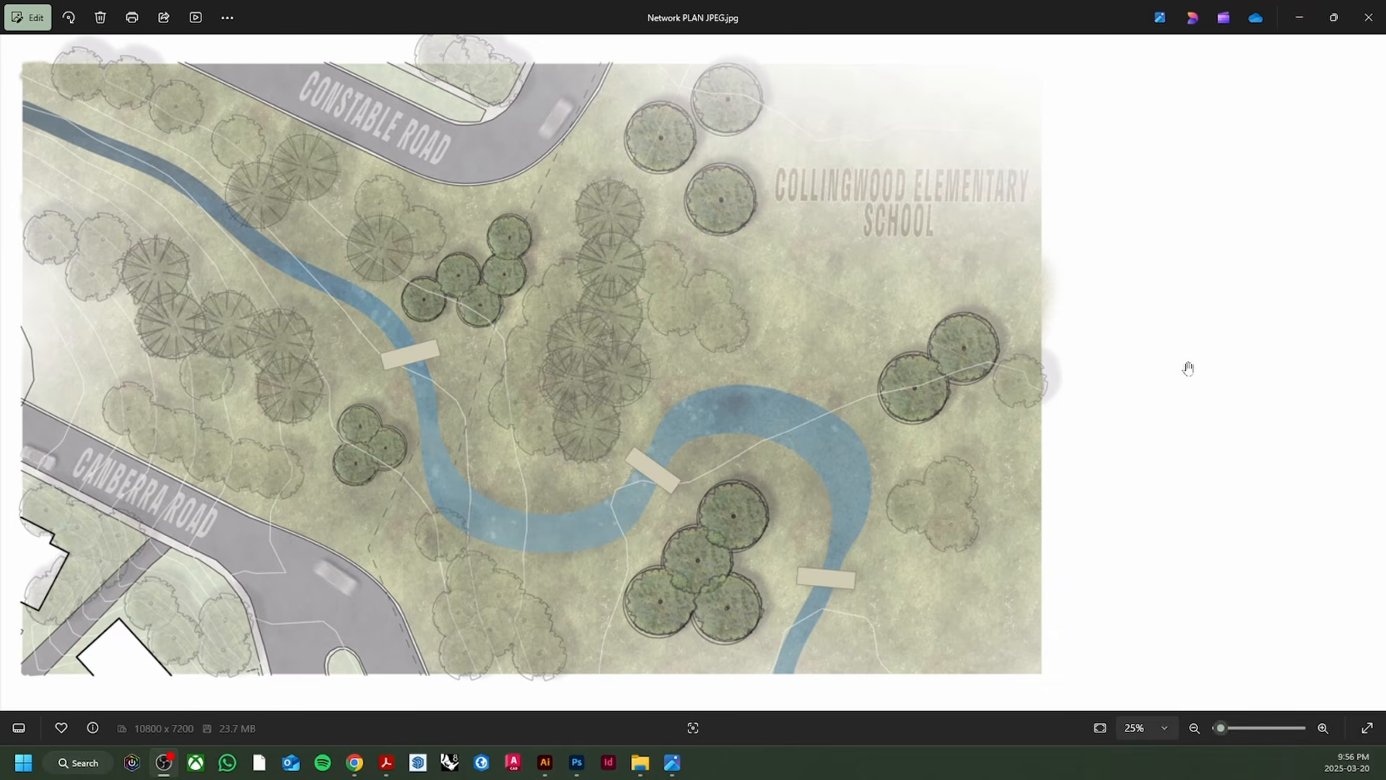
Step: Bring up the Adobe Illustrator window showing network connection plan cad.pdf
{"action": "left_click", "coordinate": [546, 762]}
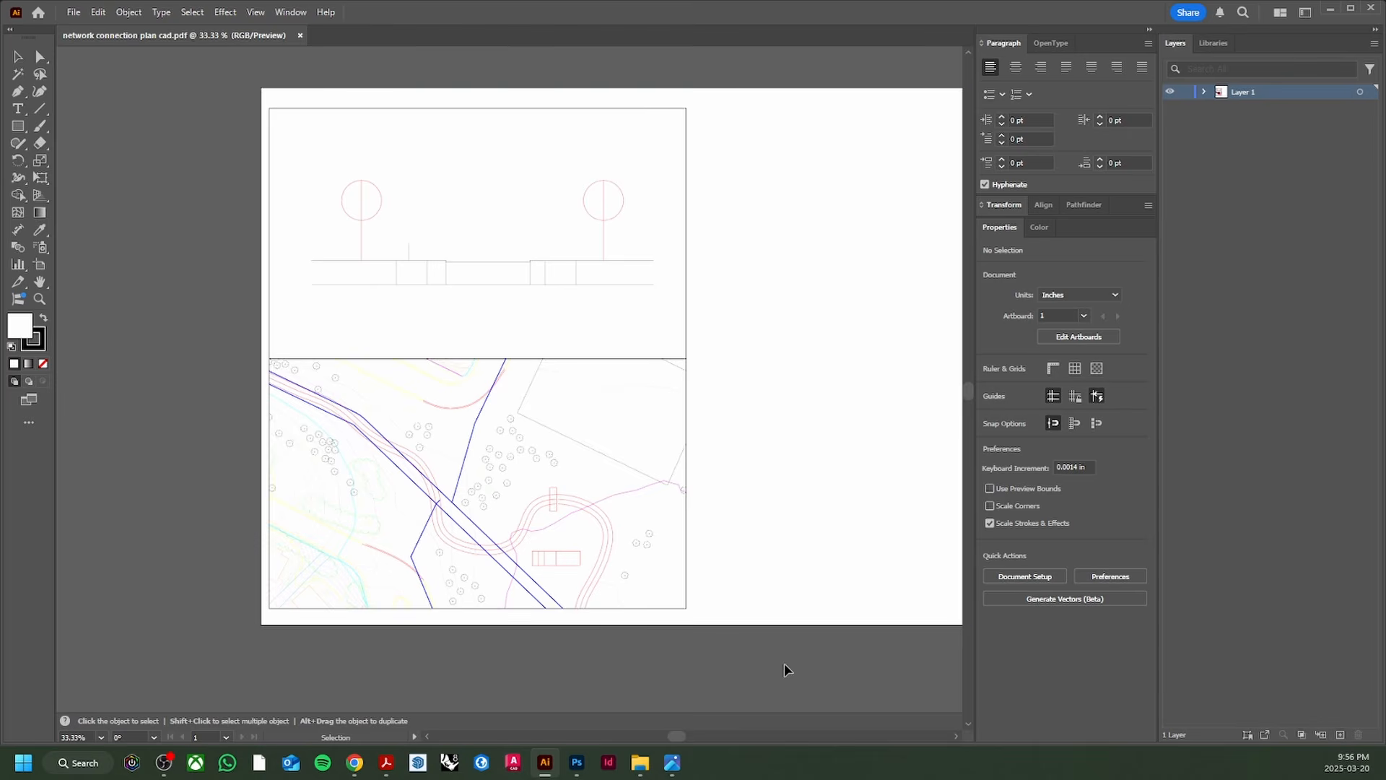
{"action": "left_click_drag", "start_coordinate": [778, 560], "coordinate": [603, 542]}
{"action": "scroll", "coordinate": [701, 564], "scroll_direction": "down", "scroll_amount": 1}
{"action": "scroll", "coordinate": [638, 533], "scroll_direction": "up", "scroll_amount": 1}
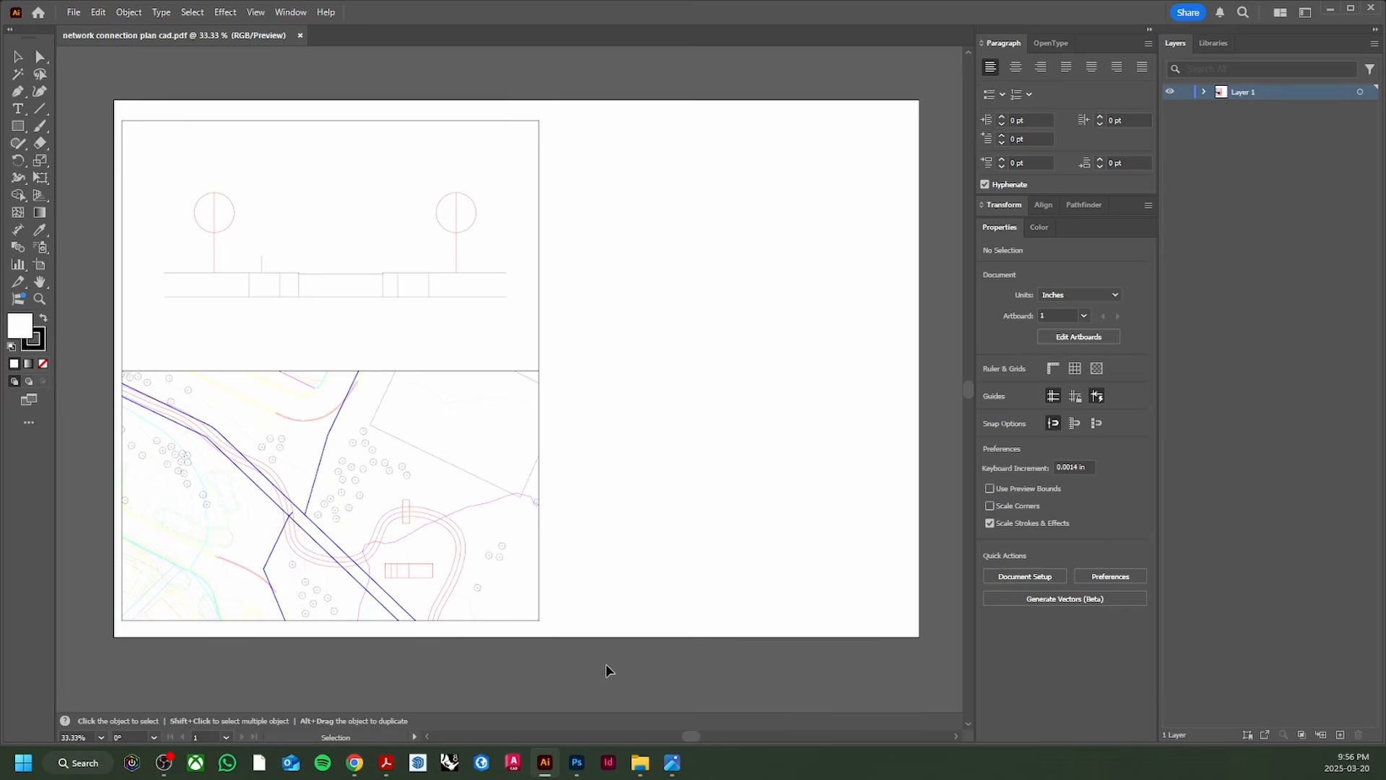
{"action": "left_click_drag", "start_coordinate": [735, 671], "coordinate": [499, 86]}
{"action": "left_click_drag", "start_coordinate": [691, 234], "coordinate": [148, 229]}
{"action": "left_click_drag", "start_coordinate": [869, 340], "coordinate": [767, 355]}
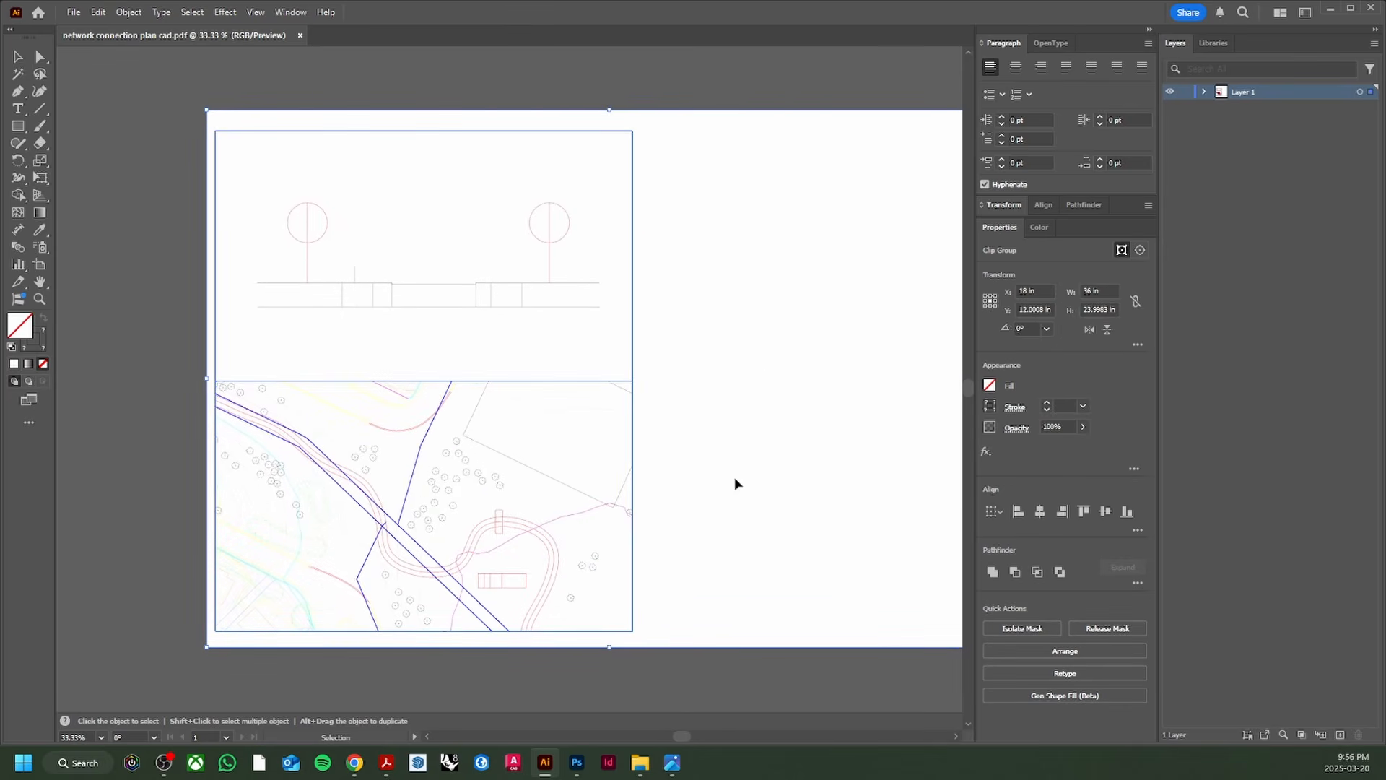
Step: Release the drawing's clipping mask, then marquee-select and delete the section drawing above the site plan
{"action": "right_click", "coordinate": [659, 472]}
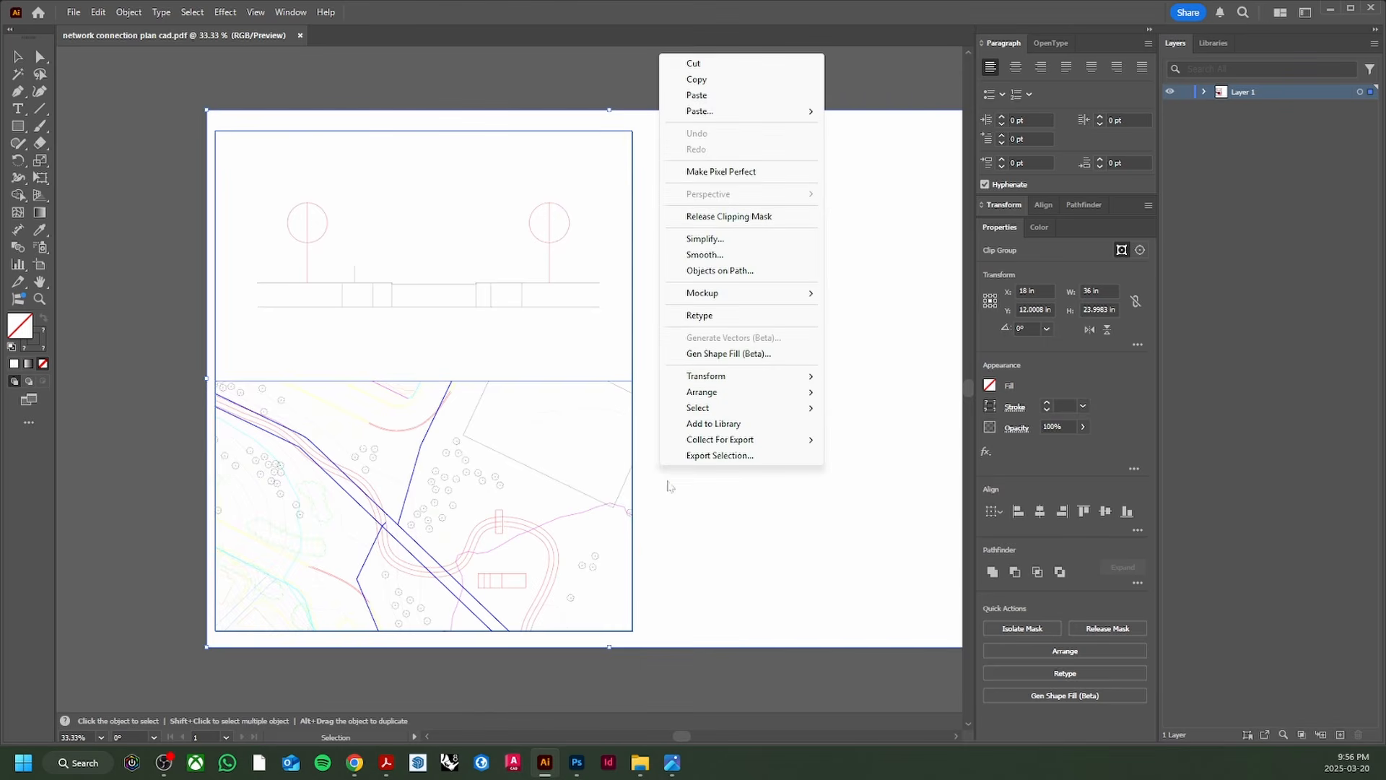
{"action": "left_click", "coordinate": [720, 218]}
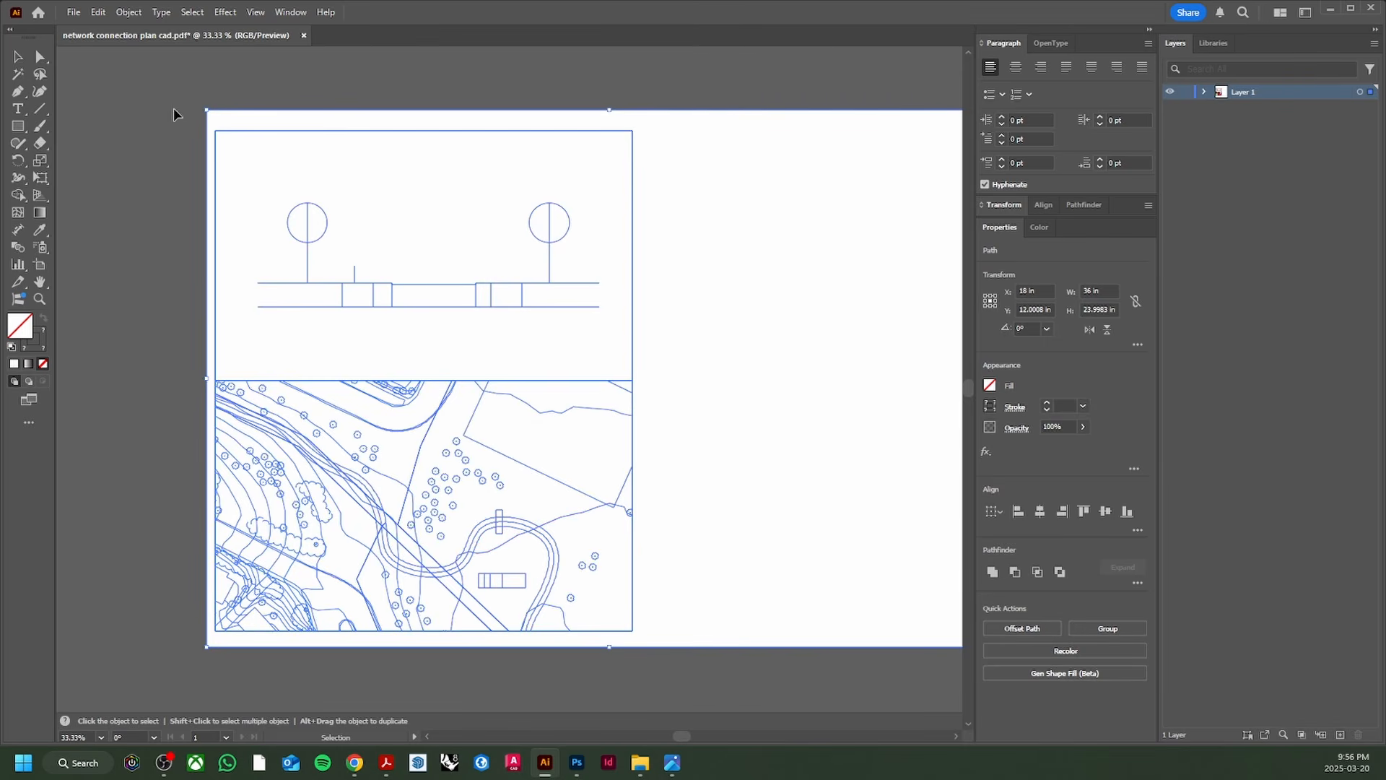
{"action": "left_click_drag", "start_coordinate": [173, 107], "coordinate": [735, 379]}
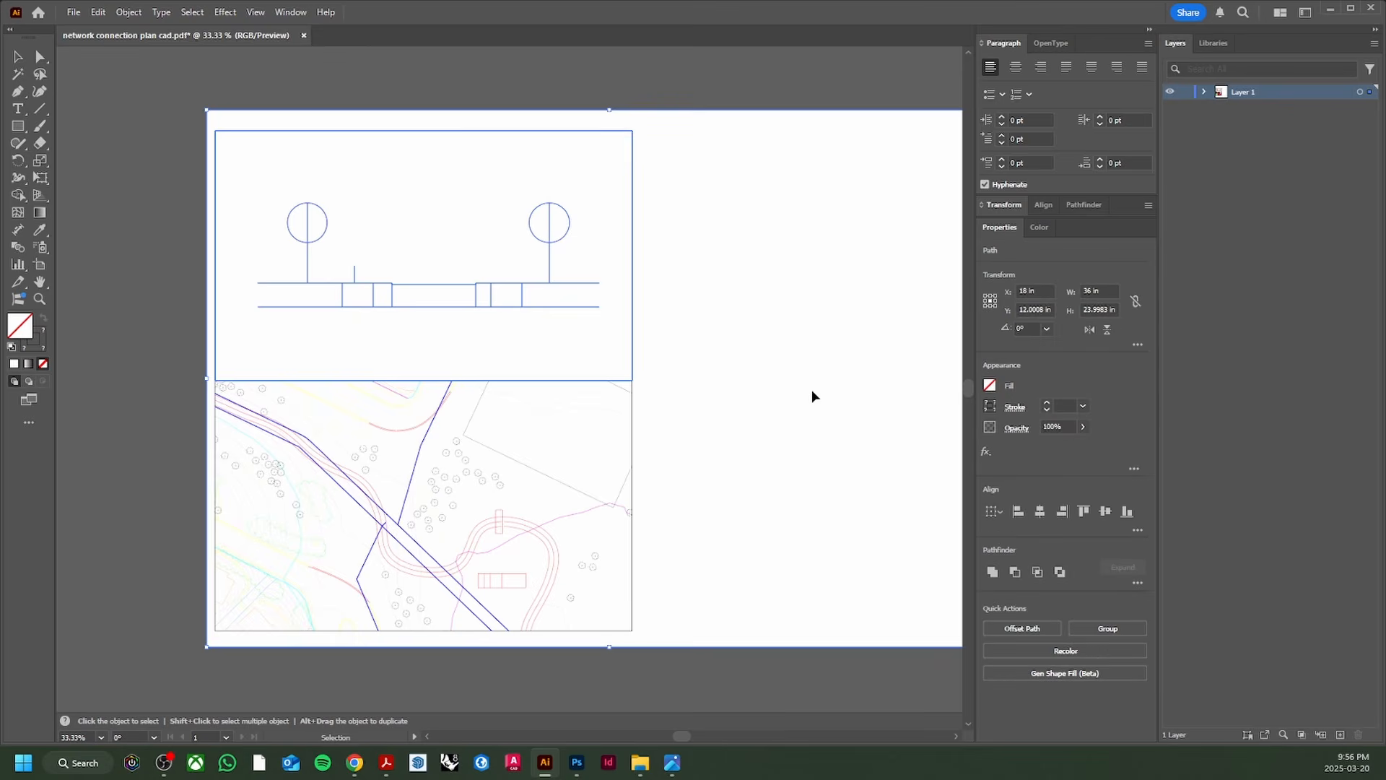
{"action": "key", "text": "Delete"}
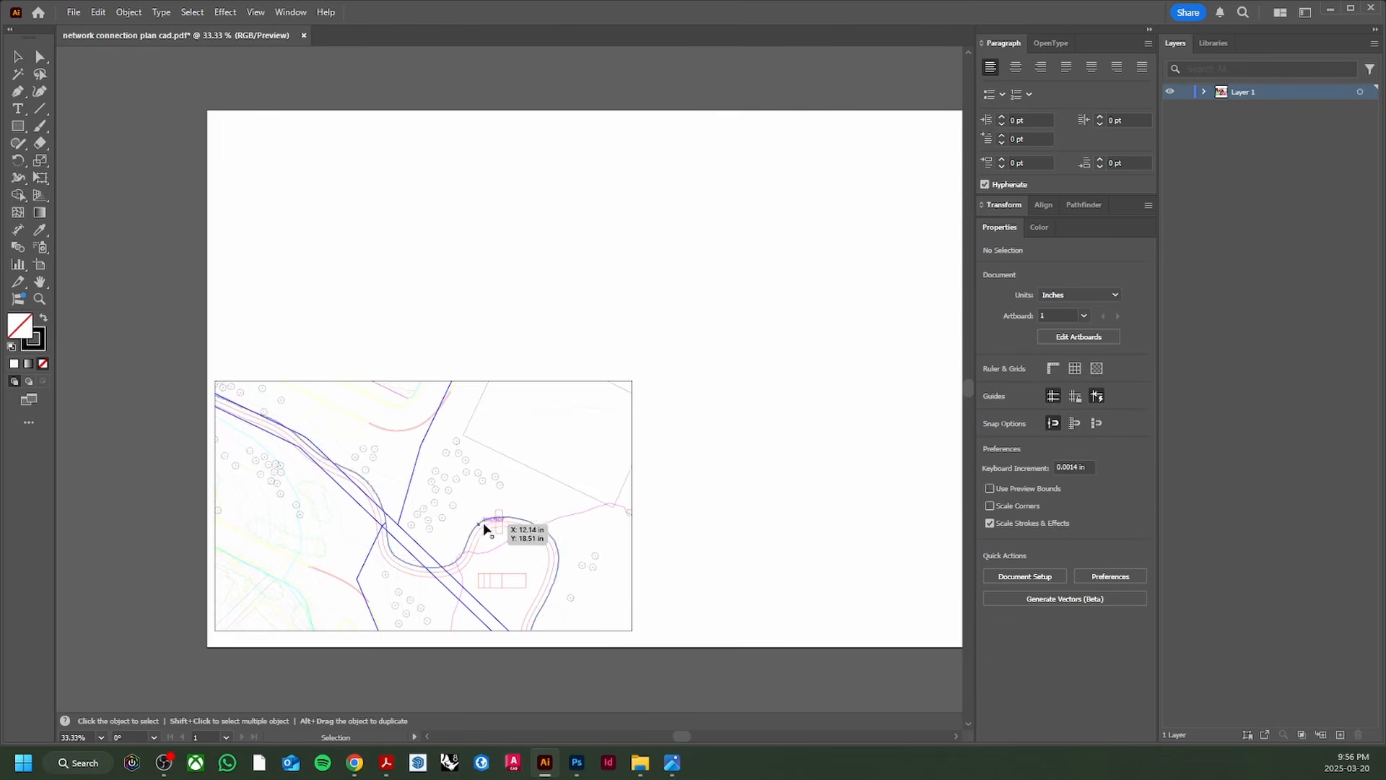
{"action": "scroll", "coordinate": [474, 533], "scroll_direction": "up", "scroll_amount": 3}
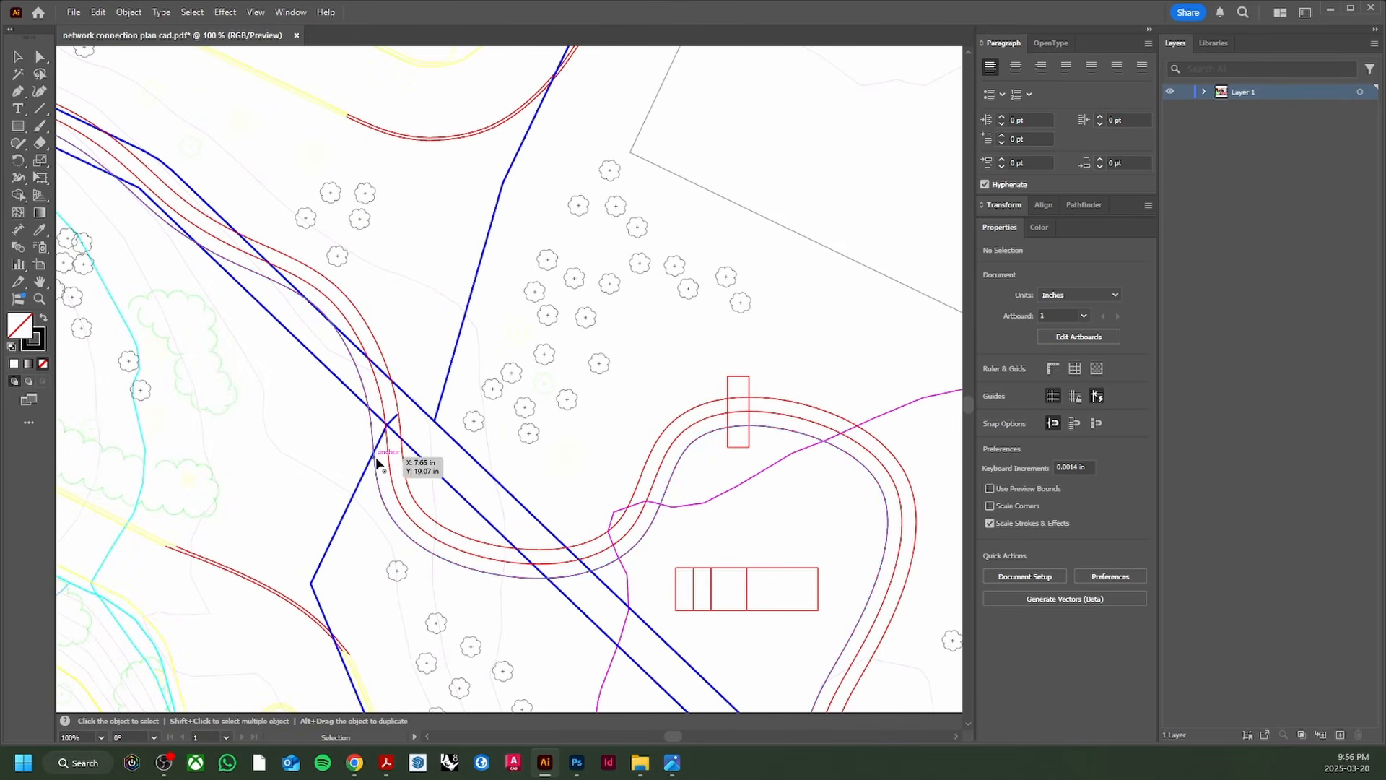
{"action": "scroll", "coordinate": [404, 455], "scroll_direction": "down", "scroll_amount": 3}
Step: Switch to Direct Selection and save a copy named 'plan' in Adobe Illustrator (*.AI) format
{"action": "key", "text": "a"}
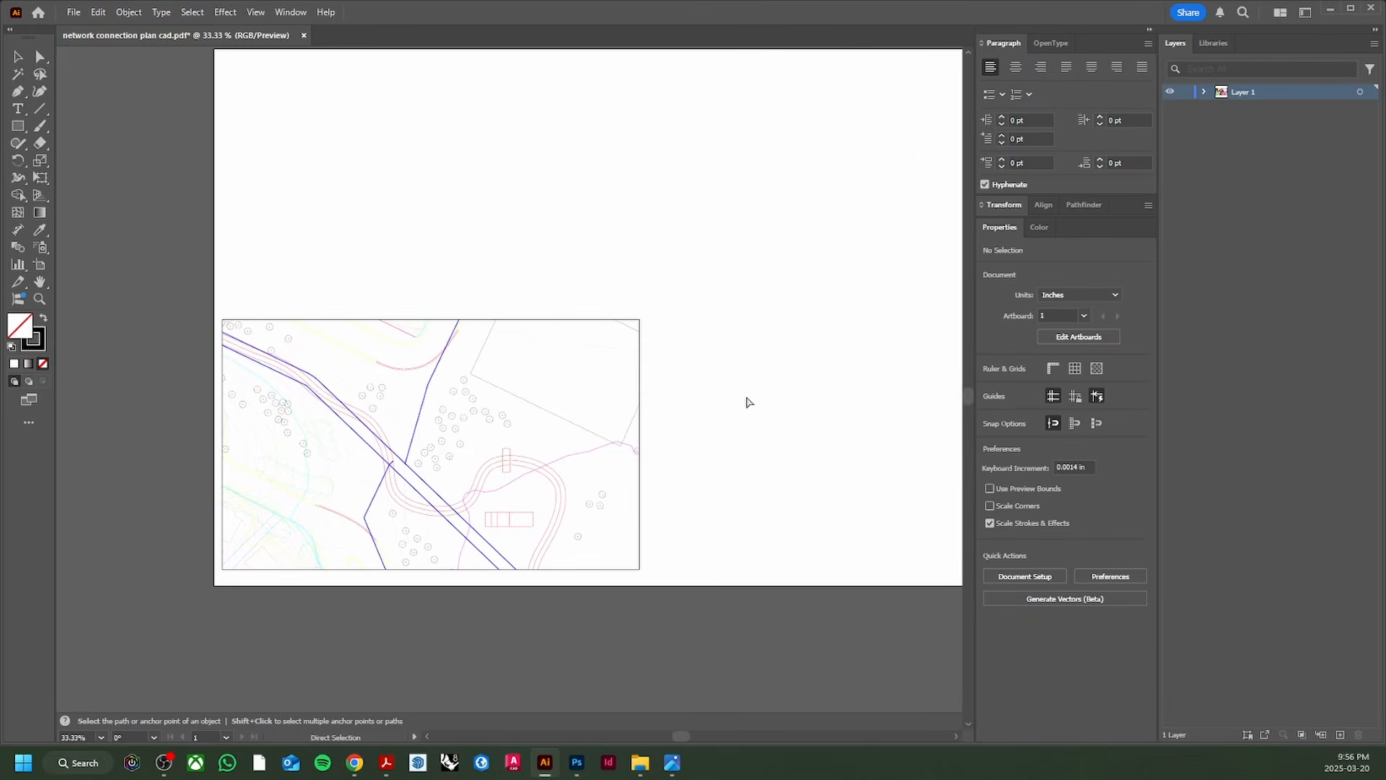
{"action": "key", "text": "ctrl+alt+s"}
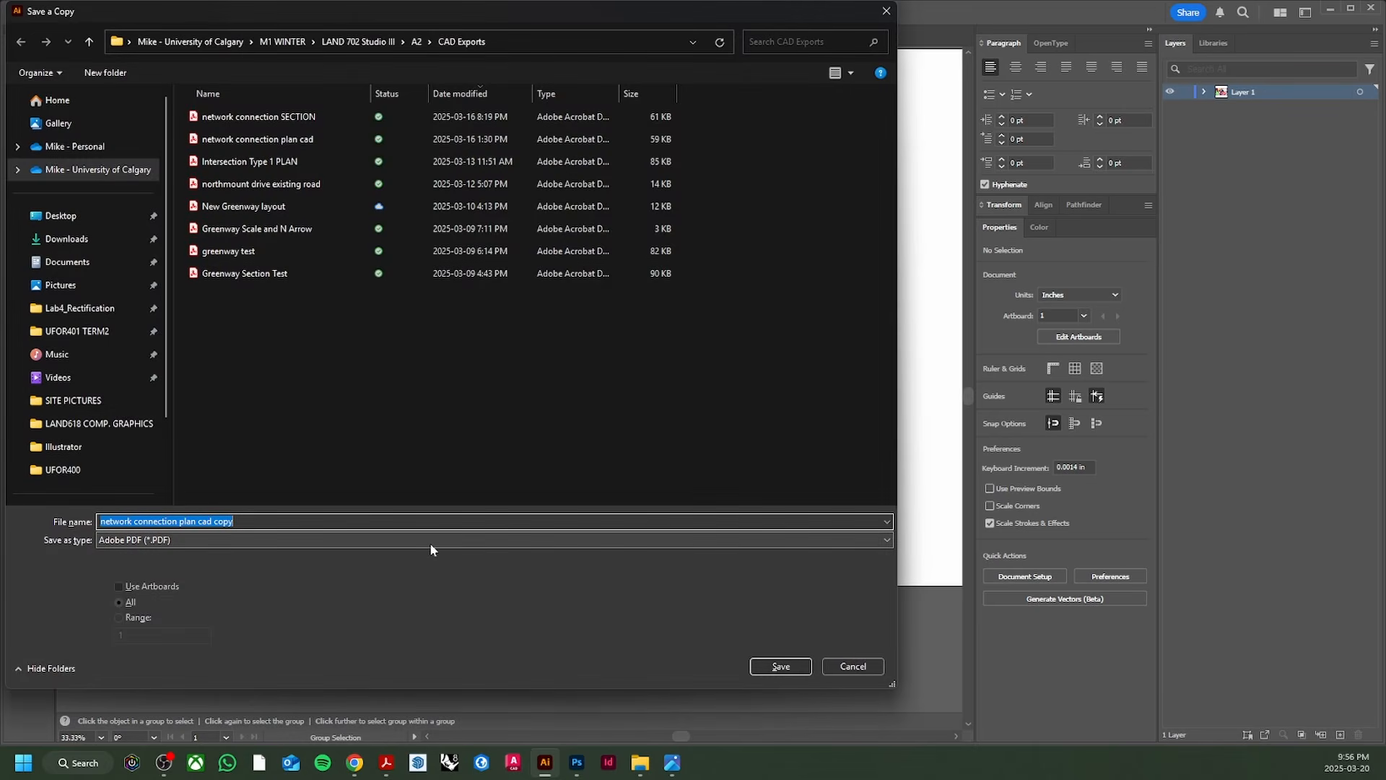
{"action": "left_click", "coordinate": [430, 543]}
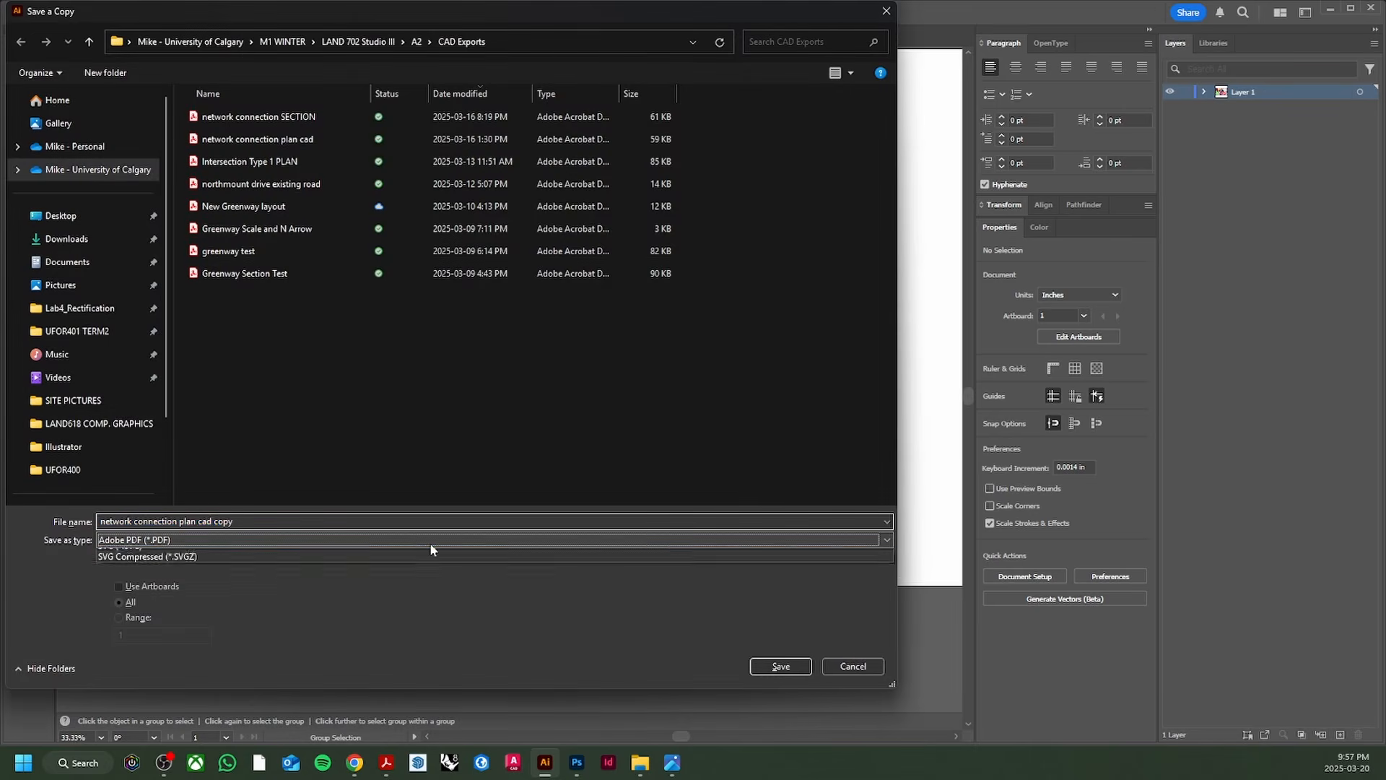
{"action": "left_click", "coordinate": [224, 552]}
{"action": "key", "text": "Up"}
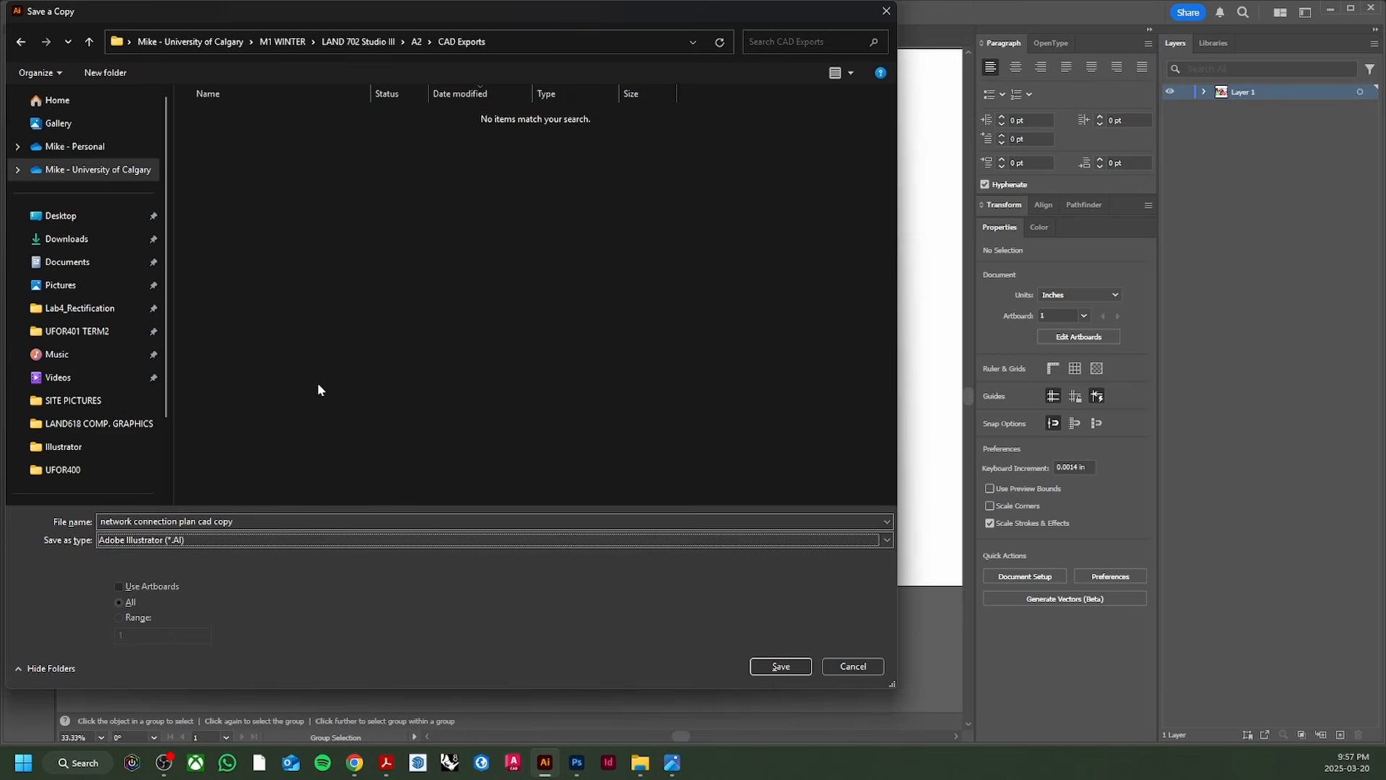
{"action": "key", "text": "shift+Tab"}
{"action": "type", "text": "plan"}
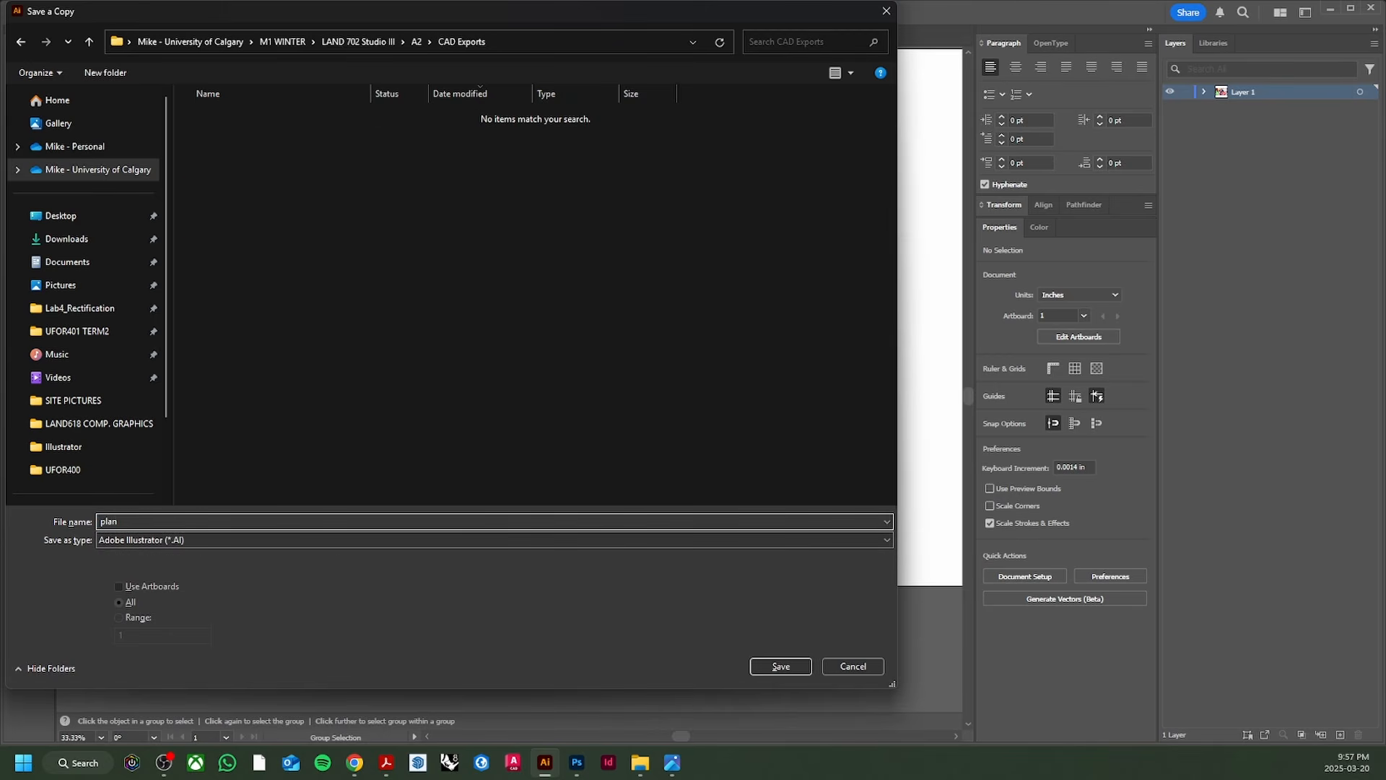
{"action": "key", "text": "Return"}
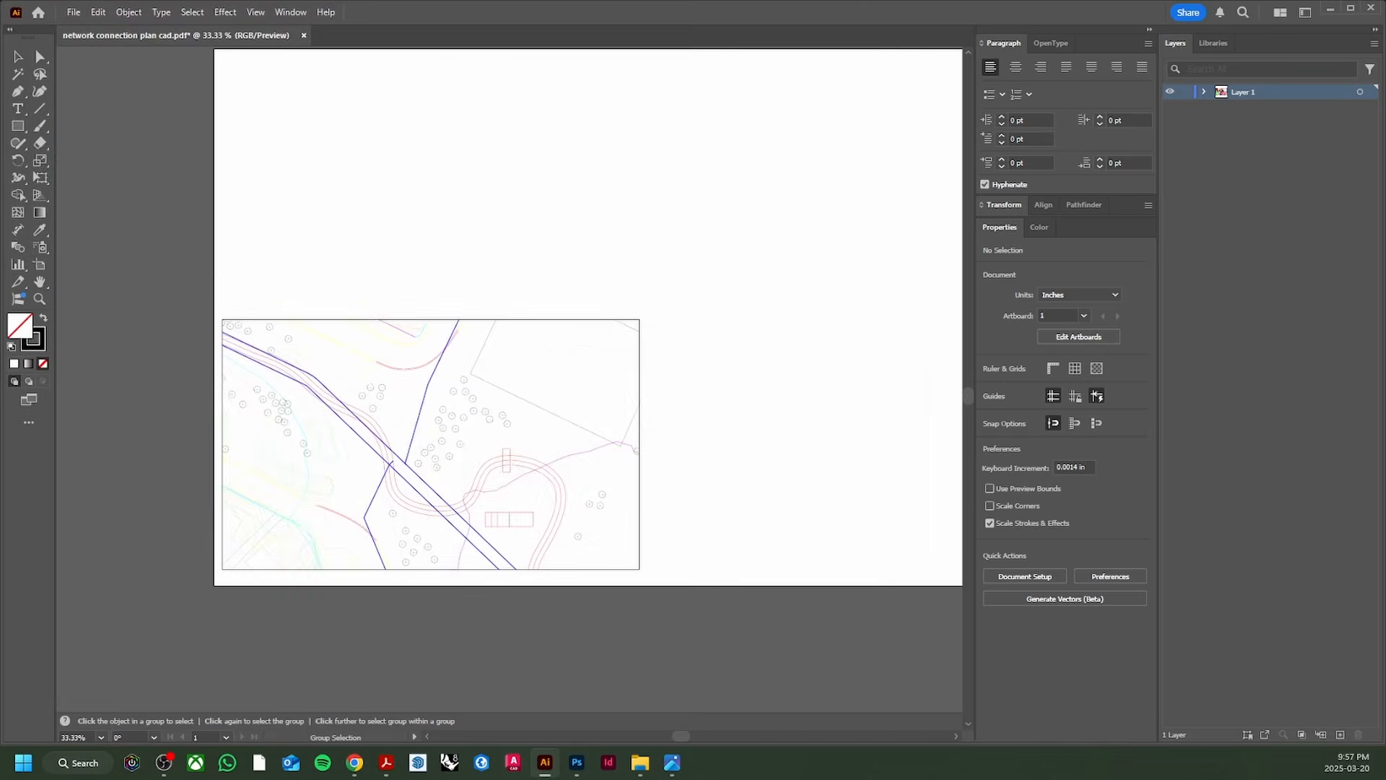
{"action": "key", "text": "Return"}
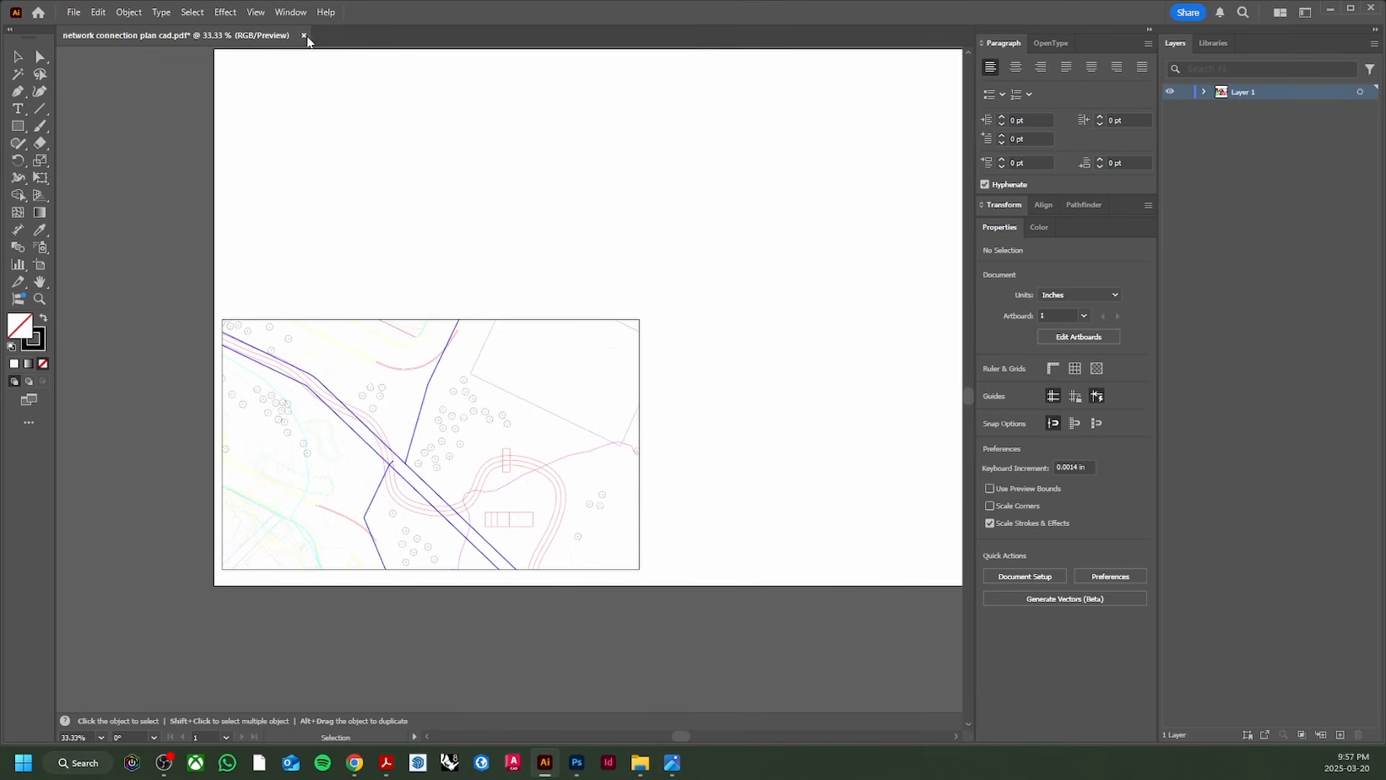
Step: Open plan.ai from the recent files list
{"action": "left_click", "coordinate": [77, 13]}
{"action": "mouse_move", "coordinate": [142, 79]}
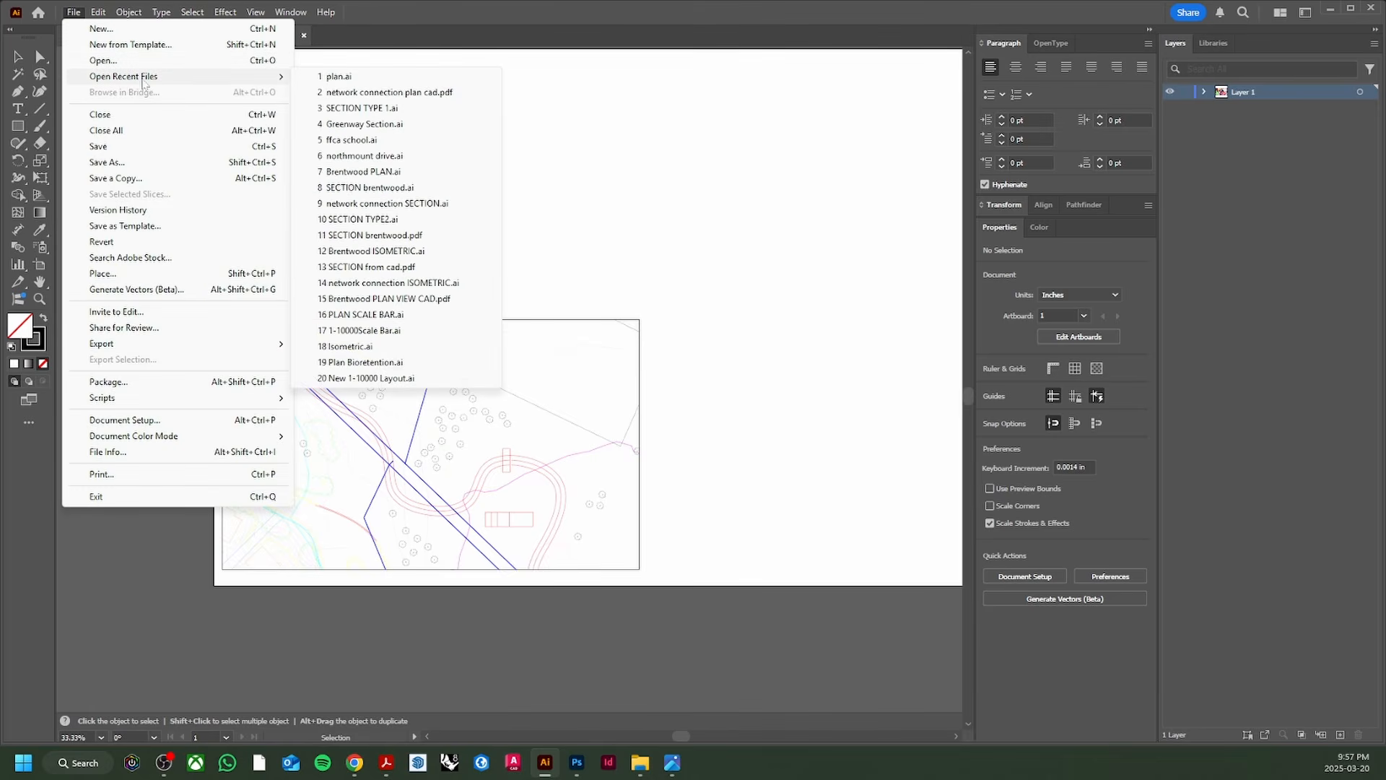
{"action": "left_click", "coordinate": [339, 76]}
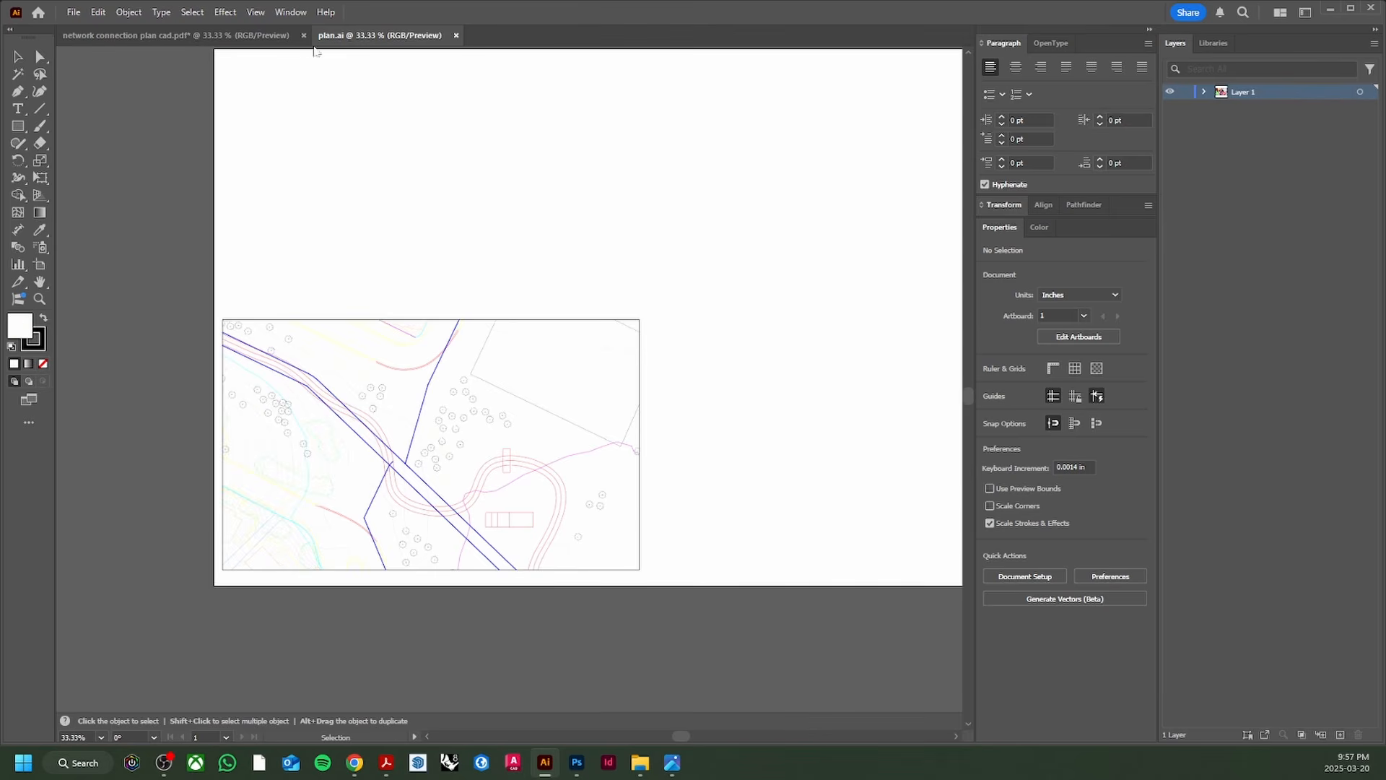
Step: Close the network connection plan PDF without saving its changes
{"action": "left_click", "coordinate": [304, 35]}
{"action": "left_click", "coordinate": [765, 398]}
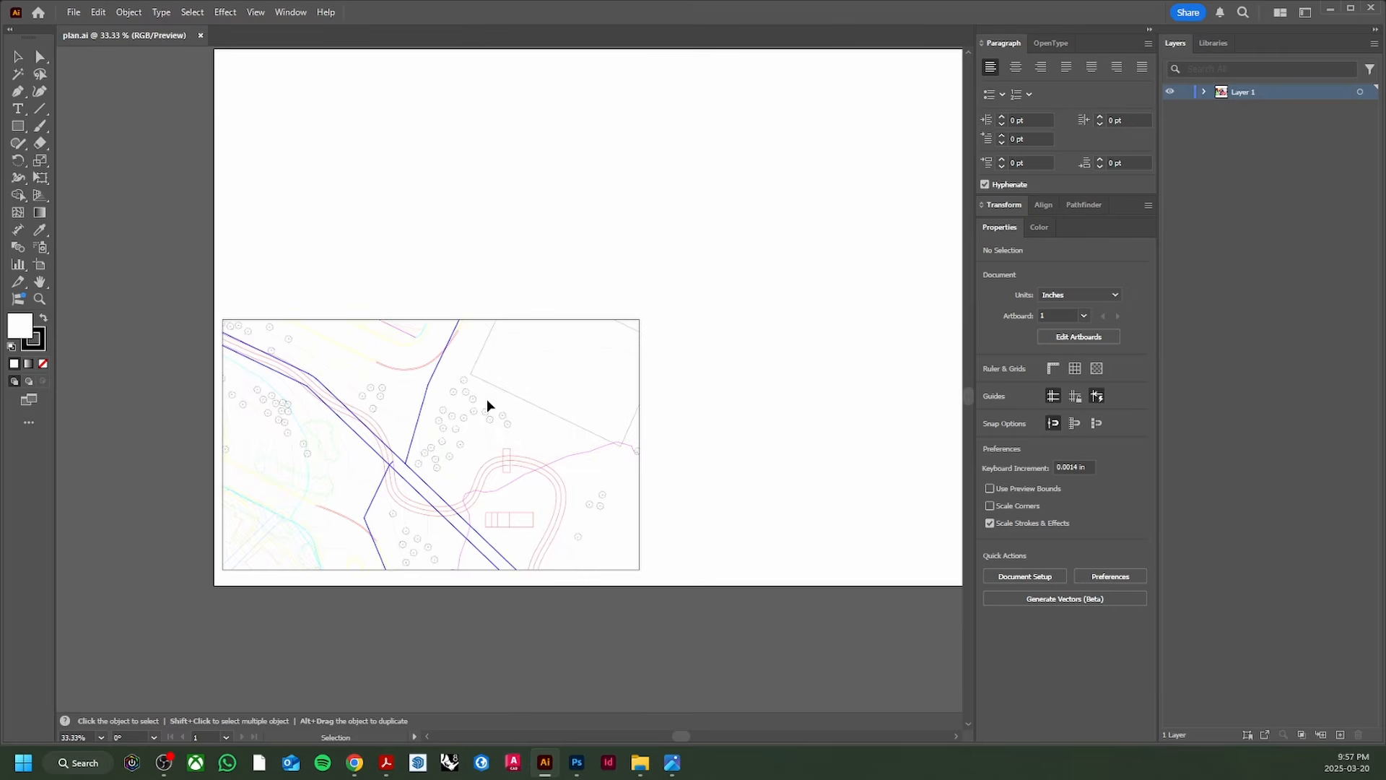
{"action": "scroll", "coordinate": [487, 399], "scroll_direction": "up", "scroll_amount": 2}
{"action": "scroll", "coordinate": [510, 339], "scroll_direction": "down", "scroll_amount": 1}
{"action": "left_click_drag", "start_coordinate": [514, 345], "coordinate": [545, 389]}
{"action": "scroll", "coordinate": [519, 325], "scroll_direction": "up", "scroll_amount": 1}
{"action": "scroll", "coordinate": [576, 342], "scroll_direction": "down", "scroll_amount": 1}
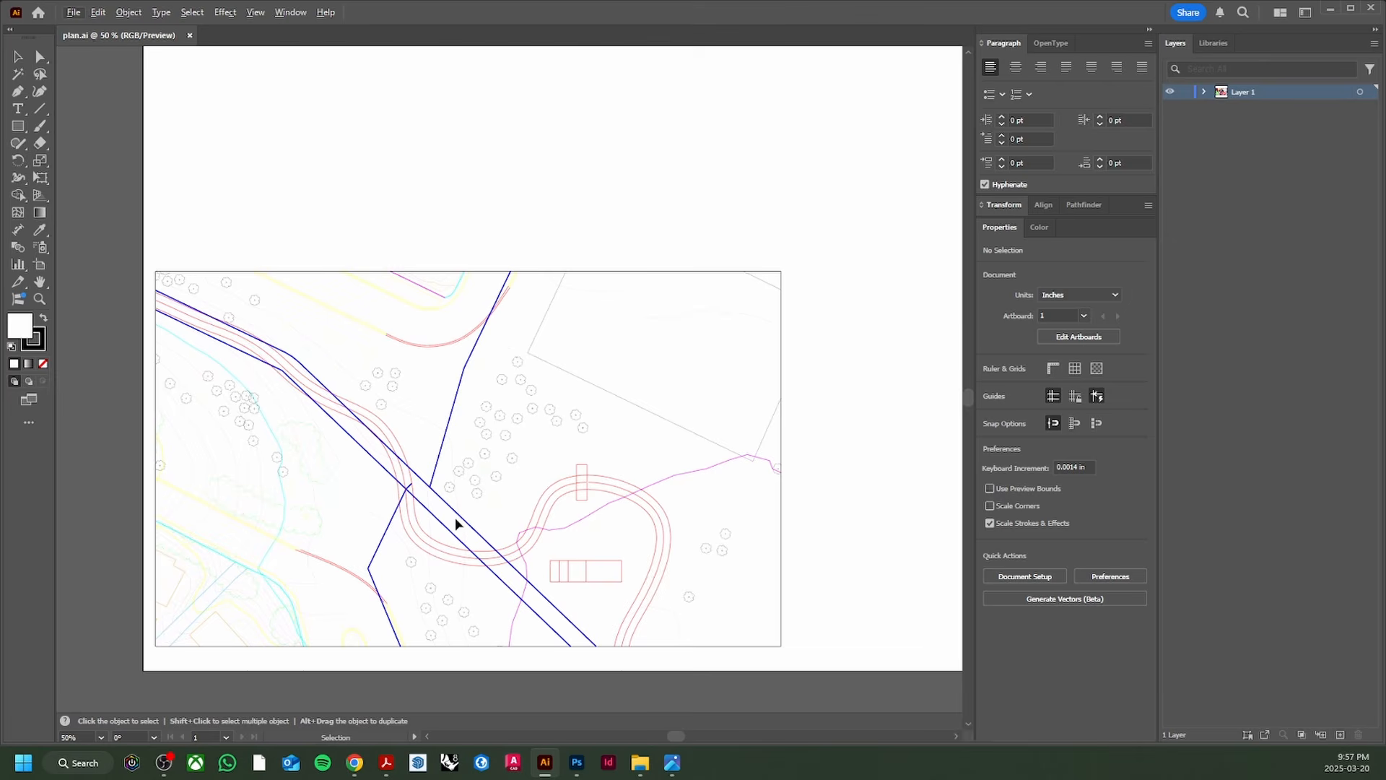
Step: Add new layers in the Layers panel, up to Layer 8
{"action": "left_click", "coordinate": [1341, 735]}
{"action": "left_click", "coordinate": [1341, 735]}
{"action": "left_click", "coordinate": [1341, 735]}
{"action": "left_click", "coordinate": [1341, 735]}
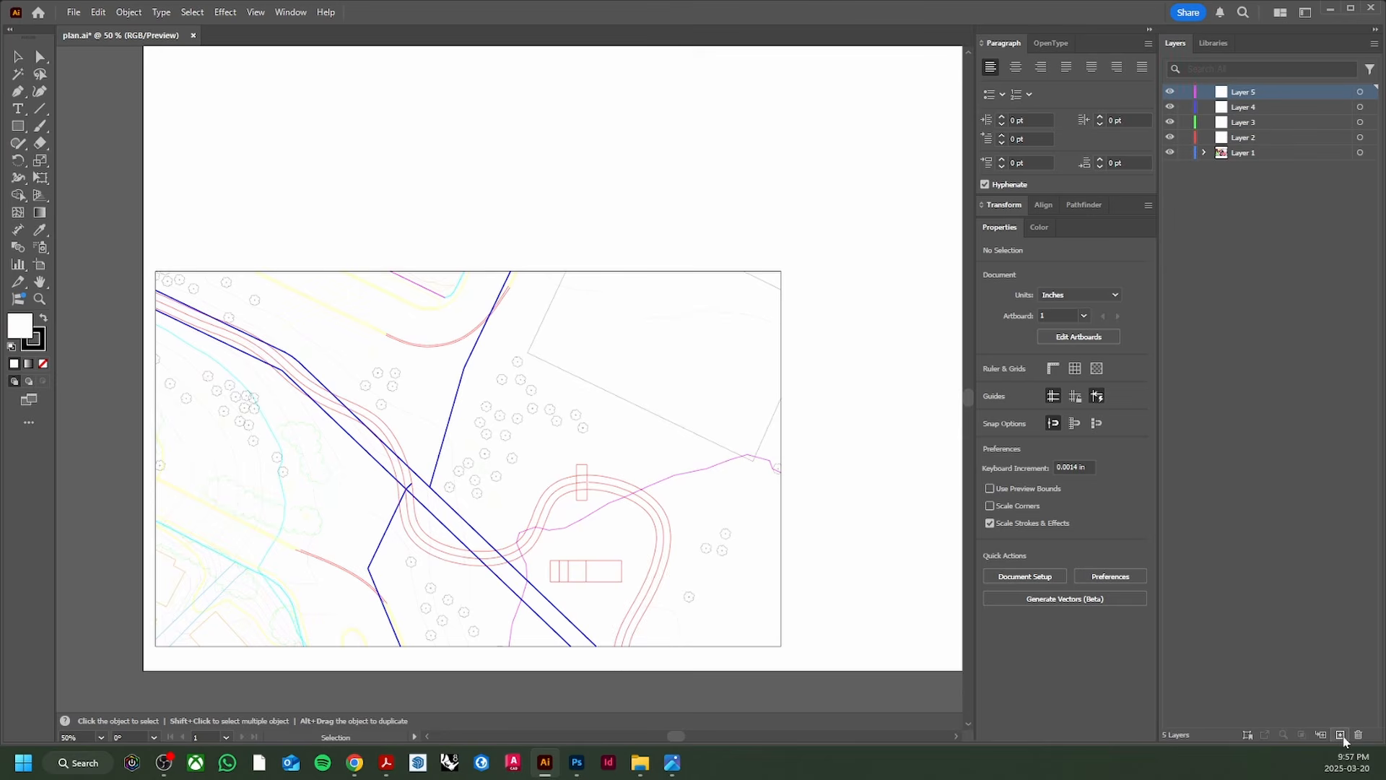
{"action": "left_click", "coordinate": [1341, 735]}
{"action": "left_click", "coordinate": [1341, 735]}
{"action": "left_click", "coordinate": [1340, 735]}
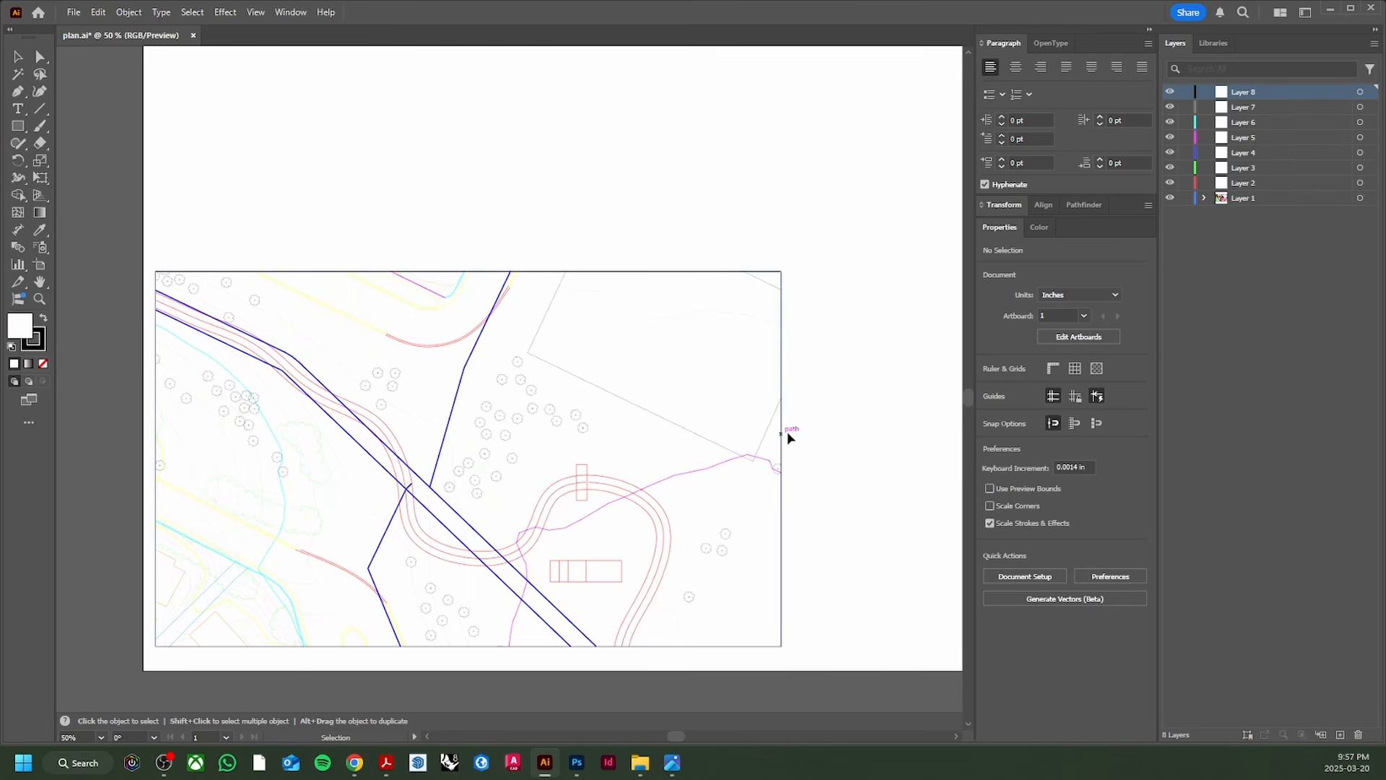
{"action": "scroll", "coordinate": [518, 582], "scroll_direction": "up", "scroll_amount": 1}
{"action": "scroll", "coordinate": [518, 561], "scroll_direction": "down", "scroll_amount": 1}
{"action": "left_click_drag", "start_coordinate": [480, 482], "coordinate": [506, 428]}
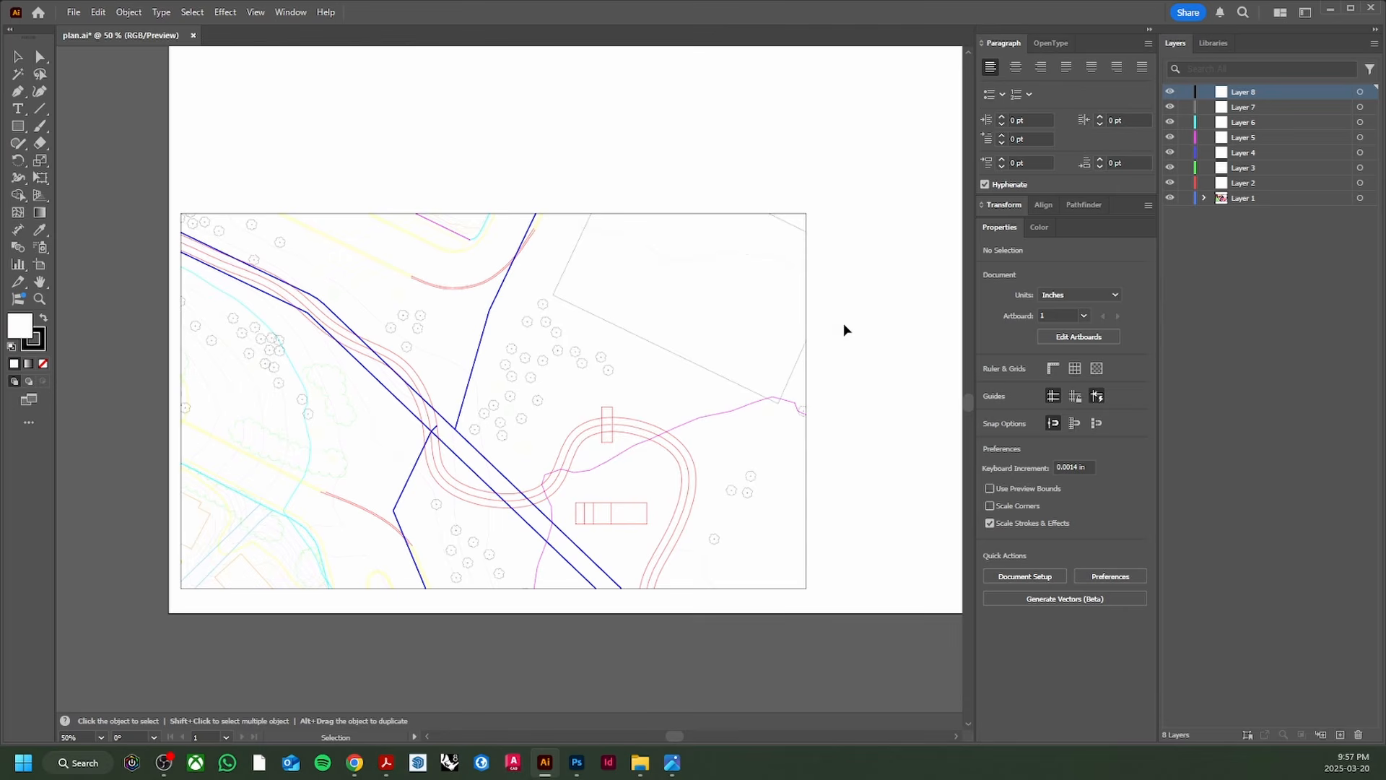
{"action": "scroll", "coordinate": [530, 248], "scroll_direction": "up", "scroll_amount": 3}
{"action": "scroll", "coordinate": [589, 313], "scroll_direction": "down", "scroll_amount": 3}
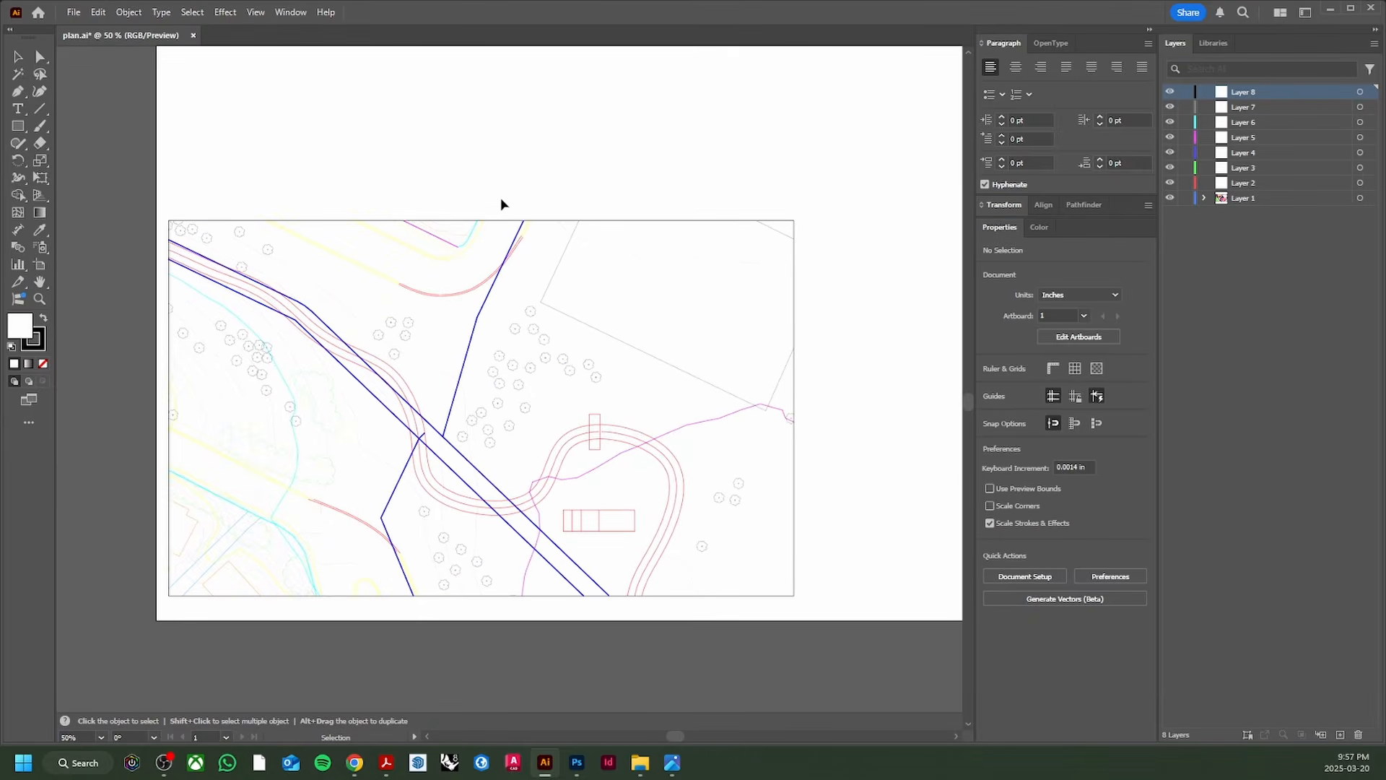
Step: Move the outer border rectangle onto Layer 8, rename it OUTTER BOX and lock it
{"action": "left_click", "coordinate": [725, 229]}
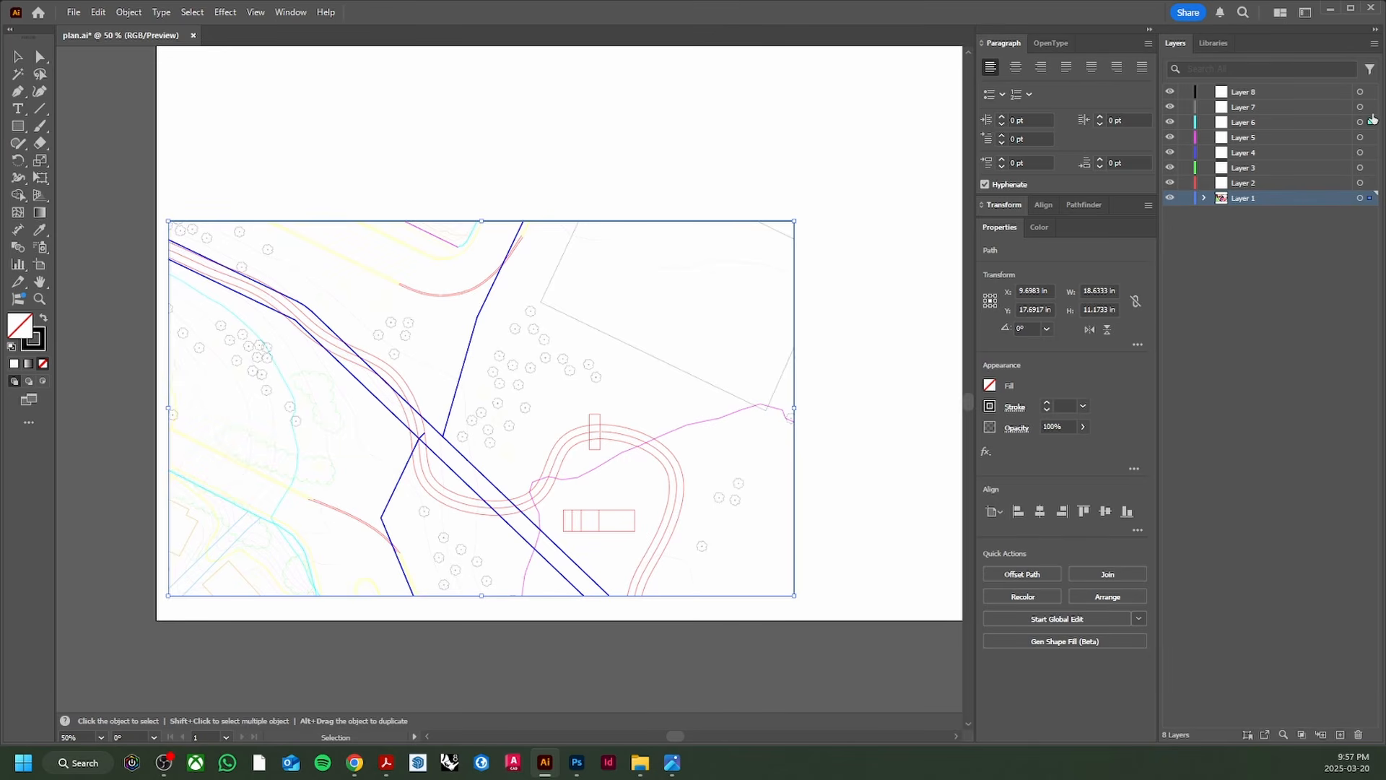
{"action": "left_click_drag", "start_coordinate": [1372, 119], "coordinate": [1370, 92]}
{"action": "double_click", "coordinate": [1243, 91]}
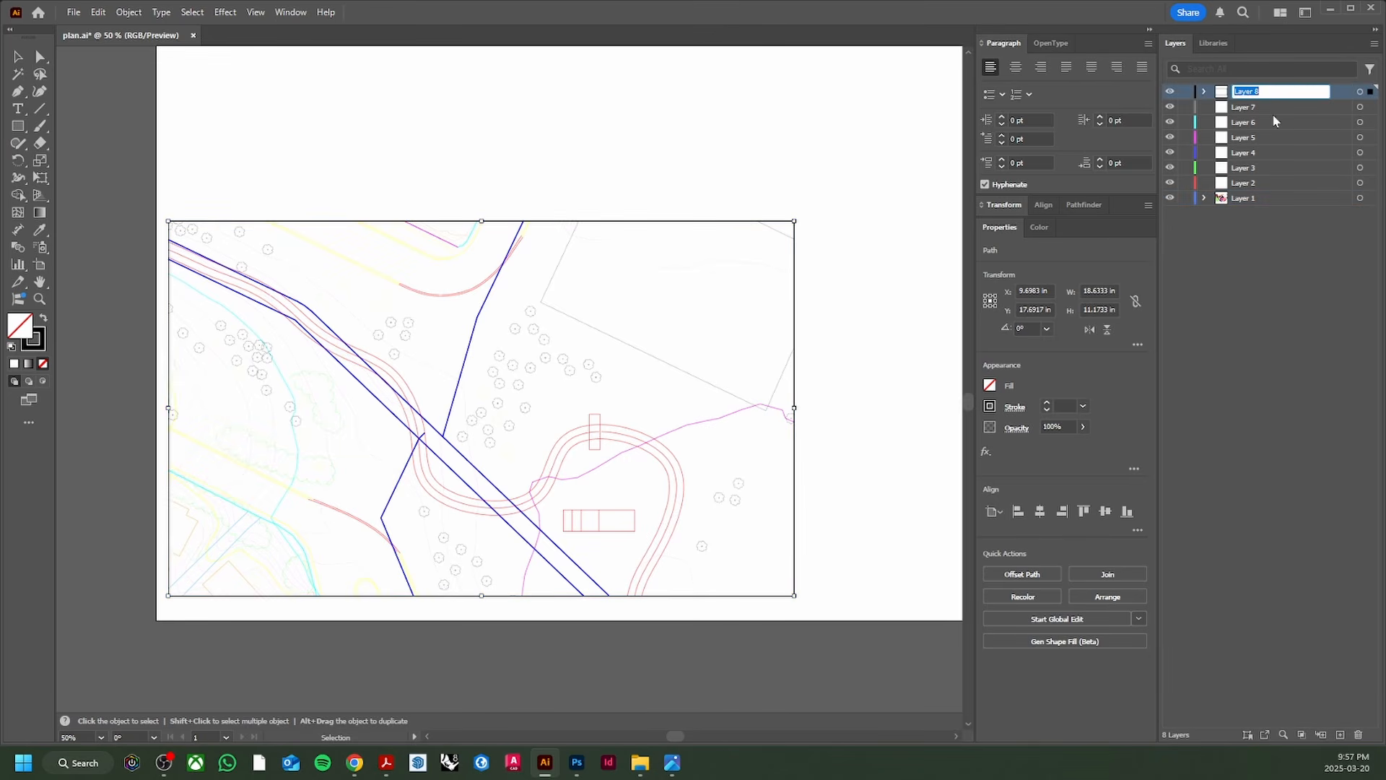
{"action": "type", "text": "OUTTER BOX"}
{"action": "key", "text": "Return"}
{"action": "left_click", "coordinate": [1185, 92]}
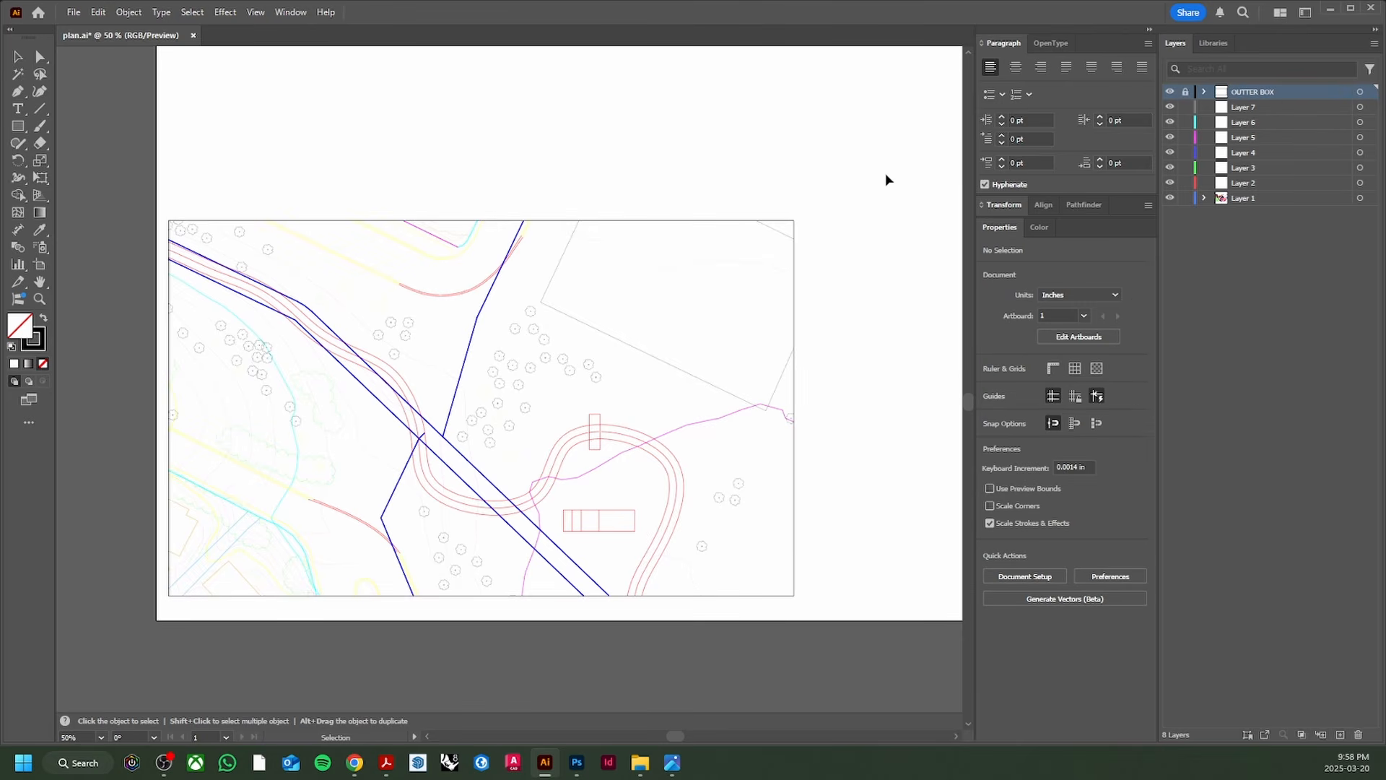
Step: Hide the OUTTER BOX layer and select the dark blue line north of the road
{"action": "left_click", "coordinate": [1171, 92]}
{"action": "scroll", "coordinate": [558, 343], "scroll_direction": "up", "scroll_amount": 1}
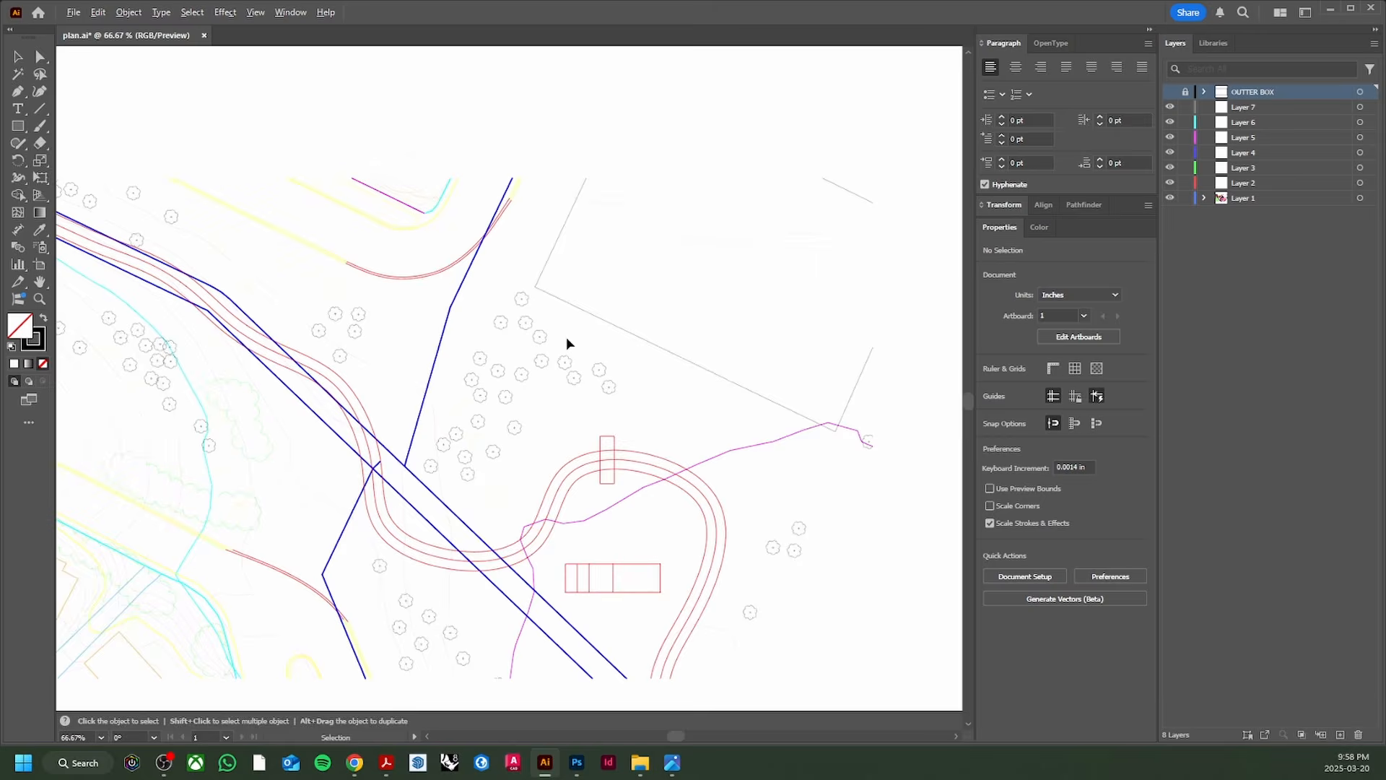
{"action": "scroll", "coordinate": [567, 337], "scroll_direction": "down", "scroll_amount": 1}
{"action": "left_click_drag", "start_coordinate": [591, 329], "coordinate": [588, 272]}
{"action": "scroll", "coordinate": [557, 359], "scroll_direction": "up", "scroll_amount": 1}
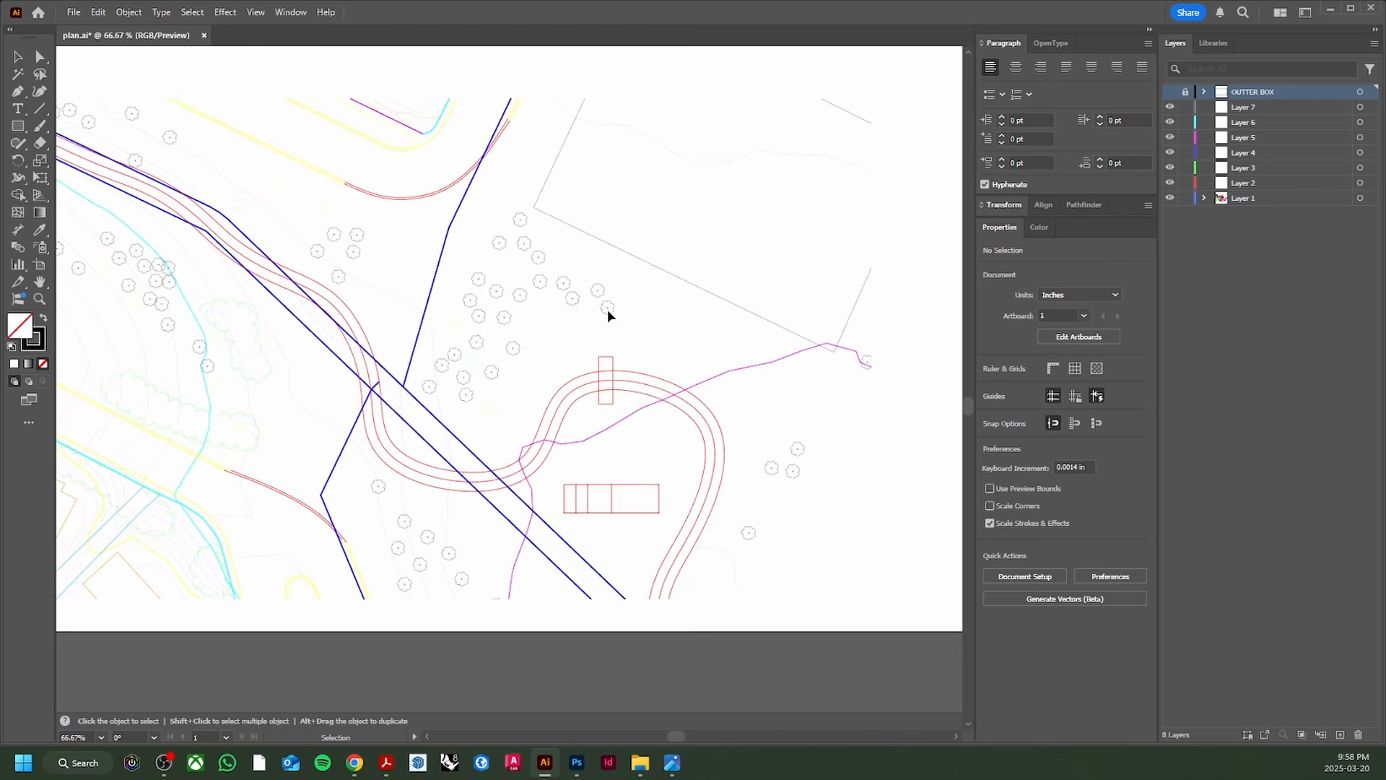
{"action": "scroll", "coordinate": [526, 316], "scroll_direction": "down", "scroll_amount": 1}
{"action": "left_click", "coordinate": [466, 328]}
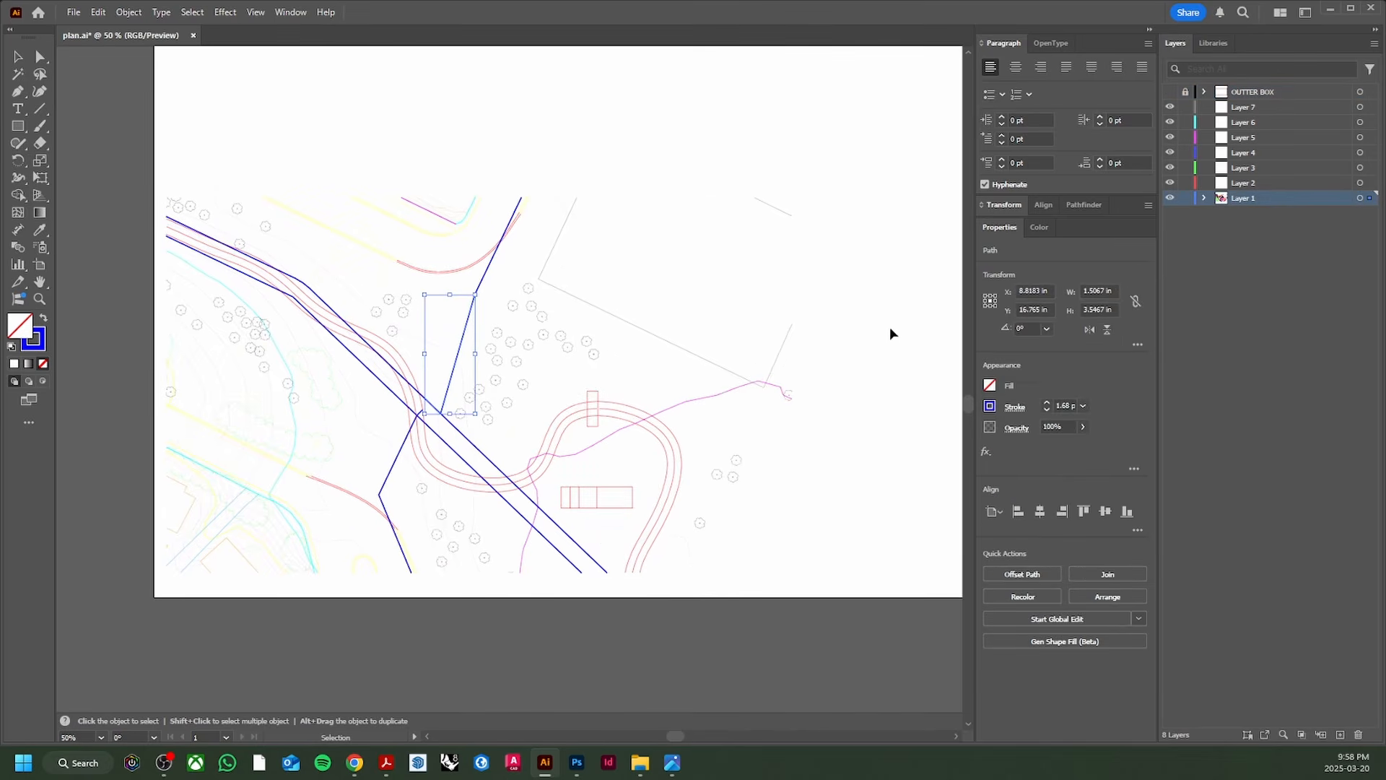
{"action": "scroll", "coordinate": [434, 366], "scroll_direction": "up", "scroll_amount": 2}
{"action": "scroll", "coordinate": [497, 353], "scroll_direction": "down", "scroll_amount": 1}
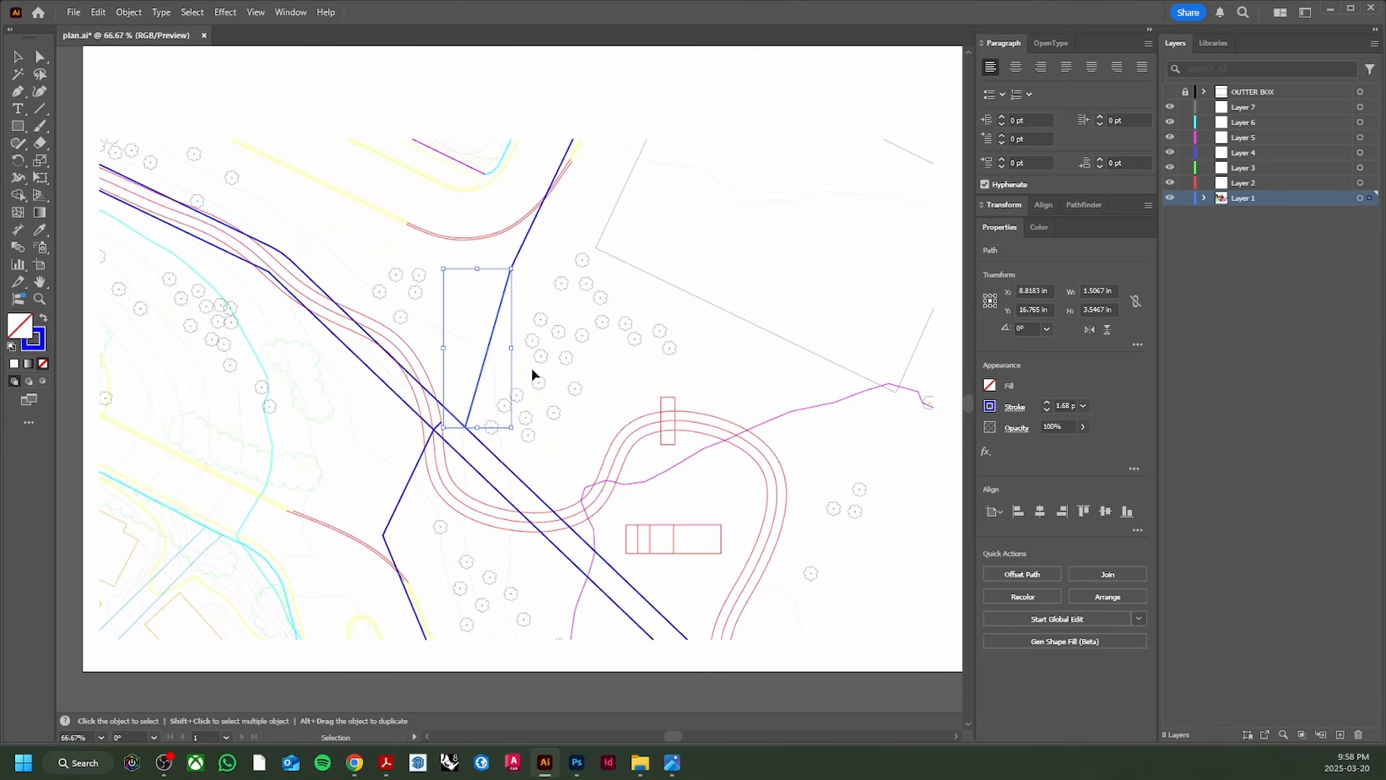
{"action": "scroll", "coordinate": [532, 367], "scroll_direction": "down", "scroll_amount": 2}
{"action": "scroll", "coordinate": [507, 341], "scroll_direction": "right", "scroll_amount": 1}
{"action": "scroll", "coordinate": [424, 336], "scroll_direction": "up", "scroll_amount": 1}
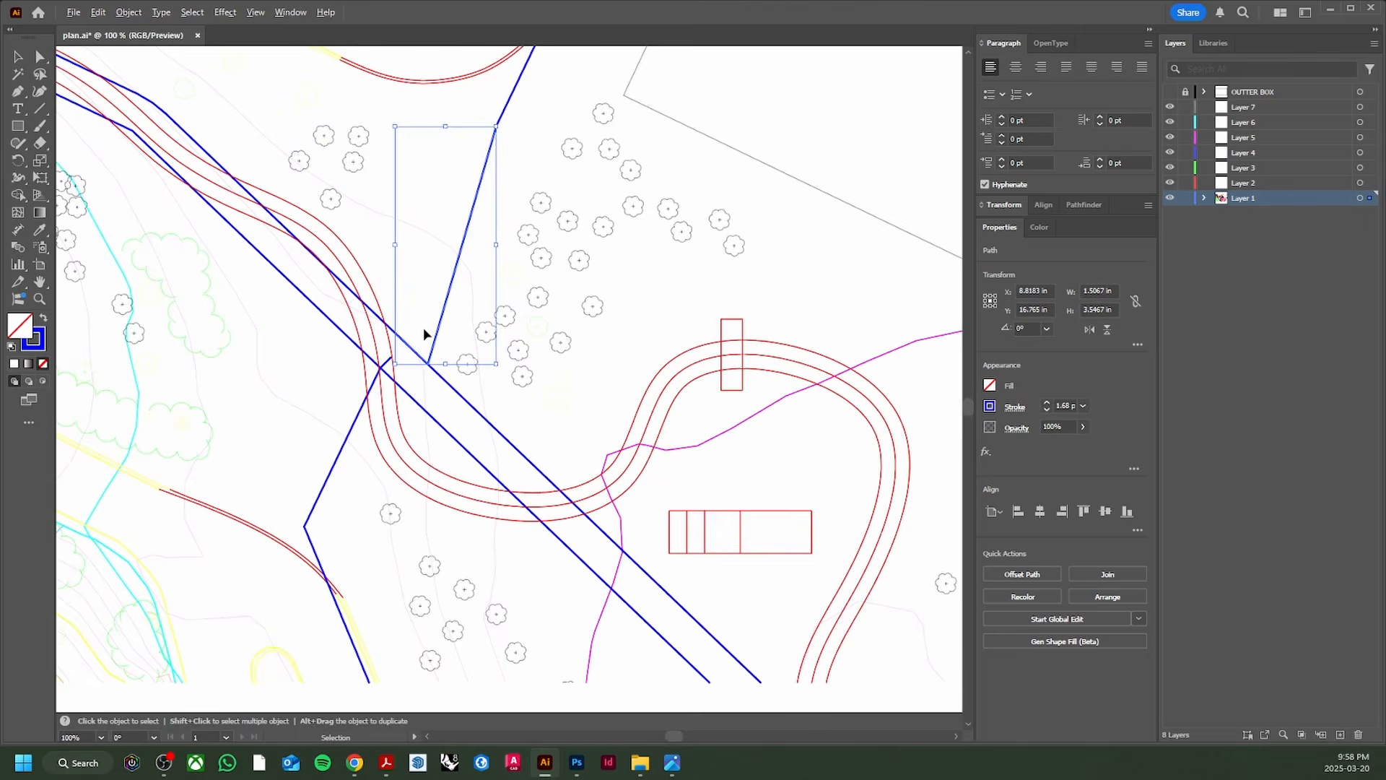
{"action": "scroll", "coordinate": [430, 334], "scroll_direction": "down", "scroll_amount": 1}
{"action": "scroll", "coordinate": [440, 325], "scroll_direction": "up", "scroll_amount": 1}
{"action": "scroll", "coordinate": [452, 313], "scroll_direction": "up", "scroll_amount": 2}
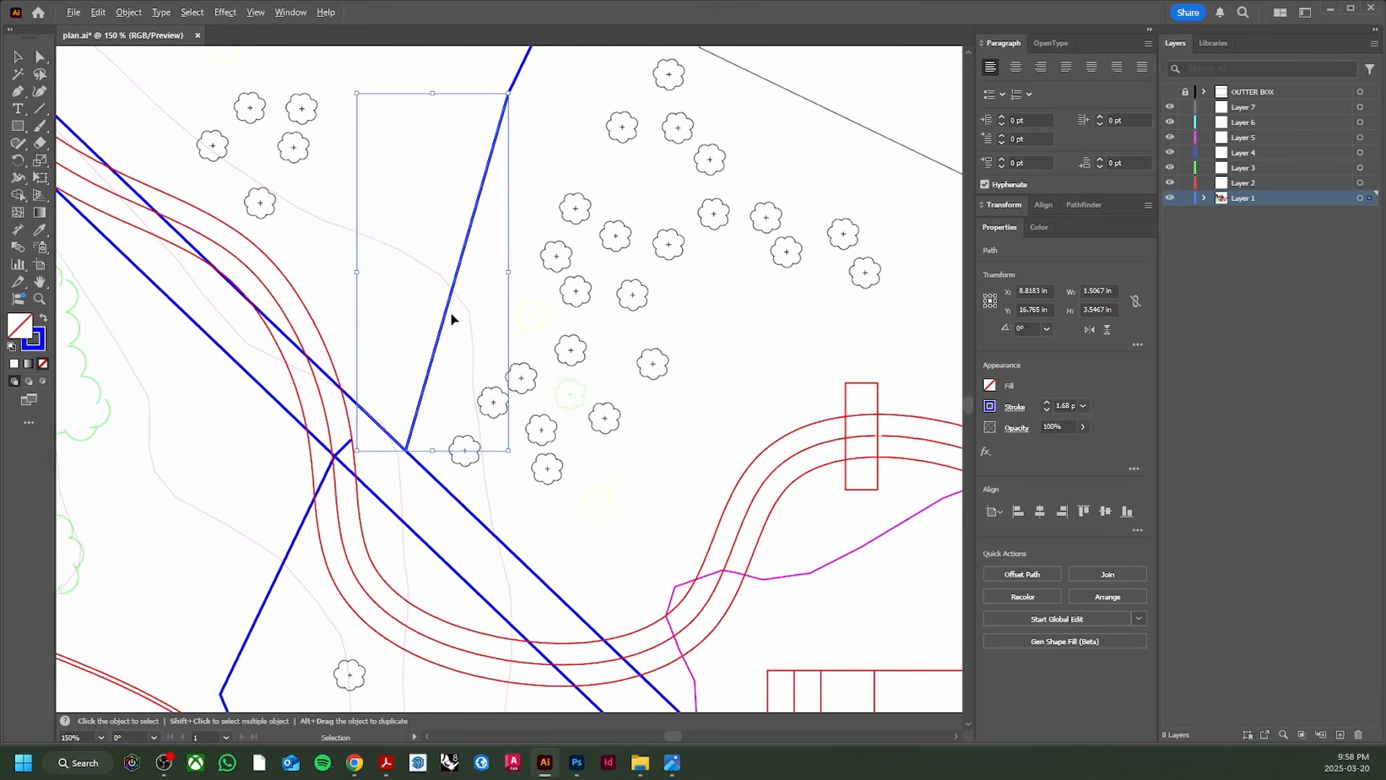
{"action": "scroll", "coordinate": [452, 313], "scroll_direction": "down", "scroll_amount": 2}
{"action": "key", "text": "space"}
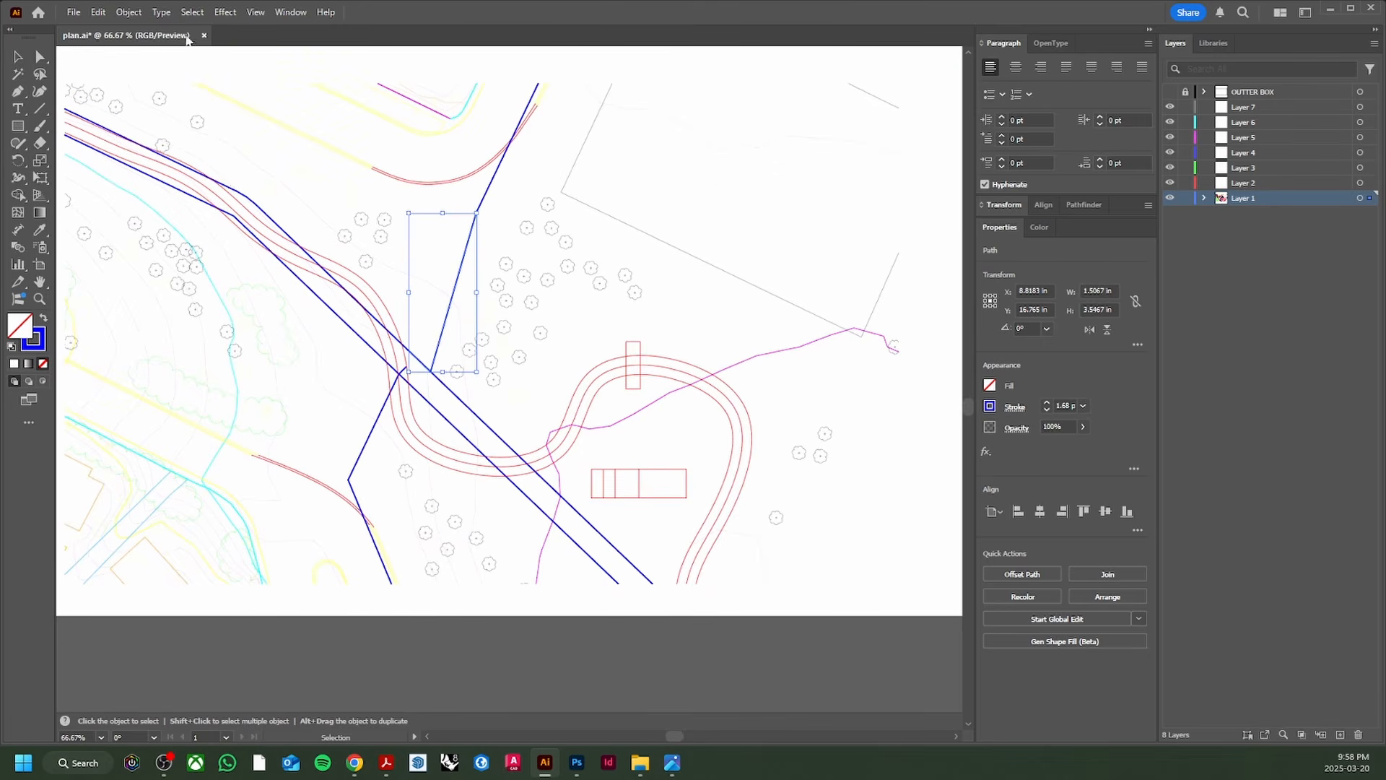
Step: Select all lines sharing that blue line's opacity with Select > Same > Opacity
{"action": "left_click", "coordinate": [190, 13]}
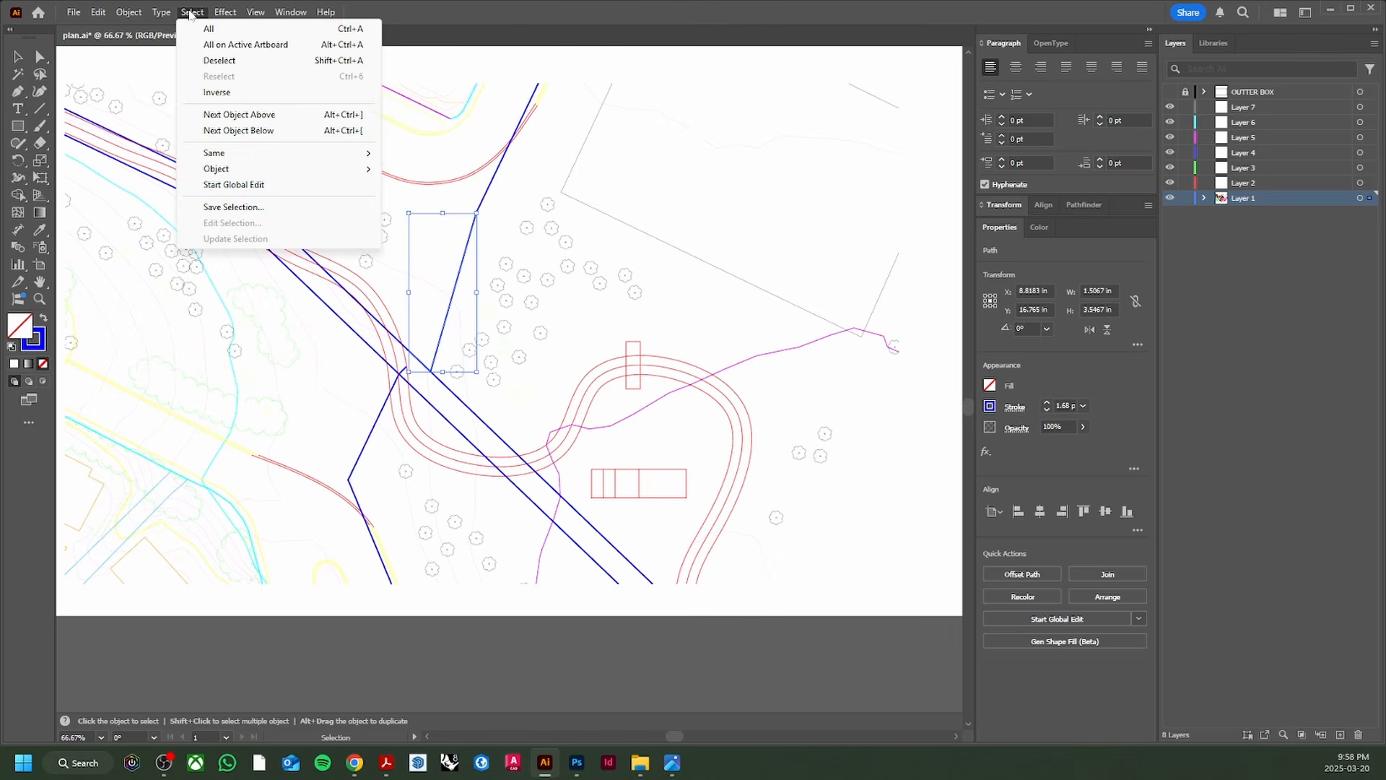
{"action": "mouse_move", "coordinate": [247, 154]}
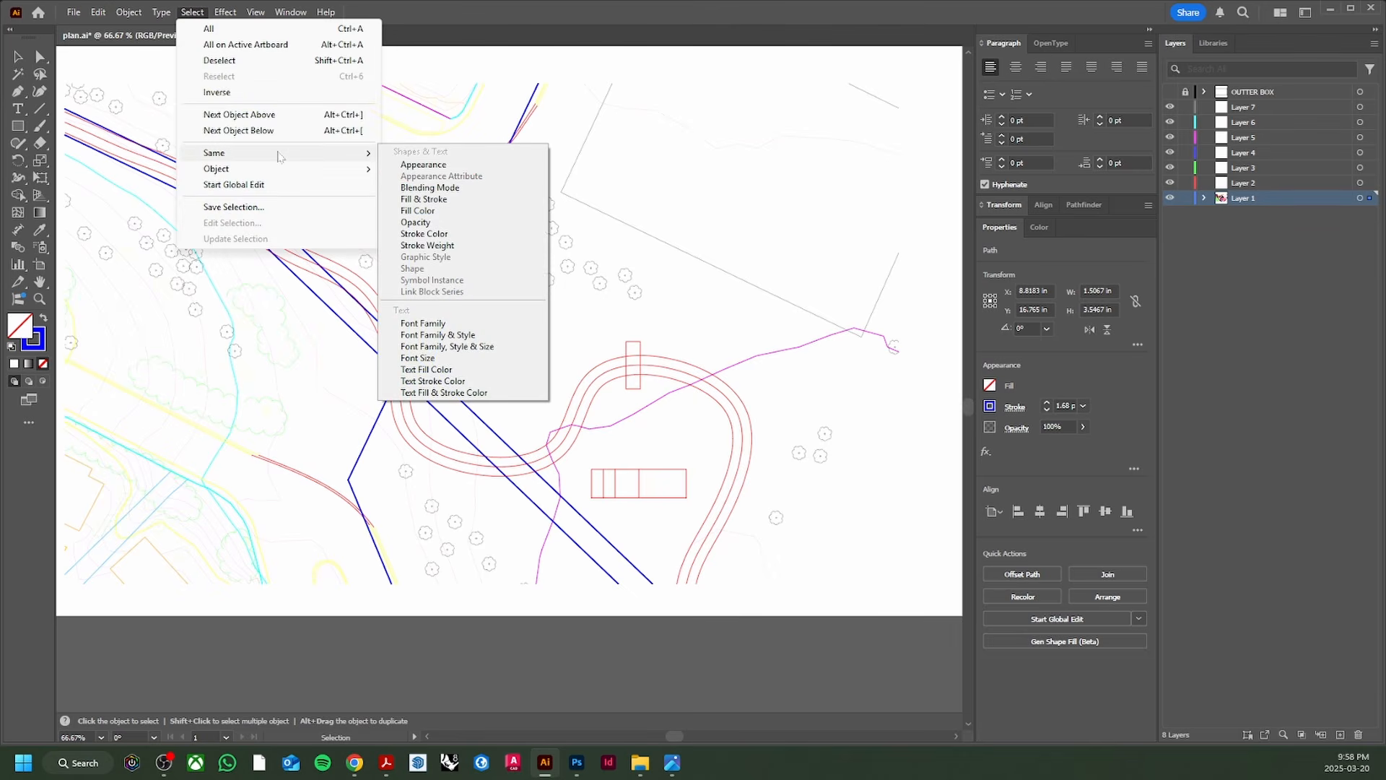
{"action": "left_click", "coordinate": [436, 224]}
{"action": "scroll", "coordinate": [469, 340], "scroll_direction": "up", "scroll_amount": 2}
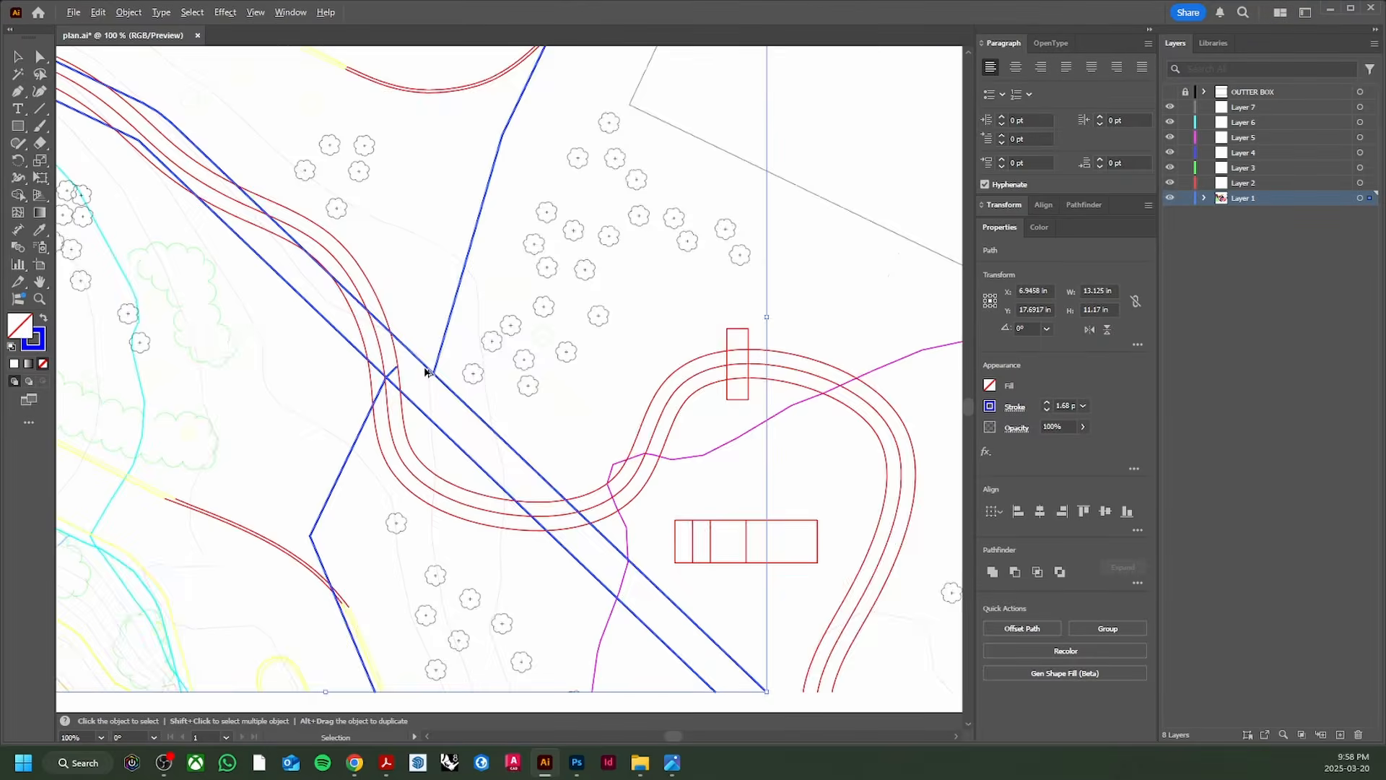
{"action": "scroll", "coordinate": [430, 364], "scroll_direction": "down", "scroll_amount": 3}
{"action": "left_click_drag", "start_coordinate": [436, 331], "coordinate": [434, 273]}
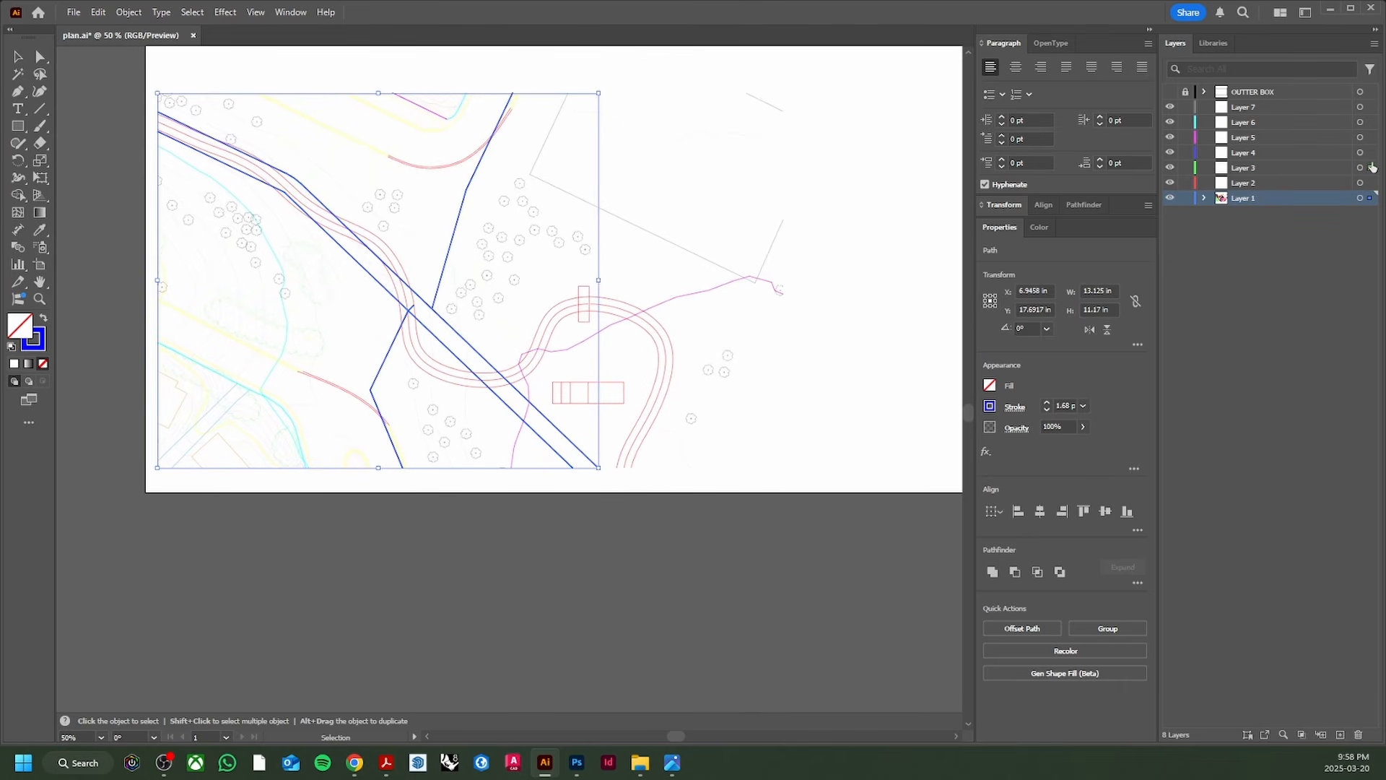
Step: Move the selected blue lines to Layer 7, rename it STORM PIPE, then hide and lock it
{"action": "left_click_drag", "start_coordinate": [1372, 166], "coordinate": [1370, 107]}
{"action": "double_click", "coordinate": [1245, 107]}
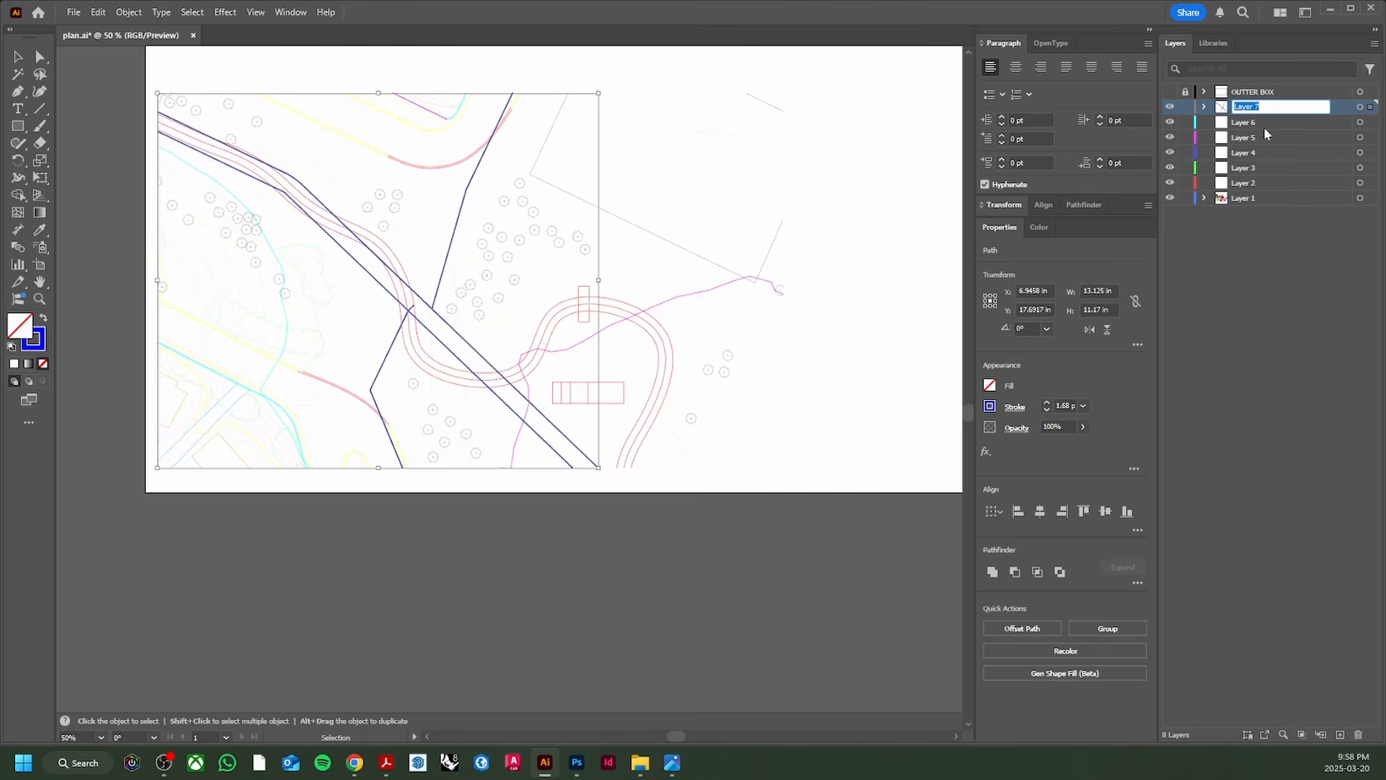
{"action": "type", "text": "STORM PIPE"}
{"action": "key", "text": "Return"}
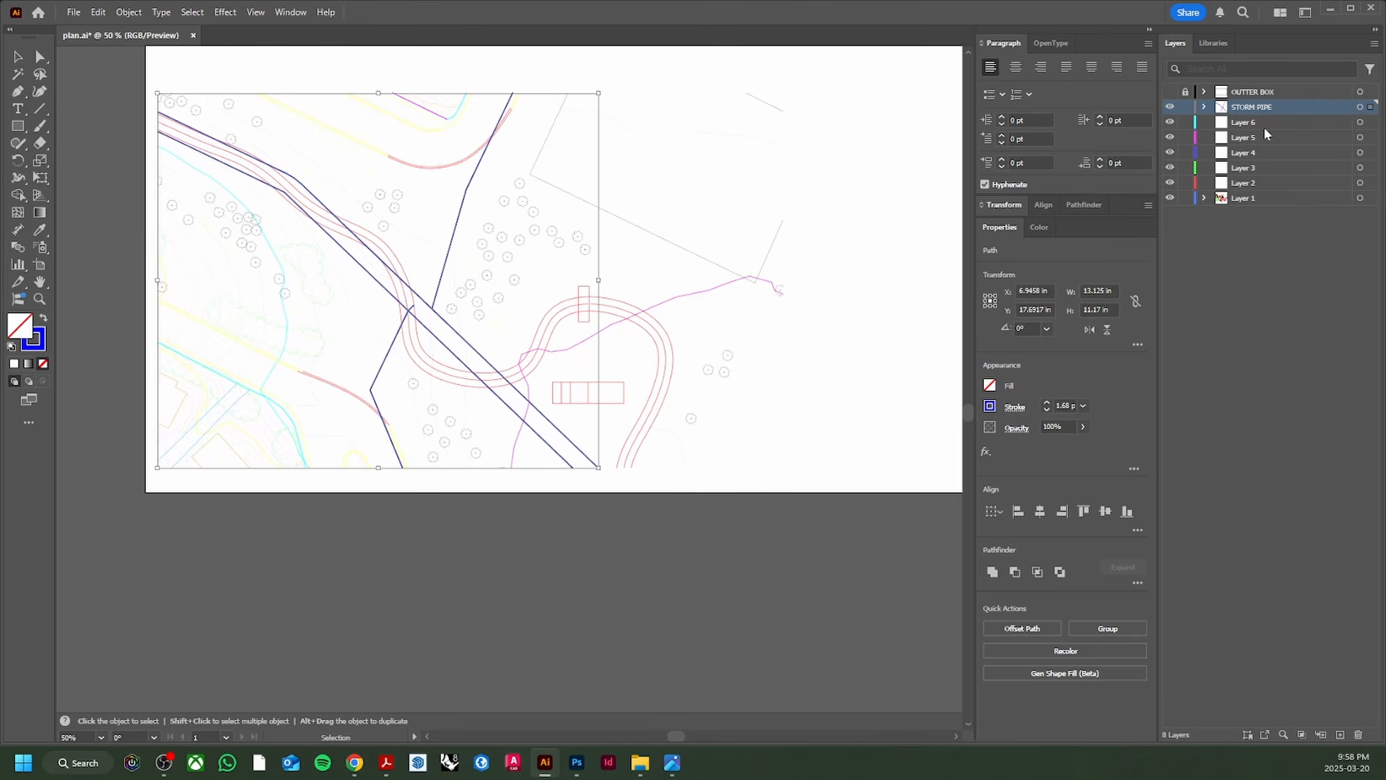
{"action": "left_click", "coordinate": [1170, 107]}
{"action": "left_click", "coordinate": [1185, 107]}
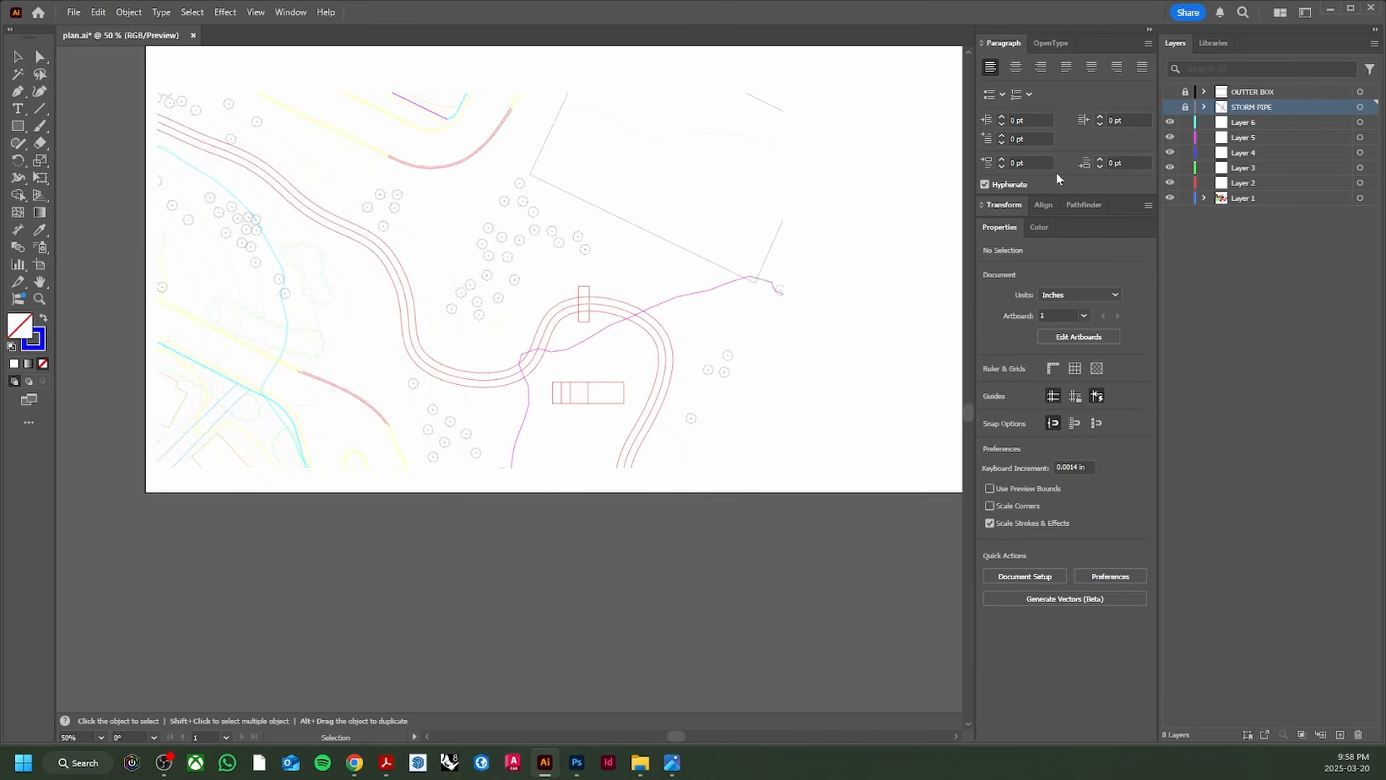
Step: Select the purple contour path and all paths with the same appearance
{"action": "scroll", "coordinate": [448, 281], "scroll_direction": "up", "scroll_amount": 3}
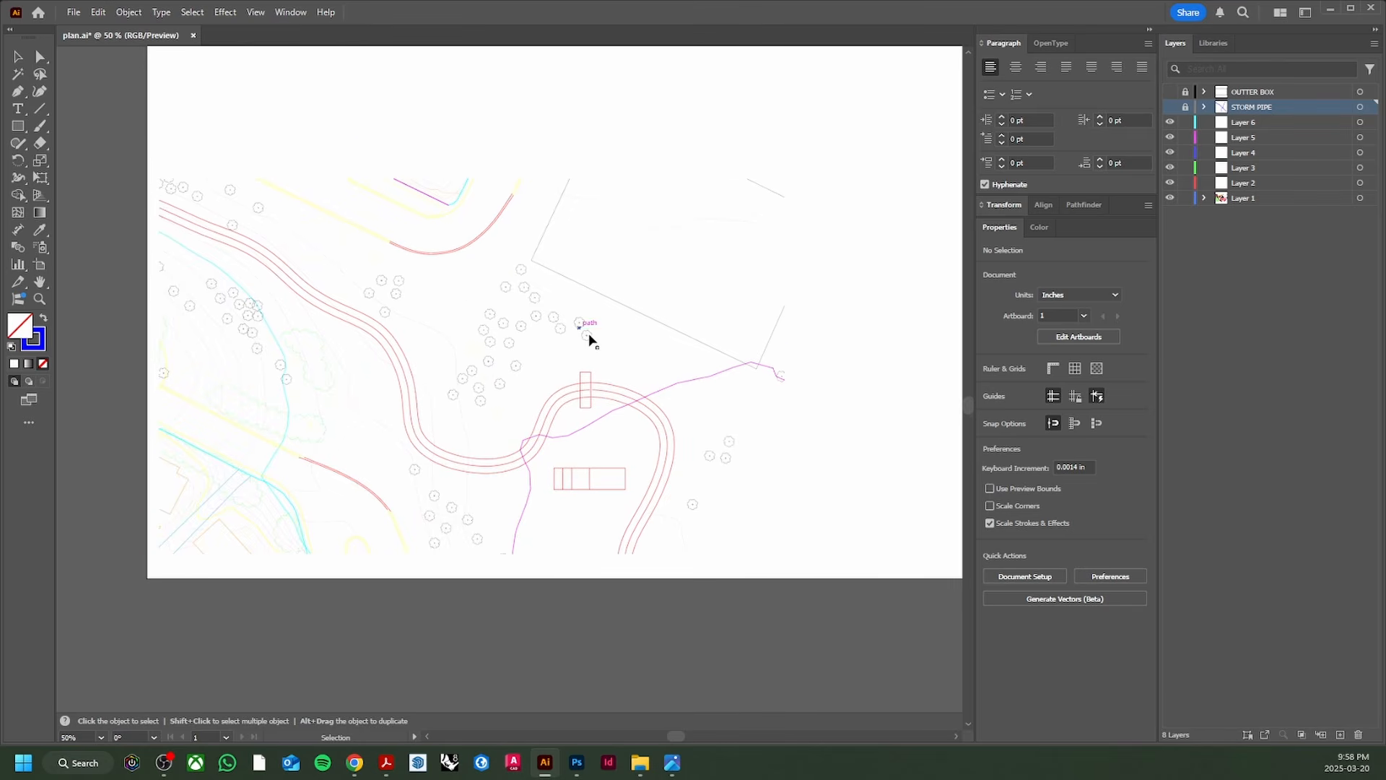
{"action": "scroll", "coordinate": [530, 384], "scroll_direction": "up", "scroll_amount": 1}
{"action": "left_click_drag", "start_coordinate": [571, 258], "coordinate": [609, 189]}
{"action": "scroll", "coordinate": [603, 417], "scroll_direction": "up", "scroll_amount": 1}
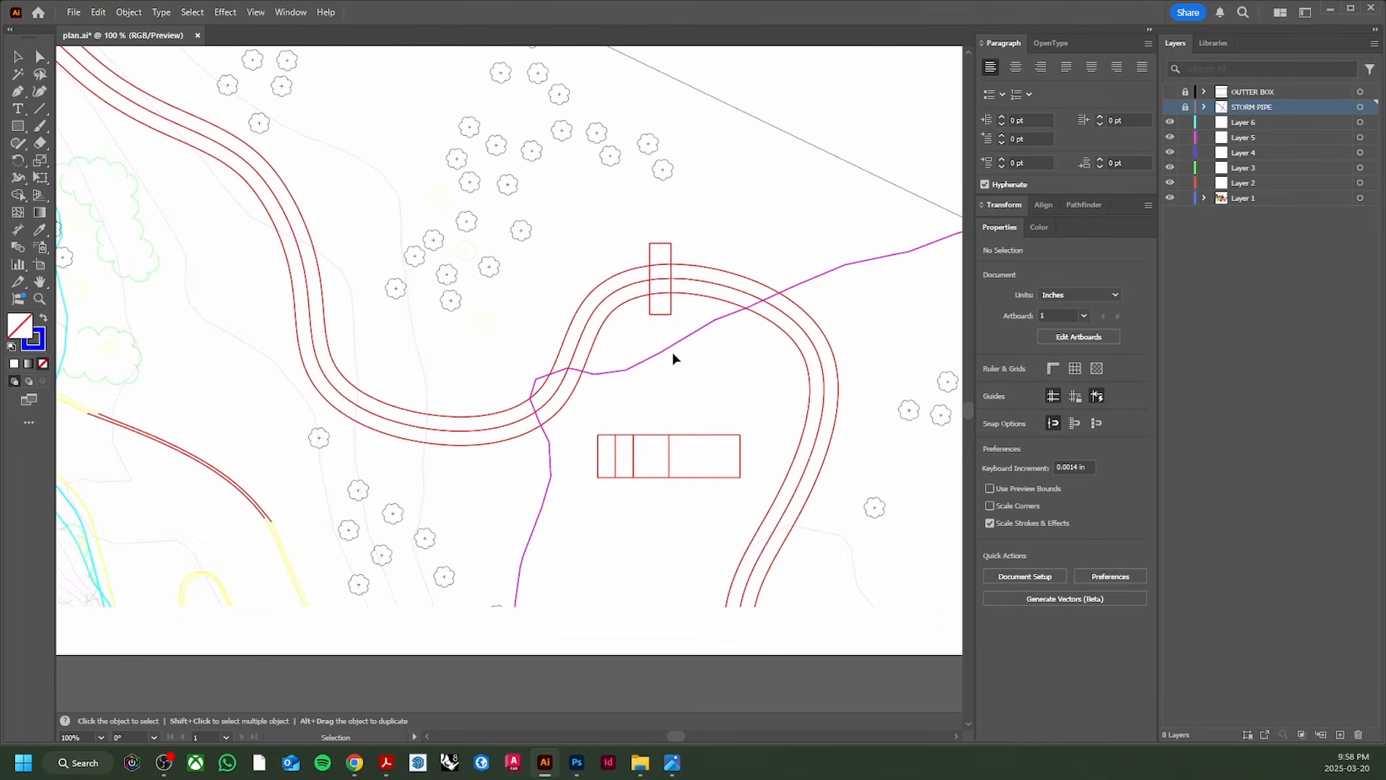
{"action": "left_click", "coordinate": [677, 342]}
{"action": "left_click_drag", "start_coordinate": [660, 375], "coordinate": [665, 332]}
{"action": "scroll", "coordinate": [594, 383], "scroll_direction": "up", "scroll_amount": 1}
{"action": "scroll", "coordinate": [575, 378], "scroll_direction": "down", "scroll_amount": 1}
{"action": "scroll", "coordinate": [588, 377], "scroll_direction": "down", "scroll_amount": 1}
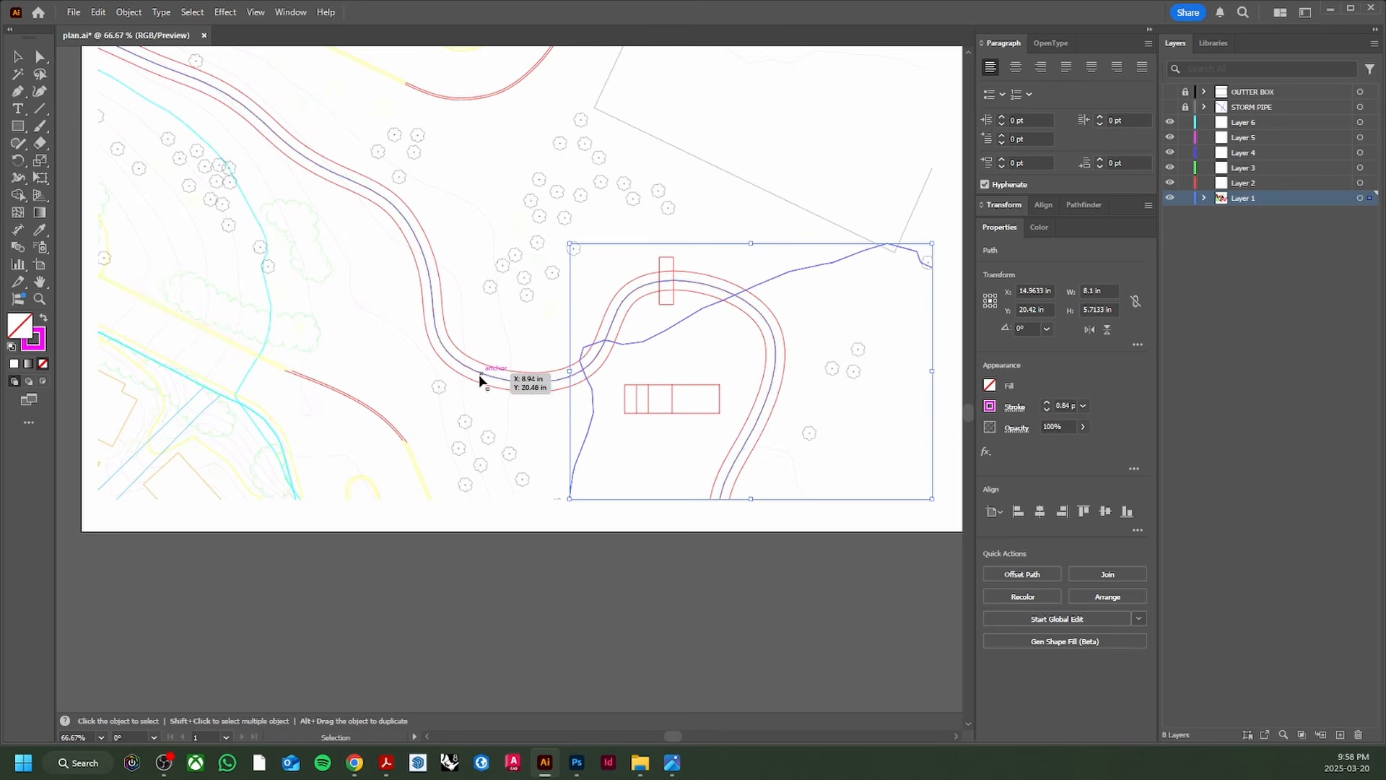
{"action": "left_click", "coordinate": [192, 12]}
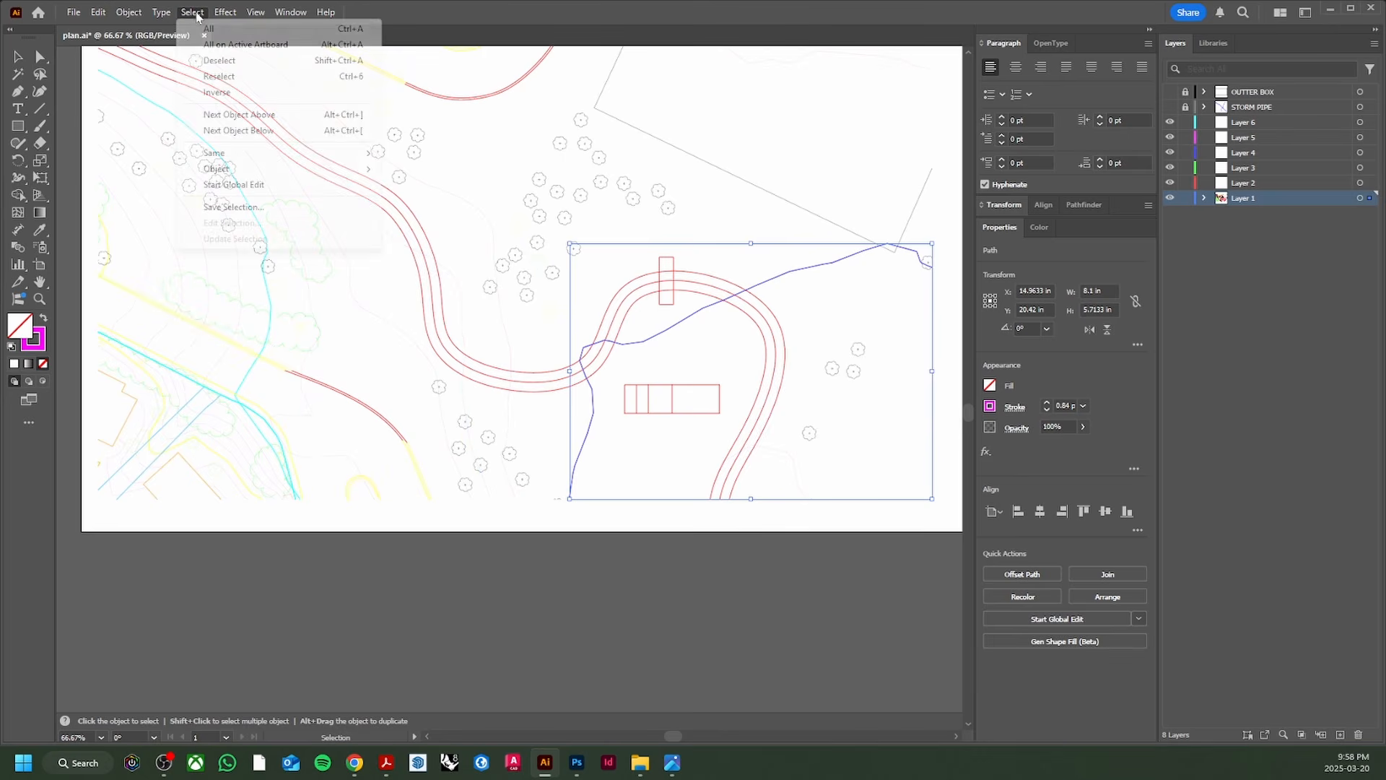
{"action": "mouse_move", "coordinate": [236, 153]}
{"action": "left_click", "coordinate": [424, 165]}
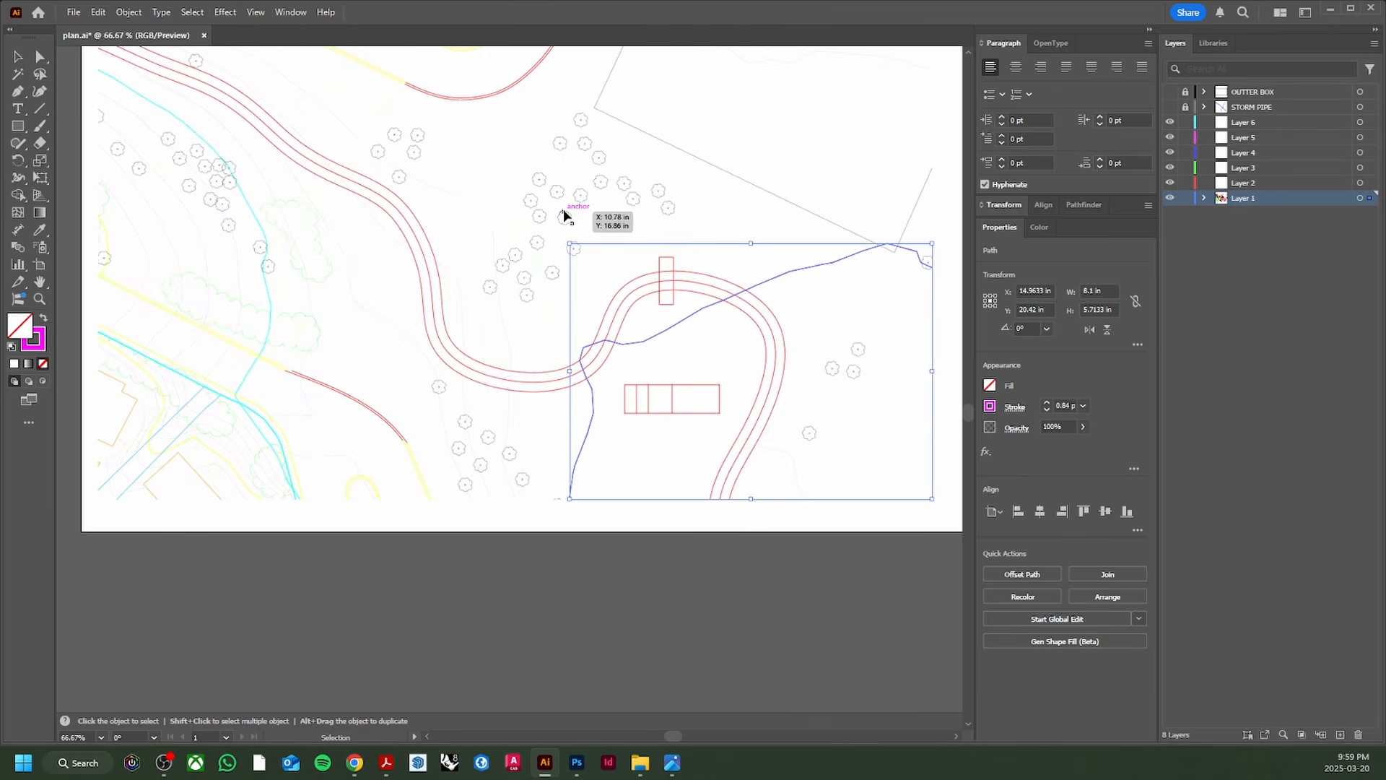
Step: Move the contours to Layer 2, rename it CONTOURS and hide it
{"action": "left_click_drag", "start_coordinate": [1370, 198], "coordinate": [1370, 183]}
{"action": "double_click", "coordinate": [1256, 183]}
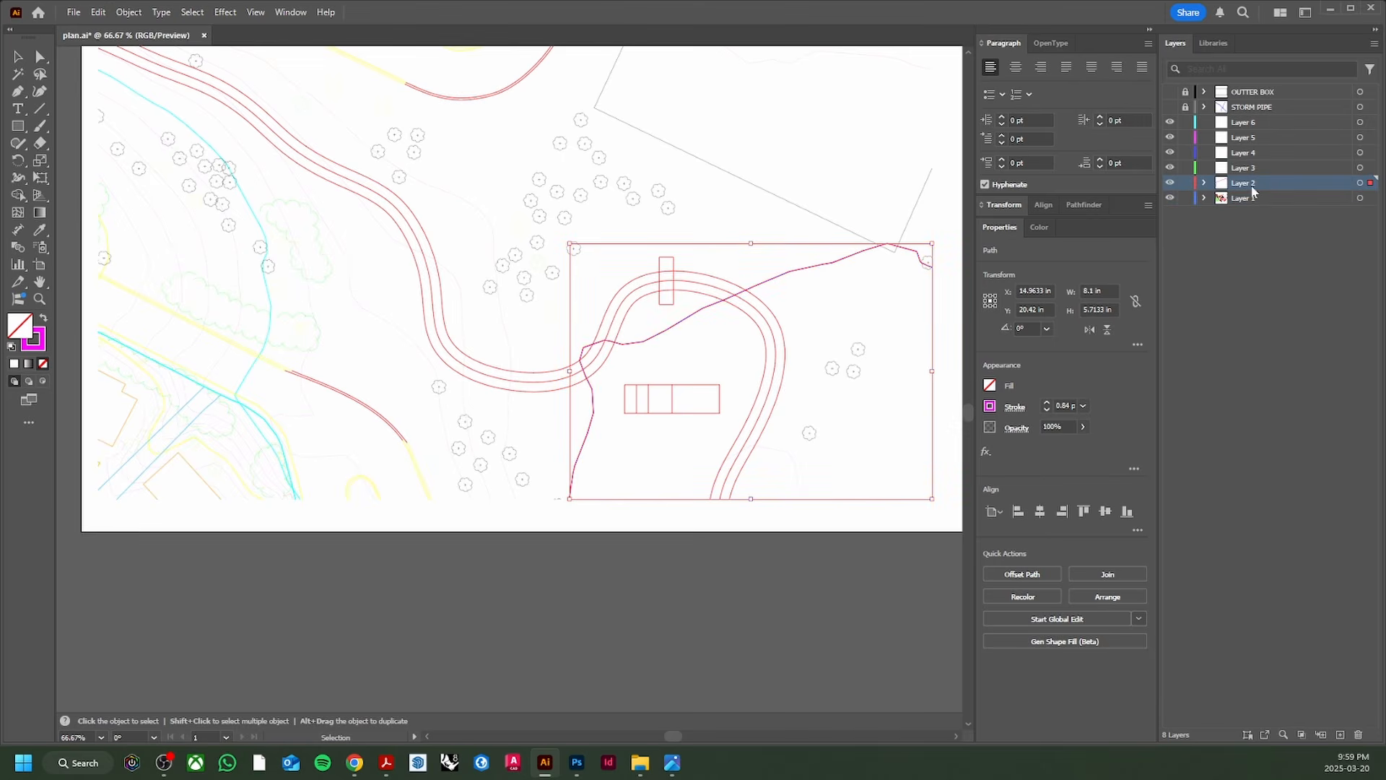
{"action": "type", "text": "CONTOURS"}
{"action": "key", "text": "Return"}
{"action": "left_click", "coordinate": [1169, 183]}
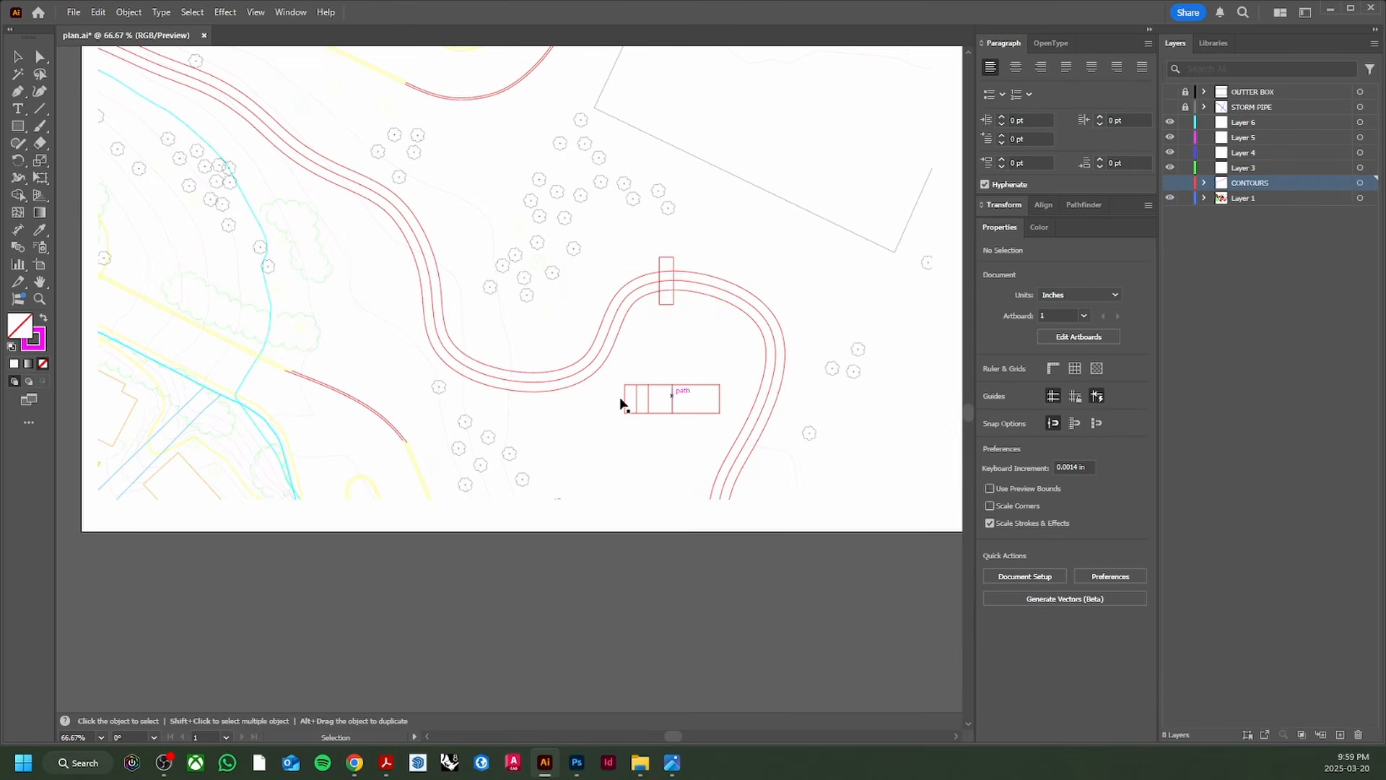
Step: Select the remaining blue contour lines by appearance and send them to the CONTOURS layer
{"action": "scroll", "coordinate": [502, 399], "scroll_direction": "up", "scroll_amount": 3}
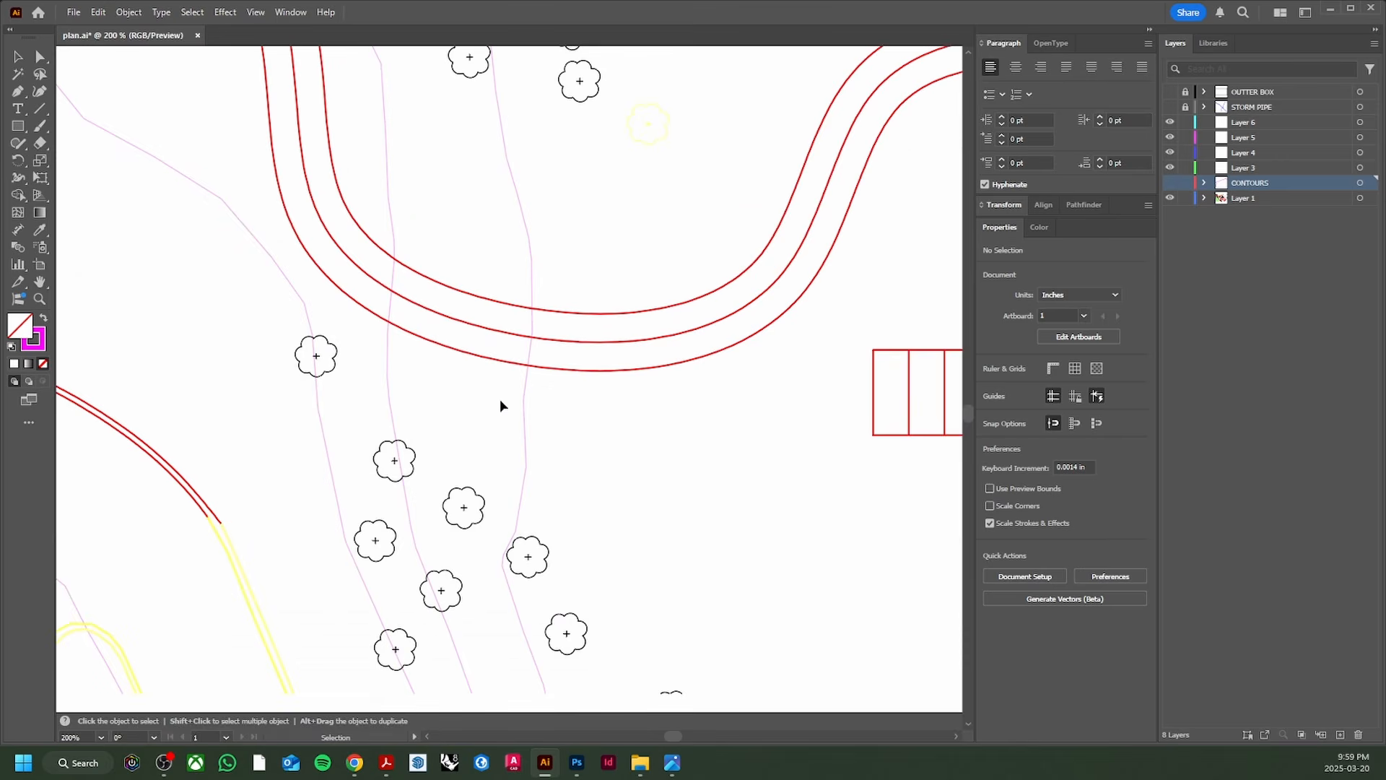
{"action": "left_click_drag", "start_coordinate": [500, 399], "coordinate": [648, 405]}
{"action": "scroll", "coordinate": [654, 357], "scroll_direction": "down", "scroll_amount": 2}
{"action": "left_click", "coordinate": [649, 407]}
{"action": "scroll", "coordinate": [790, 445], "scroll_direction": "down", "scroll_amount": 1}
{"action": "scroll", "coordinate": [790, 439], "scroll_direction": "down", "scroll_amount": 1}
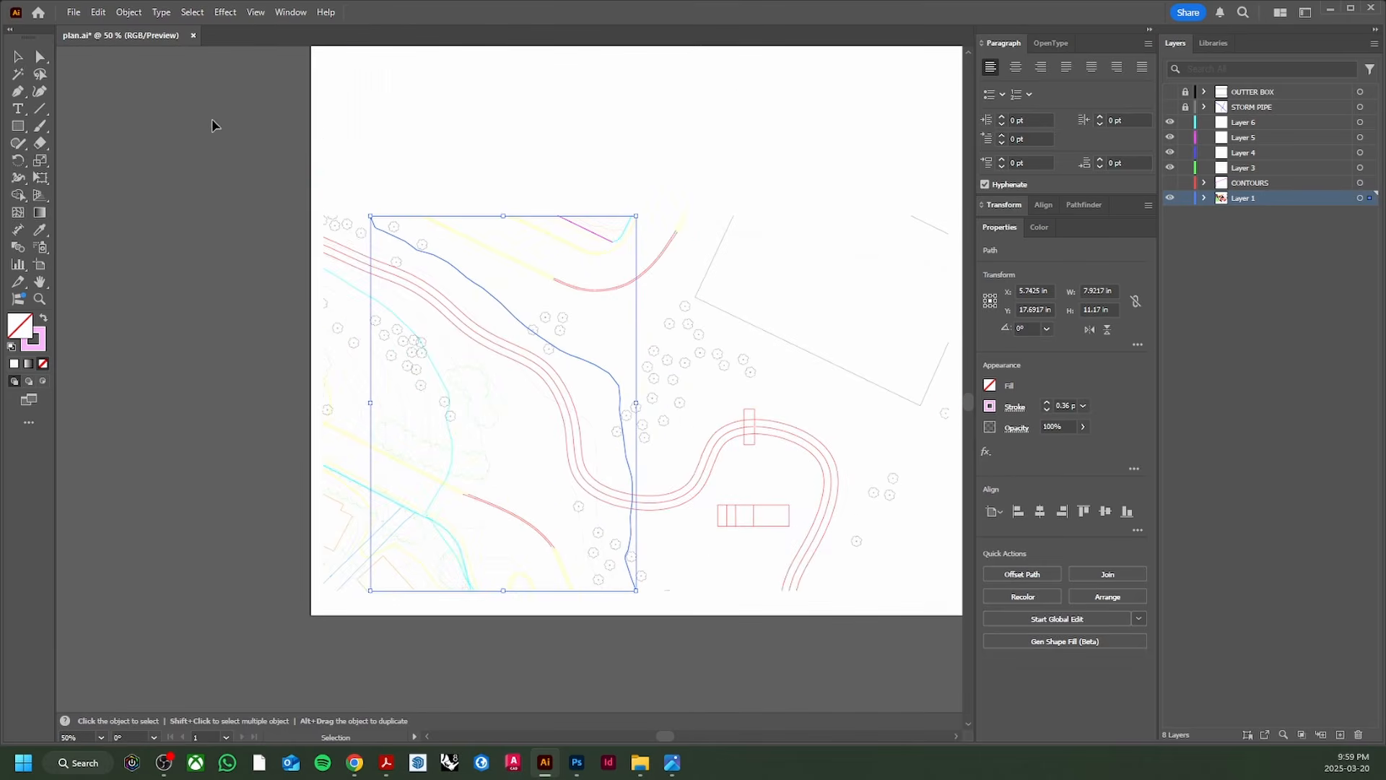
{"action": "left_click", "coordinate": [192, 12]}
{"action": "mouse_move", "coordinate": [347, 153]}
{"action": "left_click", "coordinate": [442, 166]}
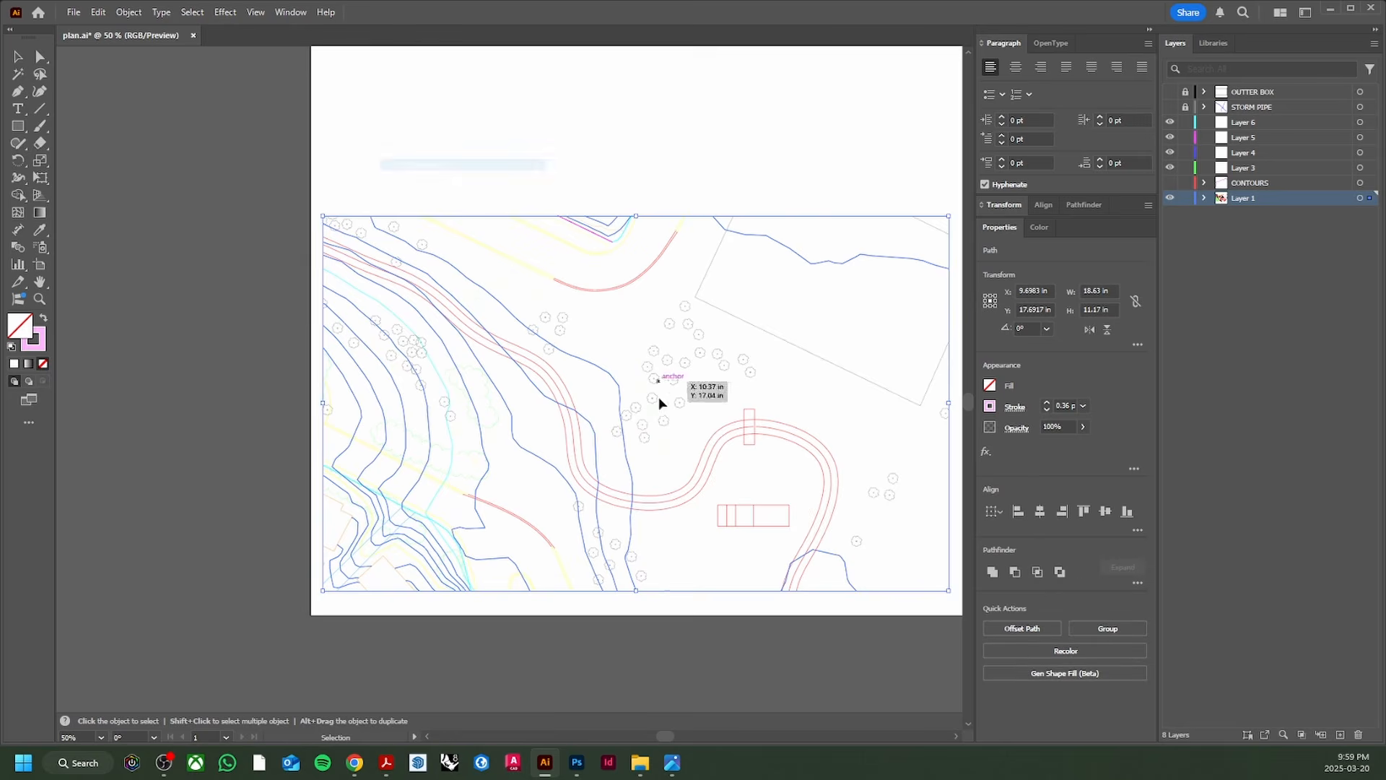
{"action": "left_click_drag", "start_coordinate": [658, 397], "coordinate": [556, 228]}
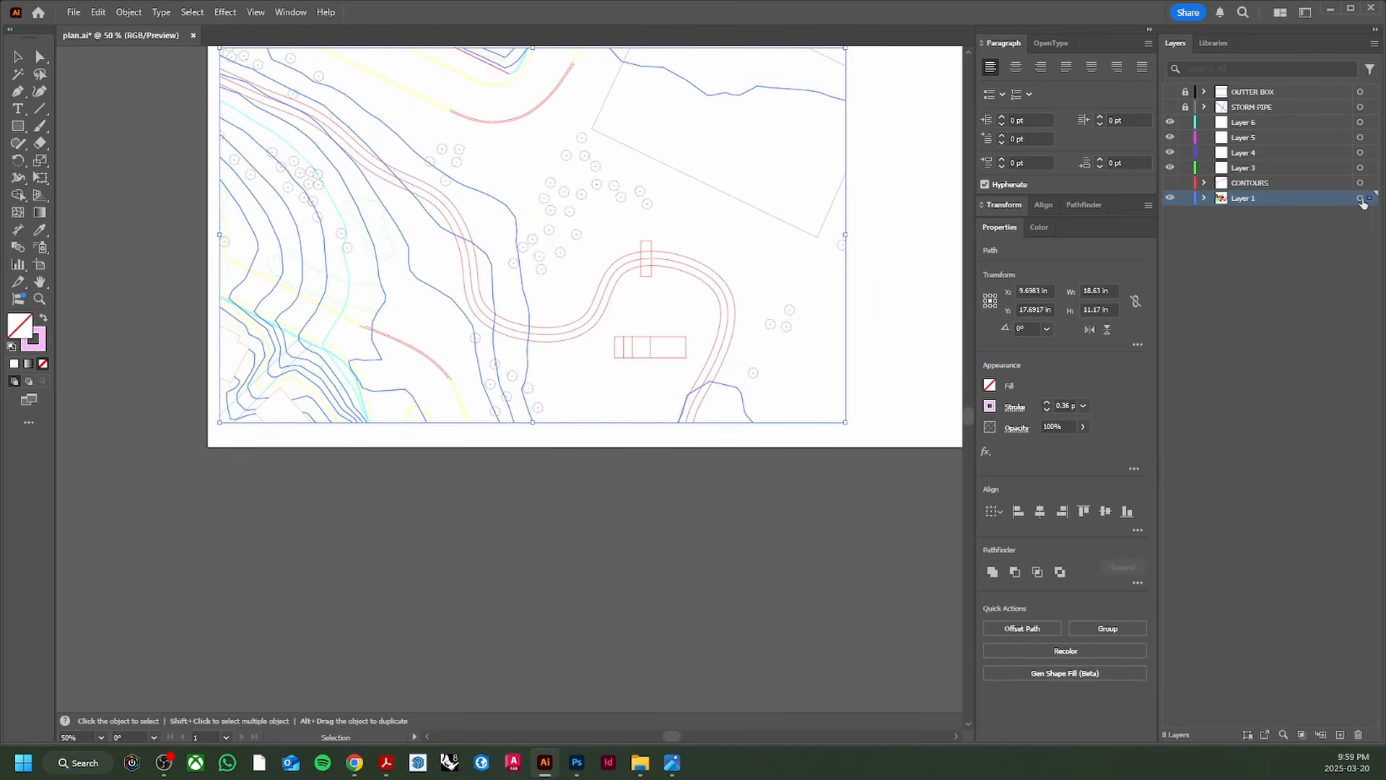
{"action": "left_click", "coordinate": [1171, 198]}
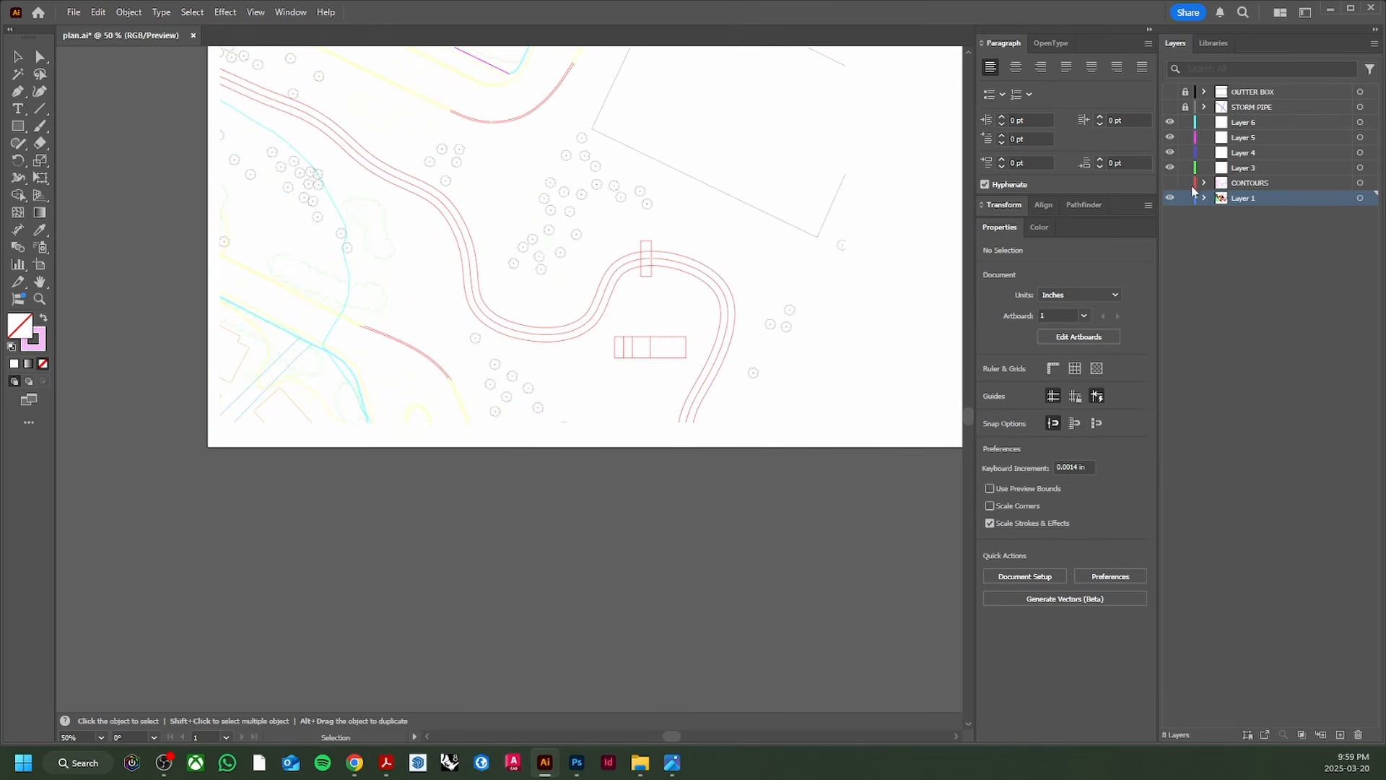
Step: Delete a leftover blue contour line and lock the CONTOURS layer
{"action": "scroll", "coordinate": [419, 361], "scroll_direction": "up", "scroll_amount": 2}
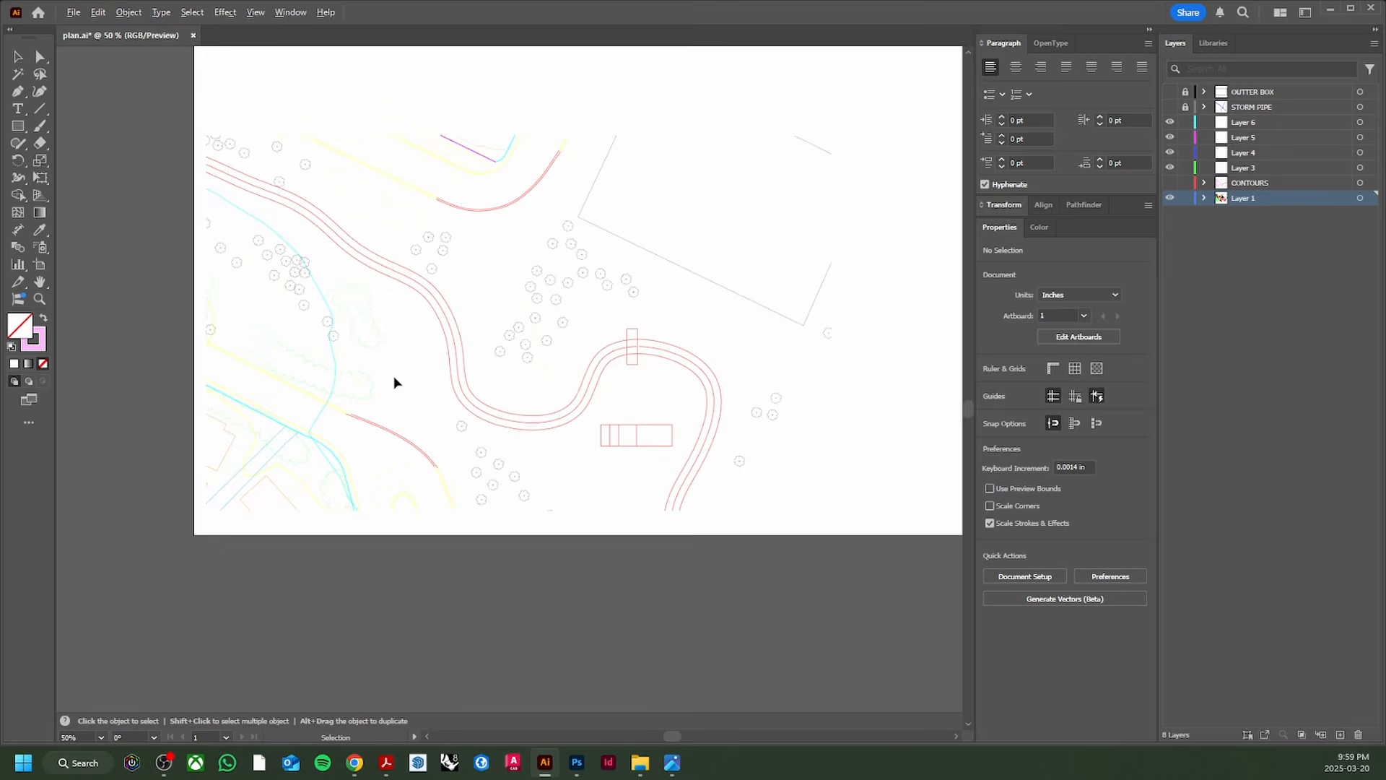
{"action": "scroll", "coordinate": [393, 375], "scroll_direction": "up", "scroll_amount": 1}
{"action": "left_click", "coordinate": [314, 354]}
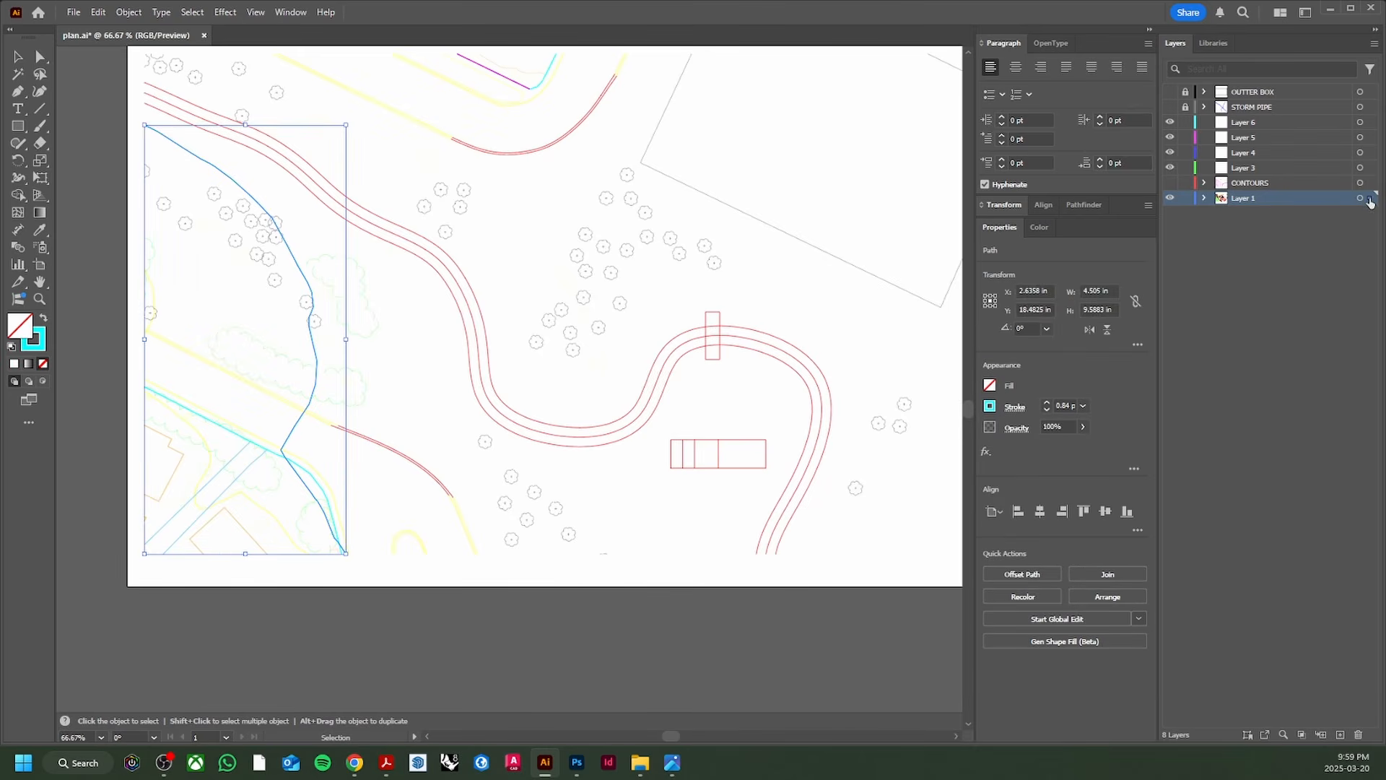
{"action": "key", "text": "Delete"}
{"action": "left_click_drag", "start_coordinate": [546, 283], "coordinate": [530, 318]}
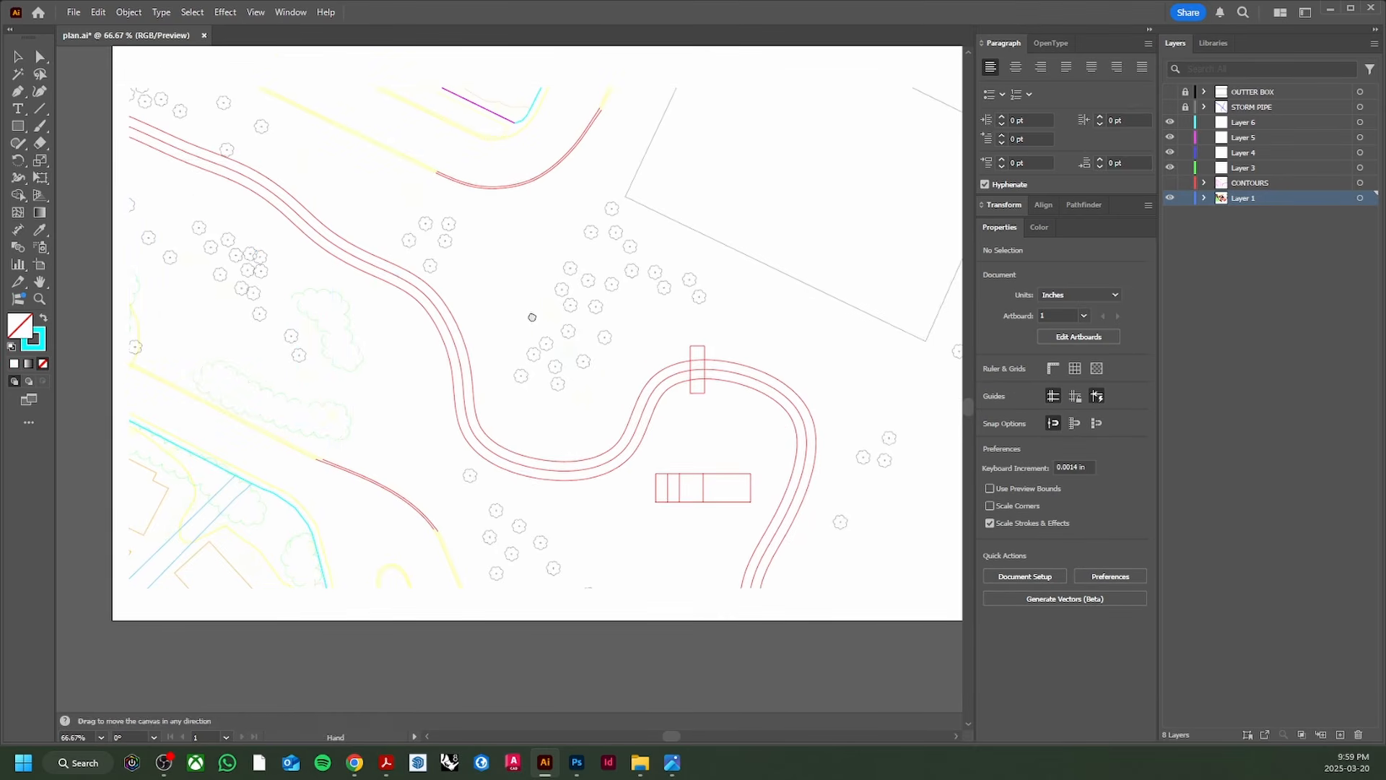
{"action": "scroll", "coordinate": [533, 320], "scroll_direction": "down", "scroll_amount": 1}
{"action": "left_click_drag", "start_coordinate": [609, 288], "coordinate": [525, 393]}
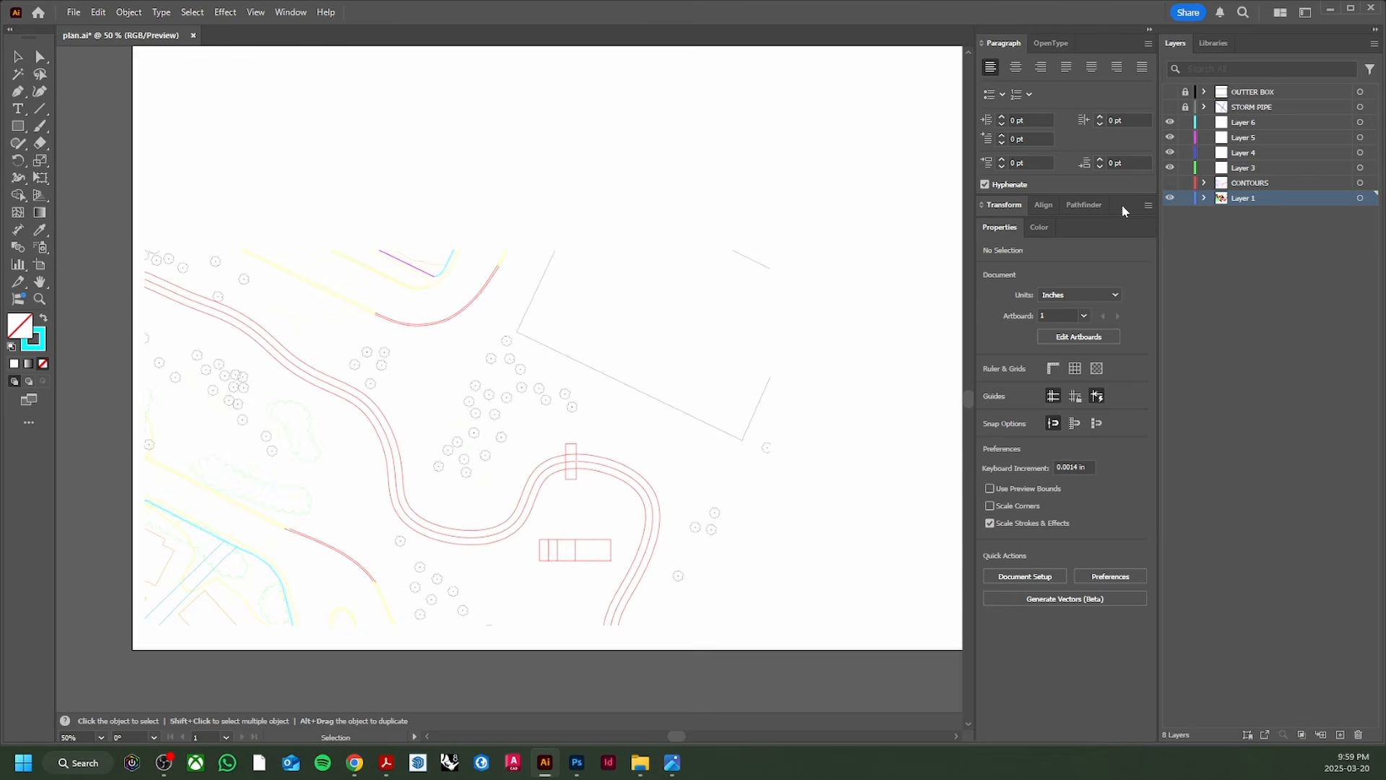
{"action": "left_click", "coordinate": [1185, 185]}
{"action": "left_click_drag", "start_coordinate": [459, 437], "coordinate": [487, 325]}
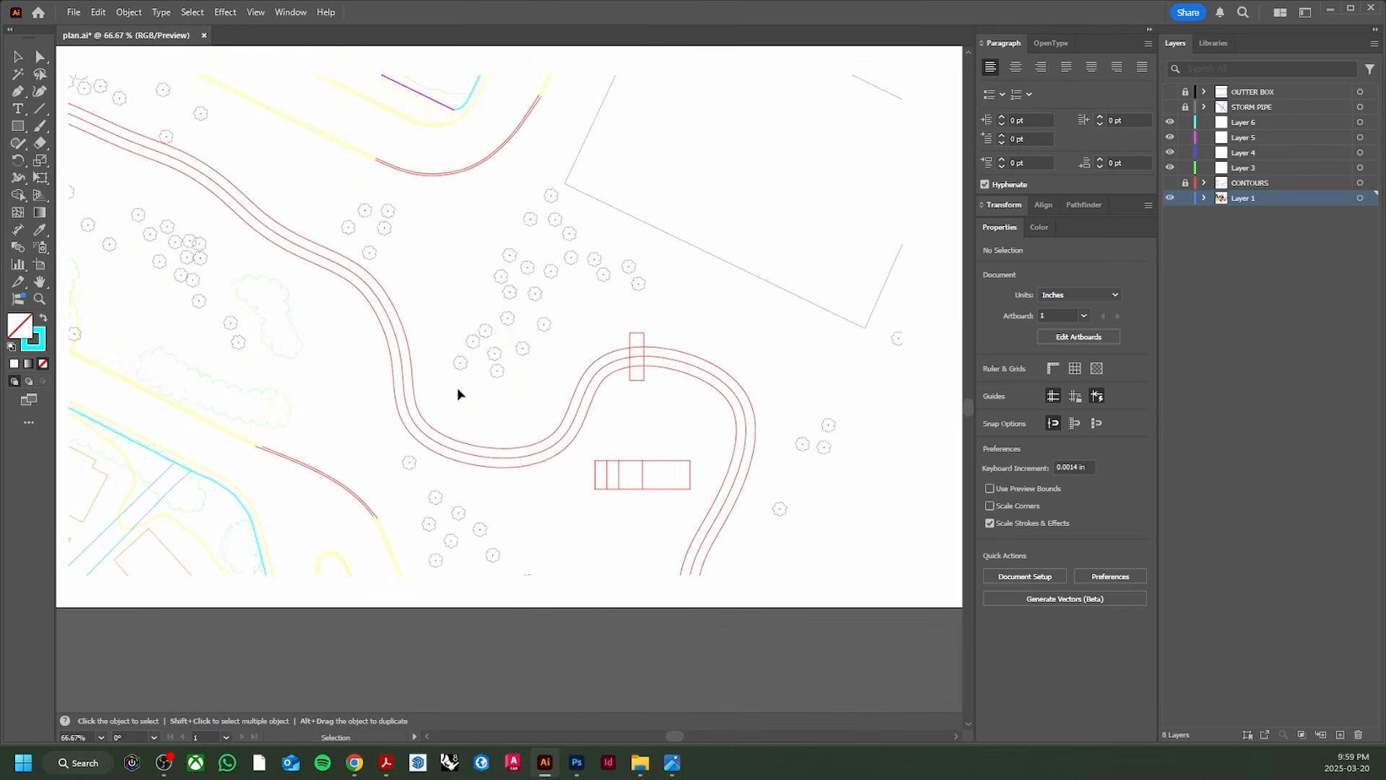
{"action": "left_click_drag", "start_coordinate": [369, 408], "coordinate": [450, 352]}
{"action": "scroll", "coordinate": [582, 394], "scroll_direction": "down", "scroll_amount": 1}
{"action": "left_click_drag", "start_coordinate": [572, 388], "coordinate": [502, 397]}
Step: Select a few building outlines and Layer 1's contents, then clear the selection
{"action": "scroll", "coordinate": [193, 494], "scroll_direction": "up", "scroll_amount": 4}
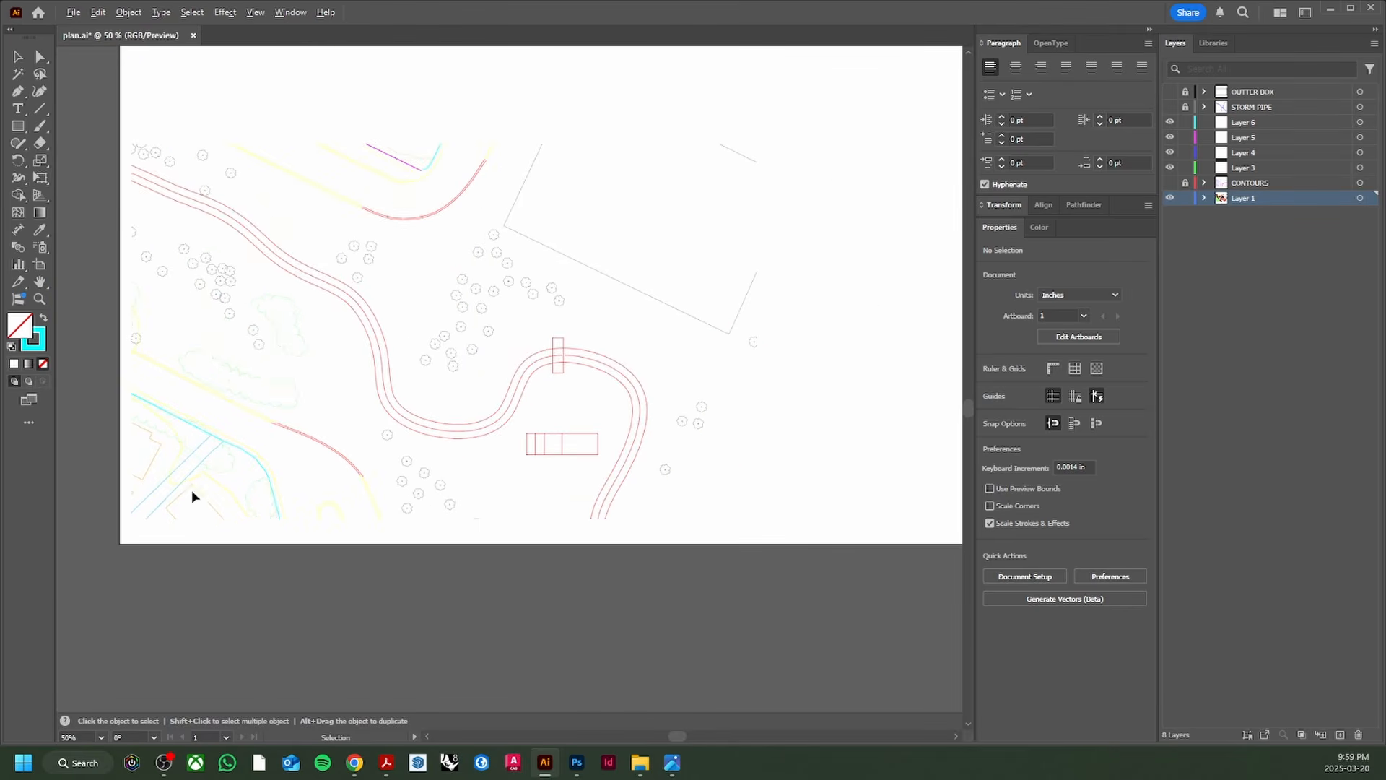
{"action": "left_click", "coordinate": [403, 438]}
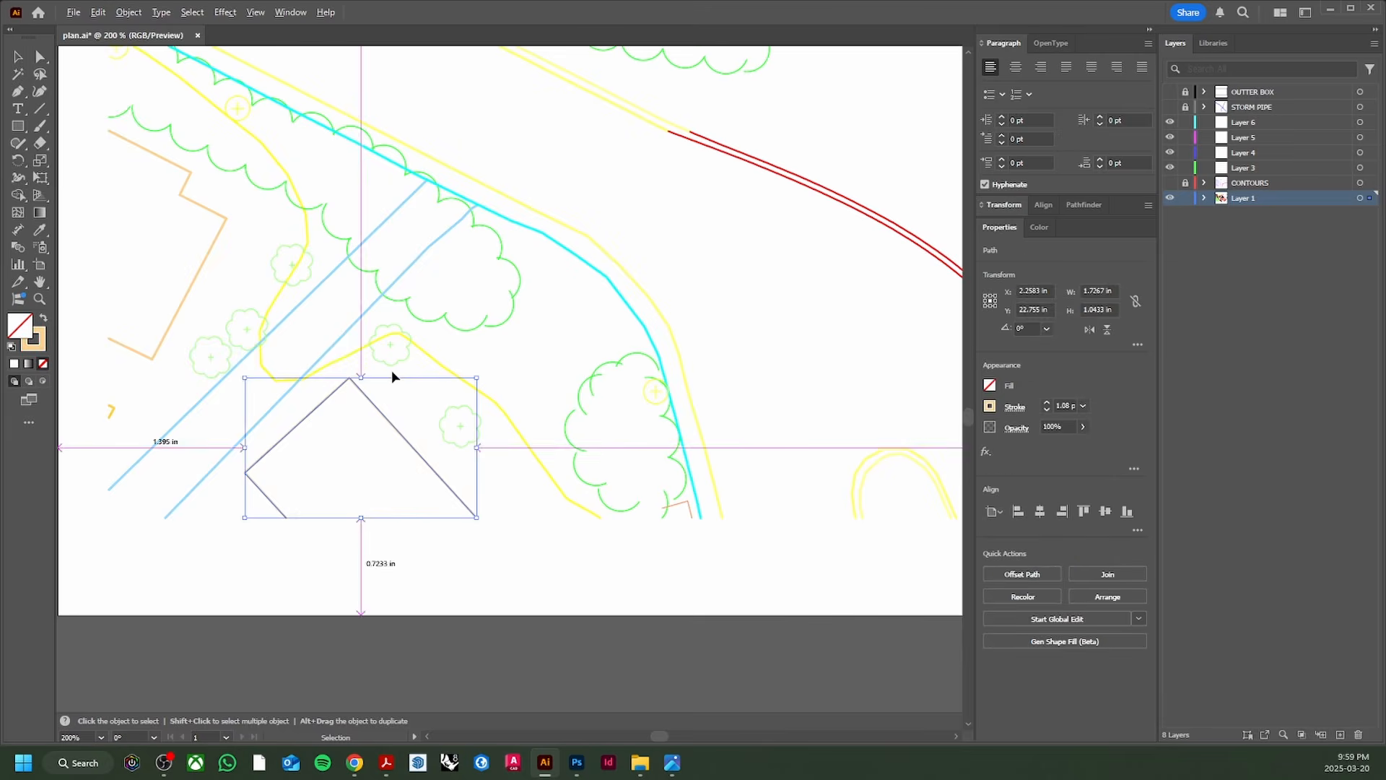
{"action": "scroll", "coordinate": [443, 575], "scroll_direction": "down", "scroll_amount": 1}
{"action": "left_click", "coordinate": [192, 453], "text": "shift"}
{"action": "left_click", "coordinate": [197, 450], "text": "shift"}
{"action": "scroll", "coordinate": [409, 313], "scroll_direction": "down", "scroll_amount": 2}
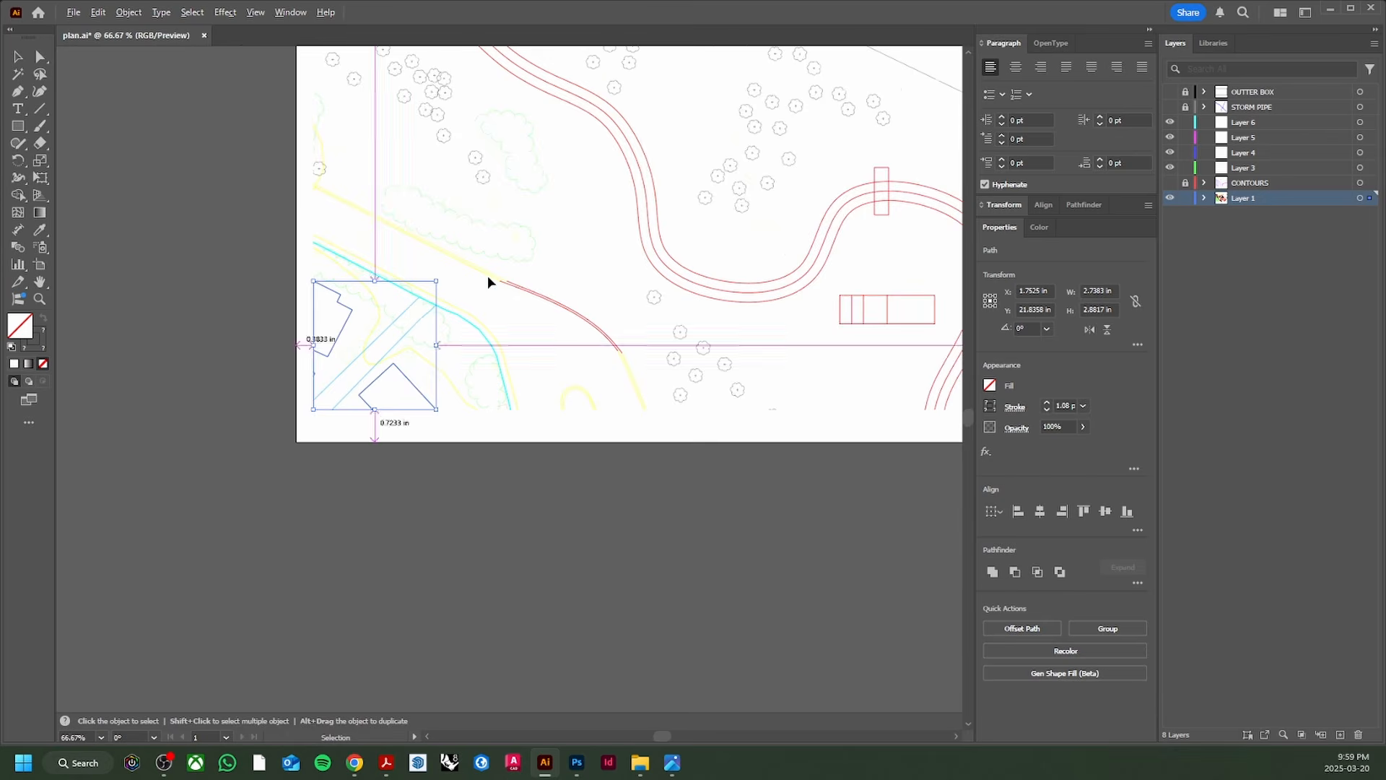
{"action": "left_click_drag", "start_coordinate": [495, 263], "coordinate": [401, 476]}
{"action": "left_click_drag", "start_coordinate": [538, 249], "coordinate": [531, 327]}
{"action": "scroll", "coordinate": [565, 215], "scroll_direction": "up", "scroll_amount": 3}
{"action": "scroll", "coordinate": [576, 211], "scroll_direction": "down", "scroll_amount": 4}
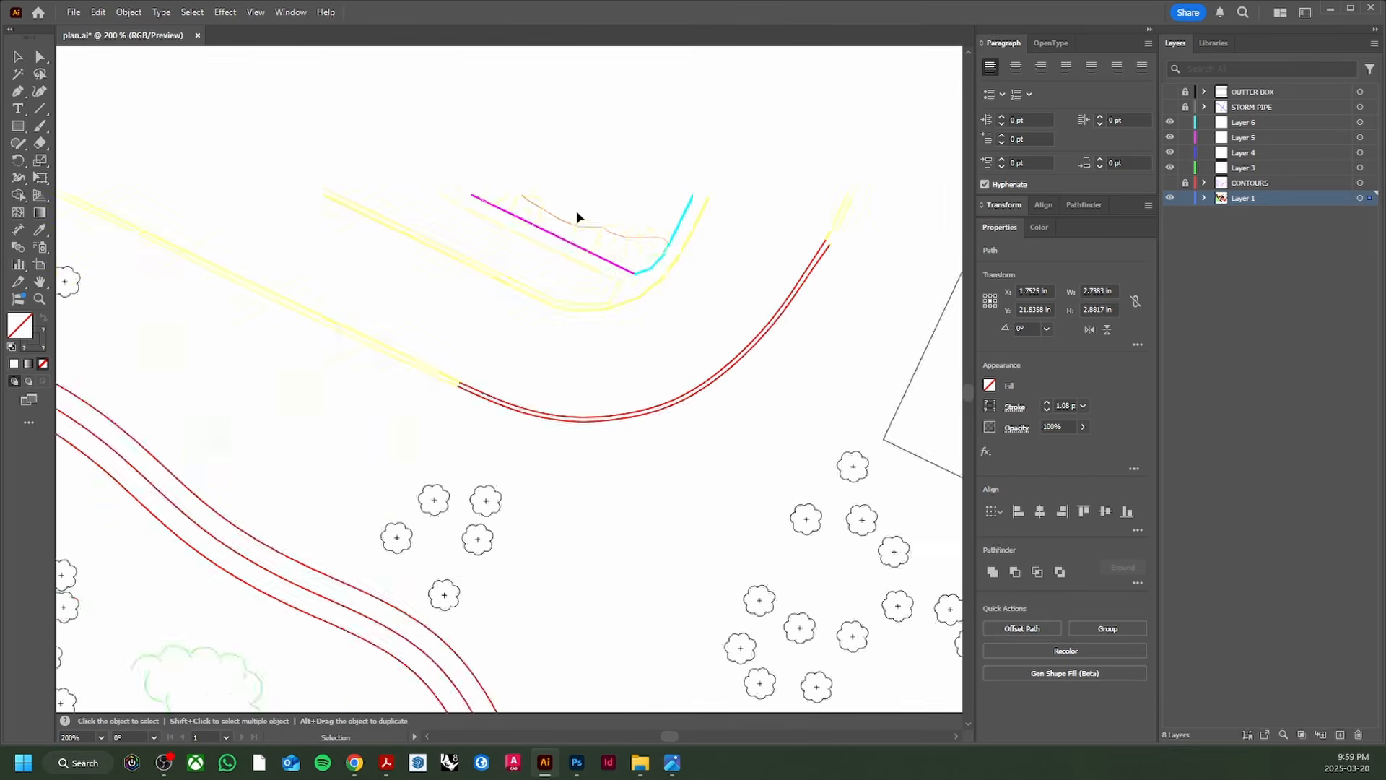
{"action": "left_click_drag", "start_coordinate": [501, 350], "coordinate": [431, 373]}
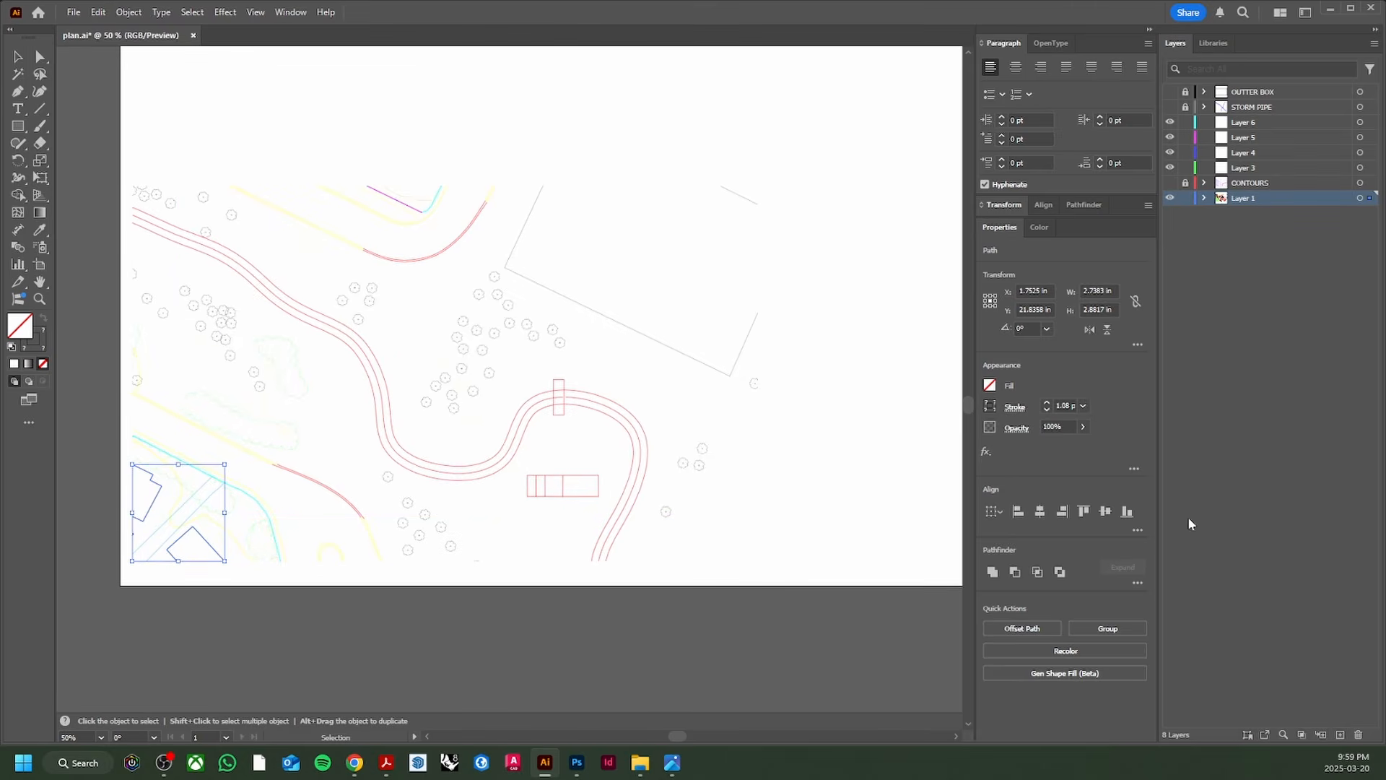
{"action": "left_click", "coordinate": [1372, 198]}
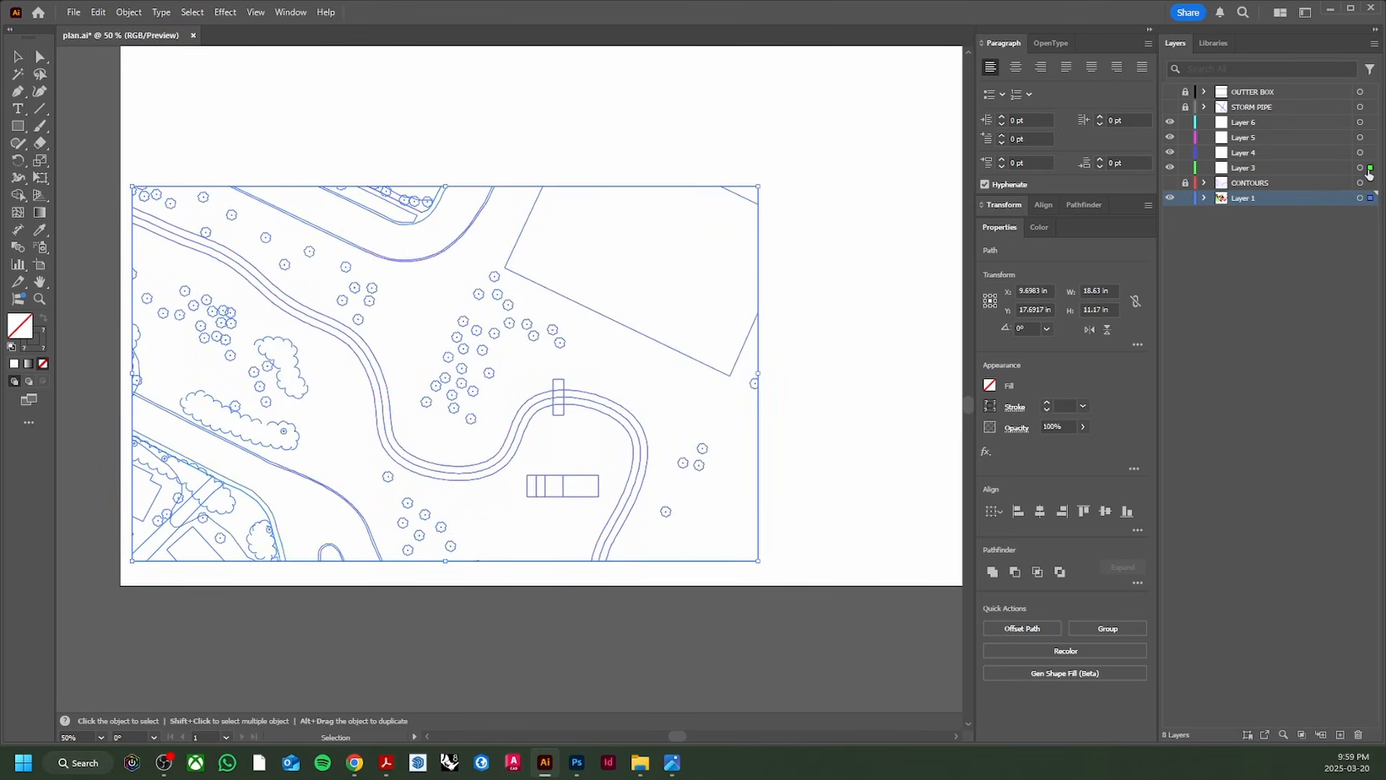
{"action": "left_click_drag", "start_coordinate": [1370, 174], "coordinate": [1370, 169]}
{"action": "left_click", "coordinate": [923, 345]}
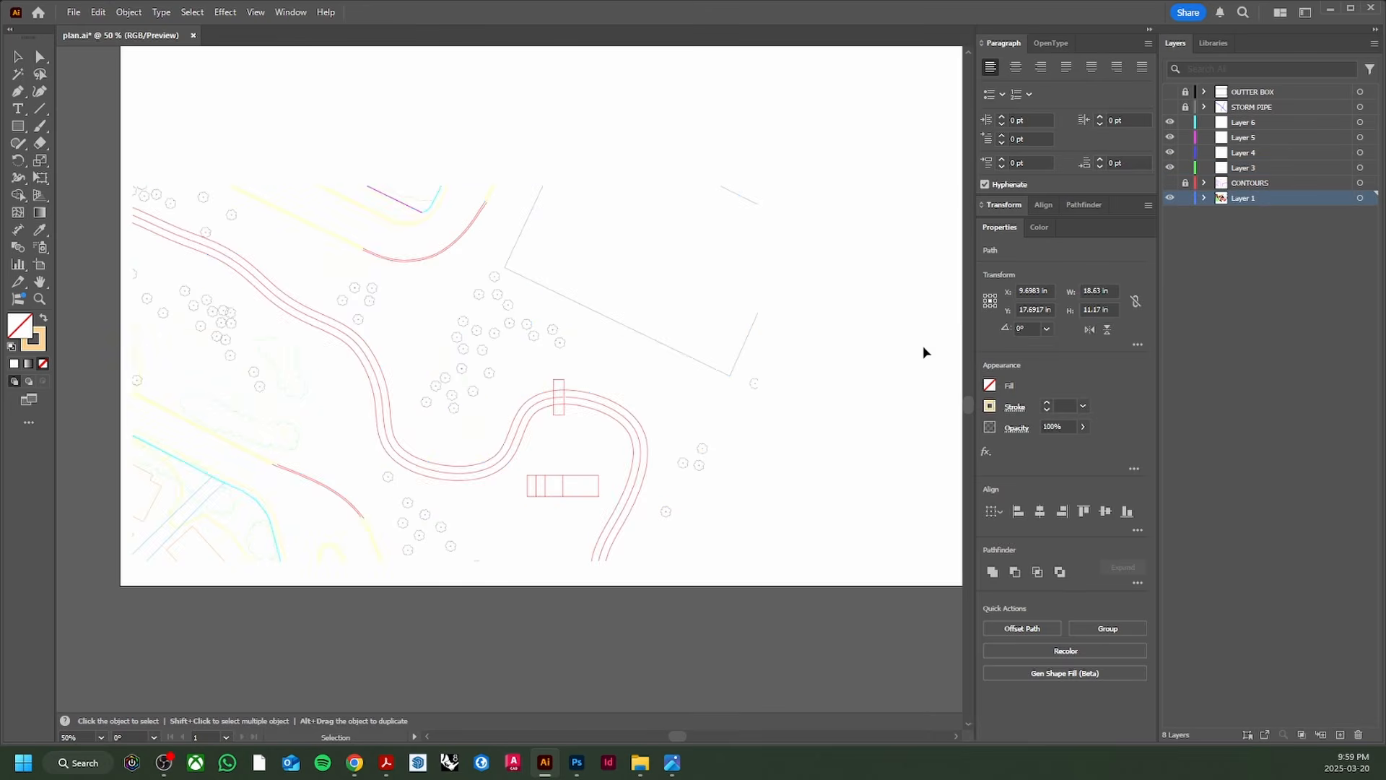
Step: Select one building outline and all paths matching its appearance
{"action": "scroll", "coordinate": [231, 534], "scroll_direction": "up", "scroll_amount": 2}
{"action": "left_click", "coordinate": [191, 563]}
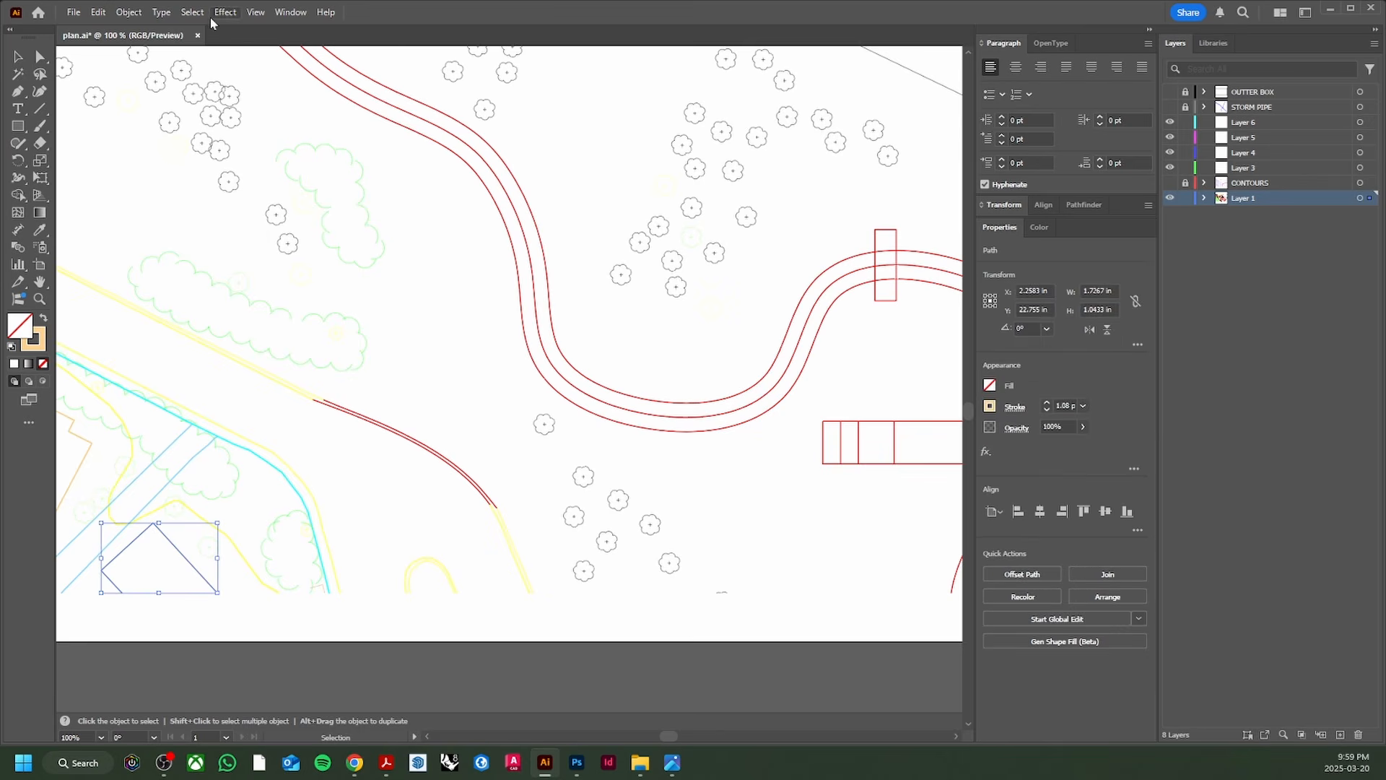
{"action": "left_click", "coordinate": [192, 12]}
{"action": "mouse_move", "coordinate": [236, 153]}
{"action": "left_click", "coordinate": [406, 165]}
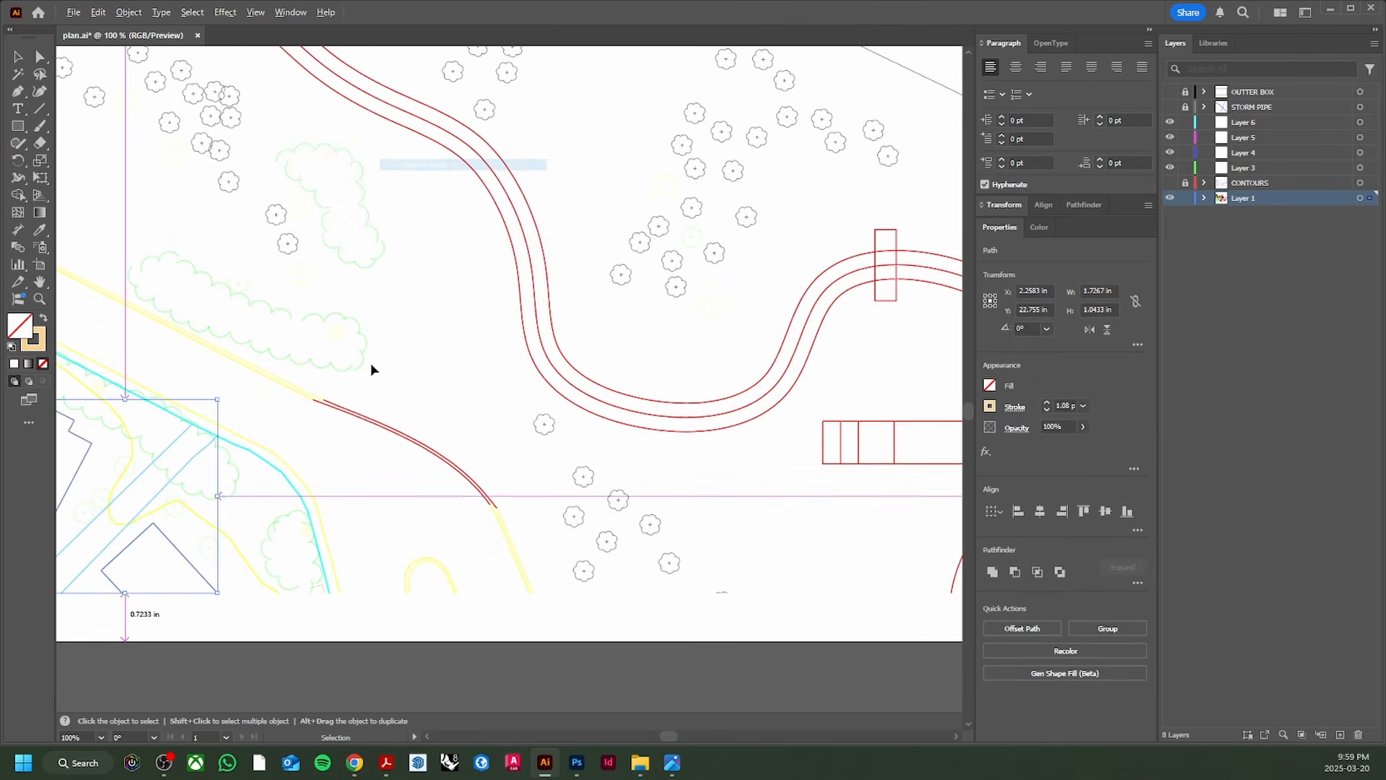
{"action": "scroll", "coordinate": [383, 360], "scroll_direction": "down", "scroll_amount": 1}
{"action": "left_click_drag", "start_coordinate": [393, 357], "coordinate": [437, 491]}
{"action": "scroll", "coordinate": [278, 582], "scroll_direction": "down", "scroll_amount": 1}
{"action": "scroll", "coordinate": [242, 595], "scroll_direction": "up", "scroll_amount": 4}
{"action": "left_click_drag", "start_coordinate": [245, 573], "coordinate": [422, 395]}
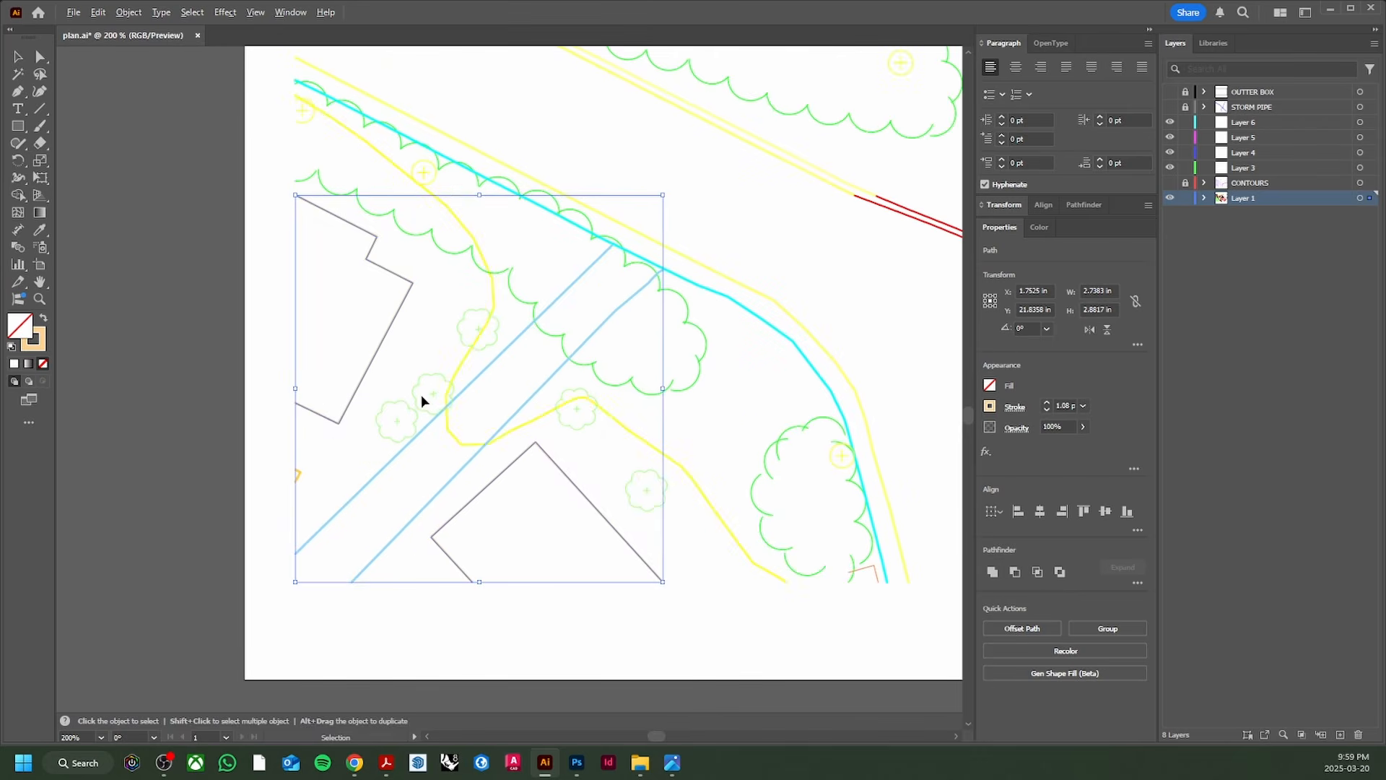
{"action": "scroll", "coordinate": [390, 451], "scroll_direction": "down", "scroll_amount": 2}
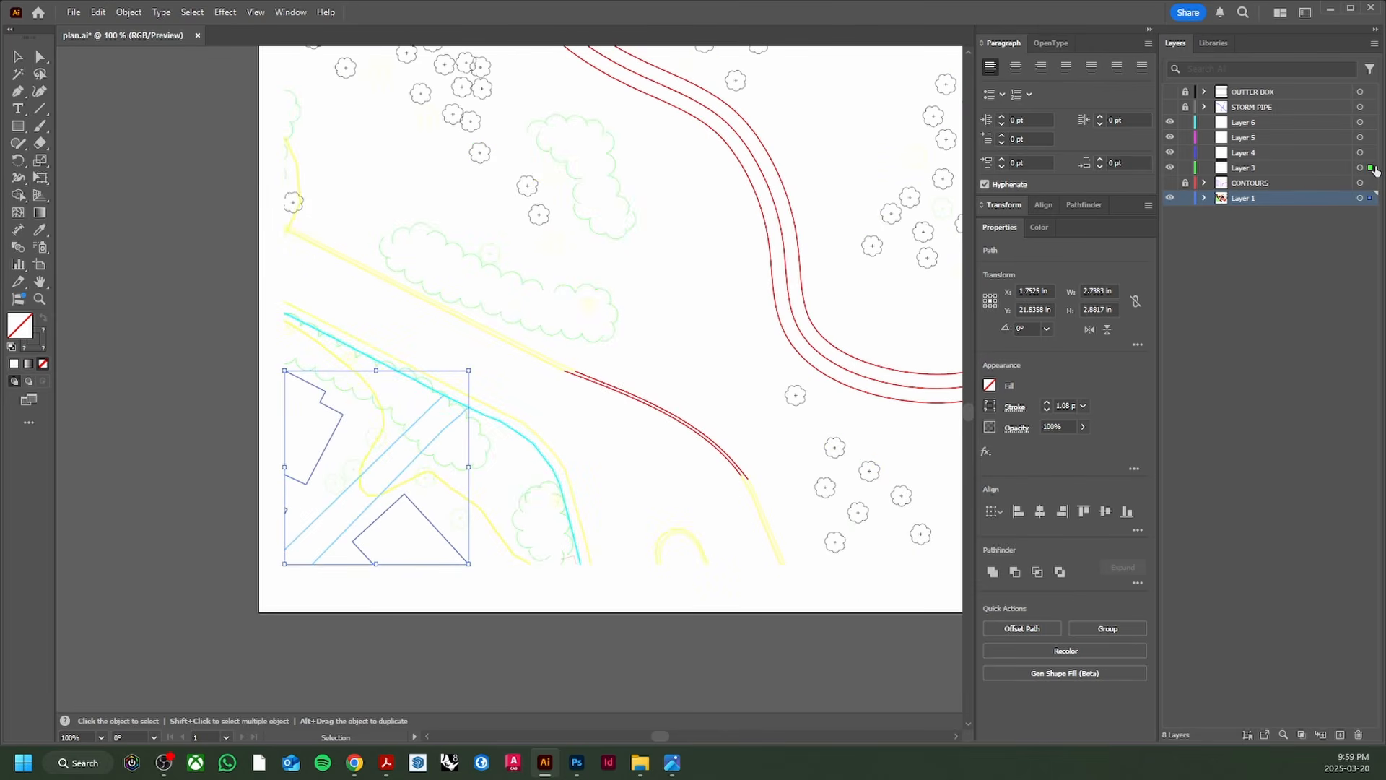
Step: Move the selected buildings to Layer 3, hide it and rename it BLDGS
{"action": "left_click_drag", "start_coordinate": [1376, 170], "coordinate": [1375, 171]}
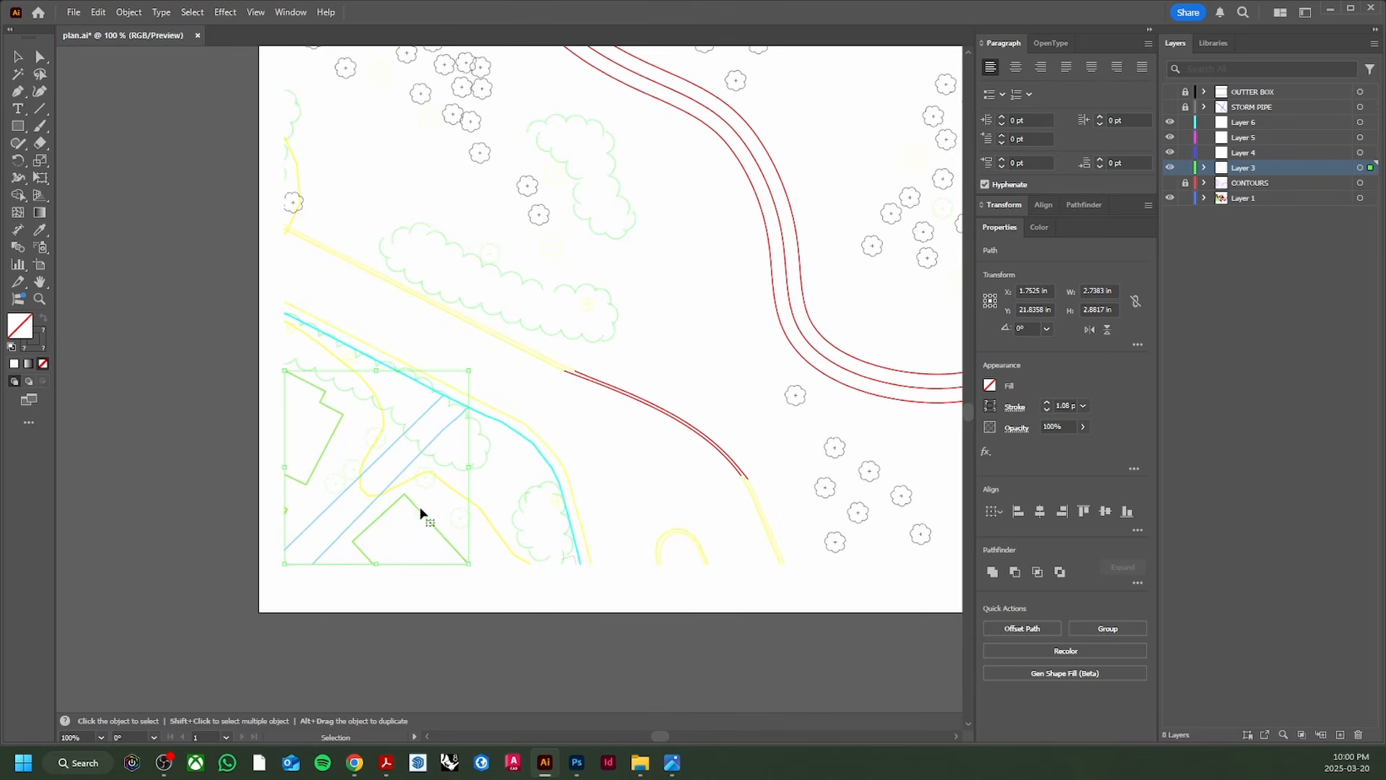
{"action": "left_click", "coordinate": [1170, 168]}
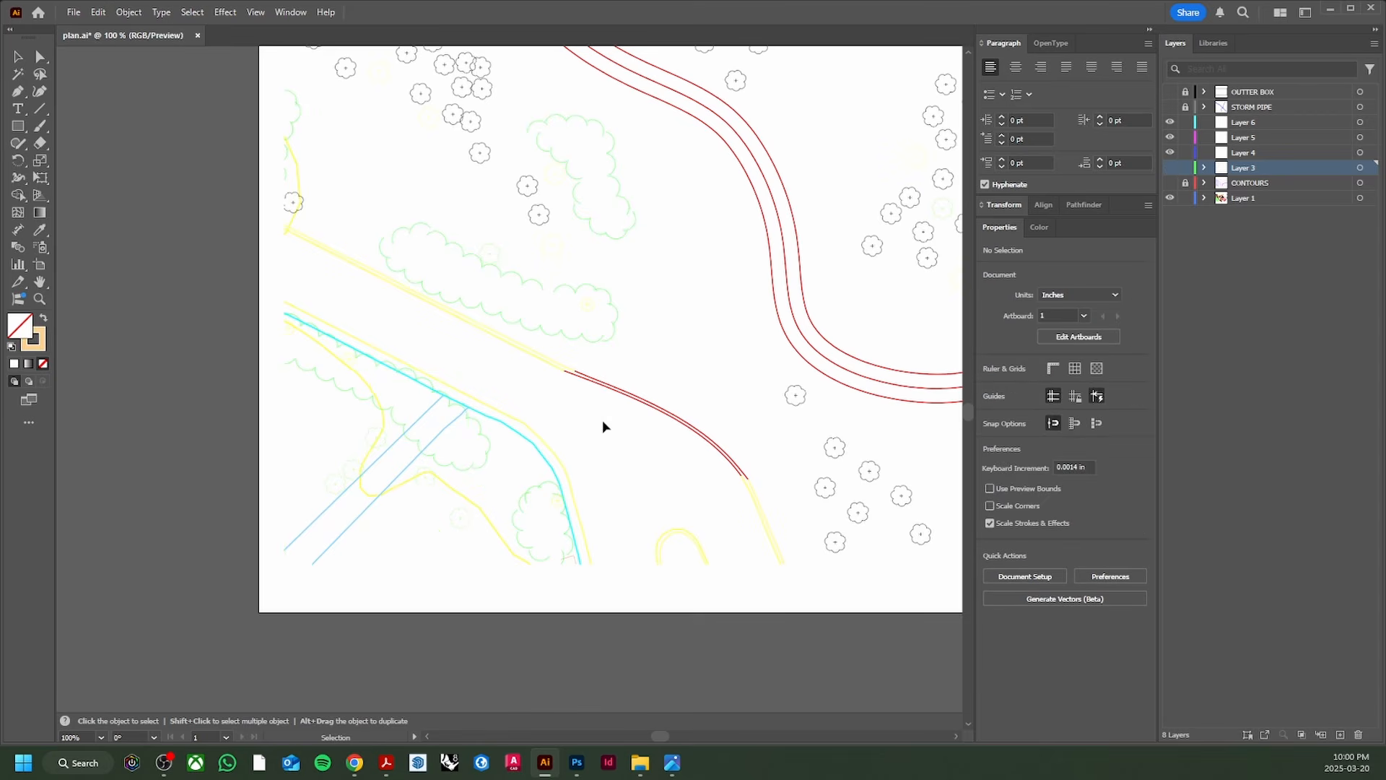
{"action": "double_click", "coordinate": [1255, 168]}
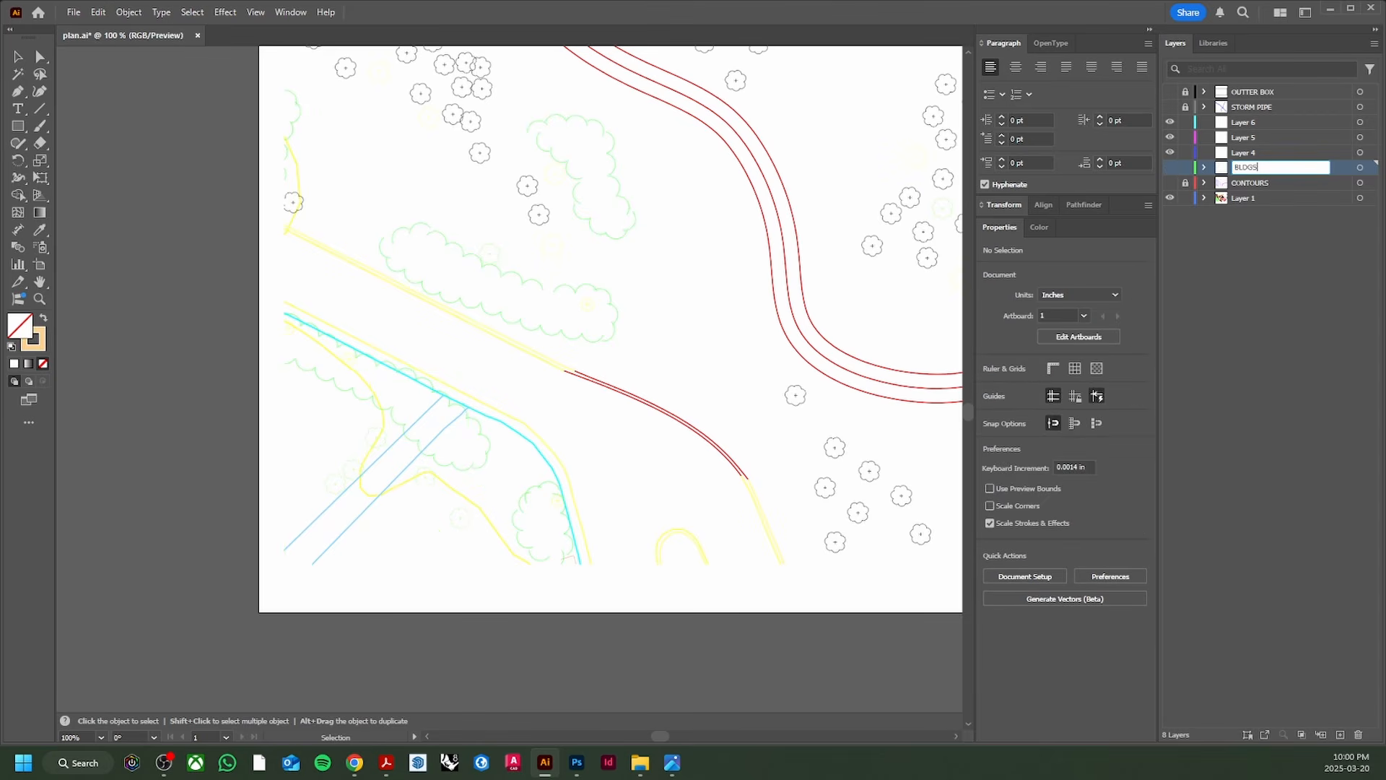
{"action": "key", "text": "Return"}
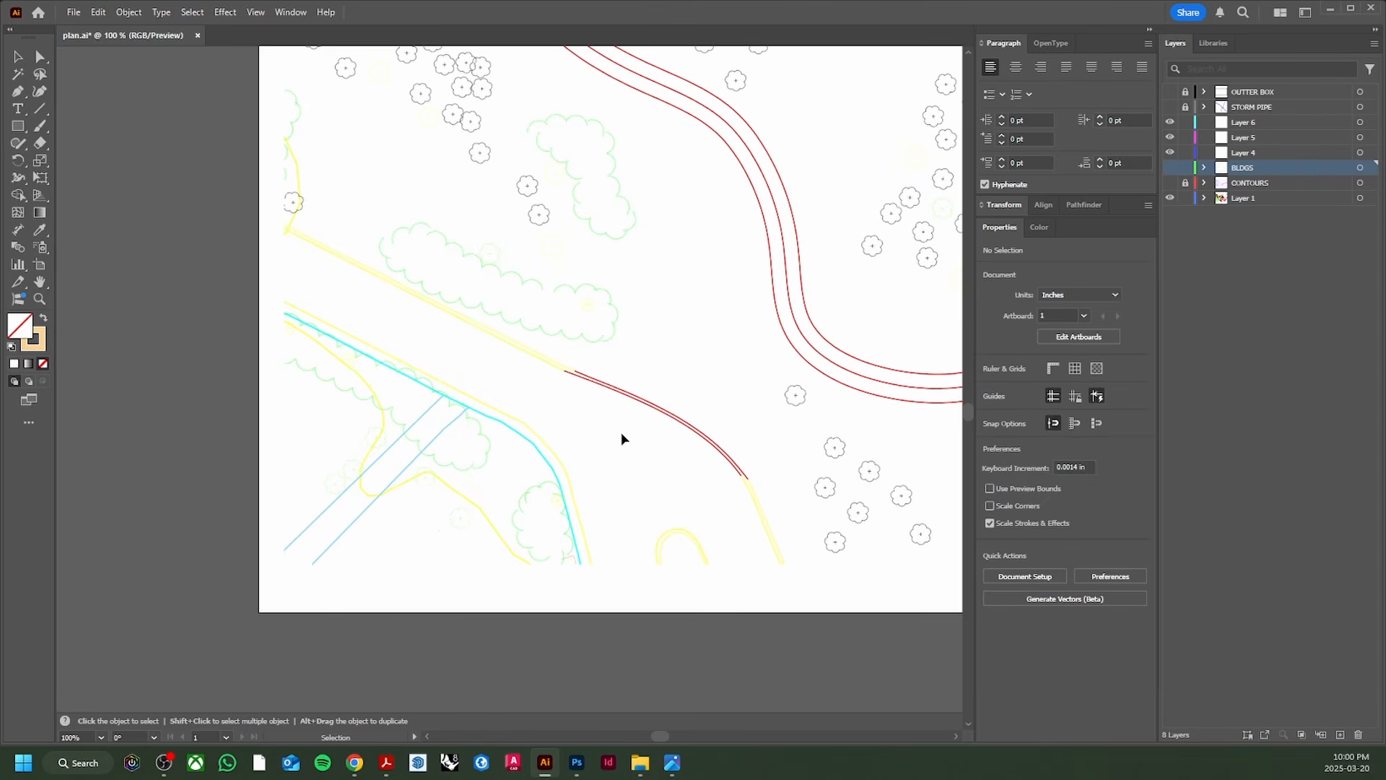
{"action": "left_click_drag", "start_coordinate": [704, 383], "coordinate": [432, 465]}
{"action": "scroll", "coordinate": [673, 409], "scroll_direction": "down", "scroll_amount": 1}
Step: Marquee-select the whole segmented rectangle beside the road
{"action": "scroll", "coordinate": [650, 459], "scroll_direction": "up", "scroll_amount": 1}
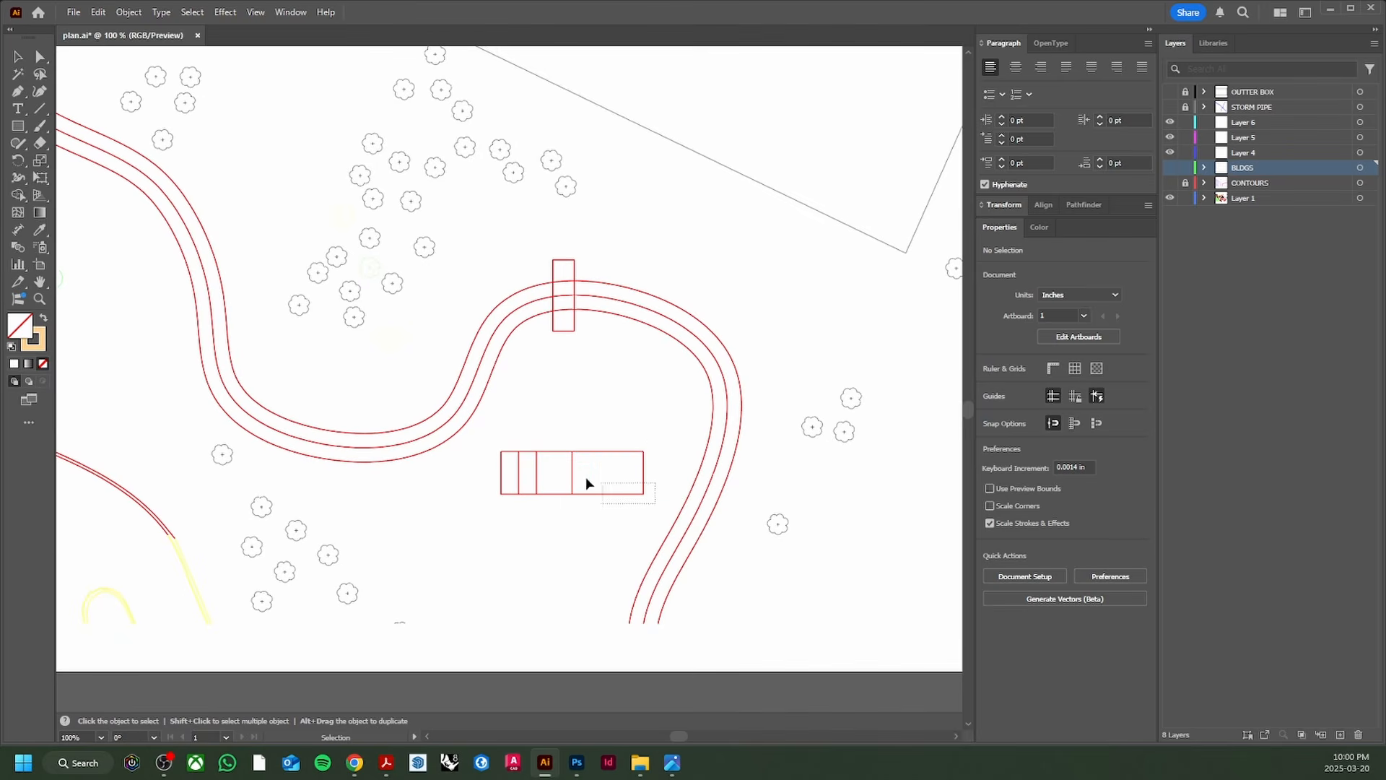
{"action": "left_click", "coordinate": [528, 481]}
{"action": "scroll", "coordinate": [545, 476], "scroll_direction": "up", "scroll_amount": 2}
{"action": "scroll", "coordinate": [545, 476], "scroll_direction": "up", "scroll_amount": 1}
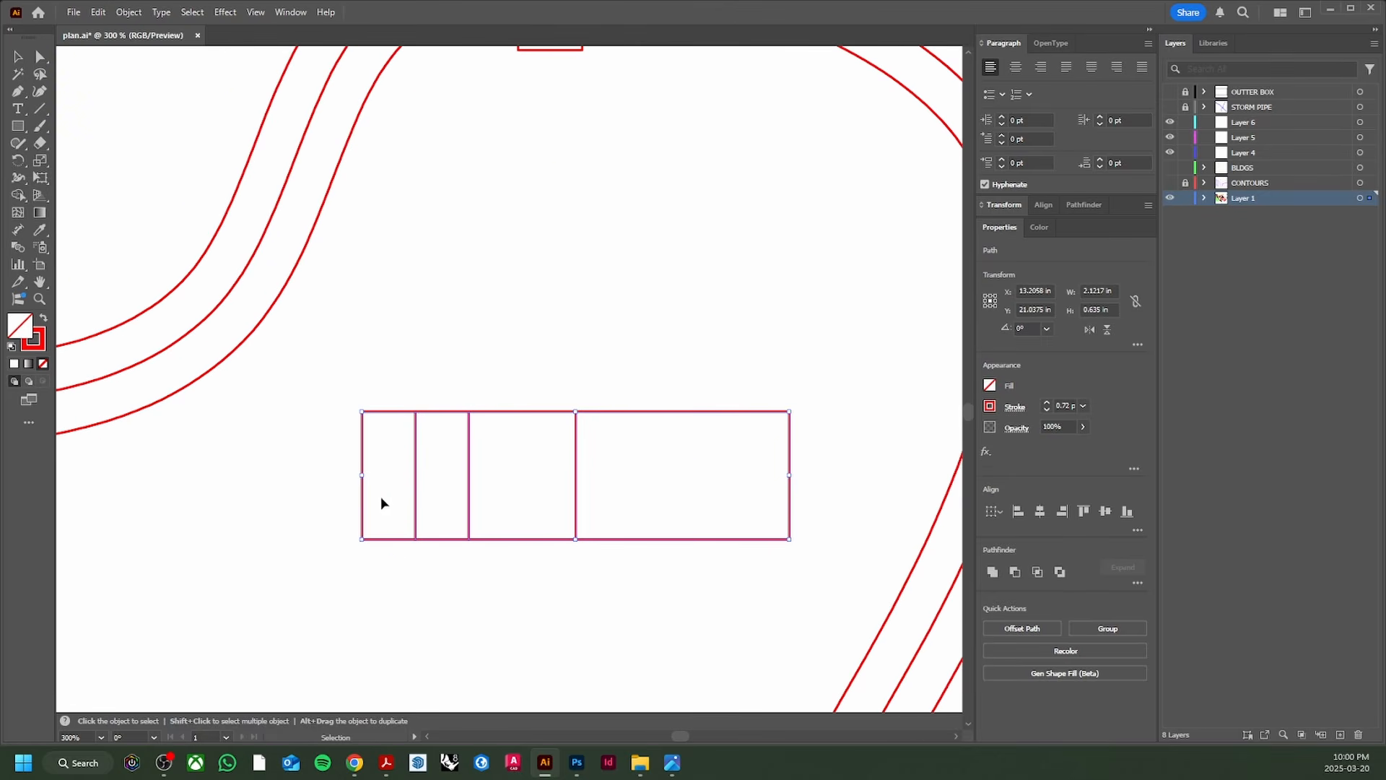
{"action": "scroll", "coordinate": [662, 455], "scroll_direction": "down", "scroll_amount": 4}
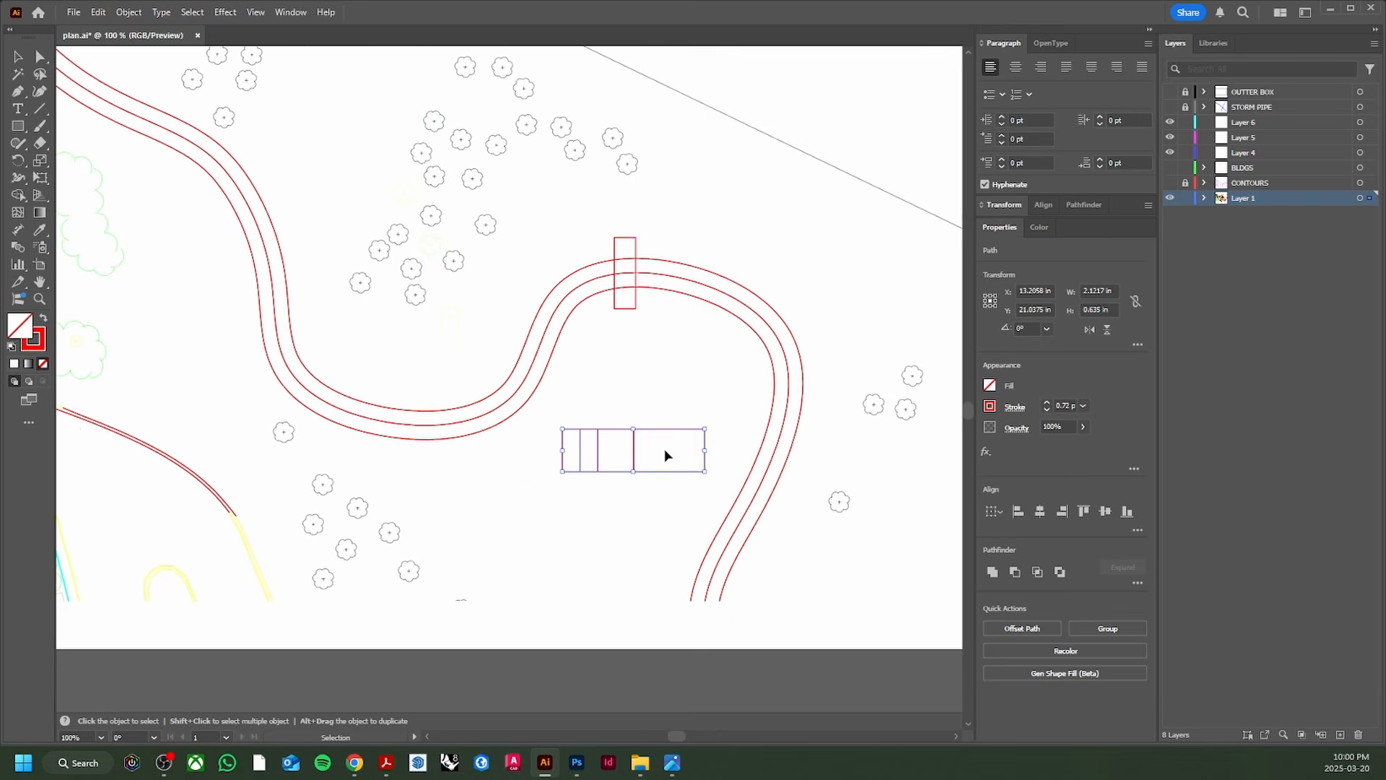
{"action": "scroll", "coordinate": [669, 461], "scroll_direction": "down", "scroll_amount": 1}
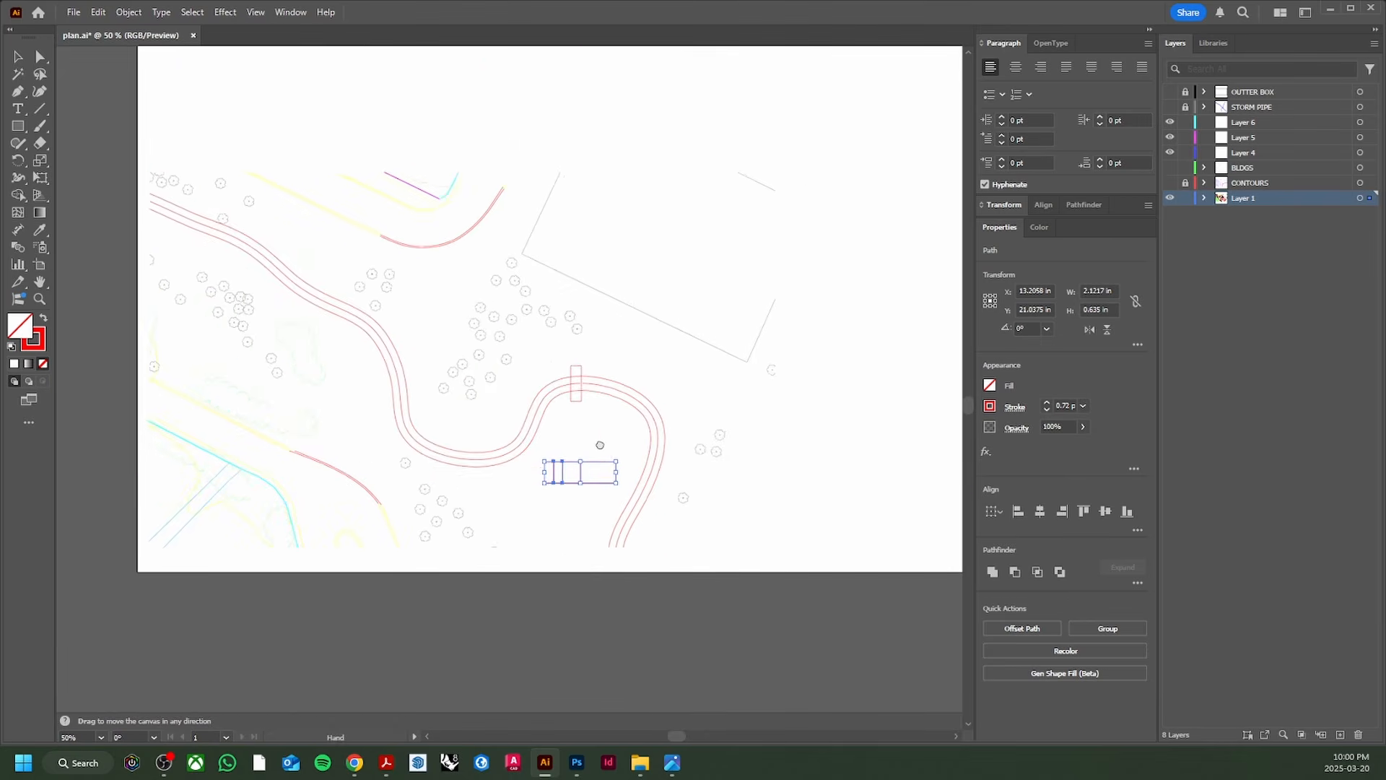
{"action": "scroll", "coordinate": [595, 465], "scroll_direction": "up", "scroll_amount": 3}
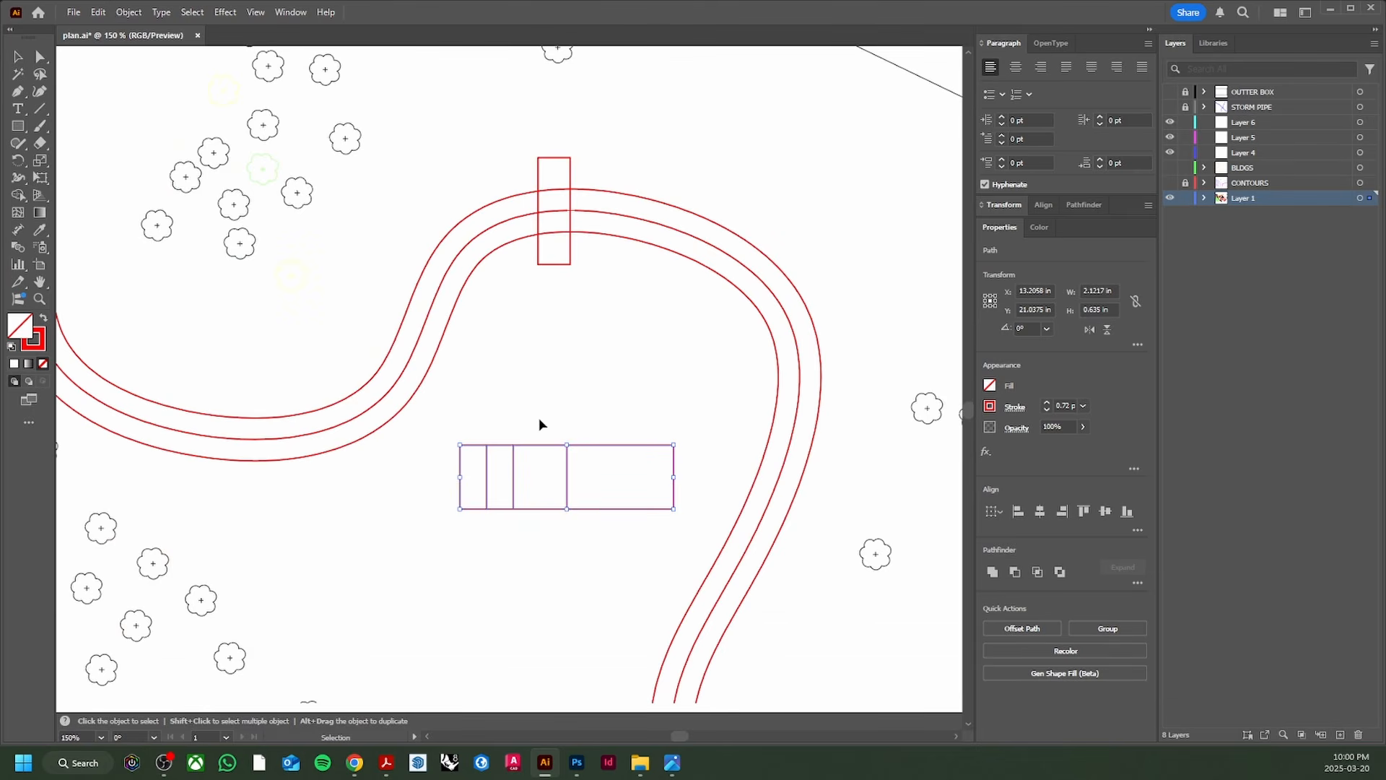
{"action": "left_click", "coordinate": [466, 470]}
{"action": "scroll", "coordinate": [466, 471], "scroll_direction": "up", "scroll_amount": 1}
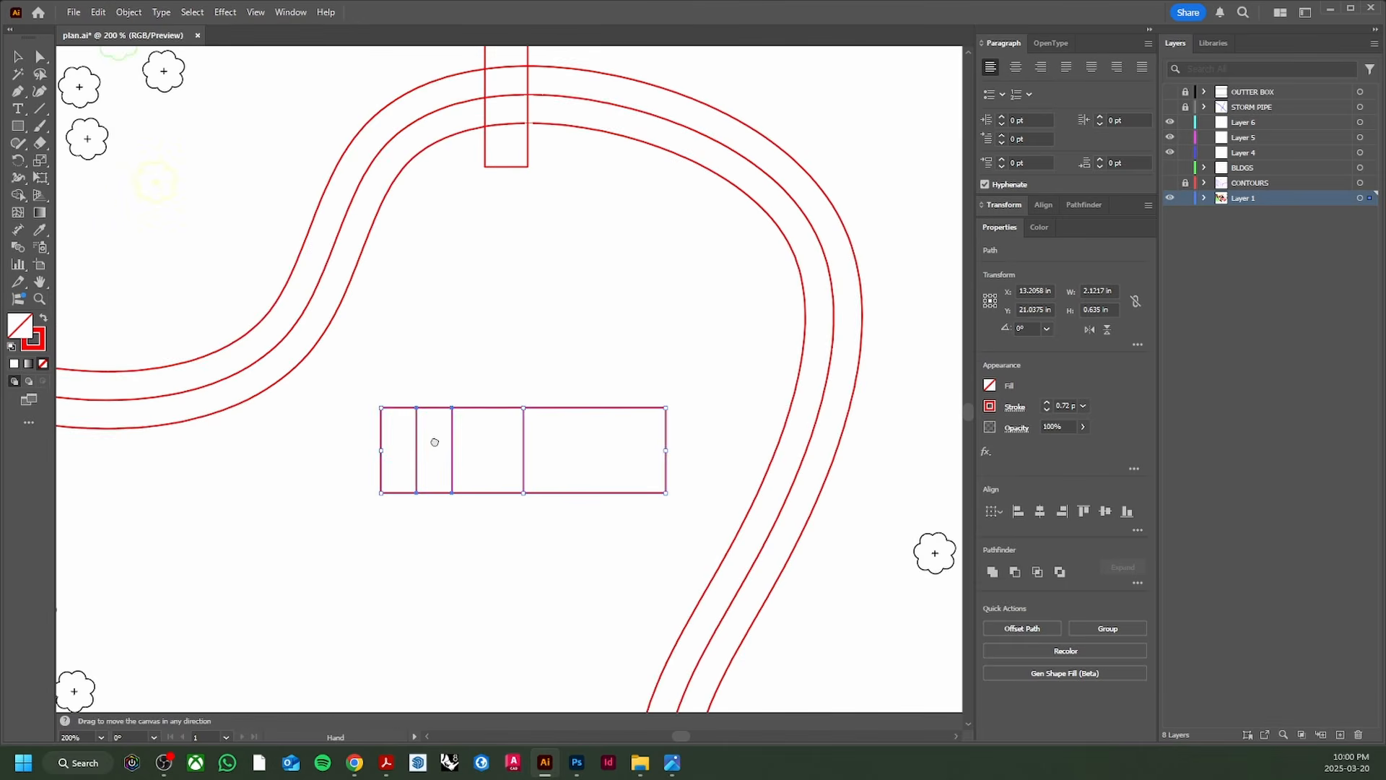
{"action": "left_click", "coordinate": [359, 417]}
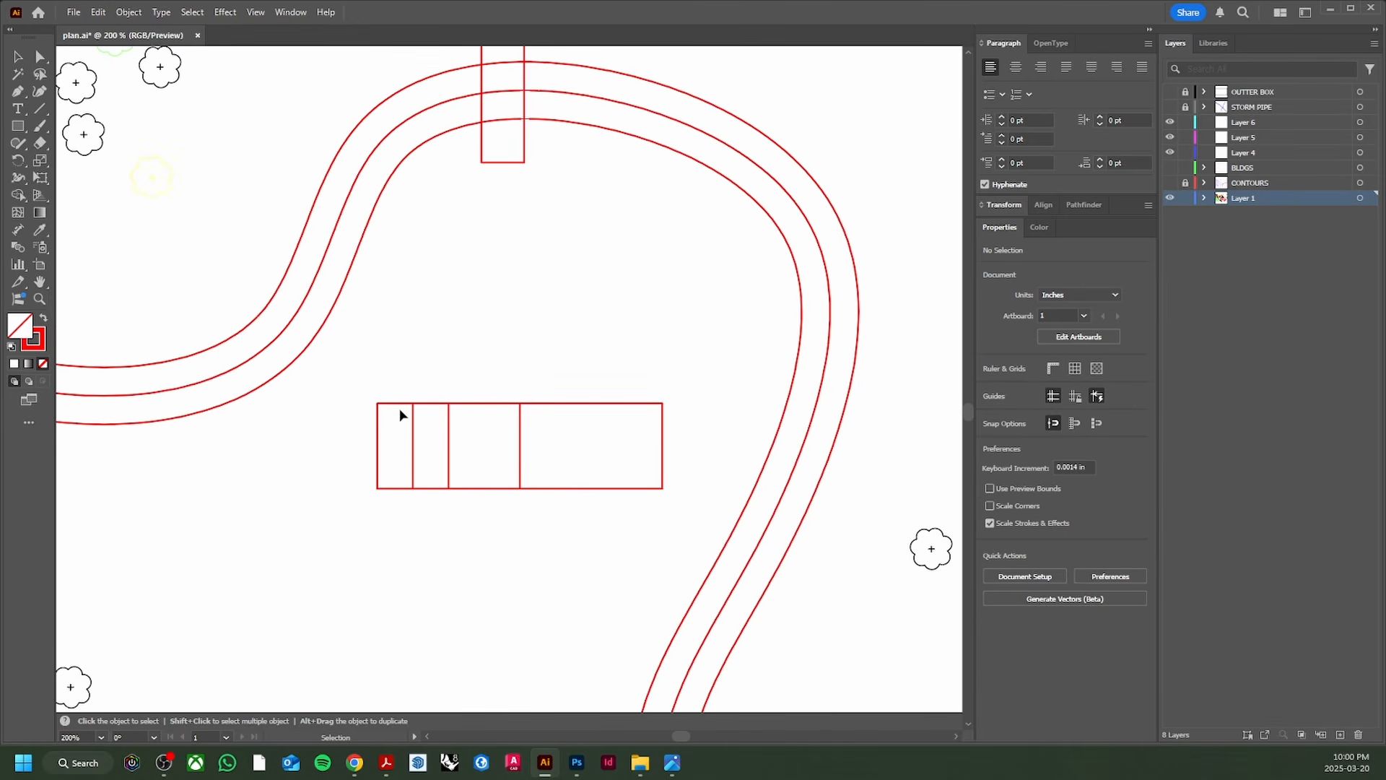
{"action": "scroll", "coordinate": [368, 403], "scroll_direction": "down", "scroll_amount": 2}
{"action": "left_click_drag", "start_coordinate": [473, 419], "coordinate": [473, 420]}
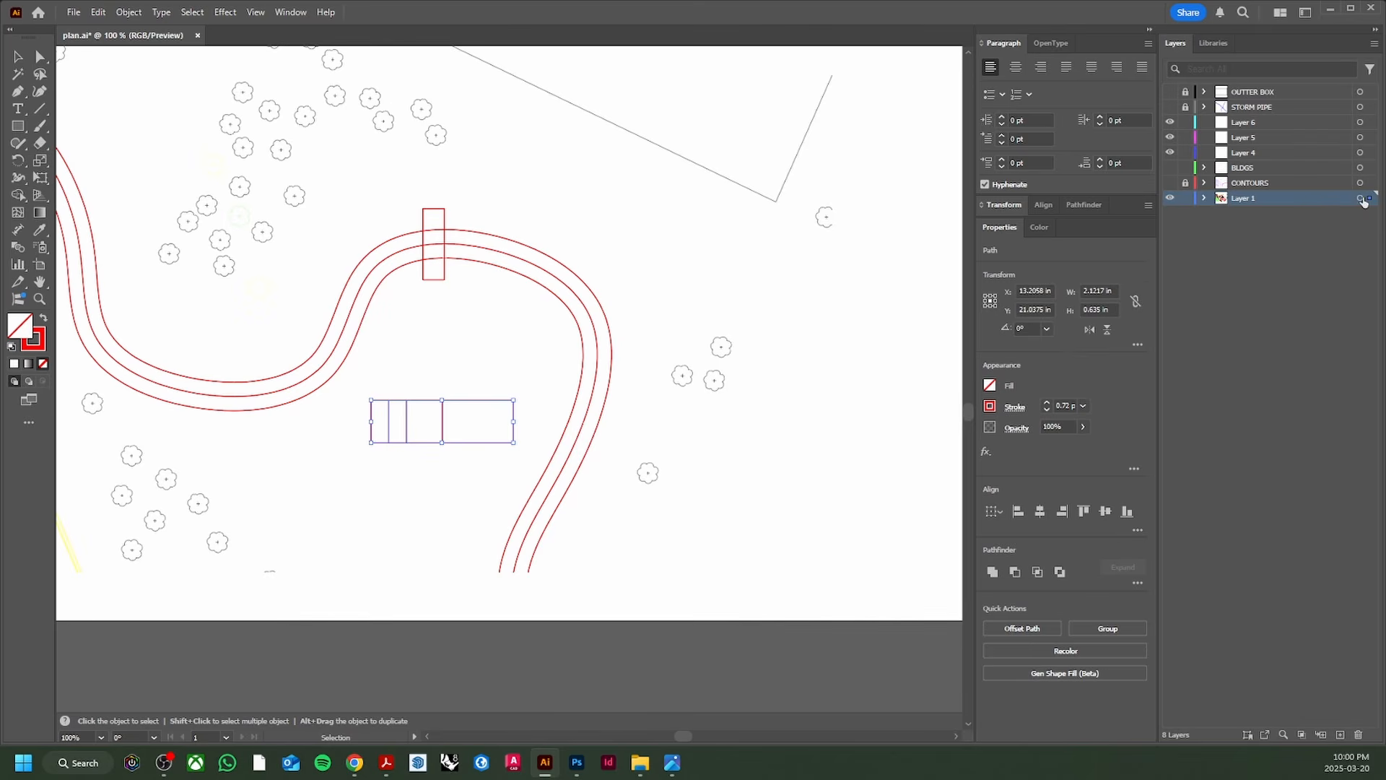
Step: Move the rectangle onto Layer 4, rename that layer SCALE and hide it
{"action": "left_click_drag", "start_coordinate": [1319, 164], "coordinate": [1237, 161]}
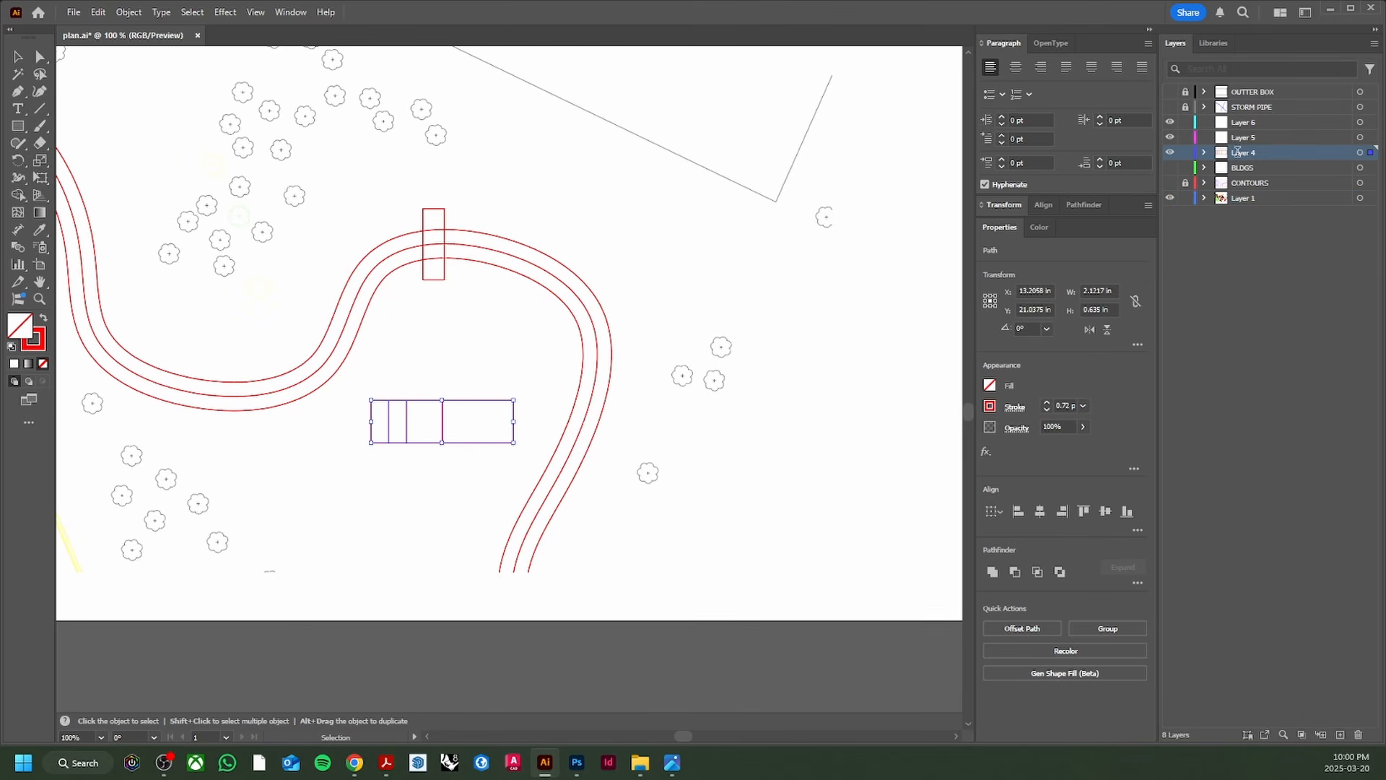
{"action": "double_click", "coordinate": [1244, 153]}
{"action": "type", "text": "SCALE"}
{"action": "key", "text": "Return"}
{"action": "left_click", "coordinate": [1170, 152]}
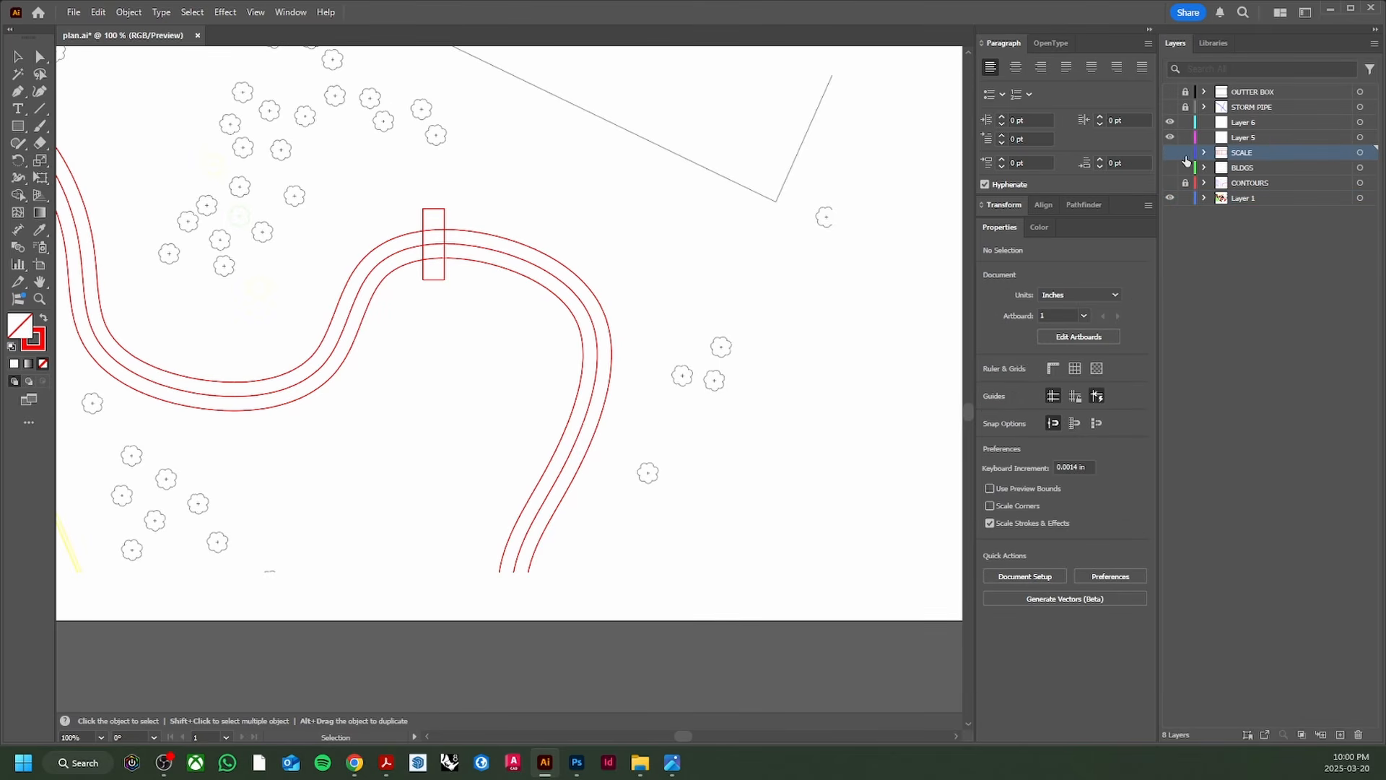
{"action": "scroll", "coordinate": [357, 411], "scroll_direction": "down", "scroll_amount": 2}
{"action": "left_click_drag", "start_coordinate": [401, 424], "coordinate": [469, 469]}
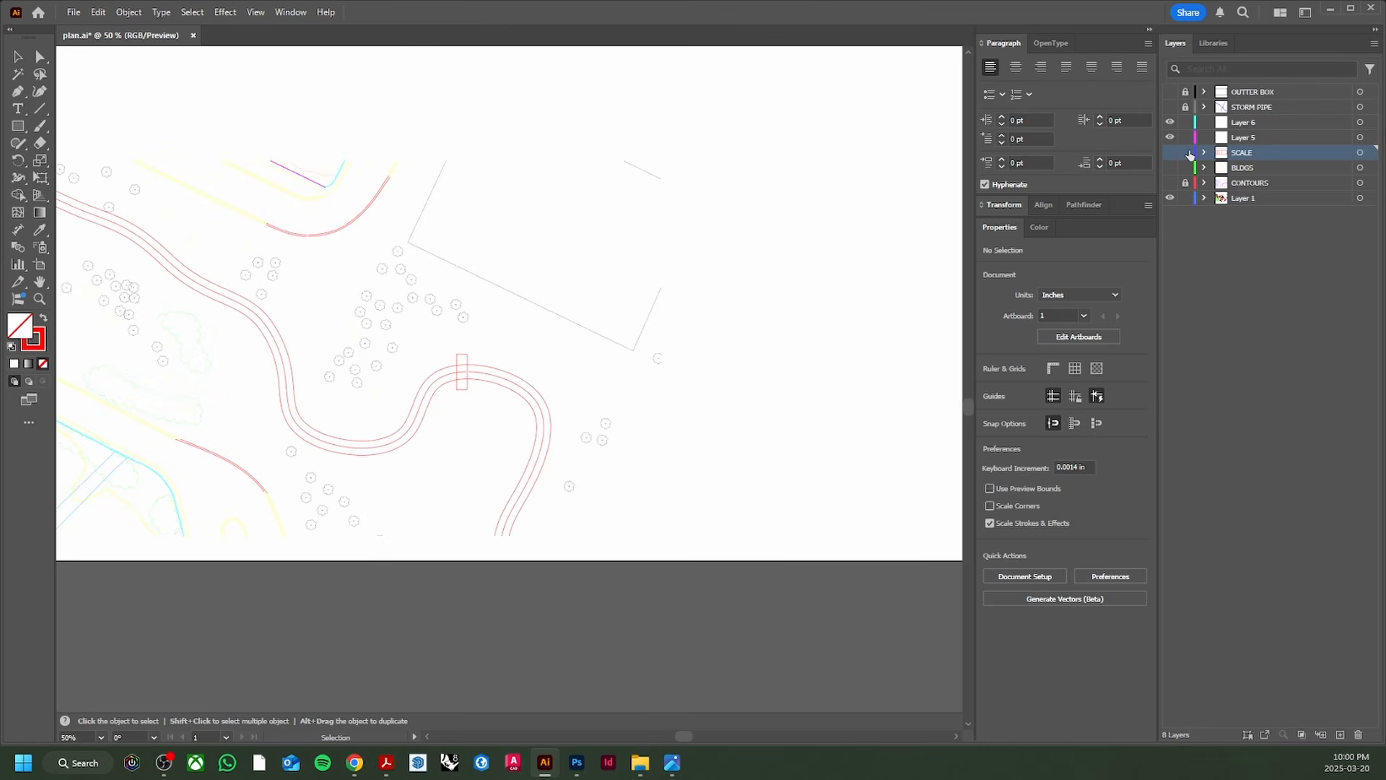
{"action": "scroll", "coordinate": [376, 441], "scroll_direction": "down", "scroll_amount": 1}
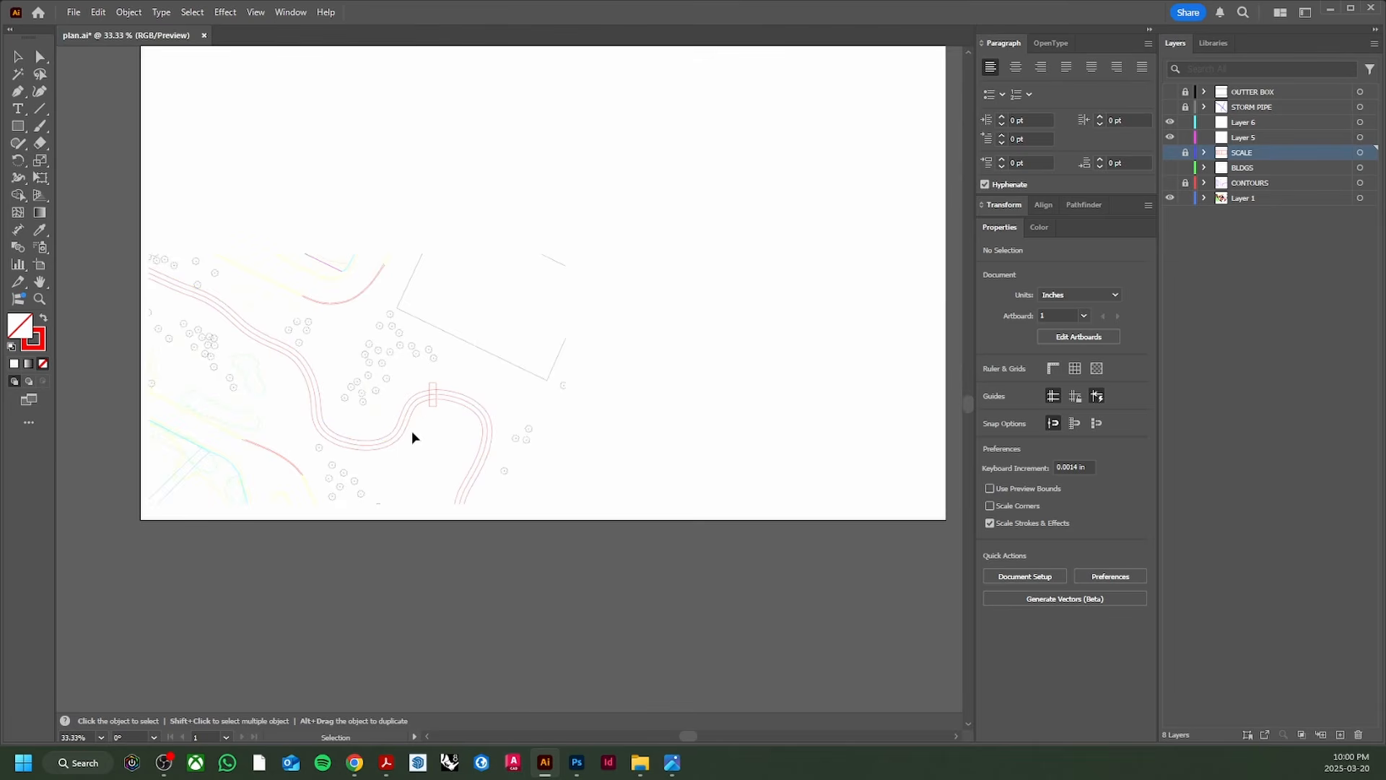
{"action": "scroll", "coordinate": [448, 402], "scroll_direction": "up", "scroll_amount": 1}
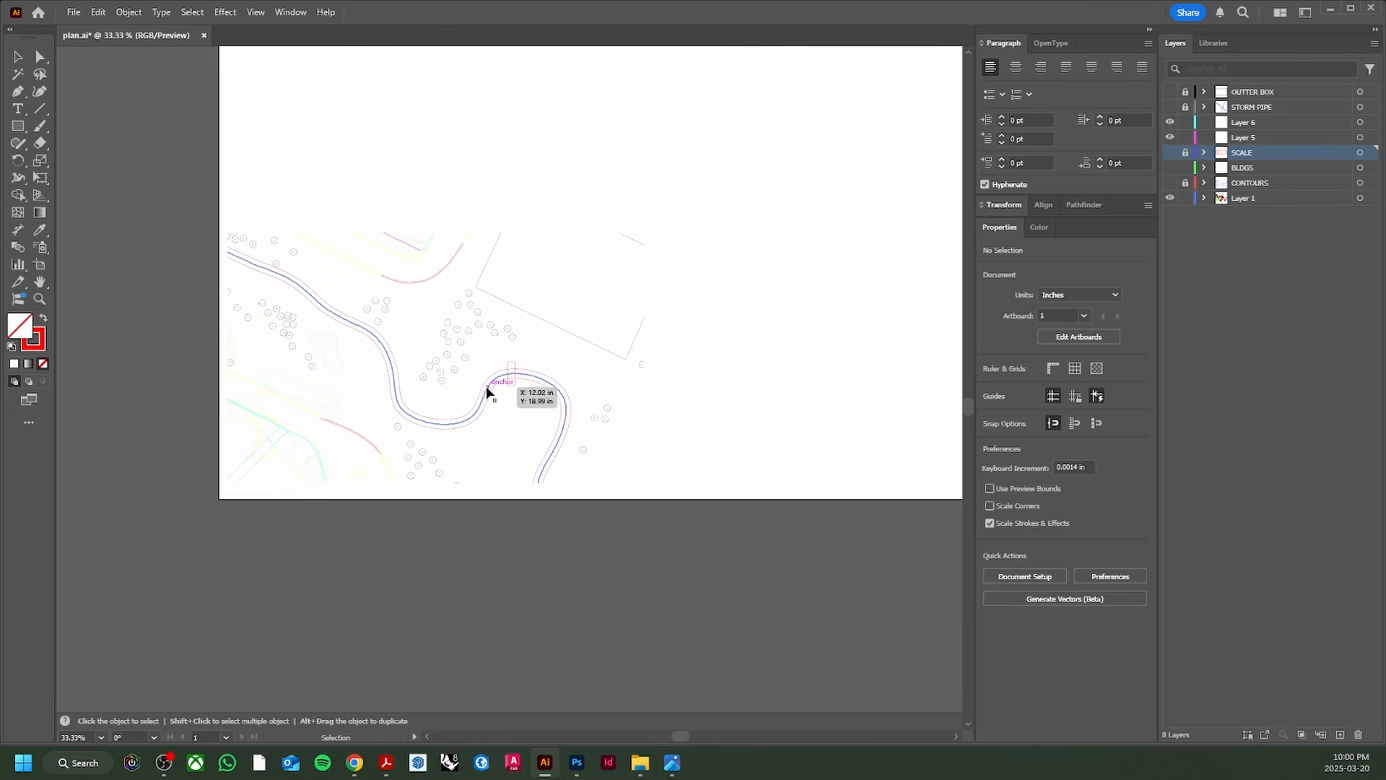
{"action": "scroll", "coordinate": [521, 394], "scroll_direction": "up", "scroll_amount": 1}
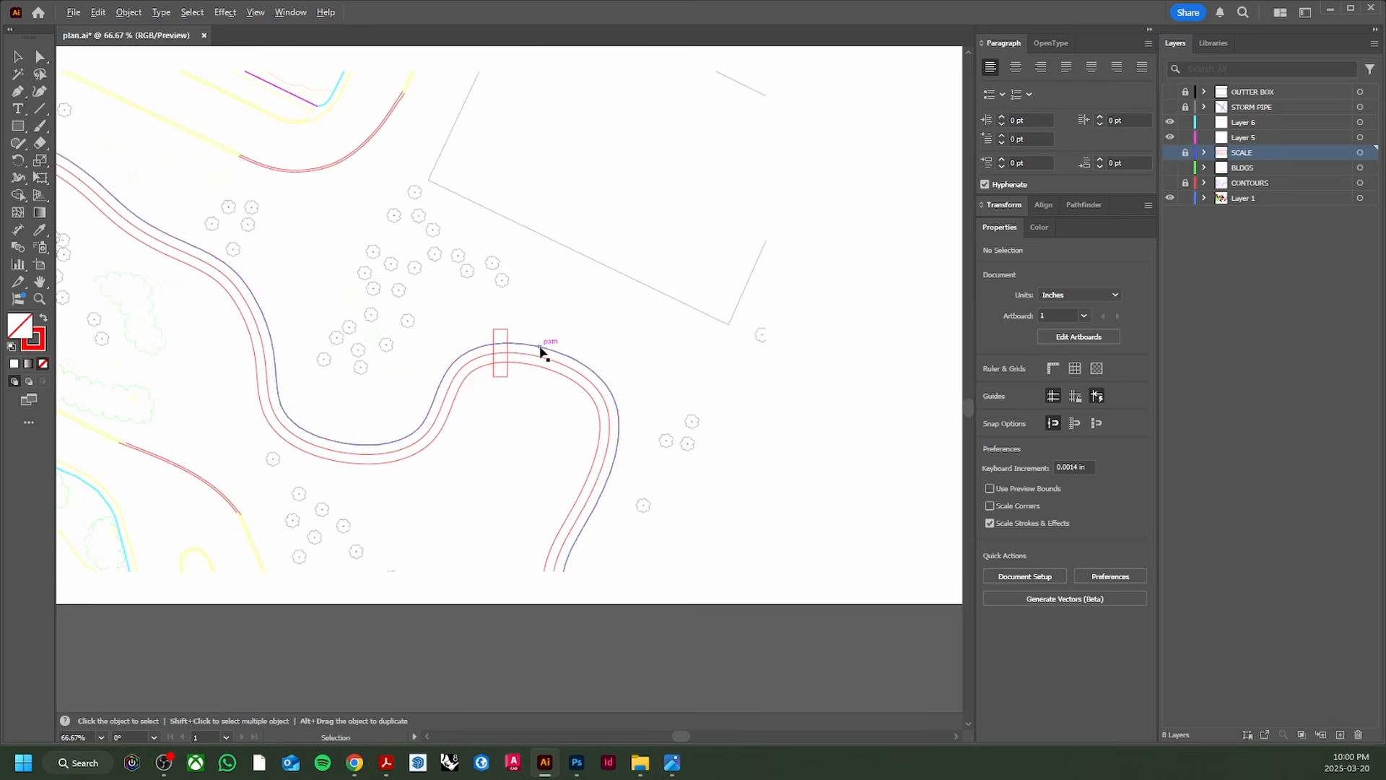
{"action": "scroll", "coordinate": [590, 322], "scroll_direction": "down", "scroll_amount": 1}
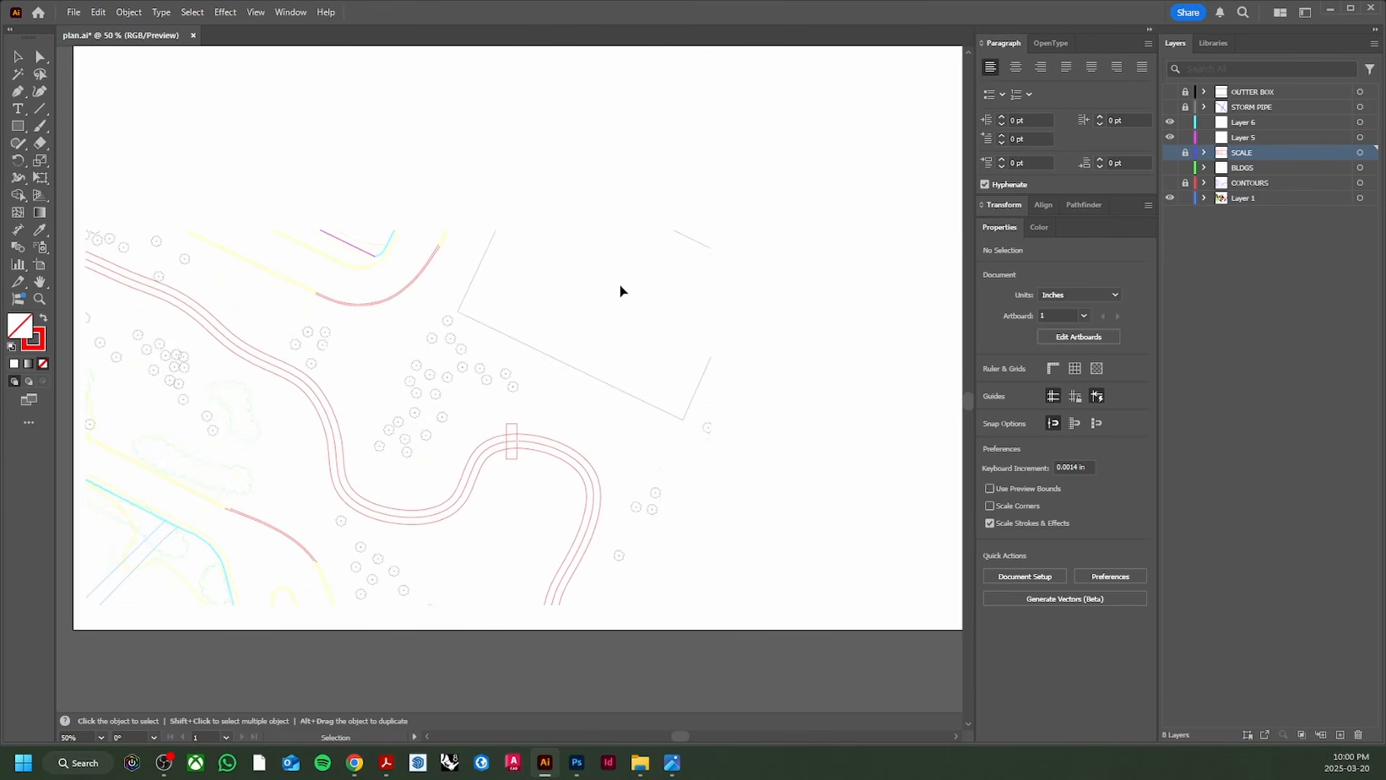
{"action": "scroll", "coordinate": [511, 396], "scroll_direction": "up", "scroll_amount": 1}
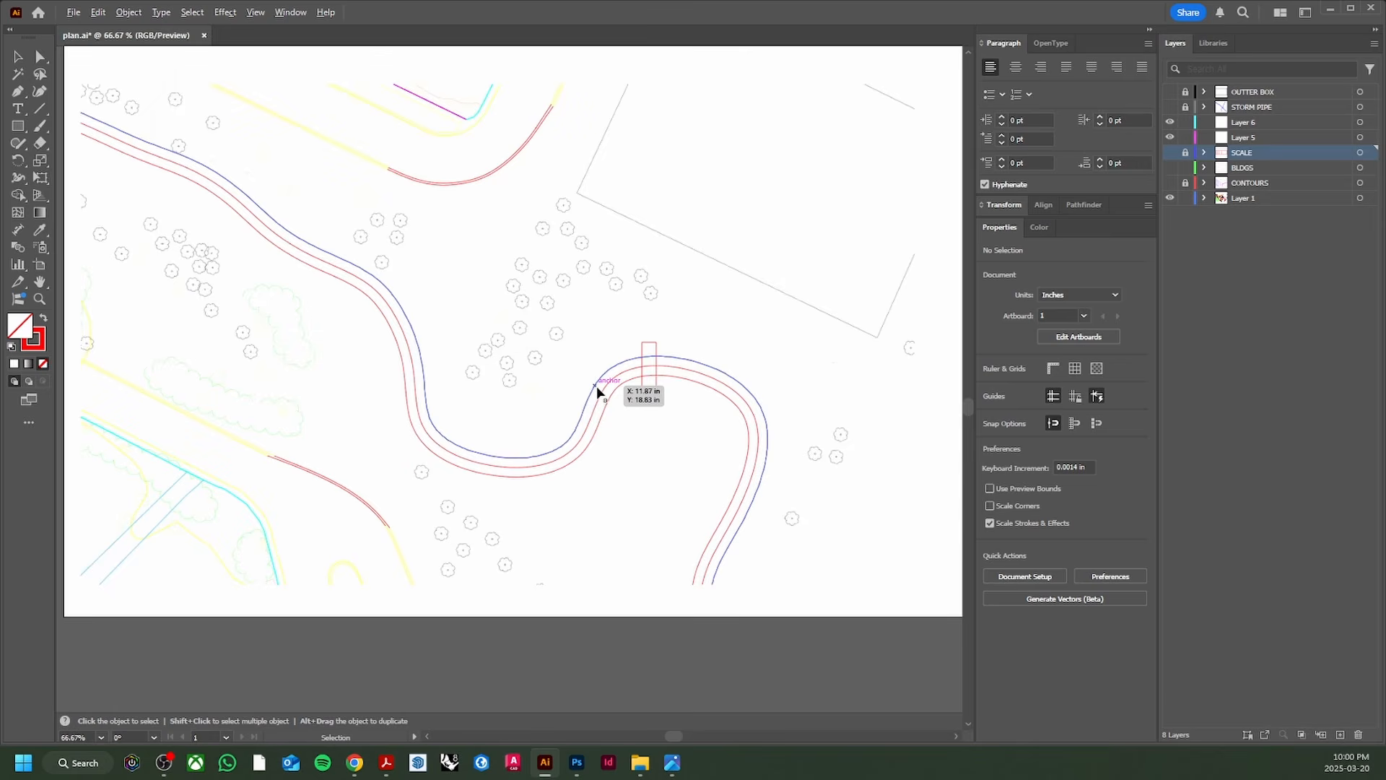
{"action": "scroll", "coordinate": [597, 384], "scroll_direction": "down", "scroll_amount": 1}
{"action": "scroll", "coordinate": [543, 458], "scroll_direction": "up", "scroll_amount": 3}
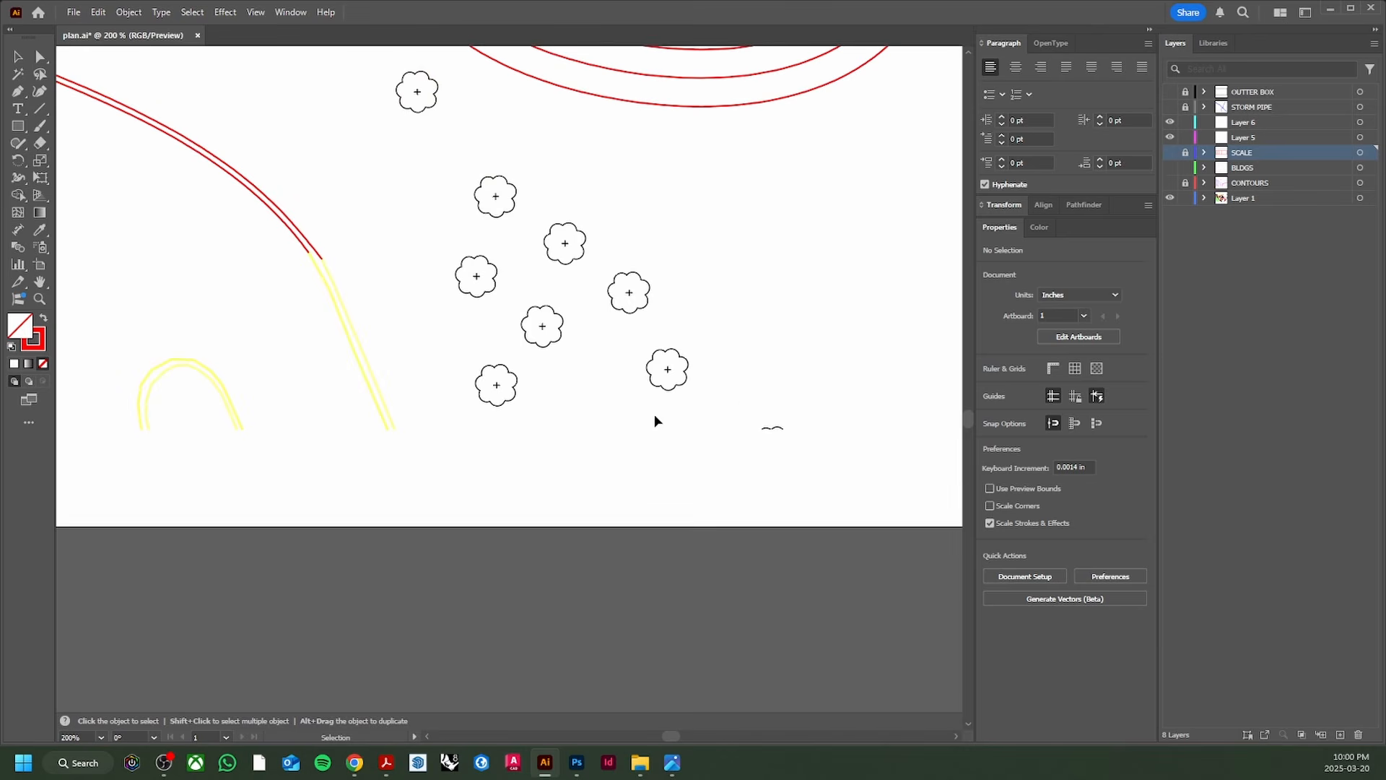
{"action": "left_click", "coordinate": [777, 431]}
{"action": "left_click_drag", "start_coordinate": [786, 433], "coordinate": [483, 481]}
Step: Select one tree symbol, then every tree sharing its appearance via Select > Same > Appearance
{"action": "scroll", "coordinate": [643, 443], "scroll_direction": "down", "scroll_amount": 3}
{"action": "key", "text": "ctrl+shift+a"}
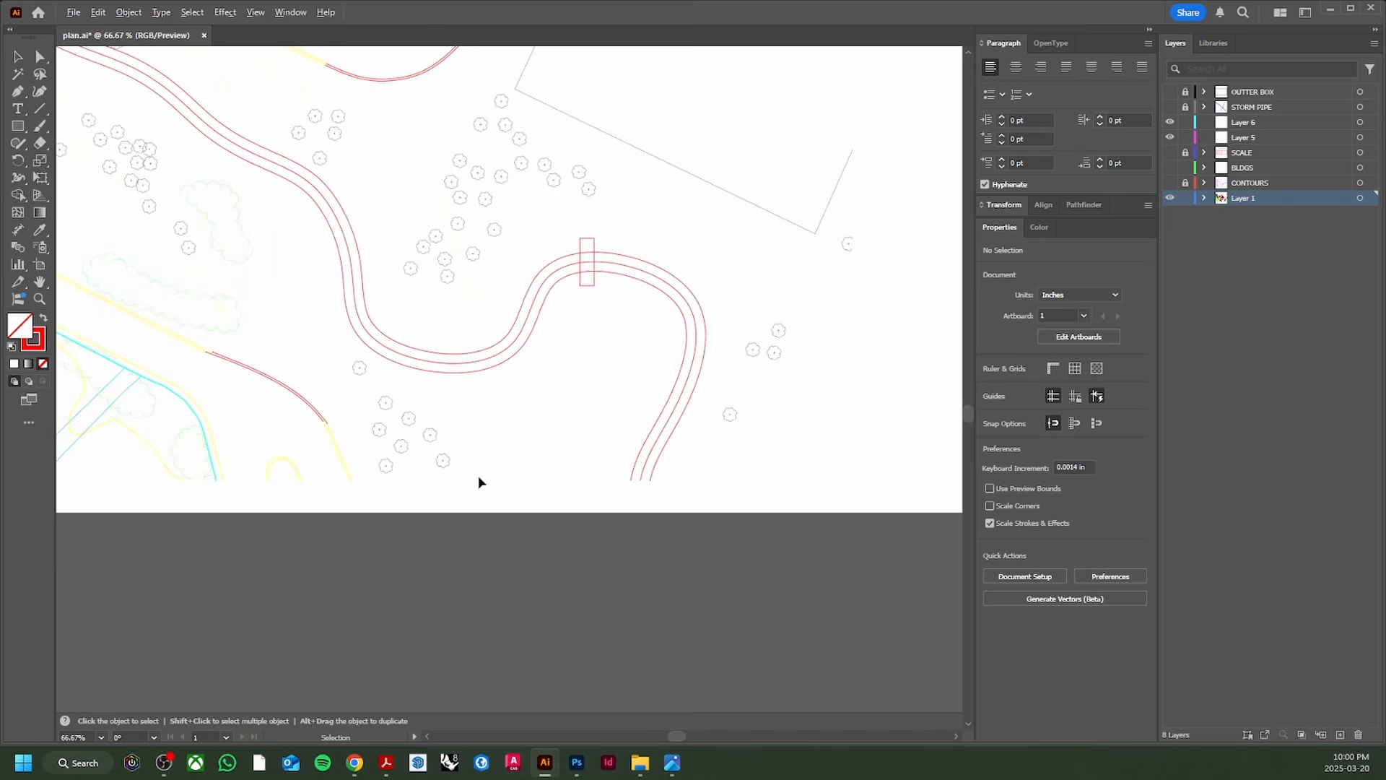
{"action": "scroll", "coordinate": [475, 477], "scroll_direction": "up", "scroll_amount": 4}
{"action": "left_click_drag", "start_coordinate": [482, 500], "coordinate": [392, 440]}
{"action": "scroll", "coordinate": [448, 413], "scroll_direction": "down", "scroll_amount": 3}
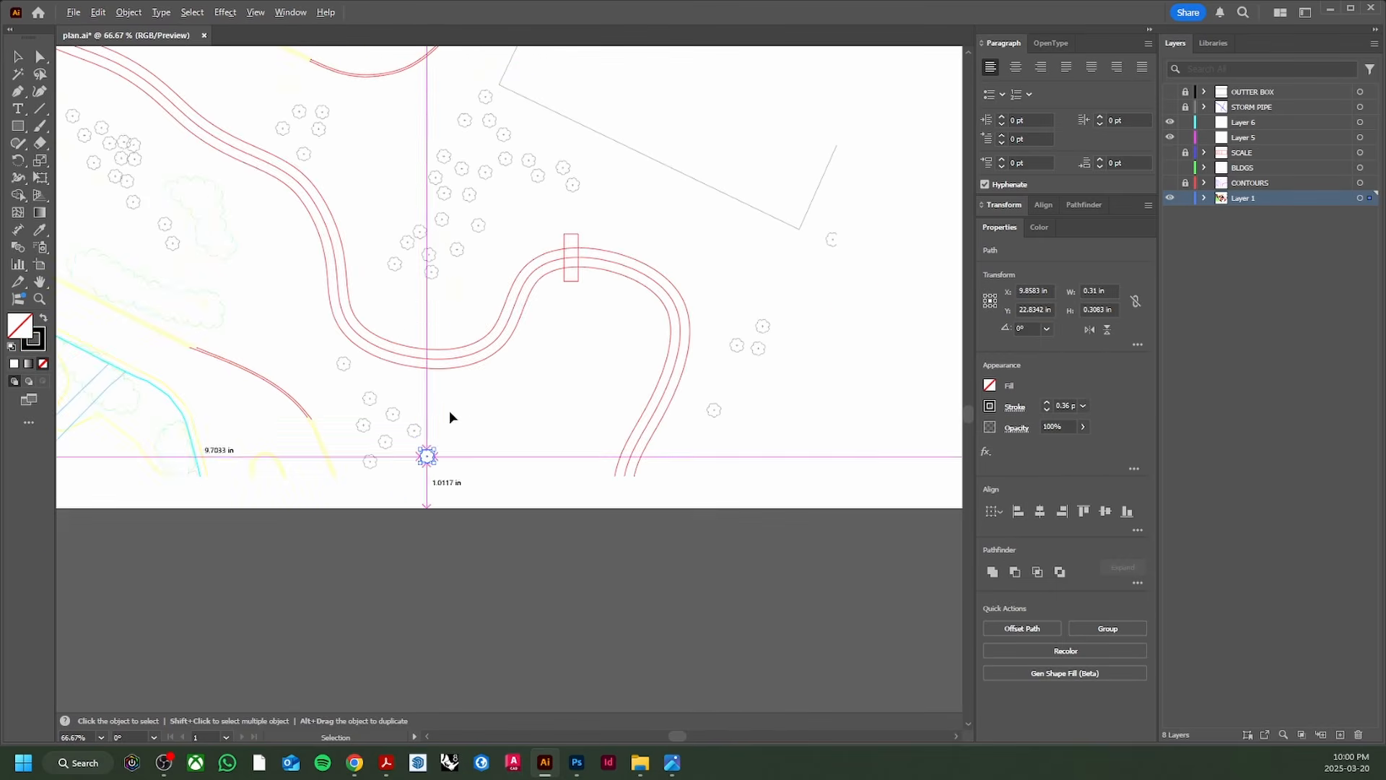
{"action": "scroll", "coordinate": [426, 442], "scroll_direction": "up", "scroll_amount": 5}
{"action": "scroll", "coordinate": [419, 397], "scroll_direction": "down", "scroll_amount": 4}
{"action": "scroll", "coordinate": [422, 378], "scroll_direction": "down", "scroll_amount": 2}
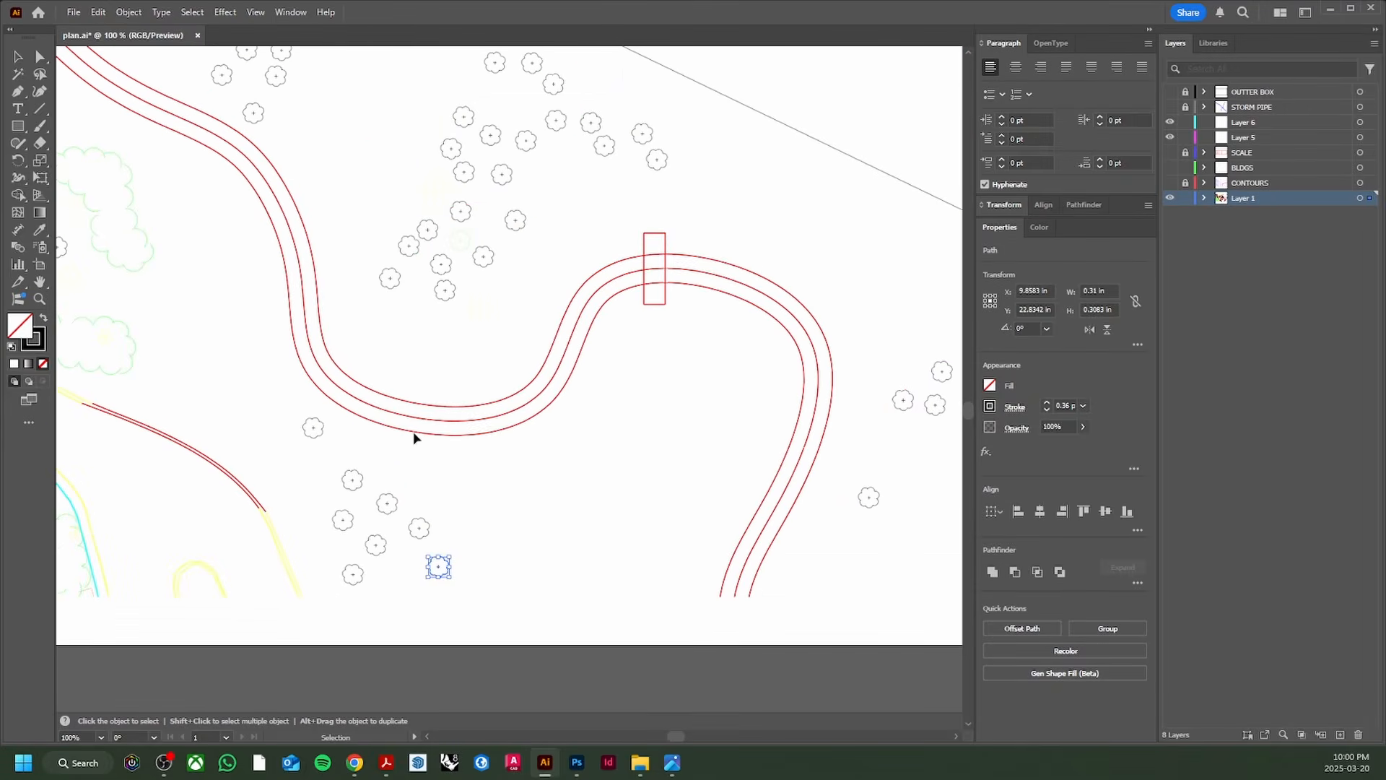
{"action": "left_click", "coordinate": [192, 13]}
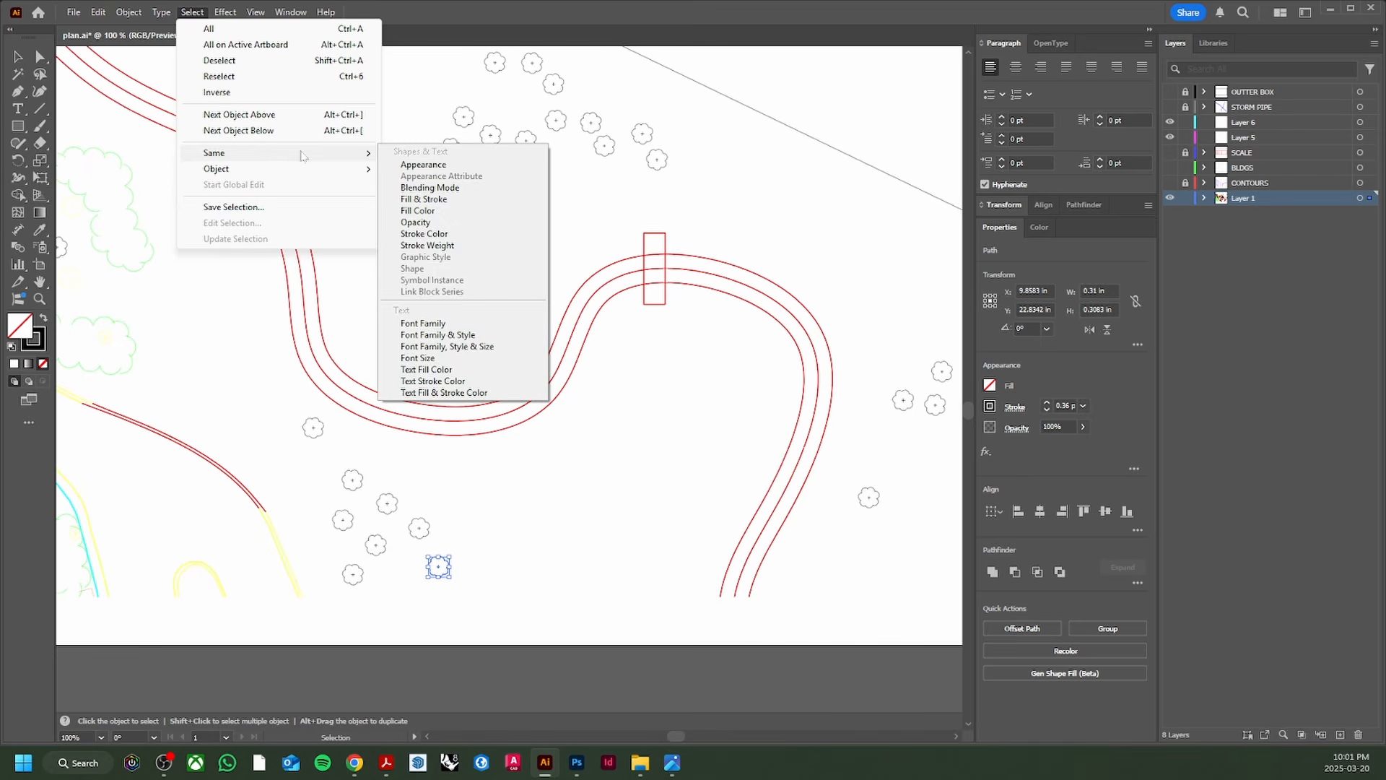
{"action": "left_click", "coordinate": [462, 161]}
Step: Move the selected trees onto Layer 5 and rename that layer TREE
{"action": "scroll", "coordinate": [492, 186], "scroll_direction": "down", "scroll_amount": 3}
{"action": "left_click_drag", "start_coordinate": [492, 187], "coordinate": [446, 307]}
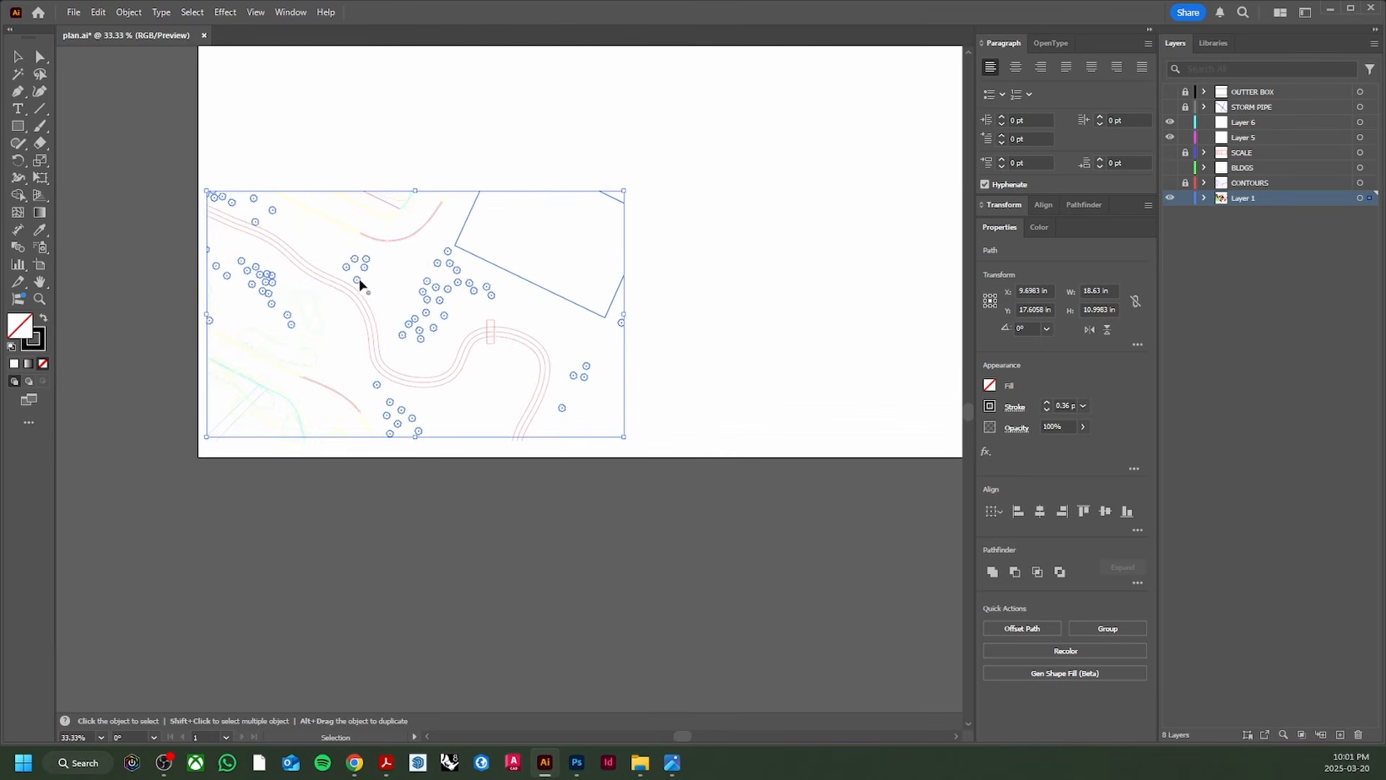
{"action": "left_click_drag", "start_coordinate": [1367, 136], "coordinate": [1367, 137]}
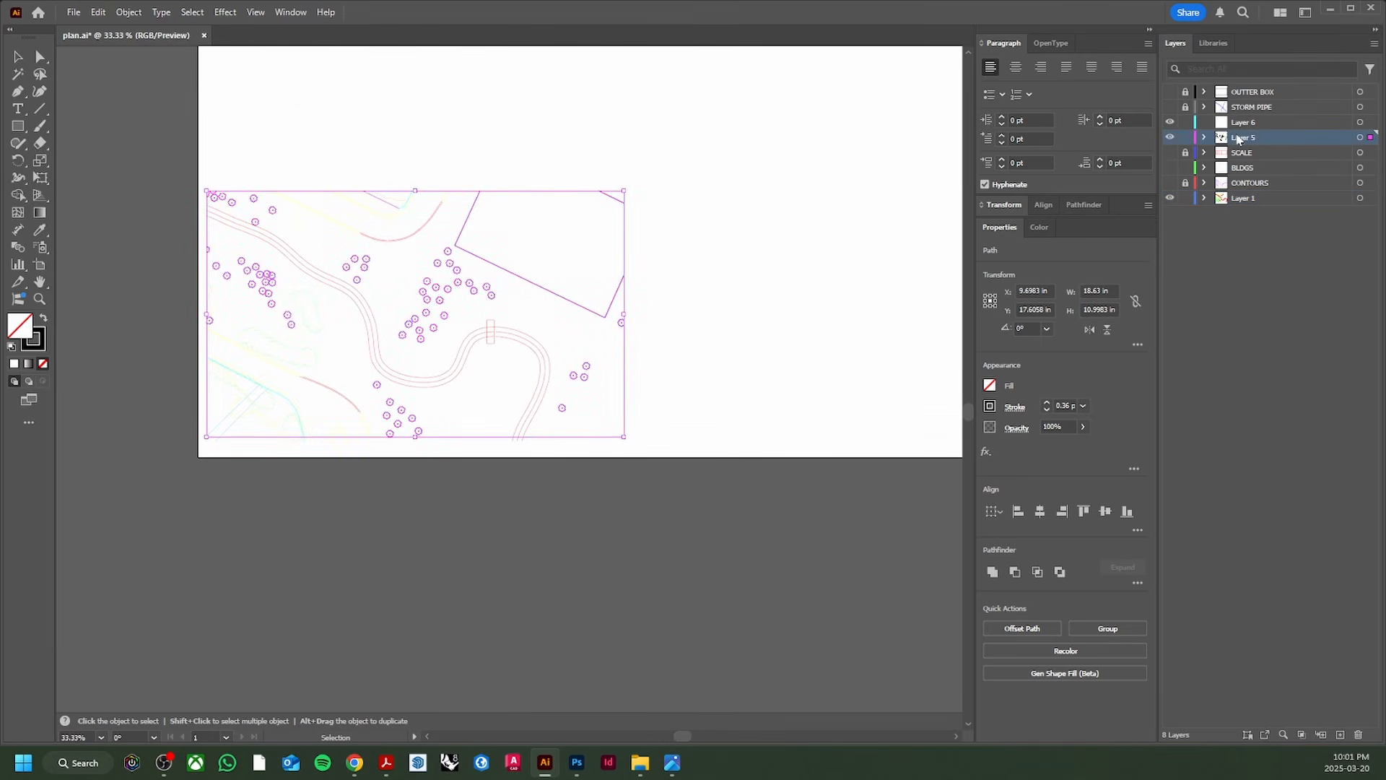
{"action": "double_click", "coordinate": [1245, 137]}
{"action": "type", "text": "TREE"}
{"action": "key", "text": "Return"}
{"action": "left_click", "coordinate": [561, 426]}
Step: Move every tree matching one symbol's appearance onto the TREE layer
{"action": "scroll", "coordinate": [560, 425], "scroll_direction": "up", "scroll_amount": 2}
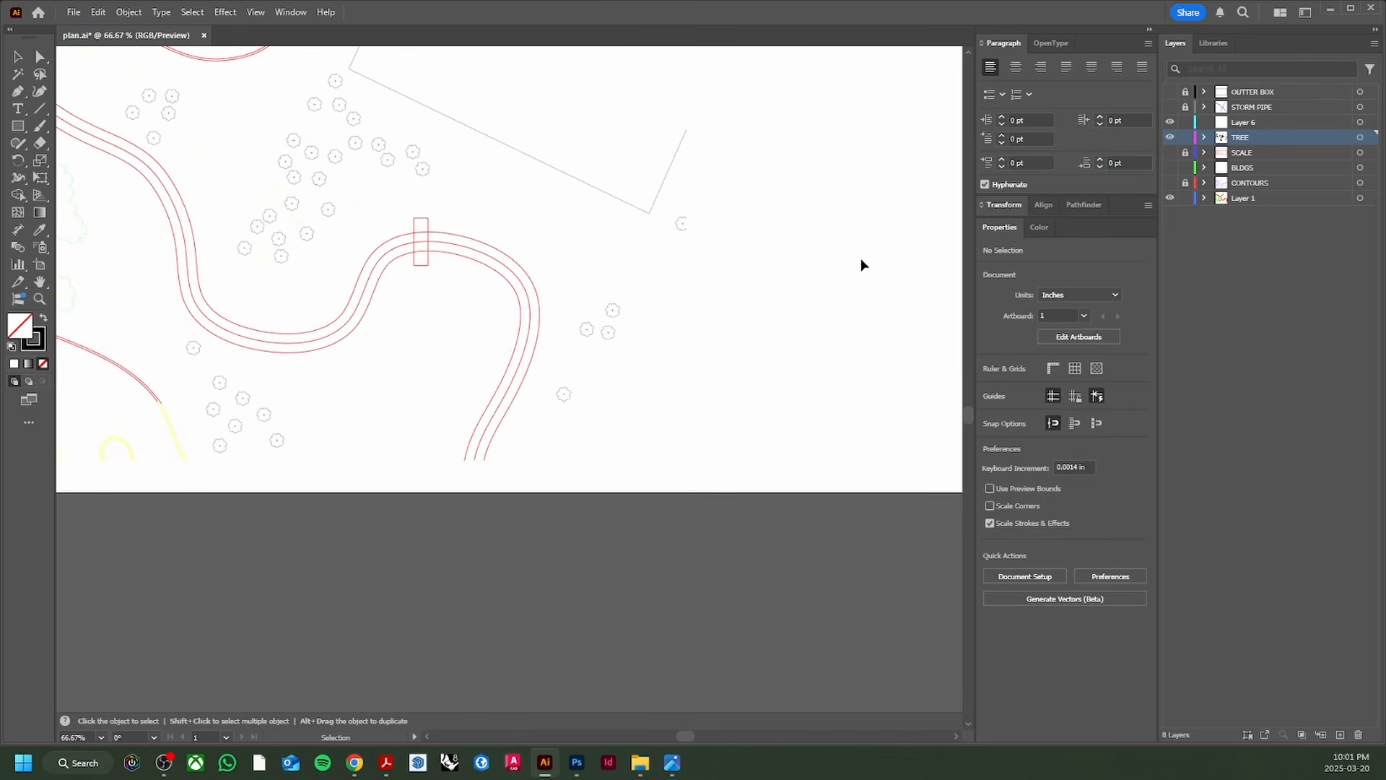
{"action": "scroll", "coordinate": [495, 176], "scroll_direction": "up", "scroll_amount": 5}
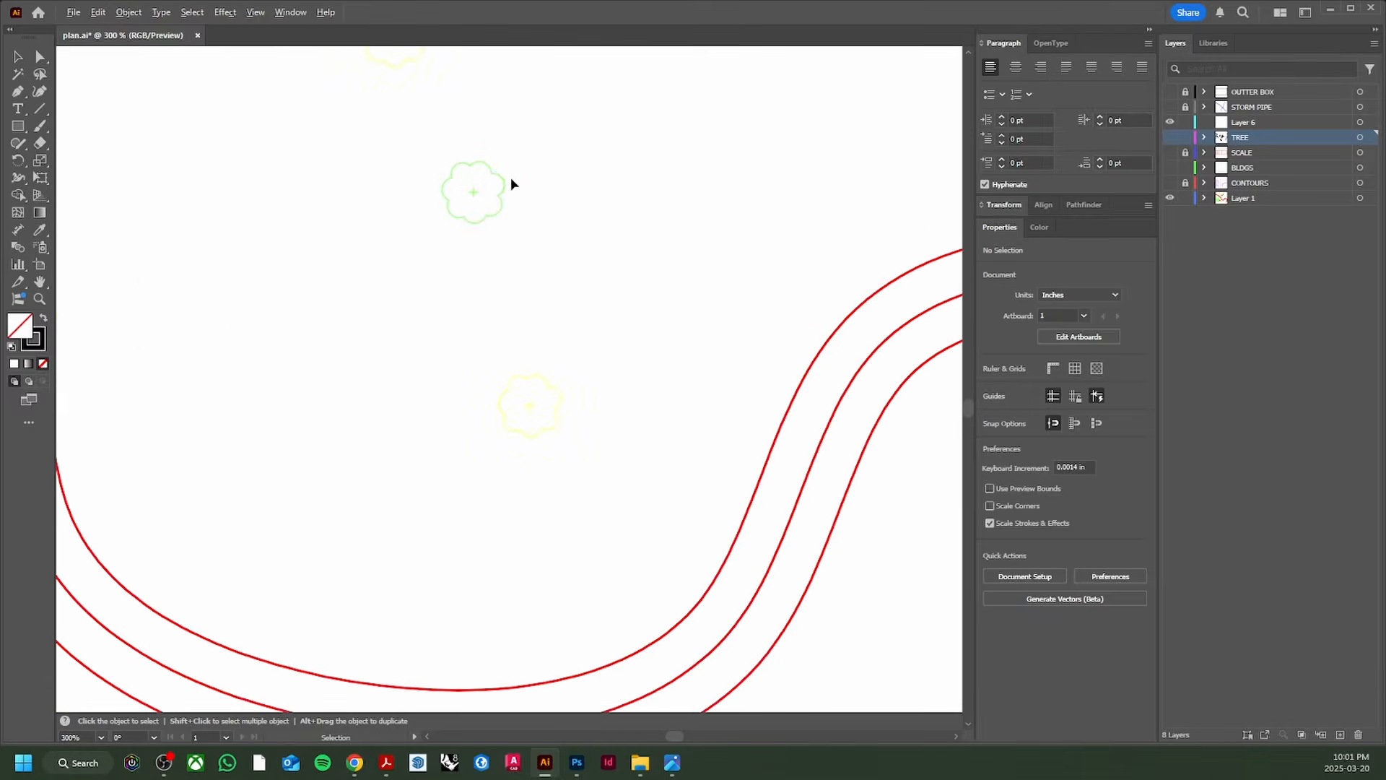
{"action": "left_click", "coordinate": [547, 375]}
{"action": "scroll", "coordinate": [513, 301], "scroll_direction": "down", "scroll_amount": 2}
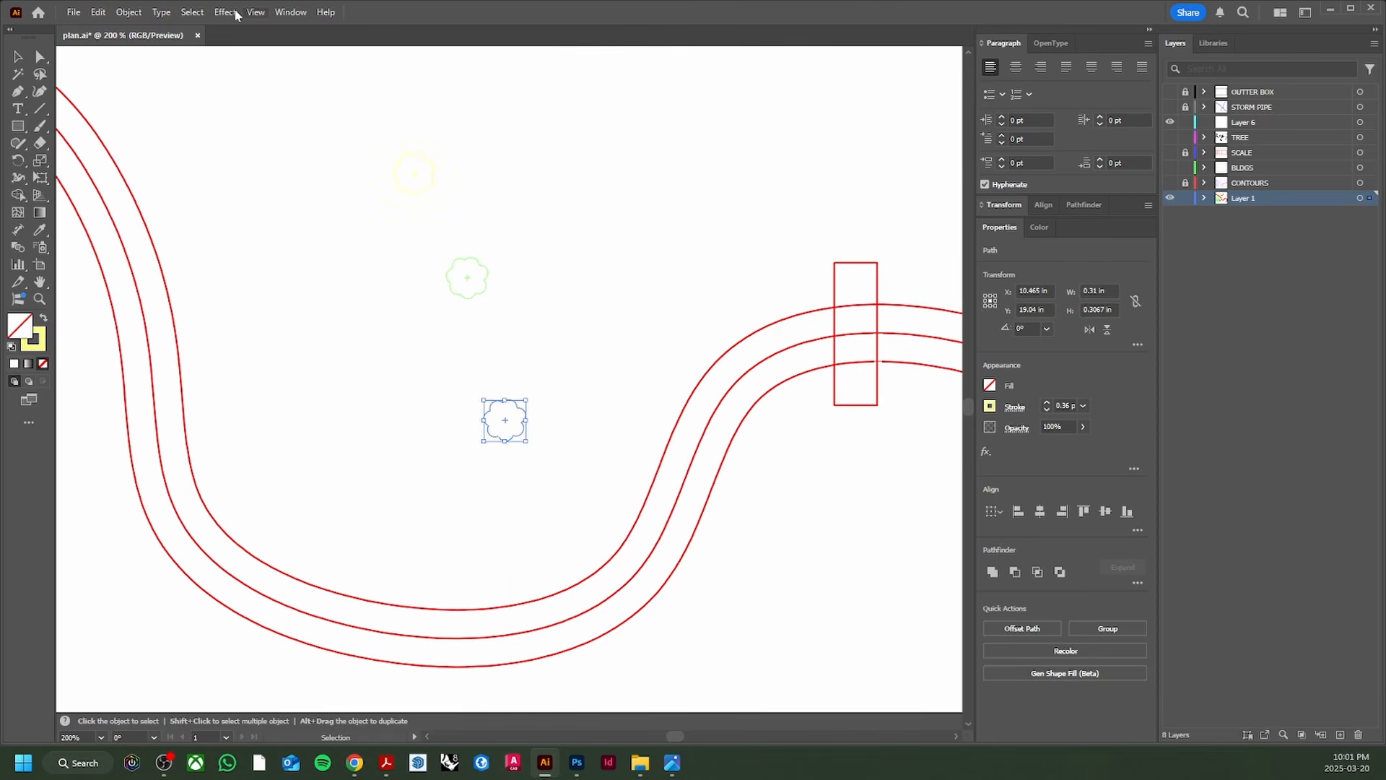
{"action": "left_click", "coordinate": [192, 12]}
{"action": "mouse_move", "coordinate": [246, 154]}
{"action": "left_click", "coordinate": [452, 167]}
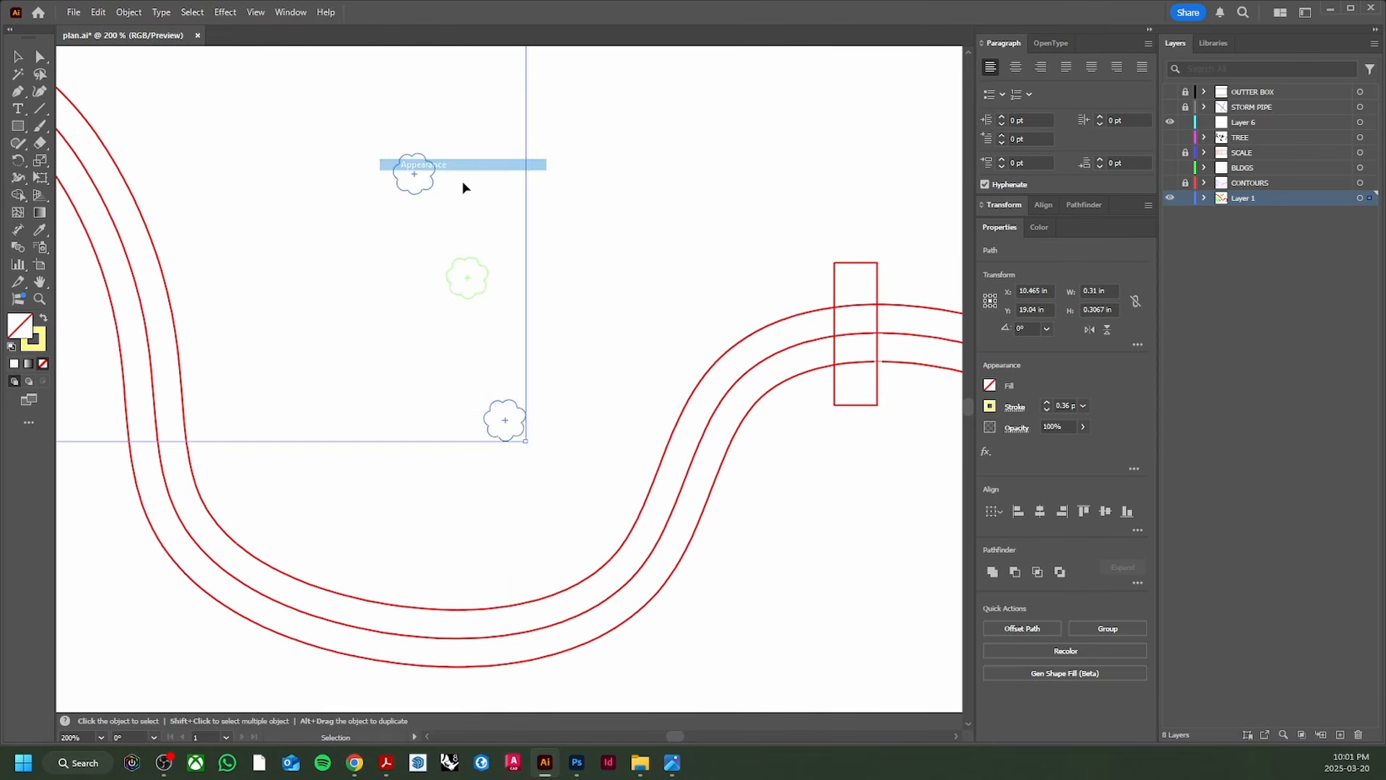
{"action": "scroll", "coordinate": [479, 192], "scroll_direction": "down", "scroll_amount": 5}
{"action": "left_click_drag", "start_coordinate": [527, 181], "coordinate": [511, 307]}
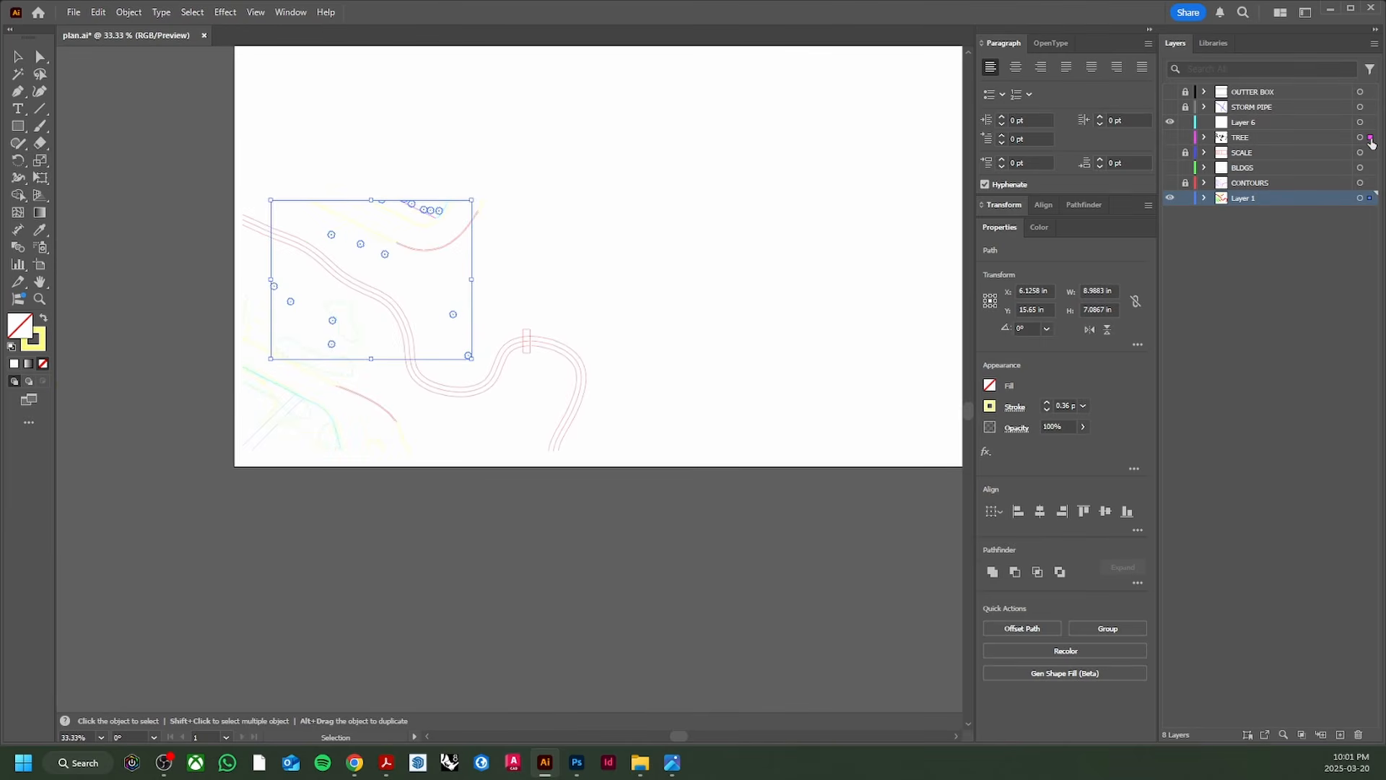
{"action": "left_click_drag", "start_coordinate": [1371, 139], "coordinate": [1370, 137]}
Step: Move a second set of same-appearance tree outlines onto the TREE layer
{"action": "scroll", "coordinate": [417, 315], "scroll_direction": "up", "scroll_amount": 4}
{"action": "left_click", "coordinate": [610, 380]}
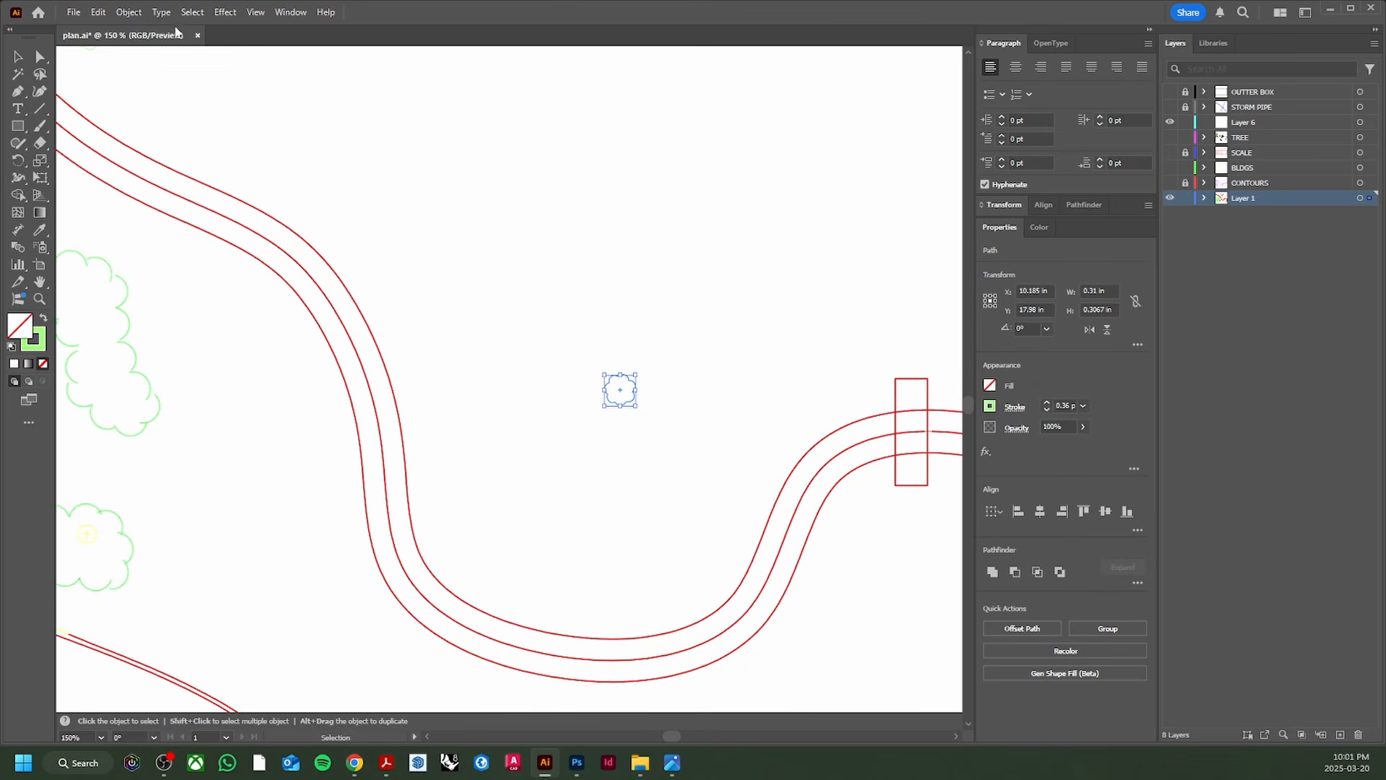
{"action": "left_click", "coordinate": [192, 12]}
{"action": "mouse_move", "coordinate": [247, 154]}
{"action": "left_click", "coordinate": [466, 163]}
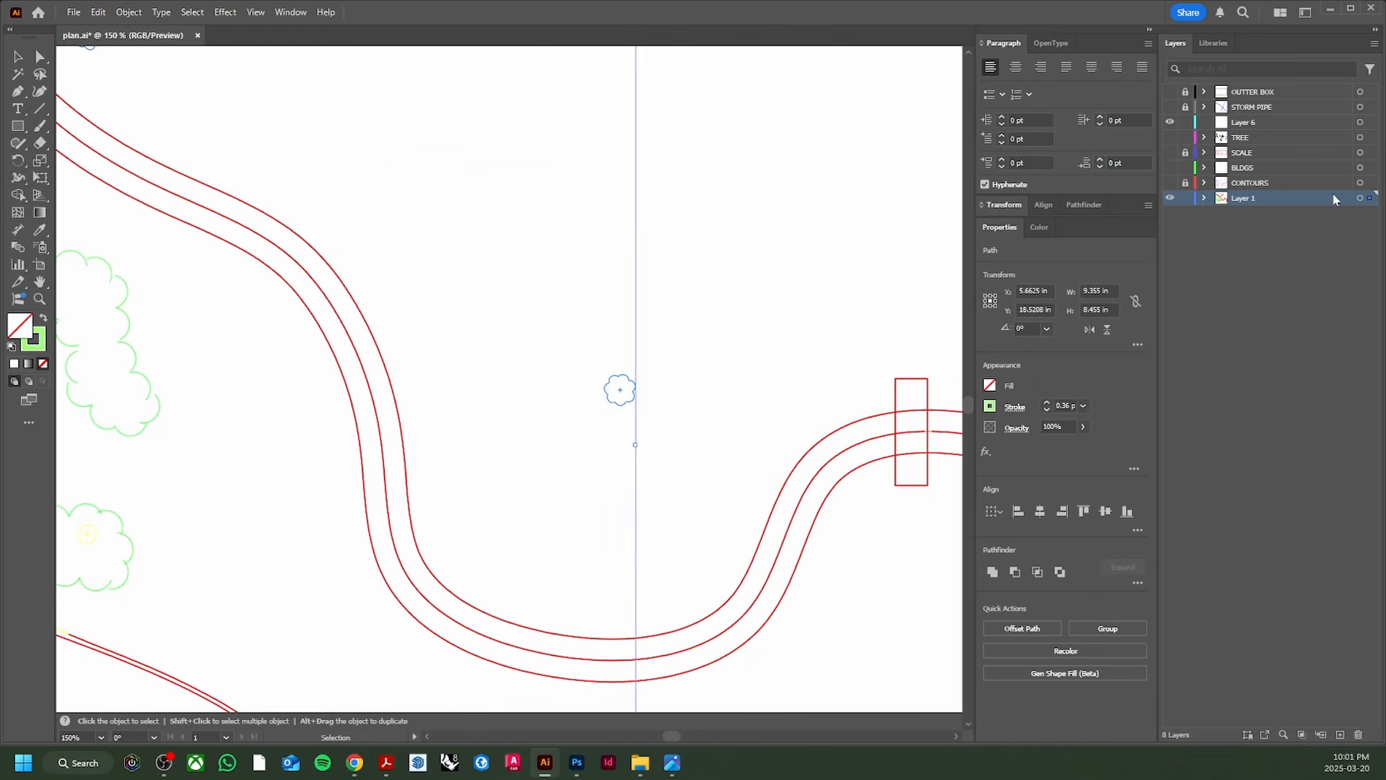
{"action": "left_click_drag", "start_coordinate": [1367, 139], "coordinate": [1367, 138]}
Step: Move the green tree outline and its same-appearance matches onto the TREE layer
{"action": "scroll", "coordinate": [482, 260], "scroll_direction": "down", "scroll_amount": 4}
{"action": "left_click_drag", "start_coordinate": [485, 263], "coordinate": [479, 311]}
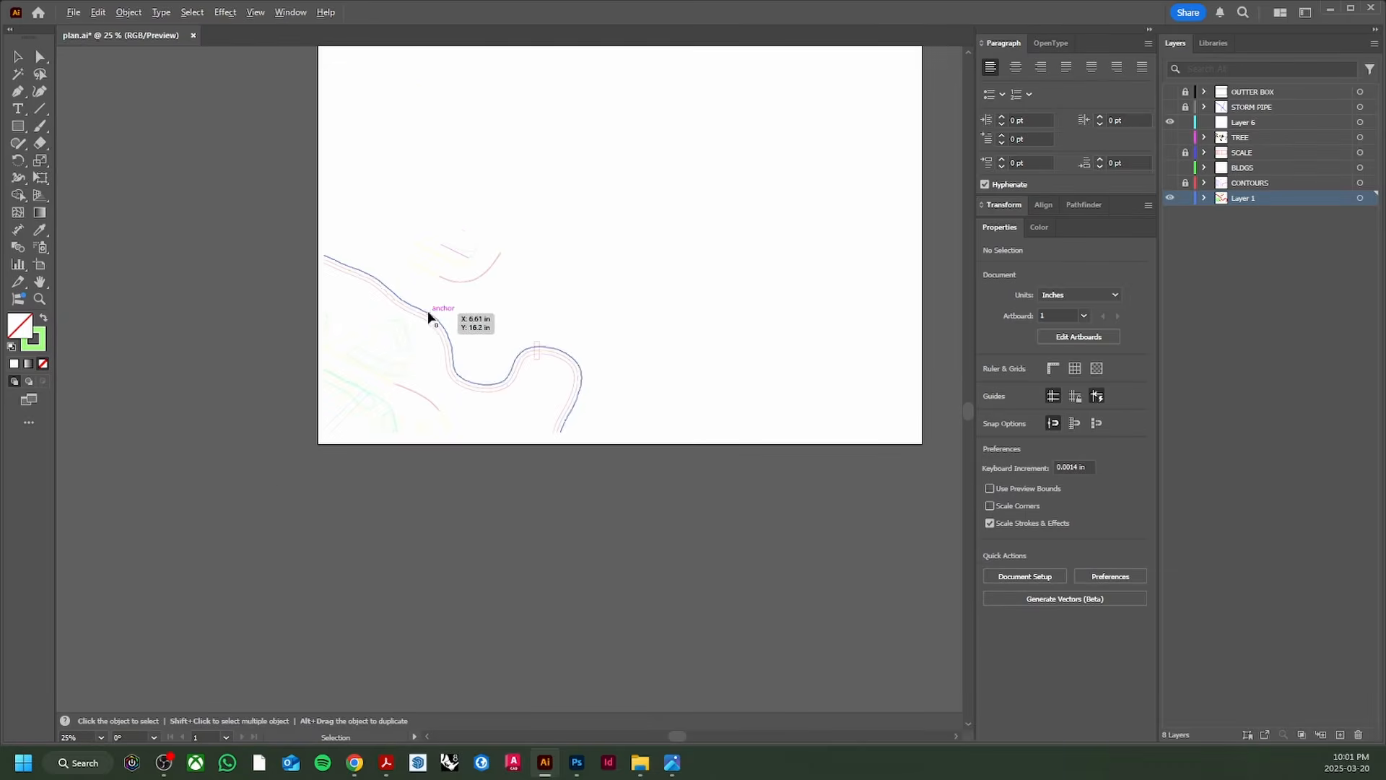
{"action": "scroll", "coordinate": [415, 310], "scroll_direction": "up", "scroll_amount": 4}
{"action": "left_click_drag", "start_coordinate": [421, 469], "coordinate": [206, 240]}
{"action": "scroll", "coordinate": [353, 276], "scroll_direction": "down", "scroll_amount": 2}
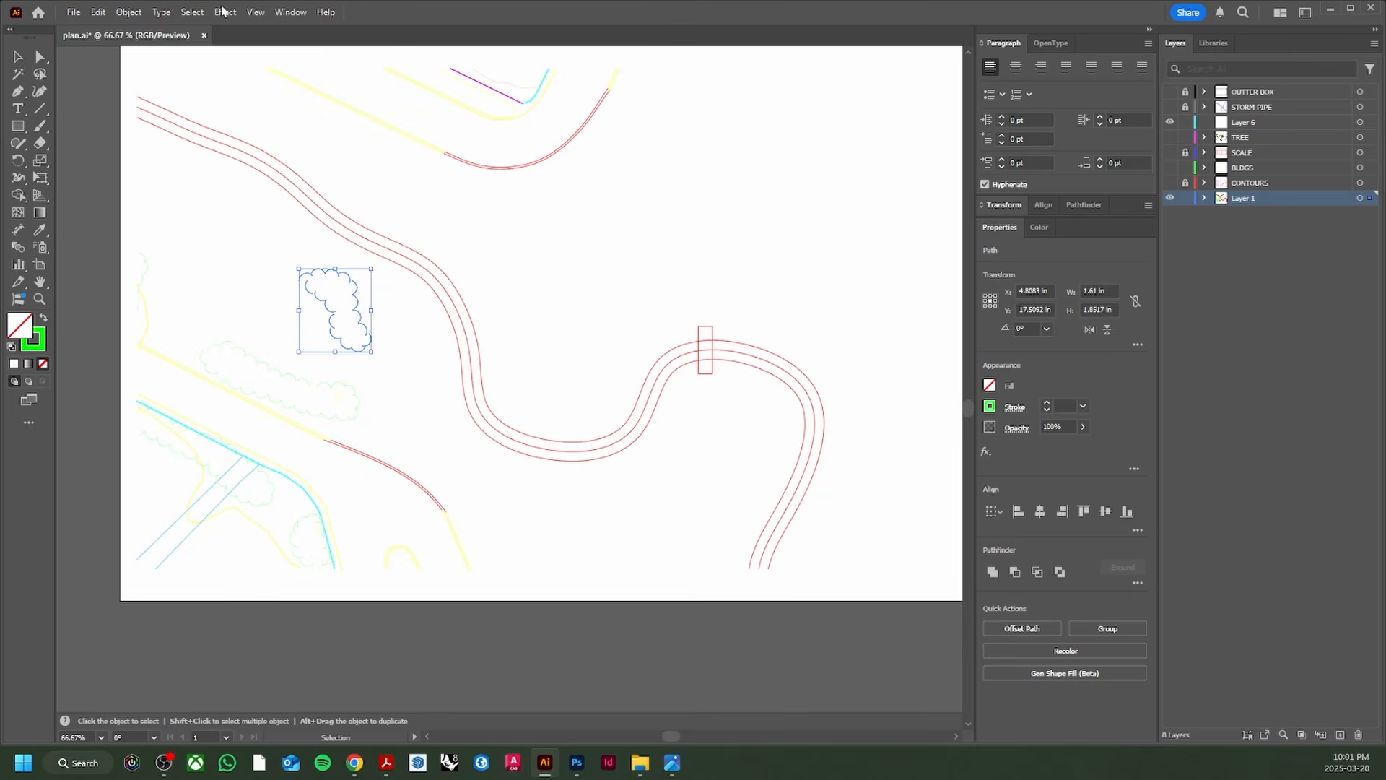
{"action": "left_click", "coordinate": [192, 12]}
{"action": "mouse_move", "coordinate": [243, 155]}
{"action": "left_click", "coordinate": [432, 164]}
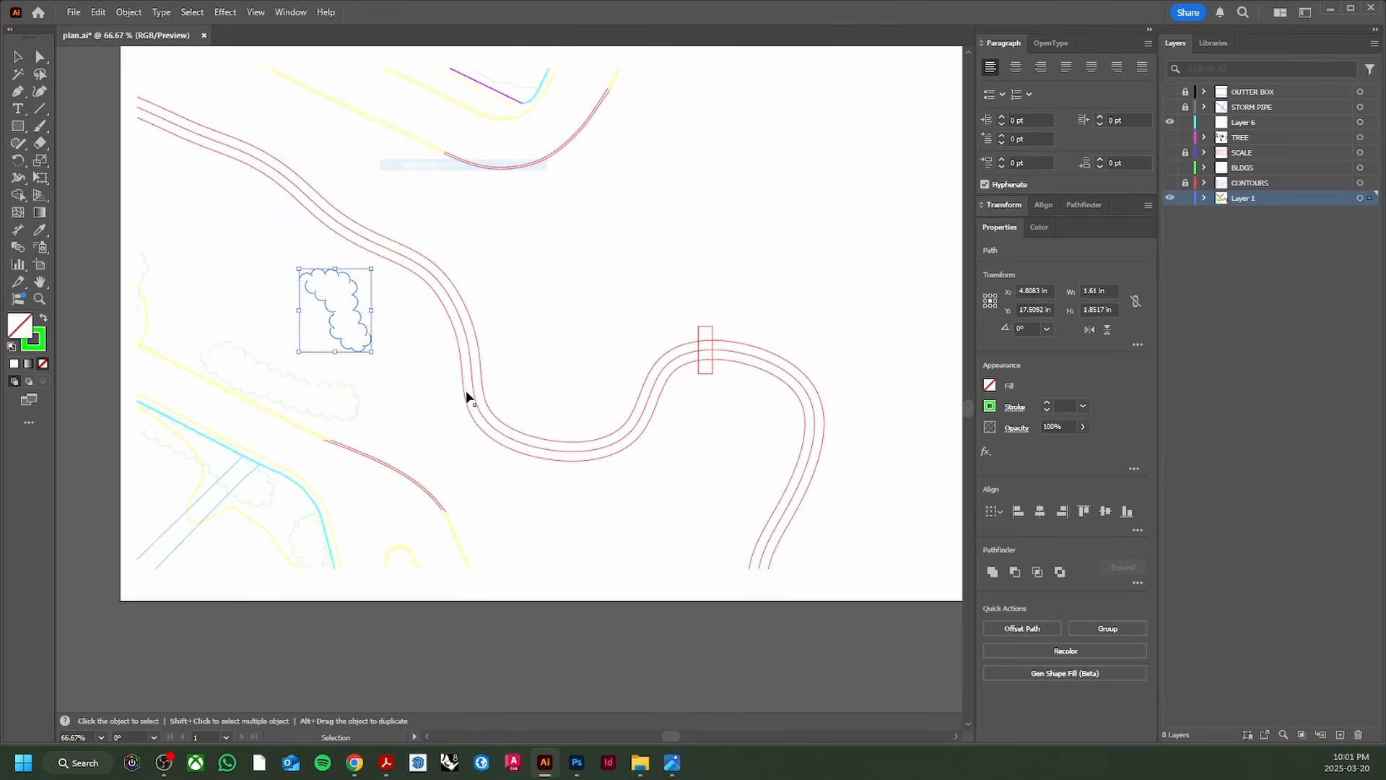
{"action": "scroll", "coordinate": [373, 417], "scroll_direction": "up", "scroll_amount": 1}
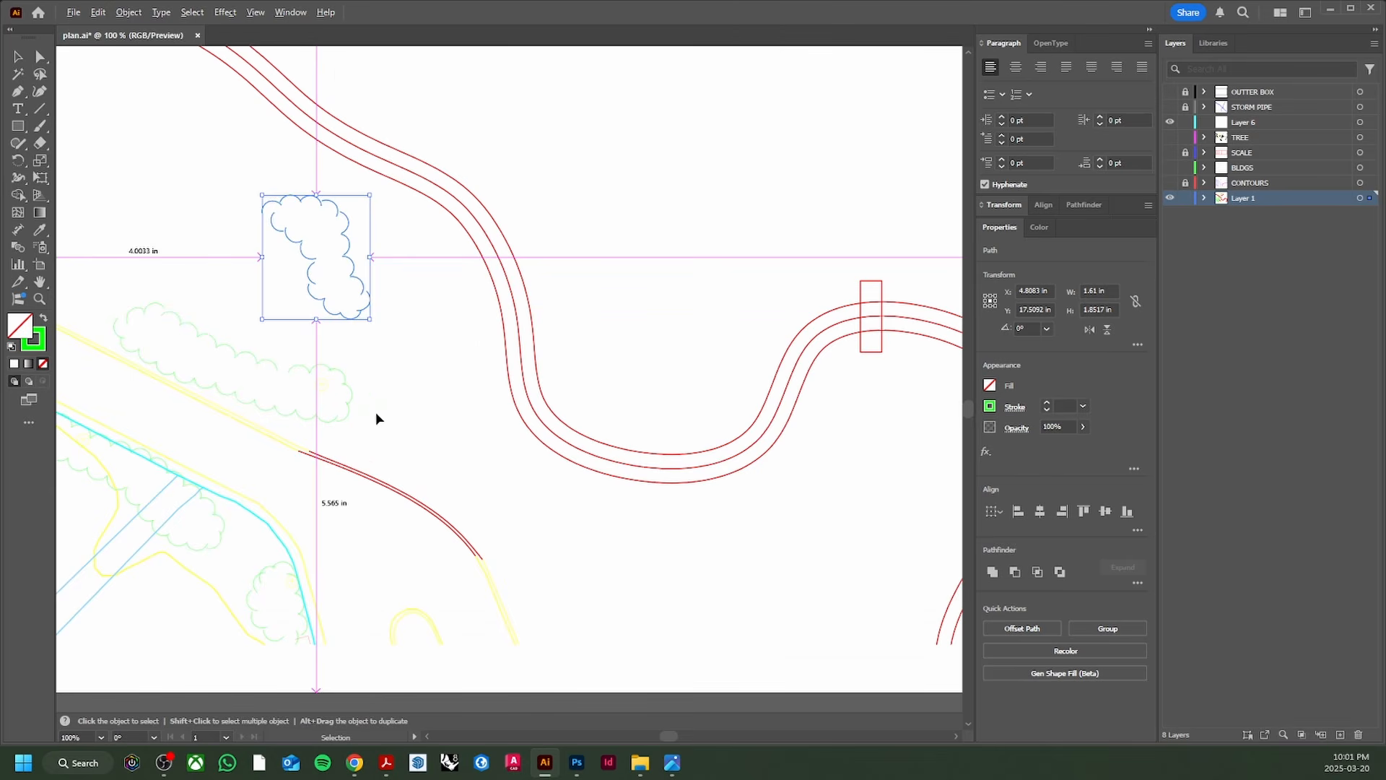
{"action": "left_click_drag", "start_coordinate": [1367, 173], "coordinate": [1368, 140]}
Step: Delete all small tree outlines sharing the same stroke colour
{"action": "scroll", "coordinate": [613, 317], "scroll_direction": "down", "scroll_amount": 2}
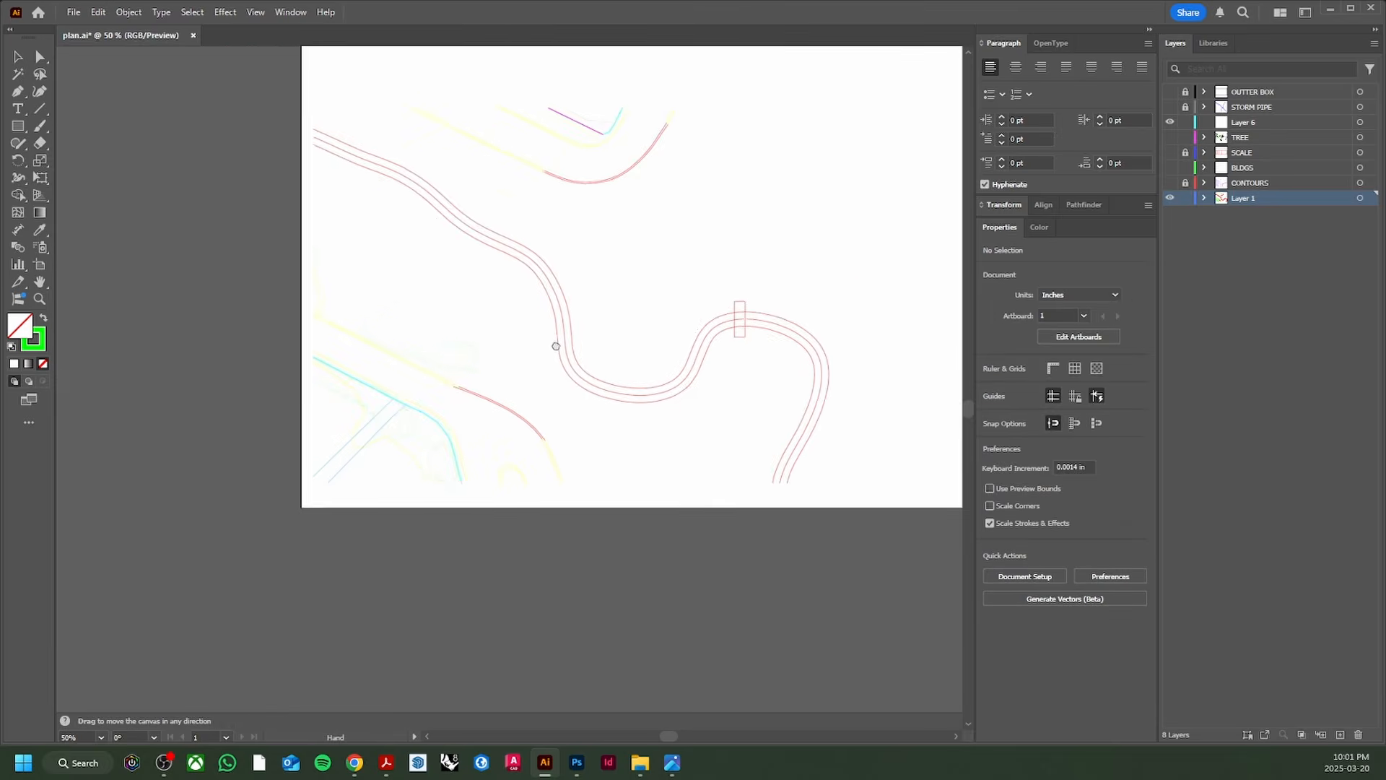
{"action": "scroll", "coordinate": [486, 338], "scroll_direction": "up", "scroll_amount": 2}
{"action": "left_click", "coordinate": [487, 335]}
{"action": "left_click", "coordinate": [185, 7]}
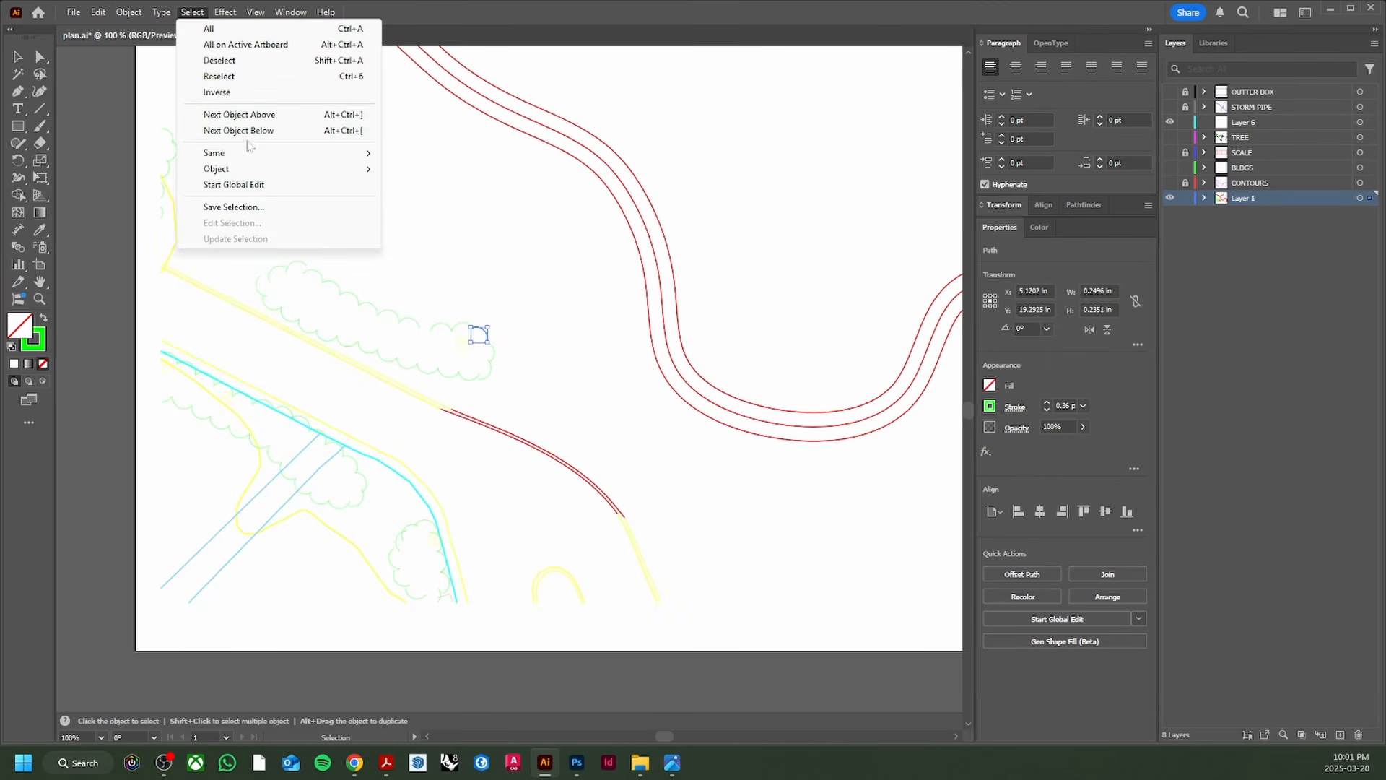
{"action": "mouse_move", "coordinate": [211, 8]}
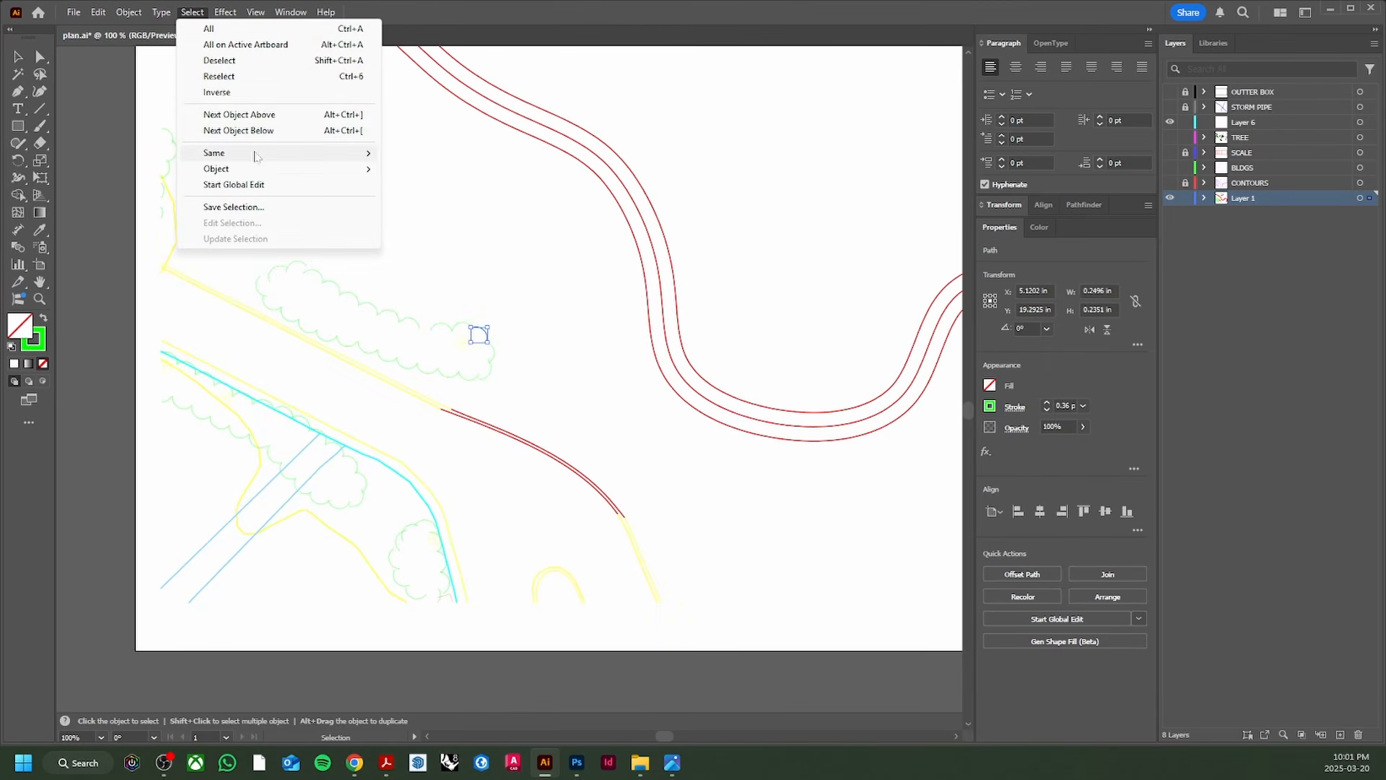
{"action": "mouse_move", "coordinate": [259, 153]}
{"action": "left_click", "coordinate": [468, 234]}
{"action": "scroll", "coordinate": [472, 285], "scroll_direction": "down", "scroll_amount": 1}
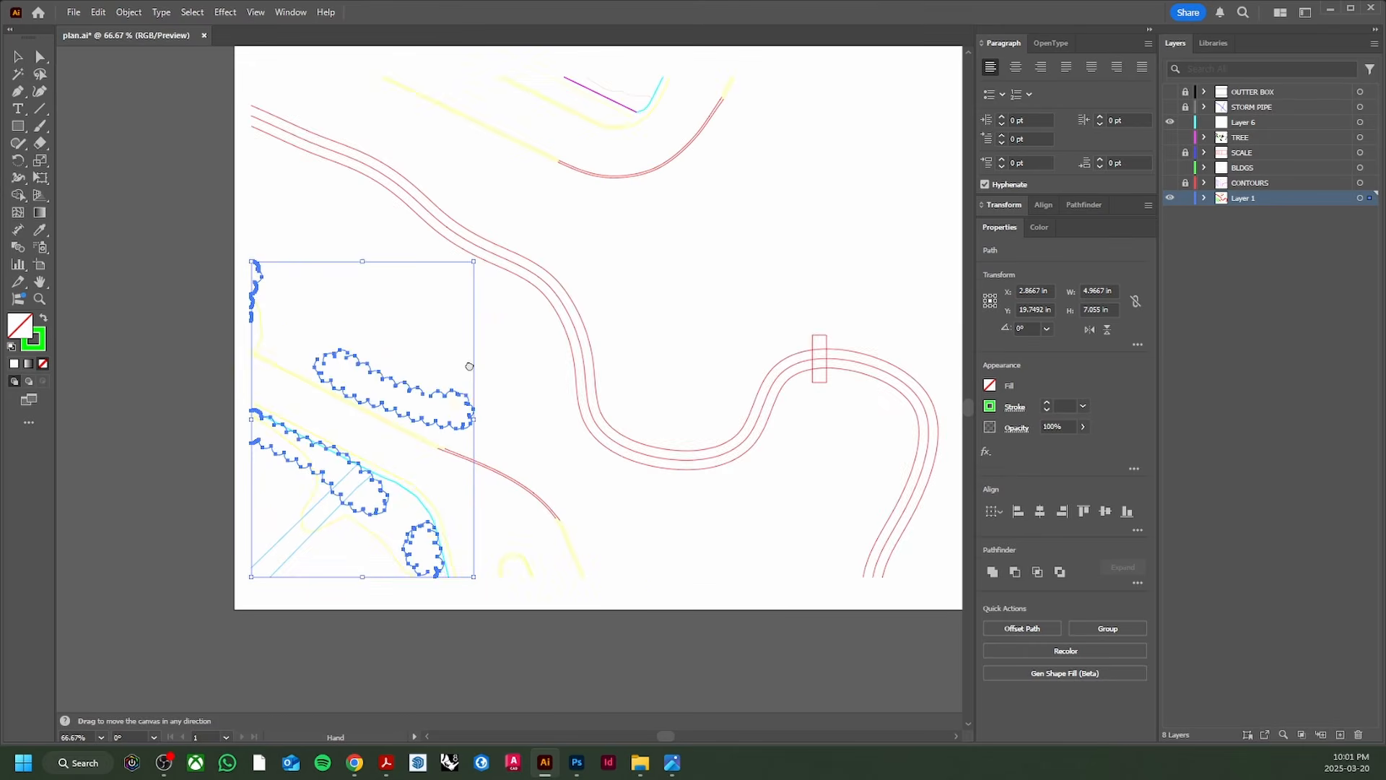
{"action": "scroll", "coordinate": [449, 274], "scroll_direction": "down", "scroll_amount": 1}
{"action": "scroll", "coordinate": [403, 371], "scroll_direction": "up", "scroll_amount": 2}
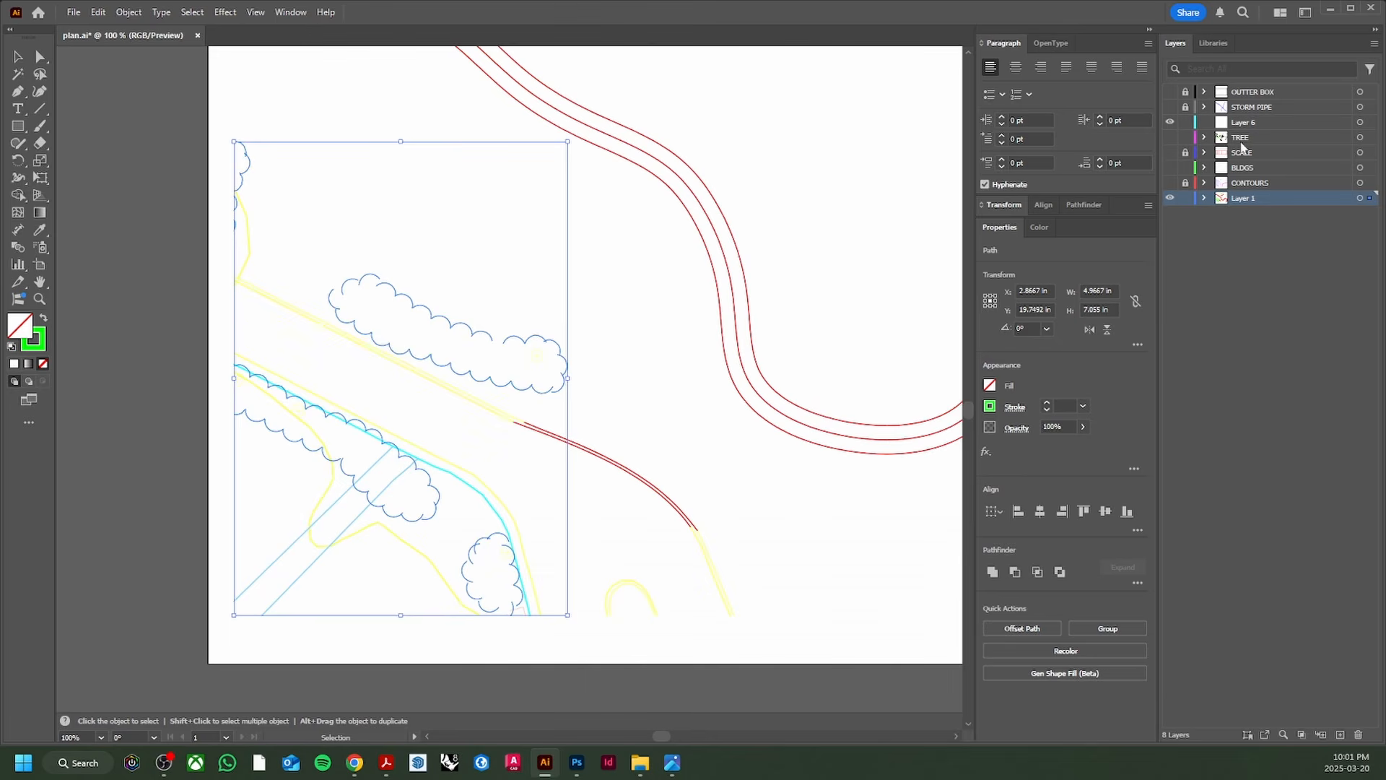
{"action": "key", "text": "Delete"}
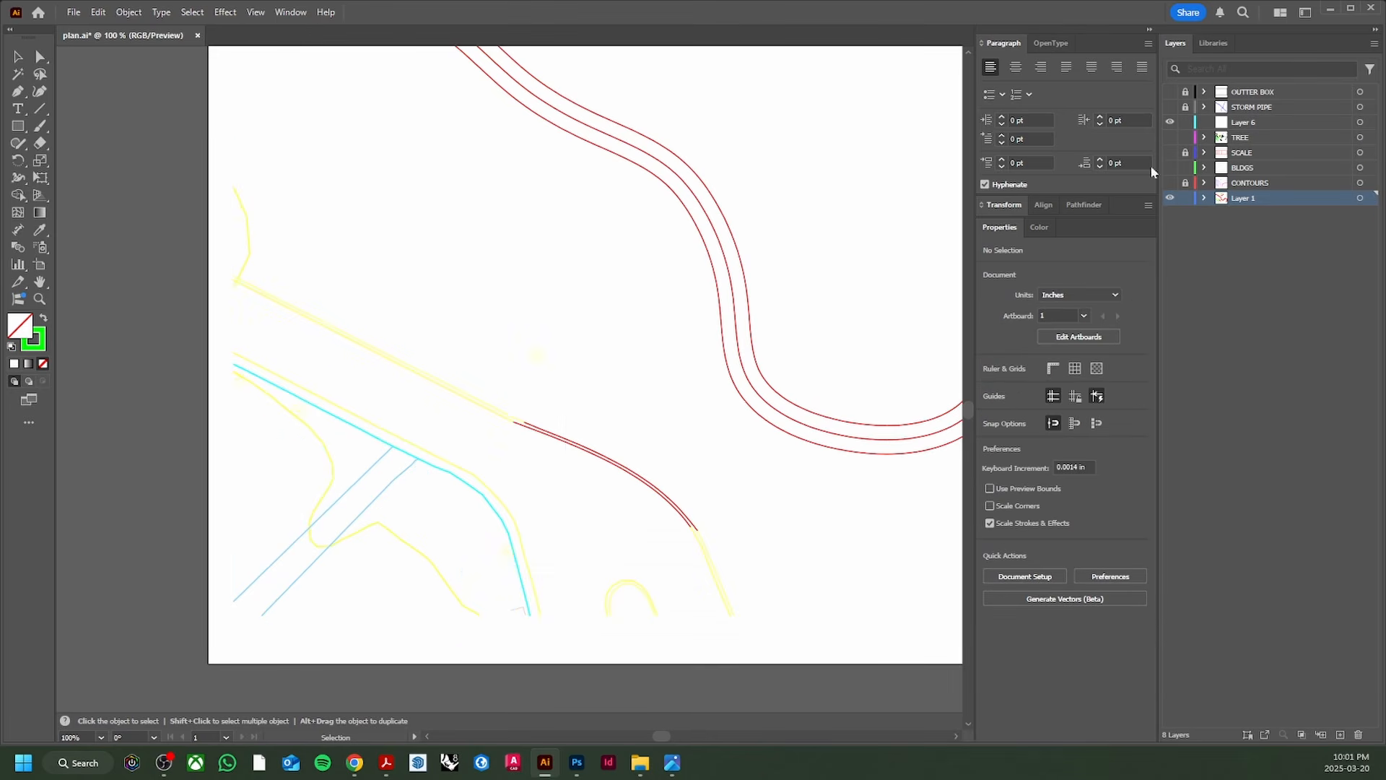
Step: Delete all small circular tree symbols matching one selected circle
{"action": "scroll", "coordinate": [537, 383], "scroll_direction": "up", "scroll_amount": 3}
{"action": "left_click", "coordinate": [566, 273]}
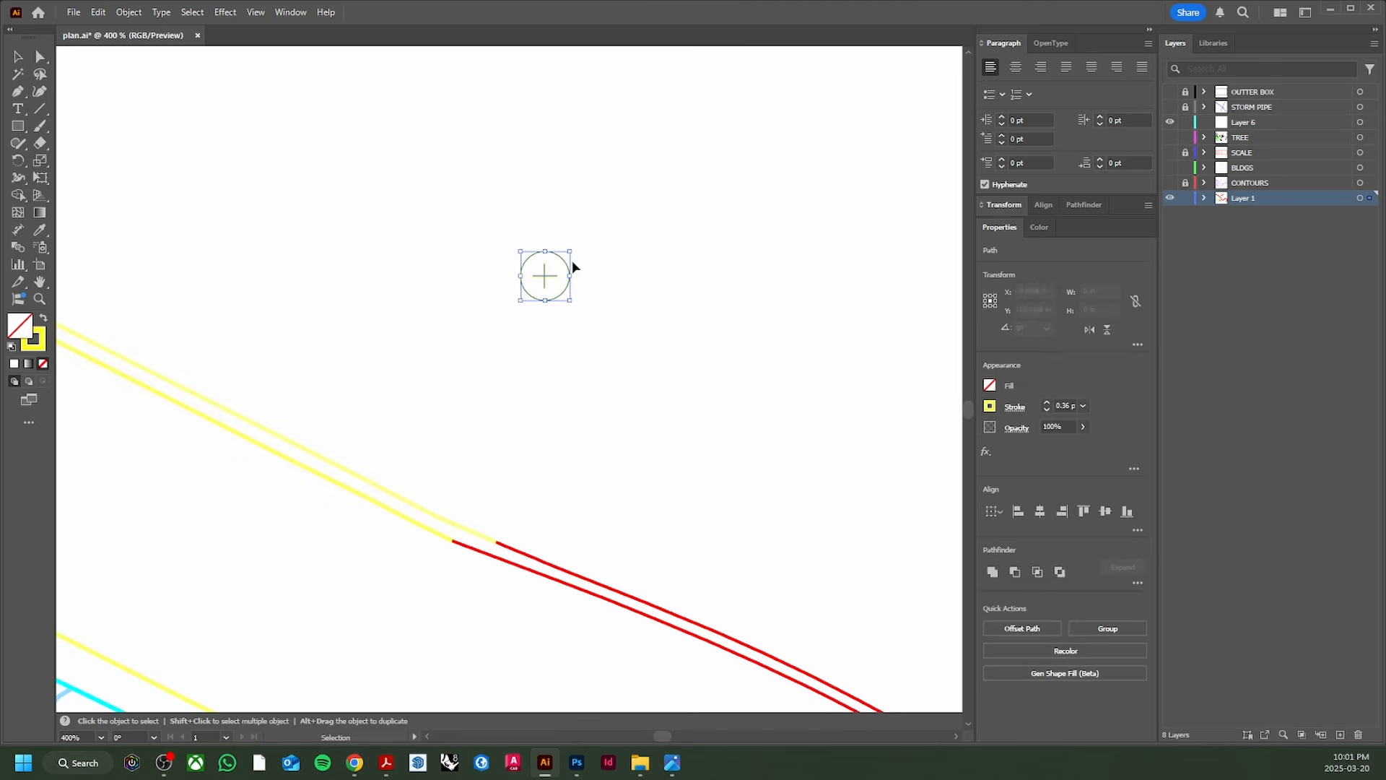
{"action": "scroll", "coordinate": [570, 238], "scroll_direction": "down", "scroll_amount": 5}
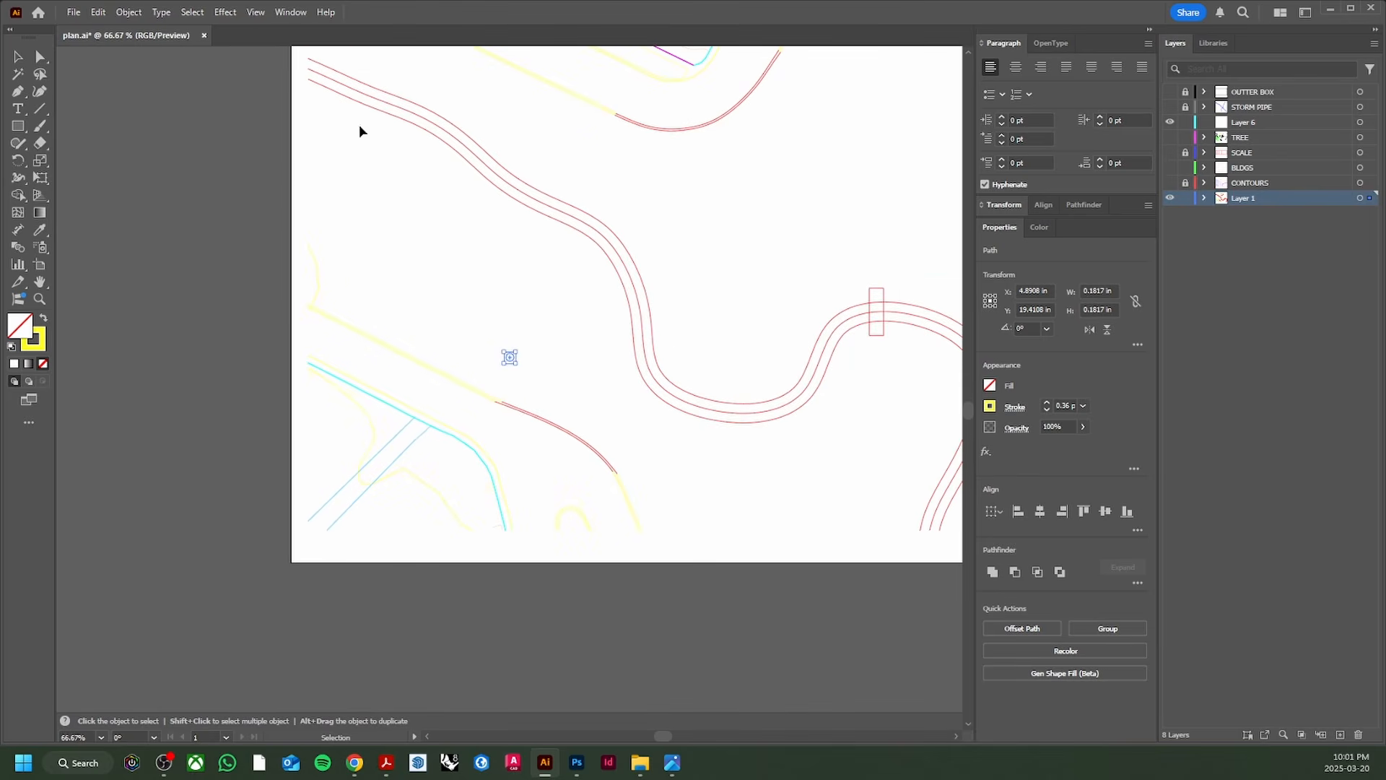
{"action": "left_click", "coordinate": [204, 14]}
{"action": "mouse_move", "coordinate": [240, 154]}
{"action": "left_click", "coordinate": [438, 177]}
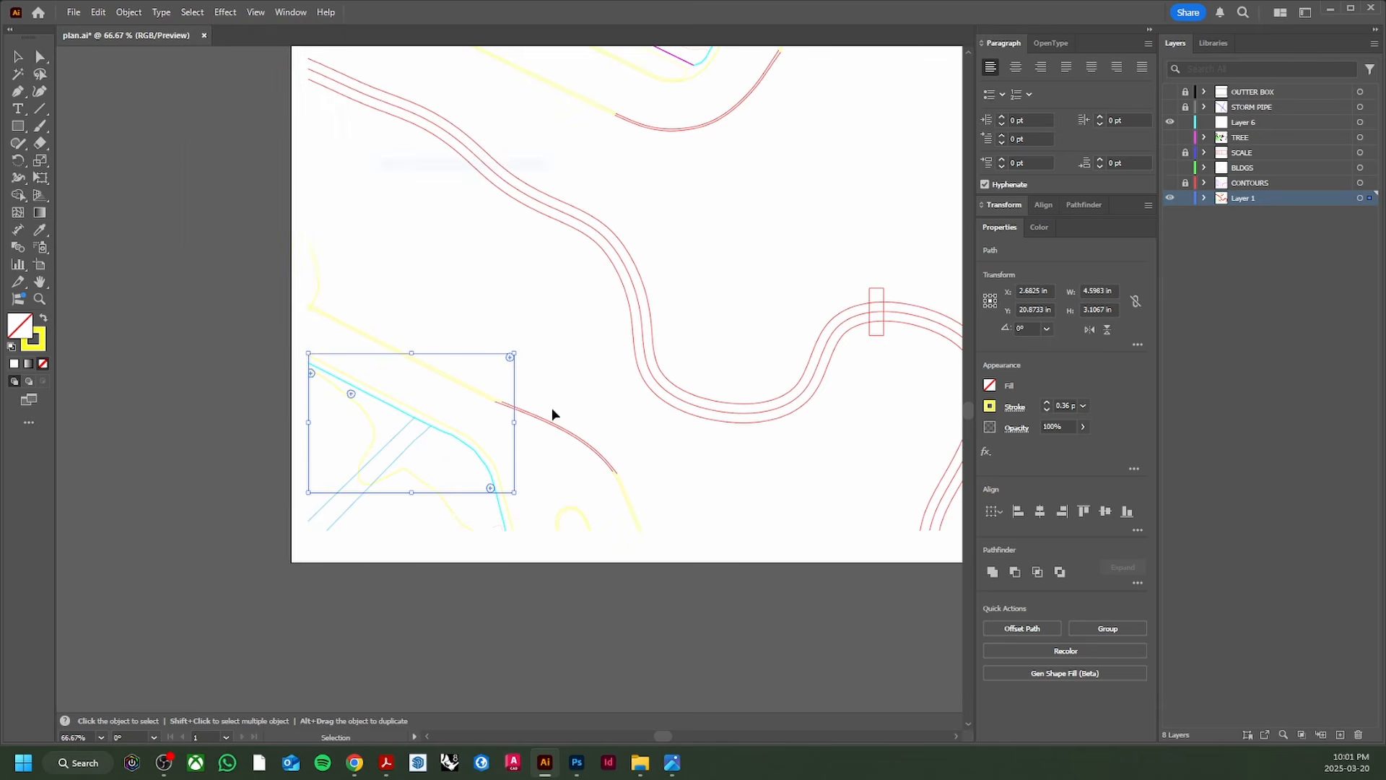
{"action": "key", "text": "Delete"}
{"action": "left_click", "coordinate": [520, 431]}
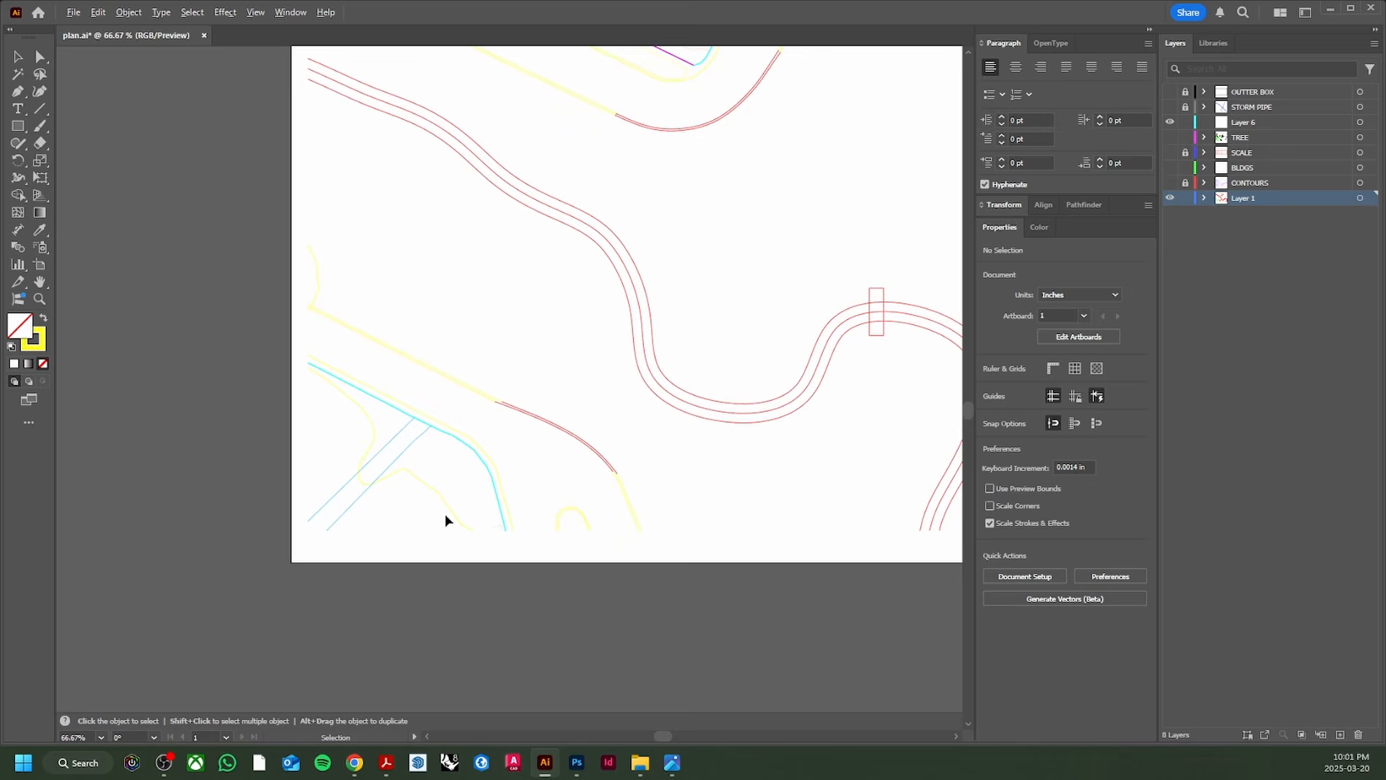
Step: Move the lower-left contour line onto the CONTOURS layer and lock that layer
{"action": "scroll", "coordinate": [433, 469], "scroll_direction": "up", "scroll_amount": 3}
{"action": "left_click", "coordinate": [434, 472]}
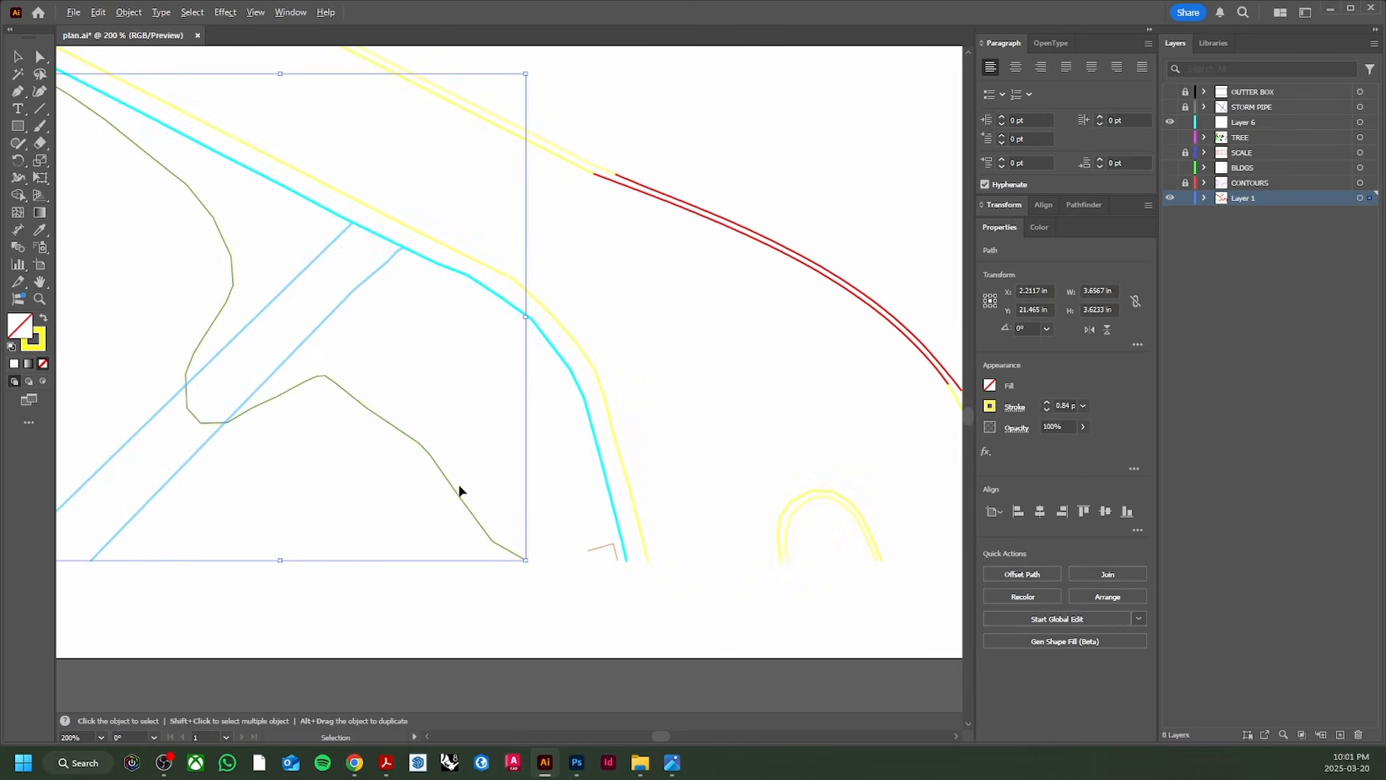
{"action": "scroll", "coordinate": [289, 379], "scroll_direction": "down", "scroll_amount": 2}
{"action": "left_click_drag", "start_coordinate": [336, 326], "coordinate": [276, 551]}
{"action": "left_click_drag", "start_coordinate": [400, 372], "coordinate": [390, 585]}
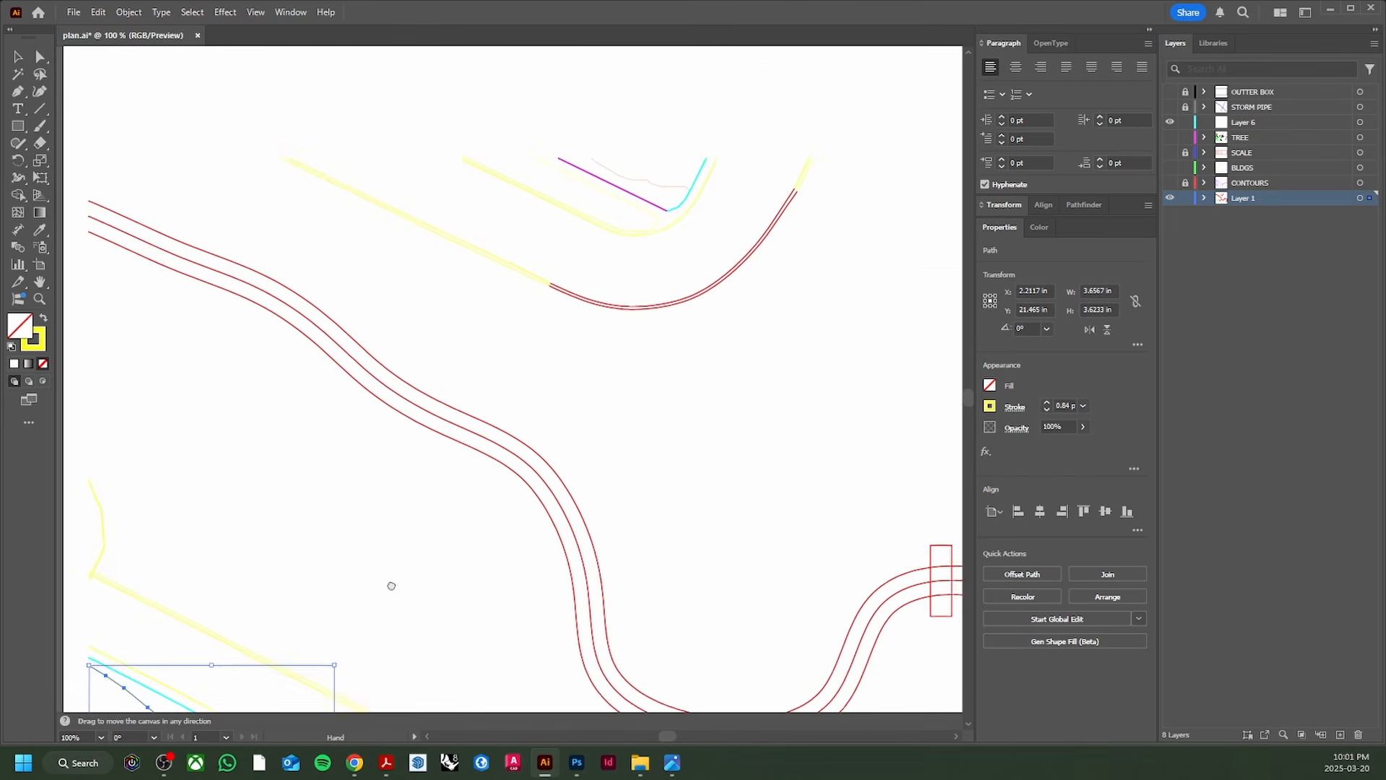
{"action": "scroll", "coordinate": [412, 462], "scroll_direction": "down", "scroll_amount": 1}
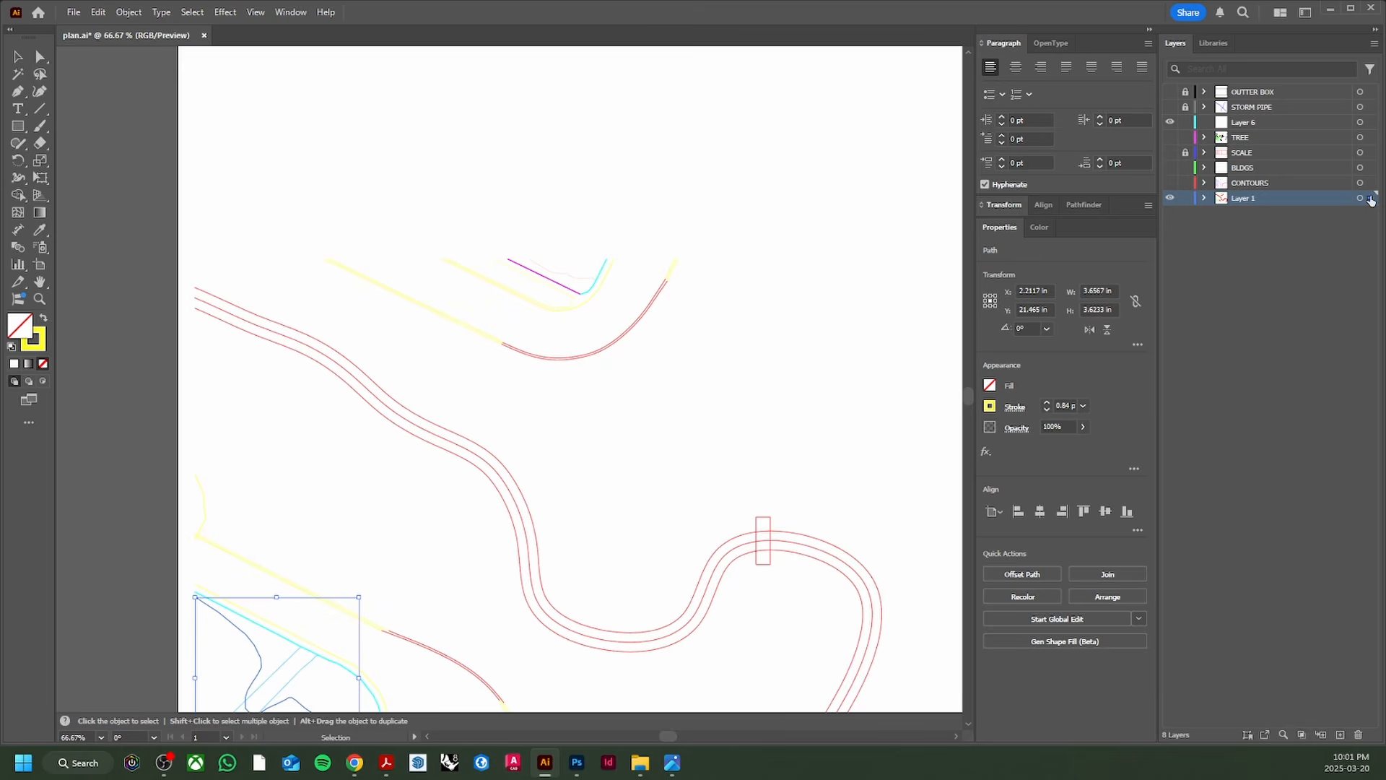
{"action": "key", "text": "Delete"}
{"action": "key", "text": "ctrl+z"}
{"action": "left_click_drag", "start_coordinate": [1372, 187], "coordinate": [1371, 184]}
{"action": "left_click", "coordinate": [1187, 185]}
Step: Delete the small orange path and select the short yellow path at upper left
{"action": "left_click_drag", "start_coordinate": [521, 599], "coordinate": [542, 309]}
{"action": "scroll", "coordinate": [387, 438], "scroll_direction": "up", "scroll_amount": 4}
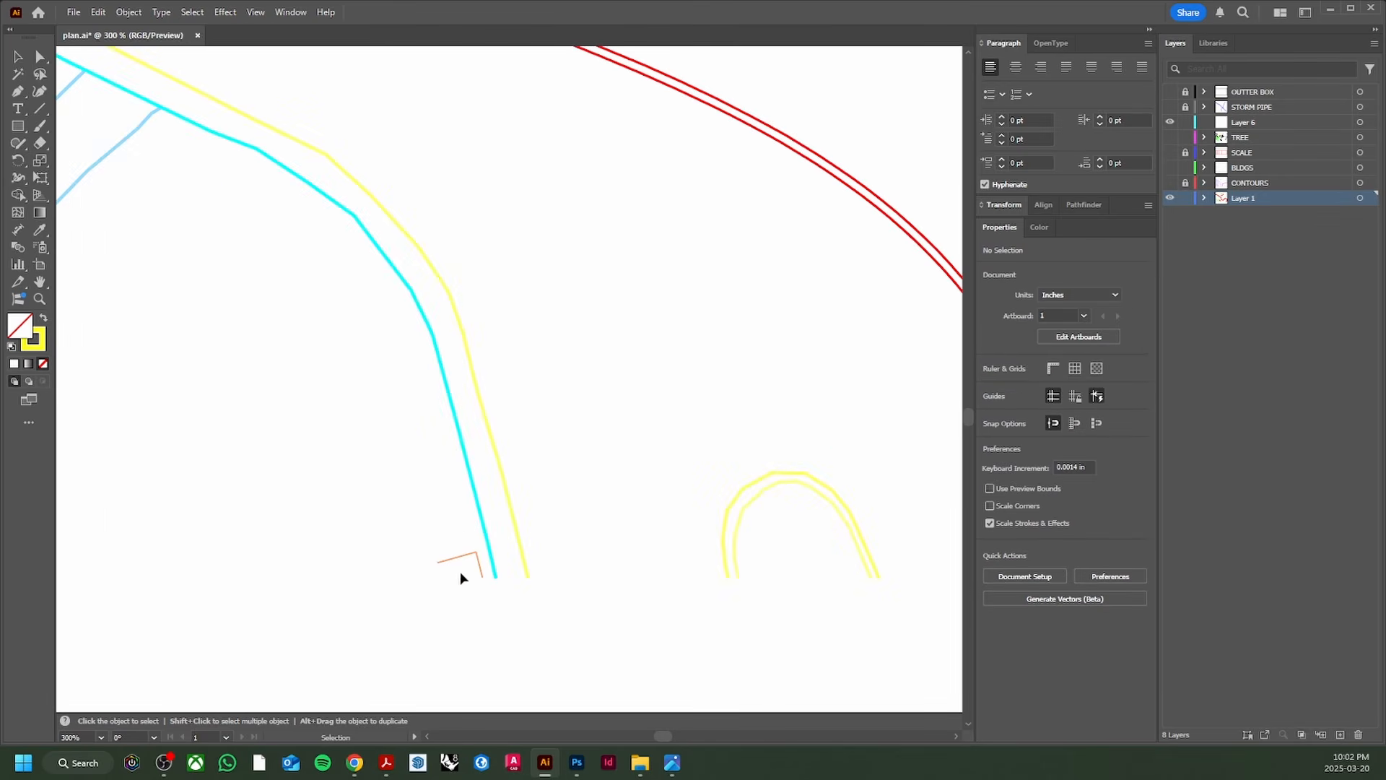
{"action": "left_click", "coordinate": [471, 580]}
{"action": "key", "text": "Delete"}
{"action": "scroll", "coordinate": [489, 592], "scroll_direction": "down", "scroll_amount": 4}
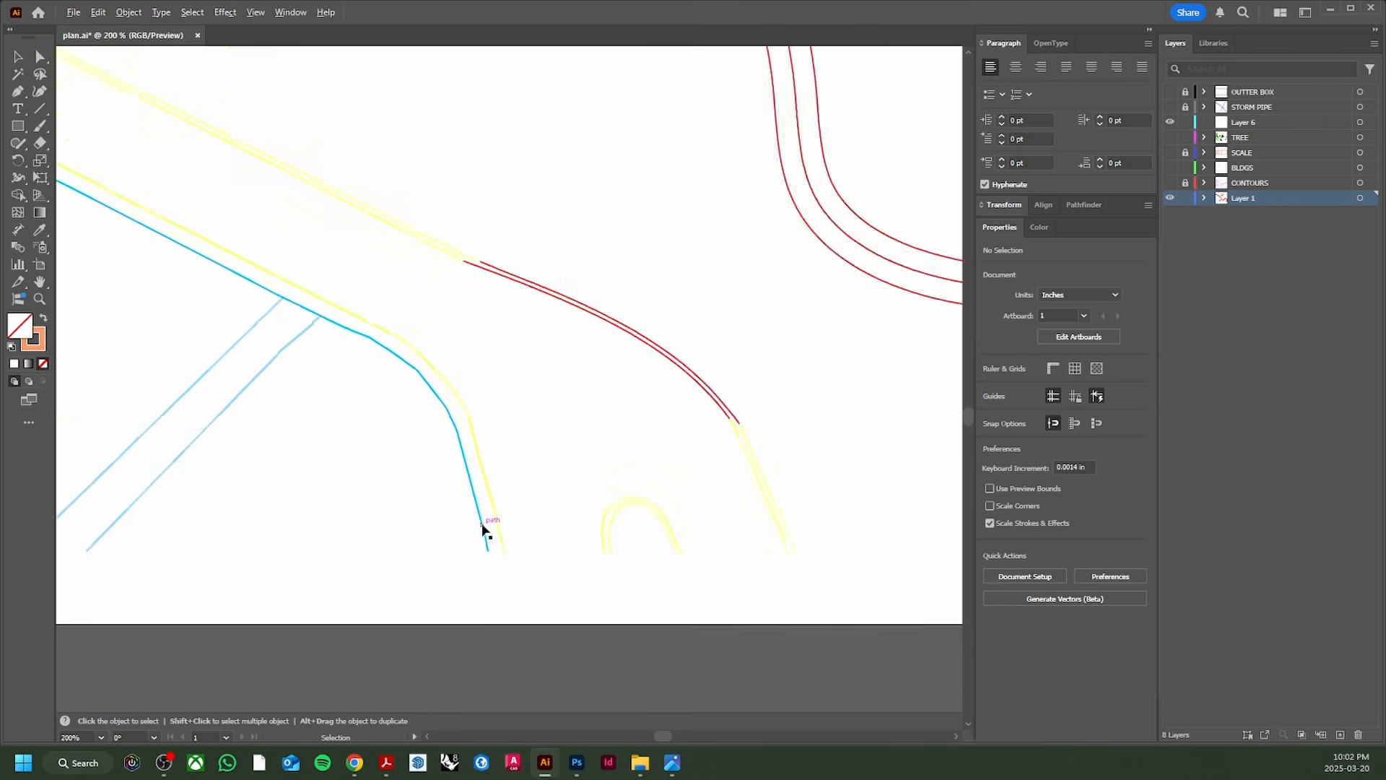
{"action": "scroll", "coordinate": [162, 405], "scroll_direction": "up", "scroll_amount": 4}
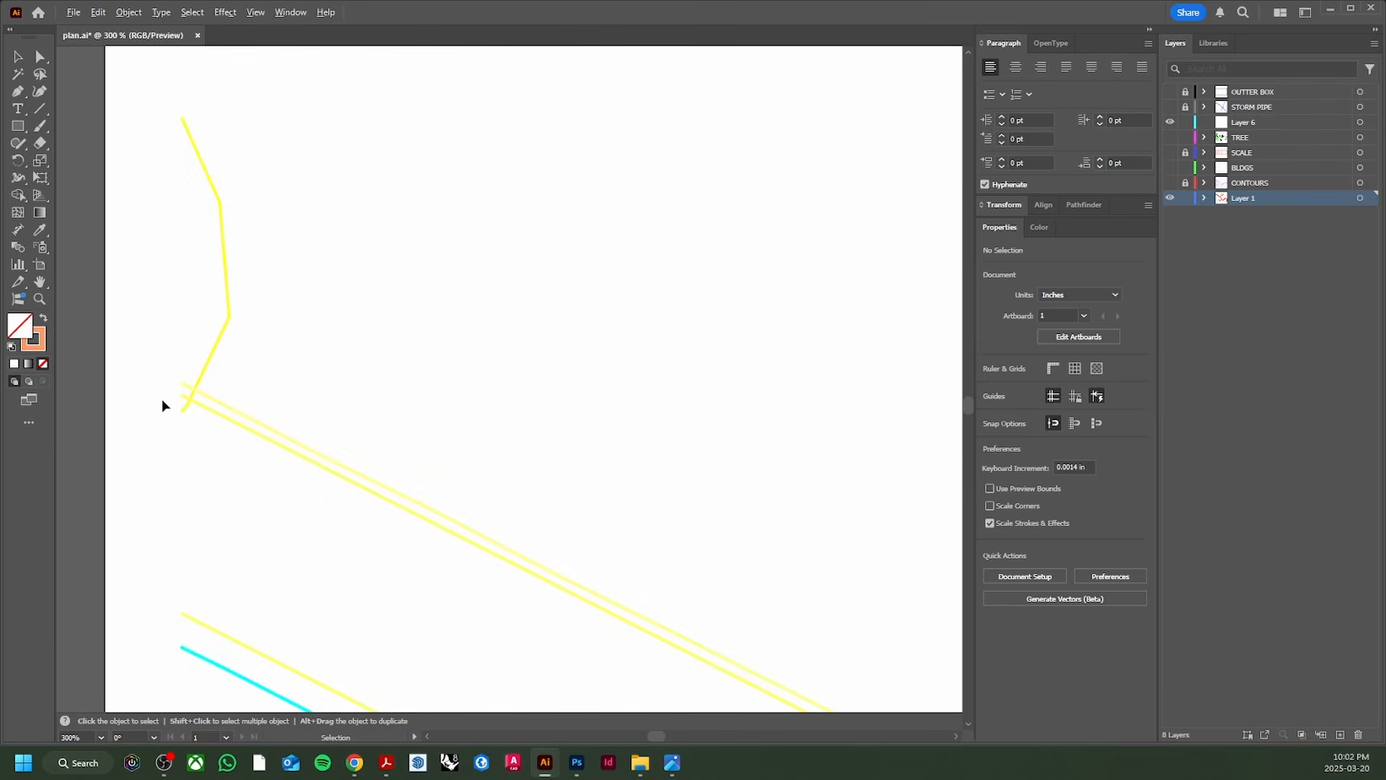
{"action": "left_click", "coordinate": [211, 344]}
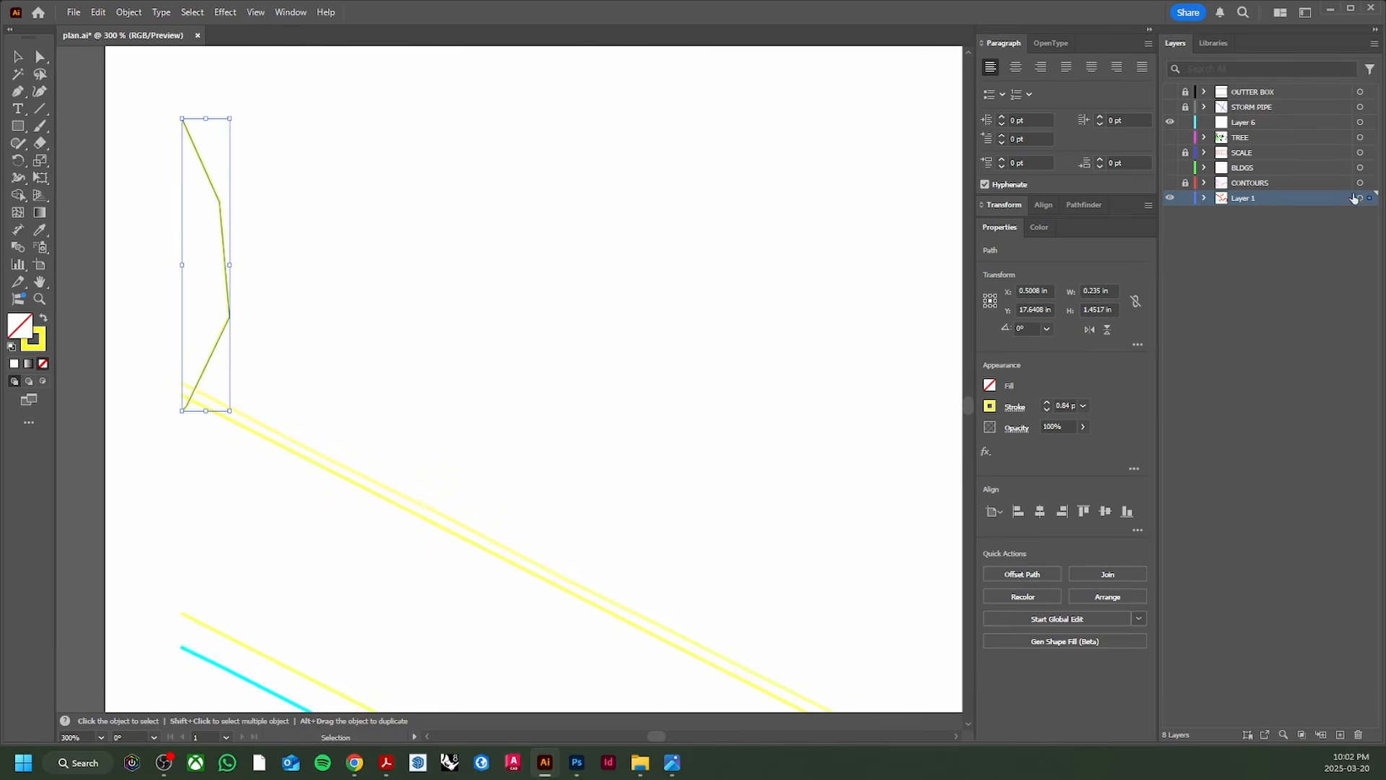
Step: Delete the selected yellow path and lock the CONTOURS layer
{"action": "key", "text": "Delete"}
{"action": "scroll", "coordinate": [657, 300], "scroll_direction": "down", "scroll_amount": 3}
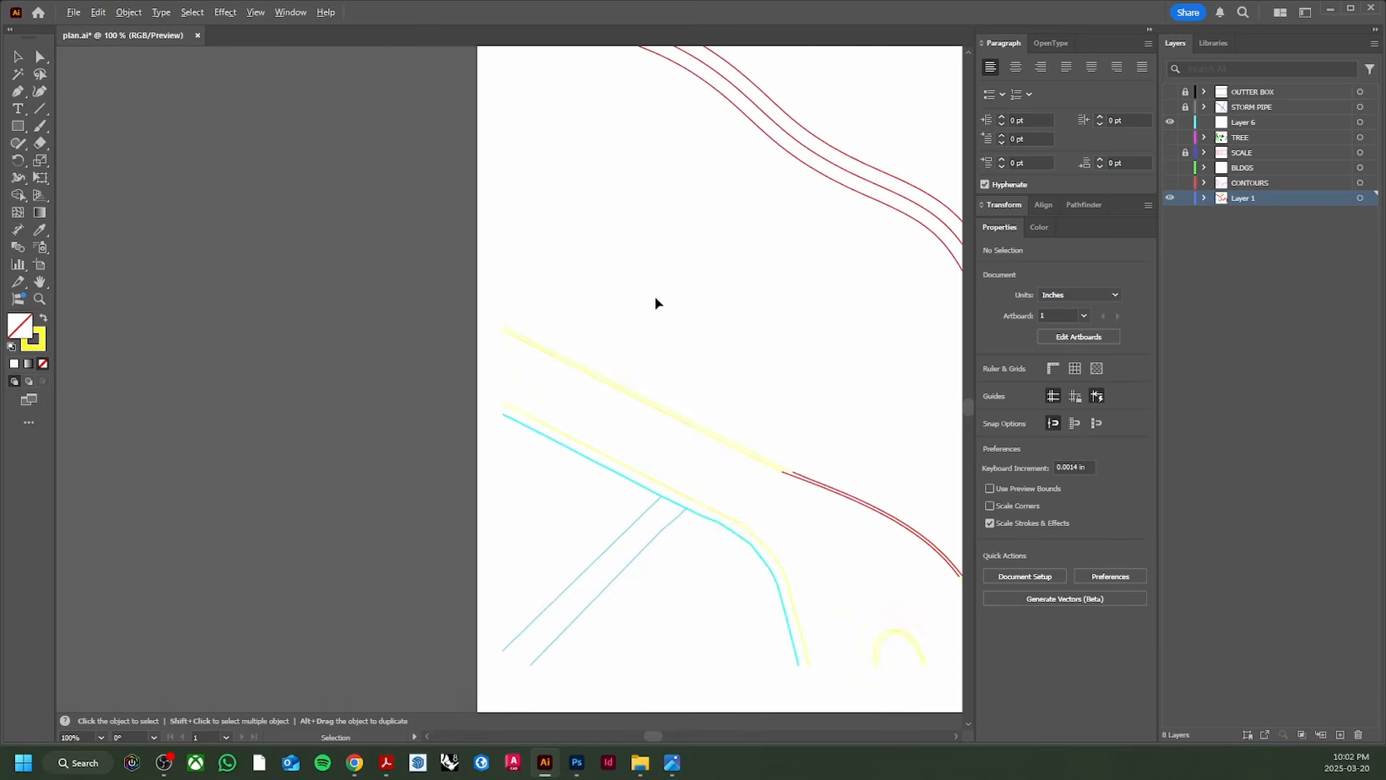
{"action": "left_click_drag", "start_coordinate": [656, 299], "coordinate": [391, 335]}
{"action": "left_click", "coordinate": [1184, 185]}
Step: Delete the thin stray grey path near the top of the plan
{"action": "scroll", "coordinate": [888, 300], "scroll_direction": "down", "scroll_amount": 4}
{"action": "left_click_drag", "start_coordinate": [868, 293], "coordinate": [591, 347]}
{"action": "scroll", "coordinate": [618, 295], "scroll_direction": "up", "scroll_amount": 5}
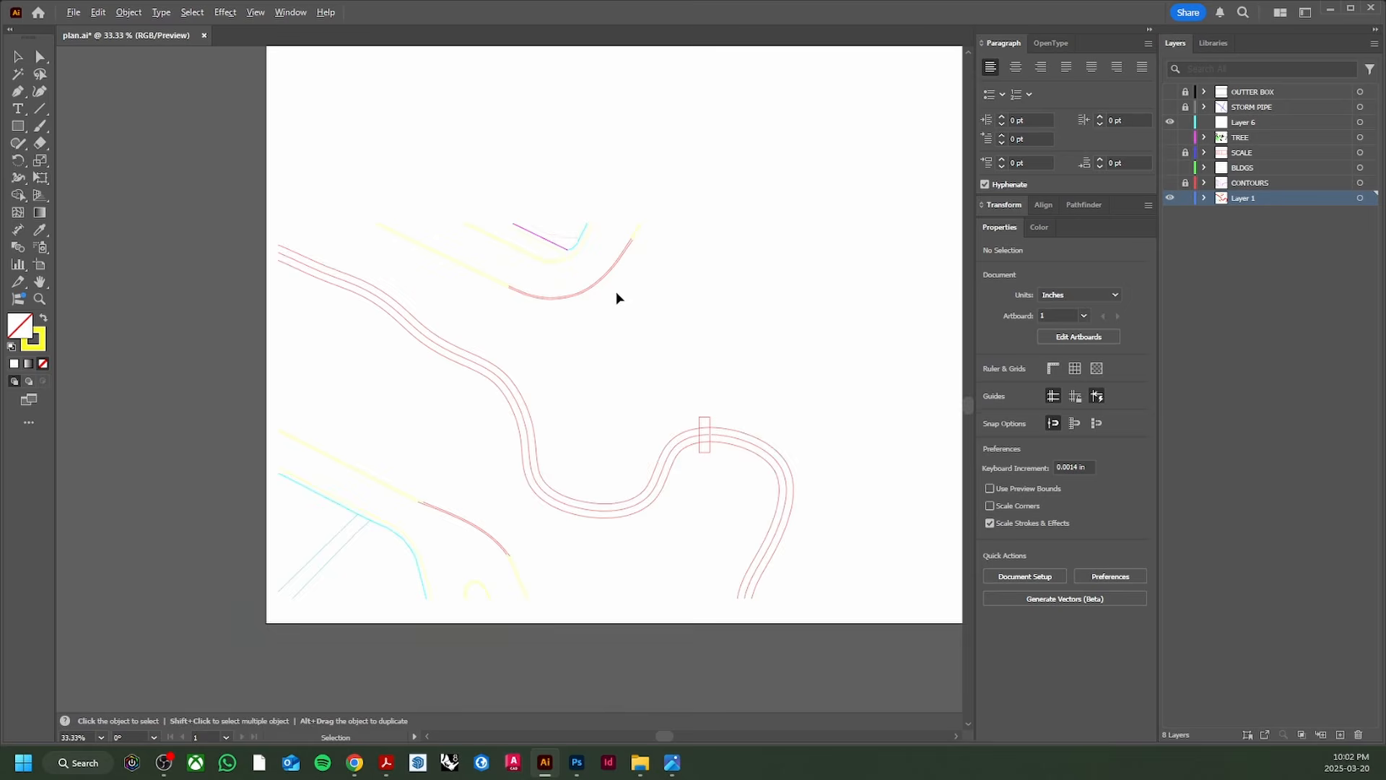
{"action": "scroll", "coordinate": [540, 242], "scroll_direction": "down", "scroll_amount": 3}
{"action": "left_click_drag", "start_coordinate": [676, 423], "coordinate": [676, 258]}
{"action": "scroll", "coordinate": [632, 309], "scroll_direction": "up", "scroll_amount": 2}
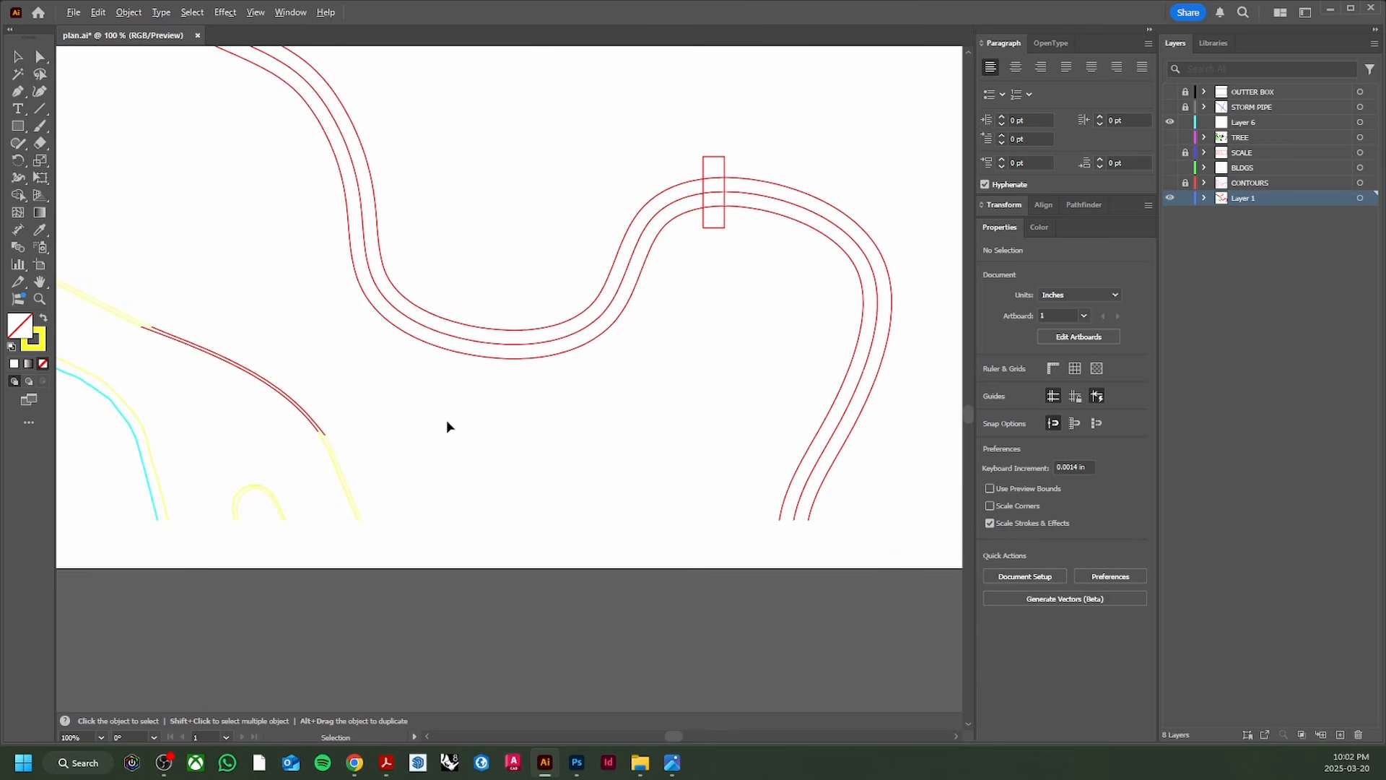
{"action": "left_click_drag", "start_coordinate": [446, 419], "coordinate": [524, 580]}
{"action": "left_click_drag", "start_coordinate": [692, 58], "coordinate": [752, 424]}
{"action": "scroll", "coordinate": [588, 393], "scroll_direction": "up", "scroll_amount": 2}
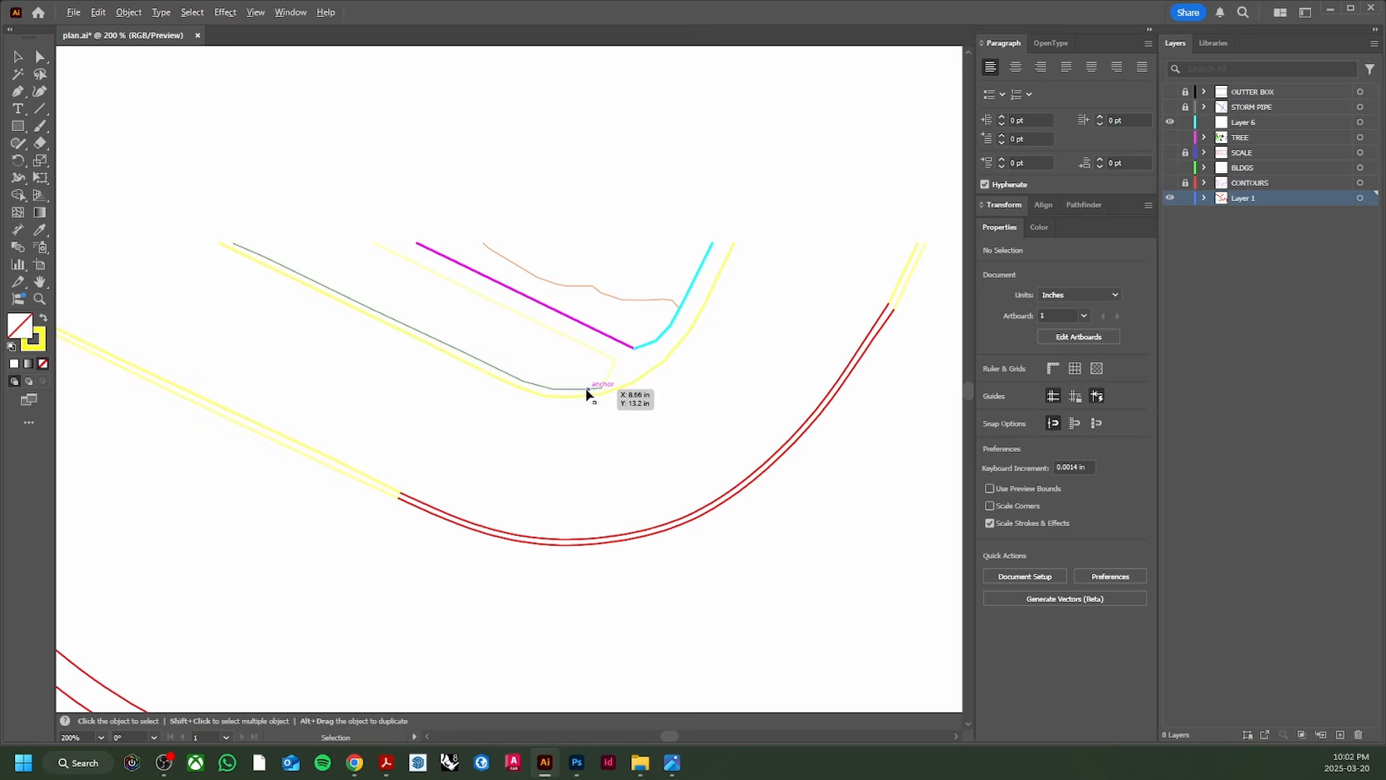
{"action": "left_click", "coordinate": [616, 306]}
{"action": "scroll", "coordinate": [639, 313], "scroll_direction": "up", "scroll_amount": 2}
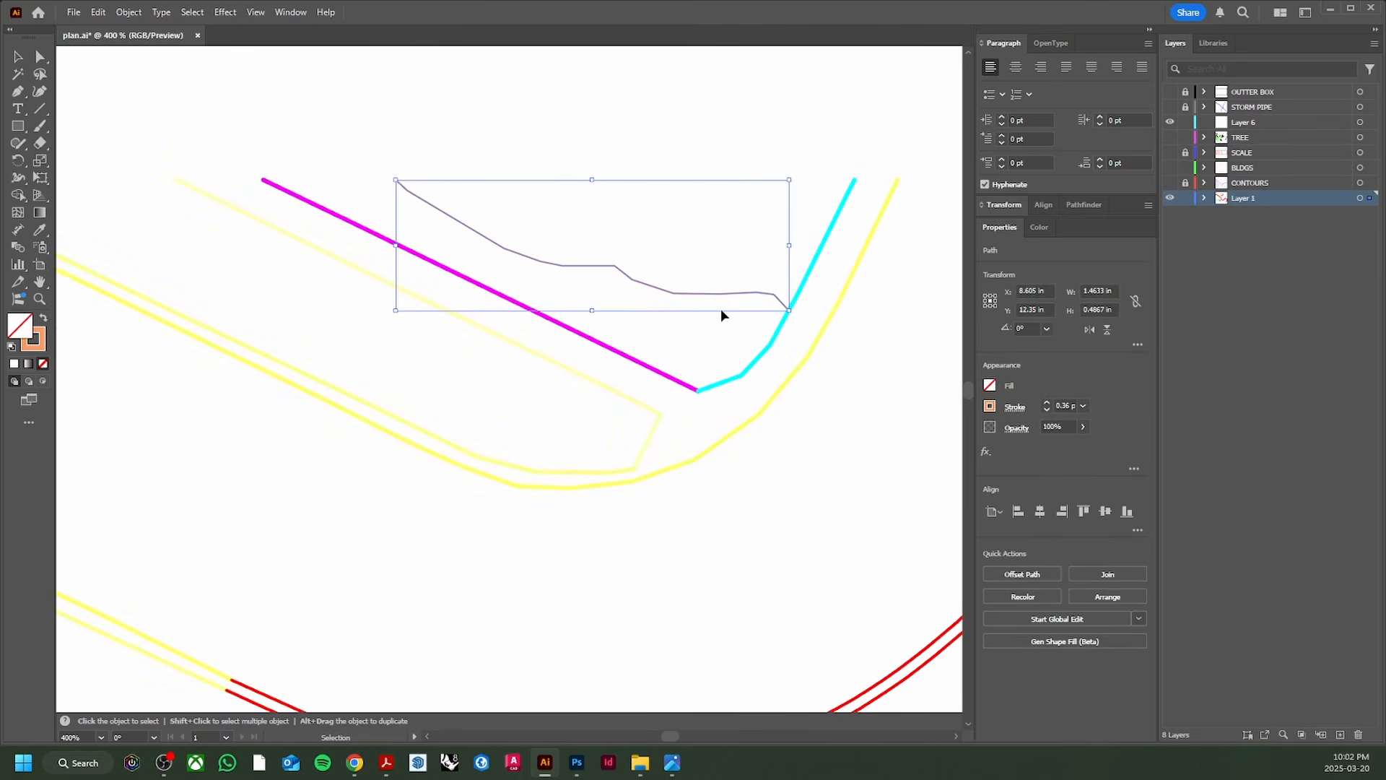
{"action": "key", "text": "Delete"}
Step: Select the small rectangle crossing the curved creek lines
{"action": "scroll", "coordinate": [708, 306], "scroll_direction": "down", "scroll_amount": 3}
{"action": "scroll", "coordinate": [722, 332], "scroll_direction": "down", "scroll_amount": 2}
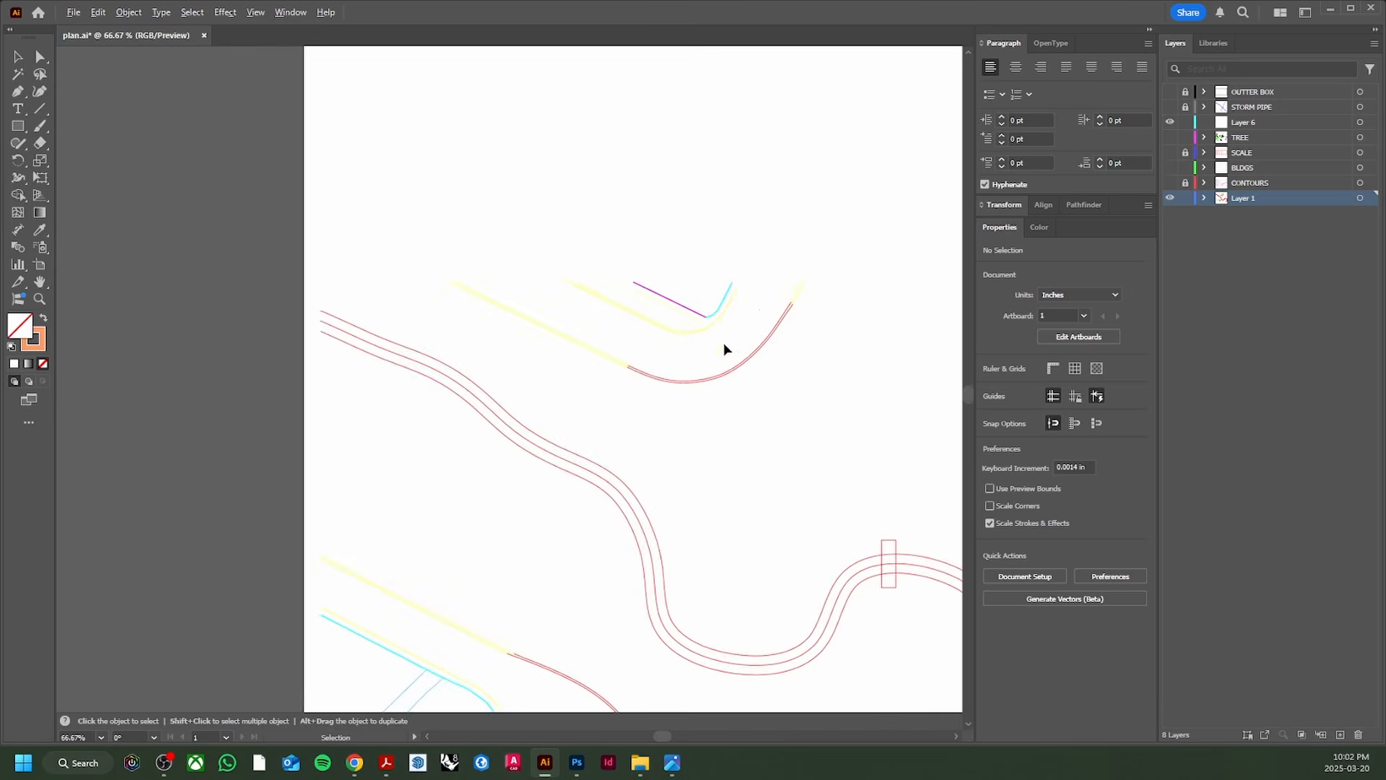
{"action": "scroll", "coordinate": [724, 349], "scroll_direction": "down", "scroll_amount": 1}
{"action": "scroll", "coordinate": [653, 284], "scroll_direction": "up", "scroll_amount": 2}
{"action": "scroll", "coordinate": [653, 284], "scroll_direction": "down", "scroll_amount": 2}
{"action": "left_click_drag", "start_coordinate": [647, 306], "coordinate": [572, 205]}
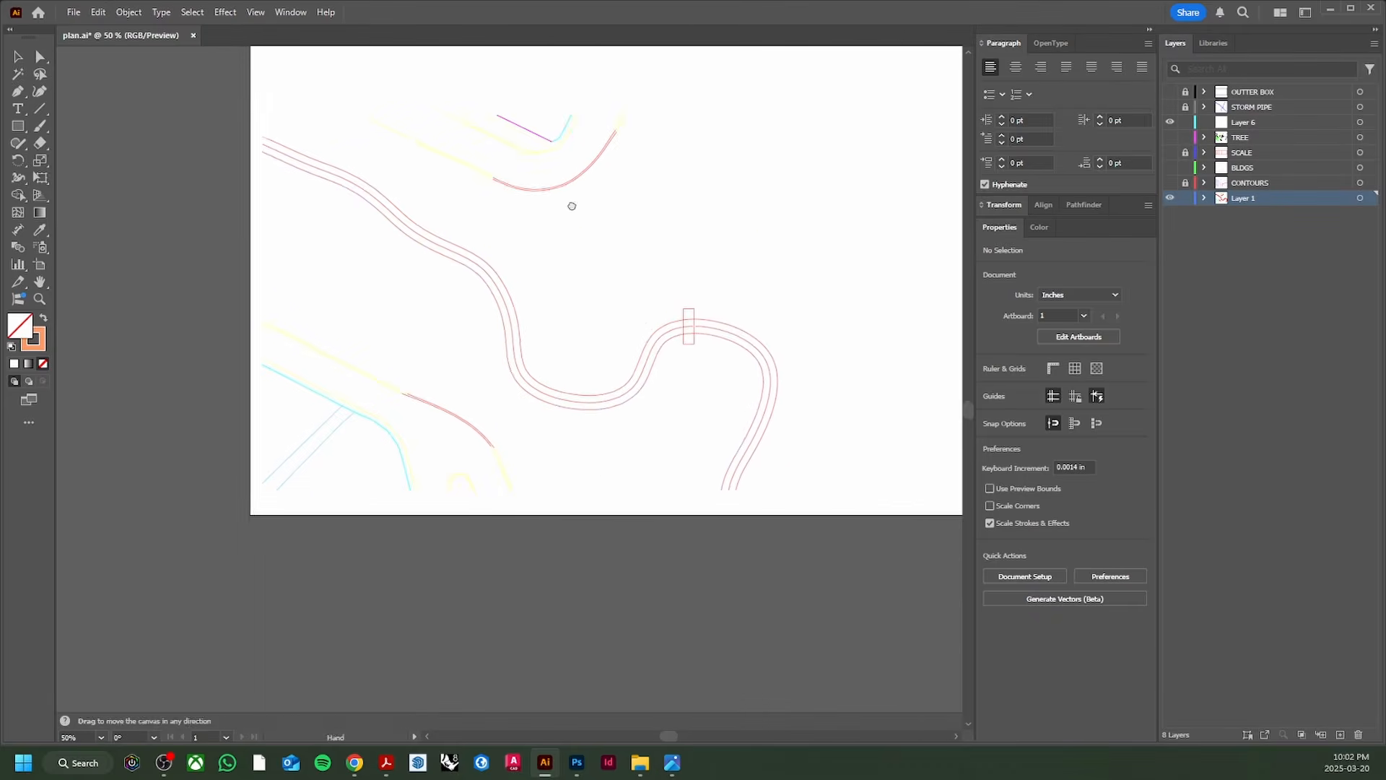
{"action": "scroll", "coordinate": [700, 354], "scroll_direction": "up", "scroll_amount": 2}
{"action": "left_click", "coordinate": [652, 312]}
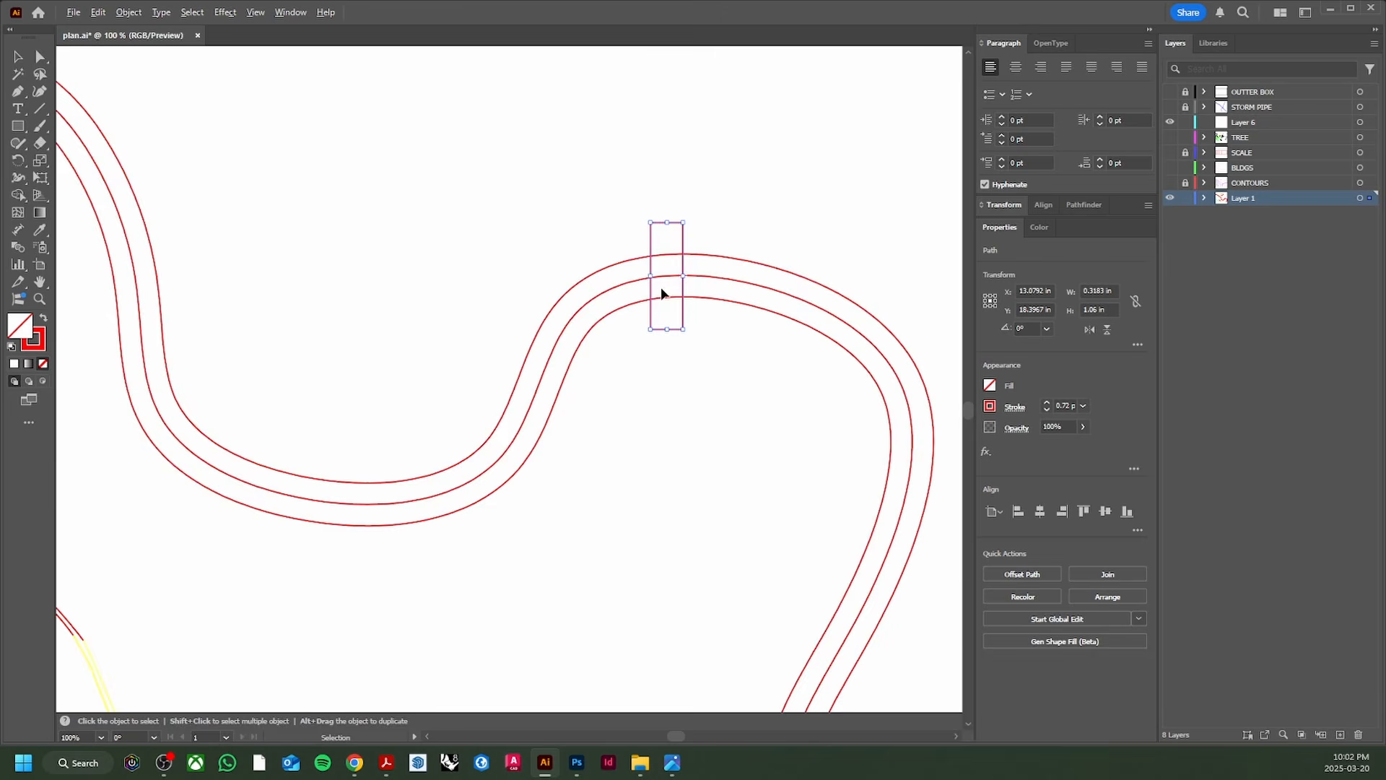
{"action": "scroll", "coordinate": [662, 287], "scroll_direction": "up", "scroll_amount": 2}
Step: Create a new layer named BRDWLK, move the rectangle onto it, then hide and lock it
{"action": "left_click", "coordinate": [1341, 734]}
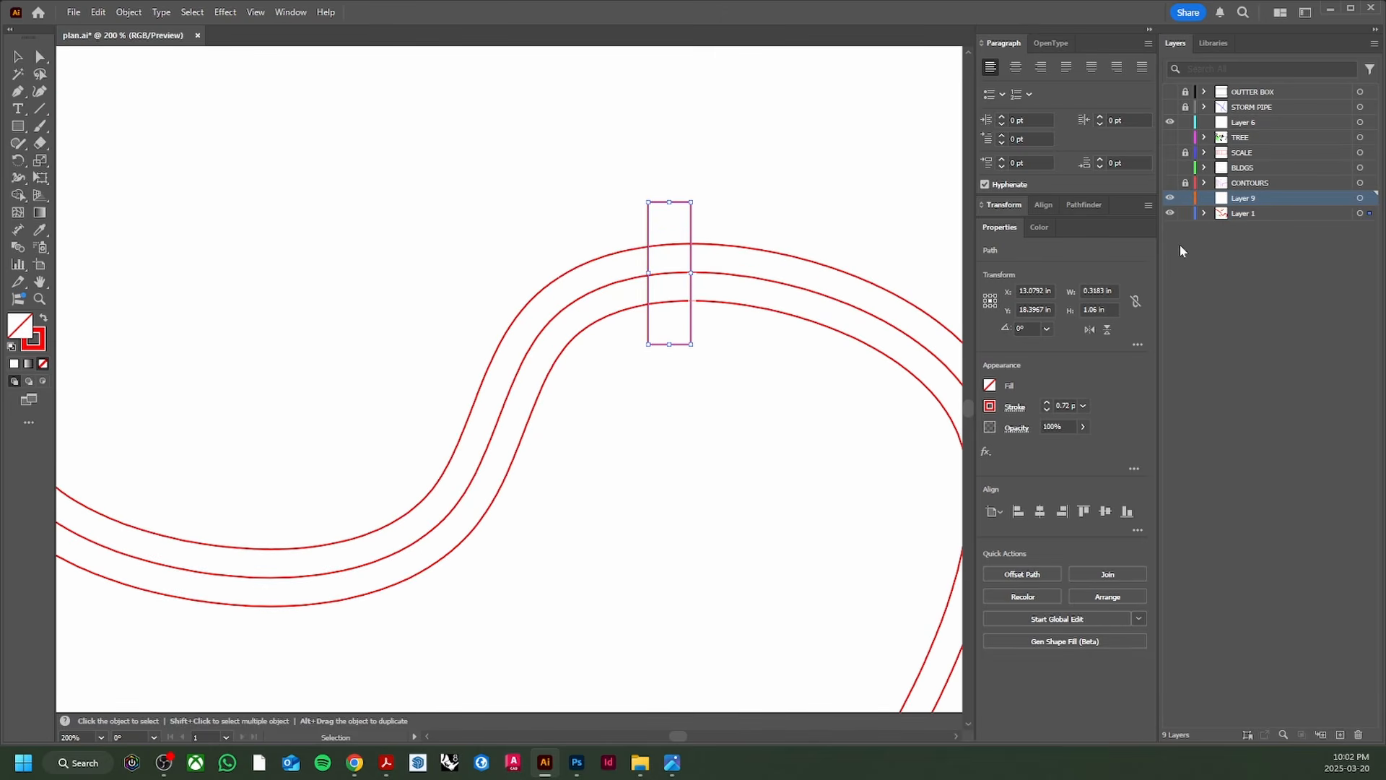
{"action": "double_click", "coordinate": [1248, 202]}
{"action": "type", "text": "BRD"}
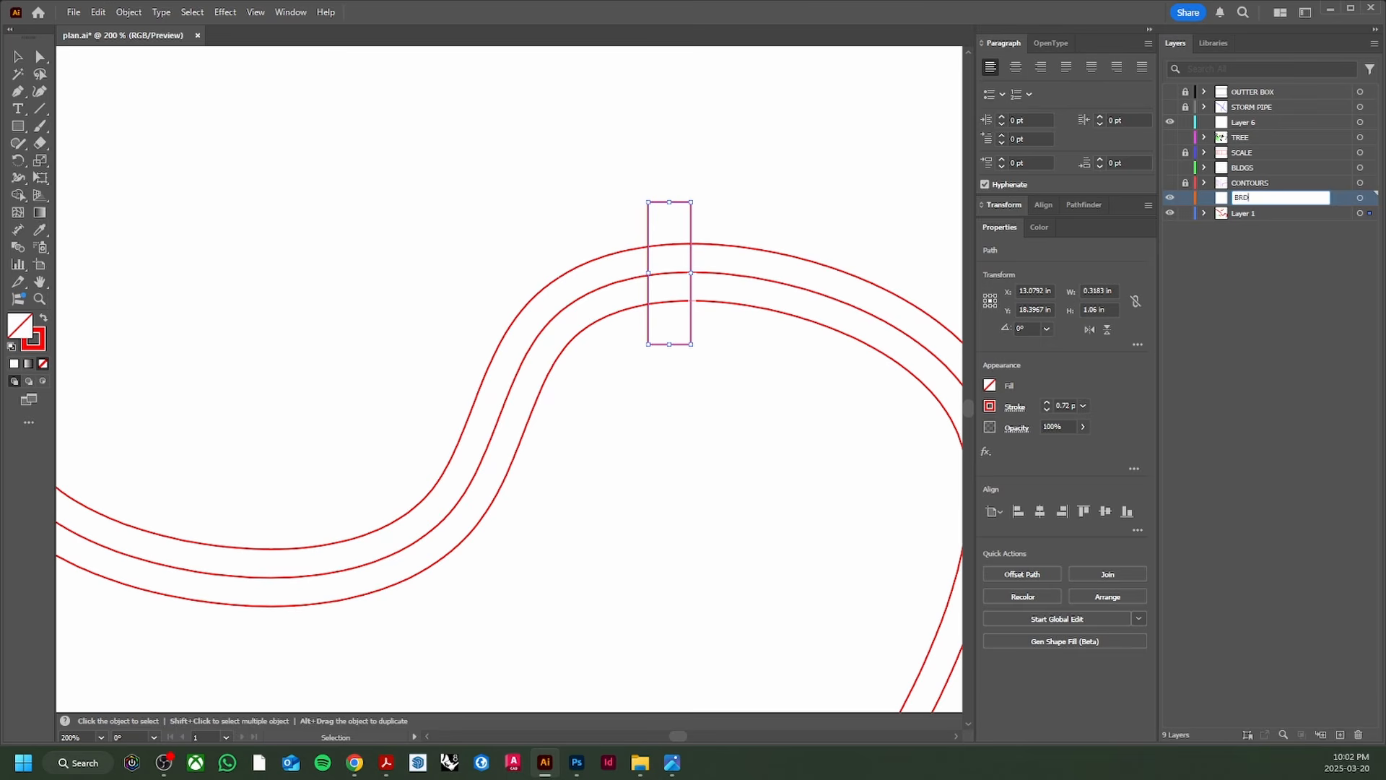
{"action": "type", "text": "WLK"}
{"action": "key", "text": "Return"}
{"action": "left_click_drag", "start_coordinate": [1372, 201], "coordinate": [1371, 200]}
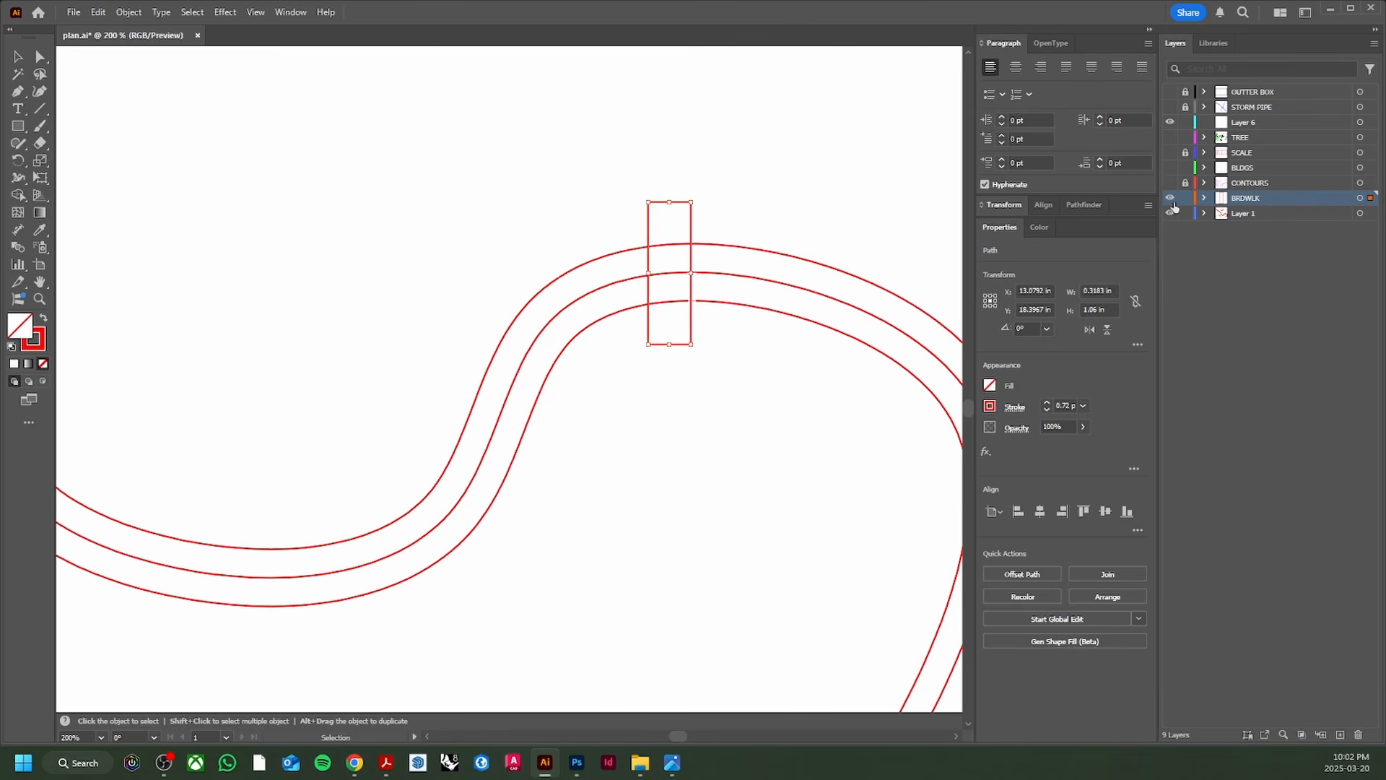
{"action": "left_click", "coordinate": [1170, 198]}
{"action": "left_click", "coordinate": [1185, 199]}
{"action": "scroll", "coordinate": [731, 368], "scroll_direction": "down", "scroll_amount": 2}
{"action": "left_click_drag", "start_coordinate": [714, 364], "coordinate": [715, 351]}
Step: Select the triple creek lines and create a new layer named CREEK
{"action": "scroll", "coordinate": [717, 336], "scroll_direction": "up", "scroll_amount": 2}
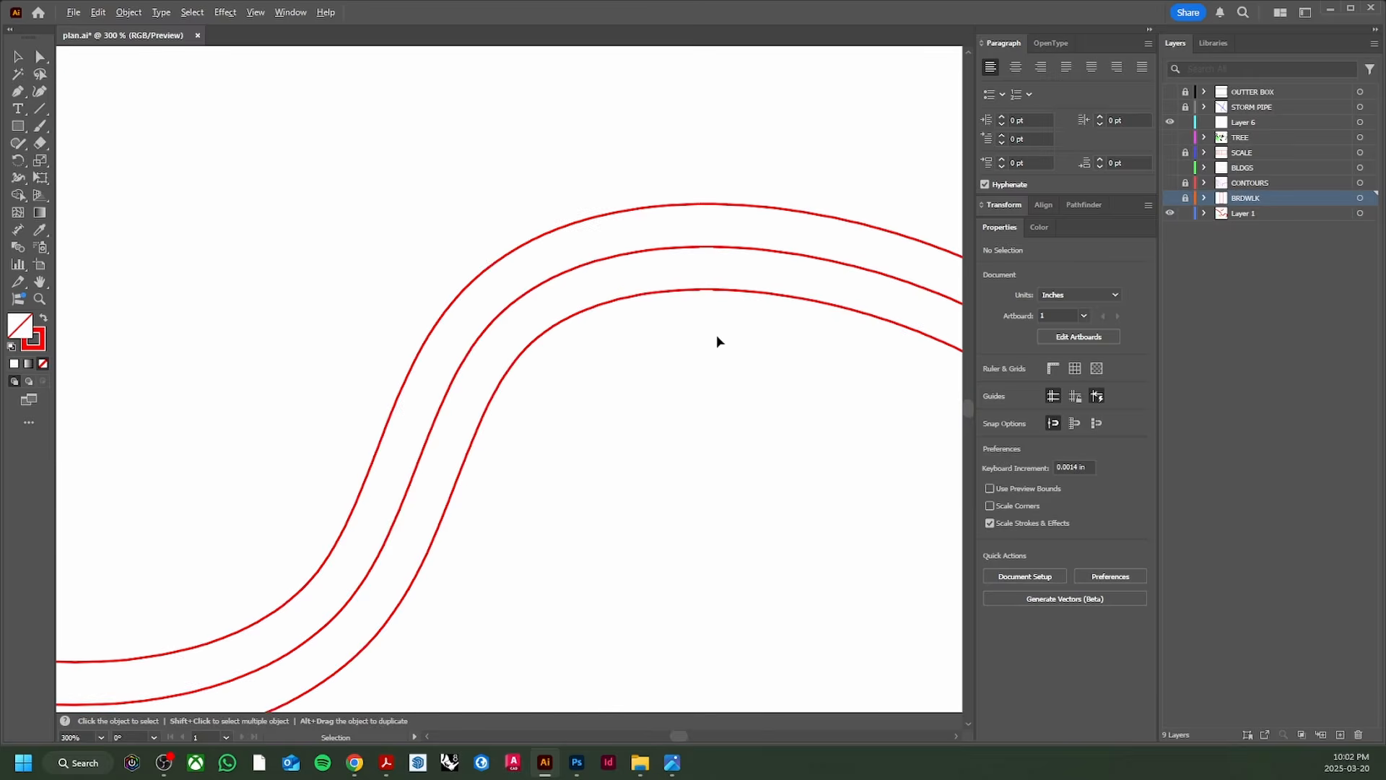
{"action": "scroll", "coordinate": [709, 316], "scroll_direction": "down", "scroll_amount": 3}
{"action": "left_click", "coordinate": [483, 296]}
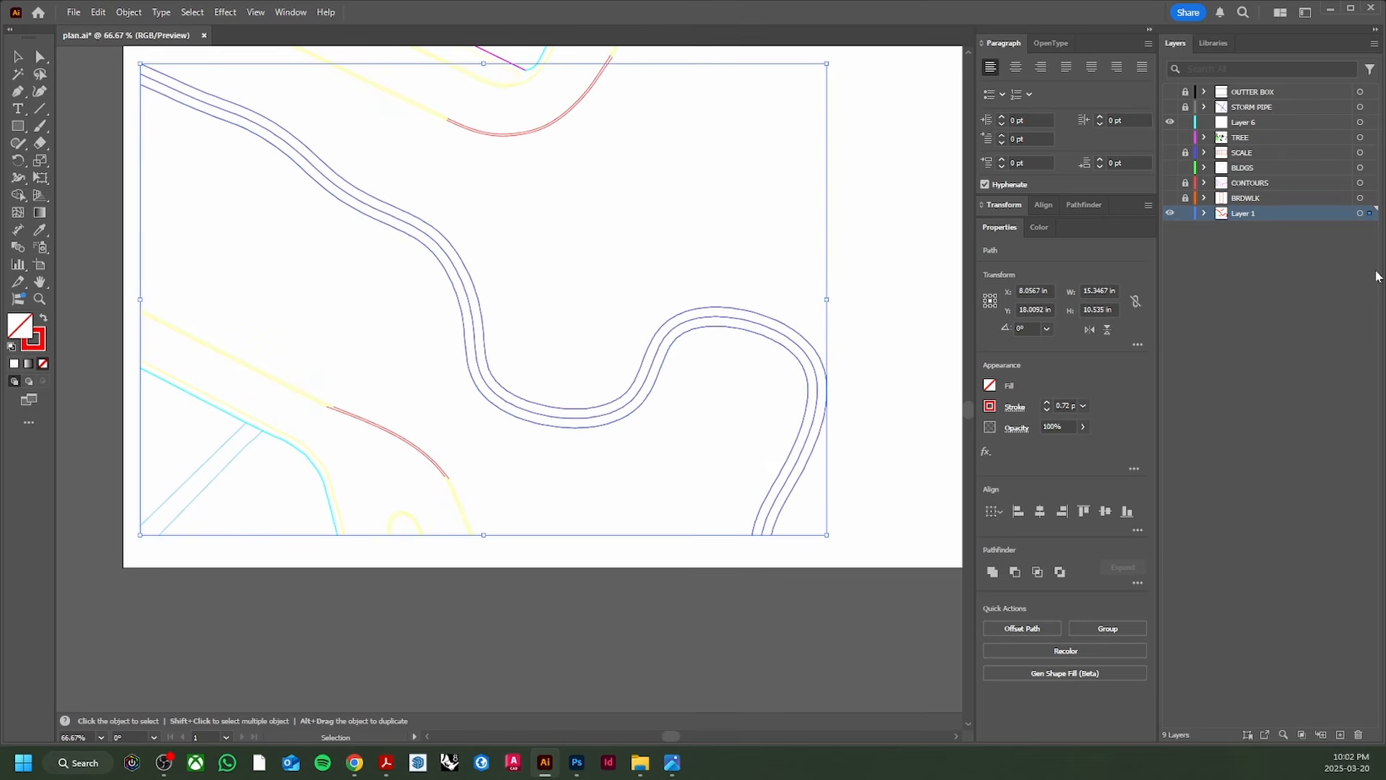
{"action": "left_click", "coordinate": [1340, 735]}
{"action": "scroll", "coordinate": [633, 406], "scroll_direction": "up", "scroll_amount": 2}
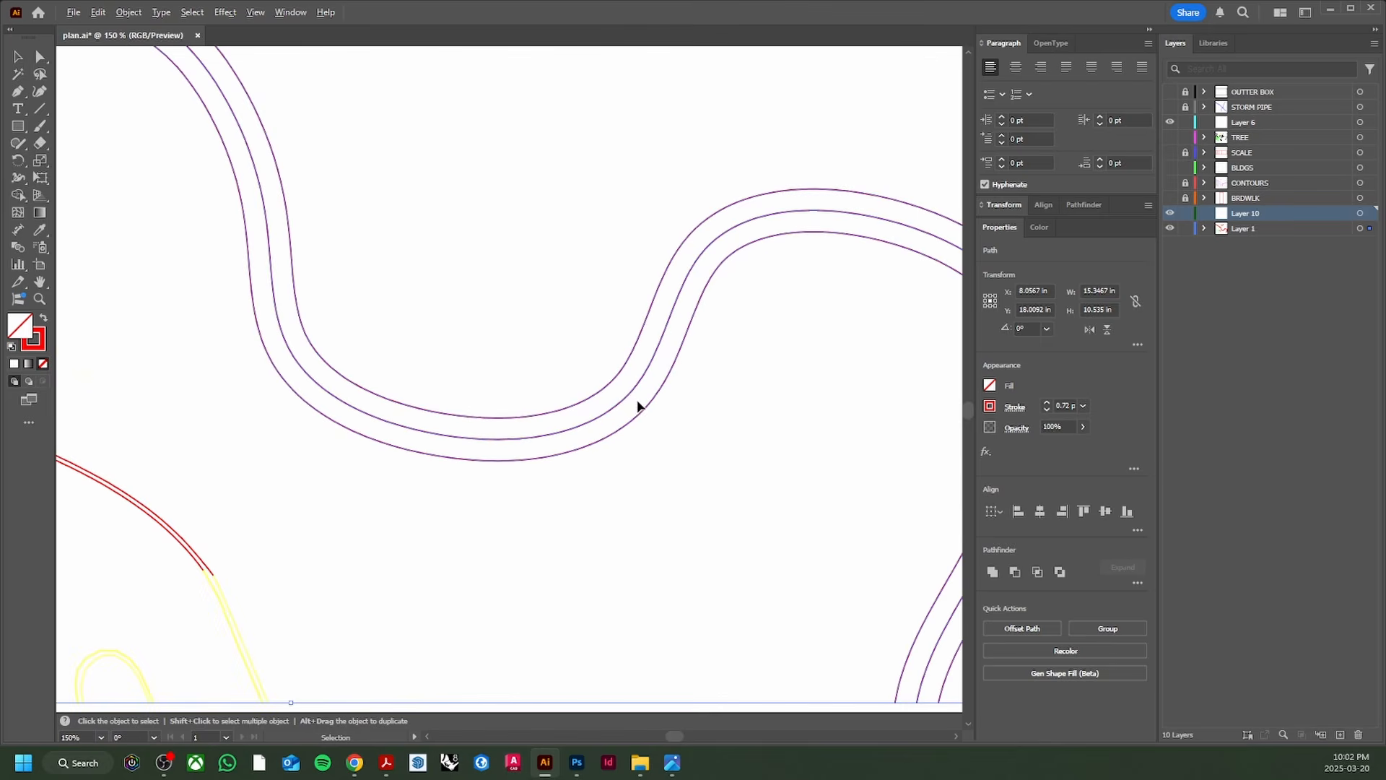
{"action": "scroll", "coordinate": [581, 388], "scroll_direction": "down", "scroll_amount": 3}
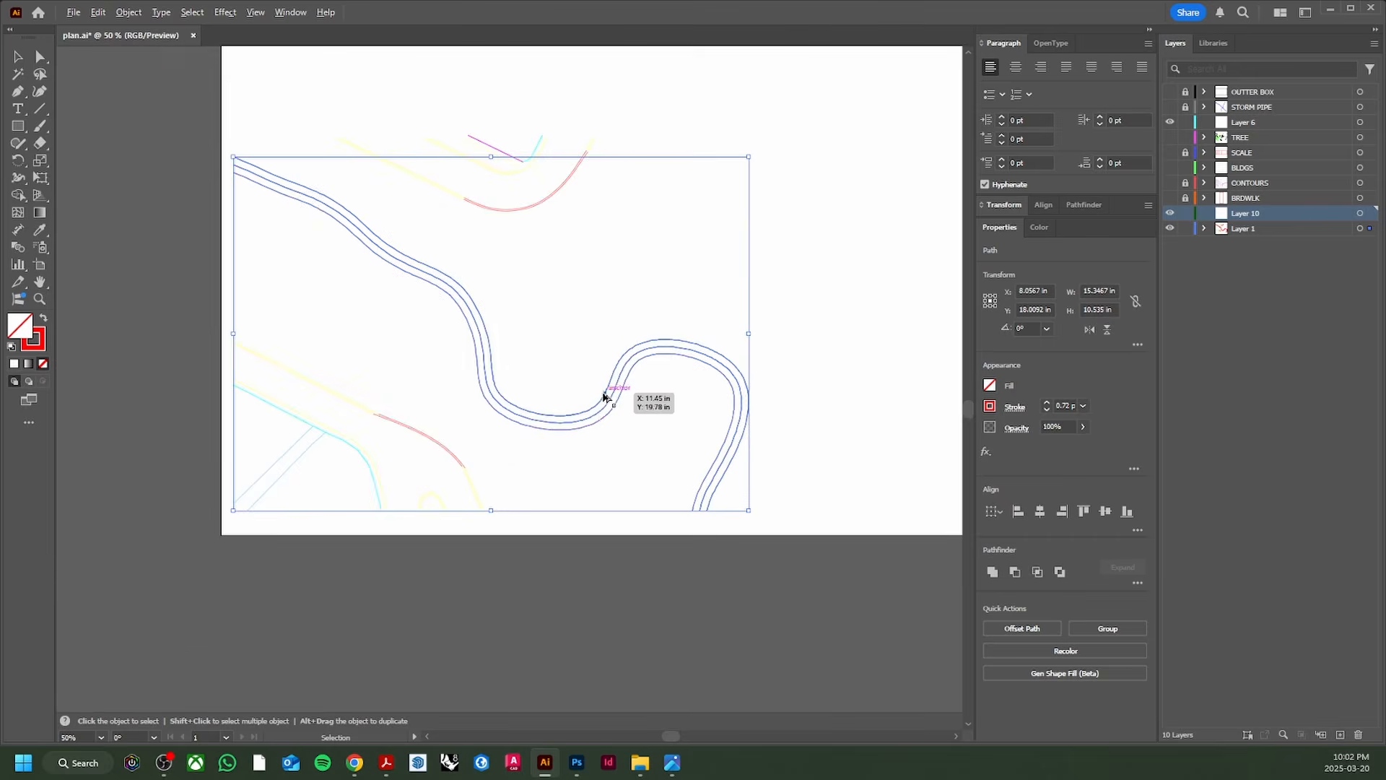
{"action": "double_click", "coordinate": [1244, 214]}
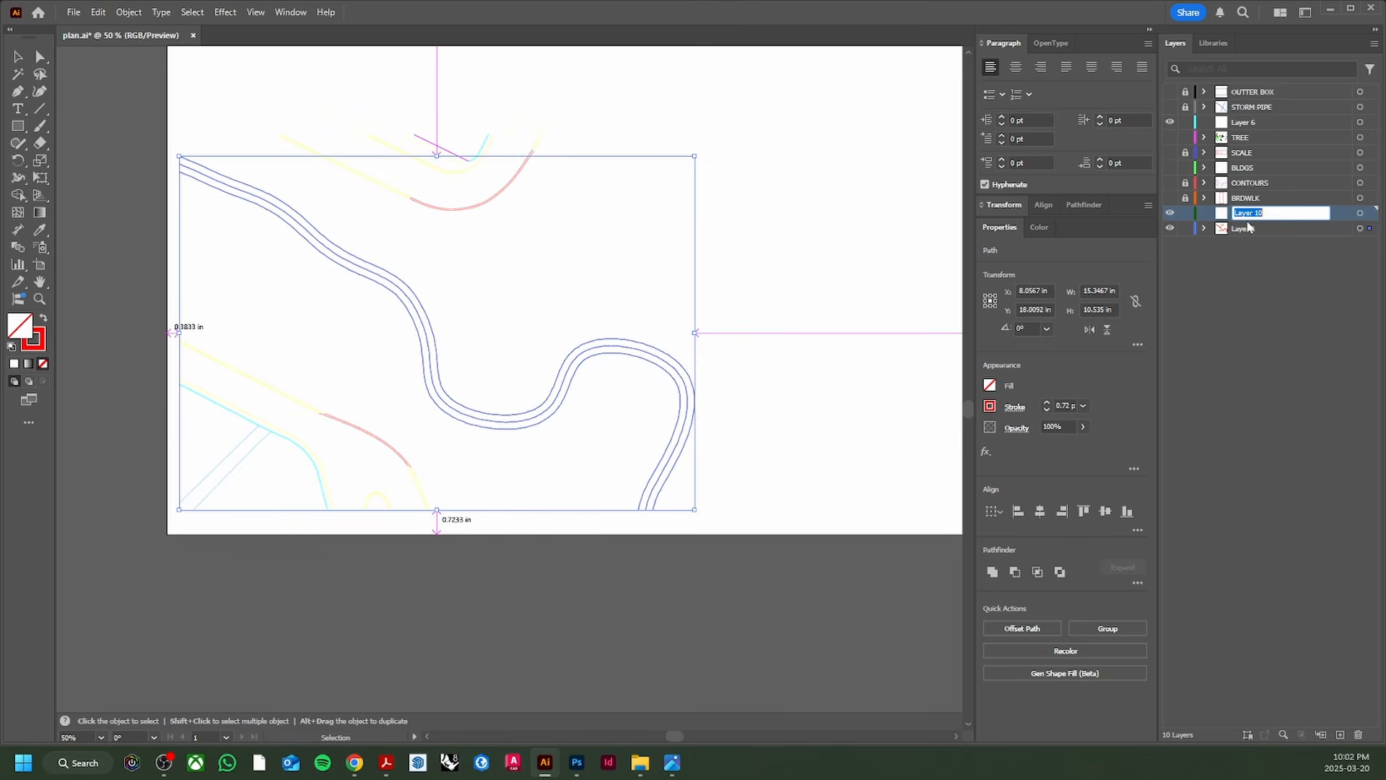
{"action": "type", "text": "CREEK"}
{"action": "key", "text": "Return"}
Step: Move the creek lines onto the CREEK layer, then hide and lock that layer
{"action": "left_click_drag", "start_coordinate": [1371, 229], "coordinate": [1370, 214]}
{"action": "left_click", "coordinate": [1170, 213]}
{"action": "left_click", "coordinate": [1185, 214]}
{"action": "scroll", "coordinate": [383, 433], "scroll_direction": "down", "scroll_amount": 1}
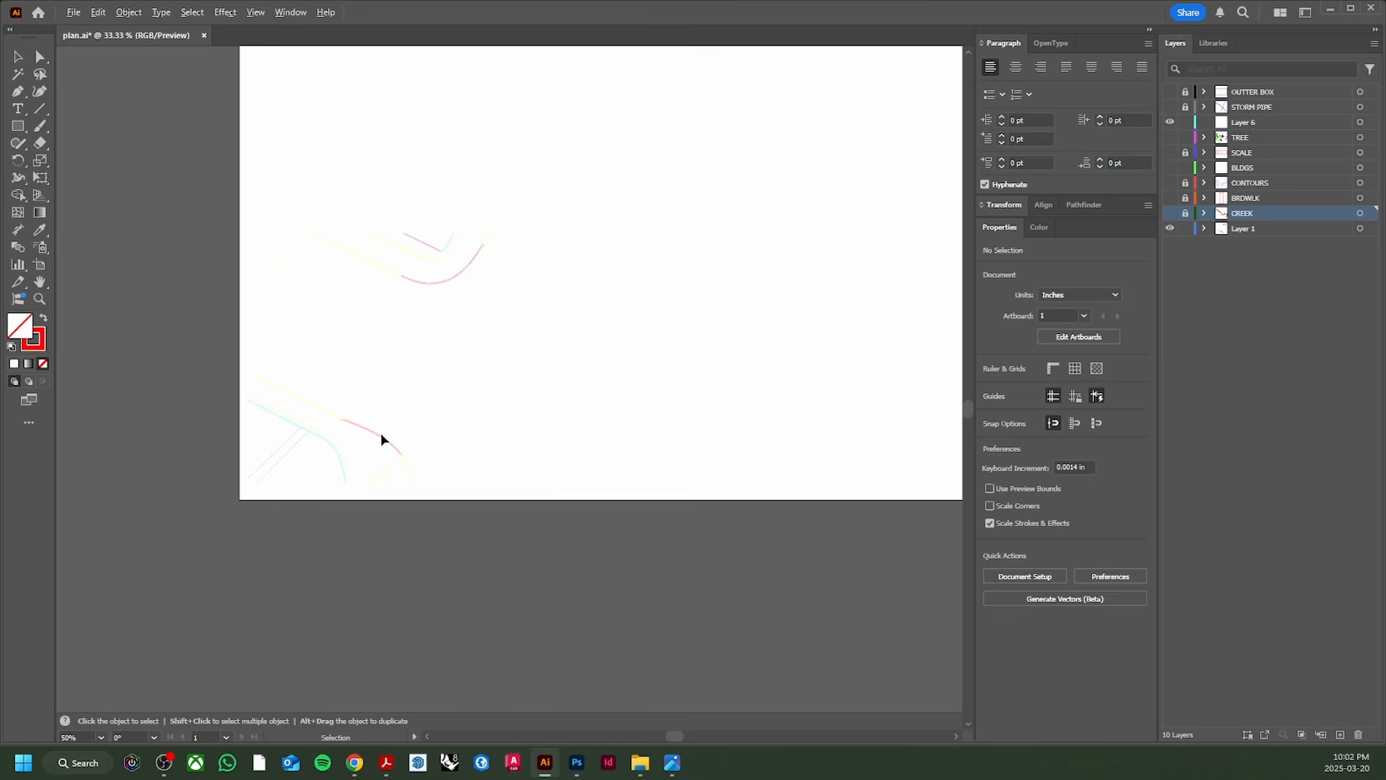
{"action": "scroll", "coordinate": [360, 441], "scroll_direction": "up", "scroll_amount": 3}
{"action": "left_click_drag", "start_coordinate": [486, 418], "coordinate": [129, 392]}
{"action": "scroll", "coordinate": [371, 377], "scroll_direction": "down", "scroll_amount": 3}
{"action": "left_click_drag", "start_coordinate": [397, 352], "coordinate": [507, 506]}
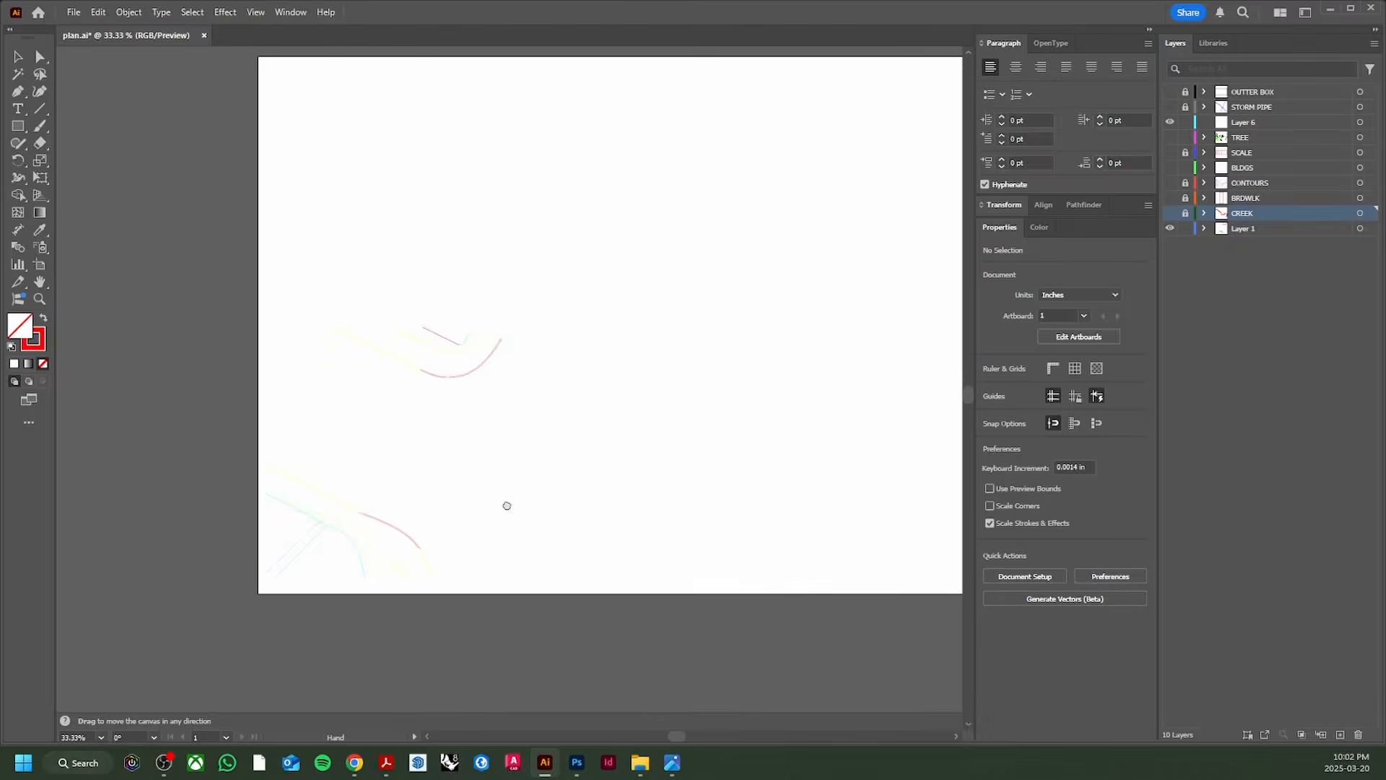
{"action": "scroll", "coordinate": [433, 340], "scroll_direction": "up", "scroll_amount": 4}
{"action": "scroll", "coordinate": [555, 466], "scroll_direction": "down", "scroll_amount": 3}
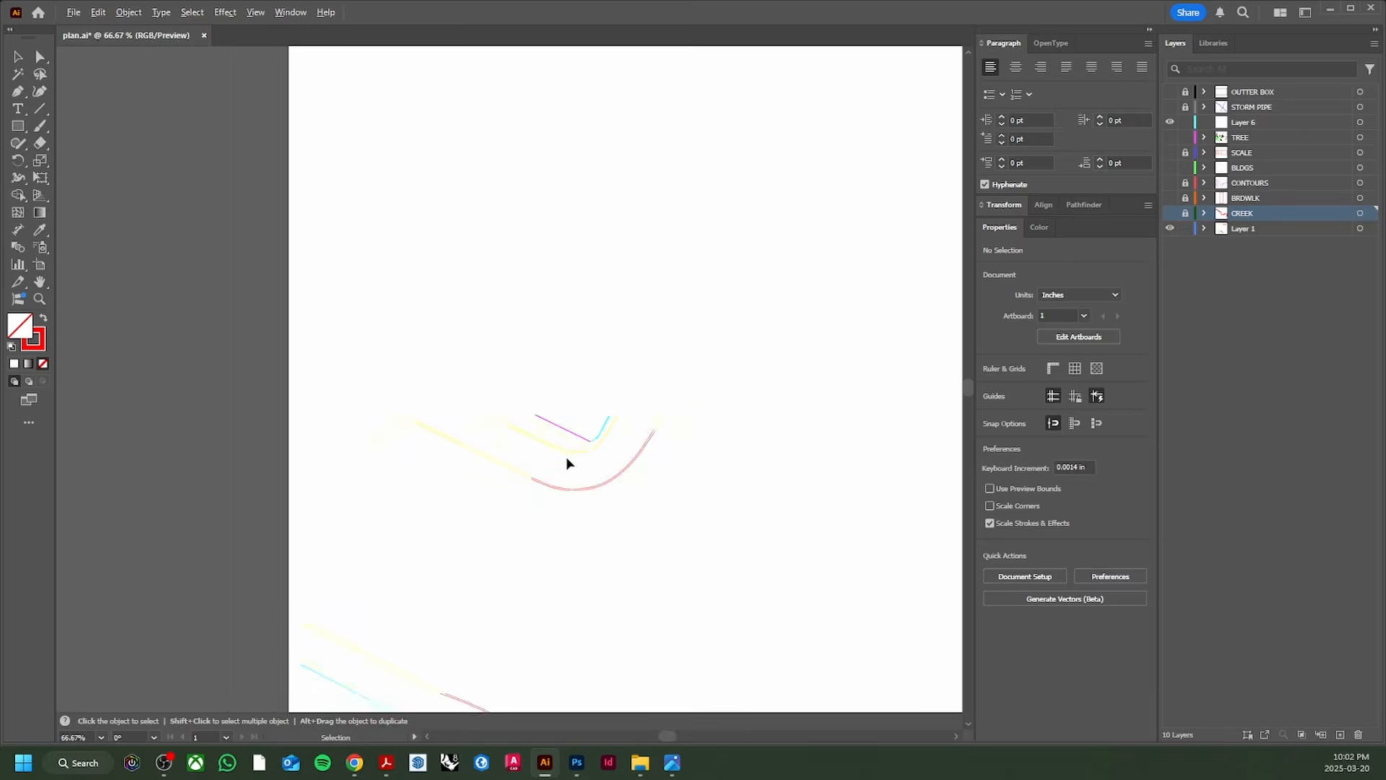
{"action": "scroll", "coordinate": [567, 462], "scroll_direction": "down", "scroll_amount": 1}
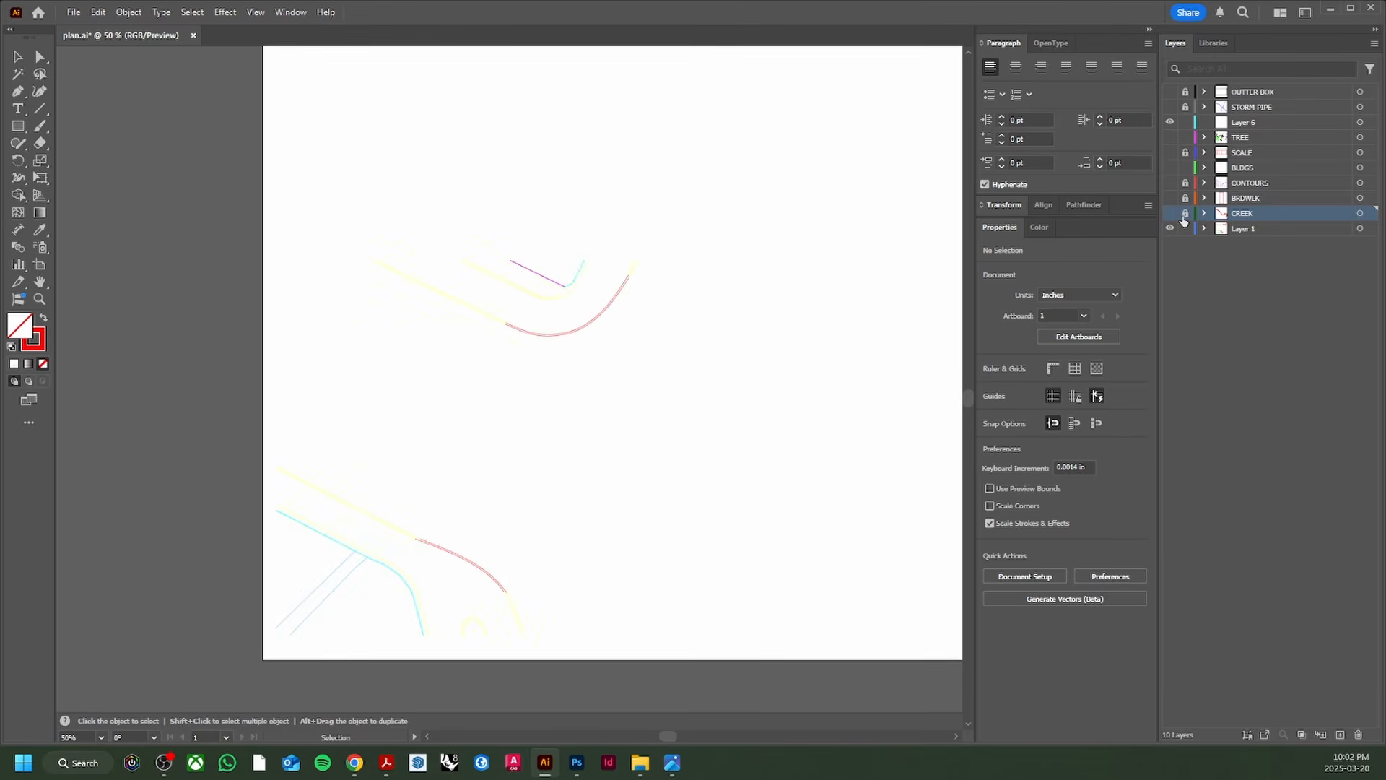
{"action": "scroll", "coordinate": [494, 449], "scroll_direction": "down", "scroll_amount": 1}
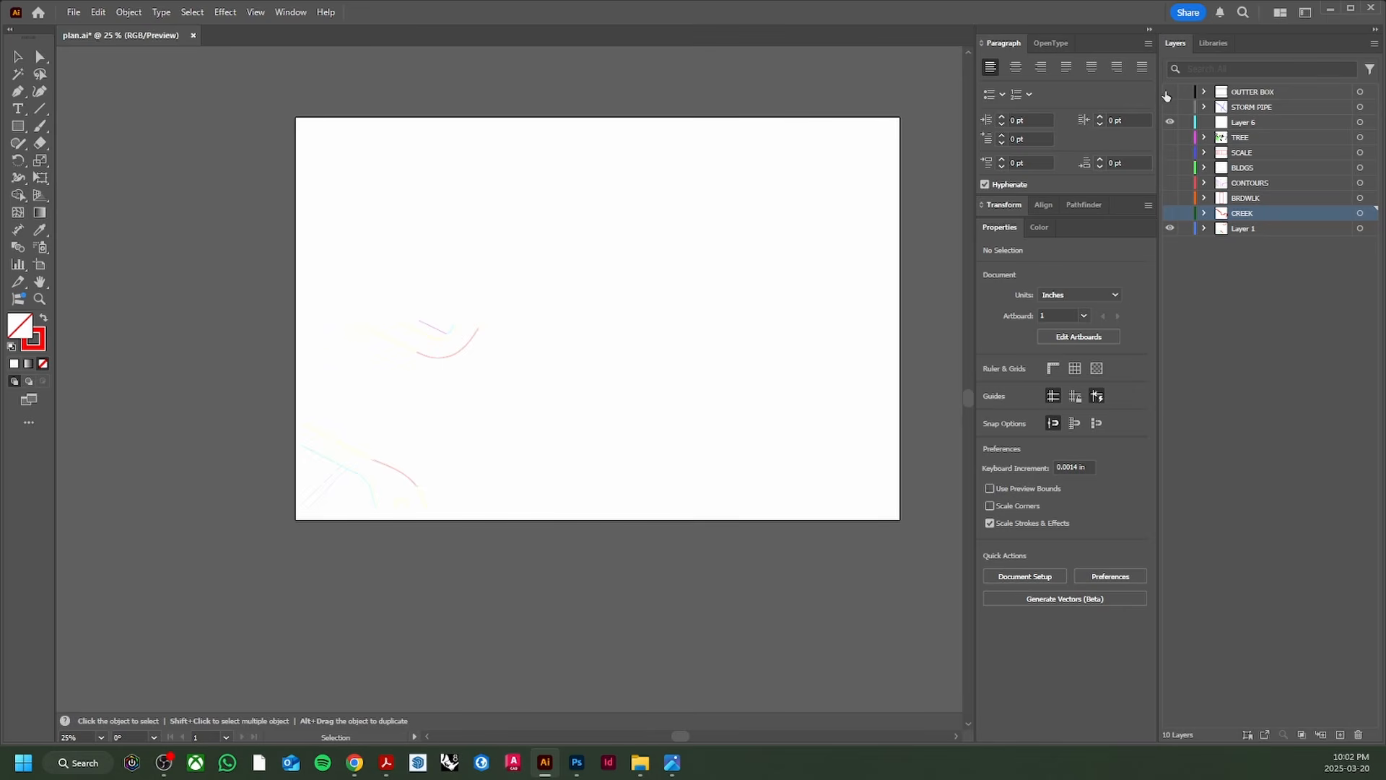
Step: Turn all hidden layers back on and bring the whole plan into view
{"action": "left_click_drag", "start_coordinate": [1171, 108], "coordinate": [1172, 228]}
{"action": "scroll", "coordinate": [495, 420], "scroll_direction": "up", "scroll_amount": 3}
{"action": "scroll", "coordinate": [496, 415], "scroll_direction": "down", "scroll_amount": 2}
{"action": "left_click_drag", "start_coordinate": [516, 396], "coordinate": [565, 347]}
Step: Unlock OUTTER BOX and give its border a 4 pt stroke, then deselect
{"action": "left_click", "coordinate": [1185, 92]}
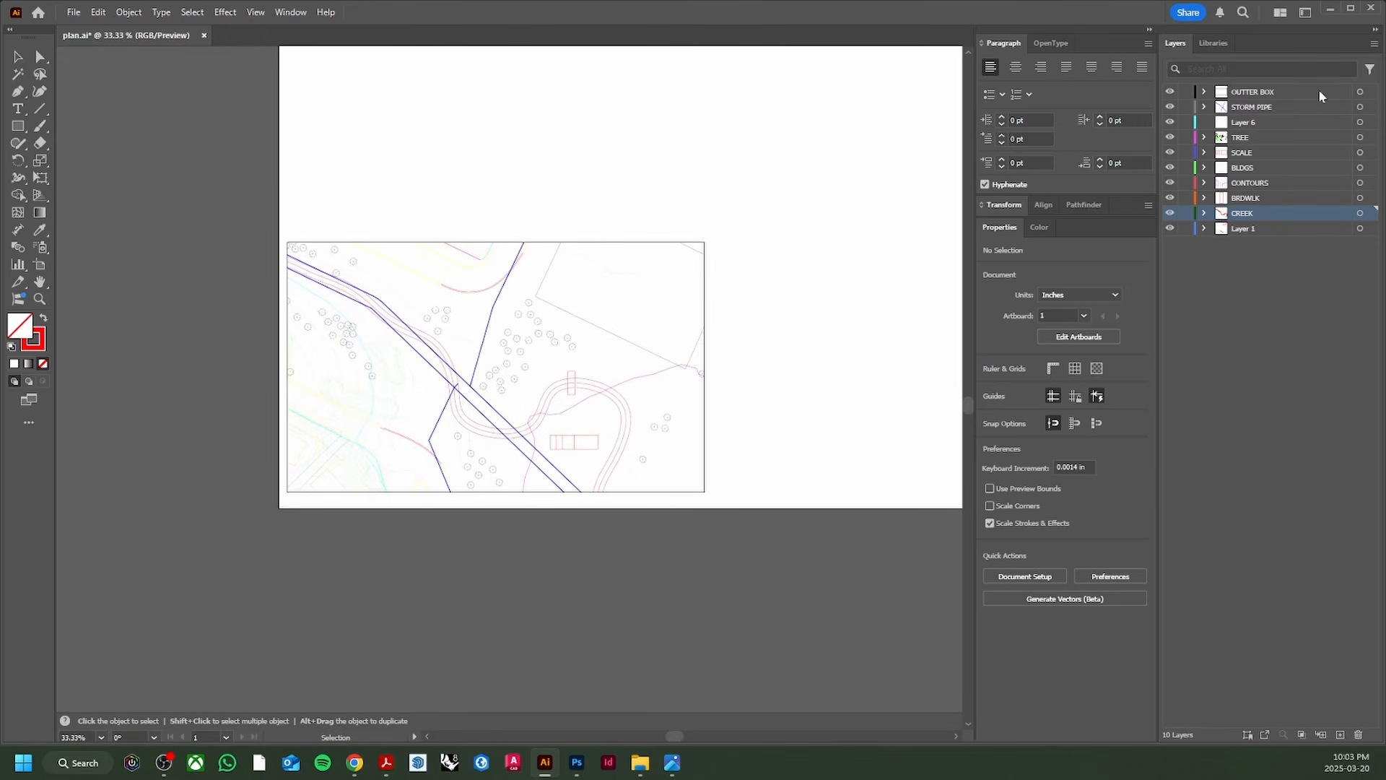
{"action": "left_click", "coordinate": [1359, 92]}
{"action": "left_click", "coordinate": [1084, 407]}
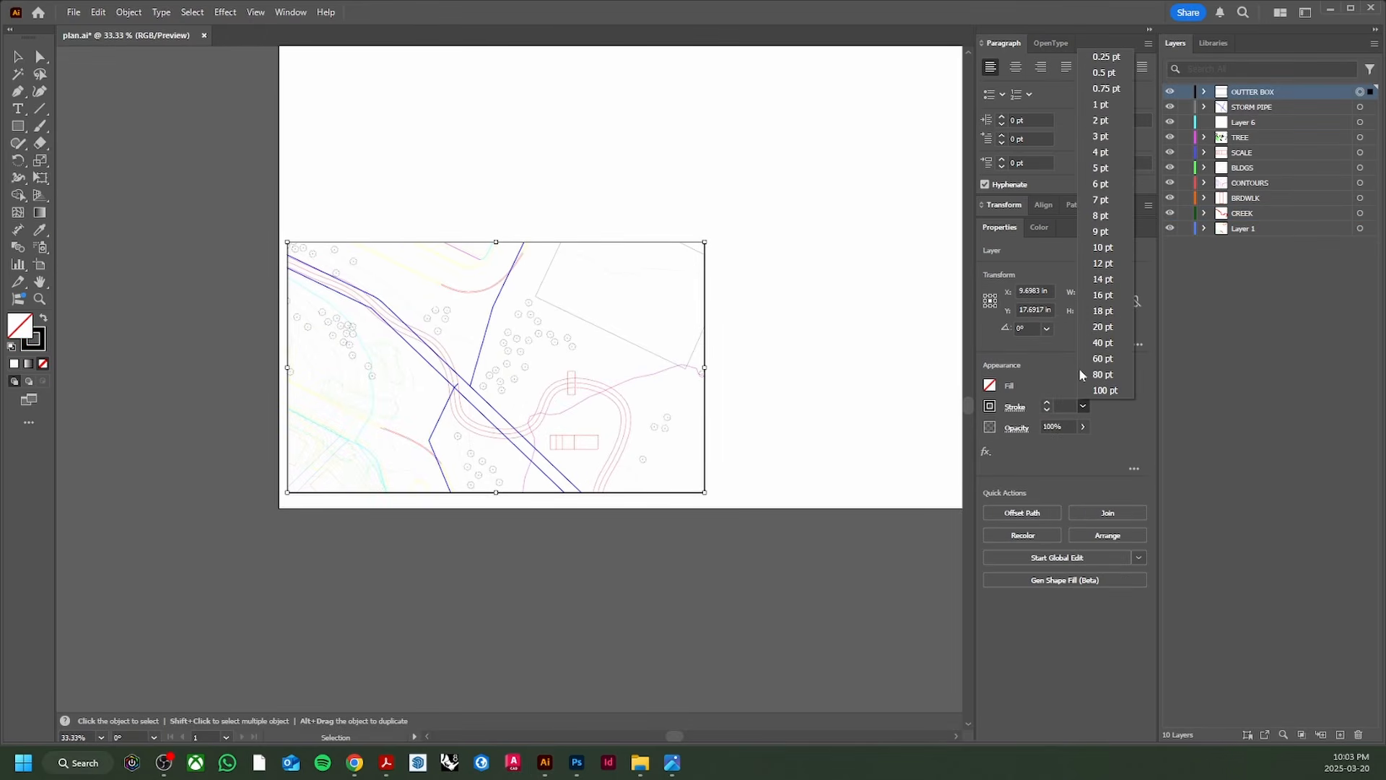
{"action": "left_click", "coordinate": [1104, 149]}
{"action": "left_click", "coordinate": [800, 291]}
{"action": "scroll", "coordinate": [614, 315], "scroll_direction": "up", "scroll_amount": 1}
{"action": "scroll", "coordinate": [615, 320], "scroll_direction": "down", "scroll_amount": 1}
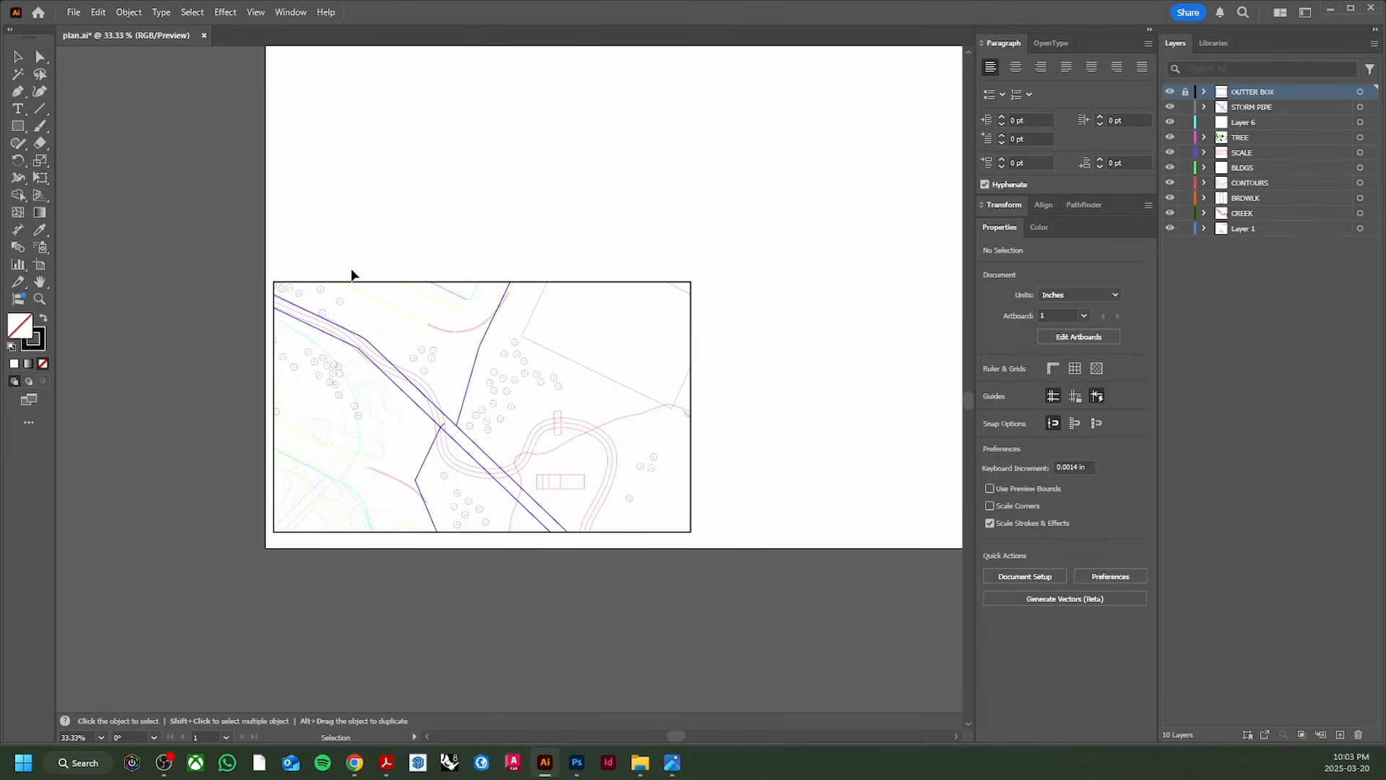
Step: Marquee-select the plan's linework and apply a thinner stroke weight, then deselect
{"action": "left_click_drag", "start_coordinate": [247, 257], "coordinate": [759, 612]}
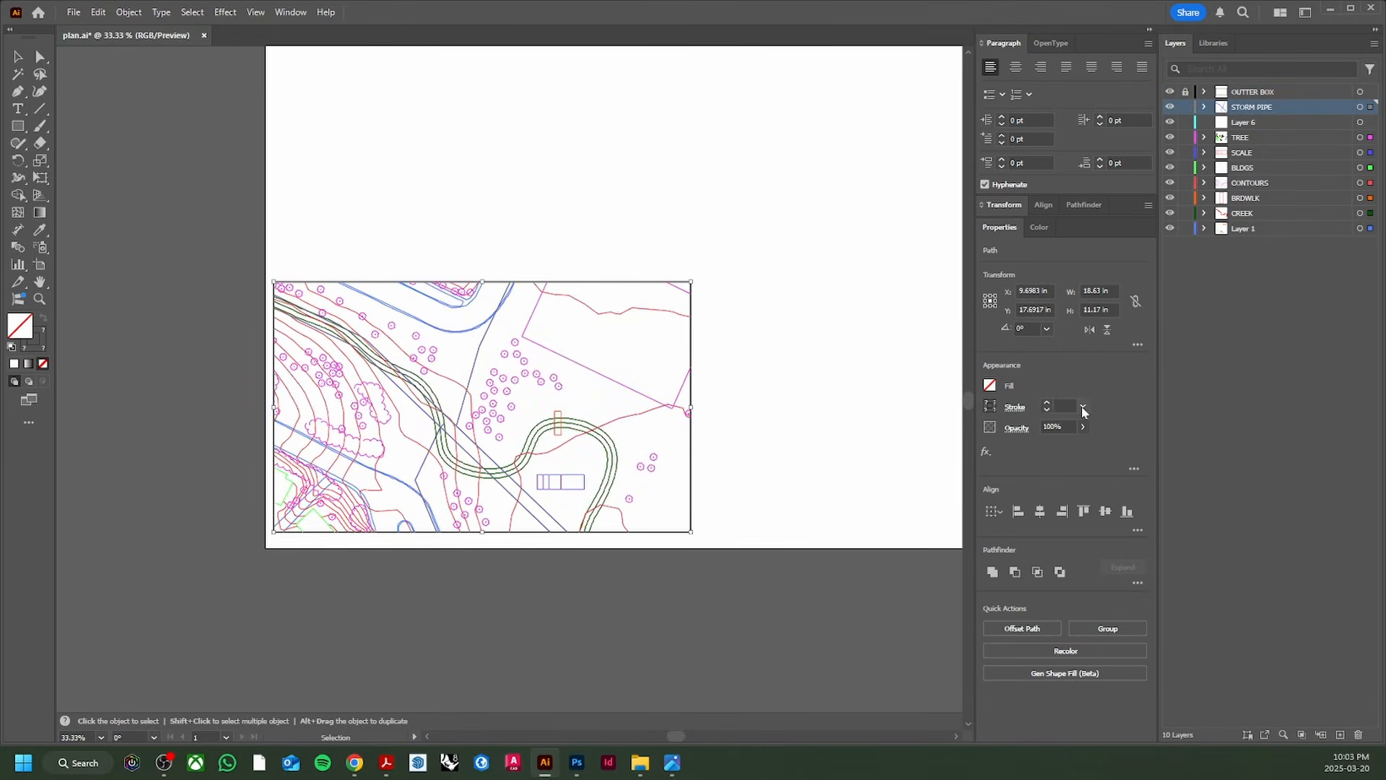
{"action": "left_click", "coordinate": [1084, 408]}
{"action": "left_click", "coordinate": [1089, 92]}
{"action": "left_click", "coordinate": [457, 426]}
{"action": "scroll", "coordinate": [473, 412], "scroll_direction": "up", "scroll_amount": 4}
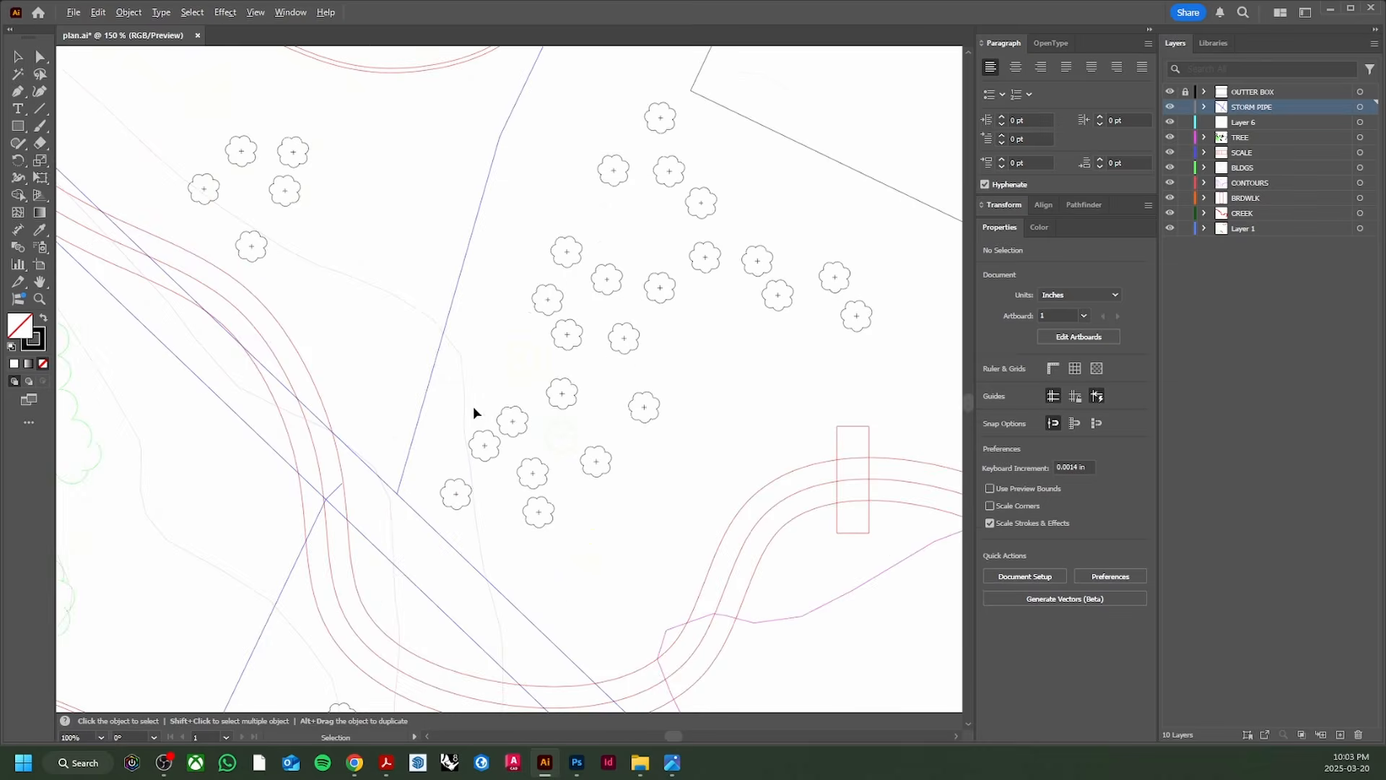
{"action": "scroll", "coordinate": [473, 413], "scroll_direction": "down", "scroll_amount": 3}
{"action": "scroll", "coordinate": [466, 435], "scroll_direction": "up", "scroll_amount": 1}
{"action": "scroll", "coordinate": [470, 433], "scroll_direction": "down", "scroll_amount": 1}
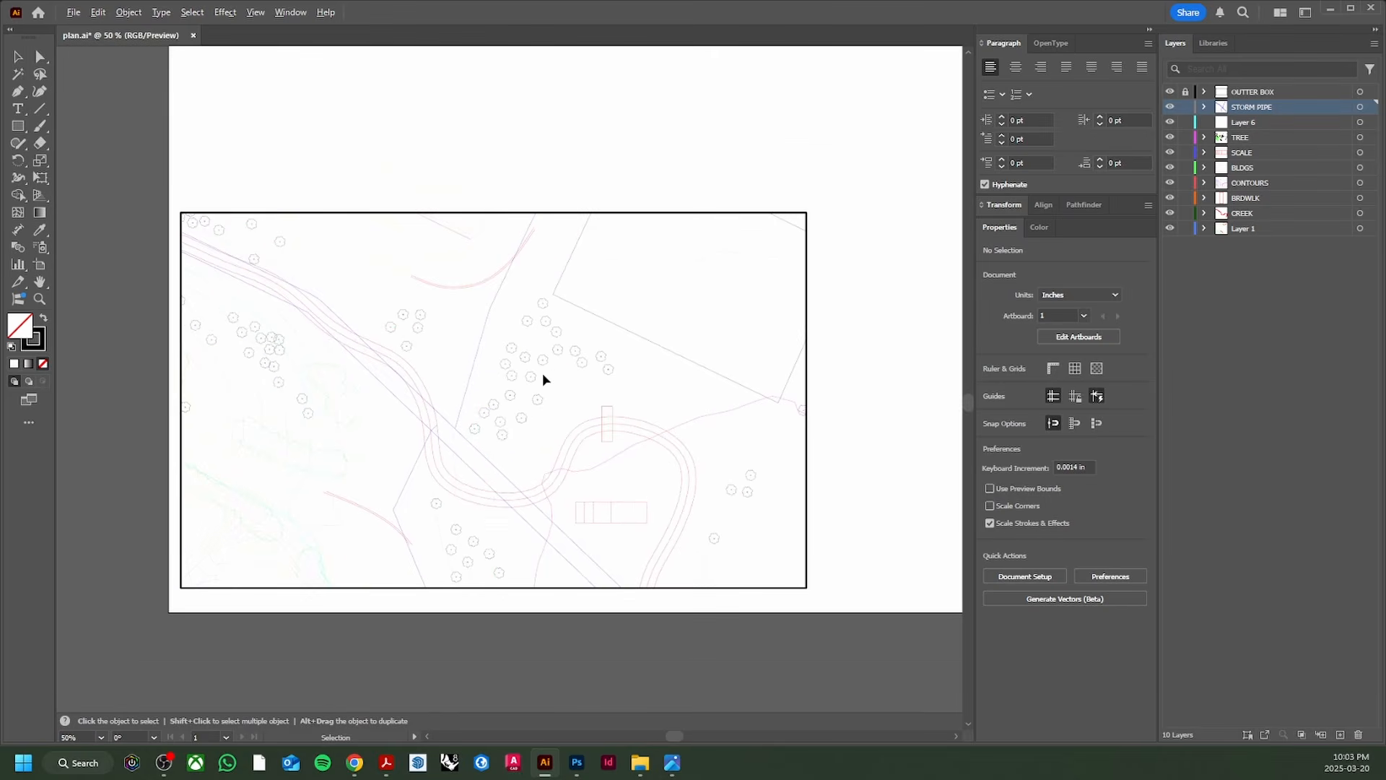
{"action": "left_click_drag", "start_coordinate": [543, 375], "coordinate": [539, 412]}
{"action": "left_click_drag", "start_coordinate": [749, 400], "coordinate": [723, 402]}
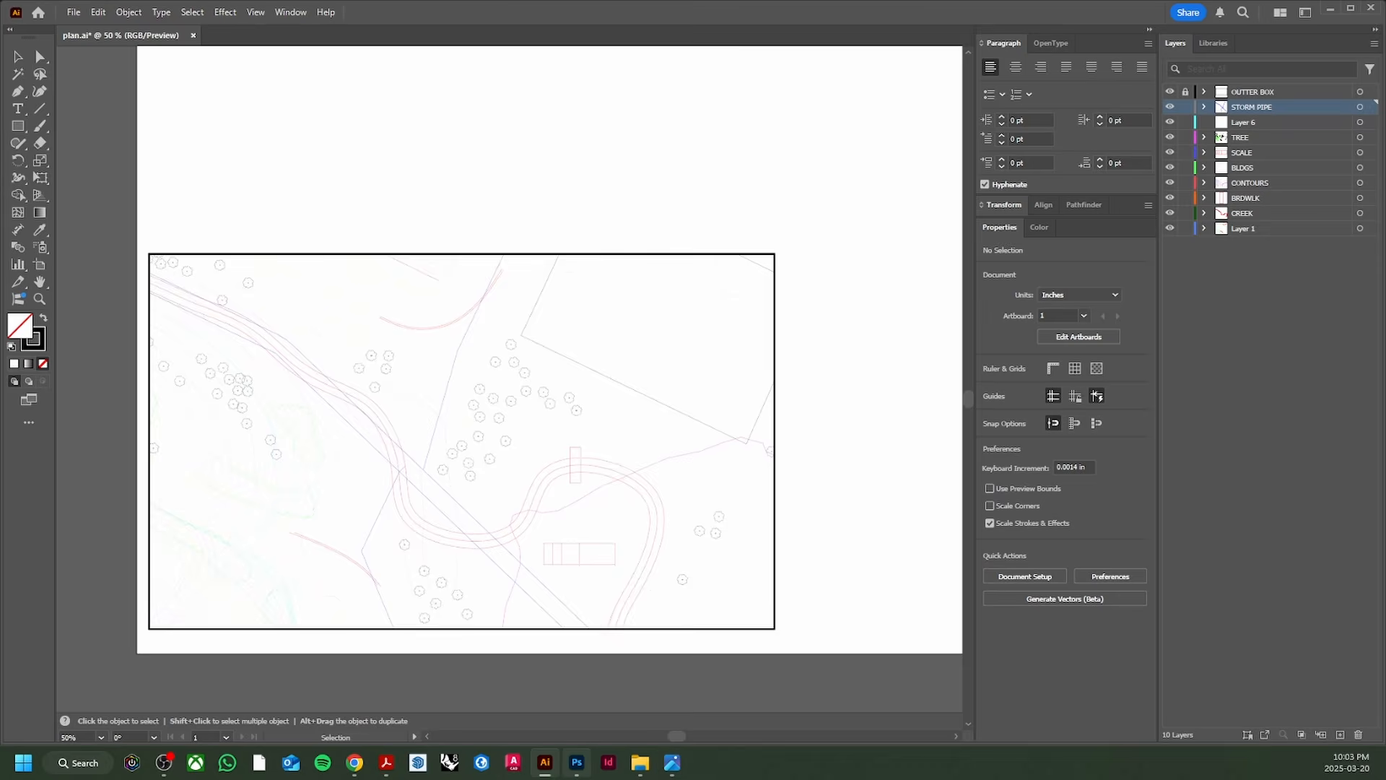
Step: Begin a new Photoshop document, then return to Illustrator with the full artboard in view
{"action": "left_click", "coordinate": [576, 763]}
{"action": "left_click", "coordinate": [60, 112]}
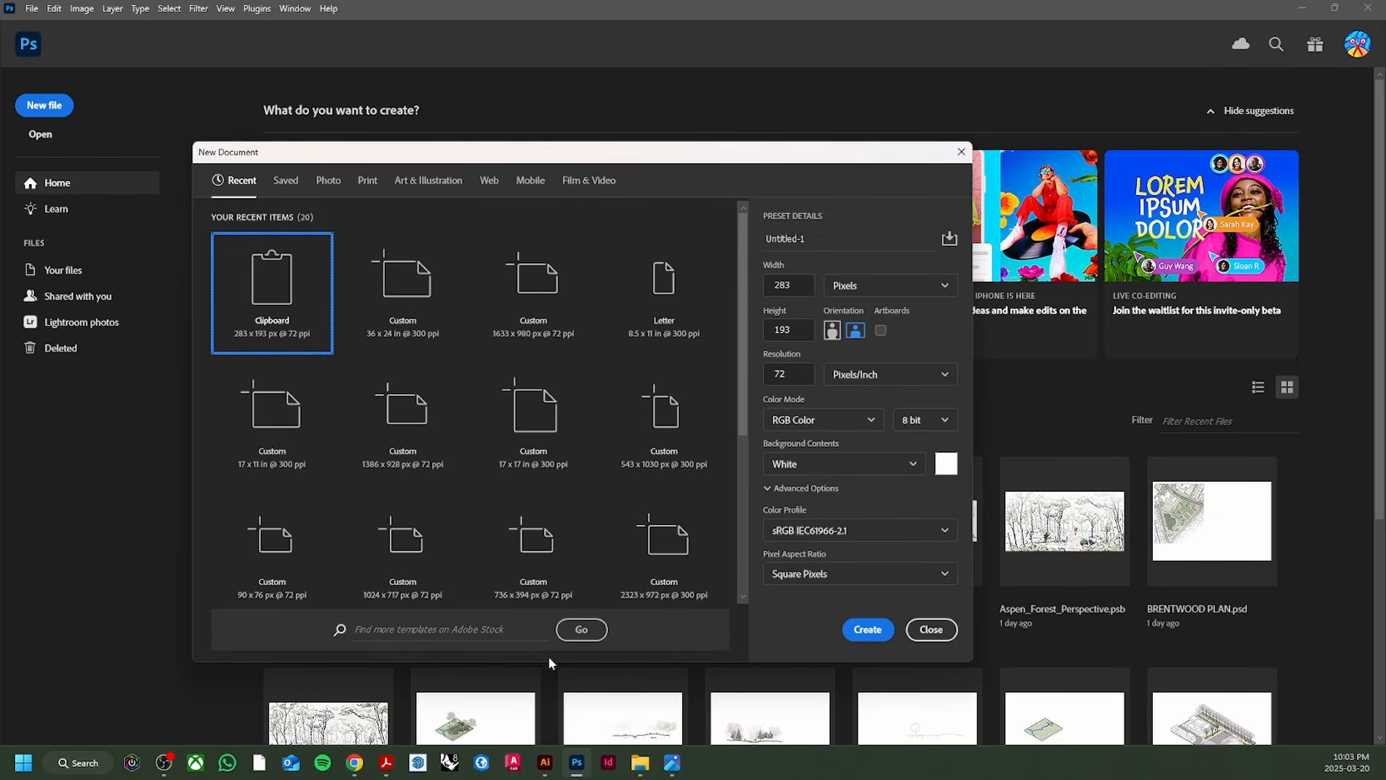
{"action": "left_click", "coordinate": [545, 762]}
{"action": "scroll", "coordinate": [548, 226], "scroll_direction": "down", "scroll_amount": 2}
{"action": "left_click_drag", "start_coordinate": [547, 226], "coordinate": [421, 355]}
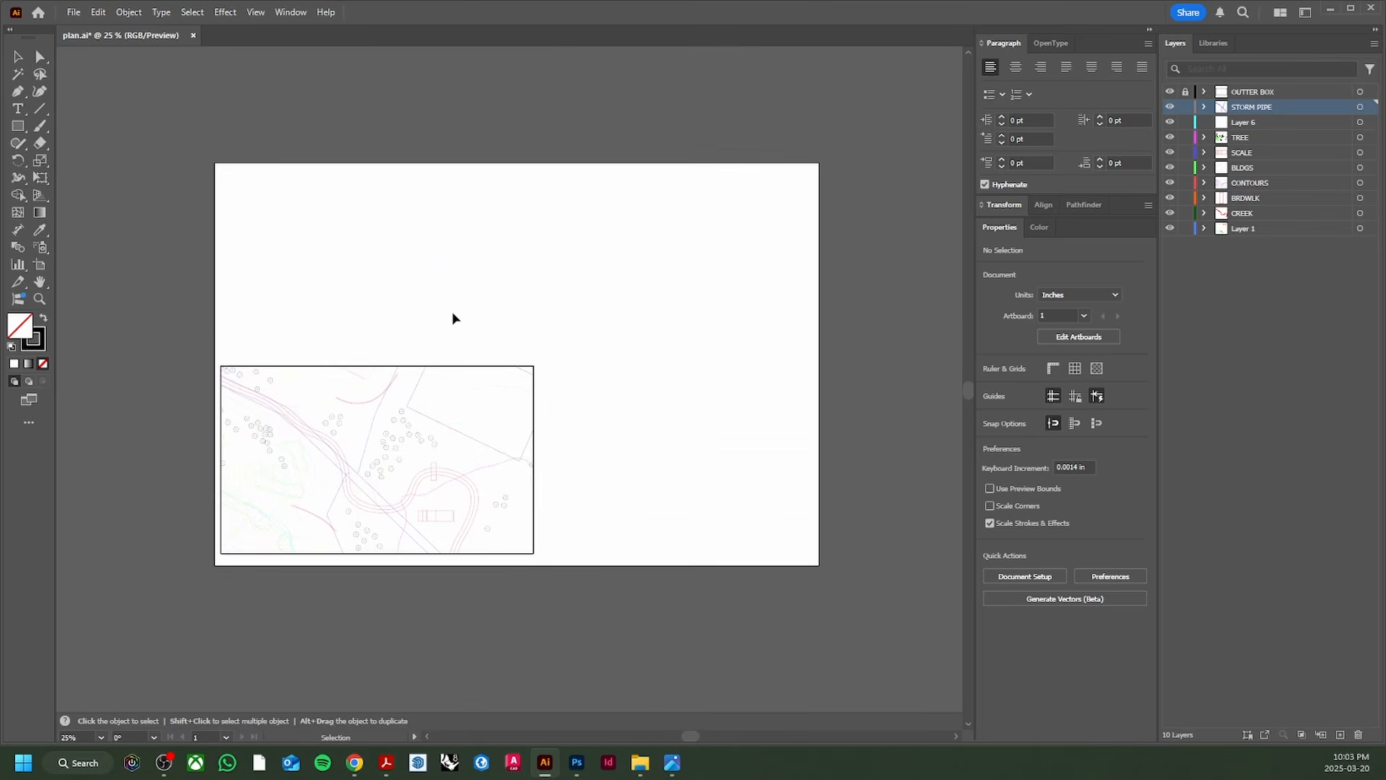
Step: Confirm the artboard is 36 × 24 in with the Artboard tool, then return to Photoshop's New Document dialog
{"action": "left_click", "coordinate": [42, 266]}
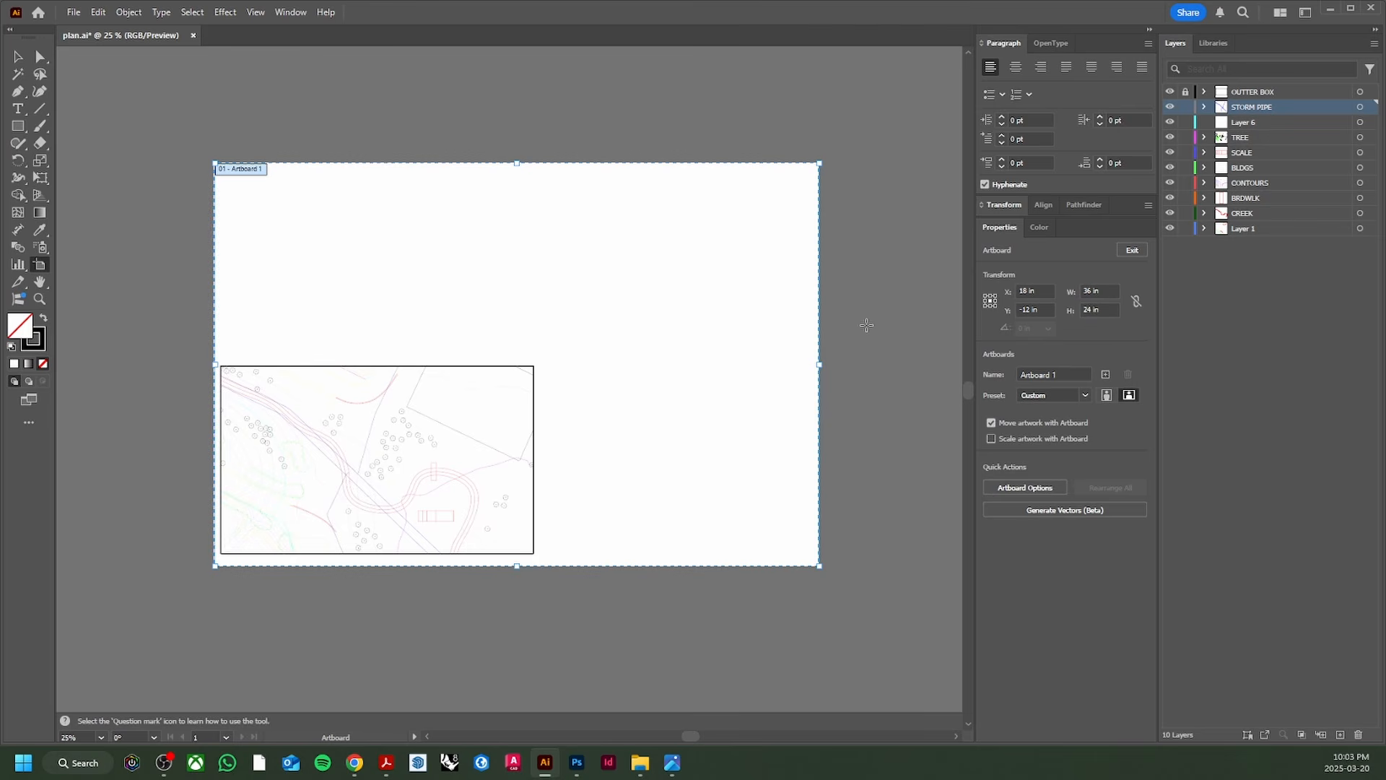
{"action": "key", "text": "Escape"}
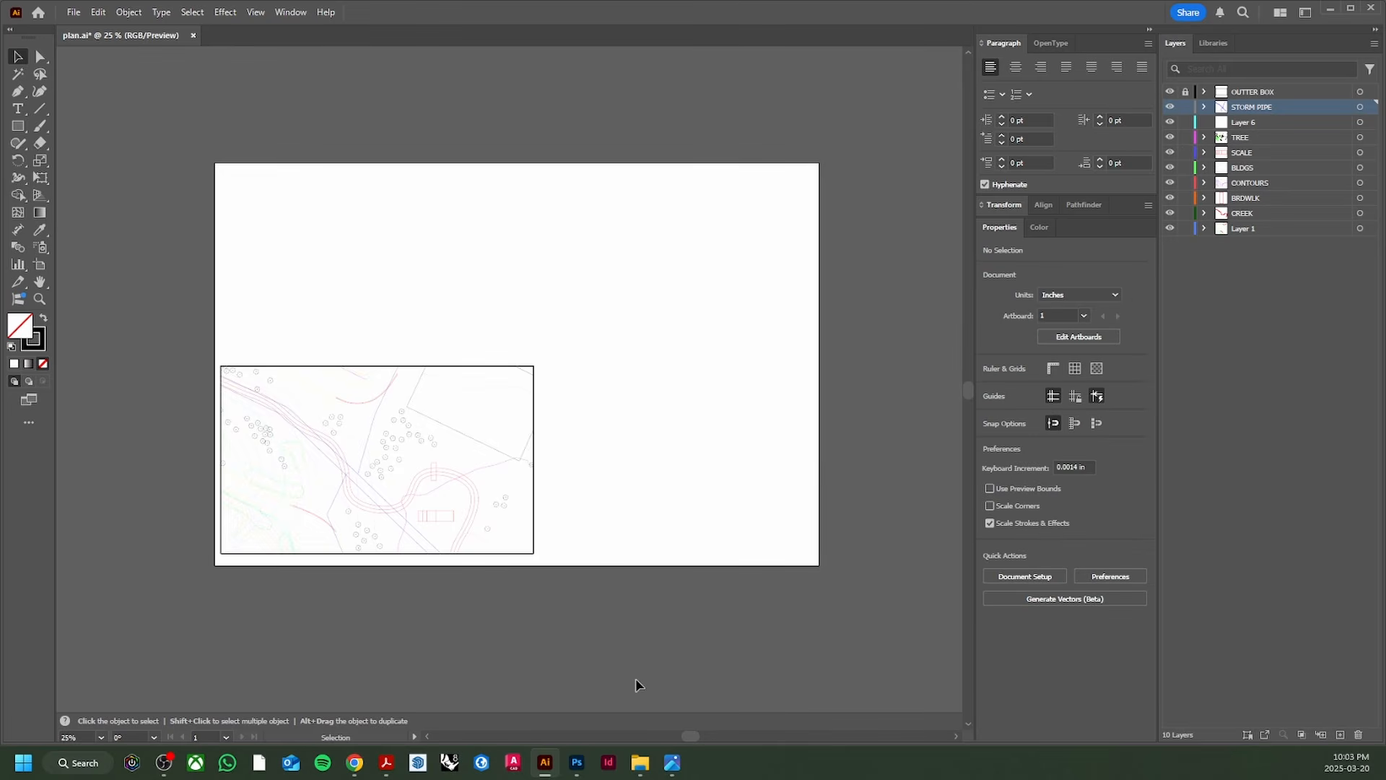
{"action": "left_click", "coordinate": [577, 762]}
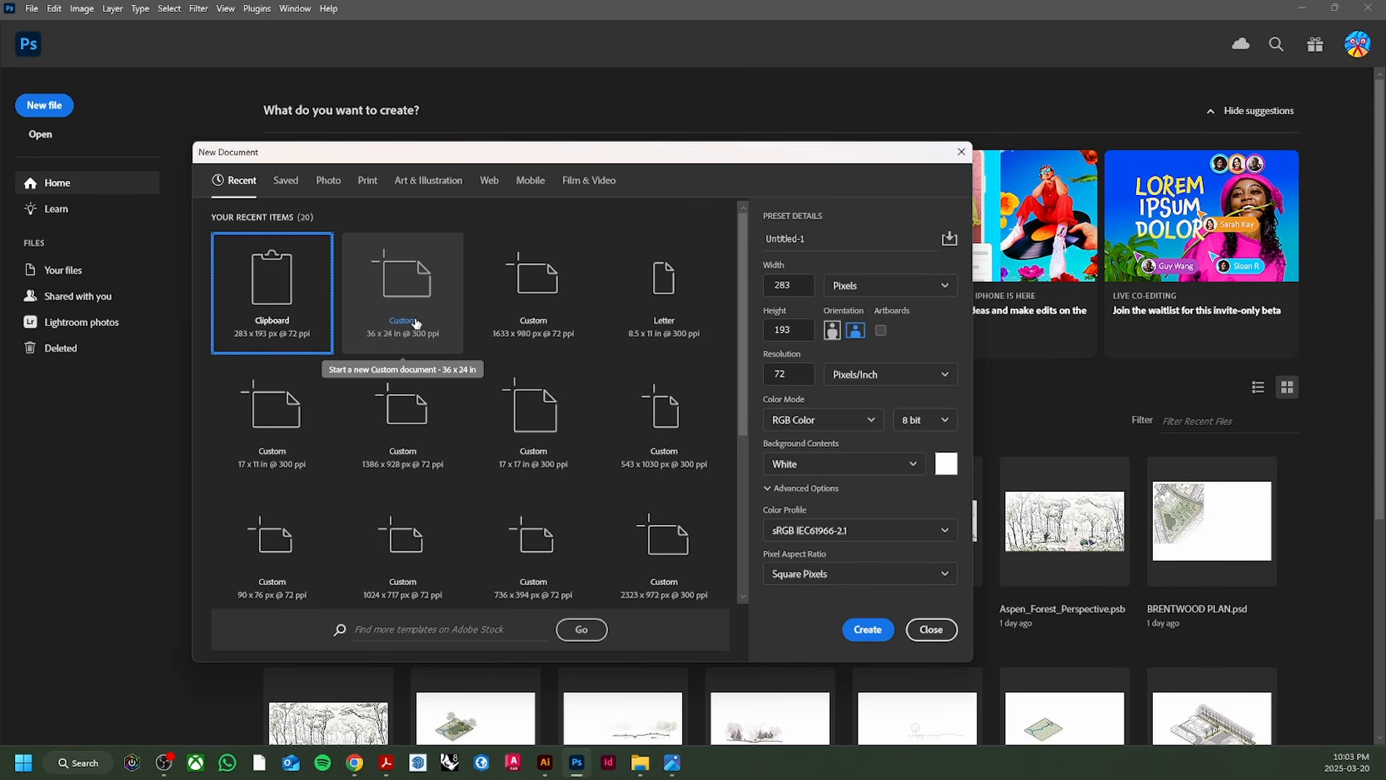
Step: Create Untitled-1 from the Custom 36 x 24 in @ 300 ppi recent preset
{"action": "left_click", "coordinate": [416, 322]}
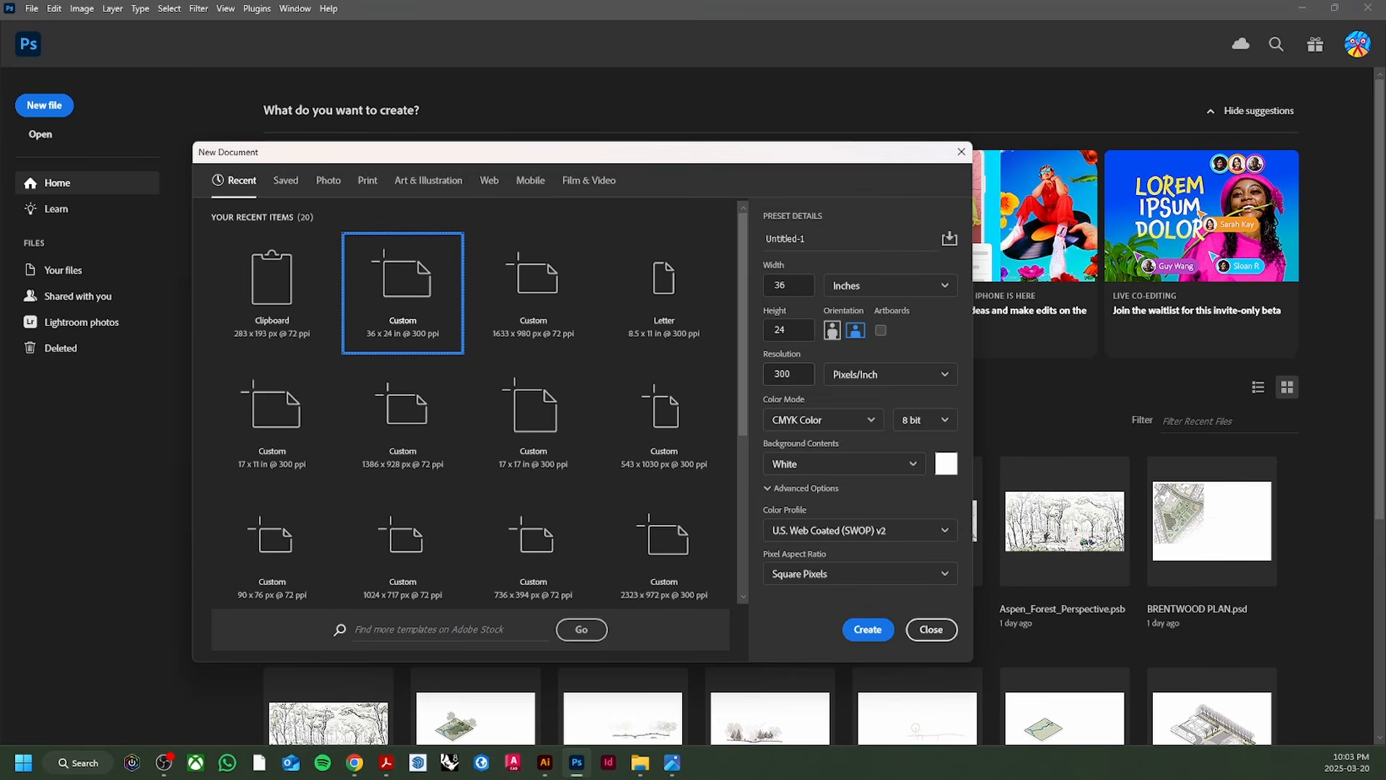
{"action": "left_click", "coordinate": [873, 629]}
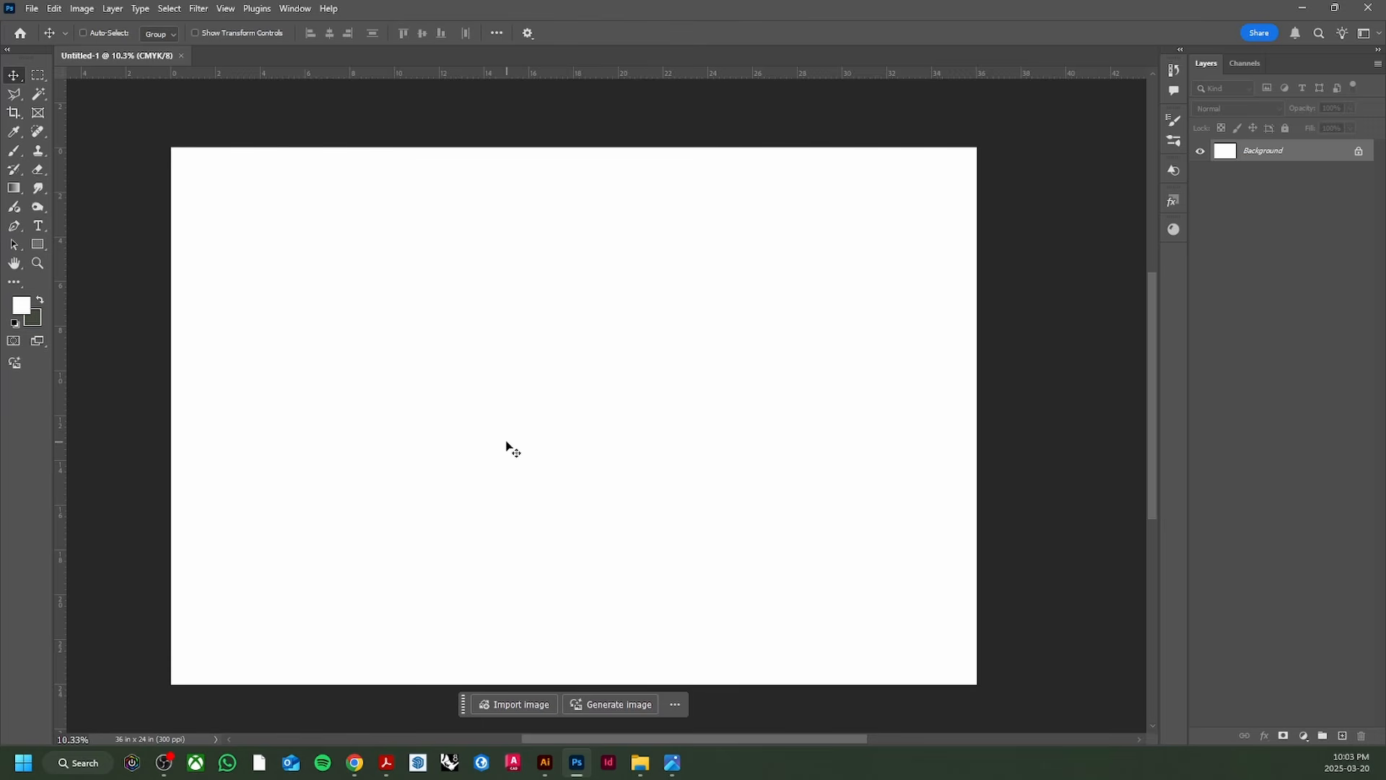
Step: Place Linked the site plan PDF cropped to Media Box, committing it as smart object layer 'plan'
{"action": "left_click", "coordinate": [31, 9]}
{"action": "left_click", "coordinate": [106, 323]}
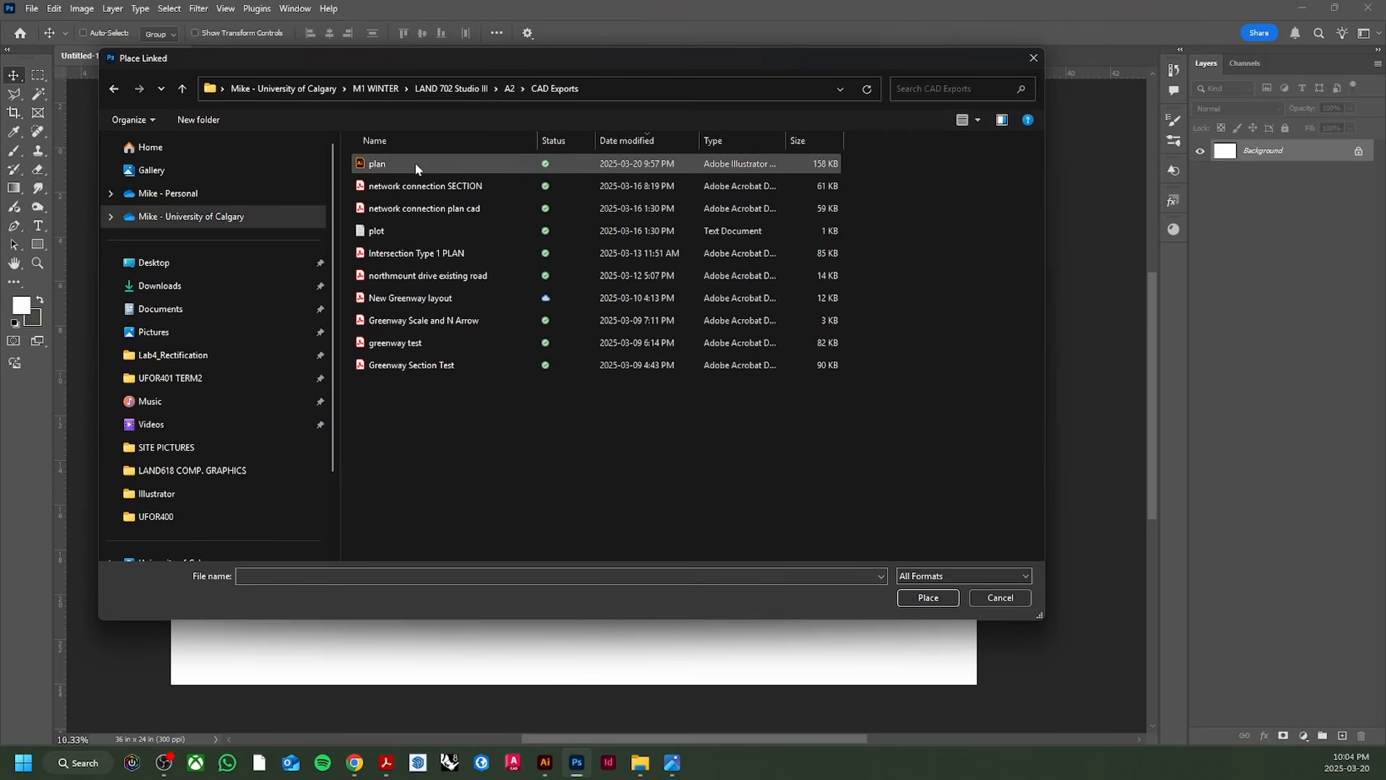
{"action": "left_click", "coordinate": [371, 164]}
{"action": "left_click", "coordinate": [923, 512]}
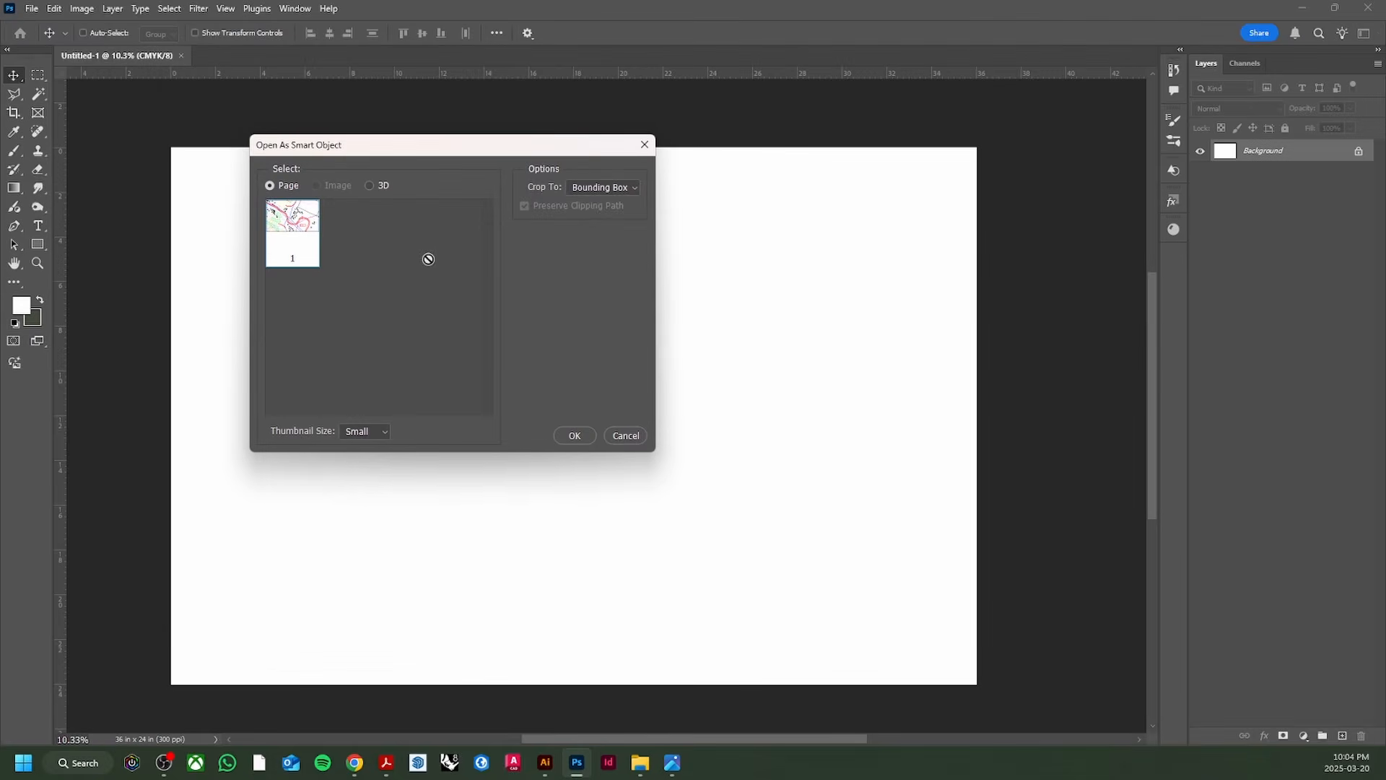
{"action": "left_click", "coordinate": [610, 187]}
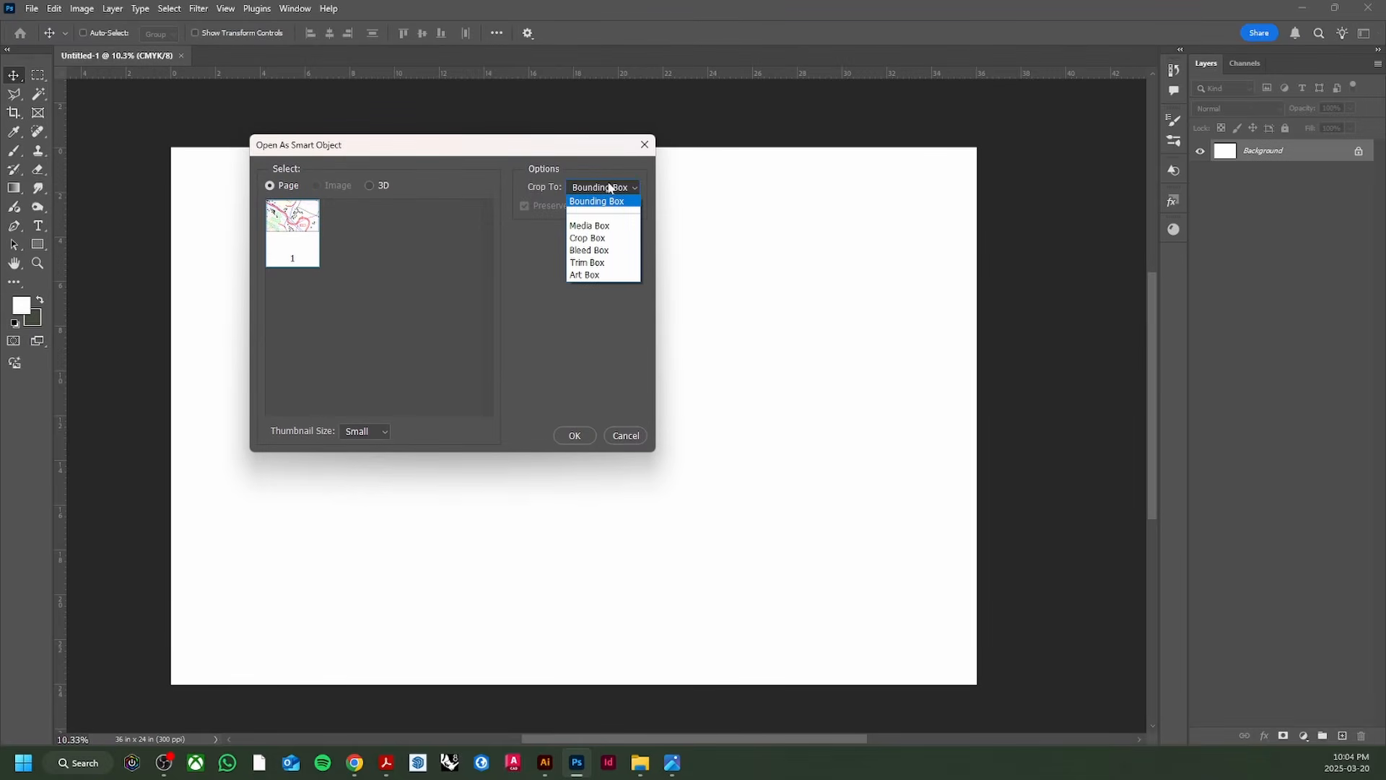
{"action": "left_click", "coordinate": [572, 192]}
{"action": "left_click", "coordinate": [593, 189]}
{"action": "left_click", "coordinate": [587, 226]}
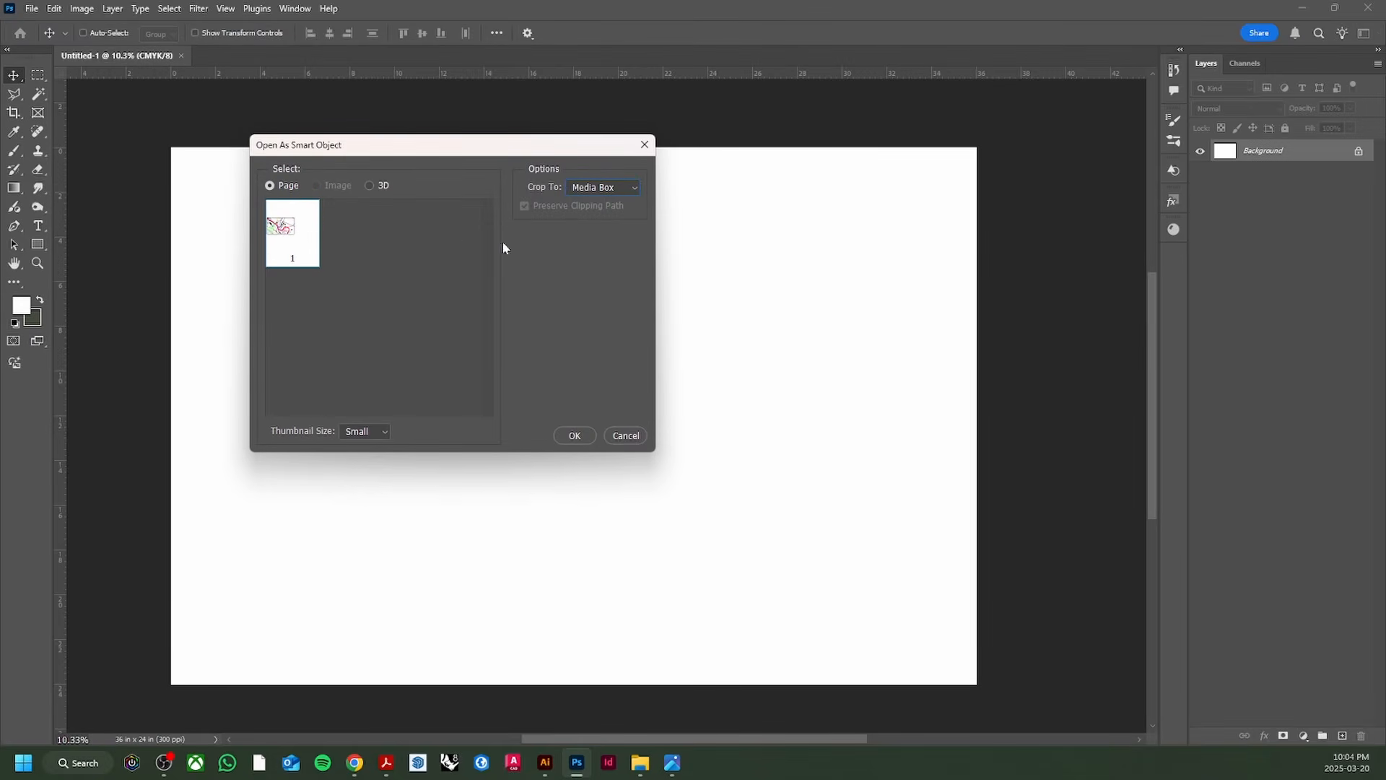
{"action": "left_click", "coordinate": [574, 435]}
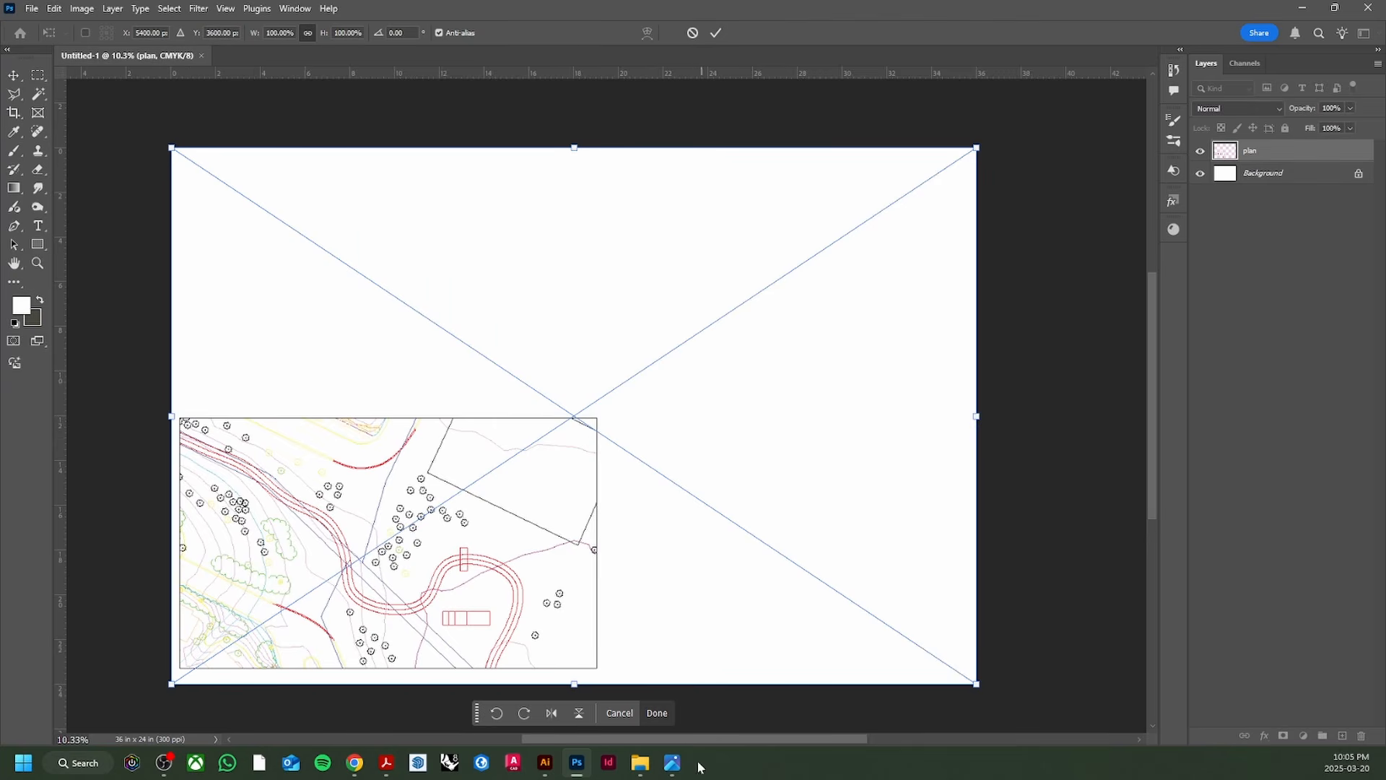
{"action": "left_click", "coordinate": [649, 713]}
Step: Save the document as PLAN.psd with maximized compatibility
{"action": "scroll", "coordinate": [276, 556], "scroll_direction": "up", "scroll_amount": 3}
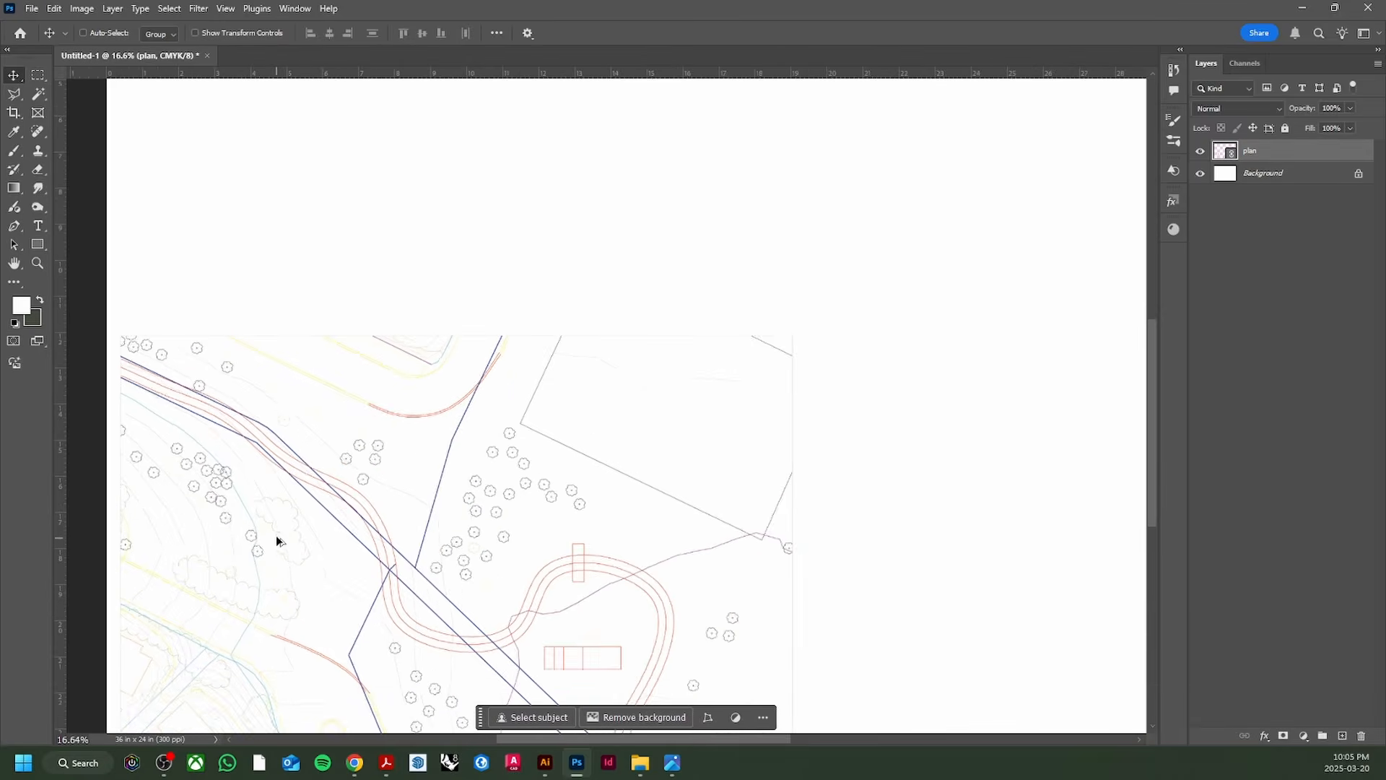
{"action": "scroll", "coordinate": [628, 347], "scroll_direction": "down", "scroll_amount": 3}
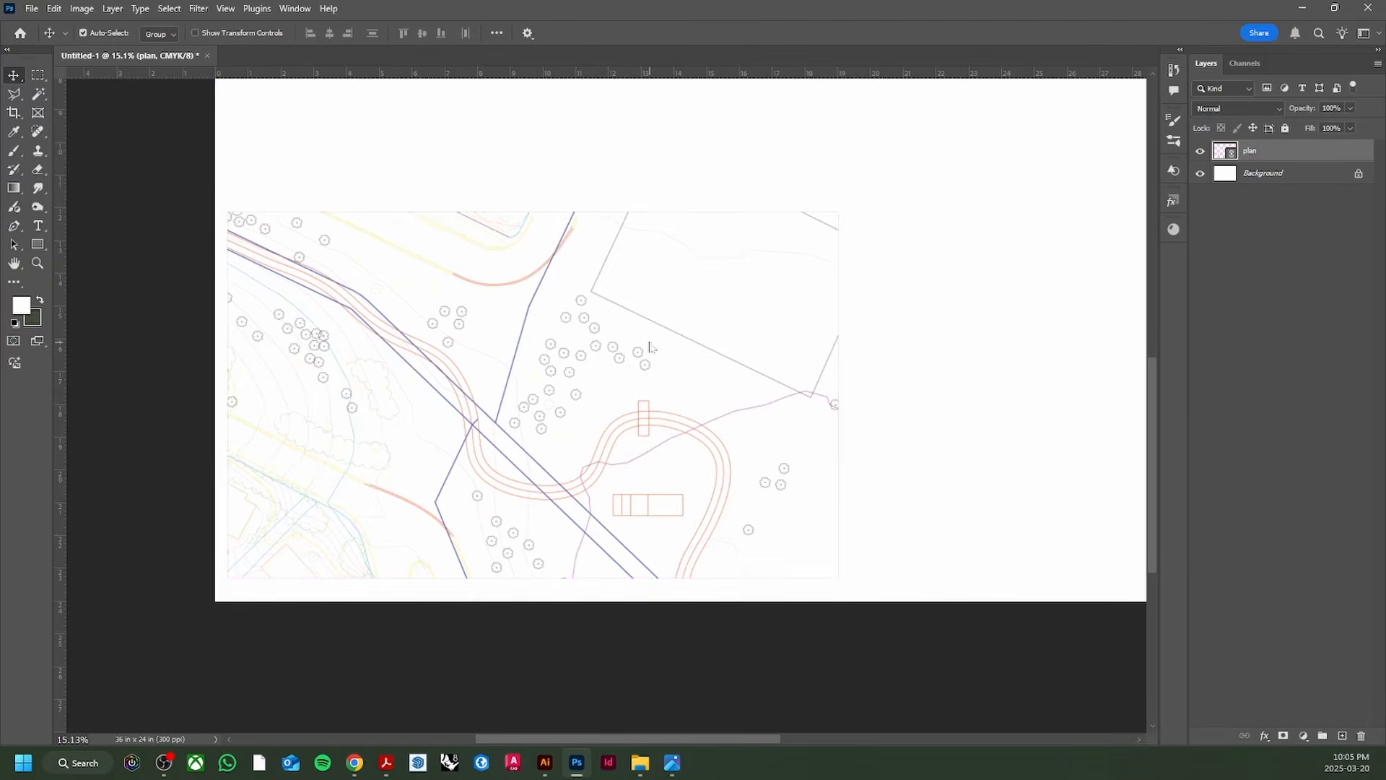
{"action": "key", "text": "ctrl+shift+s"}
{"action": "type", "text": "PLAN"}
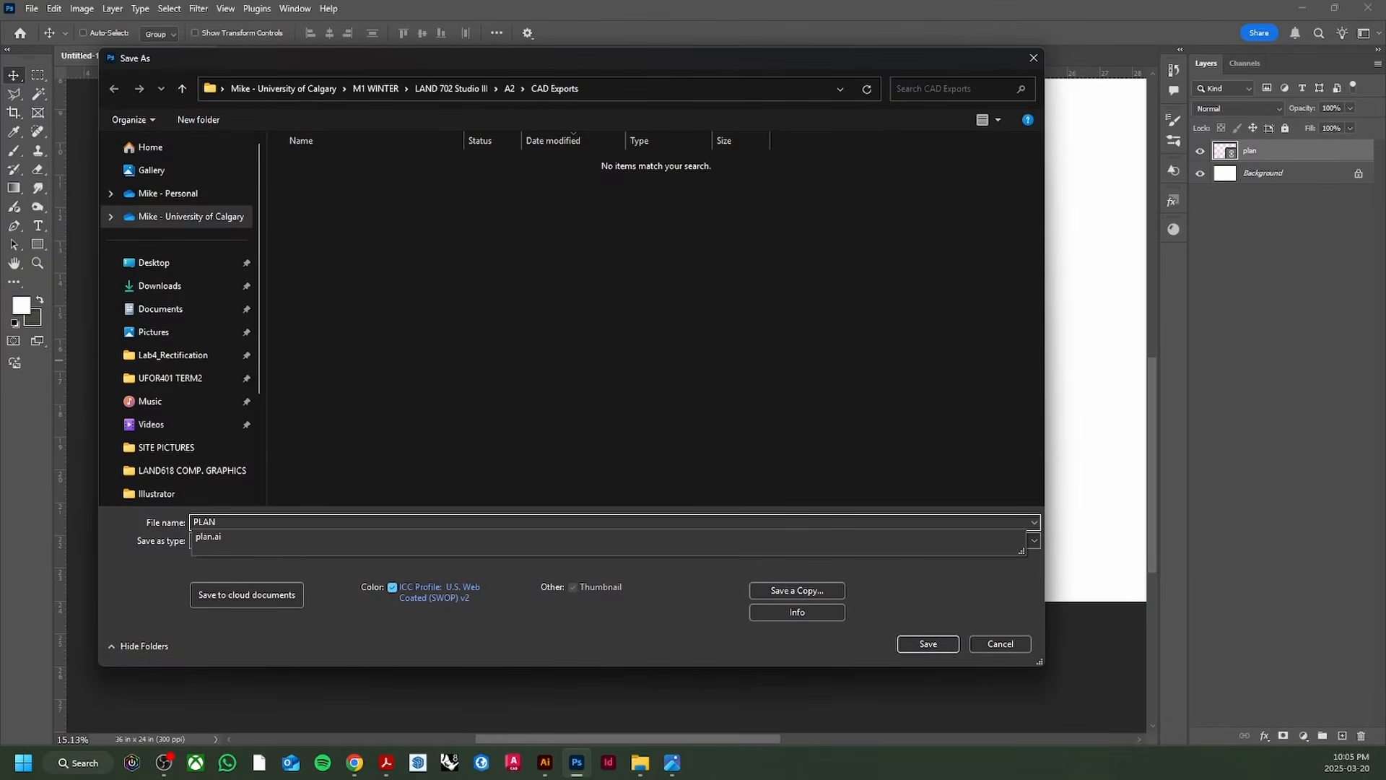
{"action": "key", "text": "Return"}
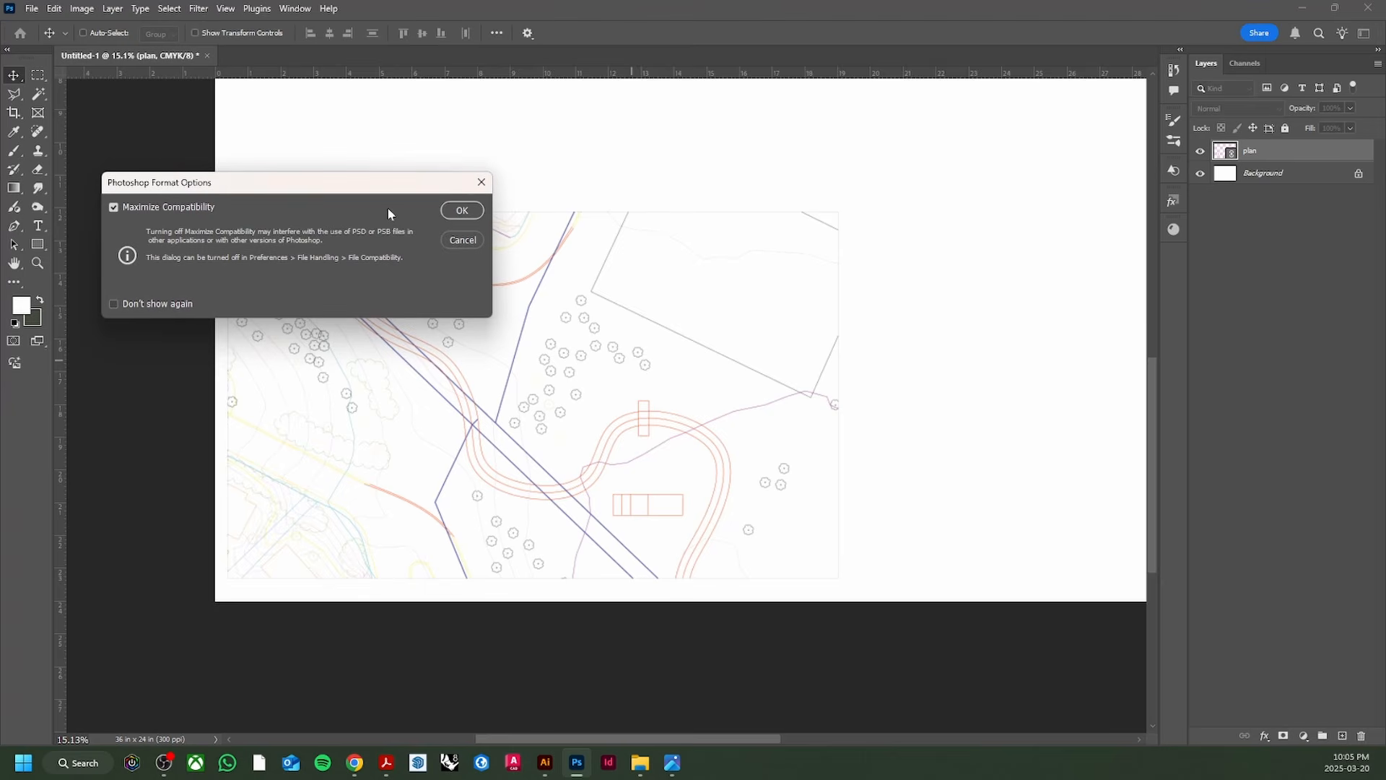
{"action": "left_click", "coordinate": [462, 210]}
Step: Return to the plan.ai drawing in Illustrator
{"action": "scroll", "coordinate": [757, 405], "scroll_direction": "down", "scroll_amount": 2}
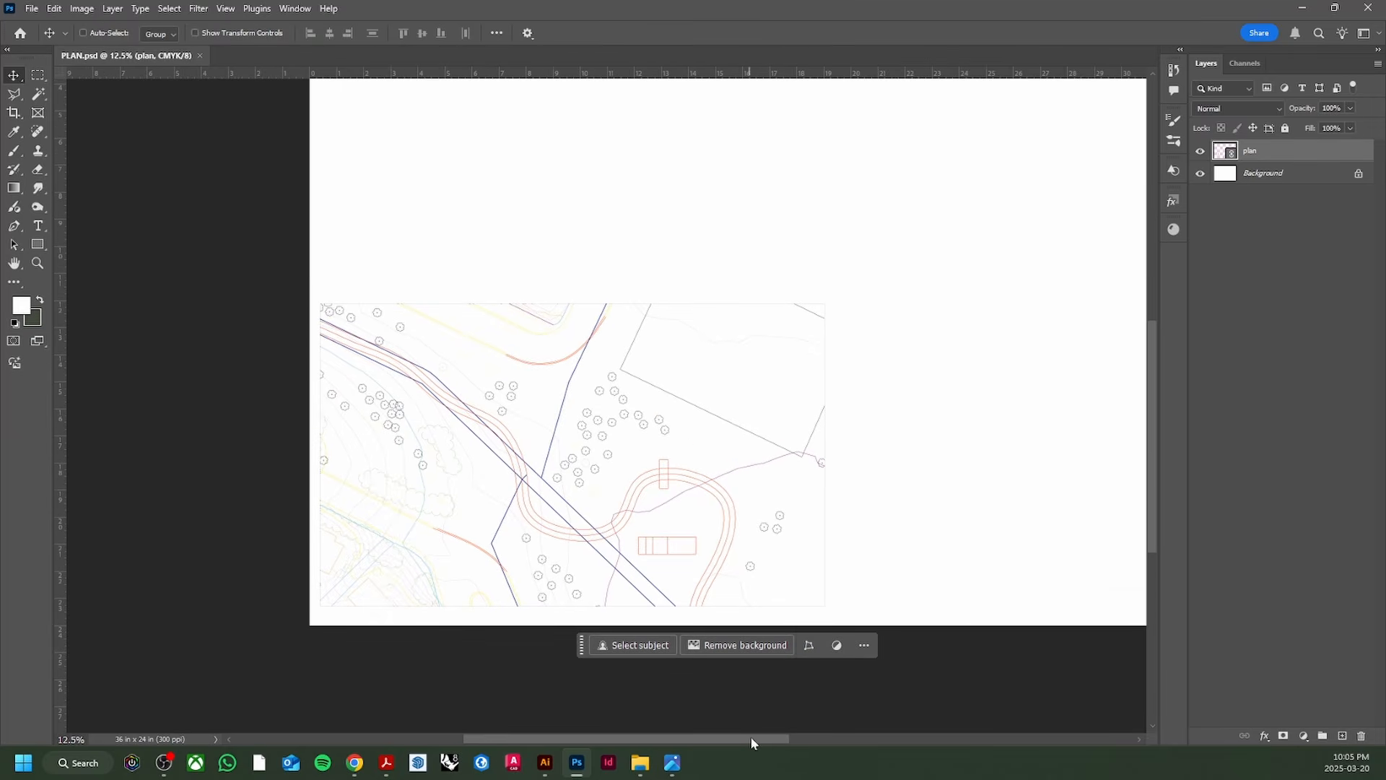
{"action": "left_click_drag", "start_coordinate": [748, 738], "coordinate": [774, 738]}
{"action": "scroll", "coordinate": [455, 509], "scroll_direction": "up", "scroll_amount": 3}
{"action": "scroll", "coordinate": [454, 506], "scroll_direction": "down", "scroll_amount": 1}
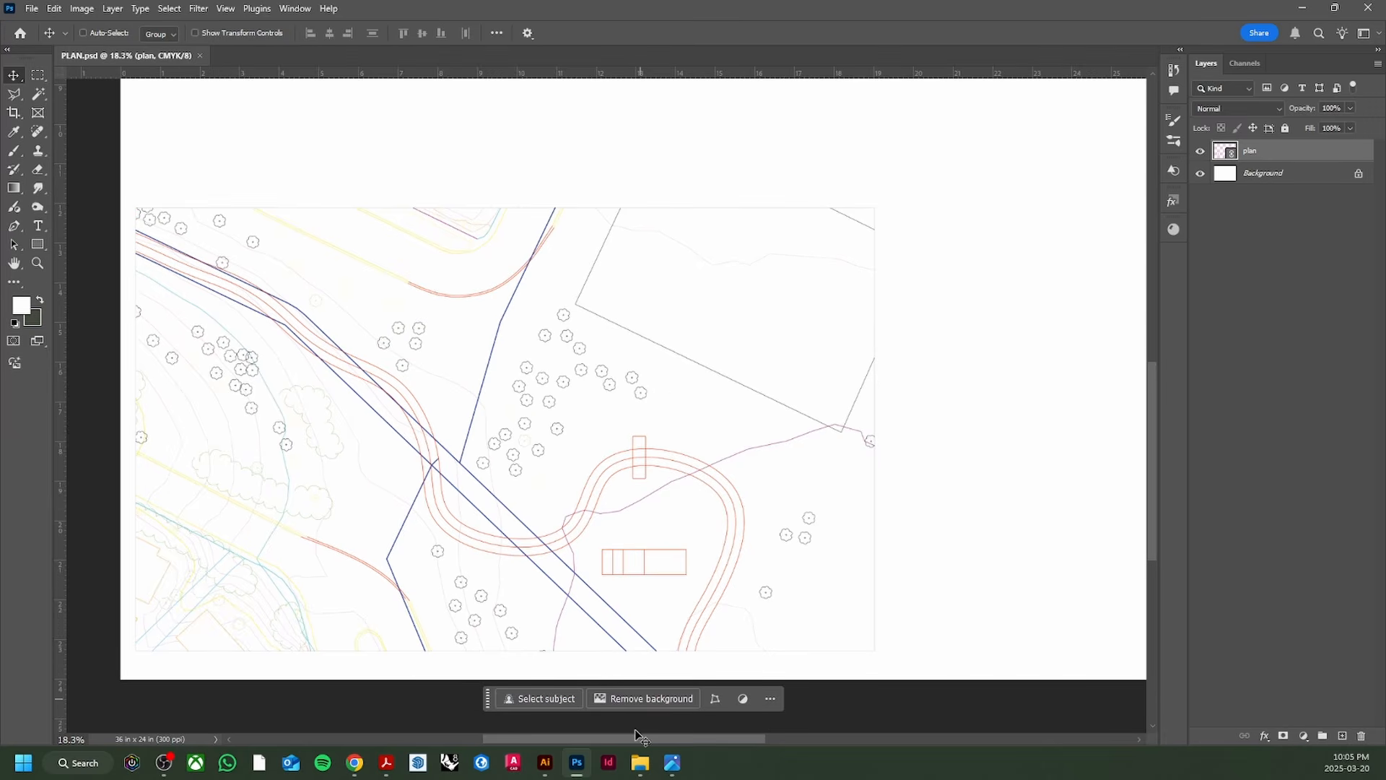
{"action": "left_click", "coordinate": [545, 763]}
{"action": "scroll", "coordinate": [554, 413], "scroll_direction": "up", "scroll_amount": 1}
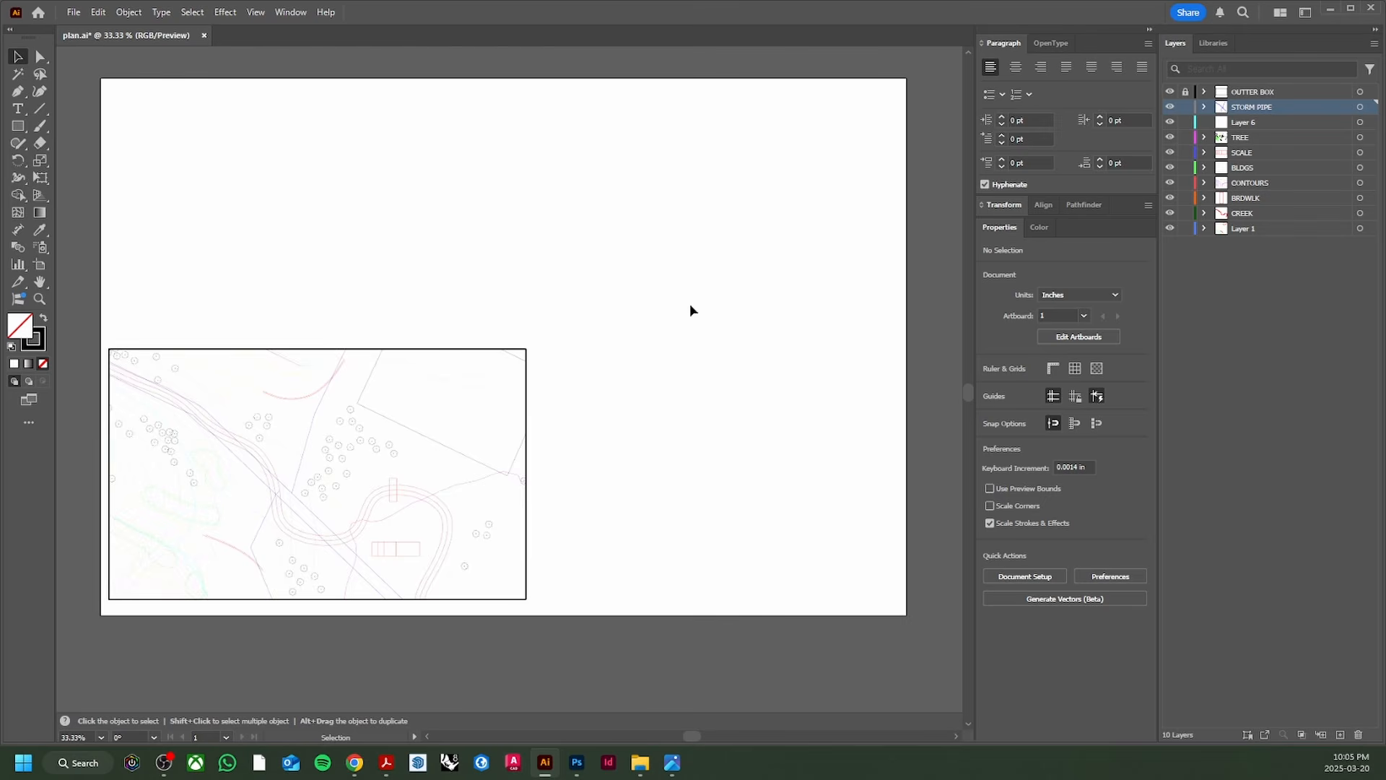
Step: Compare the plan with the Photoshop document, then hide the SCALE layer in Illustrator
{"action": "scroll", "coordinate": [282, 469], "scroll_direction": "up", "scroll_amount": 1}
{"action": "left_click_drag", "start_coordinate": [291, 462], "coordinate": [463, 393]}
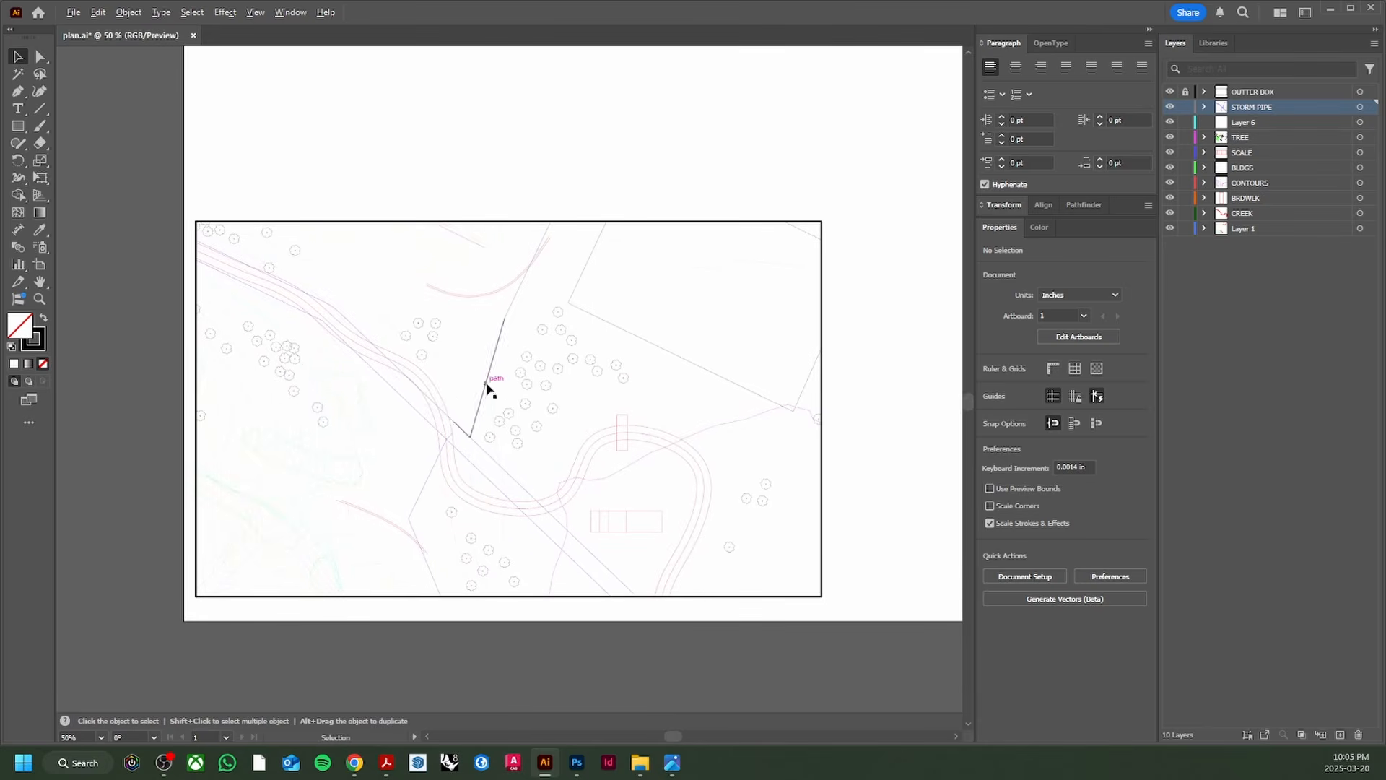
{"action": "left_click", "coordinate": [580, 766]}
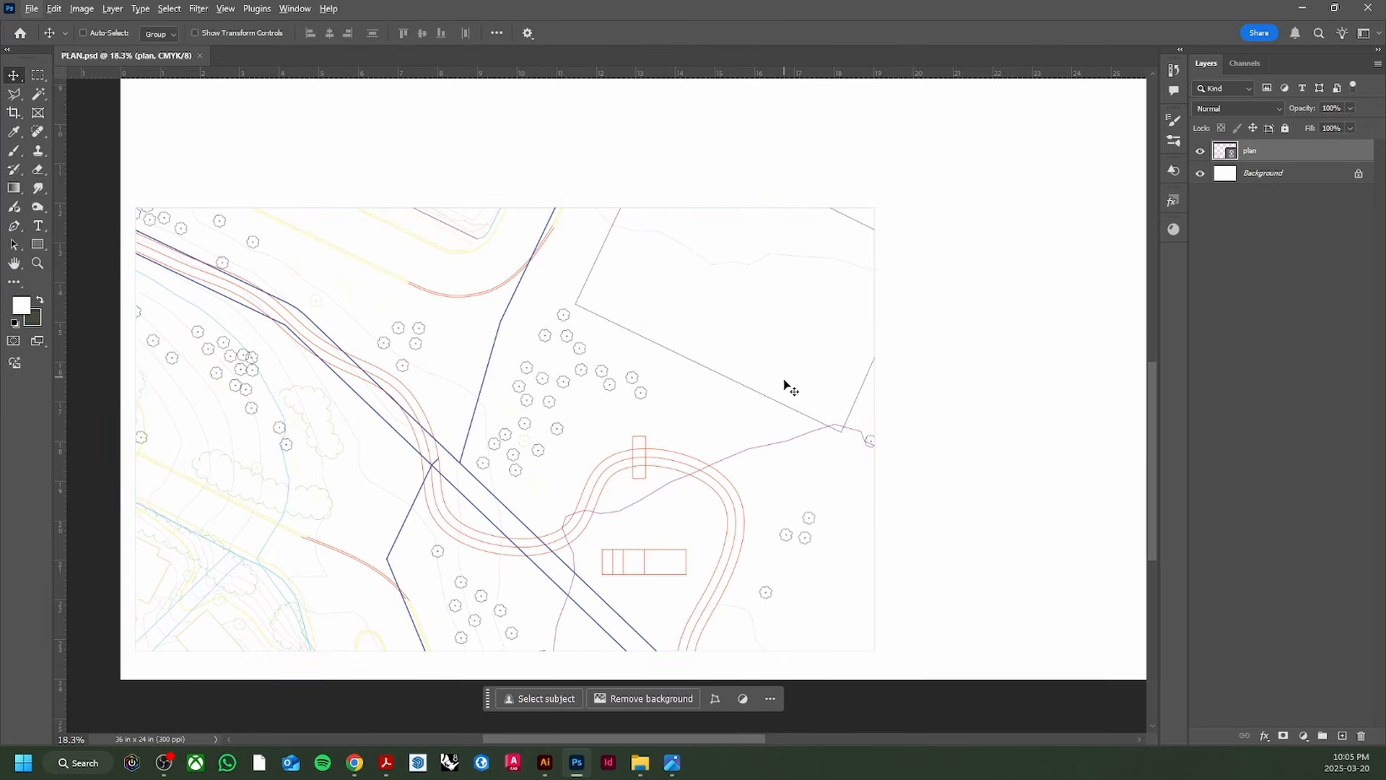
{"action": "left_click", "coordinate": [539, 763]}
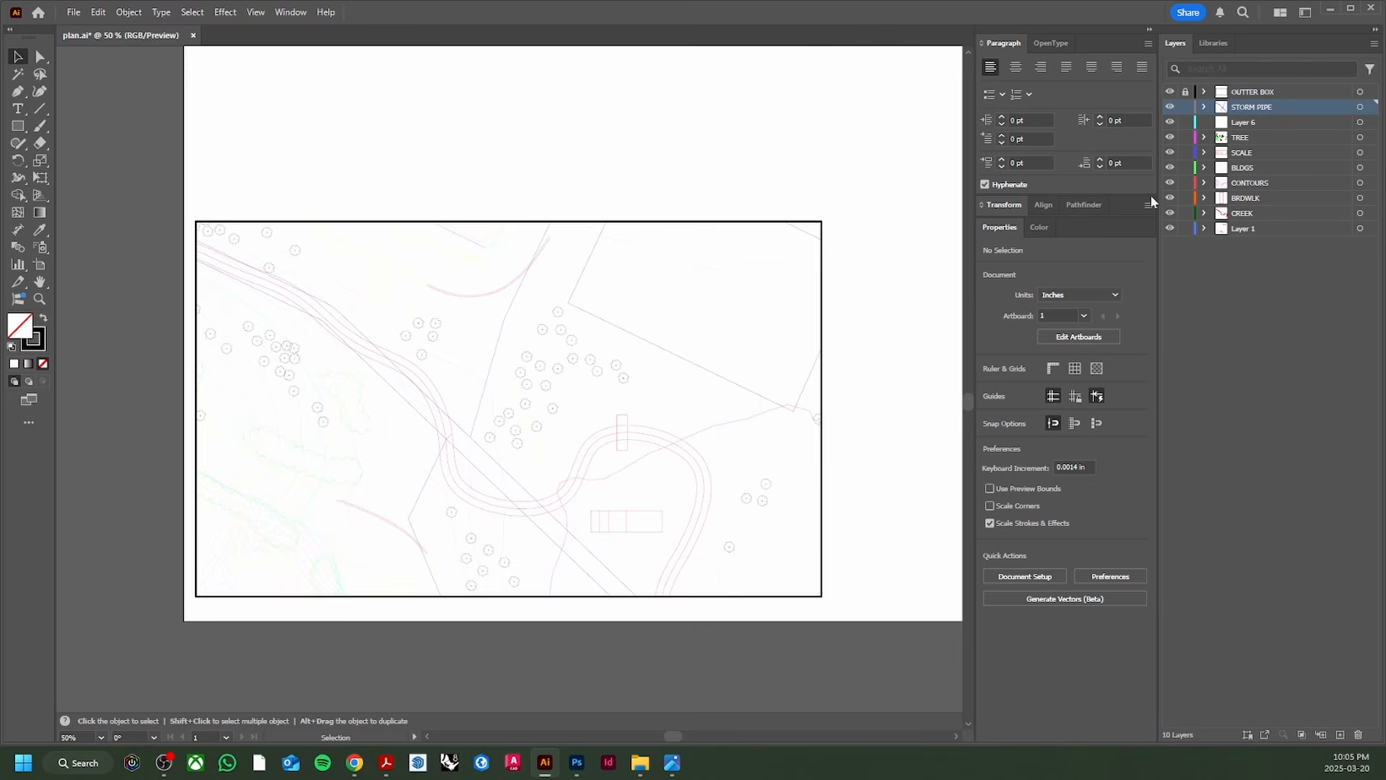
{"action": "left_click", "coordinate": [1170, 152]}
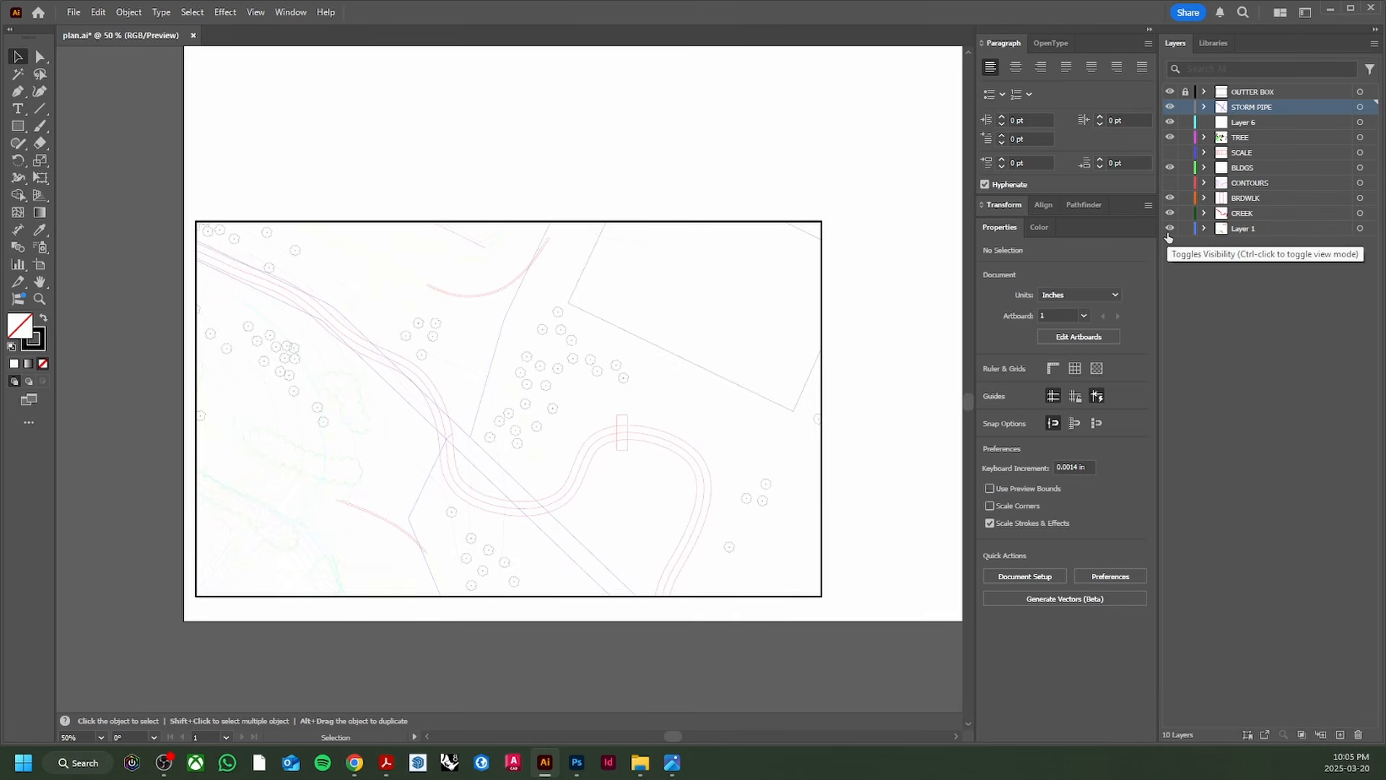
Step: Hide the STORM PIPE and TREE layers and rename TREE to TREES EXISTING
{"action": "left_click", "coordinate": [1169, 107]}
{"action": "left_click", "coordinate": [1170, 138]}
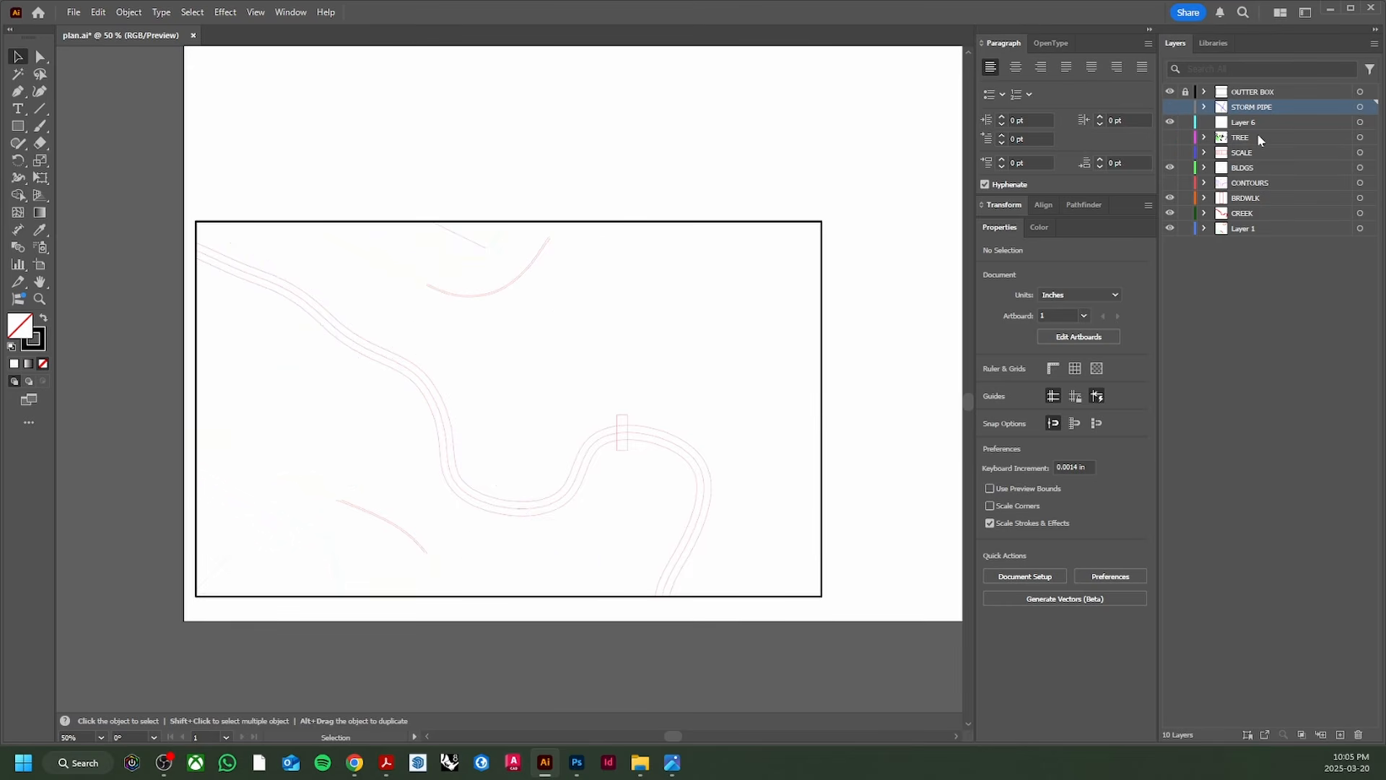
{"action": "double_click", "coordinate": [1240, 137]}
{"action": "type", "text": "TREES"}
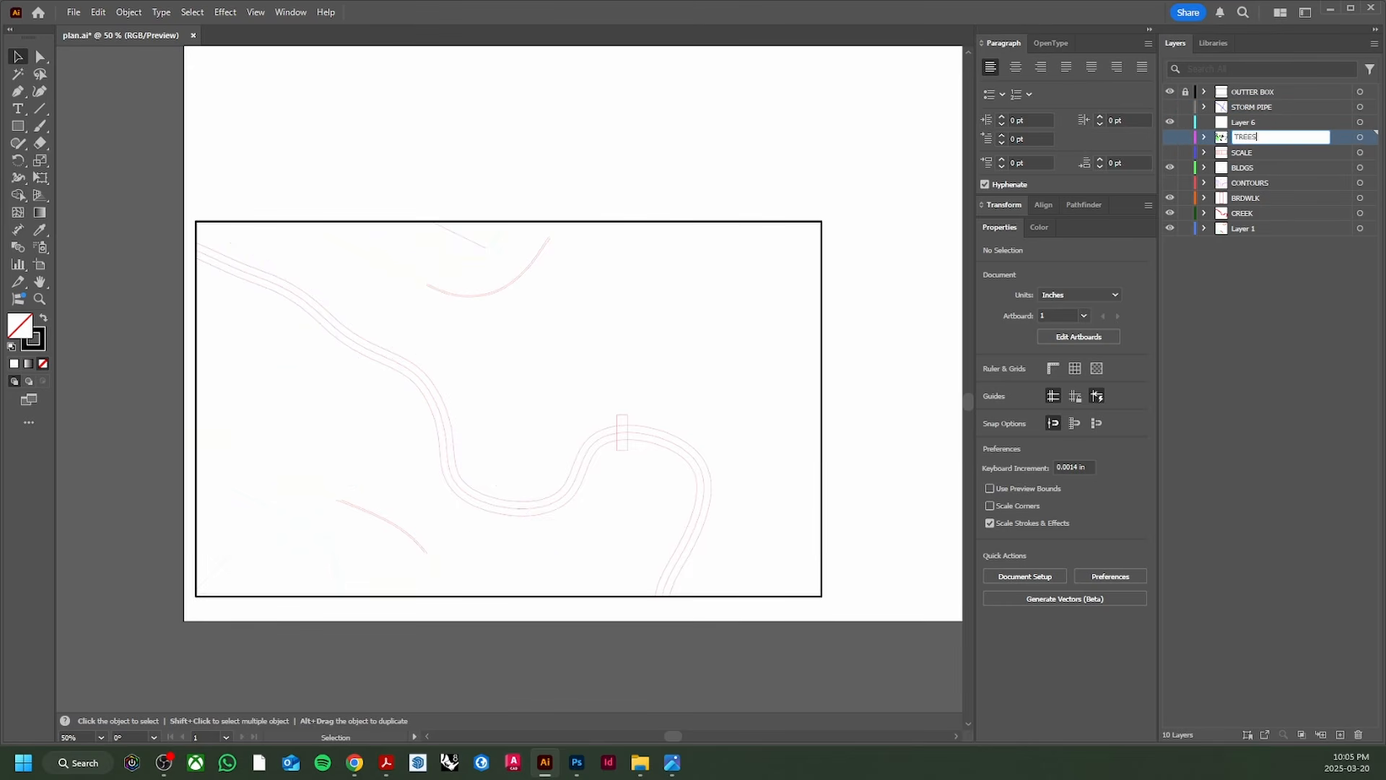
{"action": "type", "text": " EXISTING"}
{"action": "key", "text": "Return"}
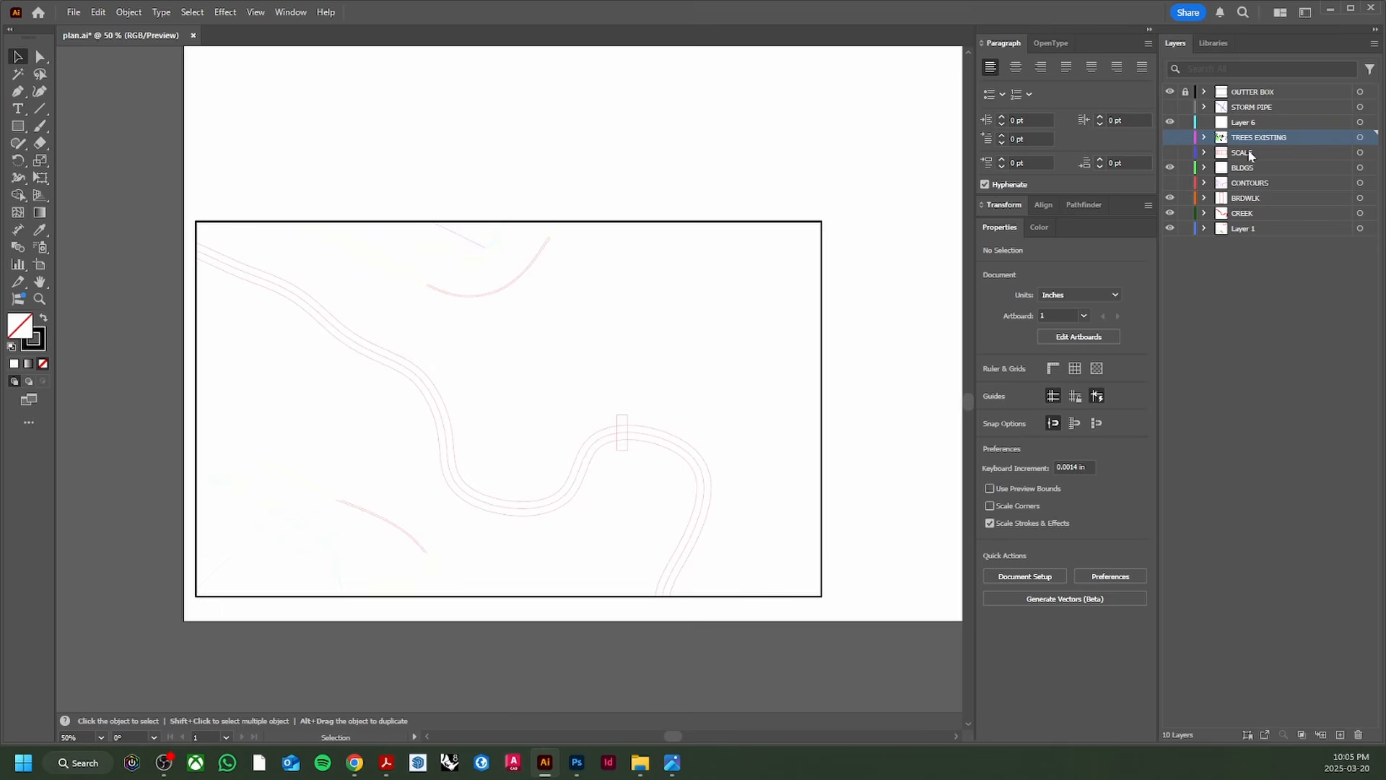
Step: Hide the BRDWLK layer, inspect the remaining linework, and save plan.ai
{"action": "scroll", "coordinate": [506, 463], "scroll_direction": "up", "scroll_amount": 2}
{"action": "scroll", "coordinate": [554, 439], "scroll_direction": "down", "scroll_amount": 2}
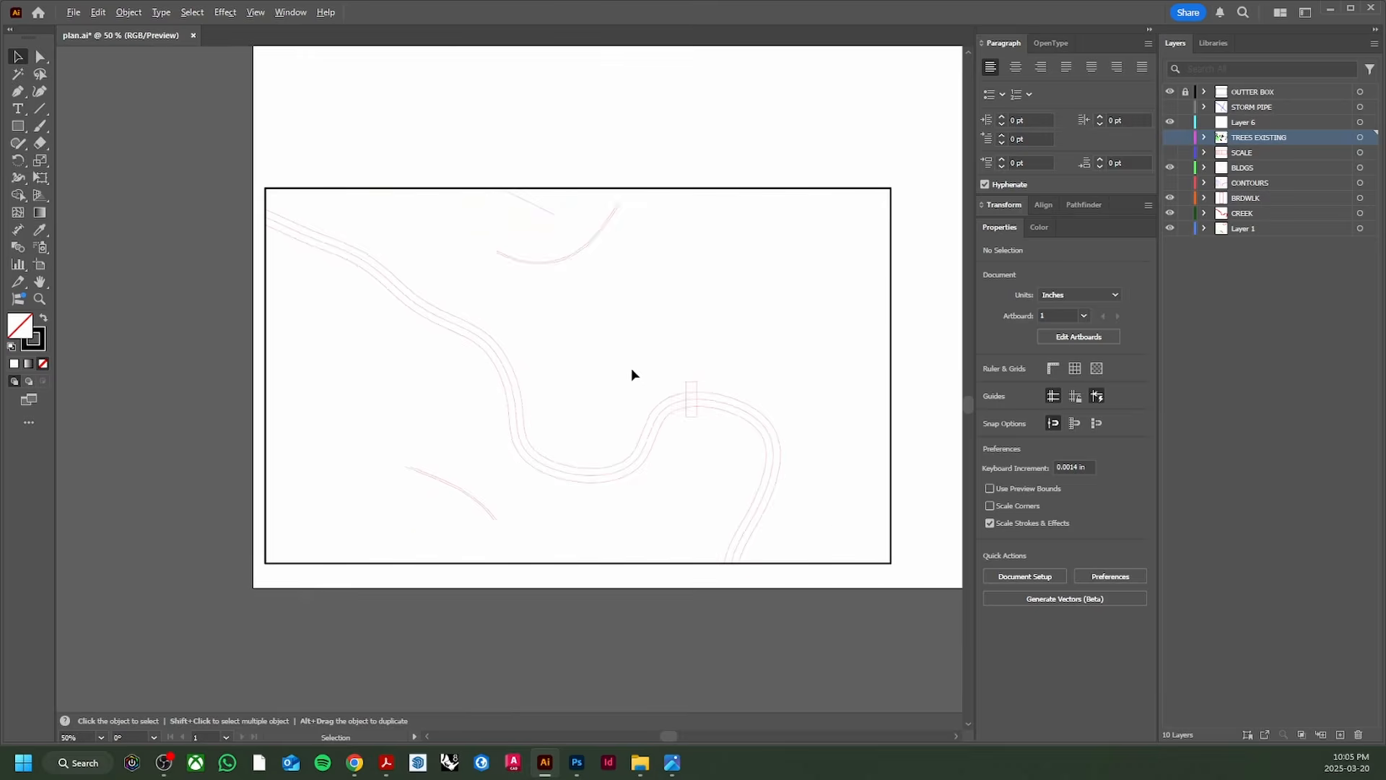
{"action": "scroll", "coordinate": [556, 350], "scroll_direction": "up", "scroll_amount": 1}
{"action": "scroll", "coordinate": [557, 346], "scroll_direction": "down", "scroll_amount": 1}
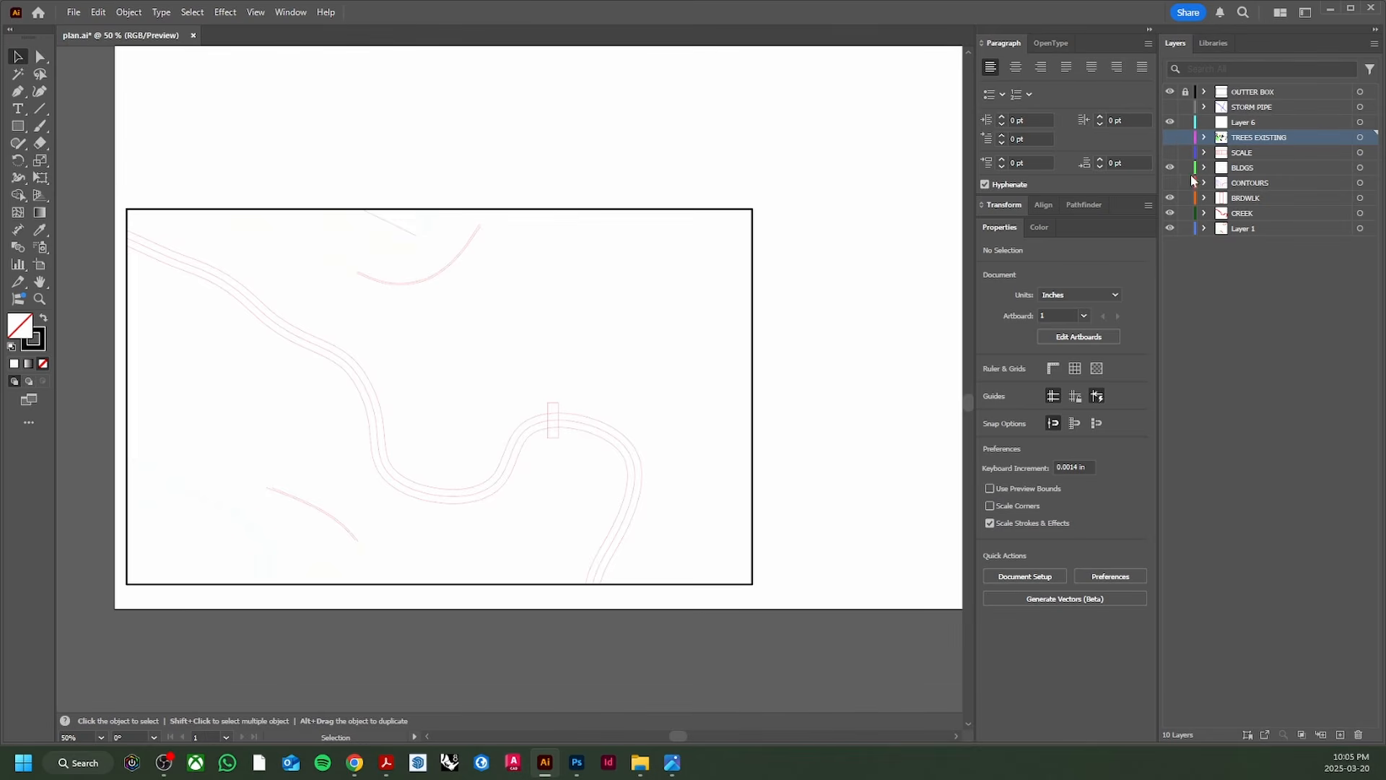
{"action": "left_click", "coordinate": [1170, 198]}
{"action": "scroll", "coordinate": [507, 441], "scroll_direction": "up", "scroll_amount": 1}
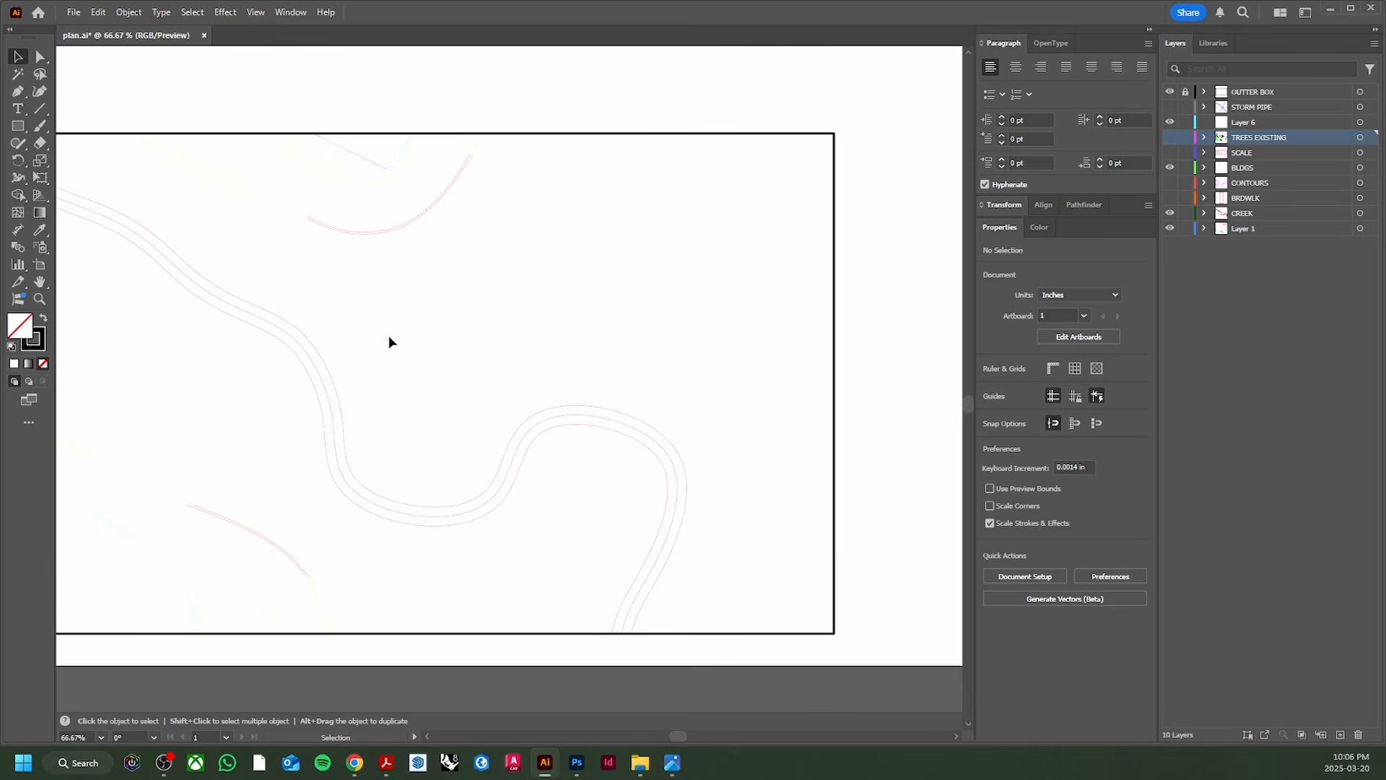
{"action": "scroll", "coordinate": [379, 347], "scroll_direction": "up", "scroll_amount": 1}
{"action": "left_click_drag", "start_coordinate": [375, 349], "coordinate": [621, 158]}
{"action": "left_click_drag", "start_coordinate": [409, 287], "coordinate": [582, 436]}
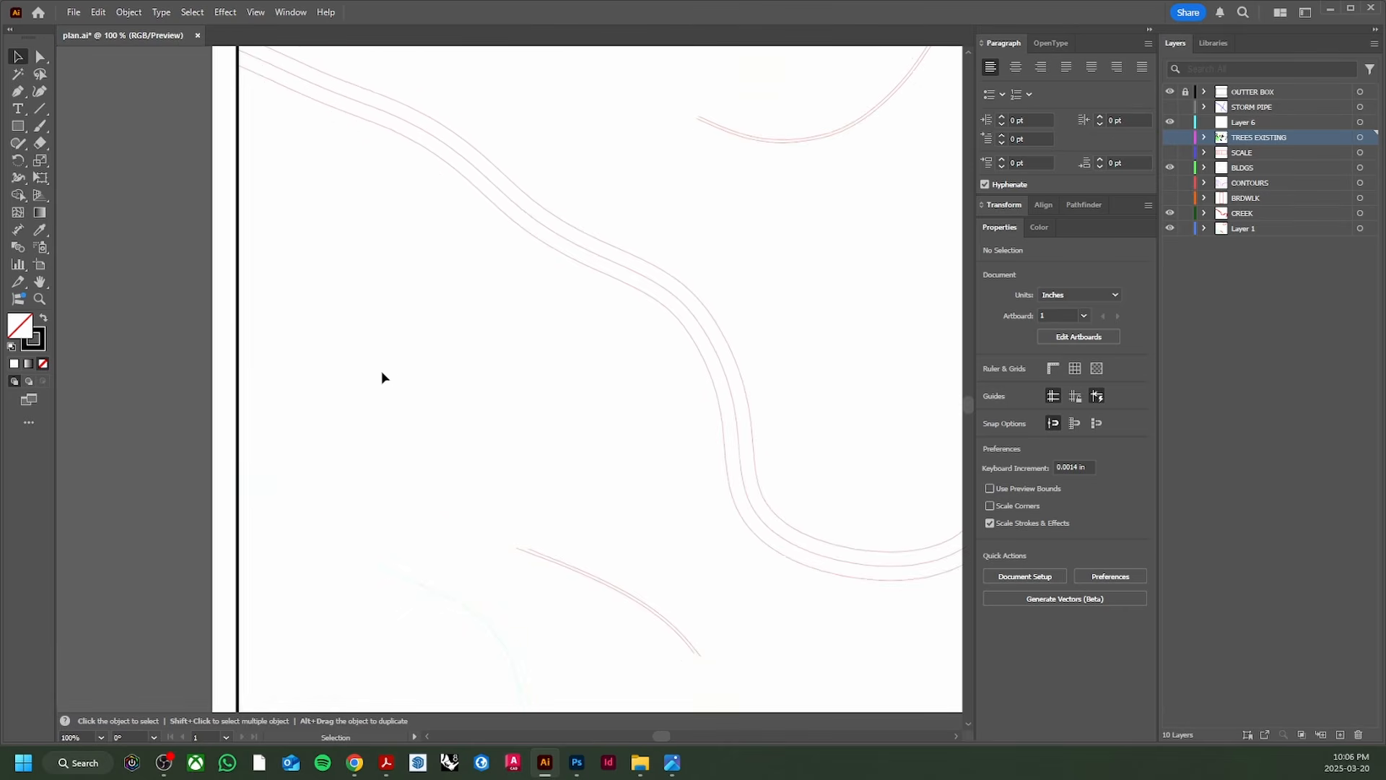
{"action": "left_click_drag", "start_coordinate": [369, 224], "coordinate": [332, 354]}
{"action": "left_click_drag", "start_coordinate": [658, 325], "coordinate": [222, 249]}
{"action": "scroll", "coordinate": [713, 168], "scroll_direction": "down", "scroll_amount": 1}
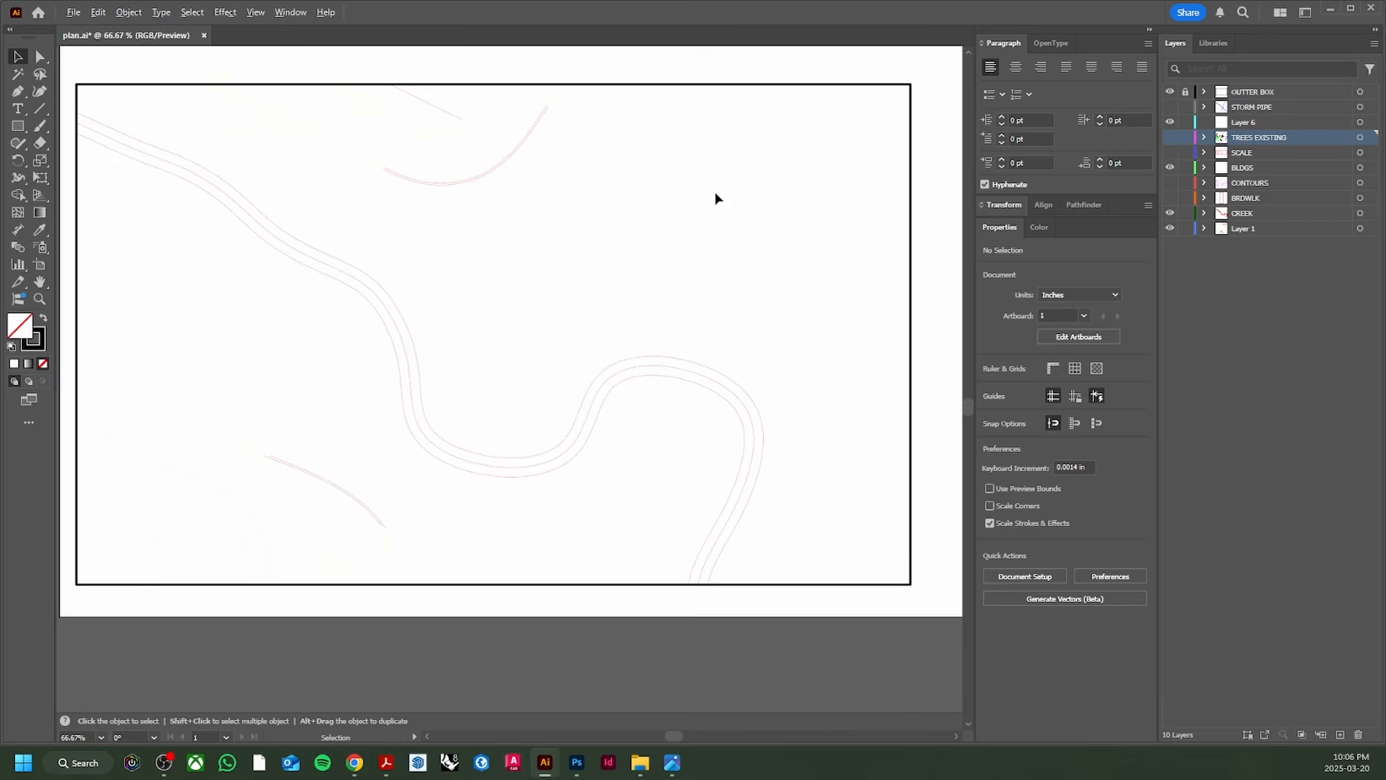
{"action": "left_click_drag", "start_coordinate": [717, 198], "coordinate": [568, 287]}
{"action": "scroll", "coordinate": [445, 405], "scroll_direction": "down", "scroll_amount": 1}
{"action": "left_click_drag", "start_coordinate": [445, 406], "coordinate": [545, 372]}
{"action": "key", "text": "ctrl+s"}
Step: With the Magic Wand, select the white area between the contours and Shift-add the S-curve region
{"action": "left_click", "coordinate": [576, 763]}
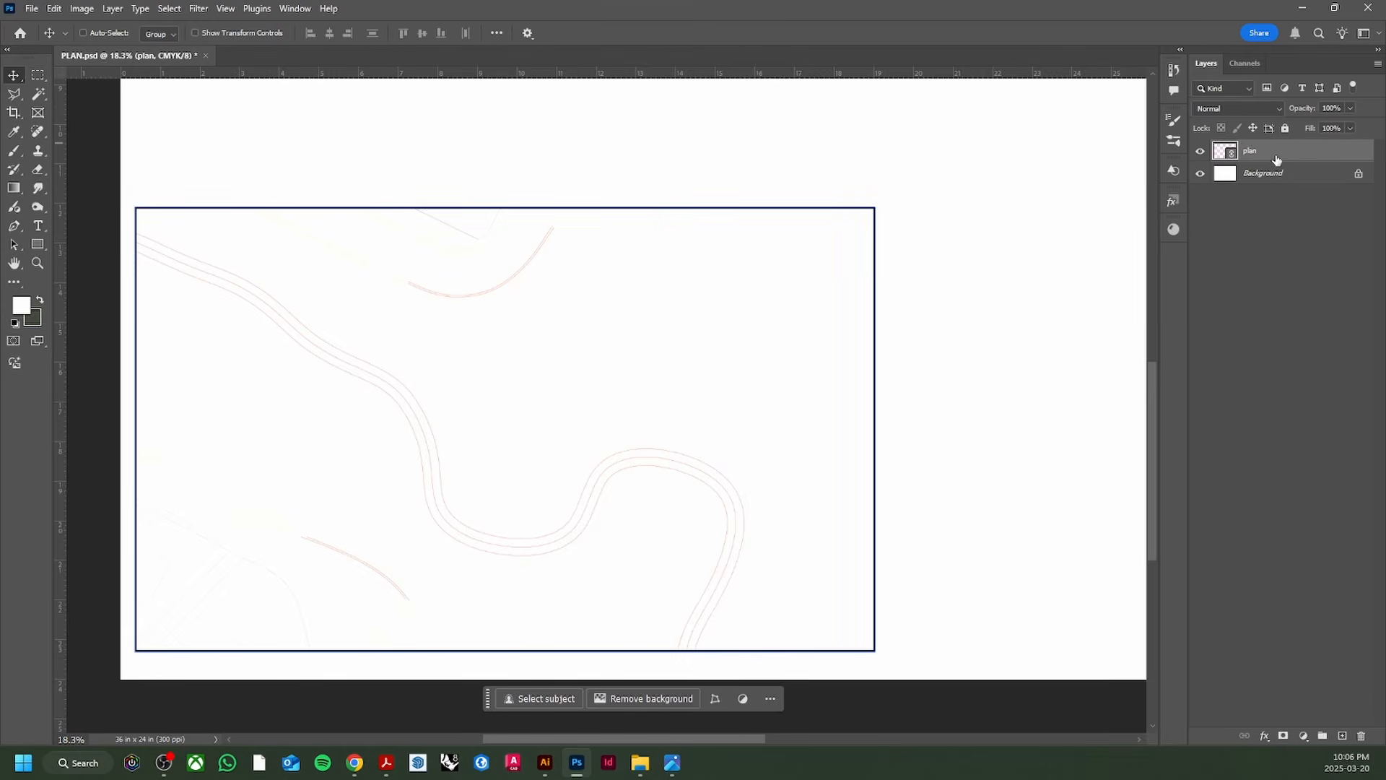
{"action": "key", "text": "w"}
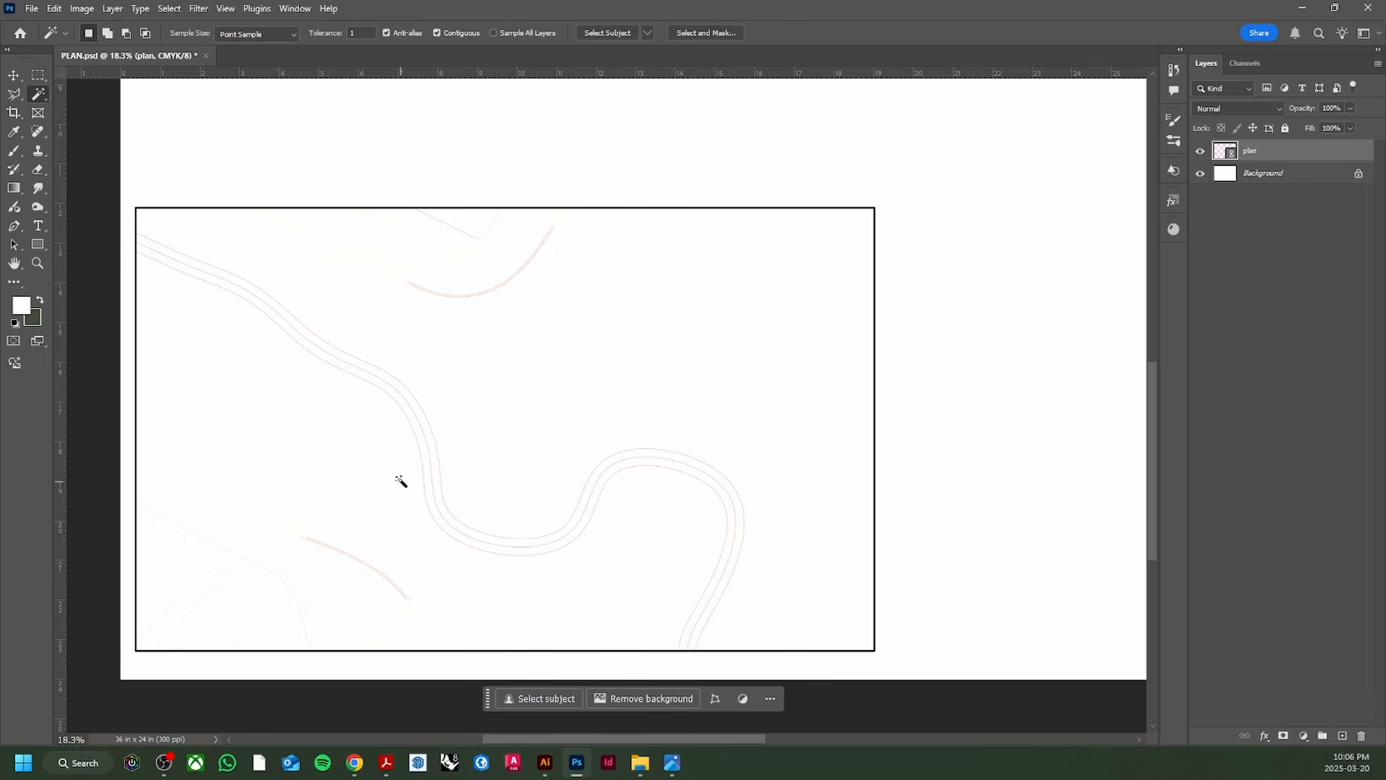
{"action": "left_click", "coordinate": [38, 99]}
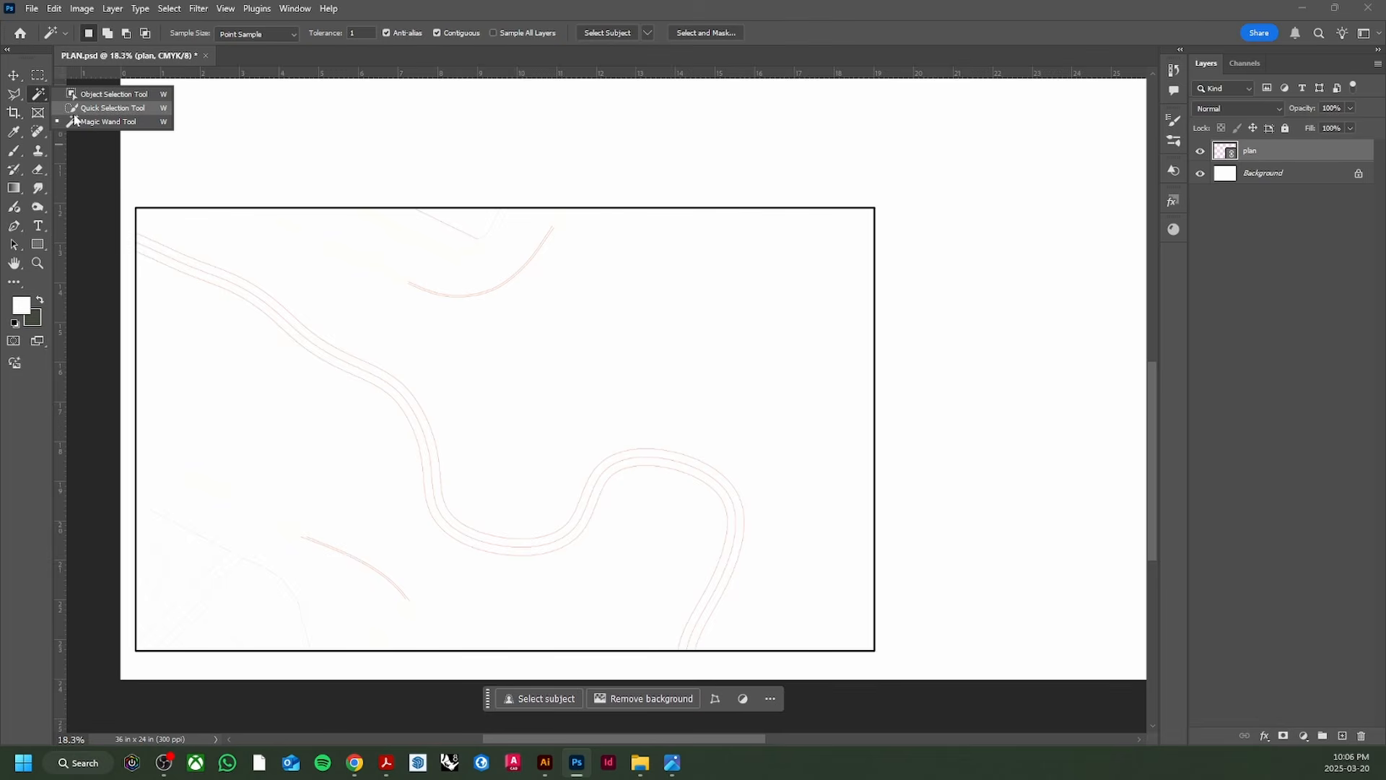
{"action": "left_click", "coordinate": [500, 367]}
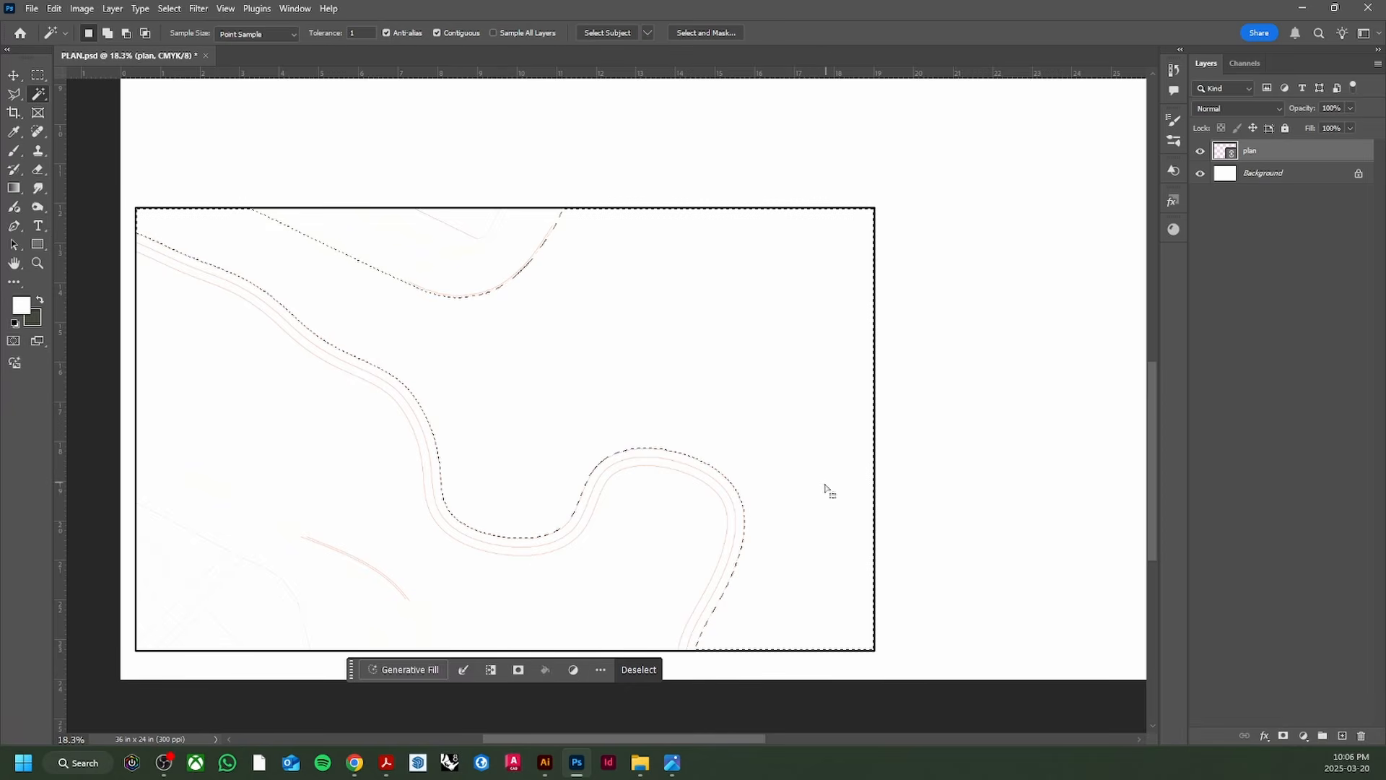
{"action": "key", "text": "shift"}
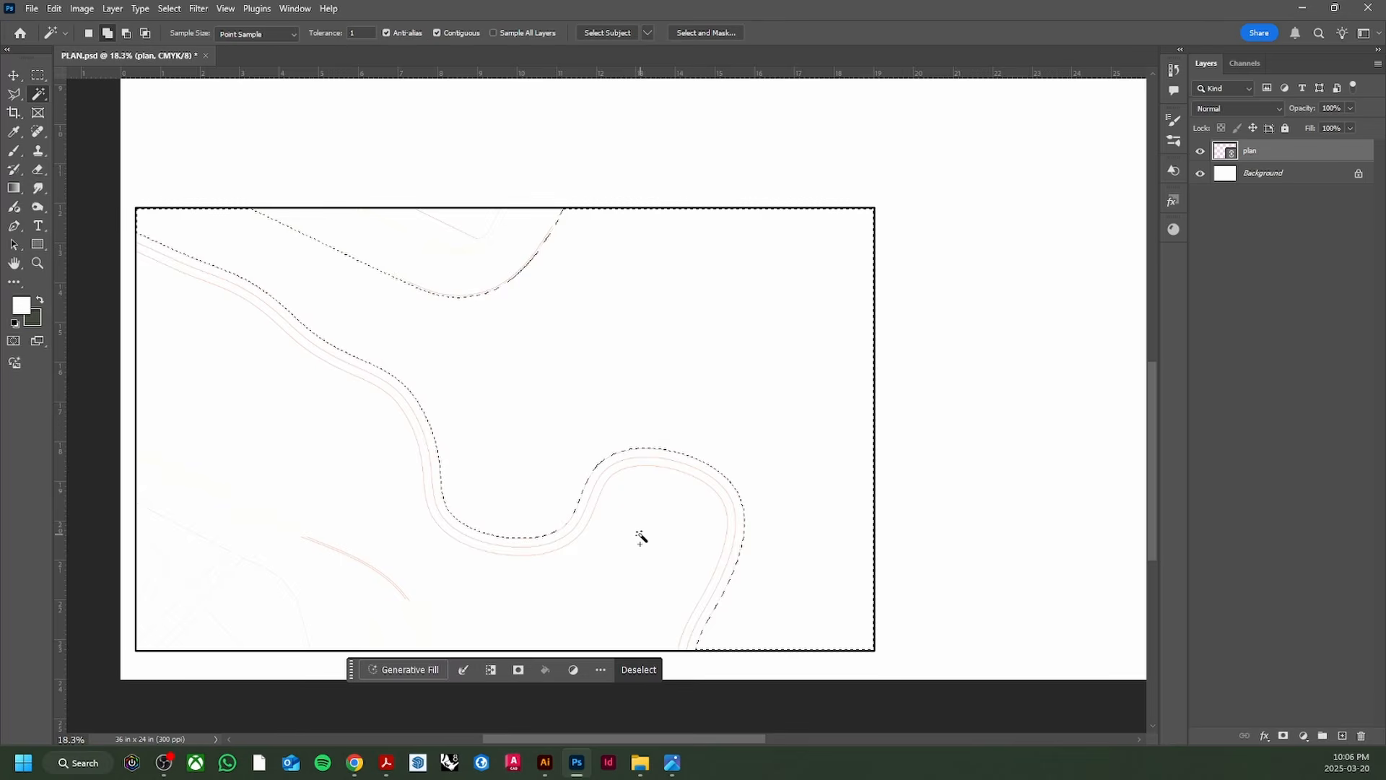
{"action": "left_click", "coordinate": [634, 524], "text": "shift"}
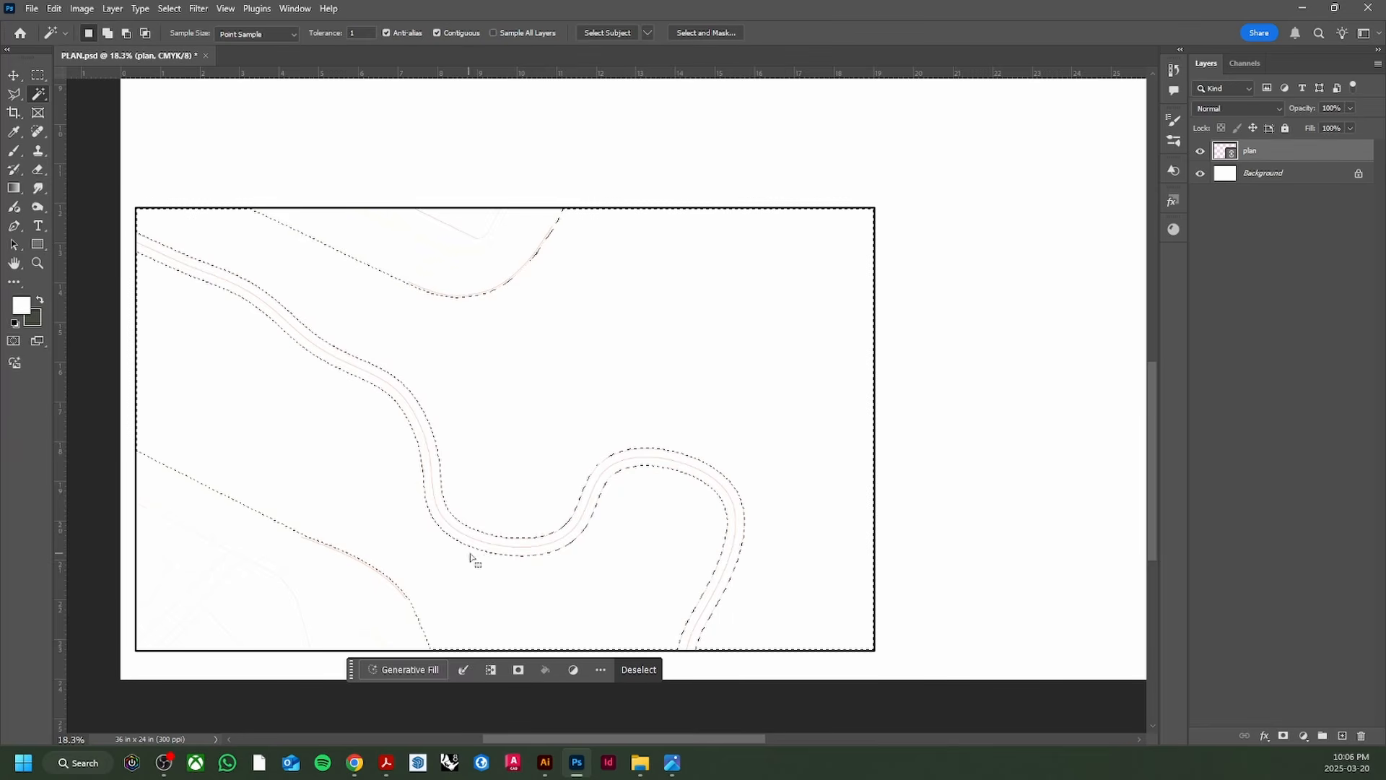
Step: Try a grey-green Solid Color fill layer on the selection, then discard it
{"action": "left_click", "coordinate": [1304, 735]}
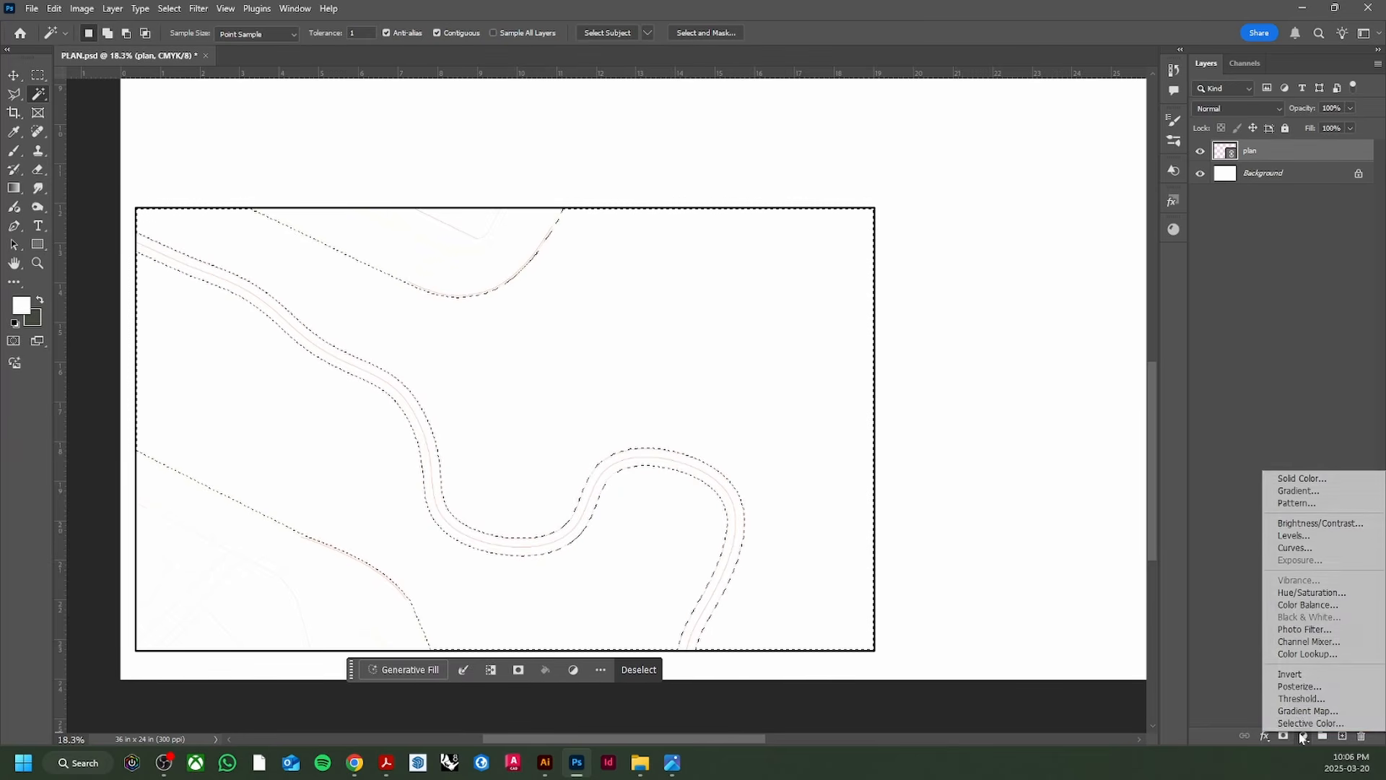
{"action": "left_click", "coordinate": [1294, 479]}
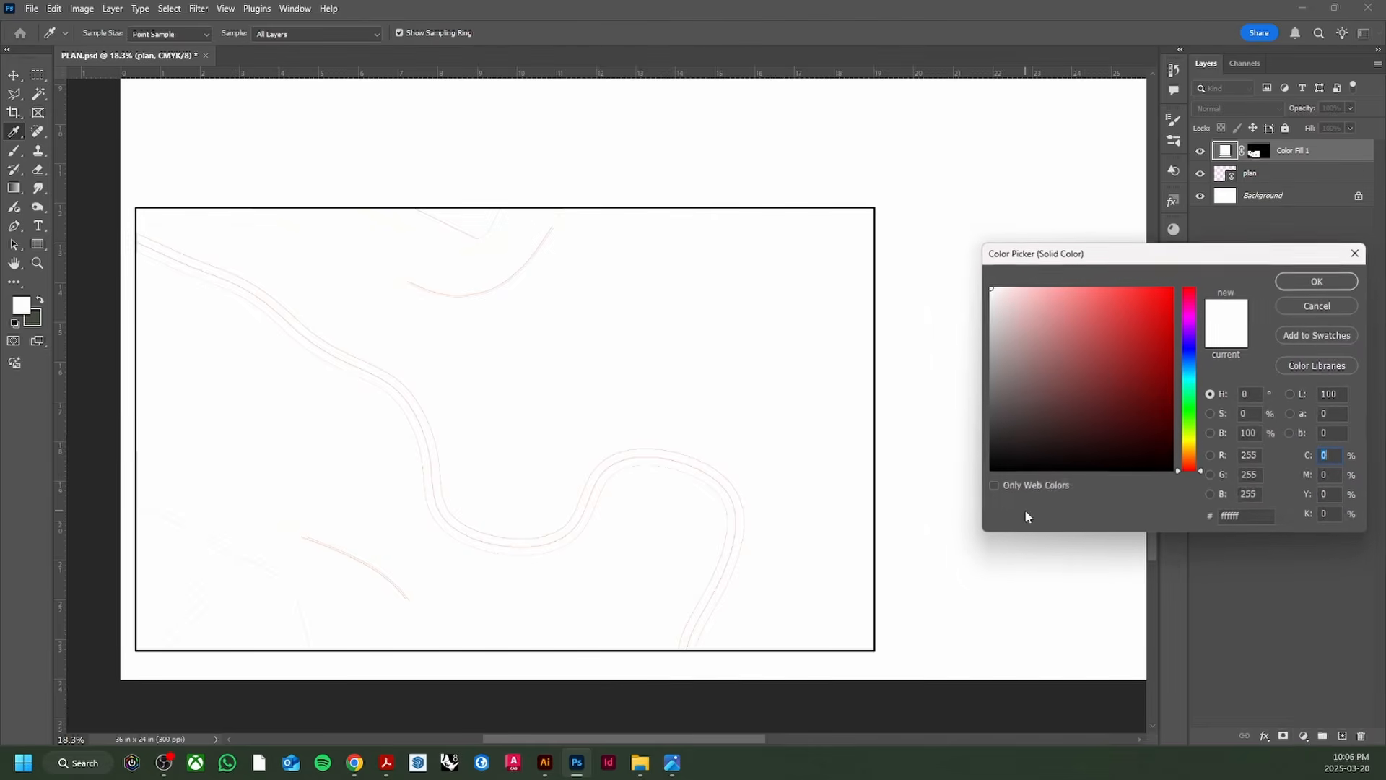
{"action": "left_click_drag", "start_coordinate": [1054, 383], "coordinate": [1068, 416]}
{"action": "left_click", "coordinate": [1190, 414]}
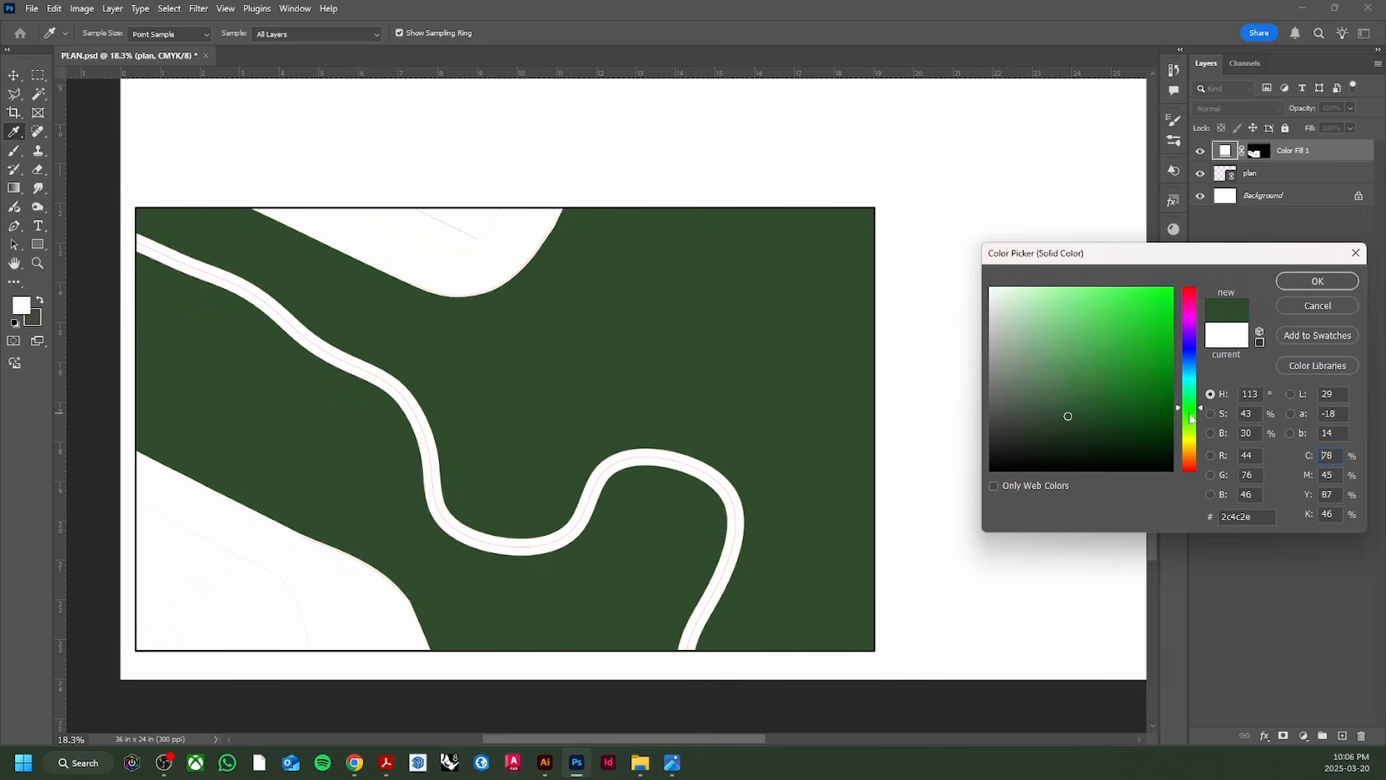
{"action": "left_click_drag", "start_coordinate": [1042, 353], "coordinate": [1011, 368]}
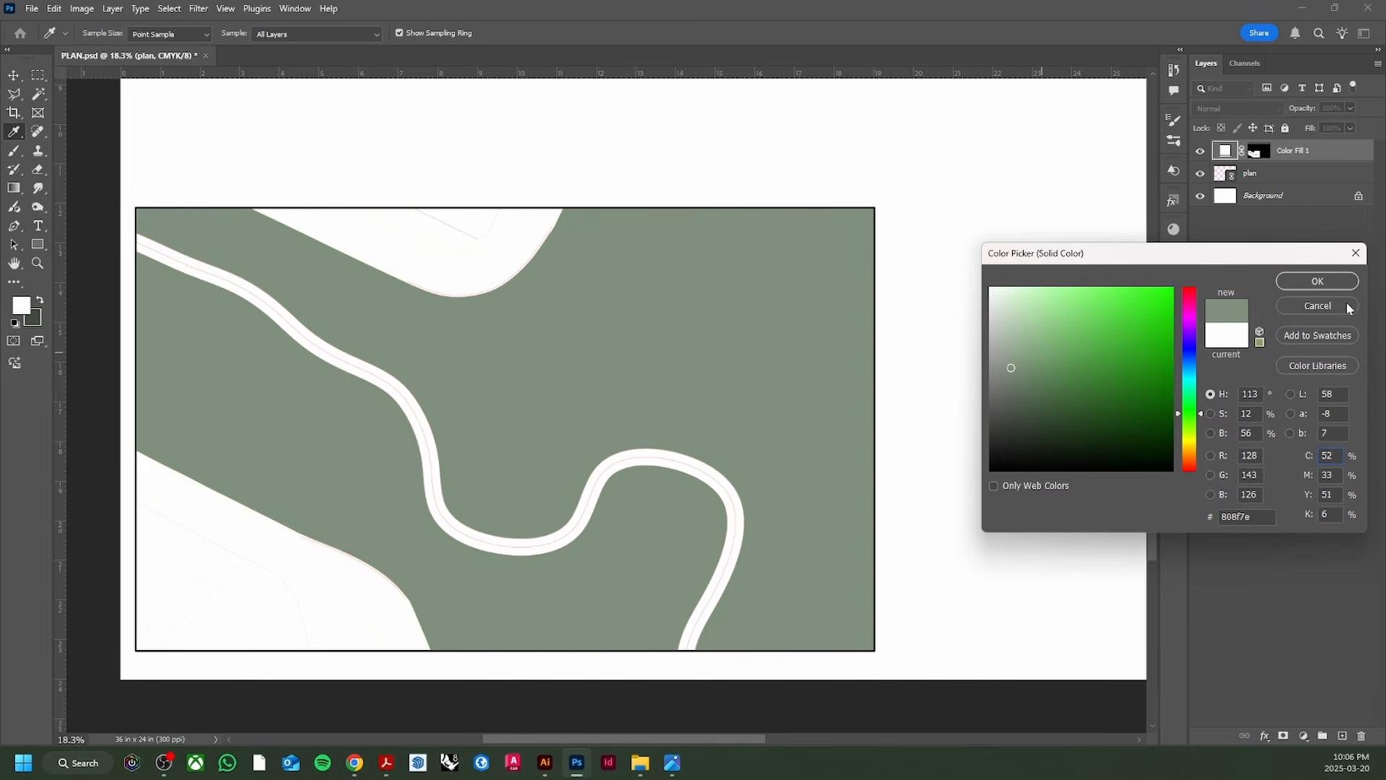
{"action": "left_click", "coordinate": [1348, 309]}
{"action": "left_click", "coordinate": [1304, 736]}
Step: Add a Pattern Fill layer to the selection using the green grass pattern
{"action": "left_click", "coordinate": [1299, 505]}
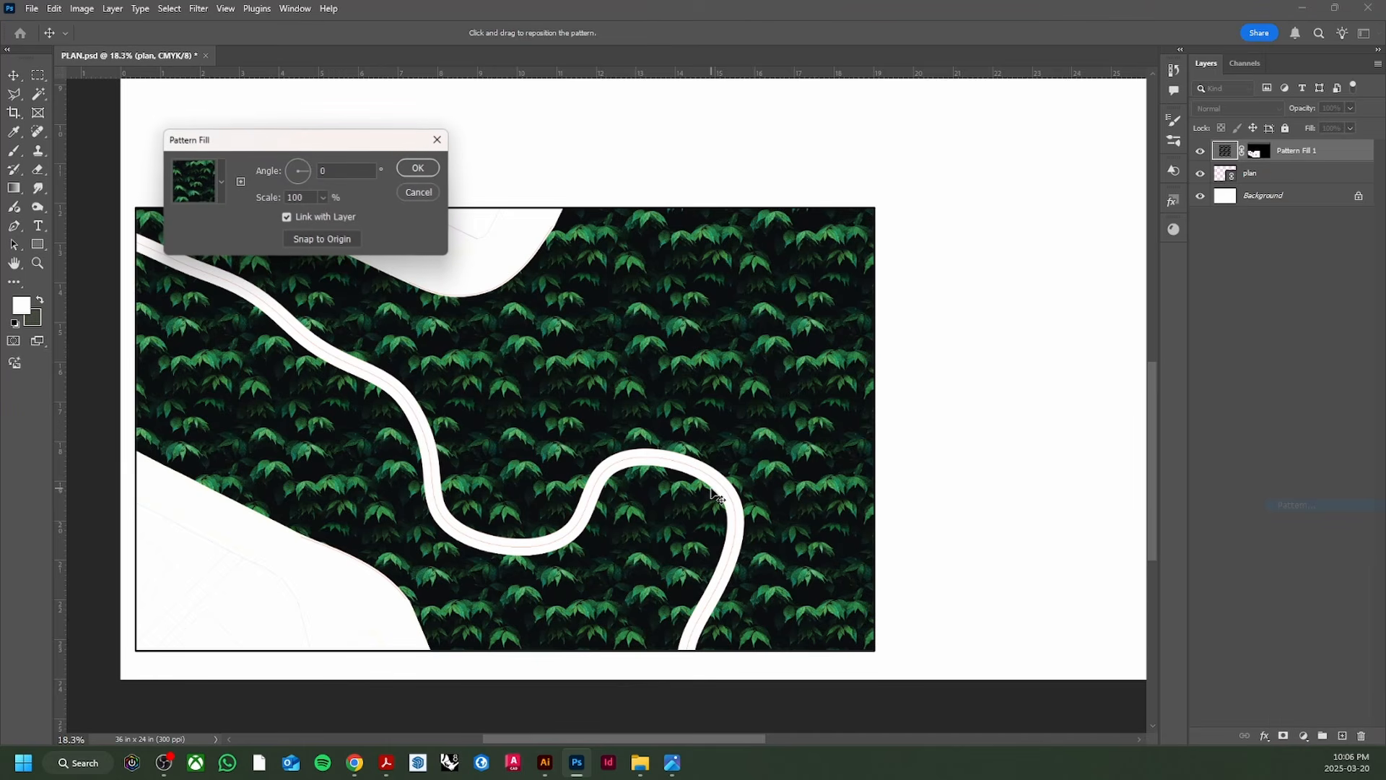
{"action": "left_click", "coordinate": [221, 199]}
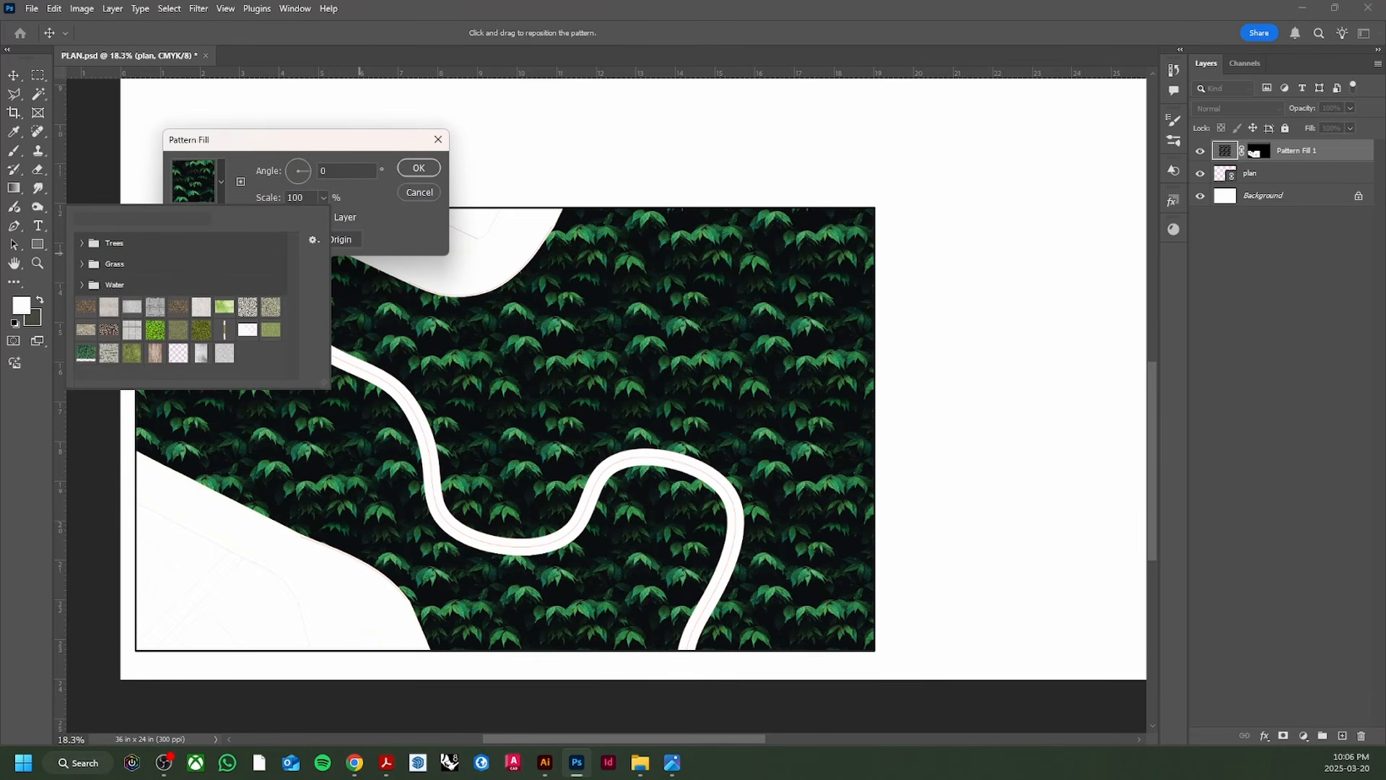
{"action": "left_click", "coordinate": [132, 354]}
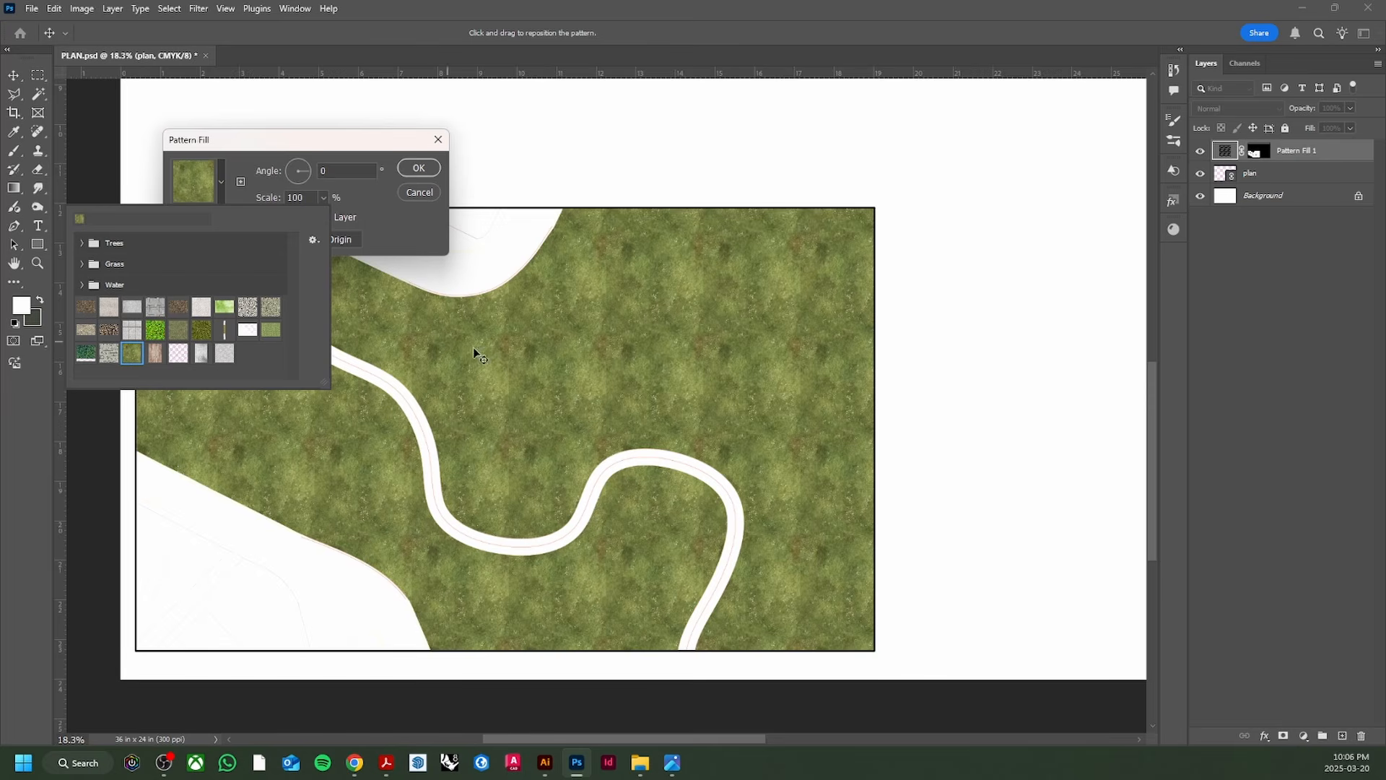
{"action": "left_click", "coordinate": [404, 225]}
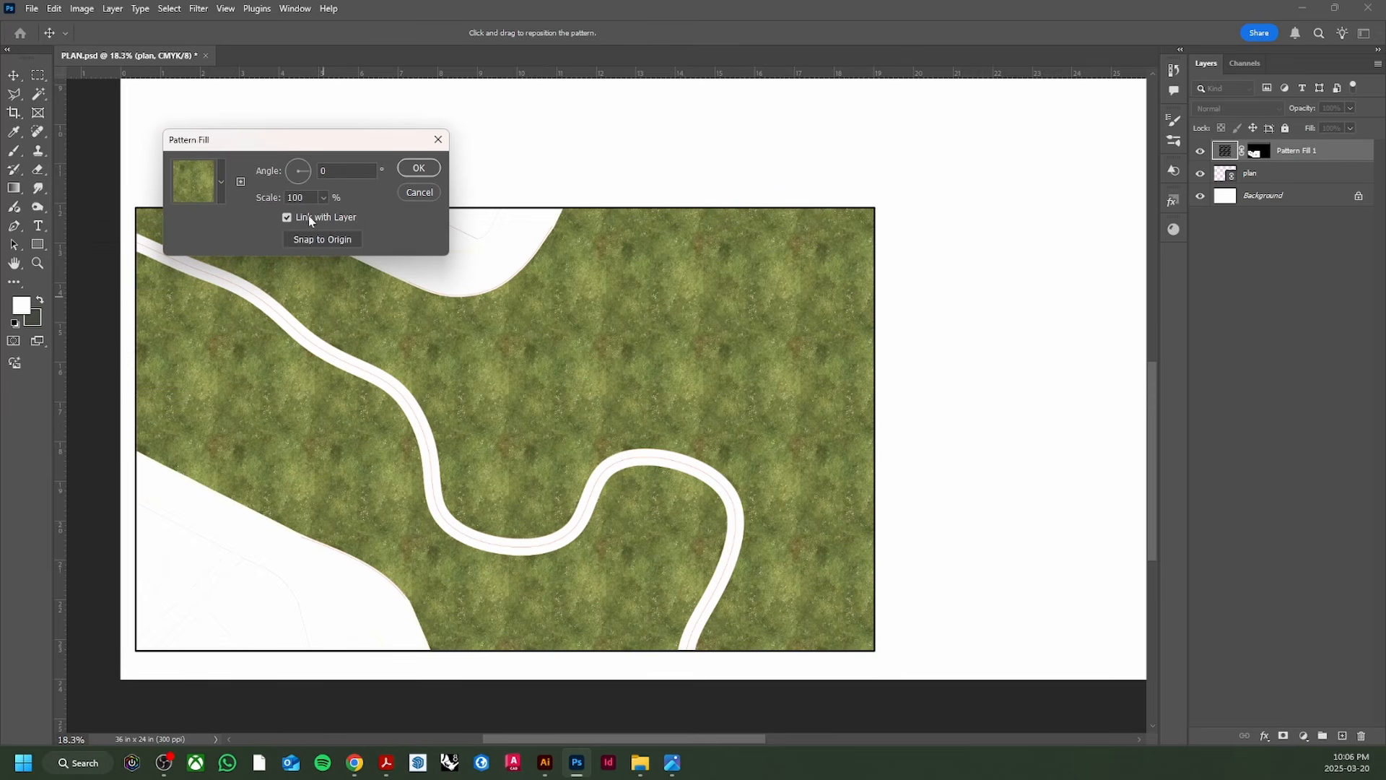
Step: Search Pinterest for 'grass pattern seamless'
{"action": "left_click", "coordinate": [355, 762]}
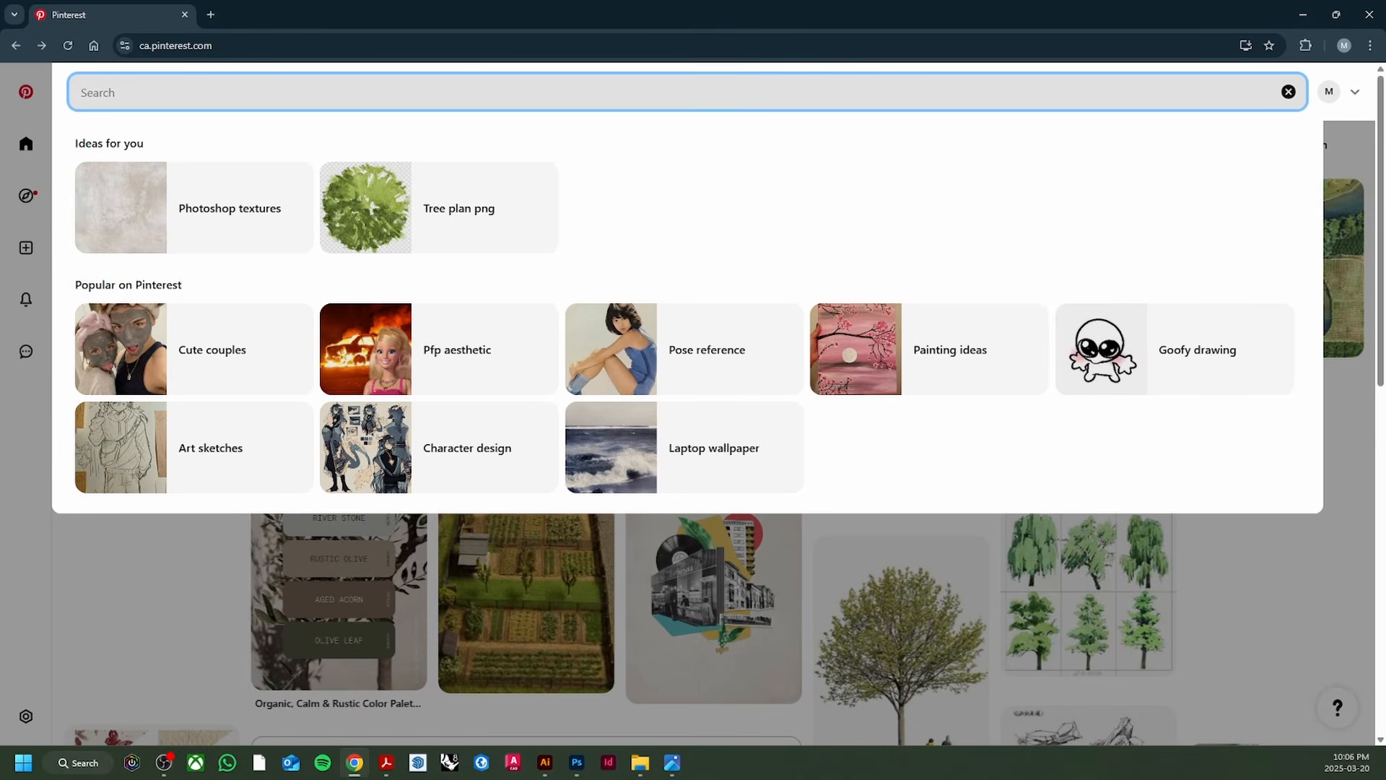
{"action": "type", "text": "grasss"}
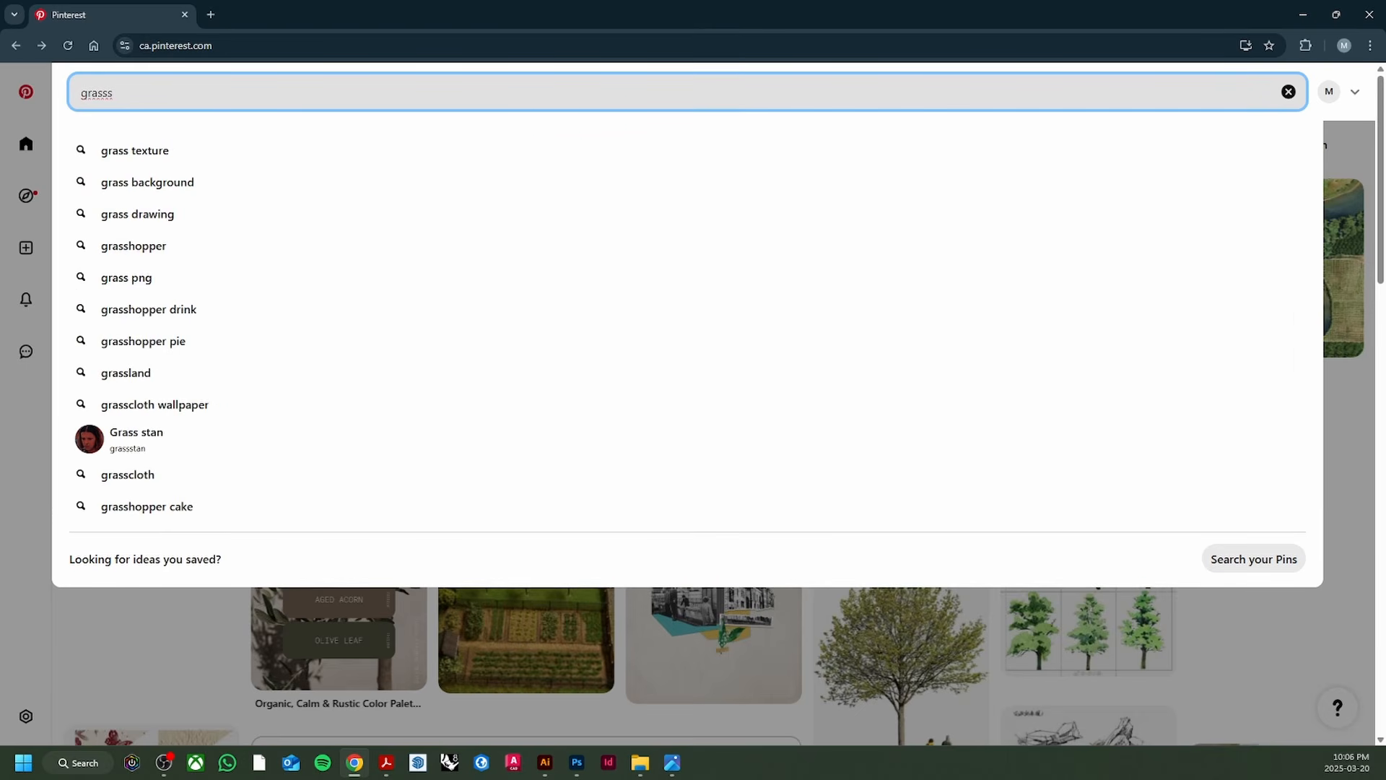
{"action": "key", "text": "BackSpace"}
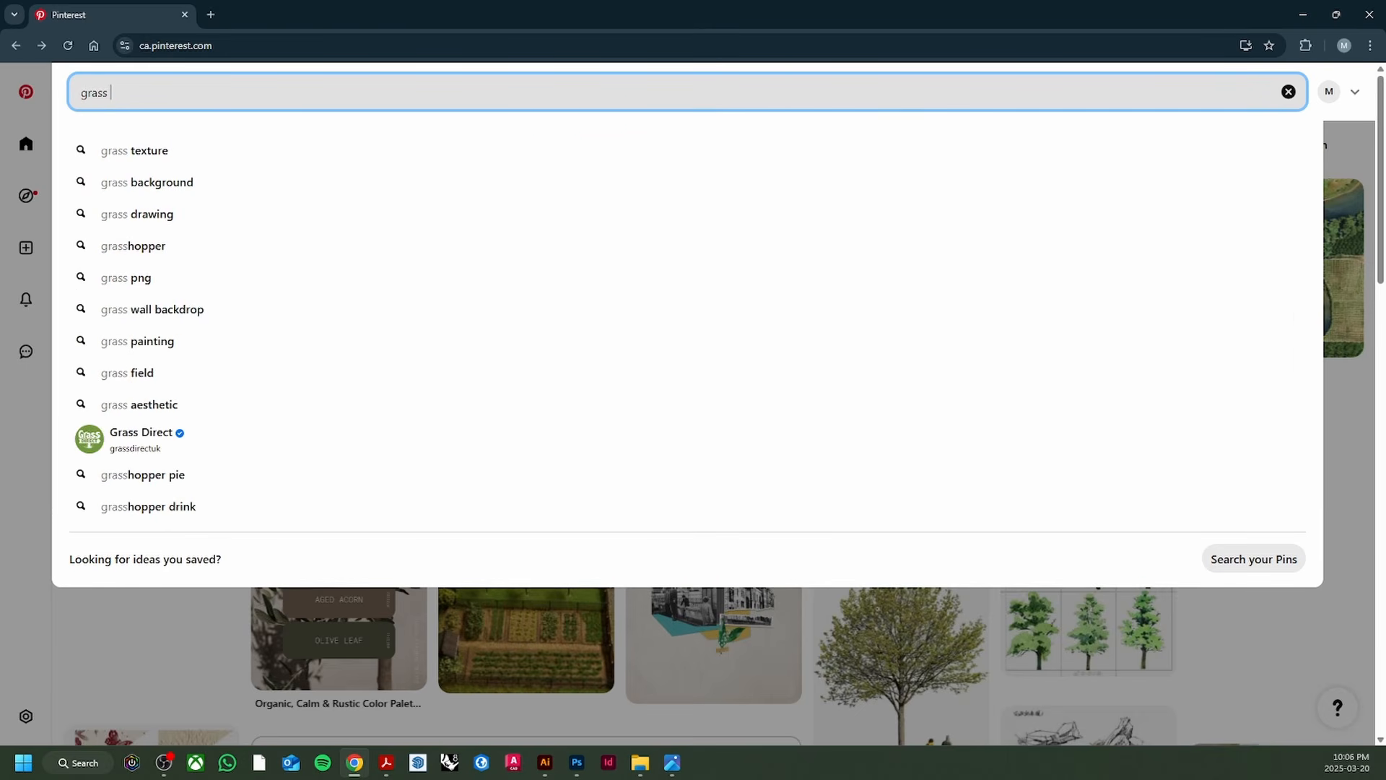
{"action": "type", "text": "pattern seamless"}
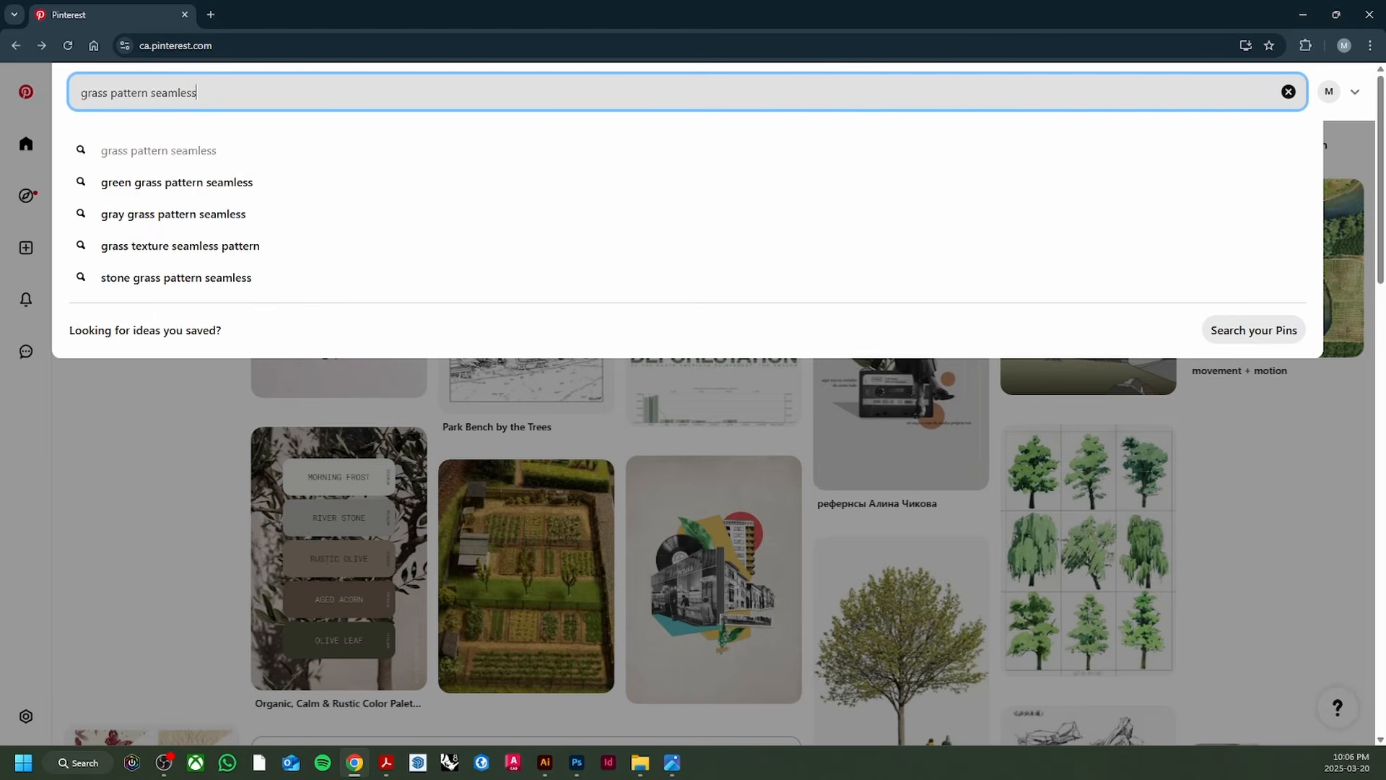
{"action": "key", "text": "Return"}
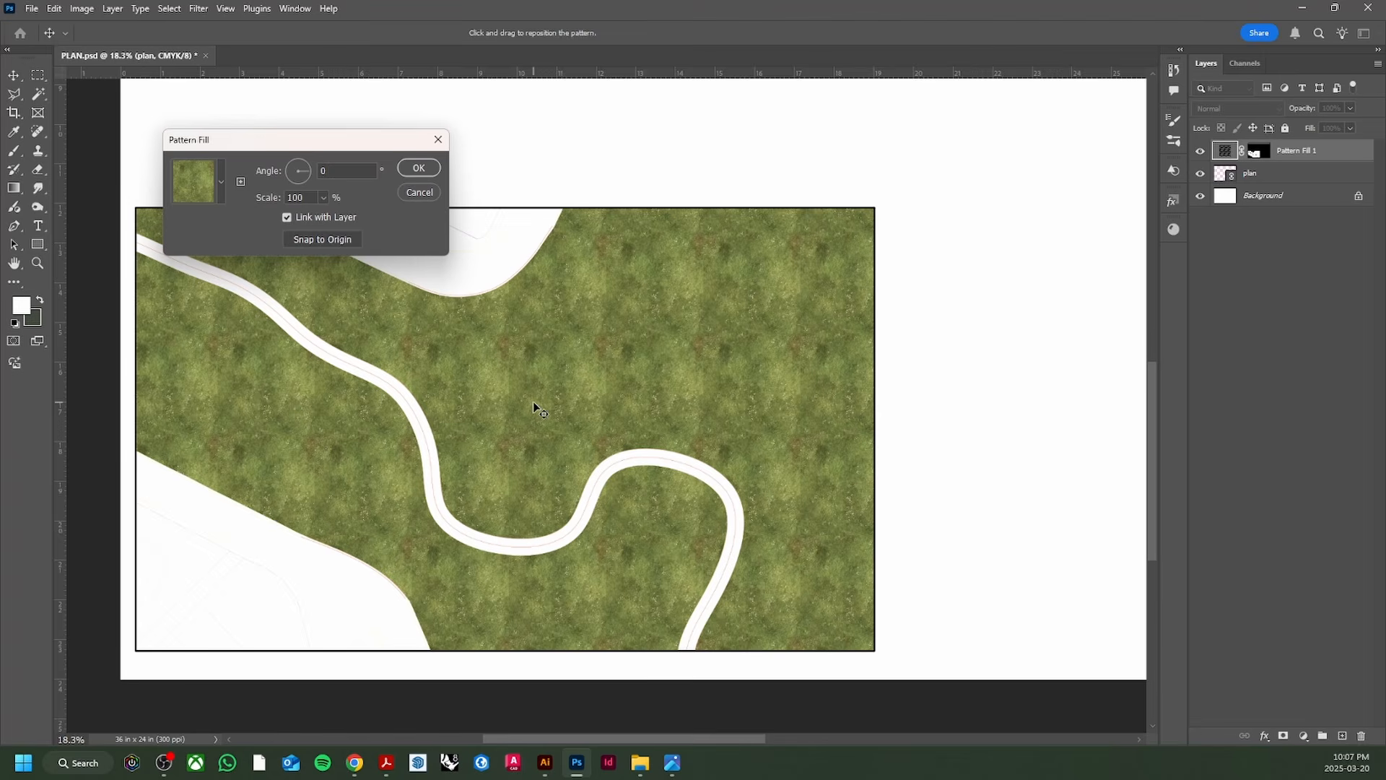
Step: Copy the white-flowered grass texture from Pinterest and cancel Photoshop's Pattern Fill dialog
{"action": "scroll", "coordinate": [533, 402], "scroll_direction": "up", "scroll_amount": 10}
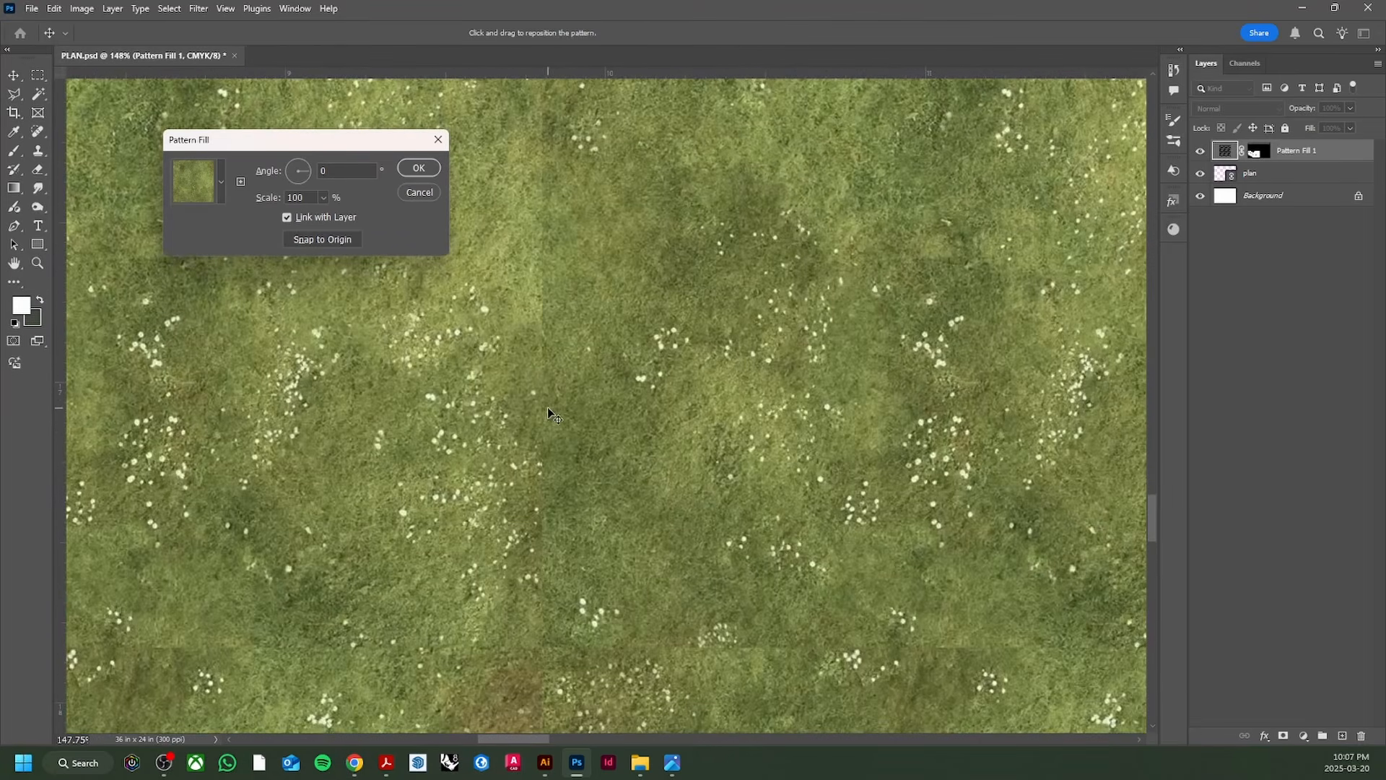
{"action": "scroll", "coordinate": [547, 413], "scroll_direction": "down", "scroll_amount": 10}
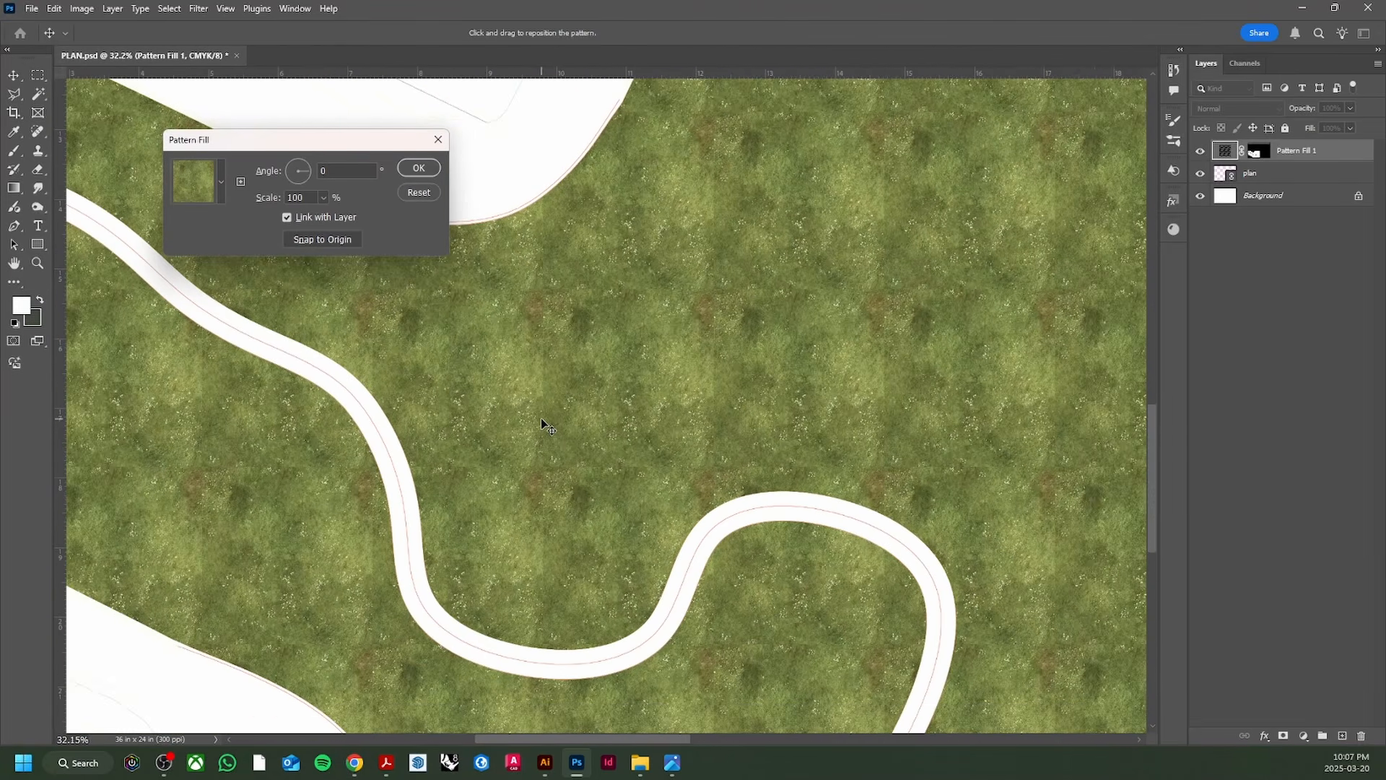
{"action": "scroll", "coordinate": [542, 422], "scroll_direction": "down", "scroll_amount": 3}
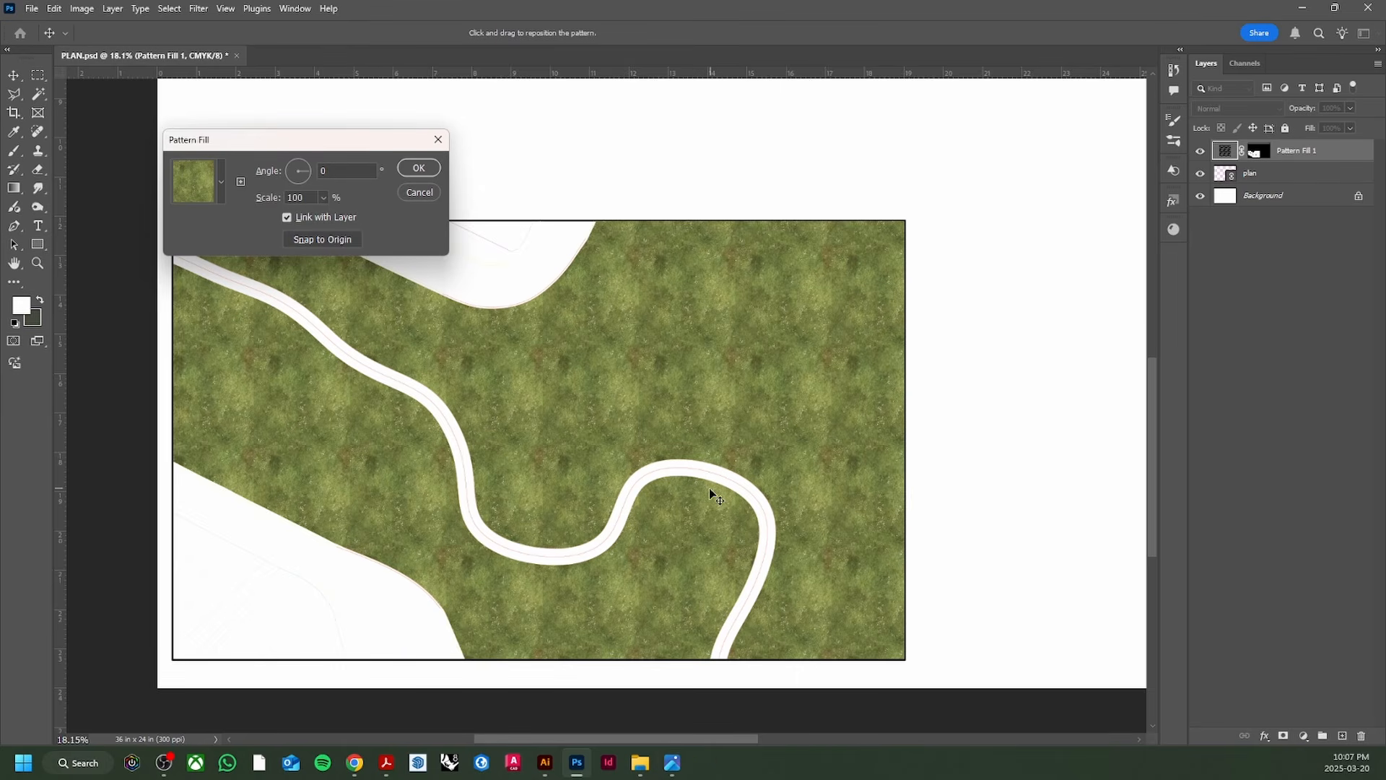
{"action": "left_click", "coordinate": [417, 646]}
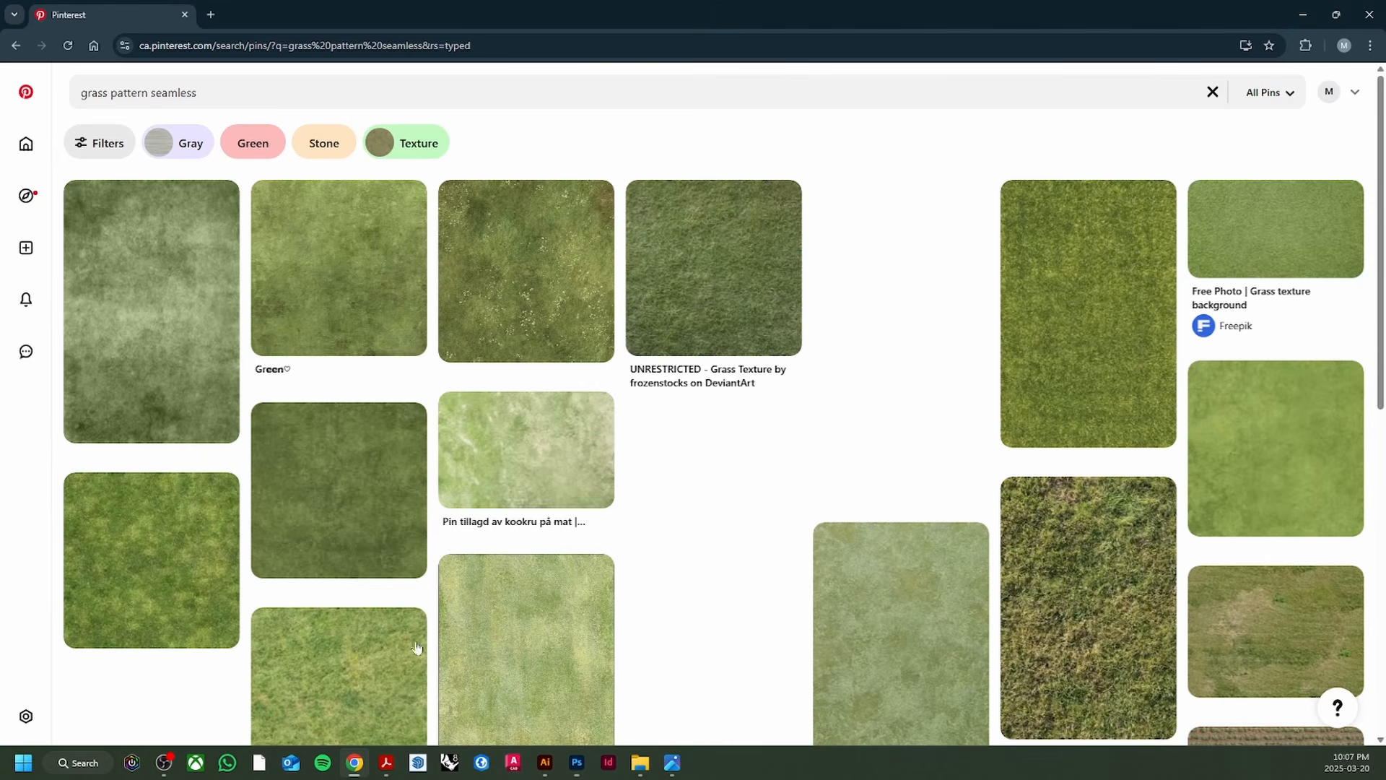
{"action": "left_click", "coordinate": [504, 273]}
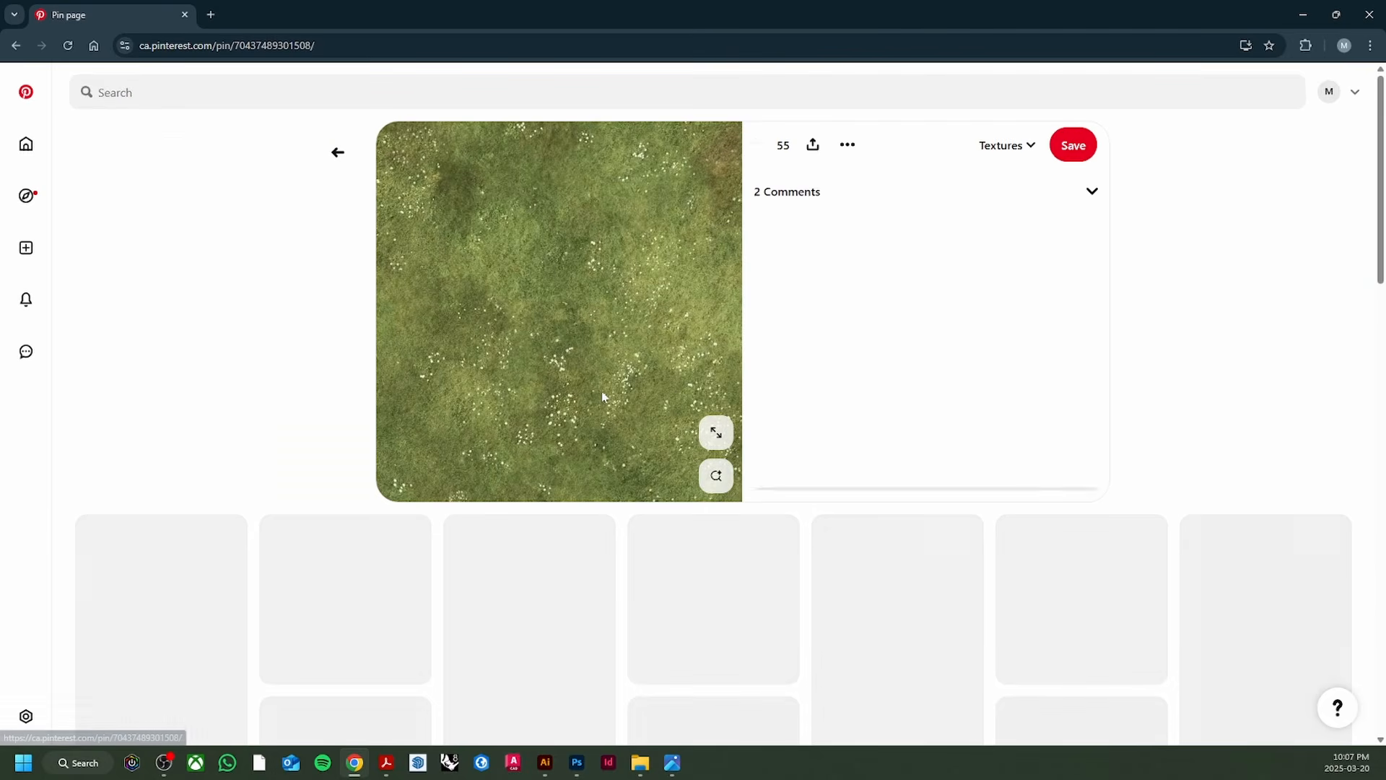
{"action": "right_click", "coordinate": [564, 327]}
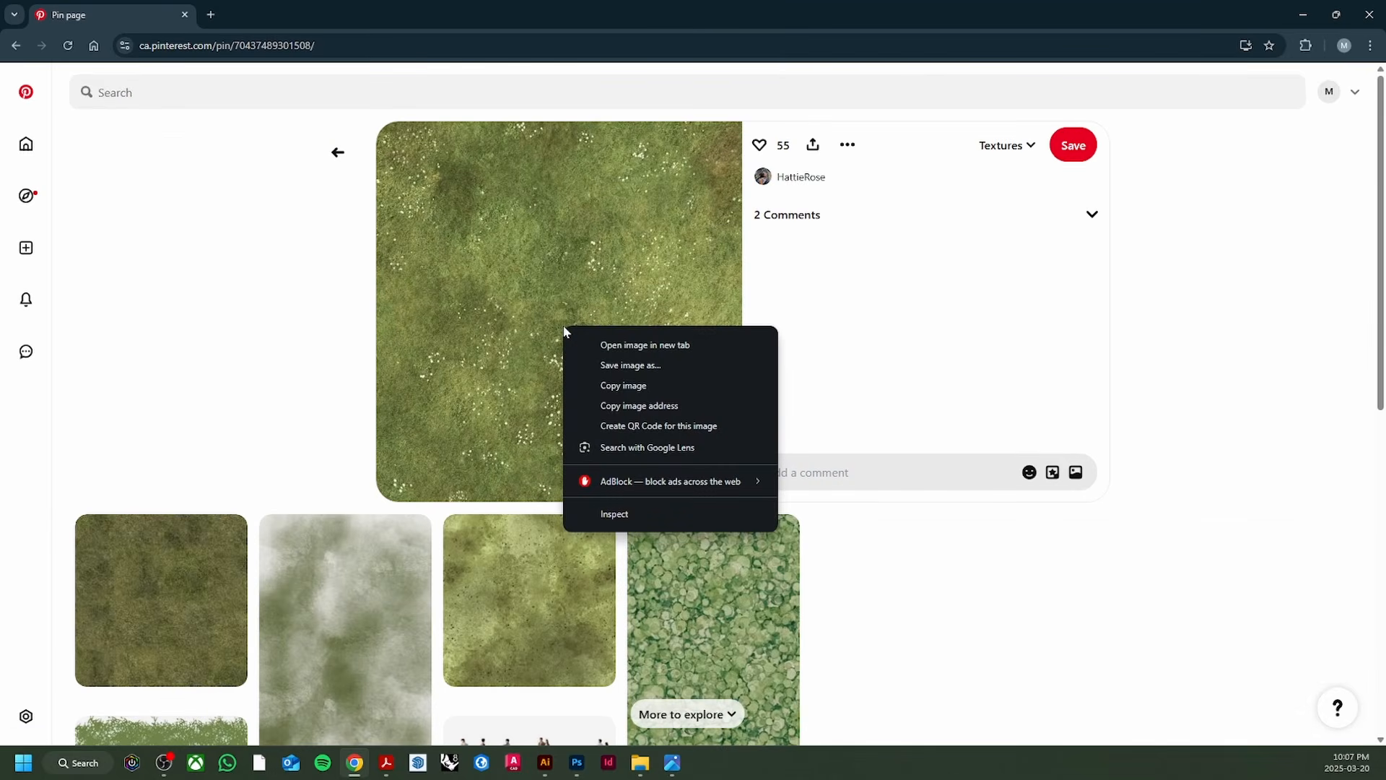
{"action": "left_click", "coordinate": [622, 386]}
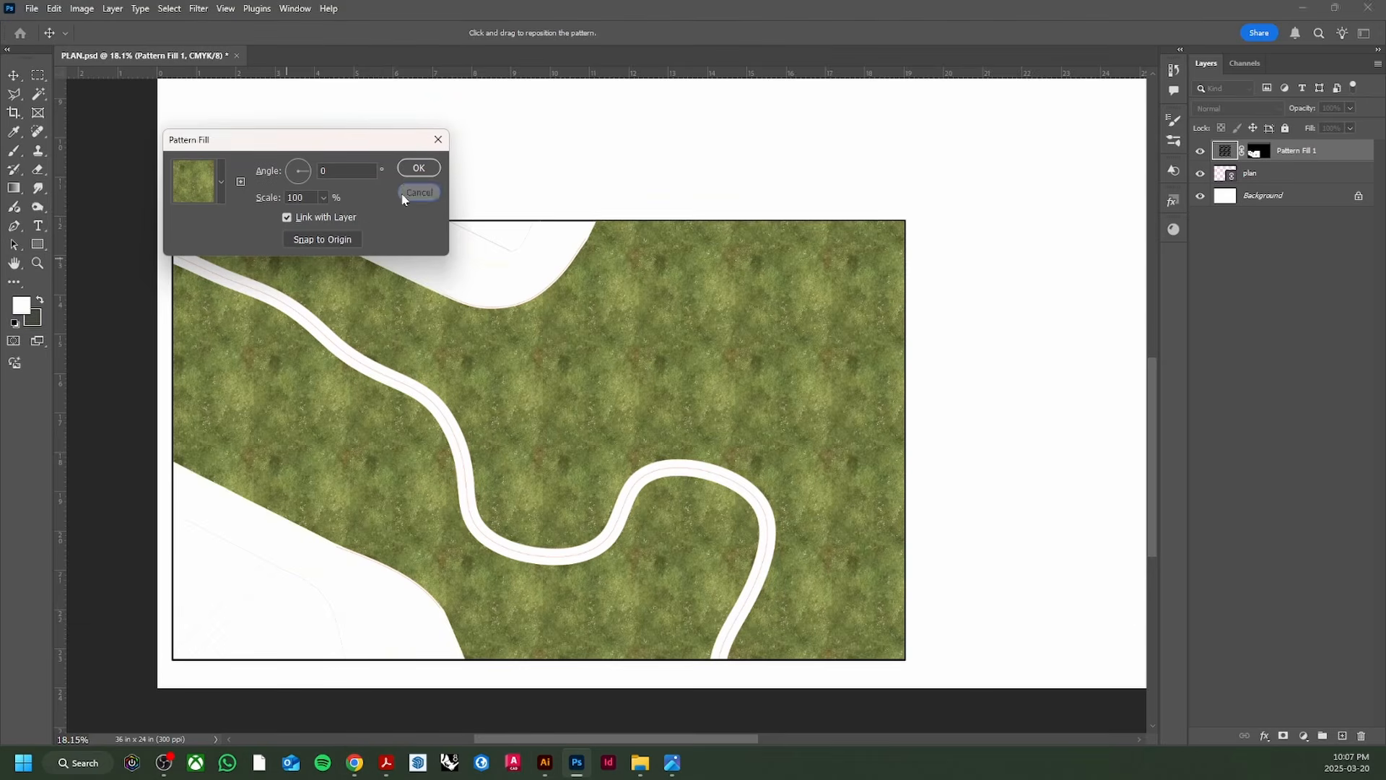
{"action": "left_click", "coordinate": [404, 195]}
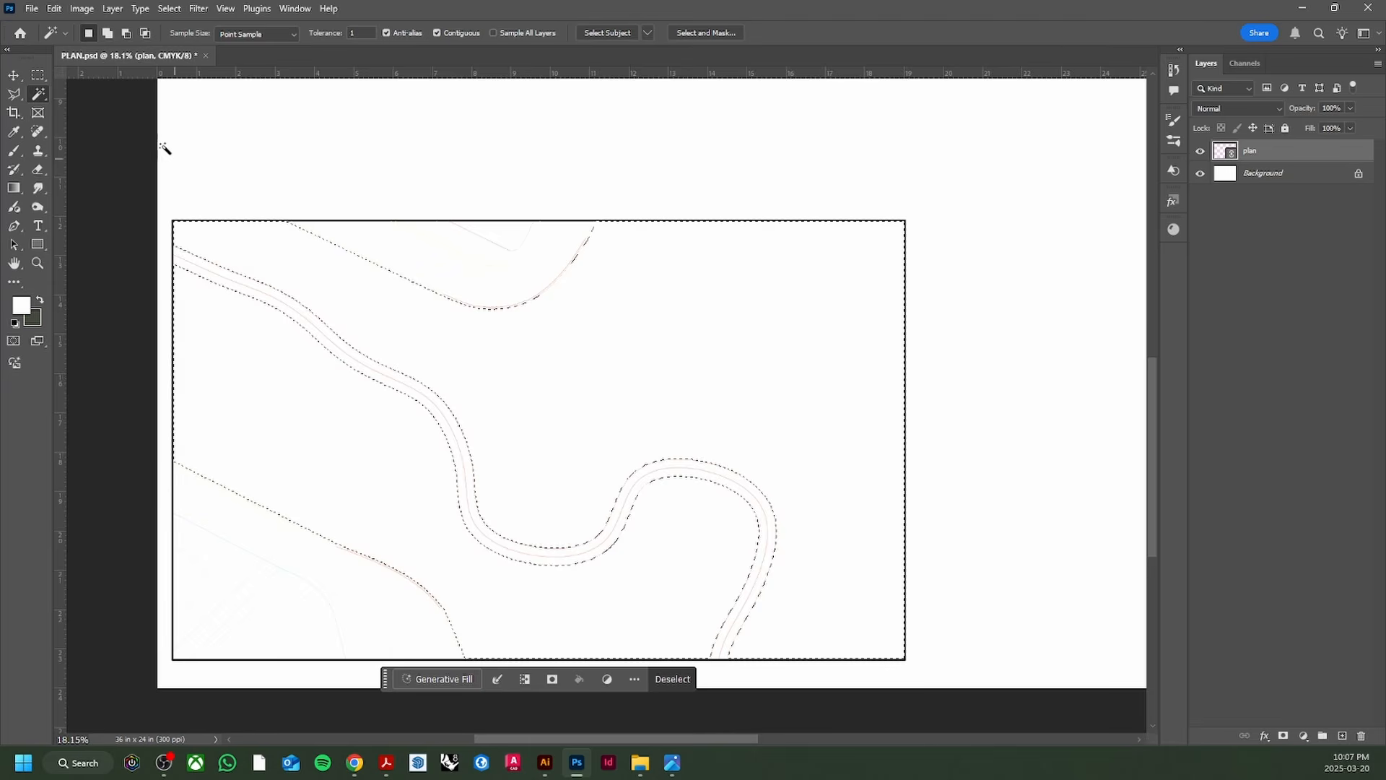
Step: Create a new 736 × 765 px document from the Clipboard preset
{"action": "left_click", "coordinate": [32, 10]}
{"action": "left_click", "coordinate": [41, 27]}
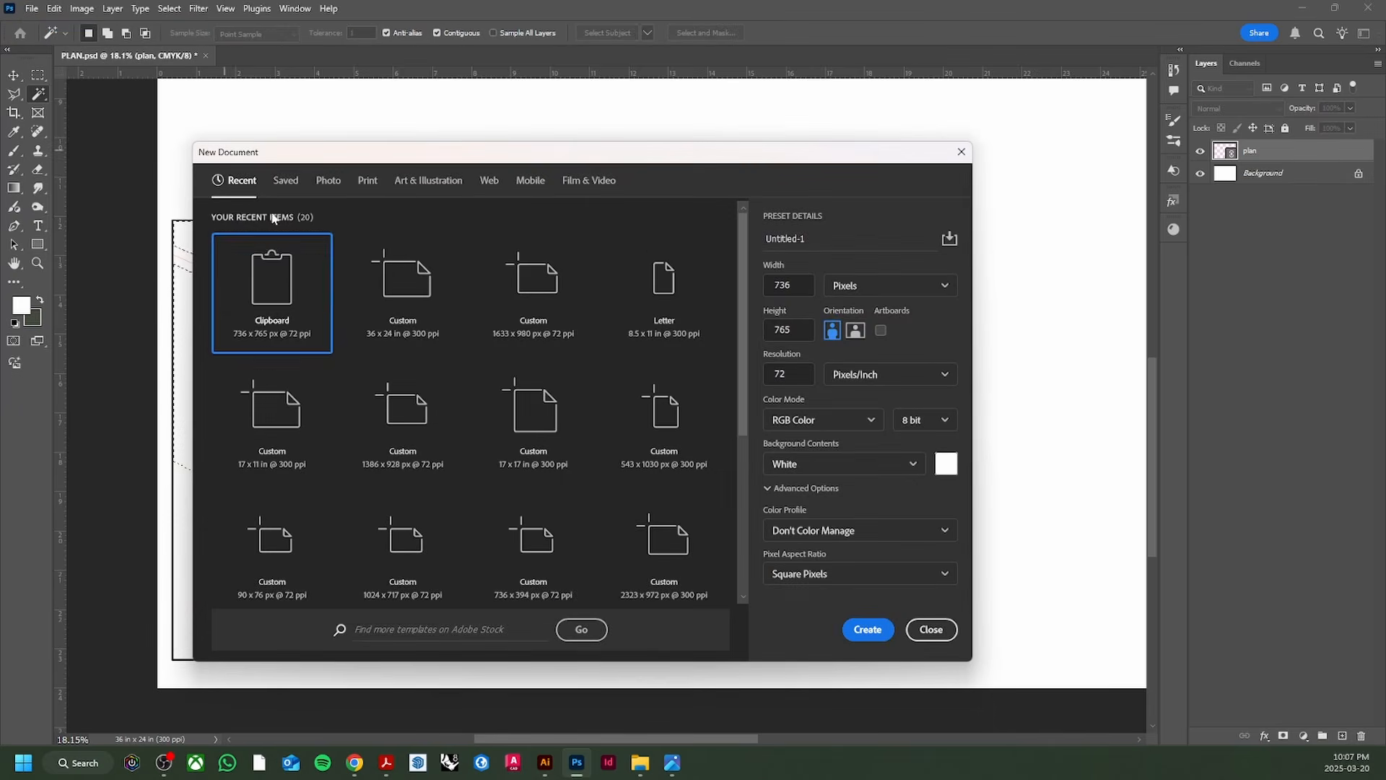
{"action": "left_click", "coordinate": [352, 764]}
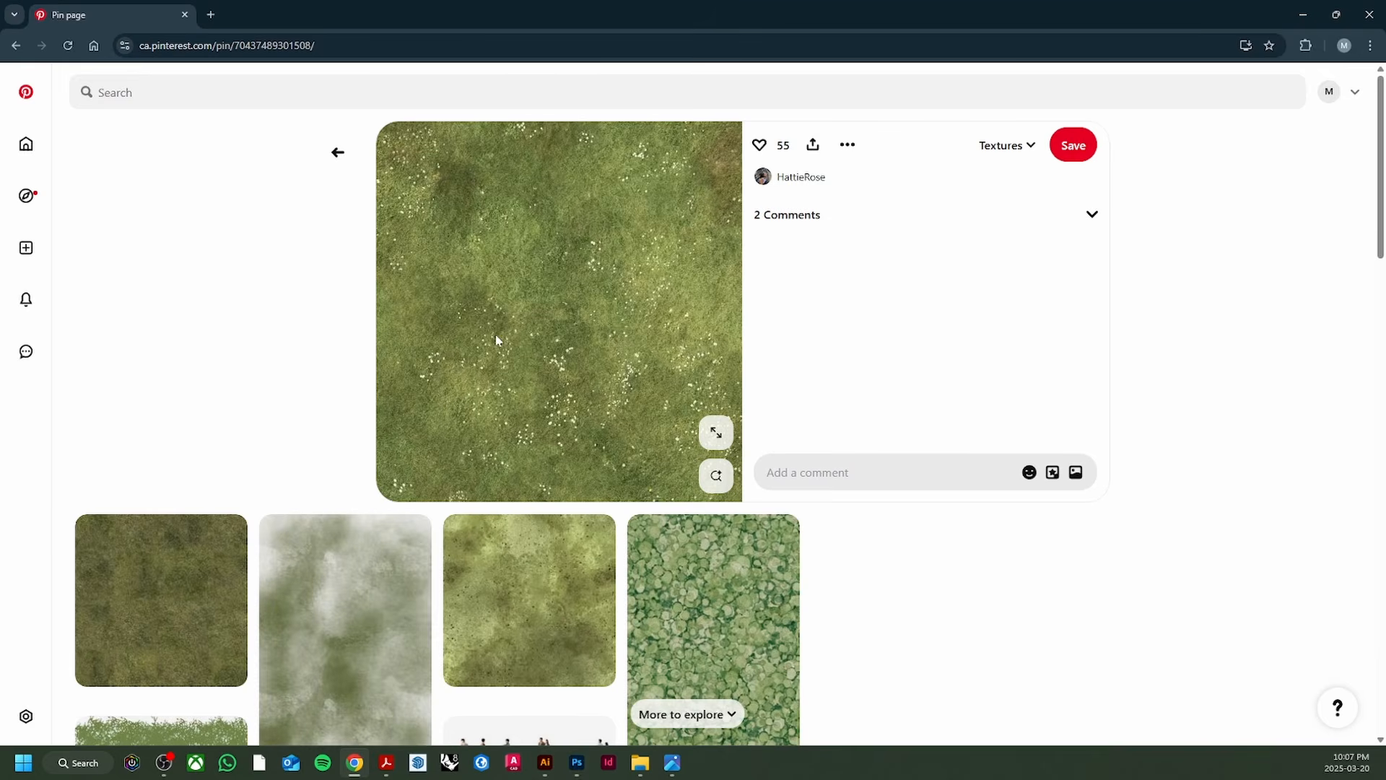
{"action": "left_click", "coordinate": [582, 767]}
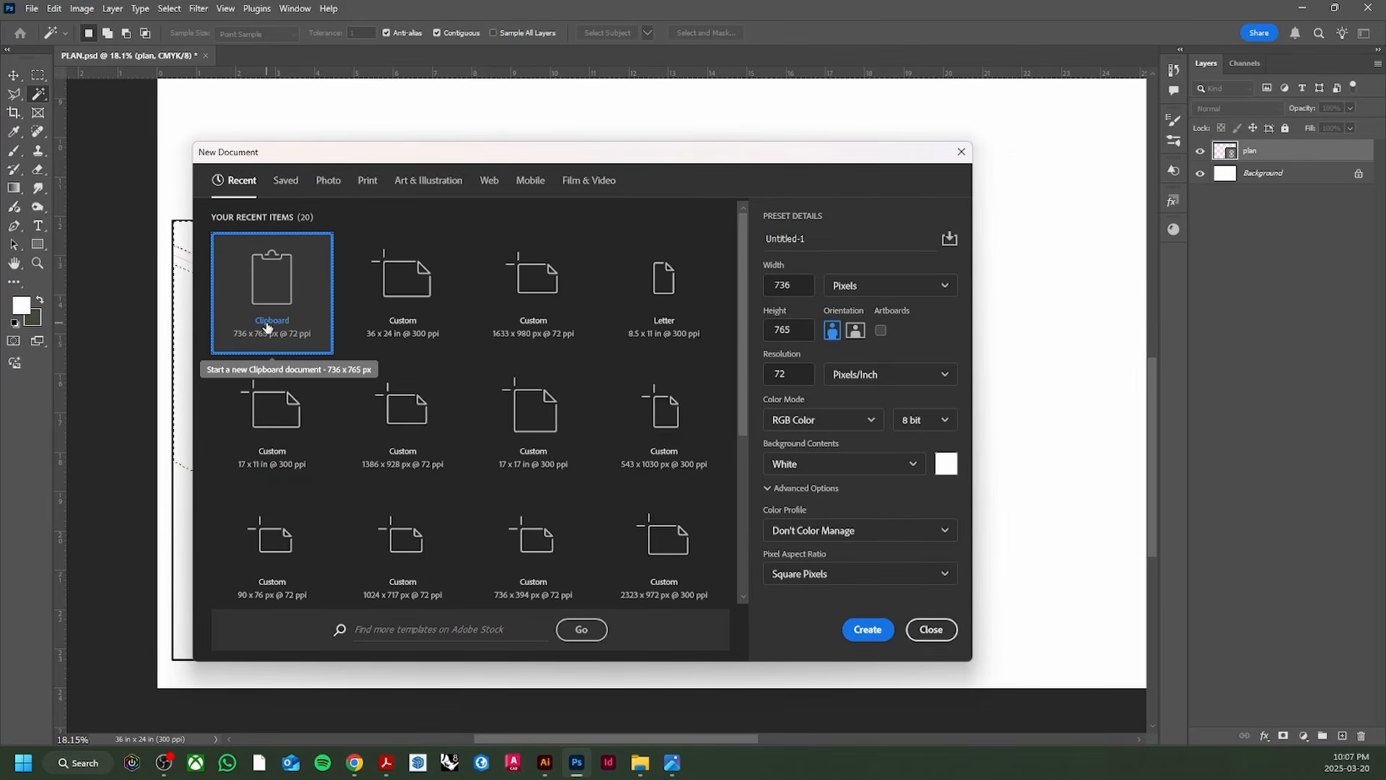
{"action": "left_click", "coordinate": [868, 629]}
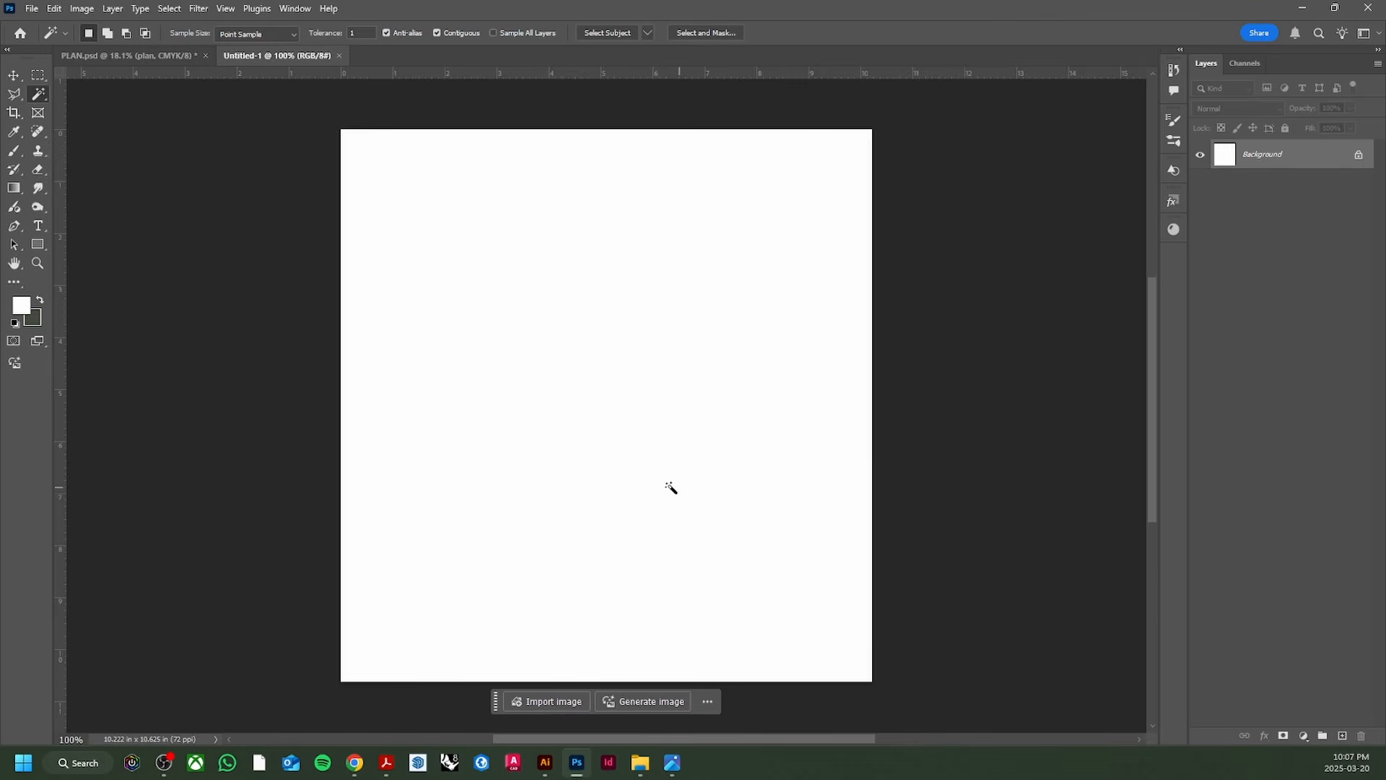
Step: Place the copied grass texture onto the new canvas as Layer 1, then return to PLAN.psd
{"action": "left_click", "coordinate": [357, 765]}
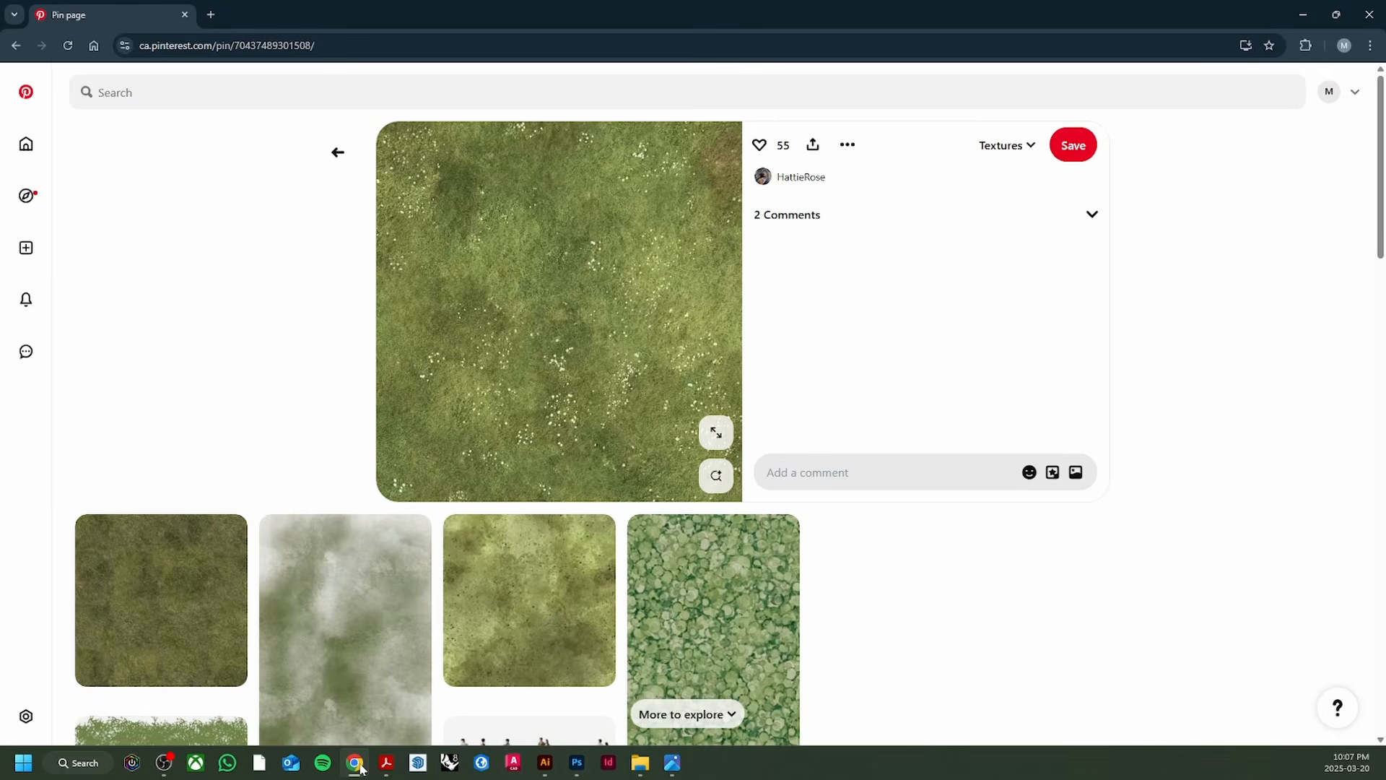
{"action": "left_click", "coordinate": [360, 767]}
{"action": "left_click_drag", "start_coordinate": [612, 391], "coordinate": [611, 393]}
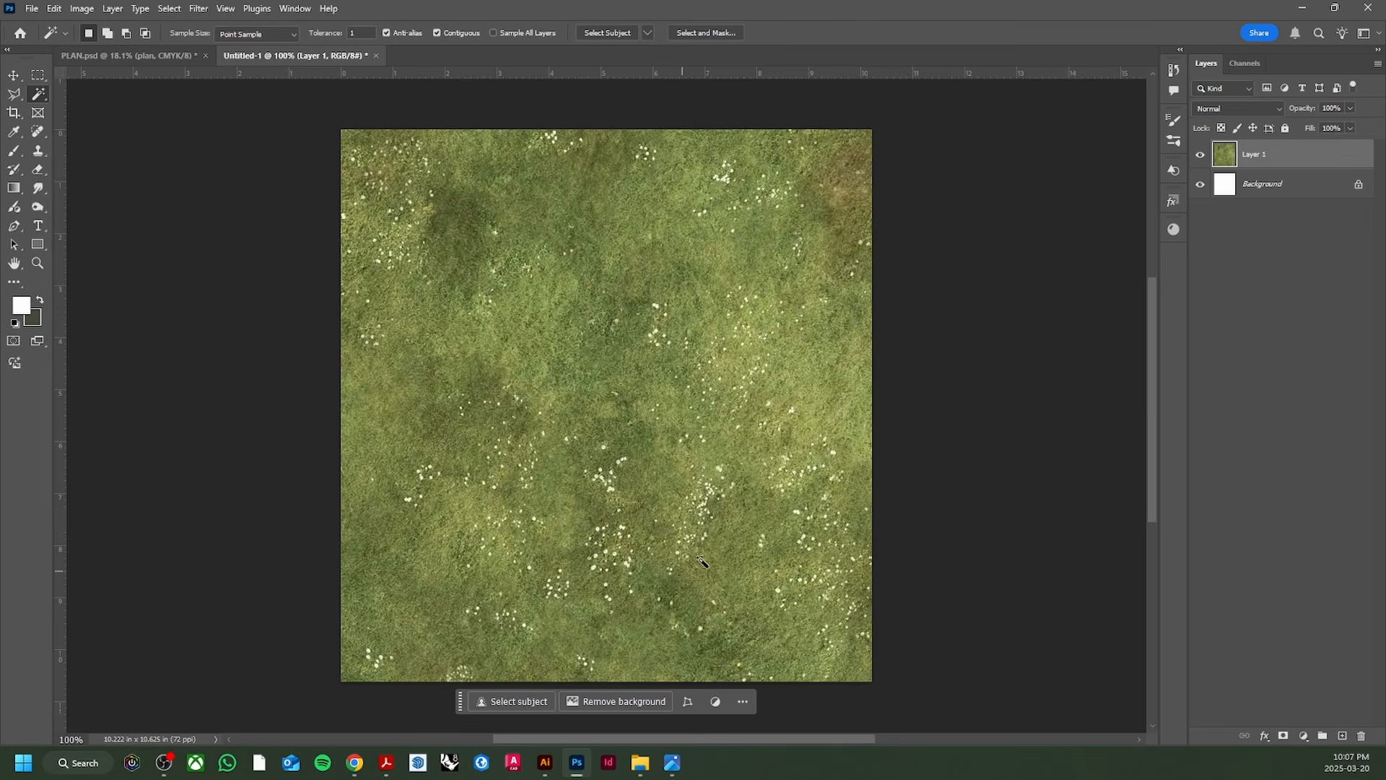
{"action": "left_click", "coordinate": [107, 54]}
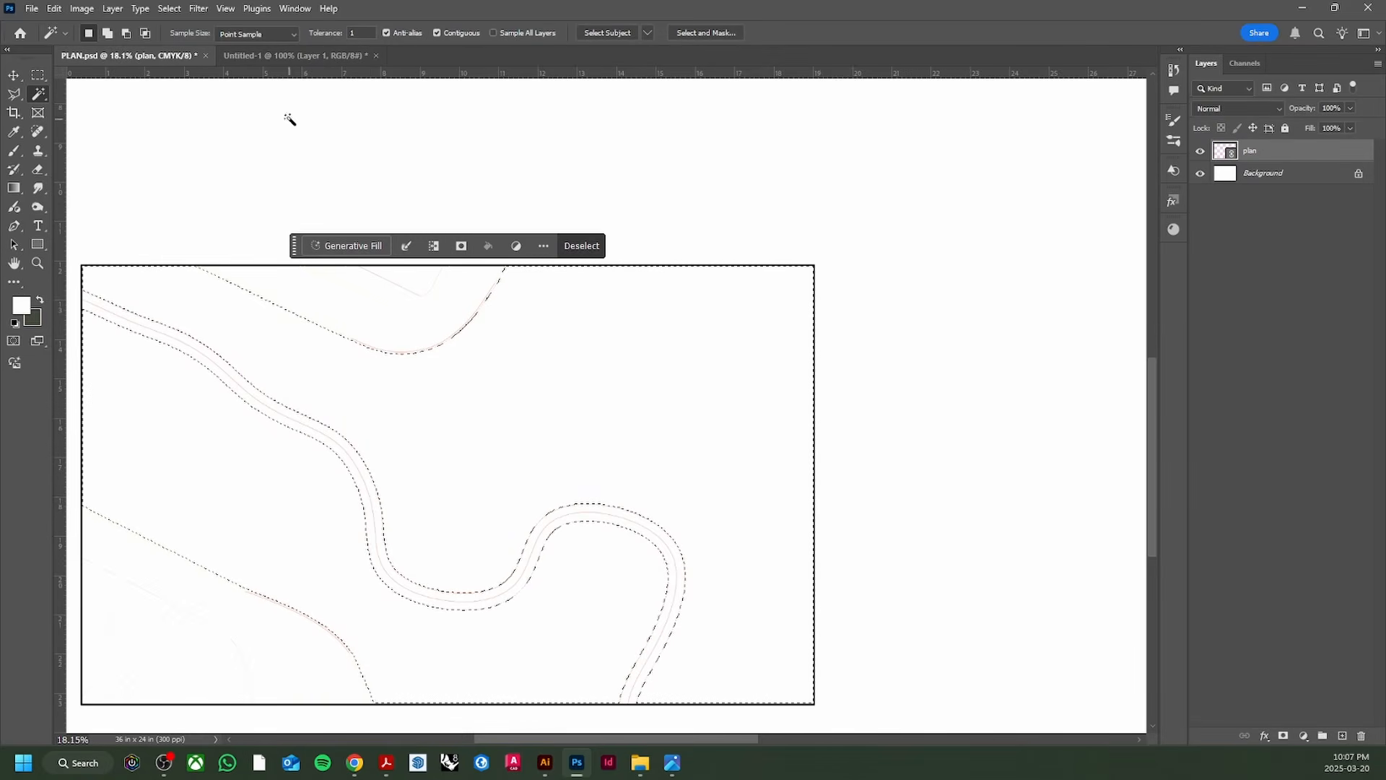
Step: Define the grass texture document as a new pattern named 'gras'
{"action": "left_click", "coordinate": [292, 56]}
{"action": "left_click", "coordinate": [55, 10]}
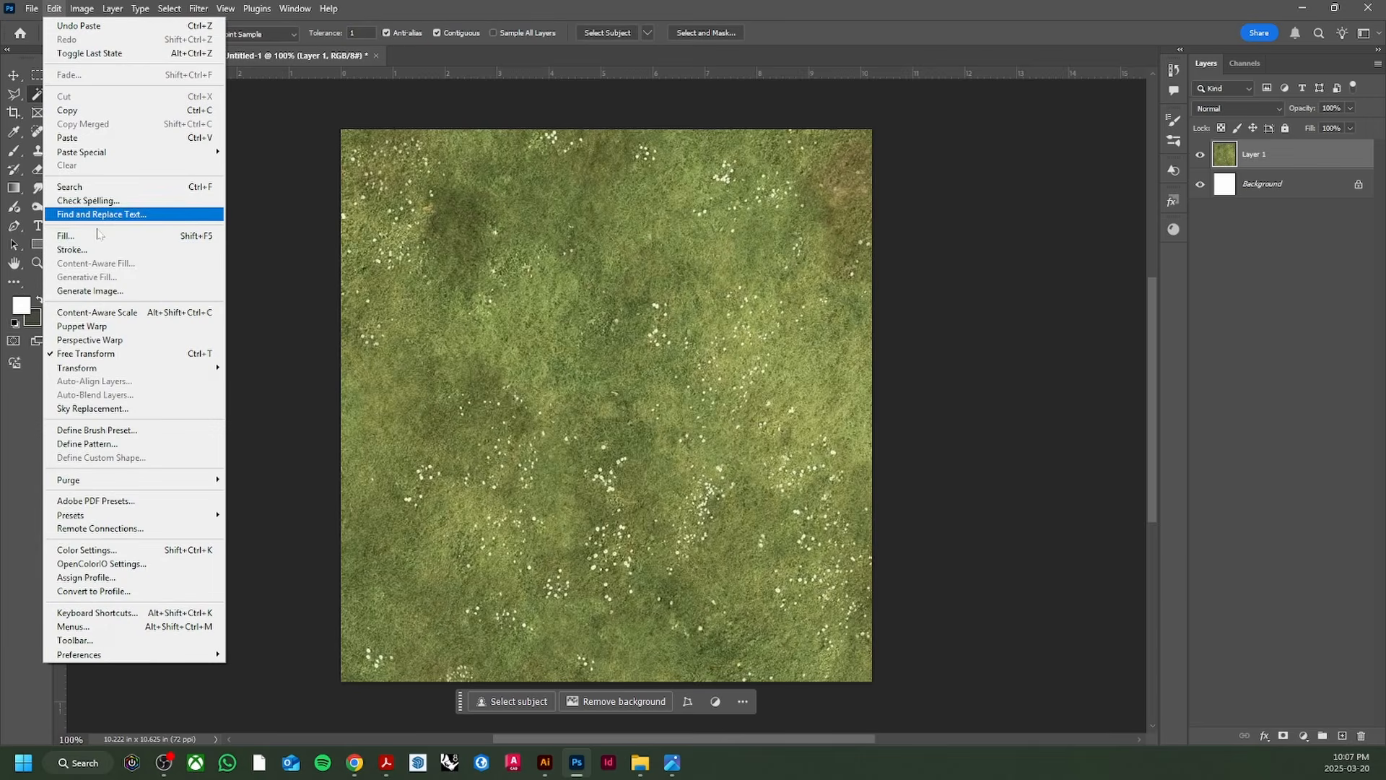
{"action": "left_click", "coordinate": [87, 444]}
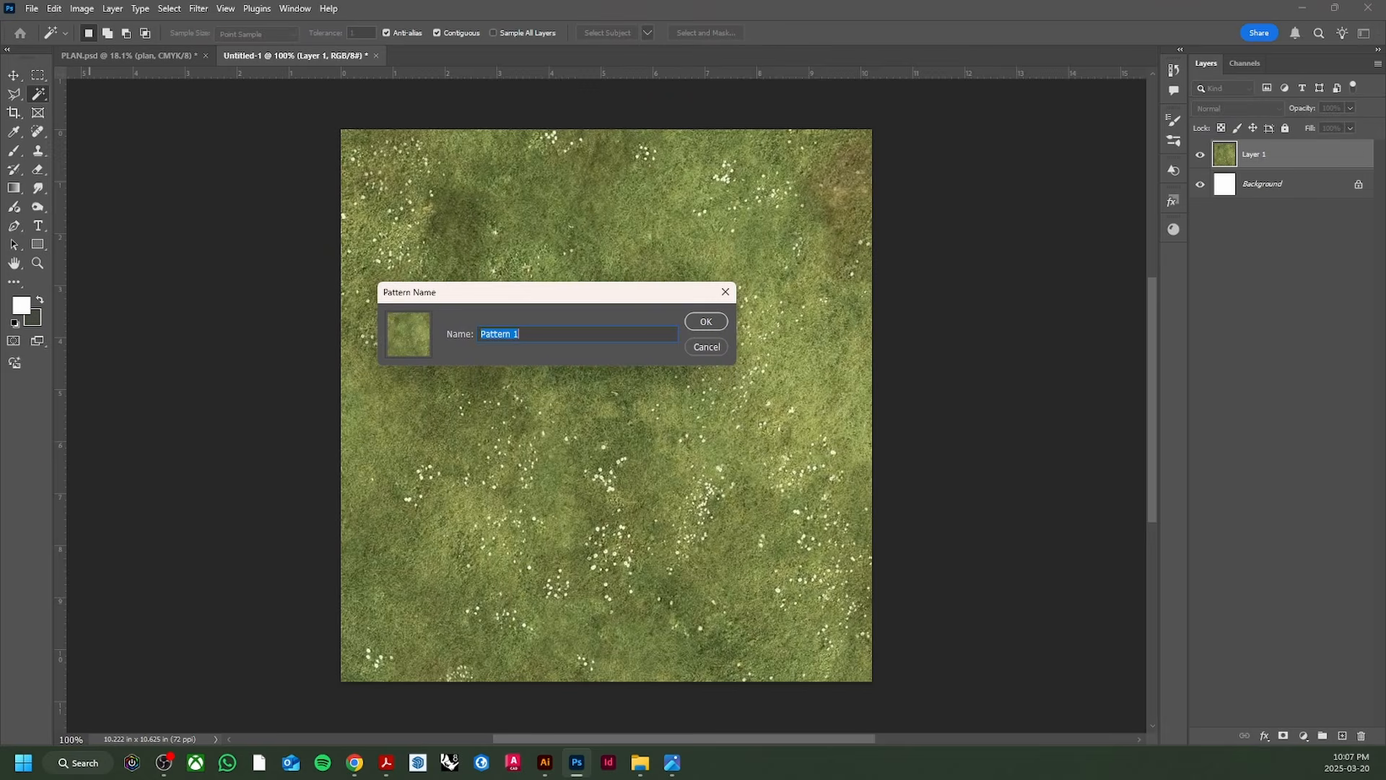
{"action": "type", "text": "grass"}
{"action": "key", "text": "Return"}
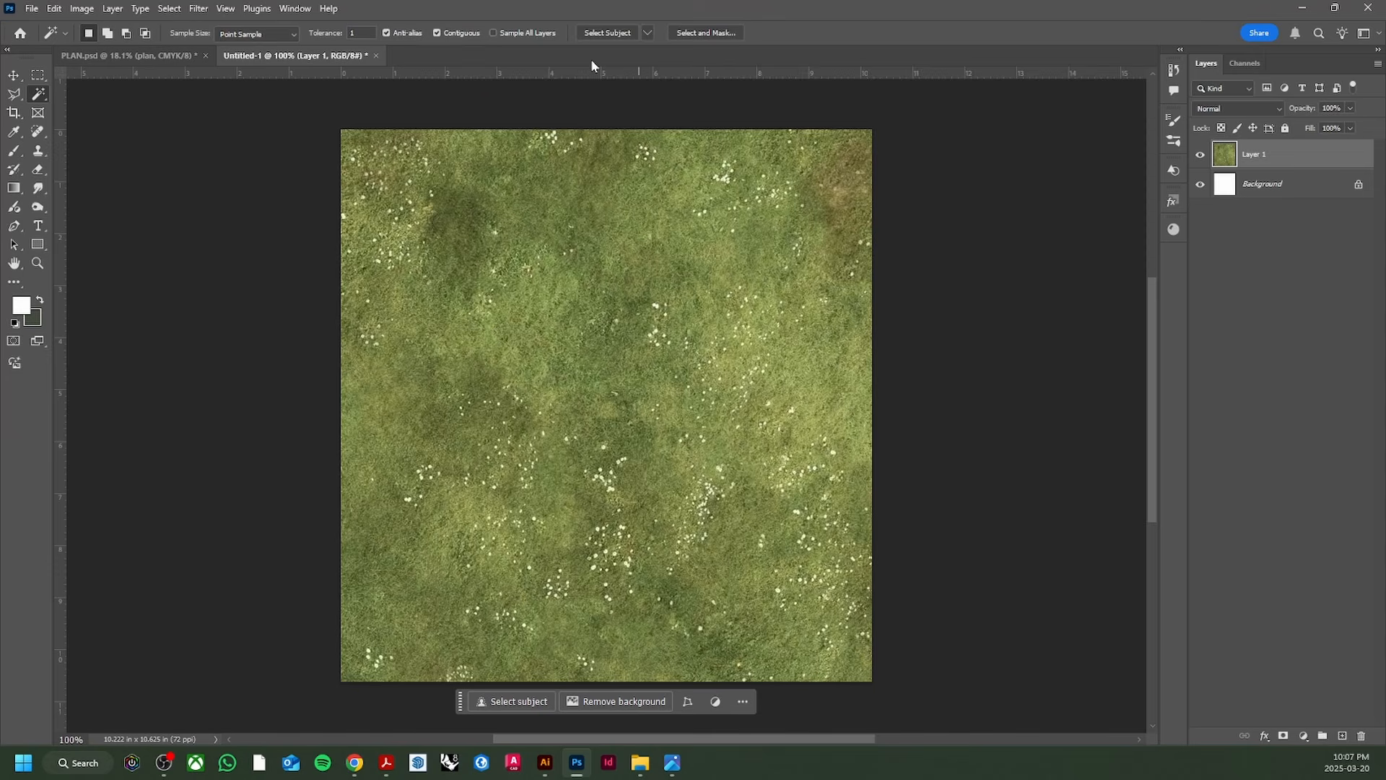
Step: Close the temporary grass document without saving
{"action": "left_click", "coordinate": [377, 55]}
{"action": "left_click", "coordinate": [687, 282]}
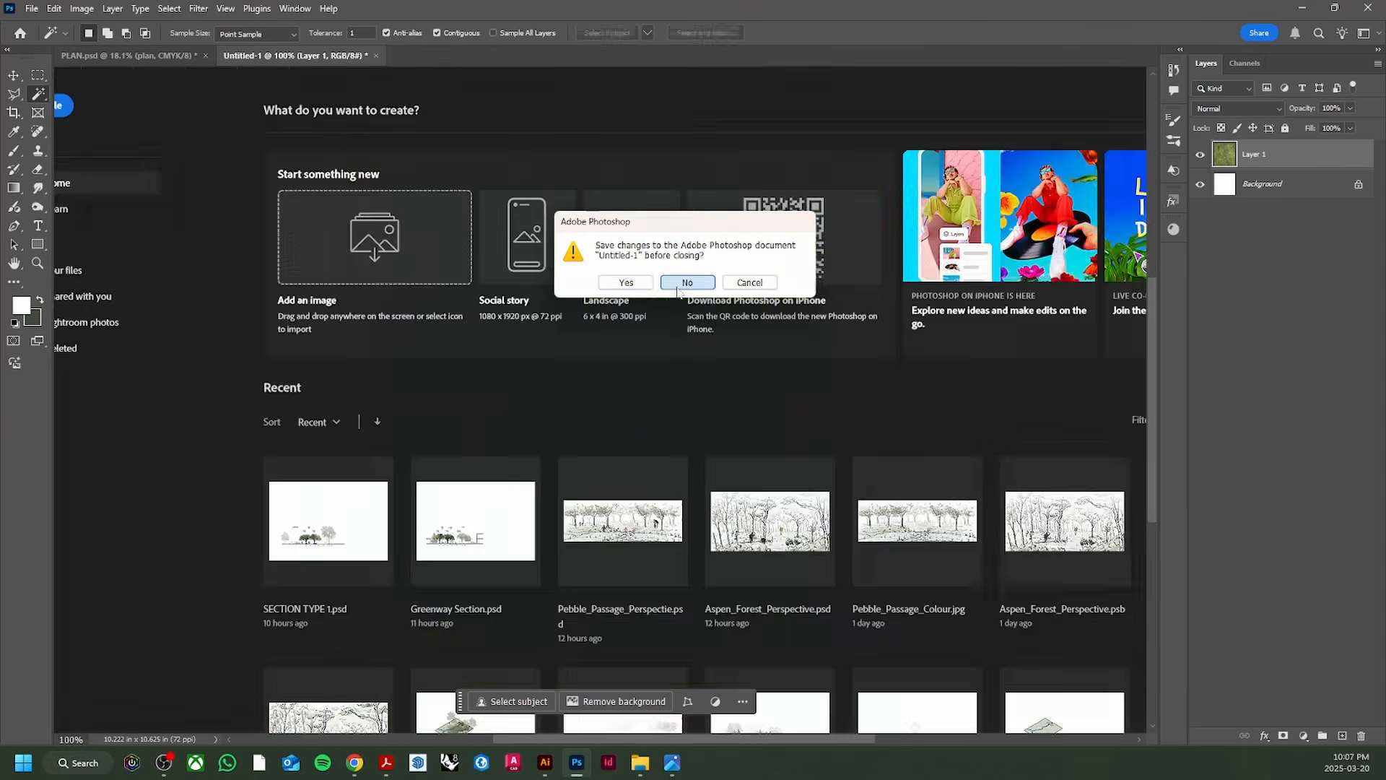
{"action": "scroll", "coordinate": [587, 390], "scroll_direction": "down", "scroll_amount": 1}
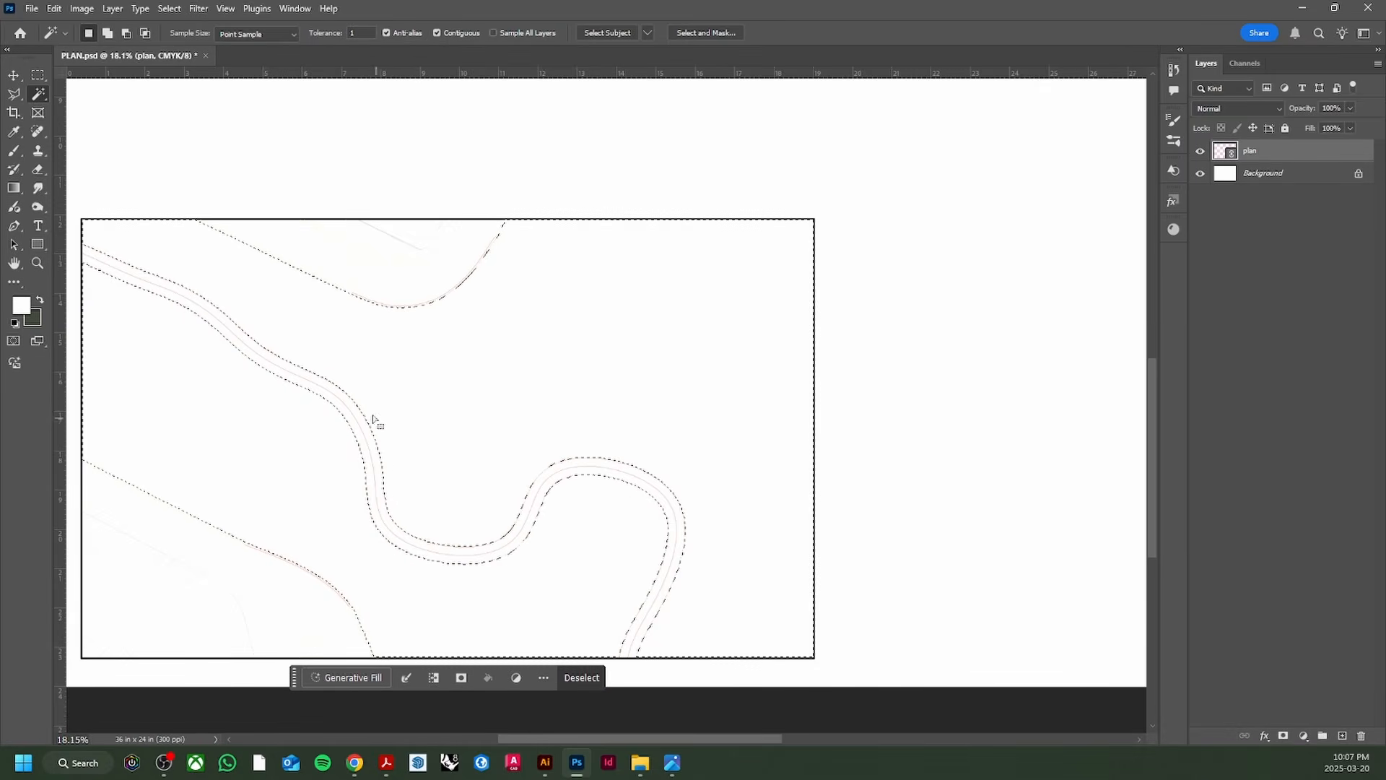
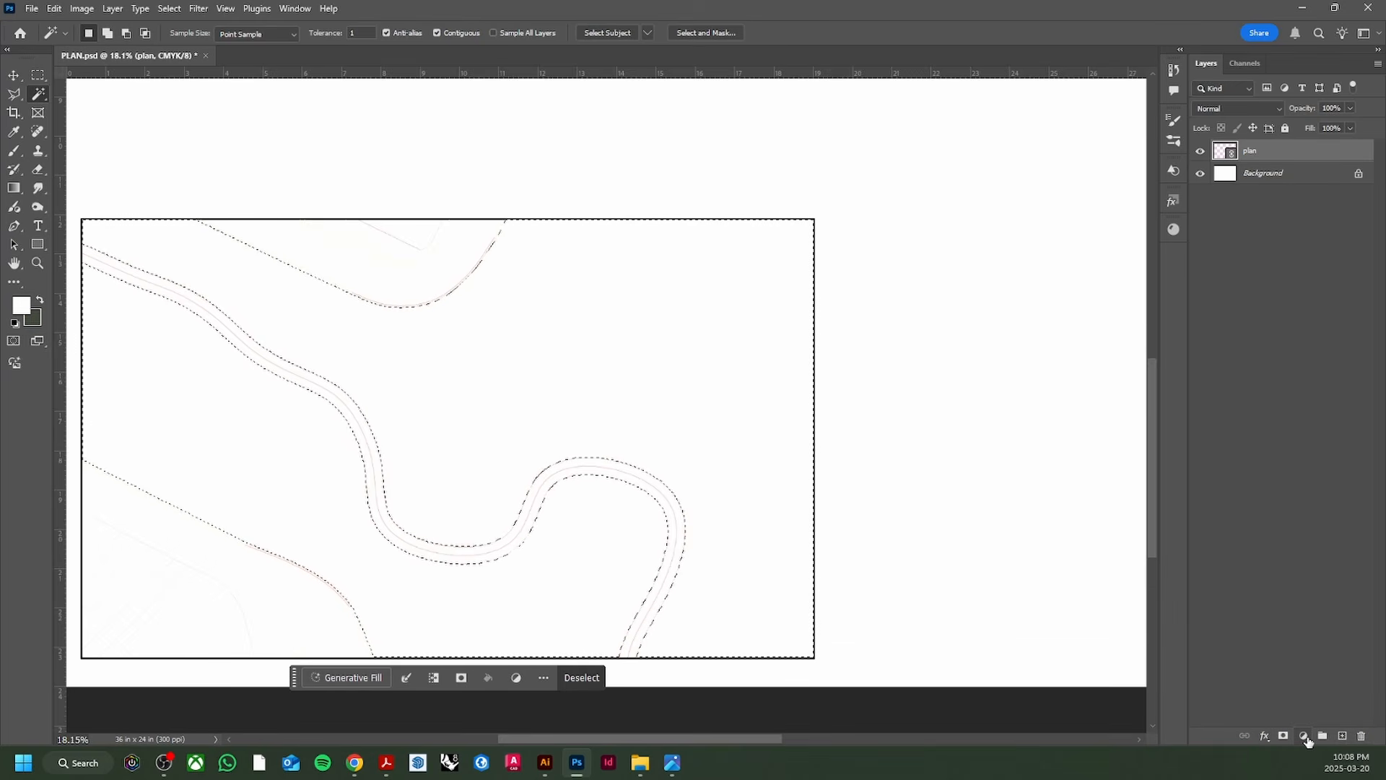
Step: Add a pattern fill layer over the selected land areas using the grass pattern
{"action": "left_click", "coordinate": [1305, 740]}
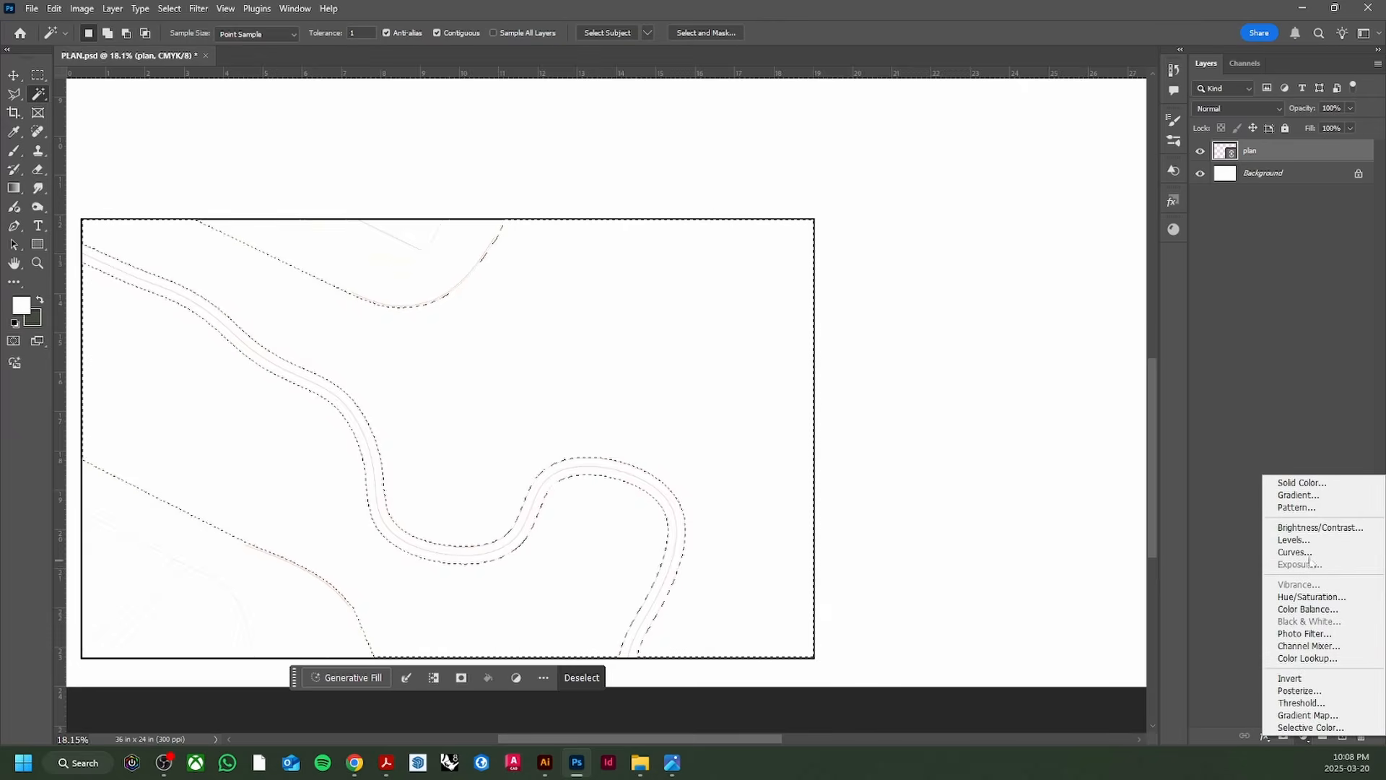
{"action": "left_click", "coordinate": [1316, 509]}
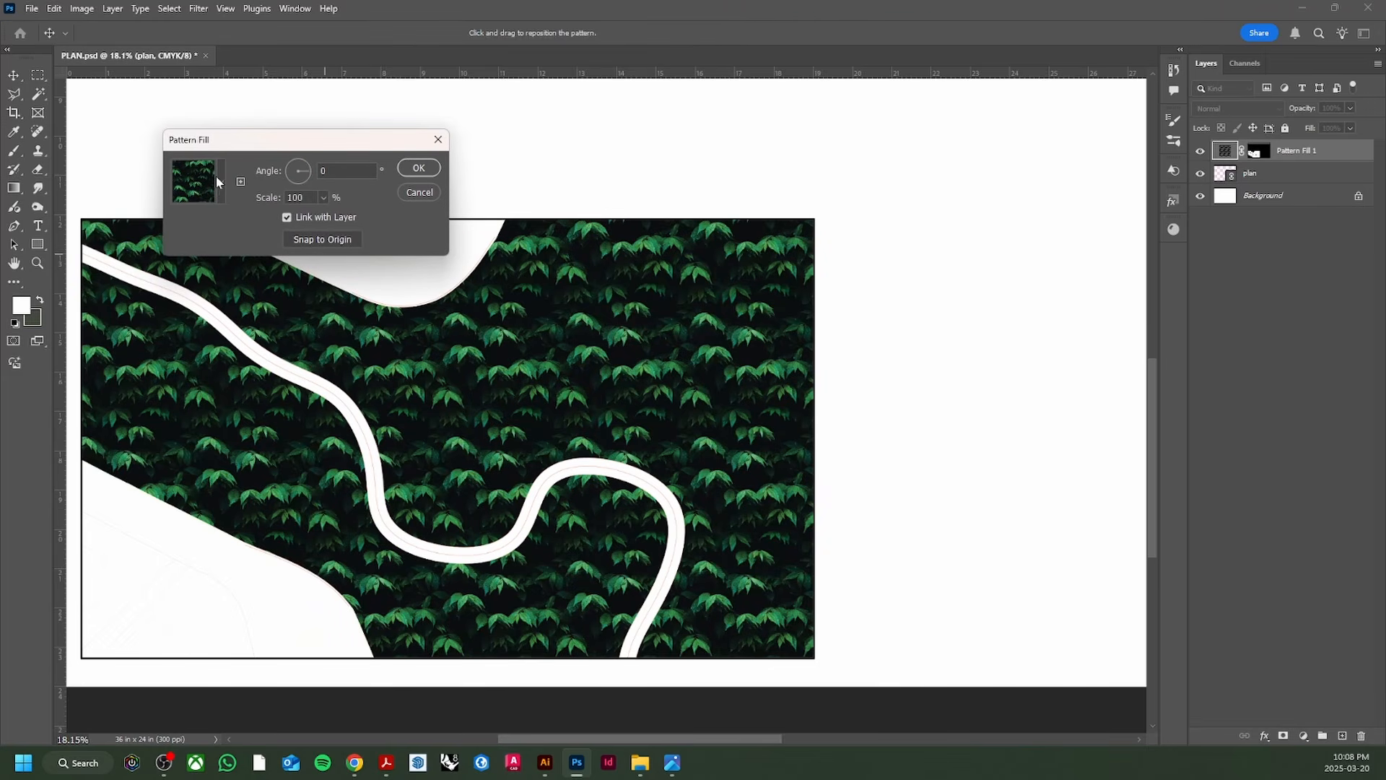
{"action": "left_click", "coordinate": [219, 182]}
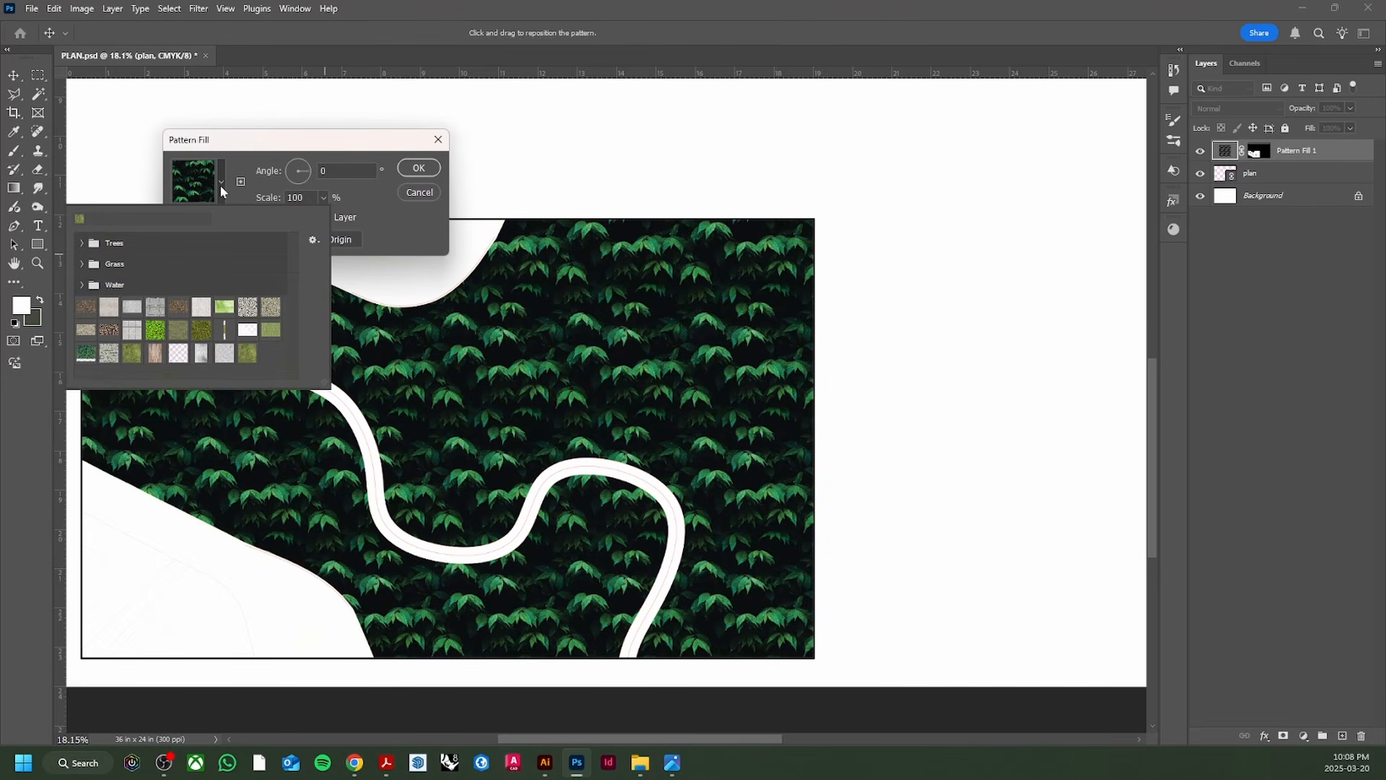
{"action": "left_click", "coordinate": [248, 353]}
{"action": "left_click", "coordinate": [305, 210]}
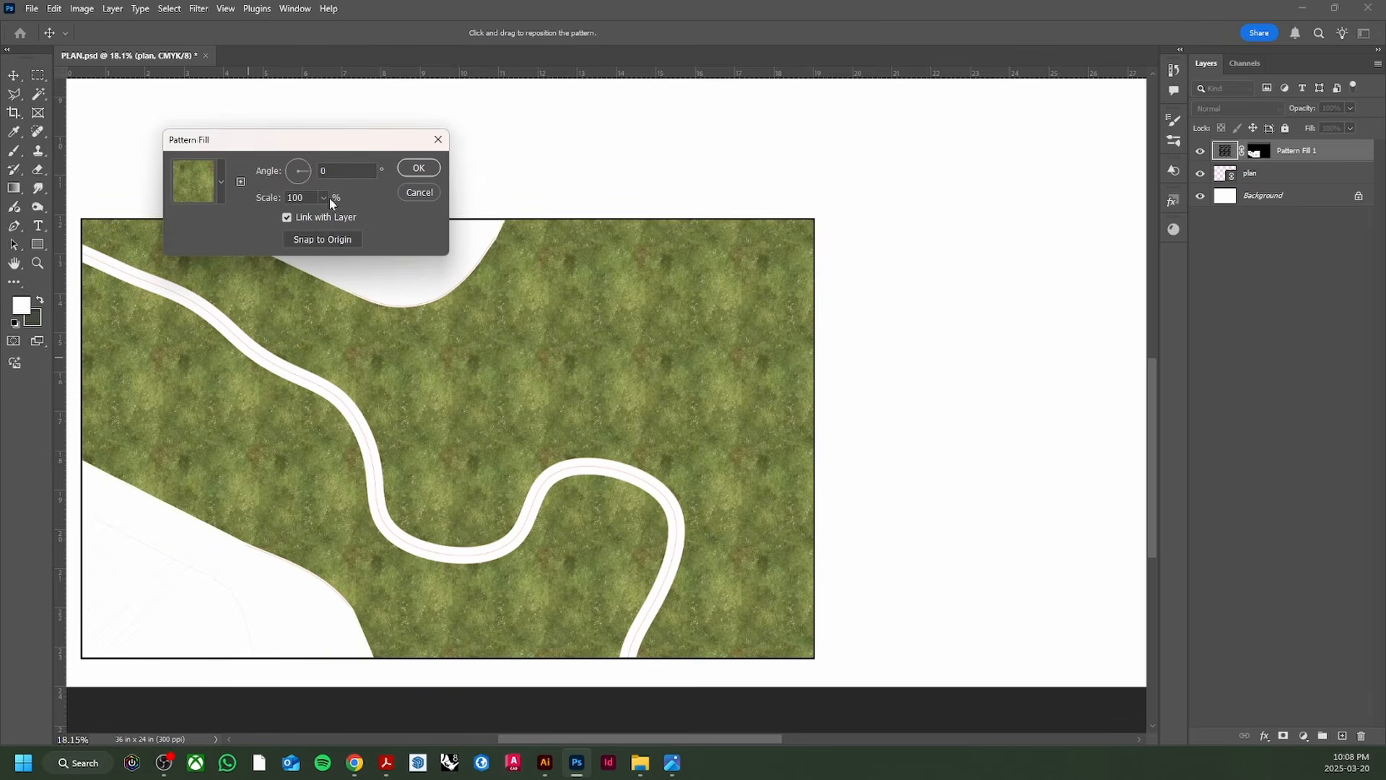
{"action": "scroll", "coordinate": [557, 402], "scroll_direction": "up", "scroll_amount": 5}
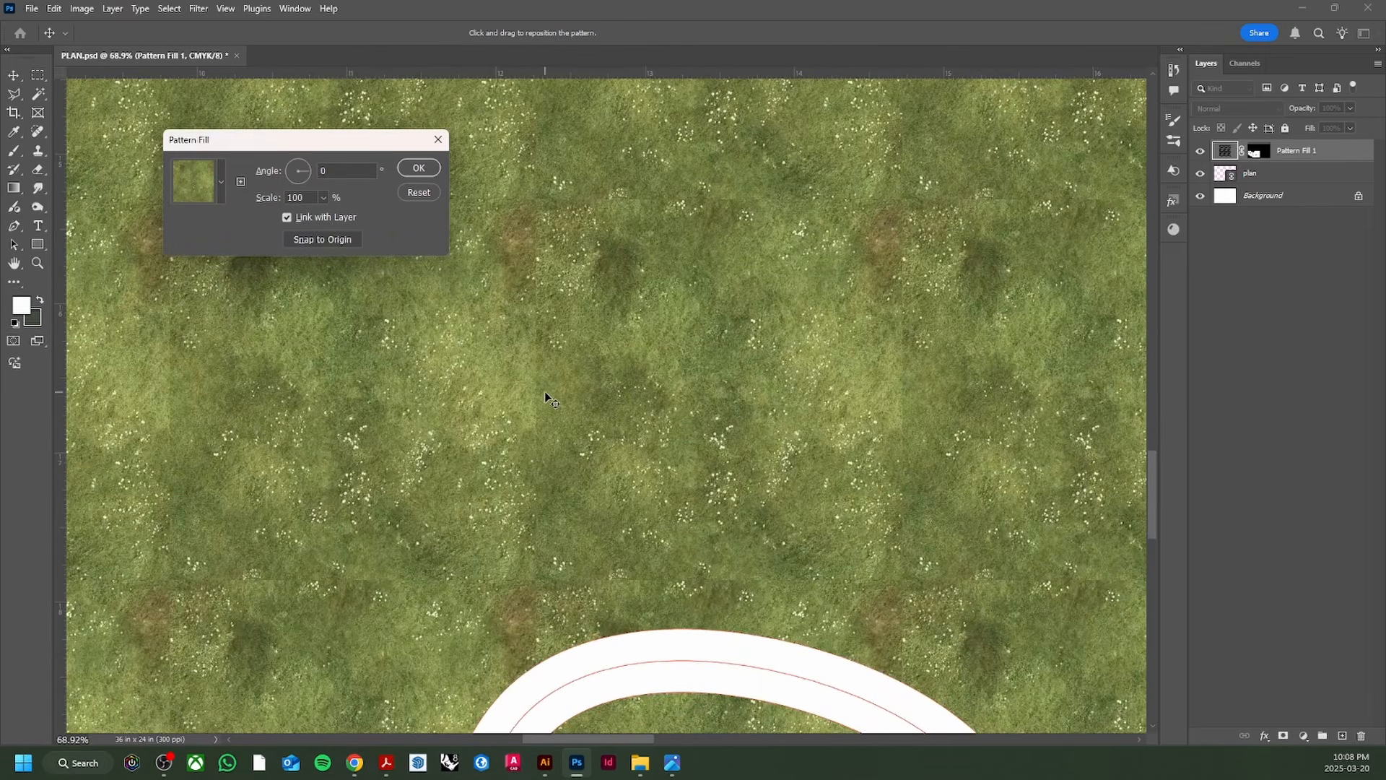
{"action": "scroll", "coordinate": [543, 393], "scroll_direction": "down", "scroll_amount": 5}
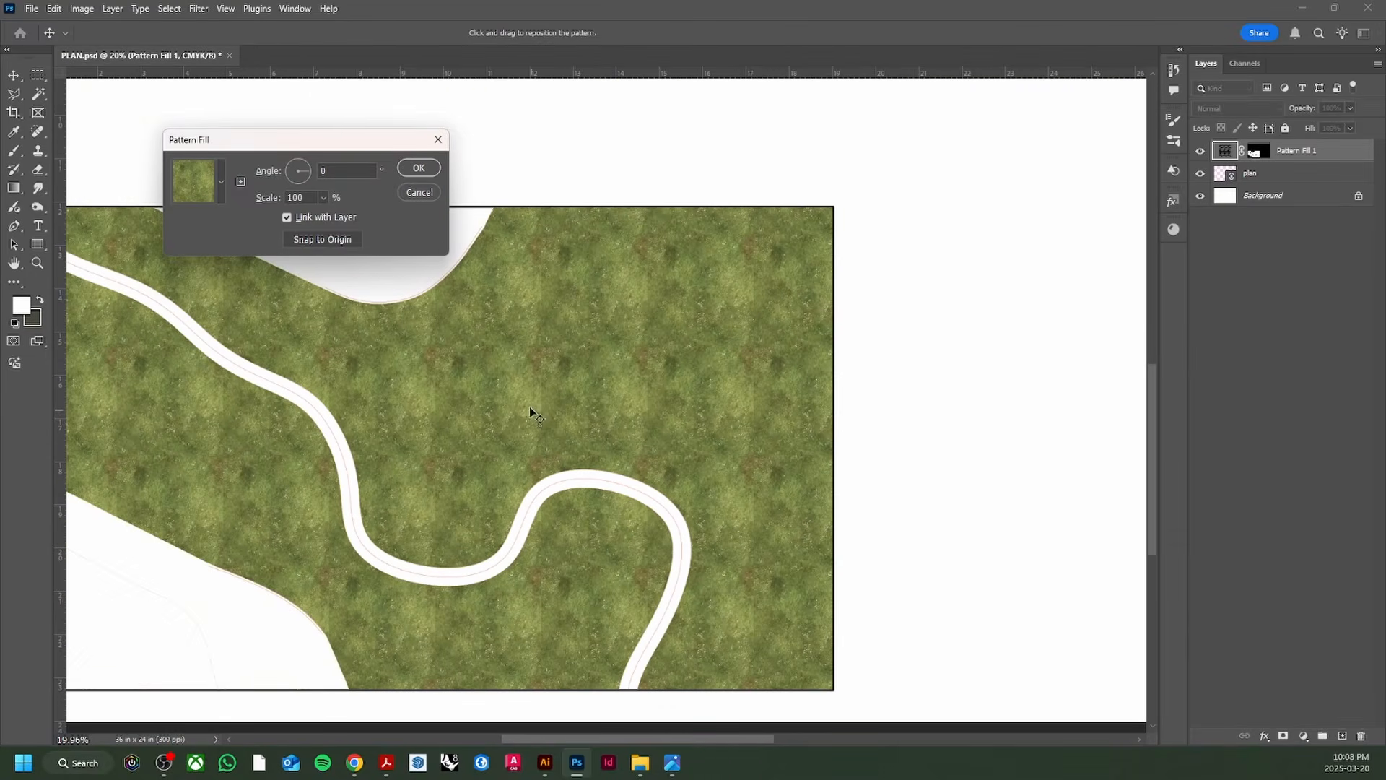
Step: Set the grass pattern scale to 120% and its angle to -5.4°, then confirm
{"action": "left_click", "coordinate": [324, 198]}
{"action": "left_click_drag", "start_coordinate": [324, 217], "coordinate": [322, 222]}
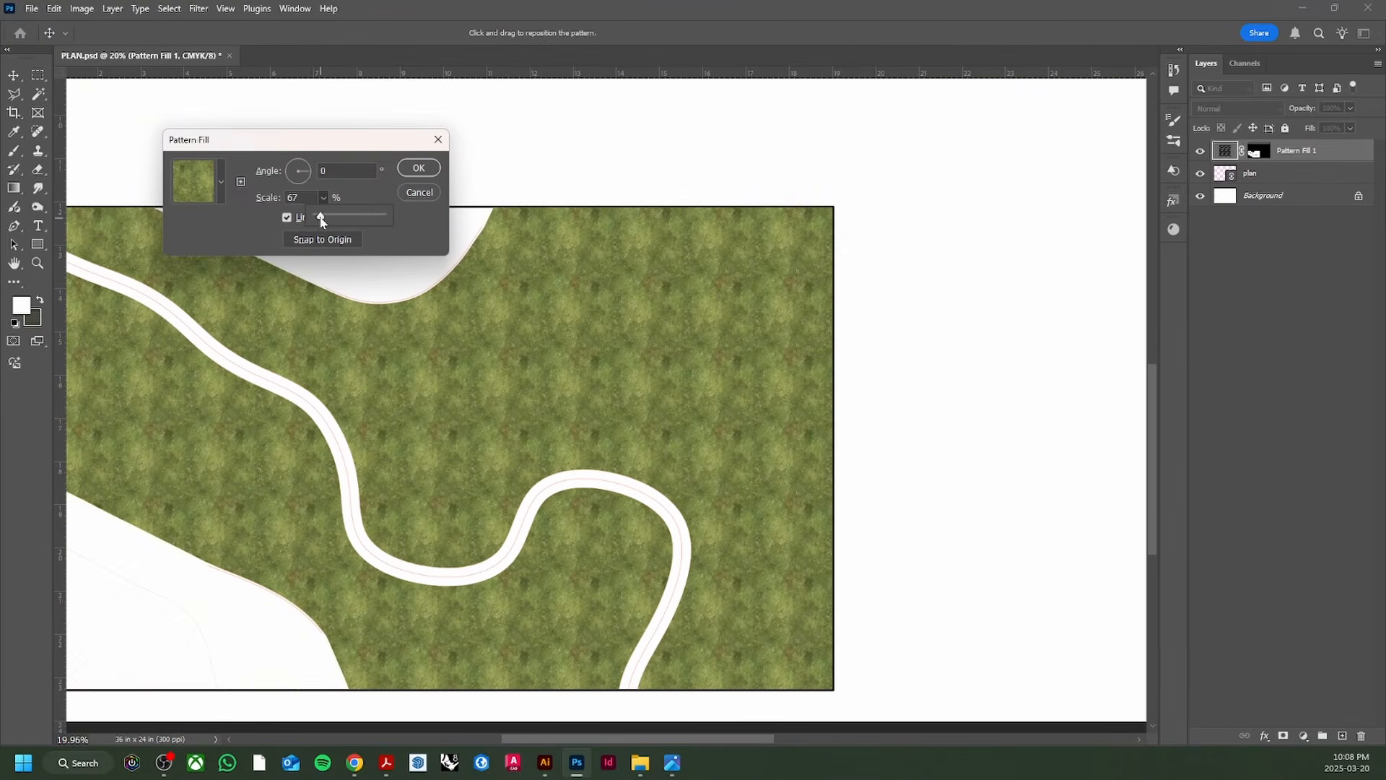
{"action": "left_click_drag", "start_coordinate": [322, 224], "coordinate": [325, 227]}
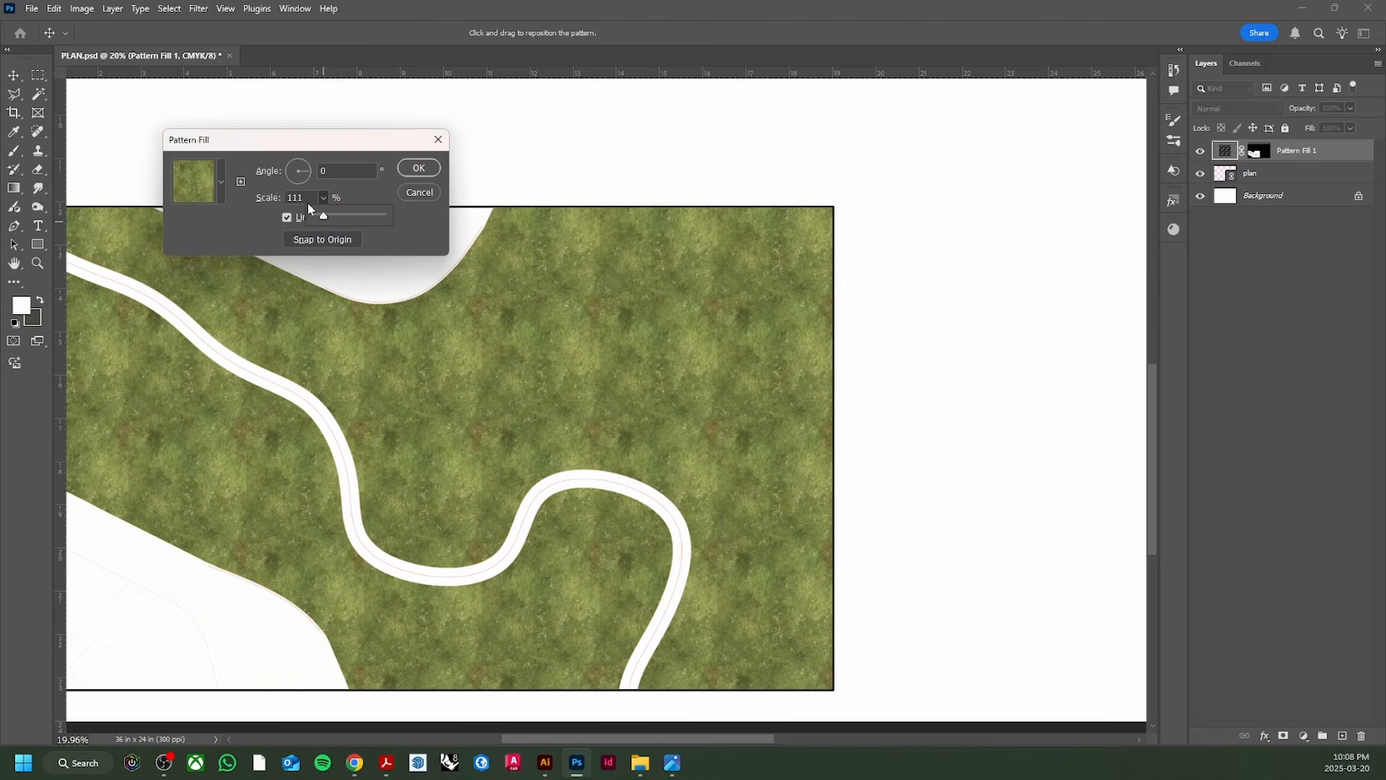
{"action": "double_click", "coordinate": [304, 200]}
{"action": "type", "text": "120"}
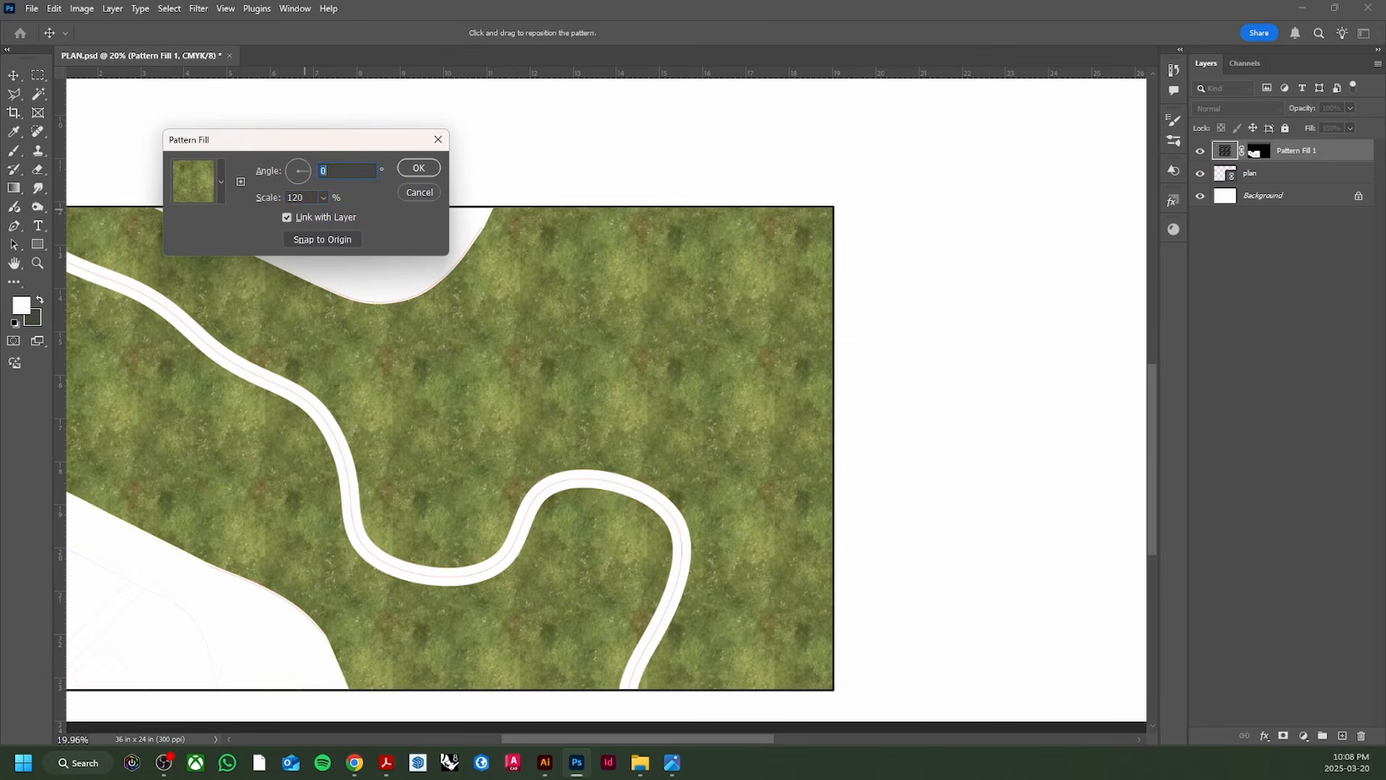
{"action": "type", "text": "90"}
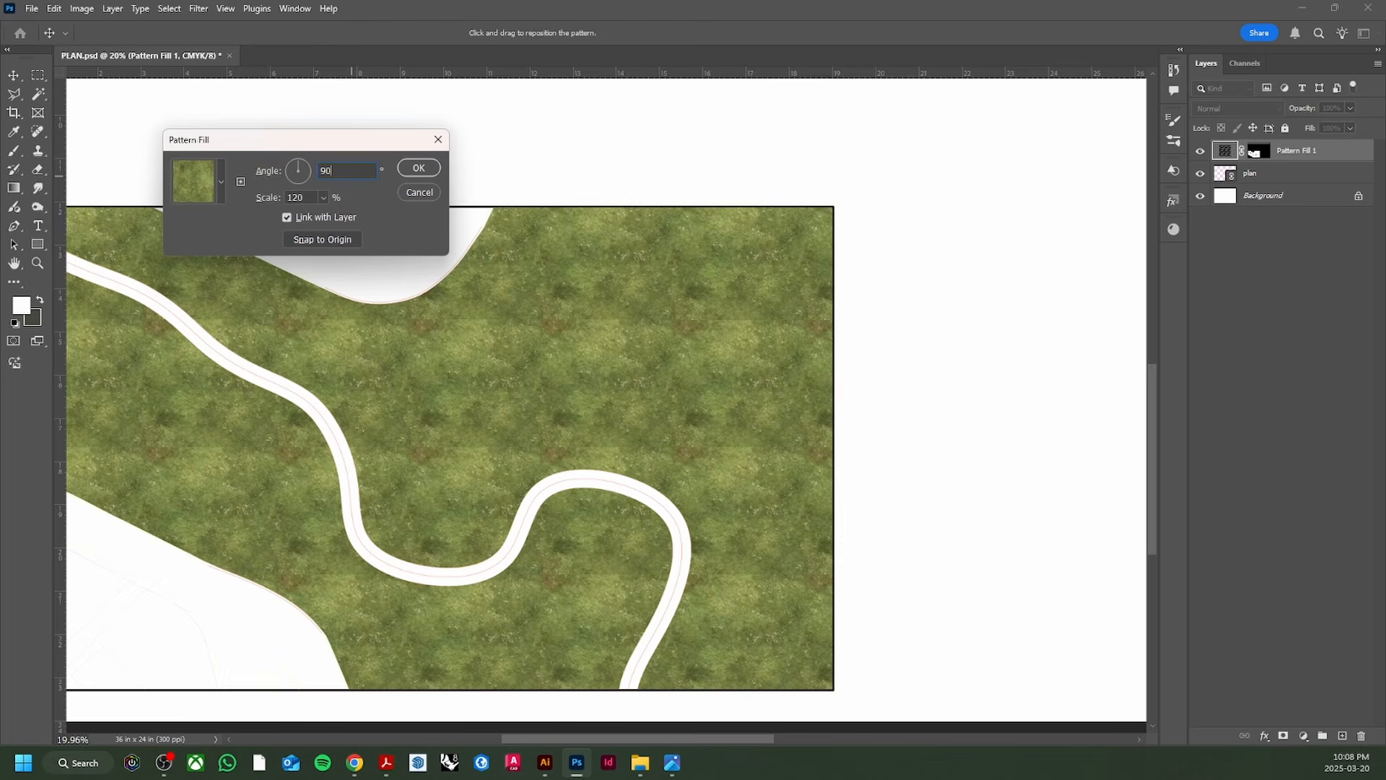
{"action": "mouse_move", "coordinate": [303, 168]}
{"action": "left_mouse_down"}
{"action": "mouse_move", "coordinate": [299, 187]}
{"action": "mouse_move", "coordinate": [310, 170]}
{"action": "left_mouse_up"}
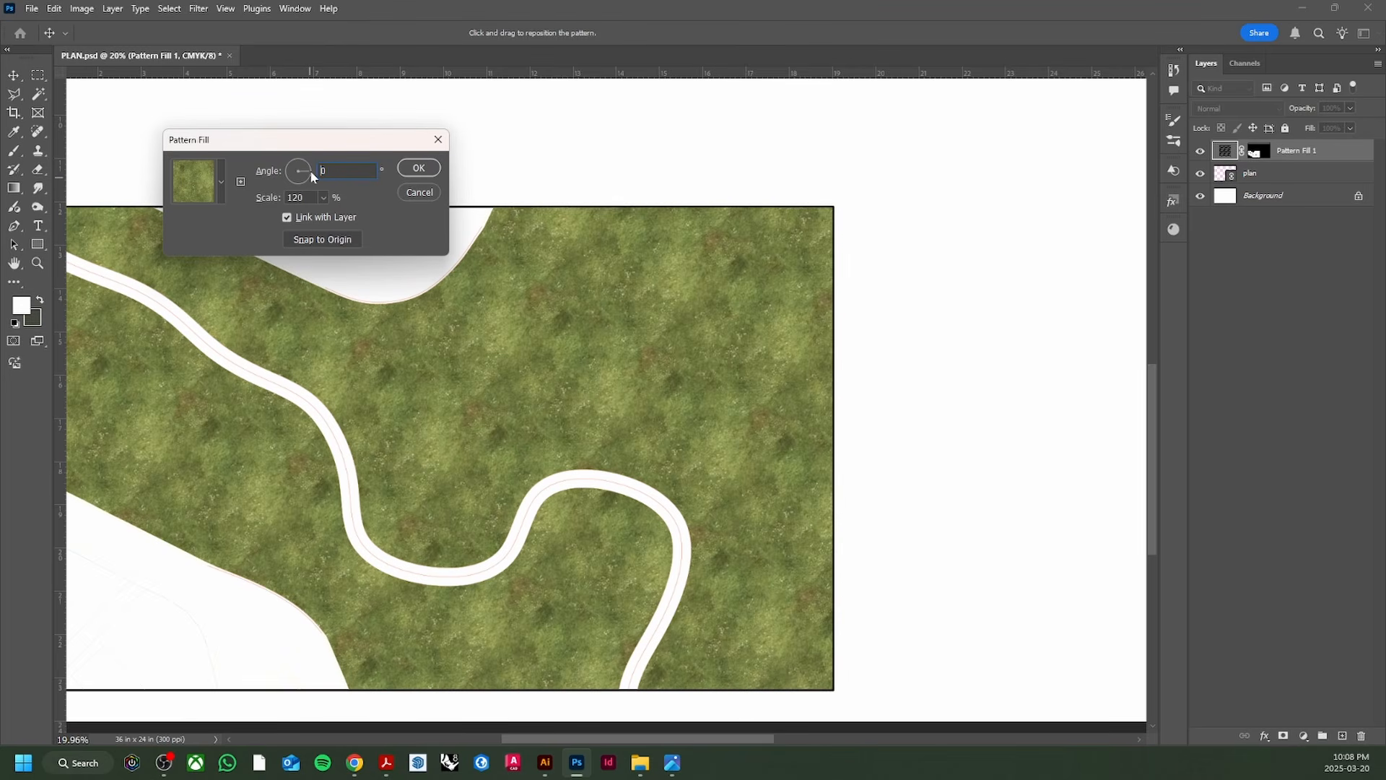
{"action": "left_click", "coordinate": [309, 175]}
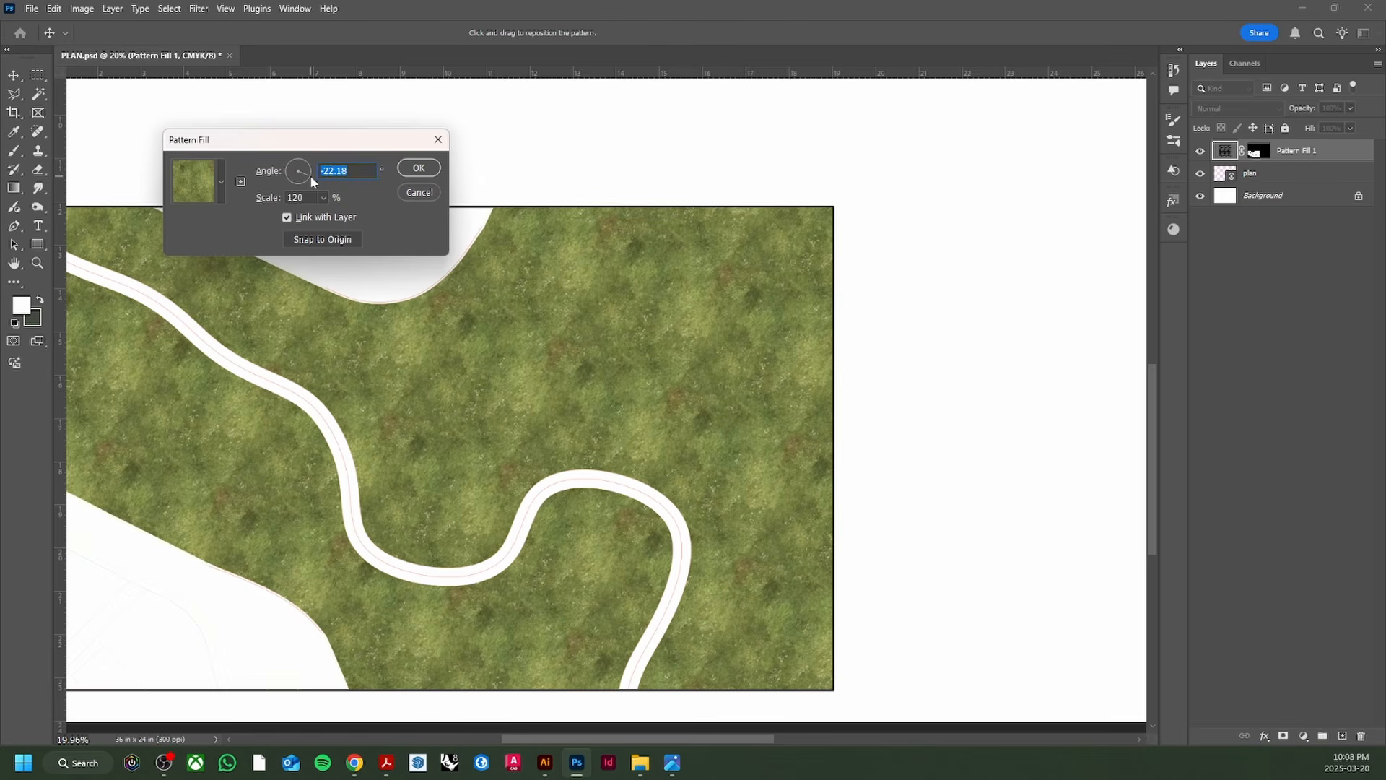
{"action": "left_click", "coordinate": [313, 171]}
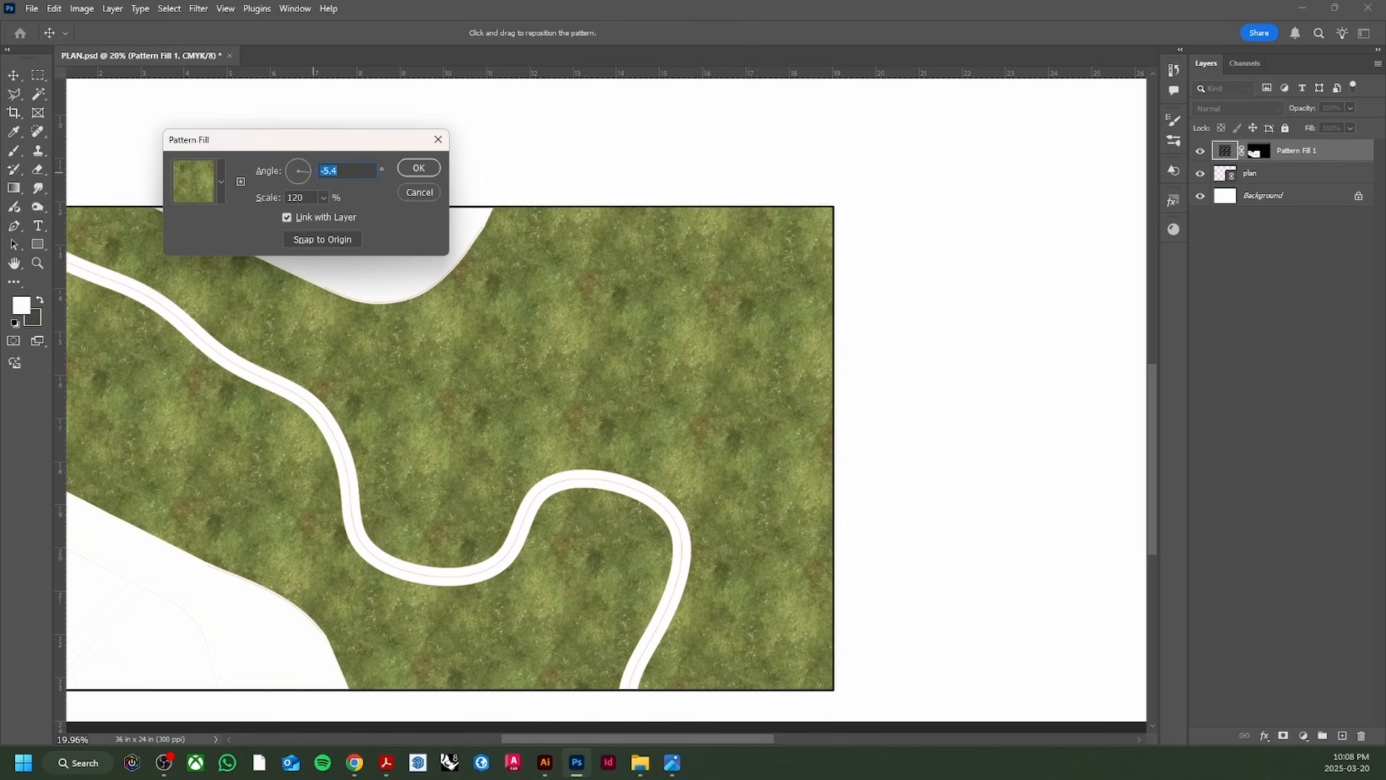
{"action": "left_click", "coordinate": [416, 174]}
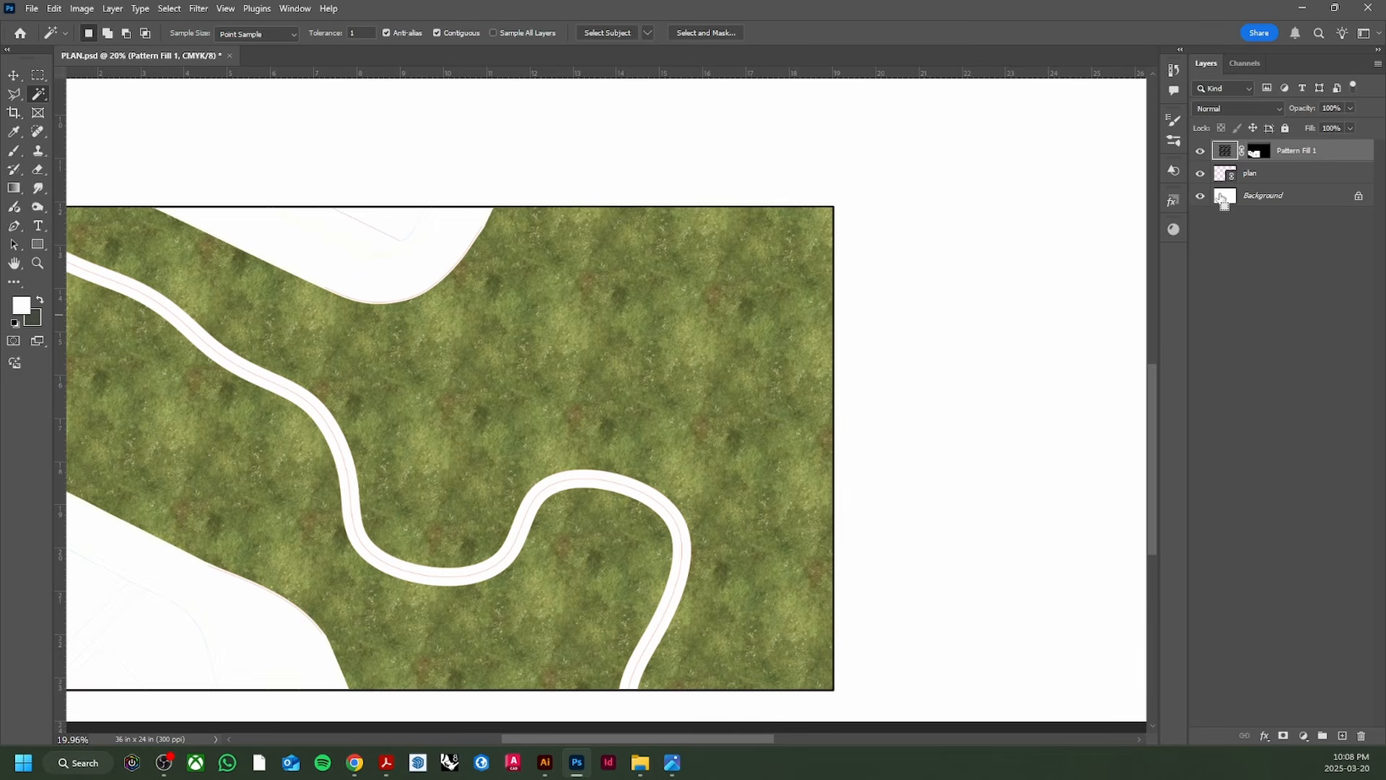
Step: Group the grass pattern fill into a layer group named GRASS
{"action": "key", "text": "ctrl+g"}
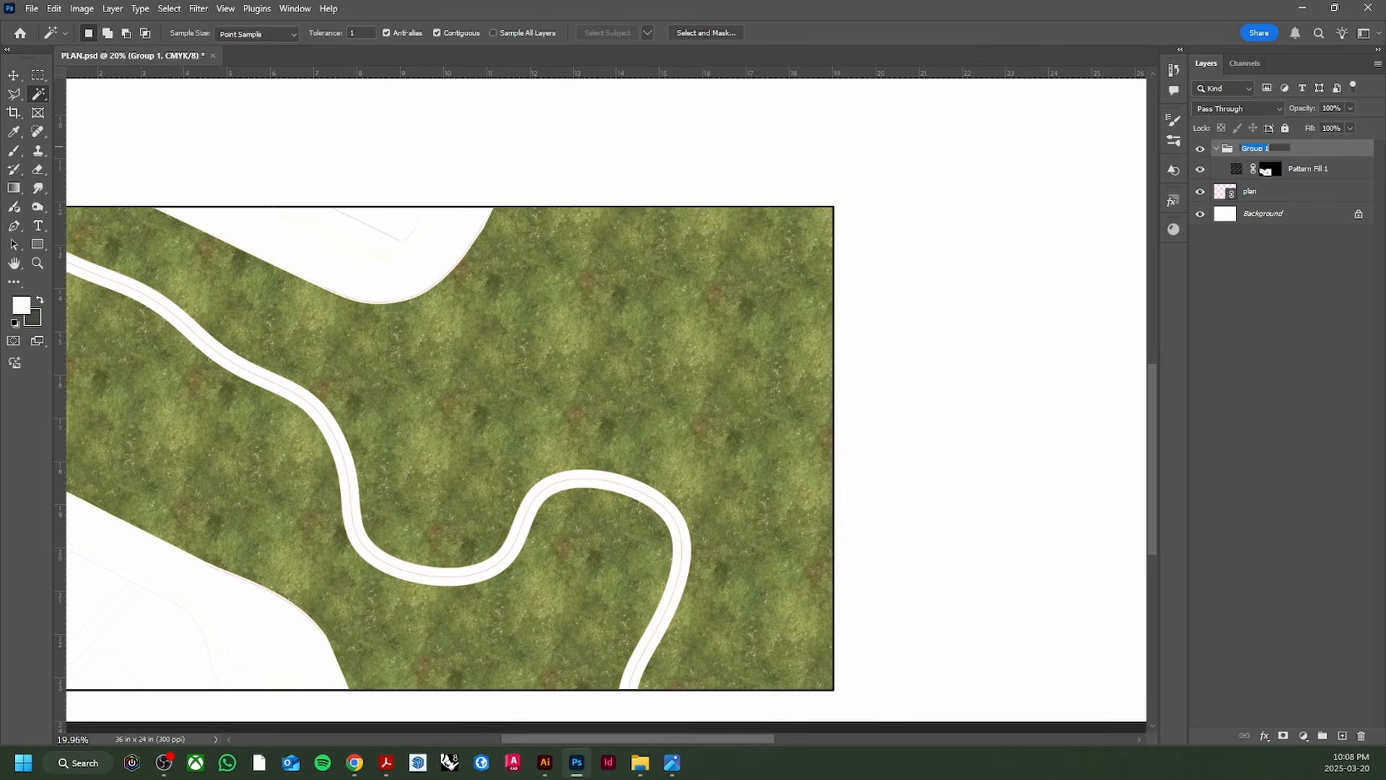
{"action": "type", "text": "ora"}
{"action": "key", "text": "Return"}
Step: Lower Pattern Fill 1's opacity to 60%
{"action": "left_click", "coordinate": [1304, 171]}
{"action": "scroll", "coordinate": [462, 401], "scroll_direction": "down", "scroll_amount": 2}
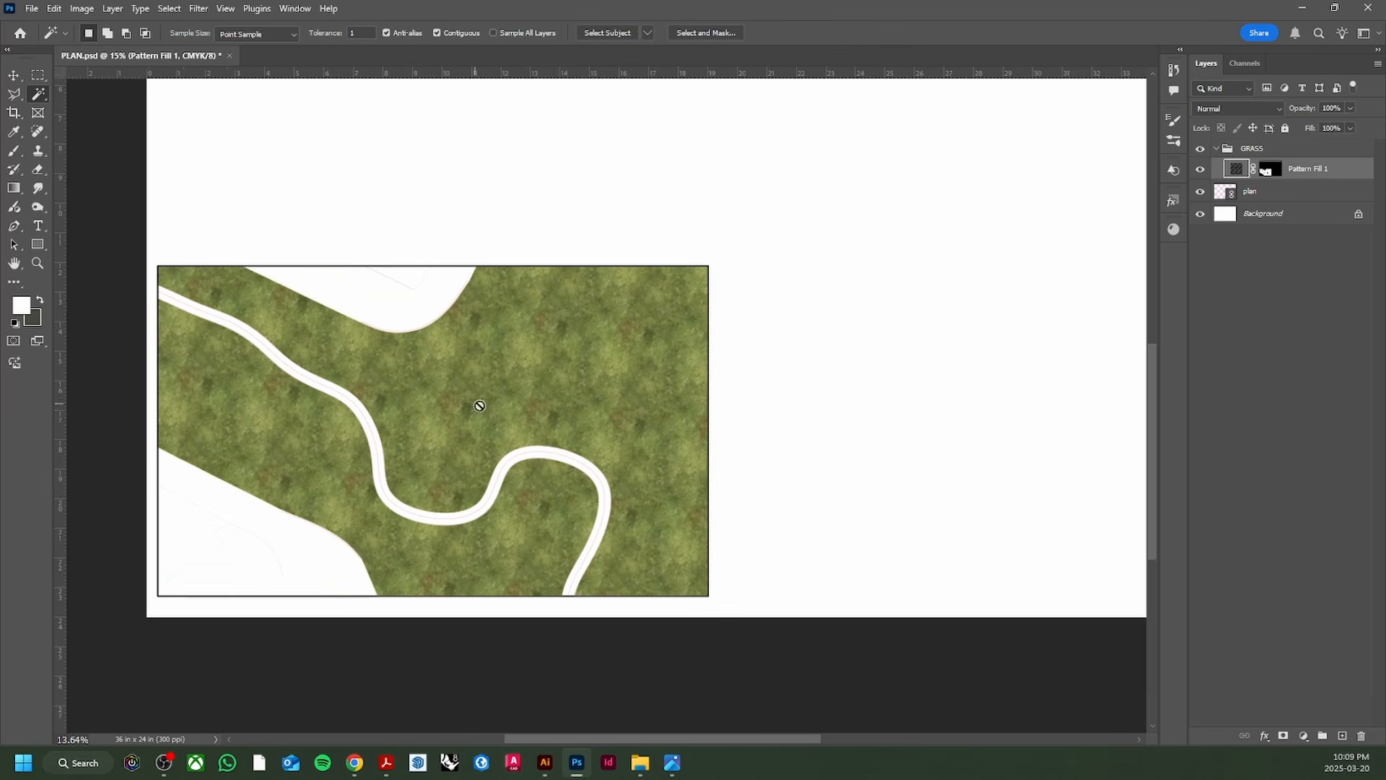
{"action": "scroll", "coordinate": [556, 427], "scroll_direction": "up", "scroll_amount": 2}
{"action": "scroll", "coordinate": [506, 339], "scroll_direction": "down", "scroll_amount": 1}
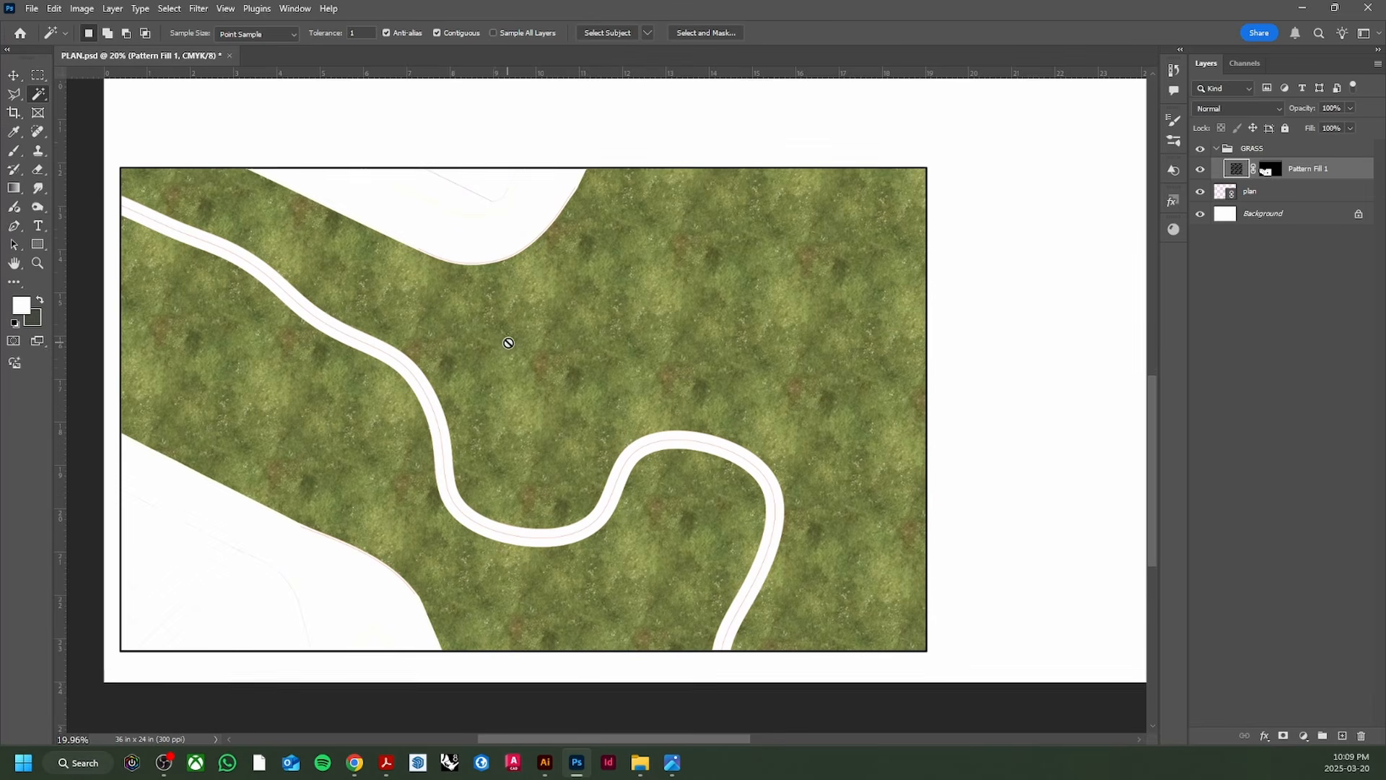
{"action": "left_click", "coordinate": [1349, 108]}
{"action": "left_click_drag", "start_coordinate": [1354, 125], "coordinate": [1332, 127]}
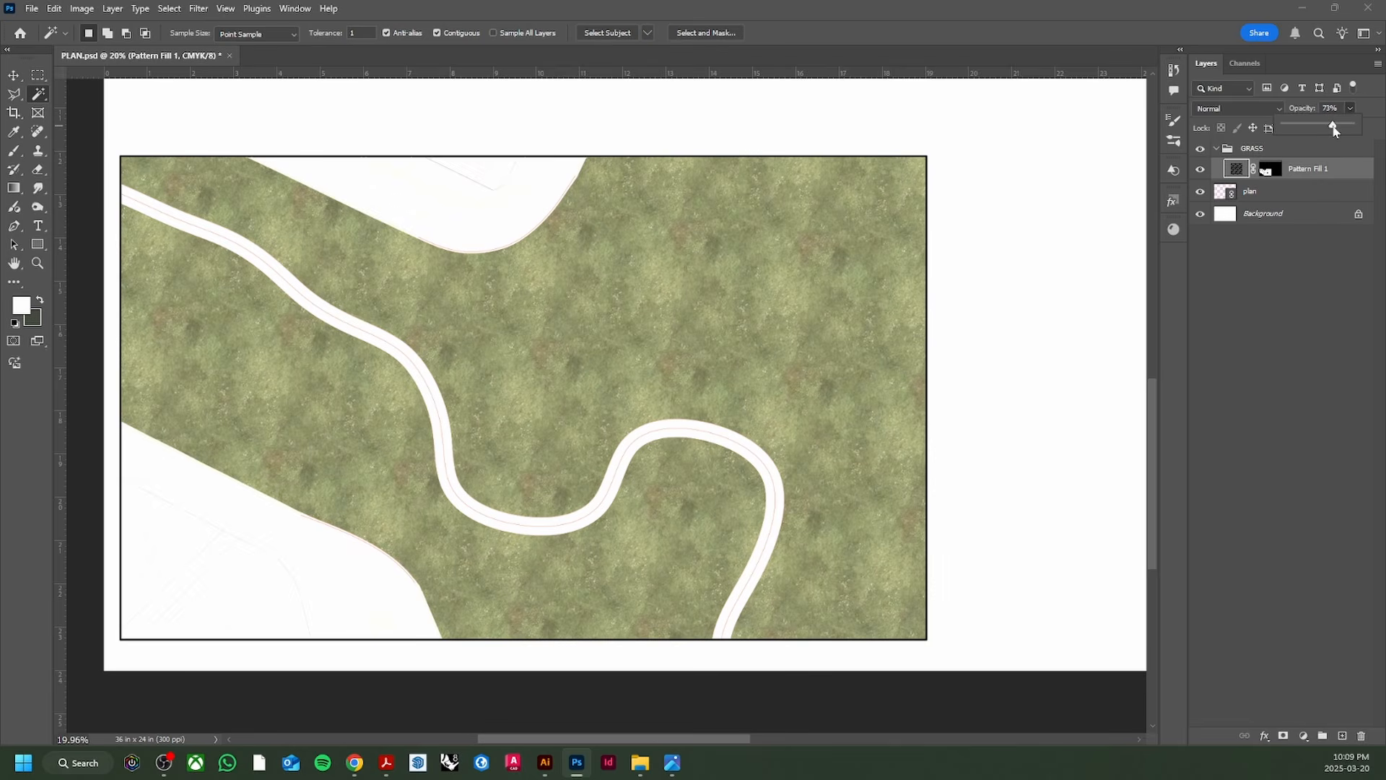
{"action": "left_click", "coordinate": [1330, 154]}
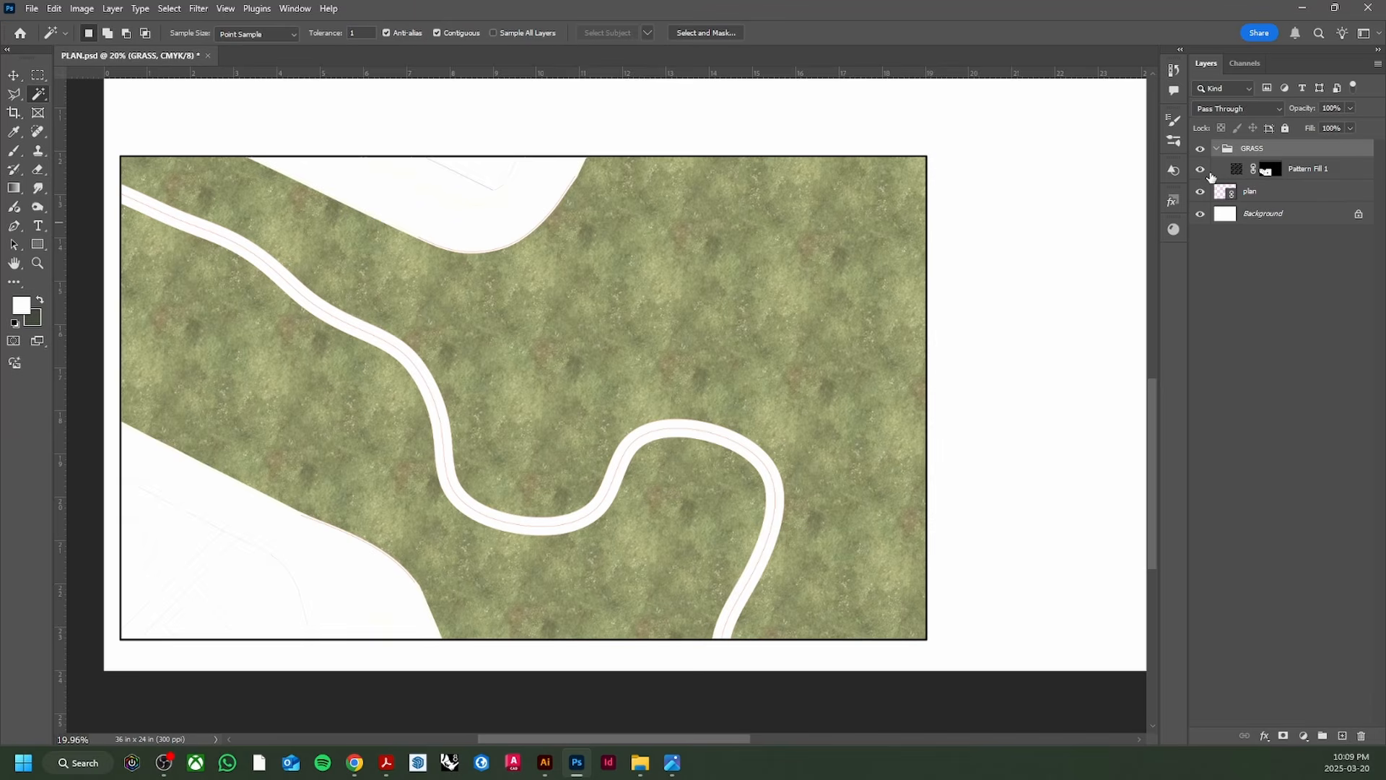
{"action": "left_click", "coordinate": [1265, 170]}
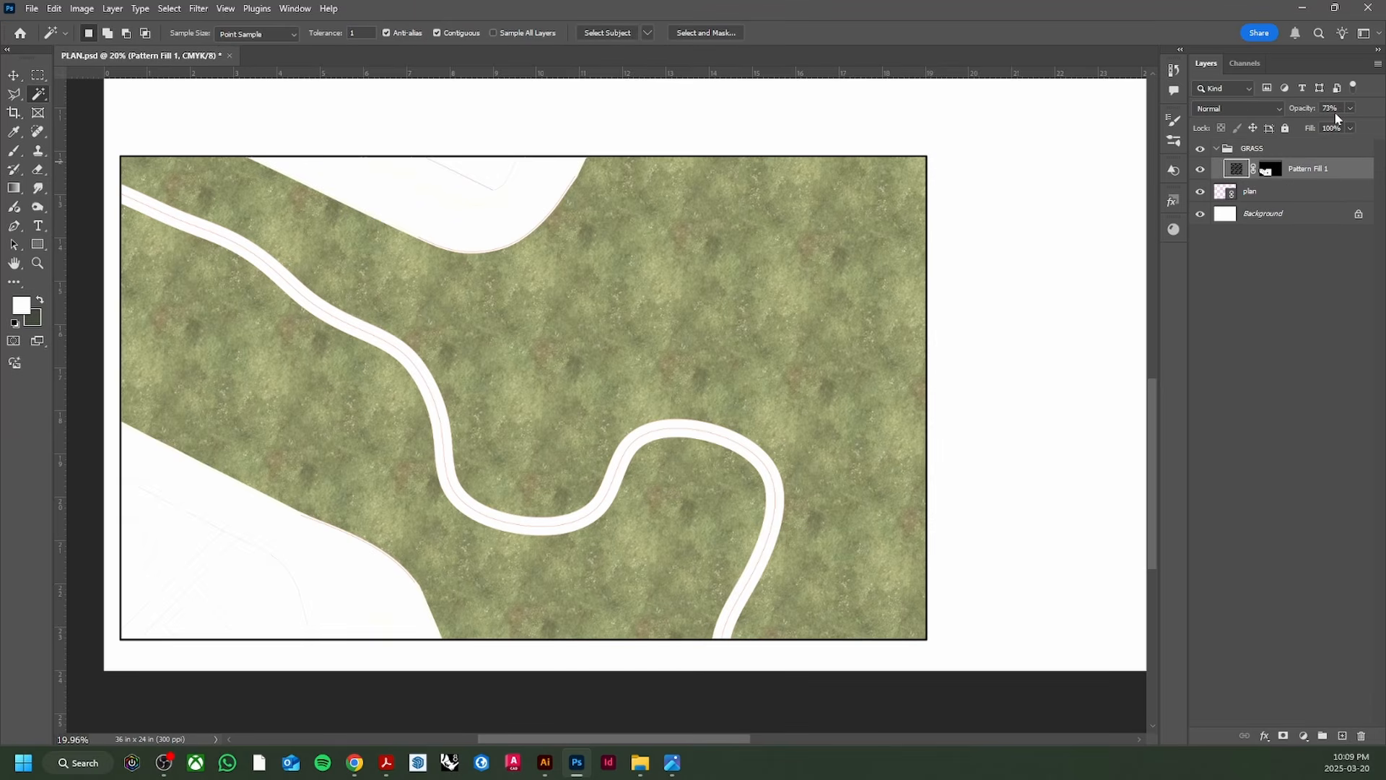
{"action": "type", "text": "60"}
{"action": "key", "text": "Return"}
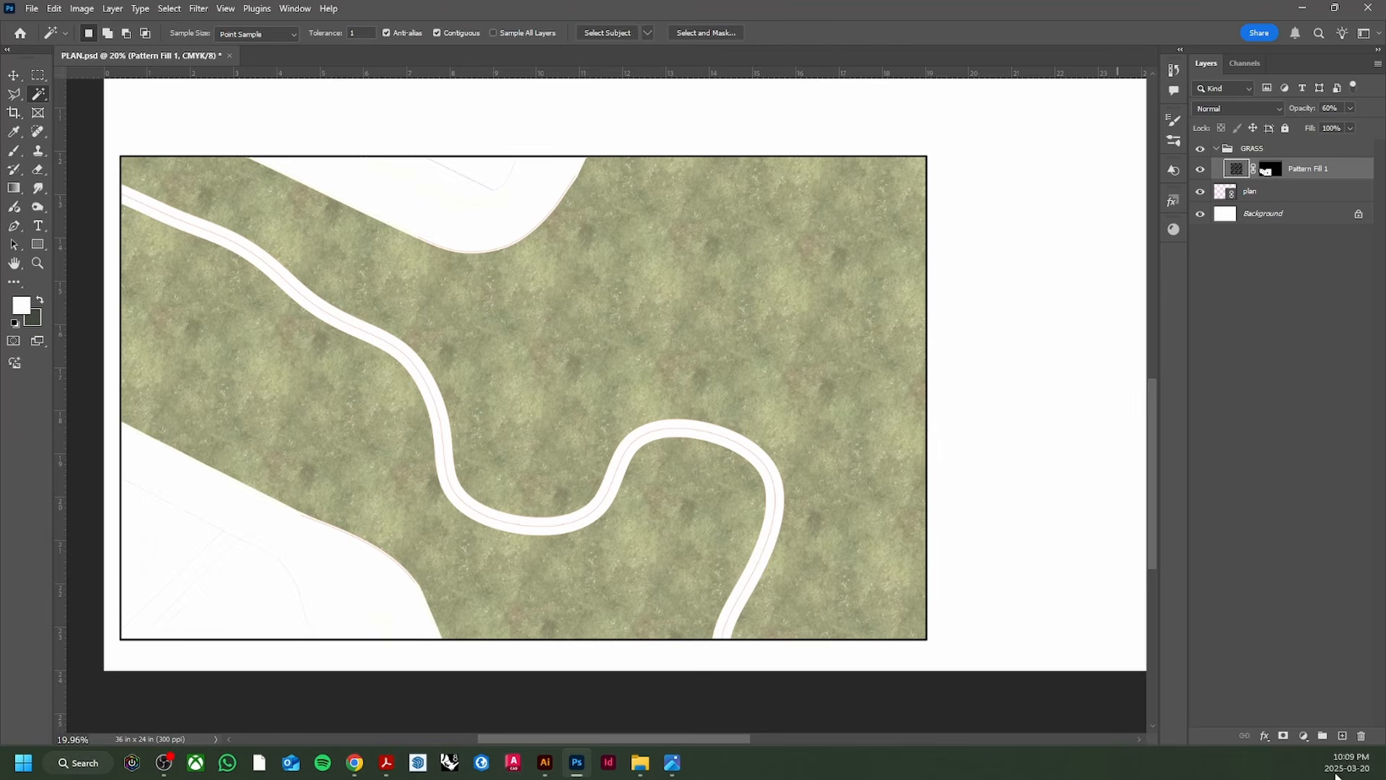
Step: Add a Hue/Saturation adjustment layer above the grass fill
{"action": "left_click", "coordinate": [1304, 736]}
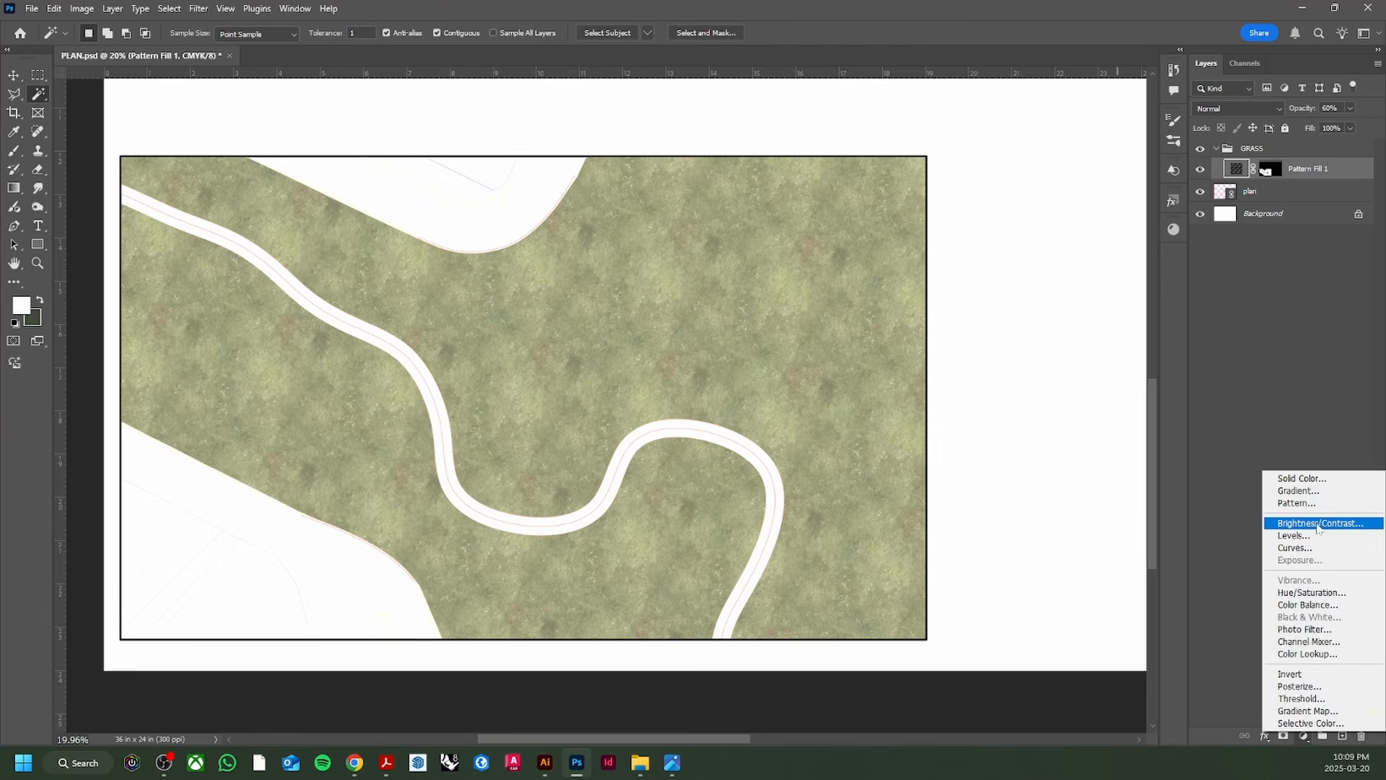
{"action": "left_click", "coordinate": [1309, 739]}
{"action": "left_click", "coordinate": [1306, 736]}
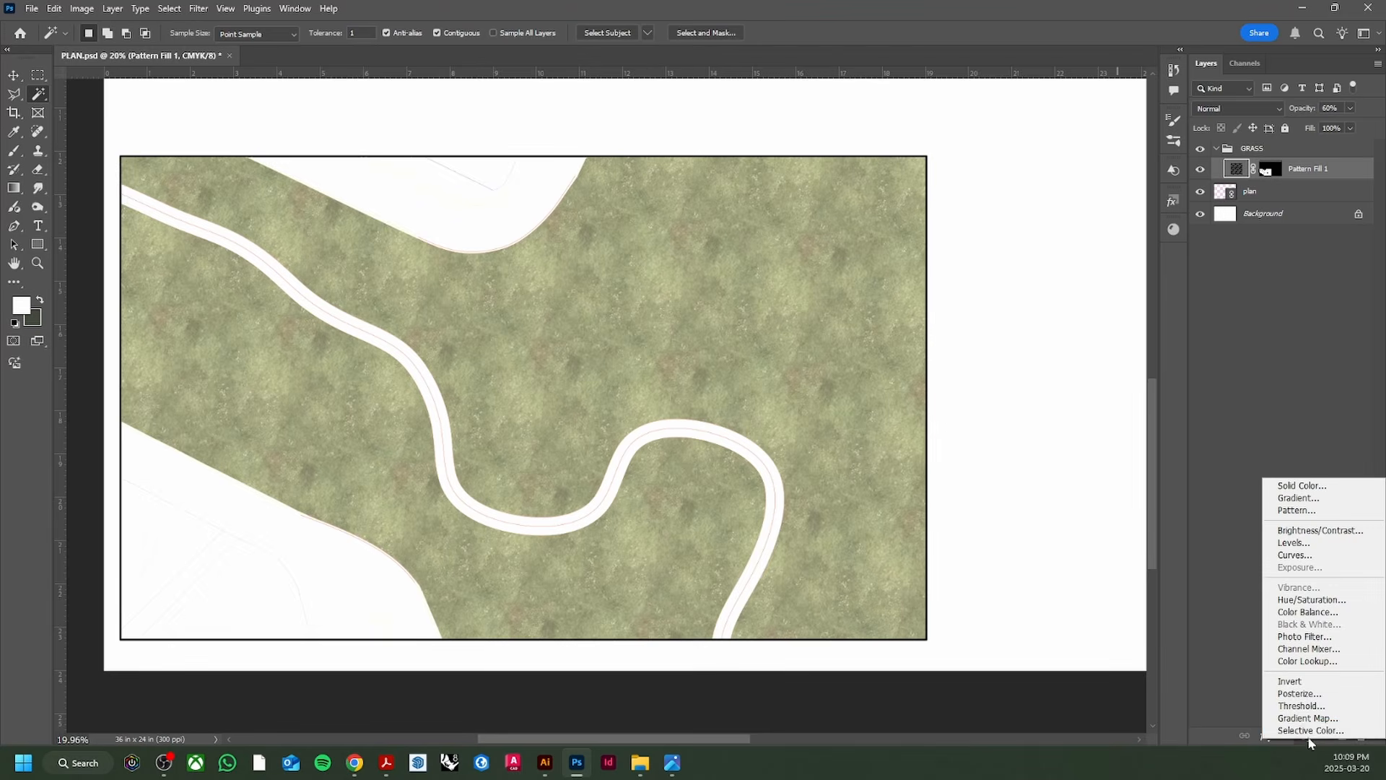
{"action": "left_click", "coordinate": [1305, 739]}
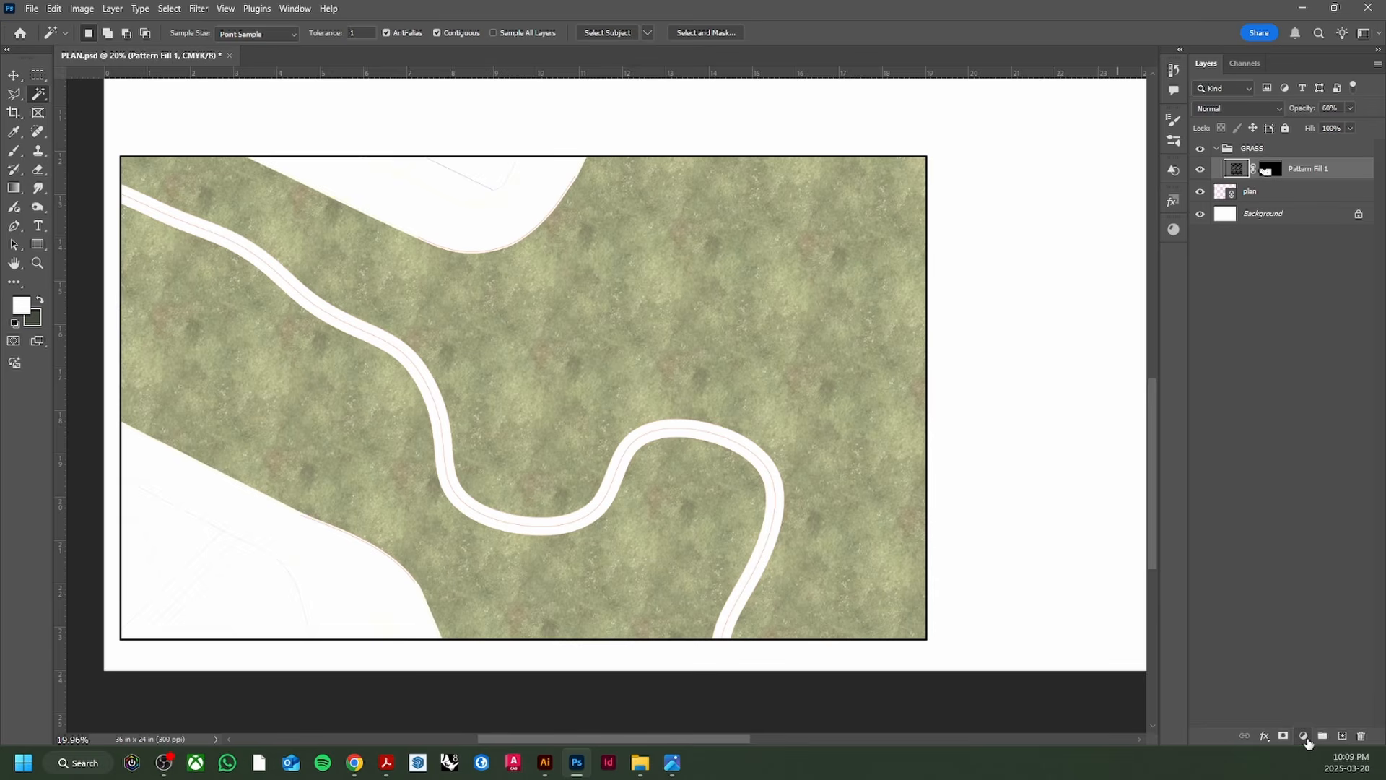
{"action": "left_click", "coordinate": [1306, 738]}
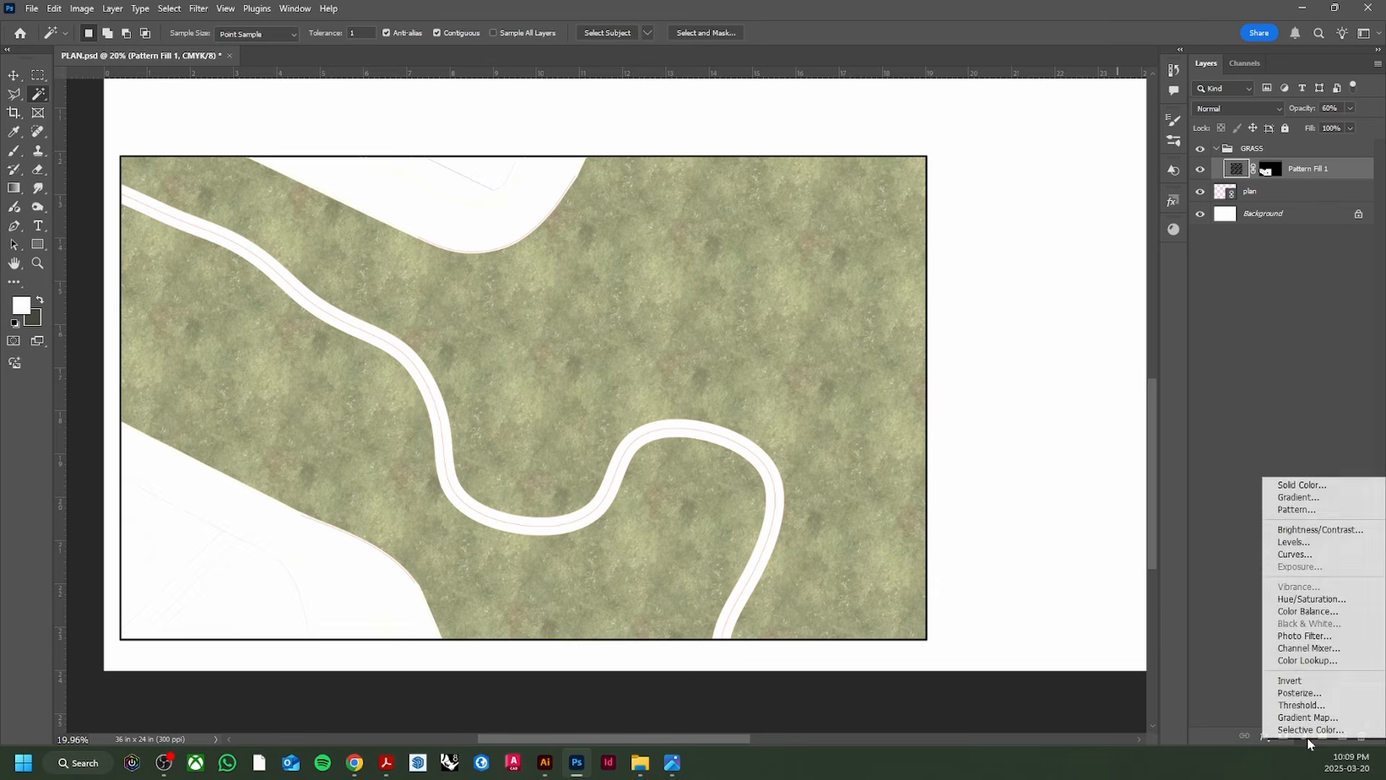
{"action": "left_click", "coordinate": [1332, 600]}
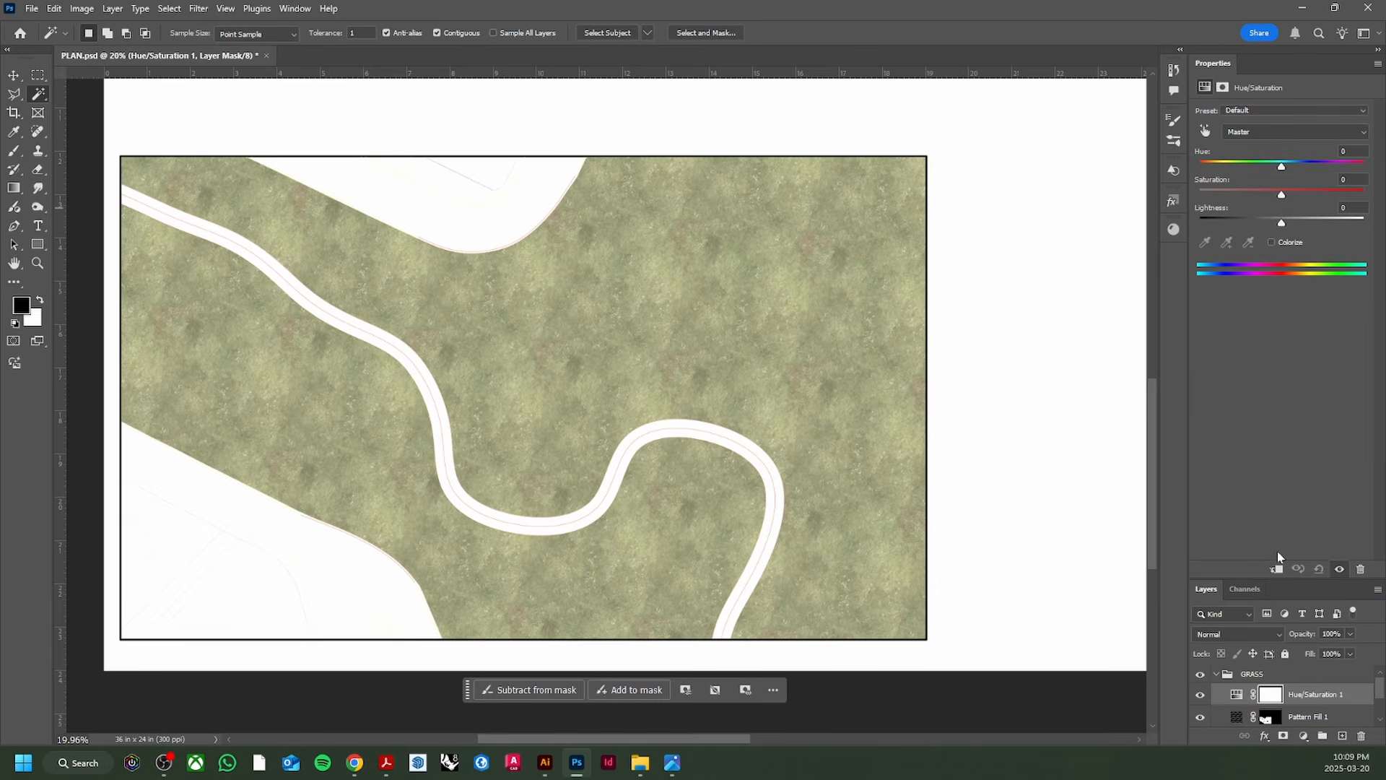
{"action": "left_click_drag", "start_coordinate": [1228, 582], "coordinate": [1343, 361]}
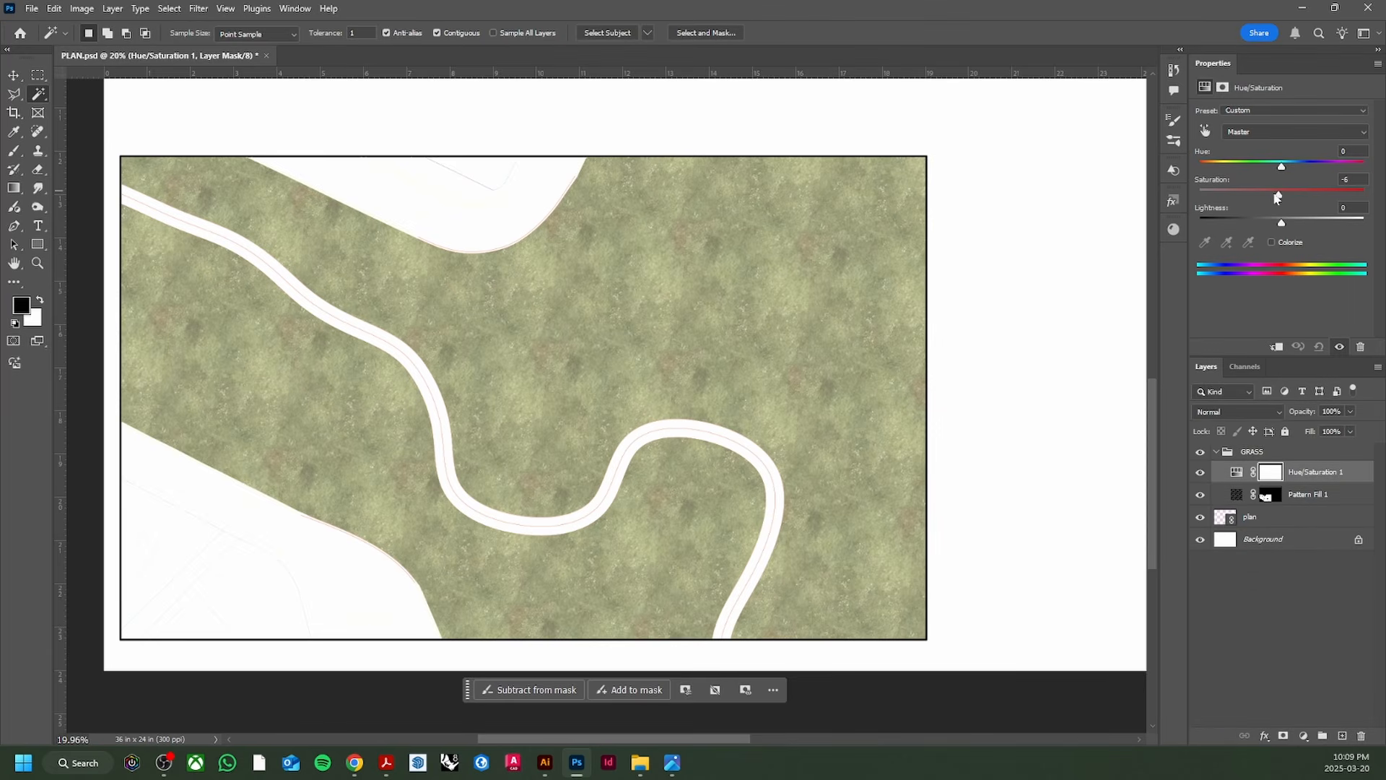
Step: Set saturation -15, lightness +1 and hue -31, then close the Properties panel
{"action": "mouse_move", "coordinate": [1278, 198]}
{"action": "left_mouse_down"}
{"action": "mouse_move", "coordinate": [1299, 218]}
{"action": "mouse_move", "coordinate": [1283, 220]}
{"action": "left_mouse_up"}
{"action": "left_click_drag", "start_coordinate": [1281, 167], "coordinate": [1275, 197]}
{"action": "right_click", "coordinate": [1213, 63]}
{"action": "left_click", "coordinate": [1186, 88]}
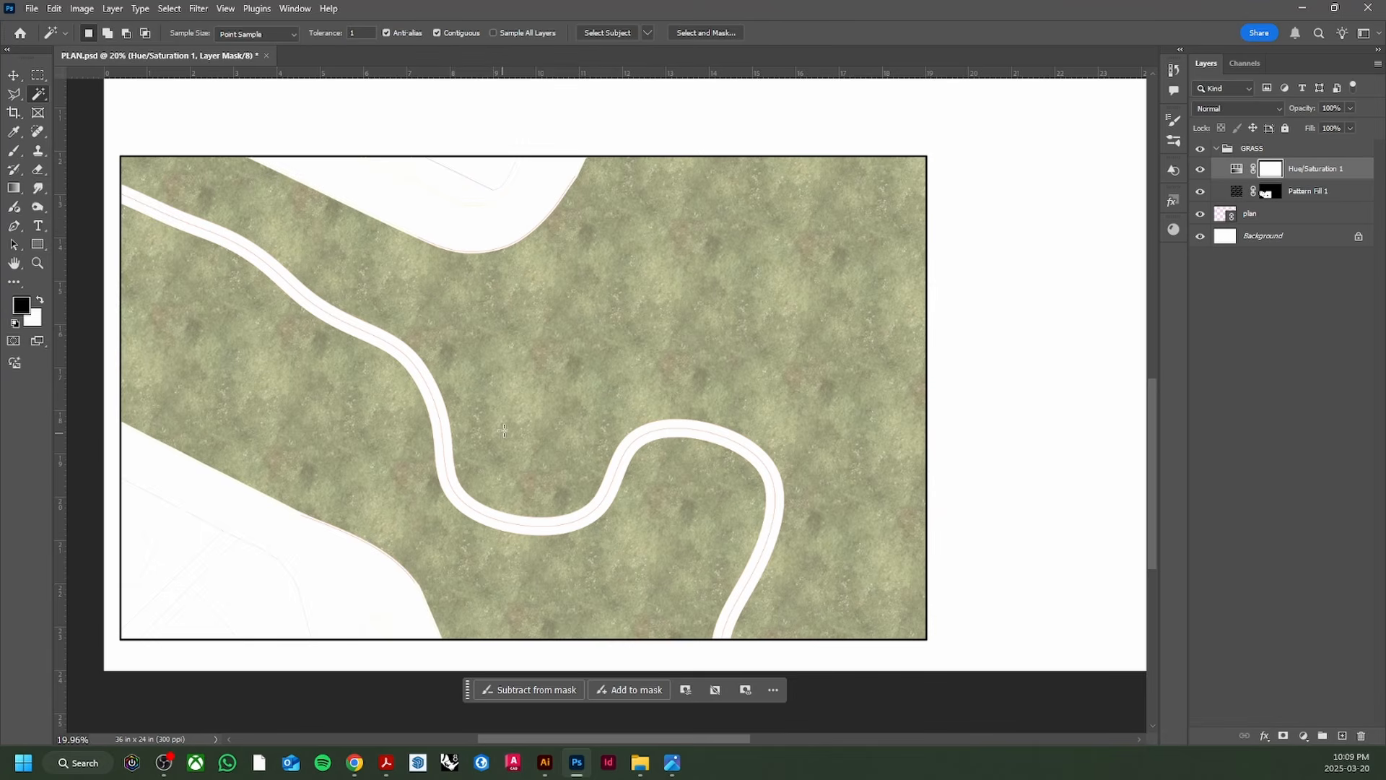
{"action": "key", "text": "v"}
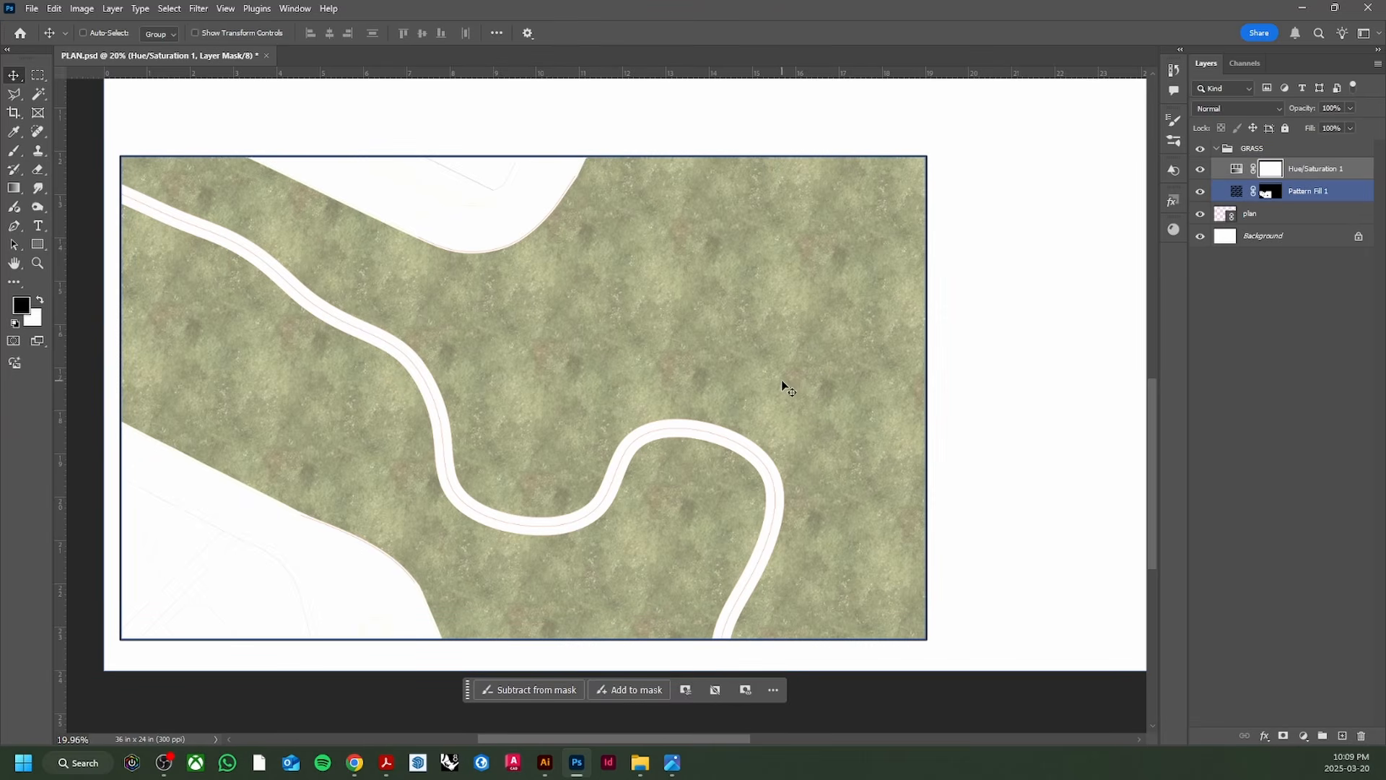
Step: Clip Hue/Saturation 1 to Pattern Fill 1, collapse the GRASS group and save PLAN.psd
{"action": "left_click", "coordinate": [1243, 178], "text": "alt"}
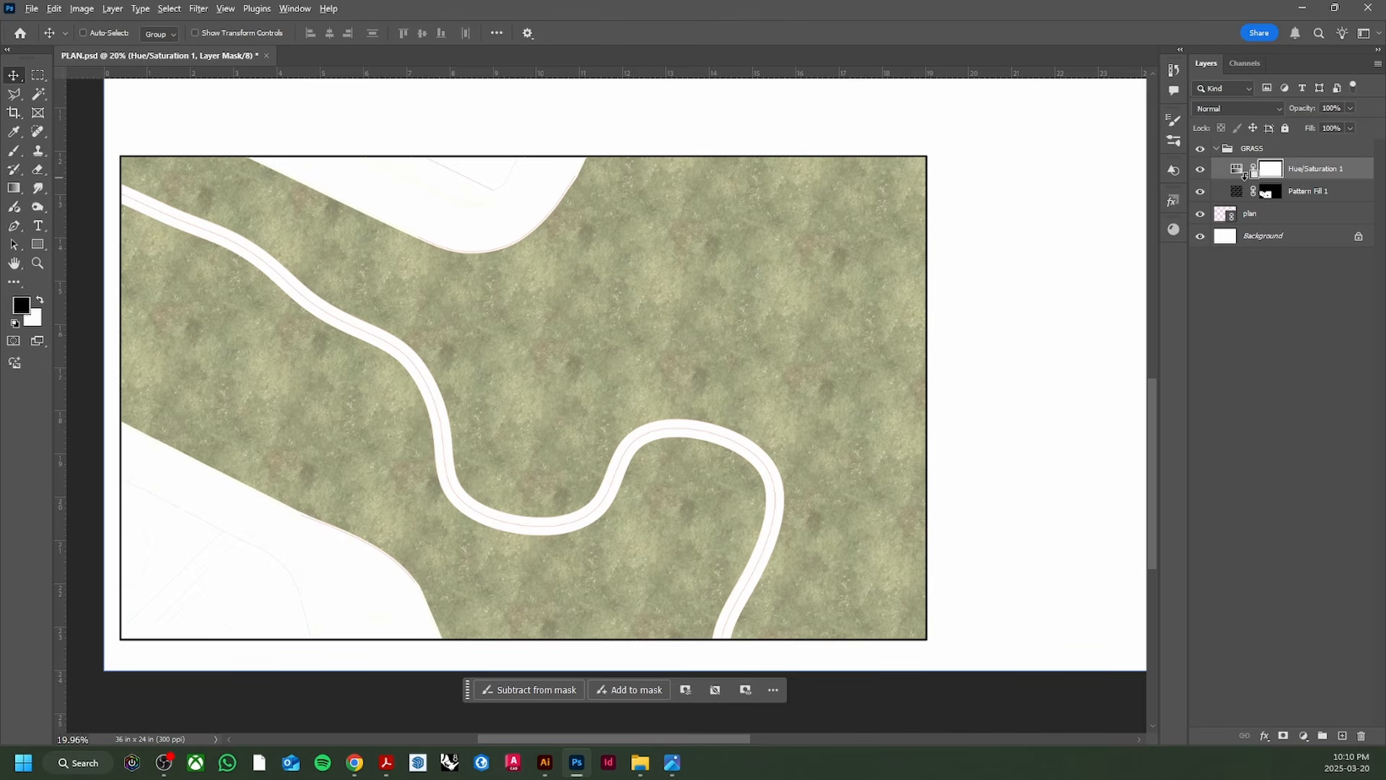
{"action": "left_click", "coordinate": [1243, 177], "text": "alt"}
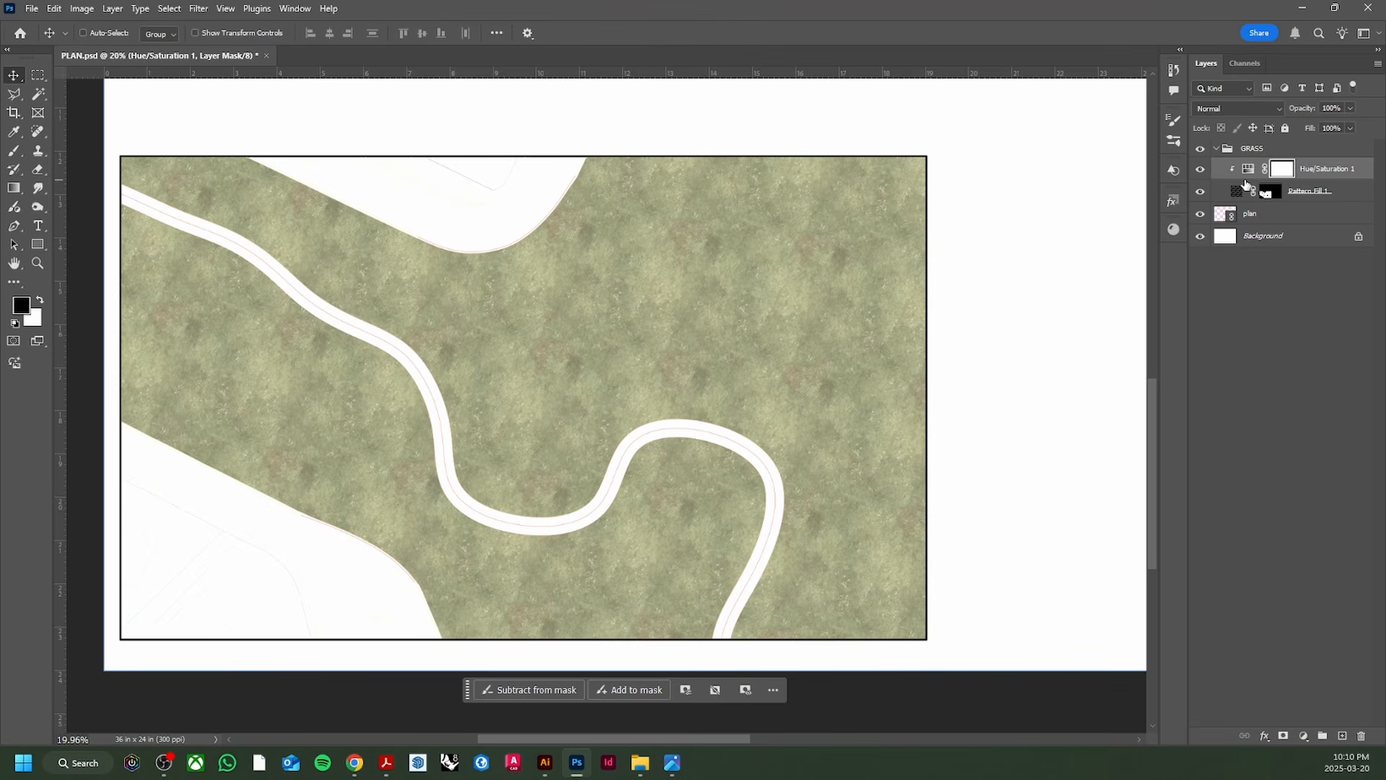
{"action": "left_click", "coordinate": [1217, 150]}
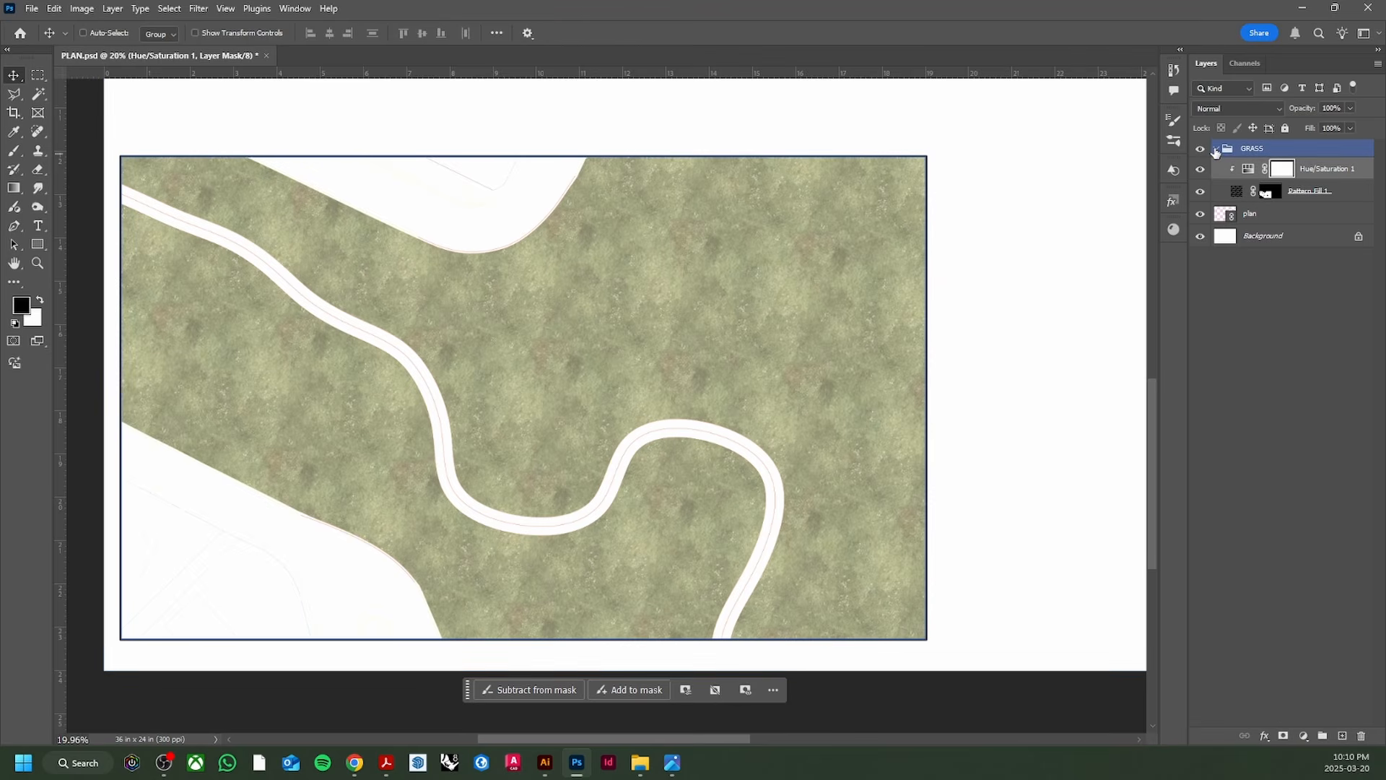
{"action": "left_click", "coordinate": [1216, 149]}
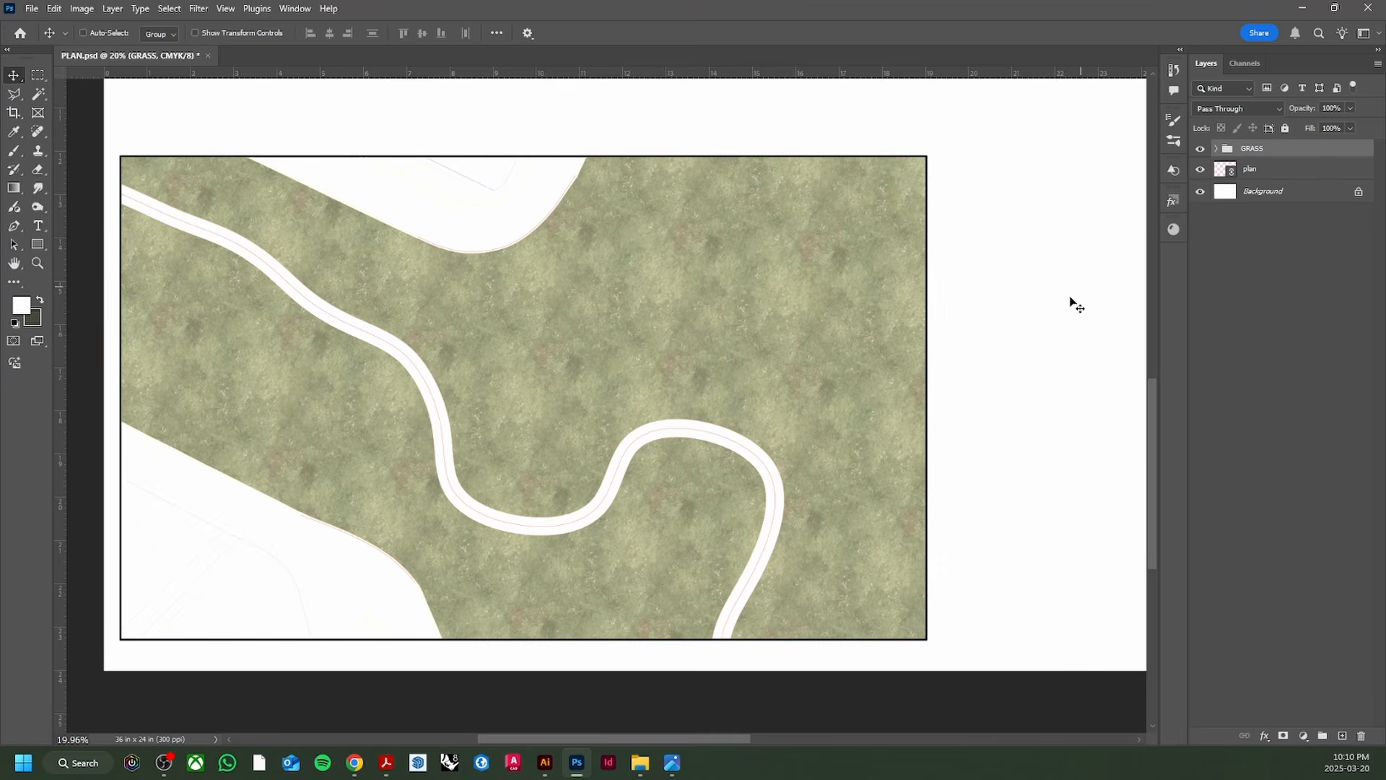
{"action": "key", "text": "ctrl+s"}
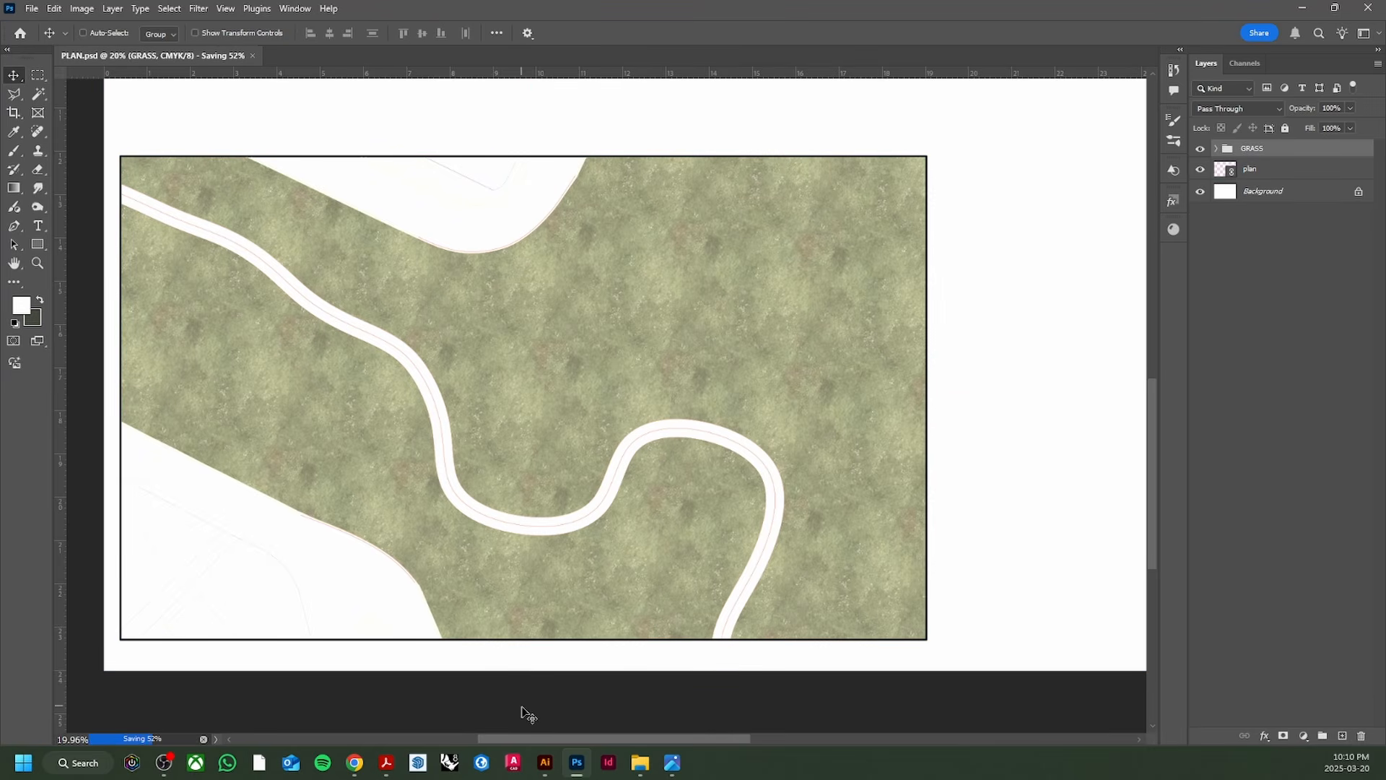
{"action": "mouse_move", "coordinate": [549, 764]}
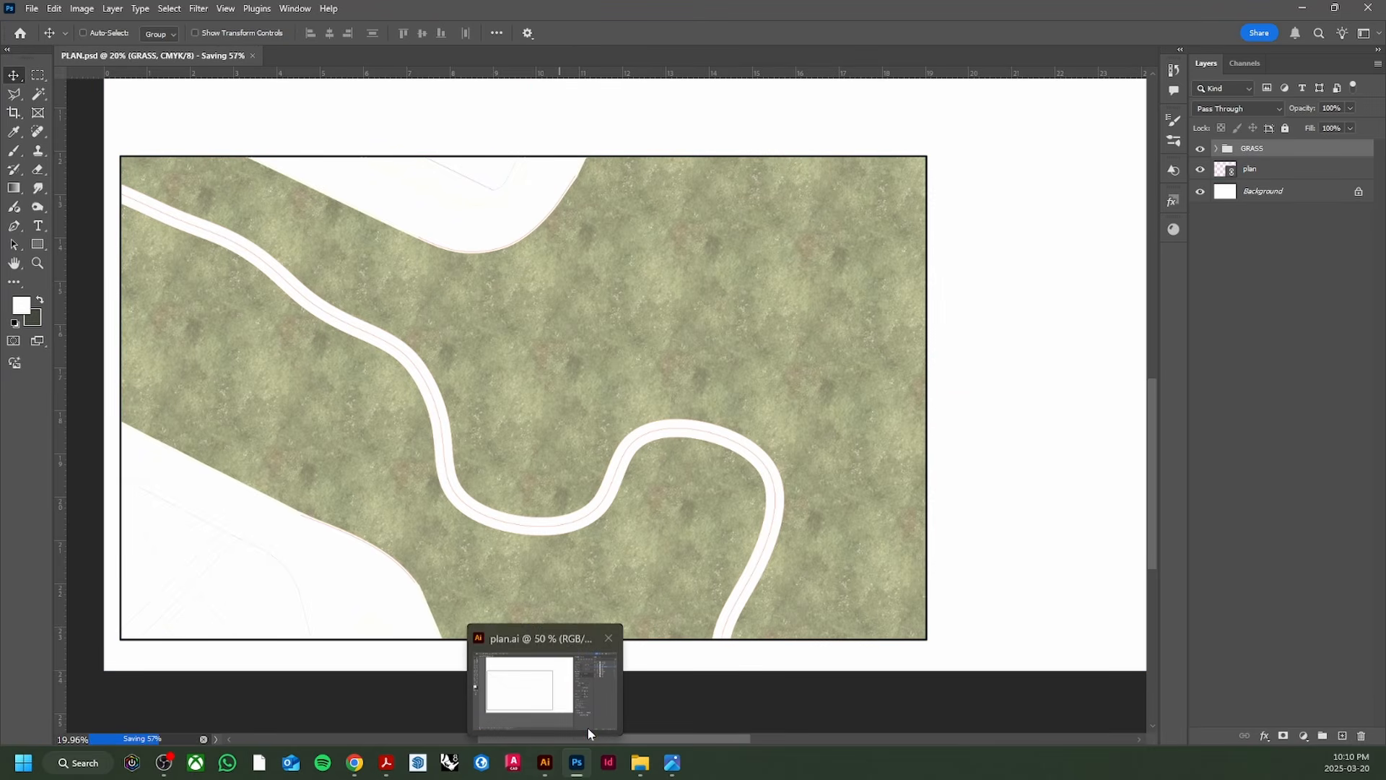
{"action": "left_click", "coordinate": [547, 766]}
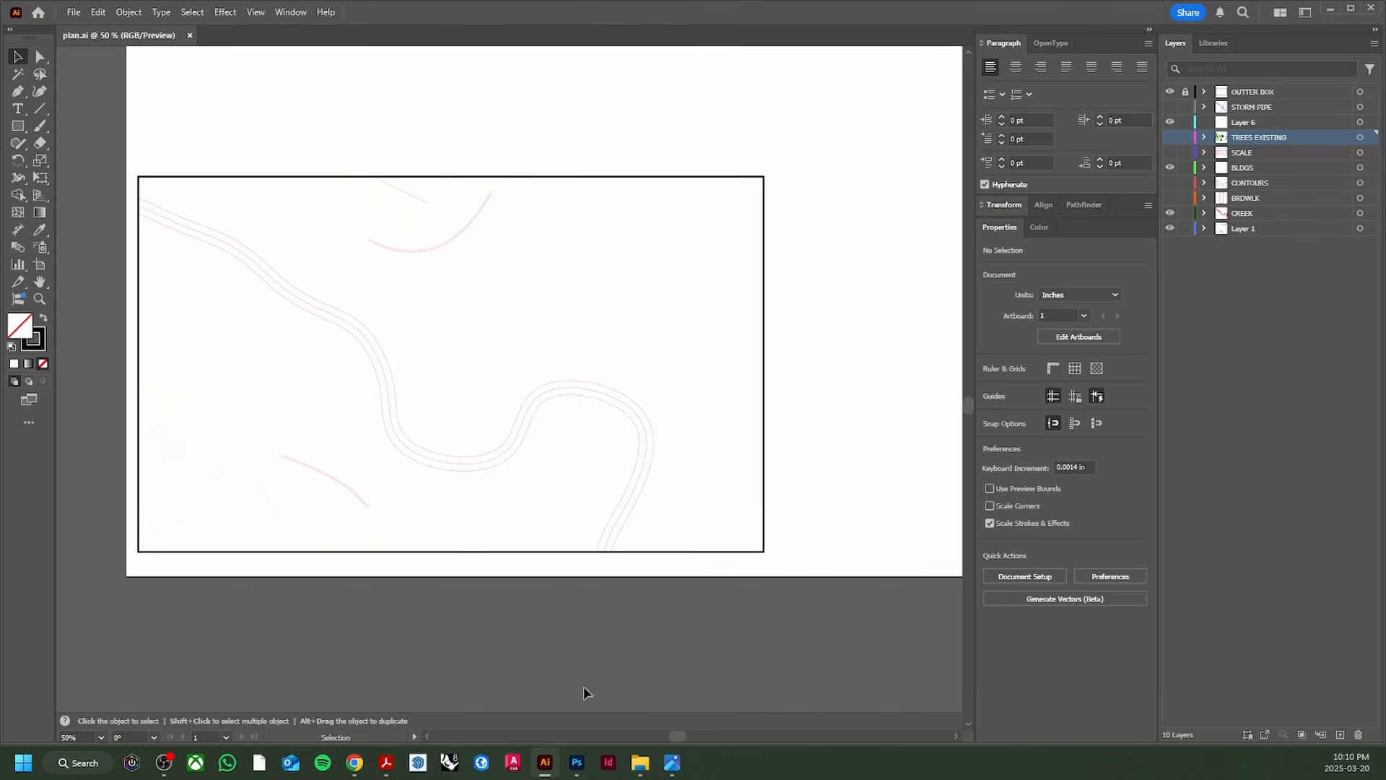
{"action": "scroll", "coordinate": [316, 507], "scroll_direction": "up", "scroll_amount": 1}
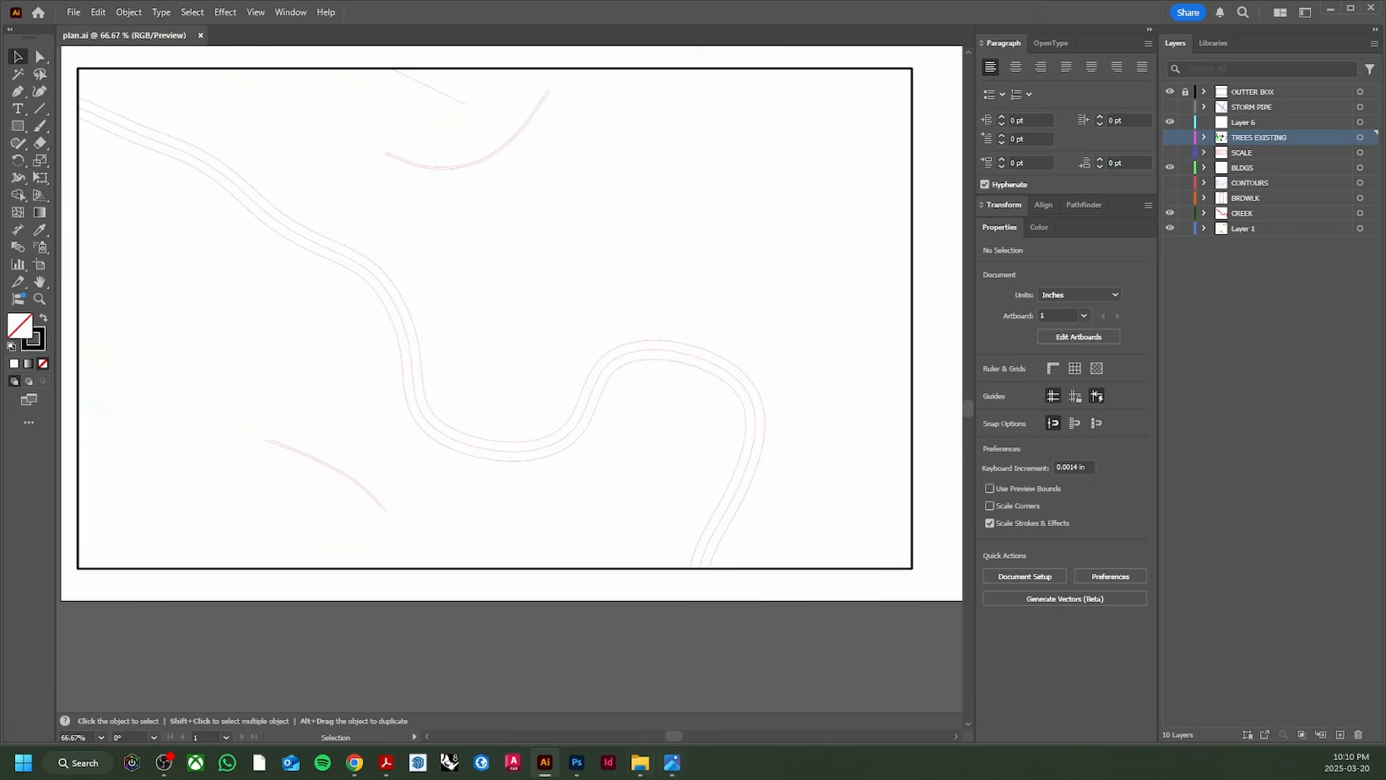
{"action": "key", "text": "alt+Tab"}
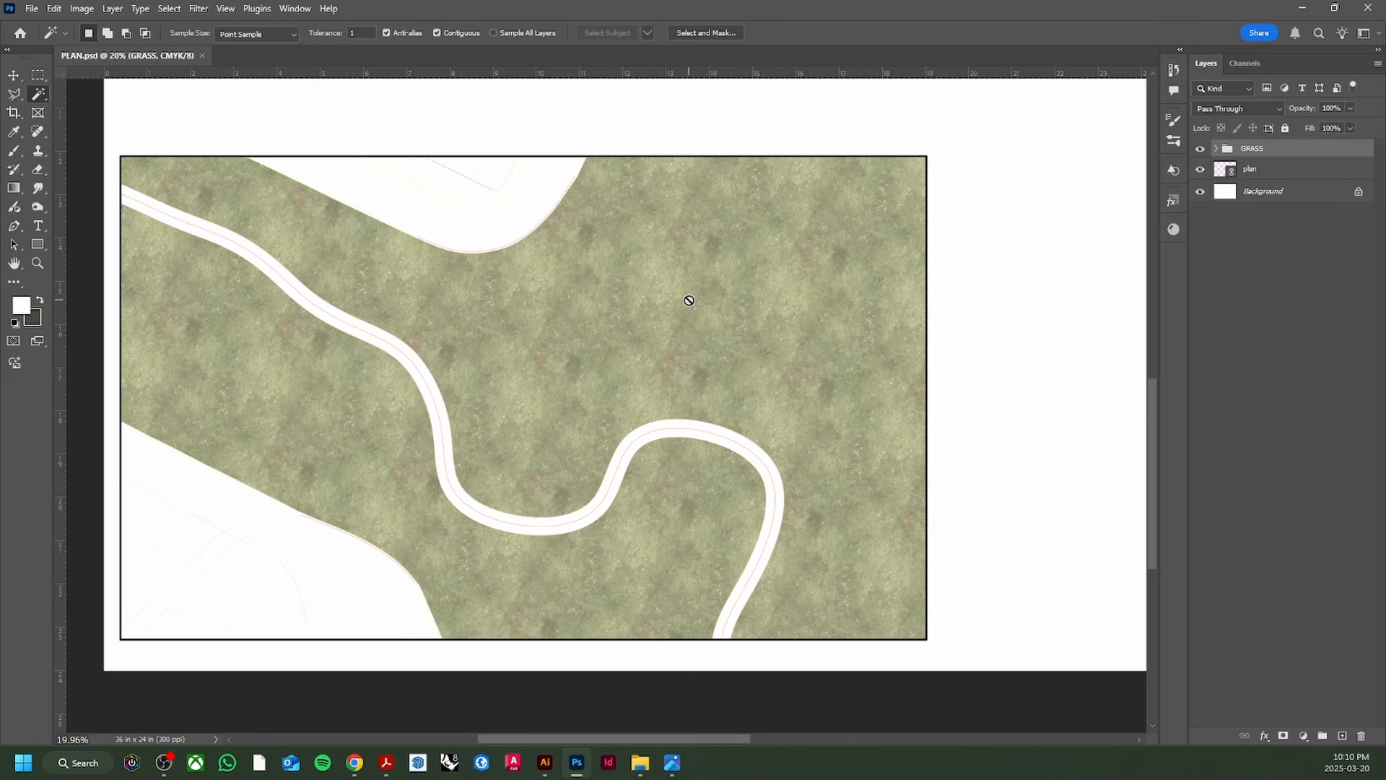
{"action": "left_click", "coordinate": [1250, 170]}
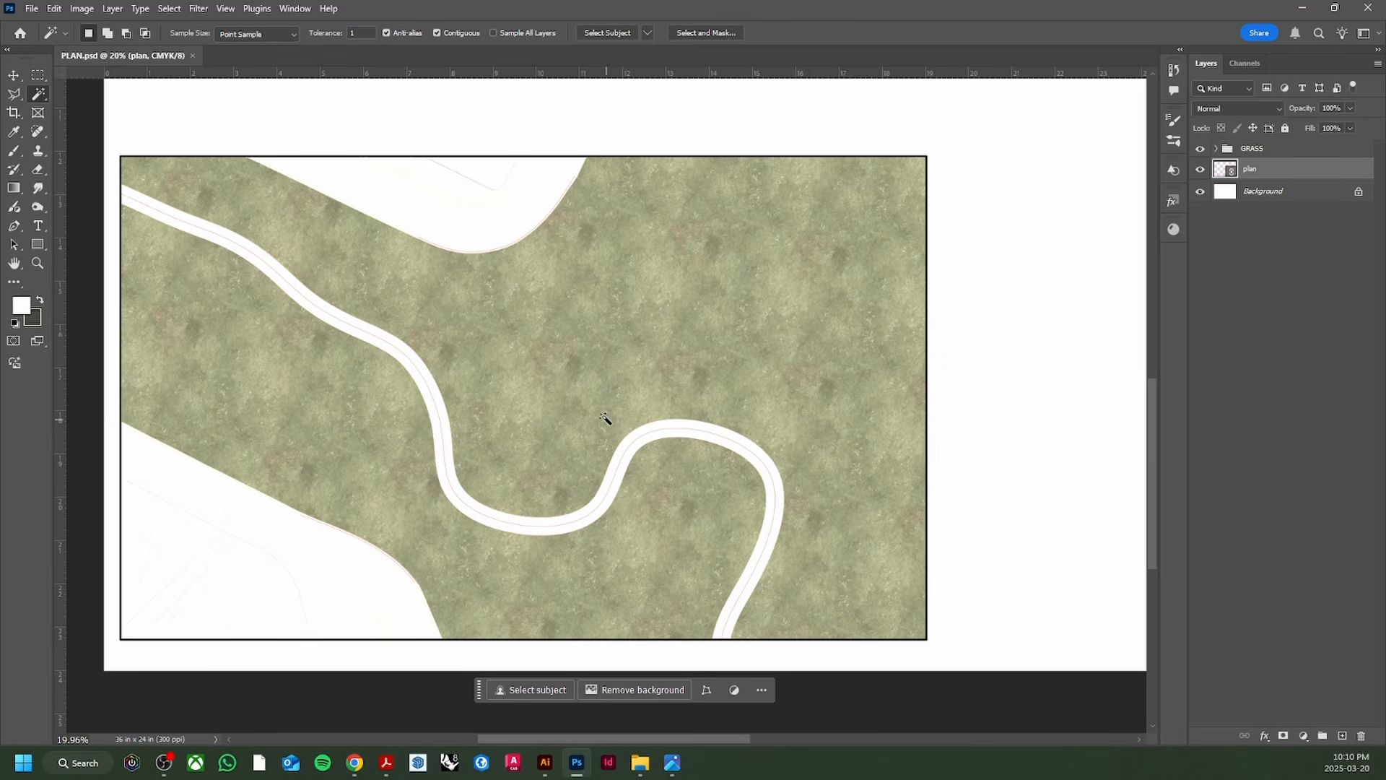
{"action": "left_click", "coordinate": [533, 200]}
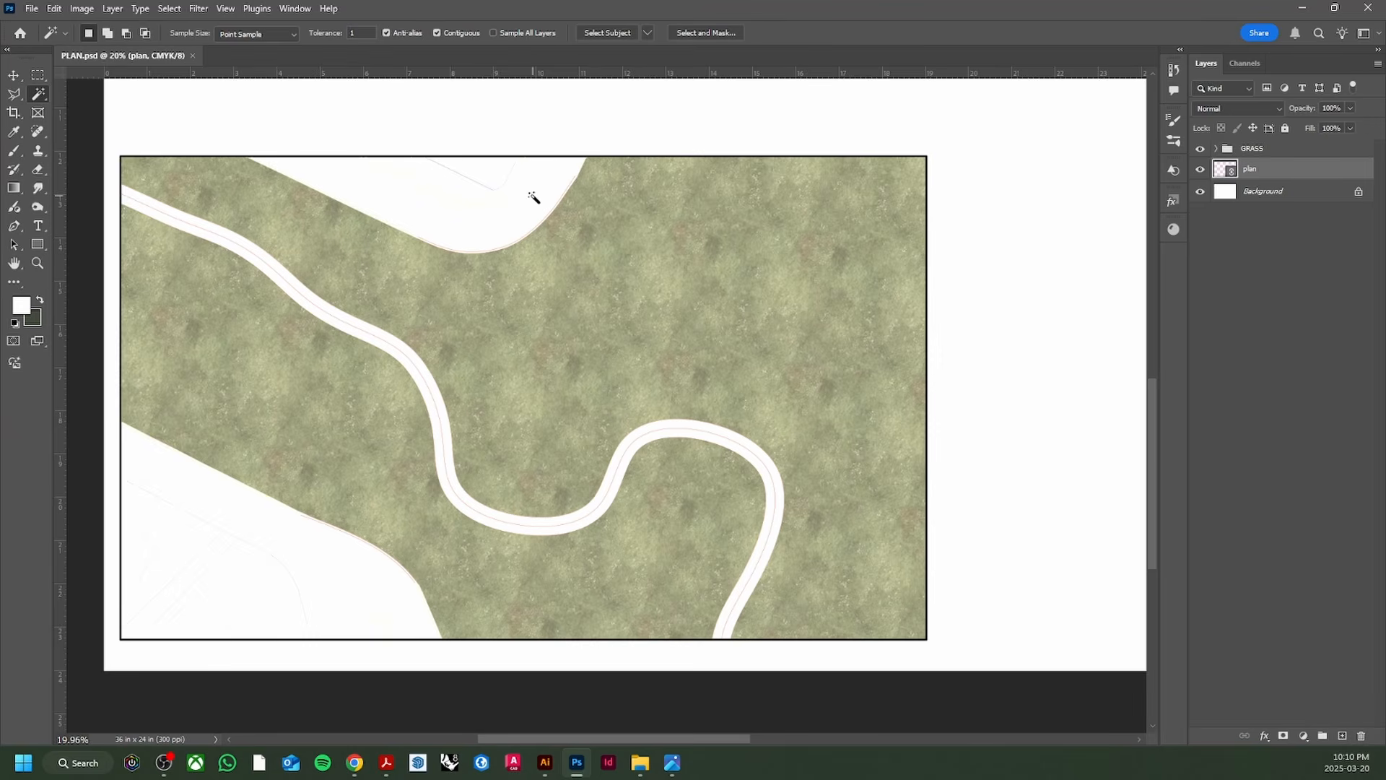
{"action": "left_click", "coordinate": [342, 580], "text": "shift"}
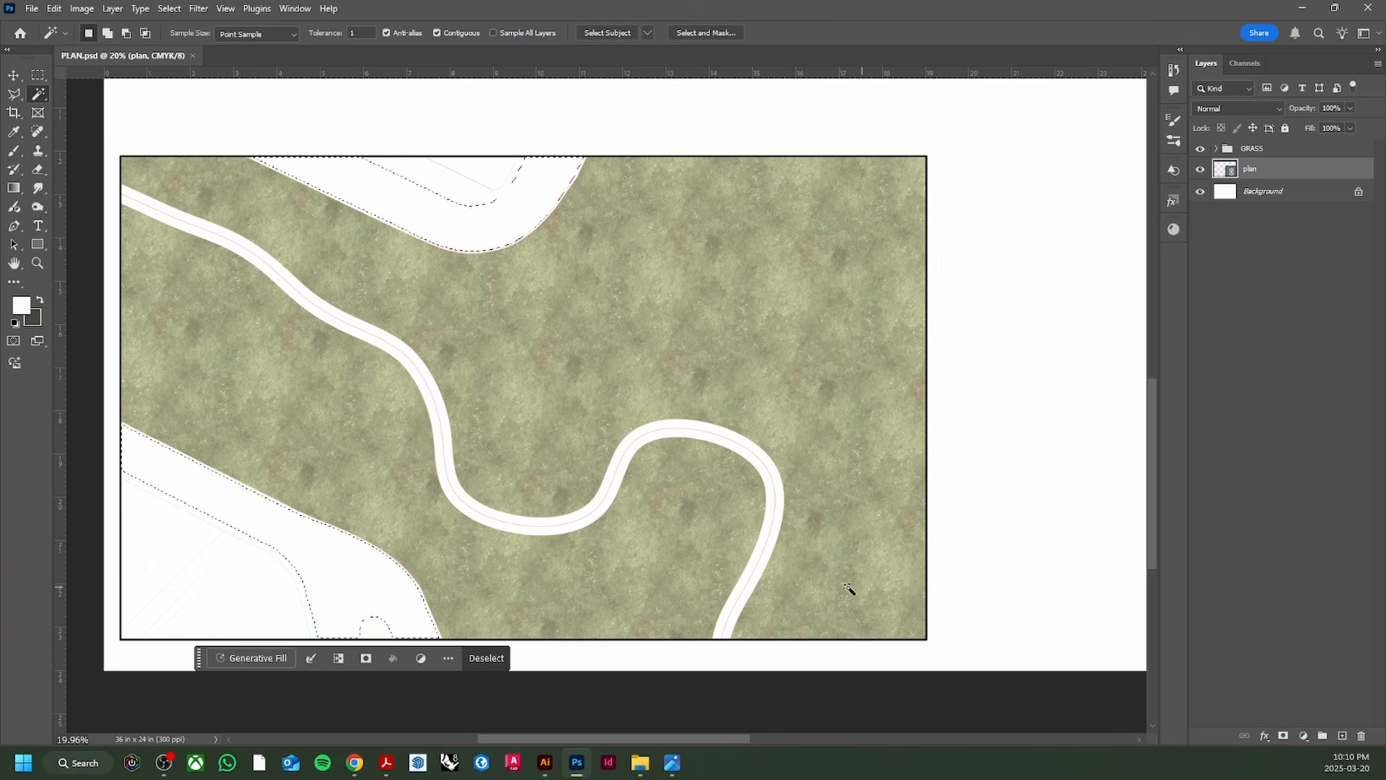
{"action": "scroll", "coordinate": [288, 545], "scroll_direction": "up", "scroll_amount": 2}
{"action": "scroll", "coordinate": [263, 541], "scroll_direction": "down", "scroll_amount": 1}
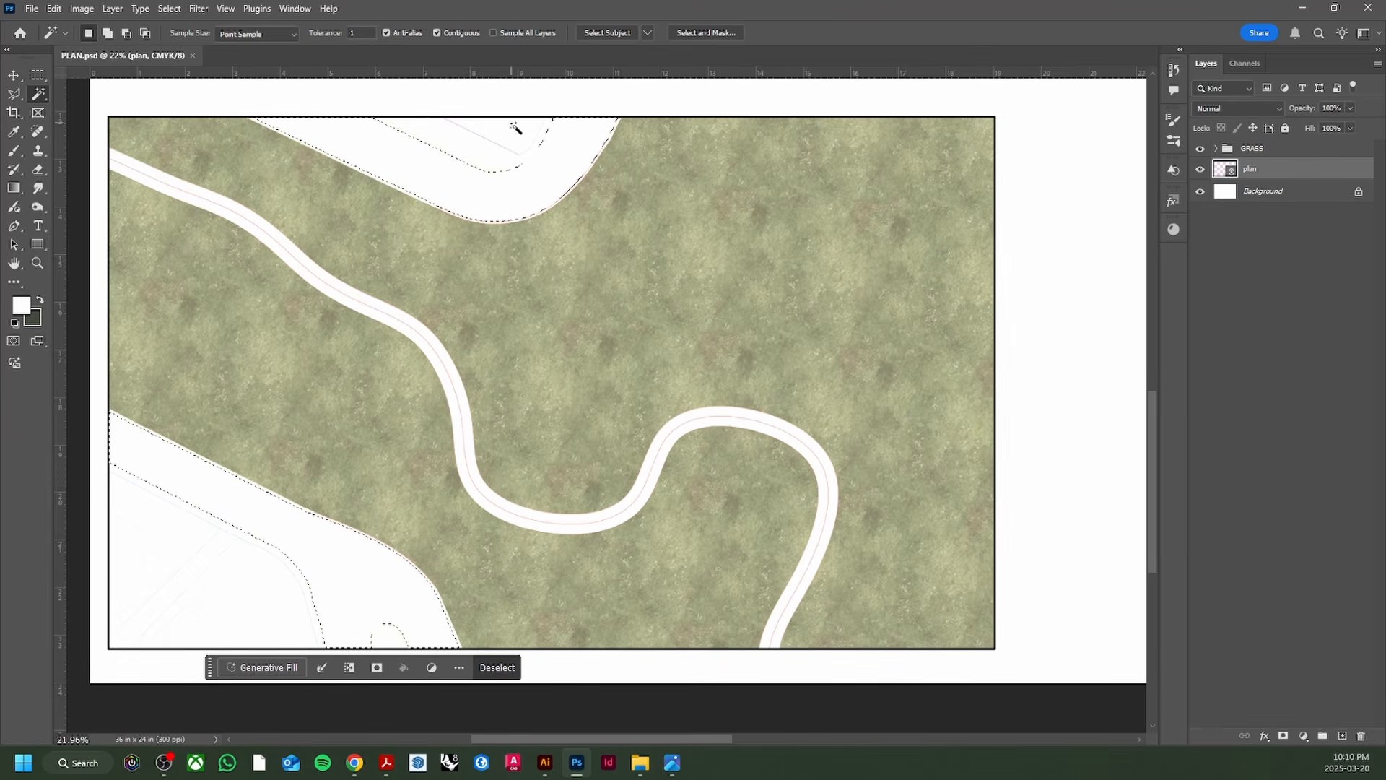
{"action": "left_click", "coordinate": [544, 763]}
{"action": "left_click", "coordinate": [1170, 92]}
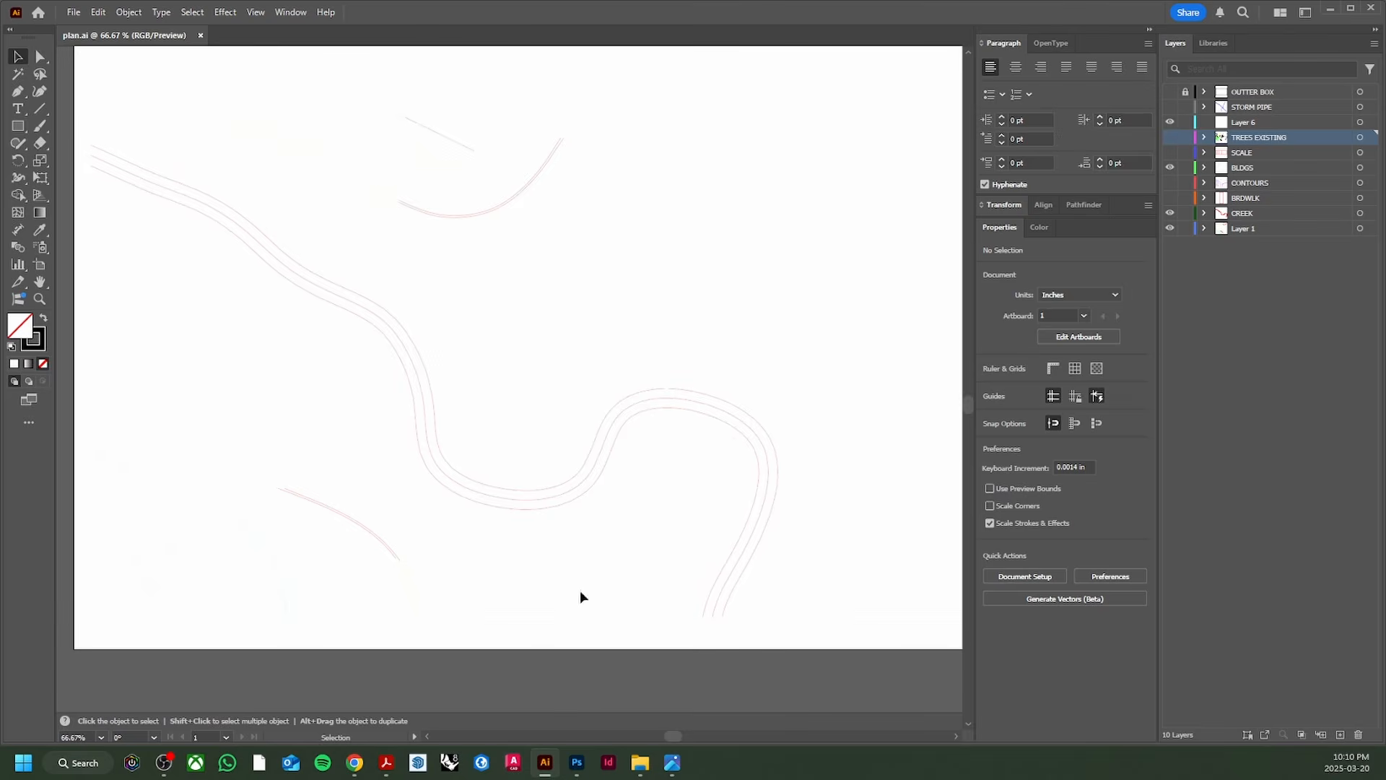
{"action": "left_click", "coordinate": [576, 763]}
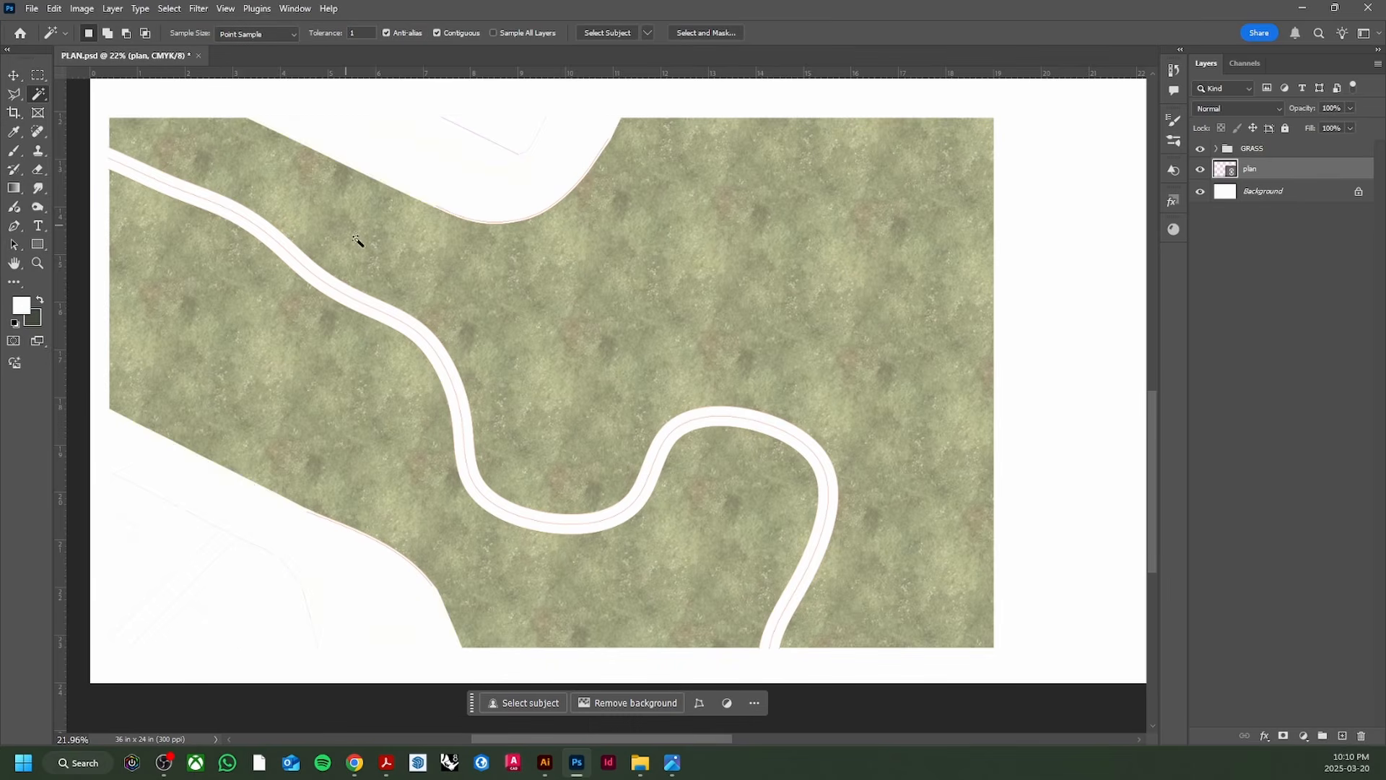
{"action": "scroll", "coordinate": [590, 222], "scroll_direction": "down", "scroll_amount": 2}
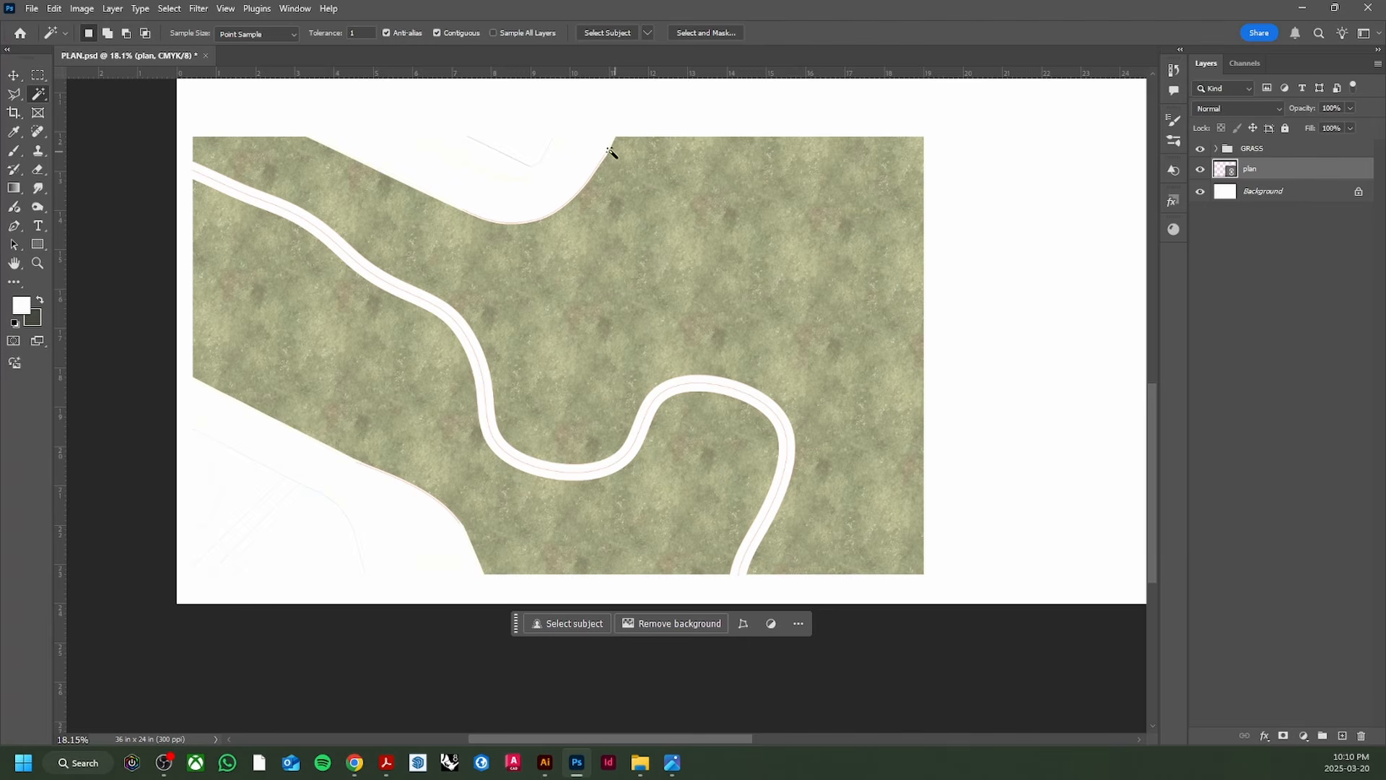
{"action": "left_click", "coordinate": [573, 155]}
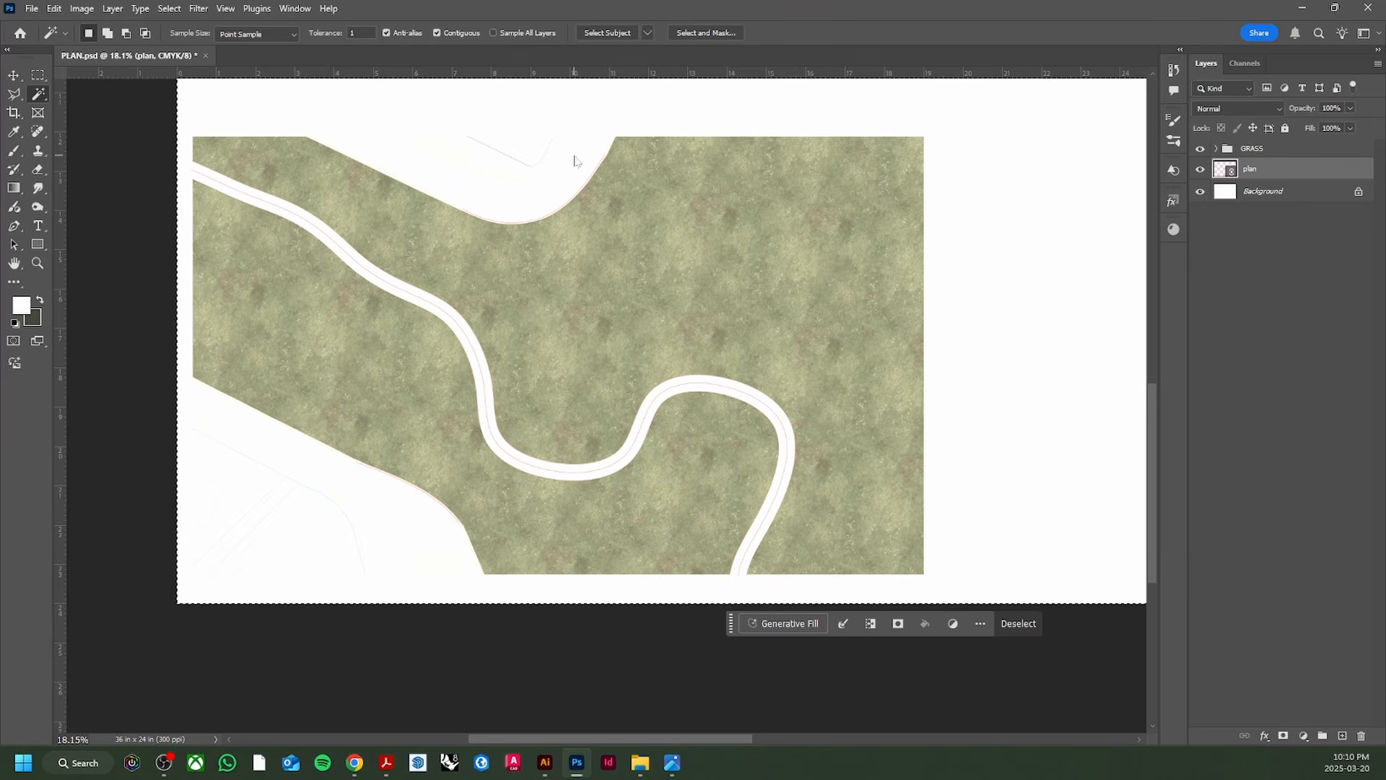
{"action": "scroll", "coordinate": [578, 159], "scroll_direction": "down", "scroll_amount": 1}
{"action": "scroll", "coordinate": [577, 159], "scroll_direction": "down", "scroll_amount": 4}
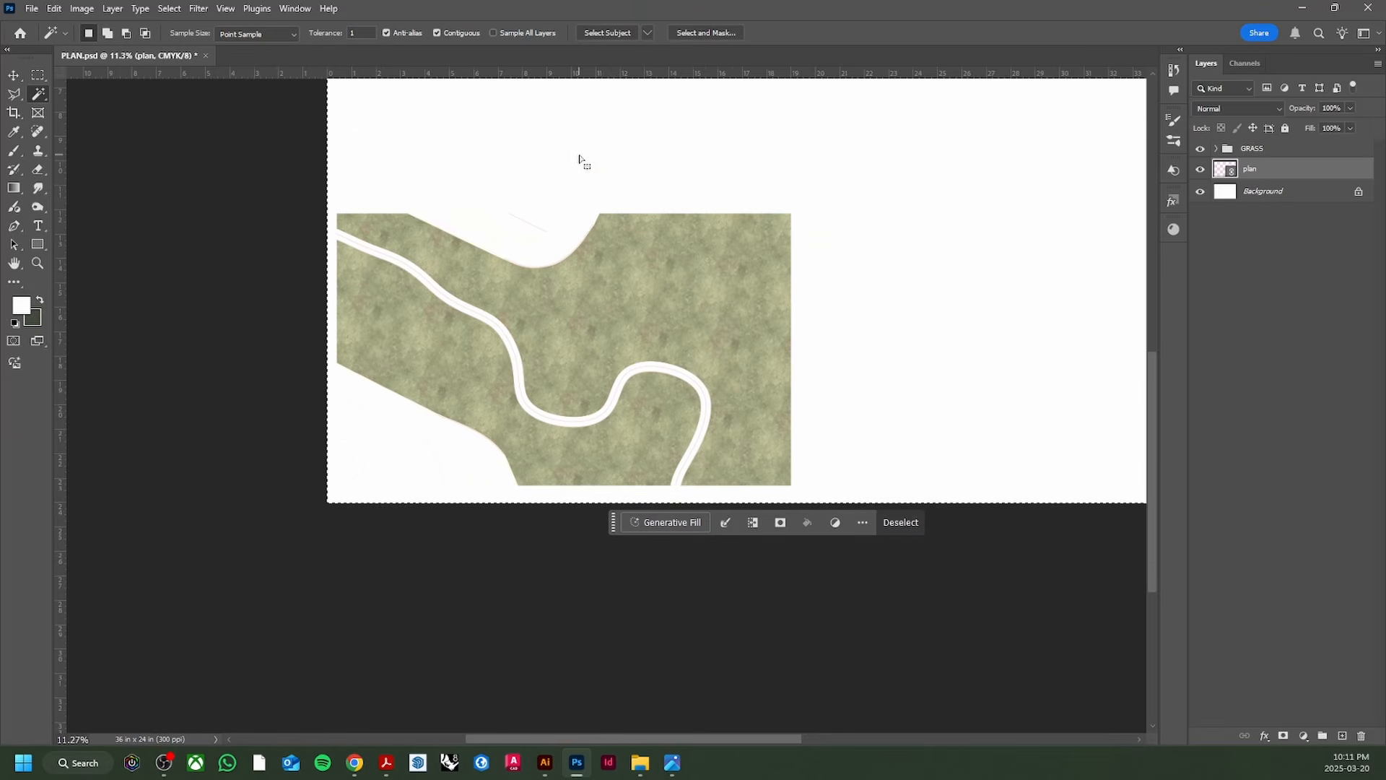
{"action": "scroll", "coordinate": [607, 217], "scroll_direction": "up", "scroll_amount": 2}
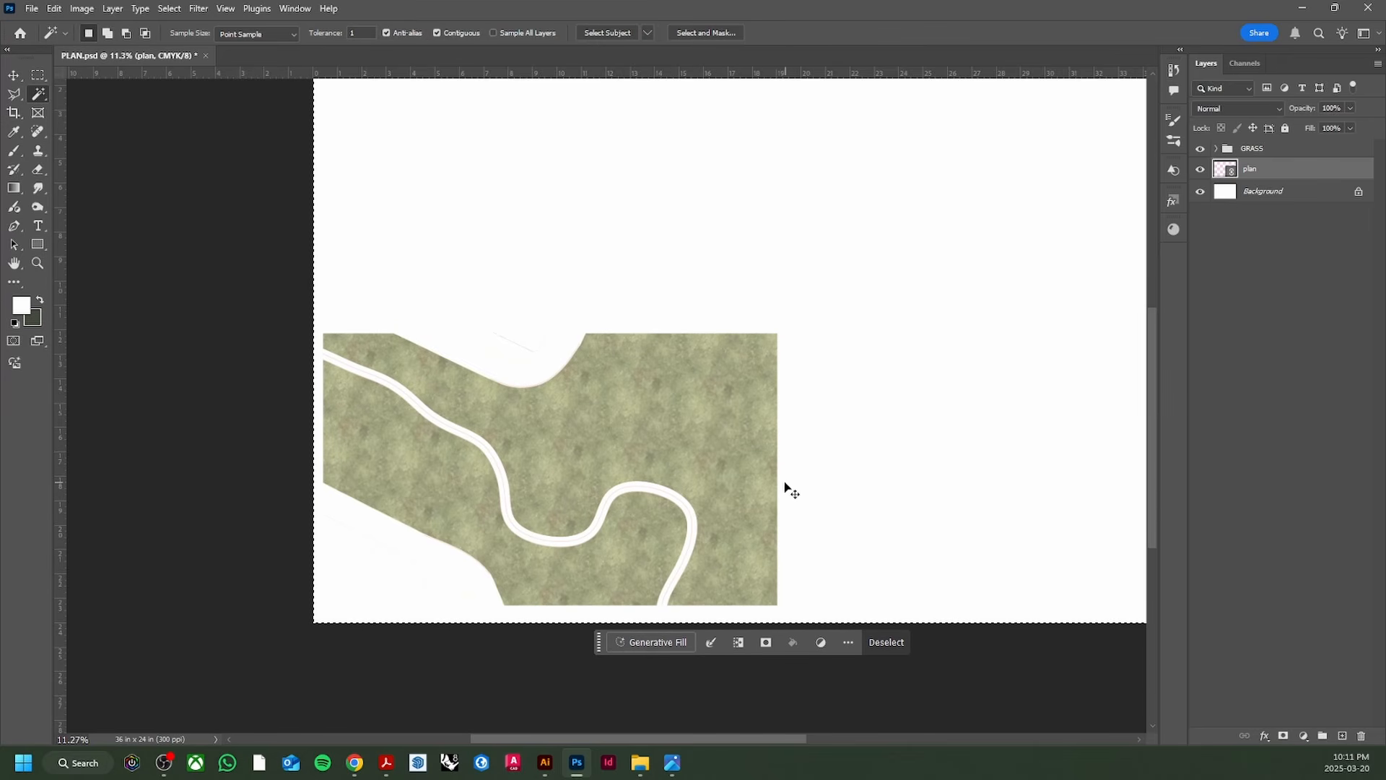
{"action": "key", "text": "ctrl+d"}
{"action": "left_click", "coordinate": [545, 762]}
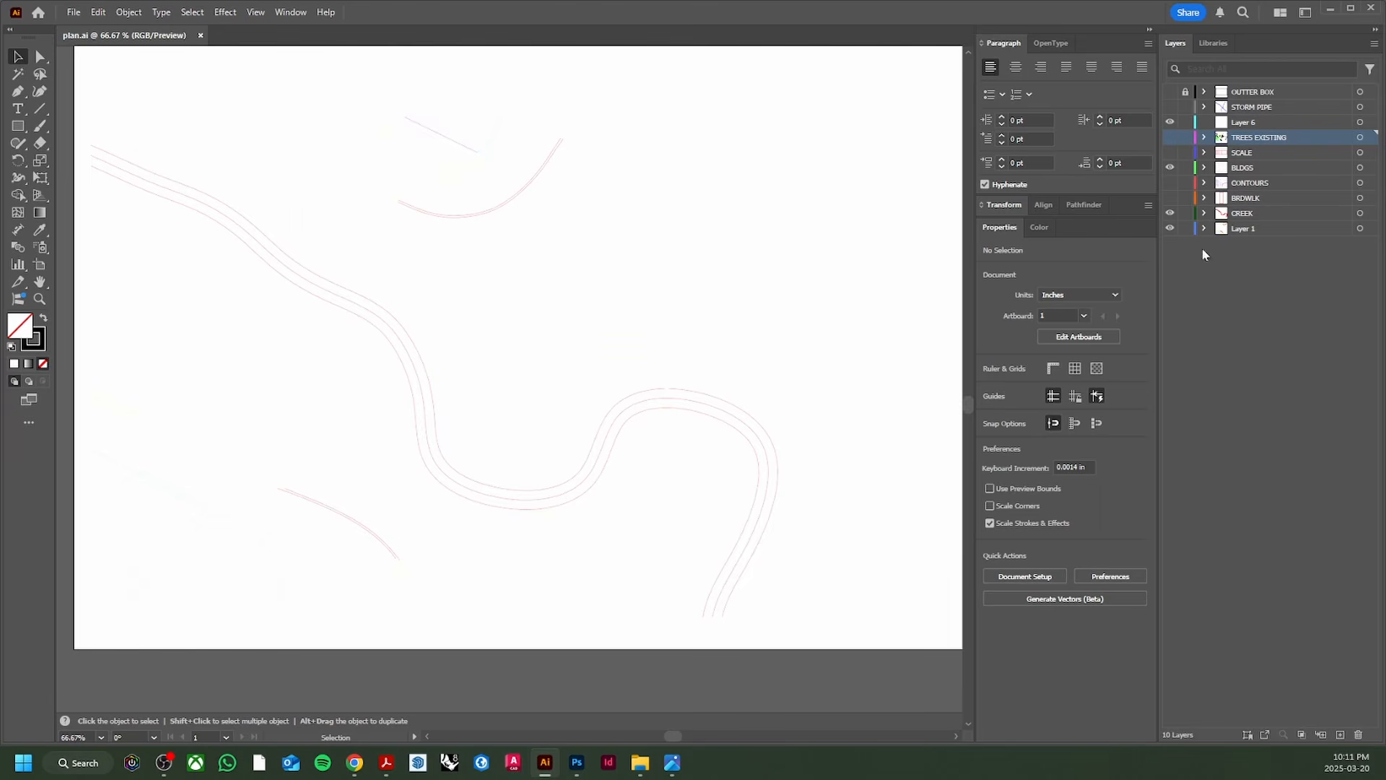
{"action": "left_click", "coordinate": [1170, 91]}
{"action": "scroll", "coordinate": [669, 294], "scroll_direction": "up", "scroll_amount": 1}
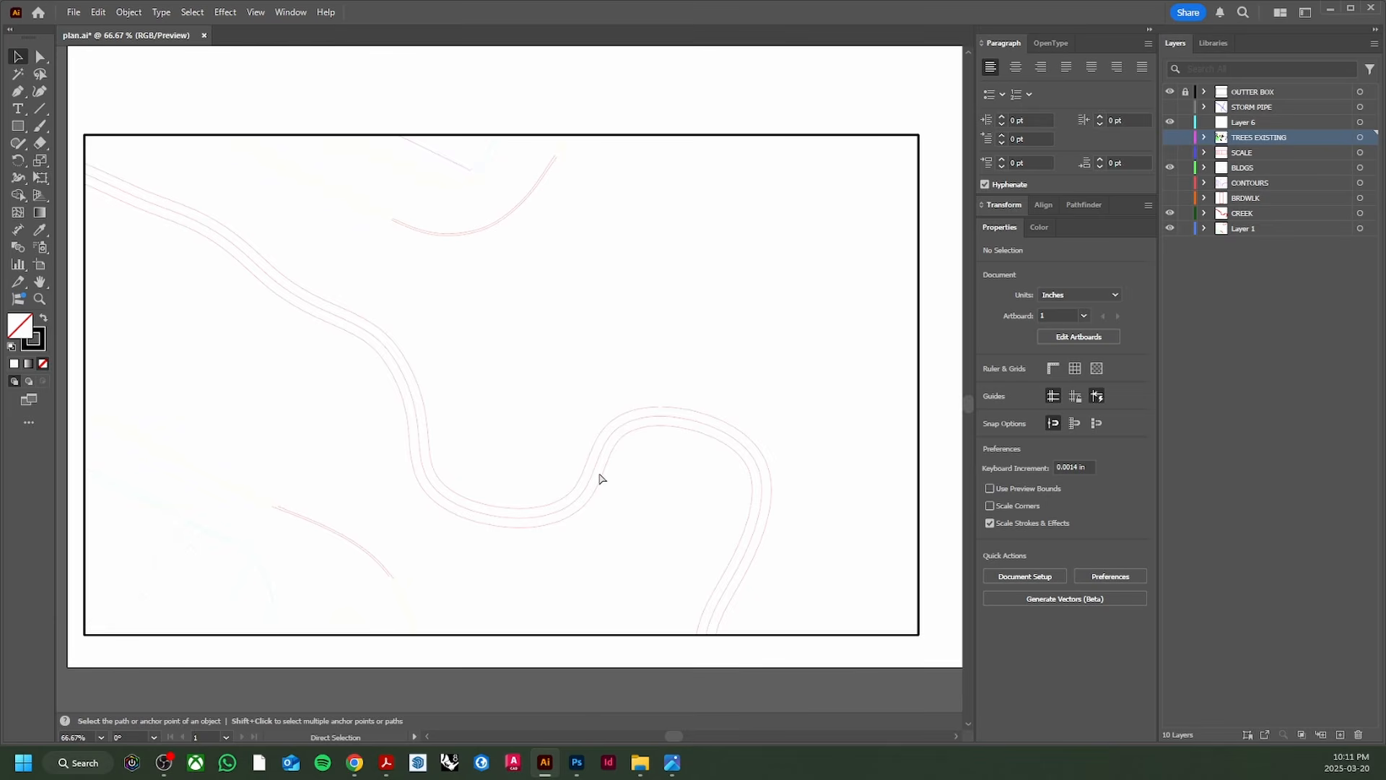
{"action": "left_click", "coordinate": [580, 771]}
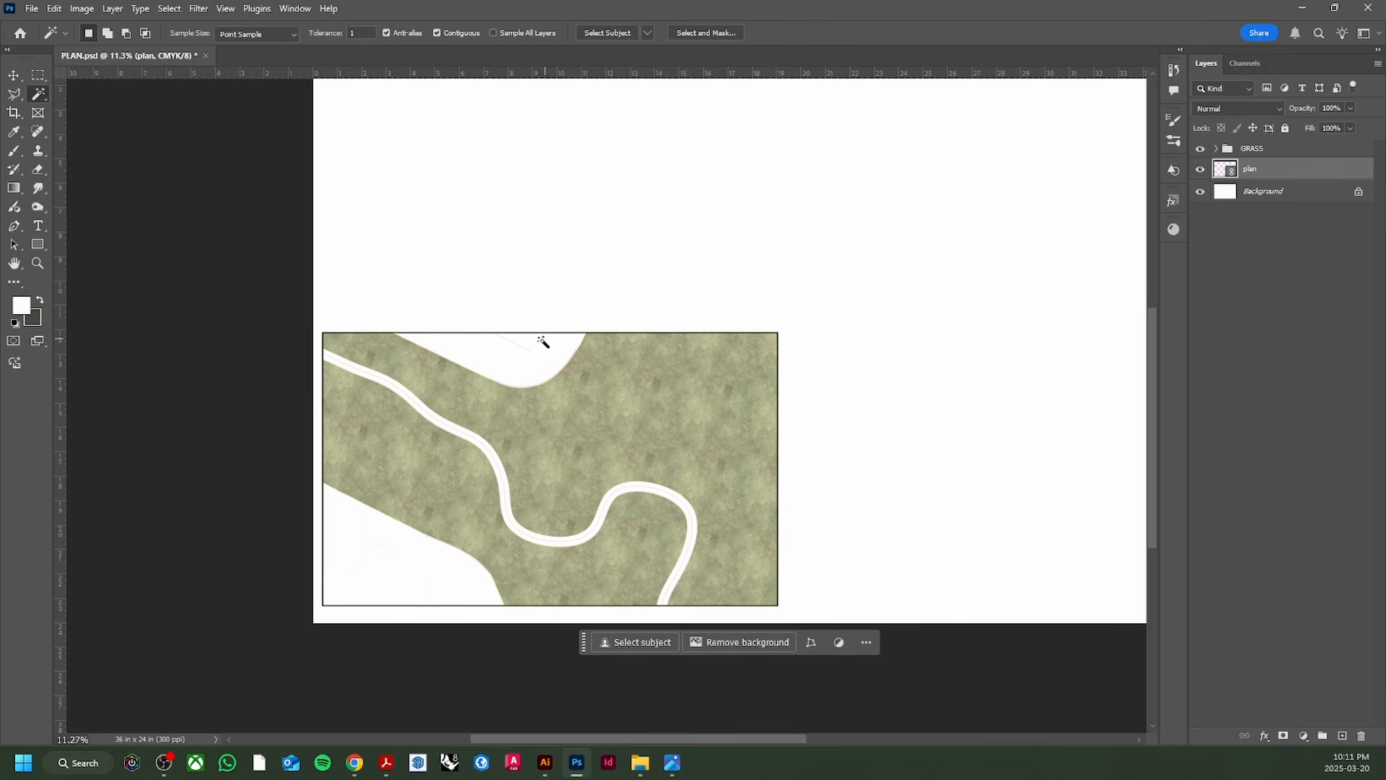
Step: Magic-wand select the top and bottom-left white paved areas of the plan
{"action": "scroll", "coordinate": [534, 345], "scroll_direction": "up", "scroll_amount": 1}
{"action": "left_click", "coordinate": [520, 361]}
{"action": "scroll", "coordinate": [534, 357], "scroll_direction": "up", "scroll_amount": 1}
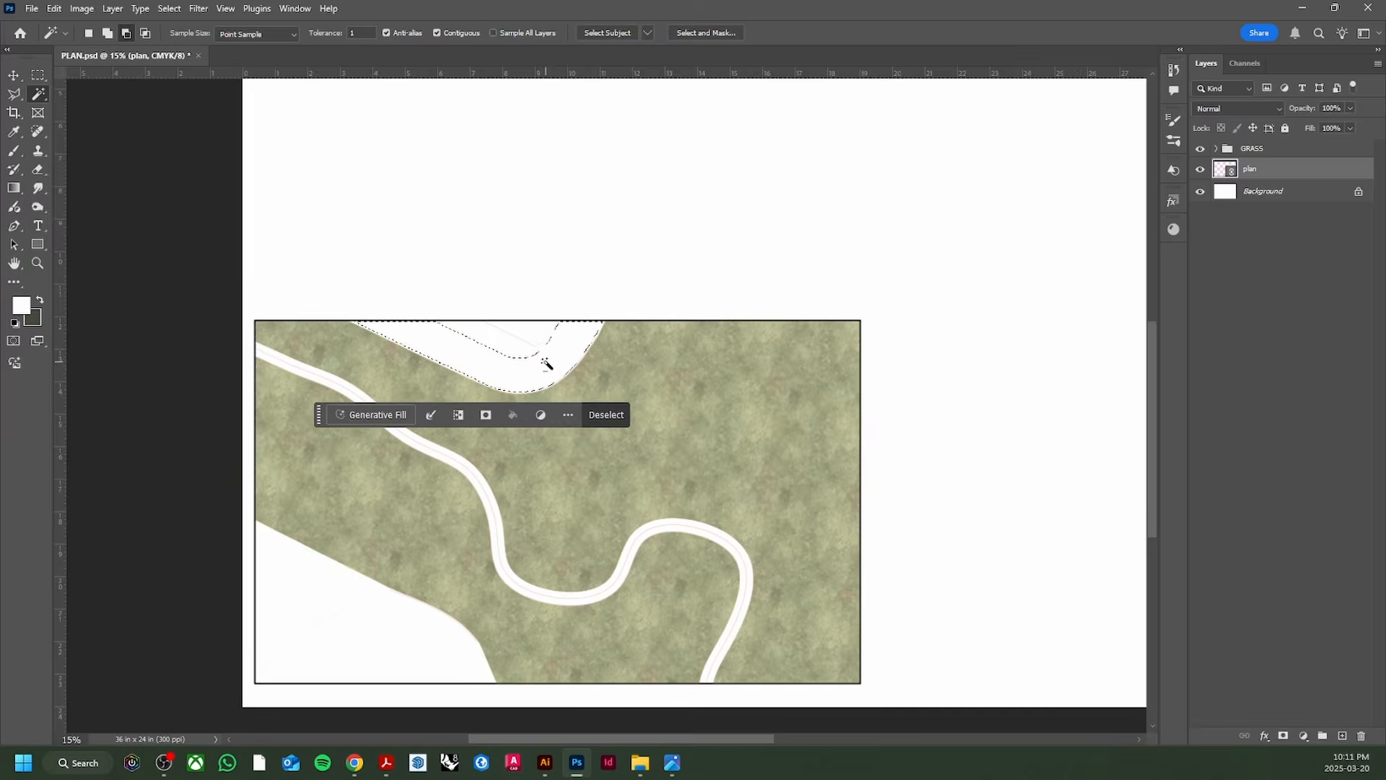
{"action": "scroll", "coordinate": [547, 363], "scroll_direction": "down", "scroll_amount": 1}
{"action": "left_click", "coordinate": [432, 604], "text": "shift"}
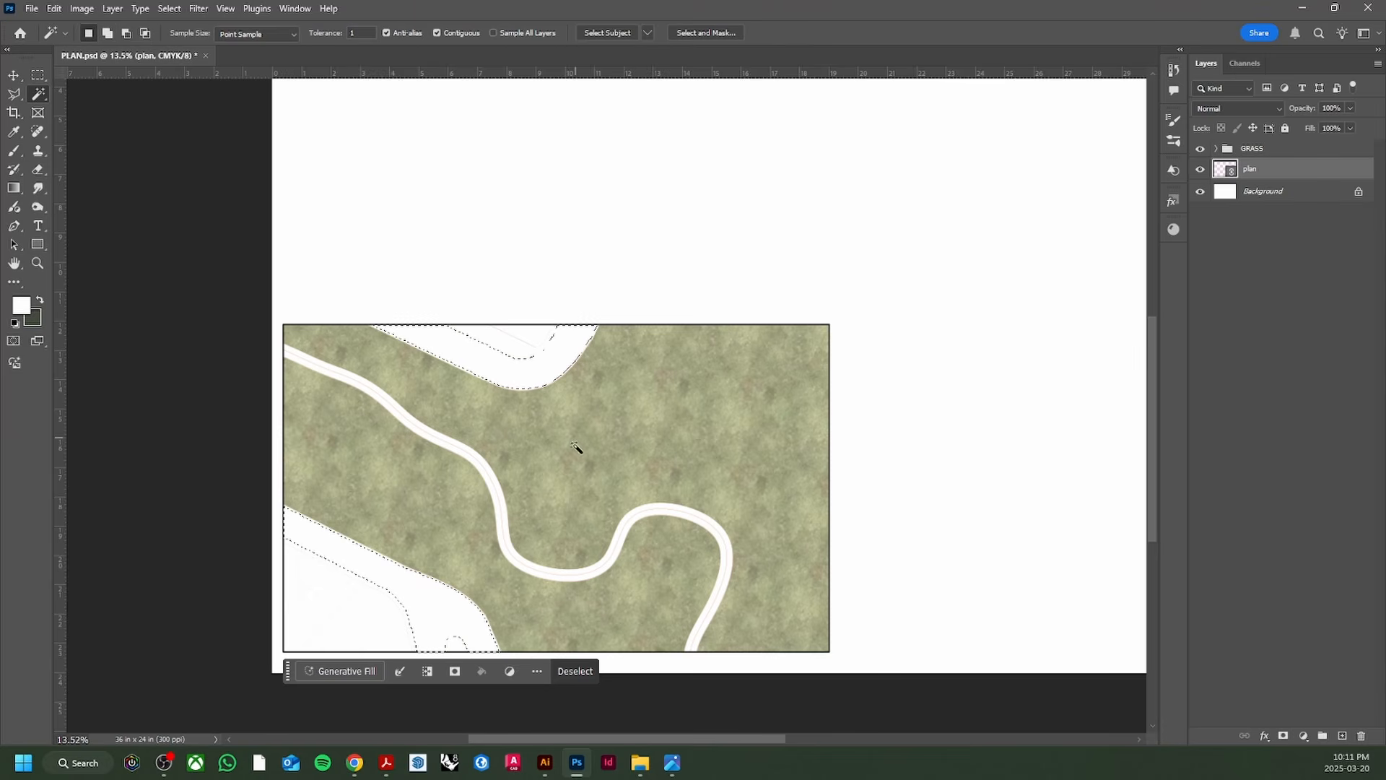
Step: Try a pattern fill with the light grey pattern, then go to Pinterest for a concrete texture
{"action": "left_click", "coordinate": [1304, 736]}
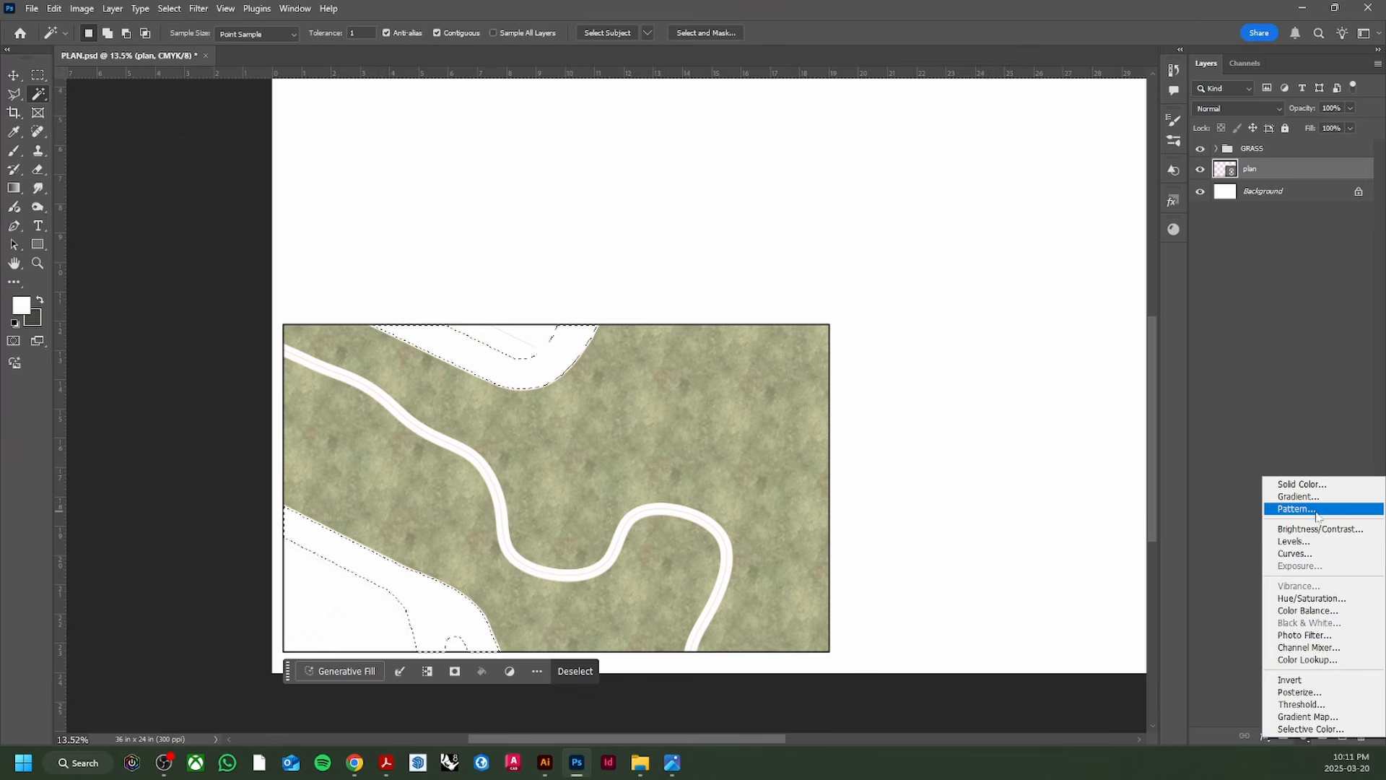
{"action": "left_click", "coordinate": [1300, 514]}
{"action": "left_click", "coordinate": [221, 181]}
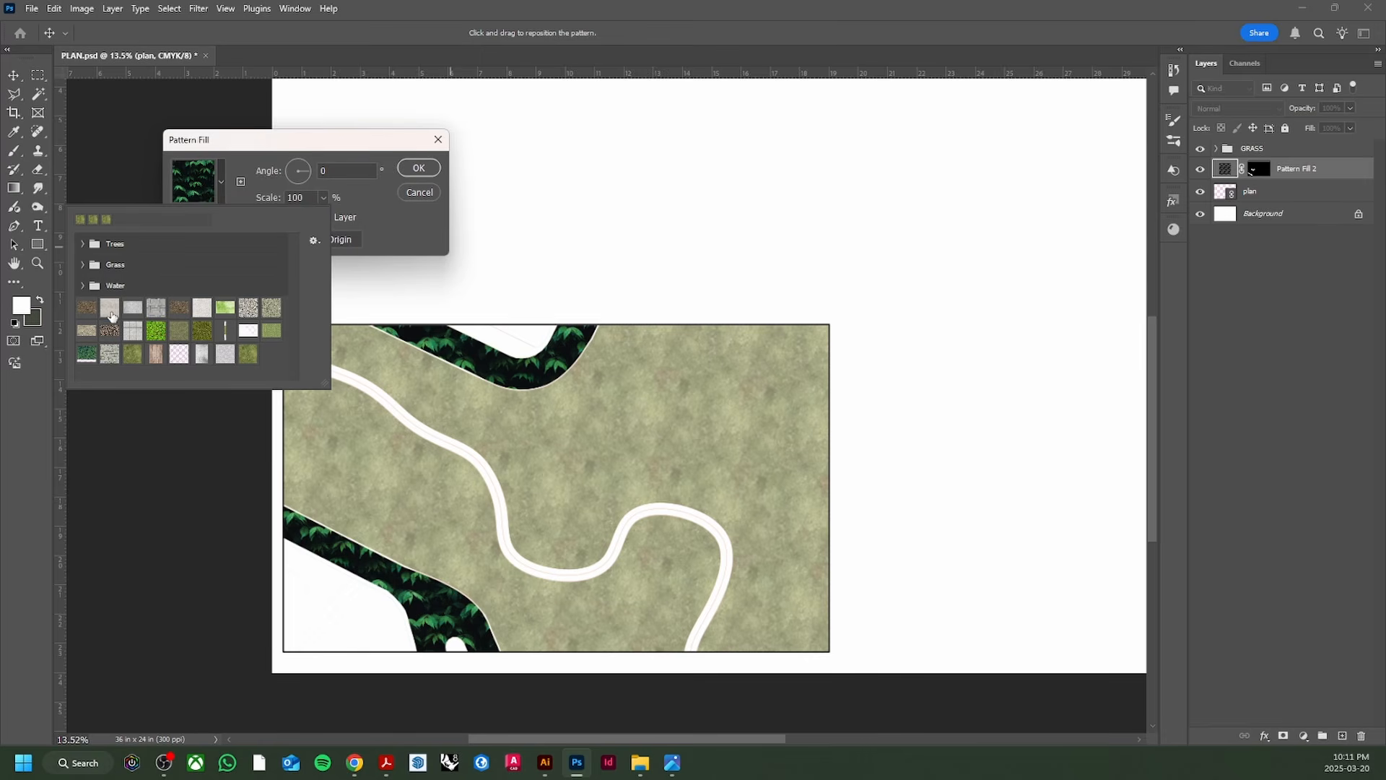
{"action": "left_click", "coordinate": [110, 308]}
{"action": "left_click", "coordinate": [380, 236]}
{"action": "scroll", "coordinate": [473, 360], "scroll_direction": "up", "scroll_amount": 10}
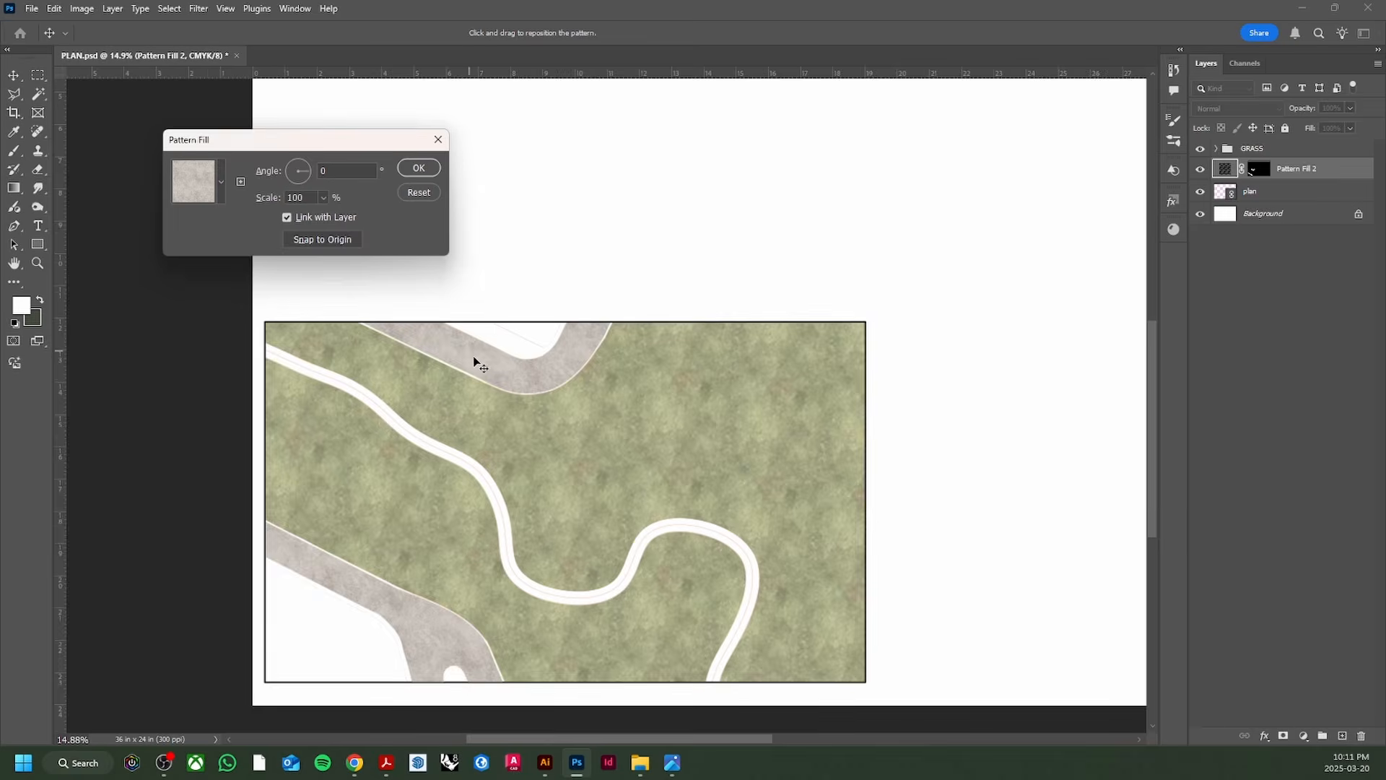
{"action": "scroll", "coordinate": [525, 383], "scroll_direction": "down", "scroll_amount": 6}
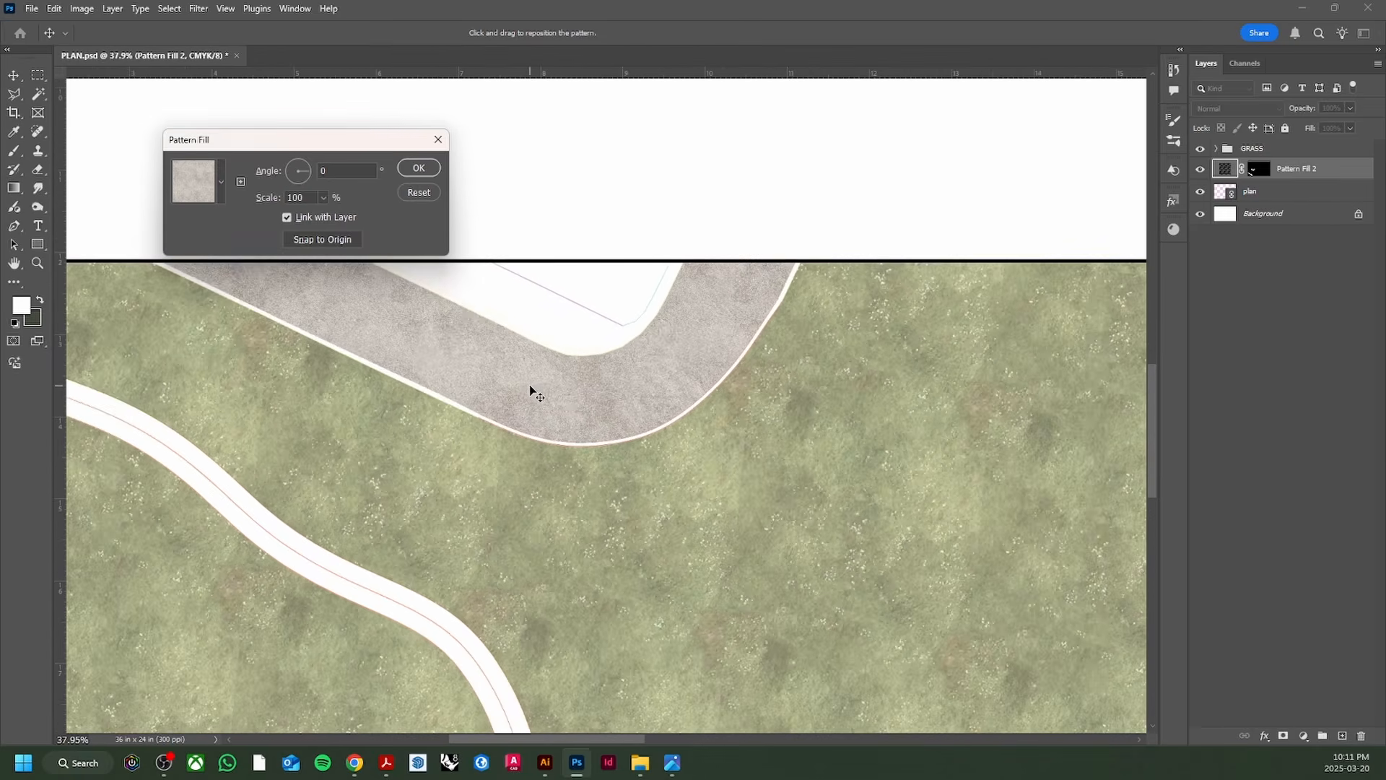
{"action": "scroll", "coordinate": [536, 394], "scroll_direction": "up", "scroll_amount": 10}
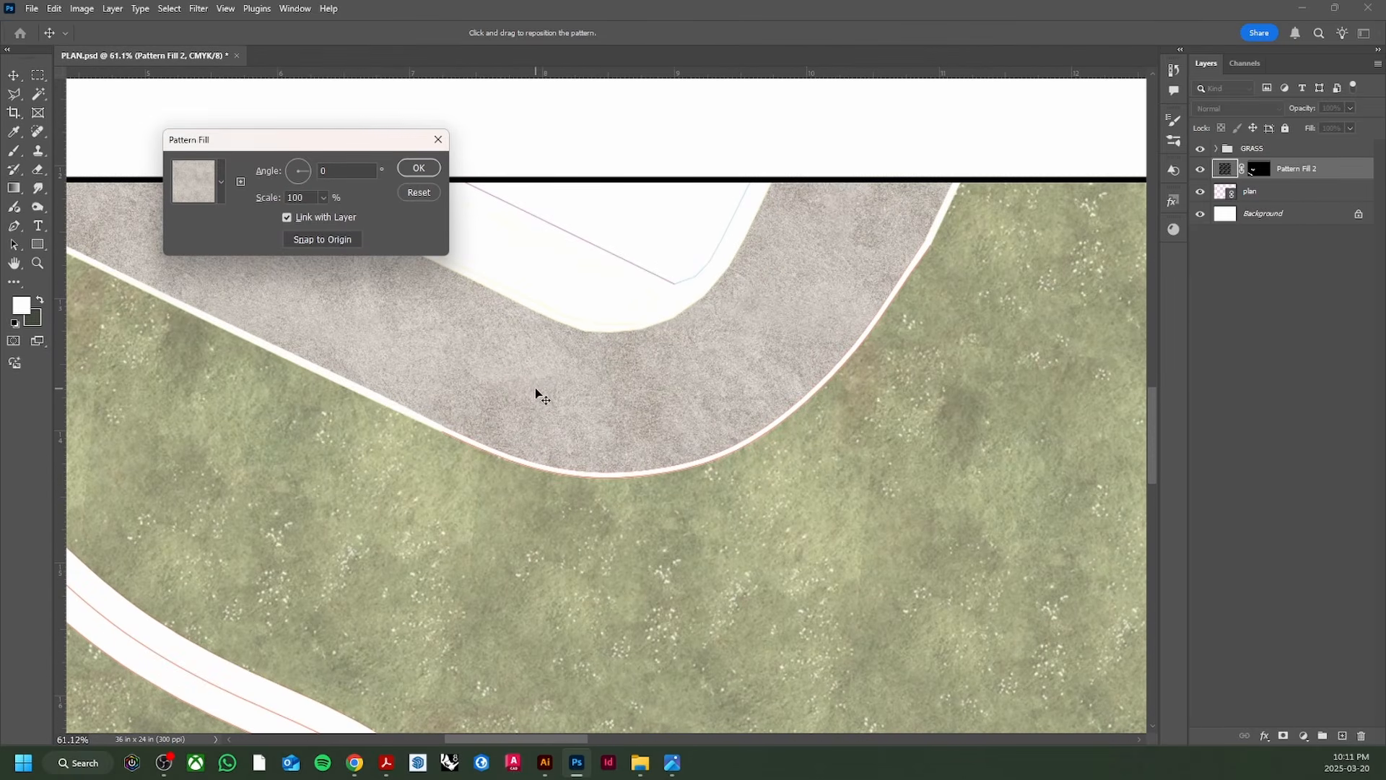
{"action": "scroll", "coordinate": [535, 392], "scroll_direction": "down", "scroll_amount": 15}
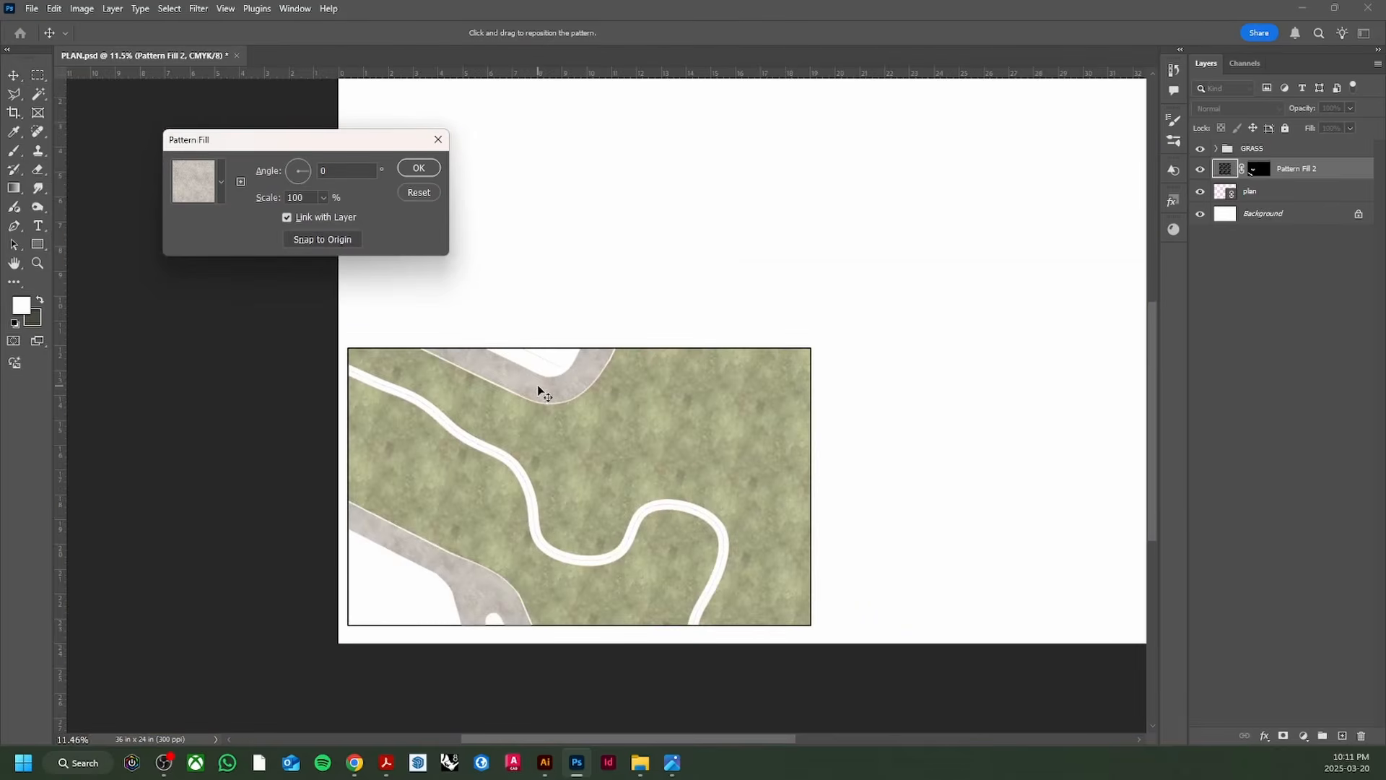
{"action": "left_click", "coordinate": [436, 192]}
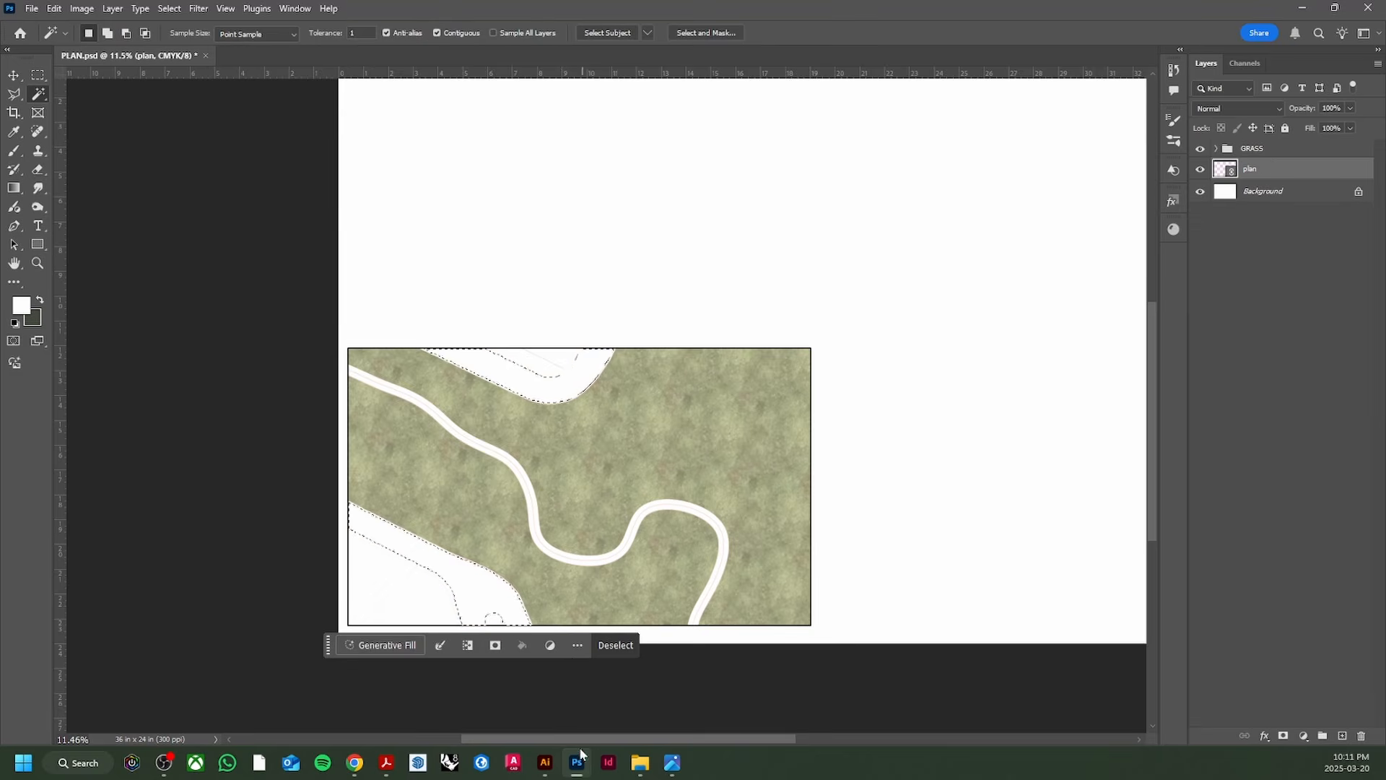
{"action": "left_click", "coordinate": [354, 763]}
Step: Search Pinterest for 'concrete texture seamless'
{"action": "left_click", "coordinate": [267, 92]}
{"action": "type", "text": "c"}
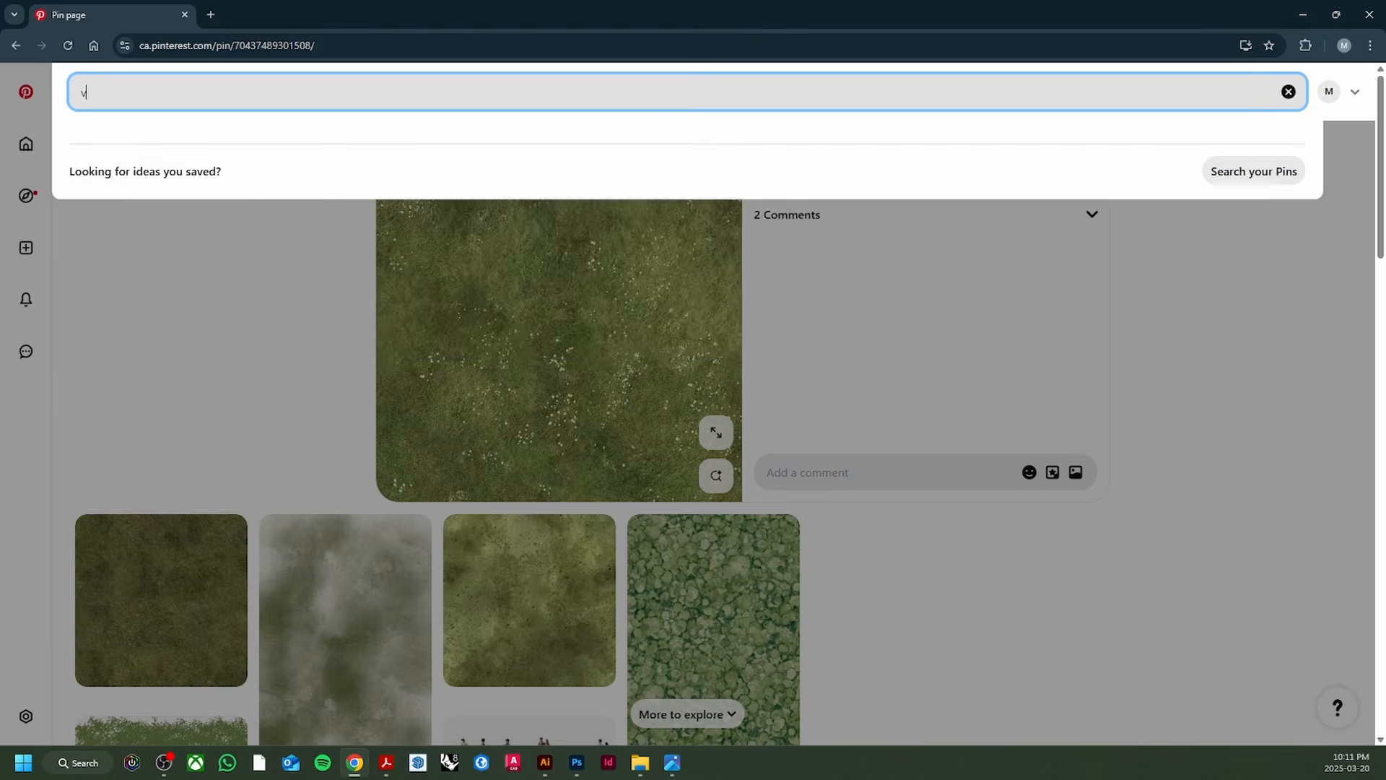
{"action": "key", "text": "BackSpace"}
{"action": "type", "text": "conret"}
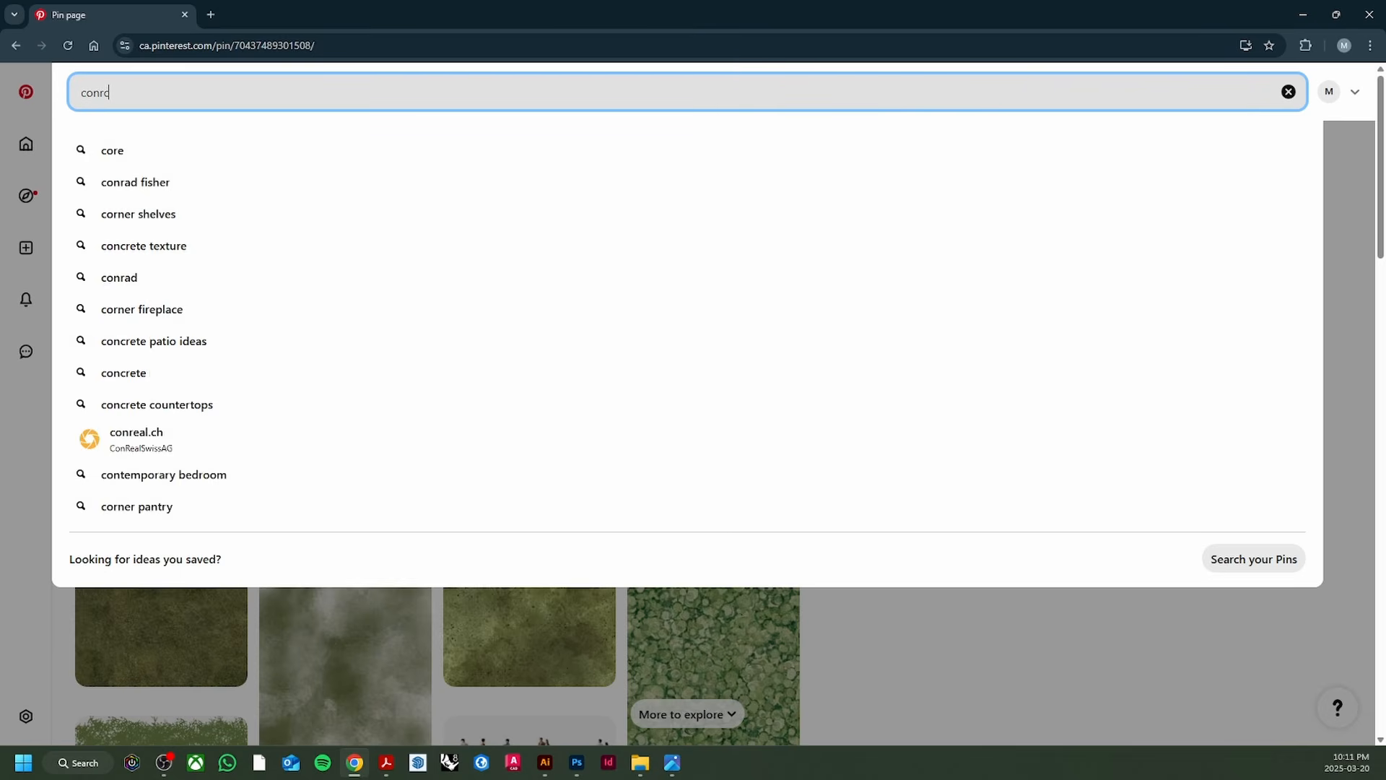
{"action": "key", "text": "BackSpace"}
{"action": "key", "text": "BackSpace"}
{"action": "type", "text": "crete te"}
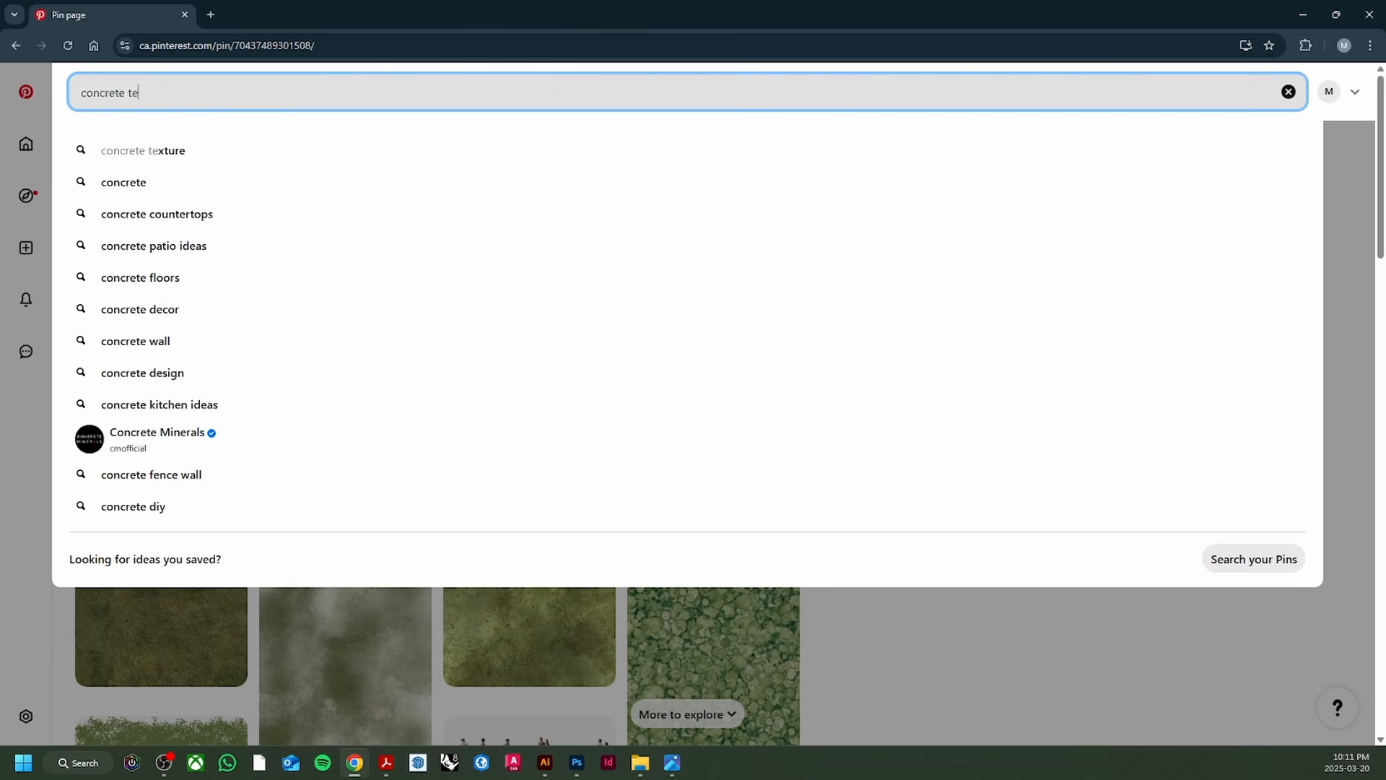
{"action": "type", "text": "xture se"}
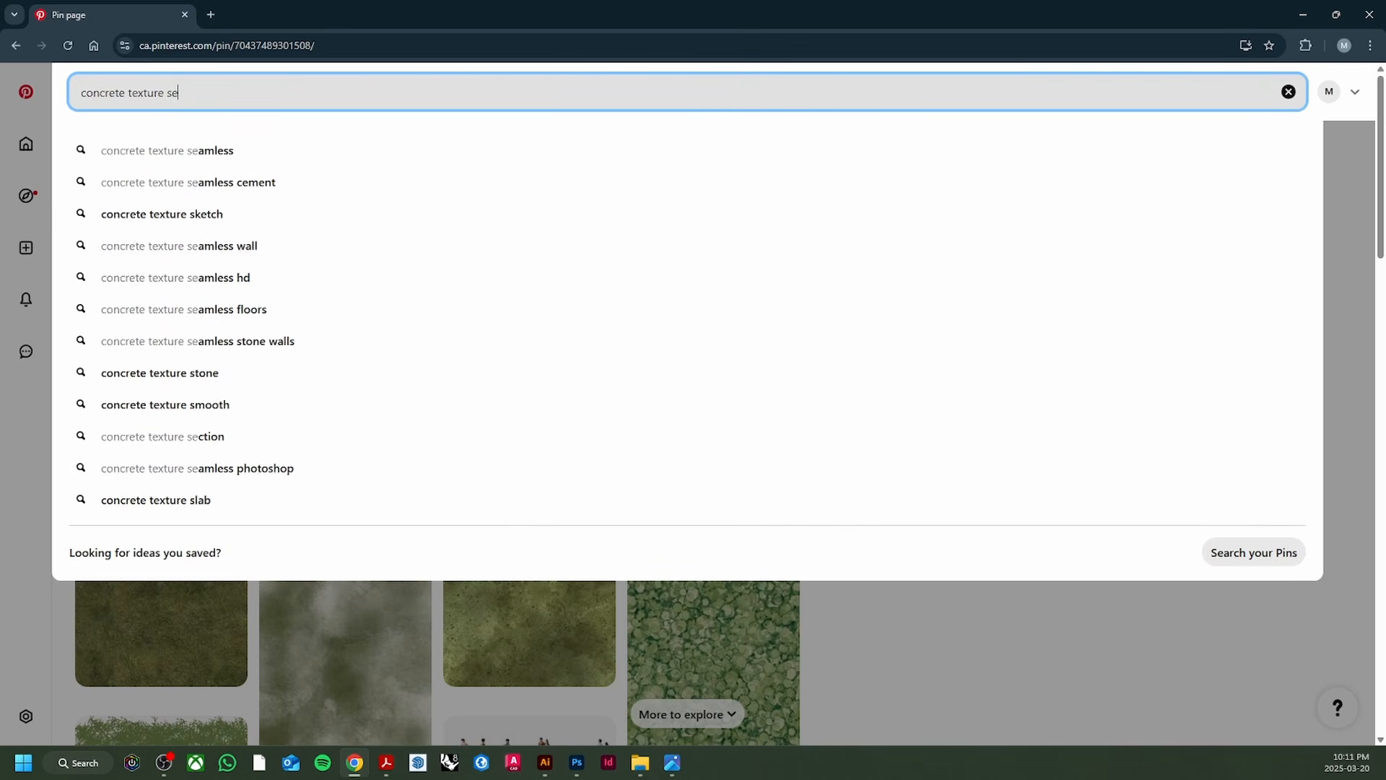
{"action": "type", "text": "amless"}
{"action": "key", "text": "Return"}
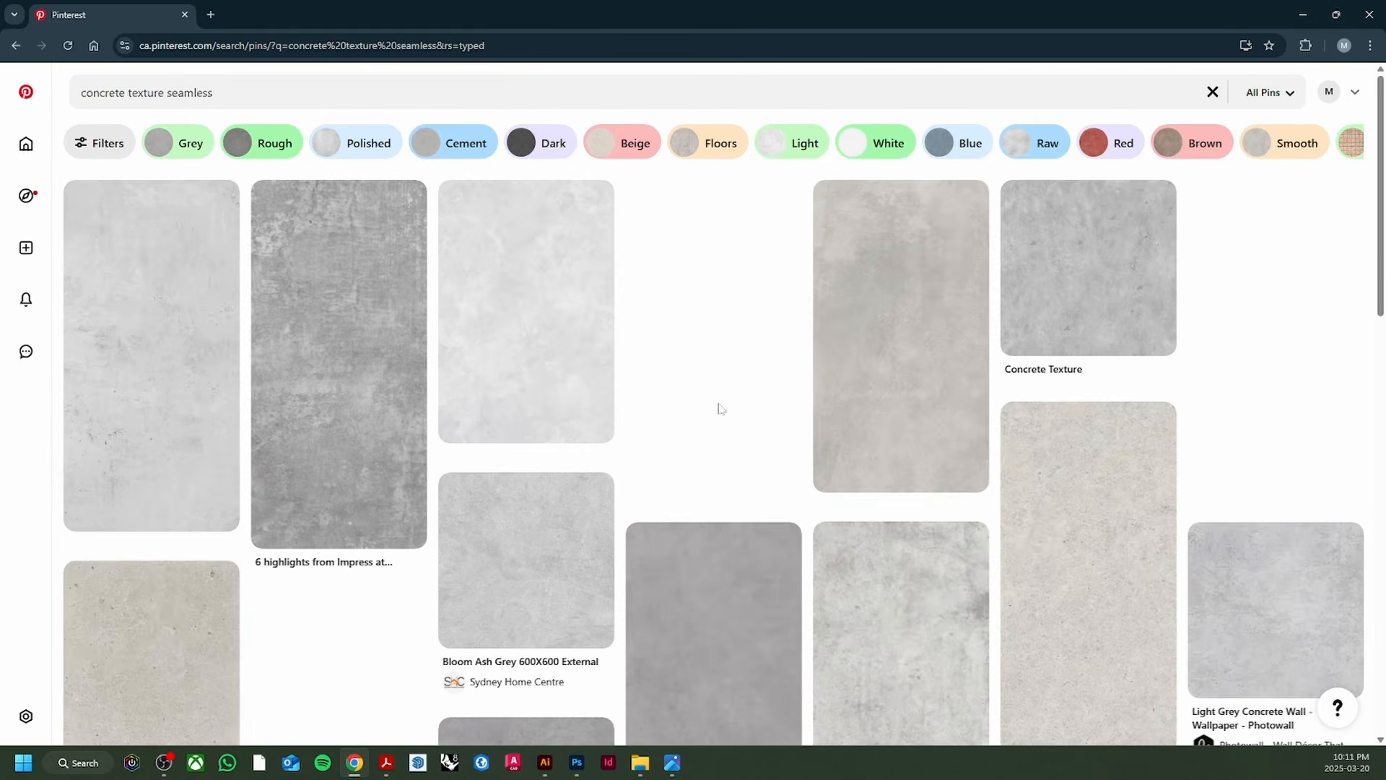
Step: Open a light concrete texture pin and copy its image
{"action": "scroll", "coordinate": [720, 409], "scroll_direction": "down", "scroll_amount": 9}
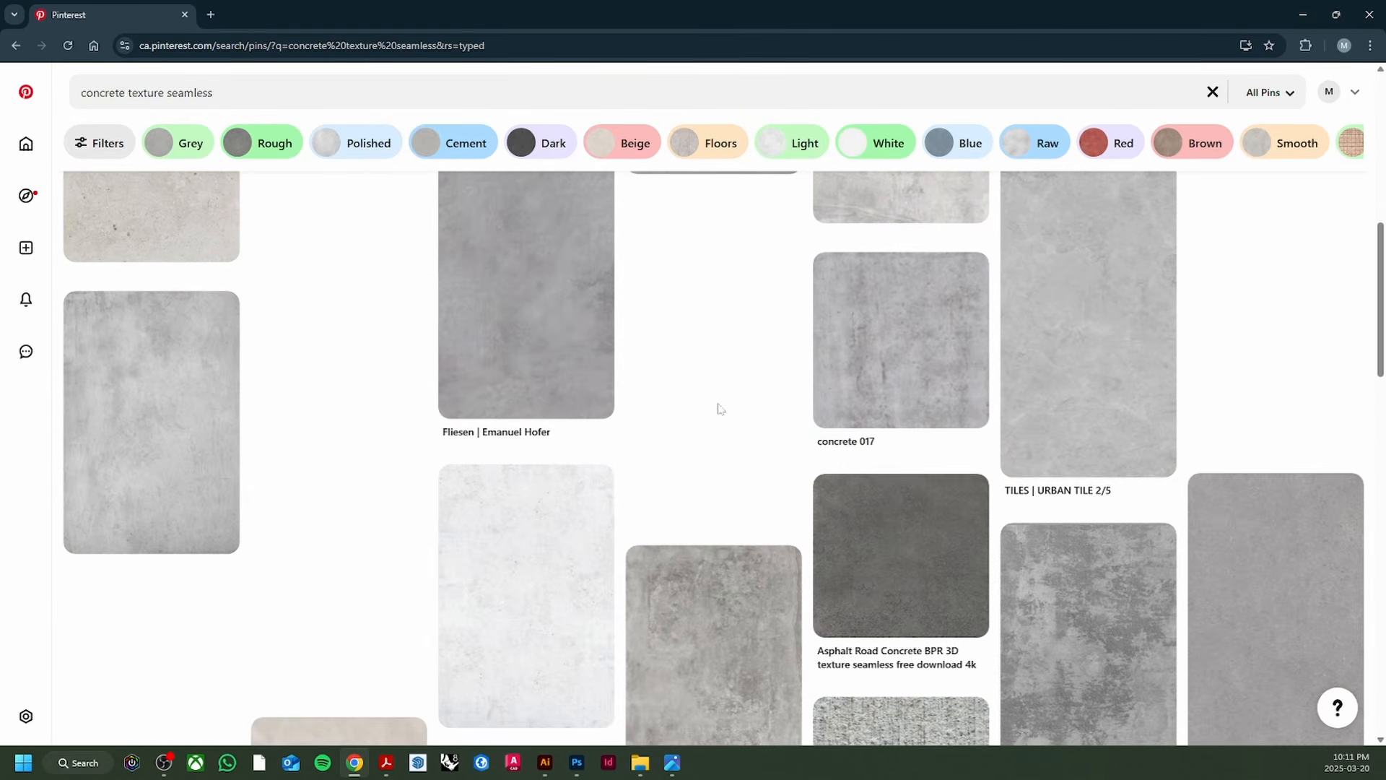
{"action": "scroll", "coordinate": [720, 409], "scroll_direction": "down", "scroll_amount": 4}
{"action": "left_click", "coordinate": [549, 414]}
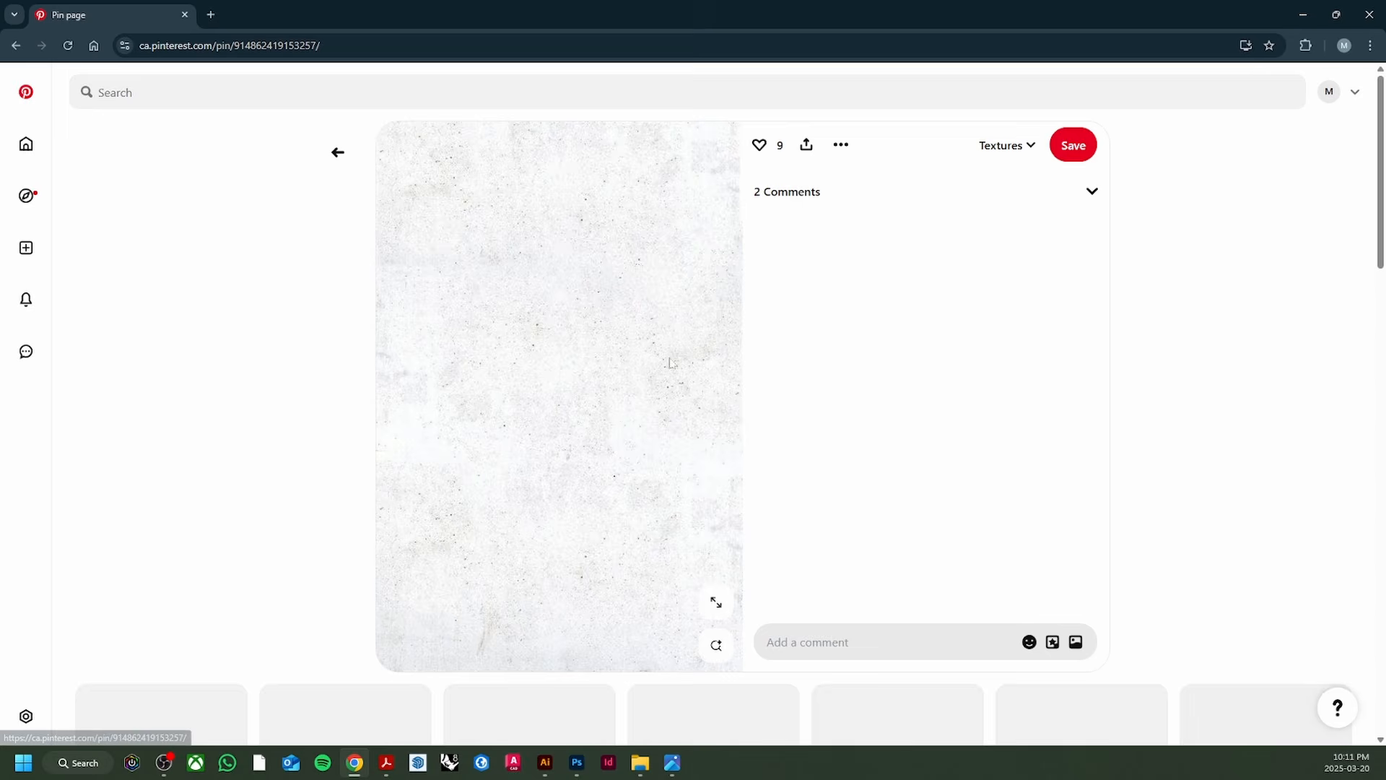
{"action": "right_click", "coordinate": [614, 369]}
{"action": "left_click", "coordinate": [681, 424]}
Step: Back in Photoshop, deselect and paste the concrete texture into a new 480x720 document
{"action": "left_click", "coordinate": [577, 762]}
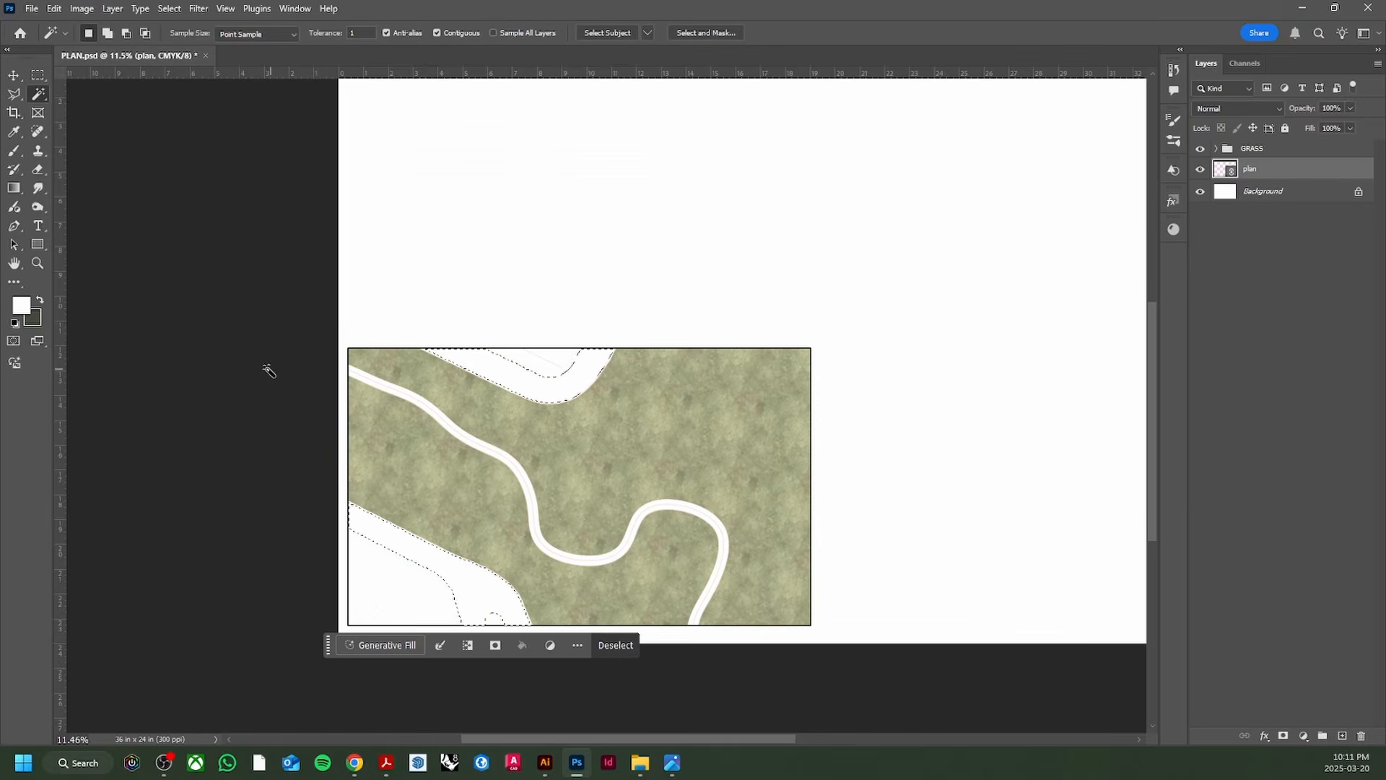
{"action": "key", "text": "ctrl+d"}
{"action": "left_click", "coordinate": [32, 9]}
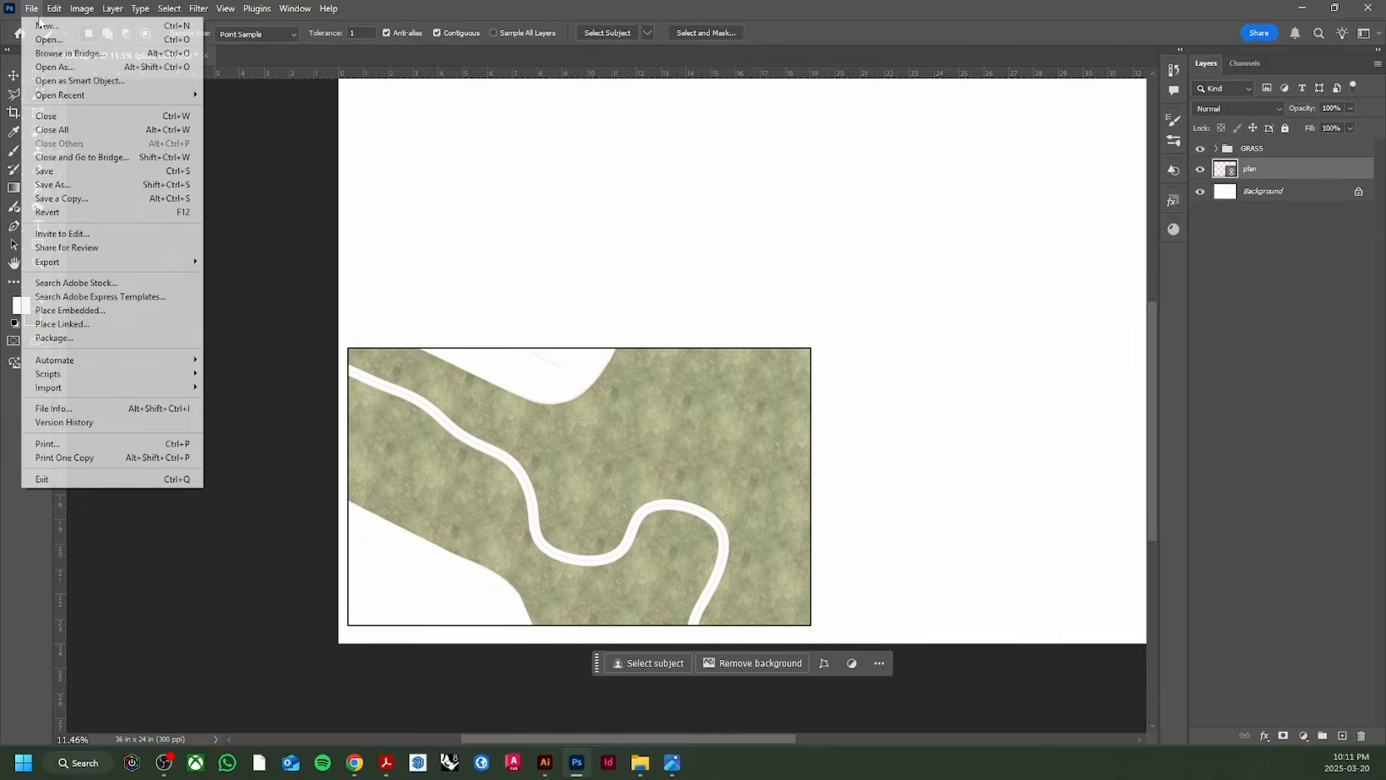
{"action": "left_click", "coordinate": [54, 9]}
{"action": "left_click", "coordinate": [33, 9]}
{"action": "left_click", "coordinate": [47, 25]}
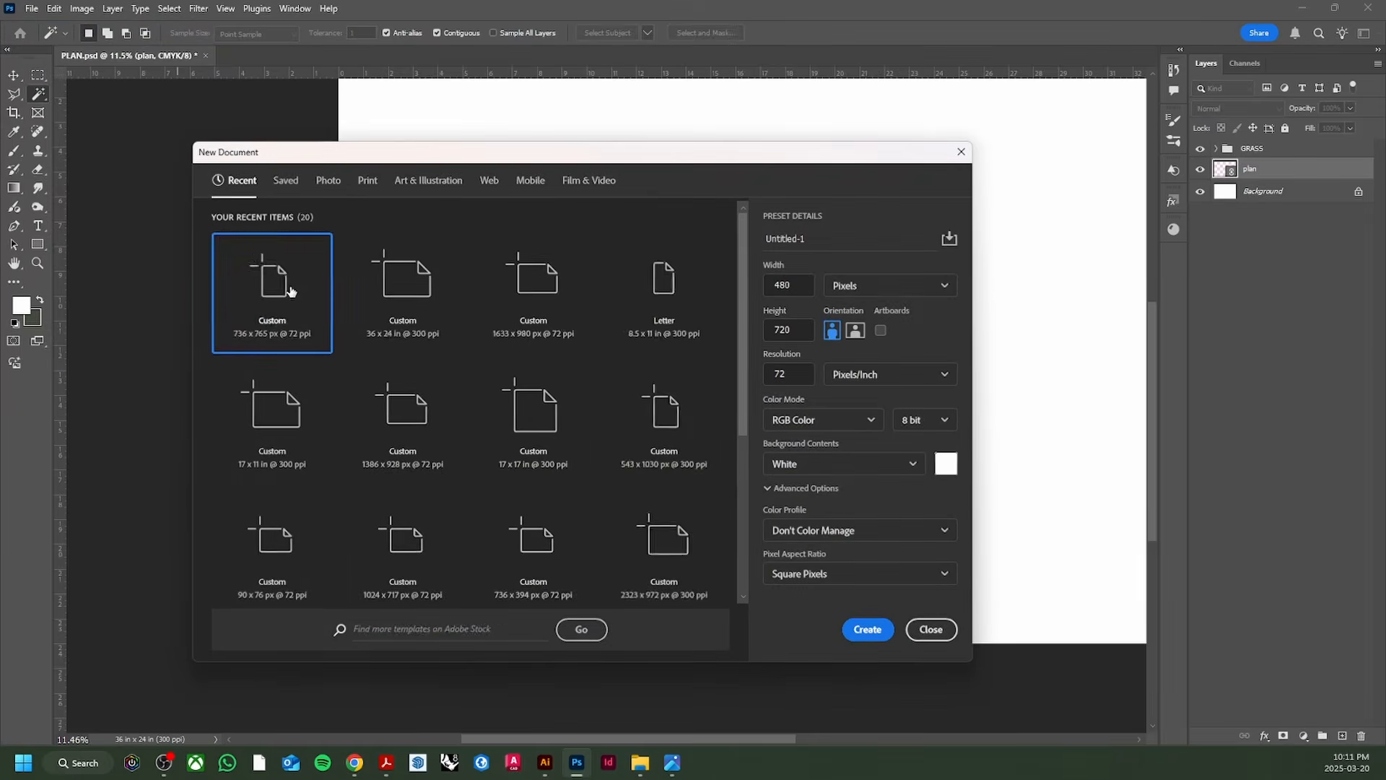
{"action": "left_click", "coordinate": [867, 629]}
{"action": "key", "text": "ctrl+v"}
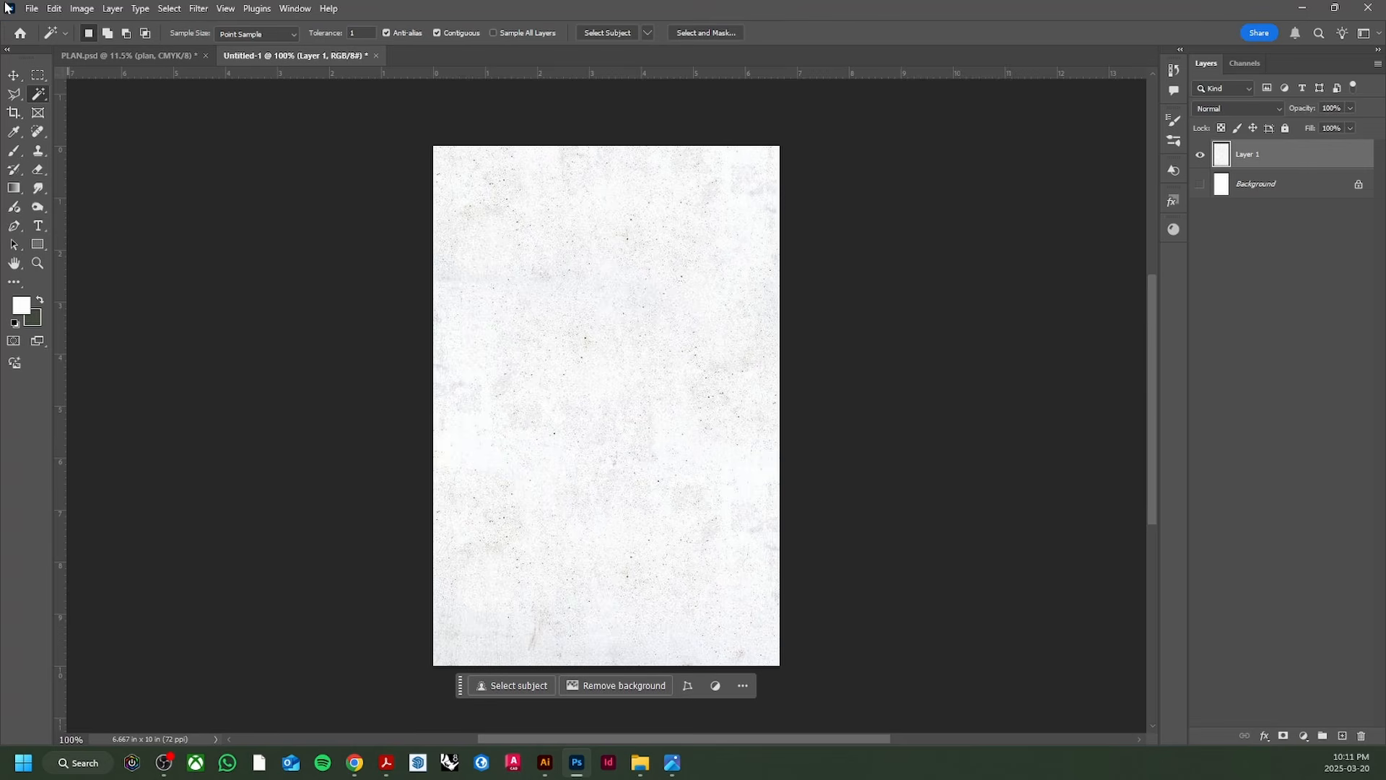
Step: Define the texture as a pattern named 'concrete' and close the document without saving
{"action": "left_click", "coordinate": [54, 9]}
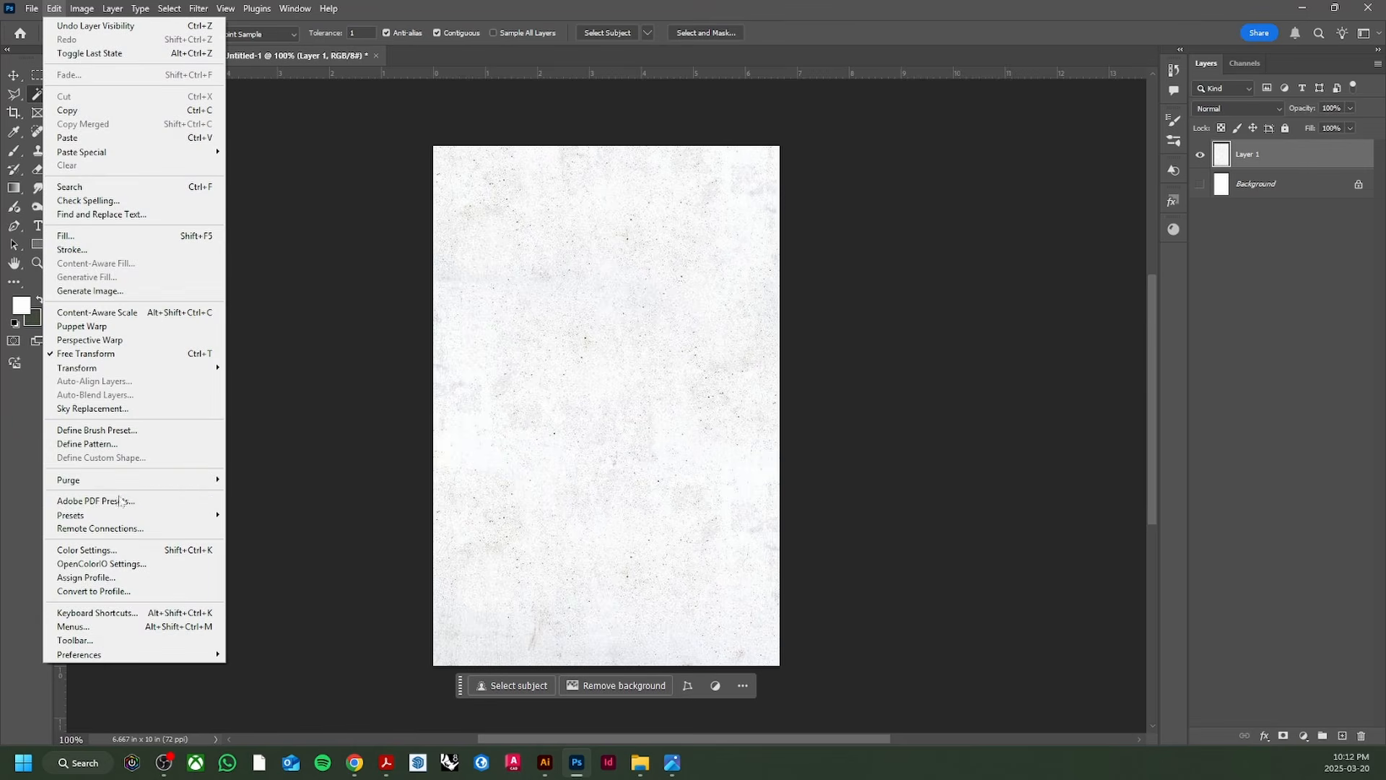
{"action": "left_click", "coordinate": [121, 443]}
{"action": "type", "text": "concrete"}
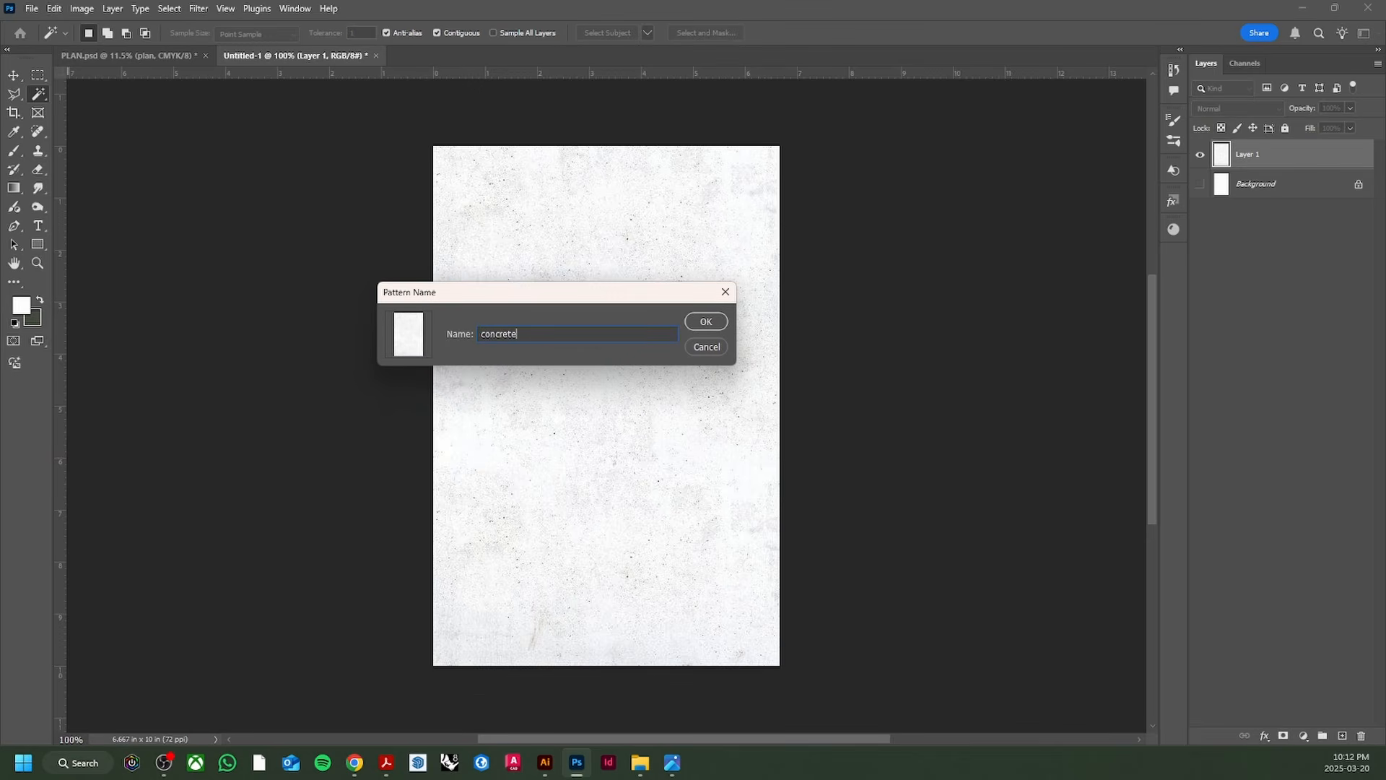
{"action": "key", "text": "Return"}
{"action": "left_click", "coordinate": [375, 56]}
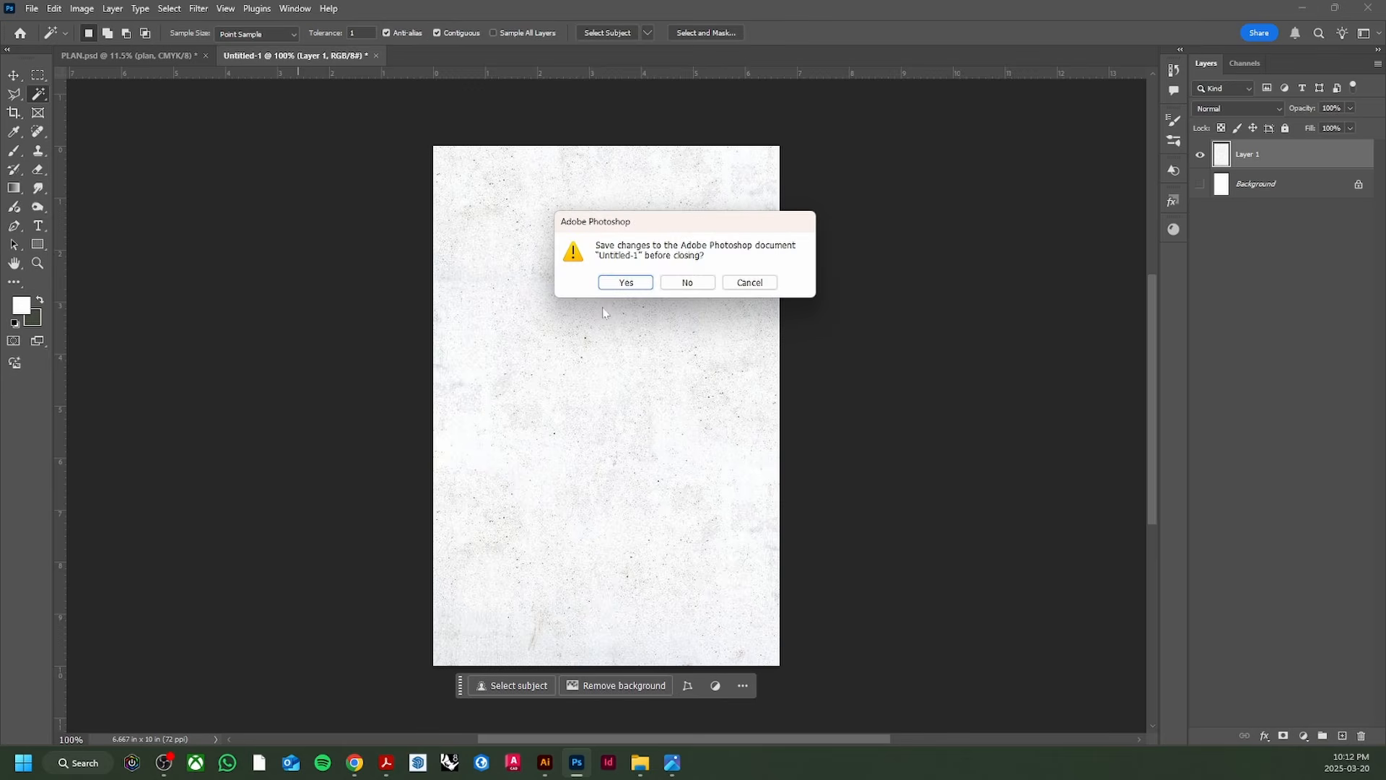
{"action": "left_click", "coordinate": [685, 279]}
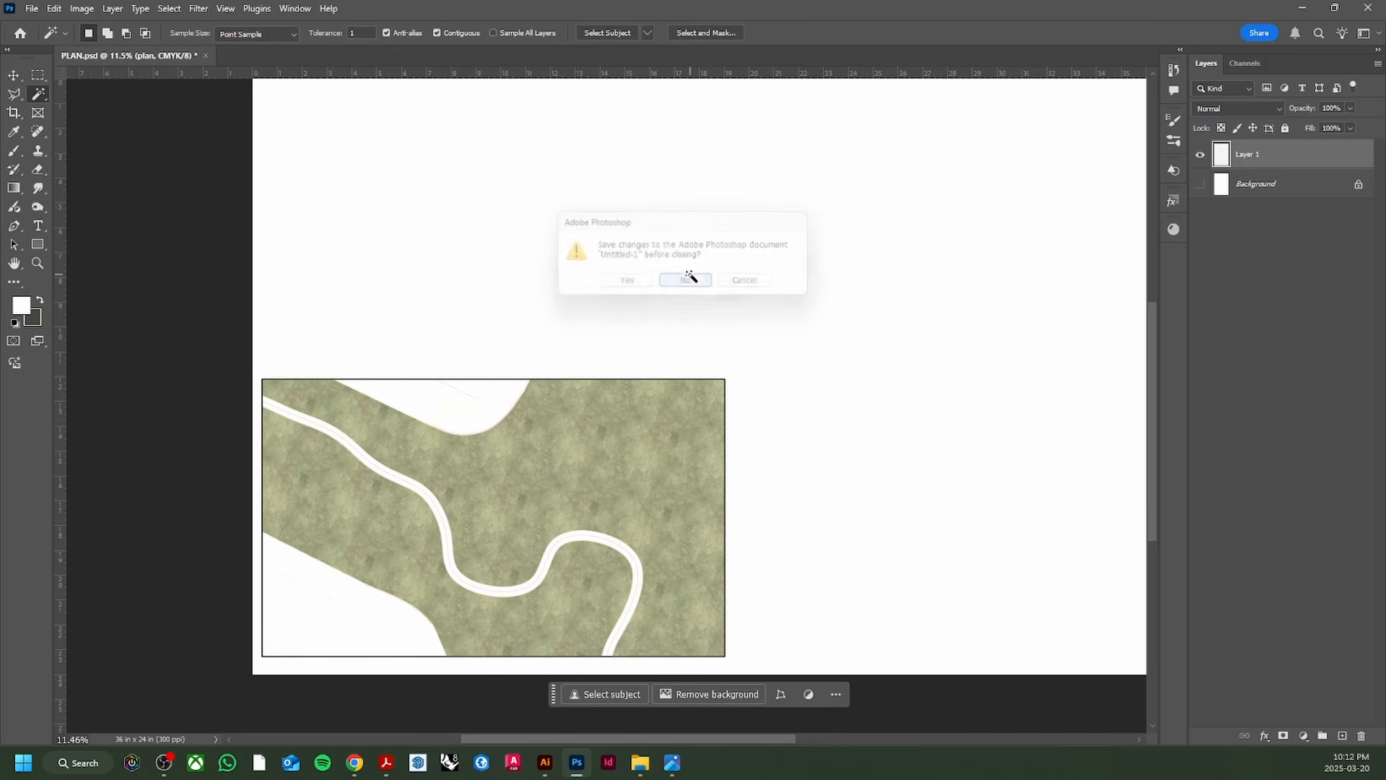
Step: Select the top and bottom-left white paved areas together
{"action": "scroll", "coordinate": [450, 421], "scroll_direction": "up", "scroll_amount": 1}
{"action": "left_click", "coordinate": [450, 422]}
{"action": "scroll", "coordinate": [347, 561], "scroll_direction": "down", "scroll_amount": 3}
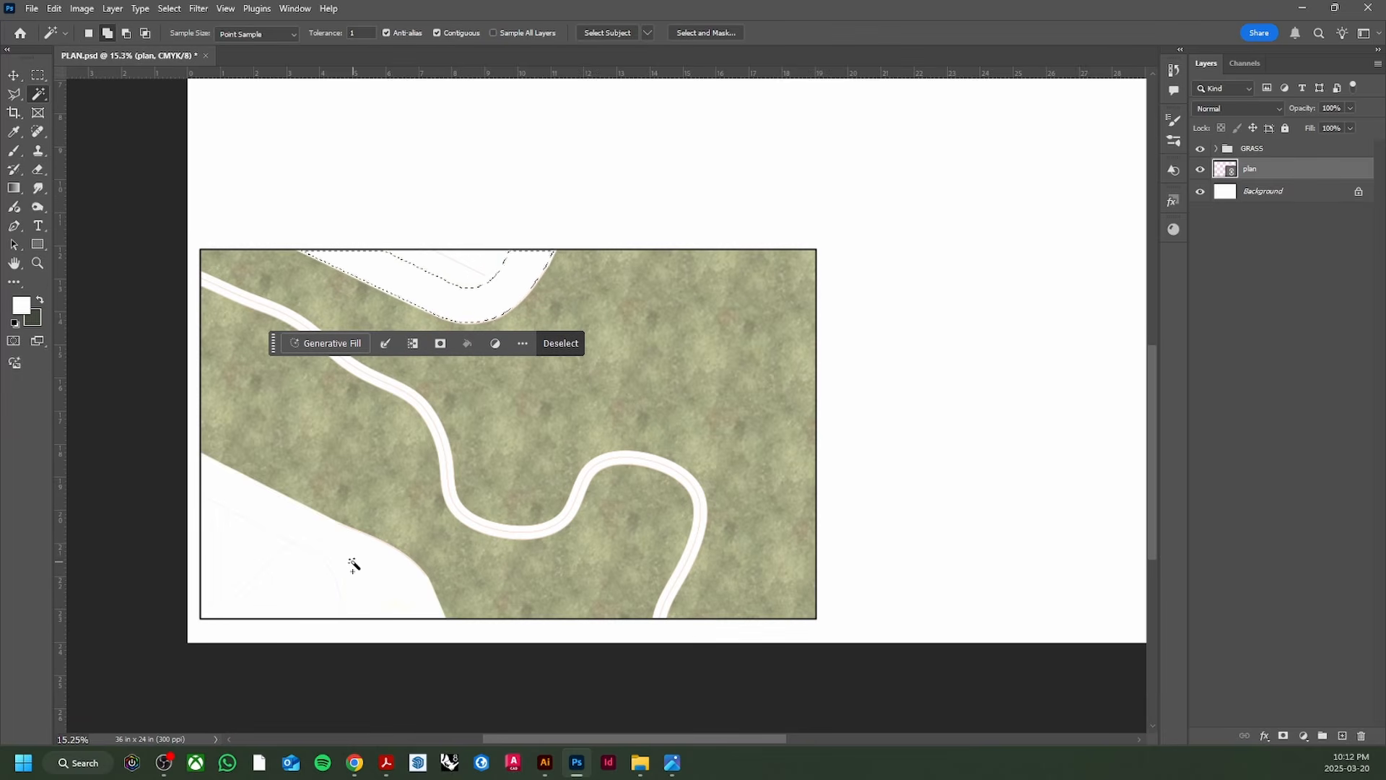
{"action": "left_click", "coordinate": [350, 563]}
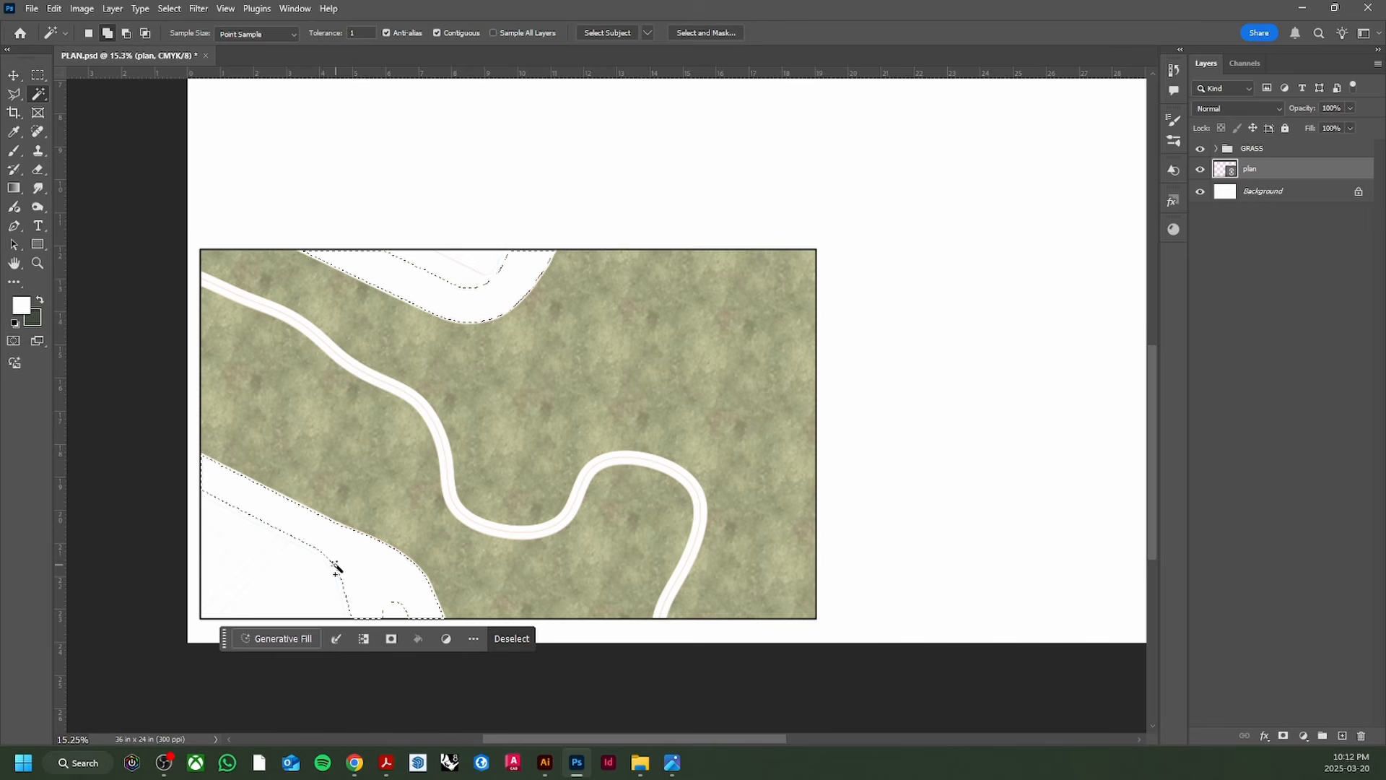
{"action": "left_click", "coordinate": [466, 309]}
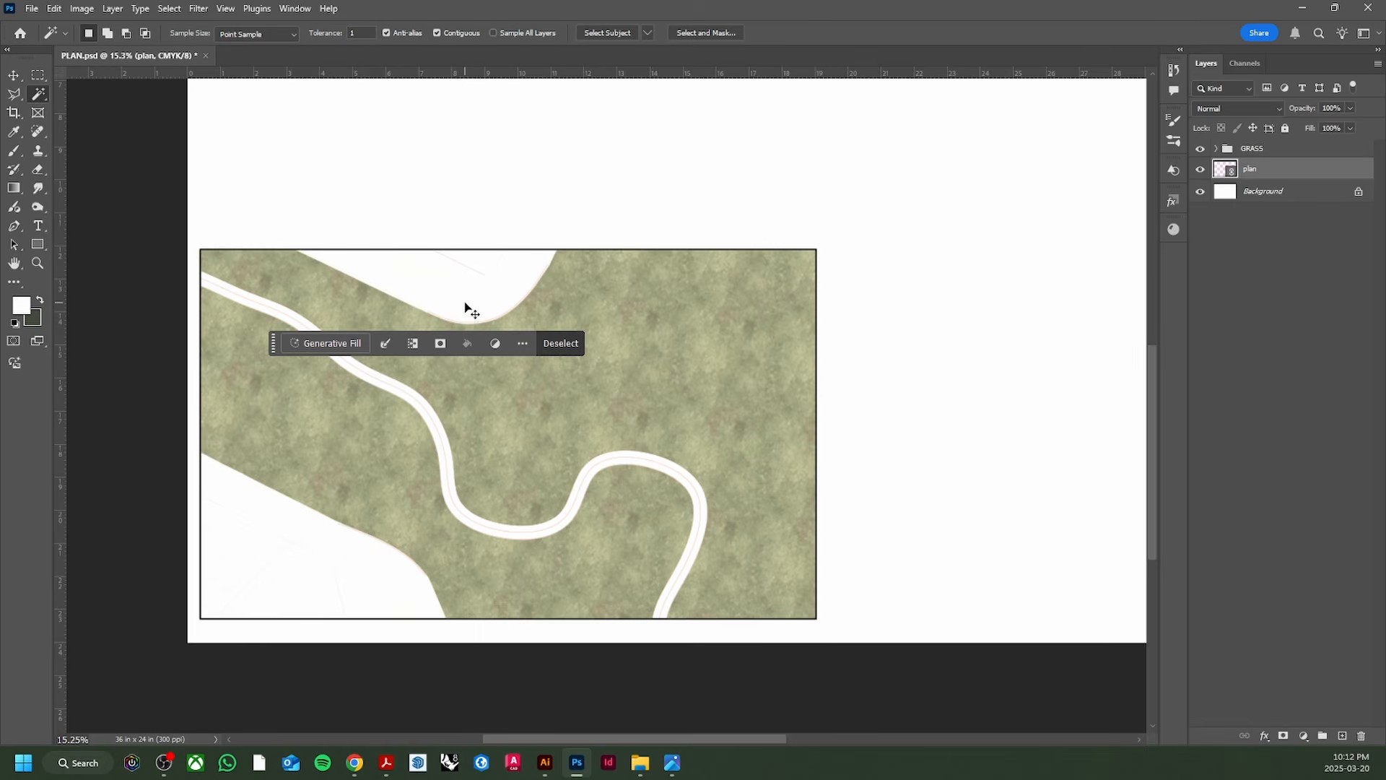
{"action": "left_click", "coordinate": [372, 545]}
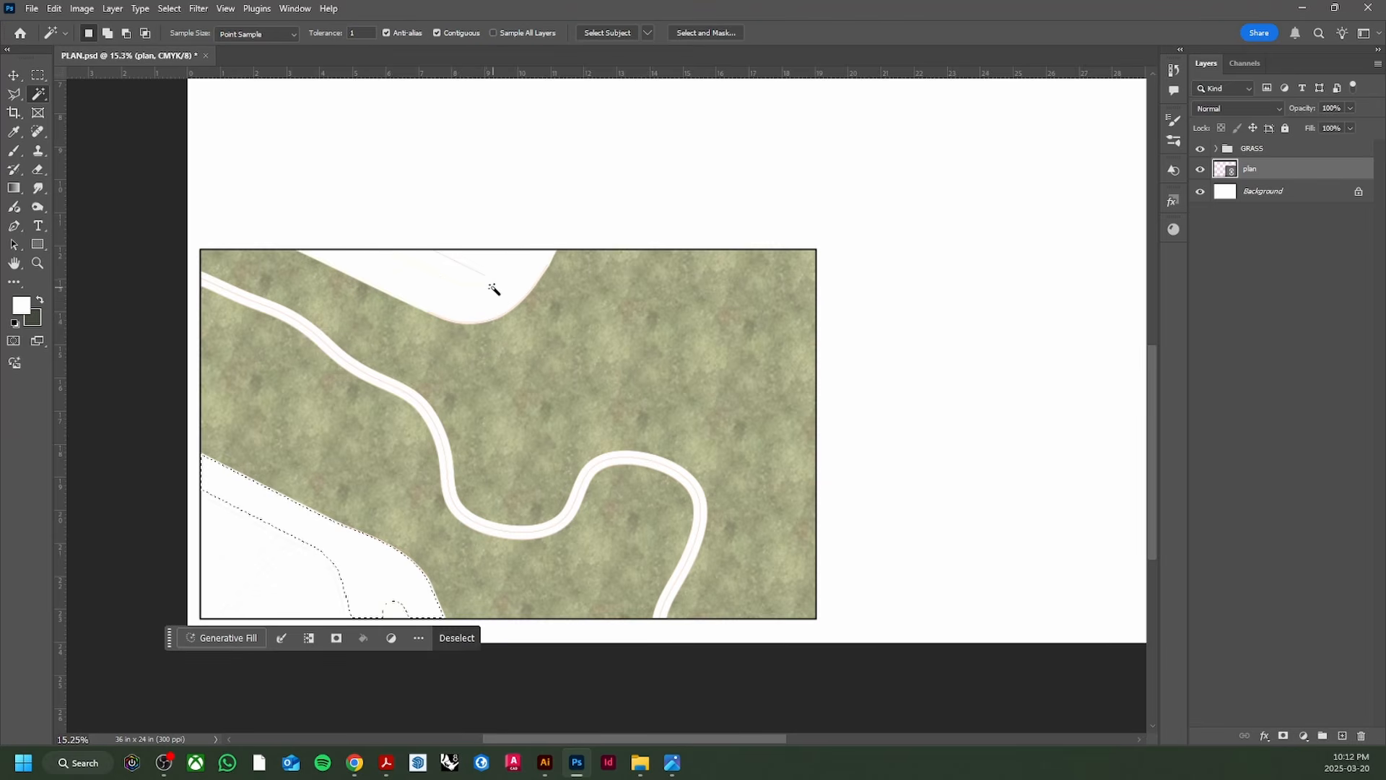
{"action": "left_click", "coordinate": [493, 291]}
{"action": "left_click", "coordinate": [376, 558]}
{"action": "left_click", "coordinate": [468, 311]}
{"action": "left_click", "coordinate": [376, 564], "text": "shift"}
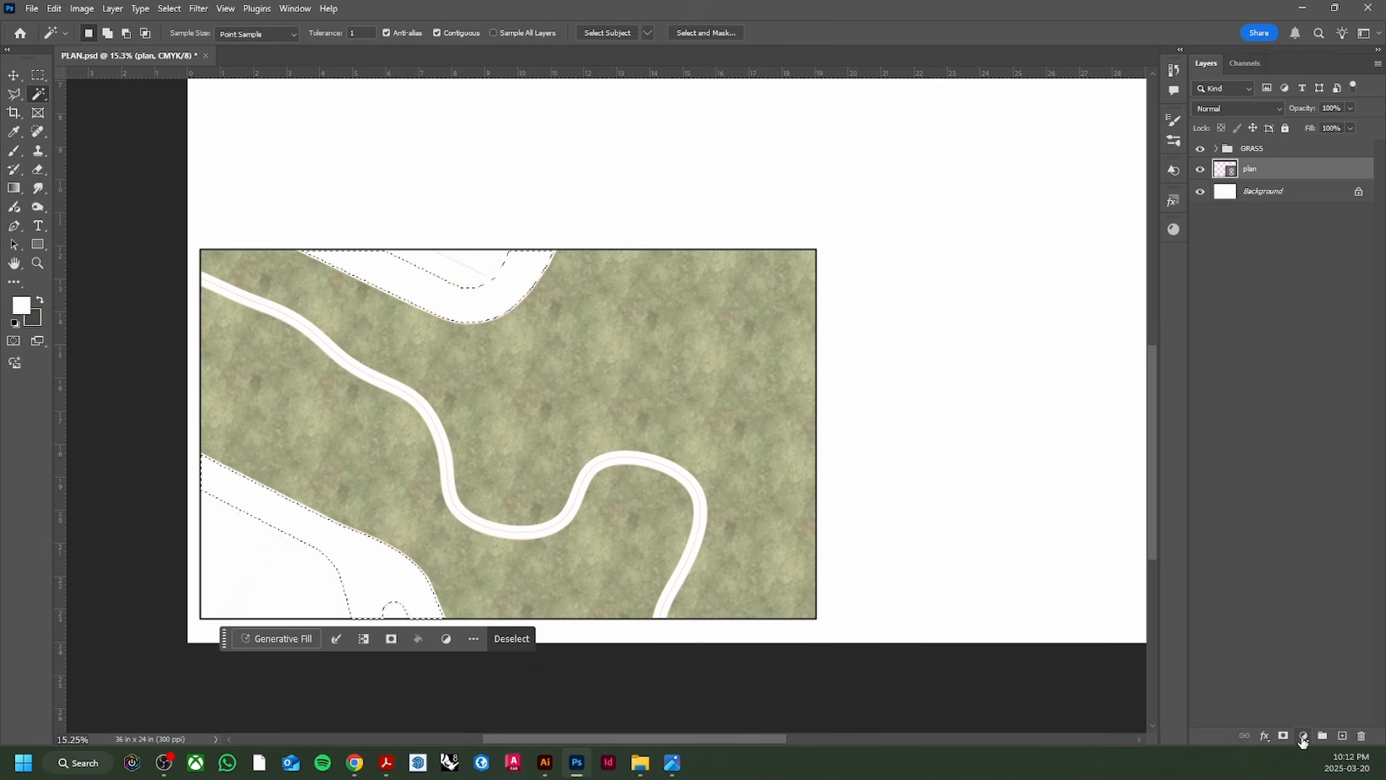
Step: Add a pattern fill layer over the selection using the concrete pattern
{"action": "left_click", "coordinate": [1304, 737]}
{"action": "left_click", "coordinate": [1297, 508]}
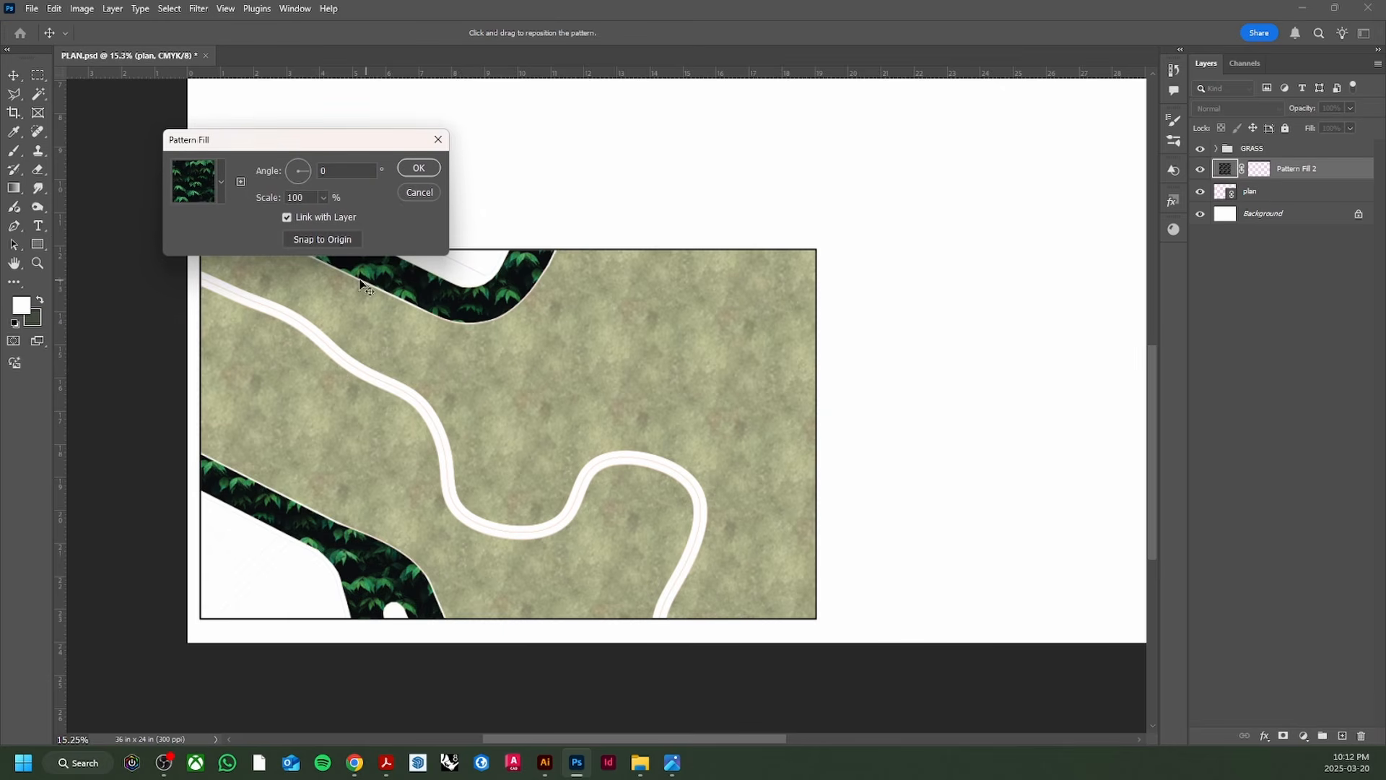
{"action": "left_click", "coordinate": [221, 182]}
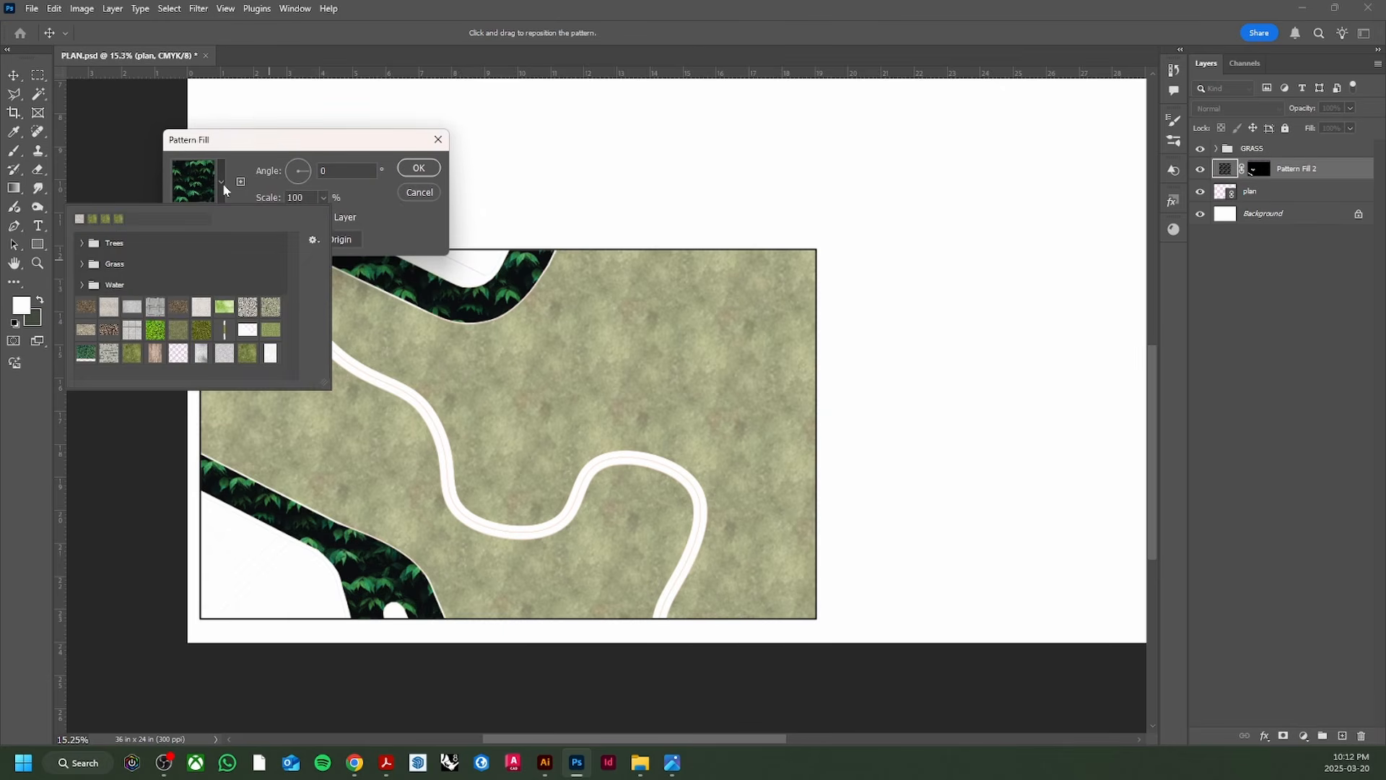
{"action": "left_click", "coordinate": [270, 353]}
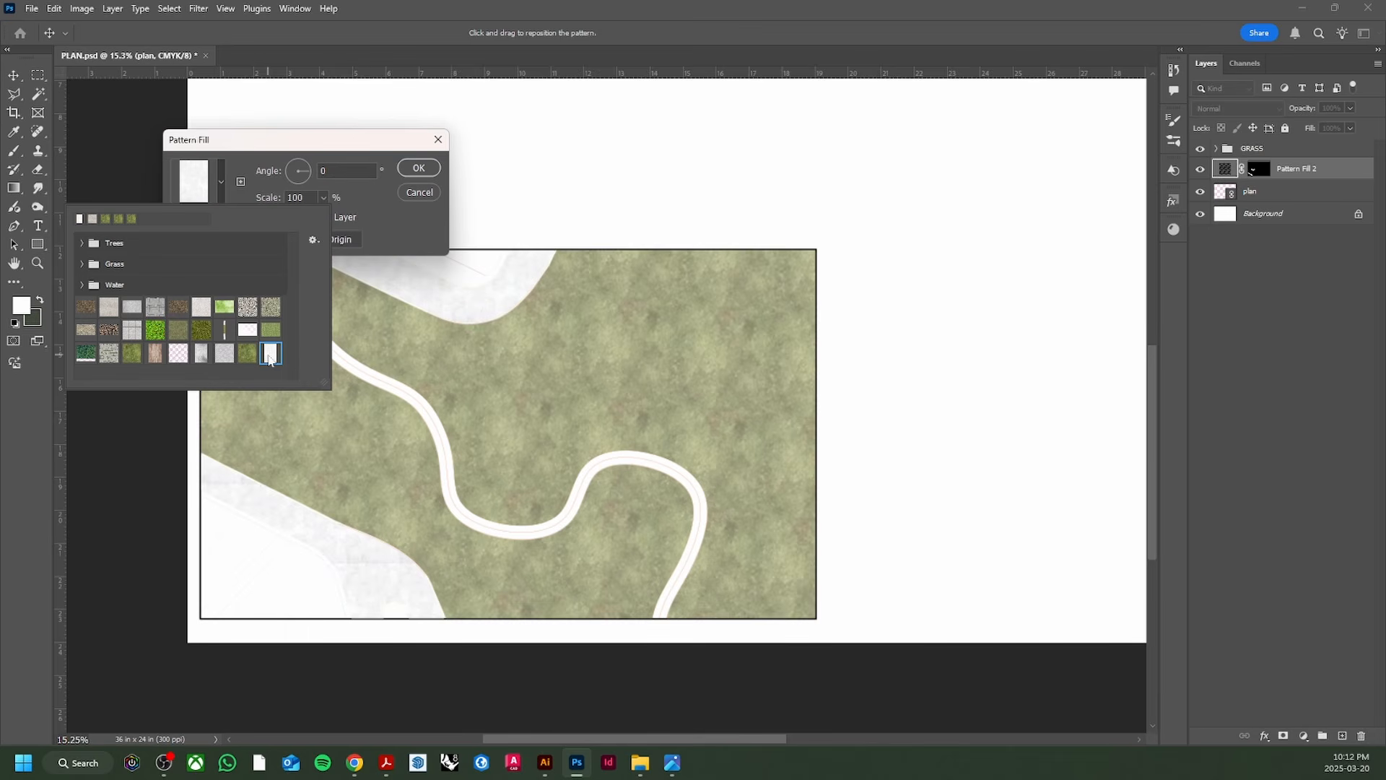
{"action": "left_click", "coordinate": [382, 229]}
{"action": "scroll", "coordinate": [458, 335], "scroll_direction": "up", "scroll_amount": 3}
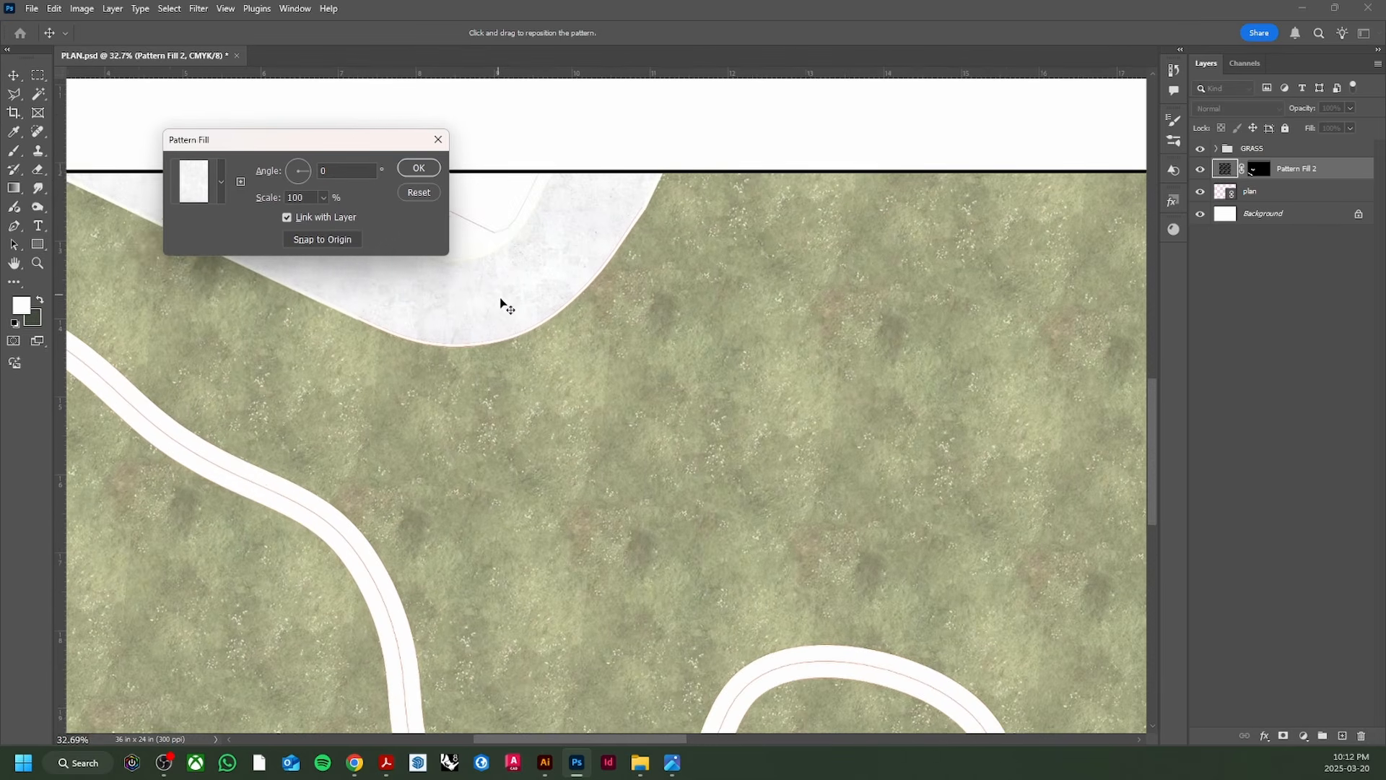
{"action": "scroll", "coordinate": [454, 361], "scroll_direction": "up", "scroll_amount": 3}
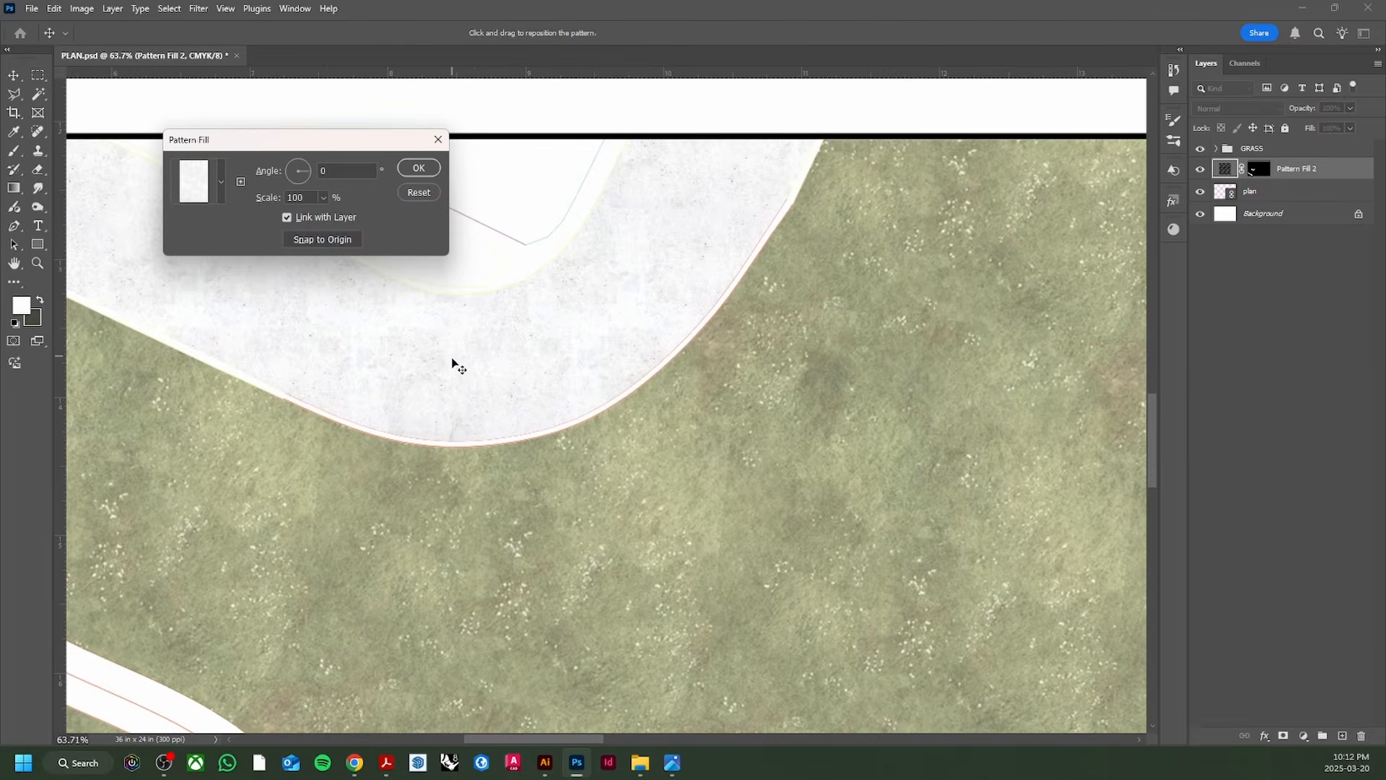
{"action": "scroll", "coordinate": [434, 310], "scroll_direction": "up", "scroll_amount": 2}
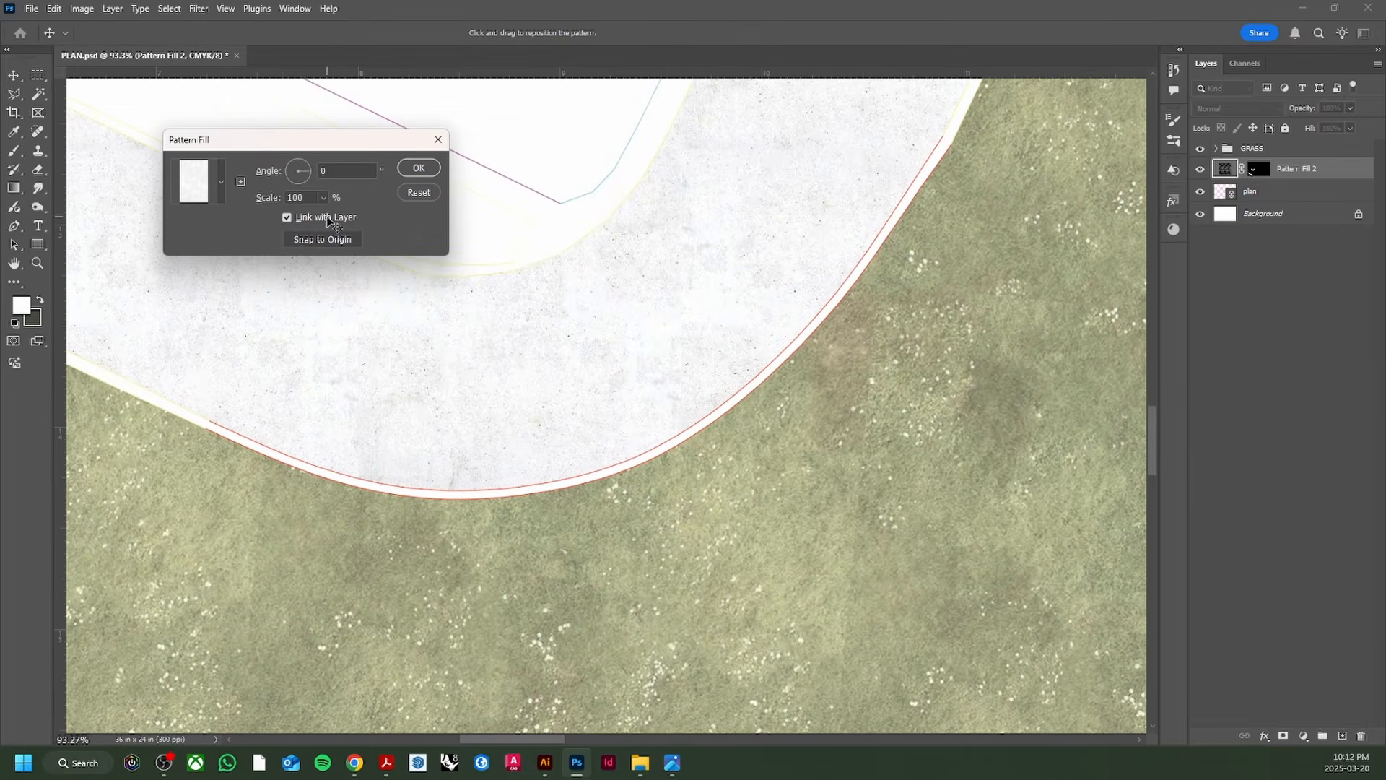
Step: Set the concrete pattern scale to 100% and confirm the fill
{"action": "left_click", "coordinate": [319, 201]}
{"action": "left_click", "coordinate": [323, 198]}
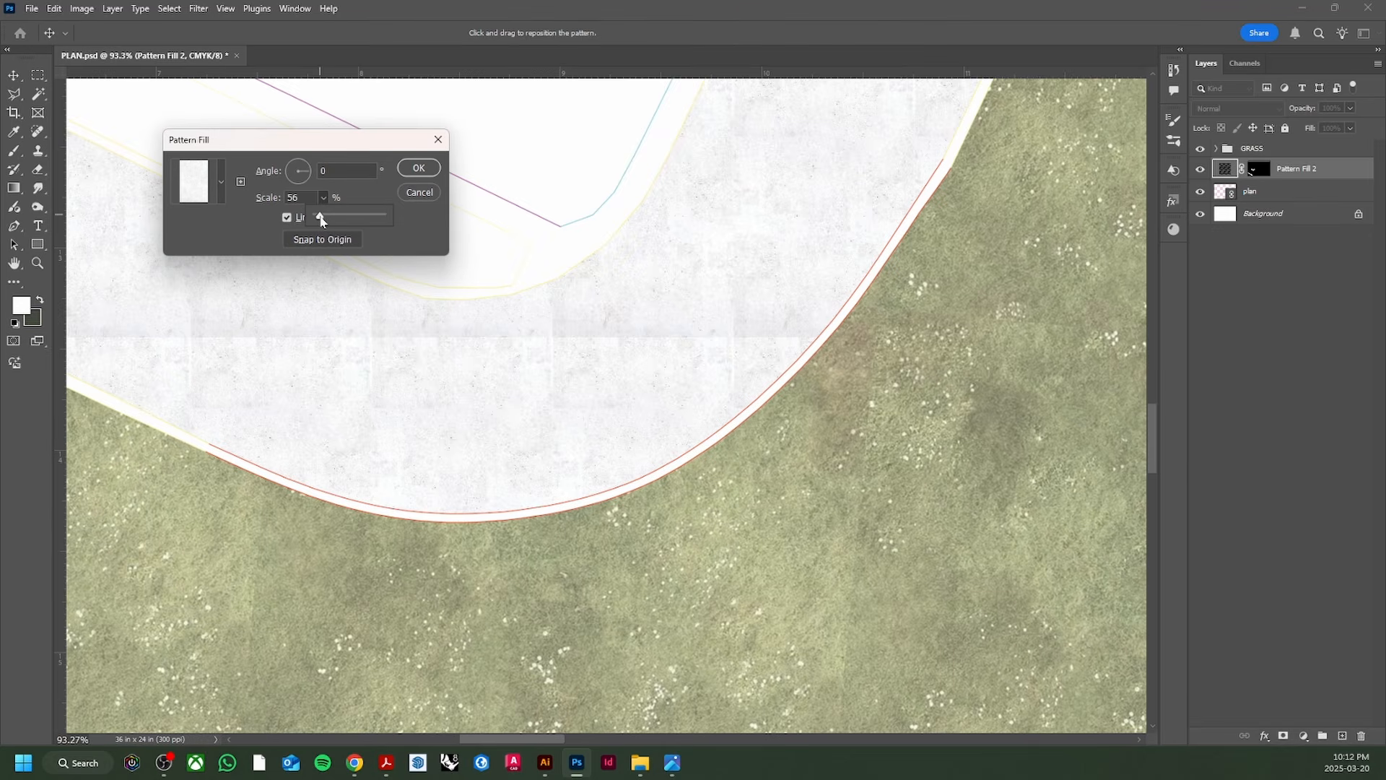
{"action": "left_click_drag", "start_coordinate": [325, 218], "coordinate": [323, 217]}
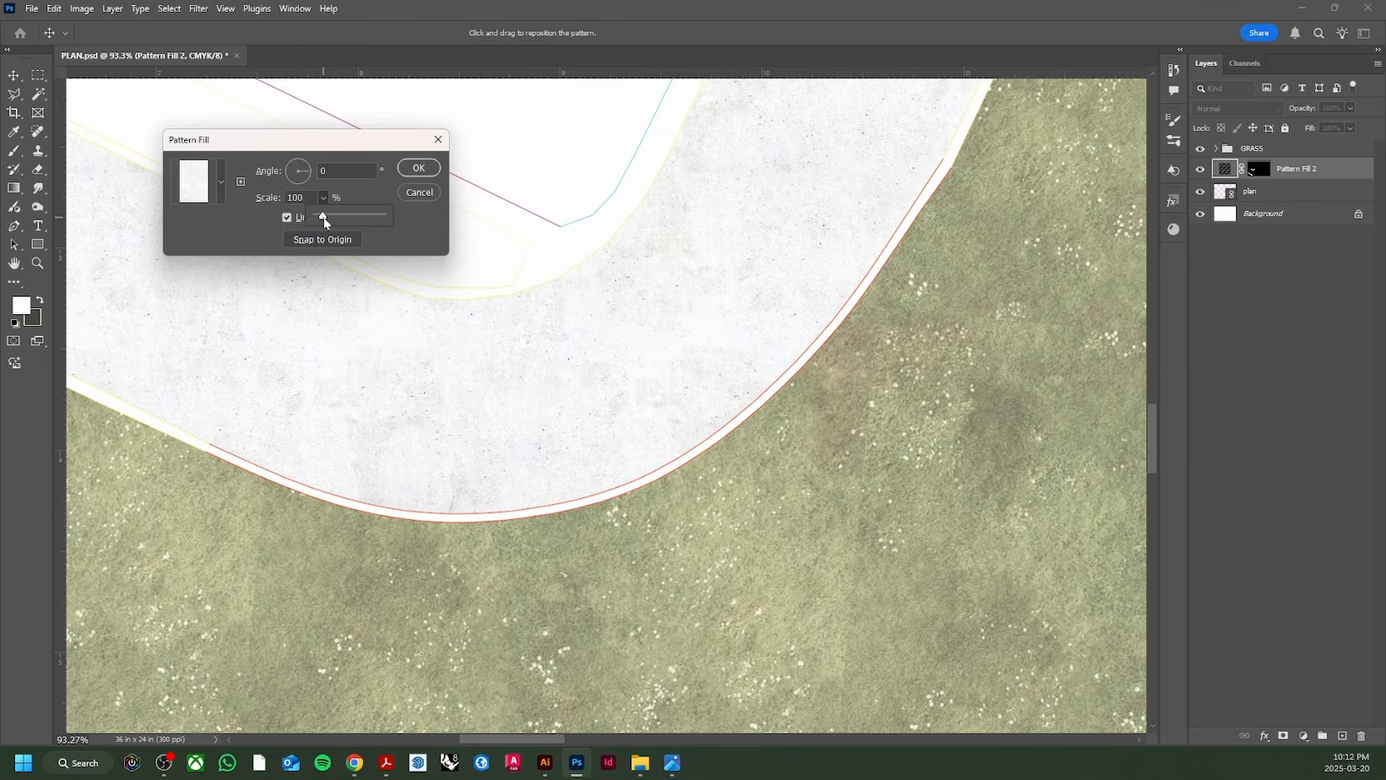
{"action": "scroll", "coordinate": [369, 410], "scroll_direction": "down", "scroll_amount": 6}
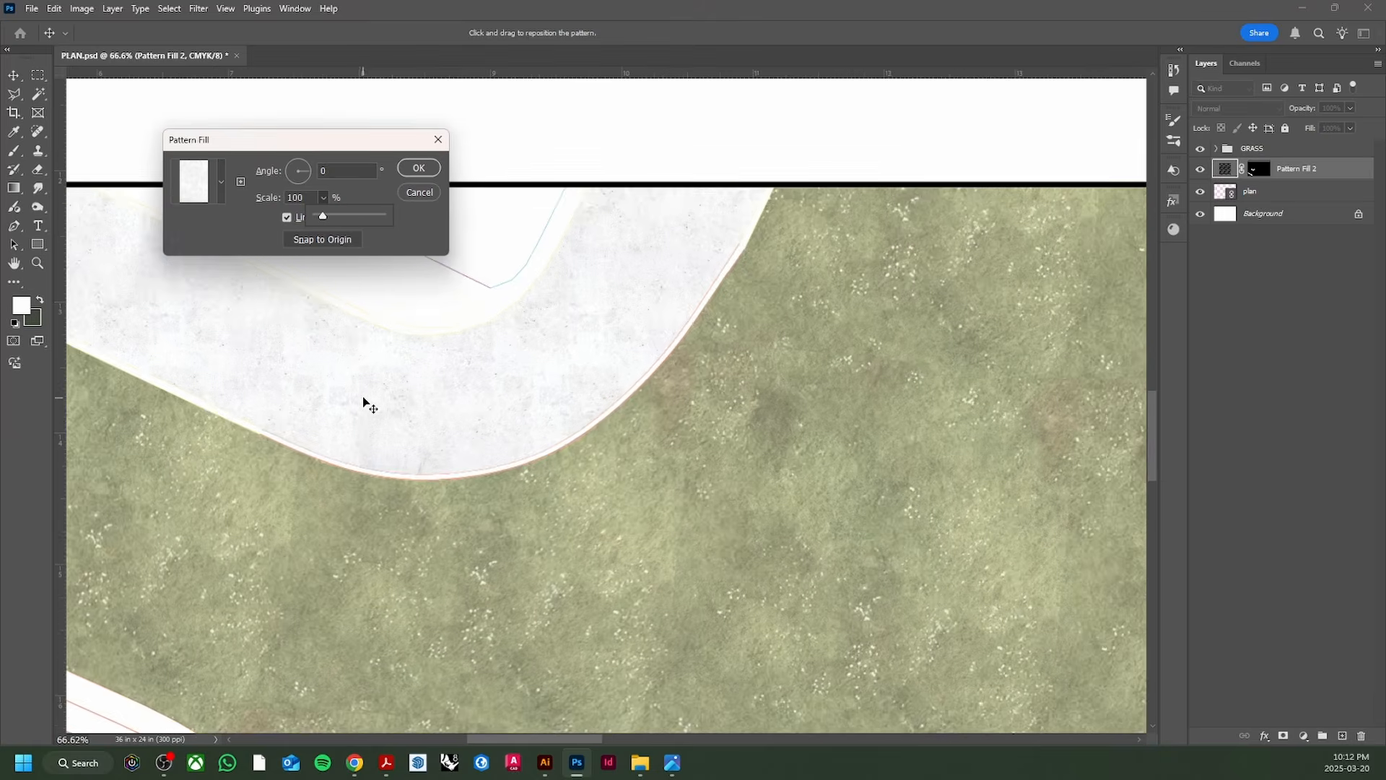
{"action": "left_click", "coordinate": [418, 168]}
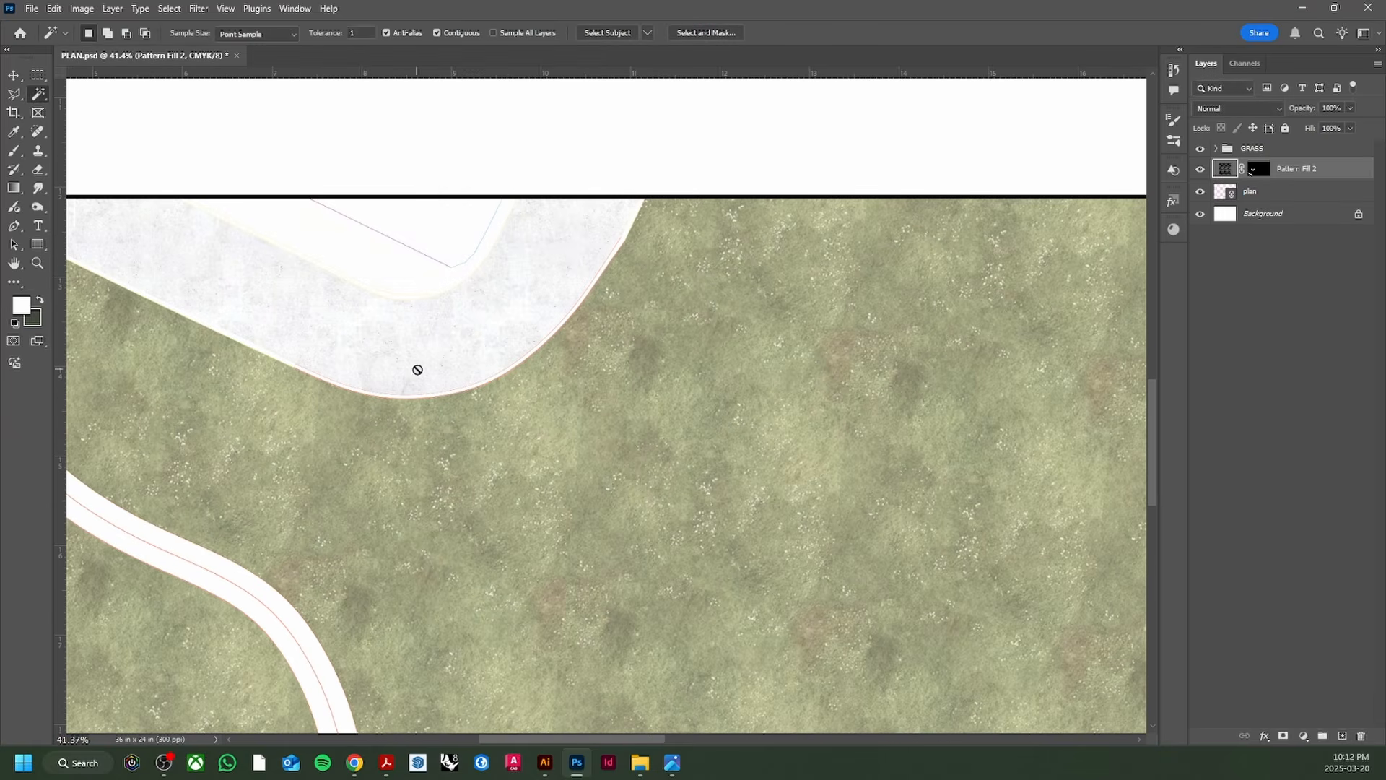
{"action": "scroll", "coordinate": [418, 369], "scroll_direction": "down", "scroll_amount": 2}
Step: Group the concrete Pattern Fill 2 with Ctrl+G and name the group ROAD
{"action": "key", "text": "ctrl+g"}
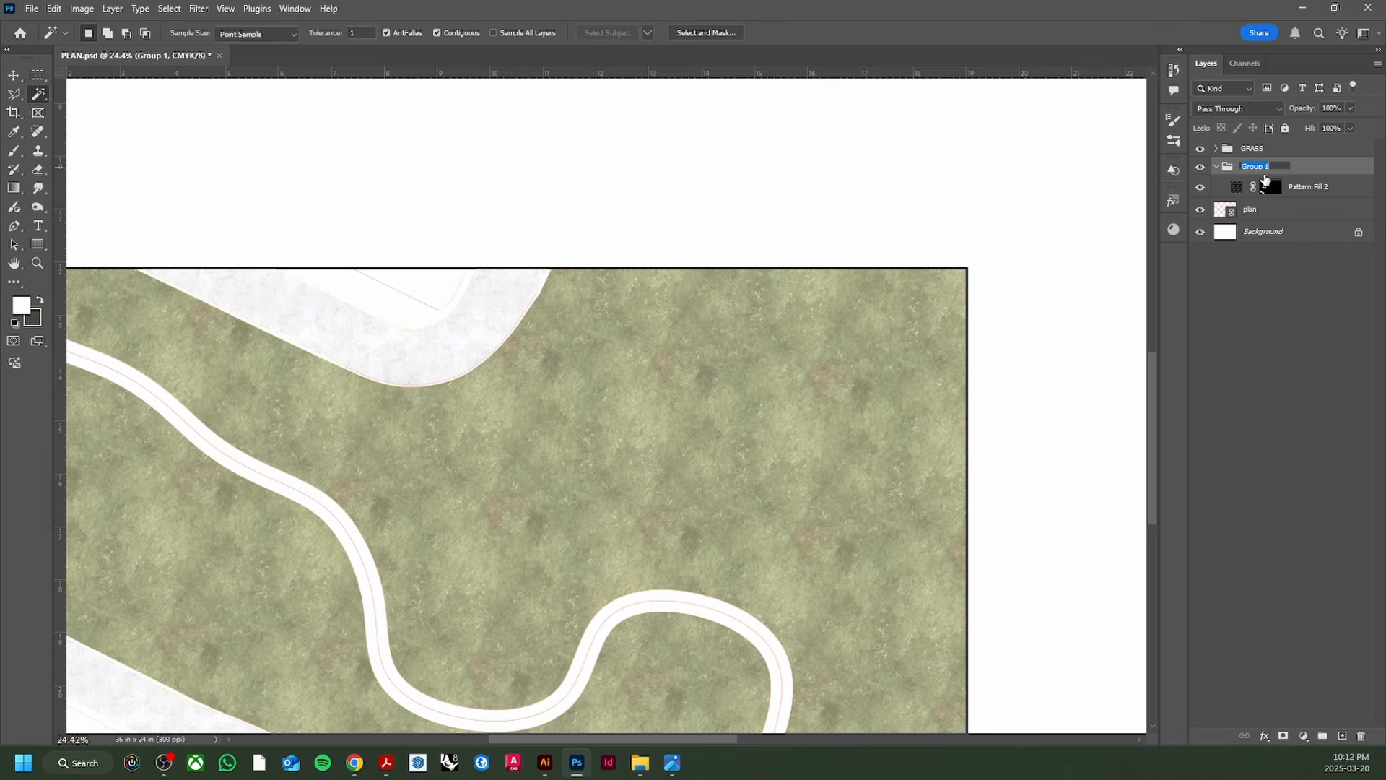
{"action": "type", "text": "road"}
{"action": "key", "text": "Return"}
{"action": "double_click", "coordinate": [1248, 168]}
{"action": "type", "text": "ROAD"}
{"action": "key", "text": "Return"}
{"action": "scroll", "coordinate": [749, 444], "scroll_direction": "down", "scroll_amount": 3}
{"action": "scroll", "coordinate": [443, 501], "scroll_direction": "up", "scroll_amount": 5}
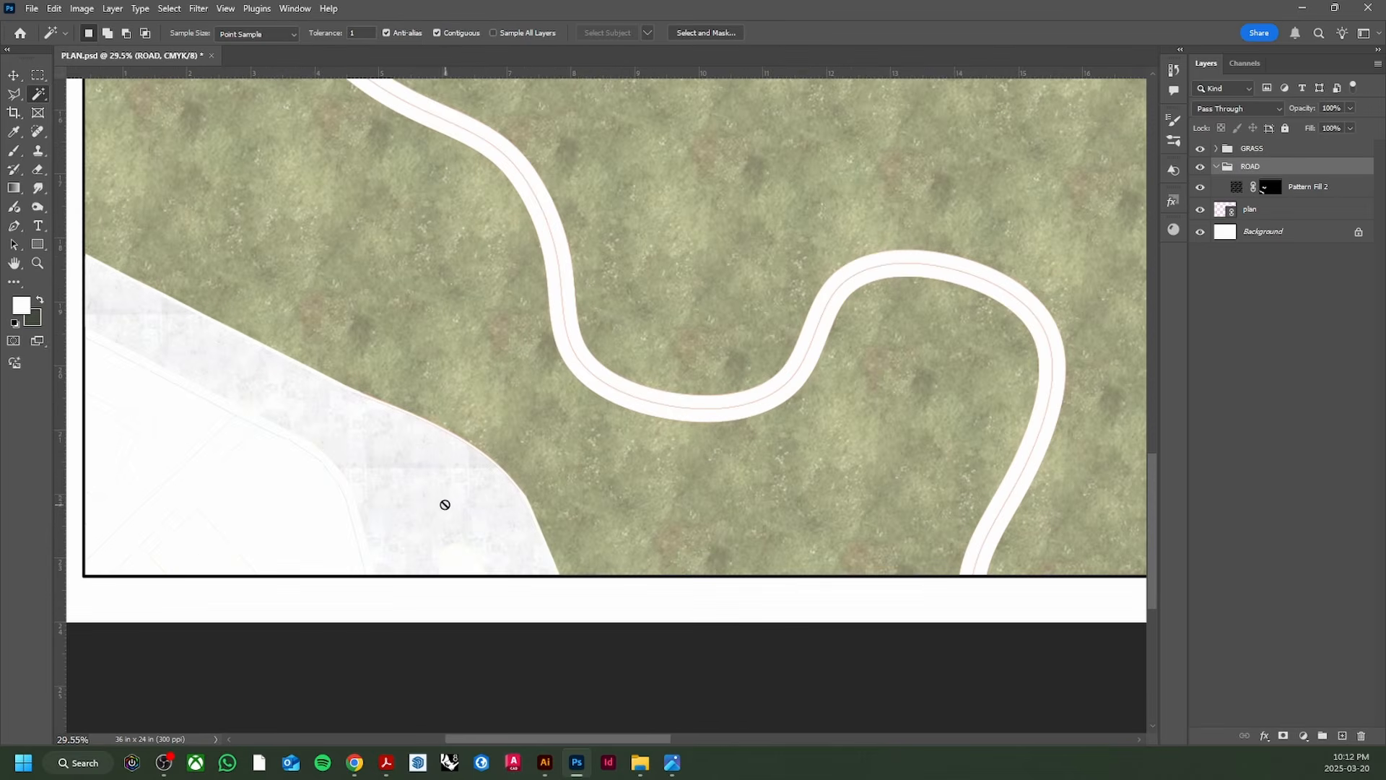
{"action": "scroll", "coordinate": [415, 474], "scroll_direction": "up", "scroll_amount": 4}
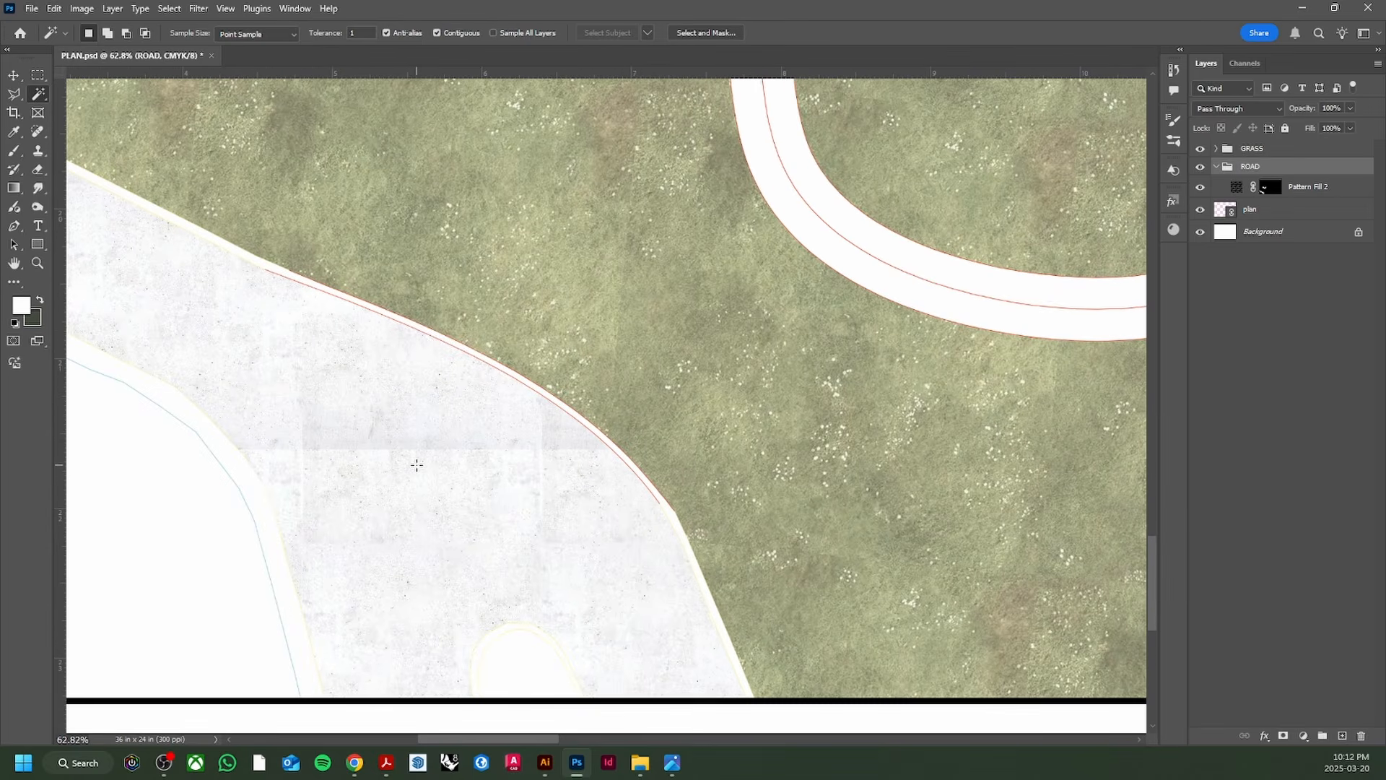
{"action": "scroll", "coordinate": [418, 460], "scroll_direction": "up", "scroll_amount": 1}
{"action": "scroll", "coordinate": [421, 458], "scroll_direction": "down", "scroll_amount": 4}
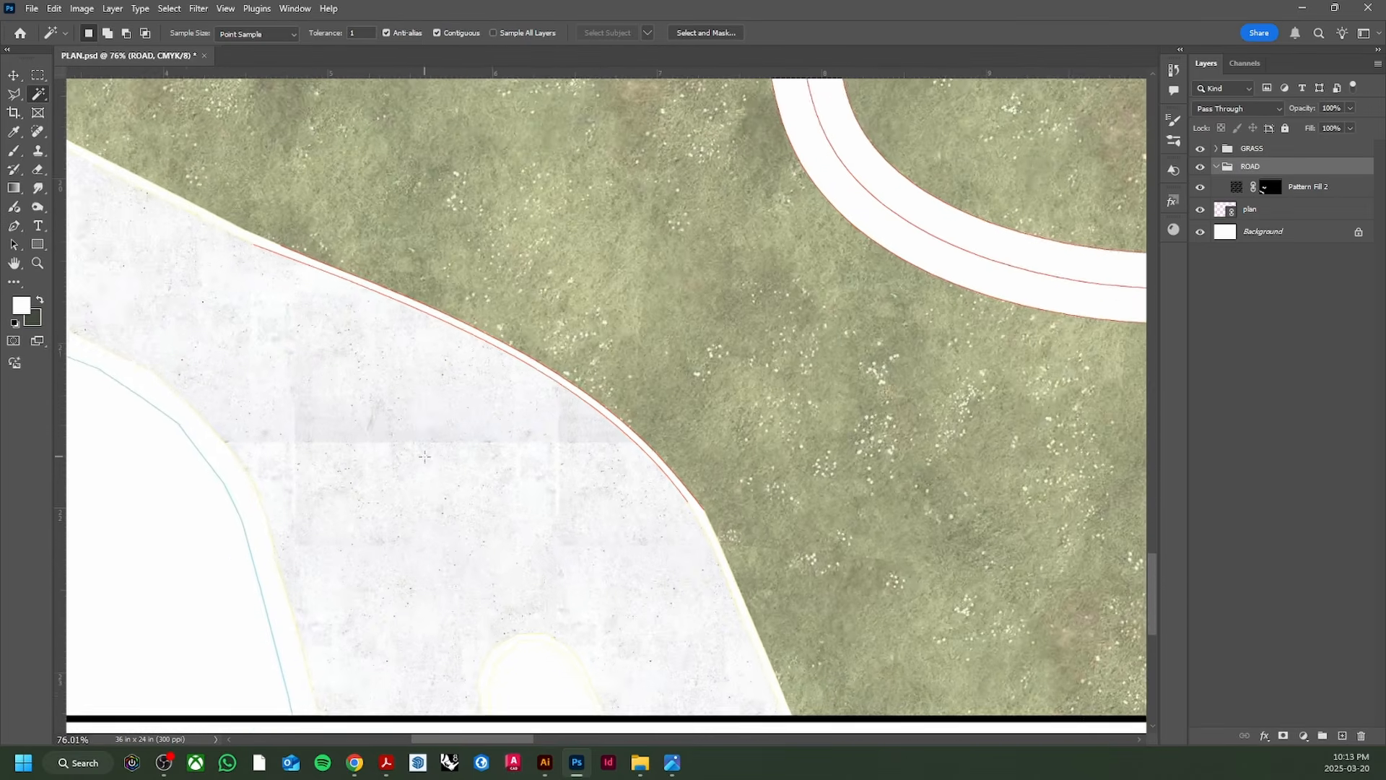
{"action": "scroll", "coordinate": [420, 473], "scroll_direction": "down", "scroll_amount": 2}
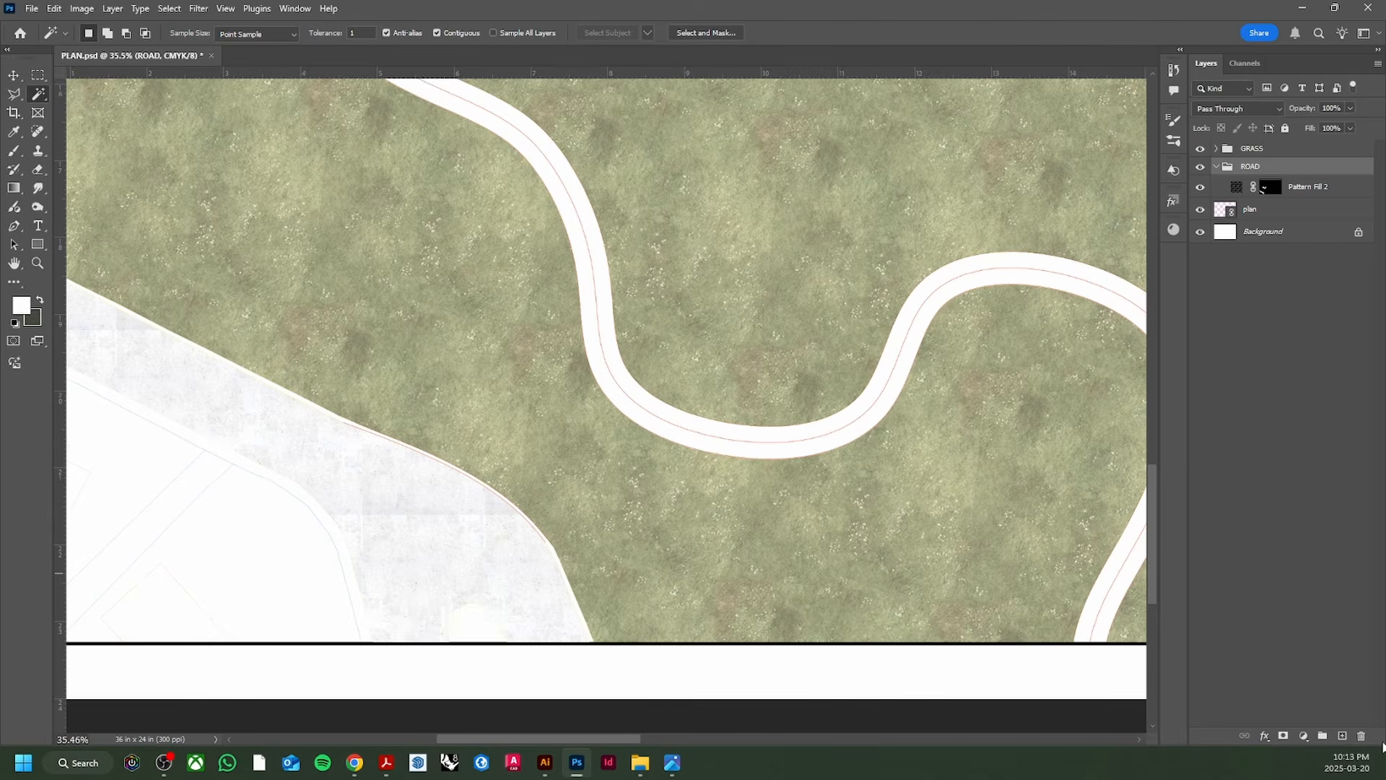
Step: Add a Hue/Saturation adjustment clipped to the concrete fill: hue -8, saturation -30, lightness -11
{"action": "left_click", "coordinate": [1304, 737]}
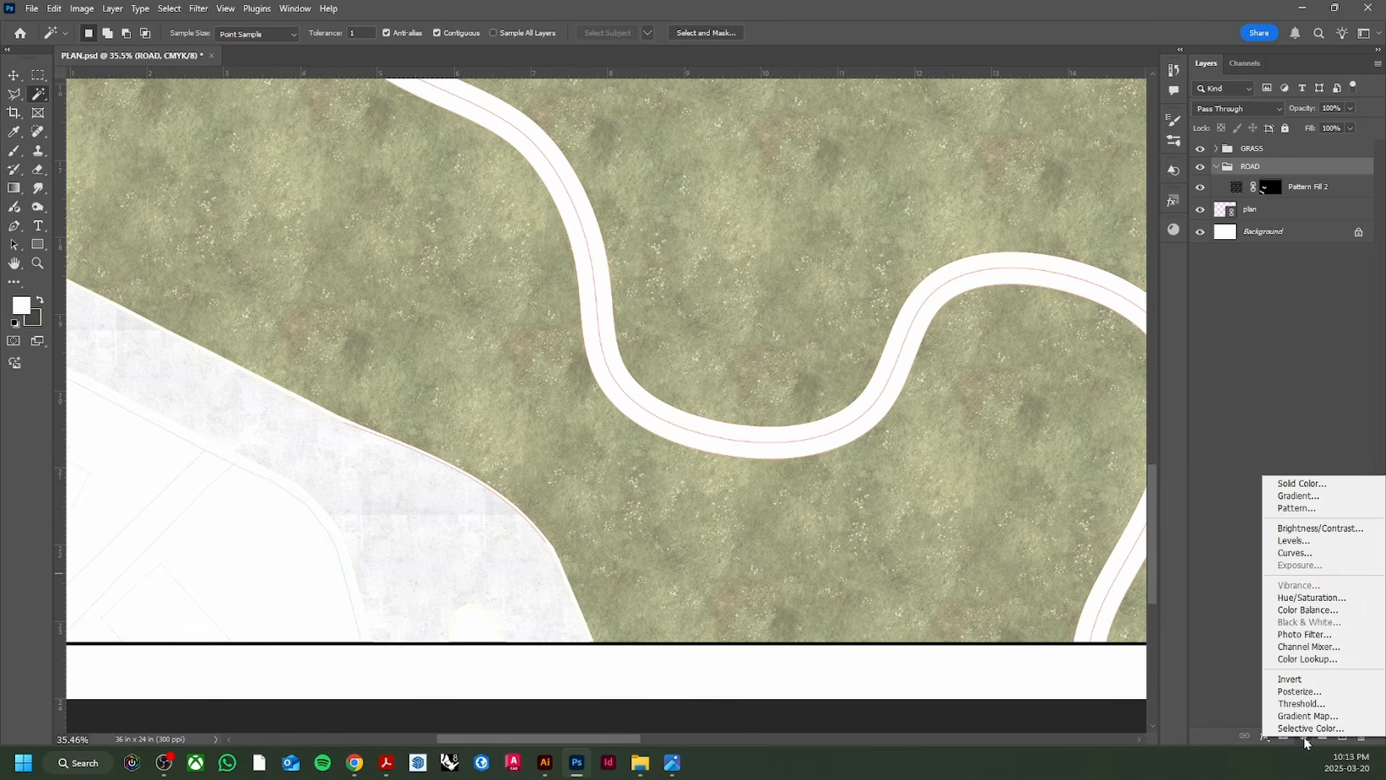
{"action": "left_click", "coordinate": [1347, 597]}
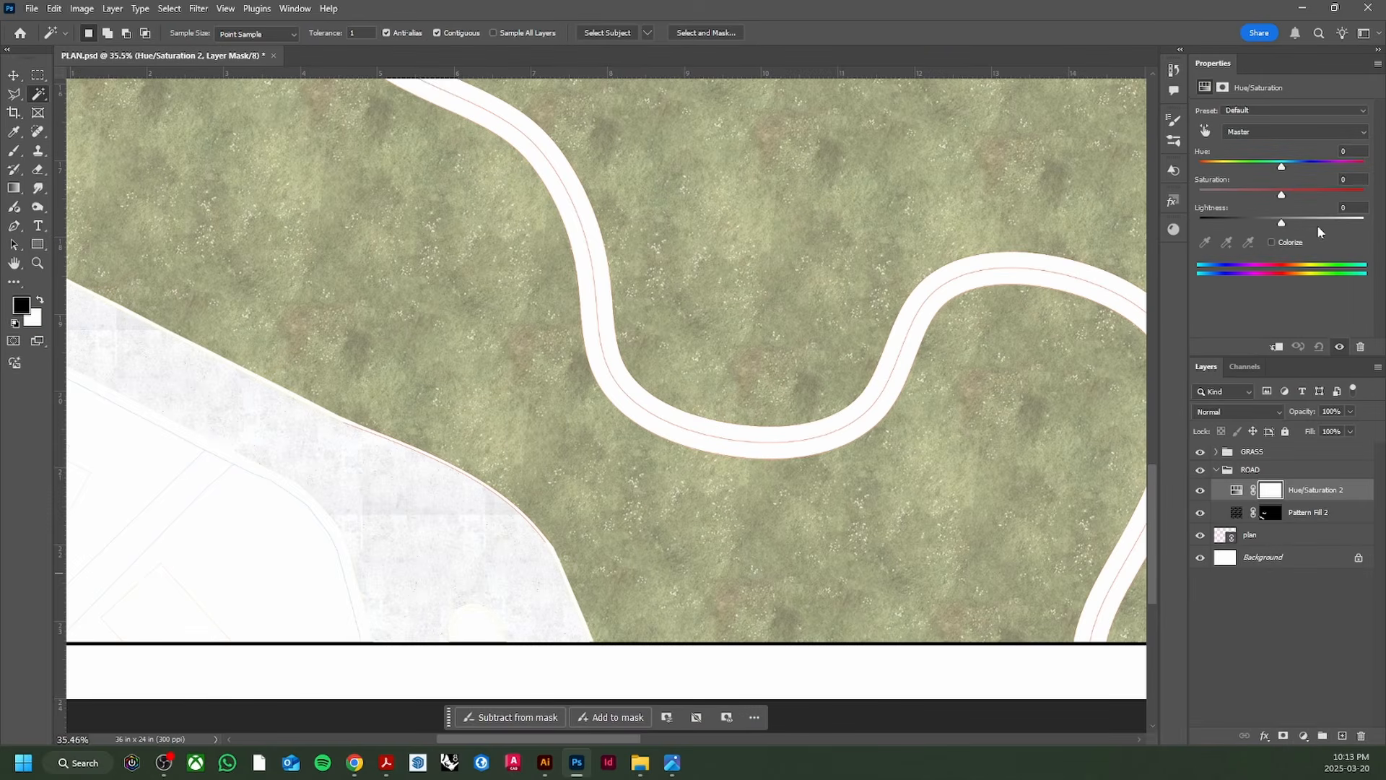
{"action": "left_click", "coordinate": [1248, 496], "text": "alt"}
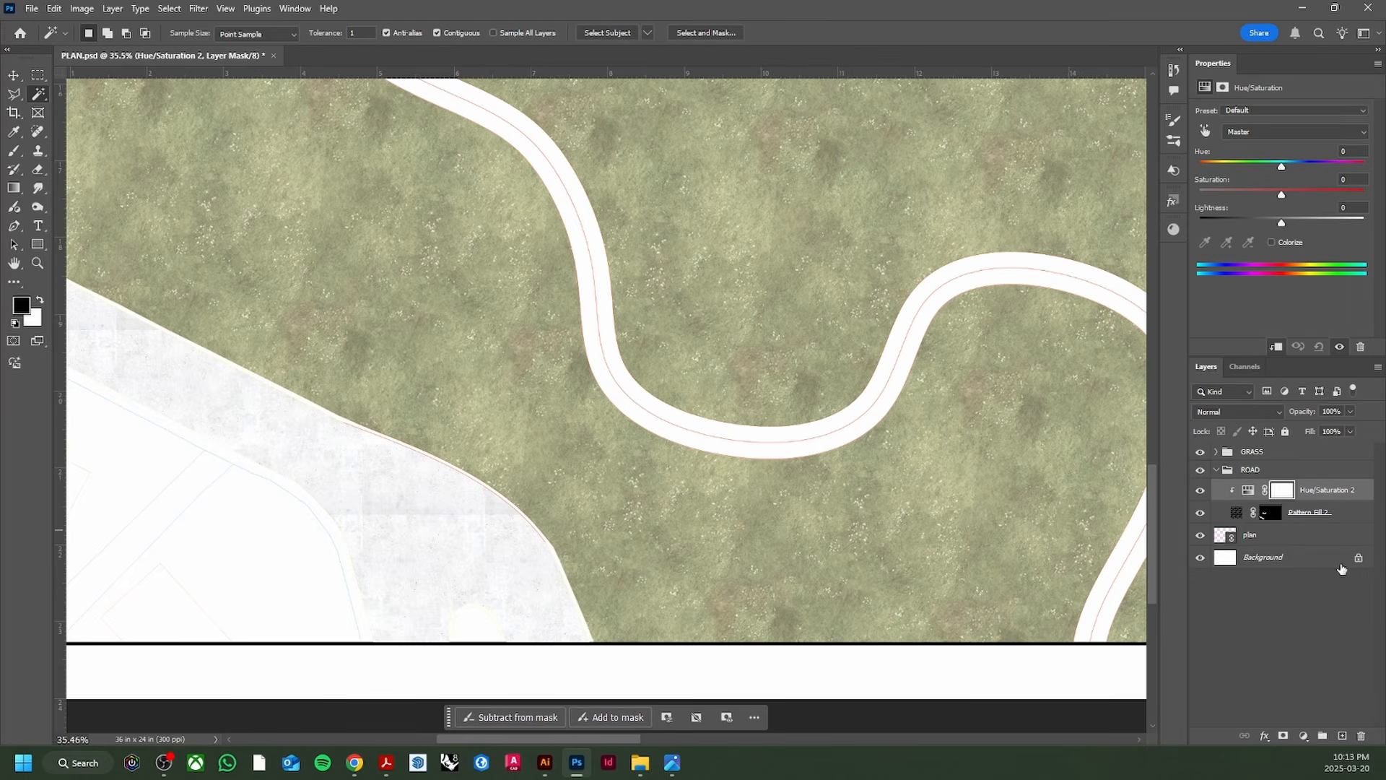
{"action": "left_click_drag", "start_coordinate": [1282, 226], "coordinate": [1379, 171]}
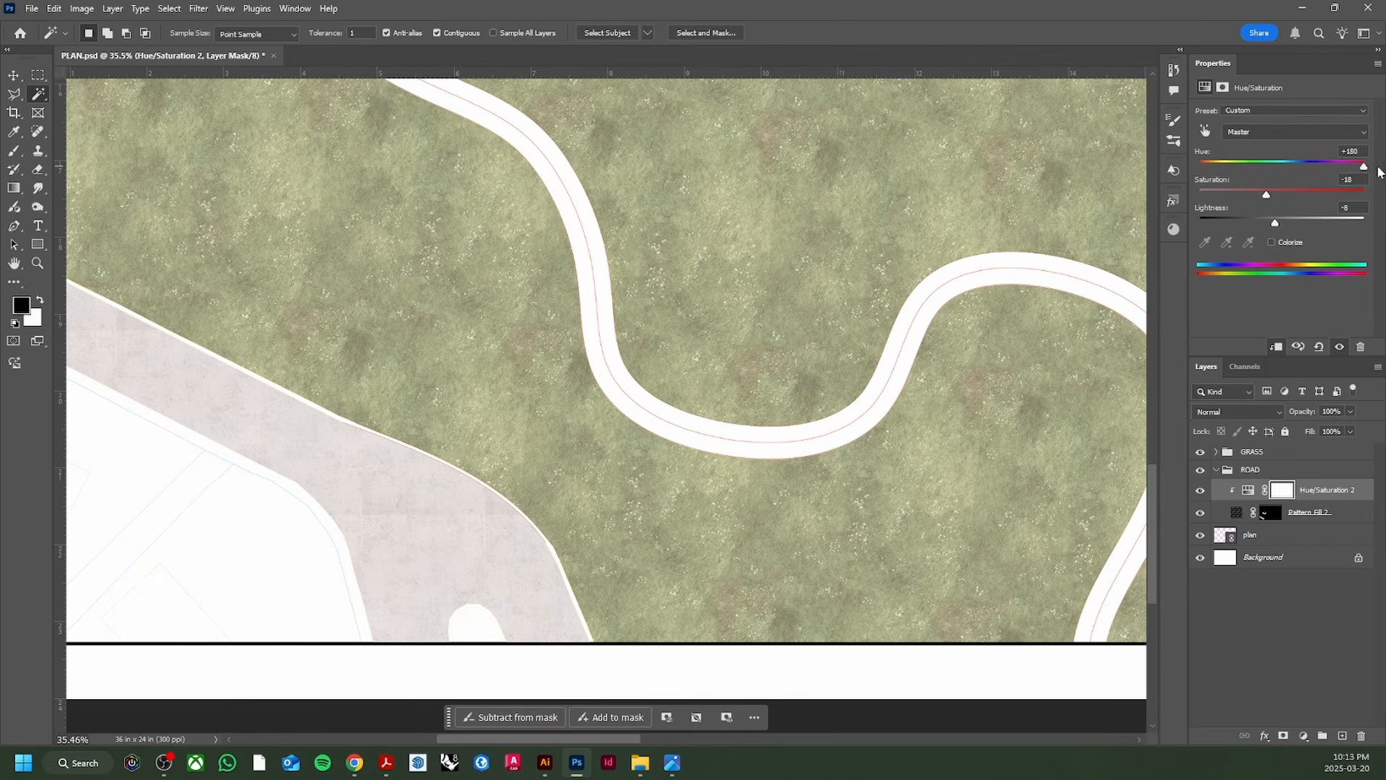
{"action": "left_click_drag", "start_coordinate": [1292, 172], "coordinate": [1273, 221]}
{"action": "left_click", "coordinate": [1284, 221]}
{"action": "scroll", "coordinate": [719, 435], "scroll_direction": "down", "scroll_amount": 4}
{"action": "scroll", "coordinate": [719, 435], "scroll_direction": "up", "scroll_amount": 2}
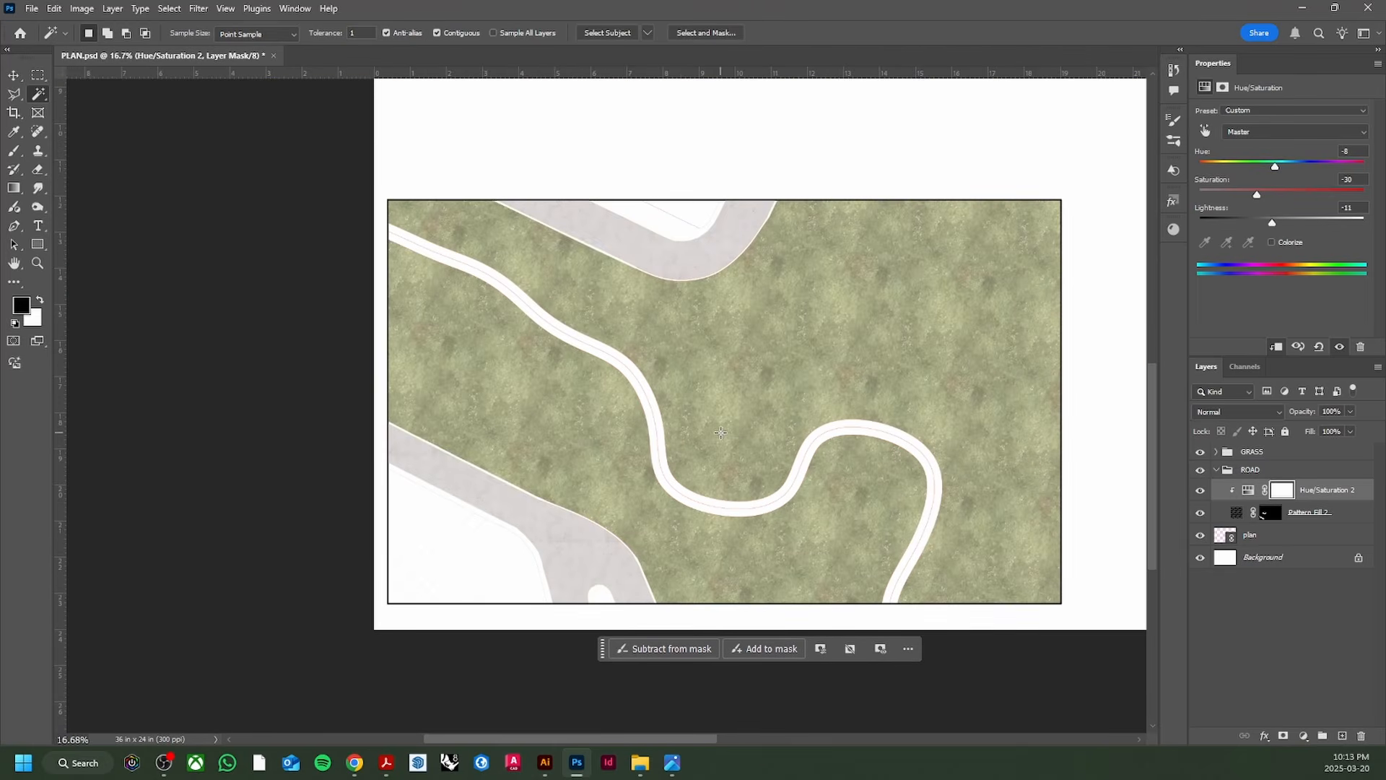
Step: Close the adjustment Properties panel and save PLAN.psd
{"action": "key", "text": "v"}
{"action": "right_click", "coordinate": [1288, 69]}
{"action": "left_click", "coordinate": [1277, 79]}
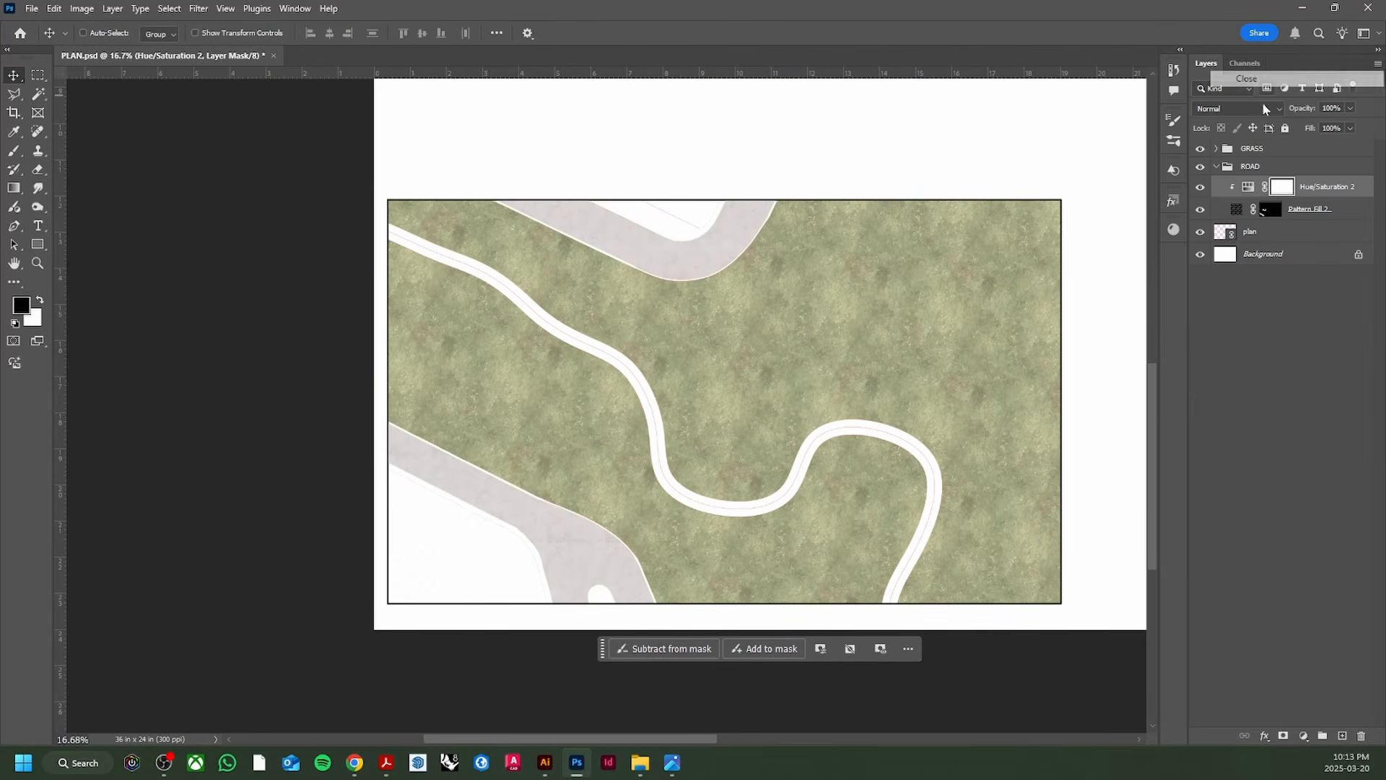
{"action": "left_click", "coordinate": [1216, 167], "text": "ctrl"}
{"action": "key", "text": "ctrl+s"}
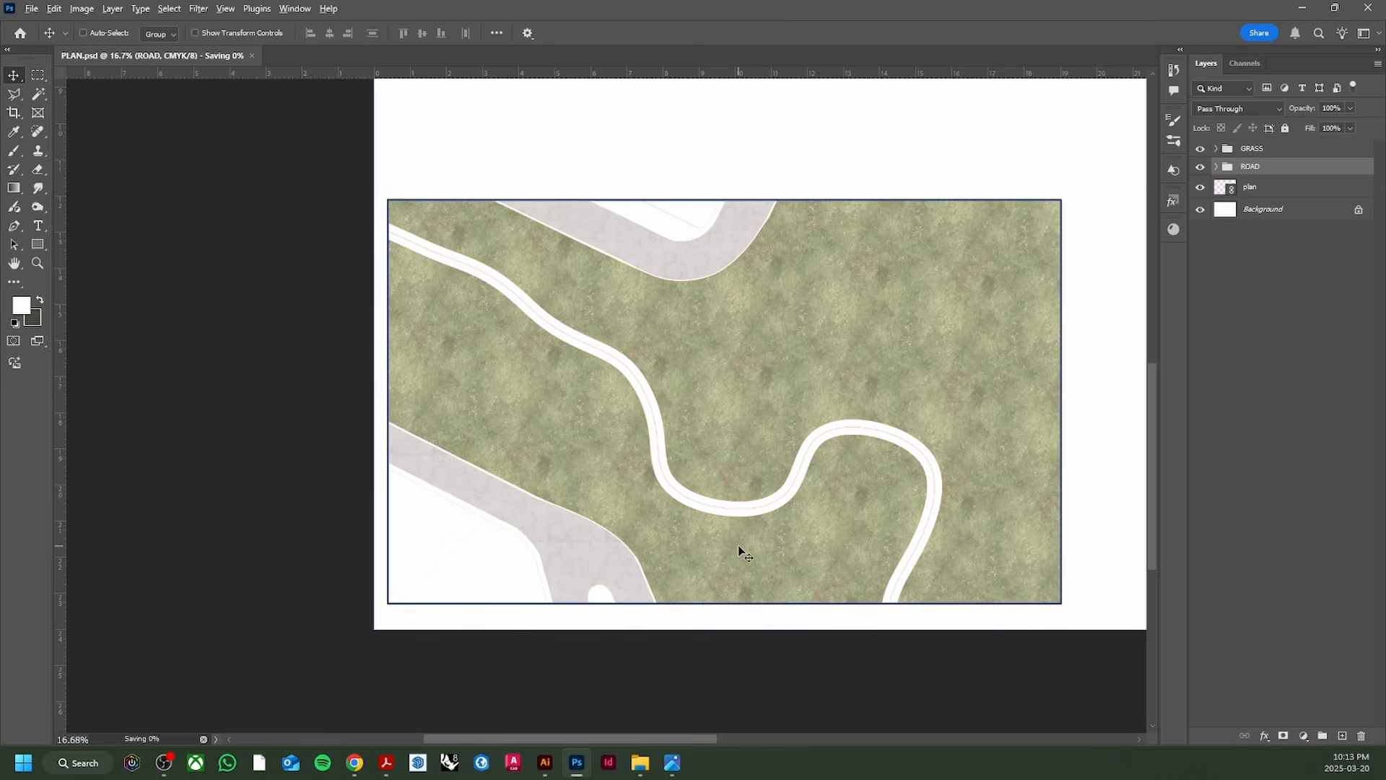
{"action": "scroll", "coordinate": [739, 550], "scroll_direction": "up", "scroll_amount": 4}
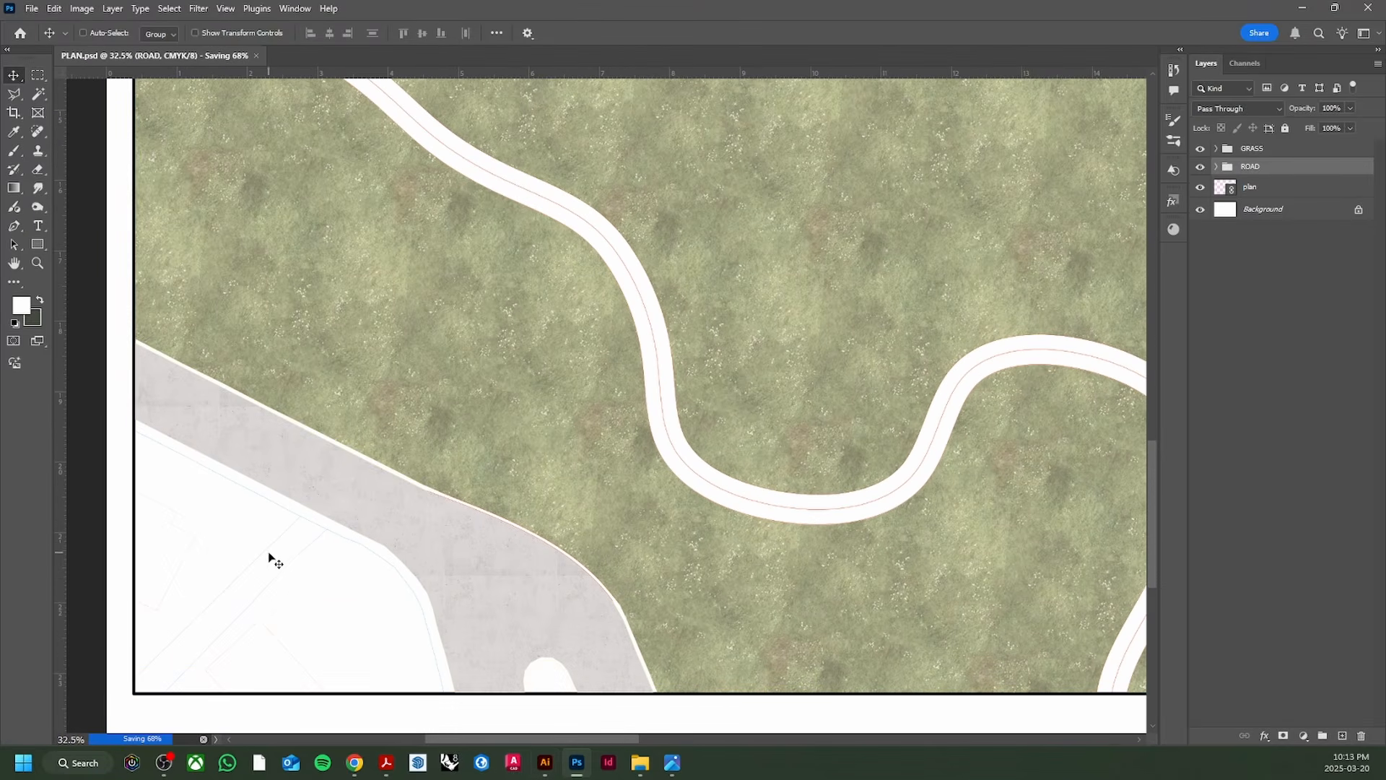
{"action": "key", "text": "w"}
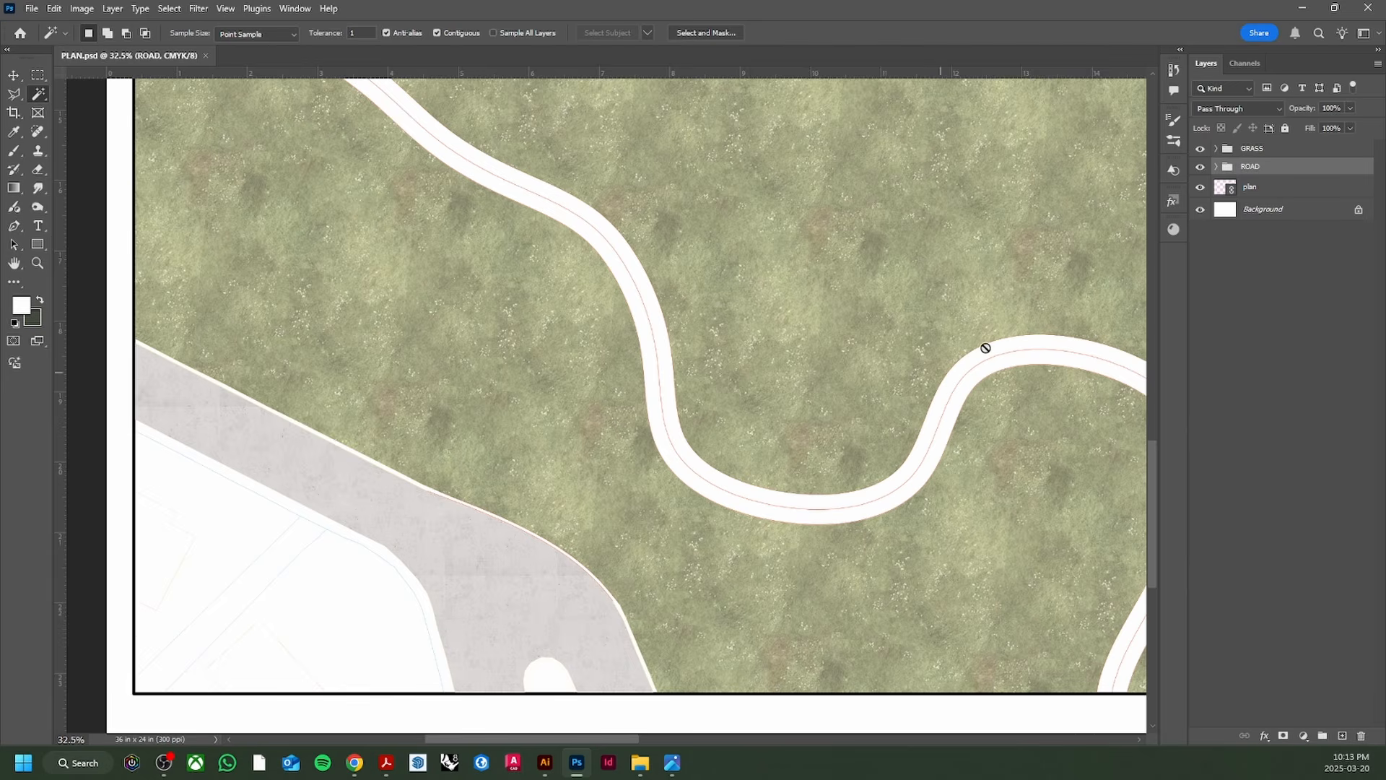
{"action": "scroll", "coordinate": [268, 569], "scroll_direction": "down", "scroll_amount": 3}
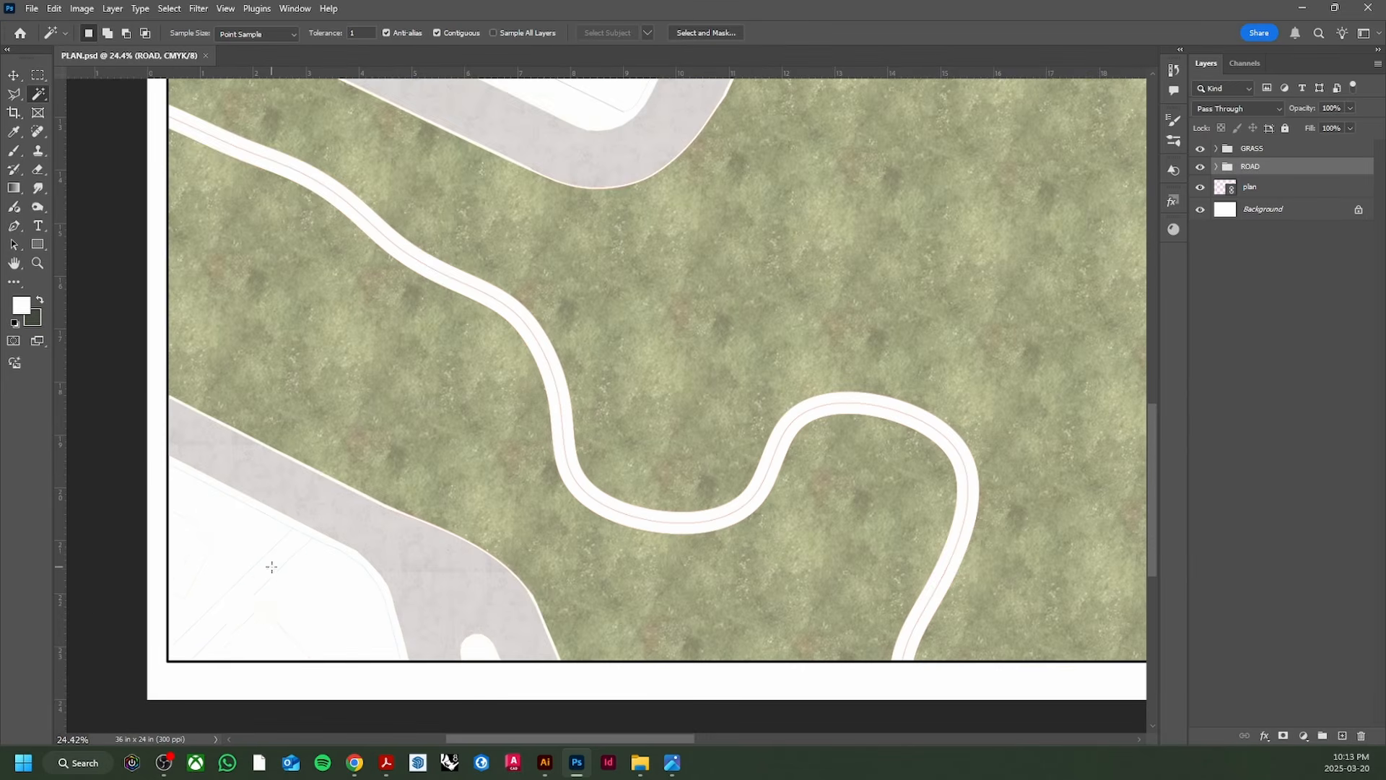
Step: In Illustrator, make BLDGS the active layer and select all its building artwork
{"action": "left_click", "coordinate": [546, 760]}
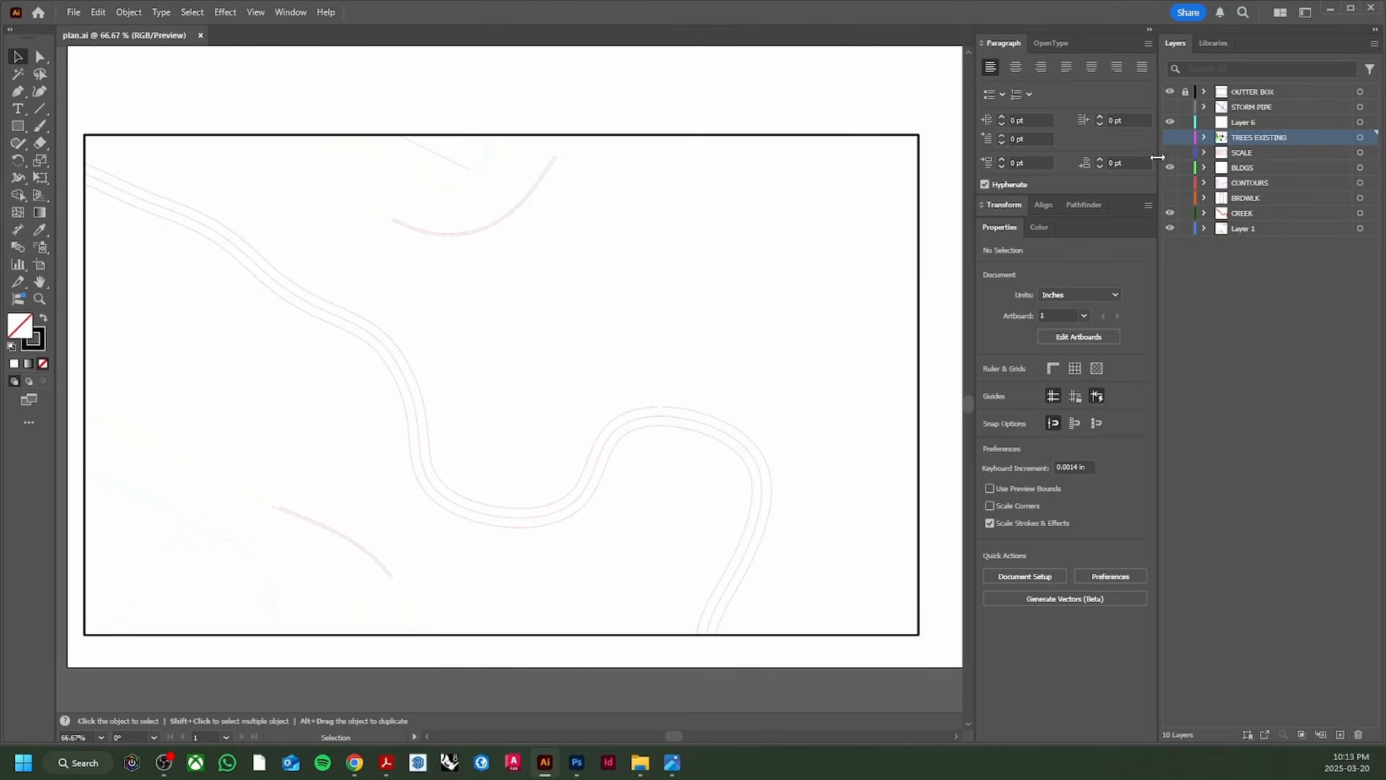
{"action": "left_click", "coordinate": [1230, 172]}
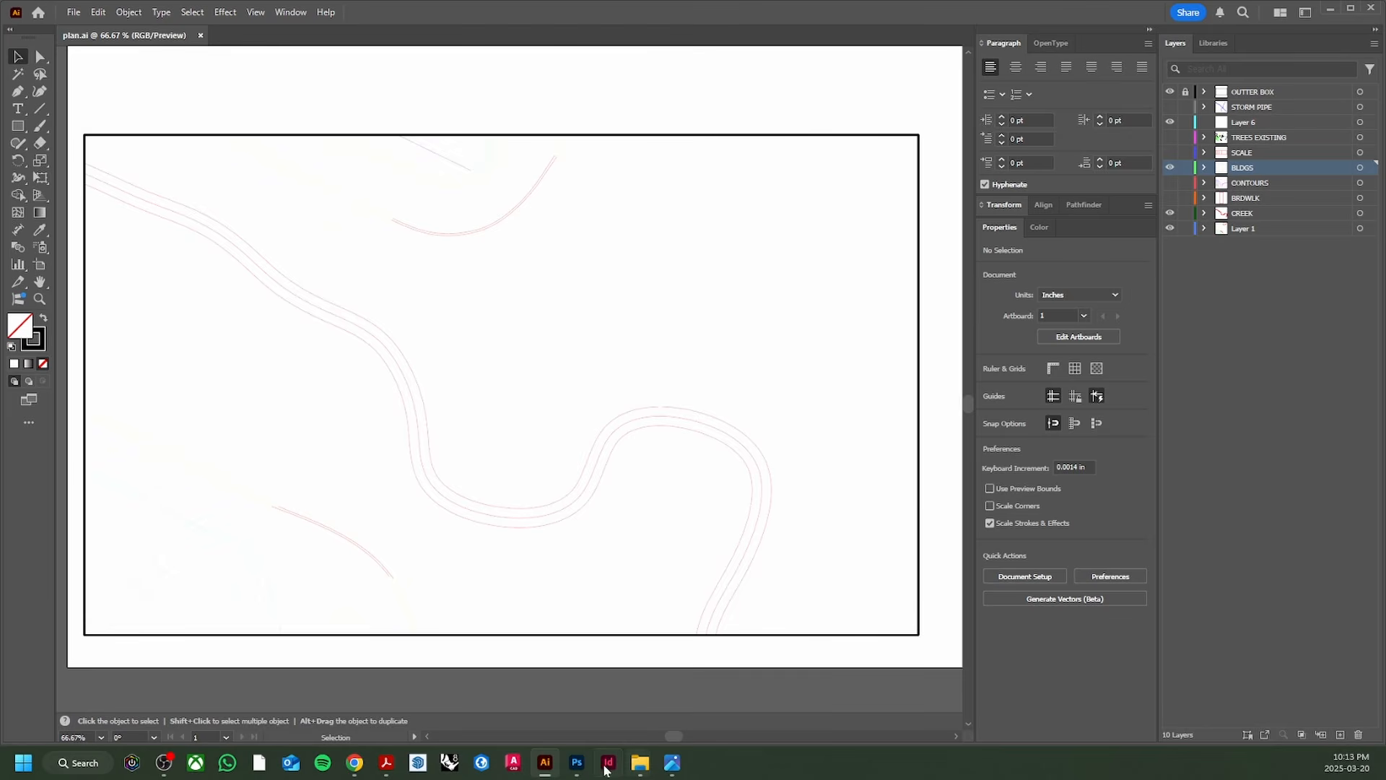
{"action": "left_click", "coordinate": [577, 762]}
{"action": "scroll", "coordinate": [330, 652], "scroll_direction": "up", "scroll_amount": 3}
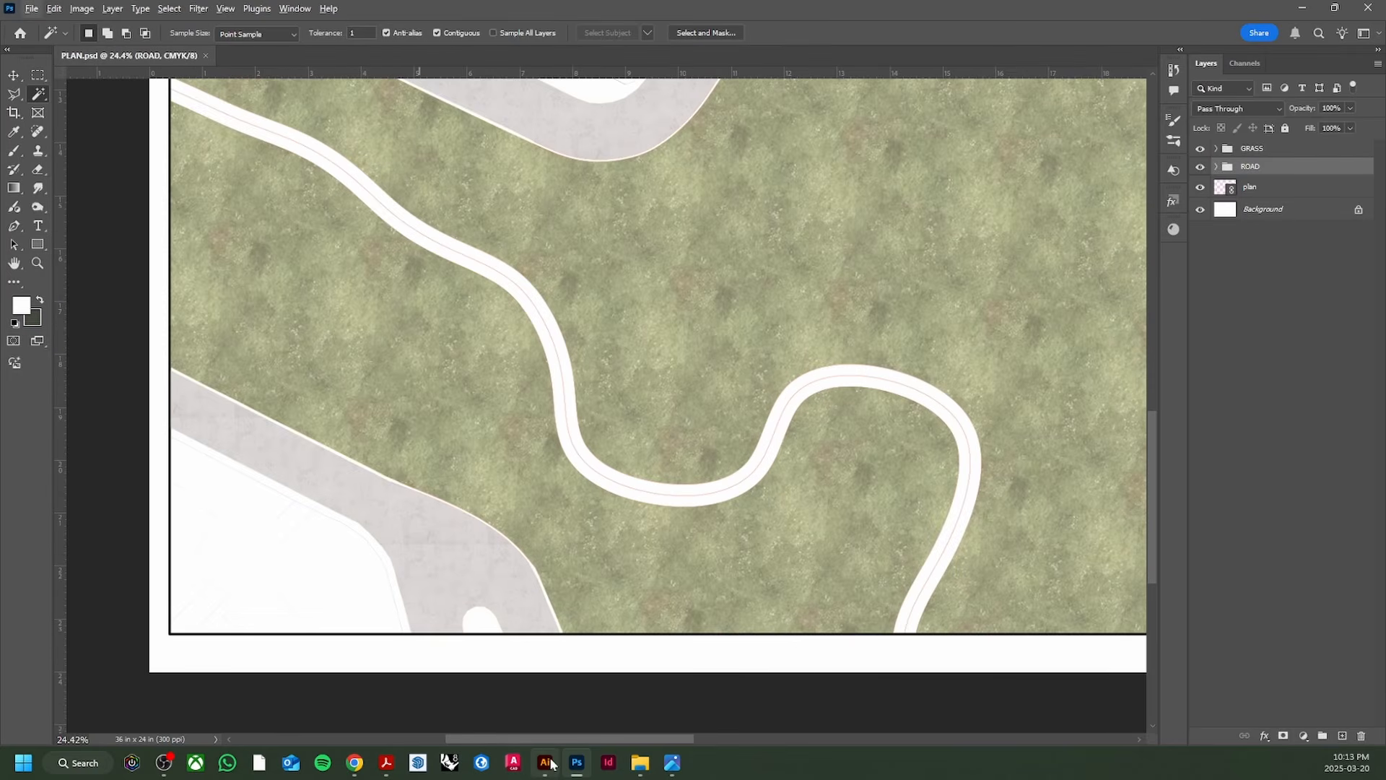
{"action": "left_click", "coordinate": [548, 763]}
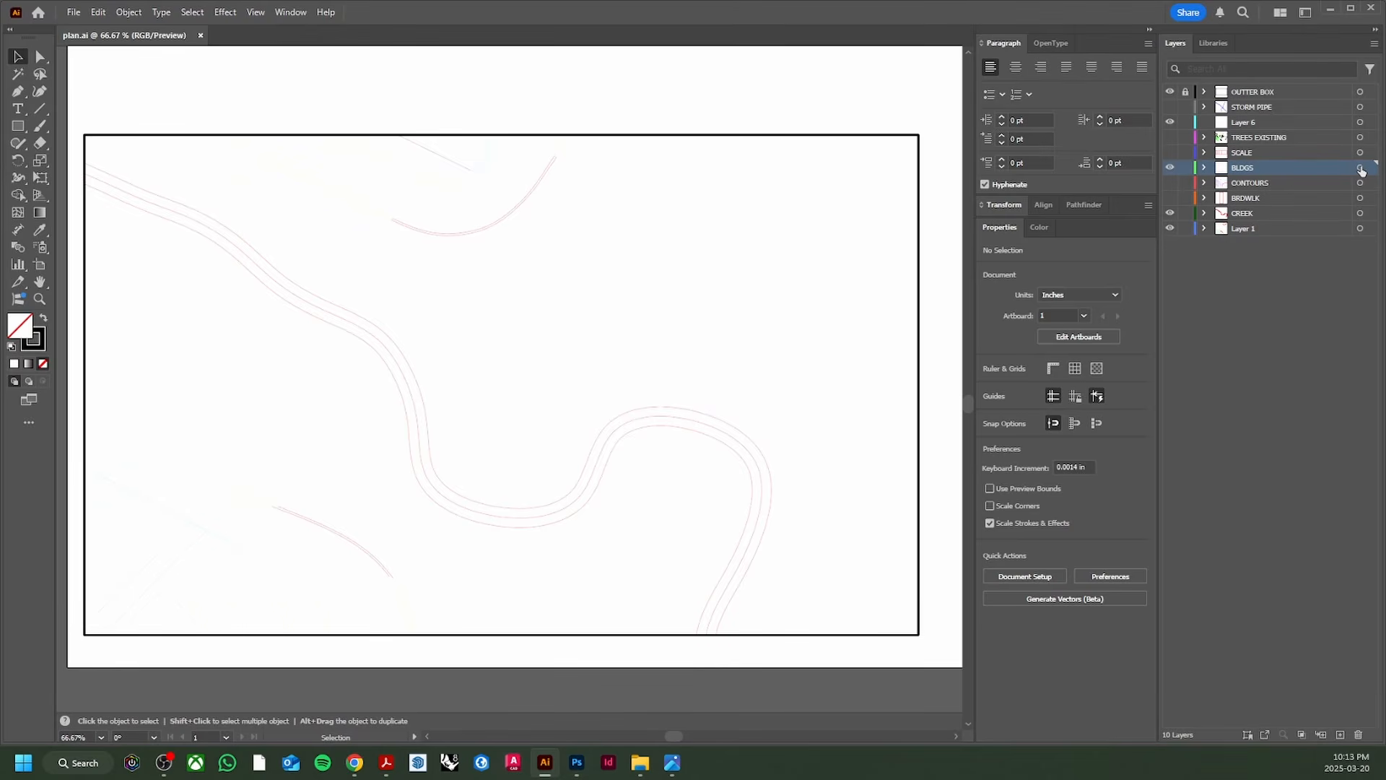
{"action": "left_click", "coordinate": [1360, 168]}
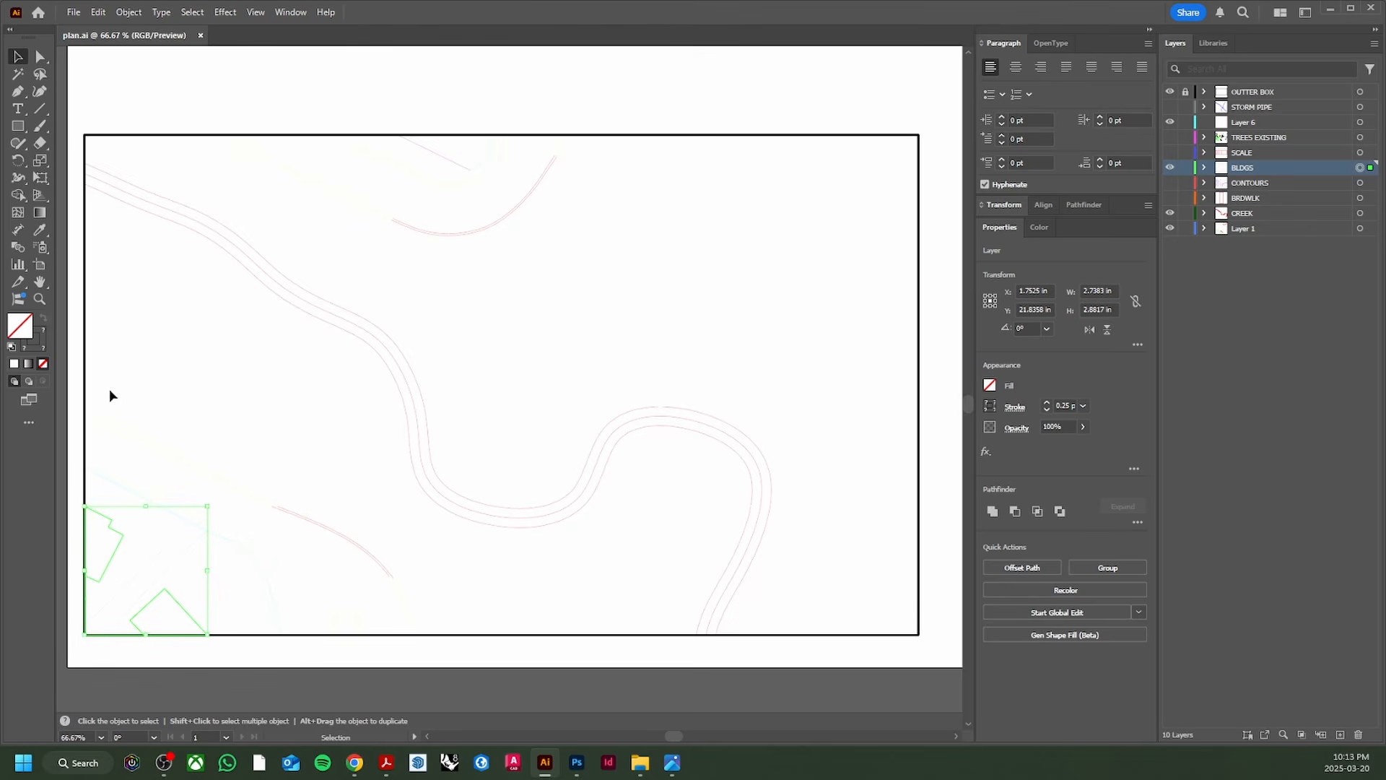
Step: Give the building outlines a black stroke and increase the stroke weight
{"action": "left_click", "coordinate": [45, 348]}
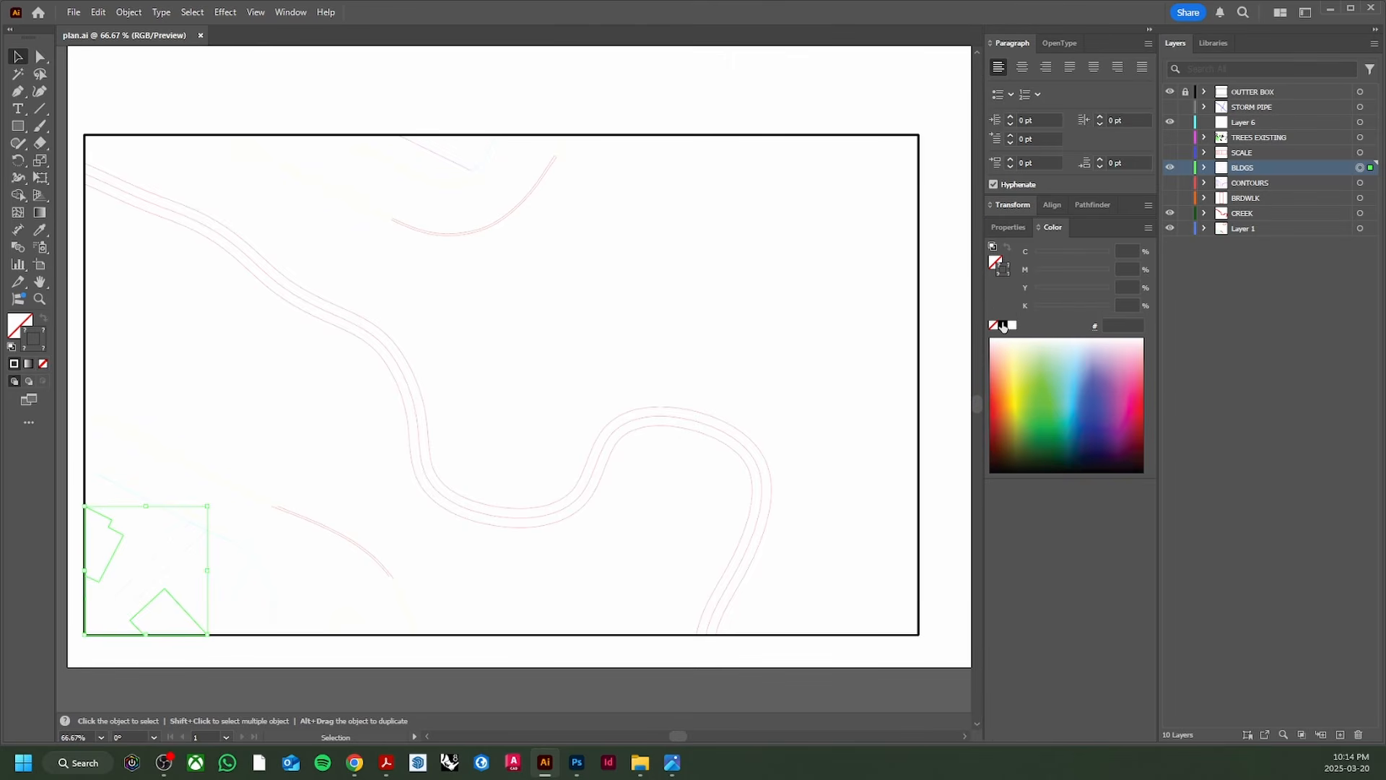
{"action": "left_click", "coordinate": [1003, 326]}
{"action": "left_click", "coordinate": [1013, 206]}
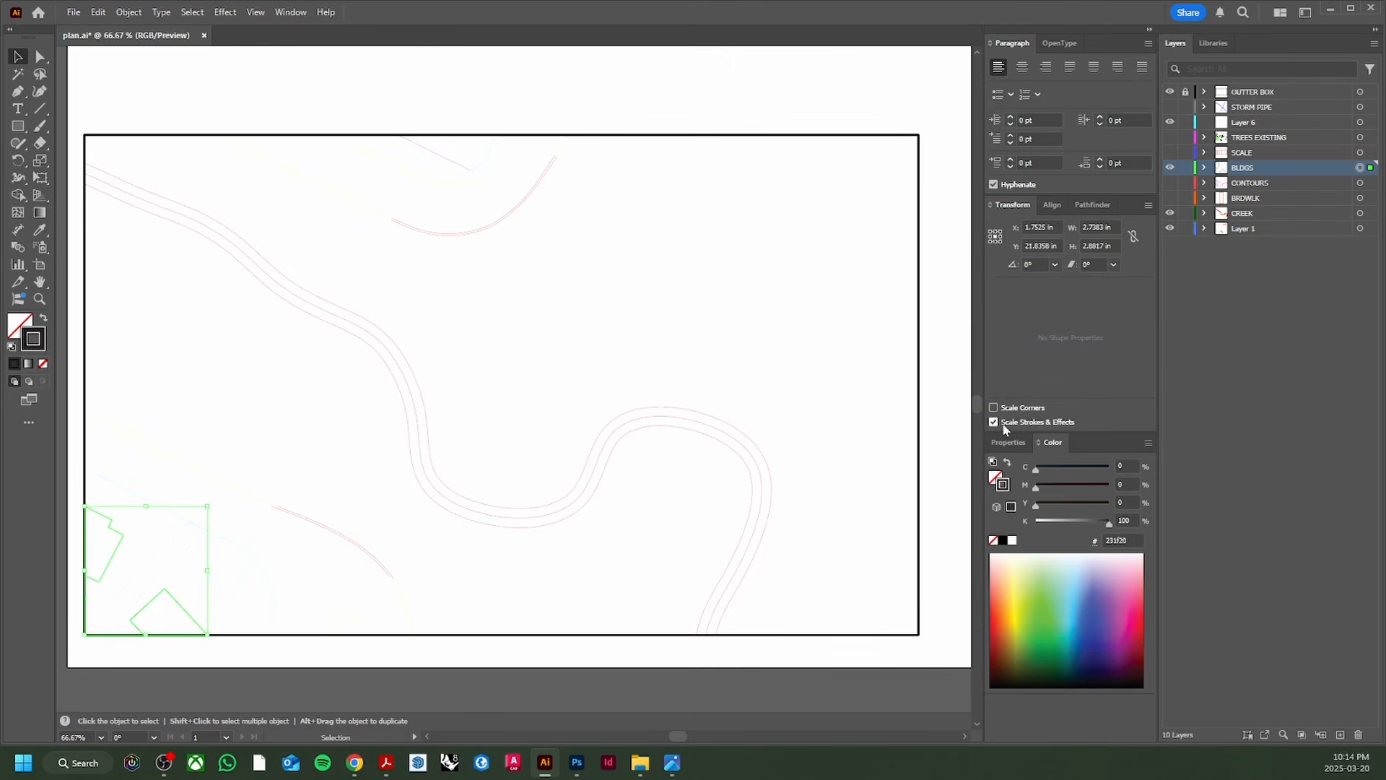
{"action": "left_click", "coordinate": [1008, 441]}
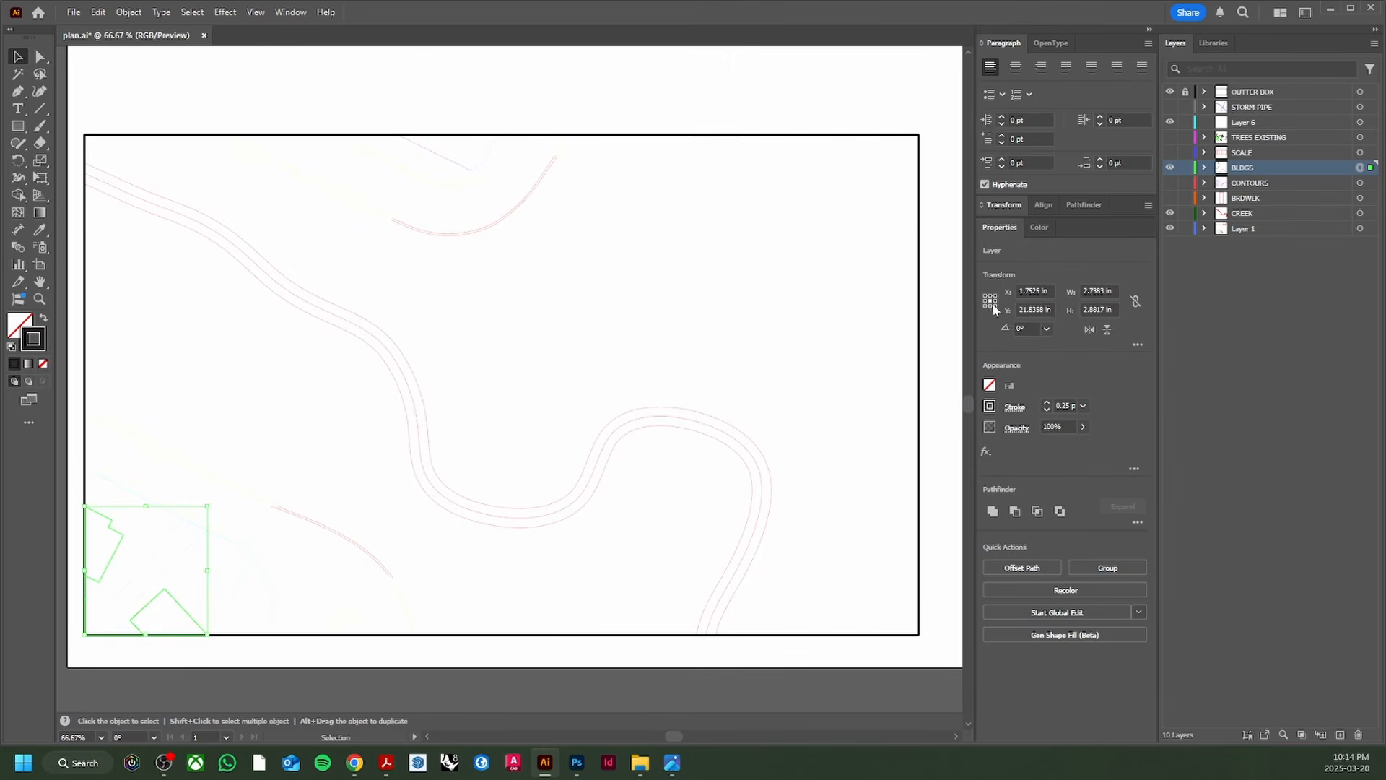
{"action": "left_click", "coordinate": [1047, 405]}
{"action": "left_click", "coordinate": [1046, 405]}
{"action": "left_click", "coordinate": [251, 517]}
Step: Reselect all BLDGS artwork and fill the buildings with white
{"action": "scroll", "coordinate": [114, 553], "scroll_direction": "up", "scroll_amount": 3}
{"action": "left_click_drag", "start_coordinate": [200, 525], "coordinate": [387, 476]}
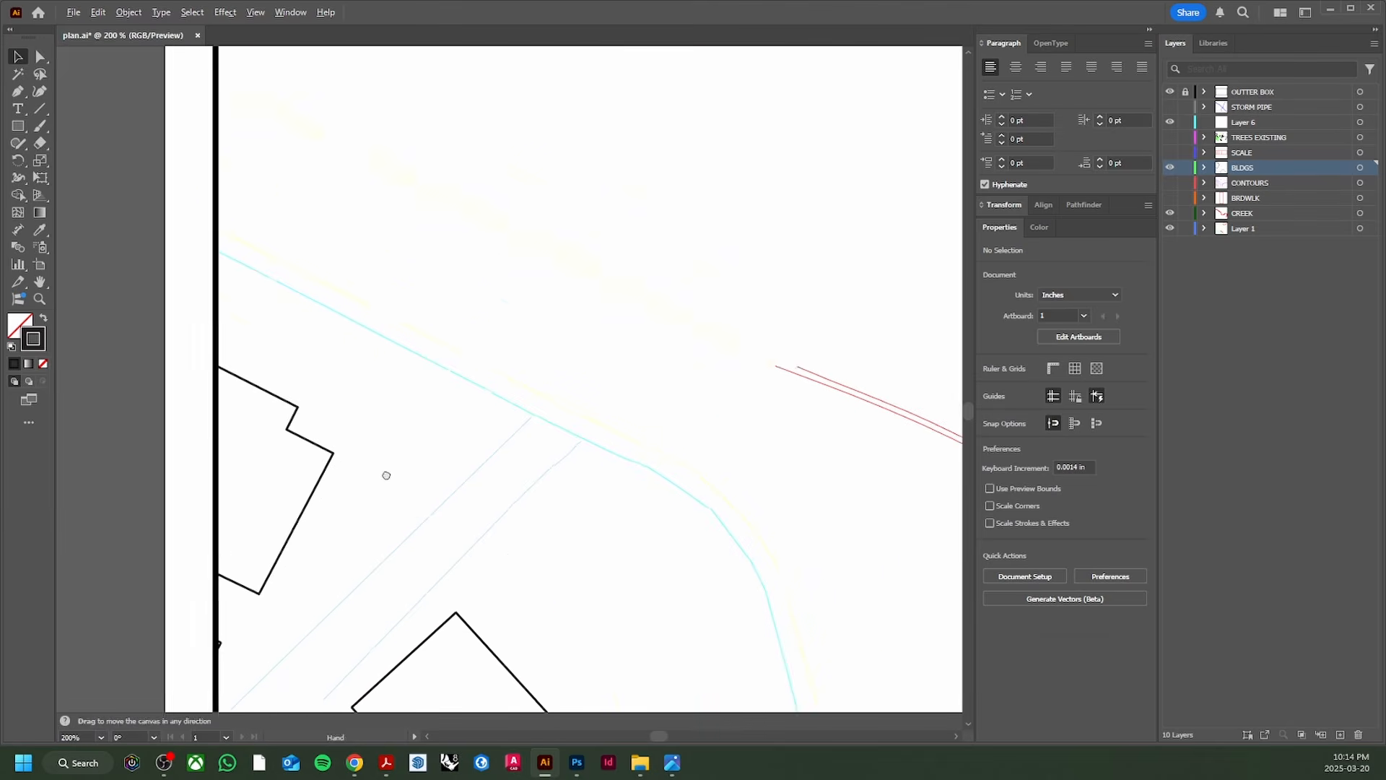
{"action": "scroll", "coordinate": [383, 488], "scroll_direction": "up", "scroll_amount": 2}
{"action": "scroll", "coordinate": [383, 488], "scroll_direction": "down", "scroll_amount": 3}
{"action": "left_click", "coordinate": [538, 571]}
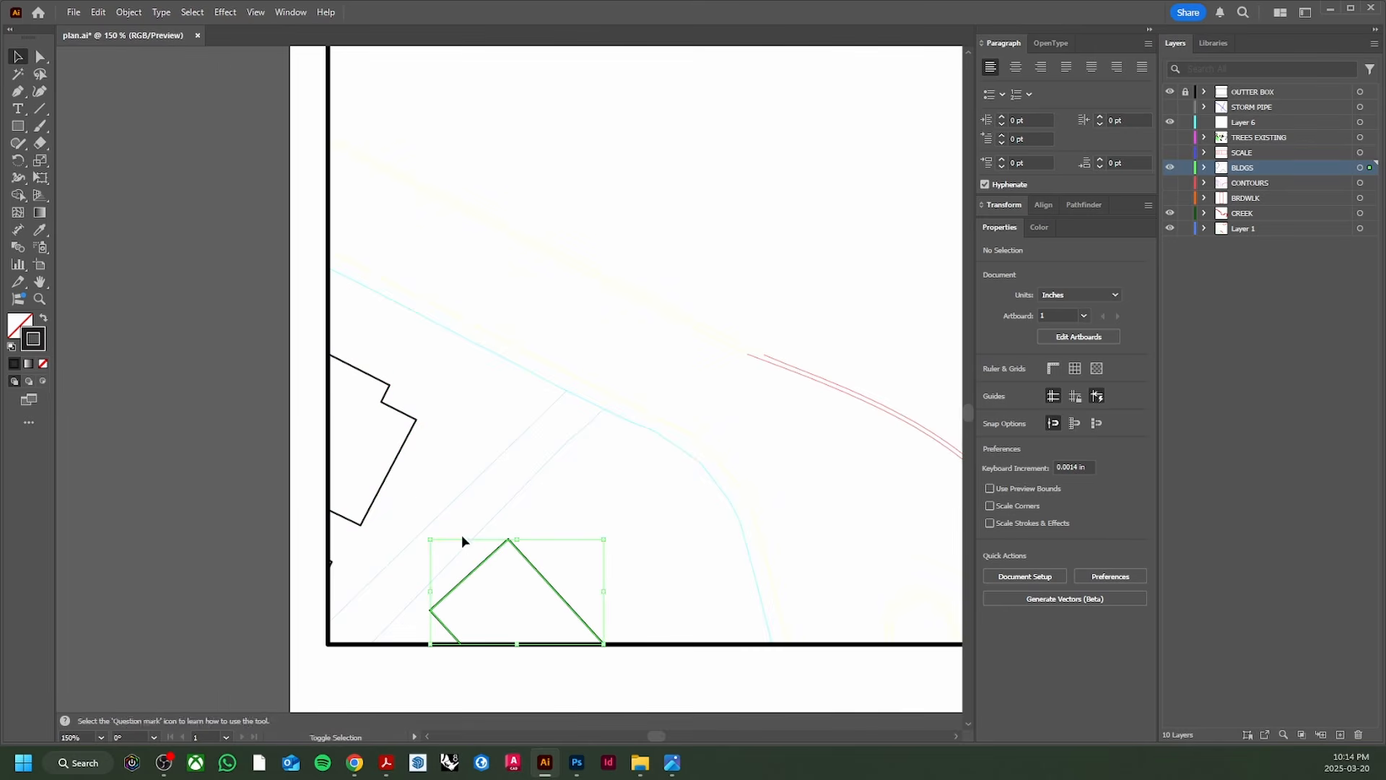
{"action": "left_click", "coordinate": [1361, 168]}
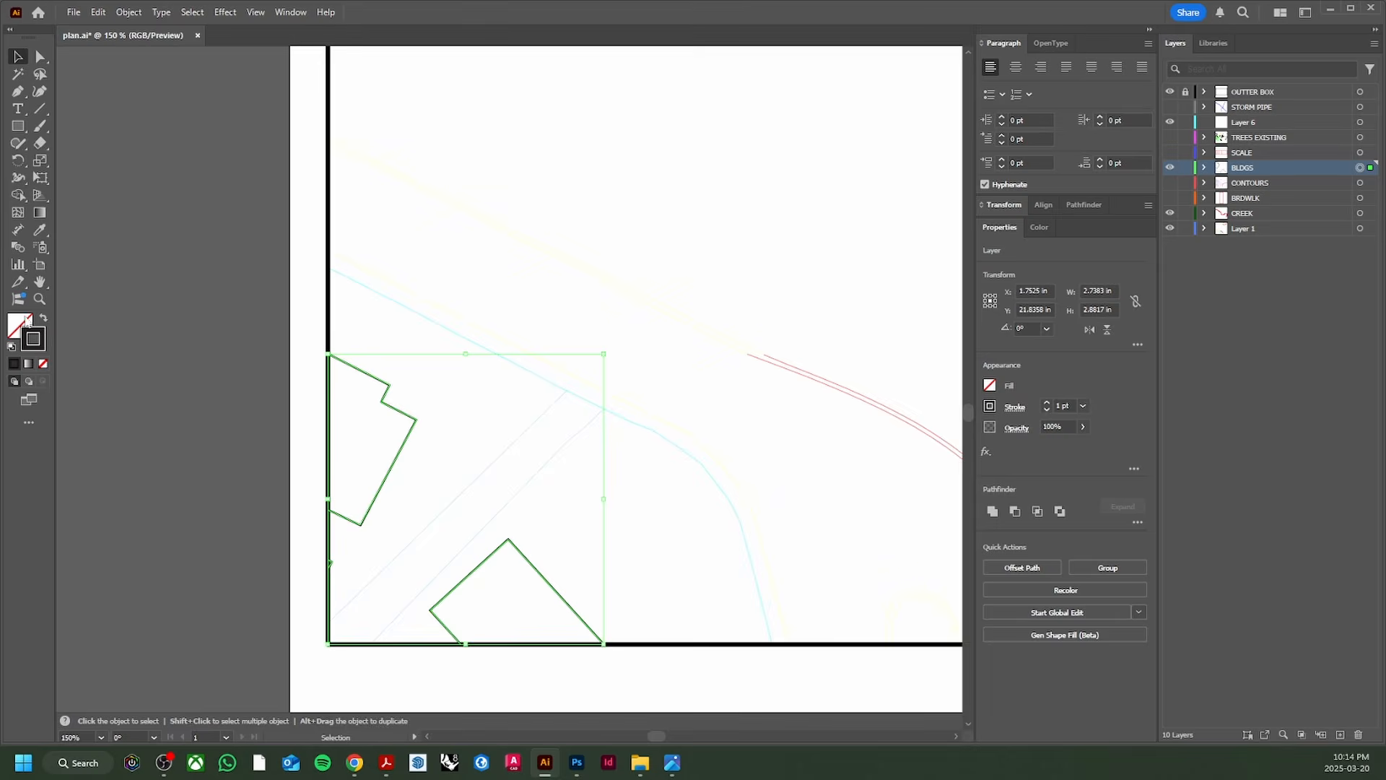
{"action": "left_click", "coordinate": [26, 322]}
{"action": "left_click", "coordinate": [1011, 325]}
{"action": "left_click", "coordinate": [554, 391]}
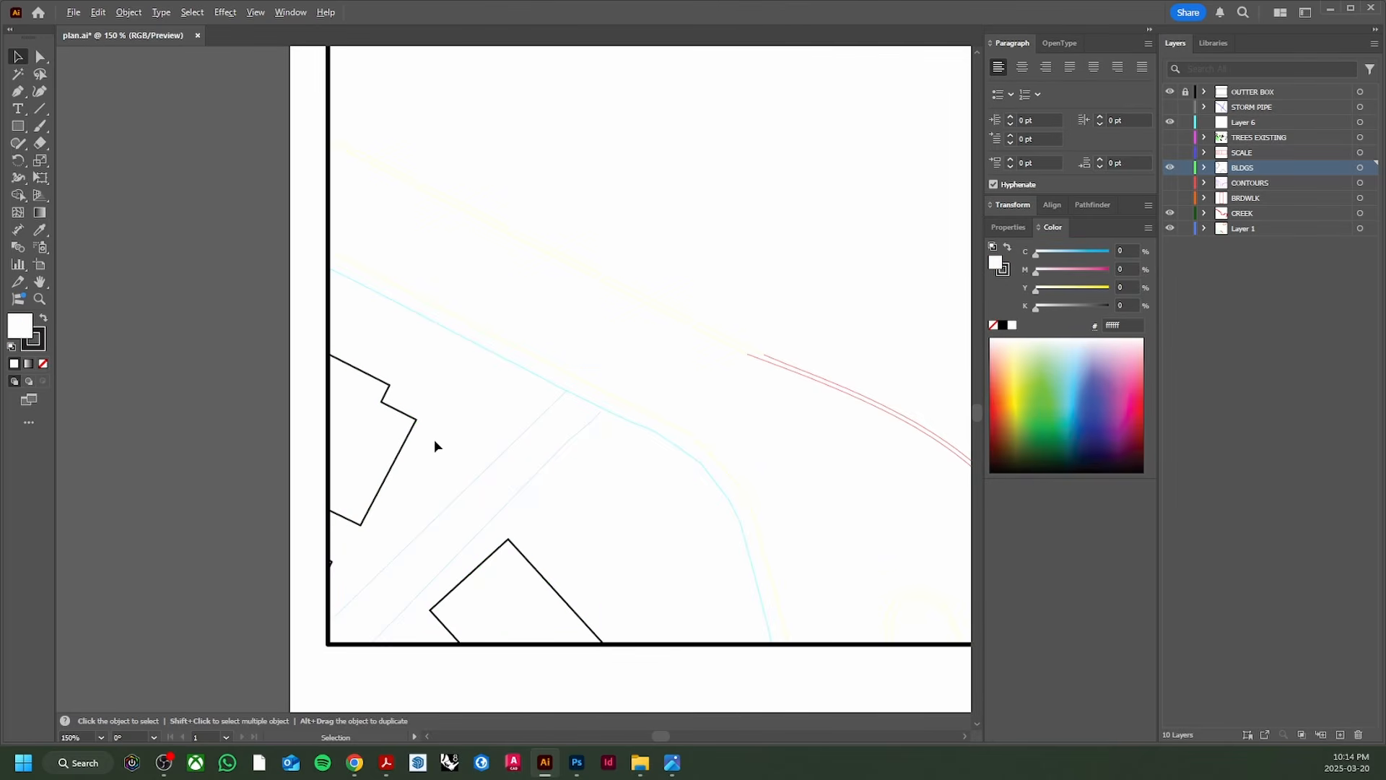
{"action": "scroll", "coordinate": [350, 455], "scroll_direction": "up", "scroll_amount": 2}
{"action": "scroll", "coordinate": [473, 458], "scroll_direction": "down", "scroll_amount": 3}
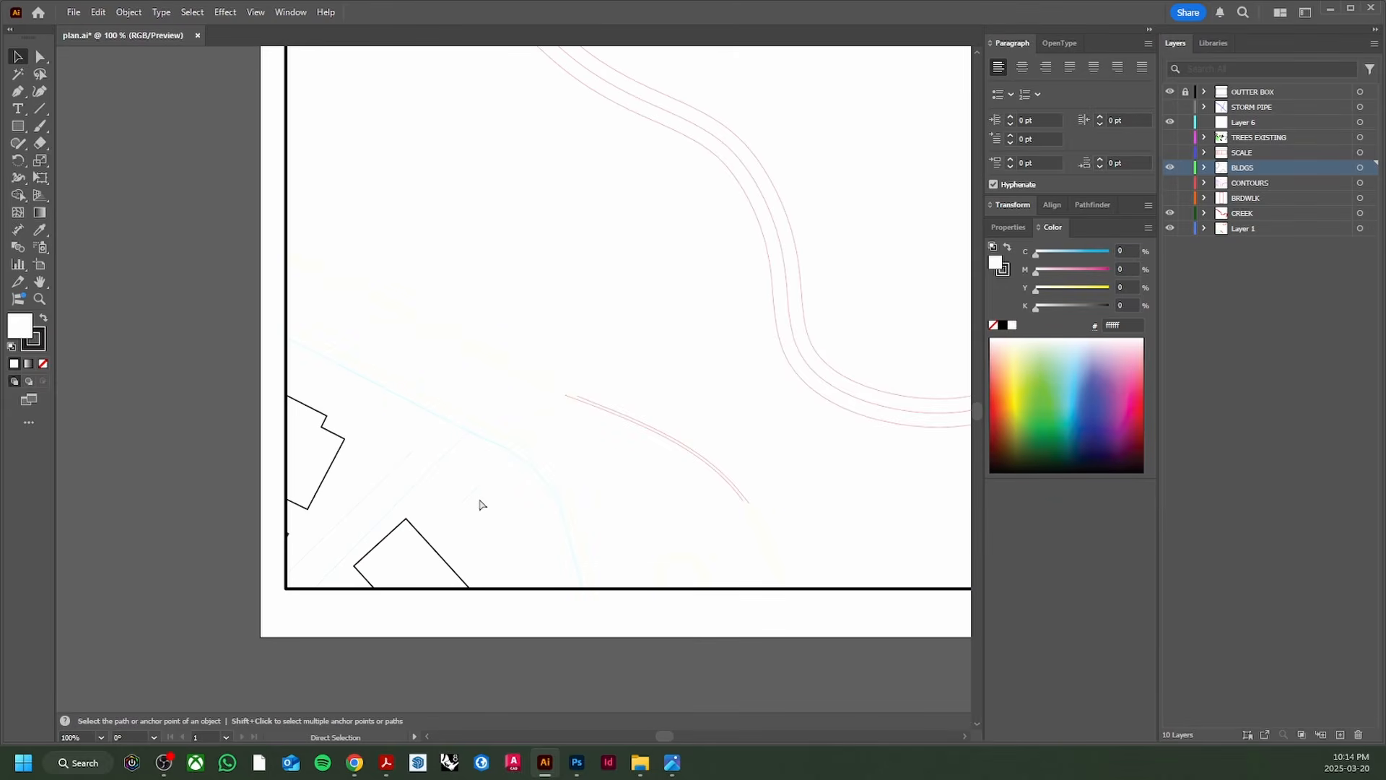
Step: Back in Photoshop, make the plan layer the active layer
{"action": "key", "text": "alt+Tab"}
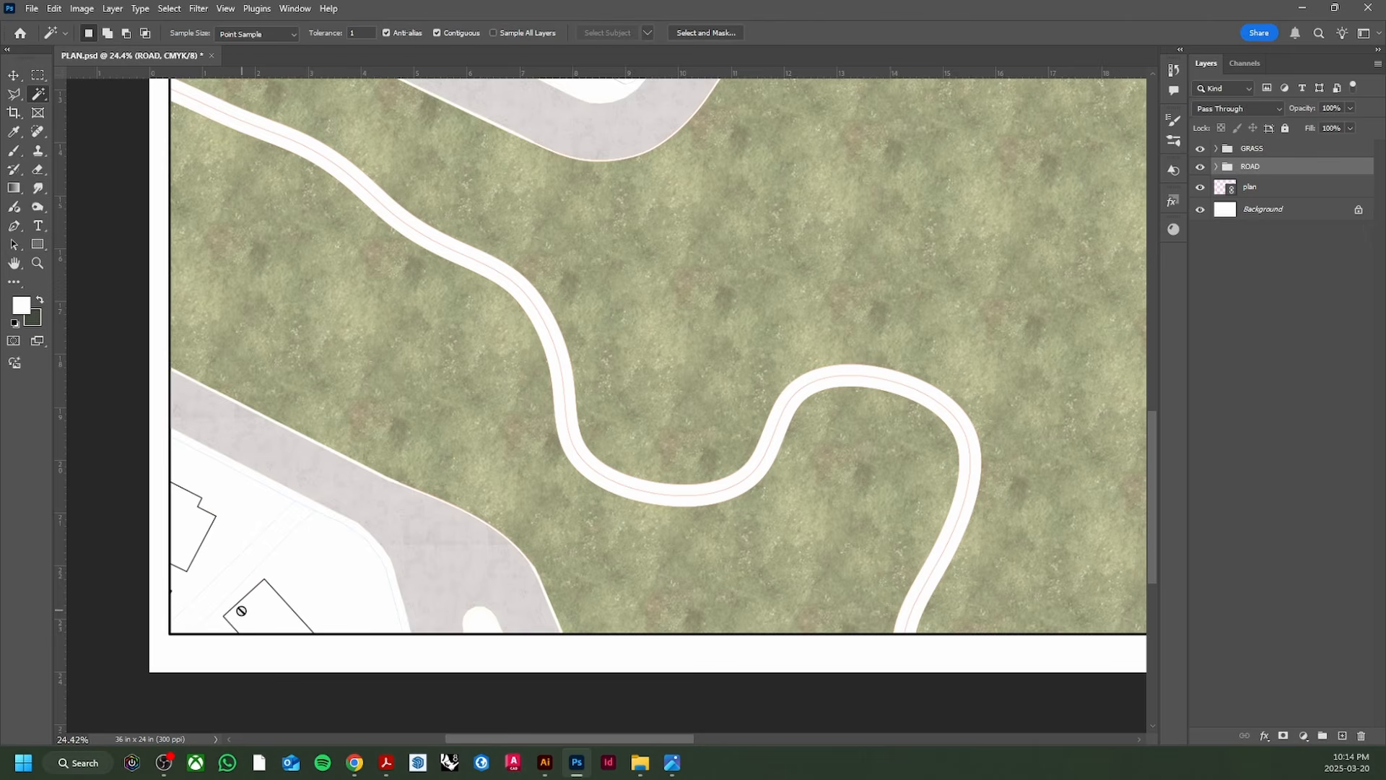
{"action": "scroll", "coordinate": [225, 612], "scroll_direction": "up", "scroll_amount": 6}
{"action": "scroll", "coordinate": [225, 612], "scroll_direction": "down", "scroll_amount": 5}
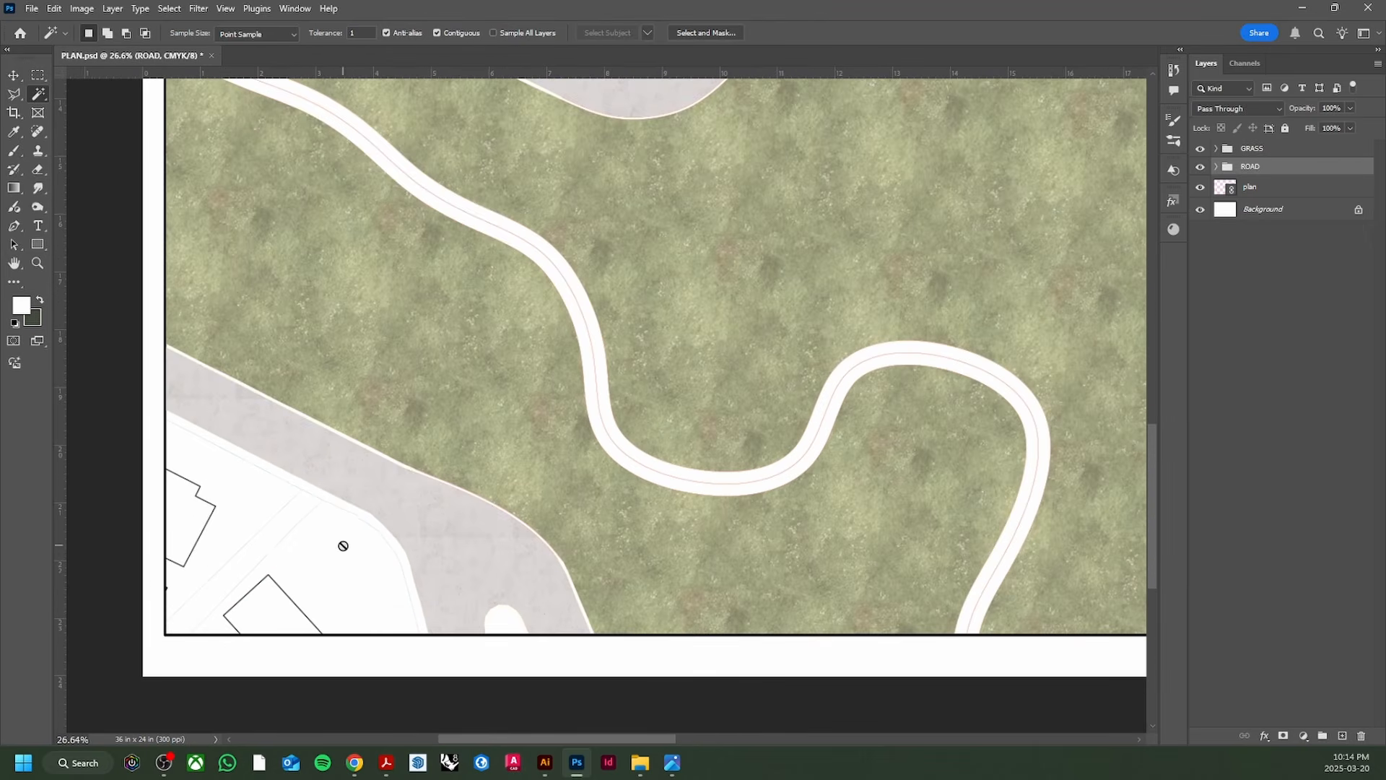
{"action": "scroll", "coordinate": [343, 546], "scroll_direction": "up", "scroll_amount": 4}
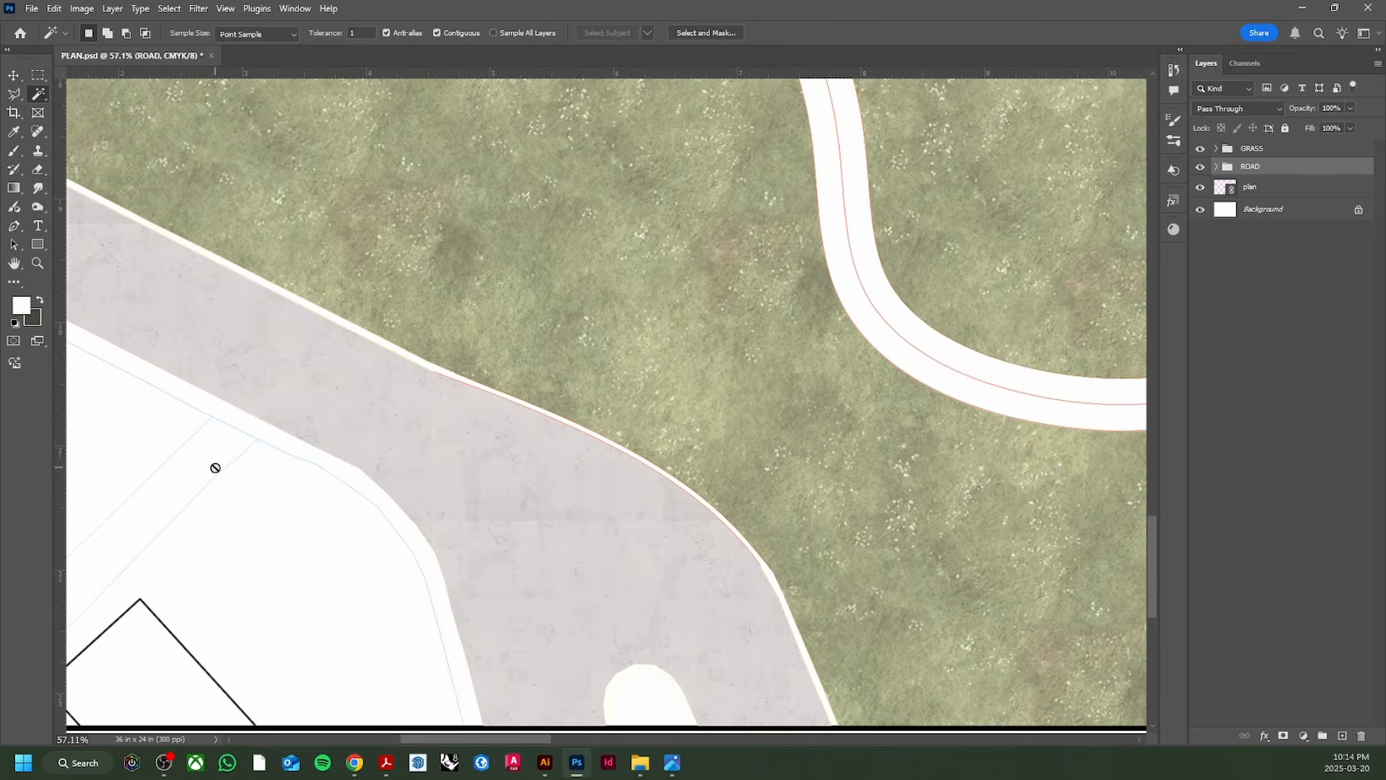
{"action": "scroll", "coordinate": [367, 348], "scroll_direction": "down", "scroll_amount": 4}
{"action": "scroll", "coordinate": [607, 400], "scroll_direction": "up", "scroll_amount": 3}
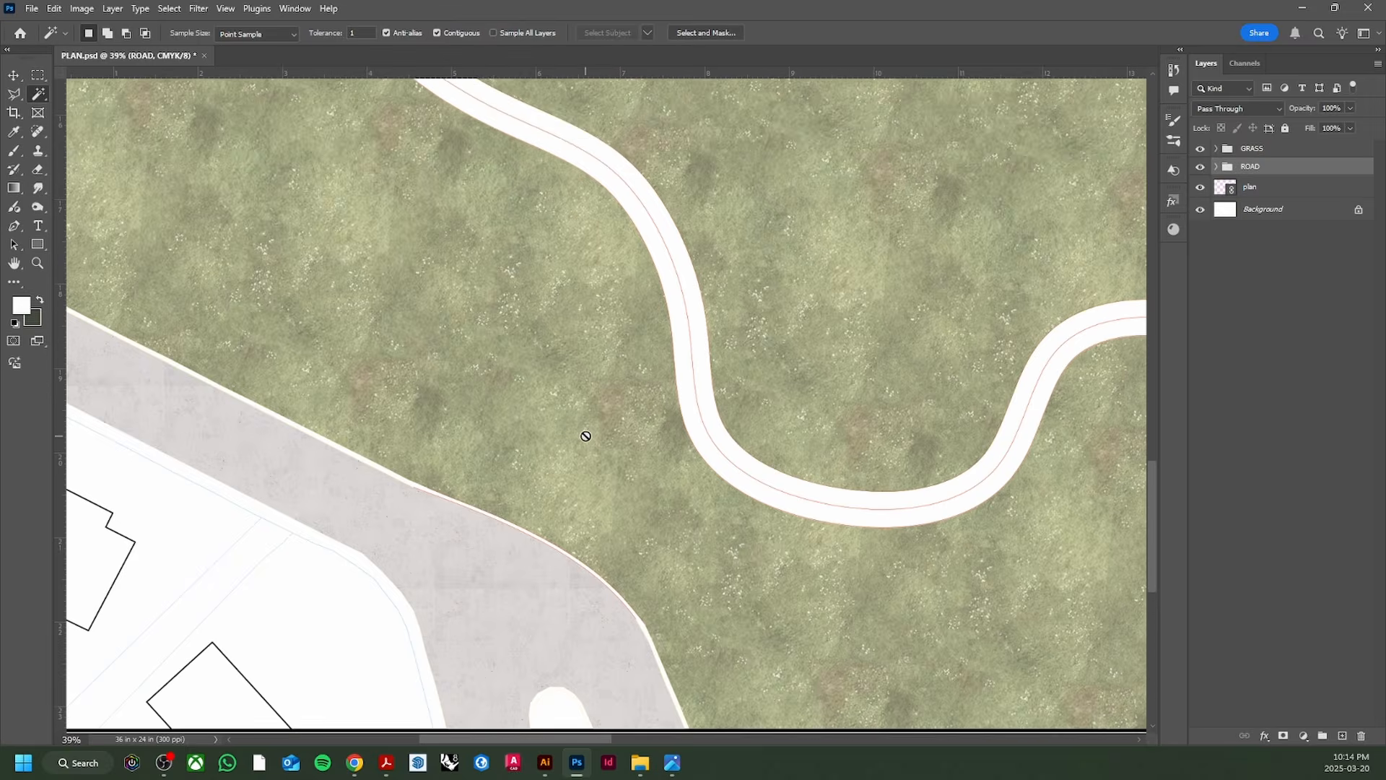
{"action": "scroll", "coordinate": [586, 436], "scroll_direction": "up", "scroll_amount": 5}
{"action": "scroll", "coordinate": [575, 405], "scroll_direction": "up", "scroll_amount": 3}
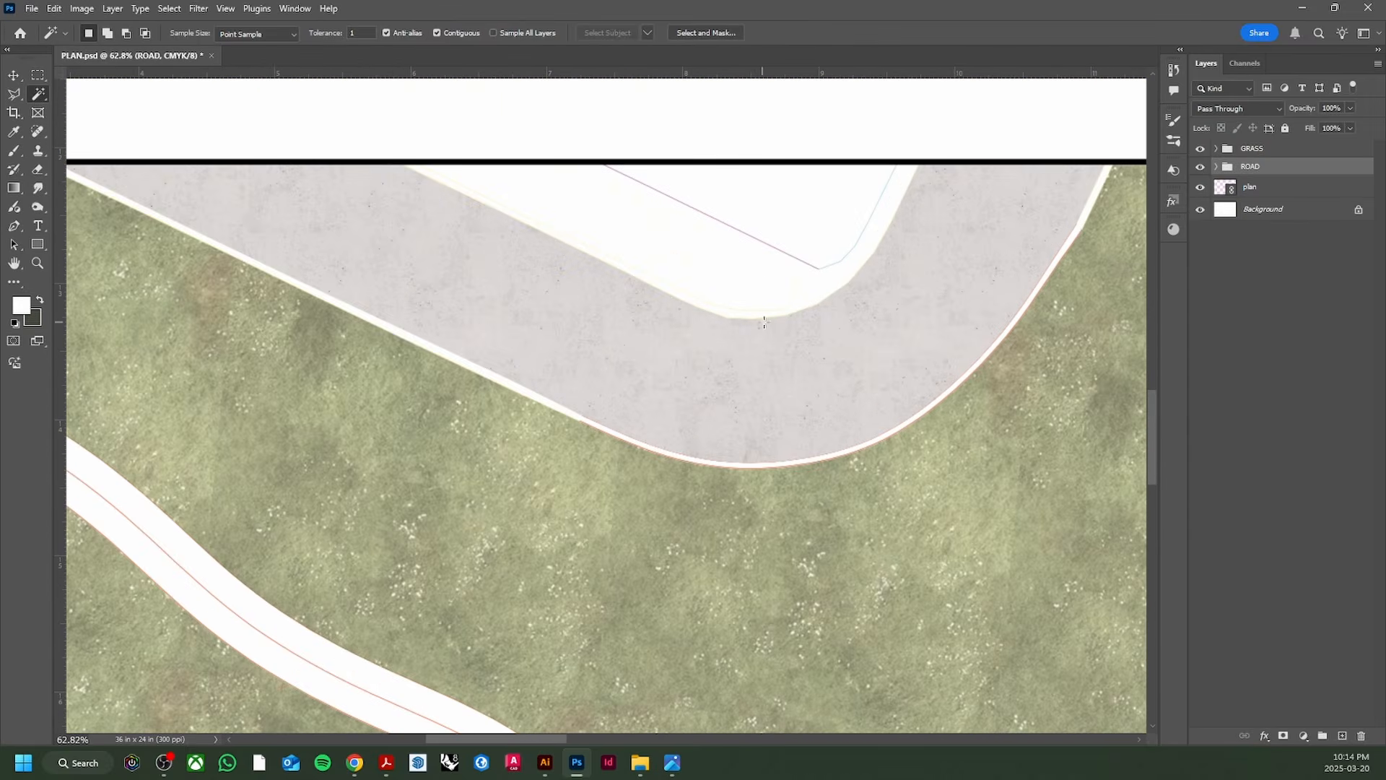
{"action": "scroll", "coordinate": [764, 321], "scroll_direction": "up", "scroll_amount": 1}
{"action": "scroll", "coordinate": [706, 452], "scroll_direction": "up", "scroll_amount": 2}
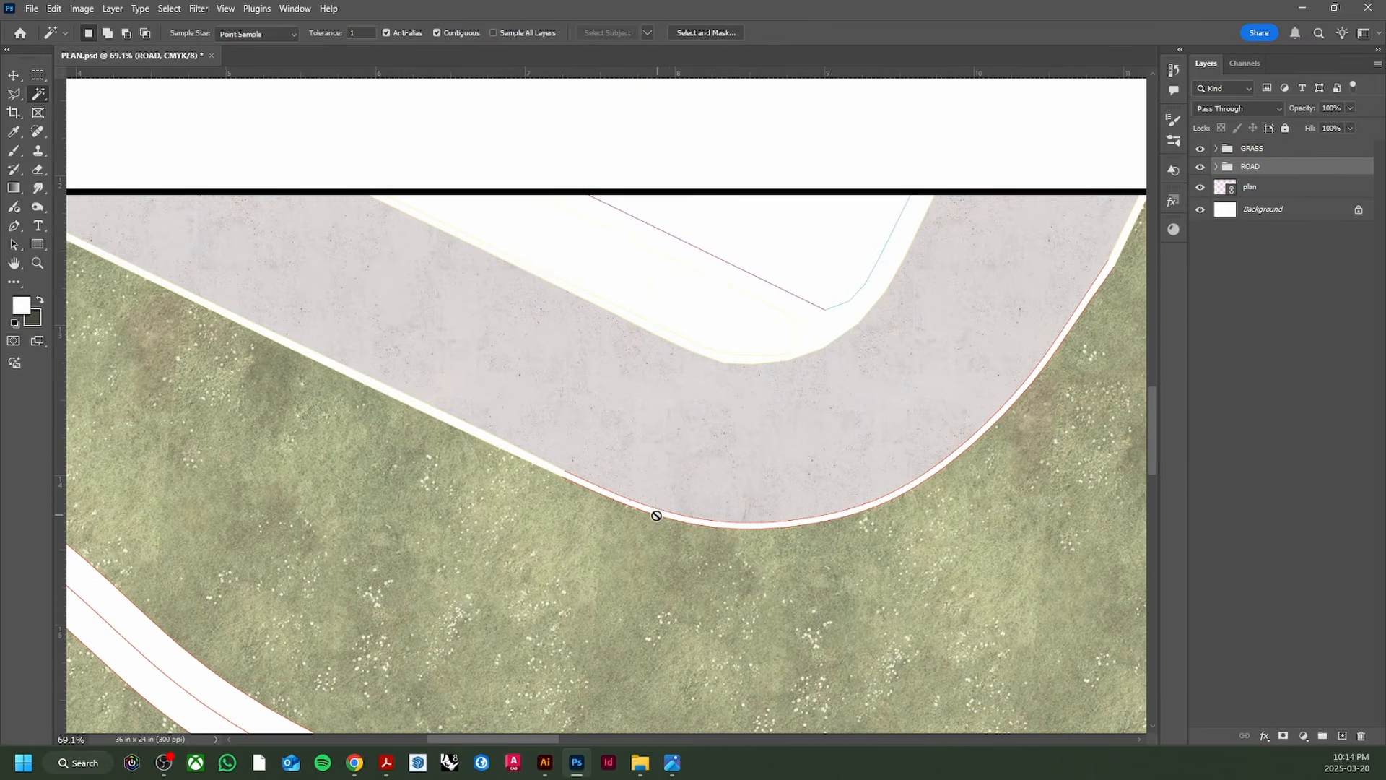
{"action": "scroll", "coordinate": [656, 516], "scroll_direction": "up", "scroll_amount": 1}
{"action": "scroll", "coordinate": [722, 434], "scroll_direction": "up", "scroll_amount": 7}
{"action": "scroll", "coordinate": [578, 621], "scroll_direction": "down", "scroll_amount": 9}
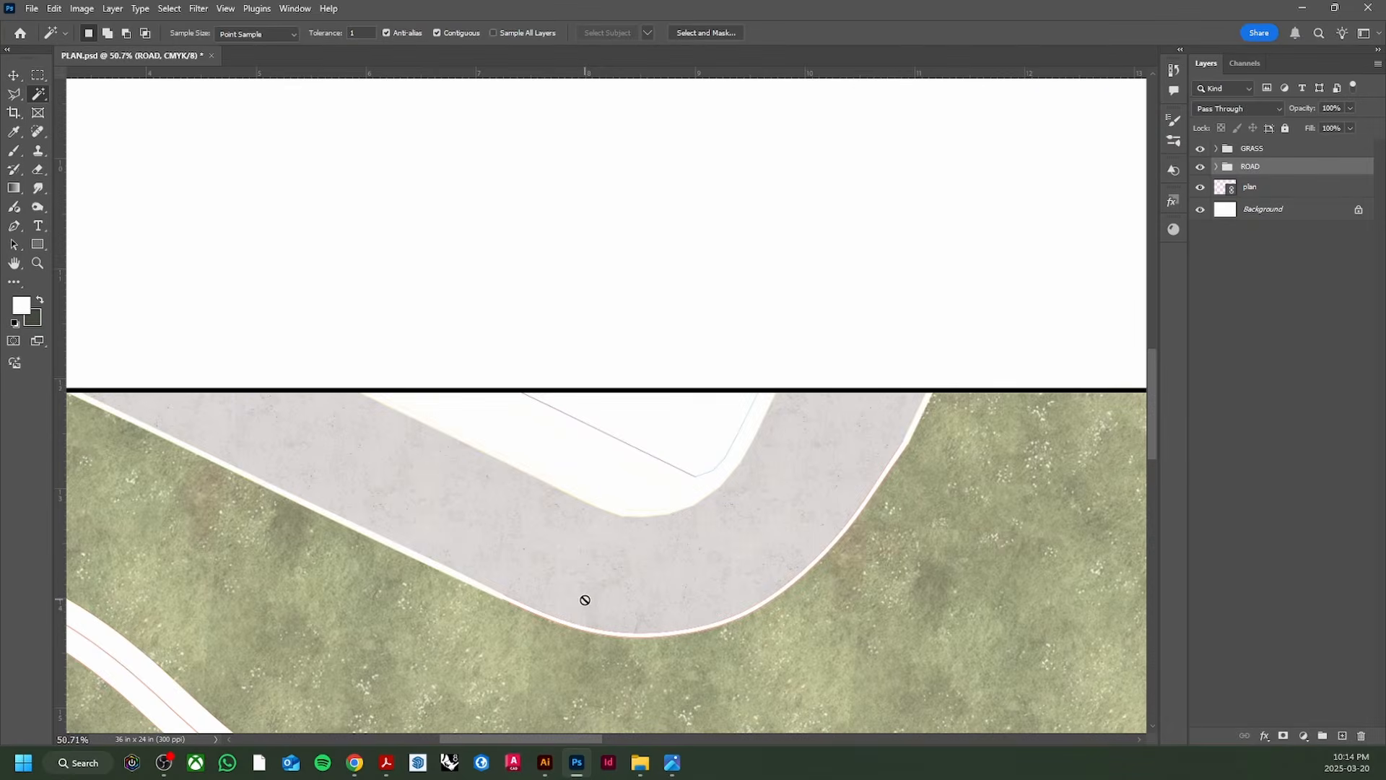
{"action": "scroll", "coordinate": [585, 600], "scroll_direction": "down", "scroll_amount": 6}
{"action": "left_click", "coordinate": [1281, 187]}
{"action": "scroll", "coordinate": [722, 361], "scroll_direction": "down", "scroll_amount": 3}
{"action": "scroll", "coordinate": [628, 387], "scroll_direction": "up", "scroll_amount": 7}
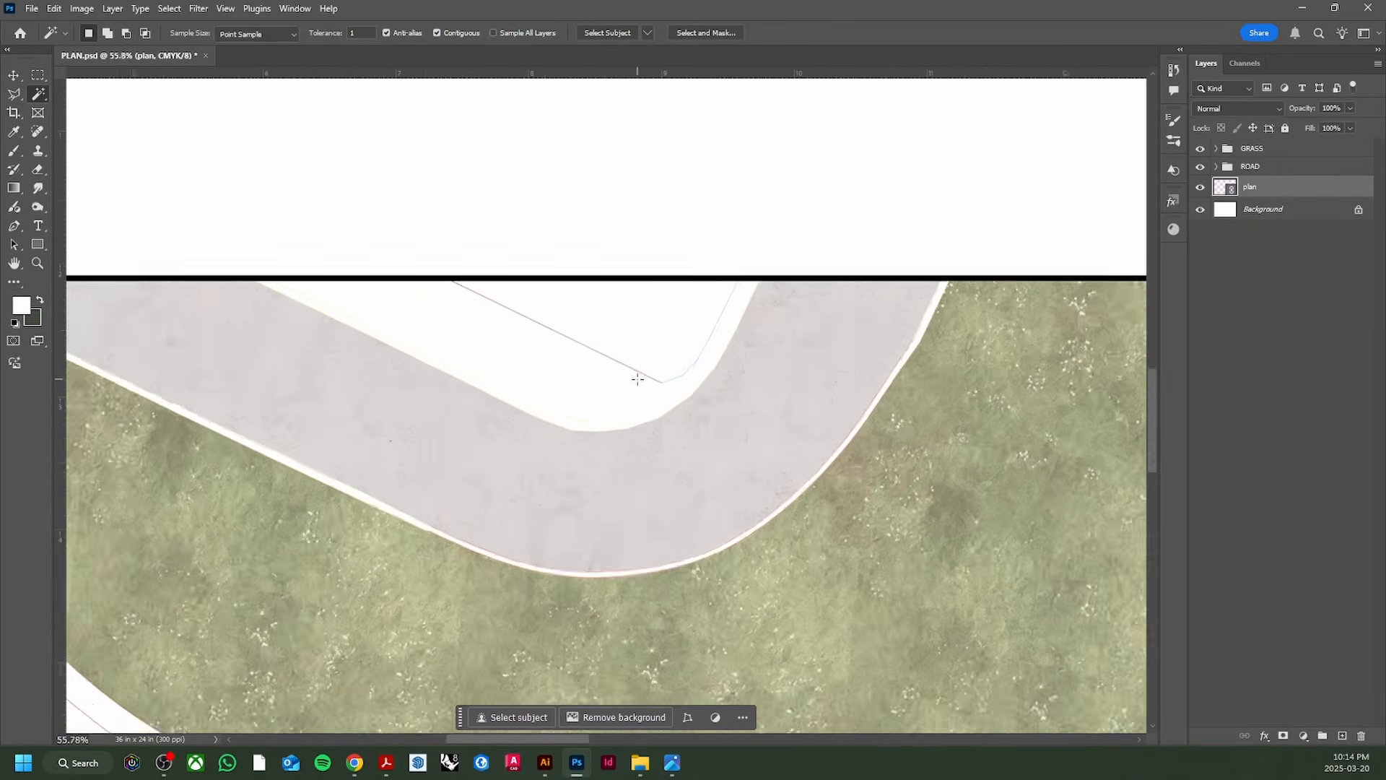
{"action": "scroll", "coordinate": [638, 379], "scroll_direction": "up", "scroll_amount": 3}
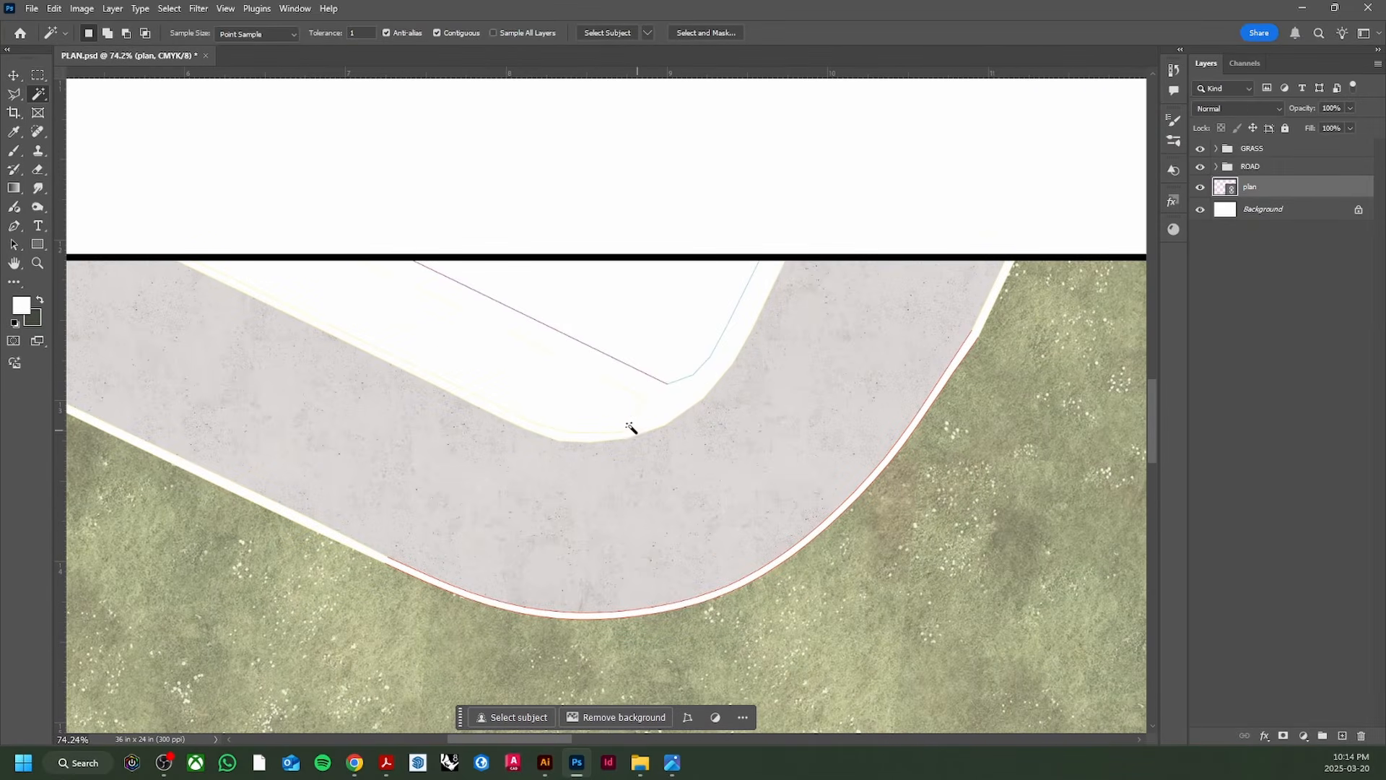
Step: Magic-wand the white sidewalk strip and add the road's edge gutter strip to the selection
{"action": "left_click", "coordinate": [667, 396]}
{"action": "scroll", "coordinate": [666, 396], "scroll_direction": "down", "scroll_amount": 3}
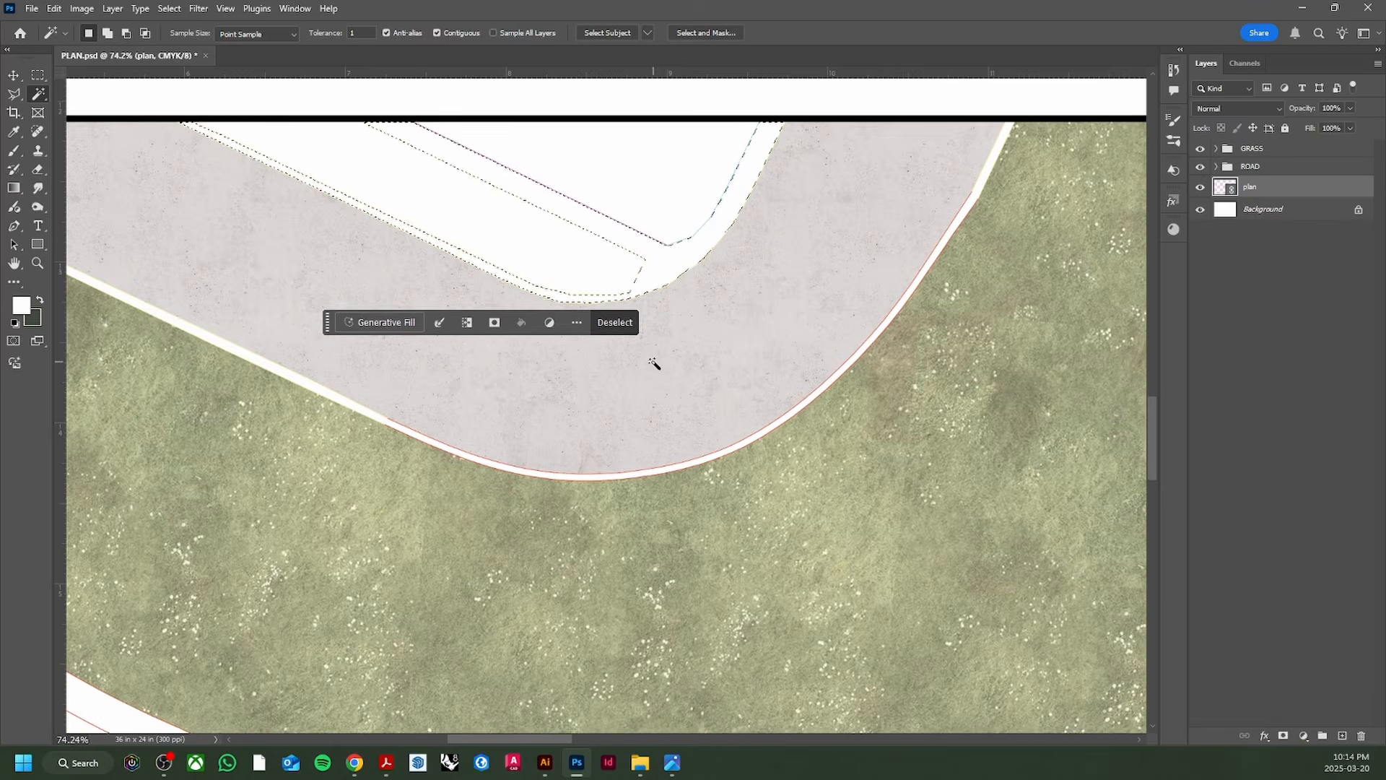
{"action": "left_click", "coordinate": [540, 431]}
{"action": "scroll", "coordinate": [540, 431], "scroll_direction": "down", "scroll_amount": 12}
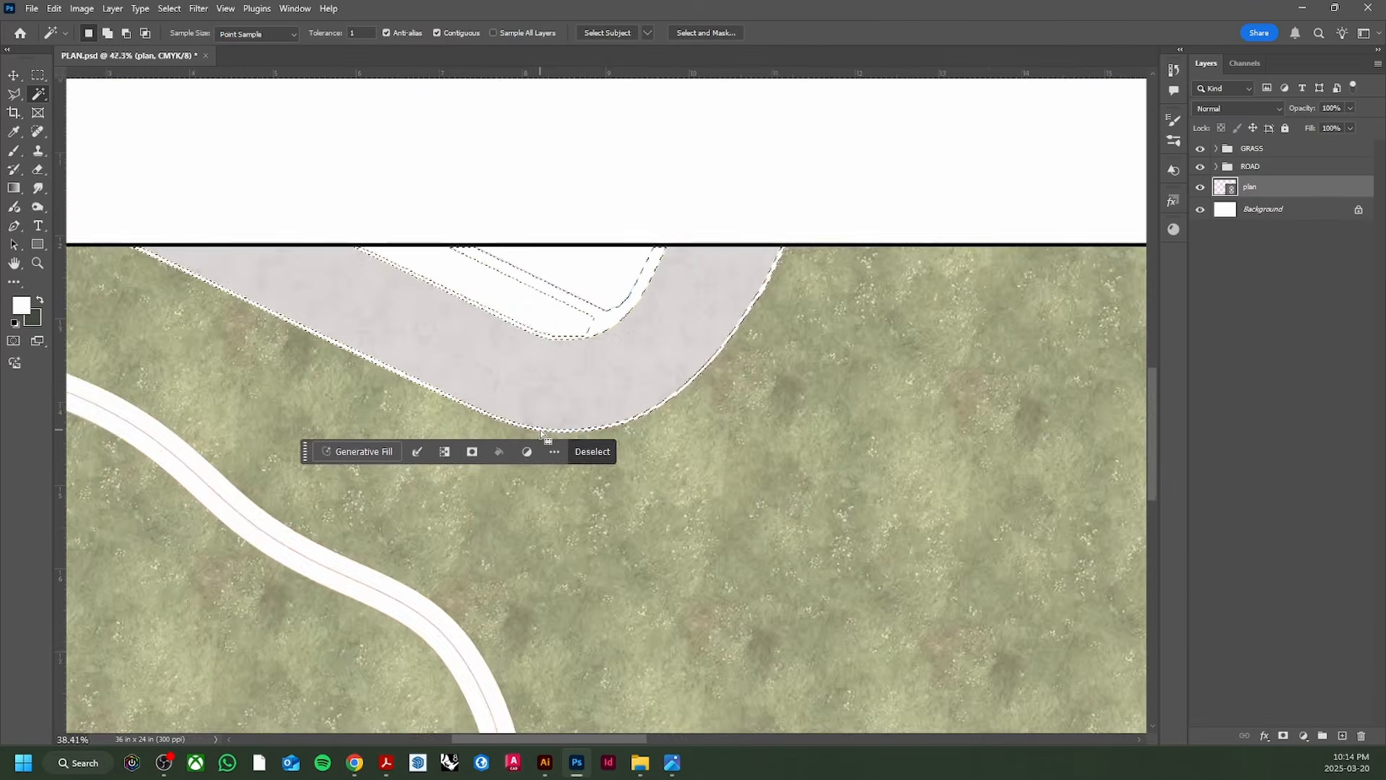
{"action": "scroll", "coordinate": [397, 431], "scroll_direction": "up", "scroll_amount": 20}
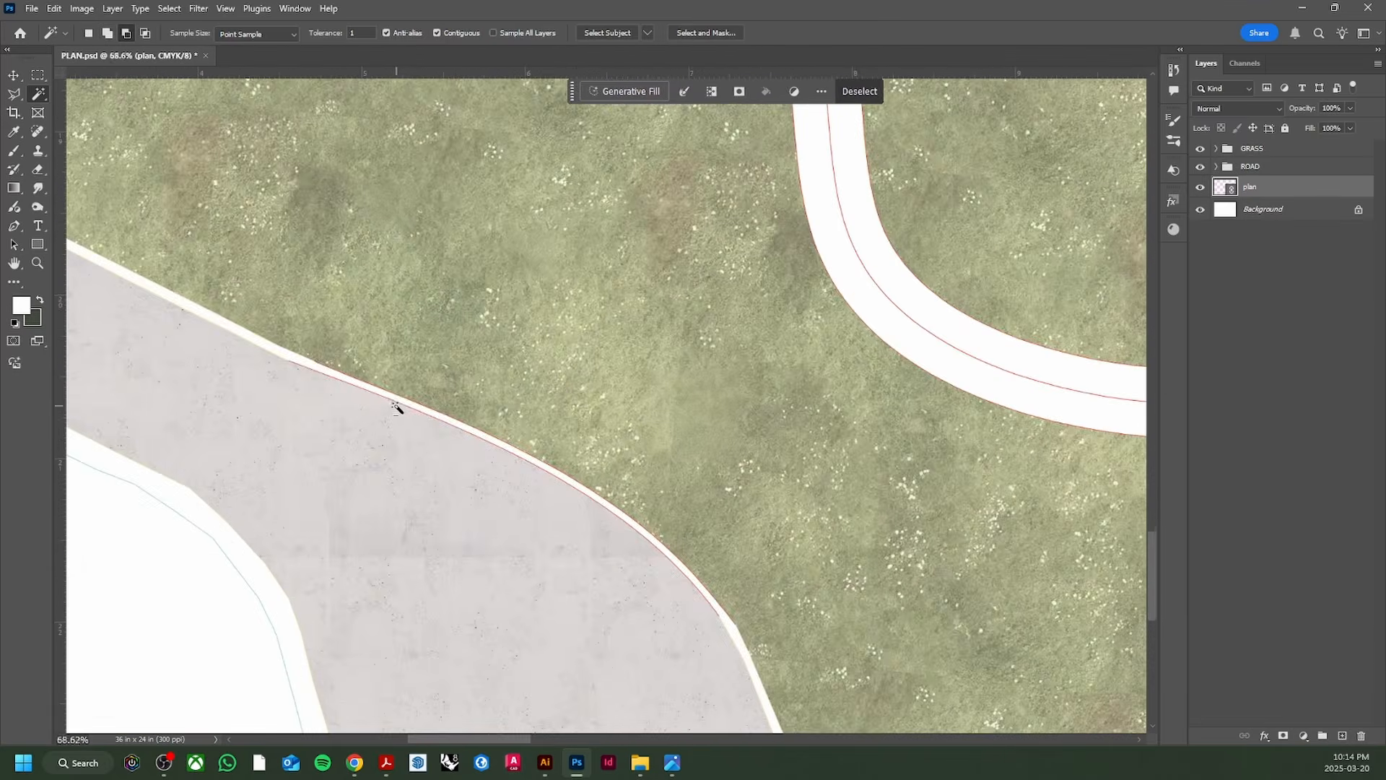
{"action": "scroll", "coordinate": [390, 398], "scroll_direction": "down", "scroll_amount": 12}
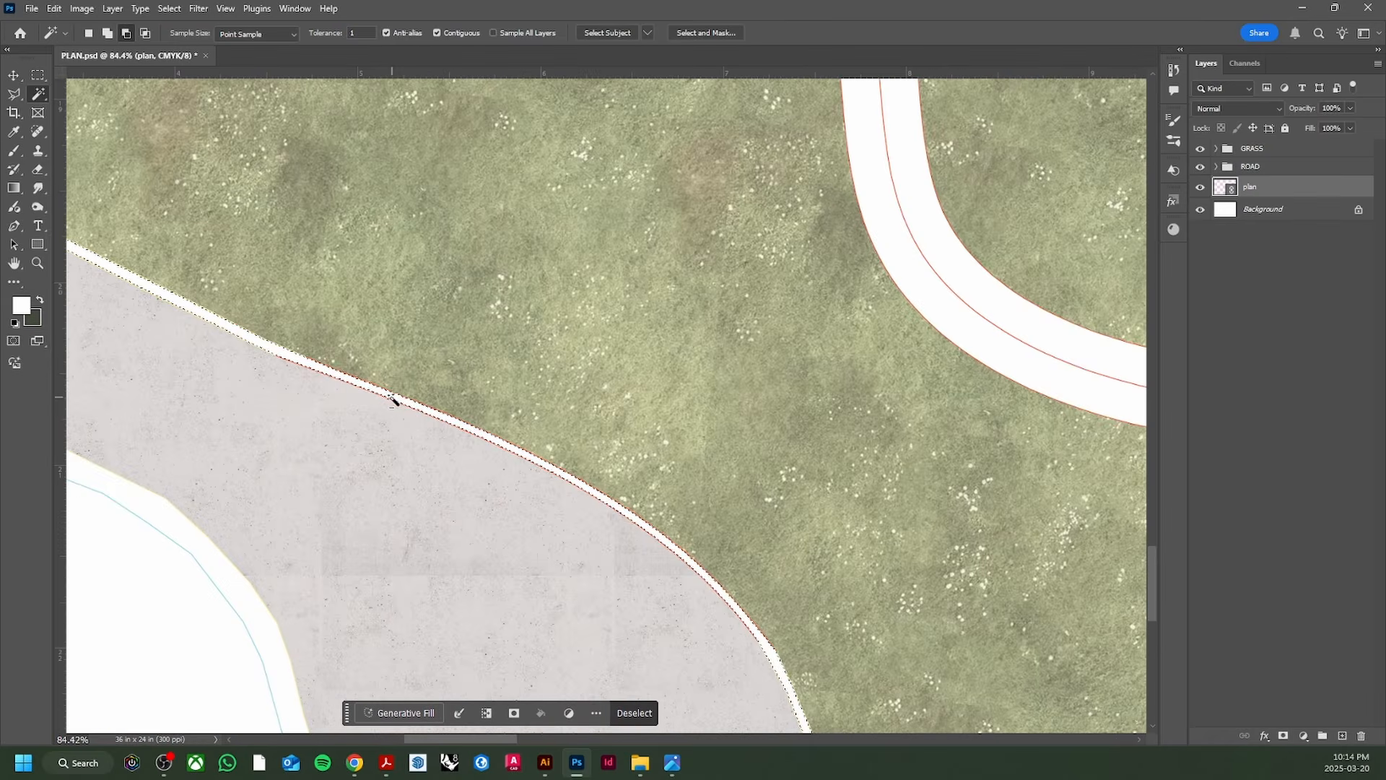
{"action": "scroll", "coordinate": [434, 427], "scroll_direction": "down", "scroll_amount": 12}
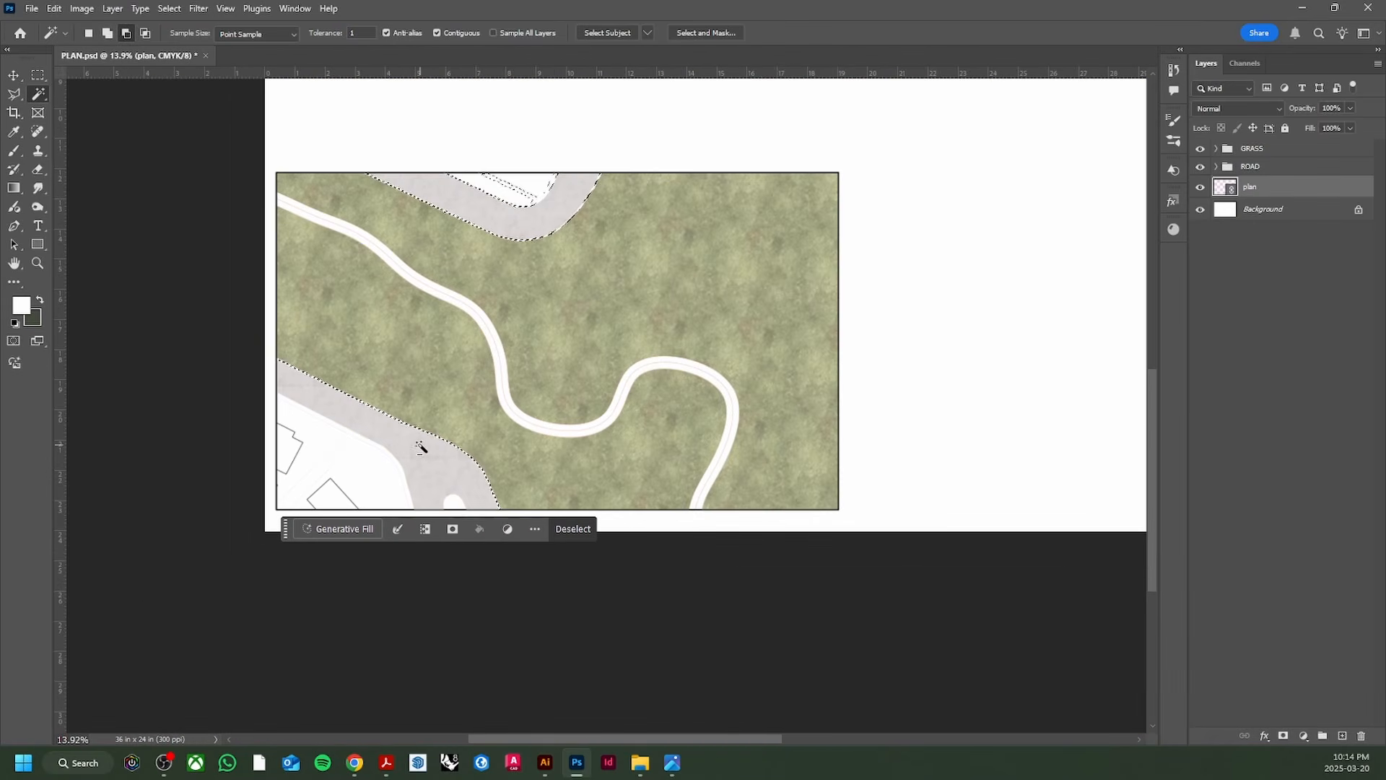
{"action": "scroll", "coordinate": [395, 438], "scroll_direction": "up", "scroll_amount": 10}
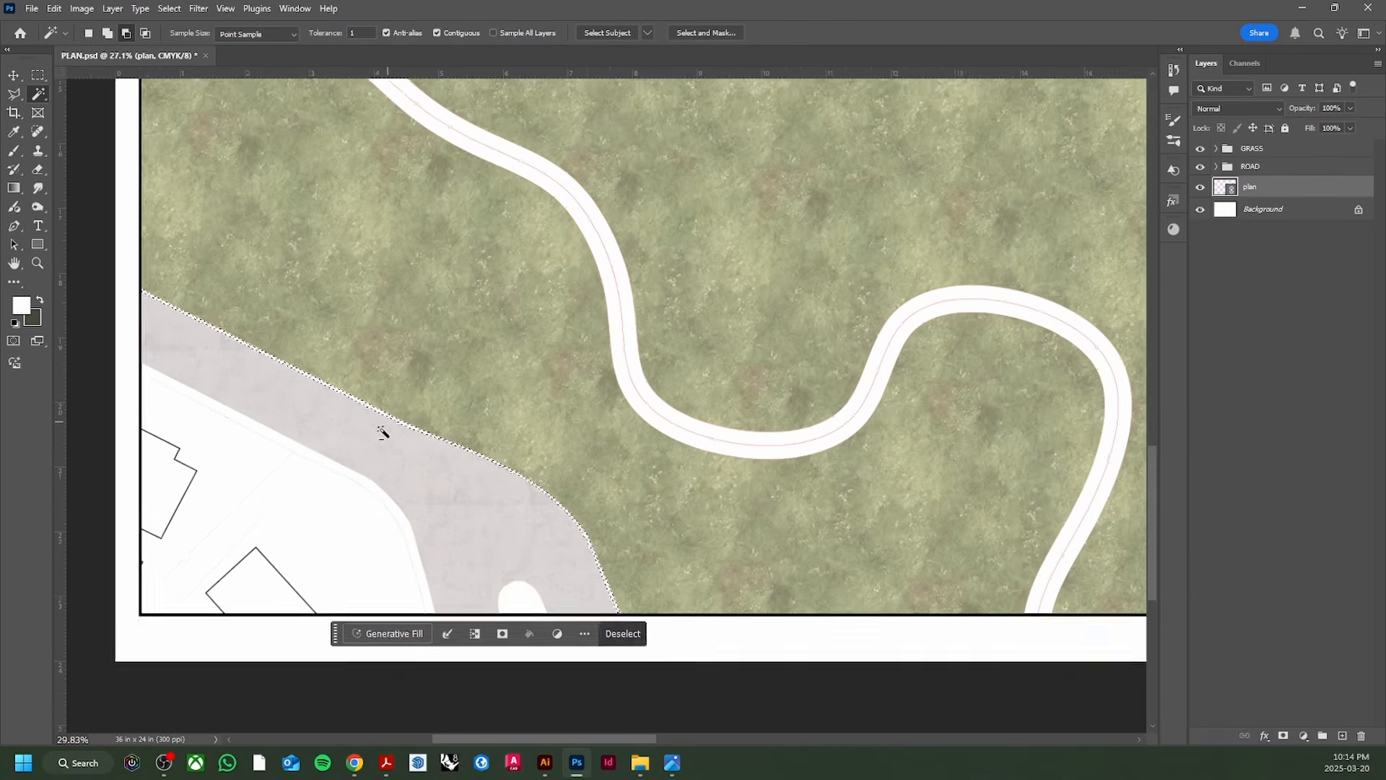
{"action": "scroll", "coordinate": [352, 482], "scroll_direction": "up", "scroll_amount": 1}
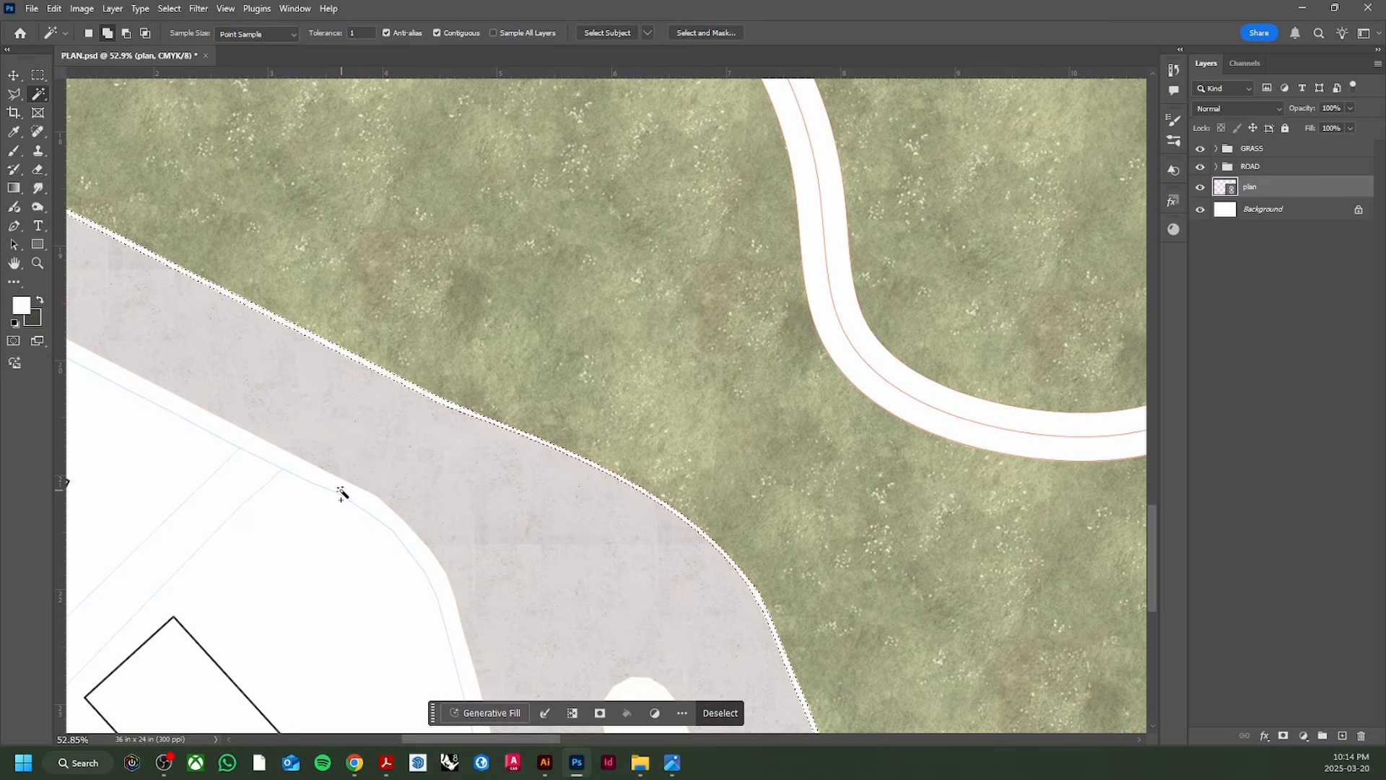
{"action": "scroll", "coordinate": [275, 501], "scroll_direction": "down", "scroll_amount": 7}
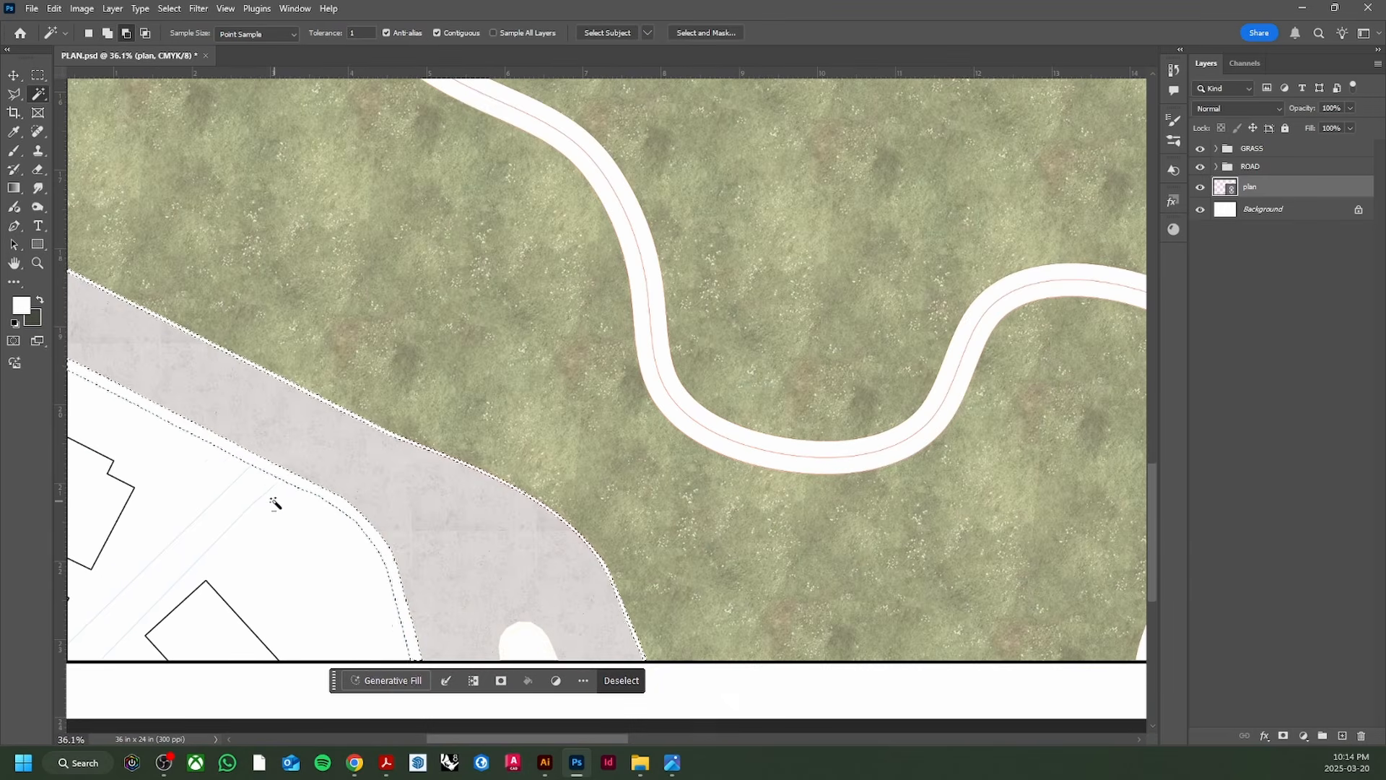
{"action": "scroll", "coordinate": [274, 499], "scroll_direction": "down", "scroll_amount": 2}
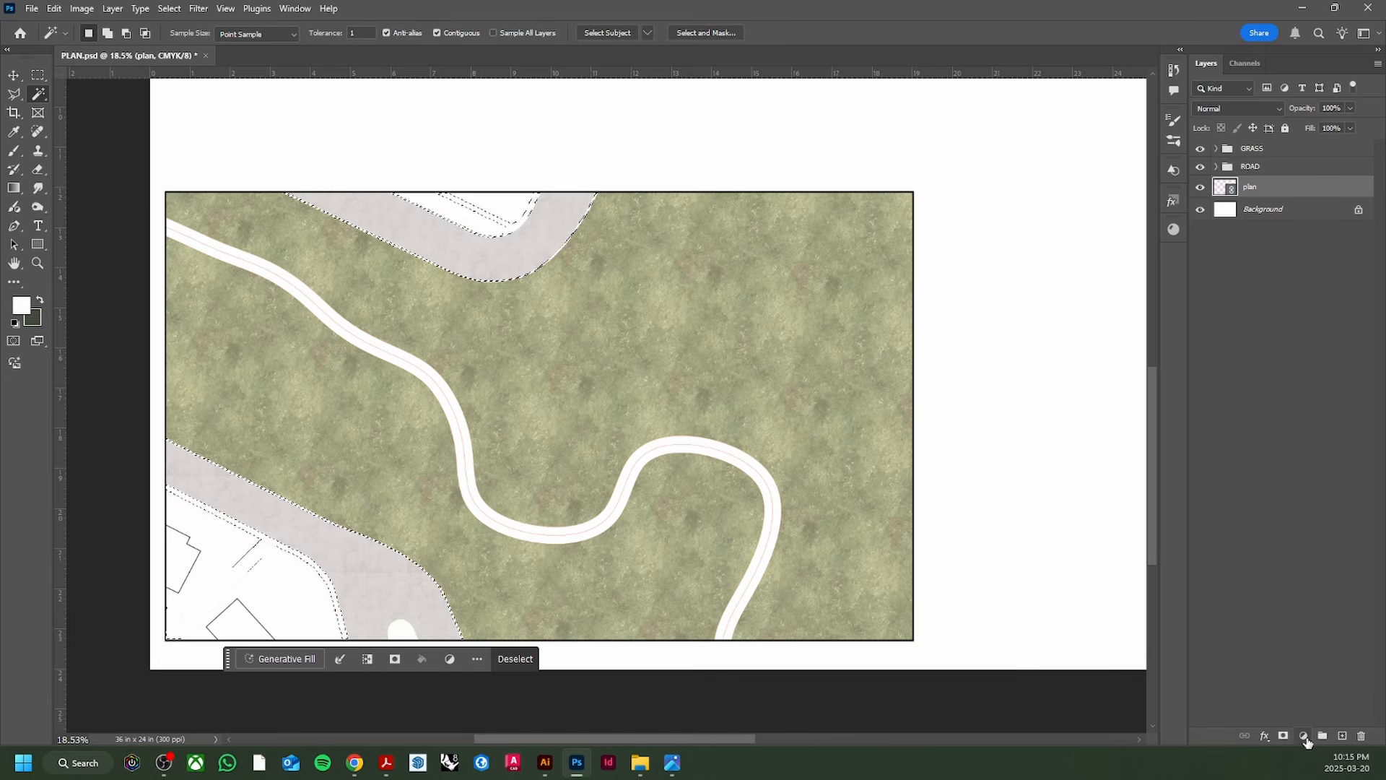
Step: Fill the sidewalk and gutter selection with a light pattern fill layer
{"action": "left_click", "coordinate": [1304, 735]}
{"action": "left_click", "coordinate": [1297, 508]}
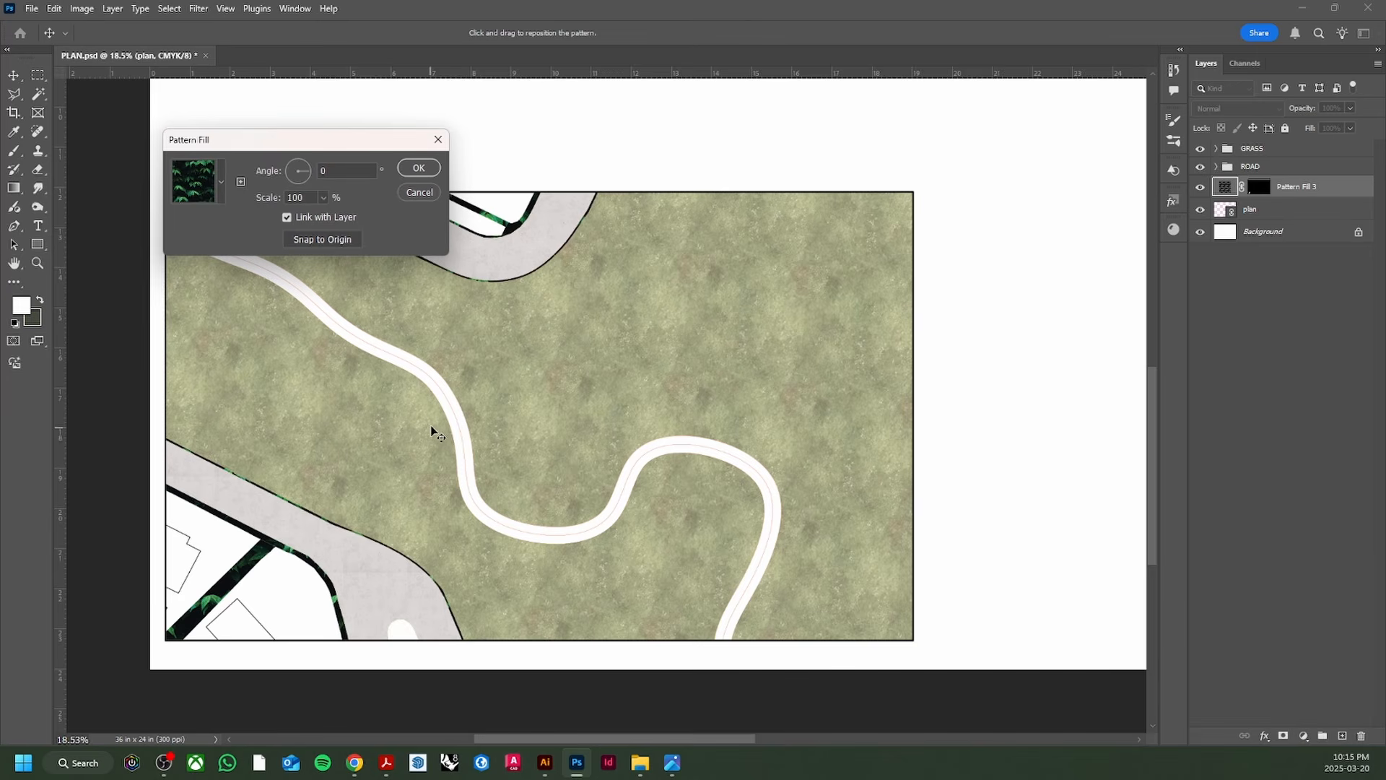
{"action": "left_click", "coordinate": [221, 184]}
{"action": "left_click", "coordinate": [273, 362]}
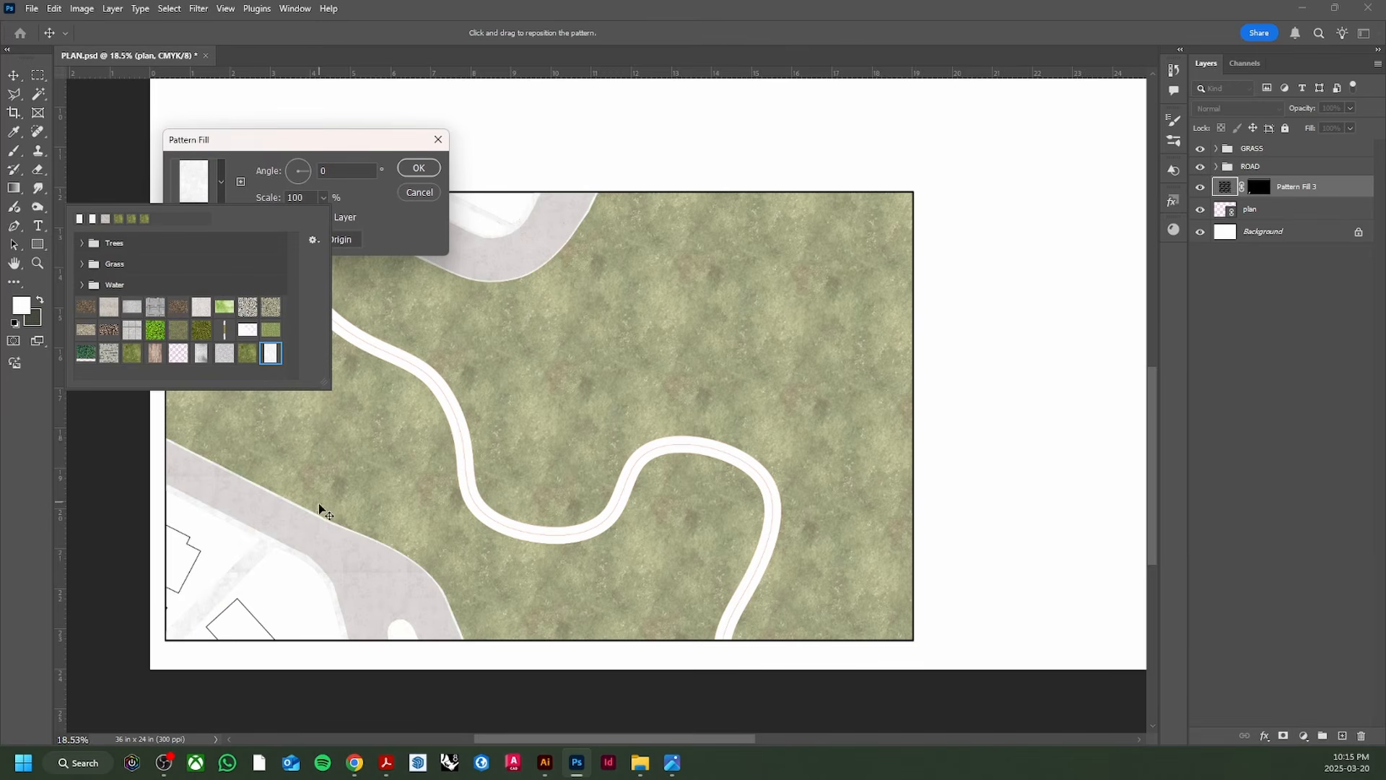
{"action": "left_click", "coordinate": [385, 241]}
{"action": "left_click", "coordinate": [418, 169]}
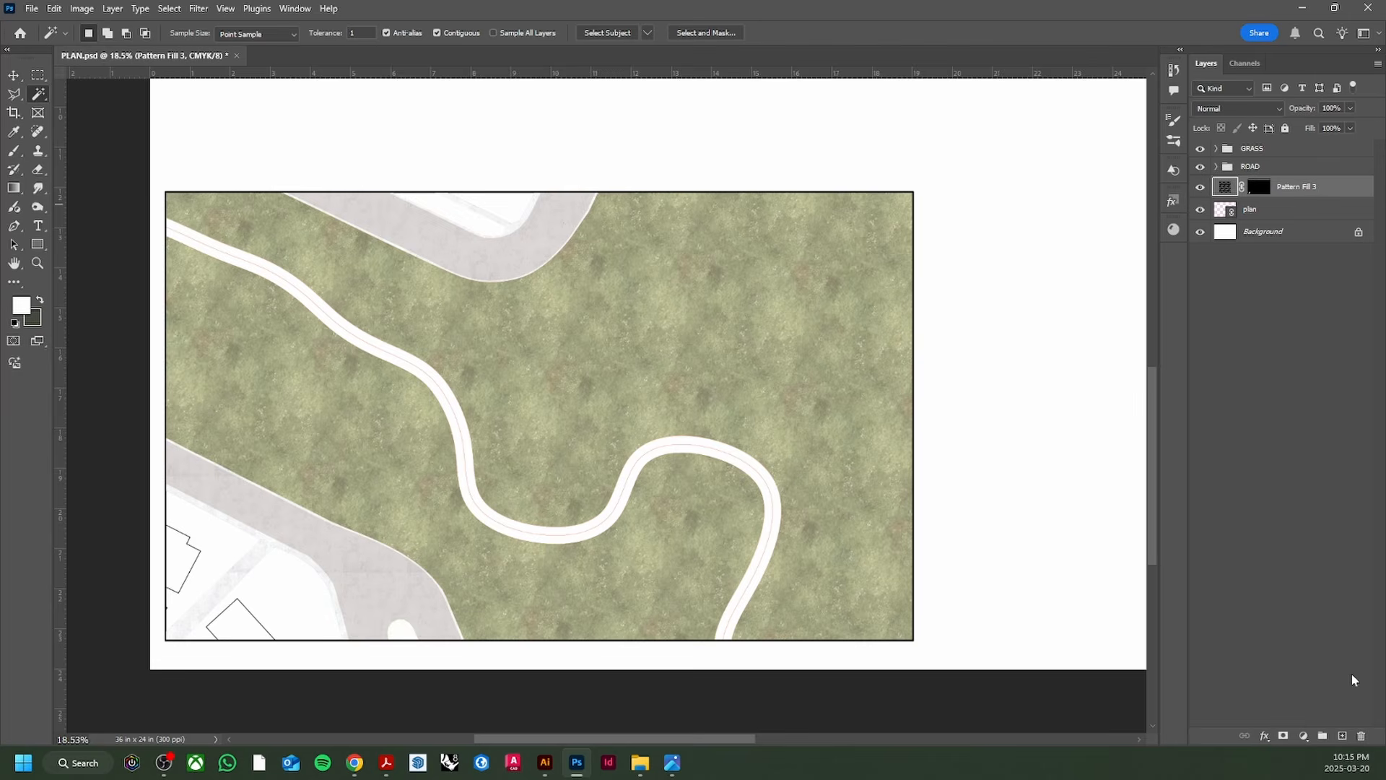
Step: Add a Hue/Saturation adjustment (lightness +17, saturation -9) clipped to Pattern Fill 3, then select both layers
{"action": "left_click", "coordinate": [1304, 736]}
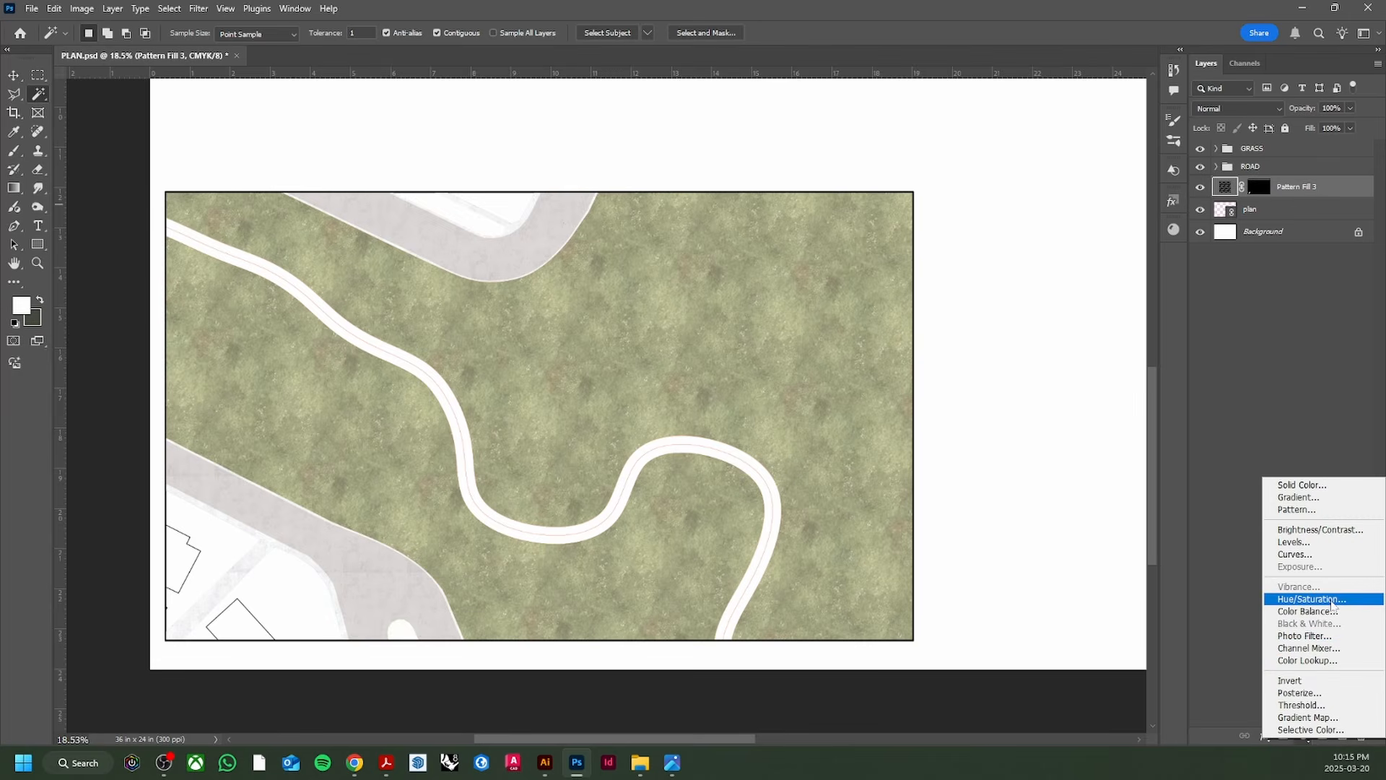
{"action": "left_click", "coordinate": [1293, 599]}
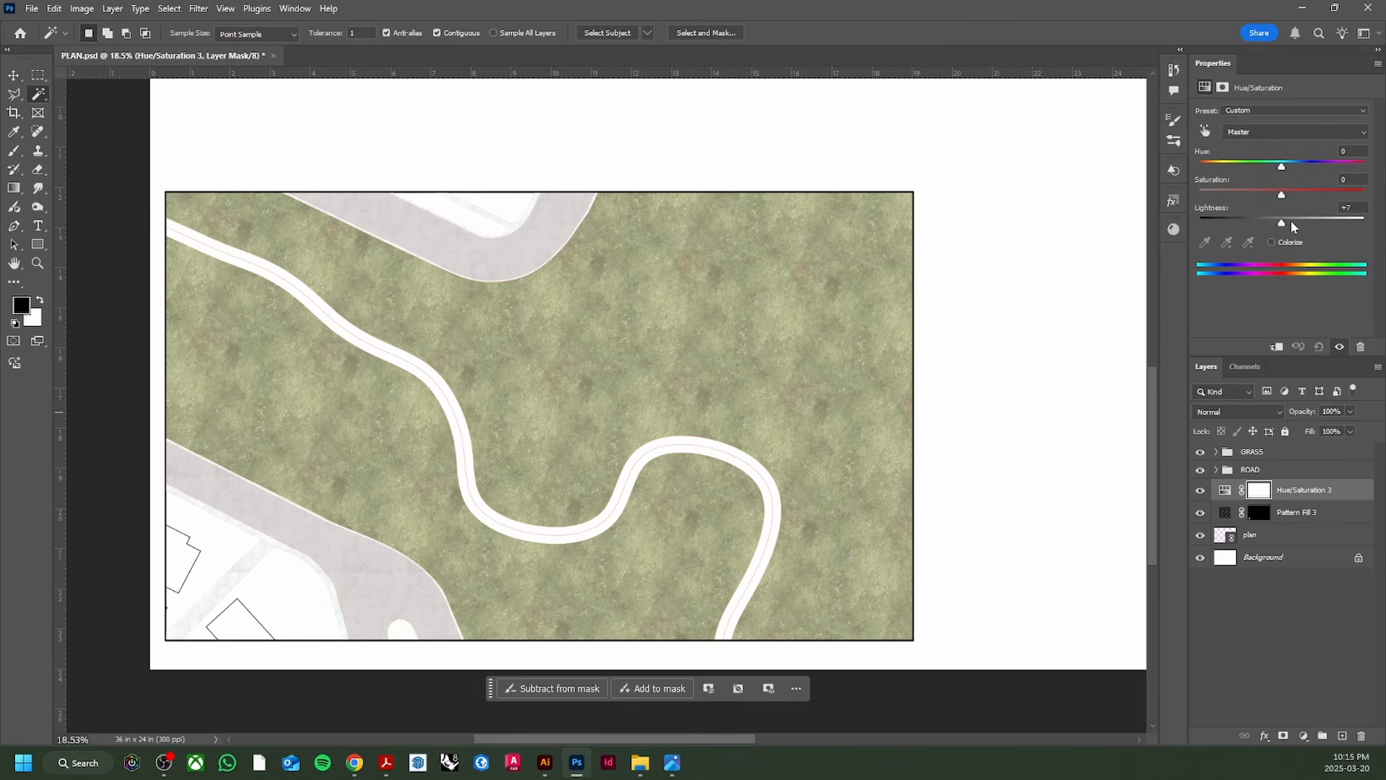
{"action": "left_click_drag", "start_coordinate": [1291, 223], "coordinate": [1296, 223]}
{"action": "left_click_drag", "start_coordinate": [1263, 524], "coordinate": [1240, 498]}
{"action": "left_click", "coordinate": [1240, 499], "text": "alt"}
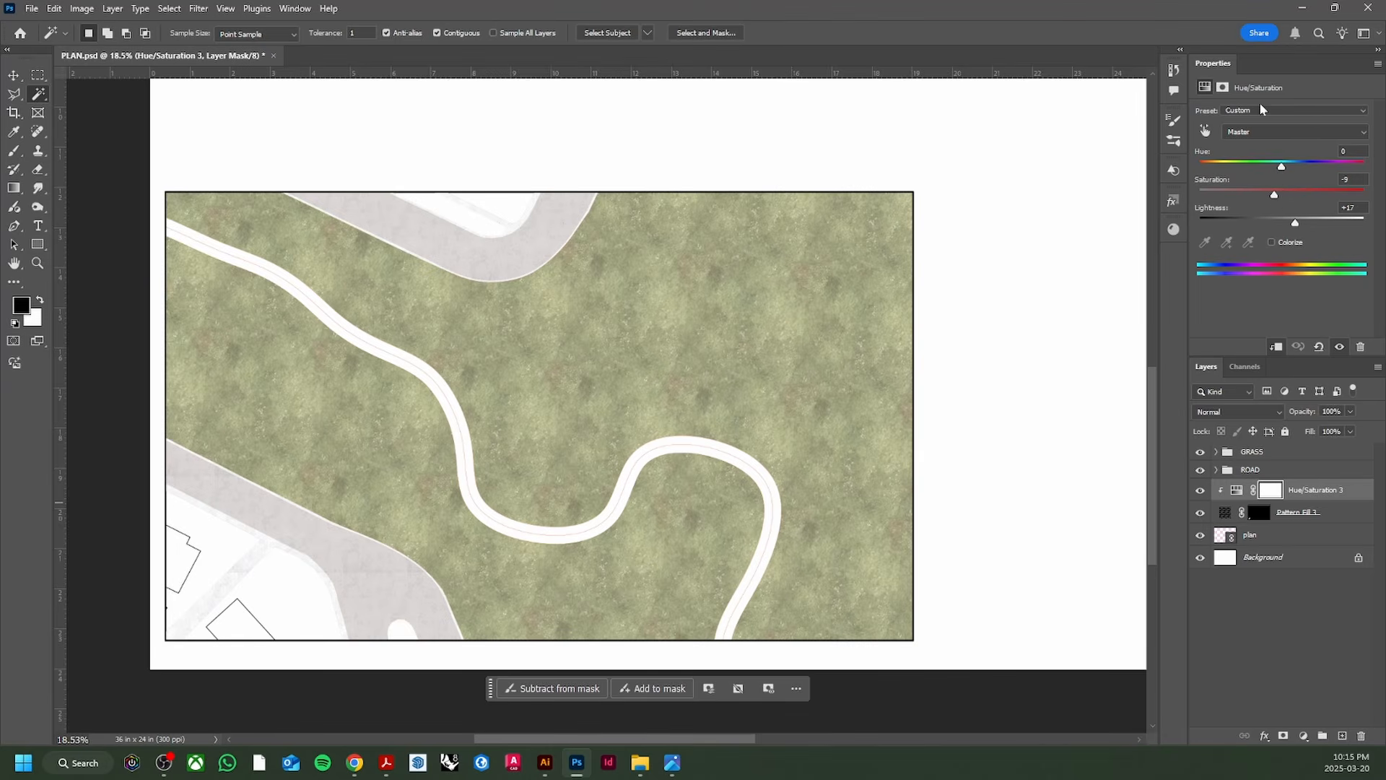
{"action": "right_click", "coordinate": [1213, 62]}
{"action": "left_click", "coordinate": [1222, 71]}
{"action": "left_click", "coordinate": [1290, 209]}
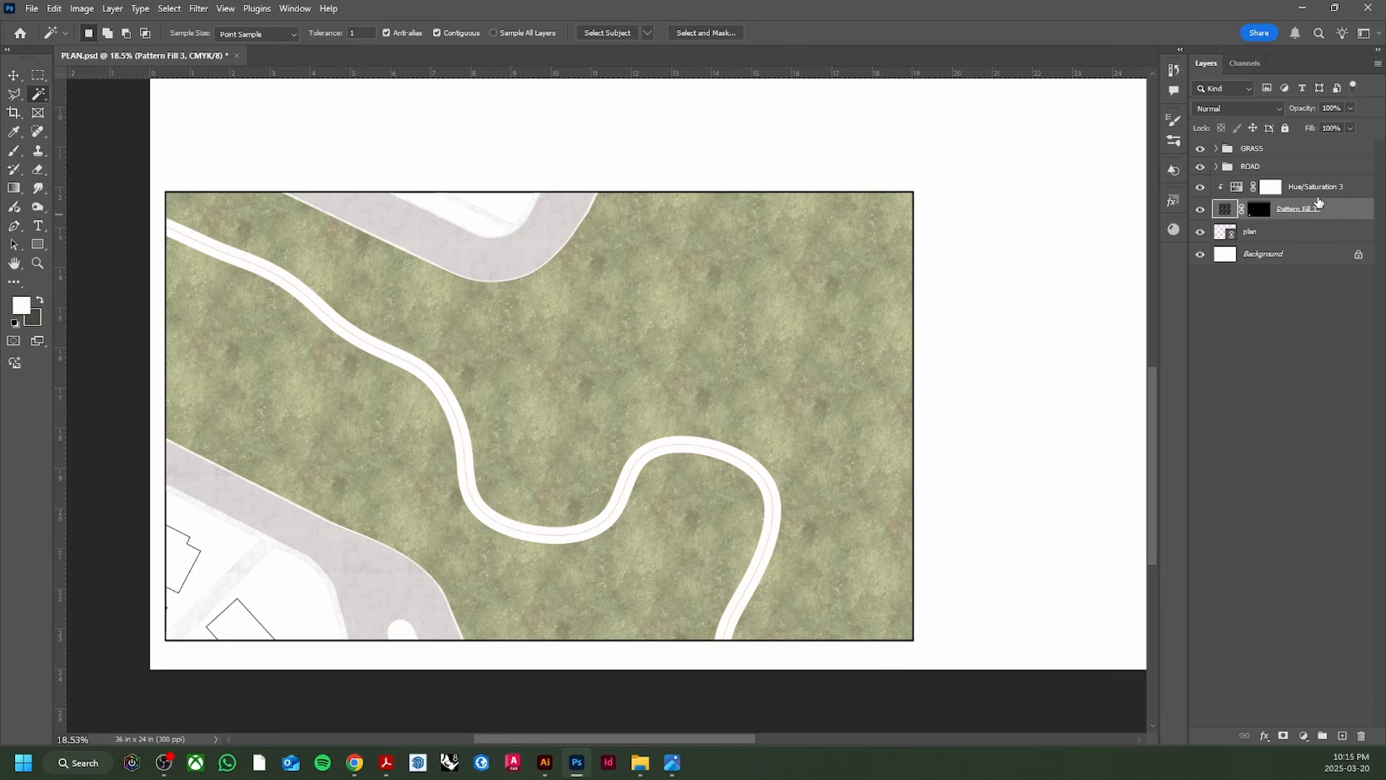
{"action": "left_click", "coordinate": [1325, 193], "text": "shift"}
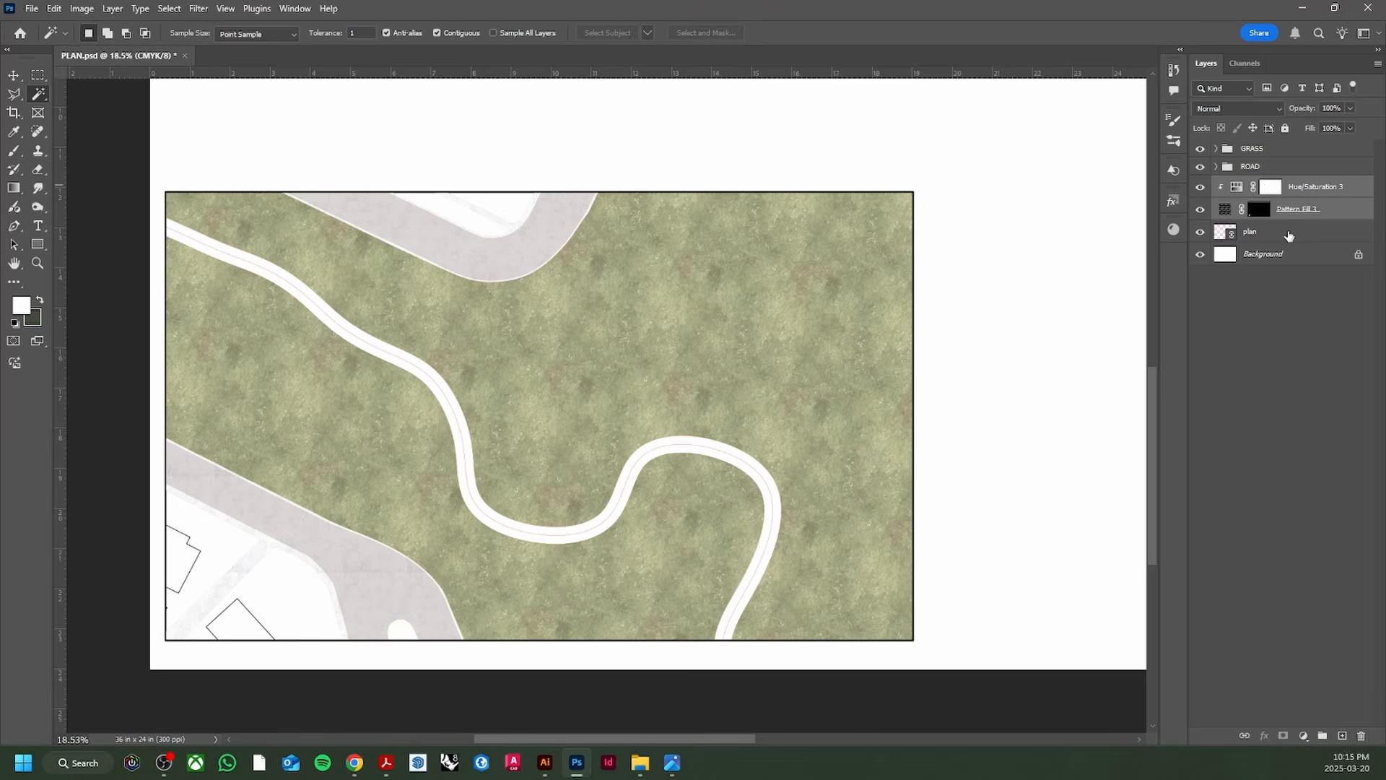
Step: Group Pattern Fill 3 and its adjustment as 'SIDEWLK GUTR' and save PLAN.psd
{"action": "key", "text": "ctrl+g"}
{"action": "double_click", "coordinate": [1256, 186]}
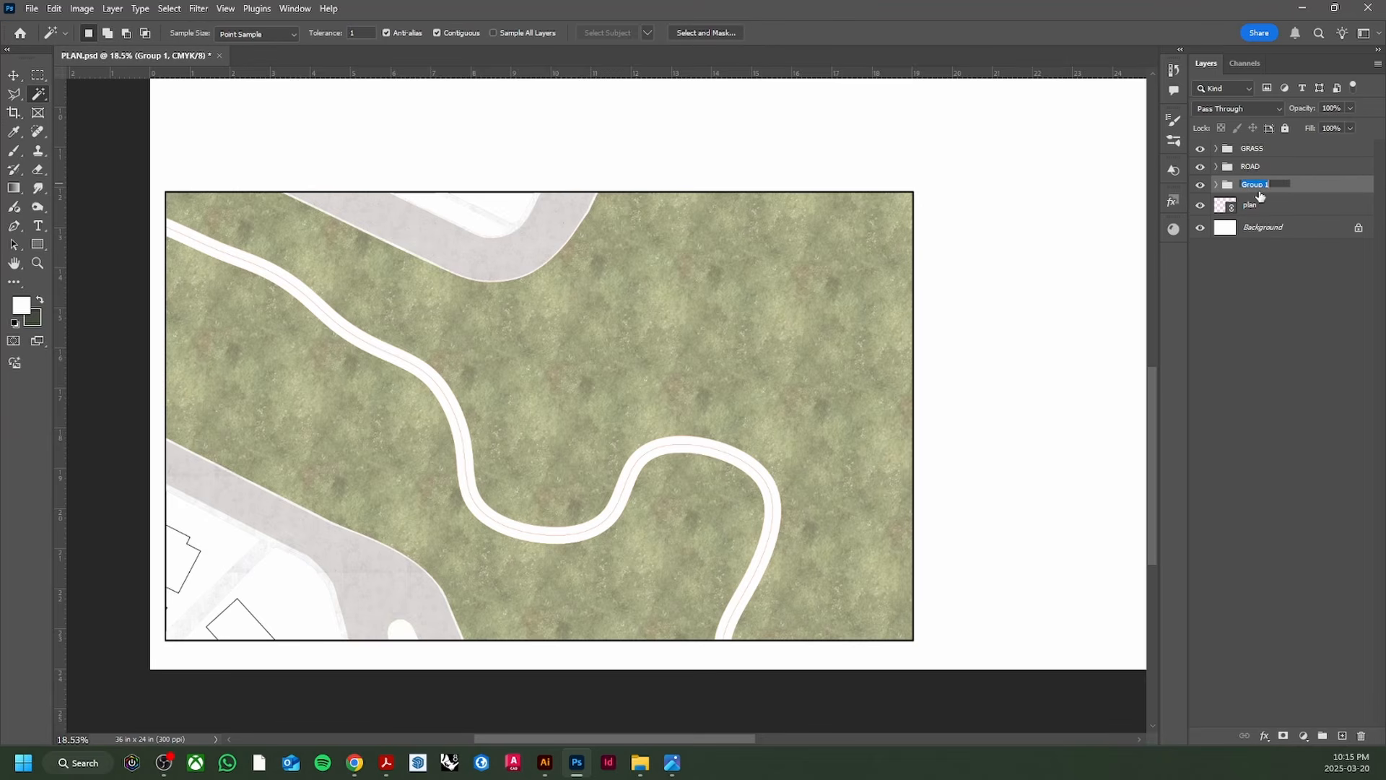
{"action": "type", "text": "SIDEWLK GUTR"}
{"action": "key", "text": "Return"}
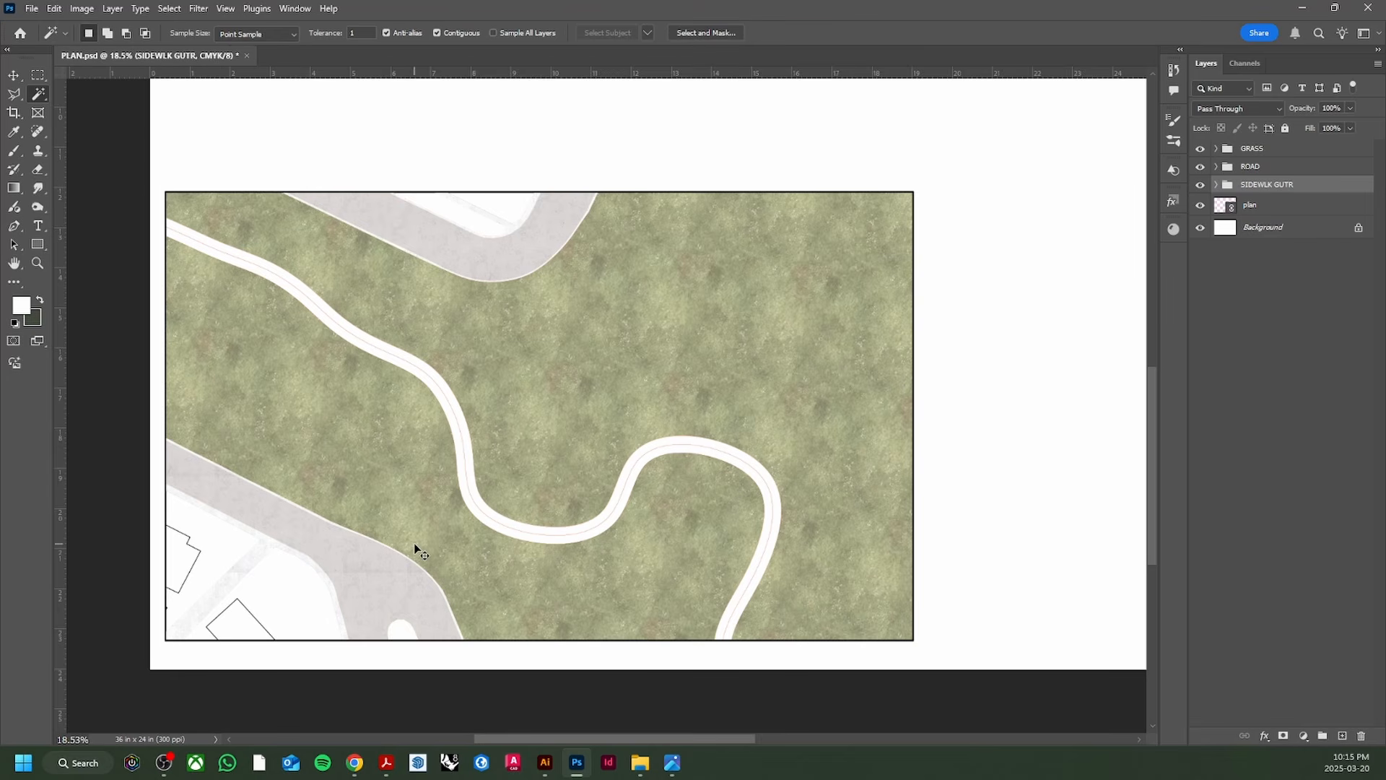
{"action": "key", "text": "ctrl+s"}
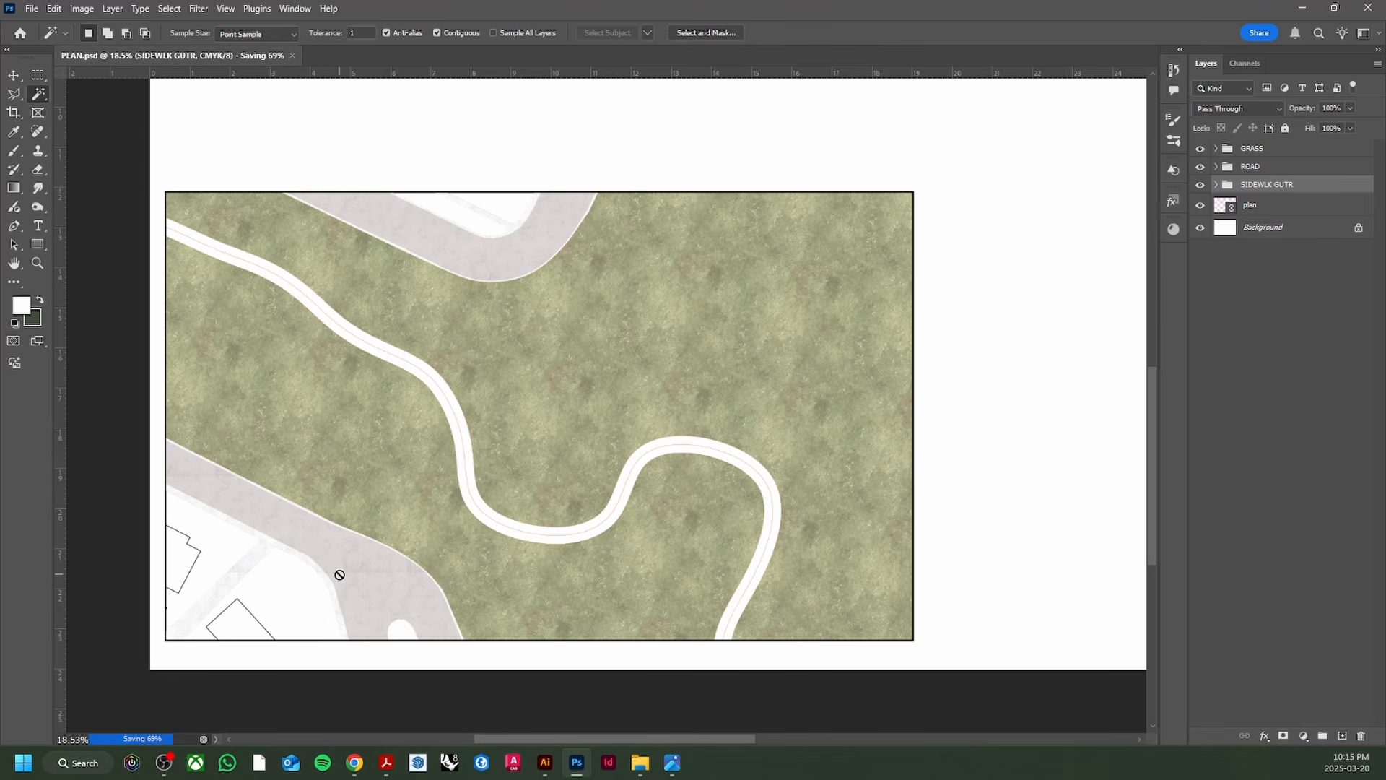
{"action": "scroll", "coordinate": [530, 290], "scroll_direction": "up", "scroll_amount": 6}
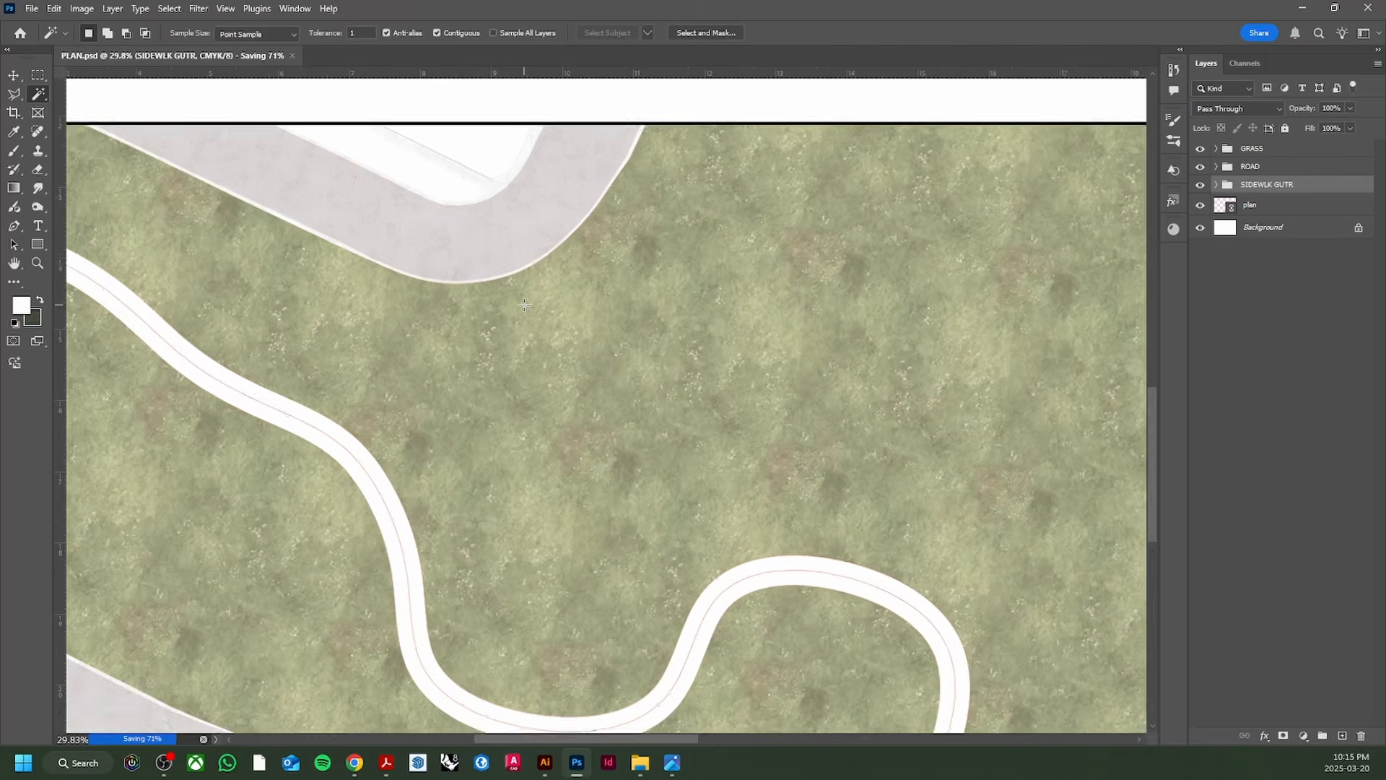
{"action": "scroll", "coordinate": [524, 304], "scroll_direction": "down", "scroll_amount": 6}
Step: On the plan layer, magic-wand select the white strip inside the top road bend
{"action": "key", "text": "v"}
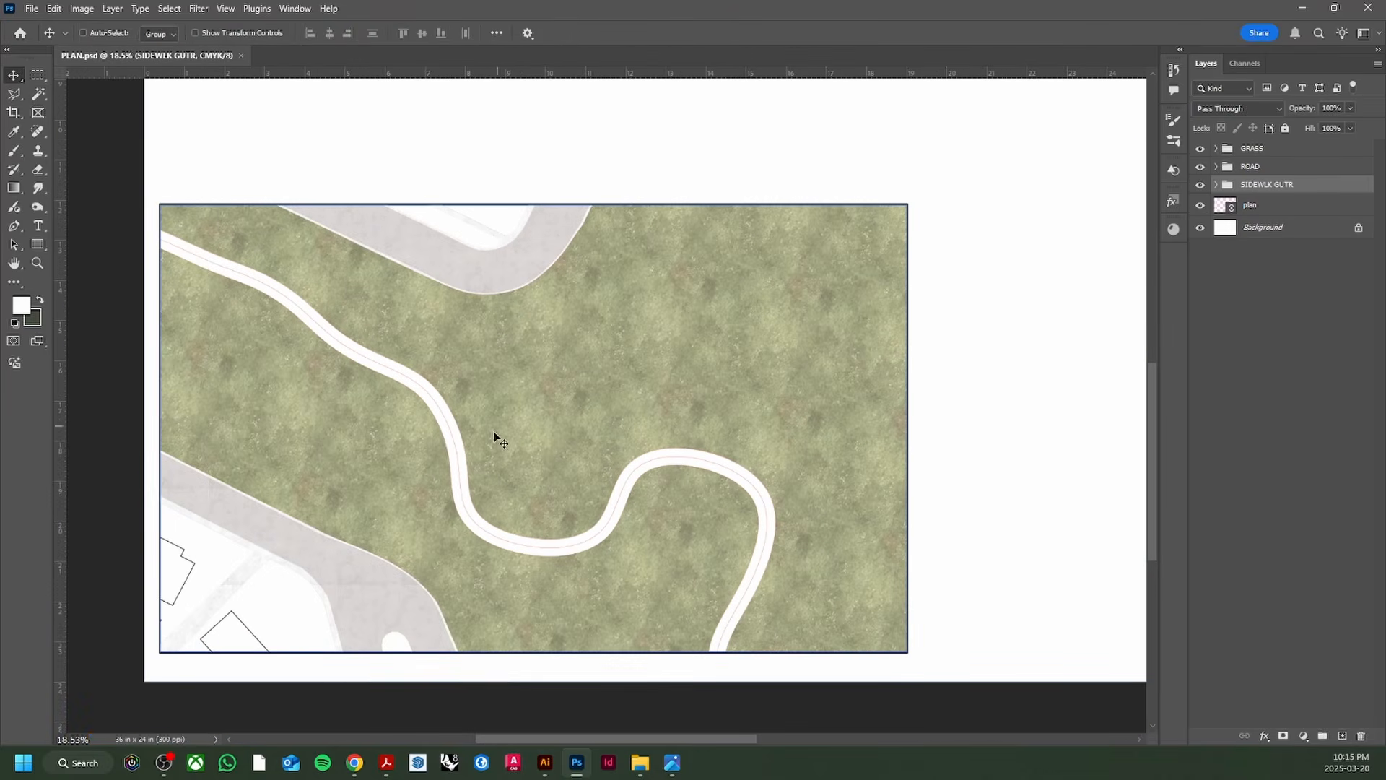
{"action": "left_click", "coordinate": [1250, 204]}
{"action": "scroll", "coordinate": [473, 249], "scroll_direction": "up", "scroll_amount": 5}
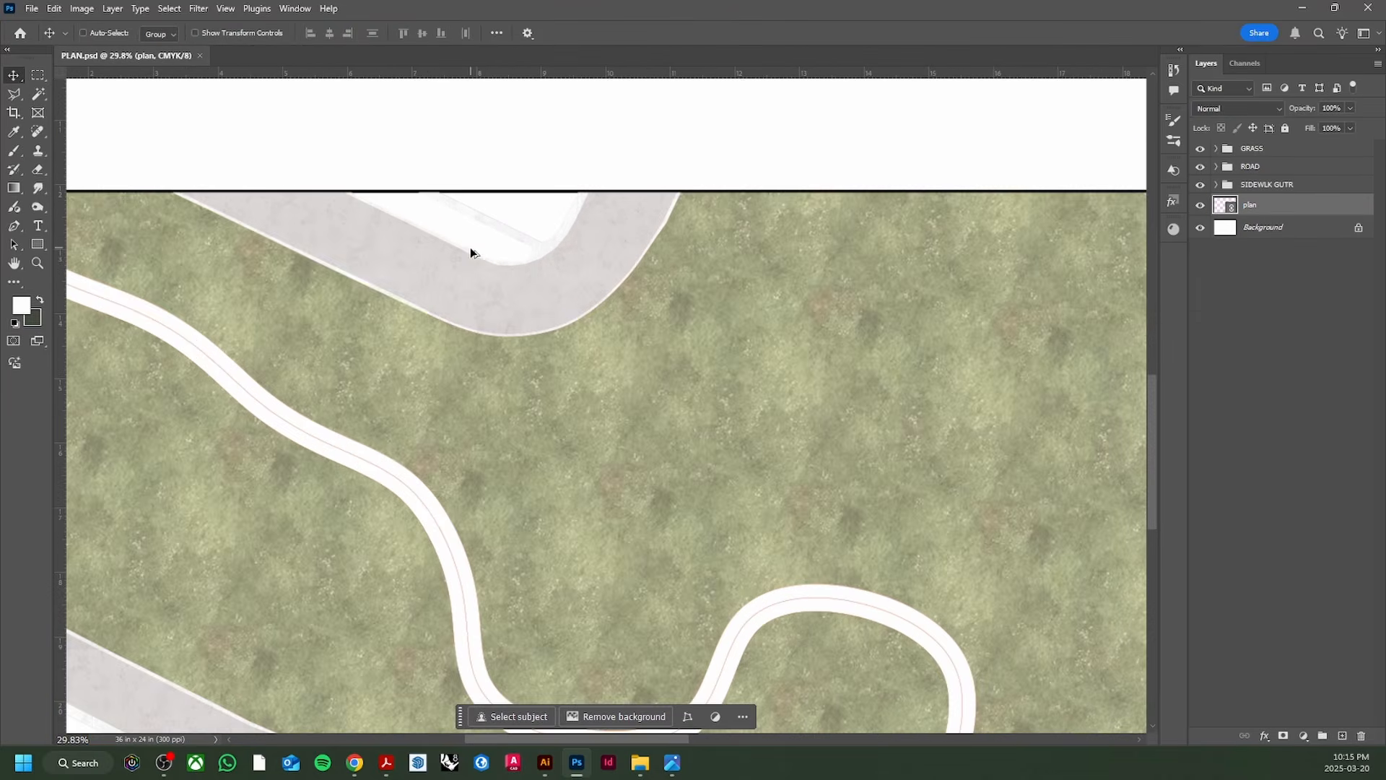
{"action": "key", "text": "w"}
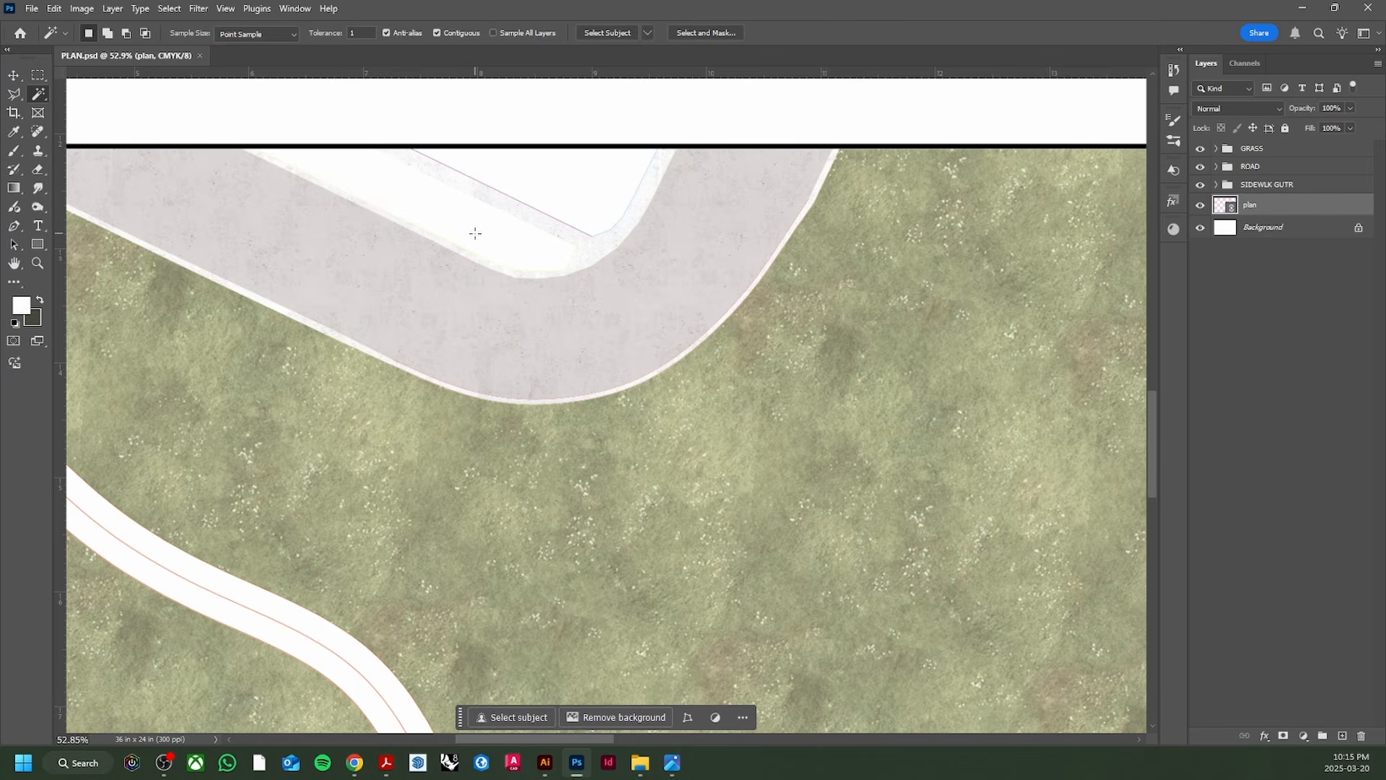
{"action": "scroll", "coordinate": [475, 232], "scroll_direction": "down", "scroll_amount": 1}
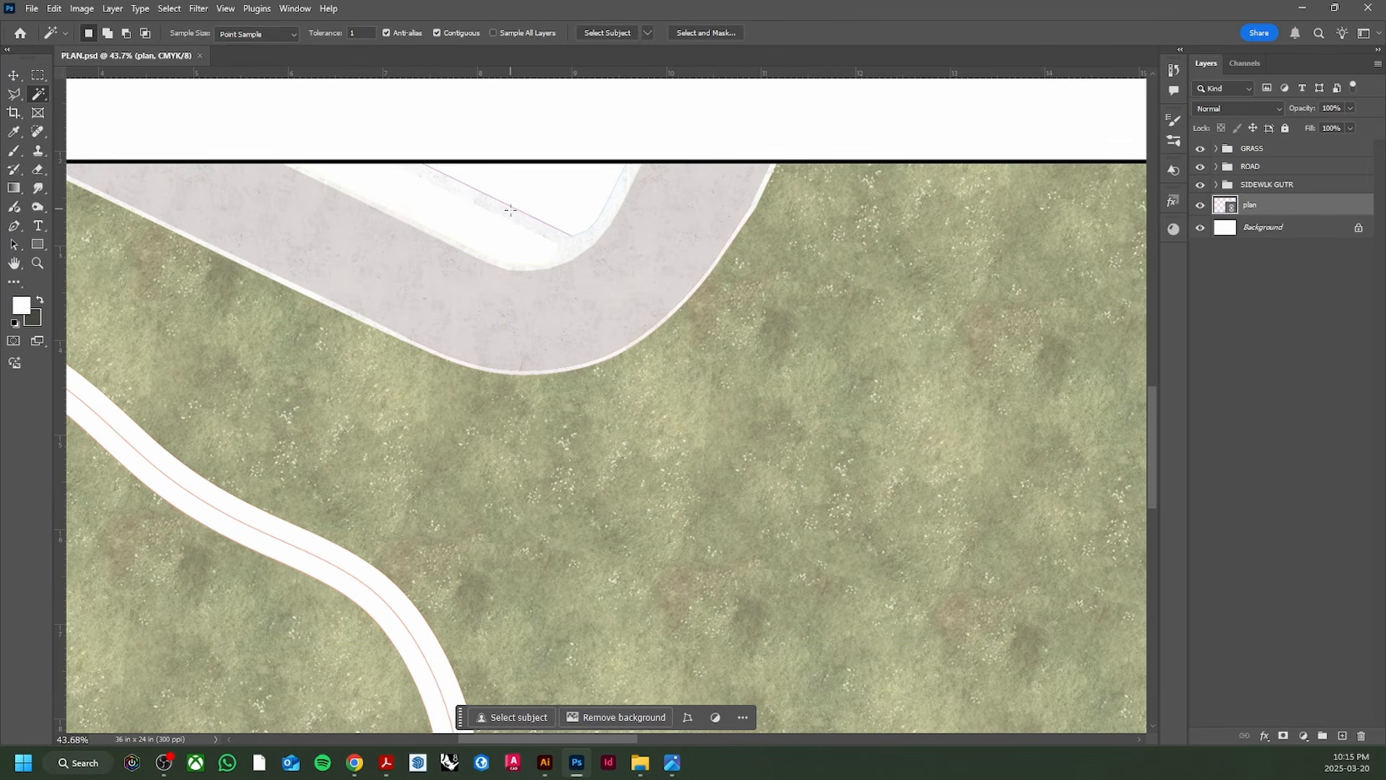
{"action": "left_click", "coordinate": [477, 228]}
{"action": "scroll", "coordinate": [477, 230], "scroll_direction": "down", "scroll_amount": 5}
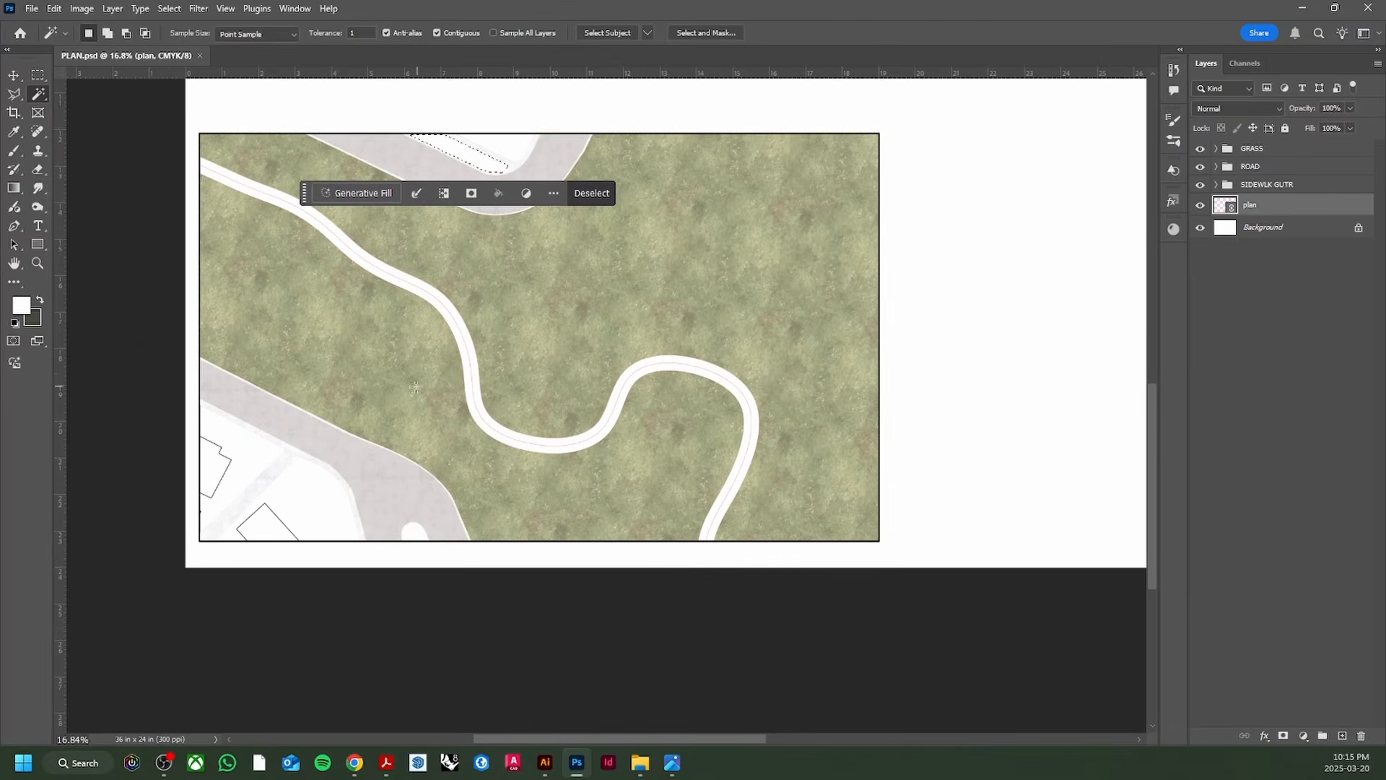
{"action": "scroll", "coordinate": [415, 387], "scroll_direction": "up", "scroll_amount": 7}
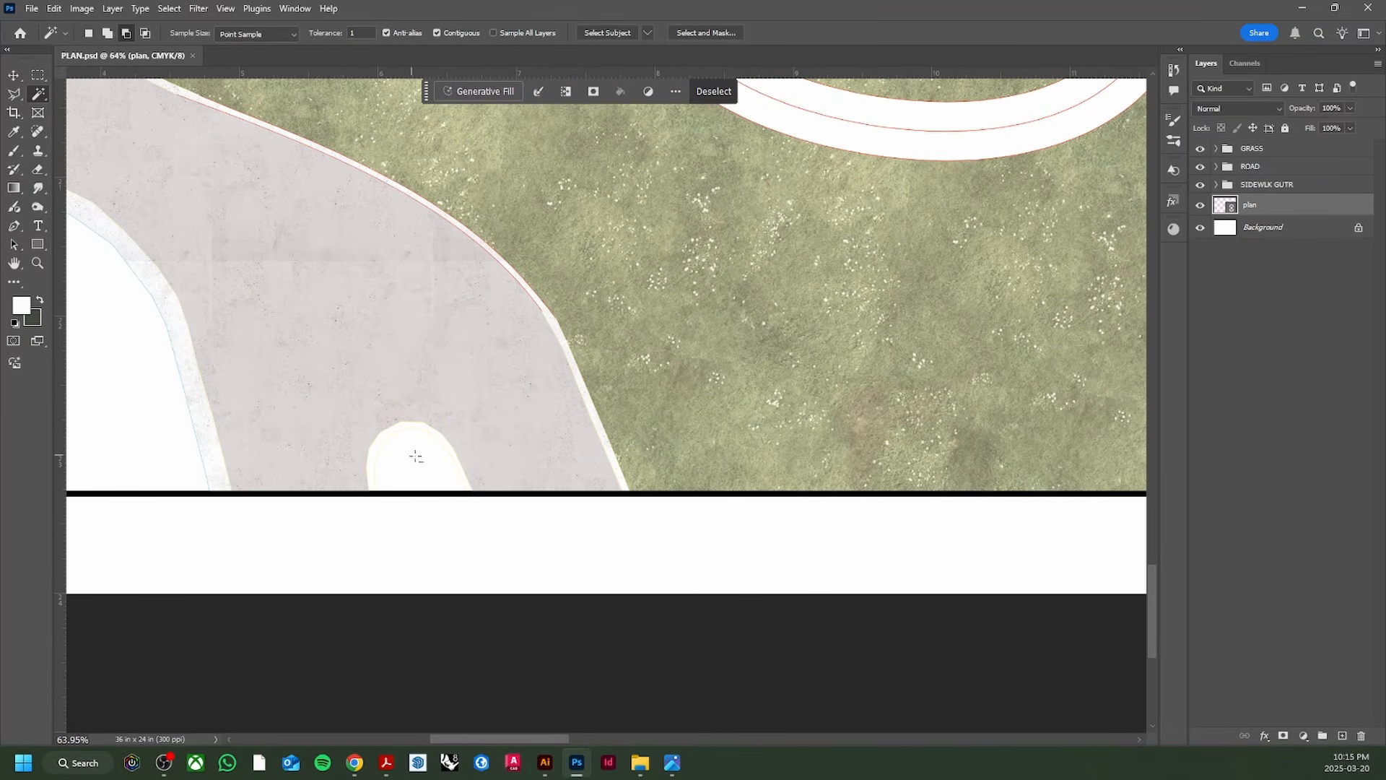
{"action": "scroll", "coordinate": [416, 456], "scroll_direction": "up", "scroll_amount": 3}
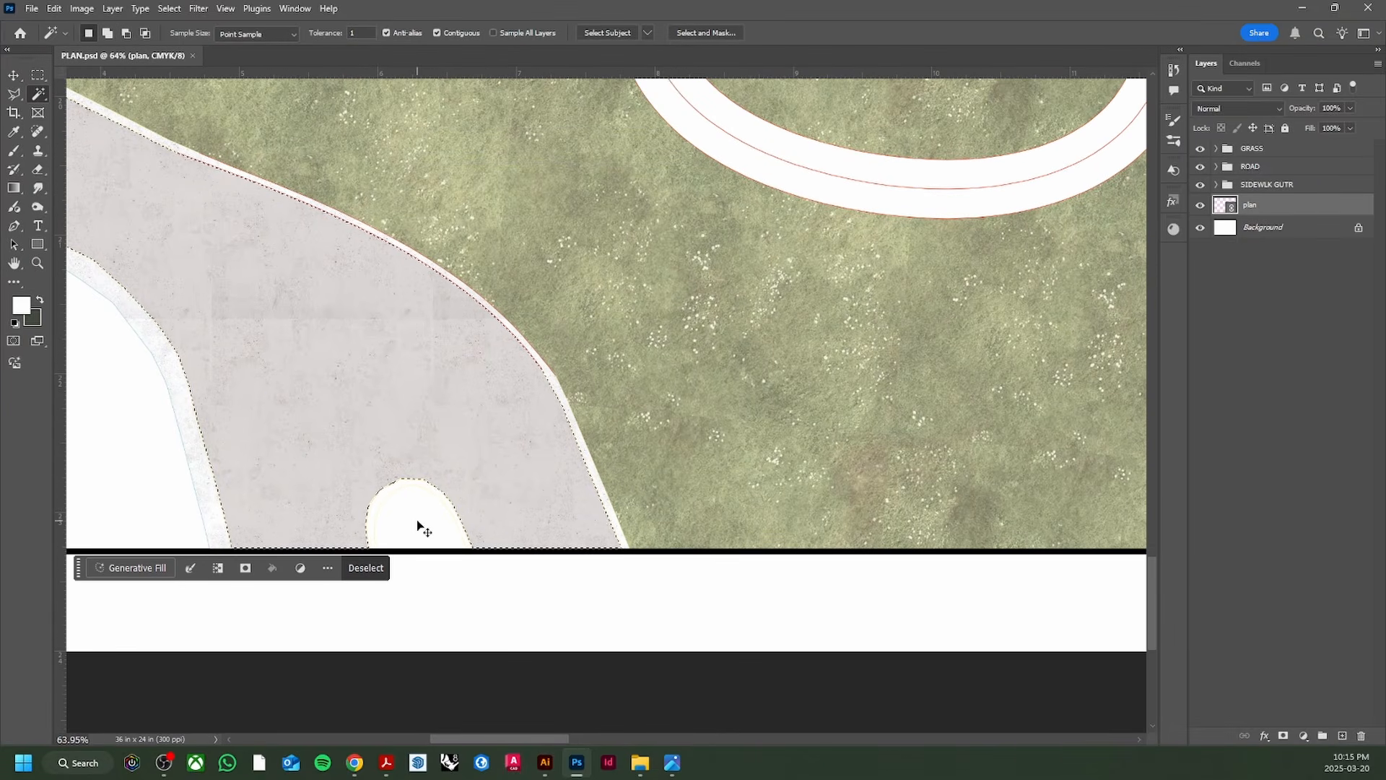
{"action": "key", "text": "ctrl+d"}
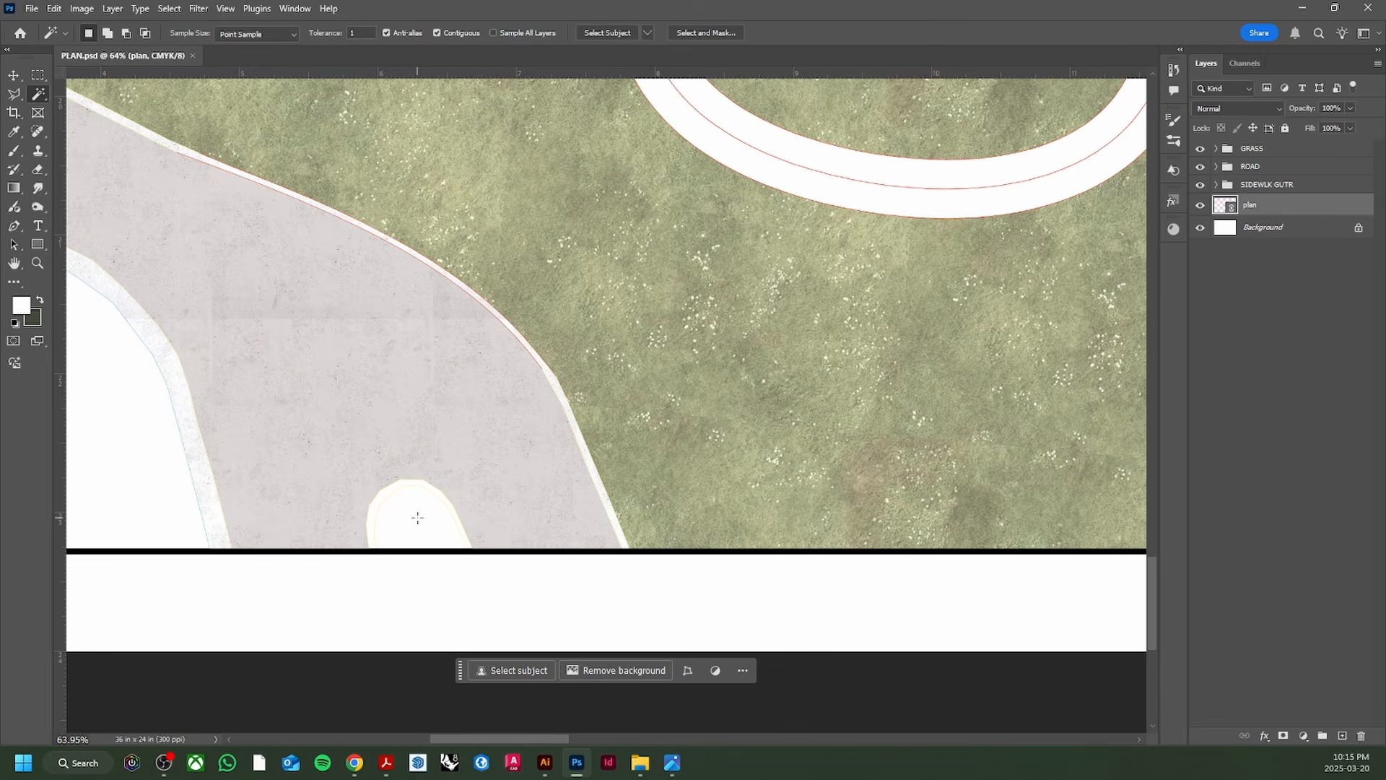
{"action": "left_click", "coordinate": [417, 518]}
{"action": "scroll", "coordinate": [418, 518], "scroll_direction": "down", "scroll_amount": 4}
{"action": "scroll", "coordinate": [457, 398], "scroll_direction": "up", "scroll_amount": 3}
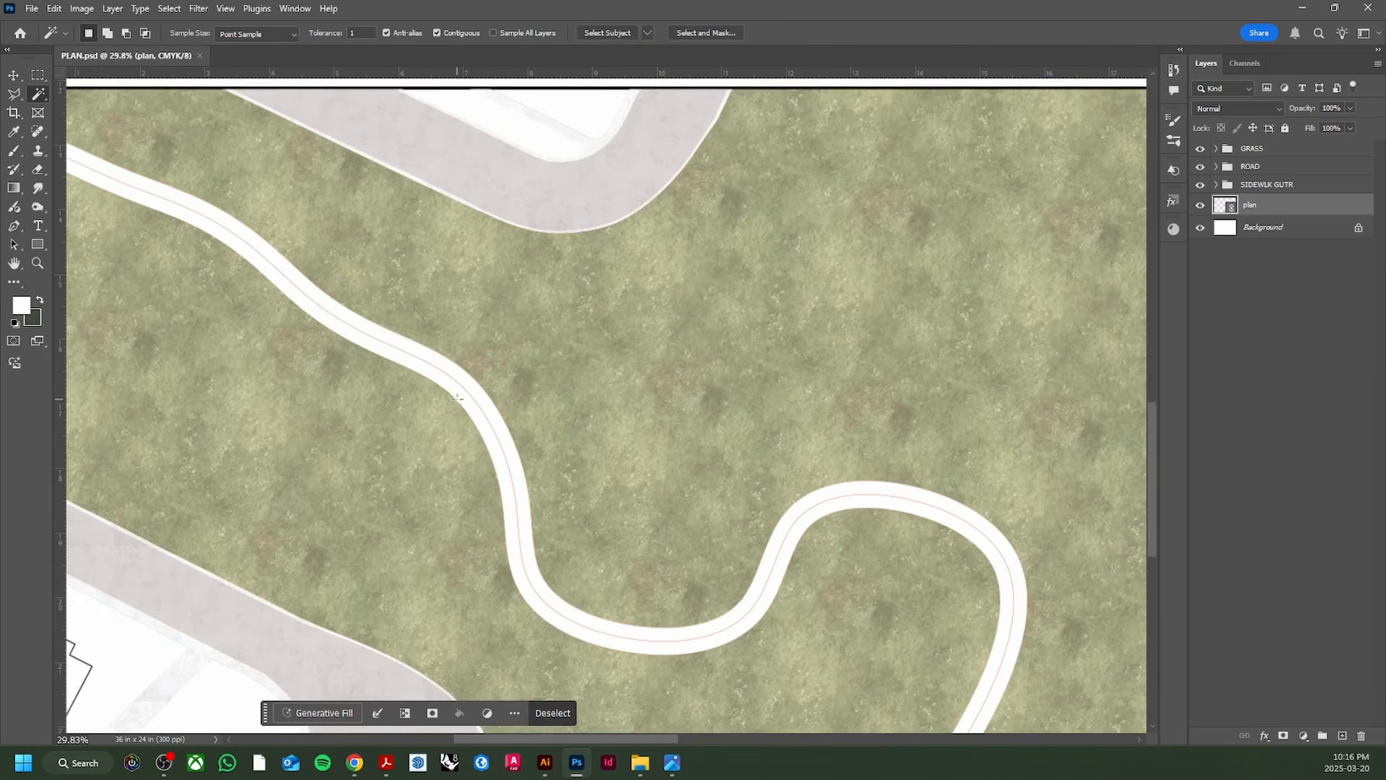
{"action": "scroll", "coordinate": [457, 397], "scroll_direction": "up", "scroll_amount": 2}
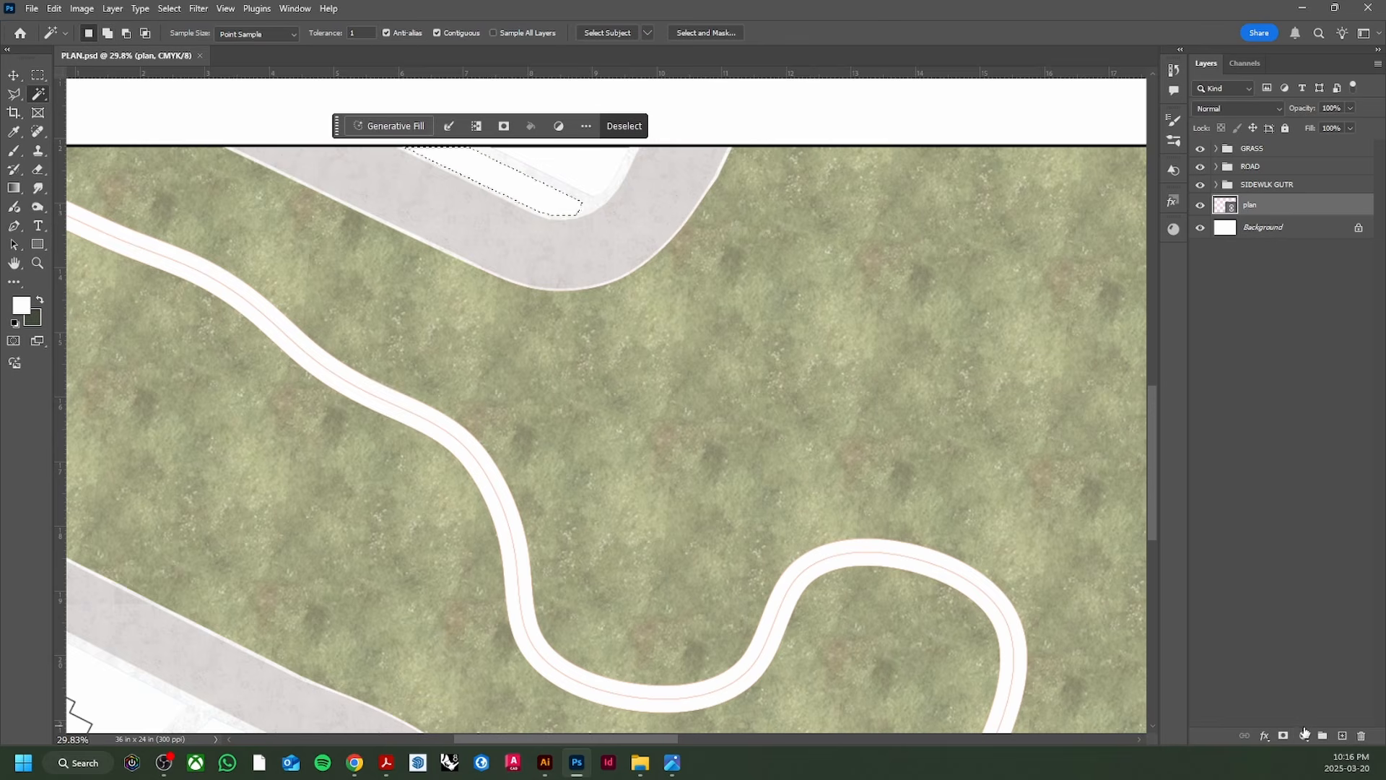
Step: Fill the strip with the grass texture pattern at 89% scale
{"action": "left_click", "coordinate": [1304, 734]}
{"action": "left_click", "coordinate": [1285, 498]}
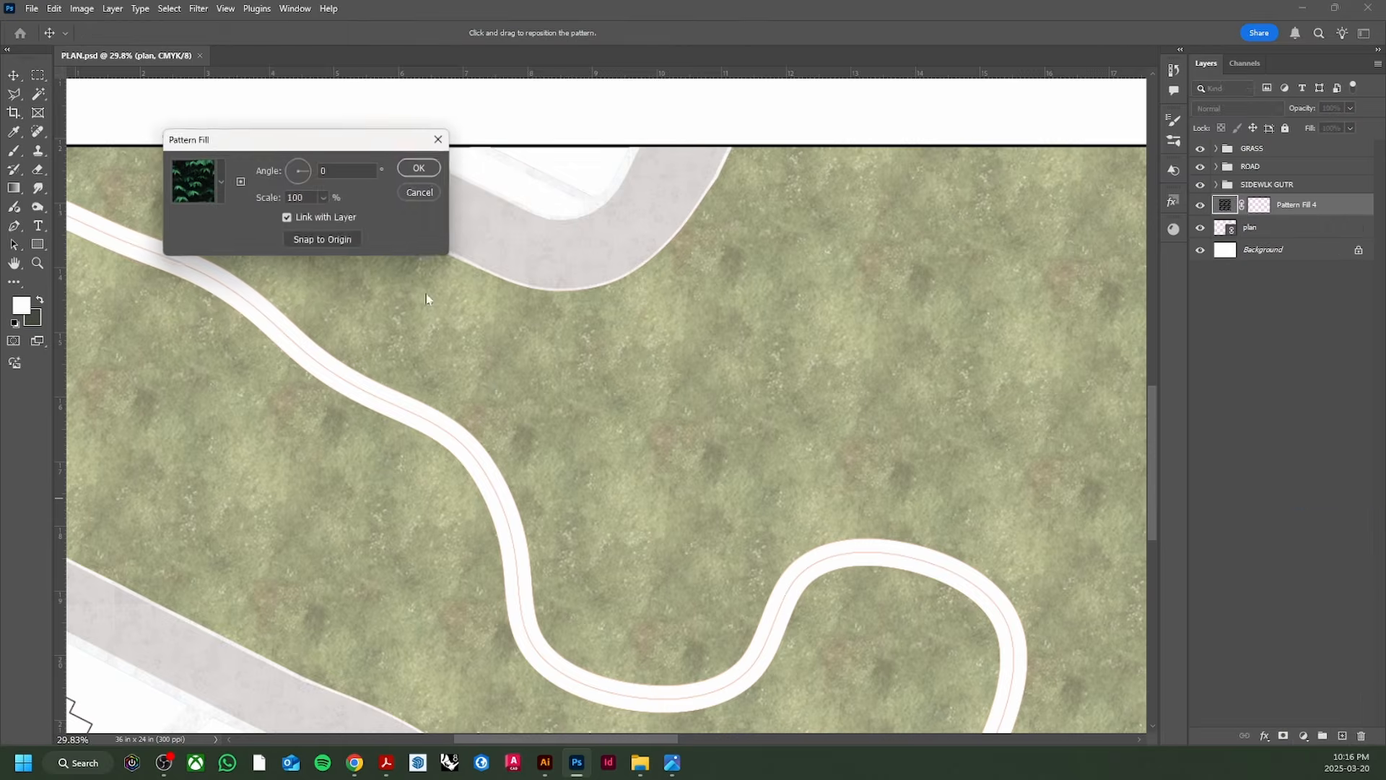
{"action": "left_click", "coordinate": [224, 192]}
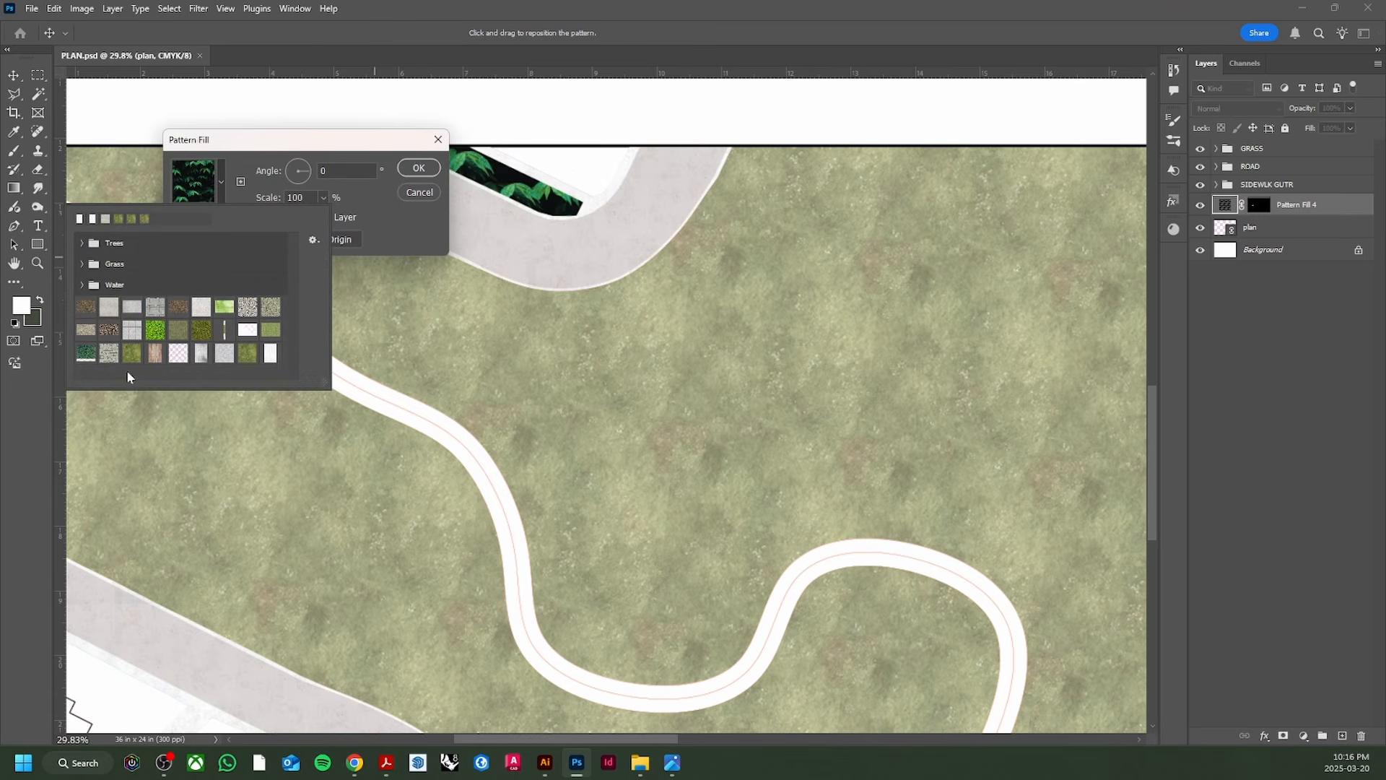
{"action": "double_click", "coordinate": [249, 357]}
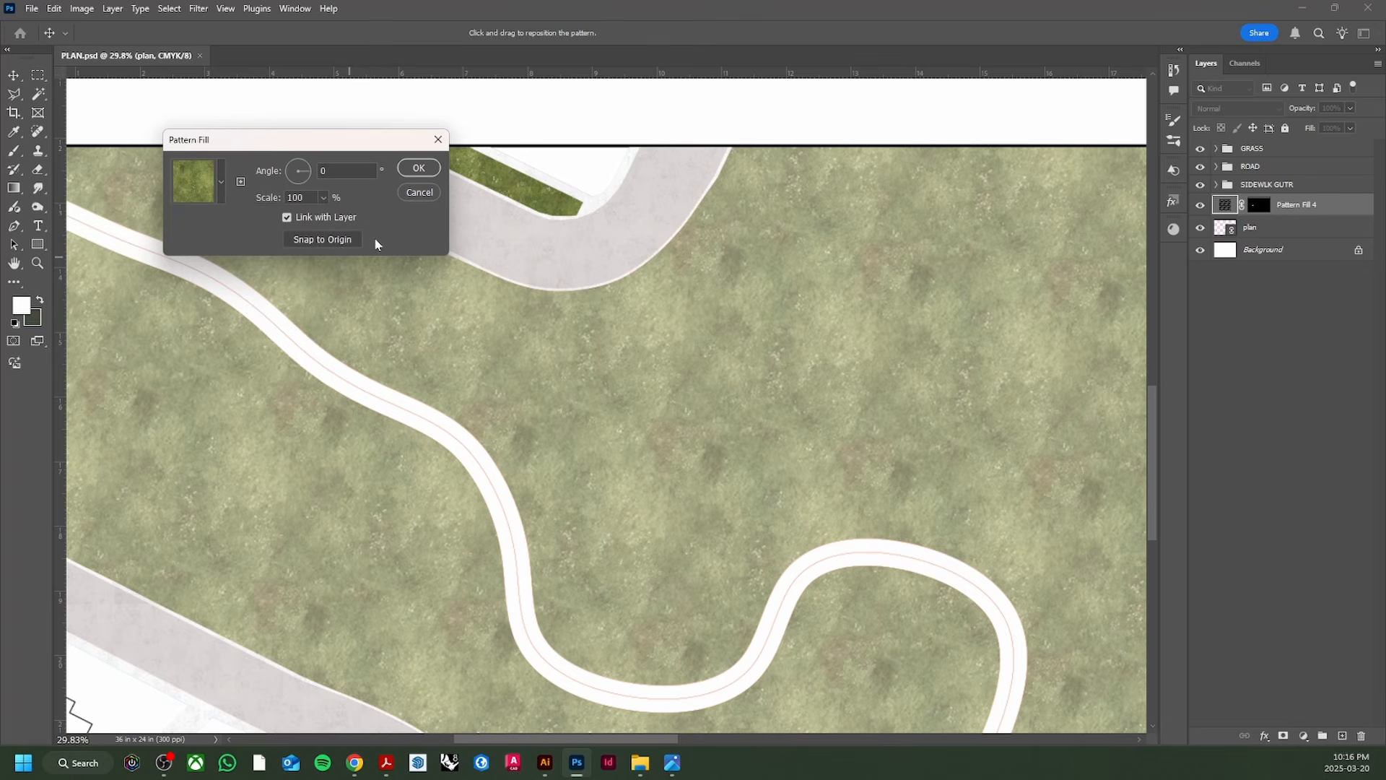
{"action": "left_click", "coordinate": [324, 197]}
{"action": "left_click_drag", "start_coordinate": [325, 223], "coordinate": [323, 225]}
{"action": "left_click", "coordinate": [418, 169]}
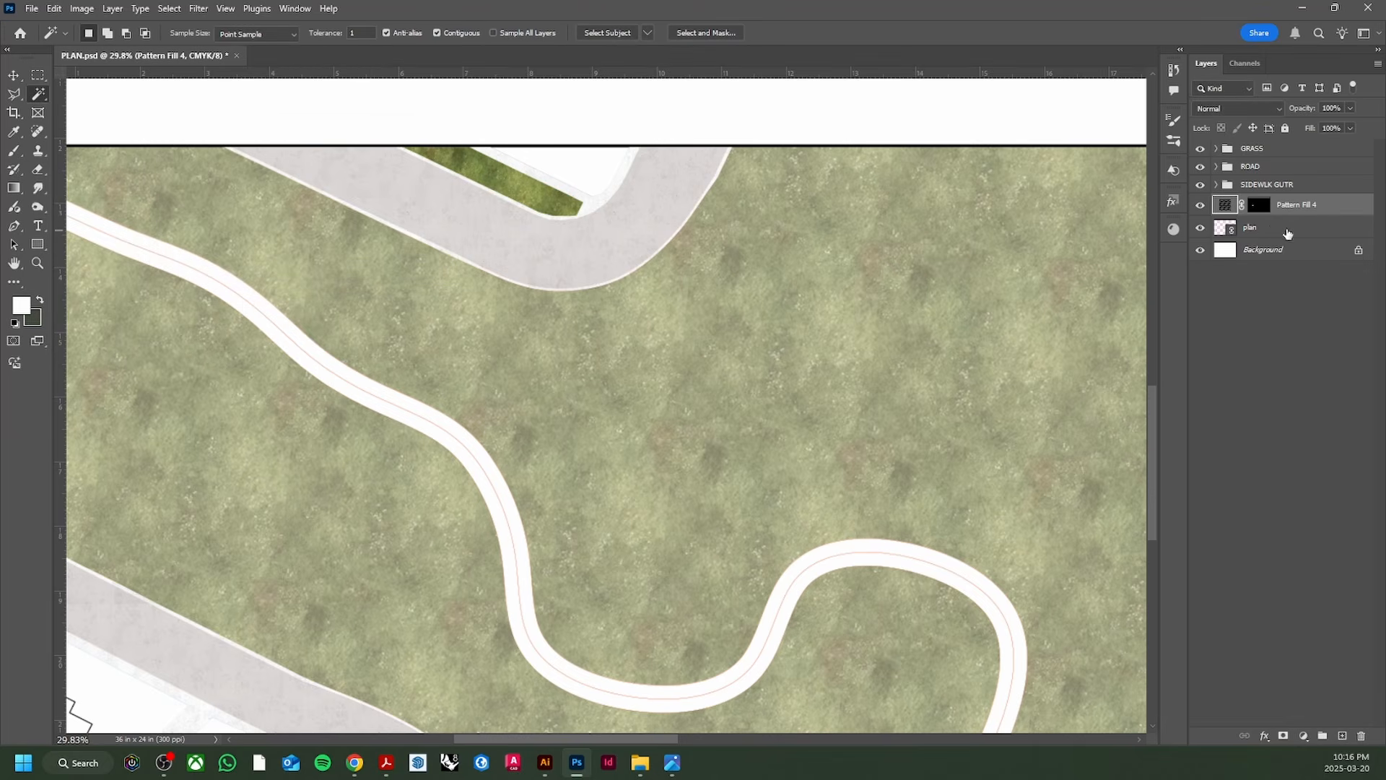
Step: Group the grass pattern fill into a group named 'GRASS'
{"action": "key", "text": "ctrl+g"}
{"action": "double_click", "coordinate": [1260, 202]}
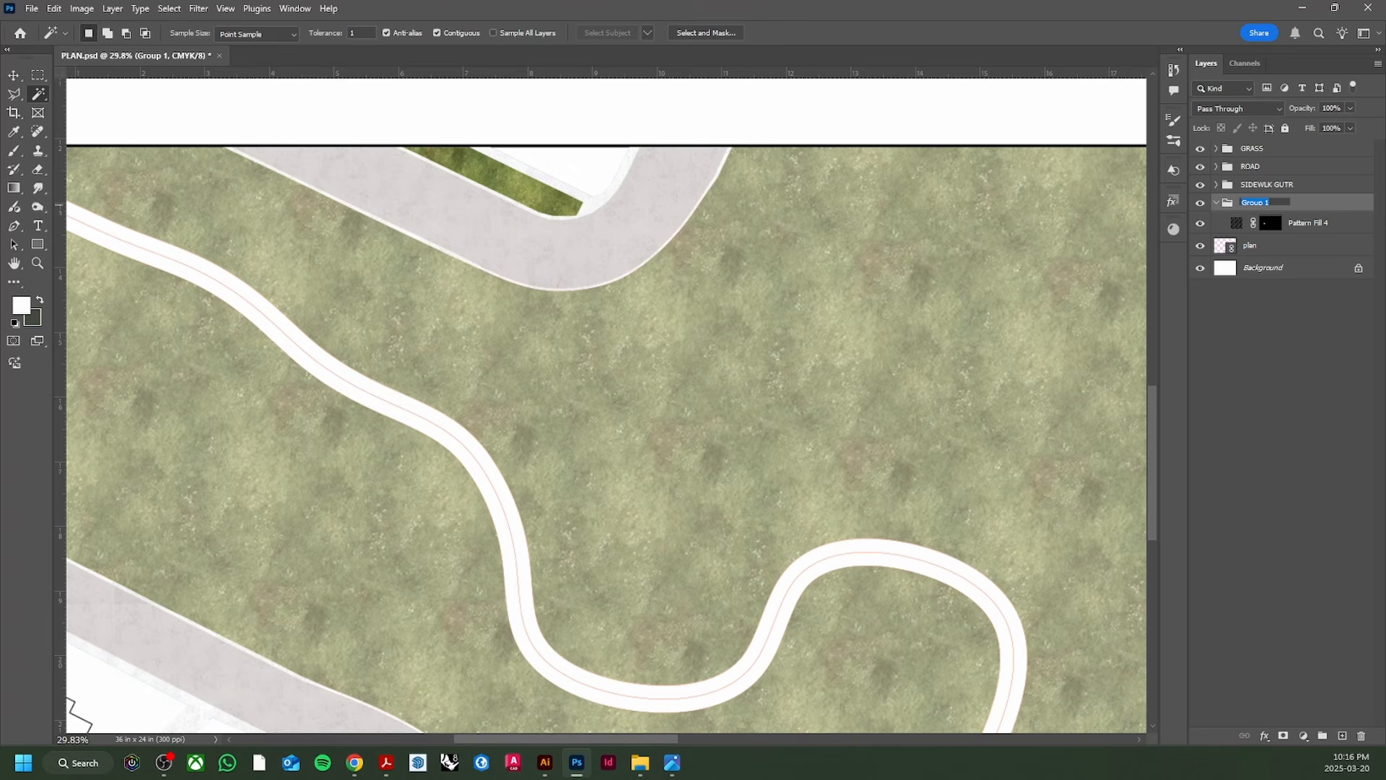
{"action": "type", "text": "GRASS"}
{"action": "key", "text": "Return"}
{"action": "left_click", "coordinate": [1299, 223]}
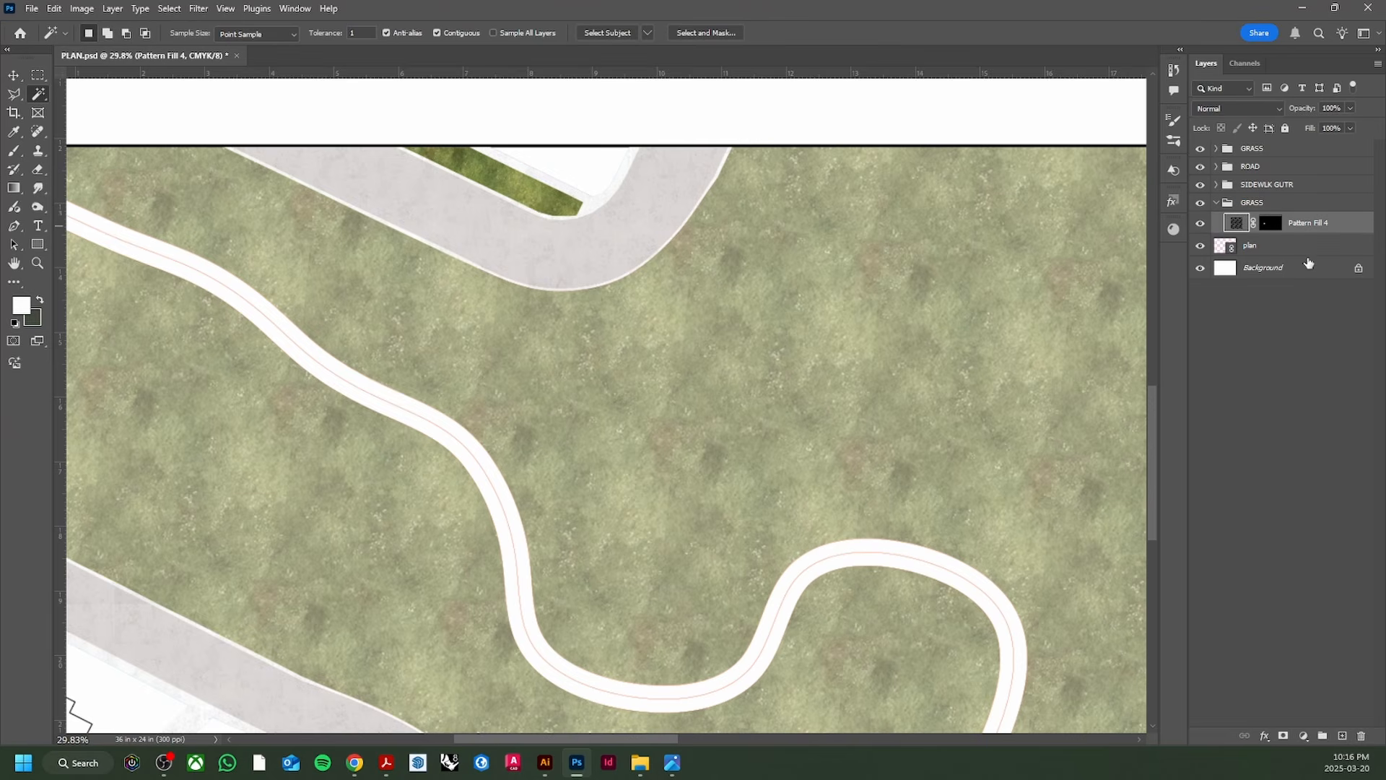
Step: Add a Hue/Saturation adjustment clipped to the grass fill: saturation -24, lightness +62
{"action": "left_click", "coordinate": [1304, 735]}
{"action": "left_click", "coordinate": [1293, 606]}
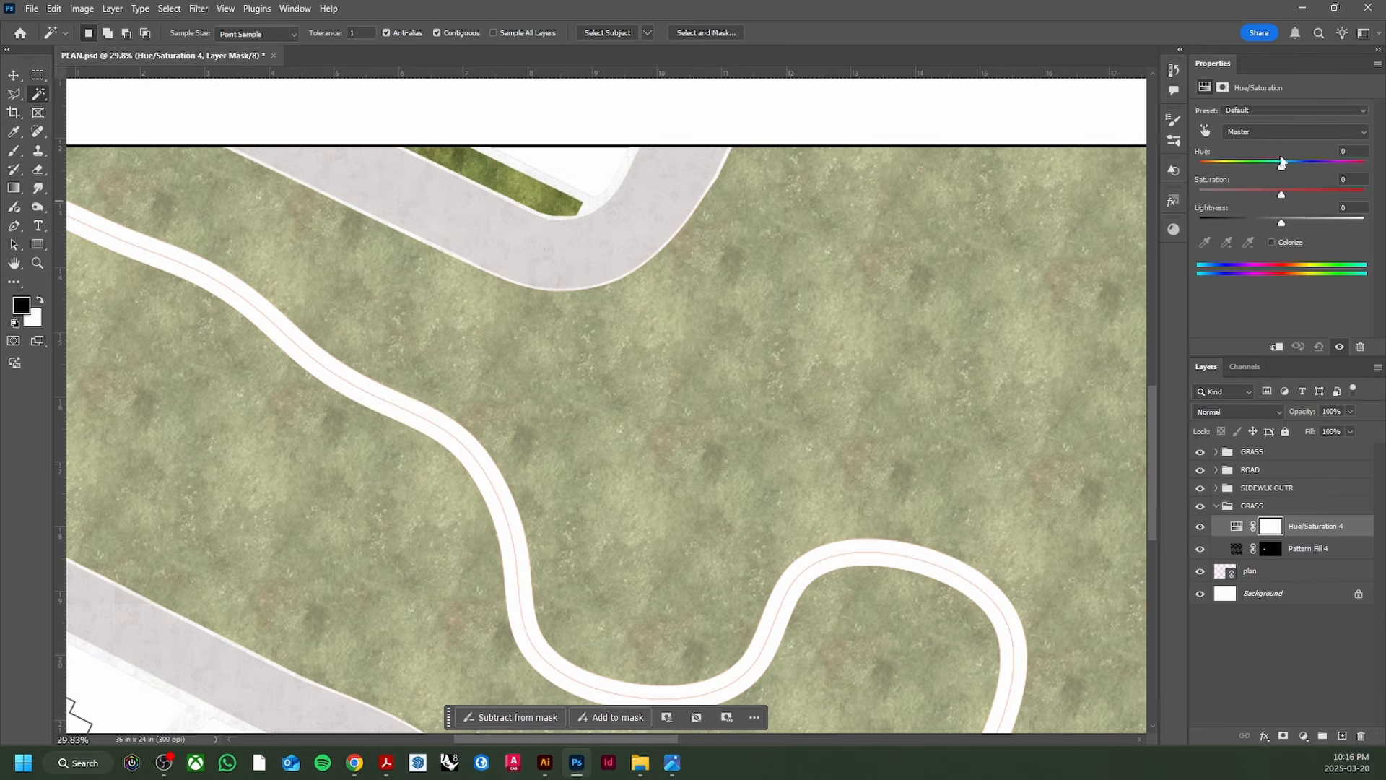
{"action": "left_click", "coordinate": [1242, 536], "text": "alt"}
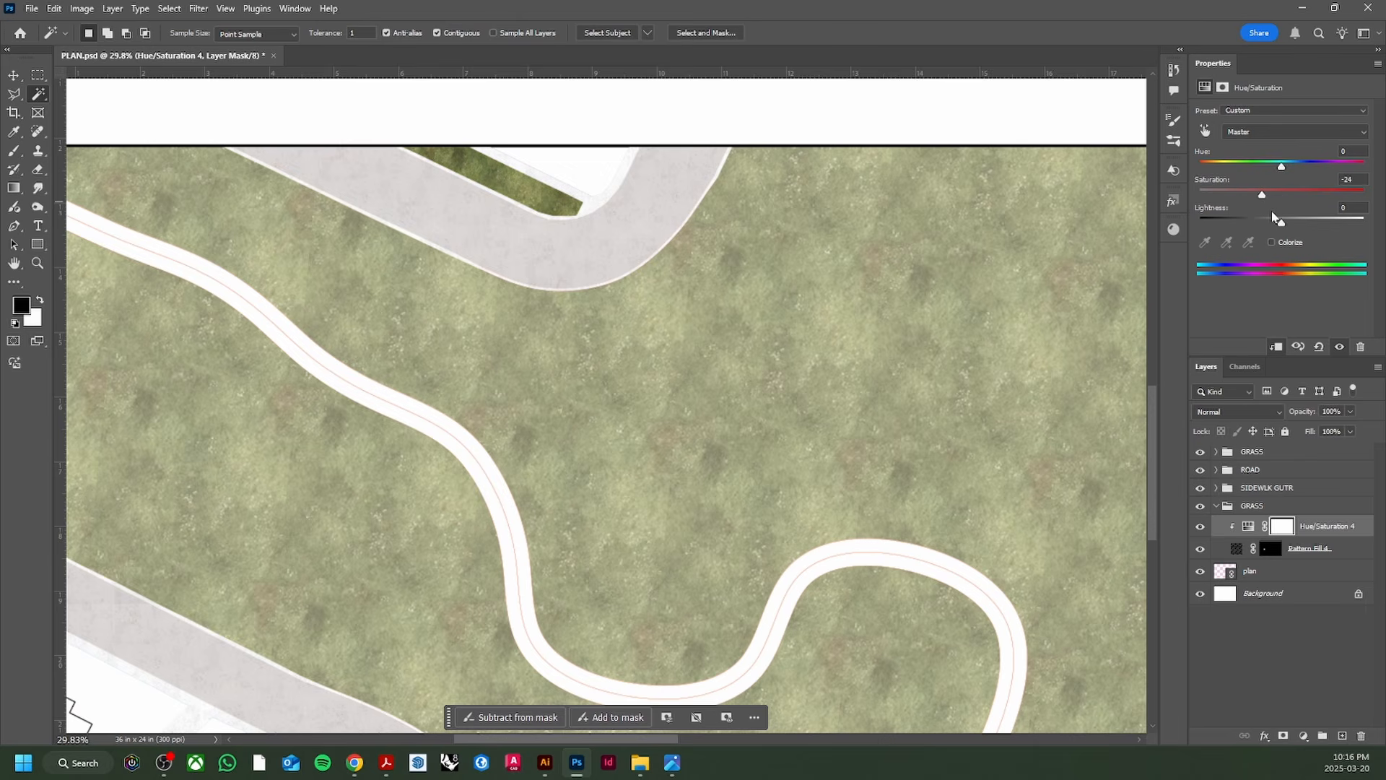
{"action": "left_click_drag", "start_coordinate": [1282, 226], "coordinate": [1333, 222]}
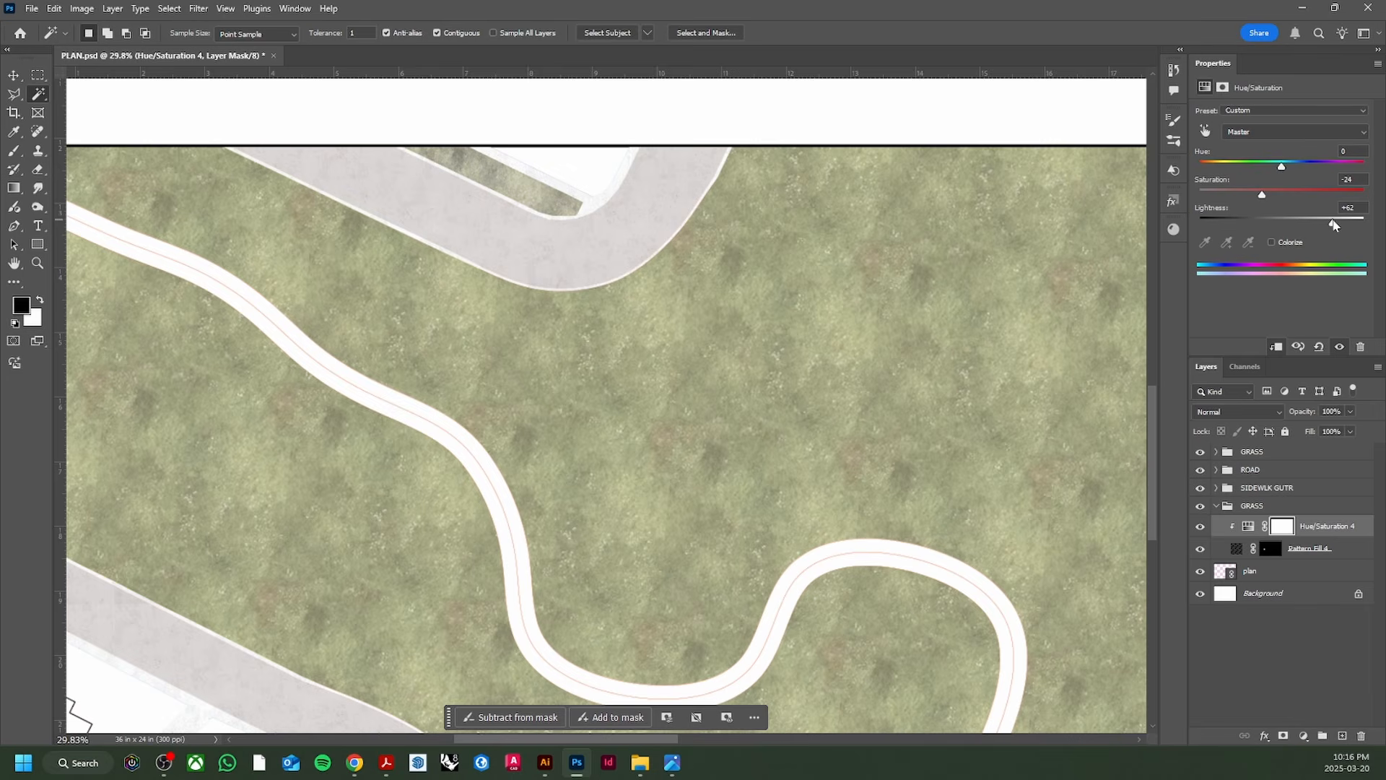
{"action": "scroll", "coordinate": [659, 448], "scroll_direction": "down", "scroll_amount": 3}
{"action": "scroll", "coordinate": [659, 448], "scroll_direction": "down", "scroll_amount": 1}
Step: Close the Properties panel, collapse the GRASS group and save PLAN.psd
{"action": "key", "text": "v"}
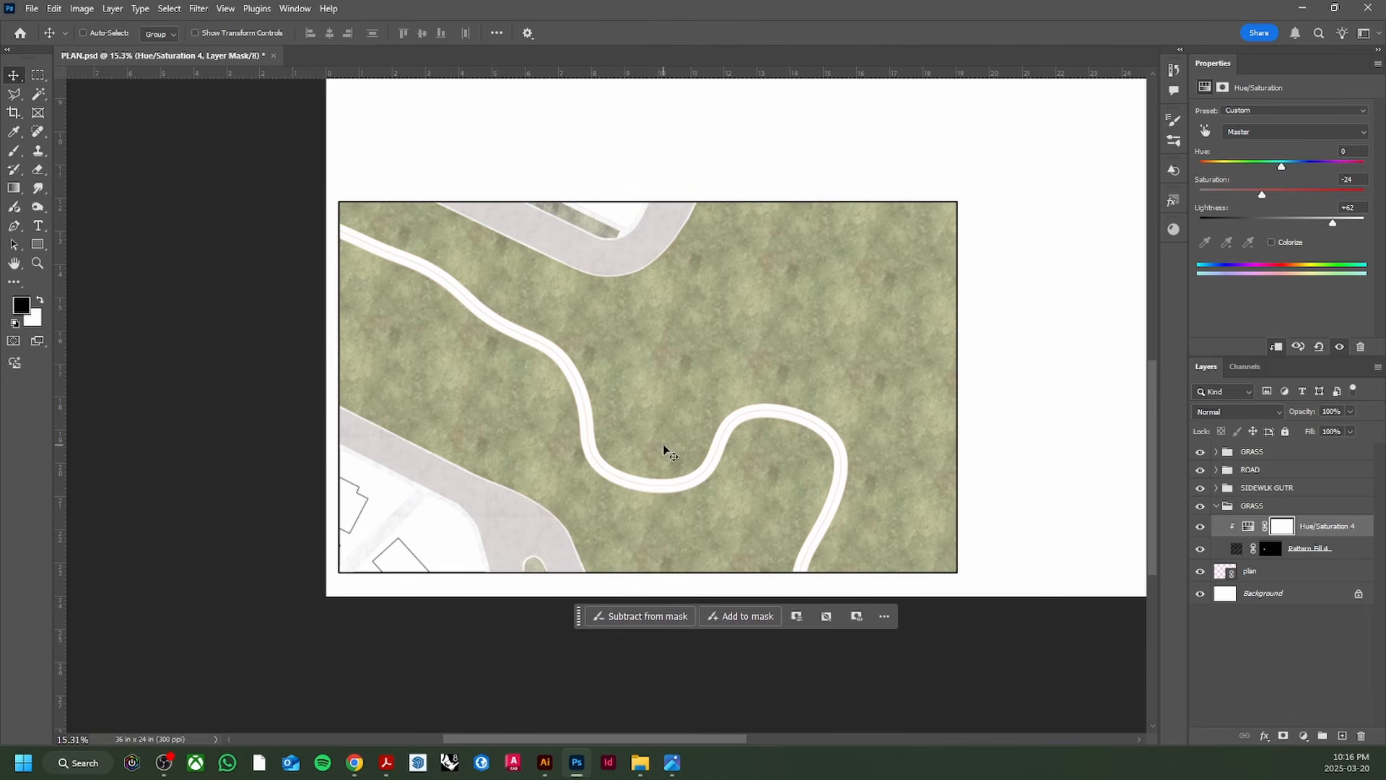
{"action": "right_click", "coordinate": [1310, 66]}
{"action": "left_click", "coordinate": [1296, 77]}
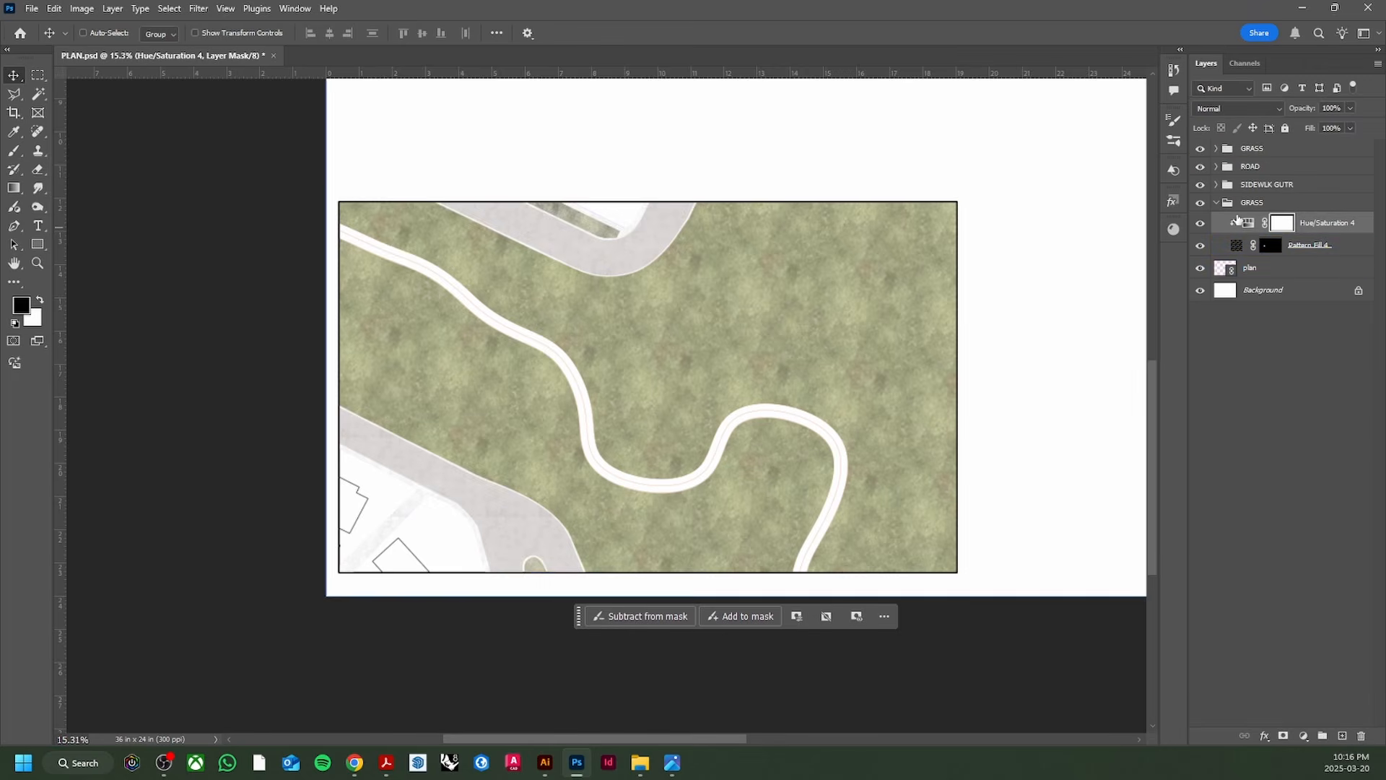
{"action": "left_click", "coordinate": [1217, 204]}
{"action": "left_click", "coordinate": [1217, 204]}
{"action": "key", "text": "ctrl+s"}
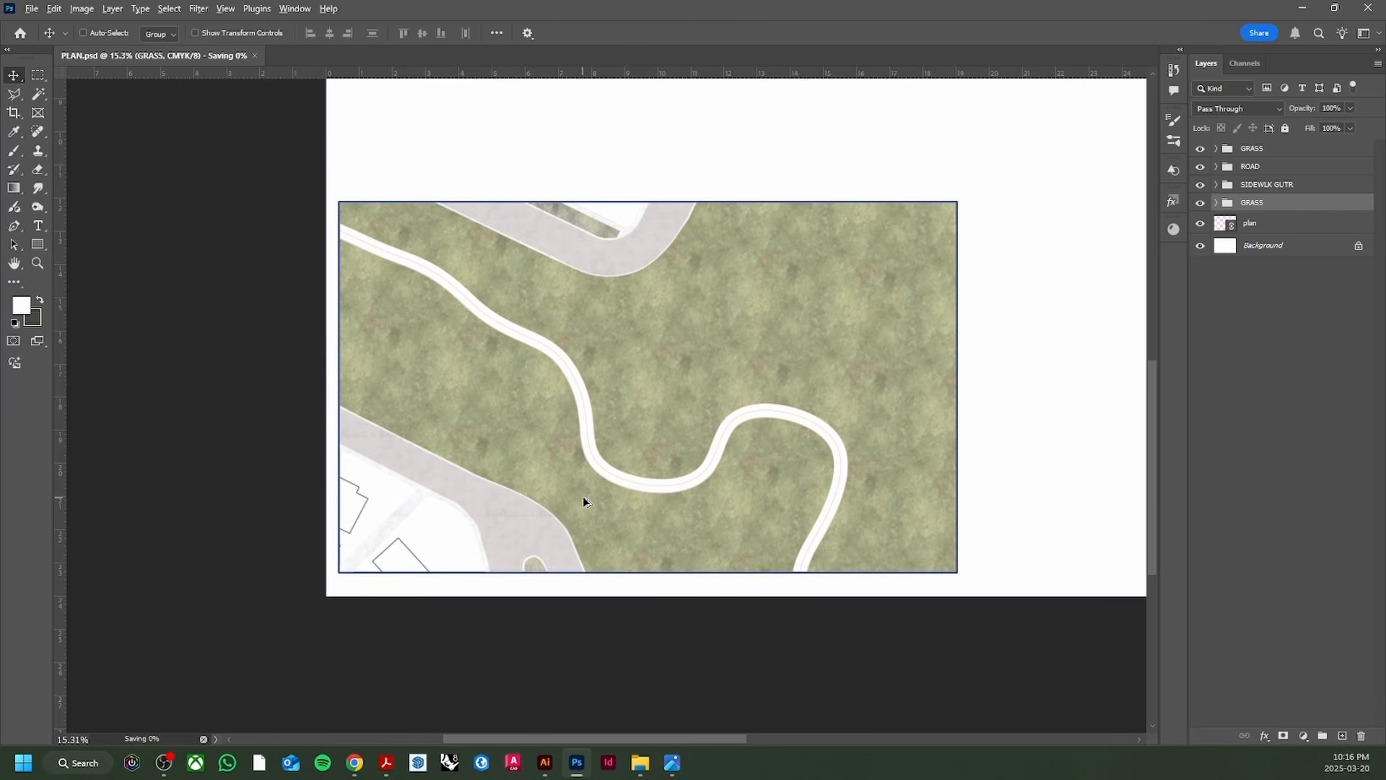
Step: On the plan layer, Magic Wand-select the white edge around the small grass island
{"action": "scroll", "coordinate": [582, 499], "scroll_direction": "up", "scroll_amount": 3}
{"action": "scroll", "coordinate": [582, 525], "scroll_direction": "up", "scroll_amount": 3}
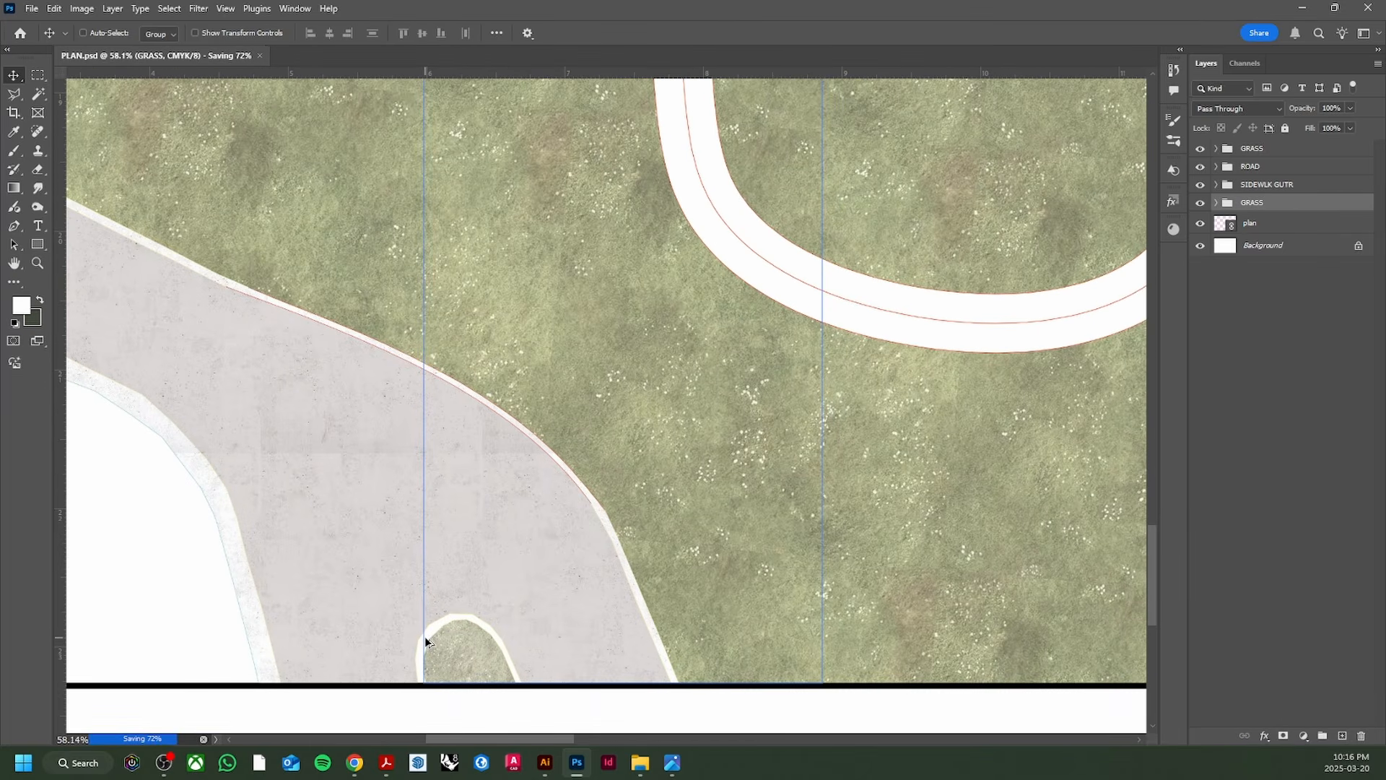
{"action": "scroll", "coordinate": [426, 639], "scroll_direction": "up", "scroll_amount": 2}
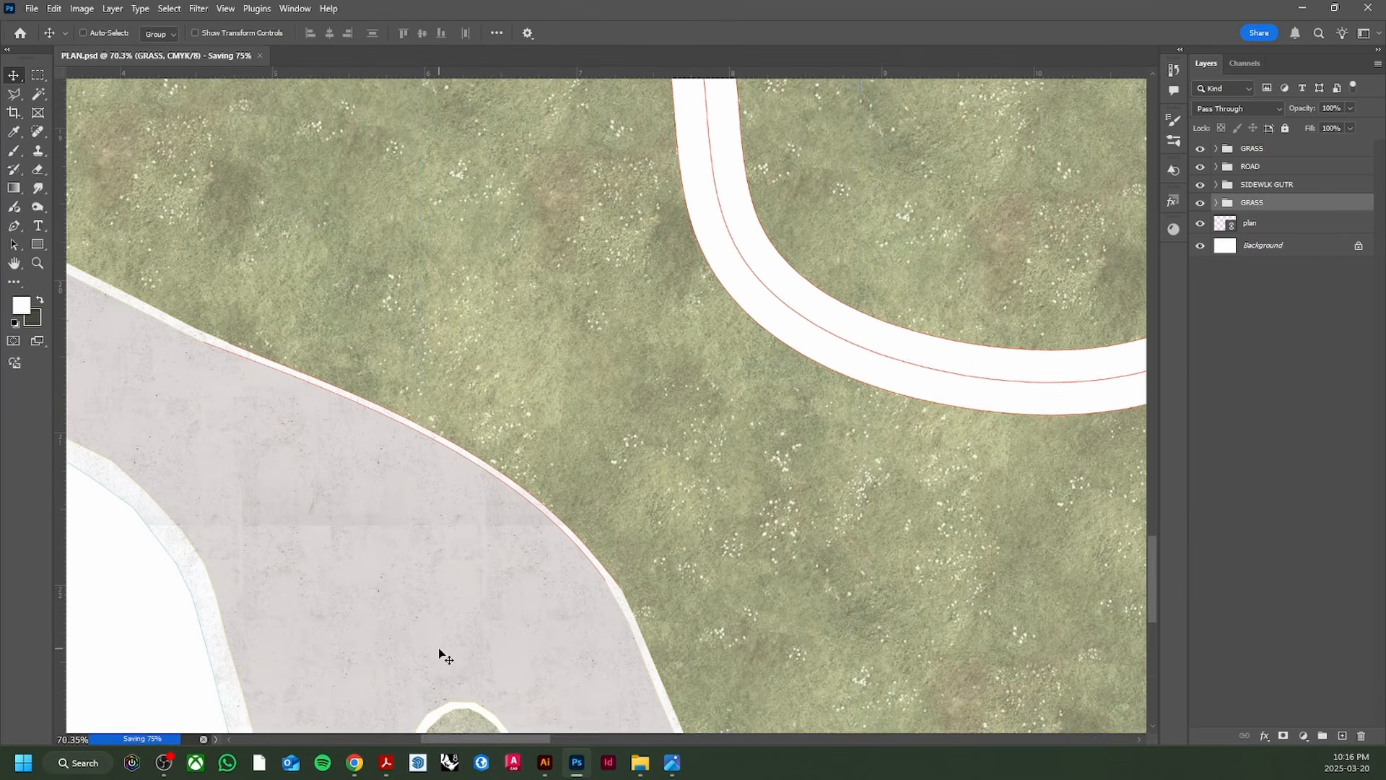
{"action": "key", "text": "w"}
{"action": "left_click", "coordinate": [1275, 224]}
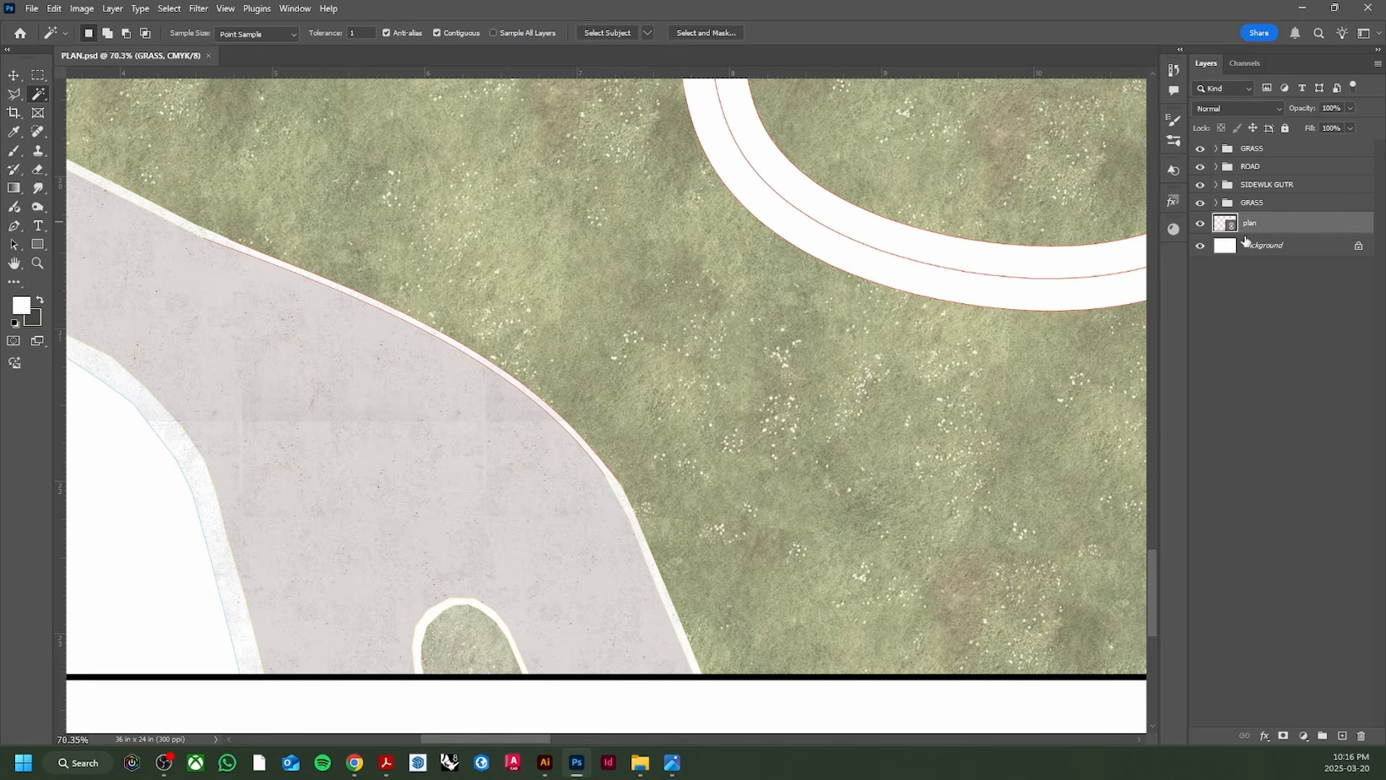
{"action": "left_click", "coordinate": [450, 608]}
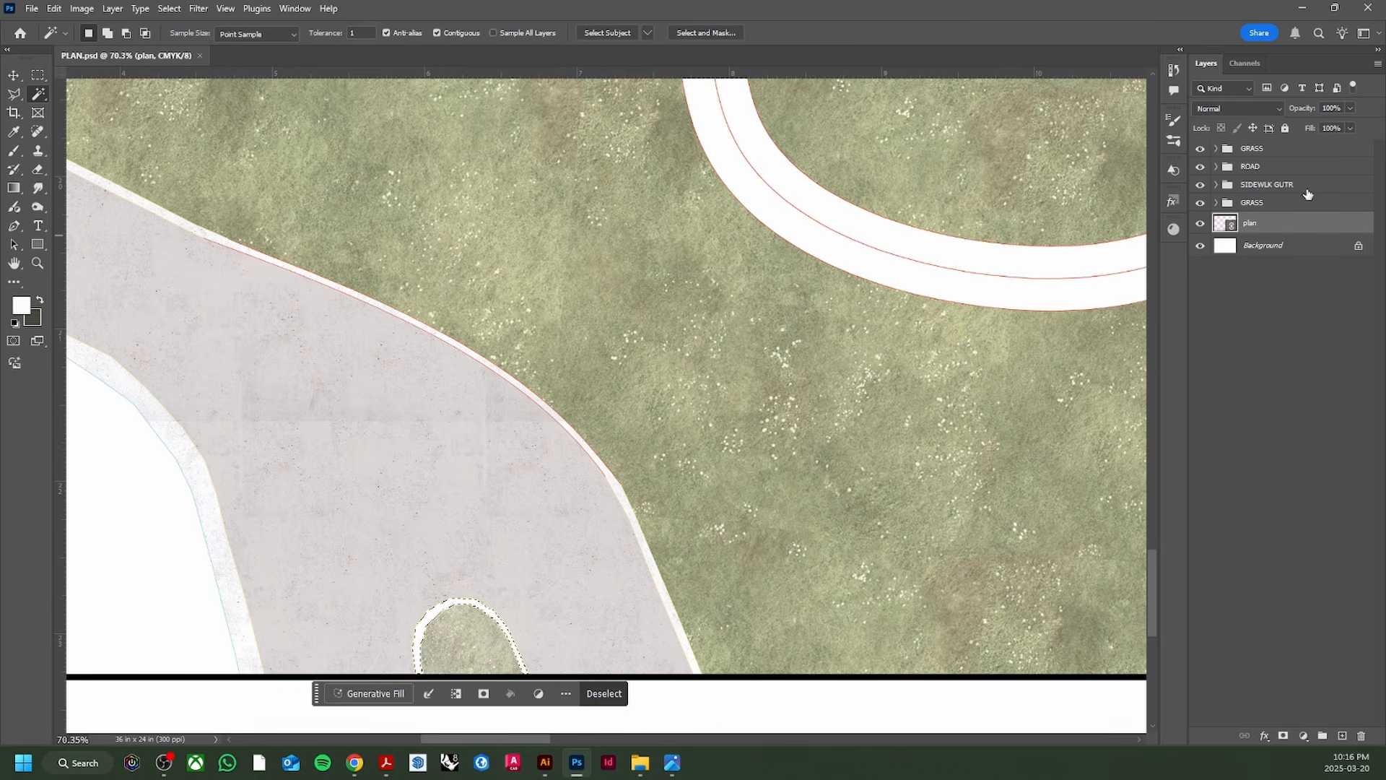
Step: Fill the island edge with a plain white Pattern Fill layer and move it toward SIDEWLK GUTR
{"action": "left_click", "coordinate": [1305, 736]}
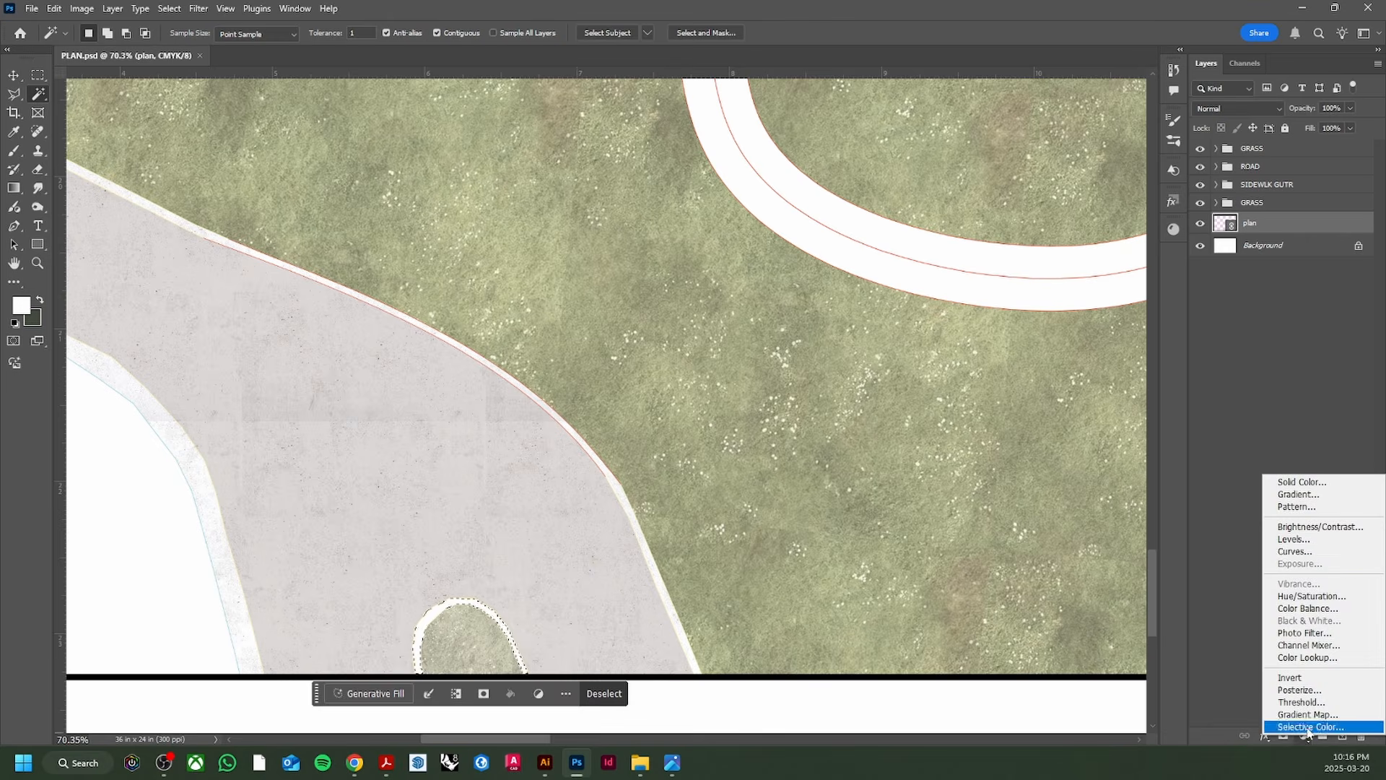
{"action": "left_click", "coordinate": [1325, 507]}
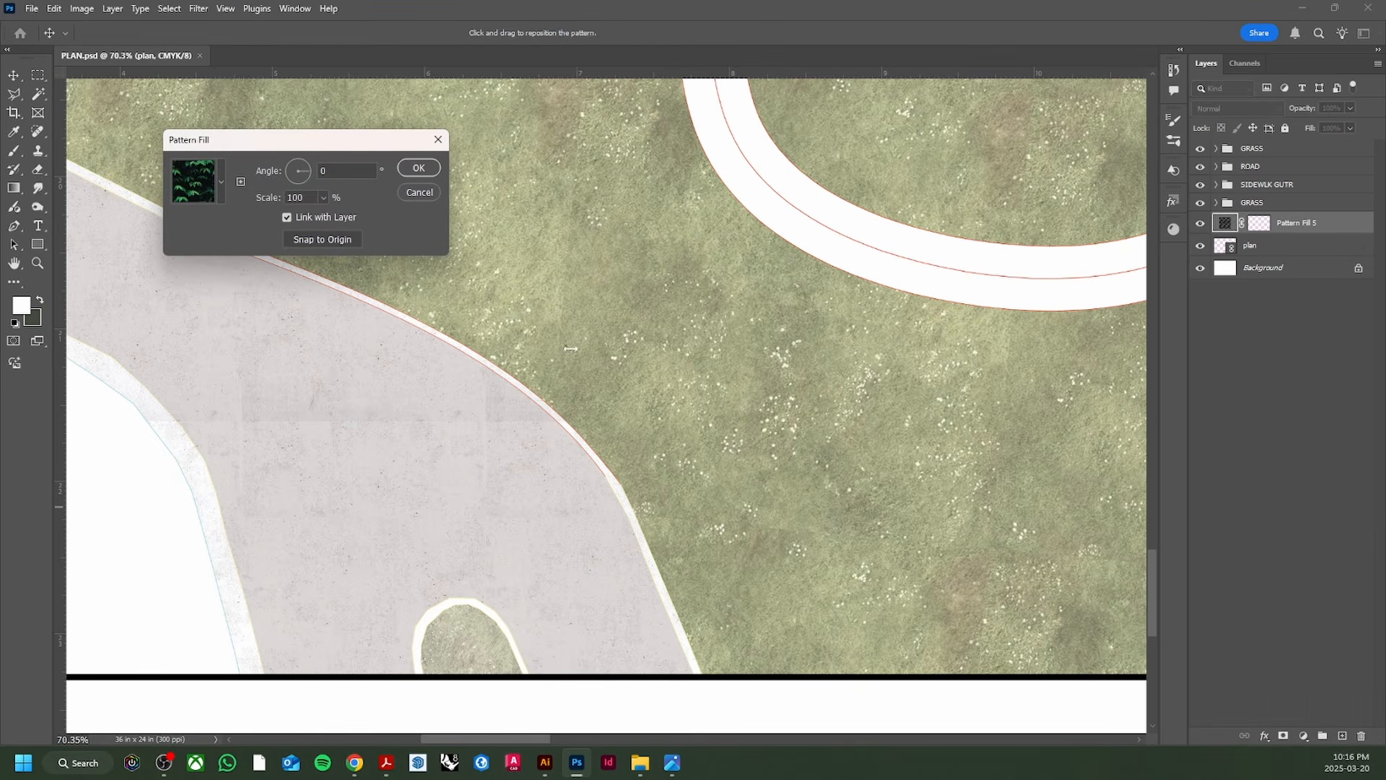
{"action": "left_click", "coordinate": [223, 195]}
{"action": "left_click", "coordinate": [273, 353]}
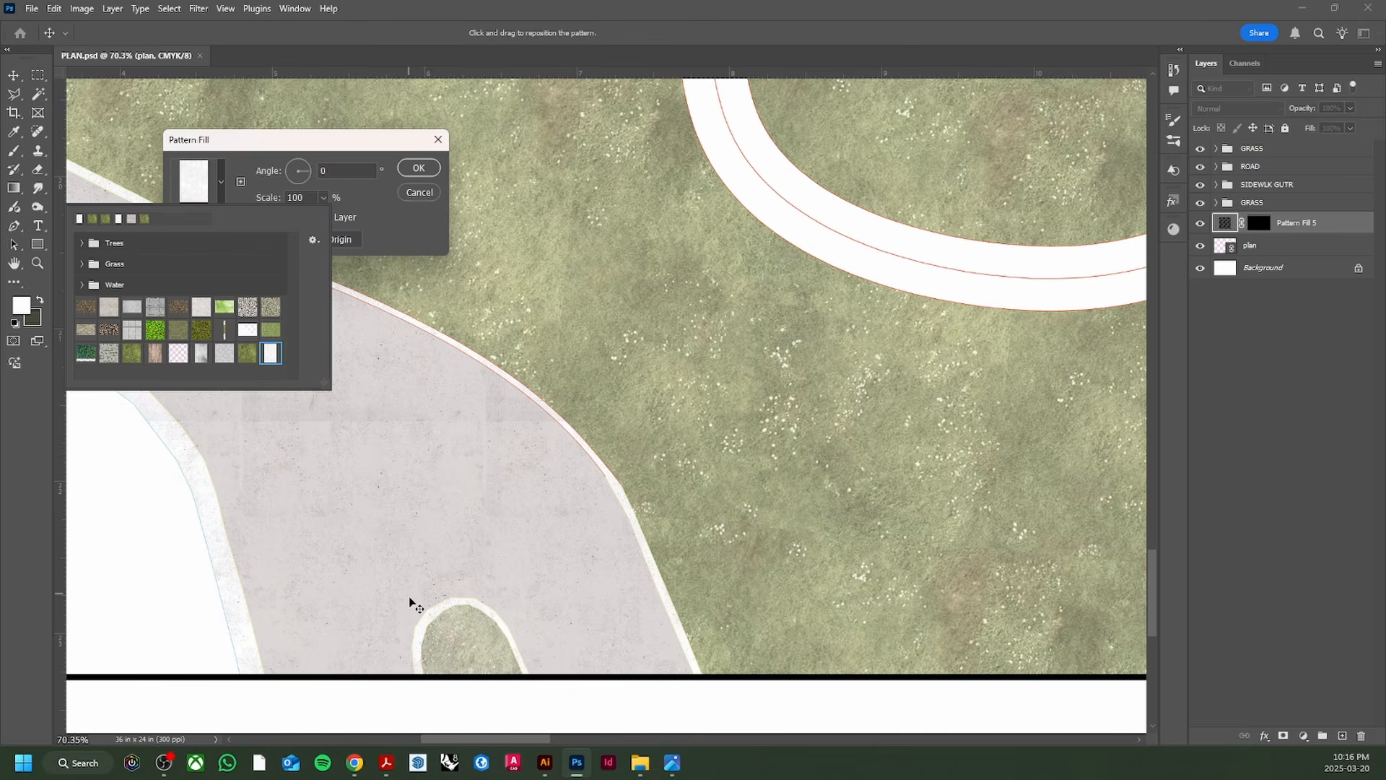
{"action": "left_click", "coordinate": [417, 168]}
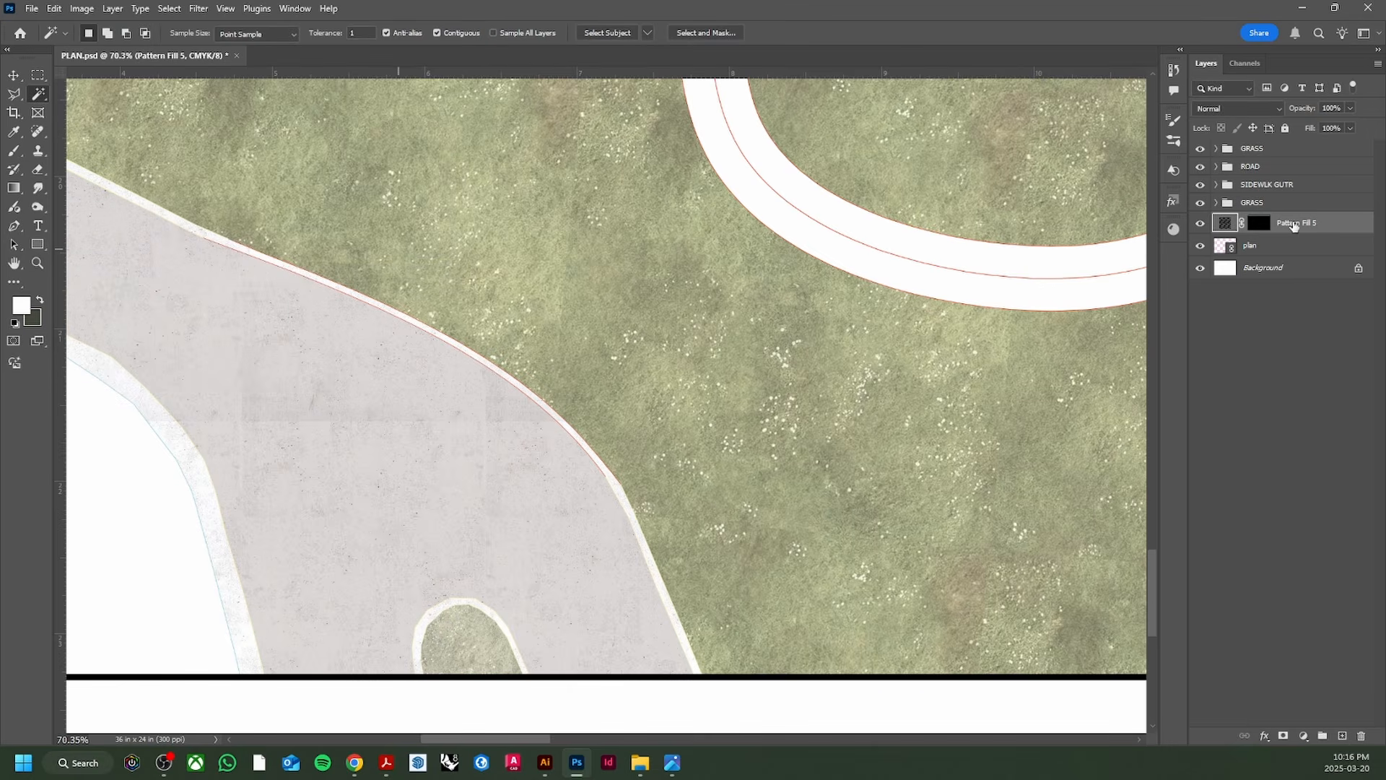
{"action": "left_click_drag", "start_coordinate": [1296, 224], "coordinate": [1318, 257]}
Step: Put the new fill in SIDEWLK GUTR and group both pattern fills into a group named 'pattern'
{"action": "left_click", "coordinate": [1216, 184]}
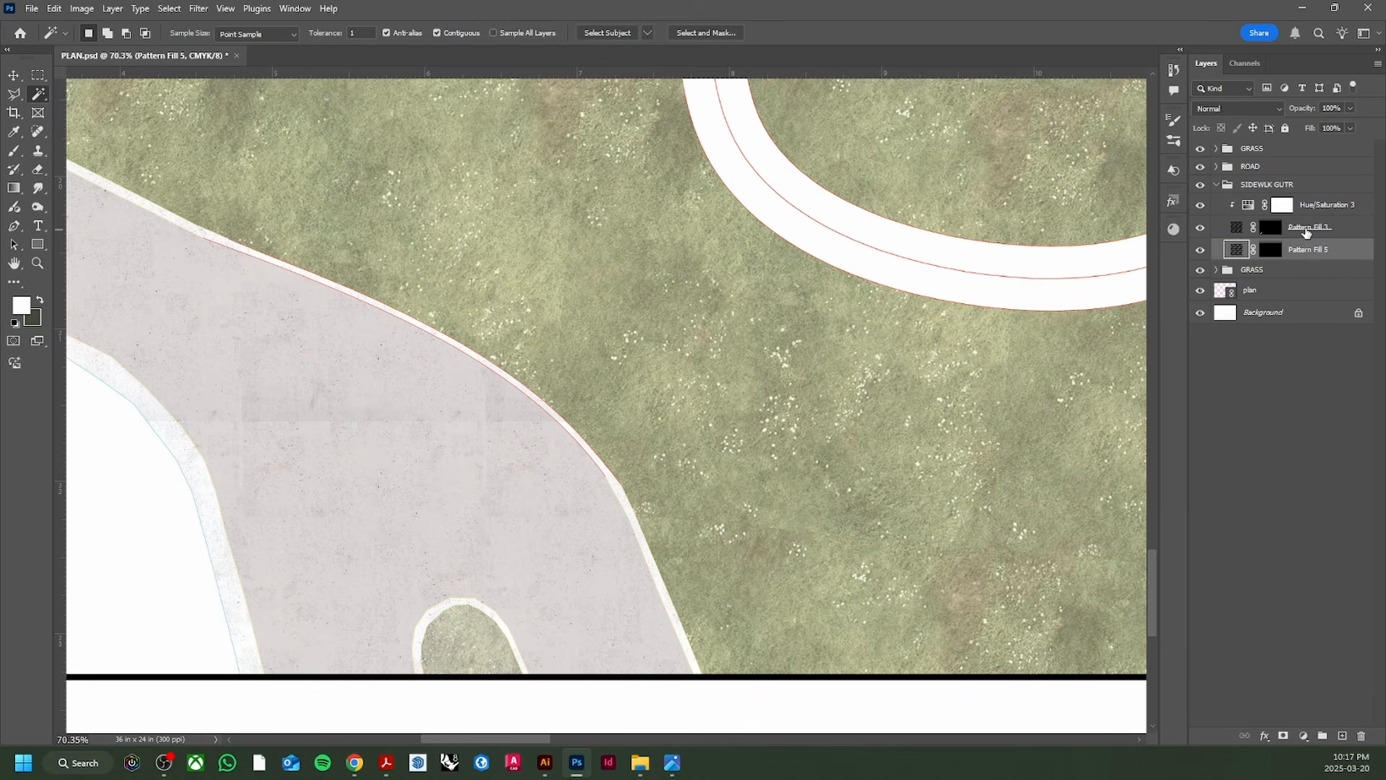
{"action": "left_click", "coordinate": [1300, 230], "text": "shift"}
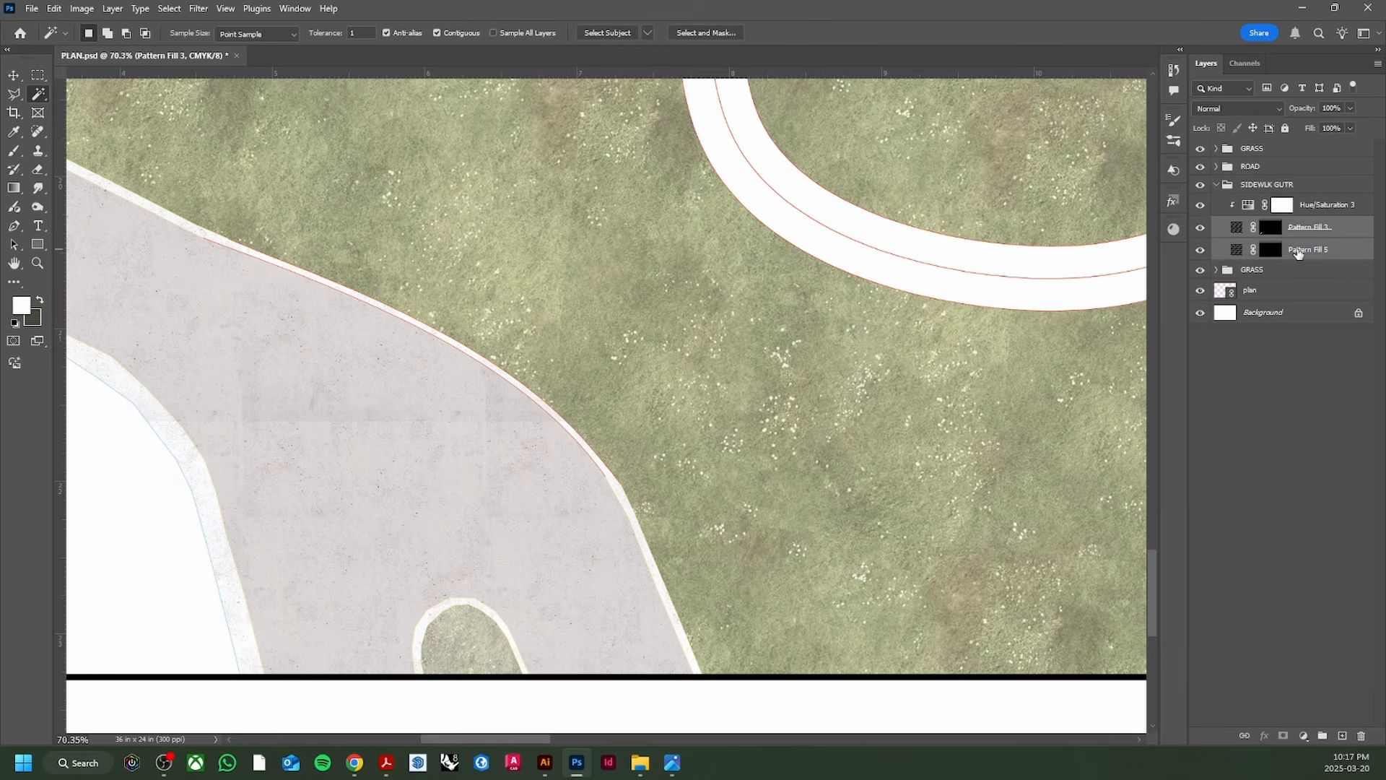
{"action": "key", "text": "ctrl+g"}
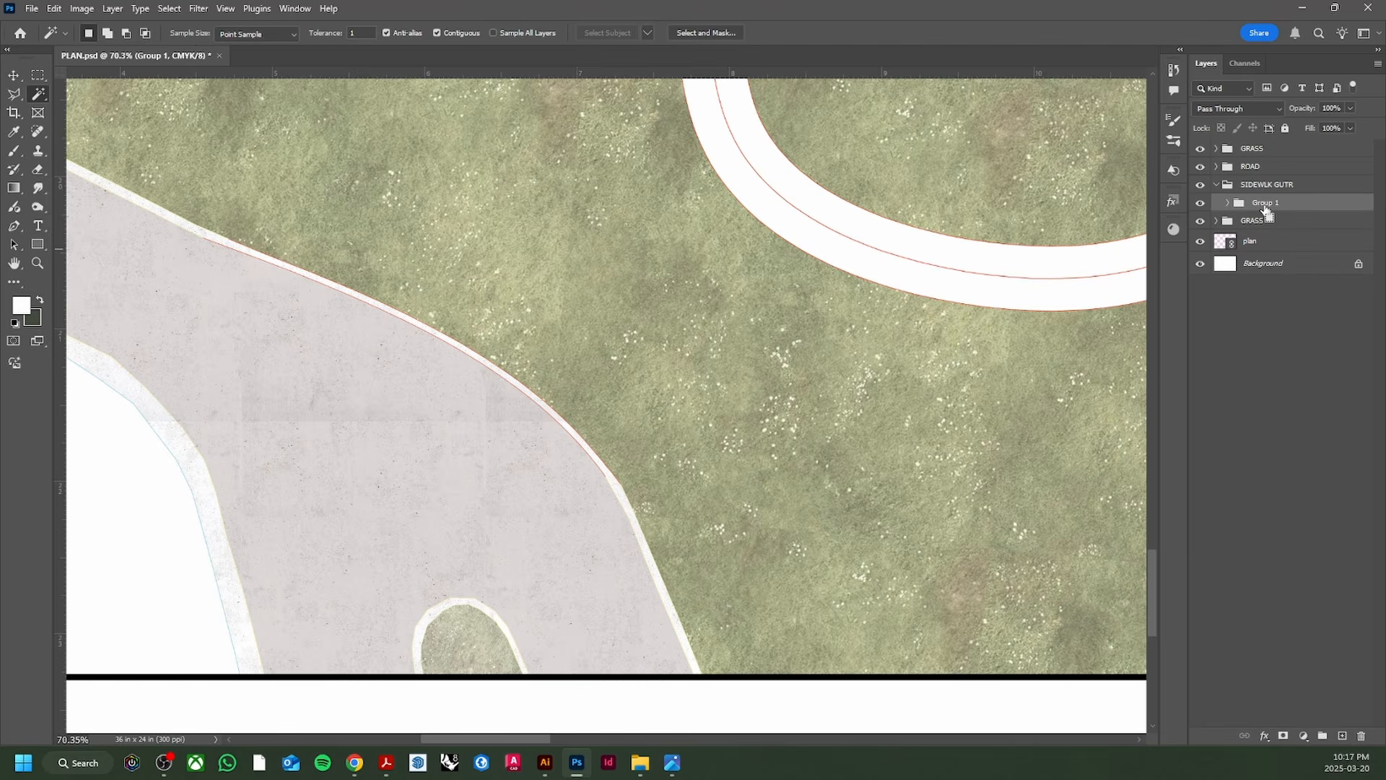
{"action": "double_click", "coordinate": [1266, 205]}
{"action": "type", "text": "R"}
{"action": "key", "text": "Return"}
Step: Move Hue/Saturation 3 above the 'pattern' group and clip it to the group
{"action": "left_click", "coordinate": [1226, 204]}
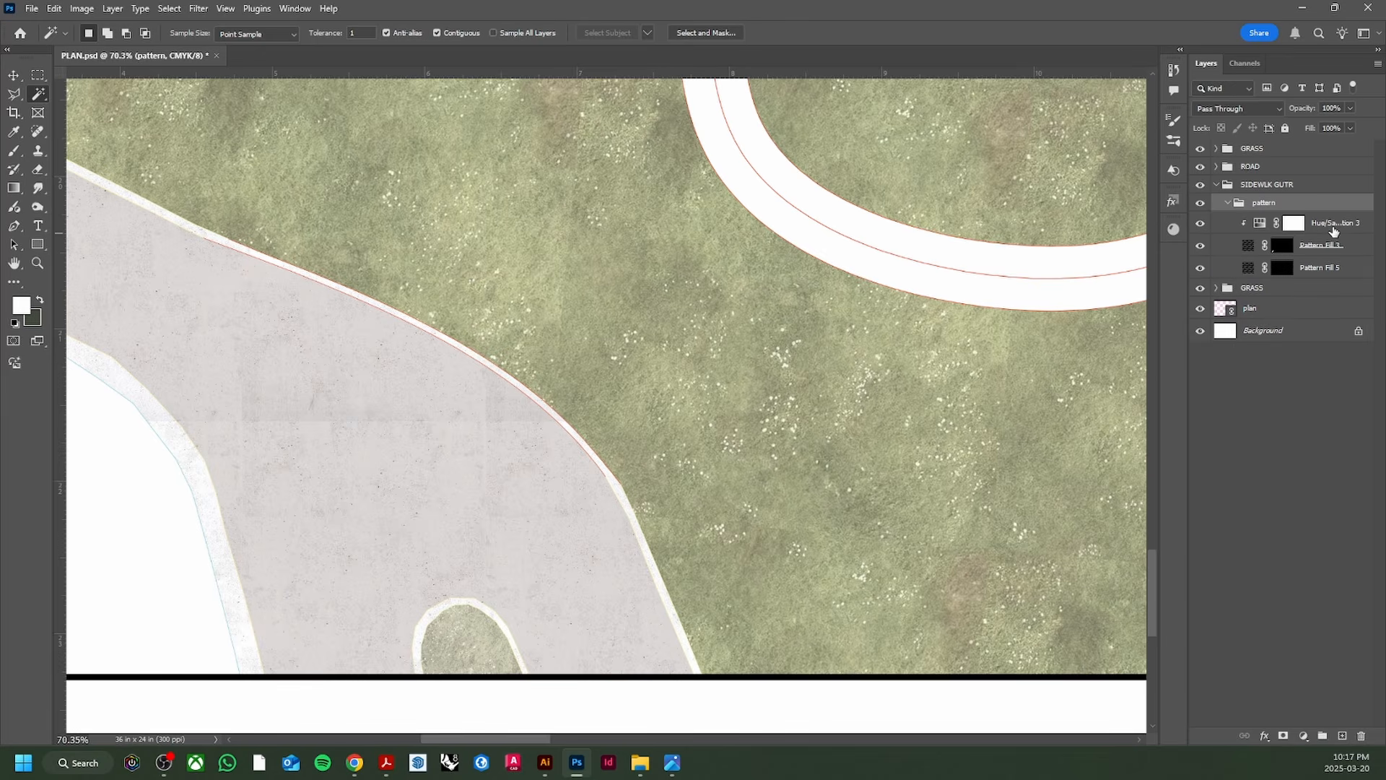
{"action": "left_click_drag", "start_coordinate": [1333, 231], "coordinate": [1341, 197]}
{"action": "left_click", "coordinate": [1294, 222]}
{"action": "left_click", "coordinate": [1236, 205]}
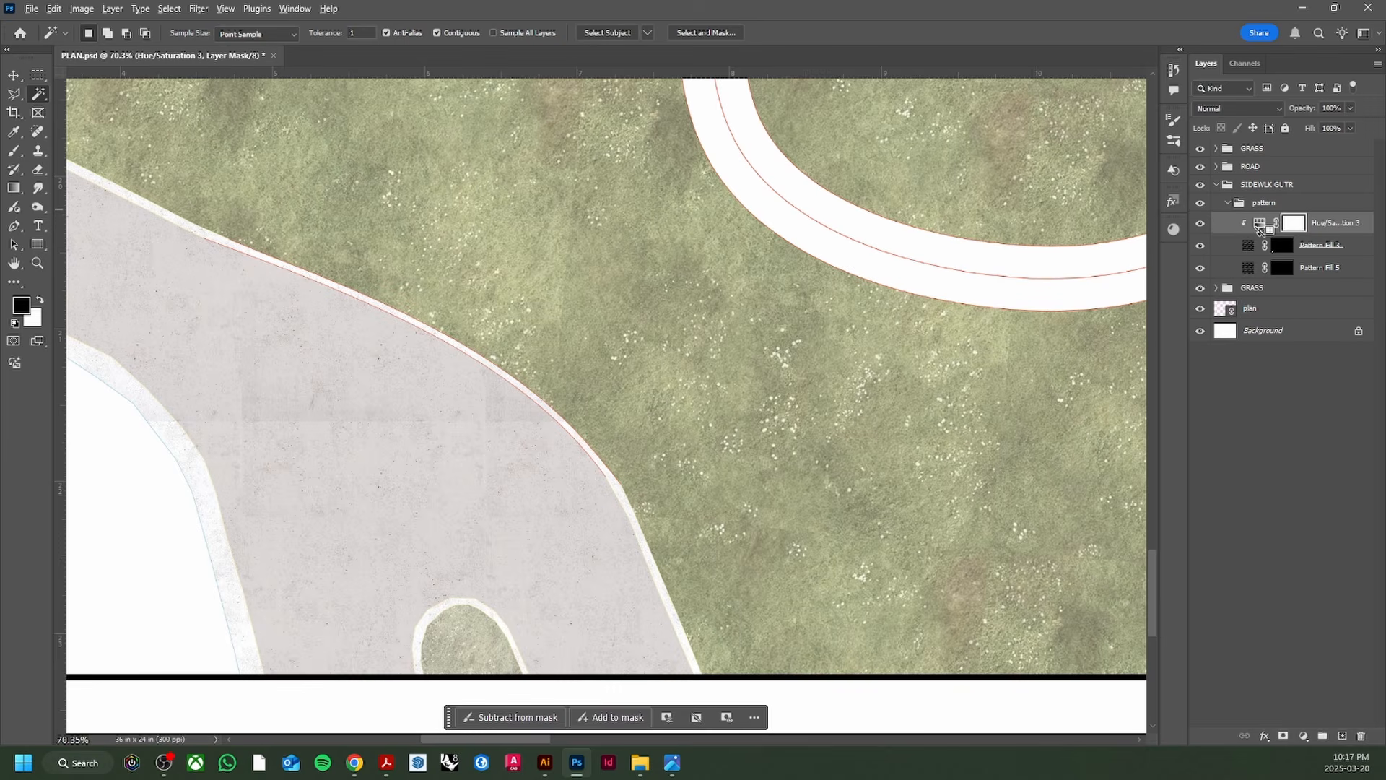
{"action": "left_click", "coordinate": [1265, 232], "text": "alt"}
{"action": "left_click", "coordinate": [1321, 229]}
{"action": "left_click_drag", "start_coordinate": [1308, 228], "coordinate": [1317, 196]}
{"action": "left_click", "coordinate": [1228, 226]}
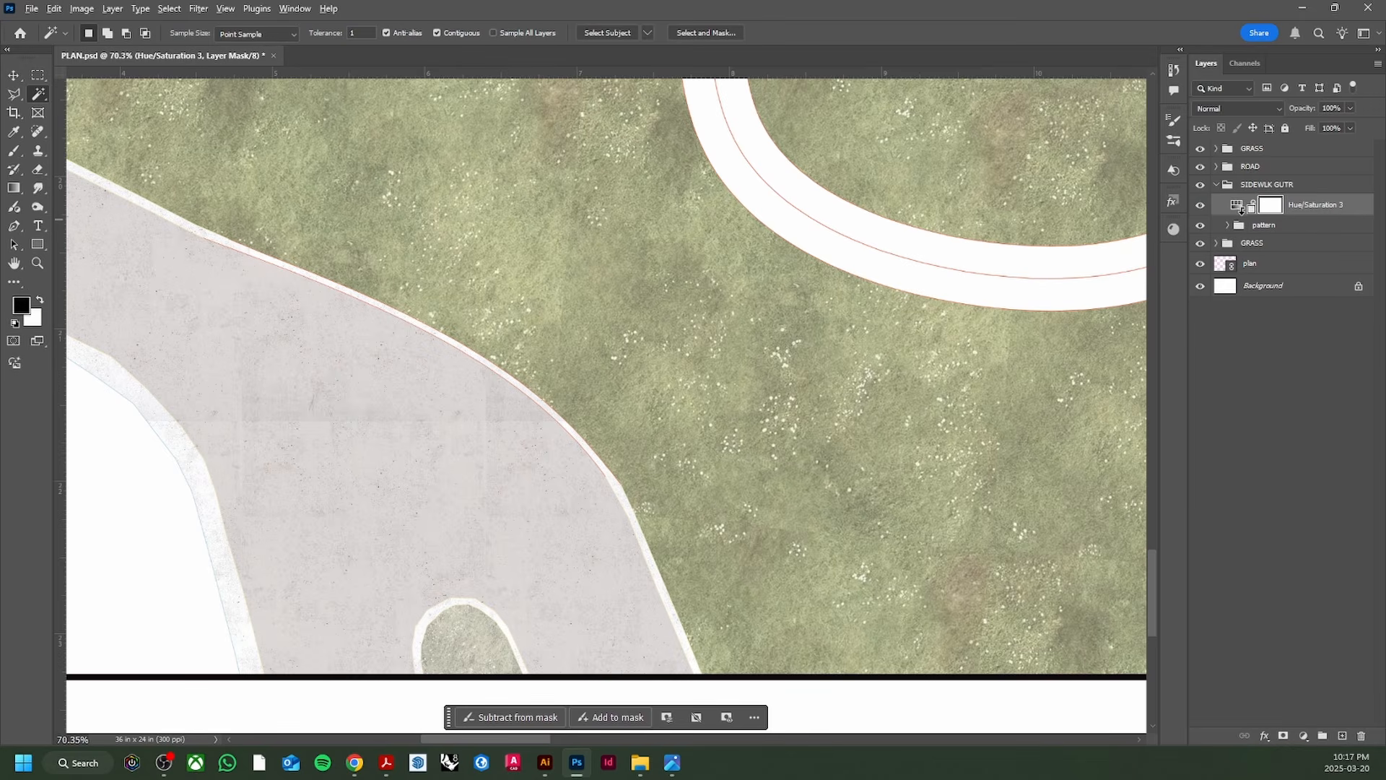
{"action": "left_click", "coordinate": [1244, 209], "text": "alt"}
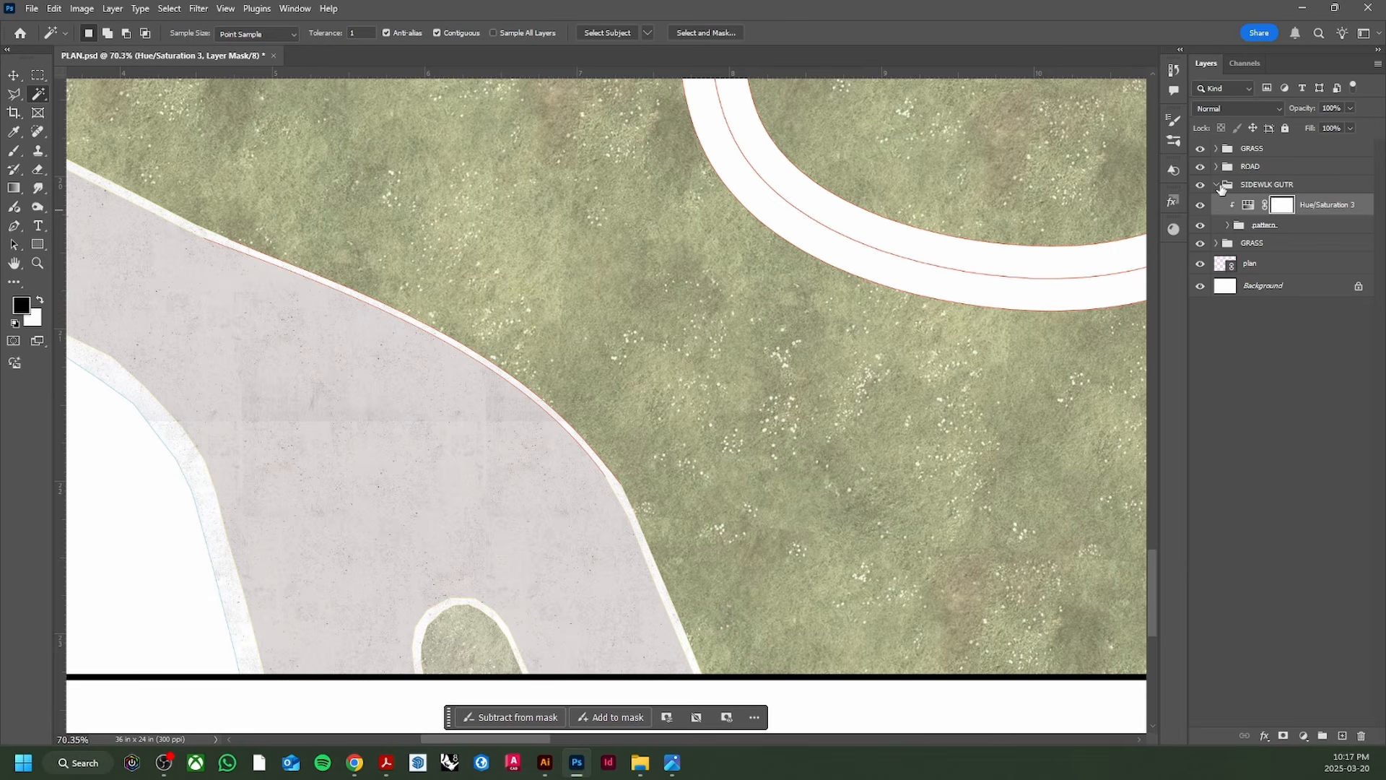
Step: Zoom out and scroll around to review the sidewalk texture
{"action": "key", "text": "alt+bracketright"}
{"action": "scroll", "coordinate": [665, 498], "scroll_direction": "down", "scroll_amount": 5}
{"action": "scroll", "coordinate": [668, 486], "scroll_direction": "up", "scroll_amount": 4}
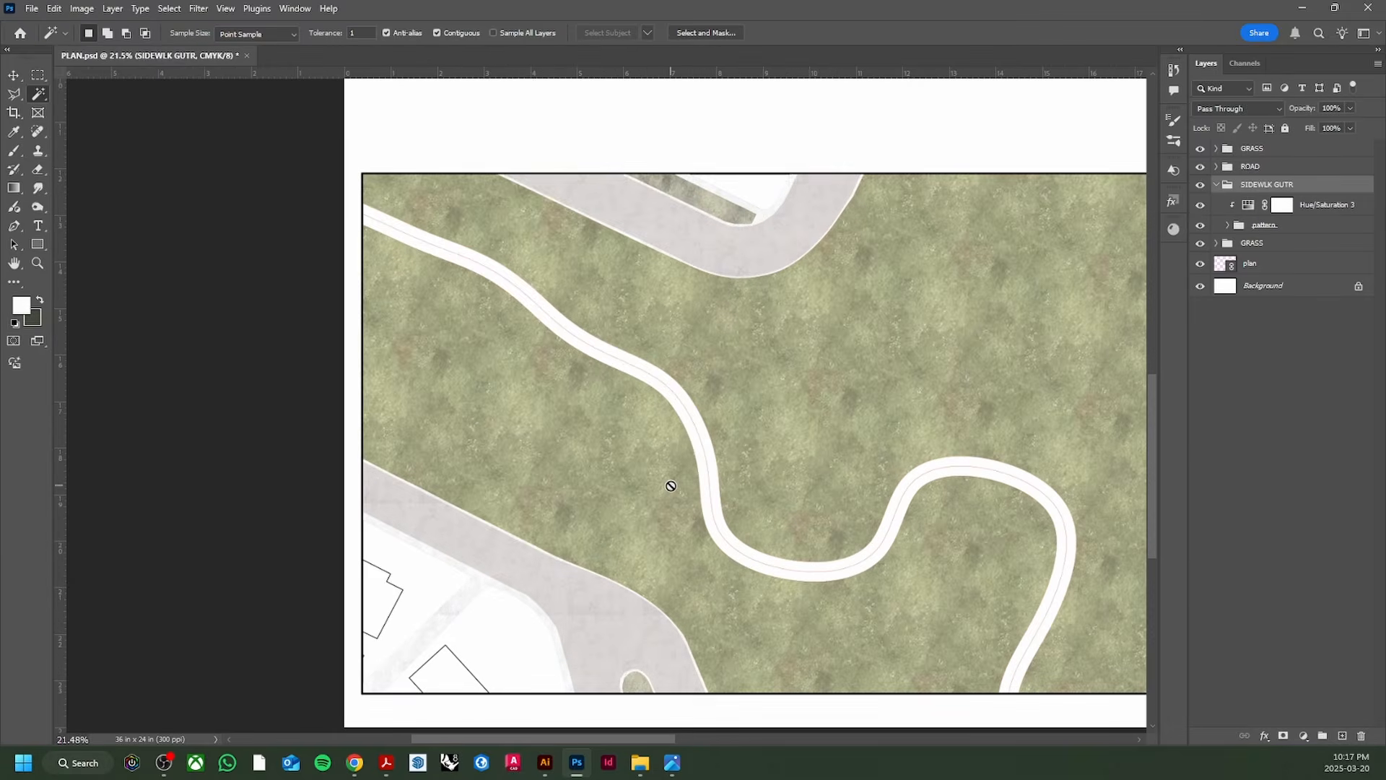
{"action": "scroll", "coordinate": [566, 585], "scroll_direction": "up", "scroll_amount": 5}
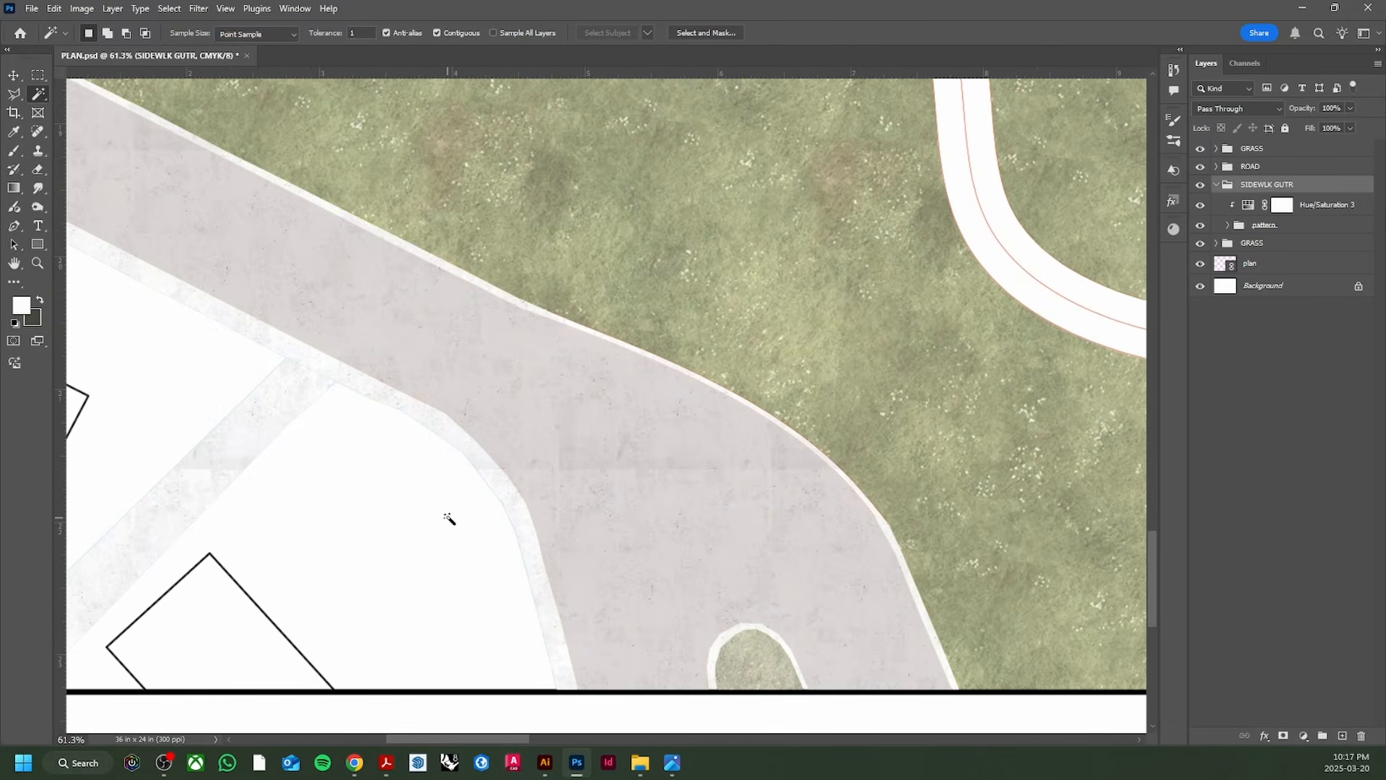
{"action": "scroll", "coordinate": [552, 541], "scroll_direction": "down", "scroll_amount": 4}
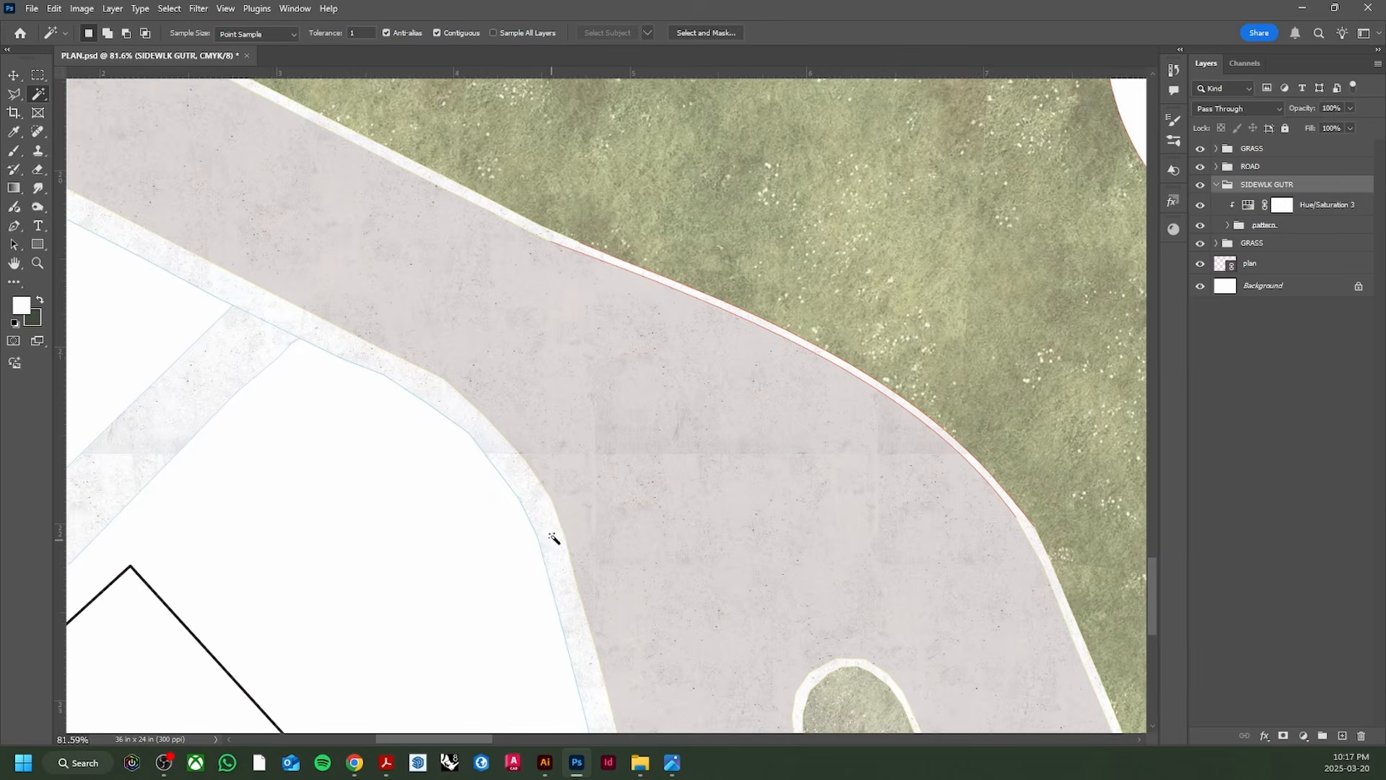
{"action": "scroll", "coordinate": [554, 533], "scroll_direction": "down", "scroll_amount": 2}
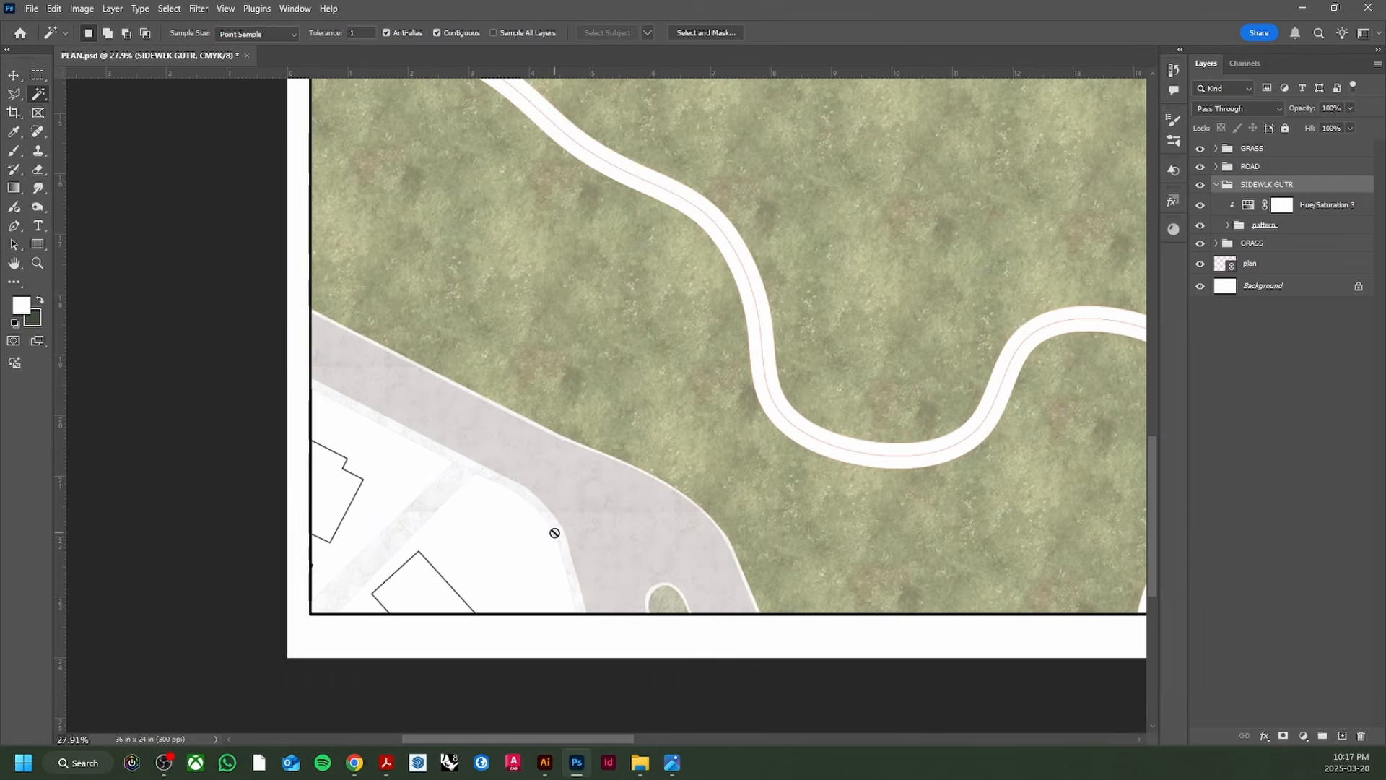
Step: In Illustrator, set all Layer 1 paths to no fill and a black stroke
{"action": "left_click", "coordinate": [557, 769]}
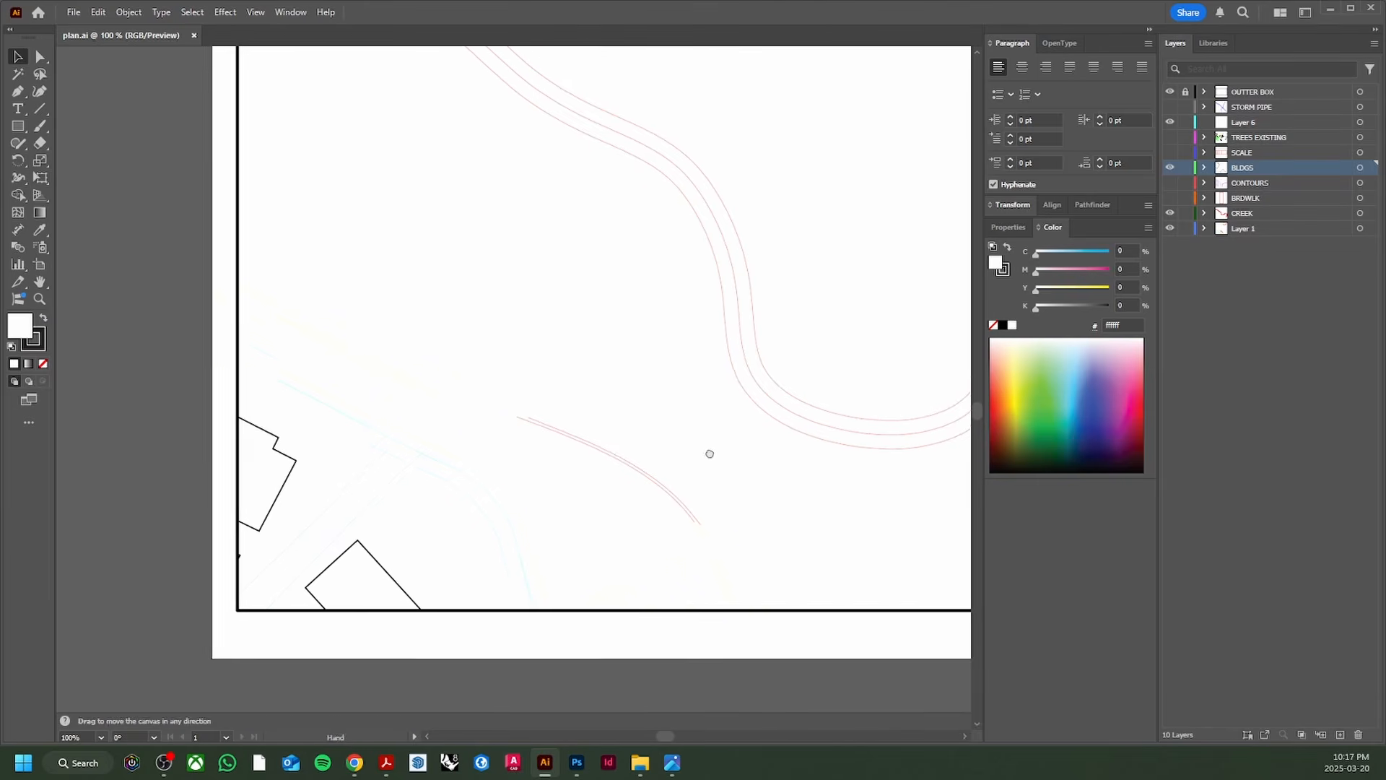
{"action": "left_click", "coordinate": [1171, 230]}
{"action": "left_click", "coordinate": [1171, 229]}
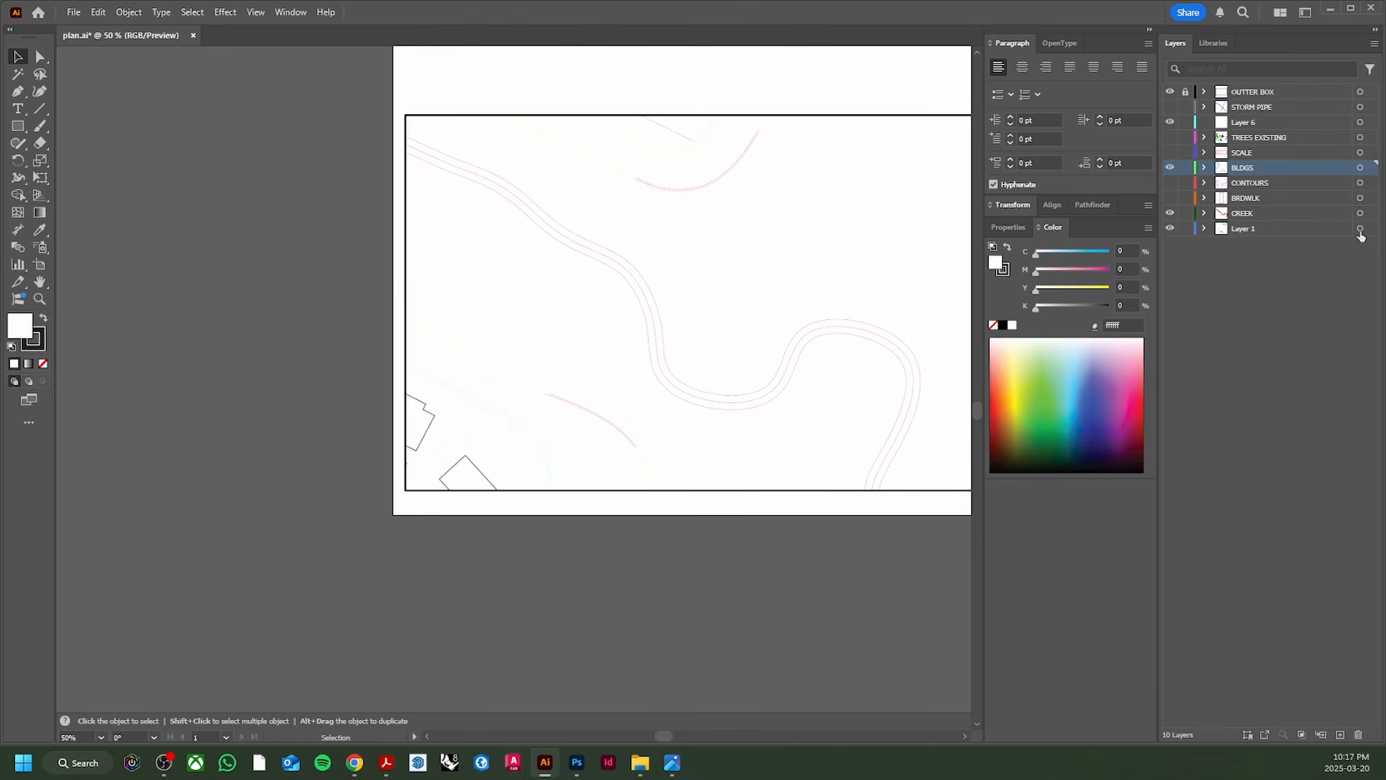
{"action": "left_click", "coordinate": [1361, 229]}
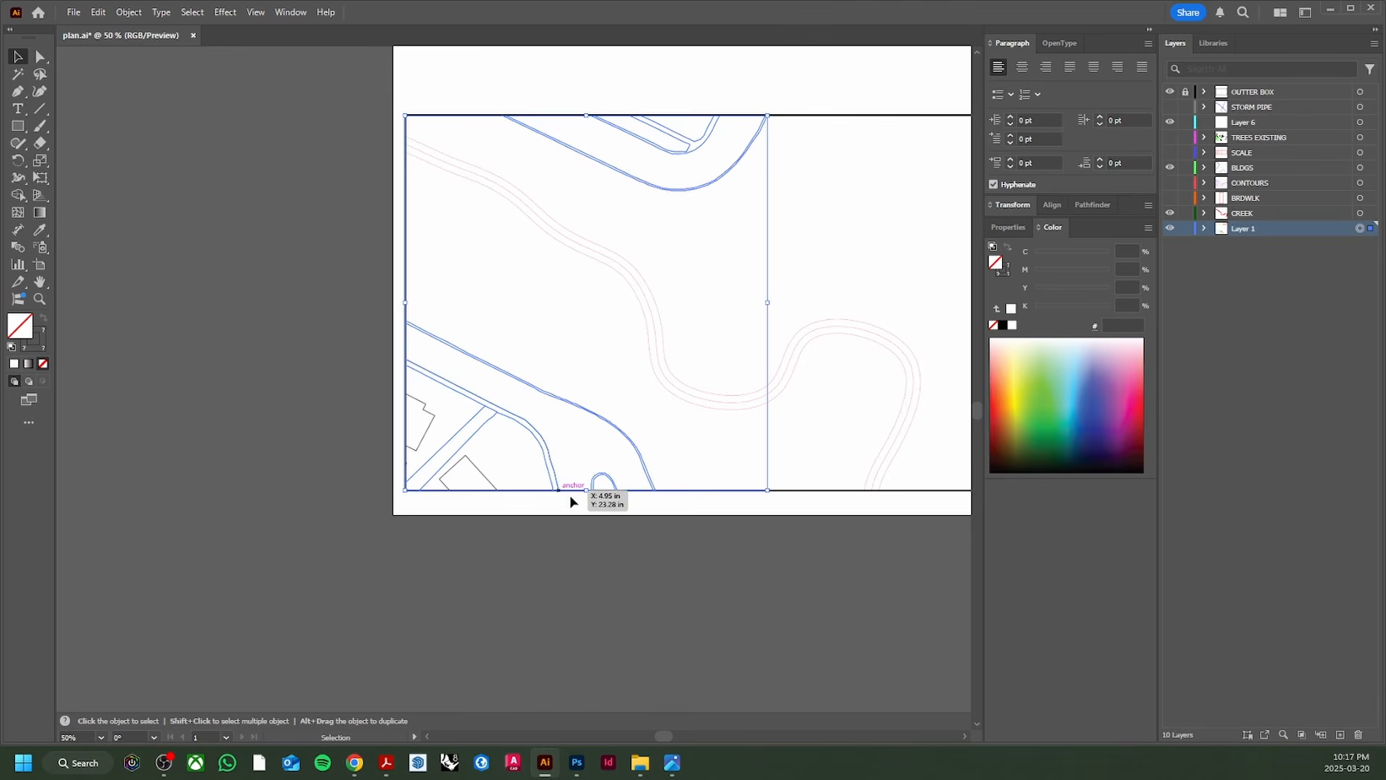
{"action": "left_click", "coordinate": [1002, 325]}
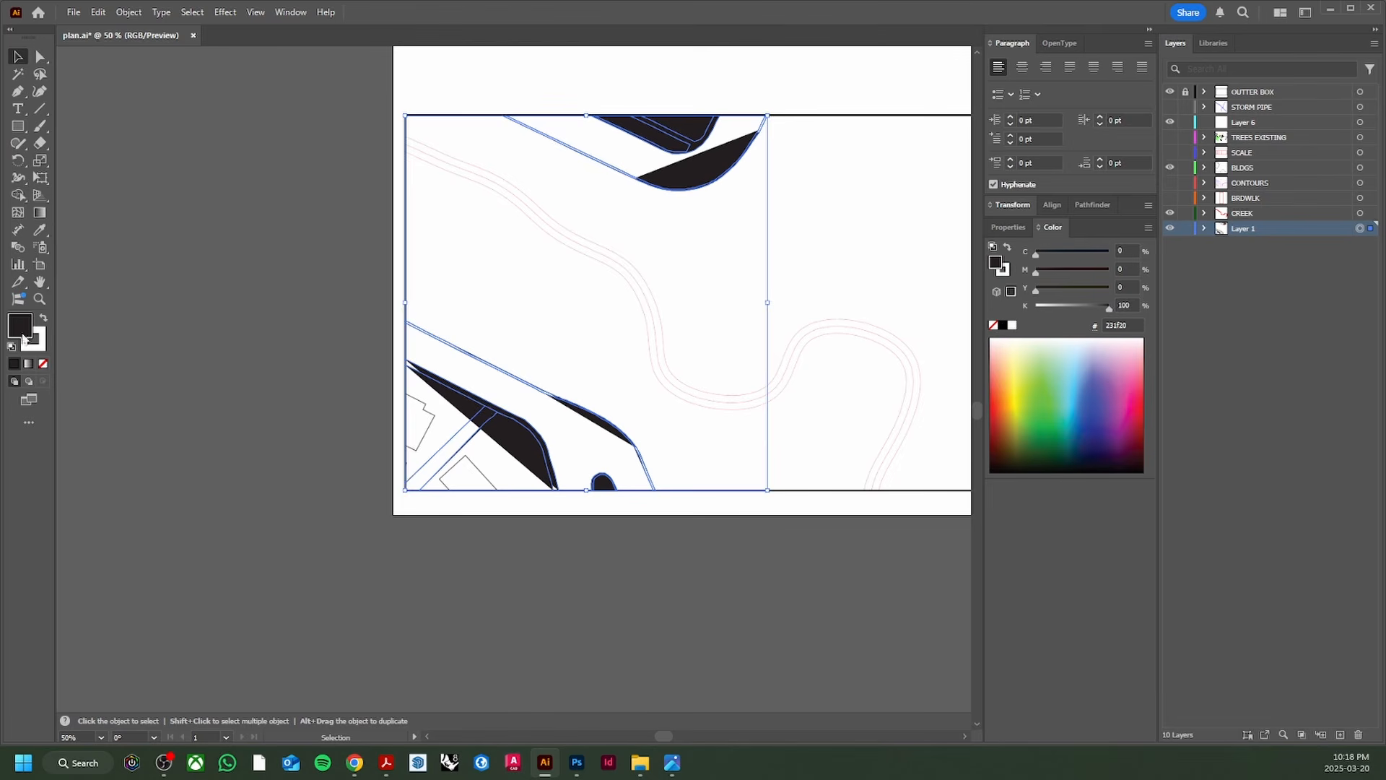
{"action": "left_click", "coordinate": [44, 365]}
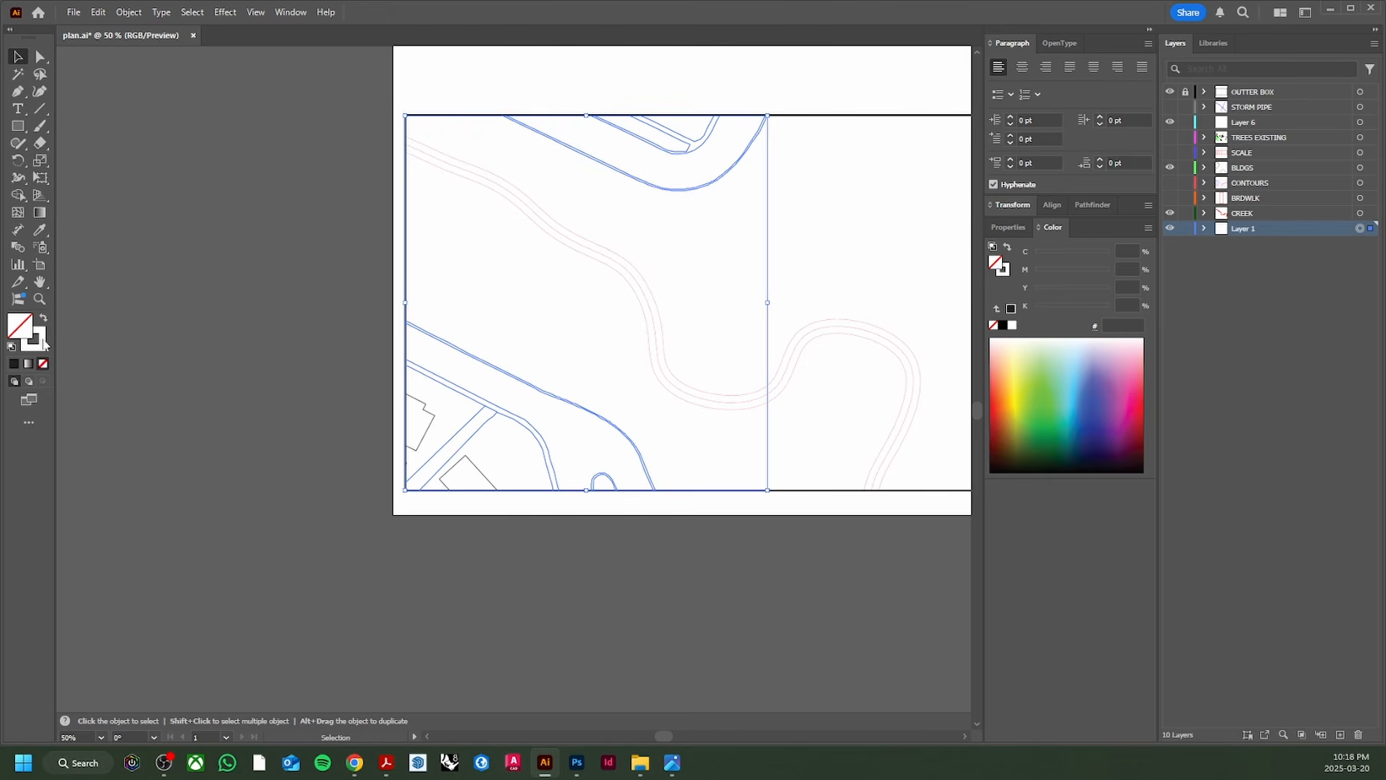
{"action": "left_click", "coordinate": [42, 336]}
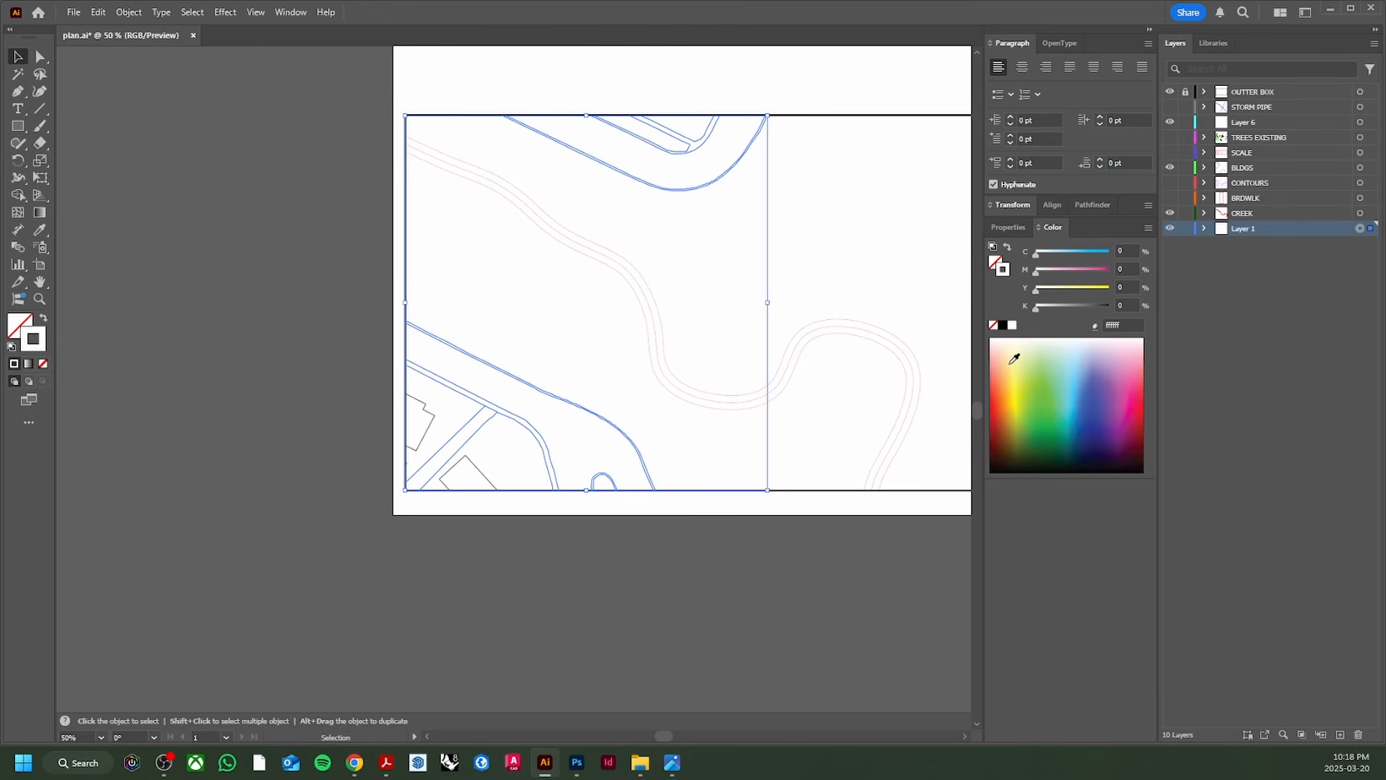
{"action": "left_click", "coordinate": [1009, 326]}
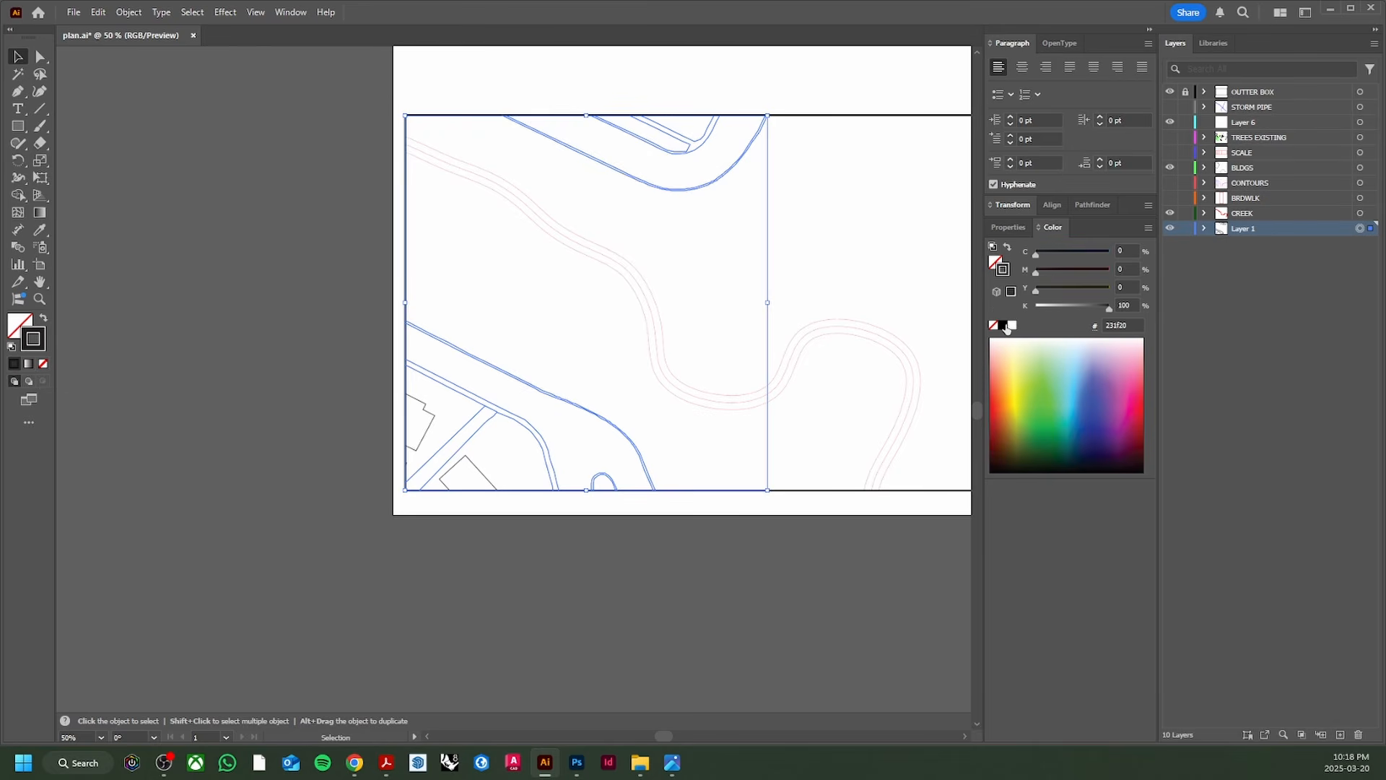
{"action": "left_click", "coordinate": [1008, 227]}
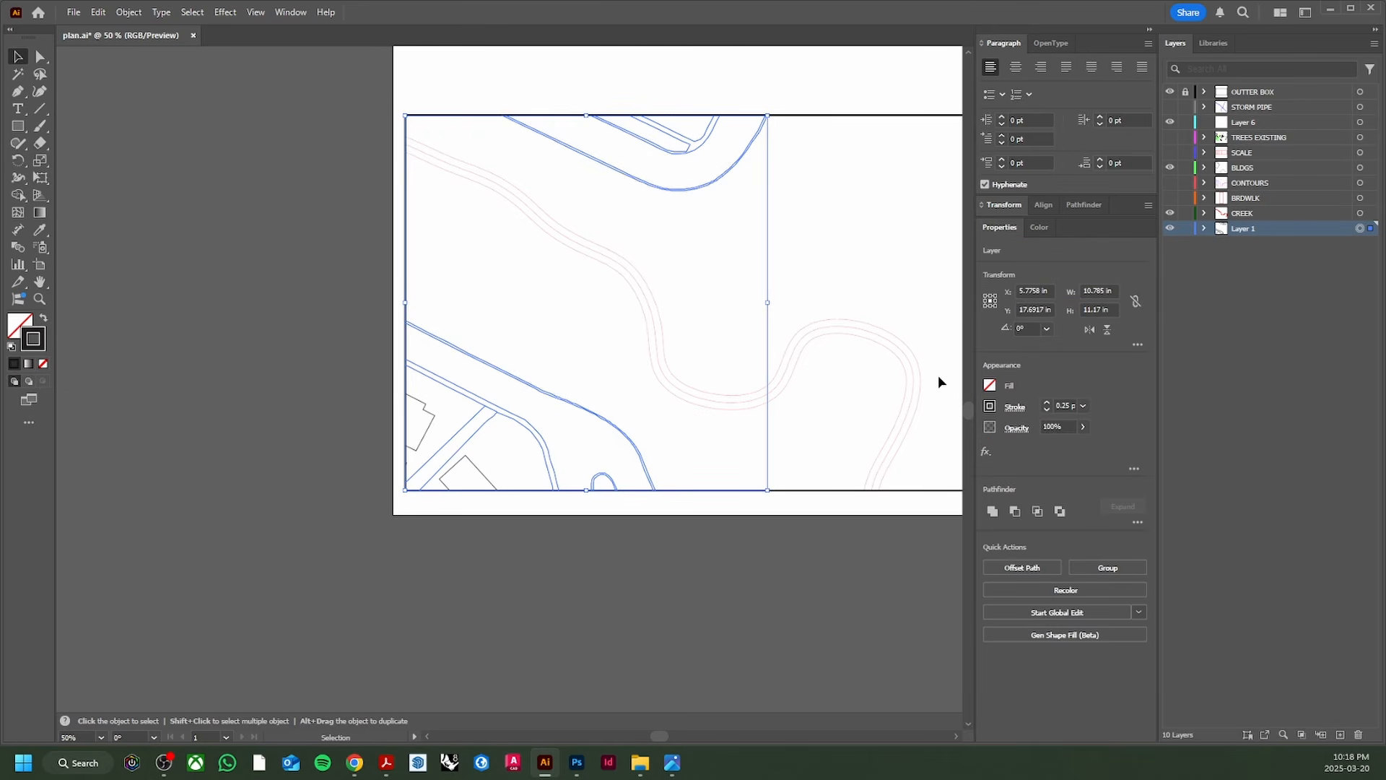
{"action": "left_click", "coordinate": [833, 299]}
Step: Save plan.ai and return to the Photoshop plan
{"action": "left_click_drag", "start_coordinate": [709, 336], "coordinate": [580, 391]}
{"action": "scroll", "coordinate": [457, 451], "scroll_direction": "up", "scroll_amount": 3}
{"action": "scroll", "coordinate": [466, 441], "scroll_direction": "down", "scroll_amount": 2}
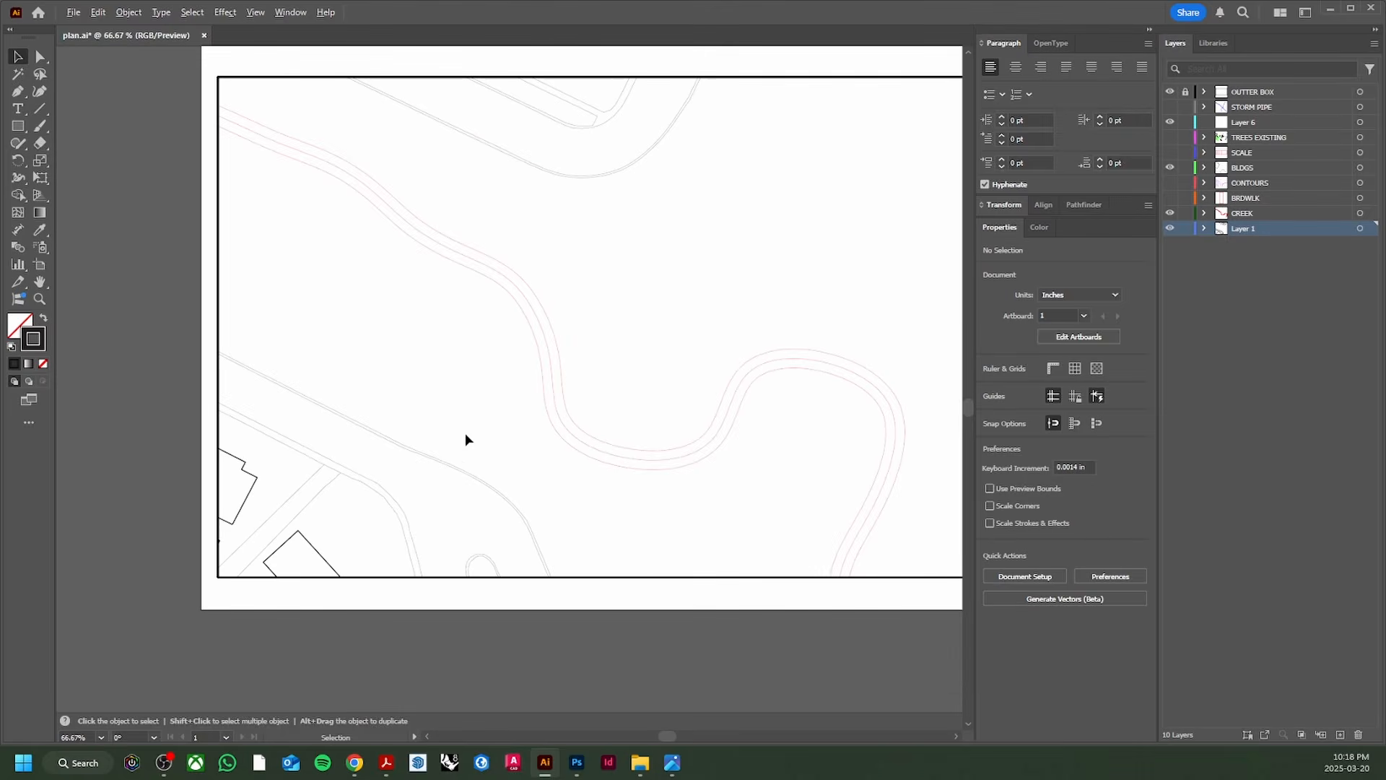
{"action": "key", "text": "ctrl+s"}
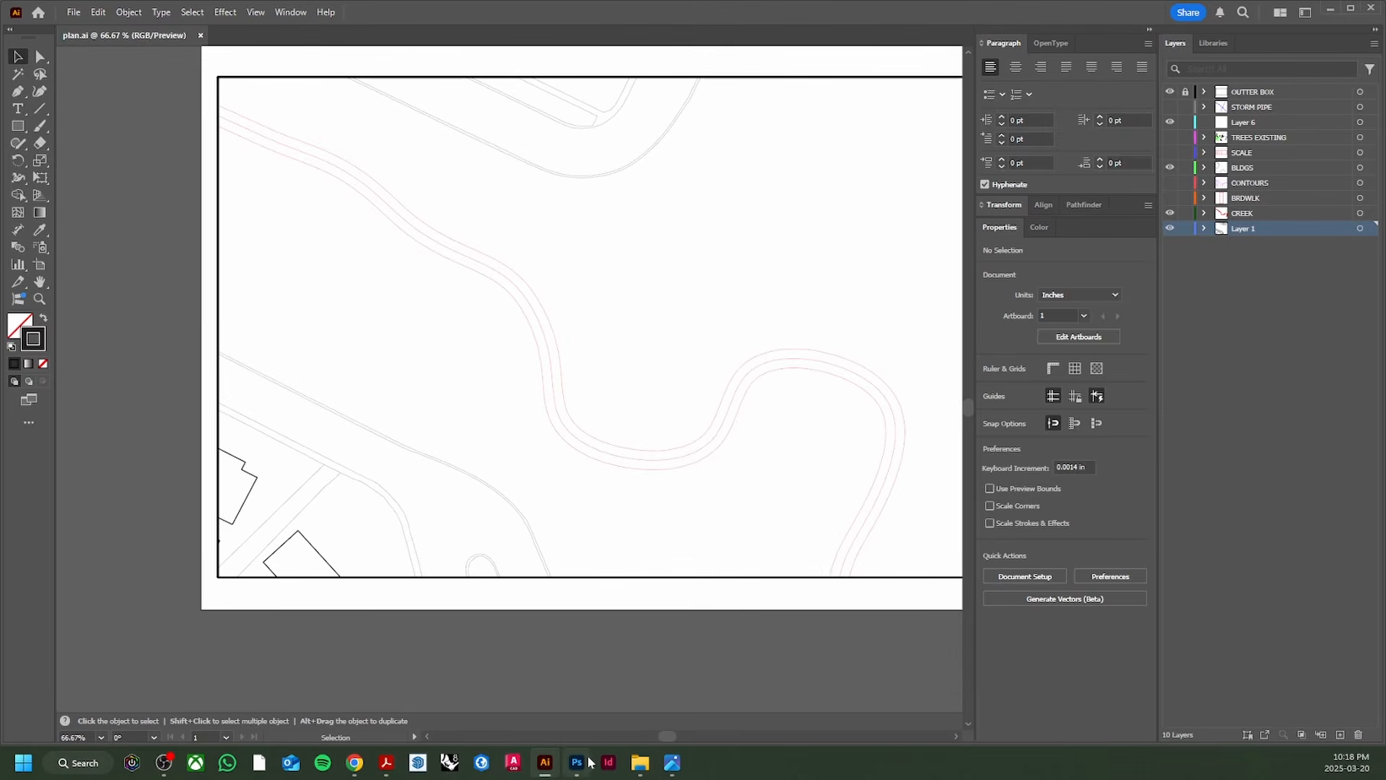
{"action": "left_click", "coordinate": [587, 763]}
{"action": "scroll", "coordinate": [604, 491], "scroll_direction": "down", "scroll_amount": 2}
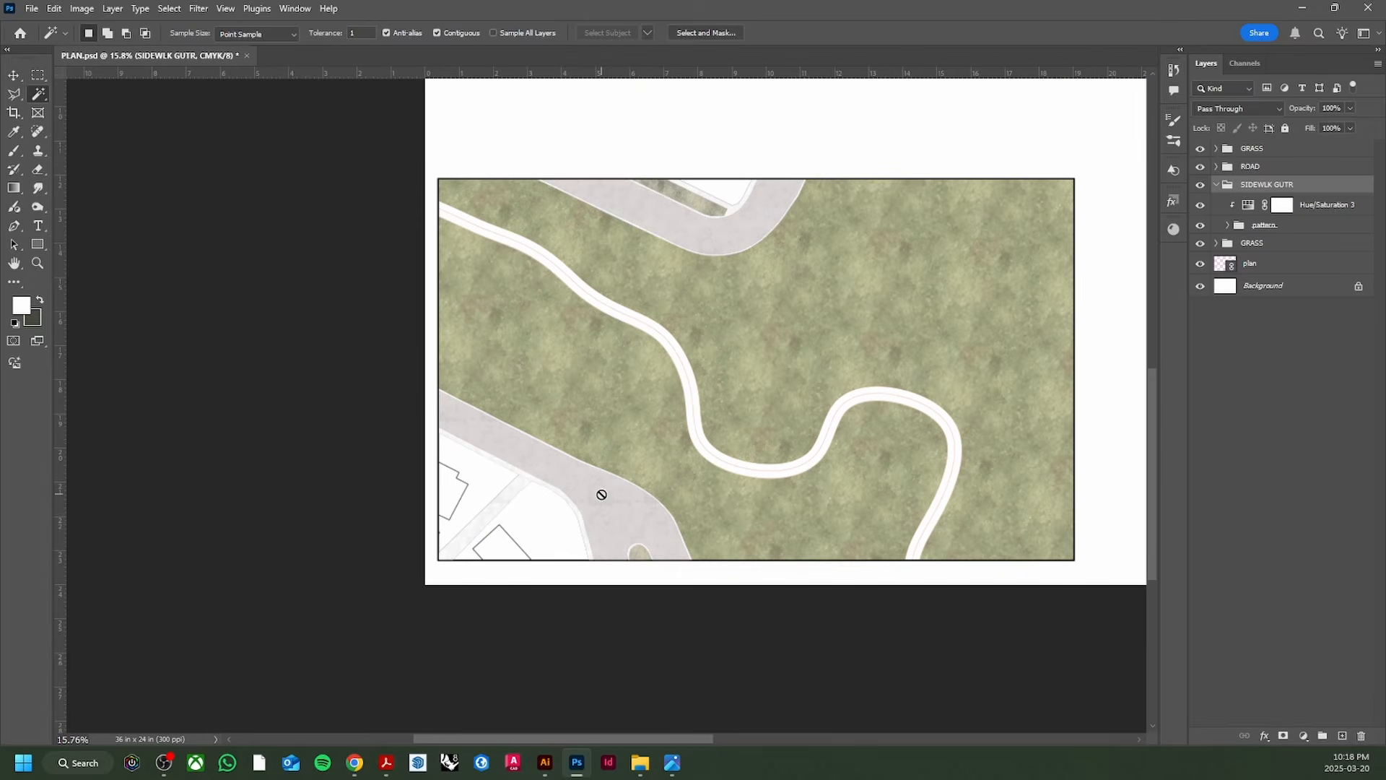
Step: Collapse the SIDEWLK GUTR group and save PLAN.psd
{"action": "scroll", "coordinate": [737, 213], "scroll_direction": "up", "scroll_amount": 3}
{"action": "scroll", "coordinate": [614, 402], "scroll_direction": "down", "scroll_amount": 2}
{"action": "scroll", "coordinate": [499, 596], "scroll_direction": "up", "scroll_amount": 7}
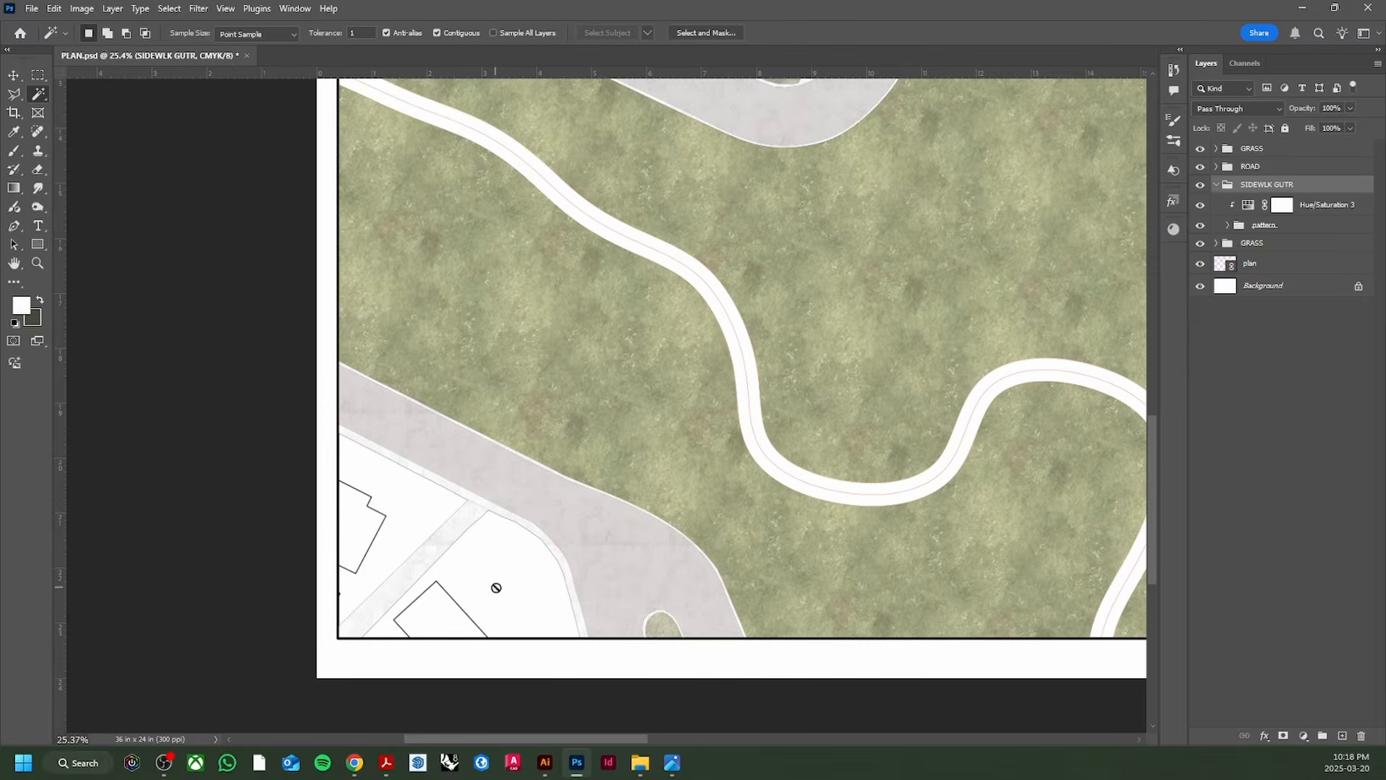
{"action": "scroll", "coordinate": [419, 484], "scroll_direction": "up", "scroll_amount": 1}
{"action": "scroll", "coordinate": [372, 485], "scroll_direction": "down", "scroll_amount": 3}
{"action": "scroll", "coordinate": [730, 147], "scroll_direction": "up", "scroll_amount": 2}
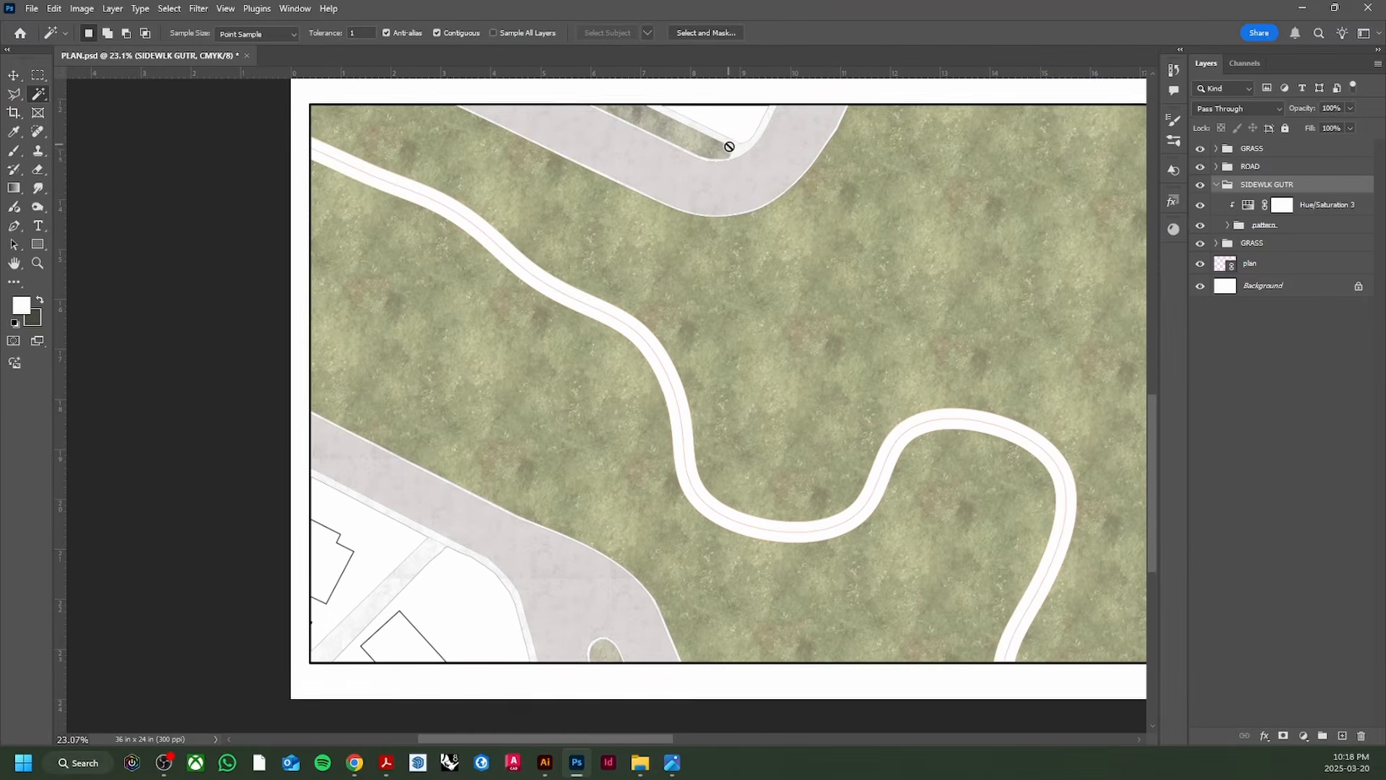
{"action": "scroll", "coordinate": [684, 216], "scroll_direction": "down", "scroll_amount": 3}
{"action": "left_click_drag", "start_coordinate": [699, 741], "coordinate": [728, 744]}
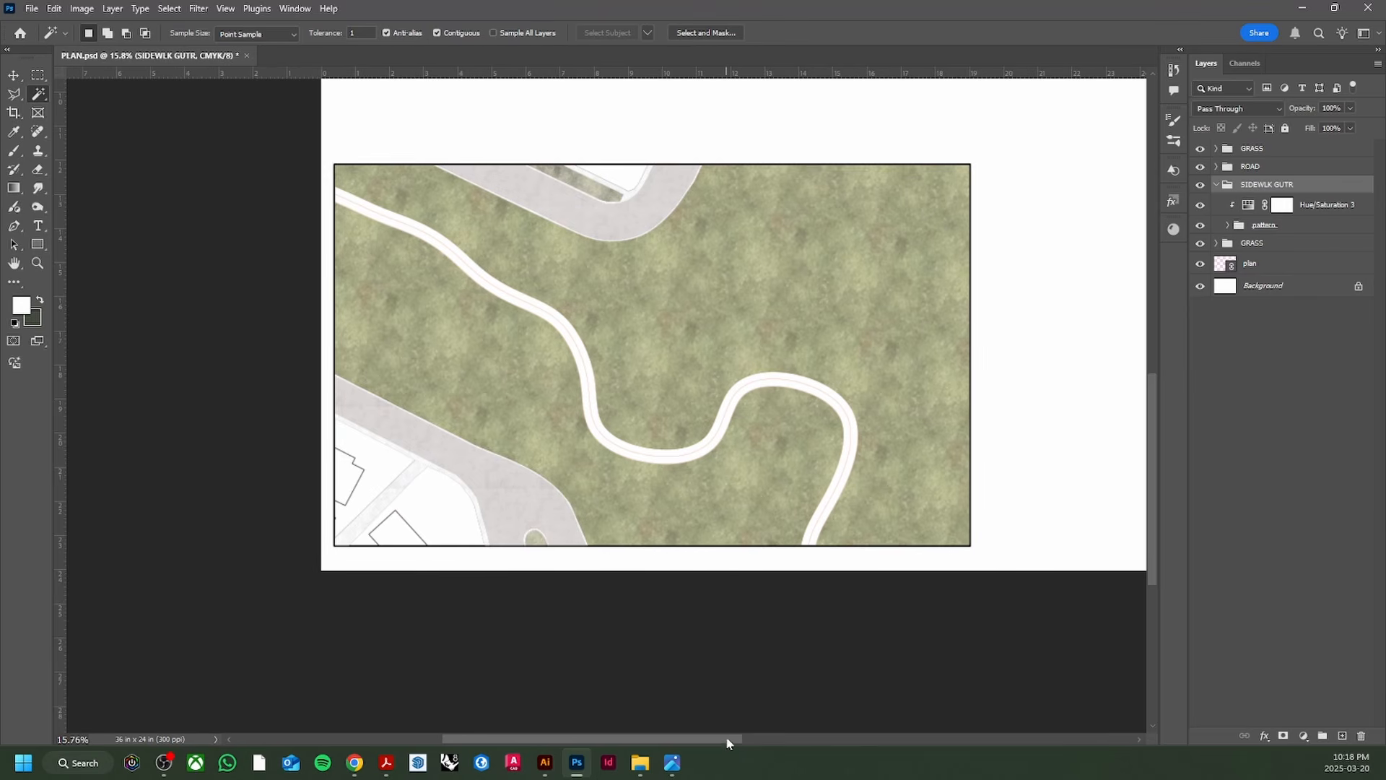
{"action": "left_click", "coordinate": [1216, 185]}
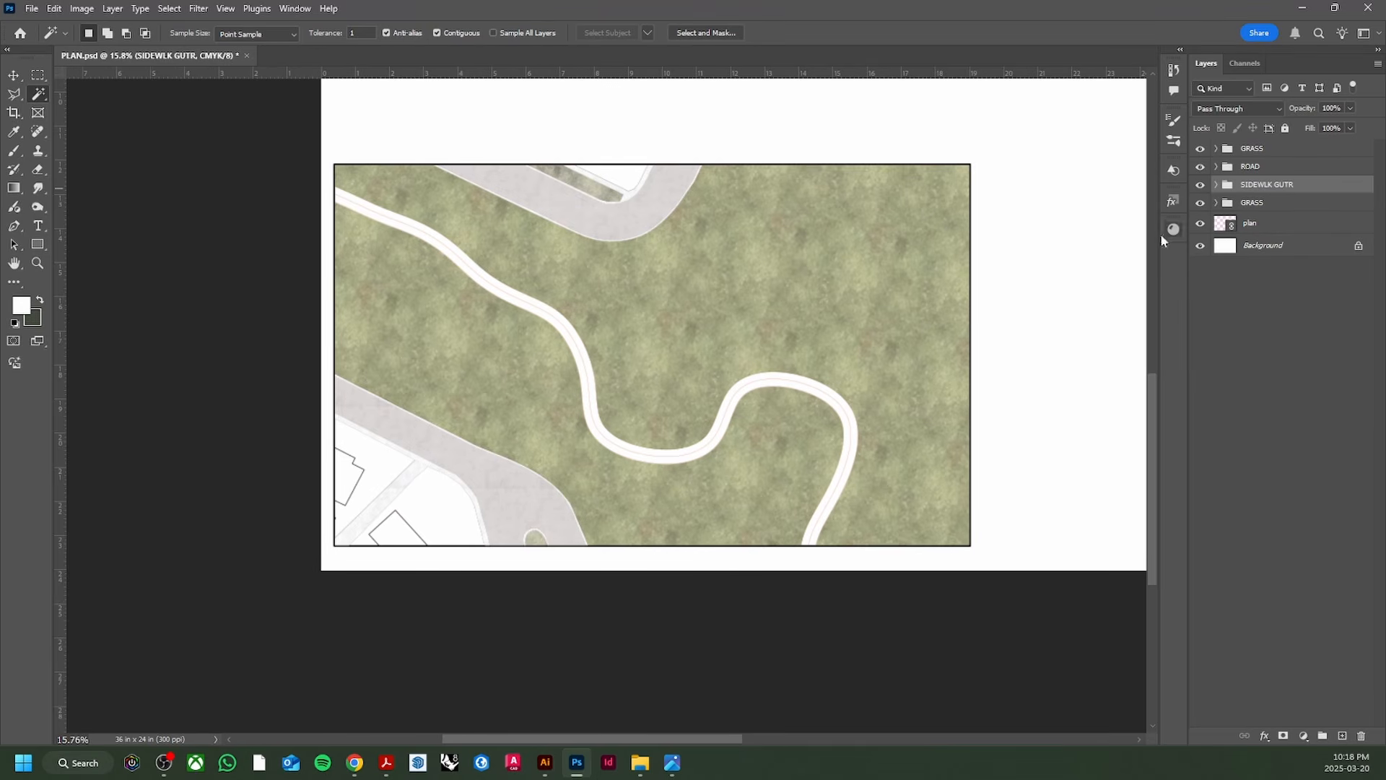
{"action": "key", "text": "ctrl+s"}
Step: In Illustrator, select all three paths on the CREEK layer
{"action": "left_click", "coordinate": [550, 764]}
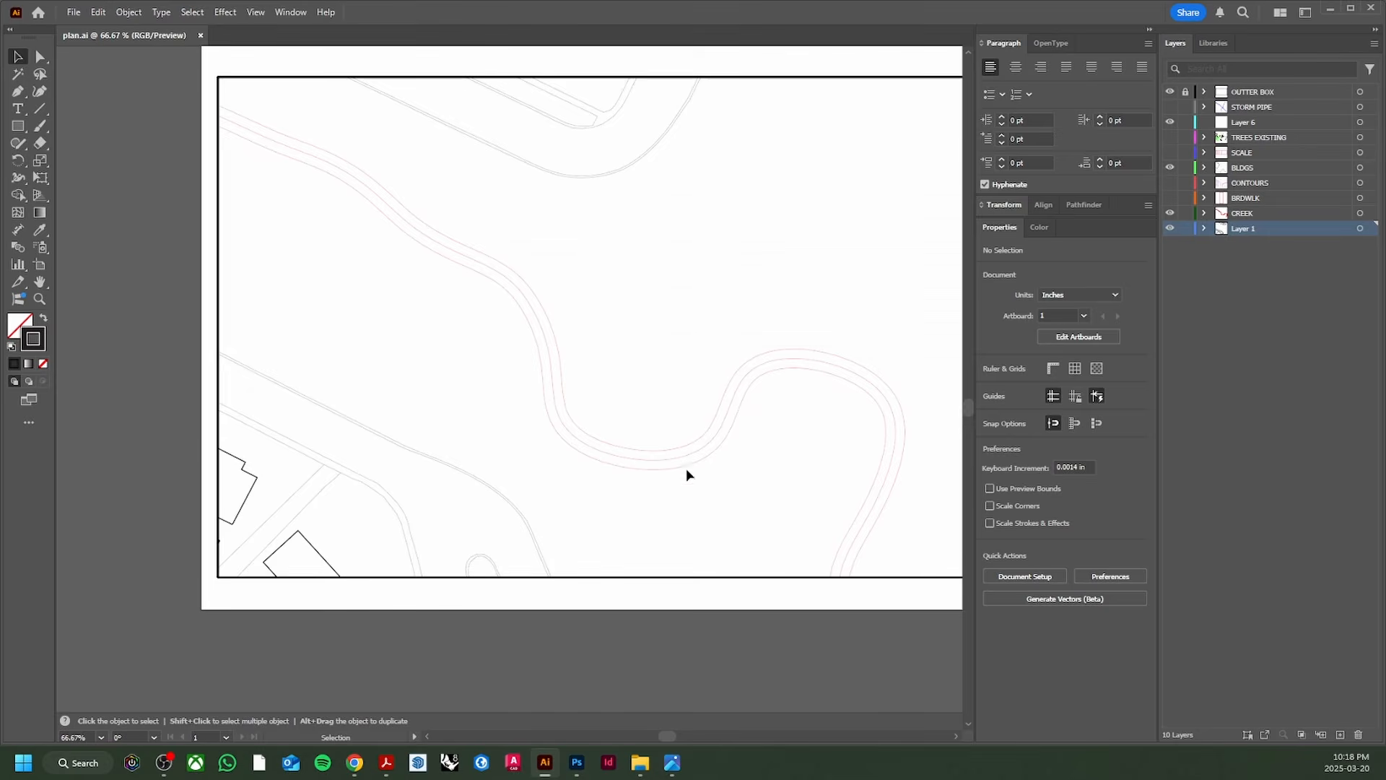
{"action": "scroll", "coordinate": [748, 411], "scroll_direction": "down", "scroll_amount": 1}
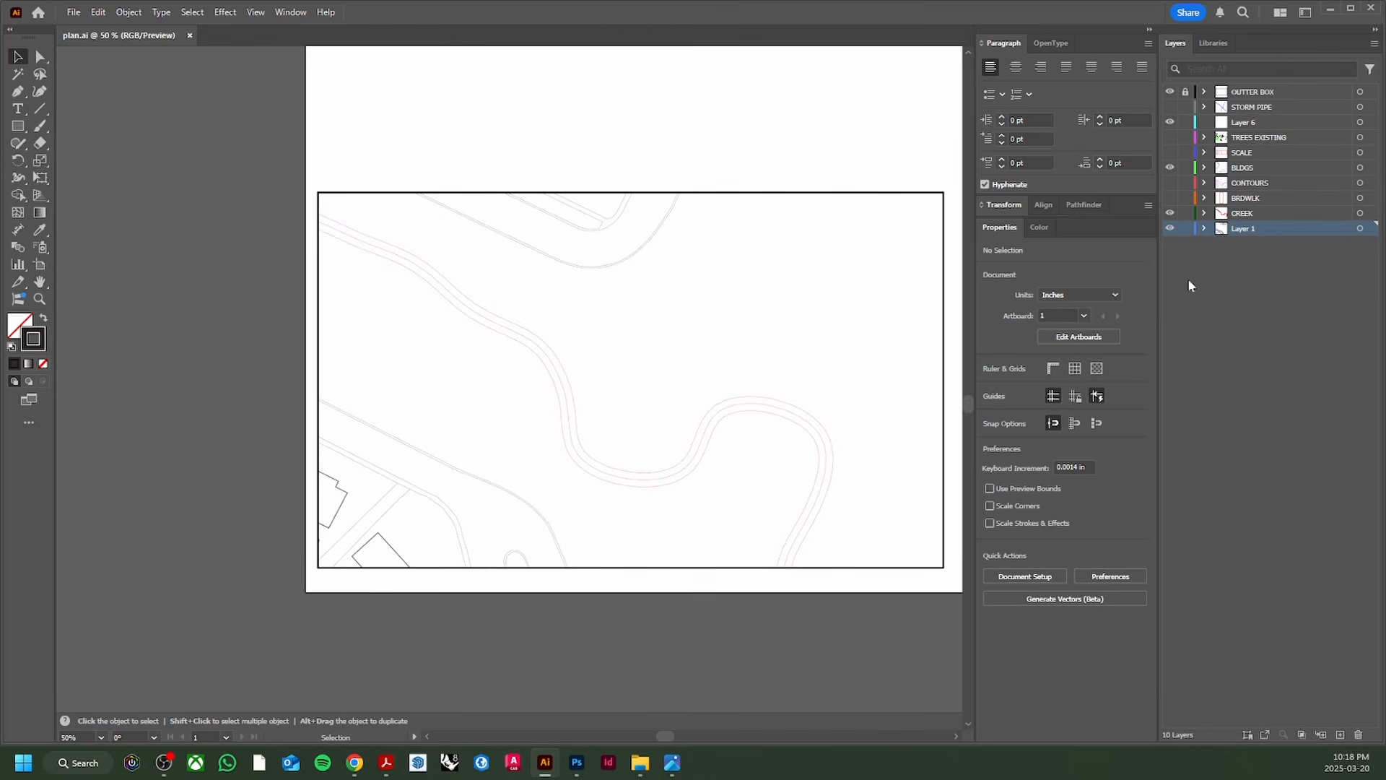
{"action": "left_click", "coordinate": [824, 441]}
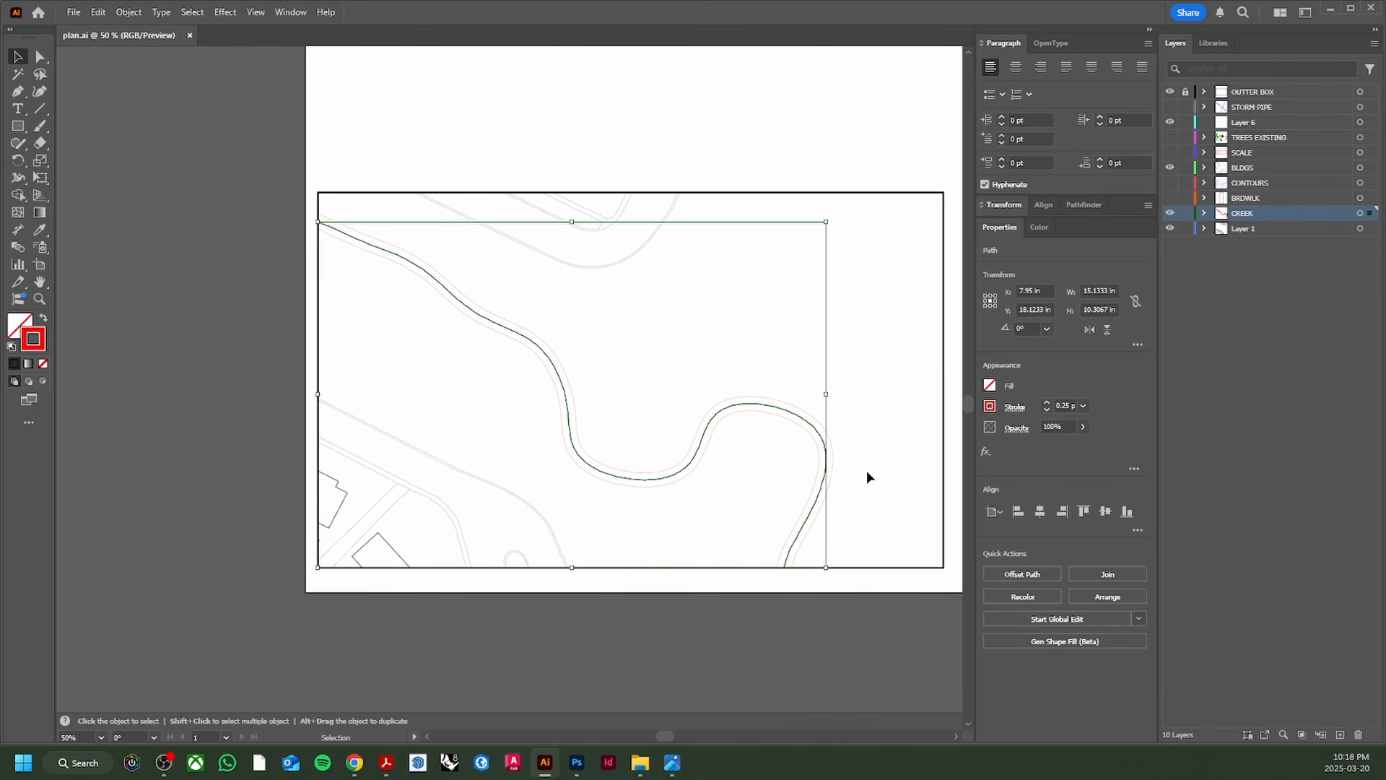
{"action": "left_click", "coordinate": [1205, 213]}
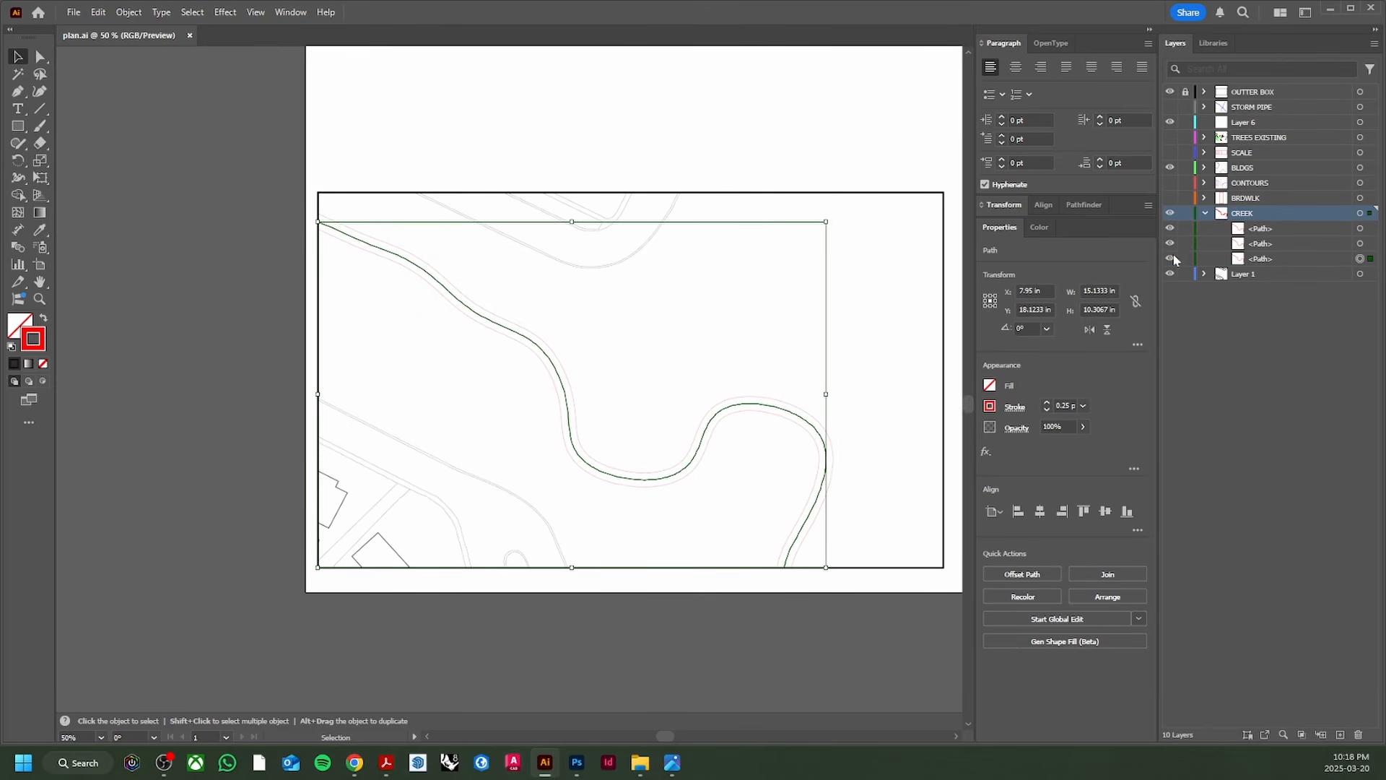
{"action": "left_click", "coordinate": [926, 166]}
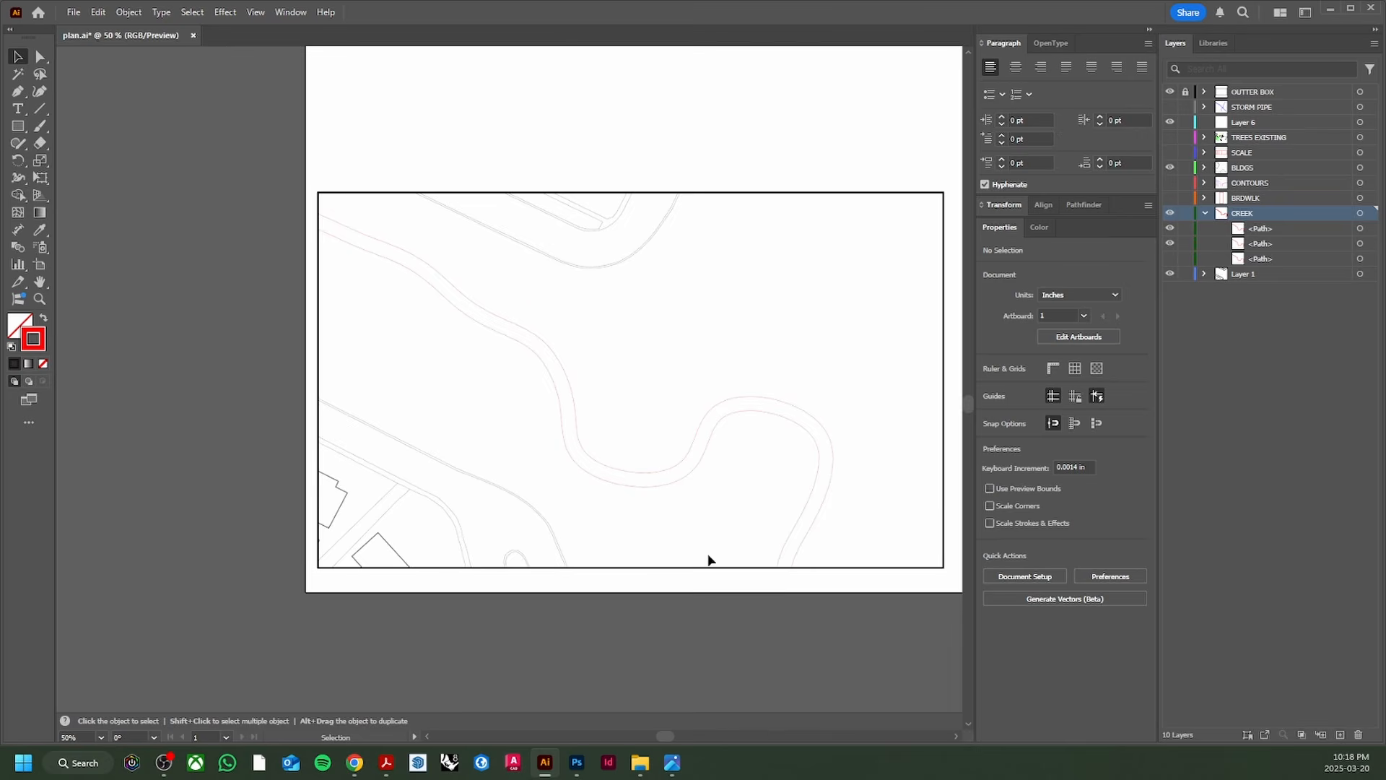
{"action": "left_click_drag", "start_coordinate": [708, 560], "coordinate": [660, 584]}
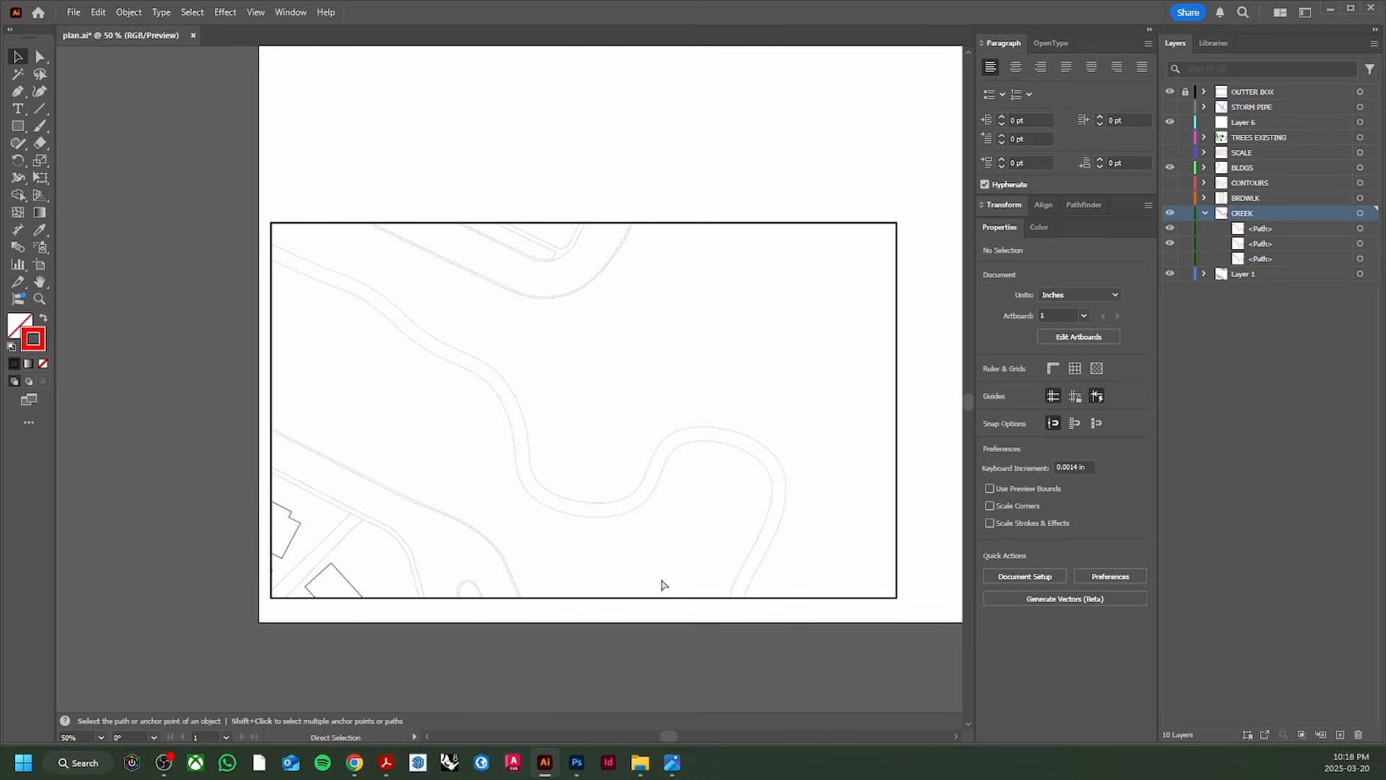
{"action": "left_click", "coordinate": [1361, 213]}
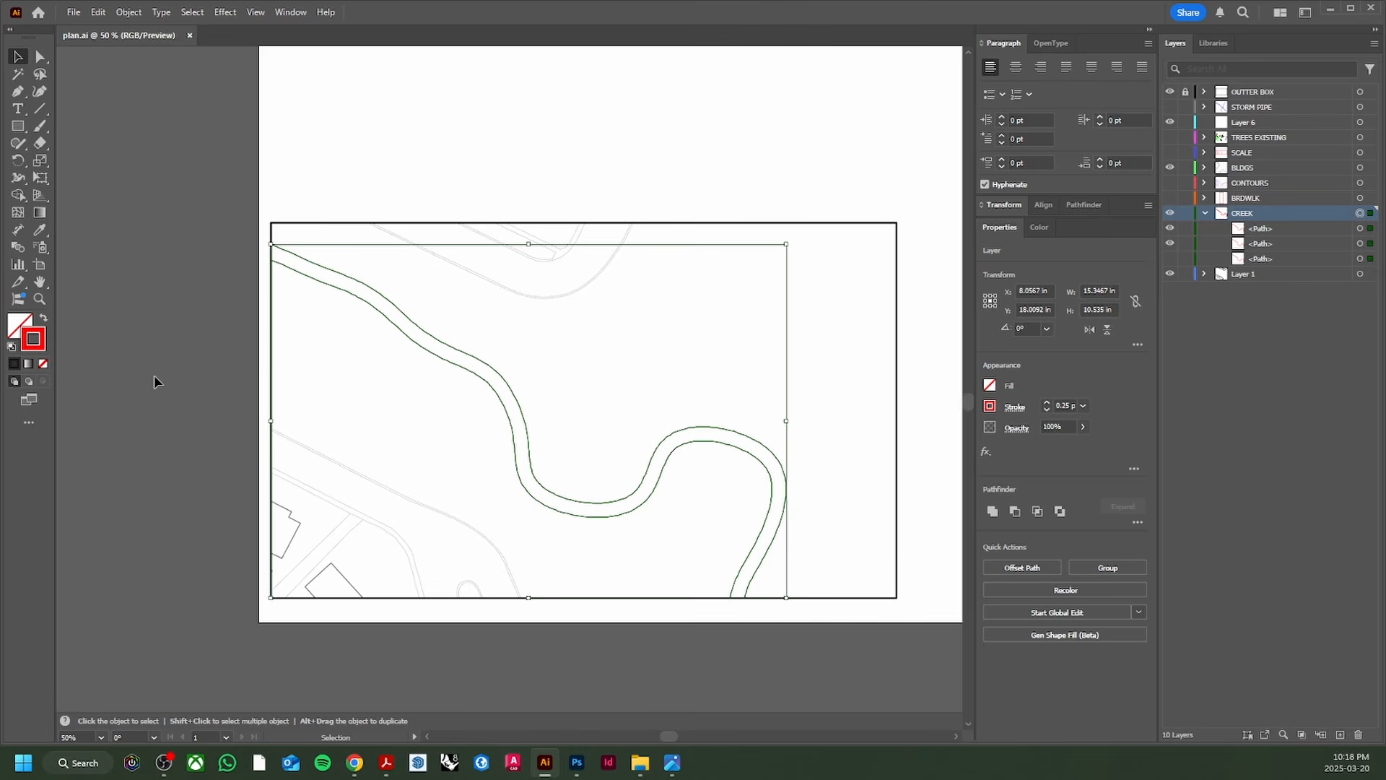
Step: Change the creek paths' stroke colour to black and go back to Photoshop
{"action": "double_click", "coordinate": [40, 346]}
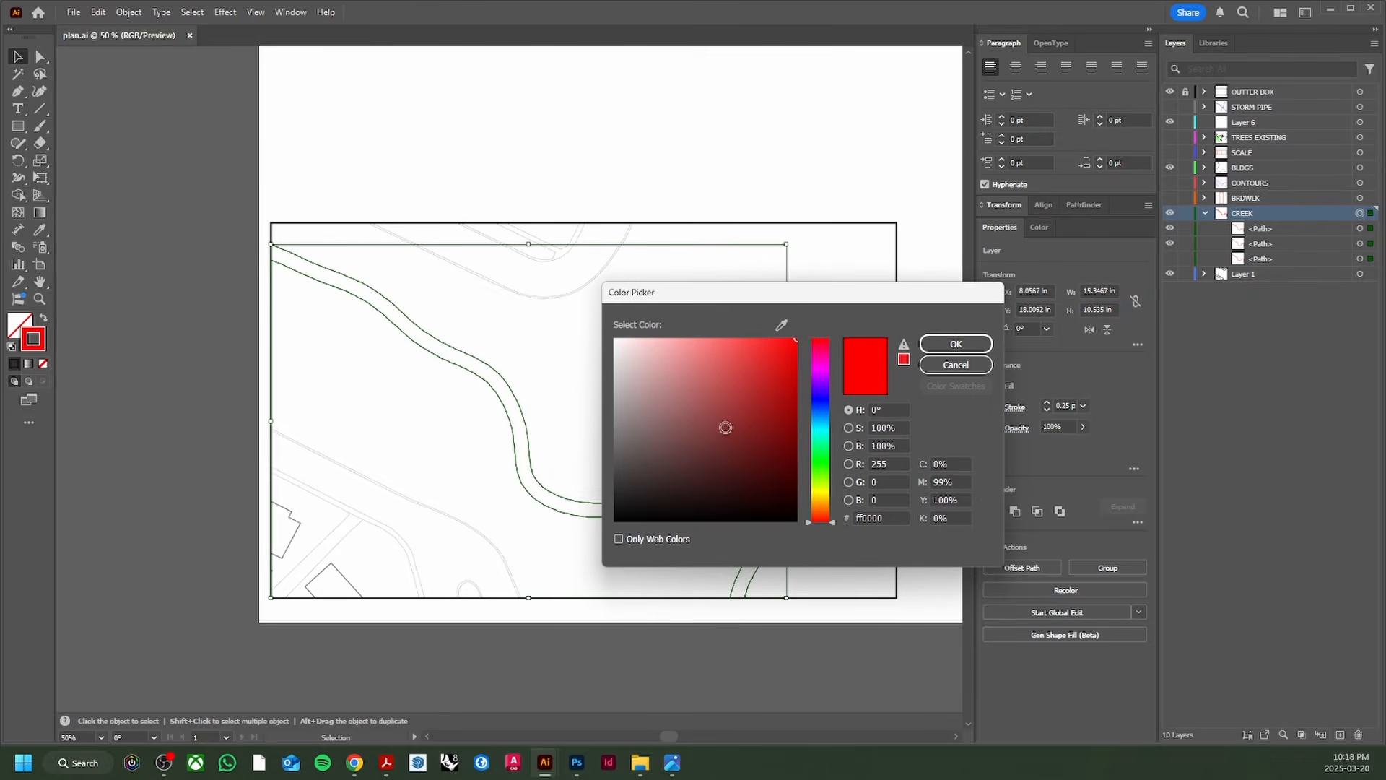
{"action": "left_click_drag", "start_coordinate": [721, 426], "coordinate": [628, 532]}
{"action": "left_click", "coordinate": [952, 344]}
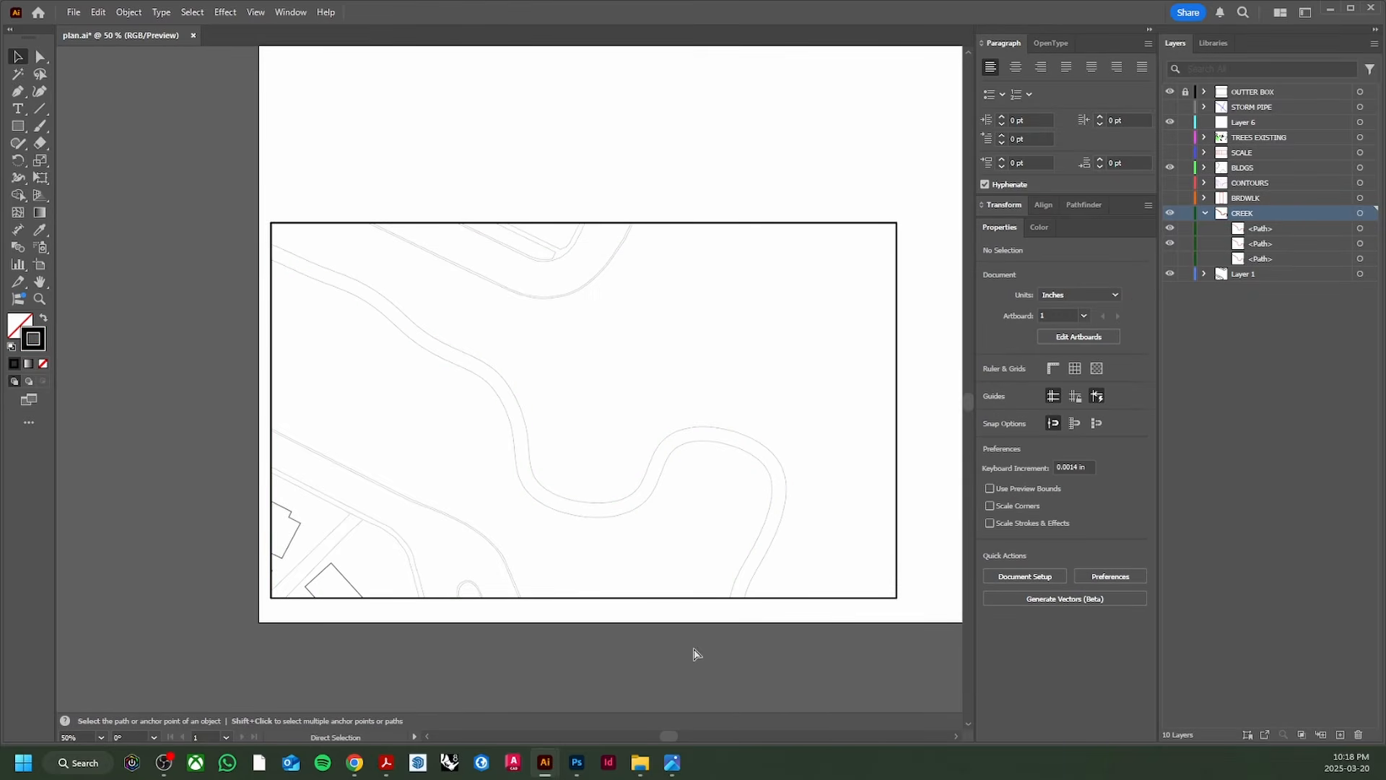
{"action": "left_click", "coordinate": [577, 762]}
Step: Select the white creek on the plan layer and fill it with light teal (94b6b9) Solid Color
{"action": "scroll", "coordinate": [631, 442], "scroll_direction": "up", "scroll_amount": 2}
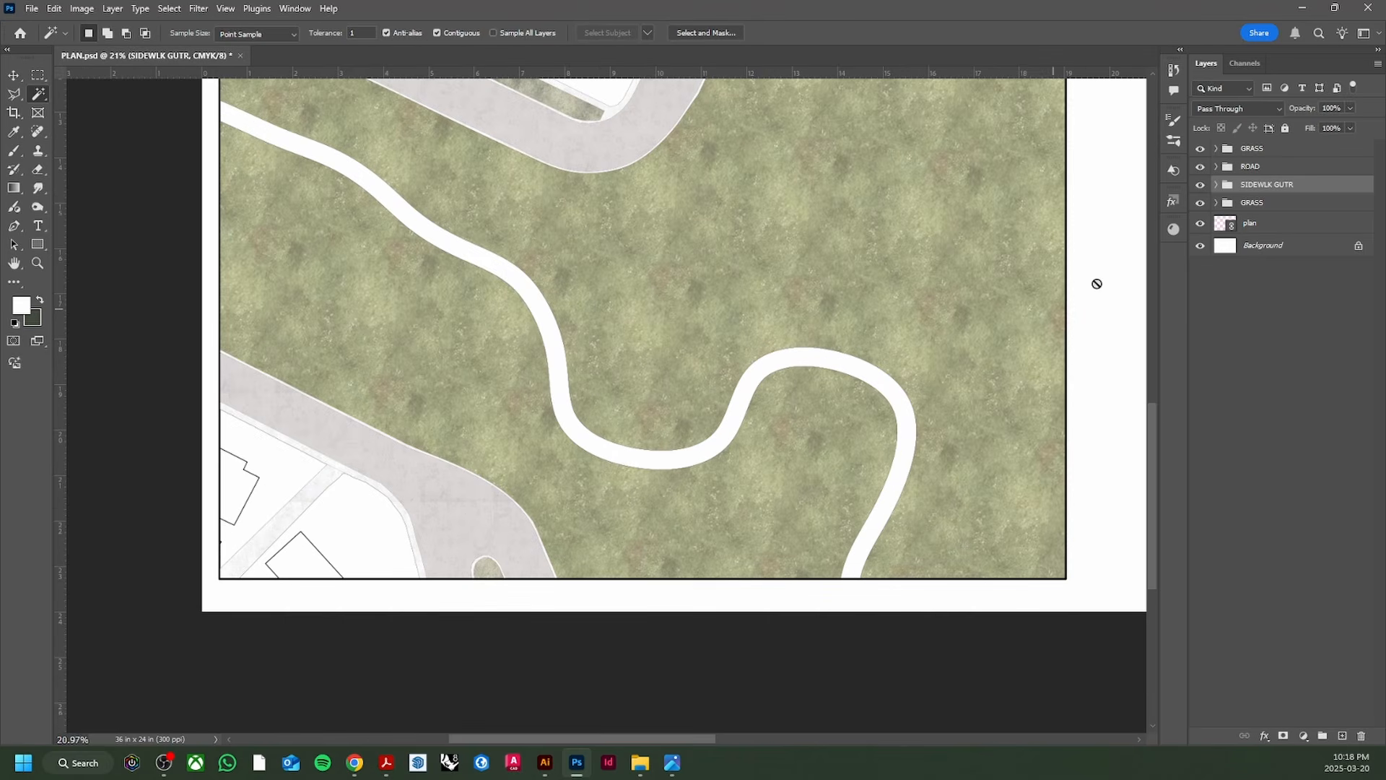
{"action": "left_click", "coordinate": [1280, 224]}
{"action": "left_click", "coordinate": [738, 425]}
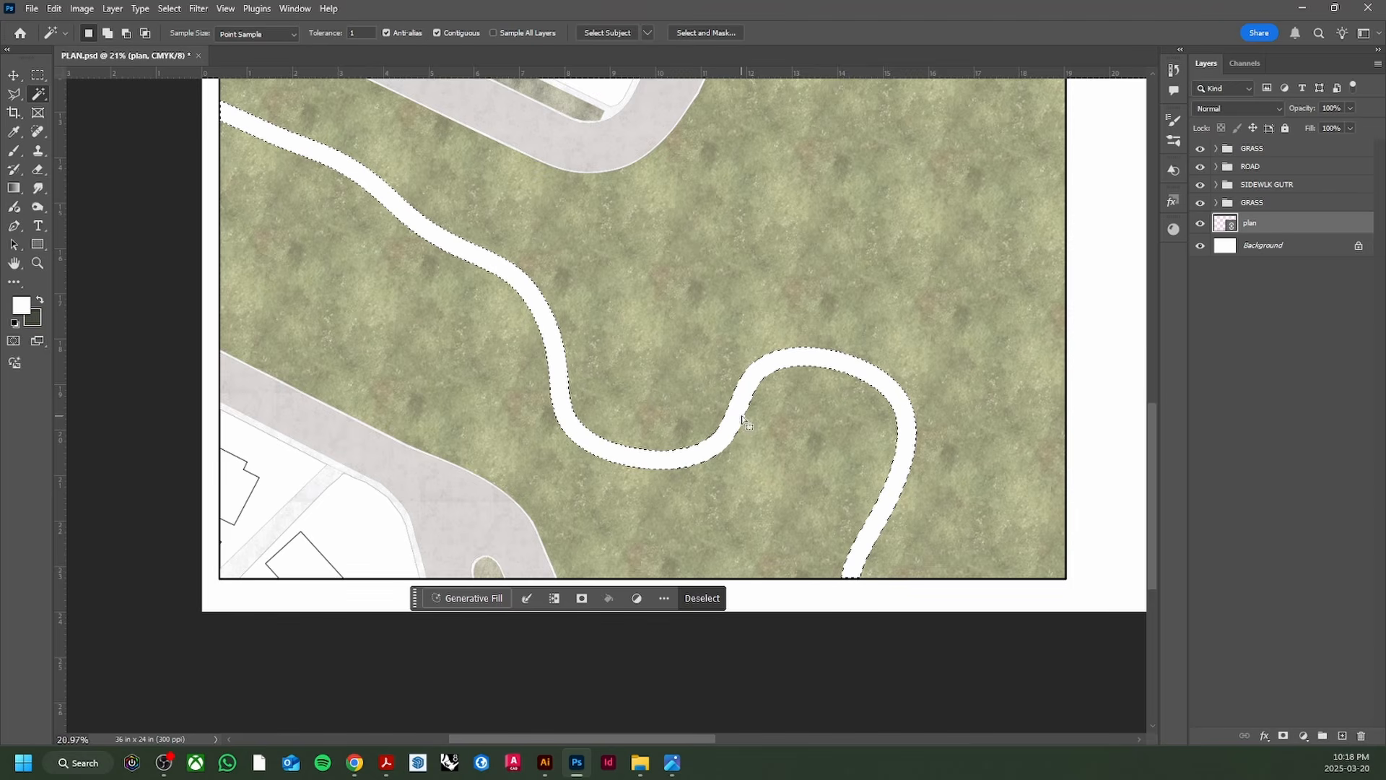
{"action": "left_click", "coordinate": [1304, 736]}
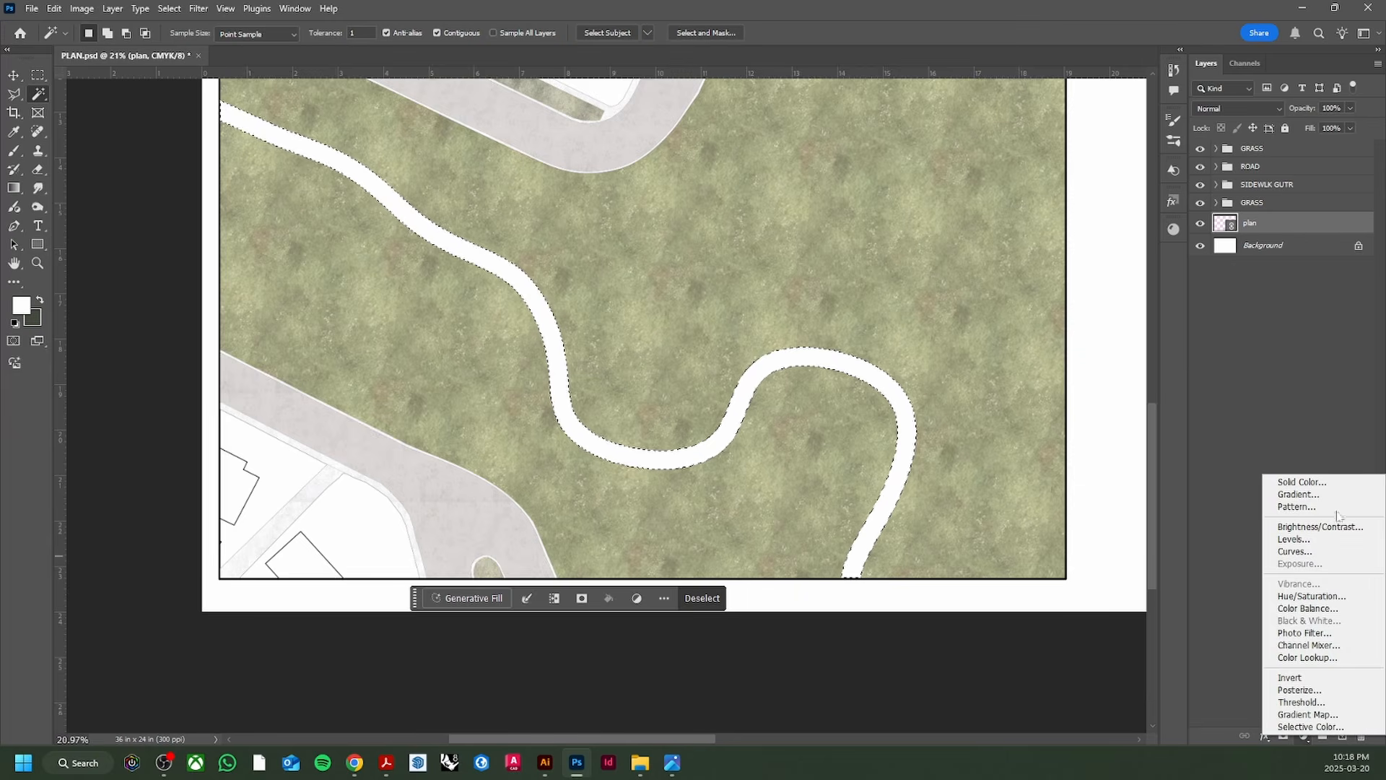
{"action": "left_click", "coordinate": [1335, 484]}
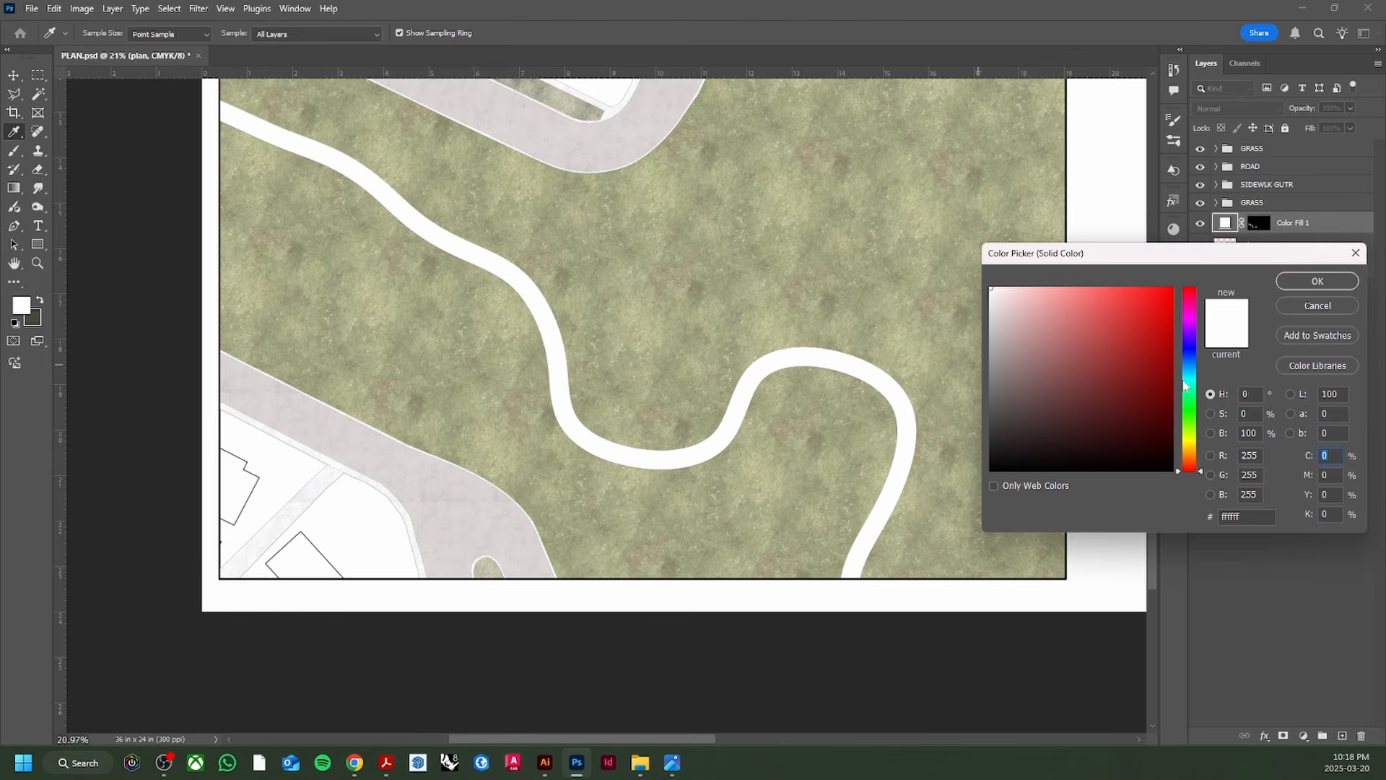
{"action": "left_click", "coordinate": [1187, 376]}
{"action": "left_click_drag", "start_coordinate": [1024, 346], "coordinate": [1031, 335]}
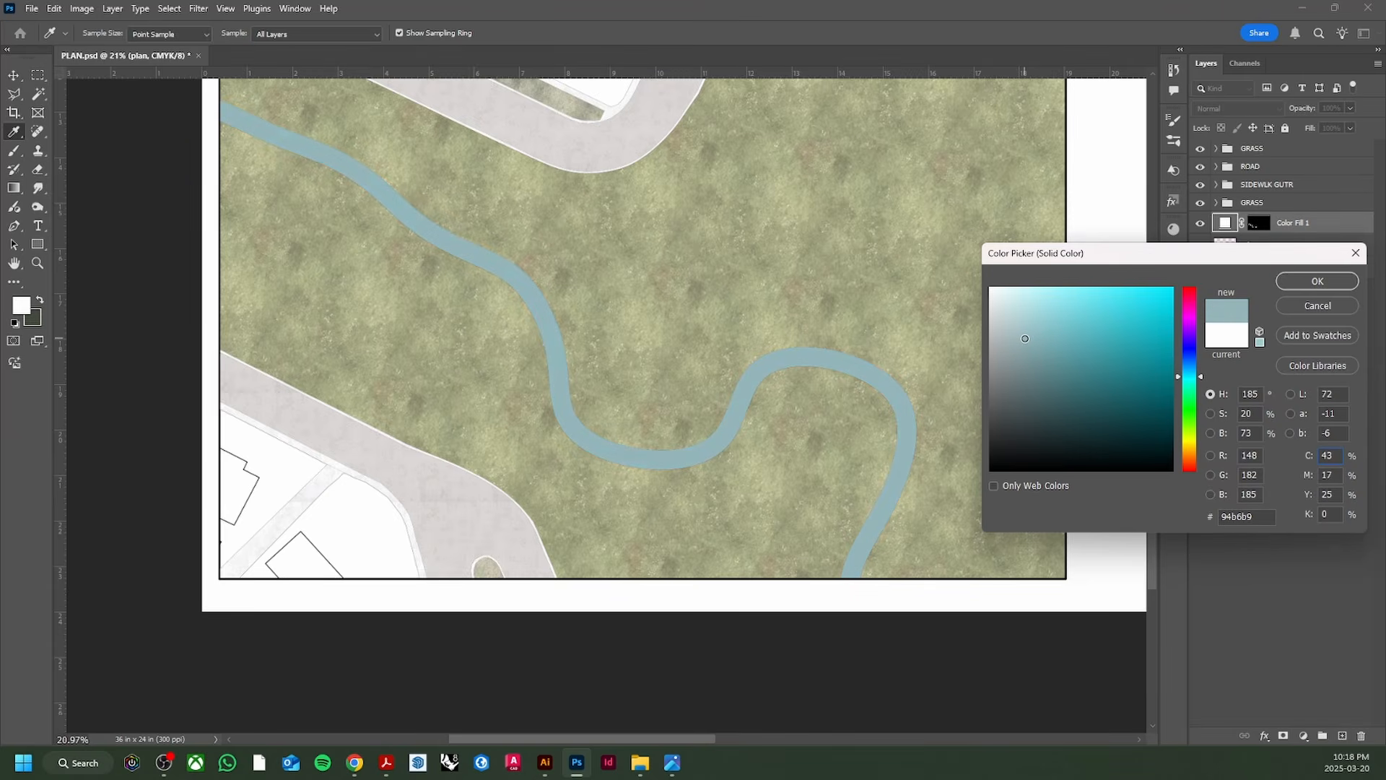
{"action": "left_click", "coordinate": [1317, 286]}
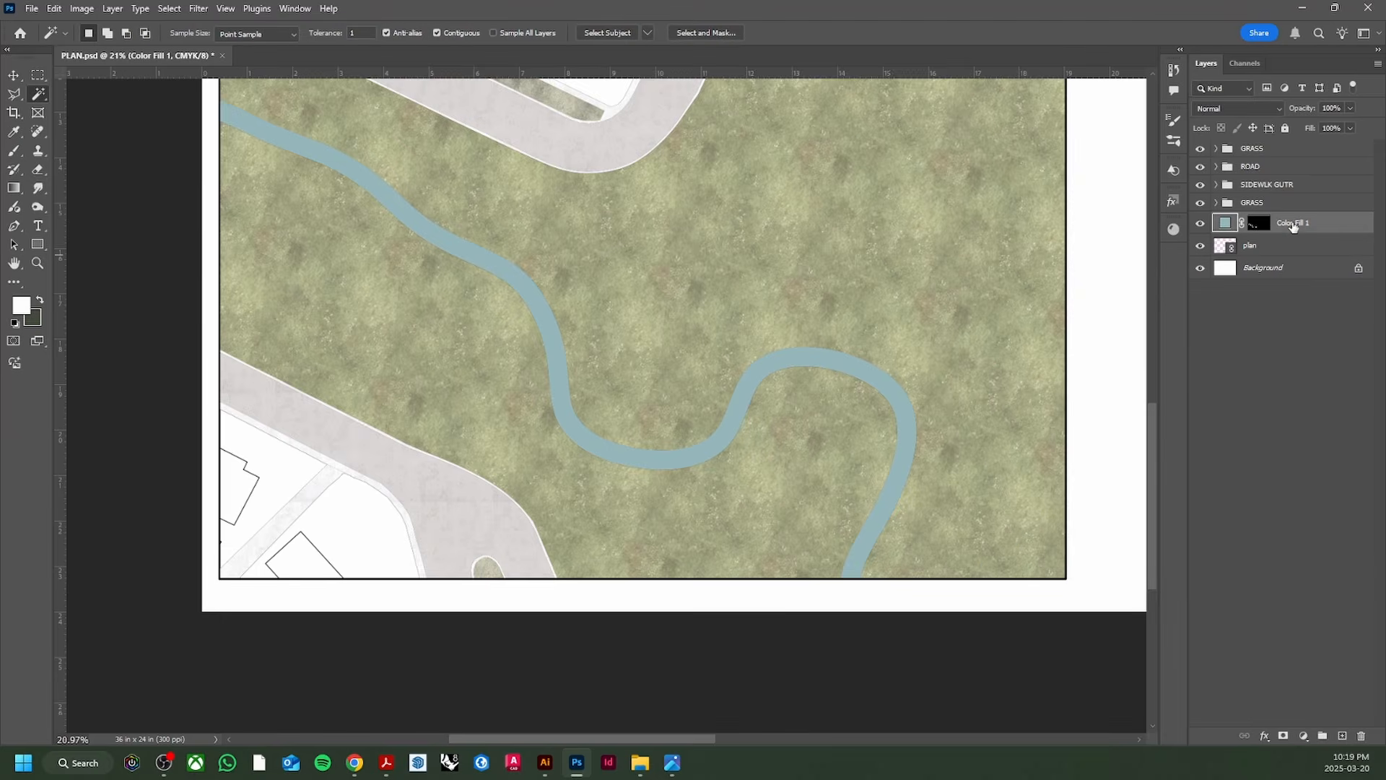
Step: Name the fill layer 'creek fill' and put it in a new group named 'creek'
{"action": "double_click", "coordinate": [1291, 223]}
{"action": "type", "text": "creek fill"}
{"action": "key", "text": "Return"}
{"action": "key", "text": "ctrl+g"}
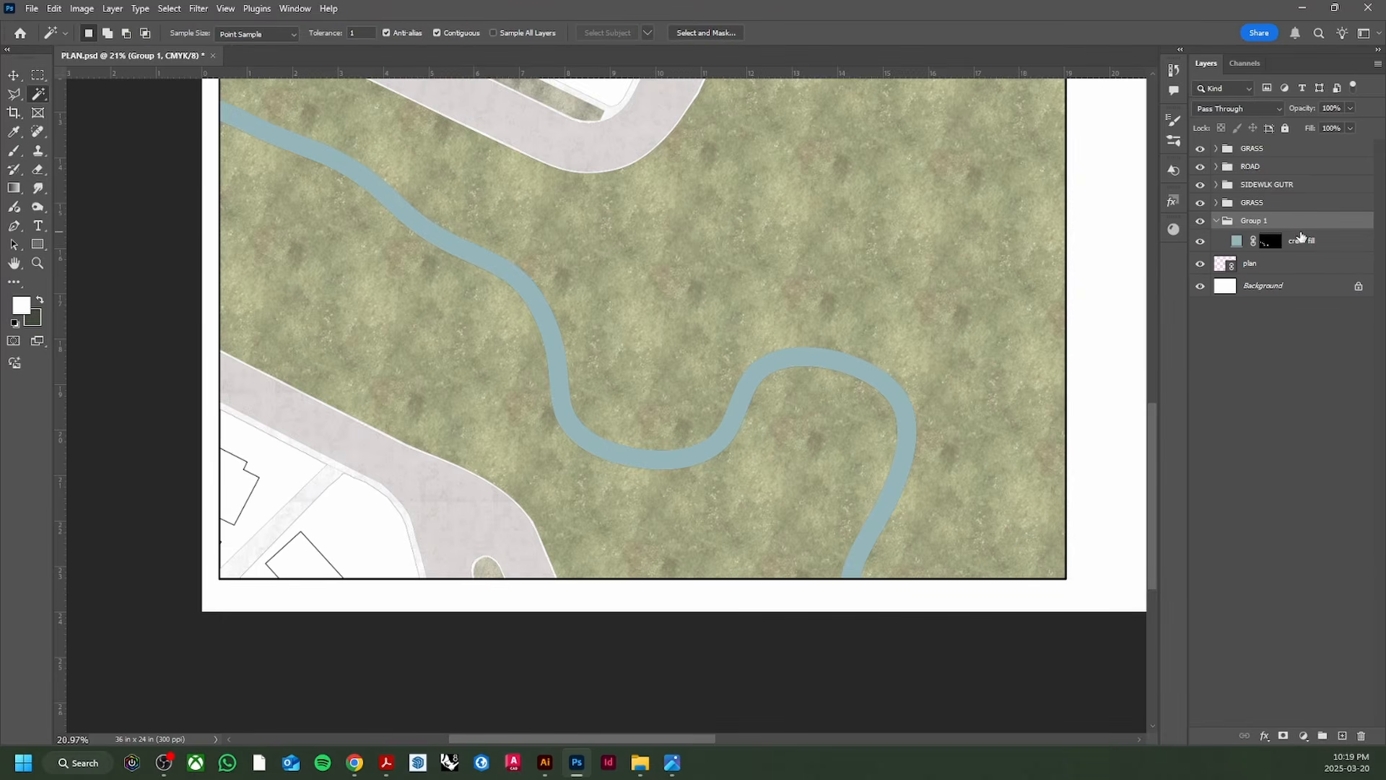
{"action": "double_click", "coordinate": [1253, 221]}
{"action": "type", "text": "creek"}
{"action": "key", "text": "Return"}
{"action": "left_click", "coordinate": [354, 762]}
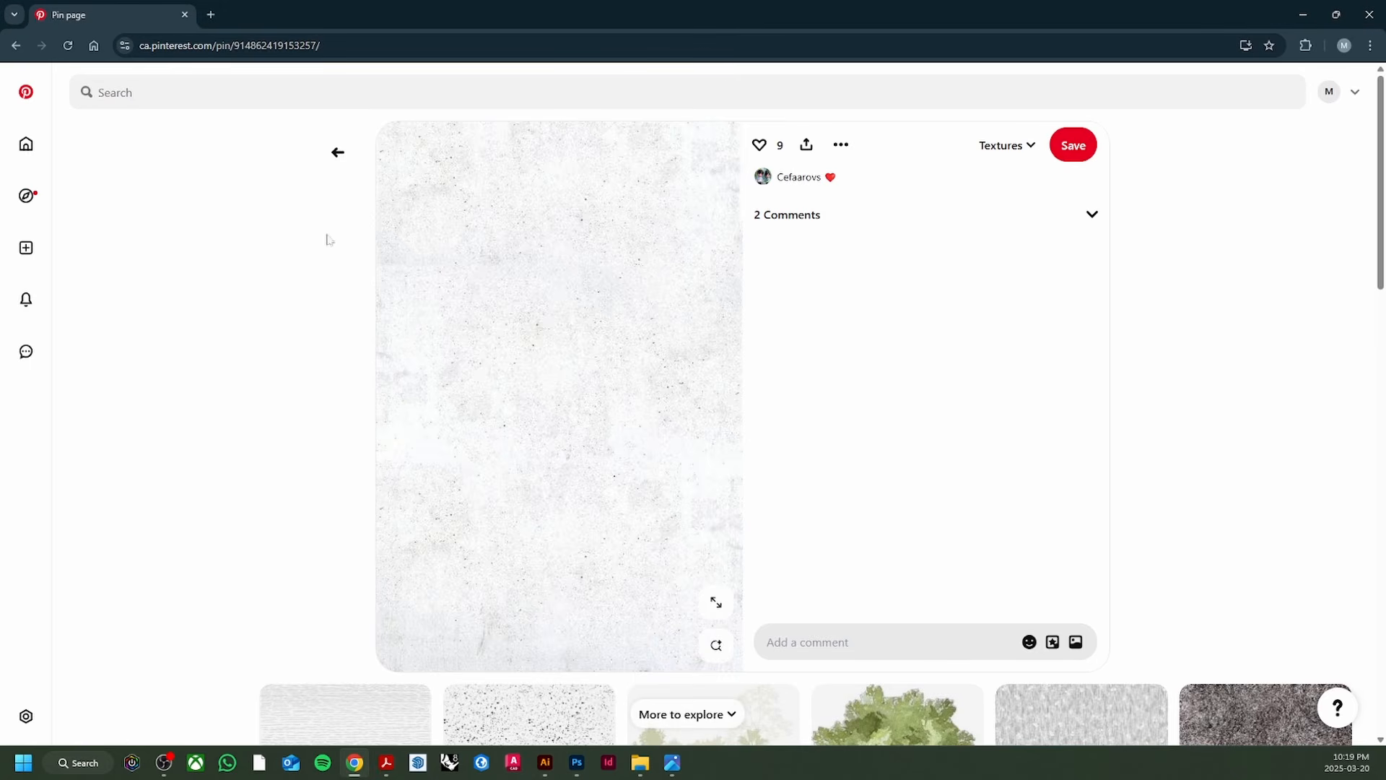
Step: Search Pinterest for 'water texture', copy the blue watercolour texture image, and return to Photoshop
{"action": "left_click", "coordinate": [206, 81]}
{"action": "type", "text": "water texture"}
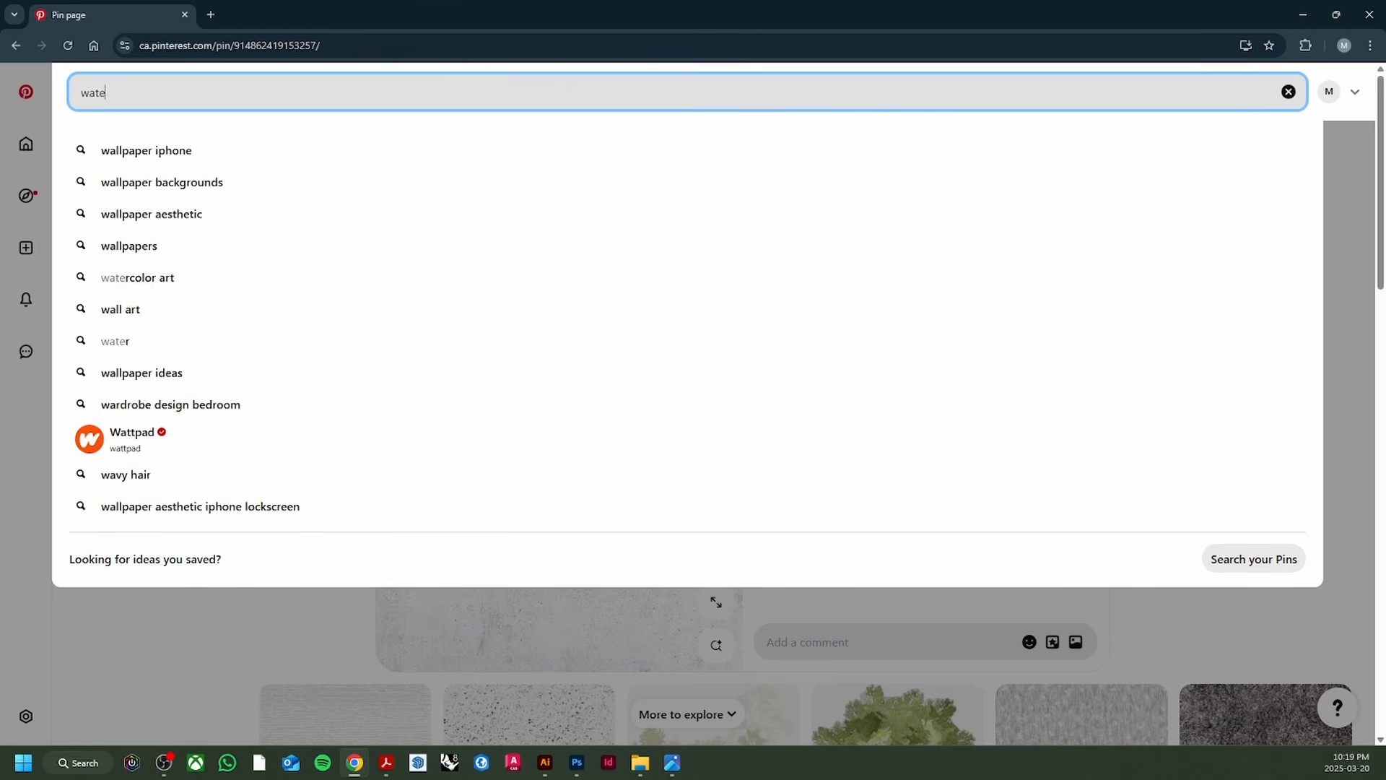
{"action": "key", "text": "Return"}
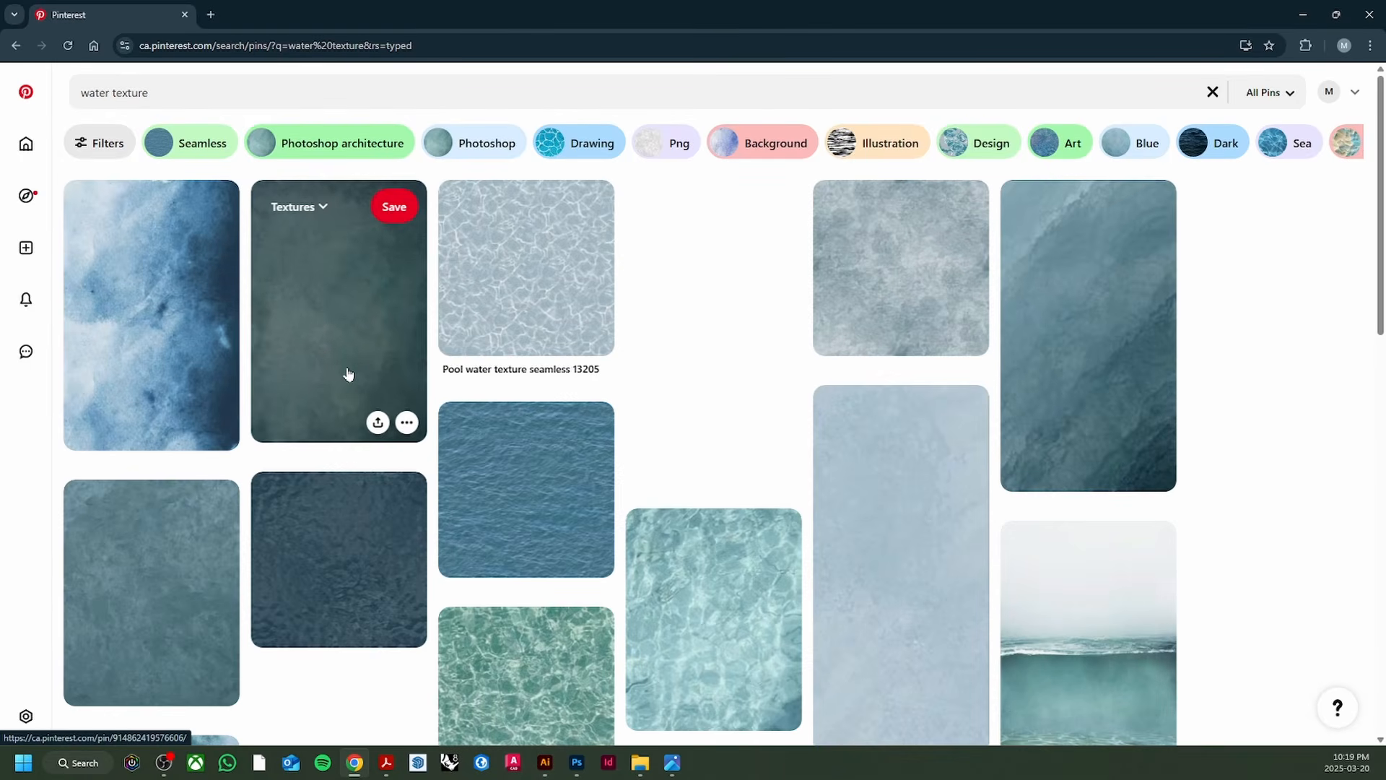
{"action": "left_click", "coordinate": [198, 340]}
{"action": "right_click", "coordinate": [509, 361]}
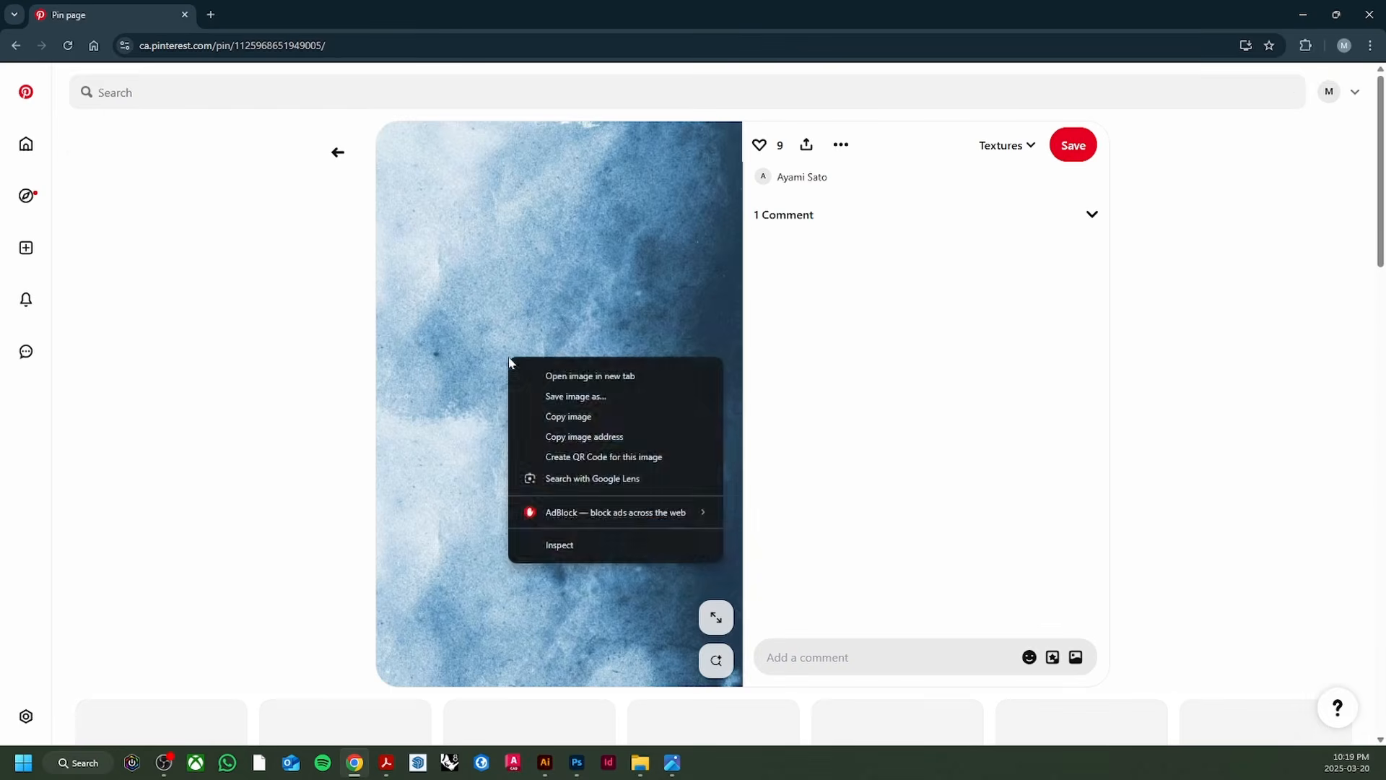
{"action": "left_click", "coordinate": [584, 418]}
{"action": "mouse_move", "coordinate": [577, 766]}
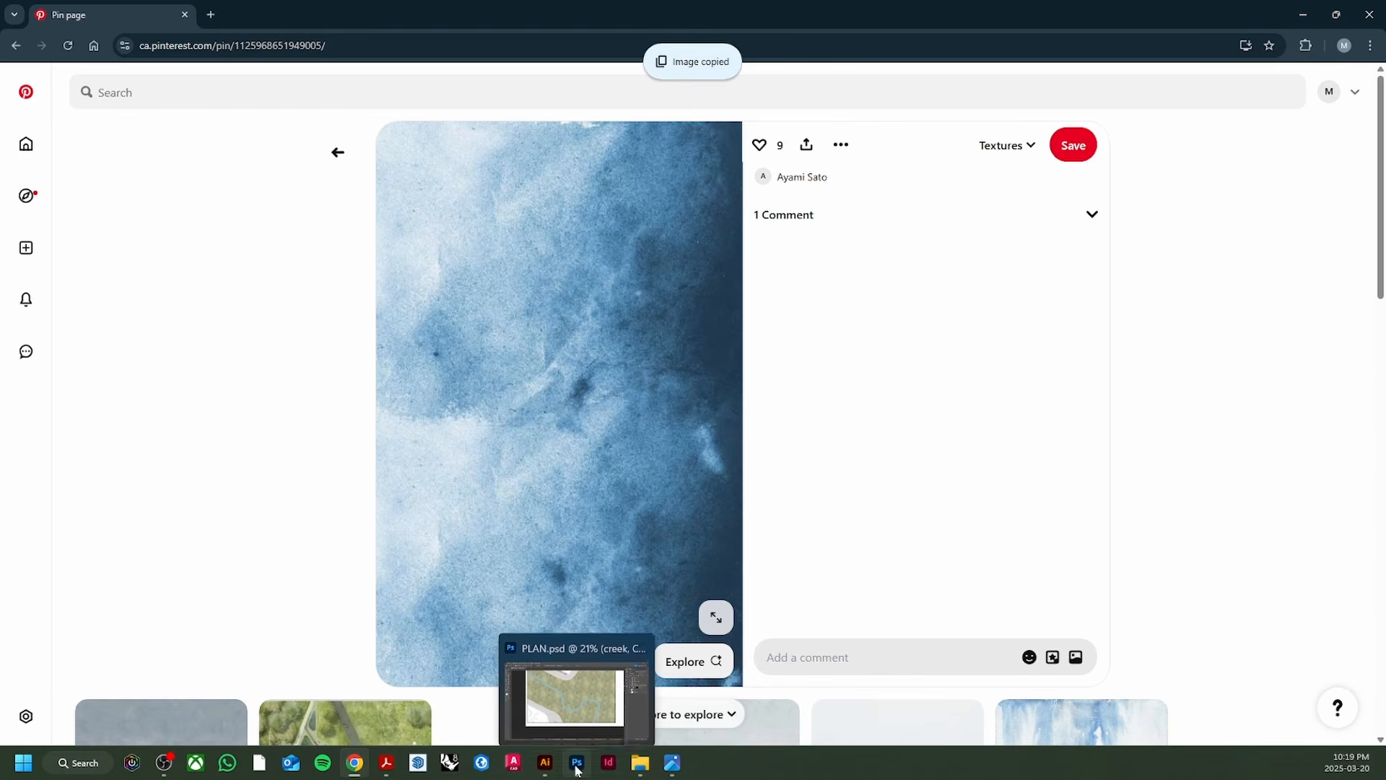
{"action": "left_click", "coordinate": [595, 687]}
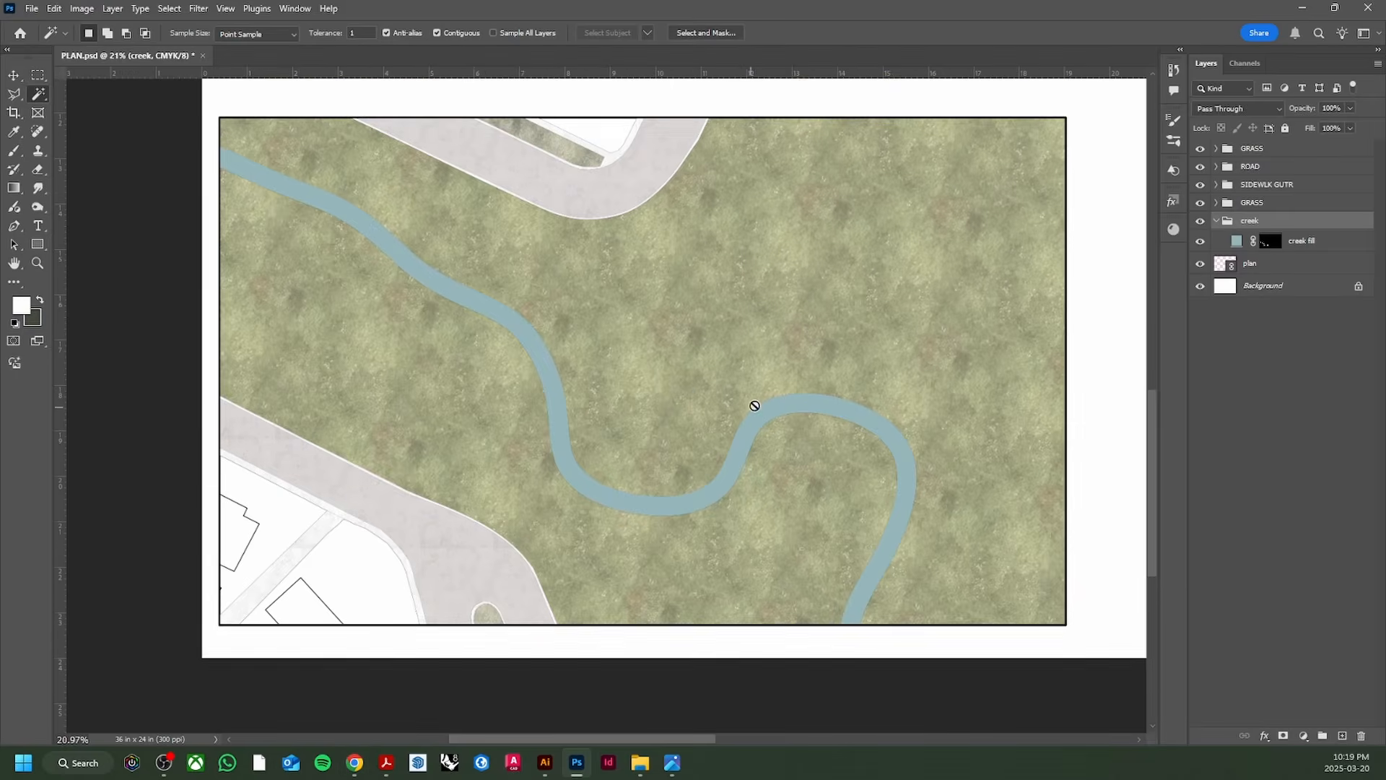
Step: Paste the water texture, then scale it, rotate it -90° and position it over the whole plan
{"action": "key", "text": "ctrl+v"}
{"action": "scroll", "coordinate": [403, 442], "scroll_direction": "down", "scroll_amount": 2}
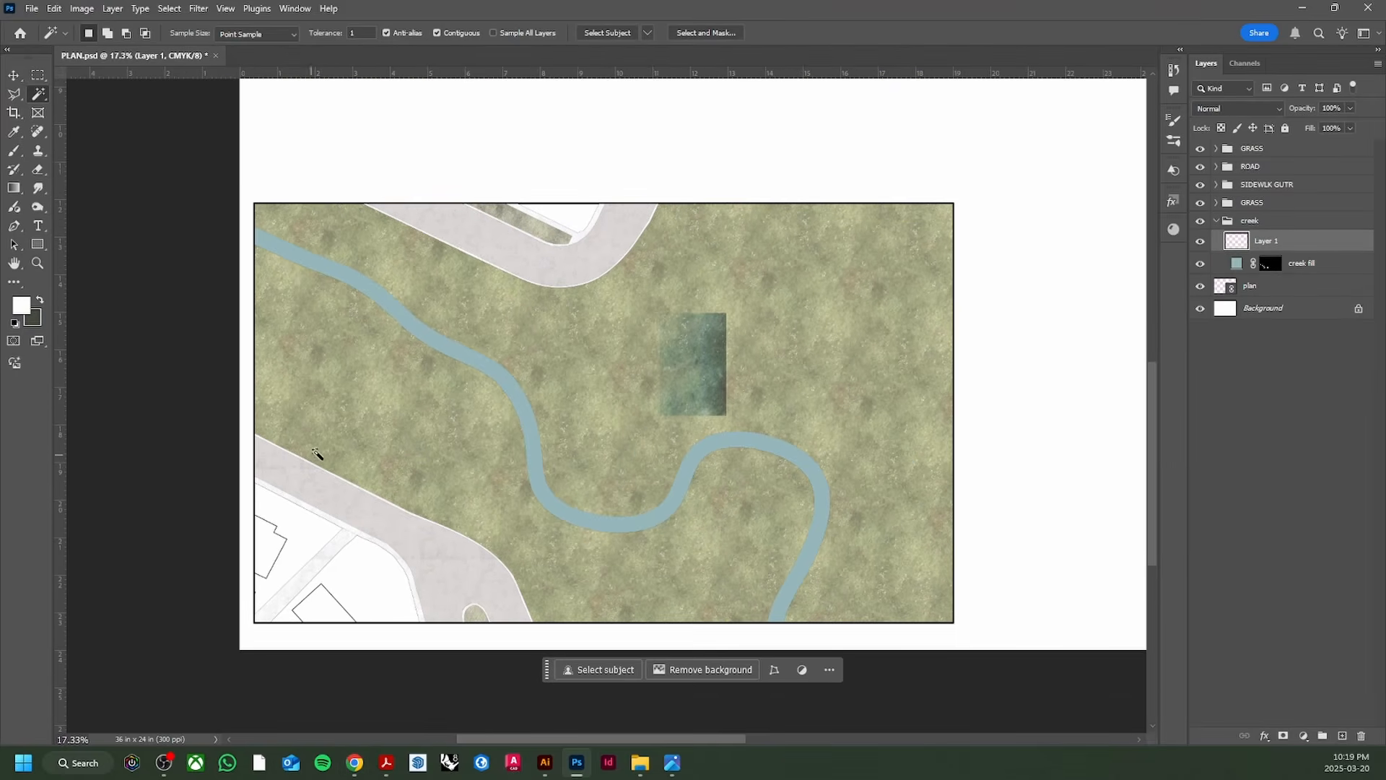
{"action": "scroll", "coordinate": [475, 415], "scroll_direction": "down", "scroll_amount": 1}
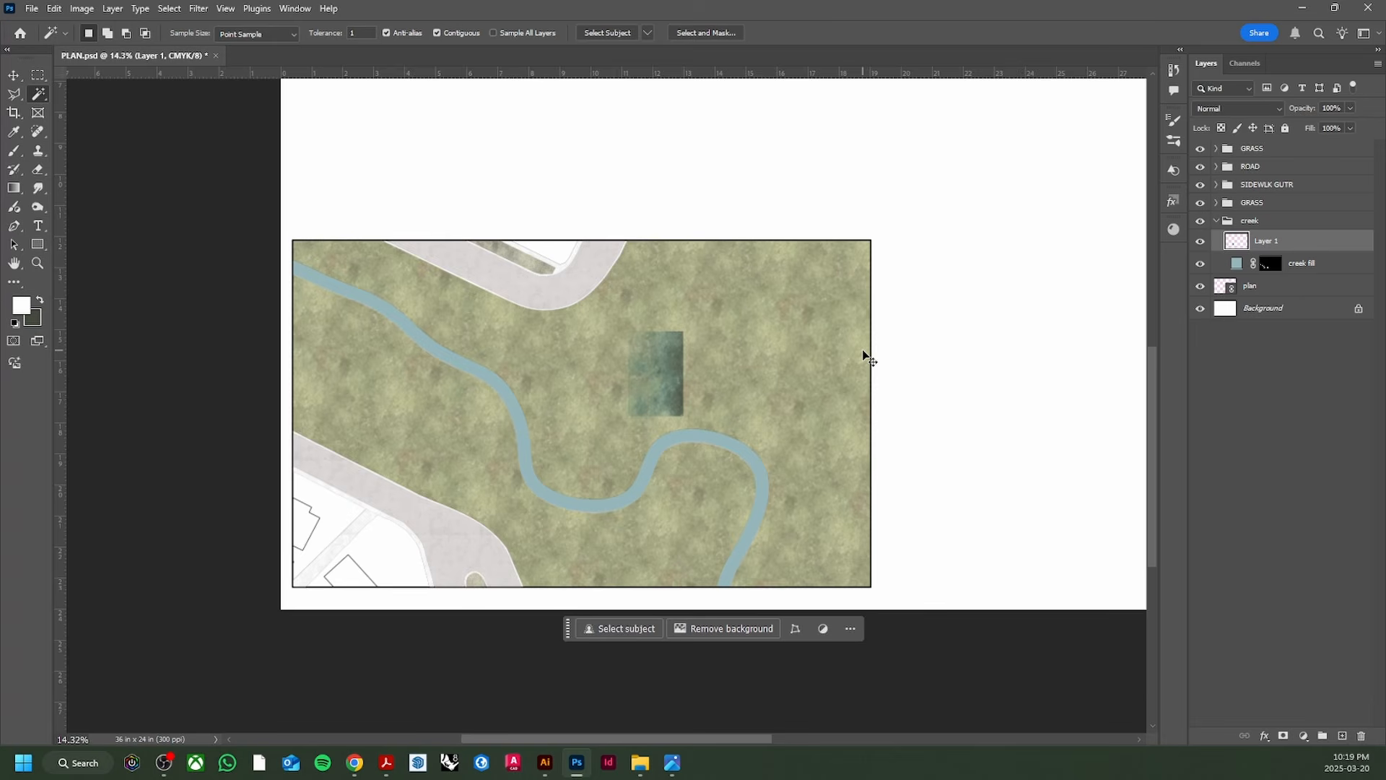
{"action": "key", "text": "ctrl+t"}
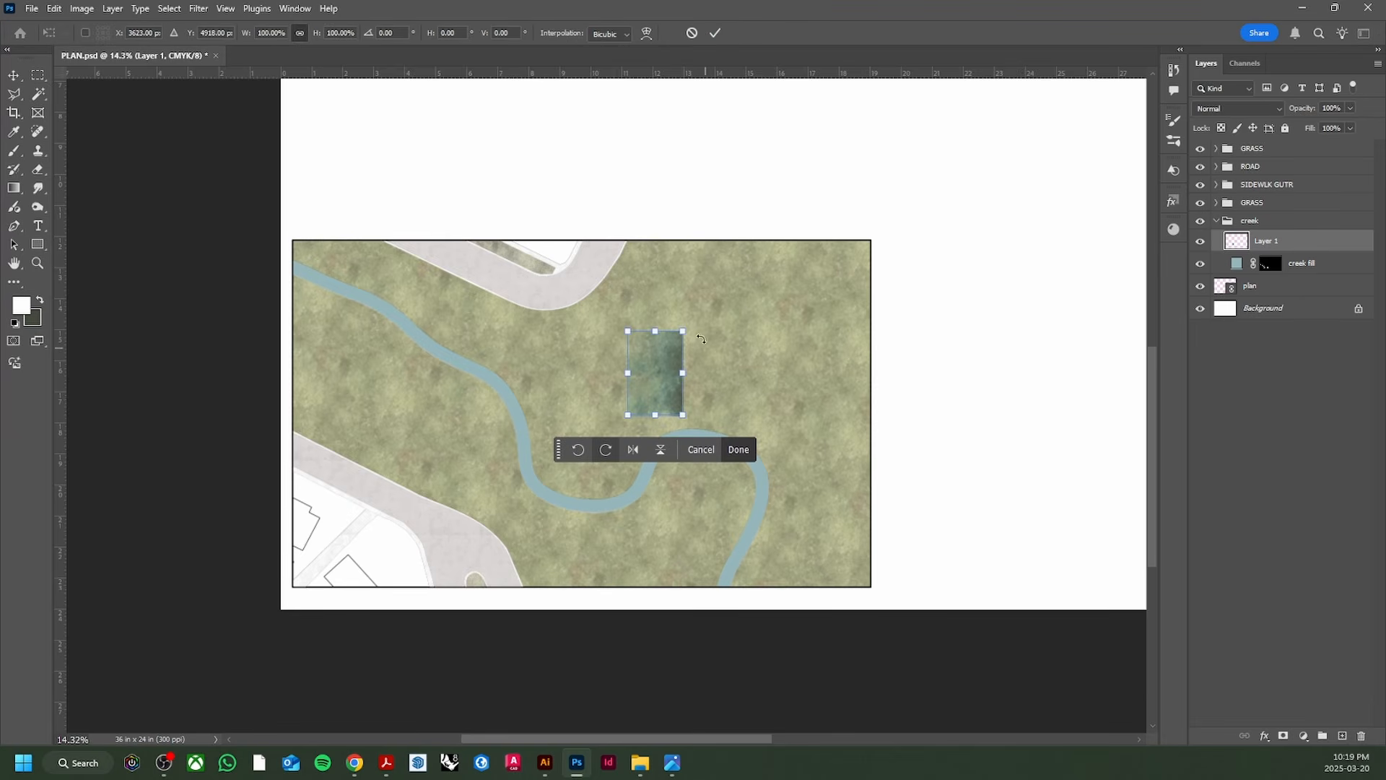
{"action": "left_click_drag", "start_coordinate": [686, 333], "coordinate": [824, 131]}
{"action": "left_click_drag", "start_coordinate": [826, 428], "coordinate": [916, 568]}
{"action": "left_click_drag", "start_coordinate": [663, 213], "coordinate": [475, 258]}
{"action": "left_click_drag", "start_coordinate": [744, 618], "coordinate": [872, 206]}
{"action": "left_click_drag", "start_coordinate": [359, 520], "coordinate": [288, 578]}
{"action": "left_click_drag", "start_coordinate": [869, 579], "coordinate": [879, 592]}
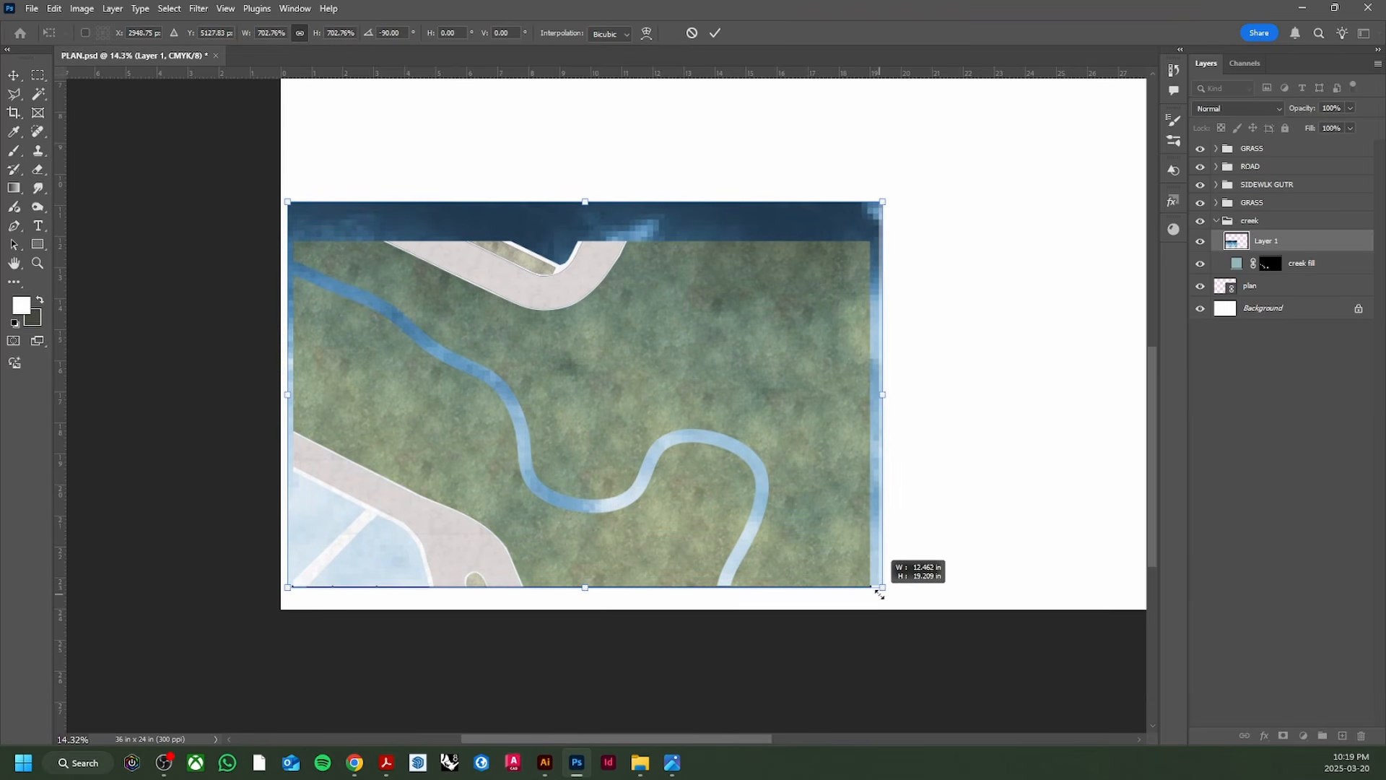
{"action": "left_click_drag", "start_coordinate": [794, 406], "coordinate": [791, 420]}
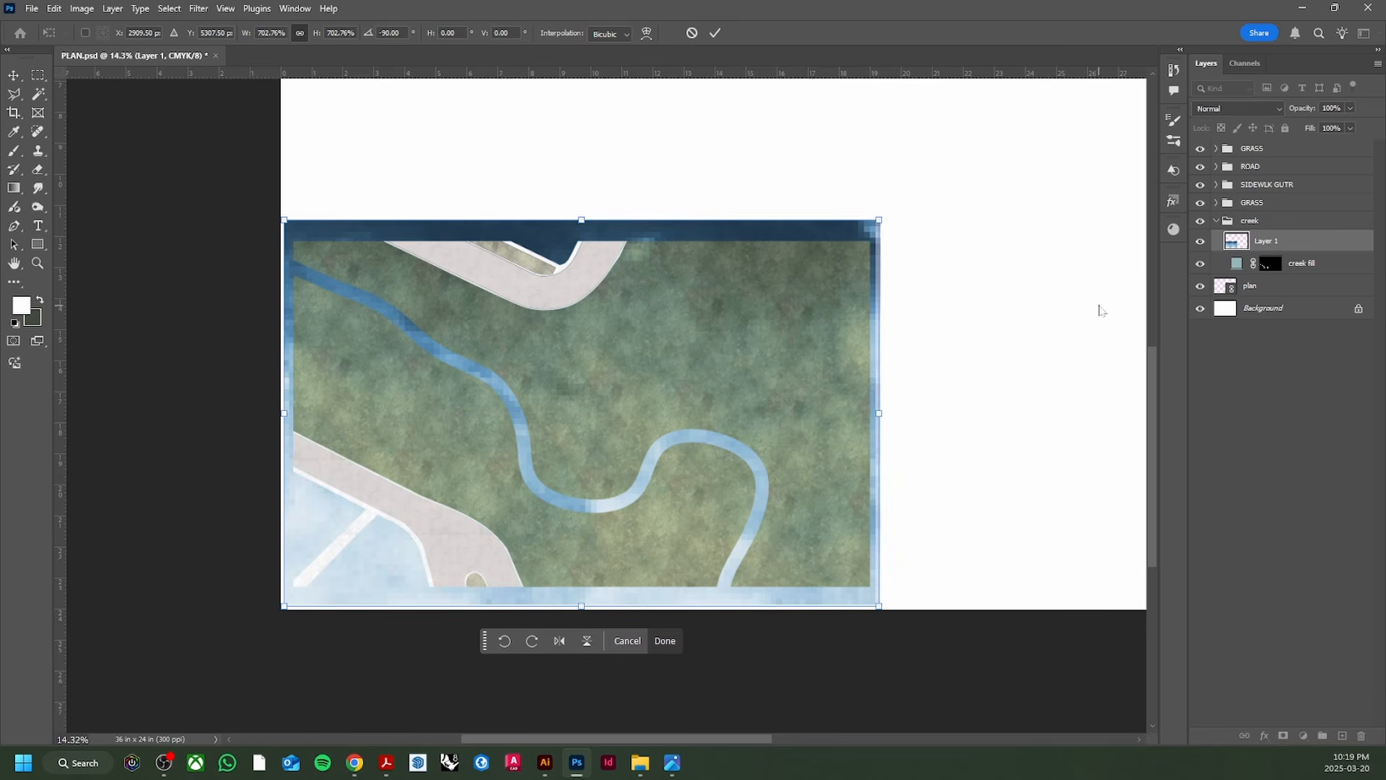
Step: Commit the transform, nudge the texture down slightly, and rename its layer 'water fill'
{"action": "key", "text": "w"}
{"action": "scroll", "coordinate": [545, 438], "scroll_direction": "up", "scroll_amount": 5}
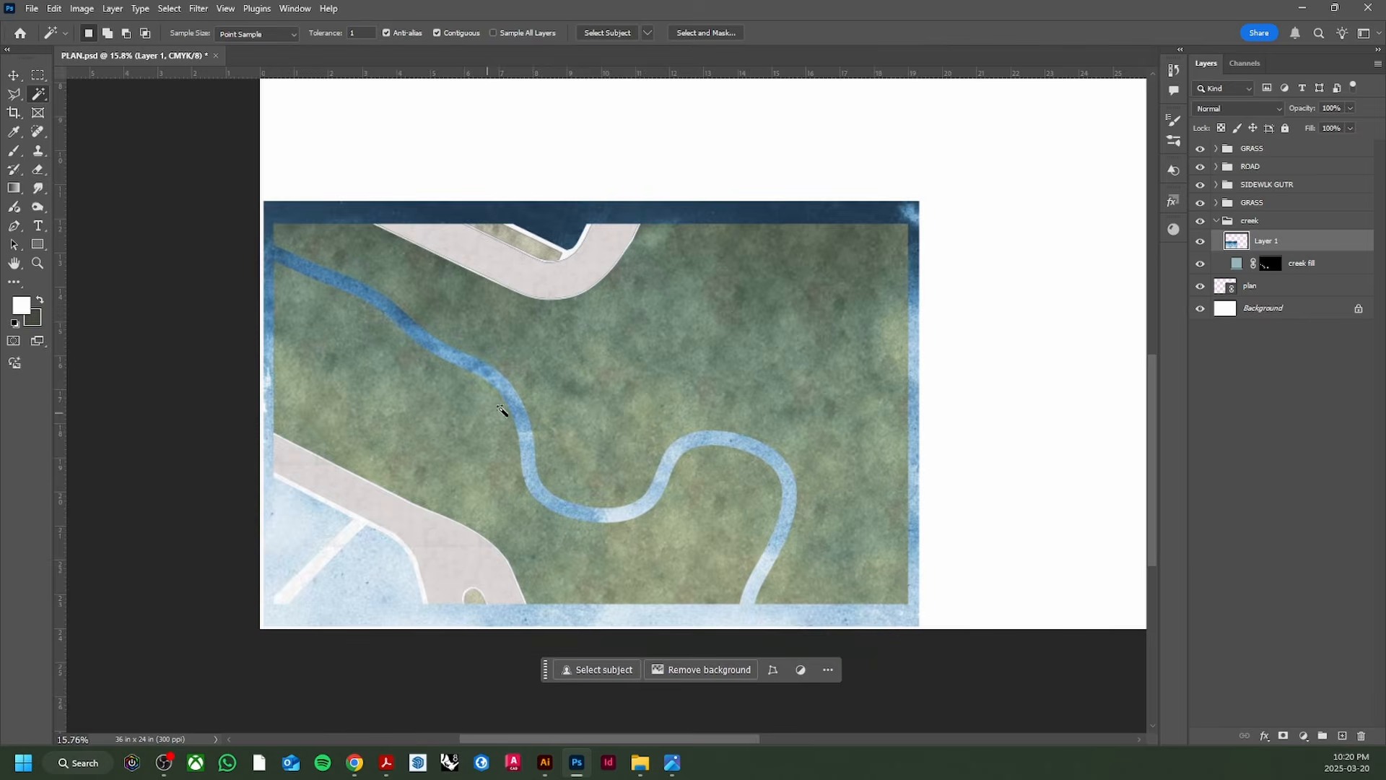
{"action": "scroll", "coordinate": [526, 394], "scroll_direction": "down", "scroll_amount": 4}
{"action": "key", "text": "v"}
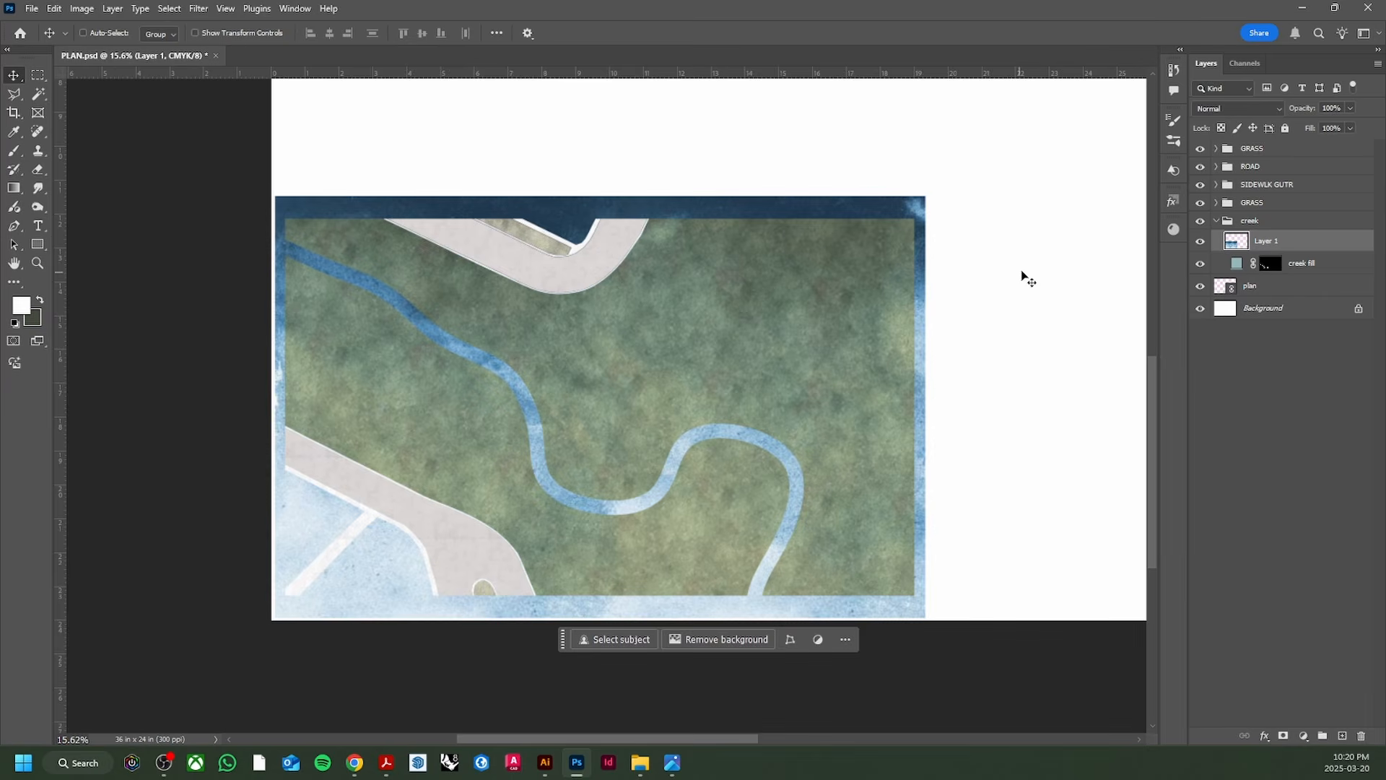
{"action": "mouse_move", "coordinate": [628, 203]}
{"action": "left_mouse_down"}
{"action": "mouse_move", "coordinate": [628, 187]}
{"action": "mouse_move", "coordinate": [628, 221]}
{"action": "left_mouse_up"}
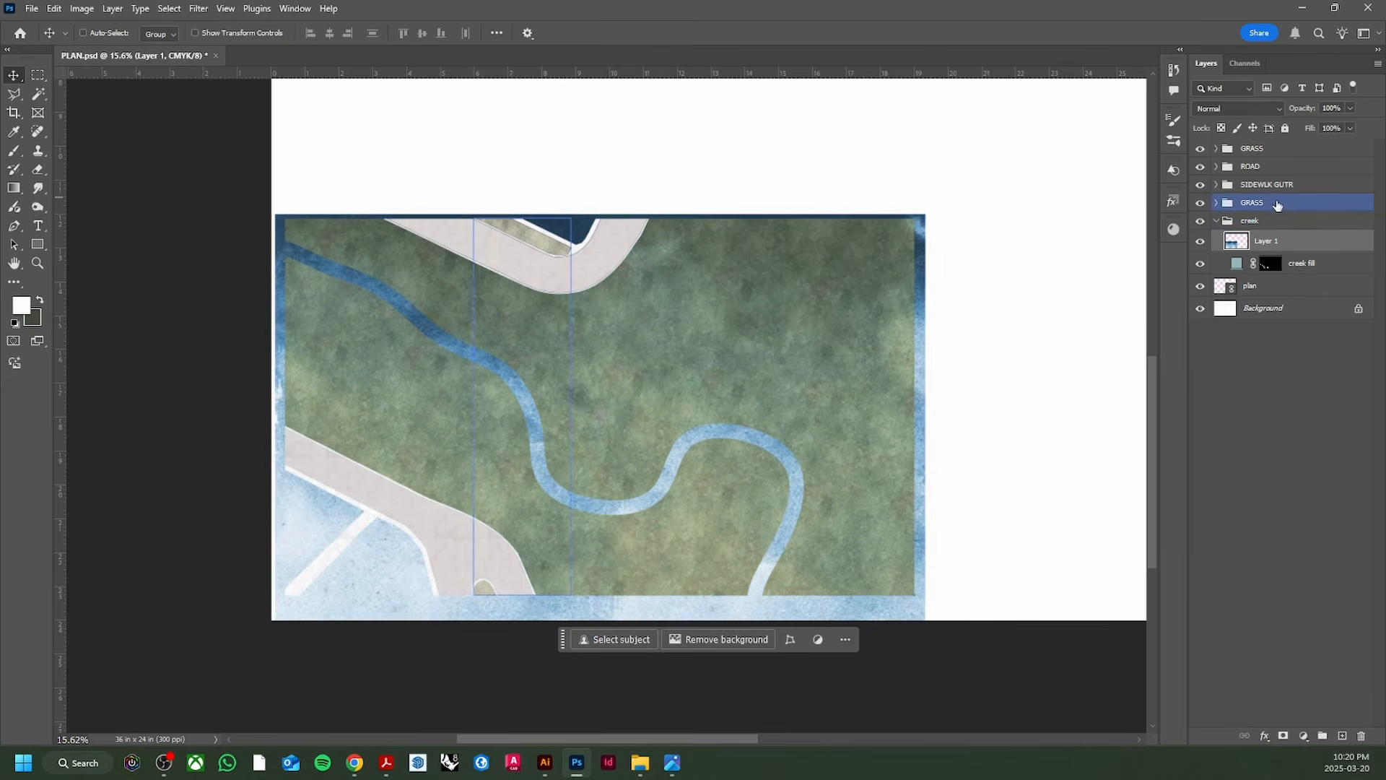
{"action": "double_click", "coordinate": [1268, 243]}
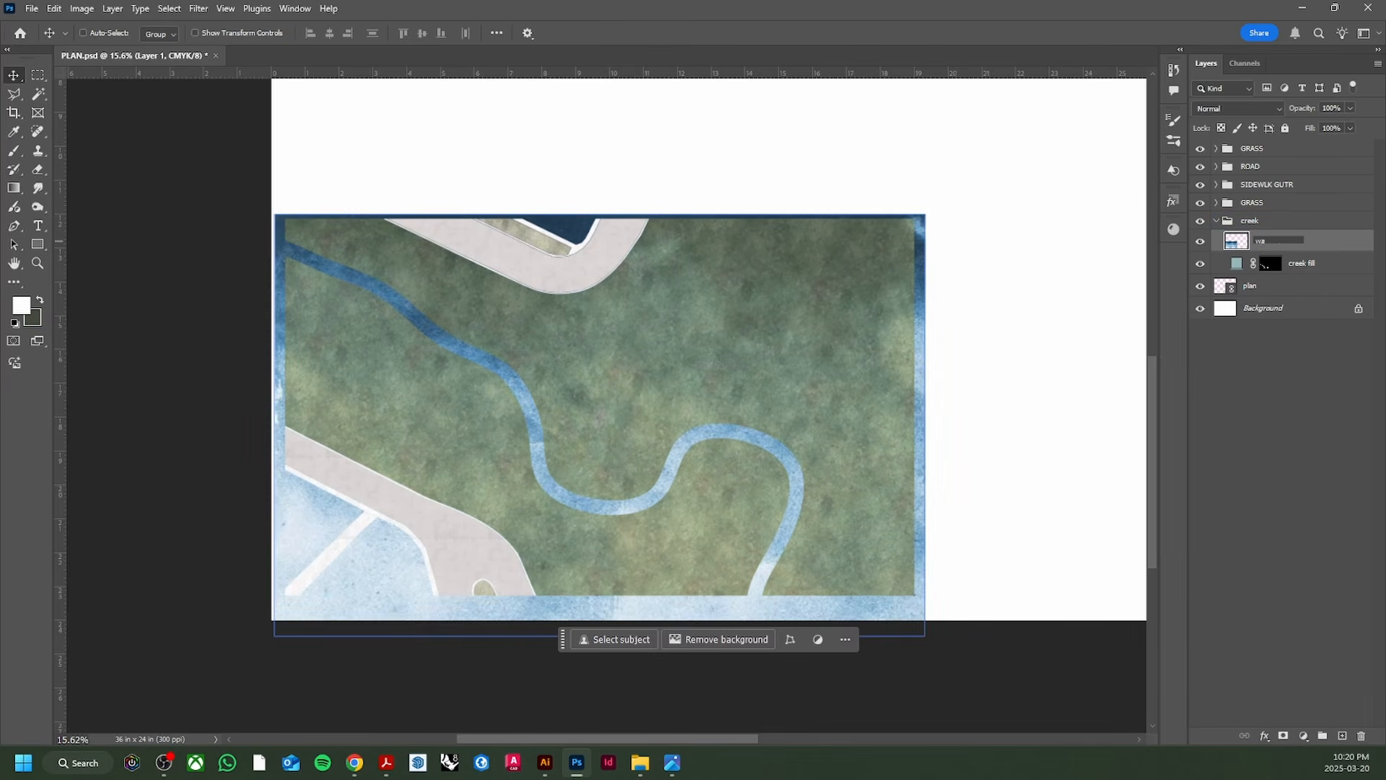
{"action": "type", "text": "water fill"}
{"action": "key", "text": "Return"}
Step: Clip 'water fill' to the 'creek fill' layer and open its blend modes to apply Linear Burn
{"action": "left_click", "coordinate": [1257, 262]}
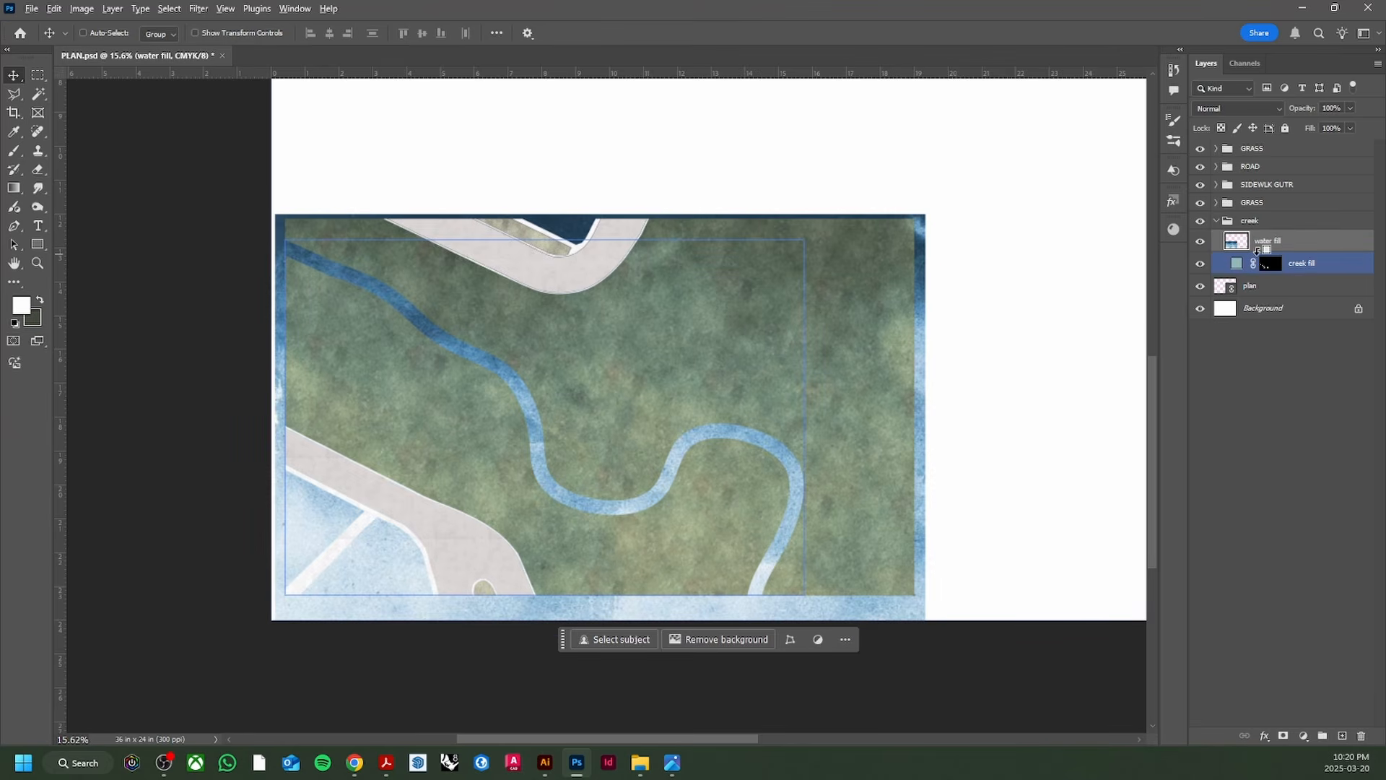
{"action": "left_click", "coordinate": [1257, 251], "text": "alt"}
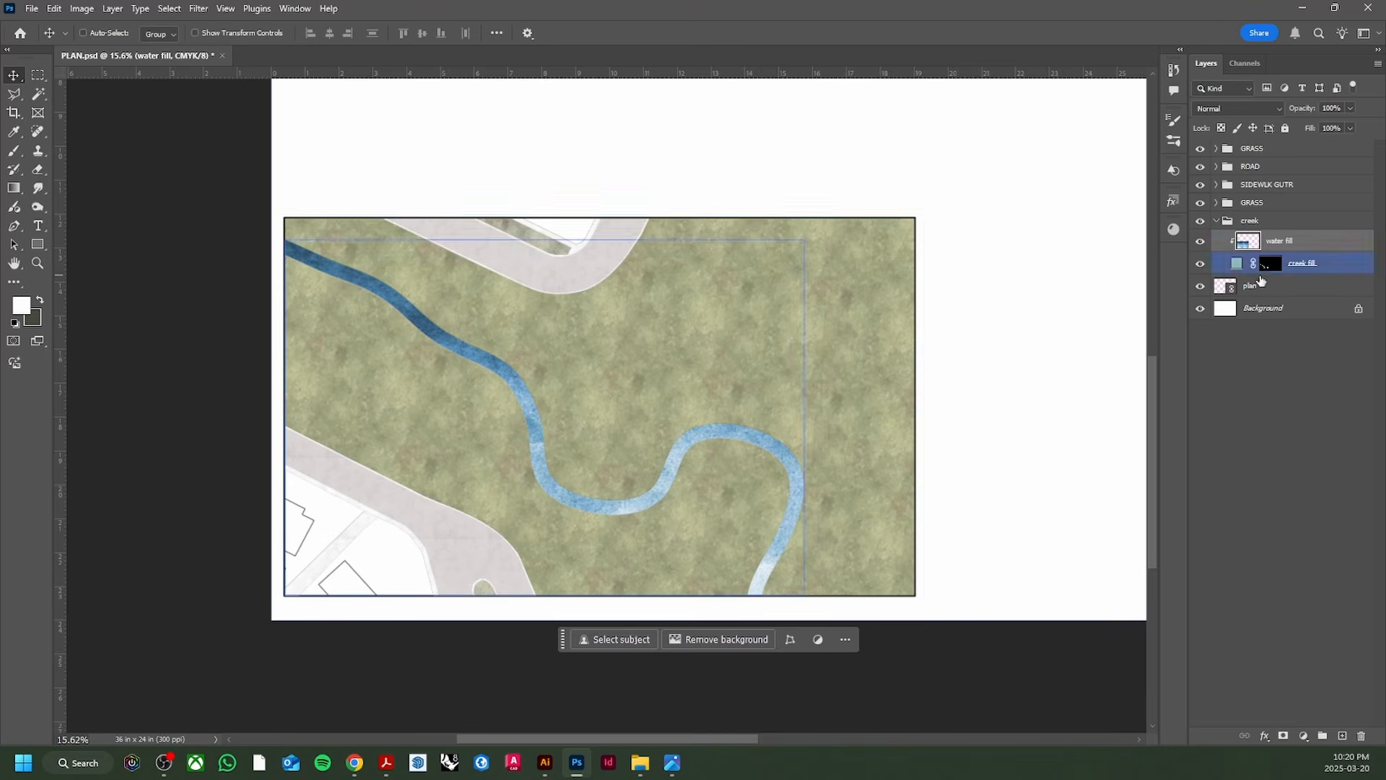
{"action": "left_click", "coordinate": [1276, 109]}
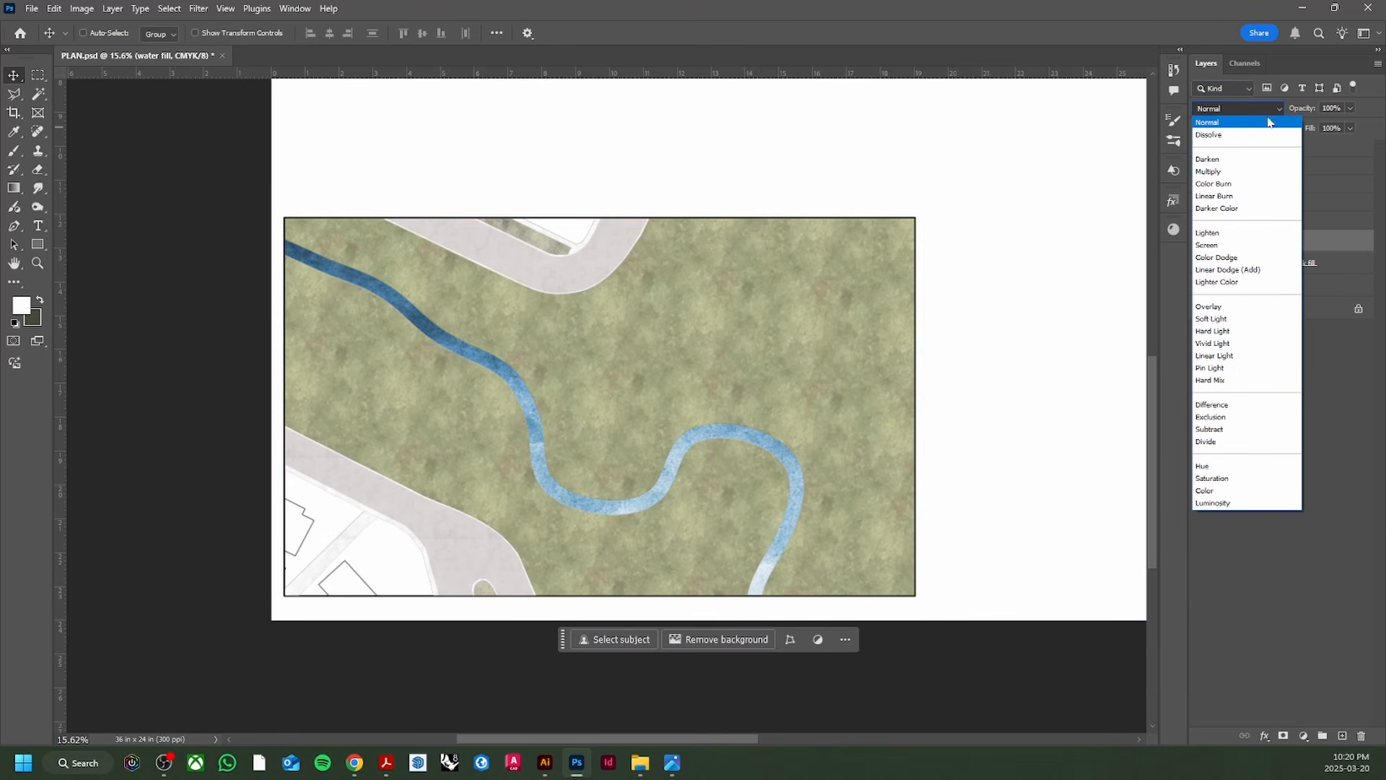
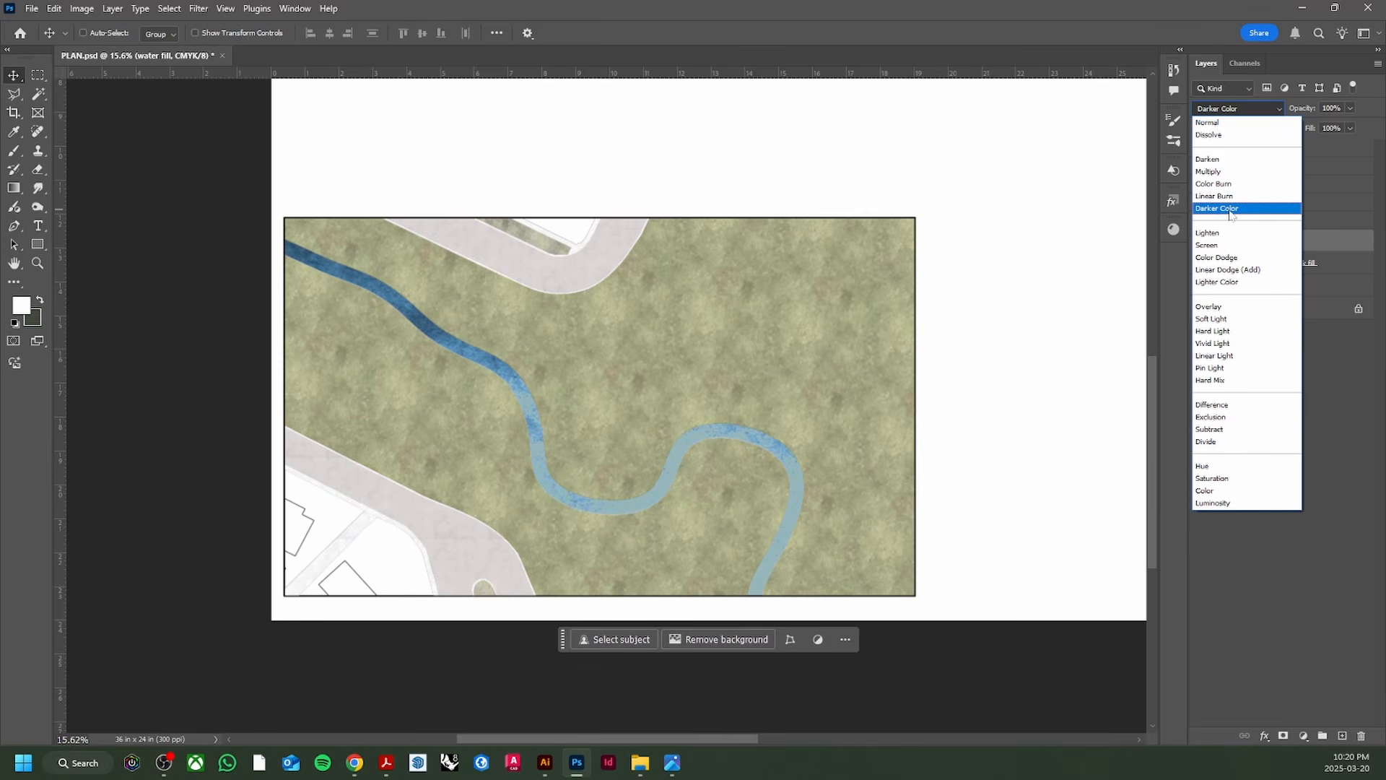
Step: Switch 'water fill' to Multiply at 65% opacity and add an empty Layer 1 above it
{"action": "left_click", "coordinate": [1252, 171]}
{"action": "left_click", "coordinate": [1350, 108]}
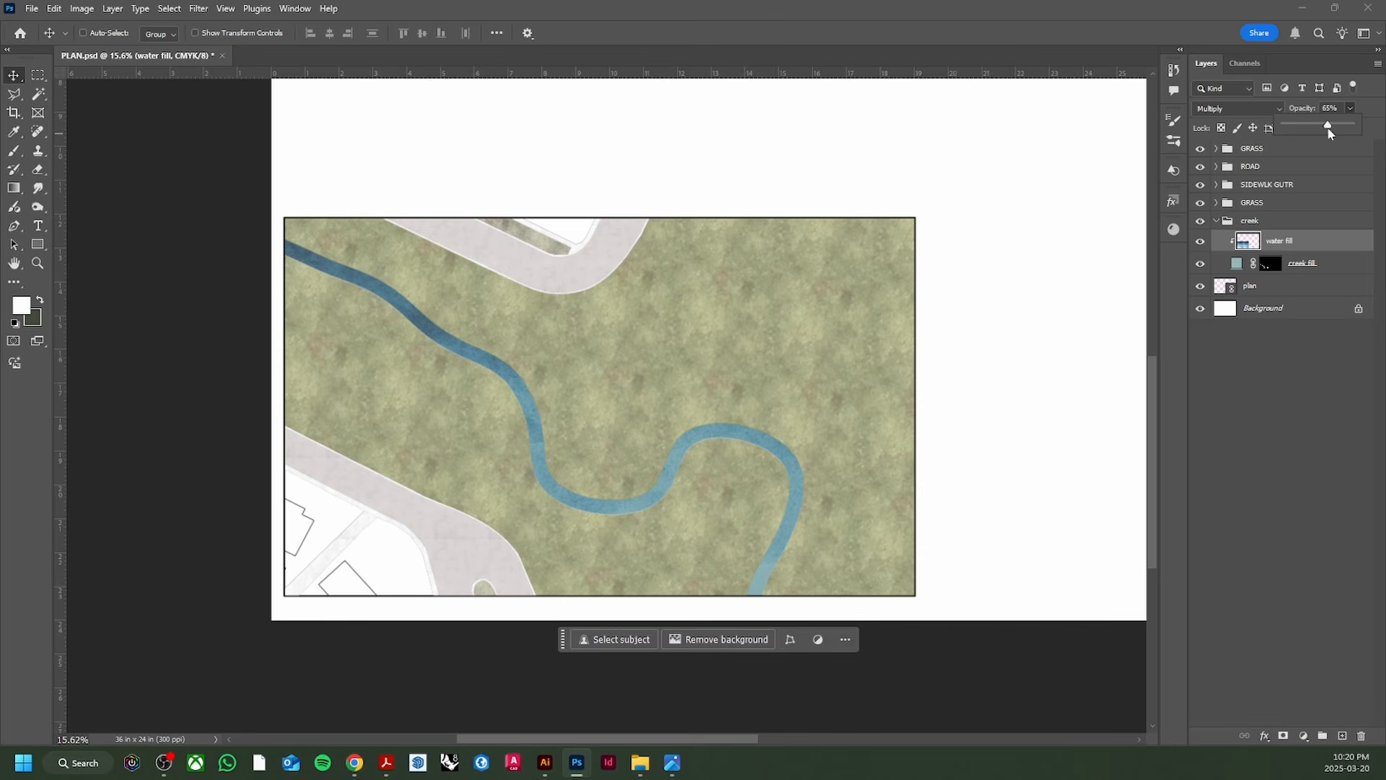
{"action": "left_click", "coordinate": [930, 420]}
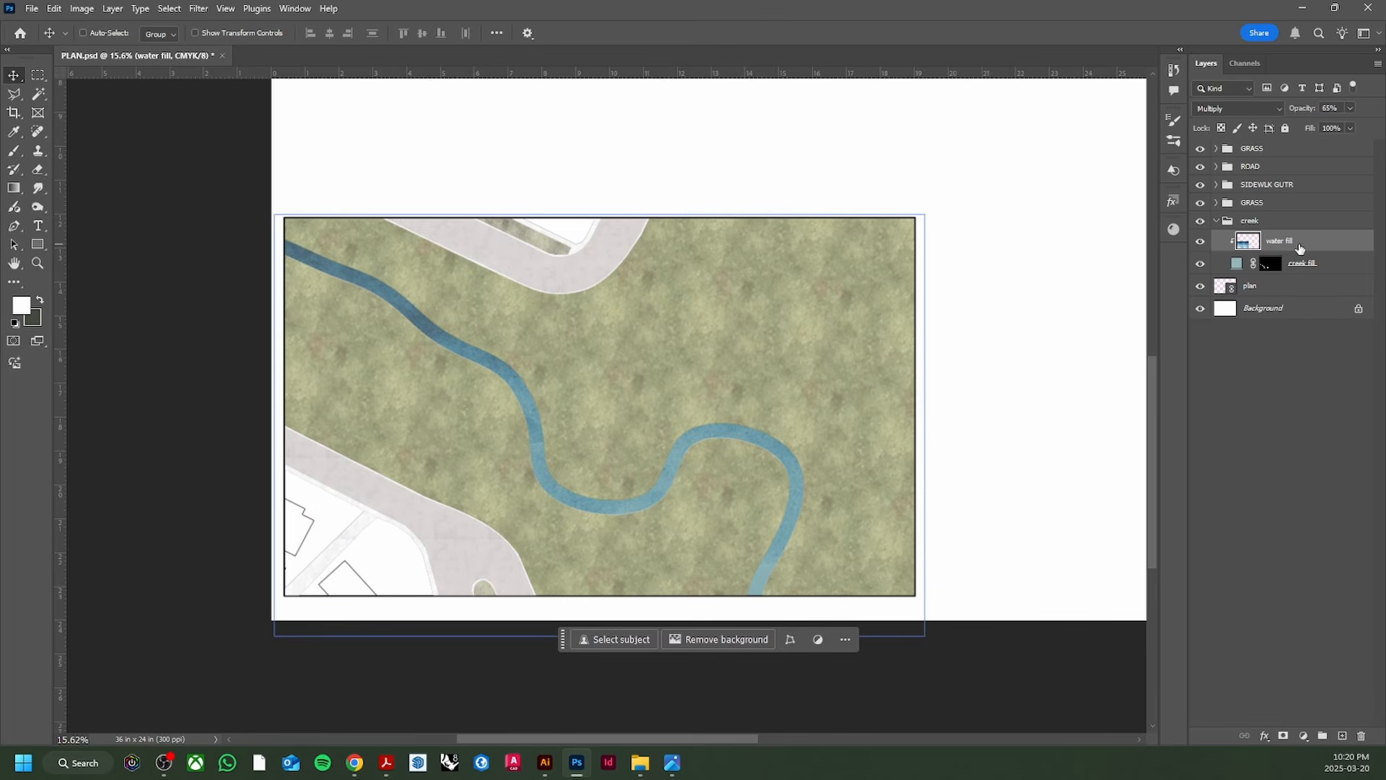
{"action": "left_click", "coordinate": [1343, 736]}
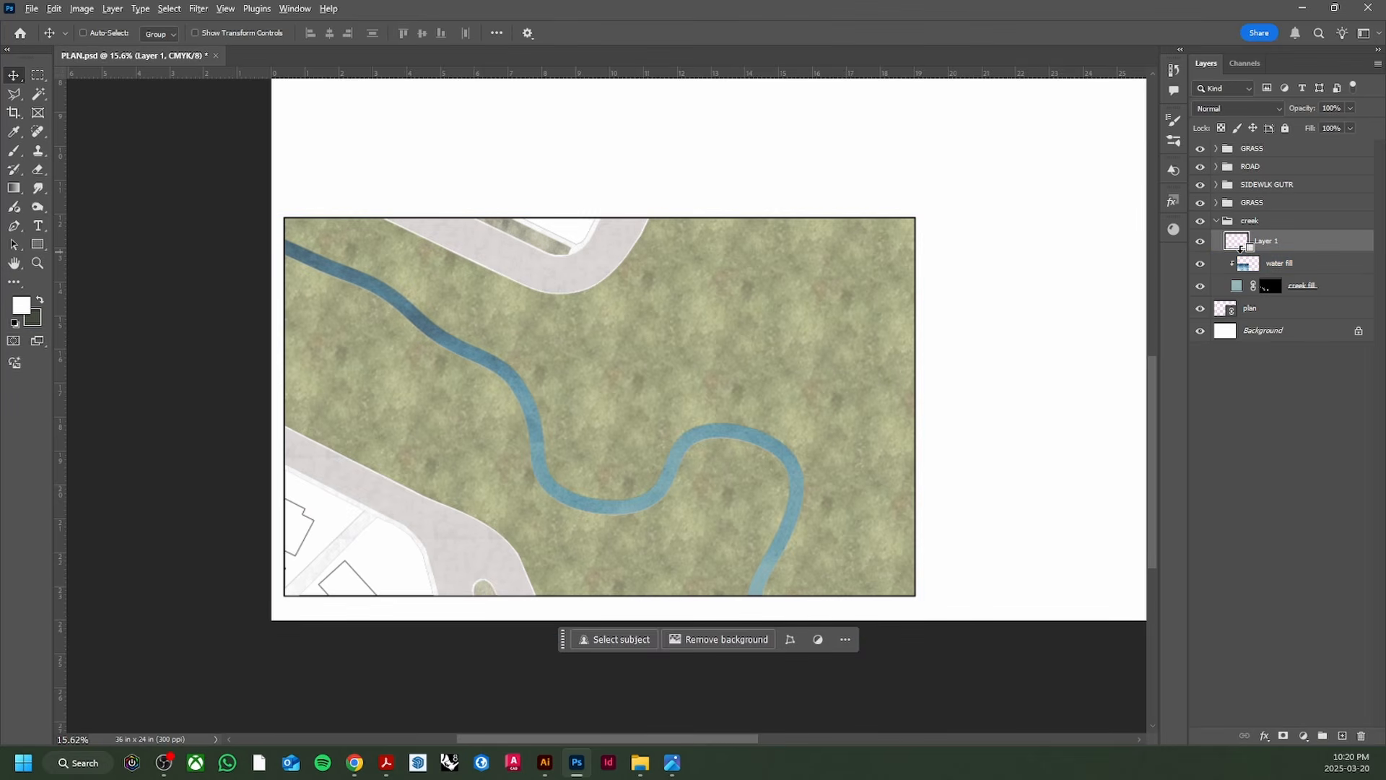
Step: Clip Layer 1 to 'water fill' and ready a 900 px brush, undoing a trial white stroke
{"action": "left_click", "coordinate": [1240, 249], "text": "alt"}
{"action": "key", "text": "b"}
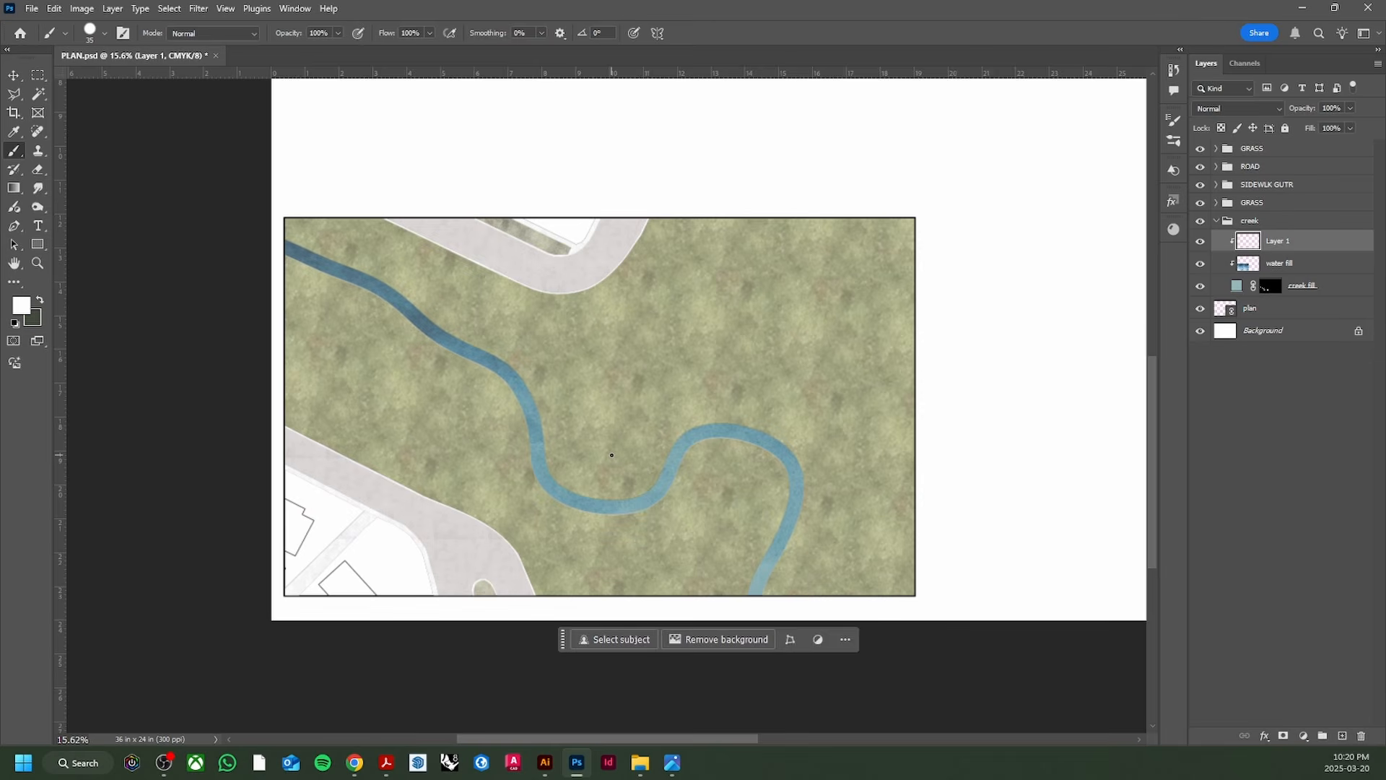
{"action": "key", "text": "bracketright"}
{"action": "key", "text": "bracketright"}
{"action": "key", "text": "bracketright"}
{"action": "key", "text": "bracketright"}
{"action": "key", "text": "bracketright"}
{"action": "key", "text": "bracketright"}
{"action": "key", "text": "bracketright"}
{"action": "key", "text": "bracketright"}
{"action": "key", "text": "bracketright"}
{"action": "key", "text": "bracketright"}
{"action": "key", "text": "bracketright"}
{"action": "key", "text": "bracketright"}
{"action": "mouse_move", "coordinate": [759, 433]}
{"action": "left_mouse_down"}
{"action": "mouse_move", "coordinate": [786, 424]}
{"action": "mouse_move", "coordinate": [793, 451]}
{"action": "left_mouse_up"}
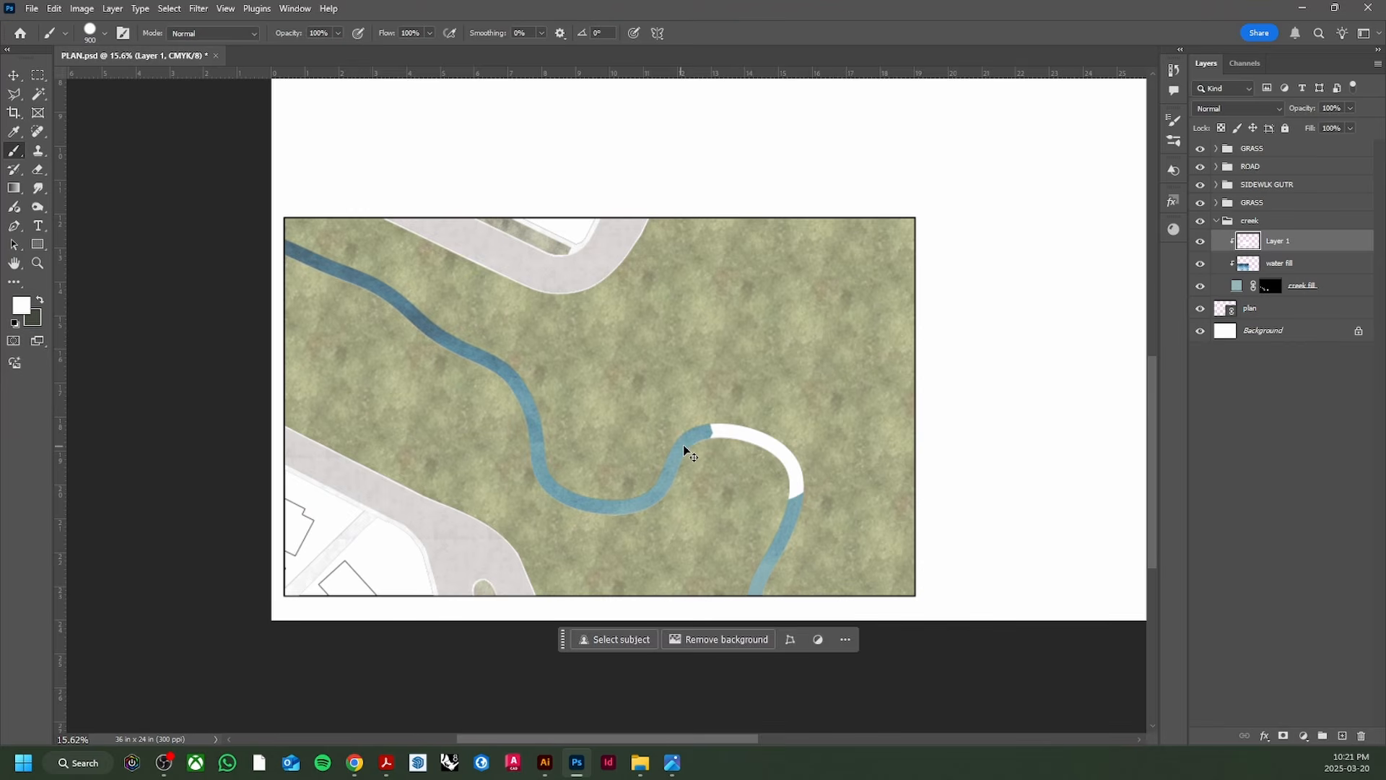
{"action": "key", "text": "ctrl+z"}
{"action": "key", "text": "ctrl+z"}
{"action": "key", "text": "ctrl+0"}
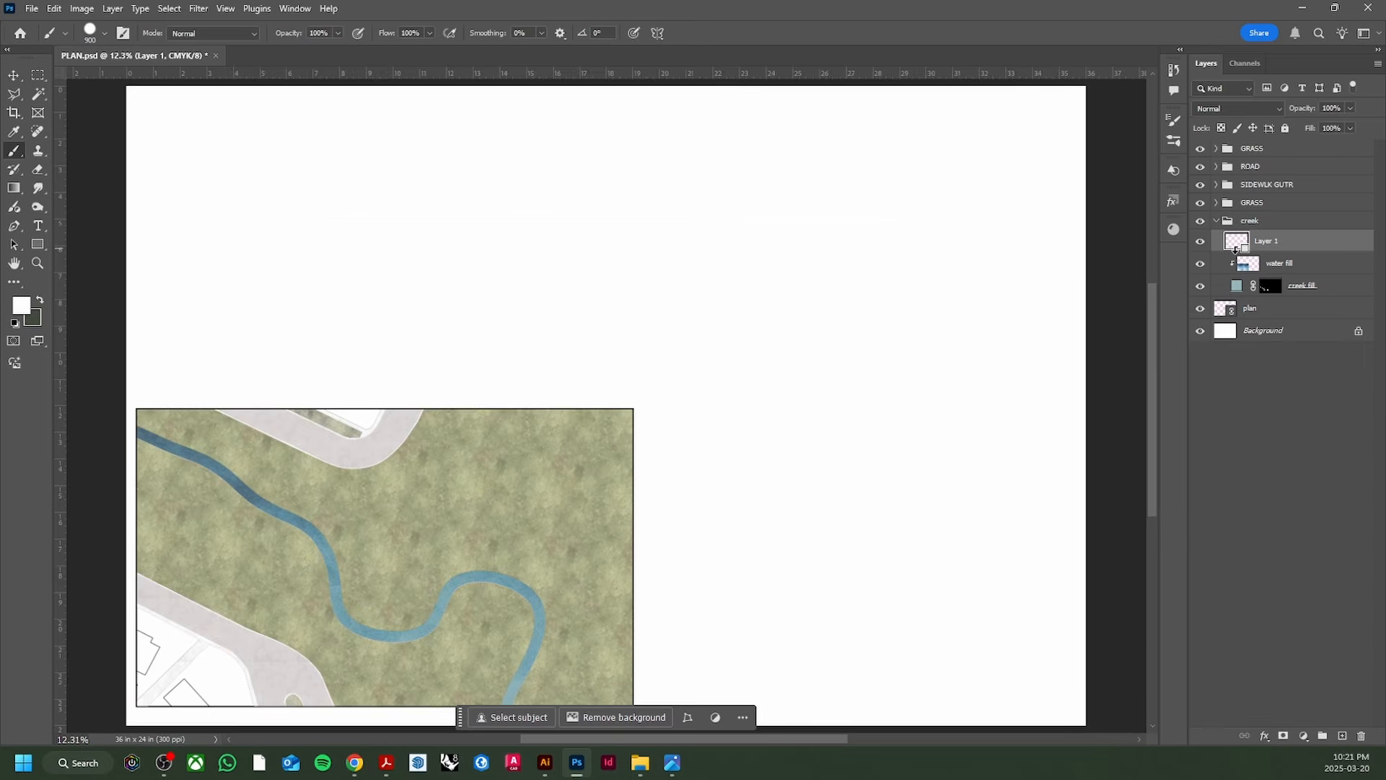
{"action": "left_click", "coordinate": [1234, 249], "text": "alt"}
{"action": "scroll", "coordinate": [402, 433], "scroll_direction": "down", "scroll_amount": 2}
Step: Soften the brush by lowering its hardness and shrink it to 600 px
{"action": "left_click", "coordinate": [104, 34]}
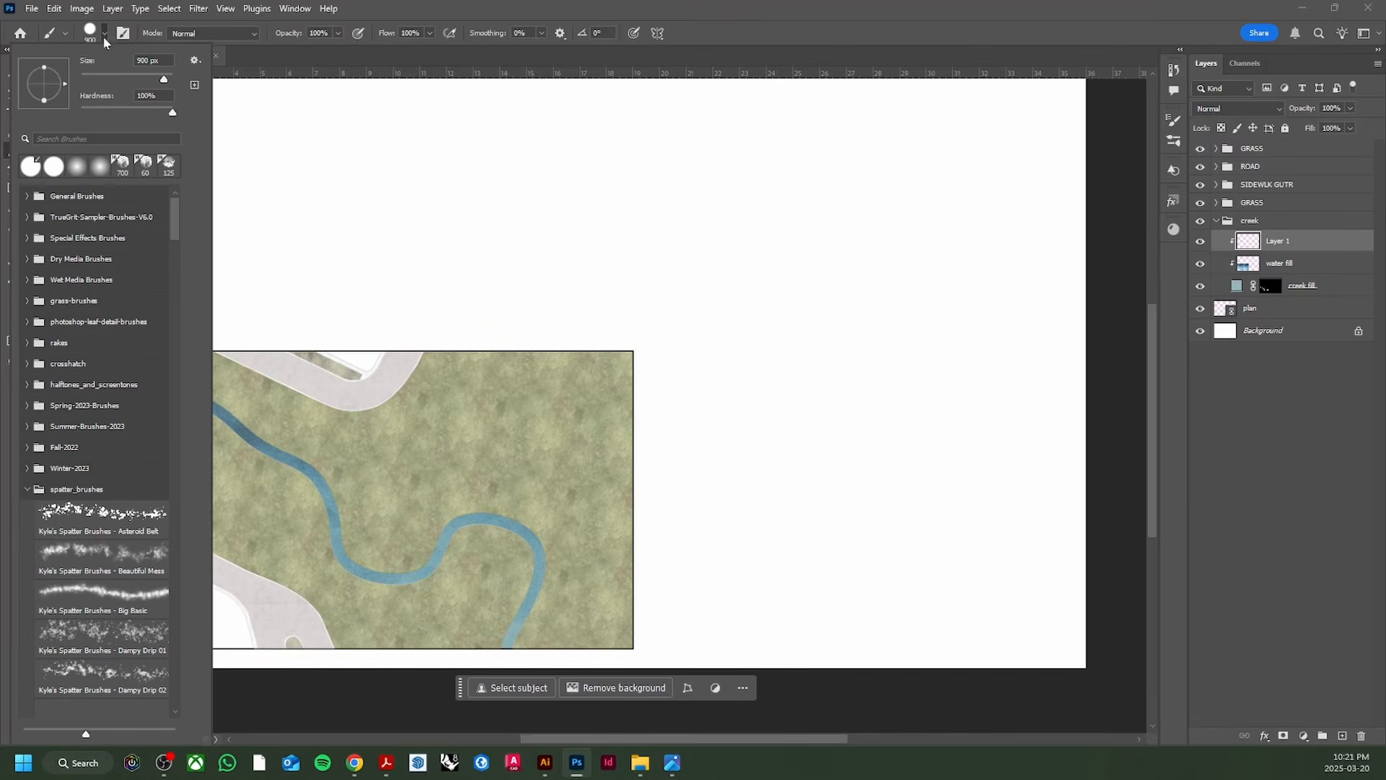
{"action": "left_click_drag", "start_coordinate": [130, 113], "coordinate": [74, 114]}
{"action": "left_click", "coordinate": [104, 35]}
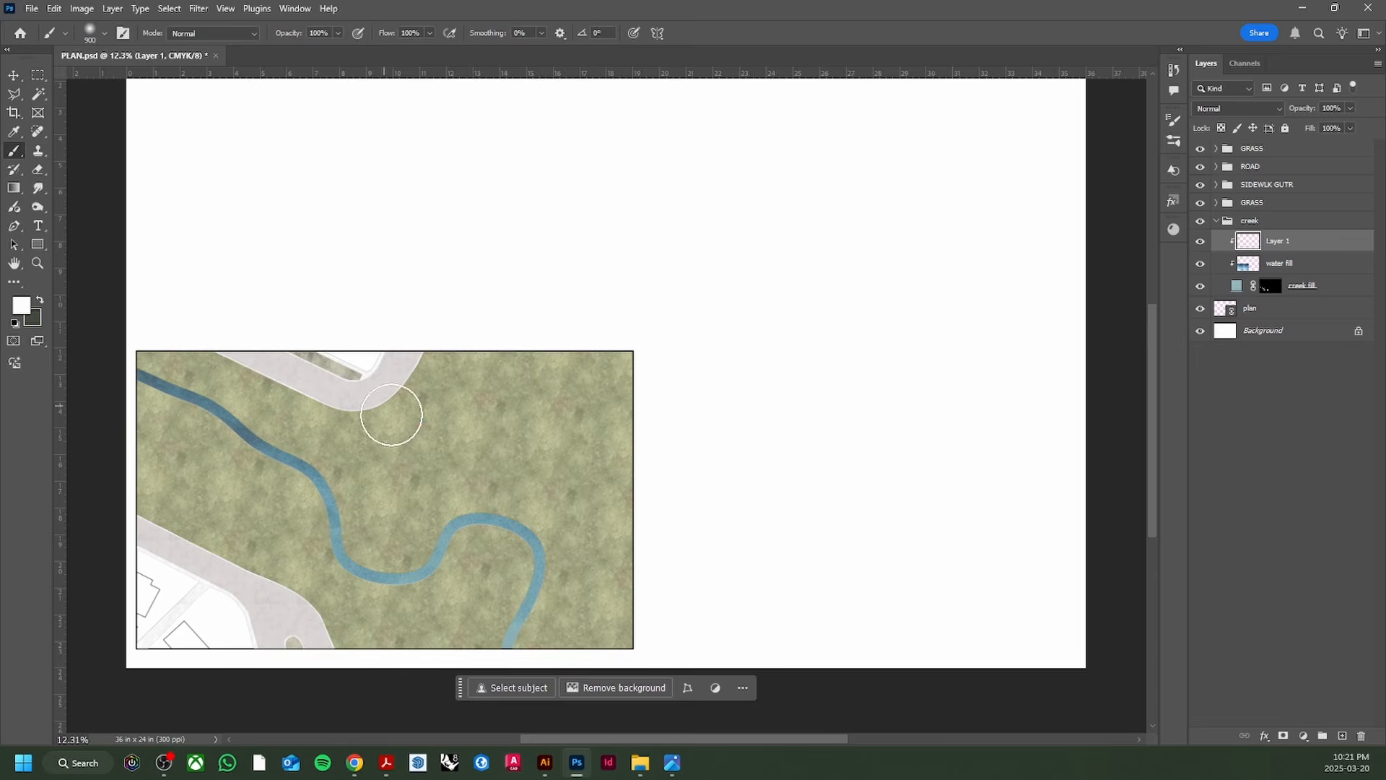
{"action": "scroll", "coordinate": [433, 426], "scroll_direction": "down", "scroll_amount": 5}
{"action": "scroll", "coordinate": [466, 428], "scroll_direction": "up", "scroll_amount": 3}
{"action": "scroll", "coordinate": [461, 400], "scroll_direction": "down", "scroll_amount": 2}
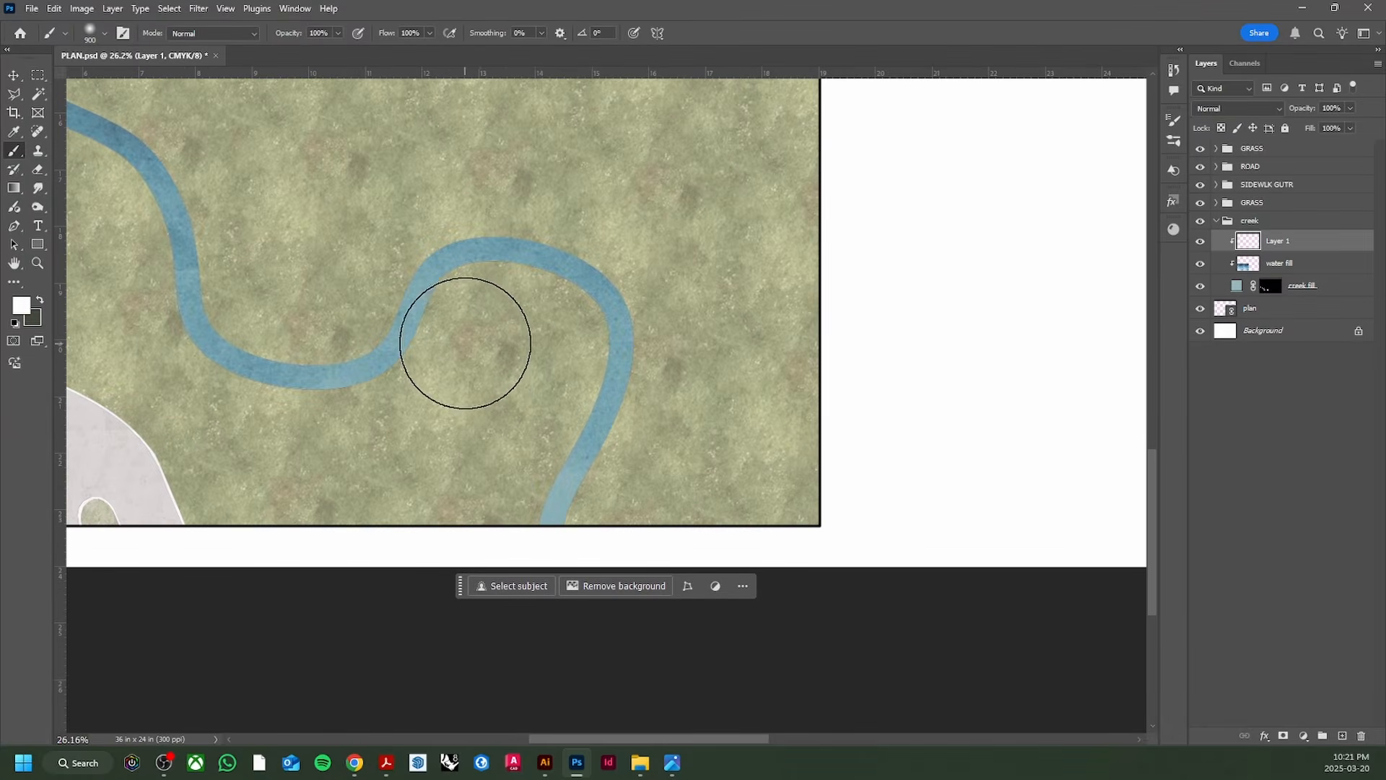
{"action": "key", "text": "bracketleft"}
{"action": "key", "text": "bracketleft"}
{"action": "key", "text": "bracketleft"}
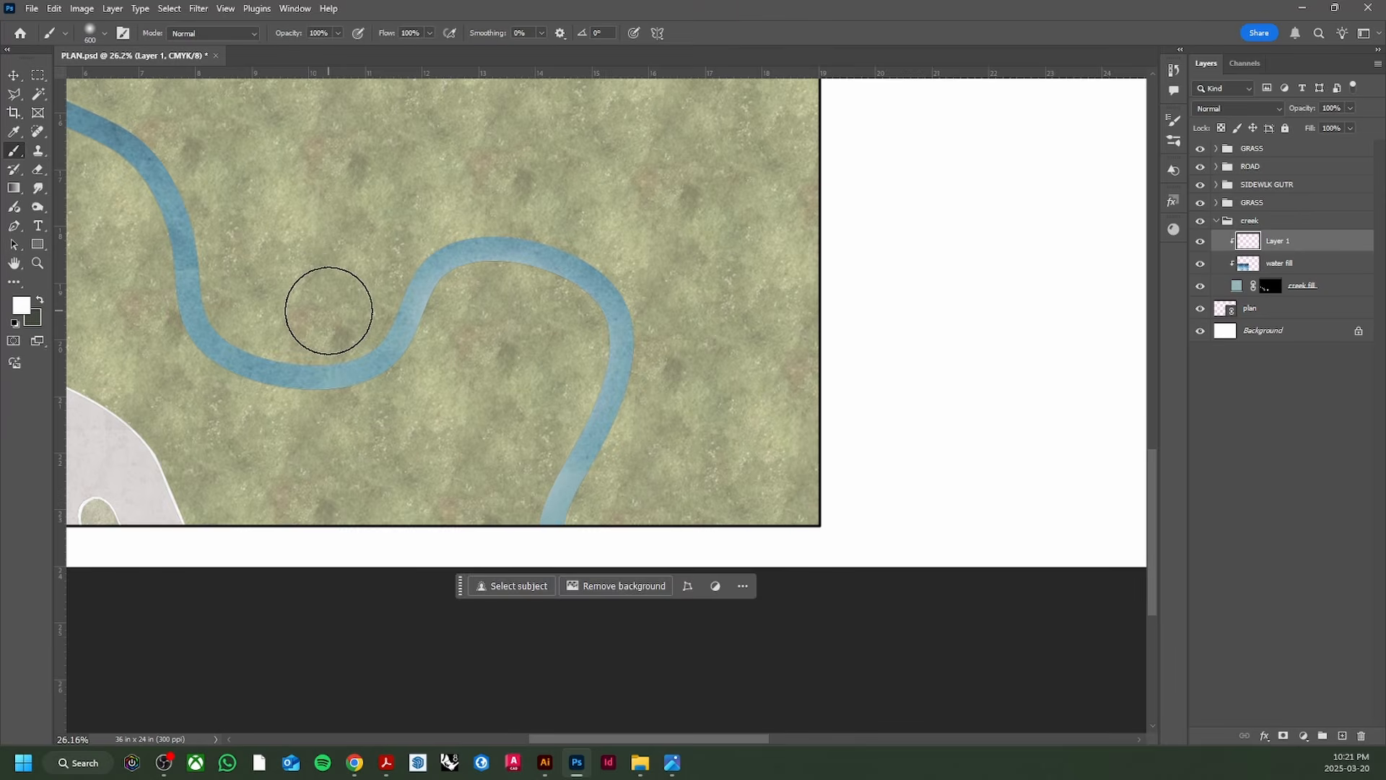
{"action": "scroll", "coordinate": [250, 220], "scroll_direction": "down", "scroll_amount": 4}
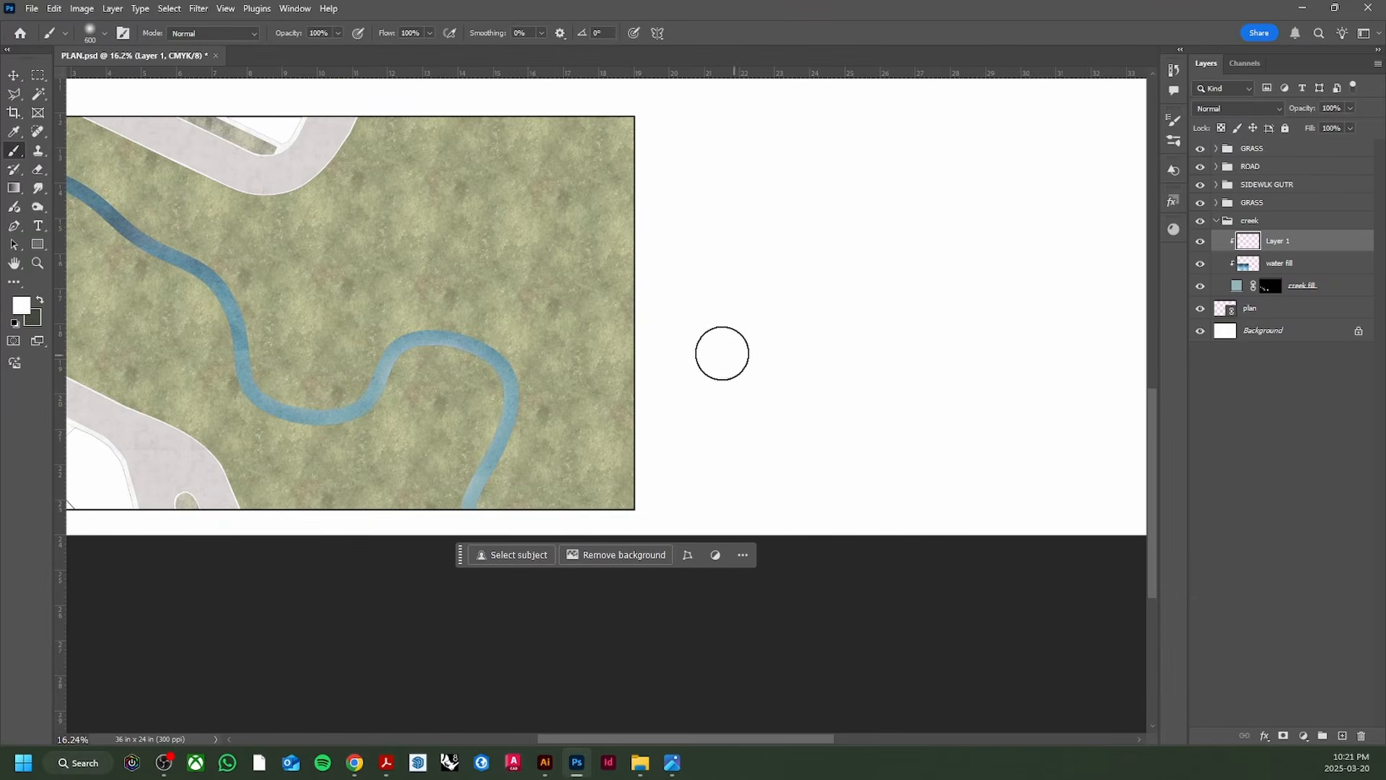
Step: Set the foreground painting colour to black
{"action": "left_click", "coordinate": [25, 307]}
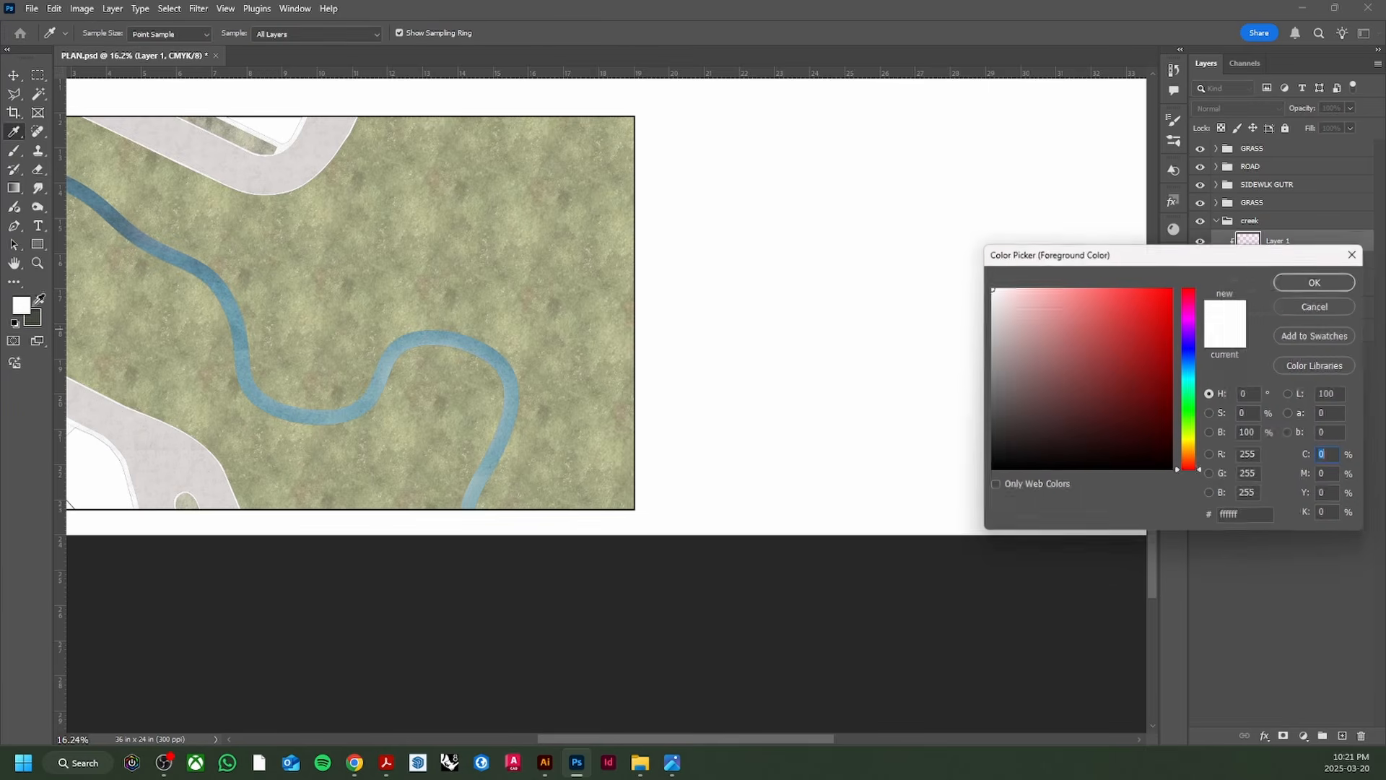
{"action": "left_click_drag", "start_coordinate": [1017, 450], "coordinate": [993, 469]}
{"action": "left_click", "coordinate": [1298, 282]}
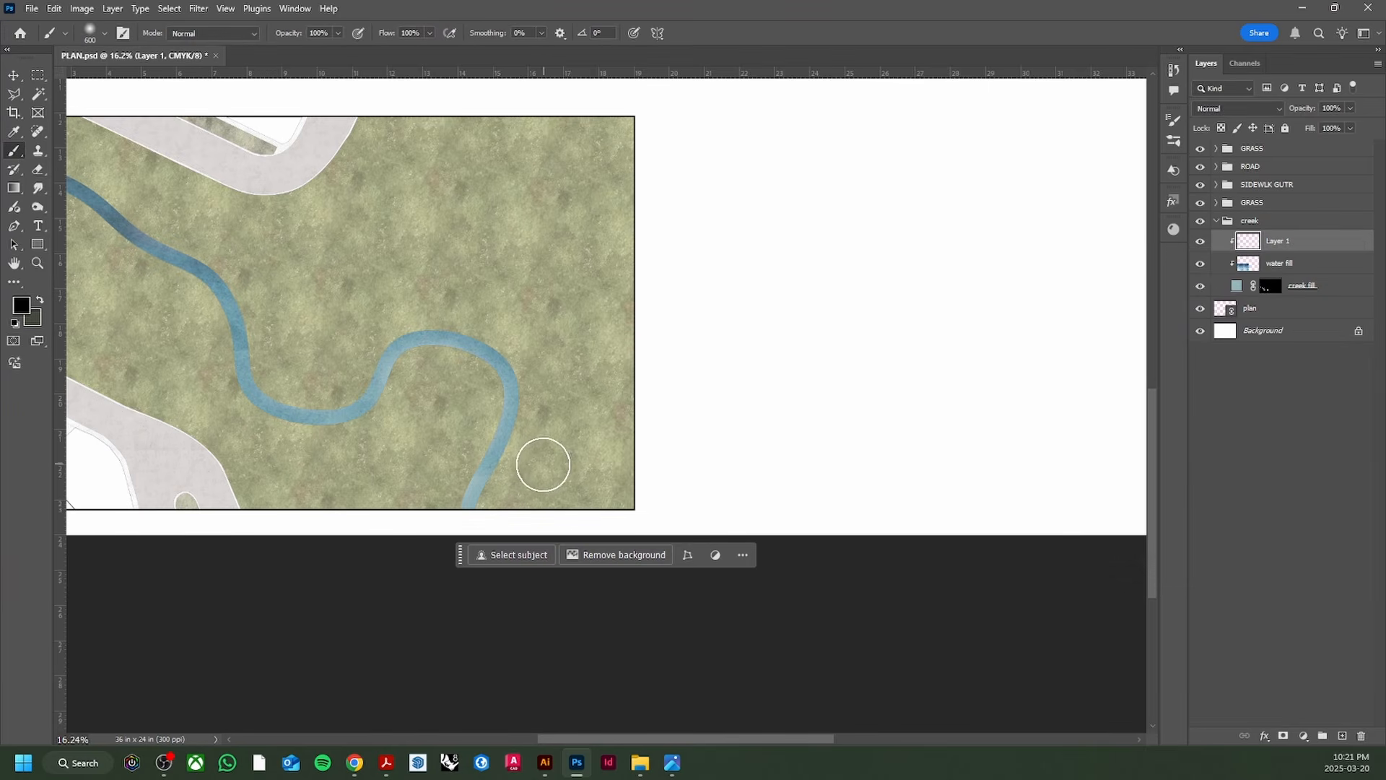
{"action": "scroll", "coordinate": [541, 464], "scroll_direction": "up", "scroll_amount": 1}
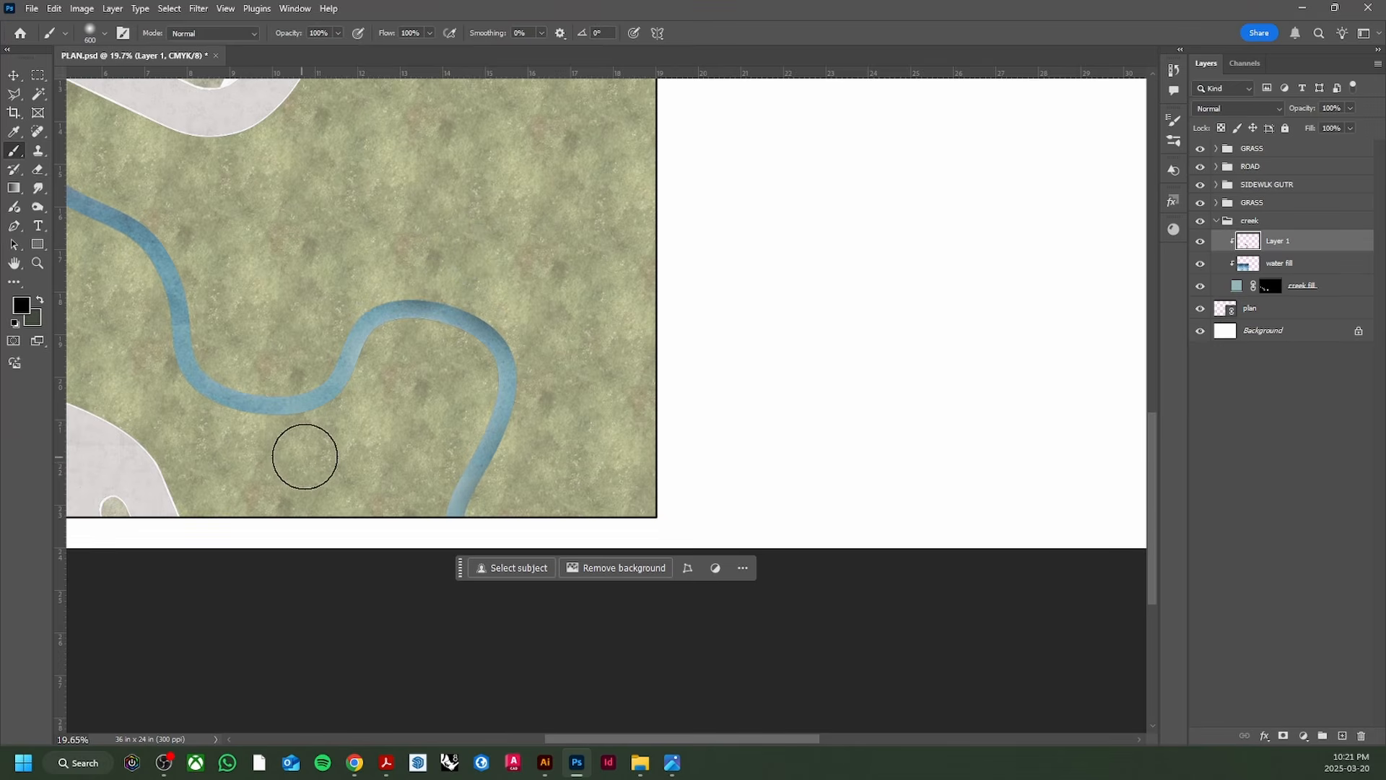
{"action": "scroll", "coordinate": [401, 552], "scroll_direction": "down", "scroll_amount": 2}
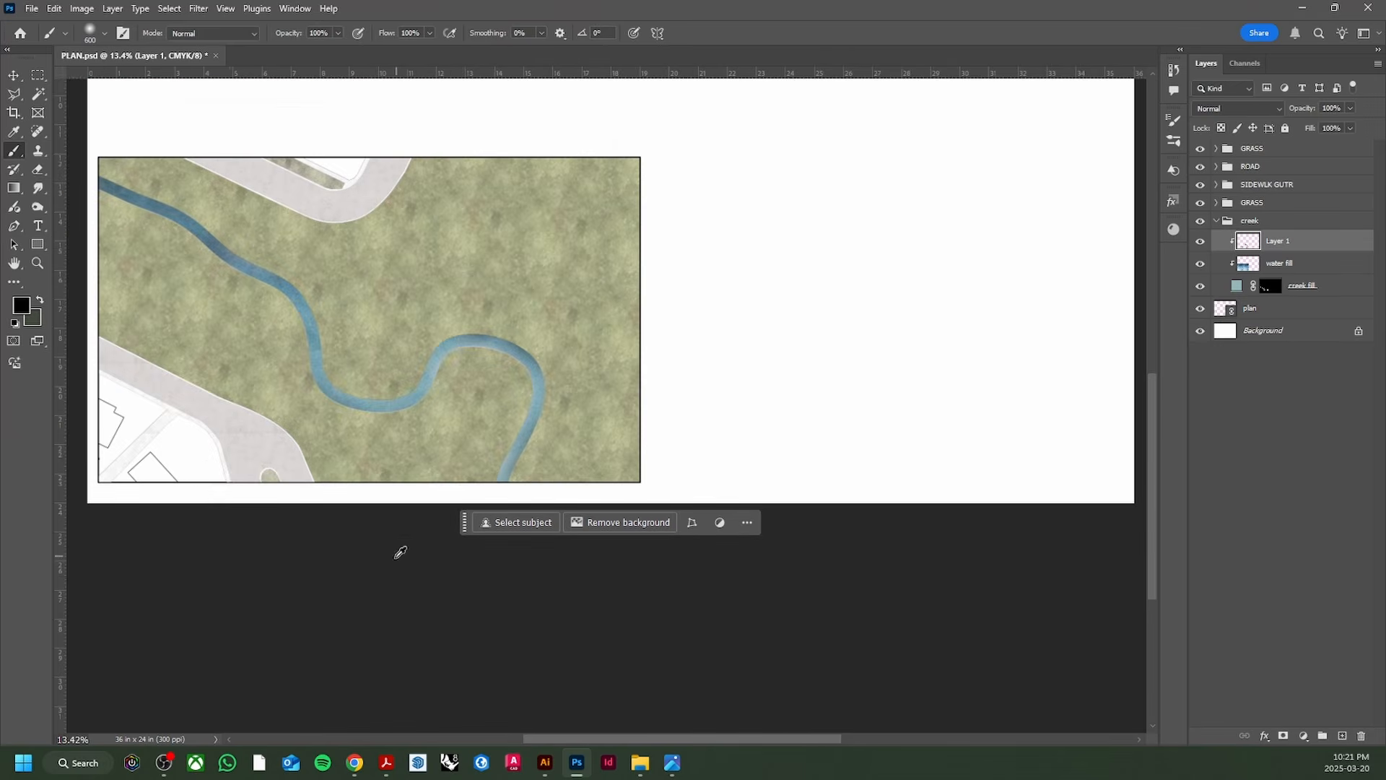
{"action": "scroll", "coordinate": [266, 318], "scroll_direction": "up", "scroll_amount": 2}
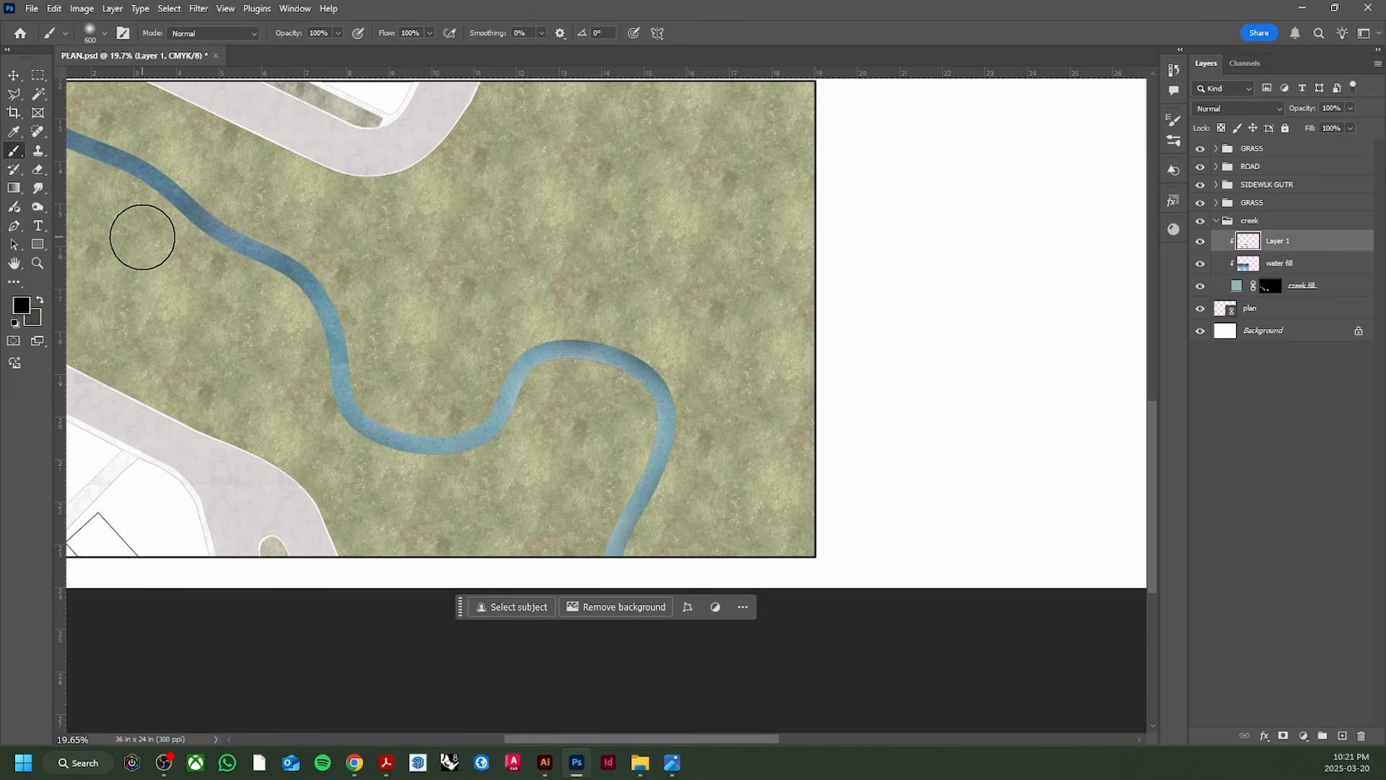
{"action": "scroll", "coordinate": [202, 318], "scroll_direction": "down", "scroll_amount": 2}
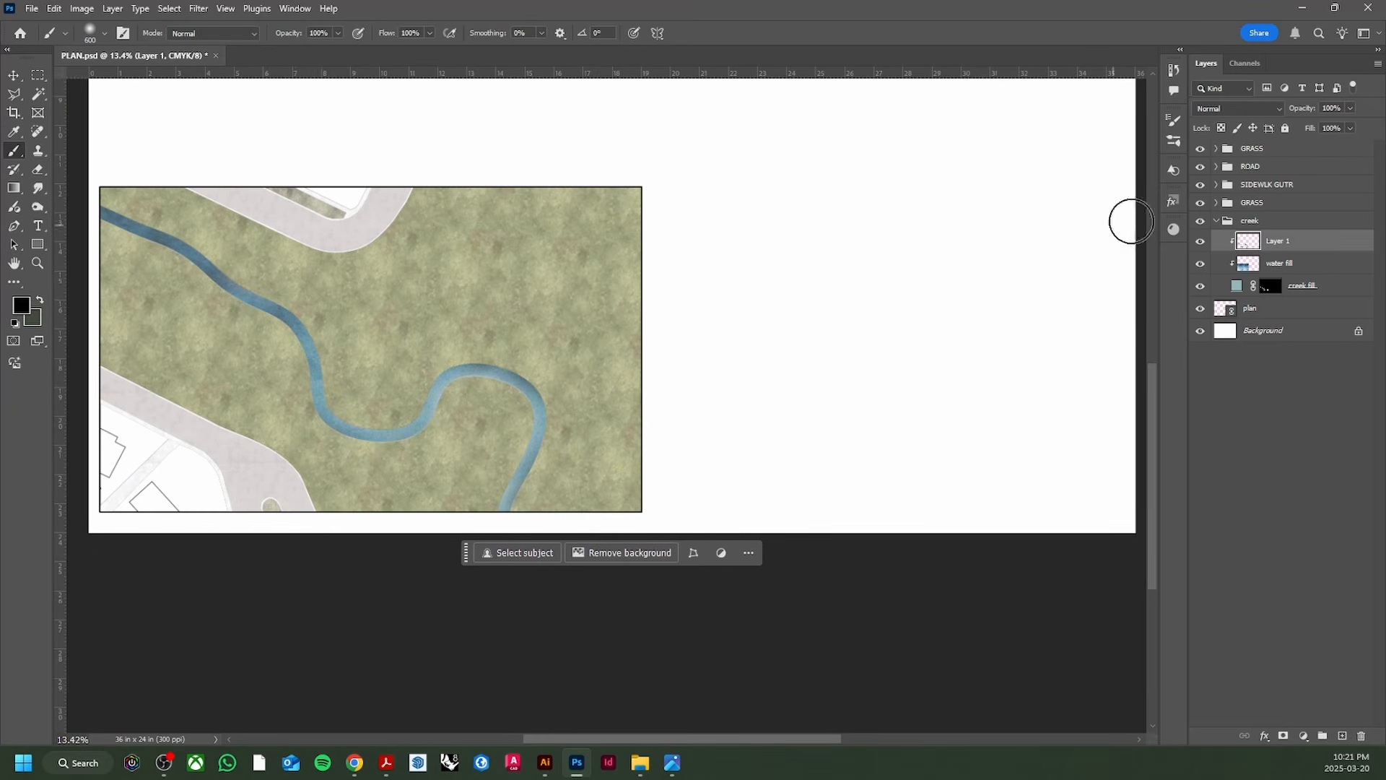
Step: Set Layer 1 to 80% opacity and save PLAN.psd
{"action": "left_click", "coordinate": [1350, 109]}
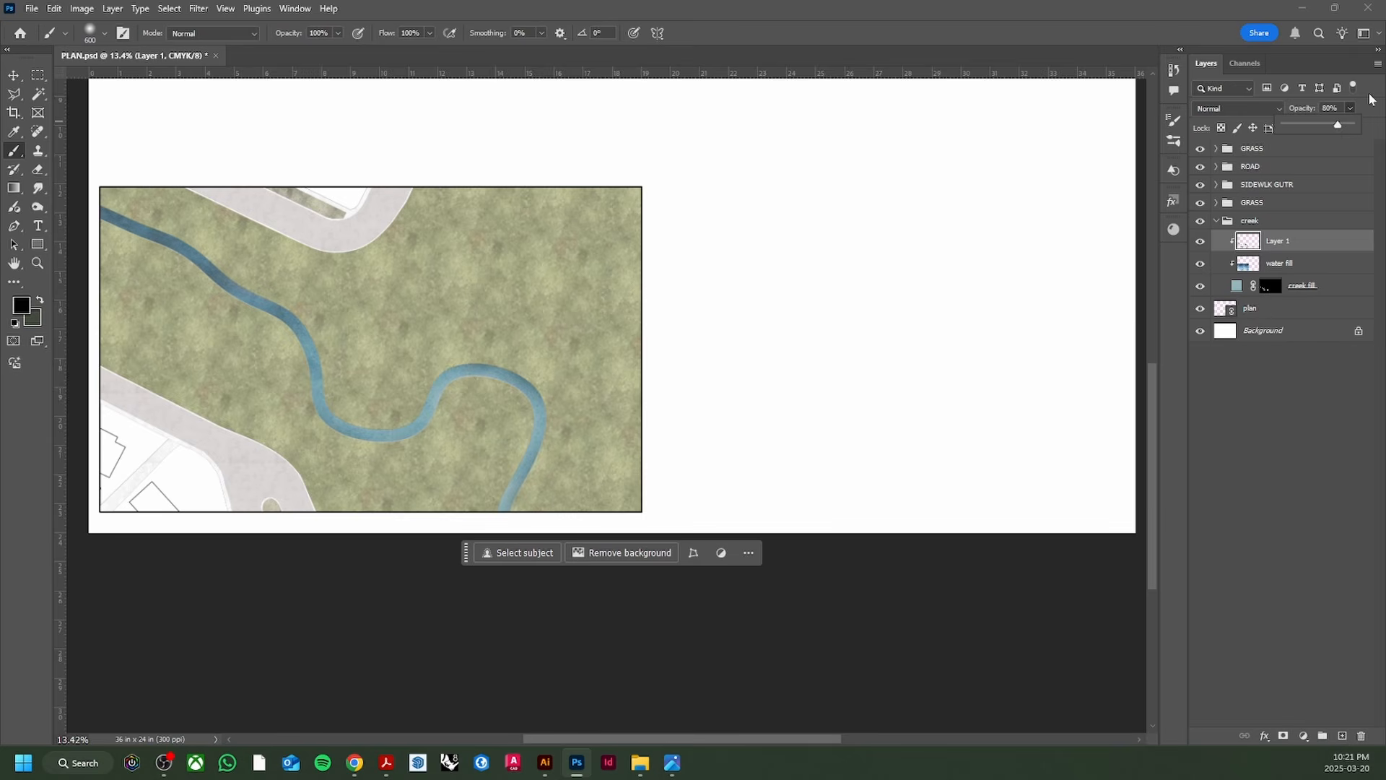
{"action": "key", "text": "v"}
{"action": "key", "text": "ctrl+s"}
{"action": "scroll", "coordinate": [260, 386], "scroll_direction": "up", "scroll_amount": 2}
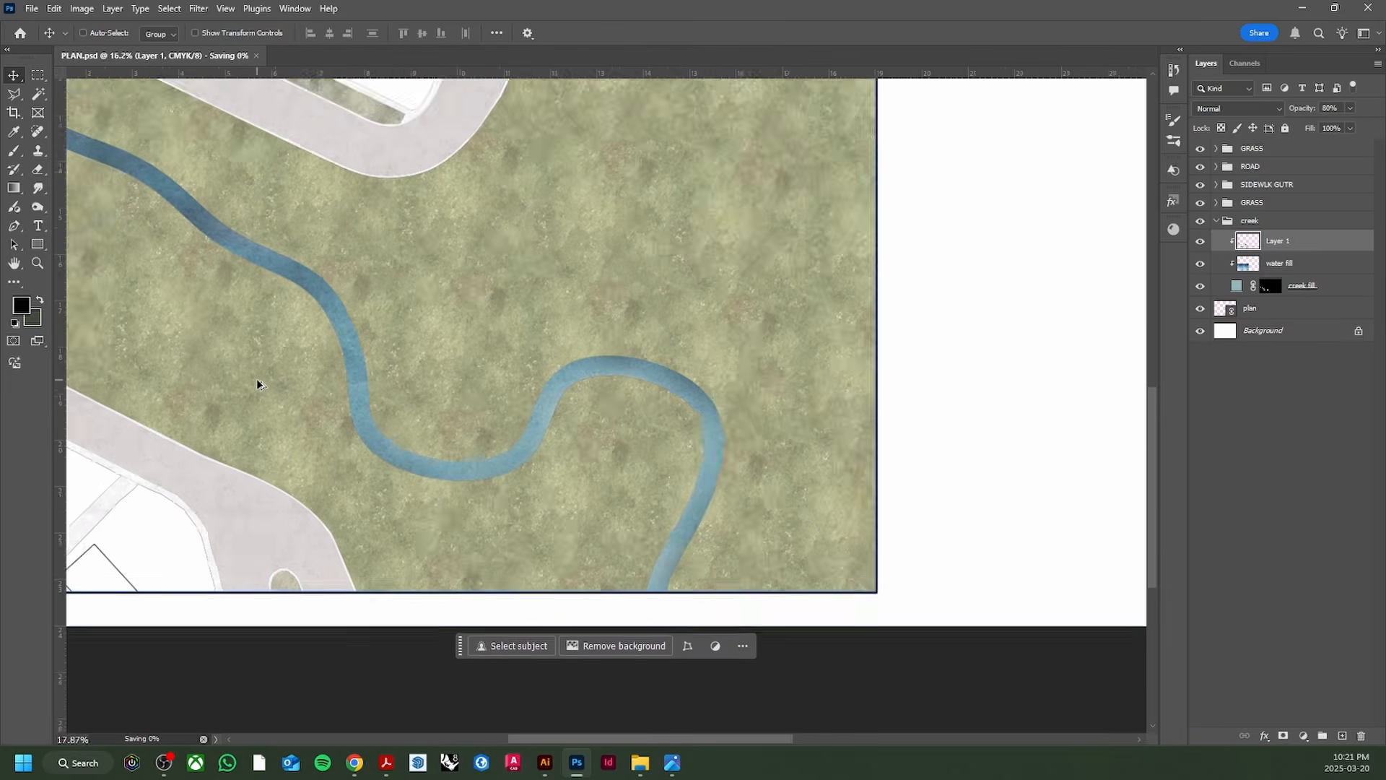
{"action": "scroll", "coordinate": [261, 387], "scroll_direction": "down", "scroll_amount": 2}
{"action": "left_click_drag", "start_coordinate": [778, 738], "coordinate": [737, 736]}
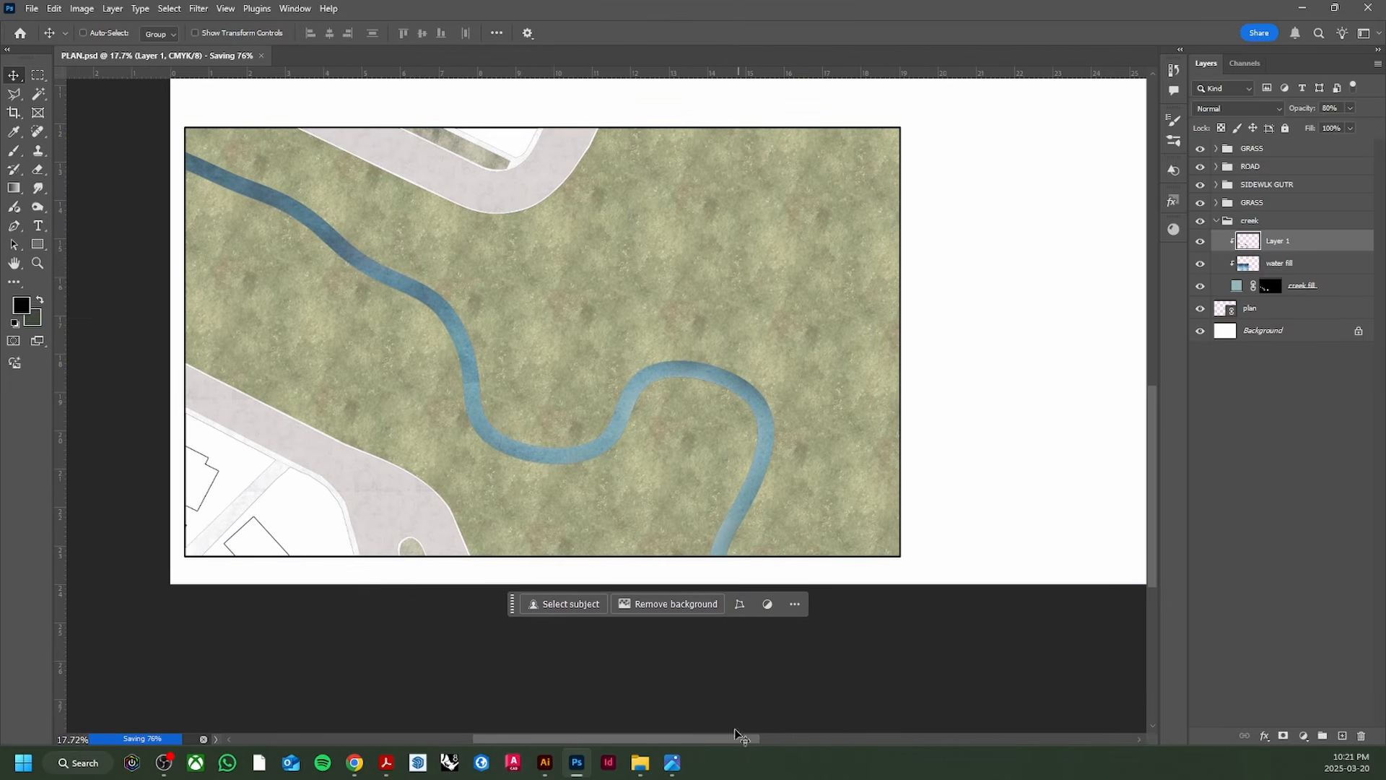
{"action": "scroll", "coordinate": [449, 603], "scroll_direction": "up", "scroll_amount": 1}
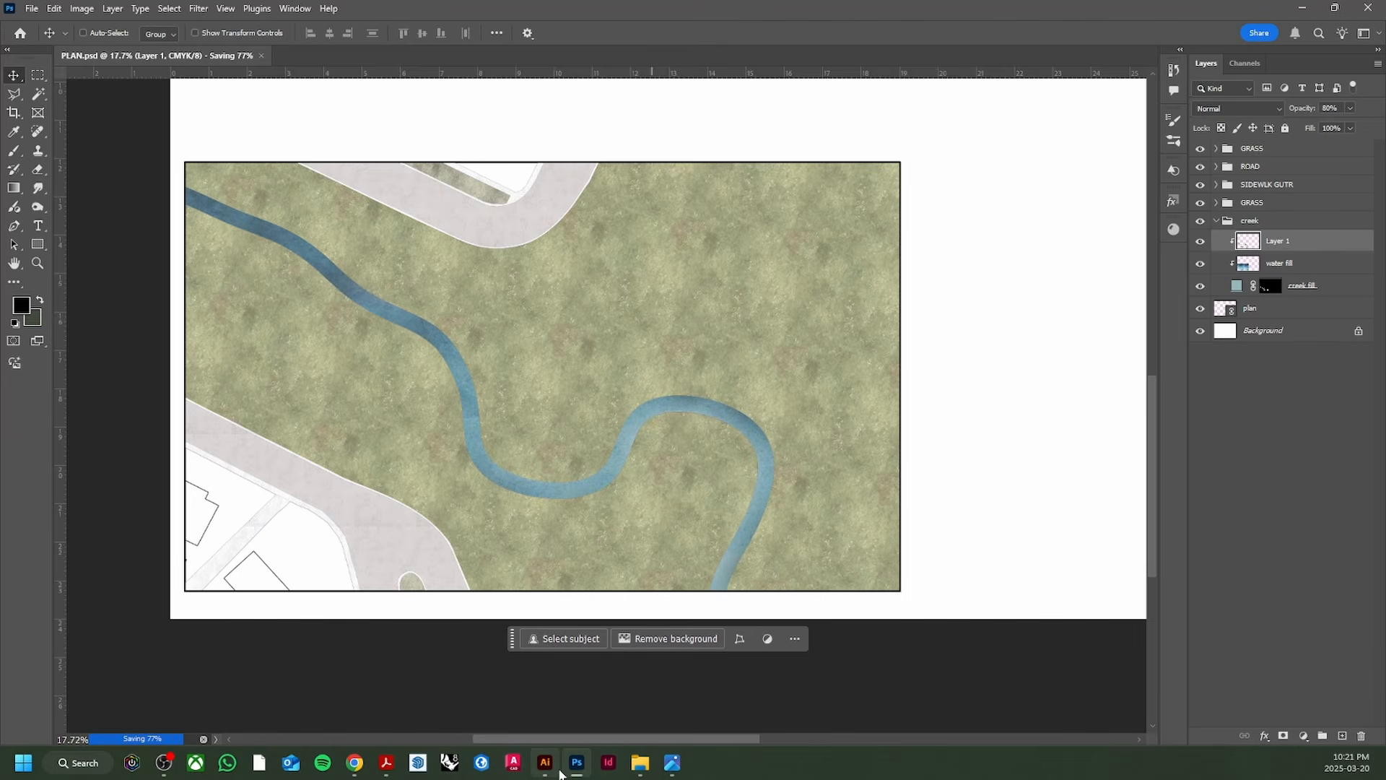
{"action": "mouse_move", "coordinate": [560, 773]}
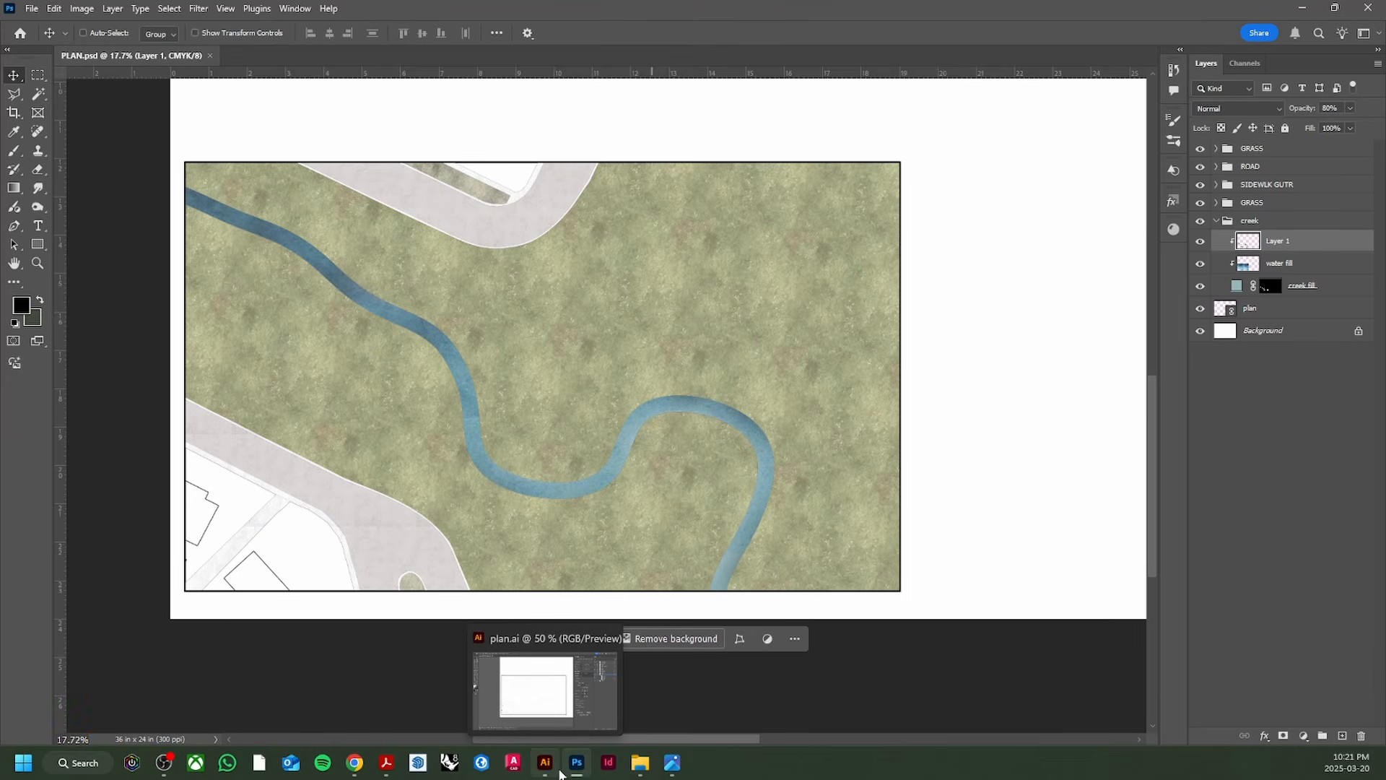
Step: In plan.ai, collapse CREEK and show the CONTOURS, TREES EXISTING and STORM PIPE layers
{"action": "left_click", "coordinate": [560, 774]}
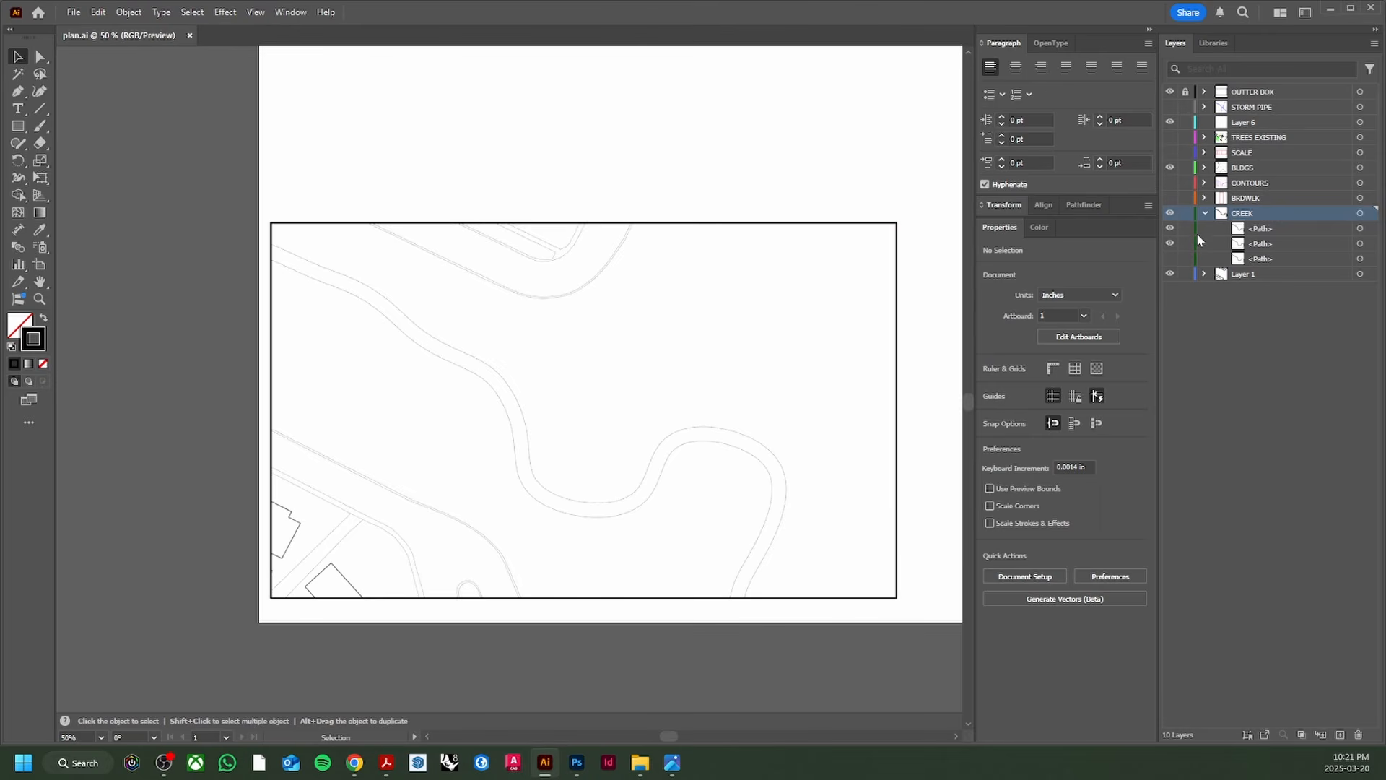
{"action": "left_click", "coordinate": [1203, 215]}
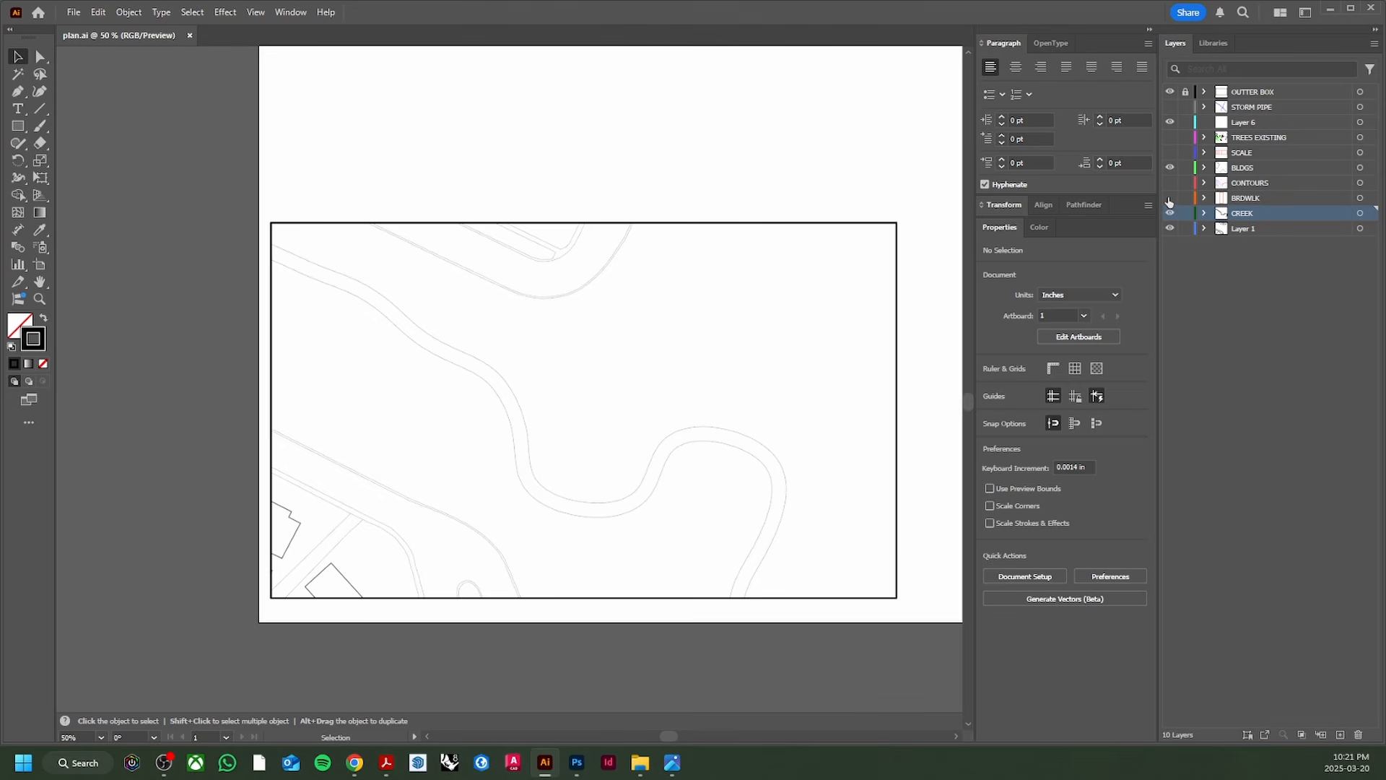
{"action": "left_click", "coordinate": [1170, 198]}
{"action": "left_click", "coordinate": [1170, 184]}
{"action": "left_click", "coordinate": [1171, 138]}
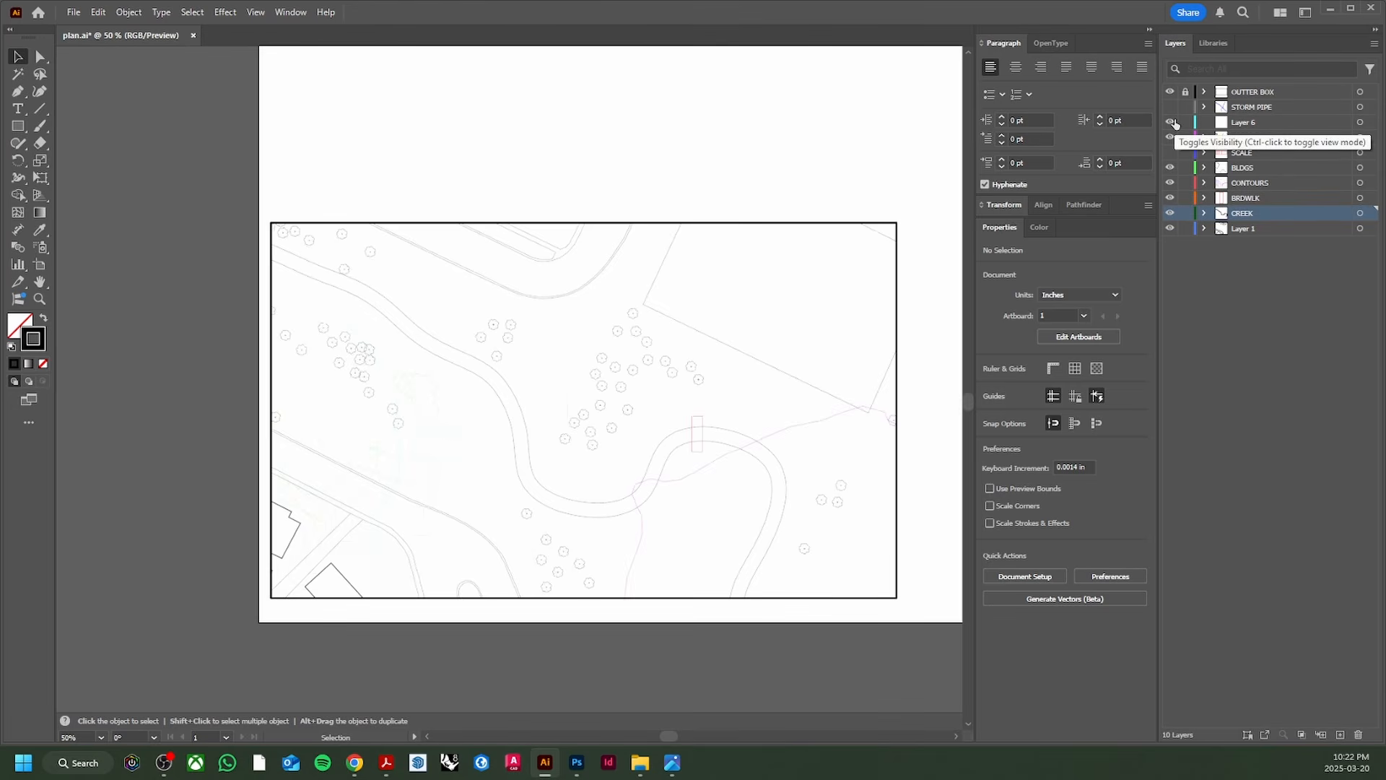
{"action": "left_click", "coordinate": [1172, 109]}
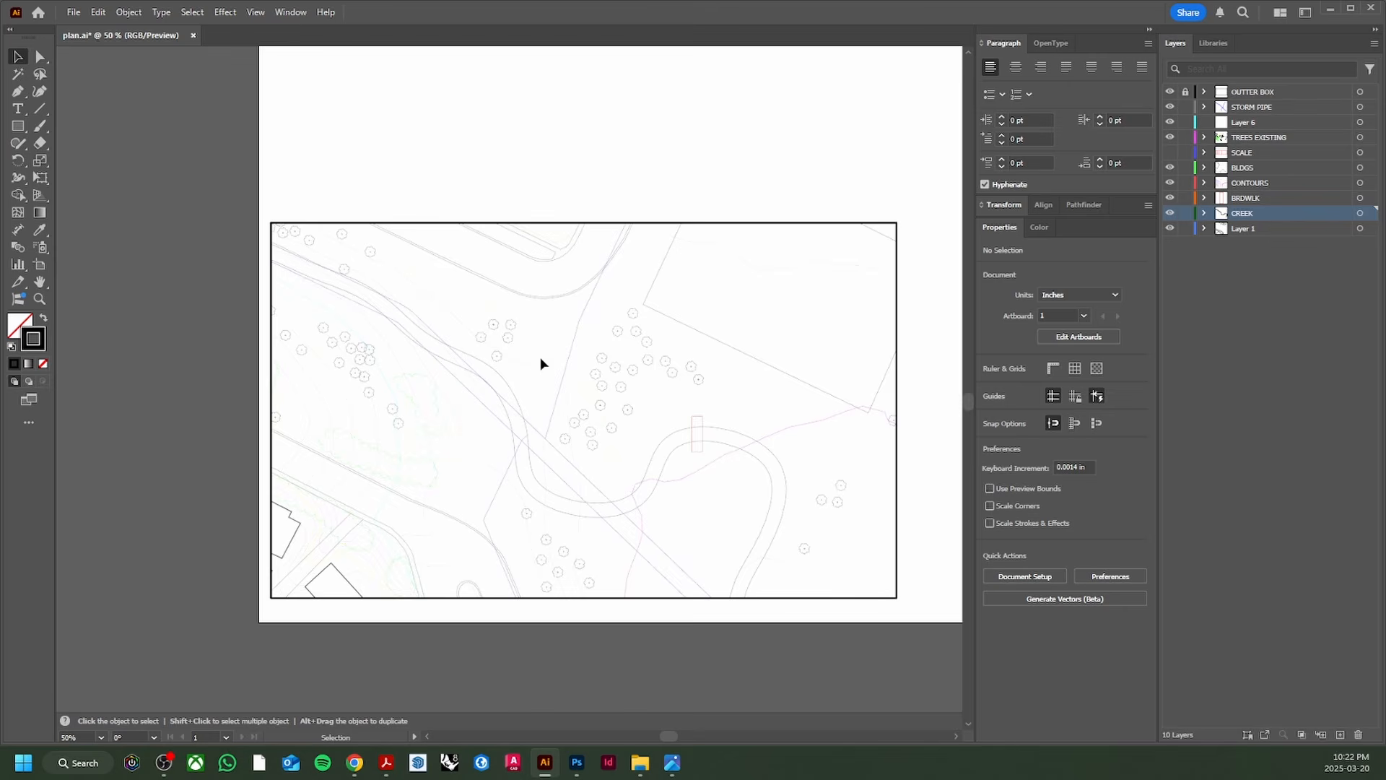
{"action": "scroll", "coordinate": [547, 442], "scroll_direction": "up", "scroll_amount": 6}
{"action": "scroll", "coordinate": [540, 431], "scroll_direction": "down", "scroll_amount": 4}
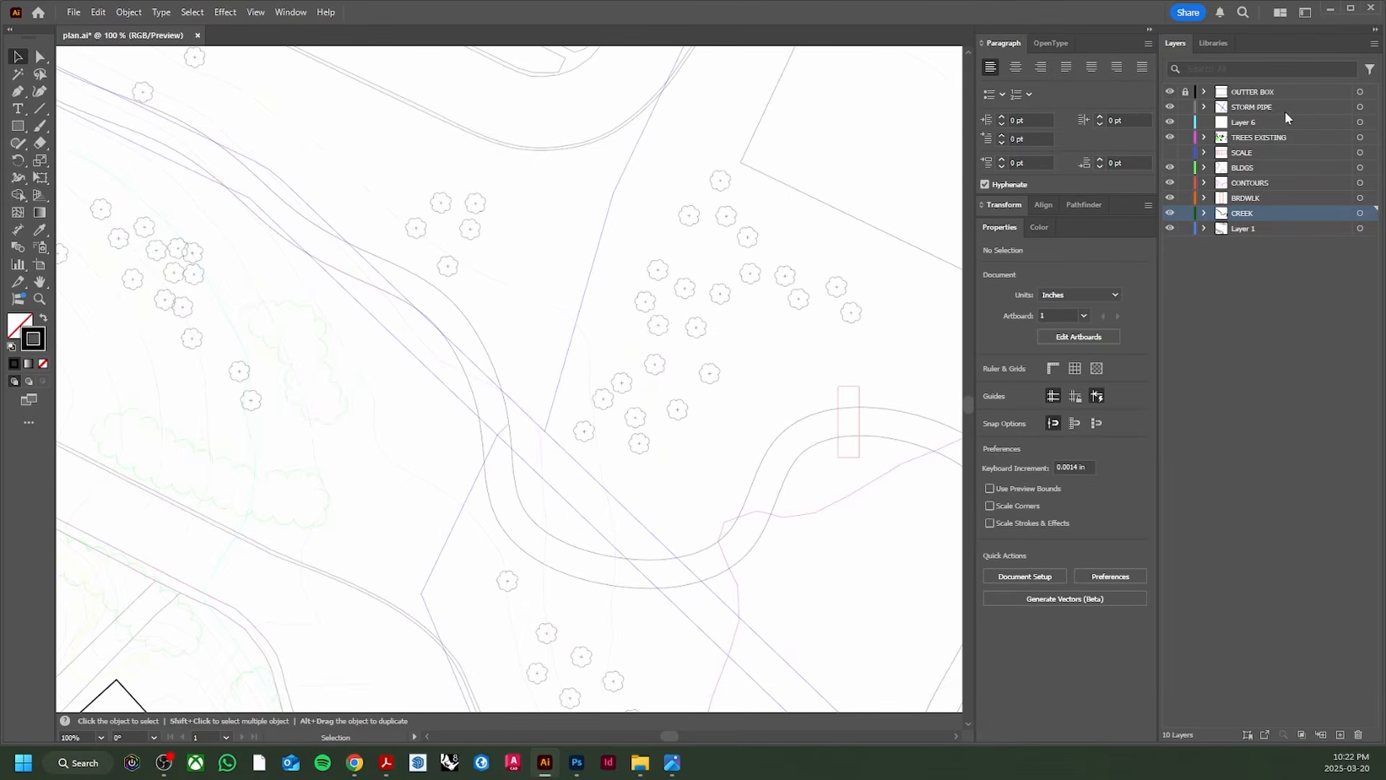
Step: Select all storm pipe lines and give them a black (000000) stroke
{"action": "left_click", "coordinate": [1361, 109]}
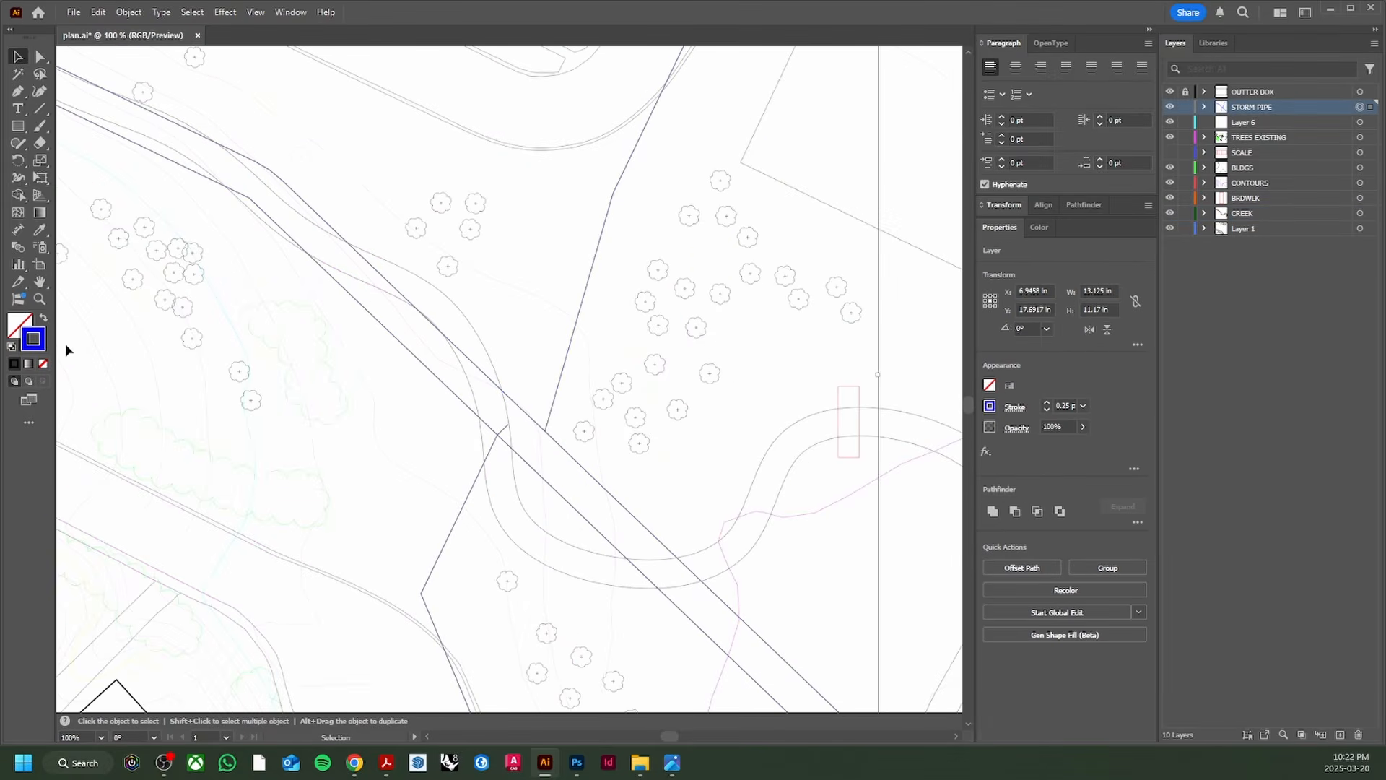
{"action": "double_click", "coordinate": [44, 344]}
{"action": "type", "text": "000000"}
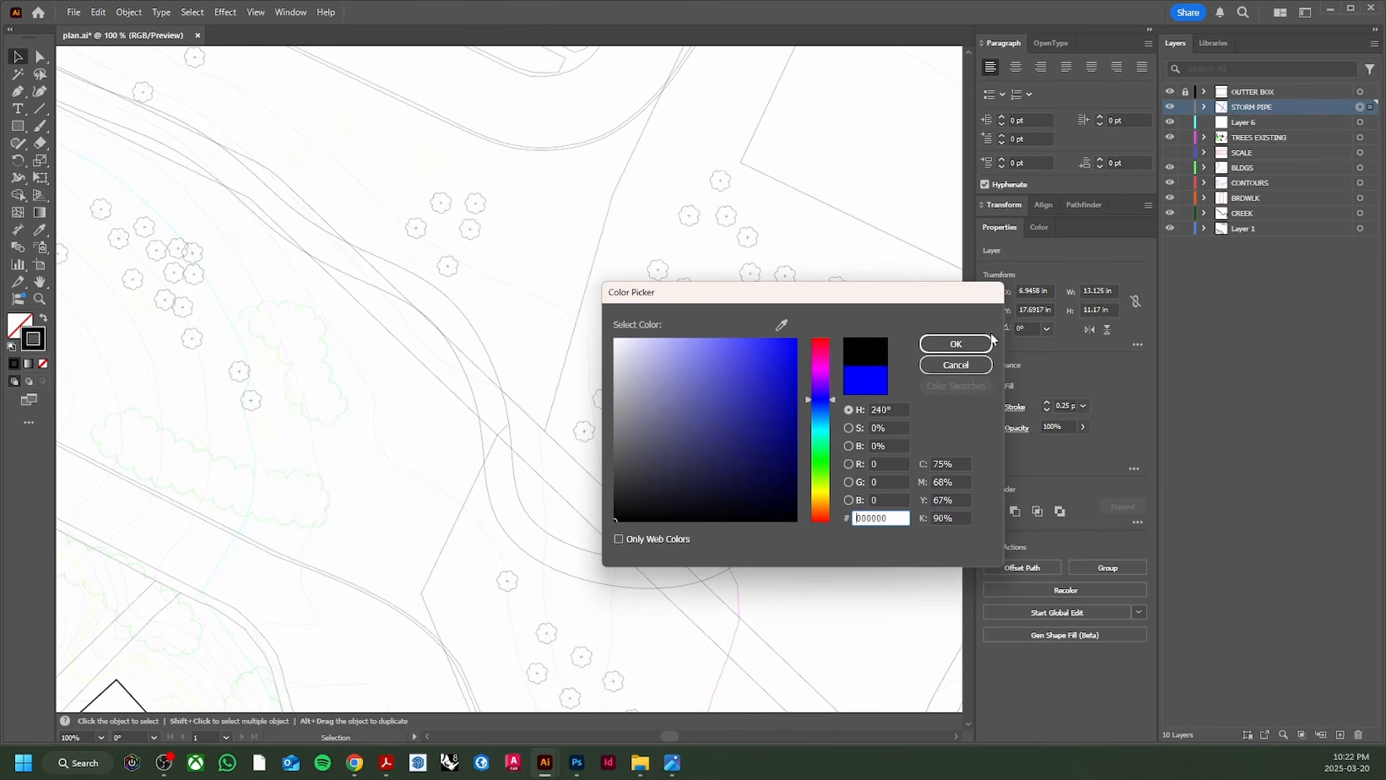
{"action": "key", "text": "Return"}
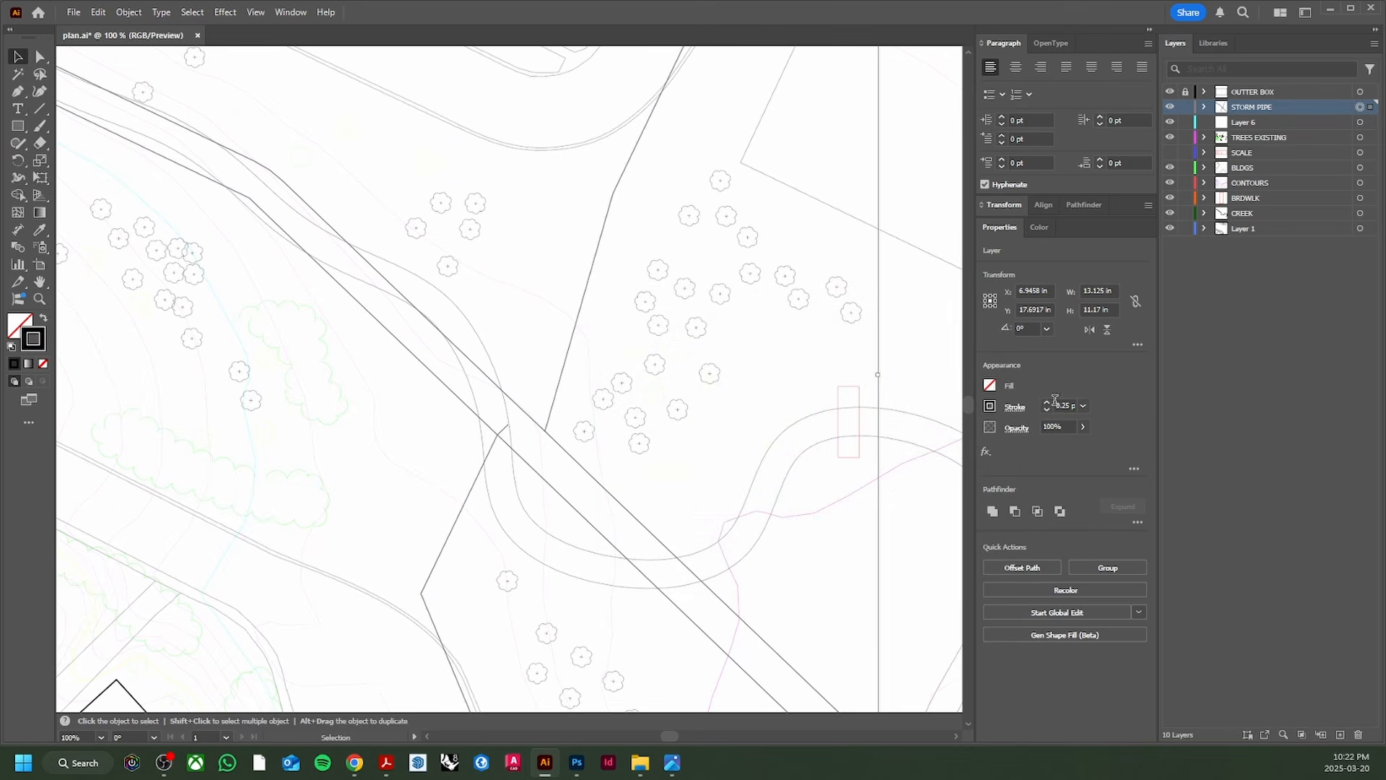
Step: Make the storm pipe stroke a dashed line with a 3 pt dash, then deselect
{"action": "left_click", "coordinate": [1015, 408]}
{"action": "left_click", "coordinate": [876, 507]}
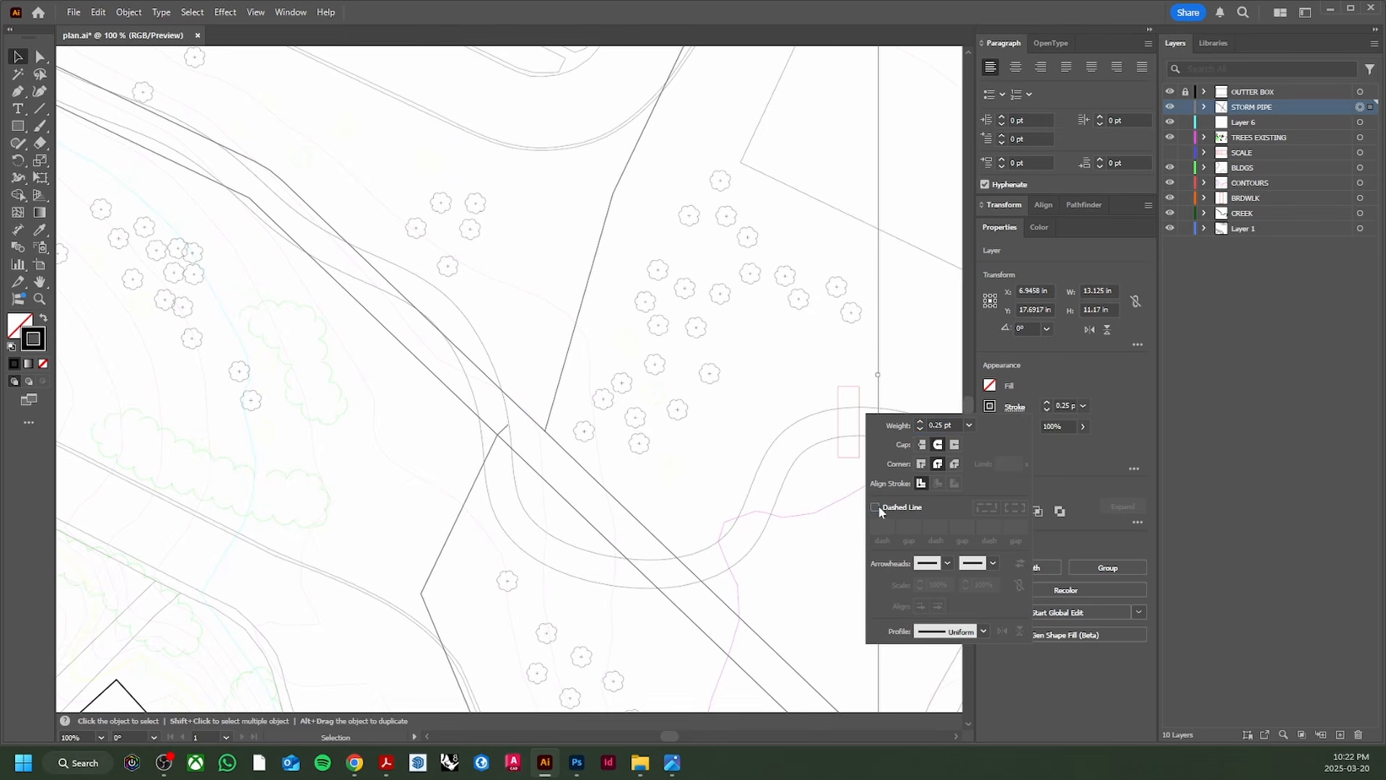
{"action": "type", "text": "3"}
{"action": "key", "text": "Return"}
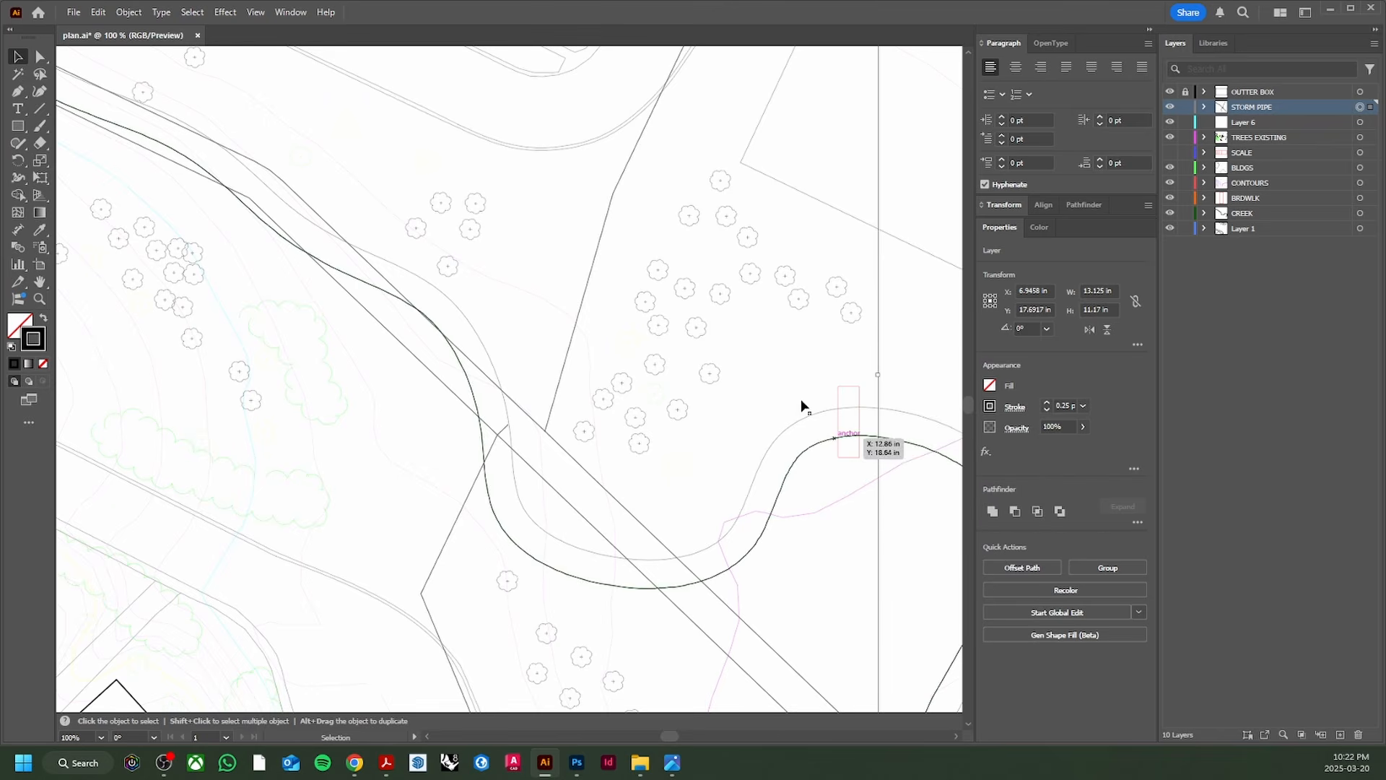
{"action": "left_click", "coordinate": [614, 341]}
{"action": "scroll", "coordinate": [569, 344], "scroll_direction": "up", "scroll_amount": 2}
{"action": "scroll", "coordinate": [556, 401], "scroll_direction": "down", "scroll_amount": 2}
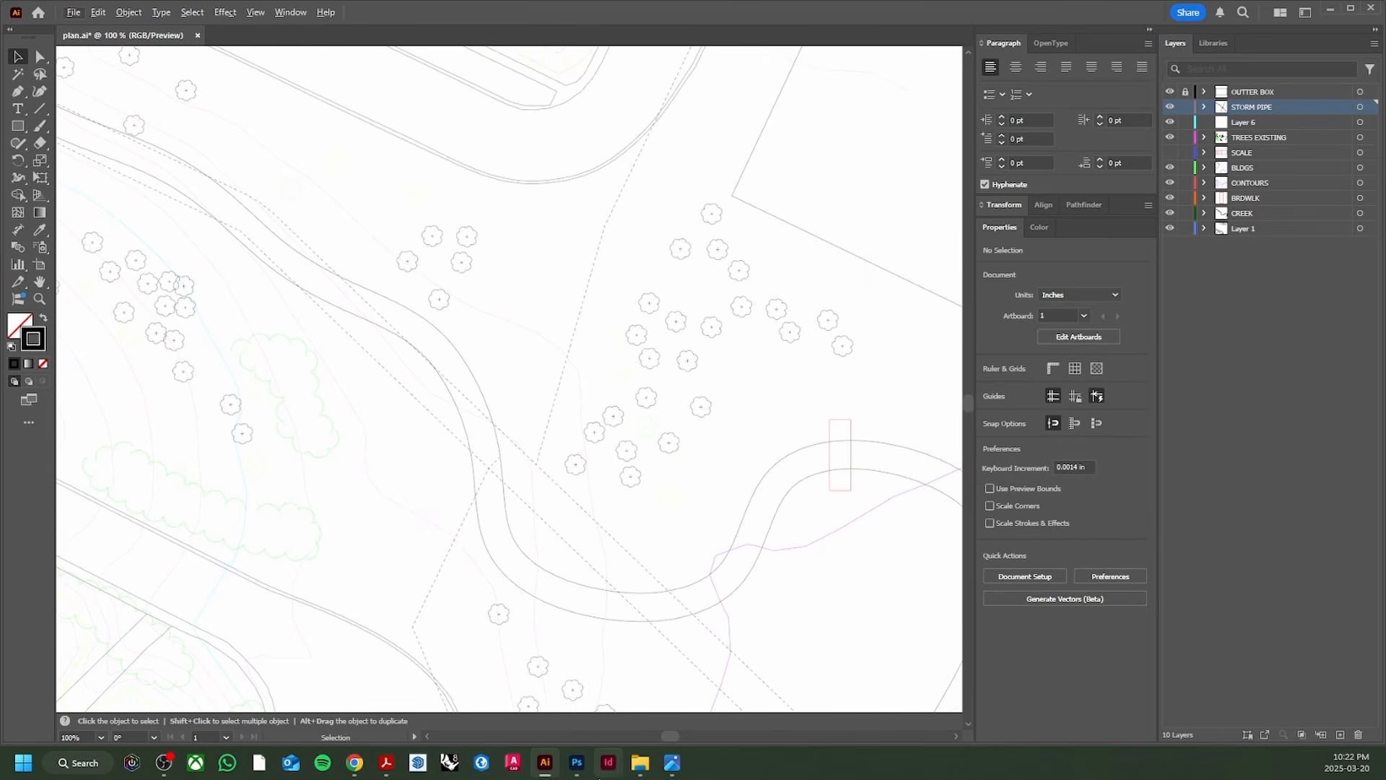
{"action": "left_click", "coordinate": [576, 762]}
Step: Collapse the creek group and move the plan linework layer to the top of the stack
{"action": "left_click", "coordinate": [545, 763]}
{"action": "left_click", "coordinate": [575, 763]}
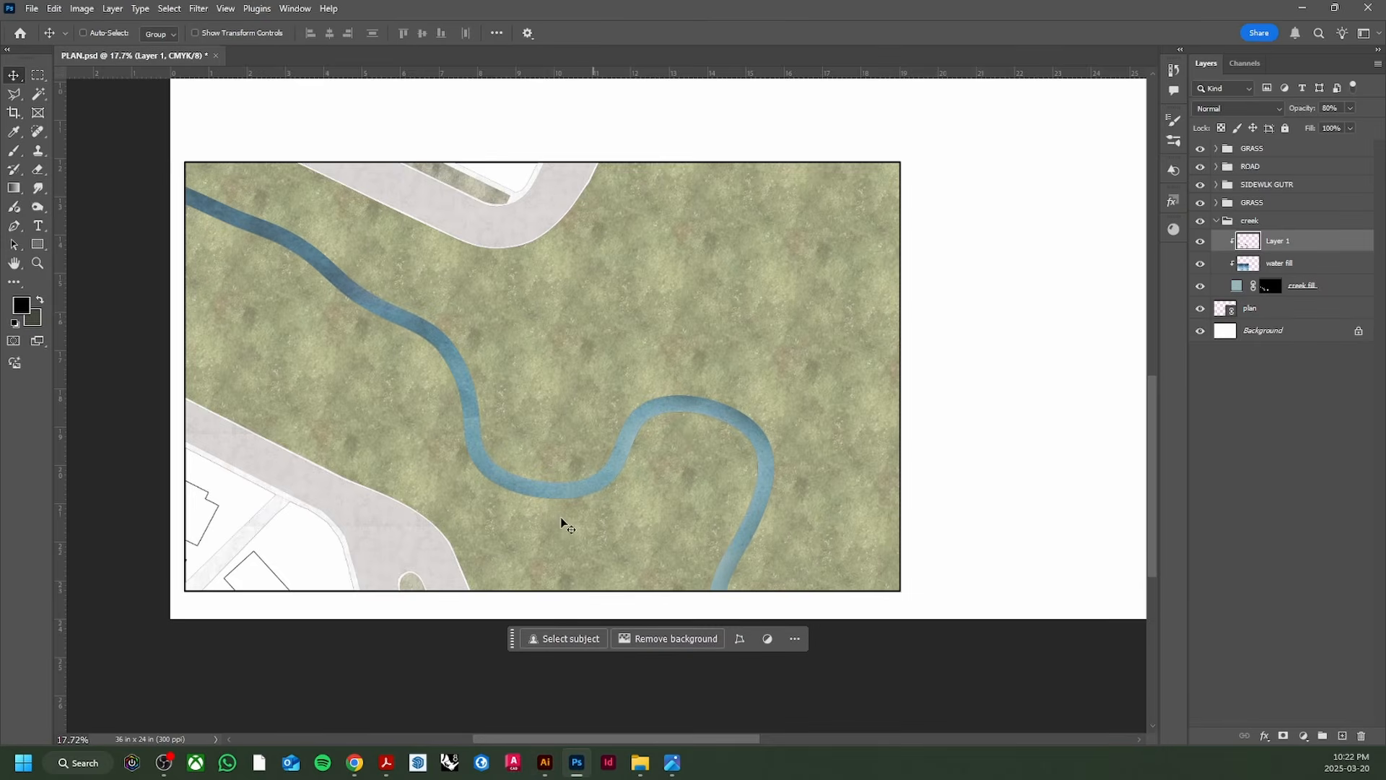
{"action": "scroll", "coordinate": [531, 426], "scroll_direction": "up", "scroll_amount": 6}
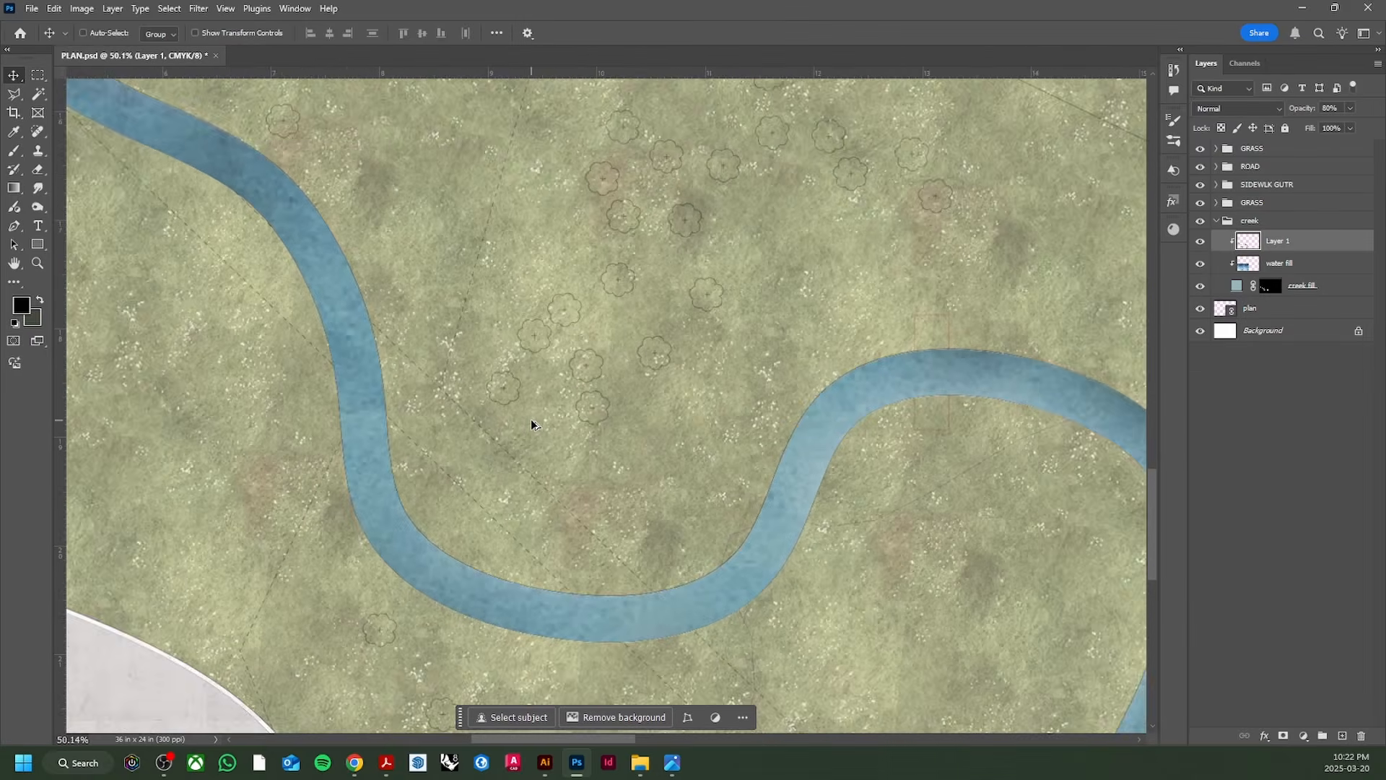
{"action": "scroll", "coordinate": [532, 424], "scroll_direction": "down", "scroll_amount": 4}
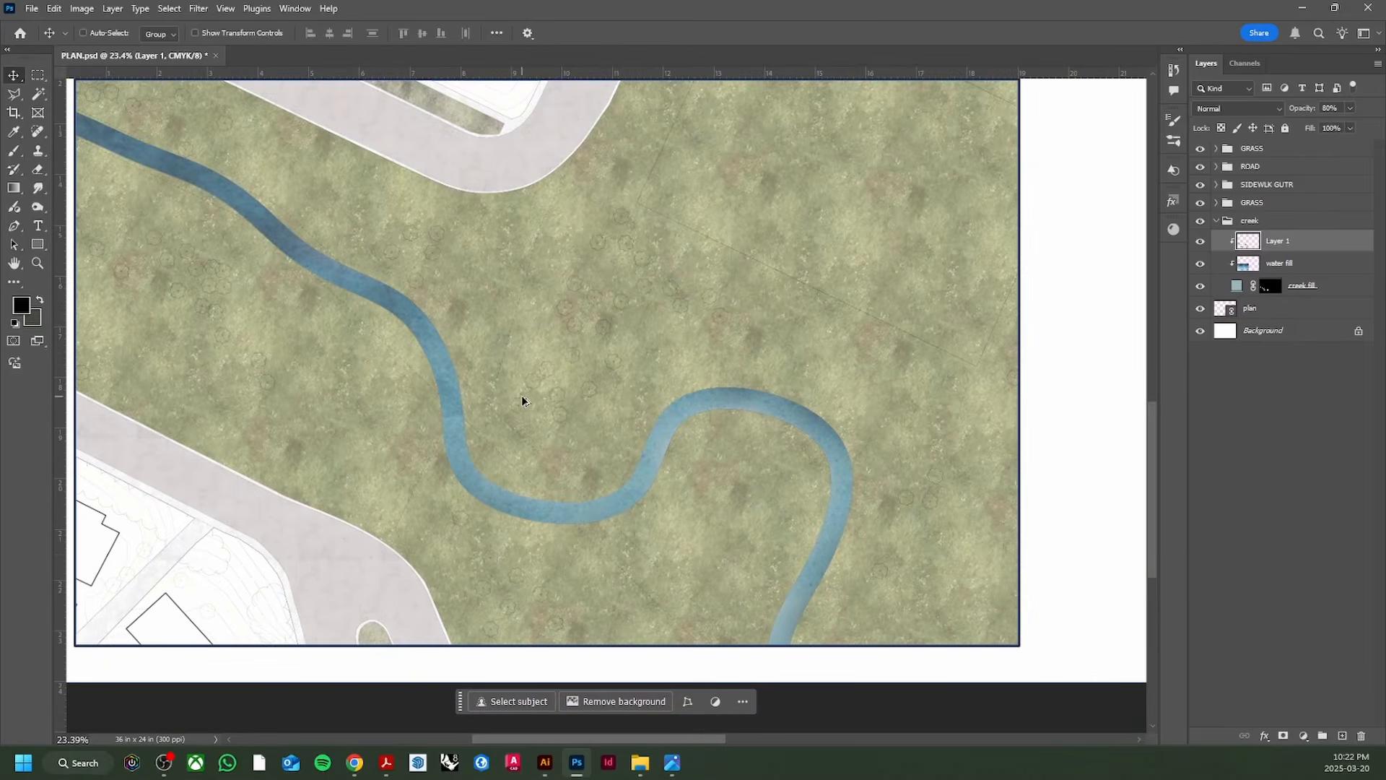
{"action": "left_click", "coordinate": [1216, 222]}
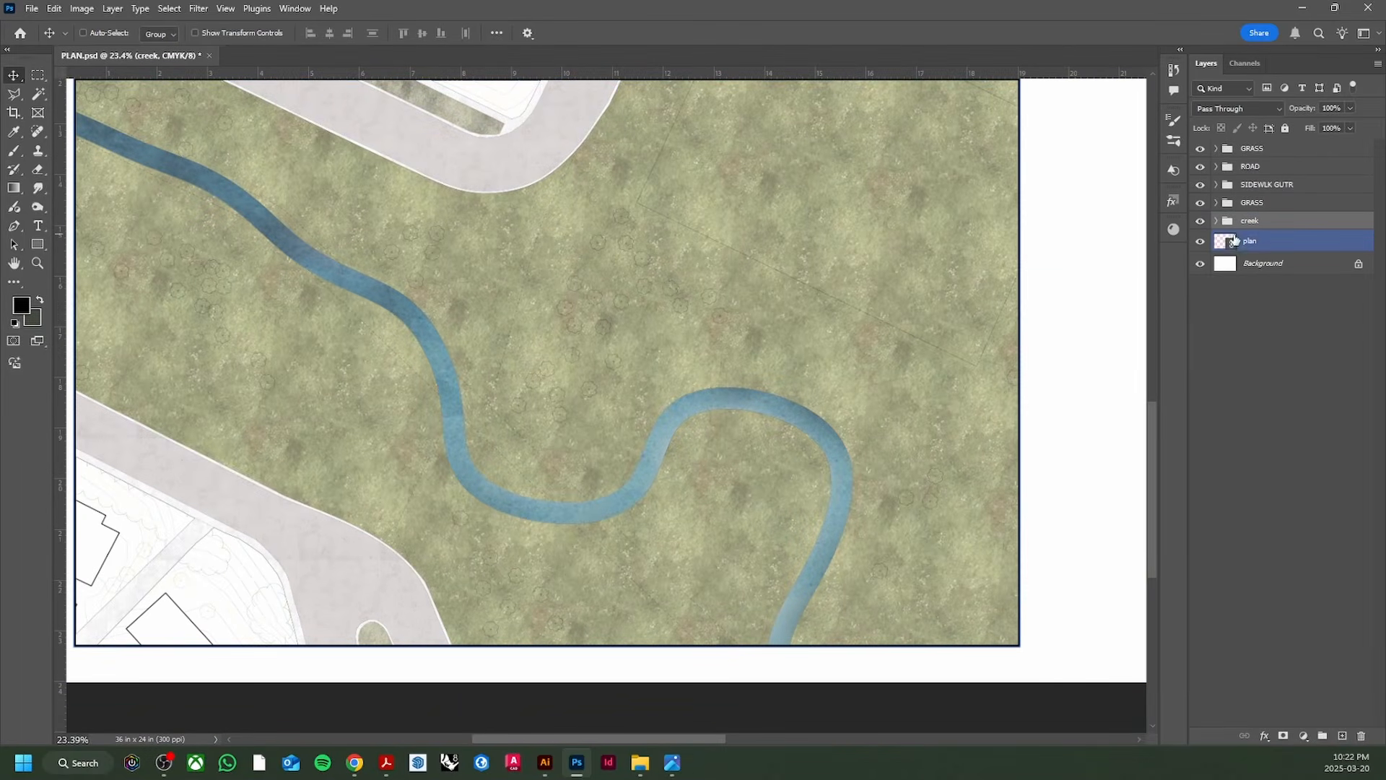
{"action": "left_click_drag", "start_coordinate": [1267, 248], "coordinate": [1271, 144]}
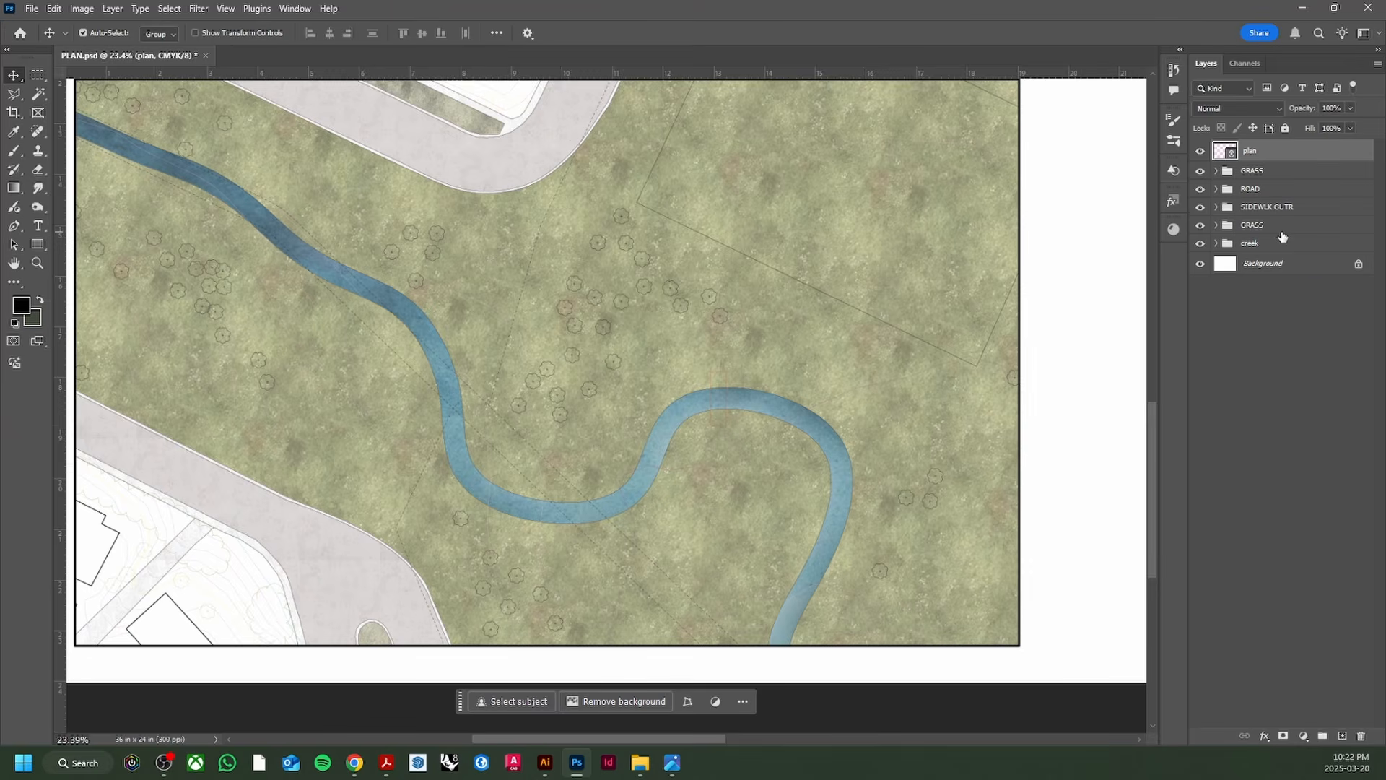
{"action": "key", "text": "ctrl+shift+bracketleft"}
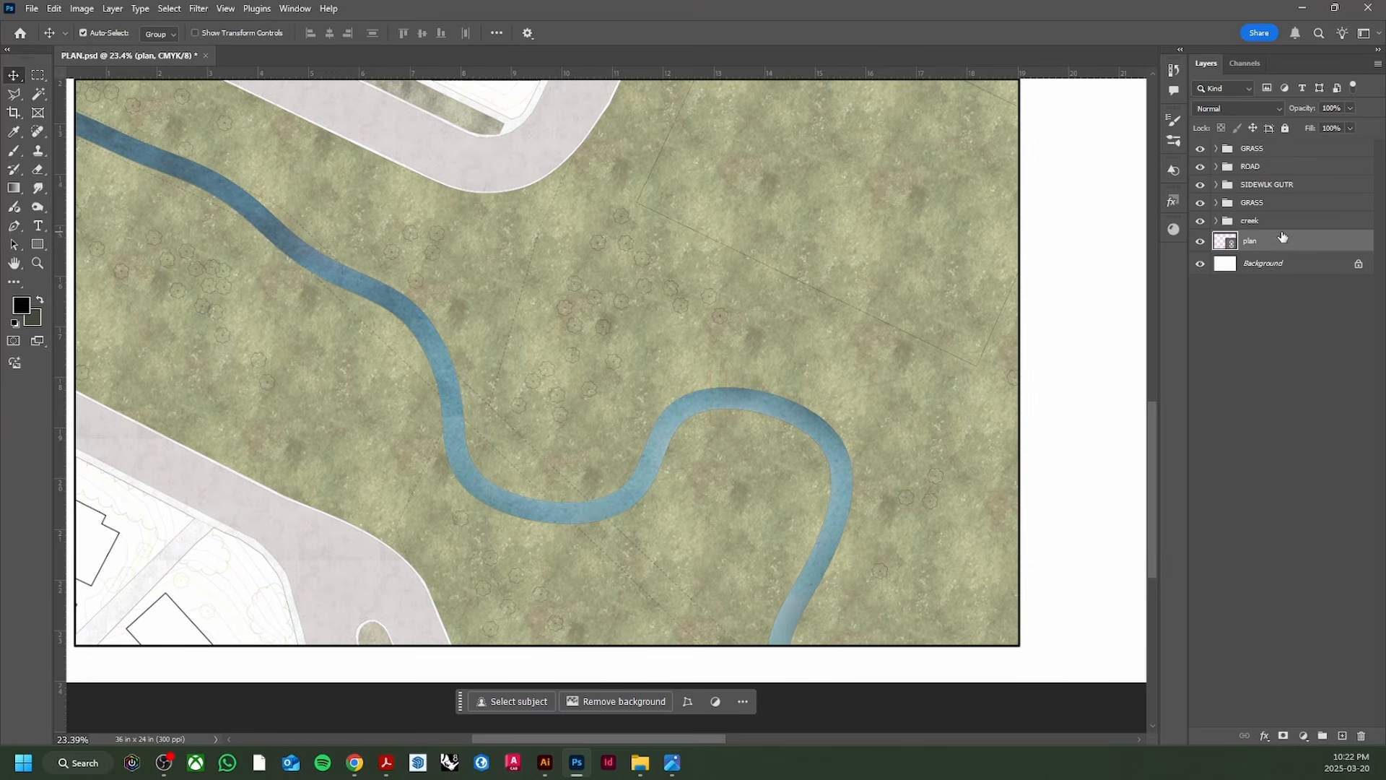
{"action": "key", "text": "ctrl+shift+bracketright"}
{"action": "scroll", "coordinate": [685, 517], "scroll_direction": "down", "scroll_amount": 2}
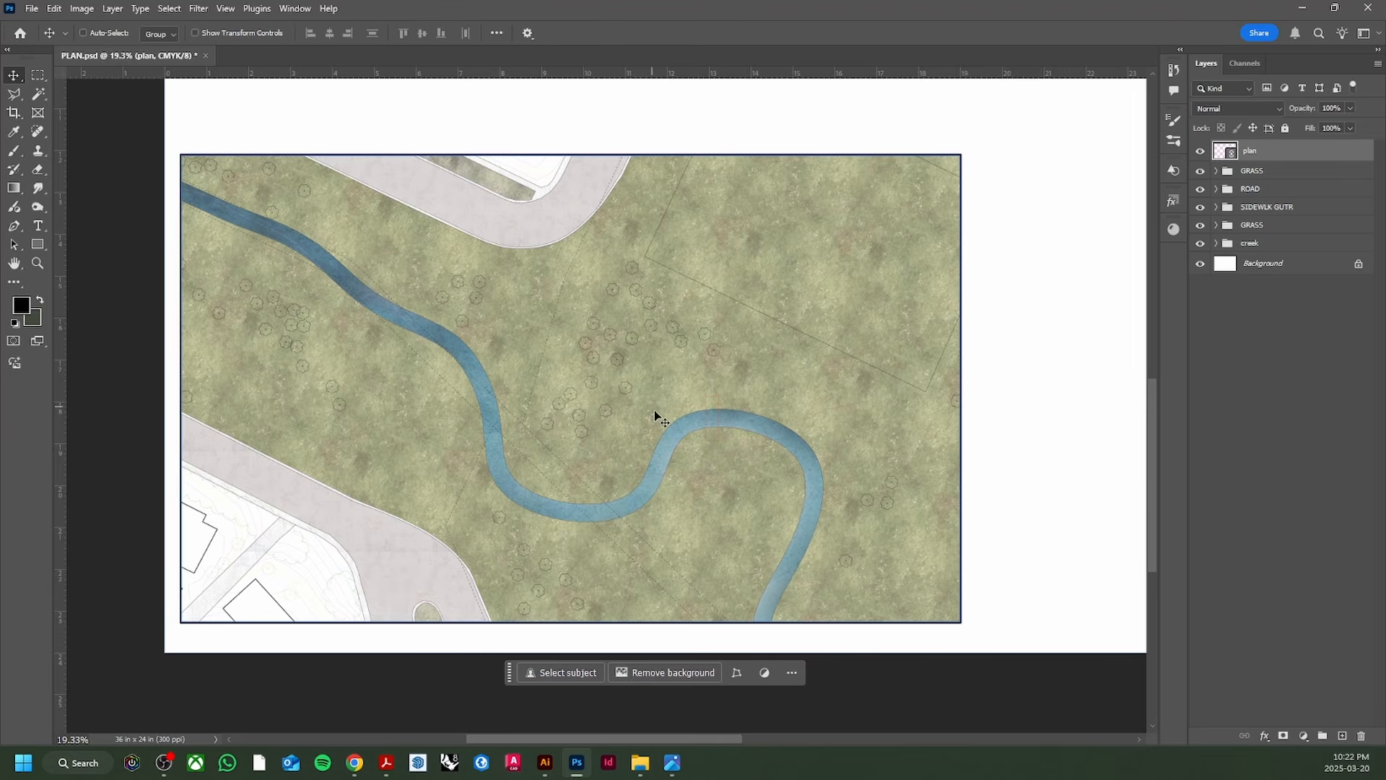
Step: Save PLAN.psd and go back to the Illustrator linework file
{"action": "key", "text": "ctrl+s"}
{"action": "scroll", "coordinate": [347, 552], "scroll_direction": "up", "scroll_amount": 5}
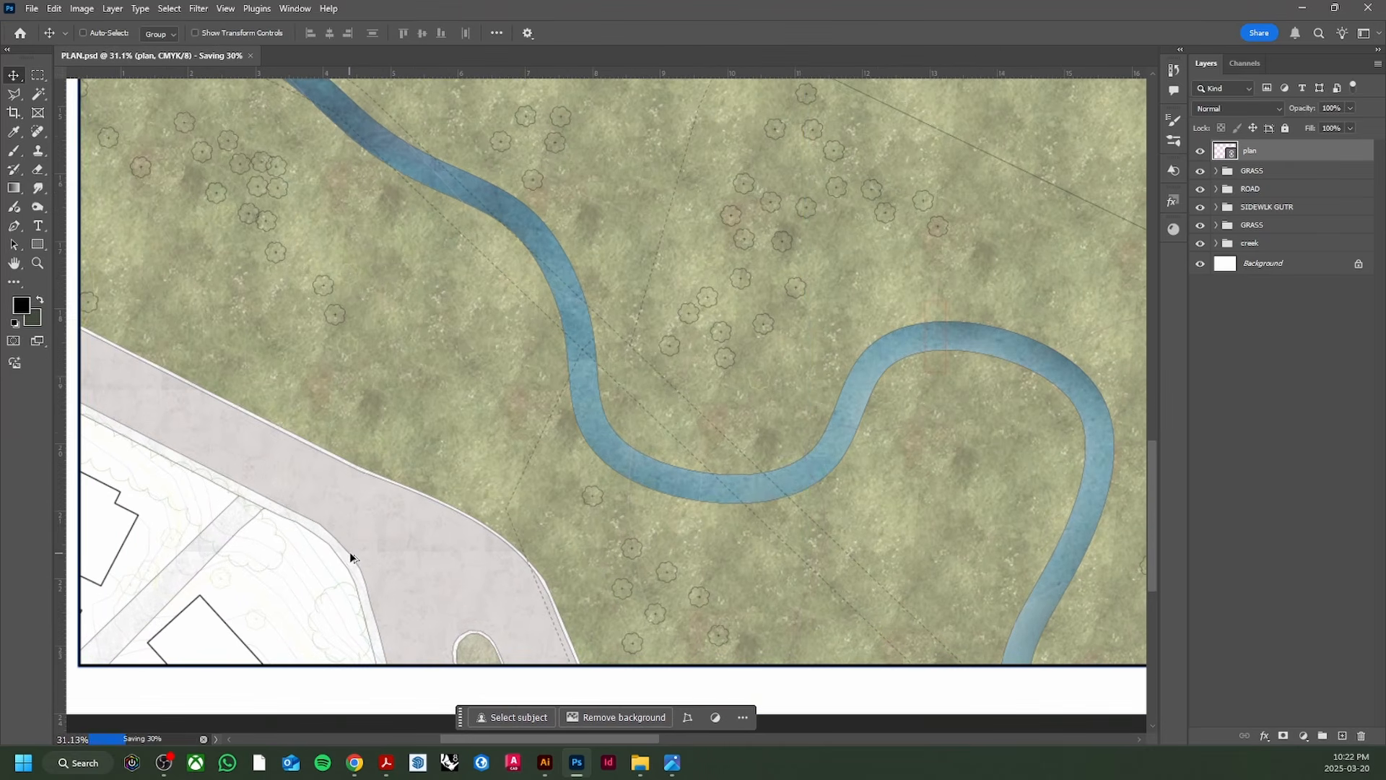
{"action": "scroll", "coordinate": [350, 551], "scroll_direction": "up", "scroll_amount": 1}
{"action": "scroll", "coordinate": [240, 578], "scroll_direction": "up", "scroll_amount": 3}
{"action": "scroll", "coordinate": [240, 578], "scroll_direction": "down", "scroll_amount": 4}
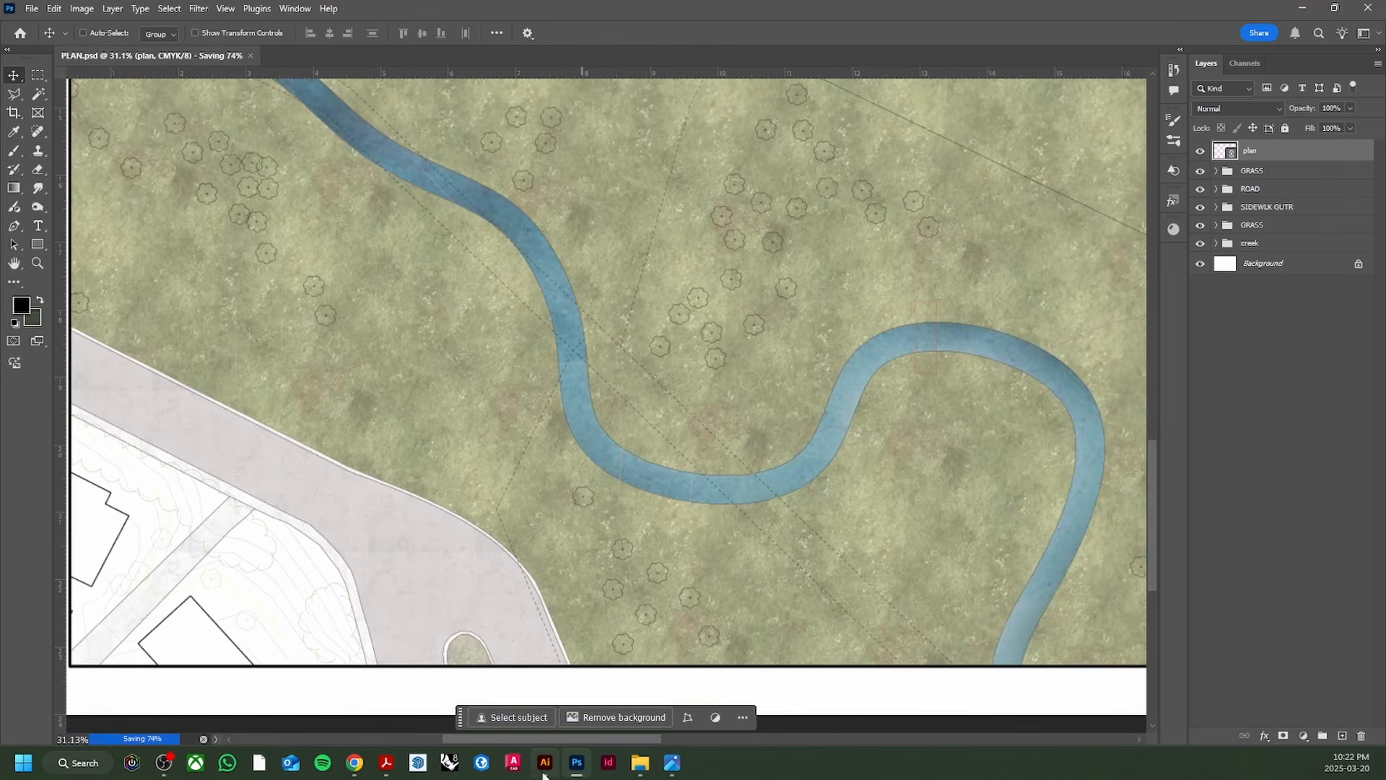
{"action": "left_click", "coordinate": [544, 763]}
Step: Give all CONTOURS layer lines a black 0.5 pt stroke and save plan.ai
{"action": "left_click", "coordinate": [1242, 187]}
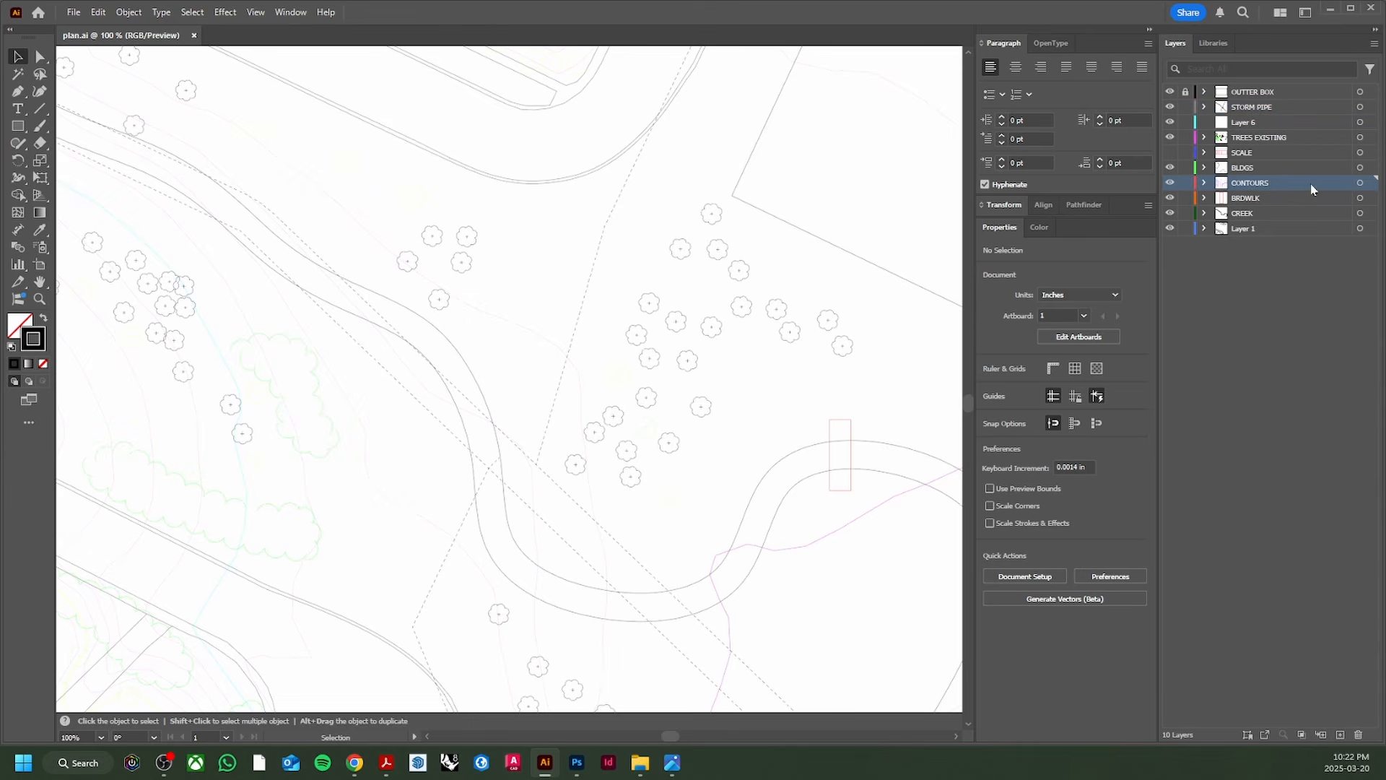
{"action": "left_click", "coordinate": [1361, 183]}
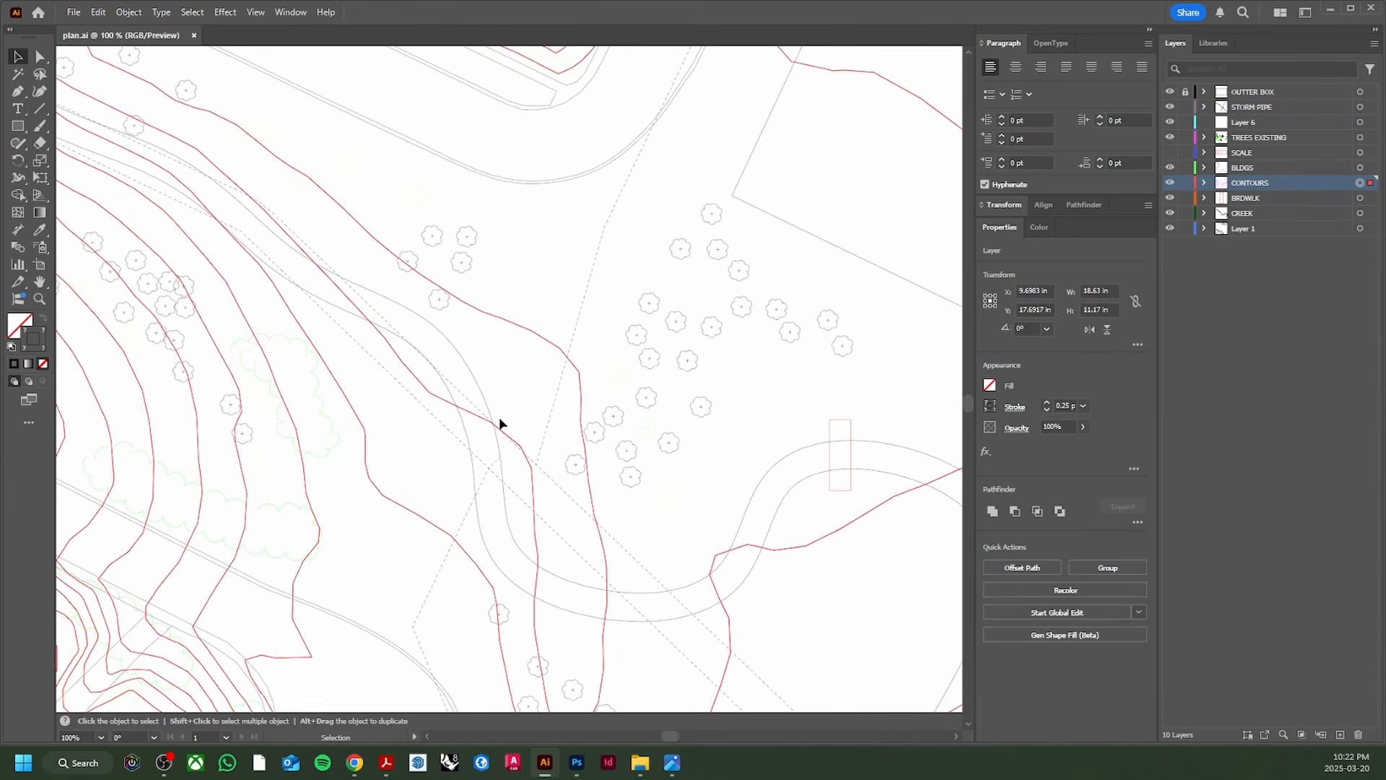
{"action": "double_click", "coordinate": [34, 339]}
{"action": "left_click", "coordinate": [966, 344]}
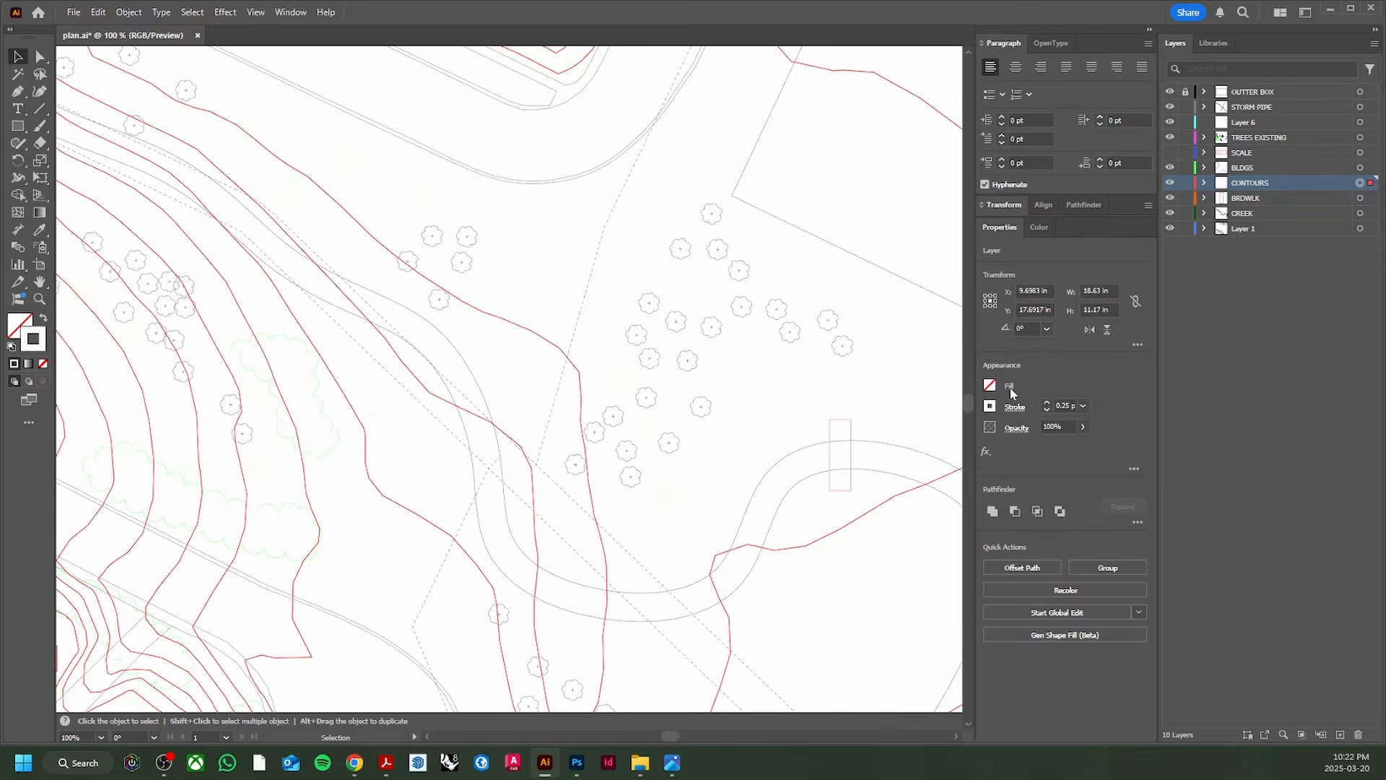
{"action": "scroll", "coordinate": [379, 398], "scroll_direction": "down", "scroll_amount": 1}
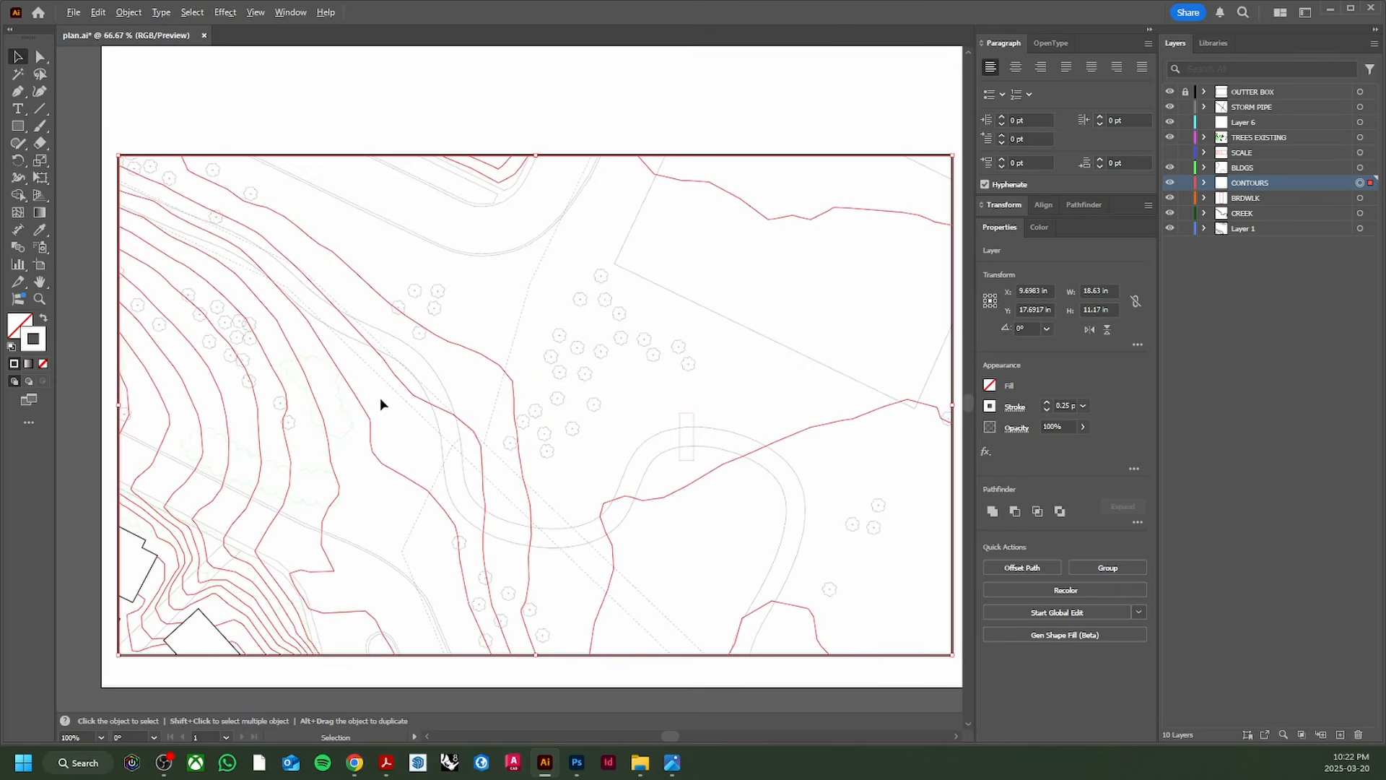
{"action": "left_click", "coordinate": [1047, 403]}
{"action": "left_click", "coordinate": [650, 311]}
{"action": "key", "text": "a"}
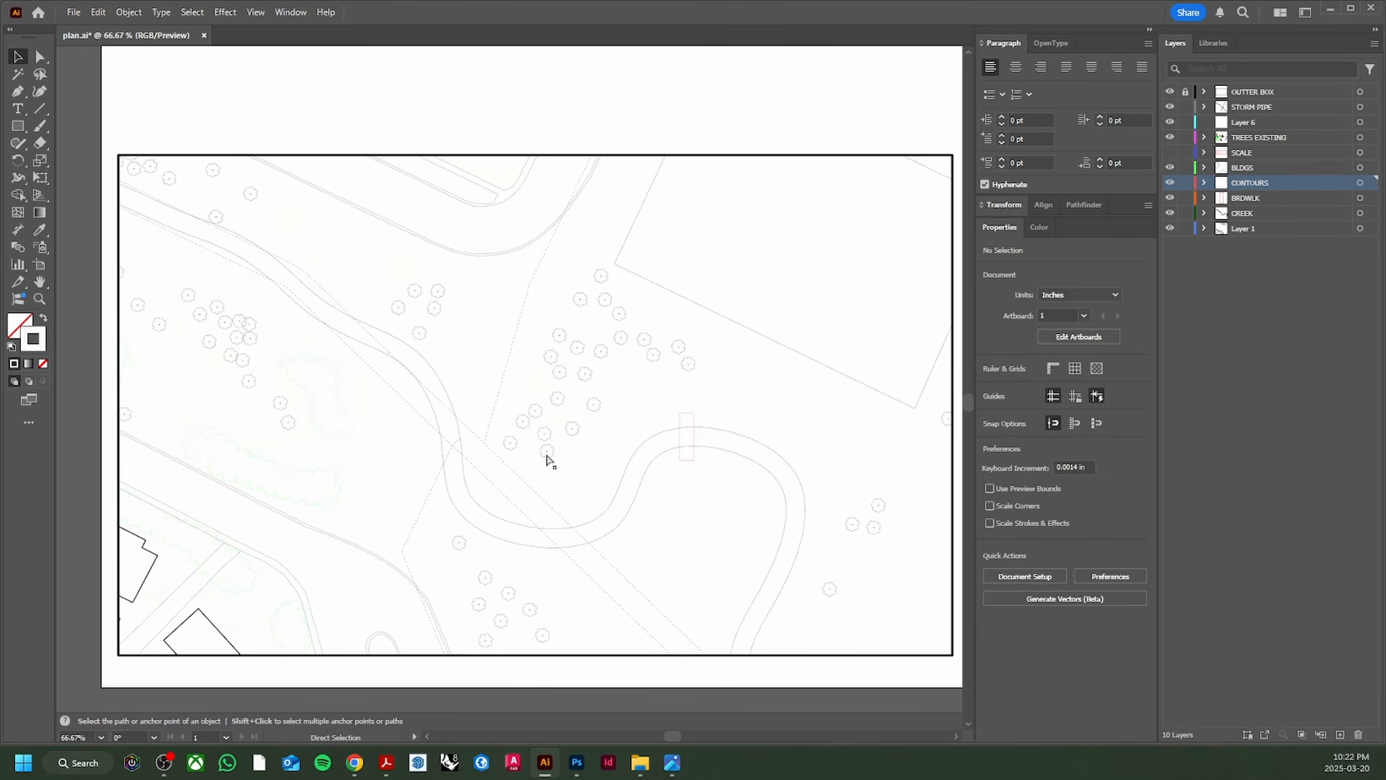
{"action": "key", "text": "ctrl+s"}
{"action": "left_click", "coordinate": [577, 762]}
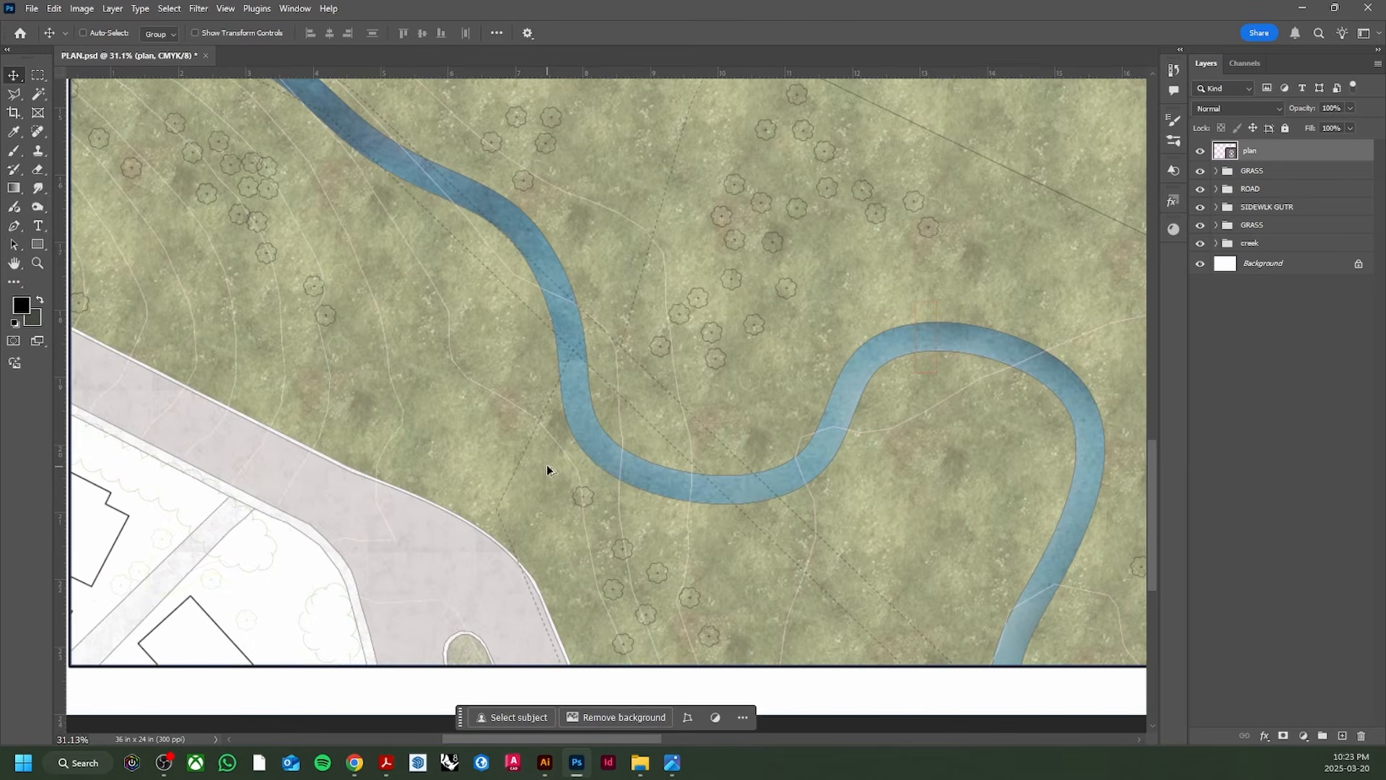
Step: Zoom around PLAN.psd to review the updated contour linework
{"action": "scroll", "coordinate": [552, 462], "scroll_direction": "down", "scroll_amount": 1}
{"action": "scroll", "coordinate": [551, 462], "scroll_direction": "down", "scroll_amount": 2}
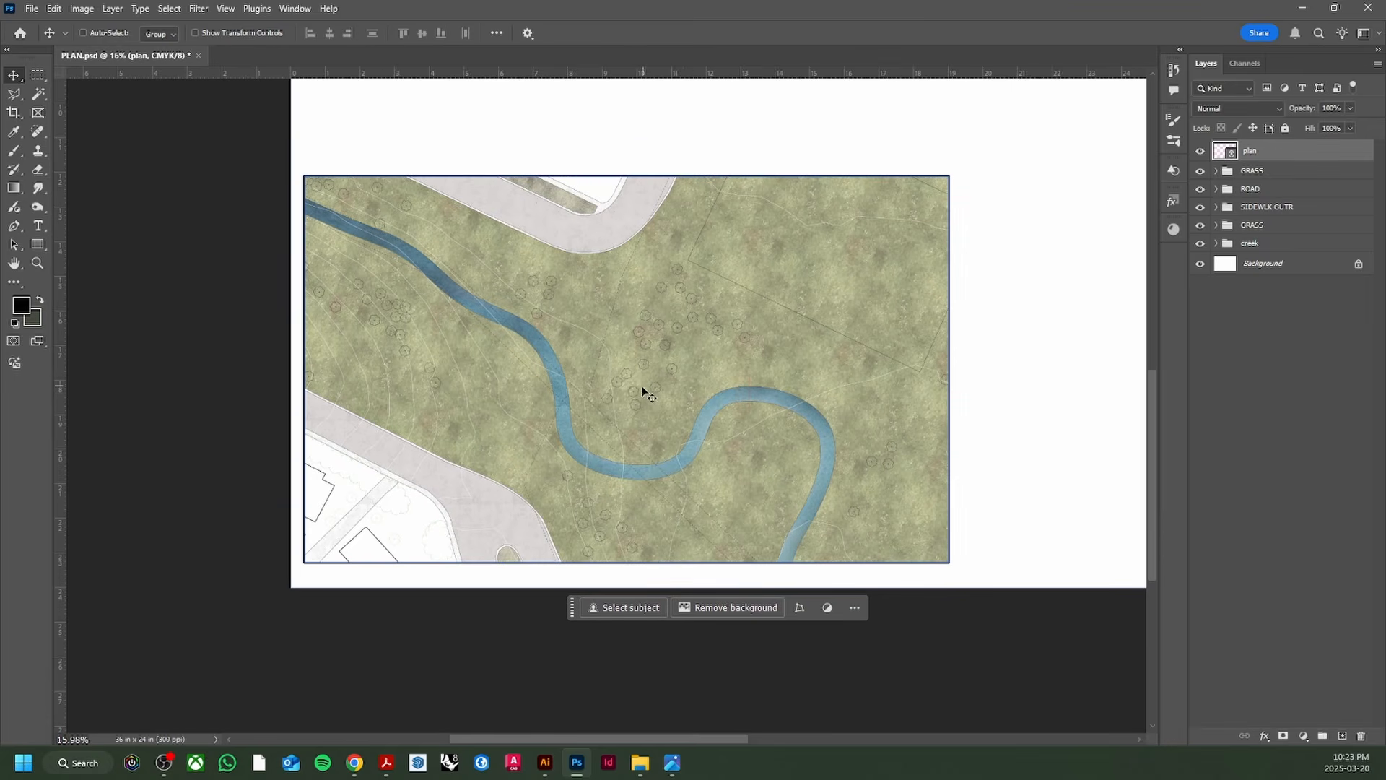
{"action": "scroll", "coordinate": [645, 393], "scroll_direction": "up", "scroll_amount": 8}
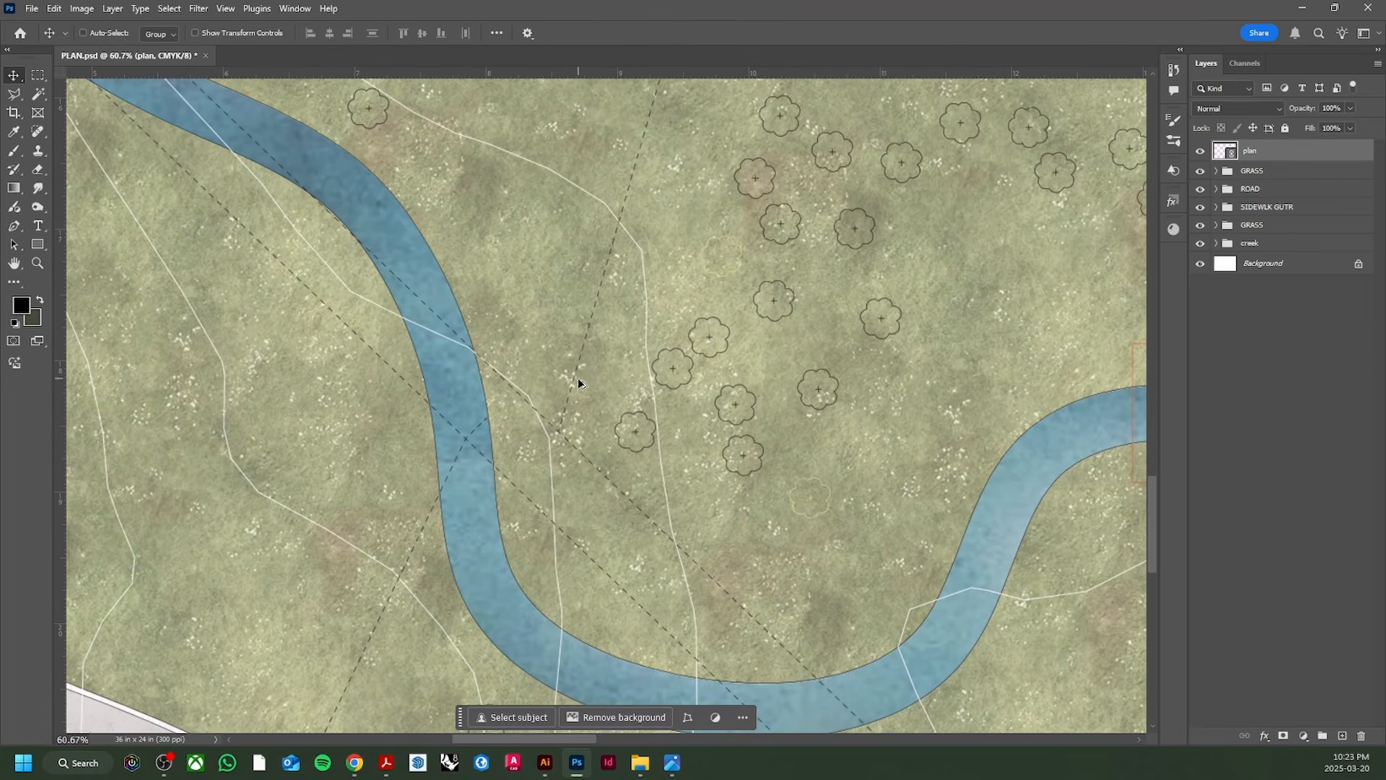
{"action": "scroll", "coordinate": [517, 430], "scroll_direction": "down", "scroll_amount": 4}
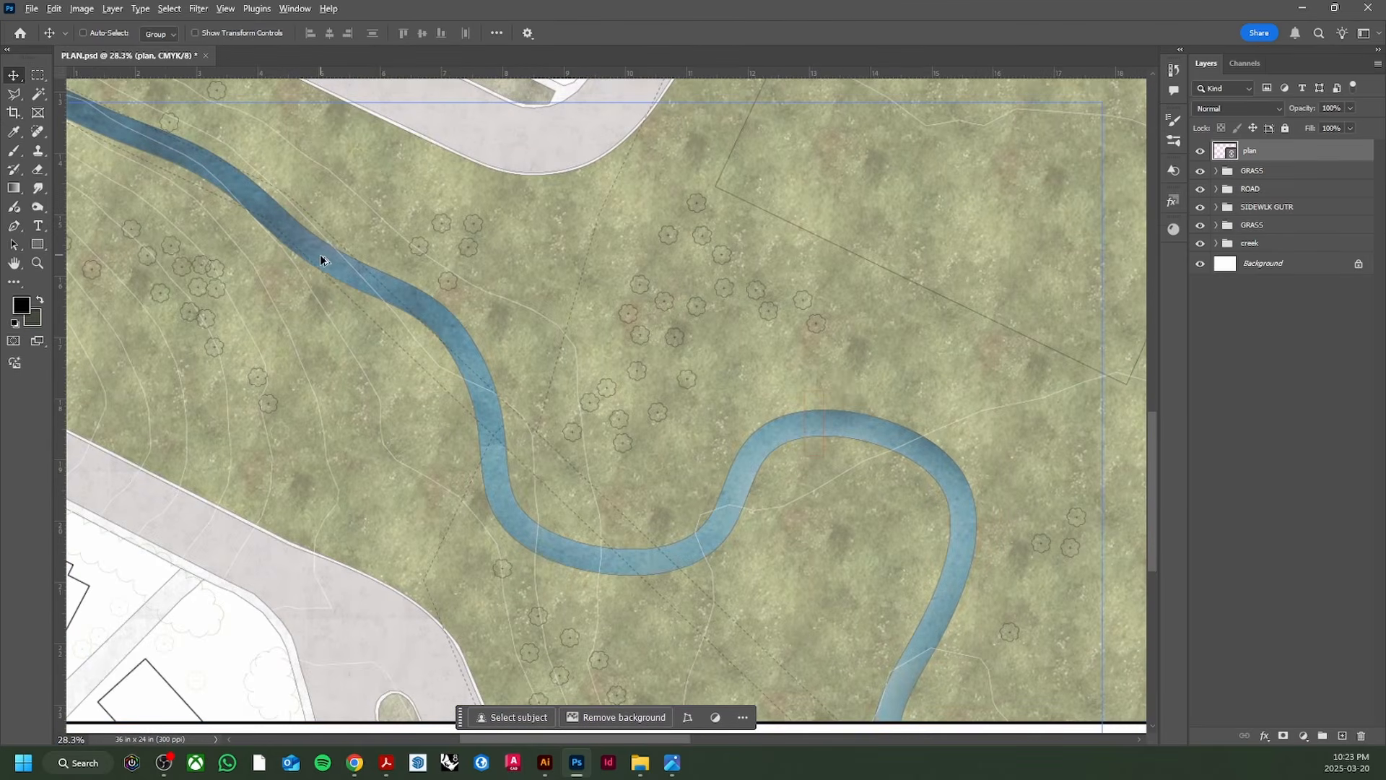
{"action": "scroll", "coordinate": [376, 278], "scroll_direction": "down", "scroll_amount": 1}
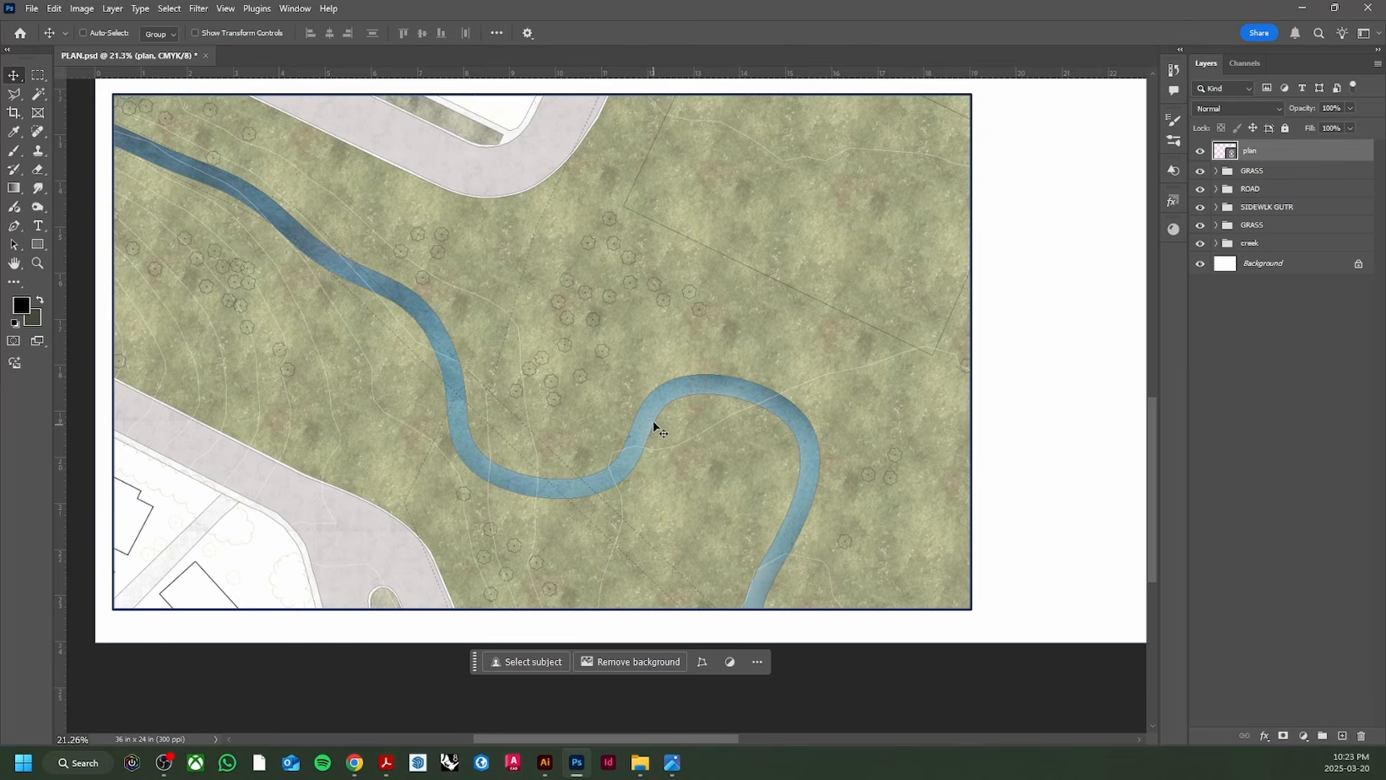
{"action": "scroll", "coordinate": [501, 405], "scroll_direction": "down", "scroll_amount": 1}
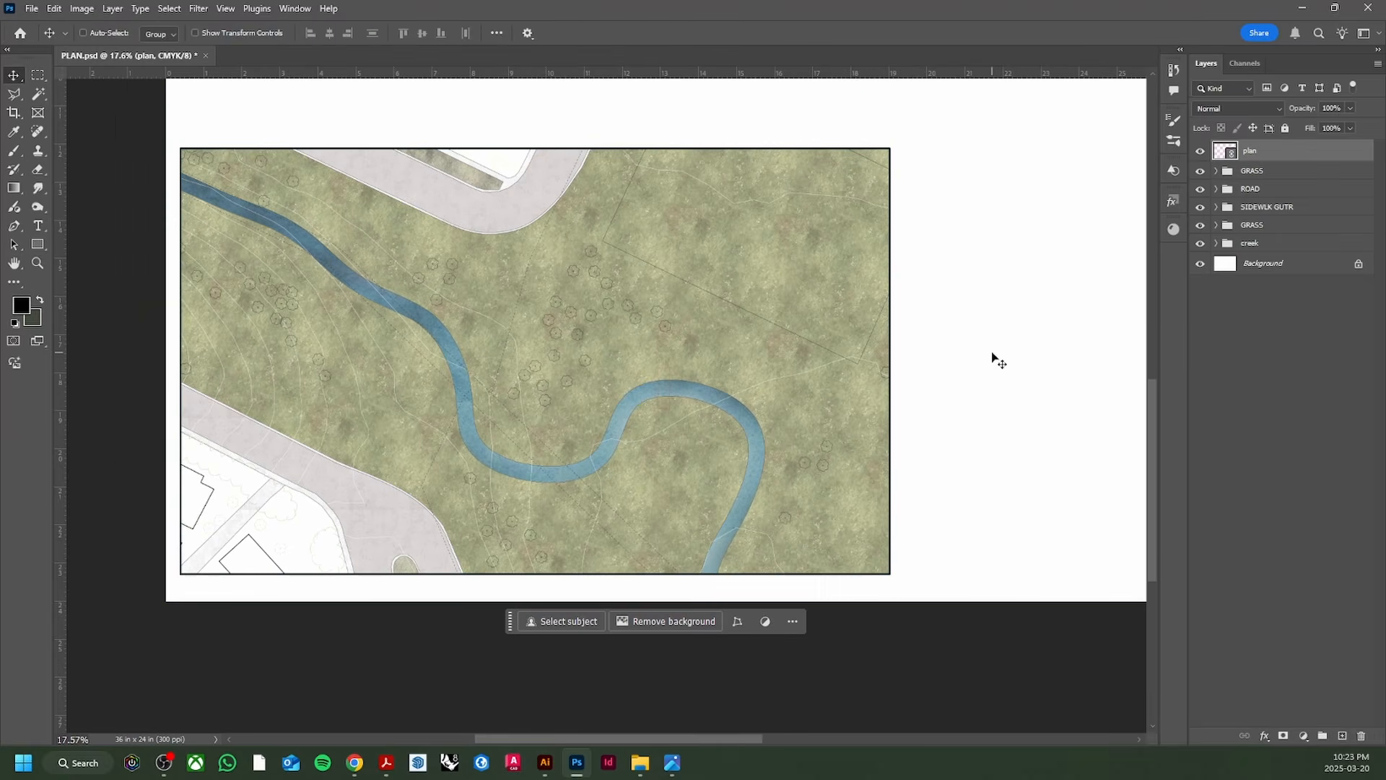
{"action": "scroll", "coordinate": [554, 356], "scroll_direction": "up", "scroll_amount": 3}
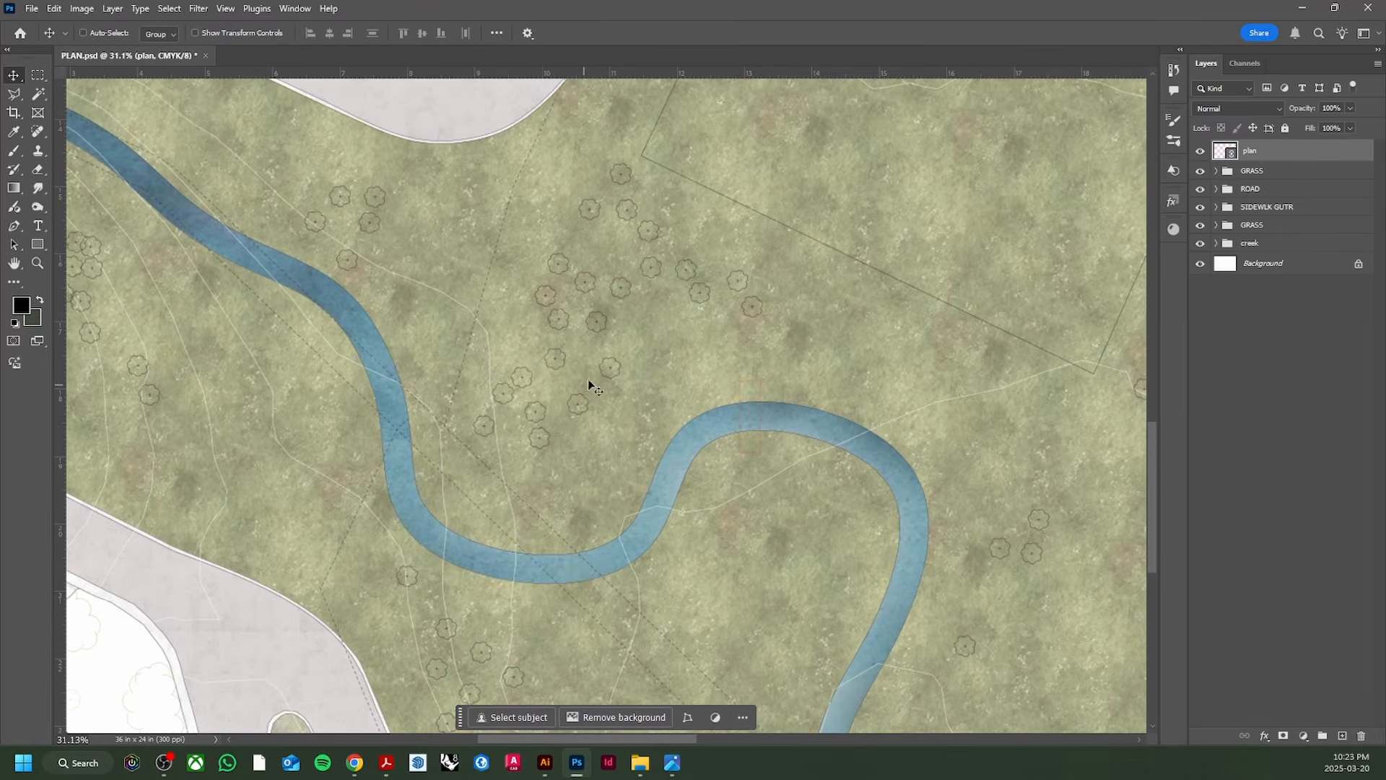
{"action": "scroll", "coordinate": [591, 322], "scroll_direction": "up", "scroll_amount": 2}
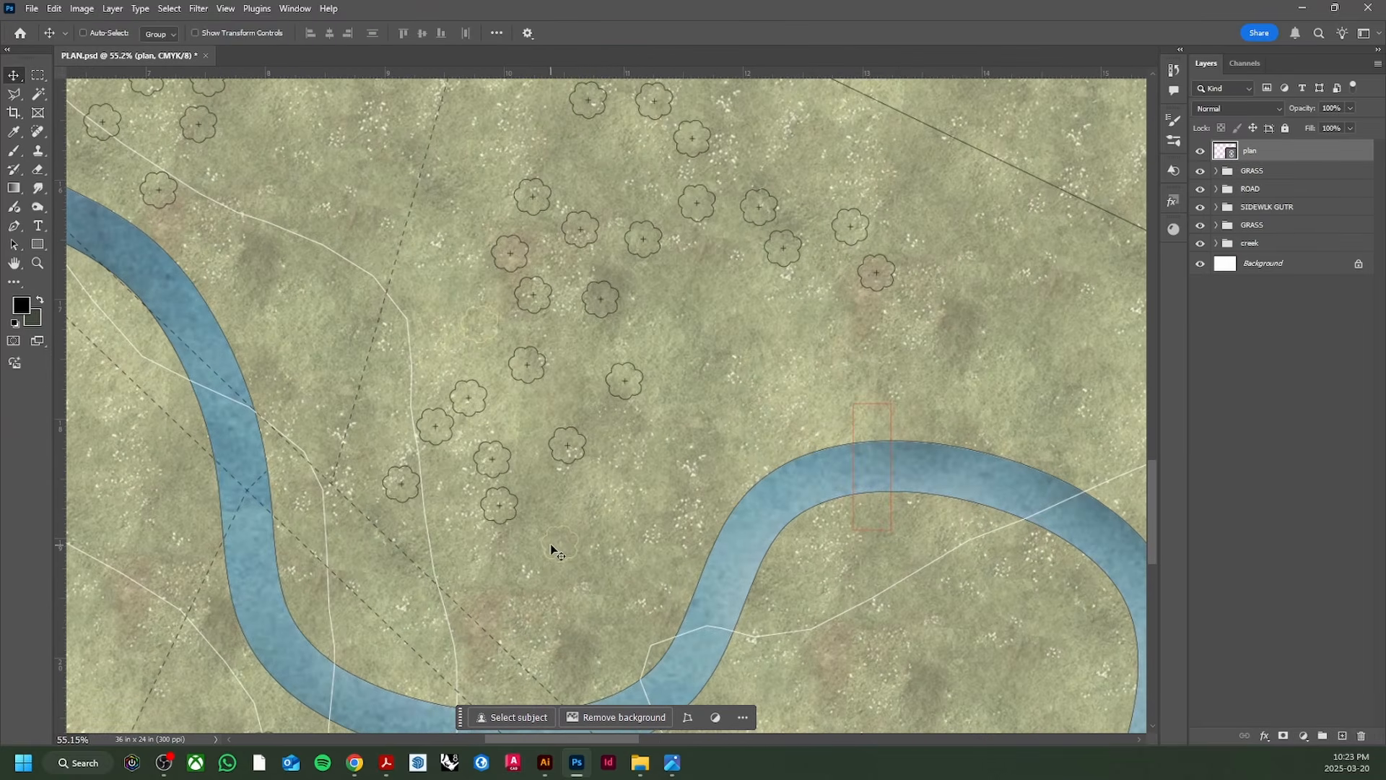
{"action": "scroll", "coordinate": [550, 549], "scroll_direction": "down", "scroll_amount": 4}
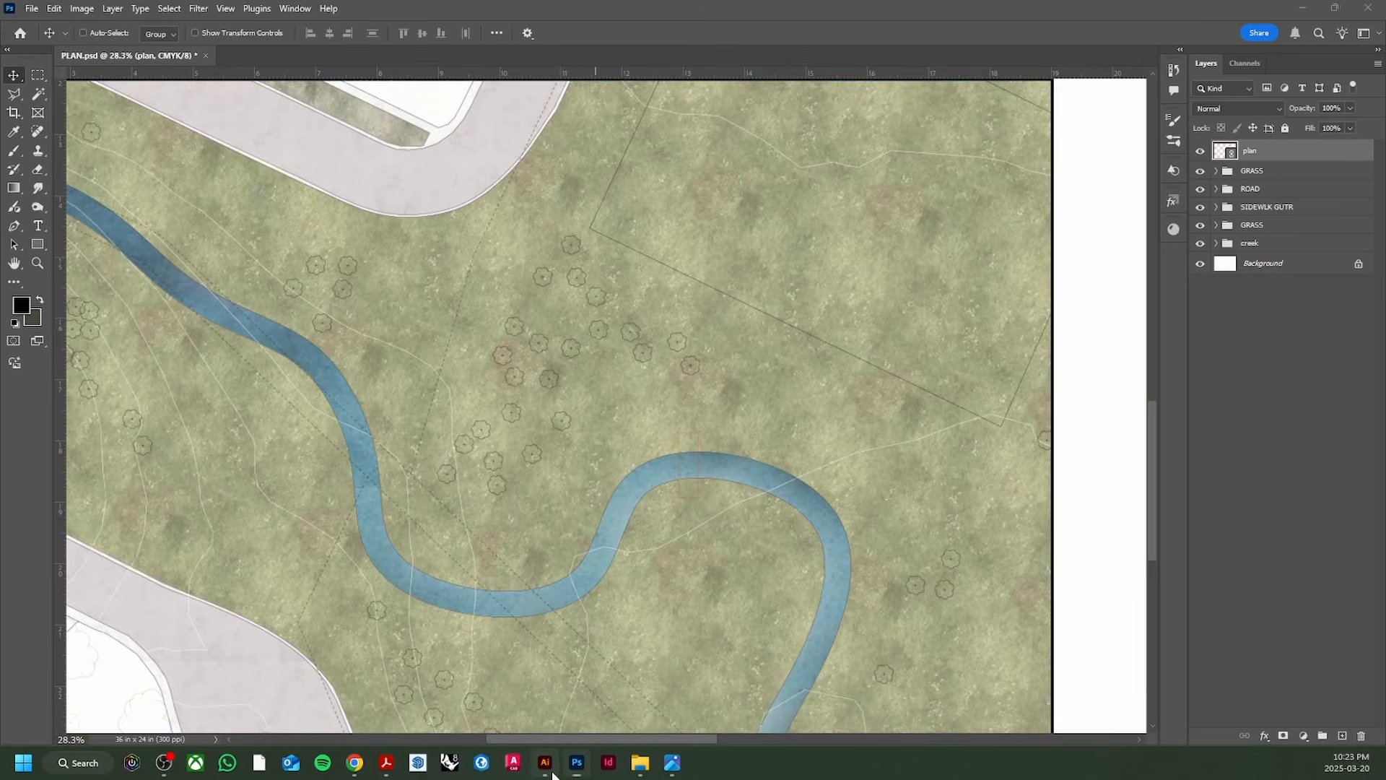
Step: Give all TREES EXISTING symbols a black stroke in Illustrator and save plan.ai
{"action": "left_click", "coordinate": [547, 765]}
{"action": "left_click", "coordinate": [1360, 137]}
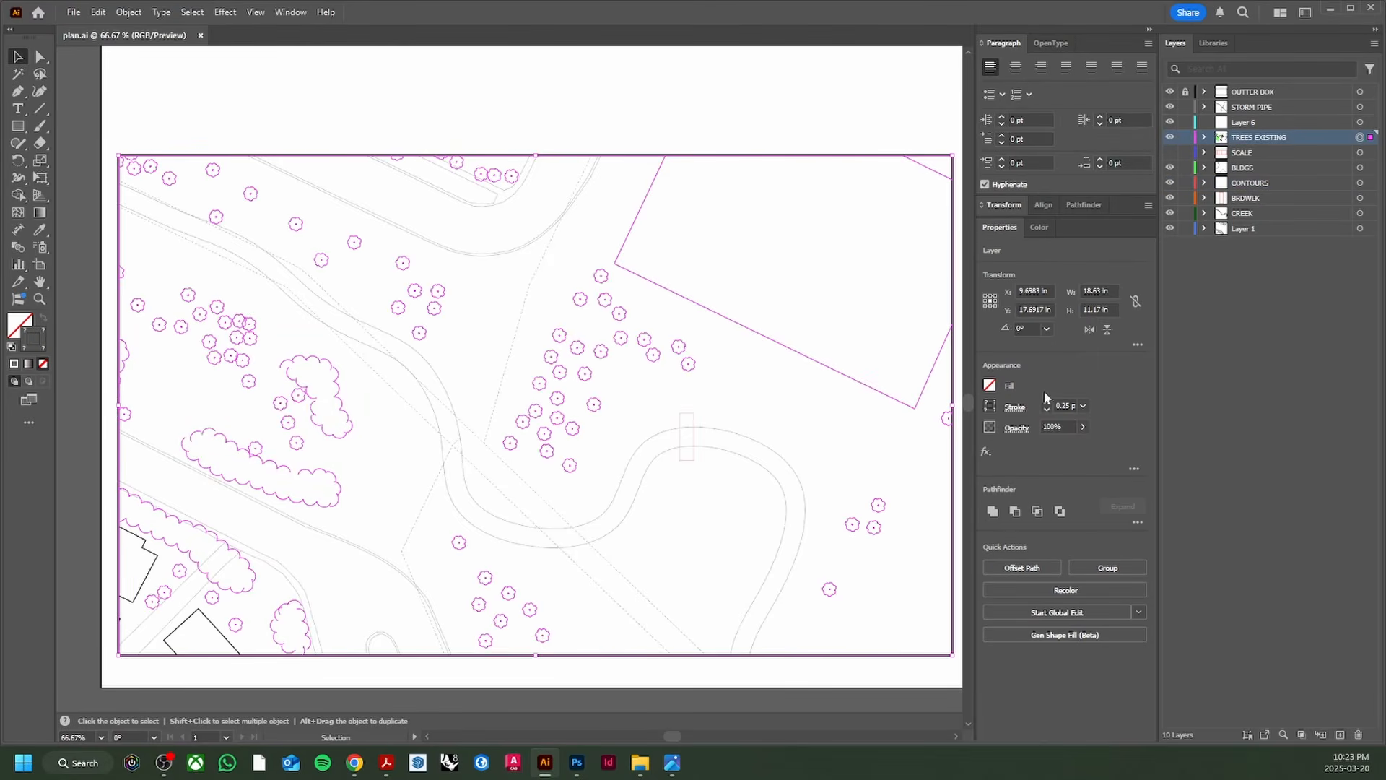
{"action": "double_click", "coordinate": [41, 344]}
{"action": "left_click", "coordinate": [650, 549]}
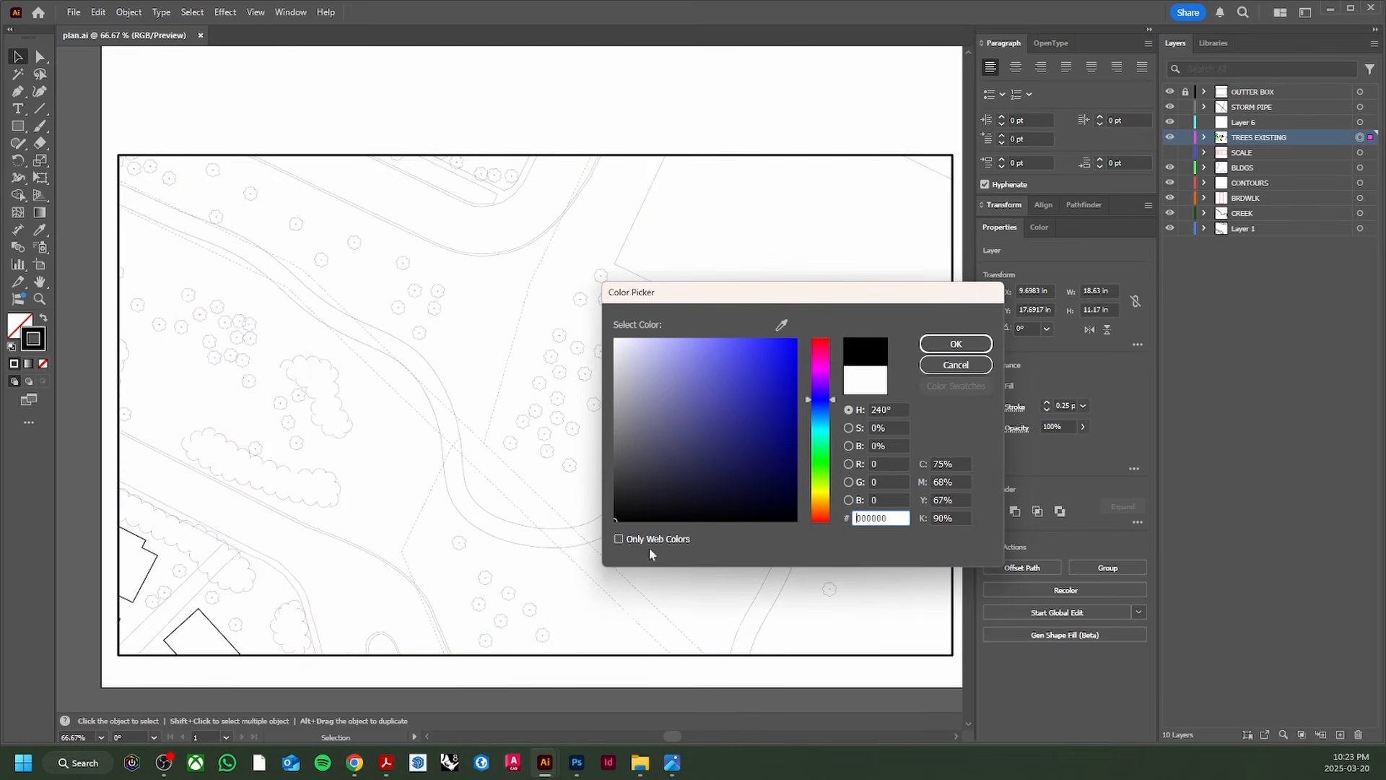
{"action": "left_click", "coordinate": [963, 342]}
{"action": "left_click", "coordinate": [846, 245]}
{"action": "key", "text": "ctrl+s"}
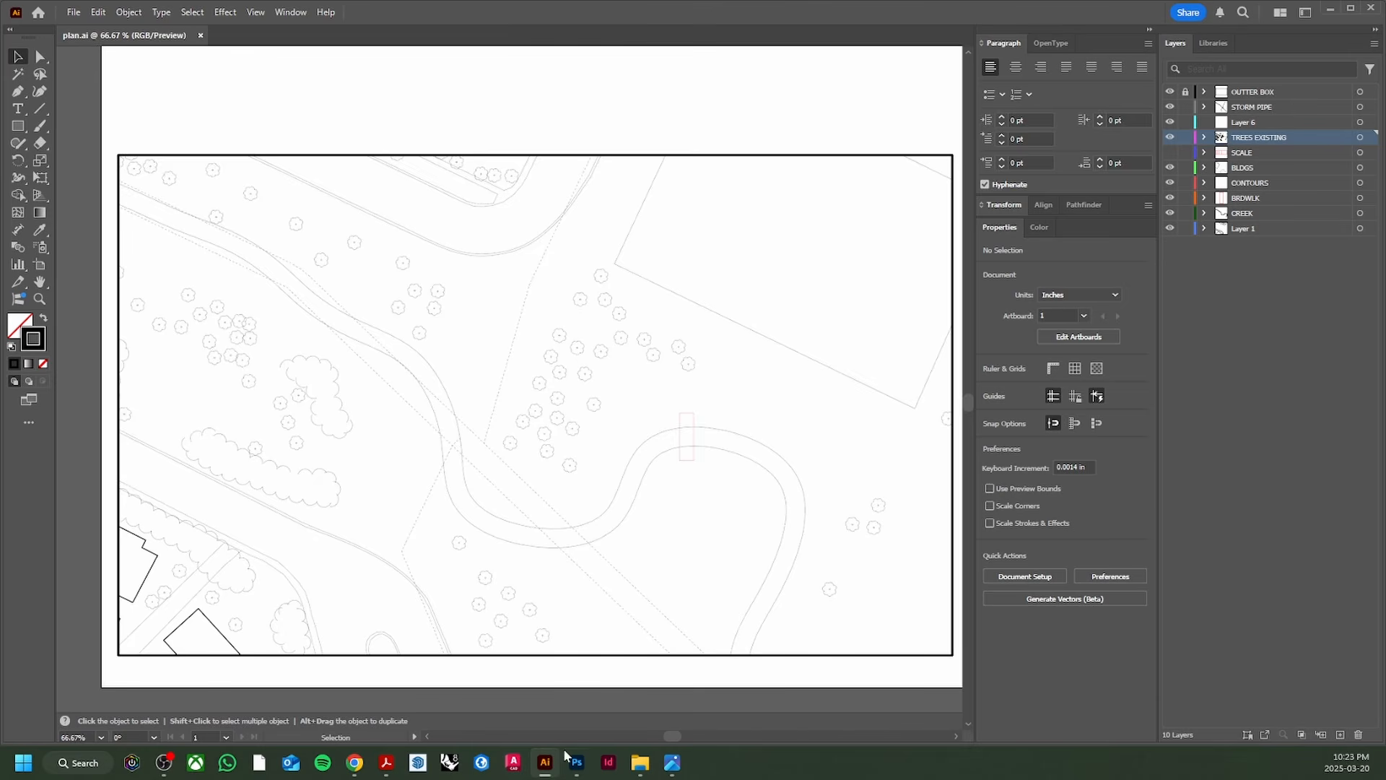
{"action": "left_click", "coordinate": [577, 763]}
Step: Zoom into the creek and tree area of PLAN.psd, then bring up the Pinterest page
{"action": "scroll", "coordinate": [557, 501], "scroll_direction": "down", "scroll_amount": 3}
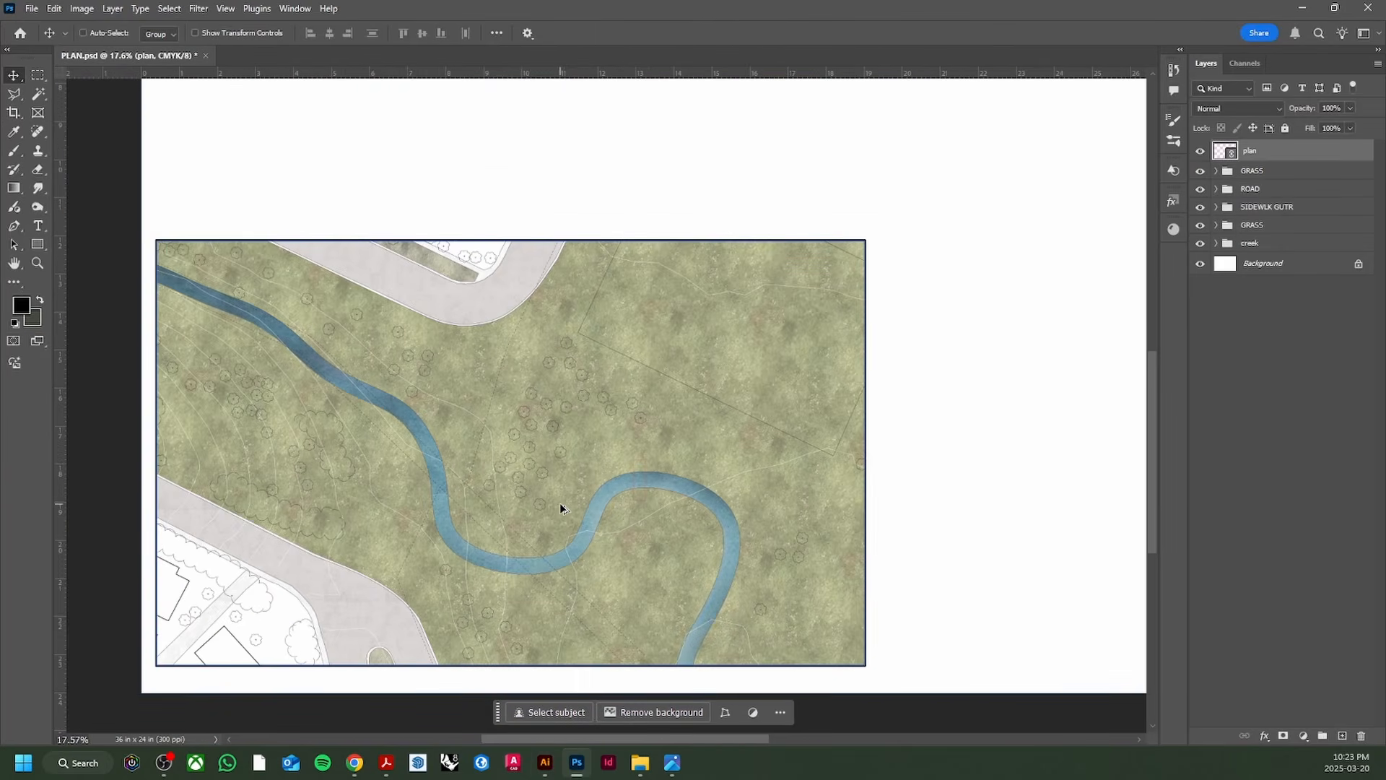
{"action": "scroll", "coordinate": [280, 618], "scroll_direction": "up", "scroll_amount": 2}
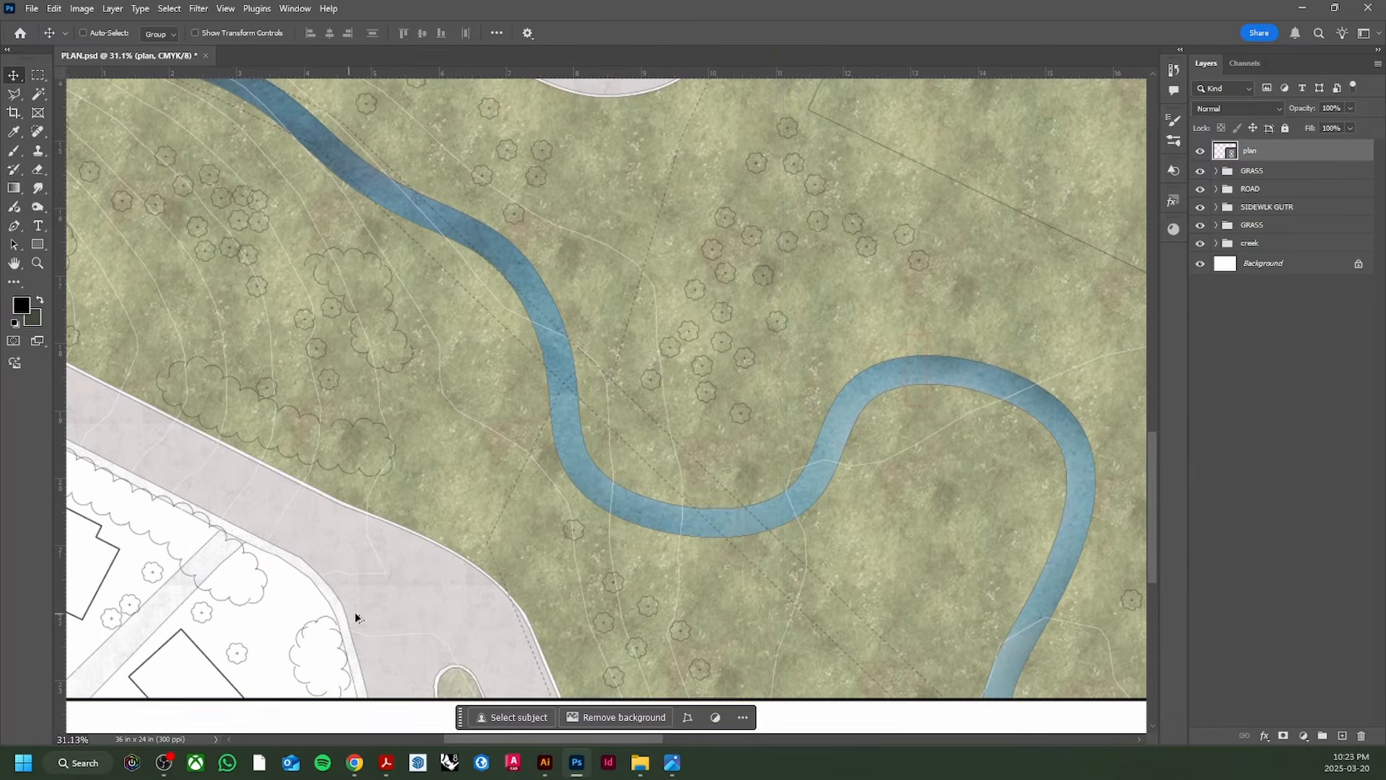
{"action": "scroll", "coordinate": [354, 612], "scroll_direction": "down", "scroll_amount": 2}
{"action": "left_click_drag", "start_coordinate": [636, 737], "coordinate": [650, 738]}
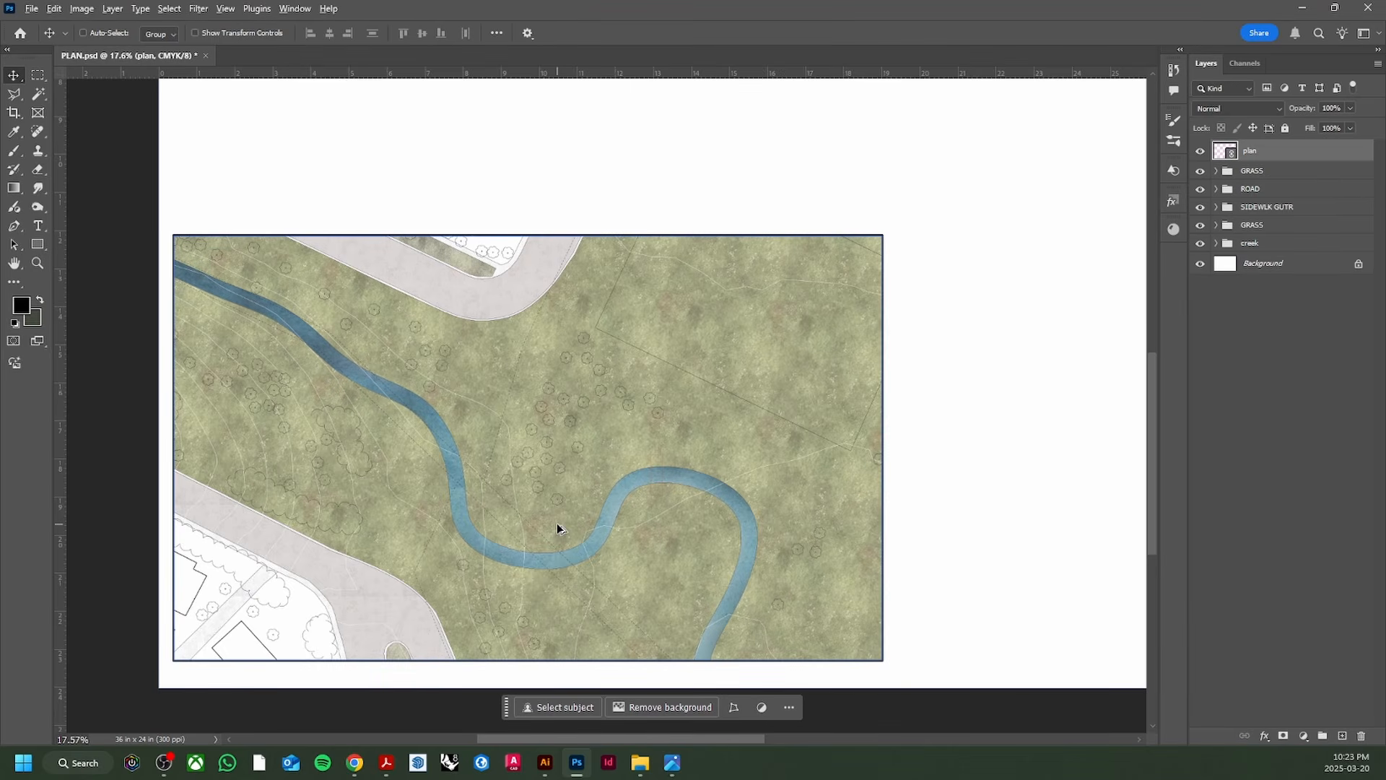
{"action": "scroll", "coordinate": [557, 526], "scroll_direction": "up", "scroll_amount": 5}
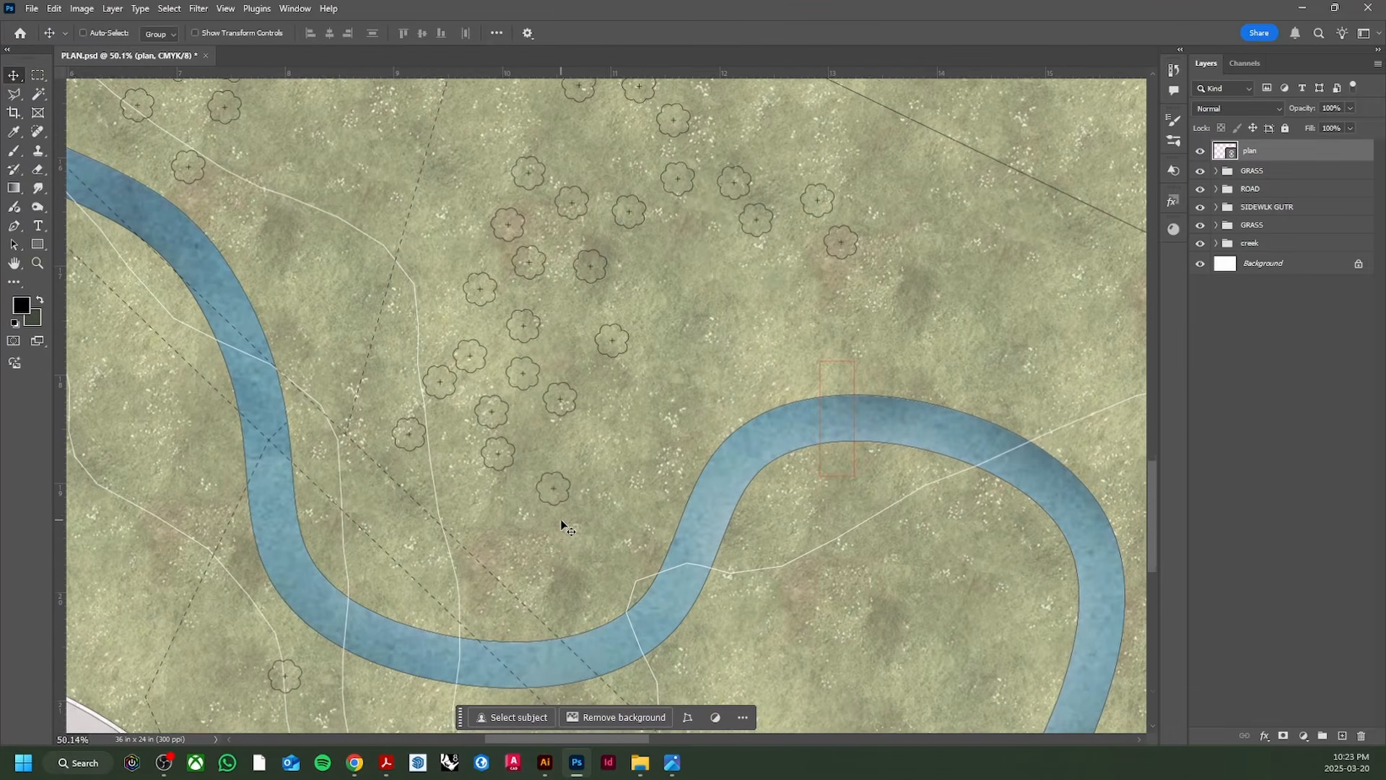
{"action": "scroll", "coordinate": [561, 526], "scroll_direction": "up", "scroll_amount": 1}
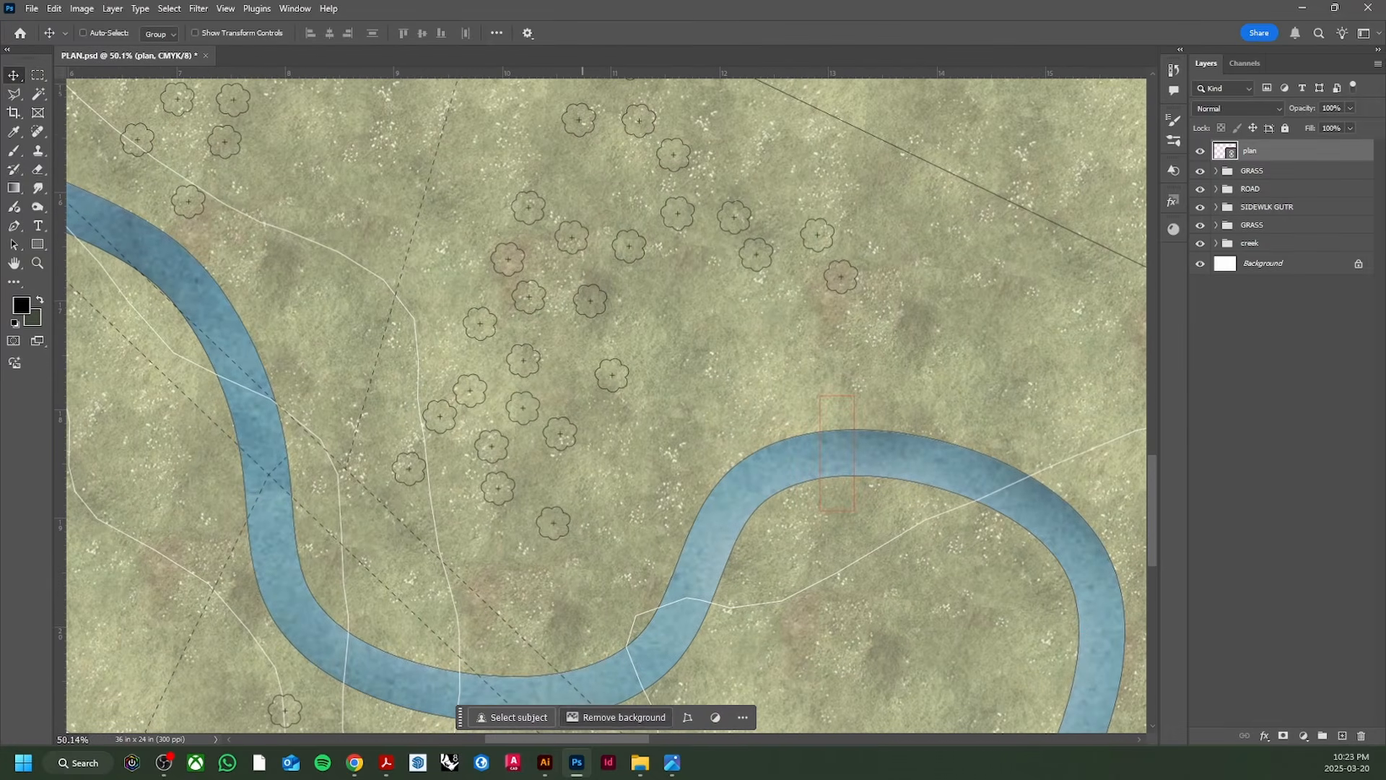
{"action": "left_click", "coordinate": [545, 766]}
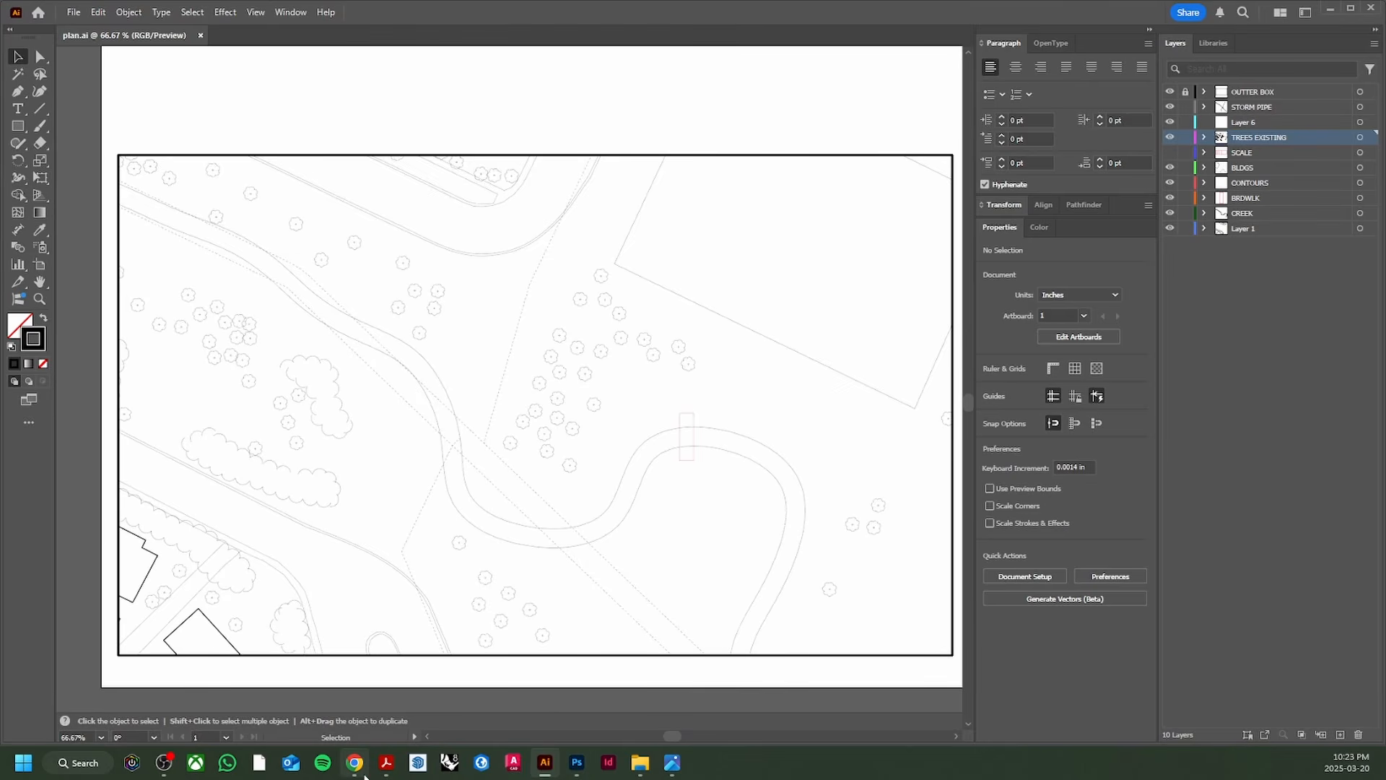
{"action": "left_click", "coordinate": [358, 767]}
Step: Search Pinterest for 'tree plan' and copy a top-view tree image
{"action": "left_click", "coordinate": [571, 92]}
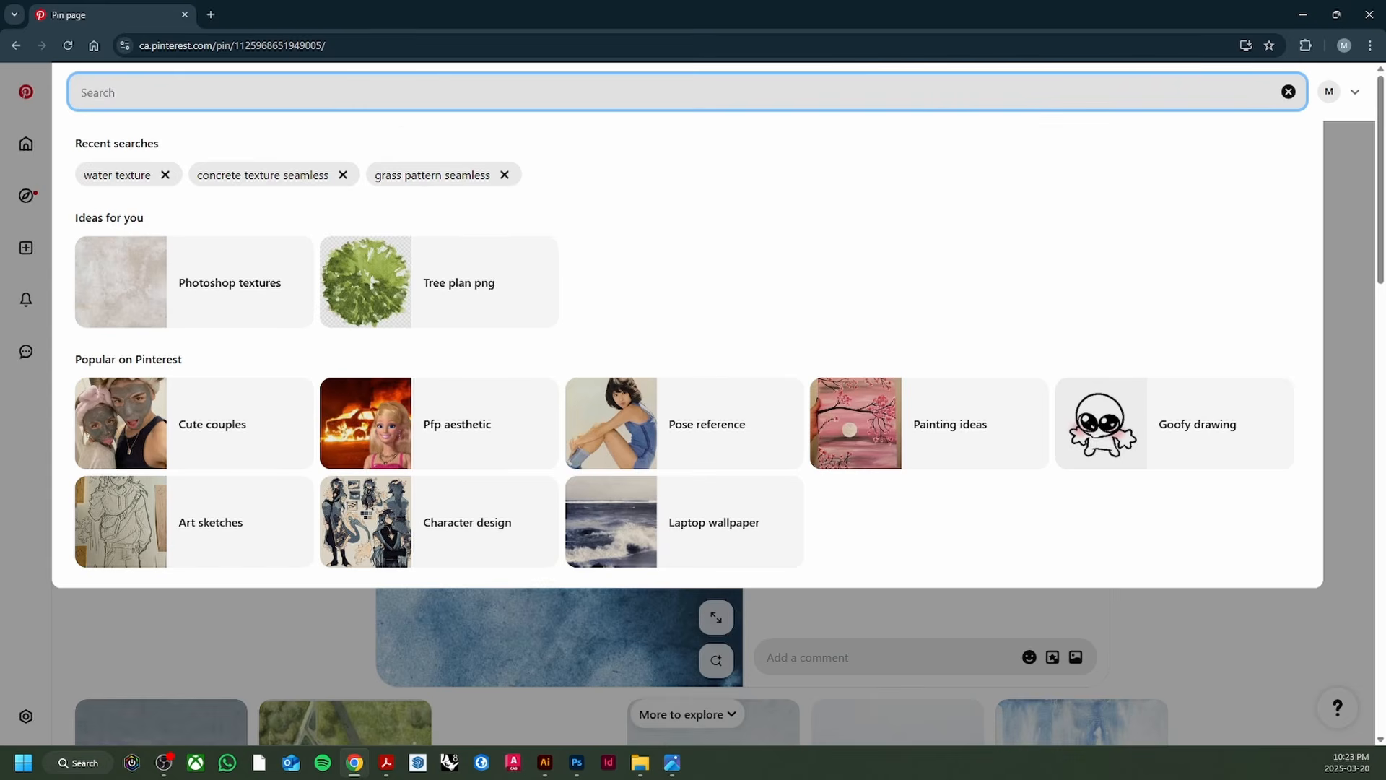
{"action": "type", "text": "tree "}
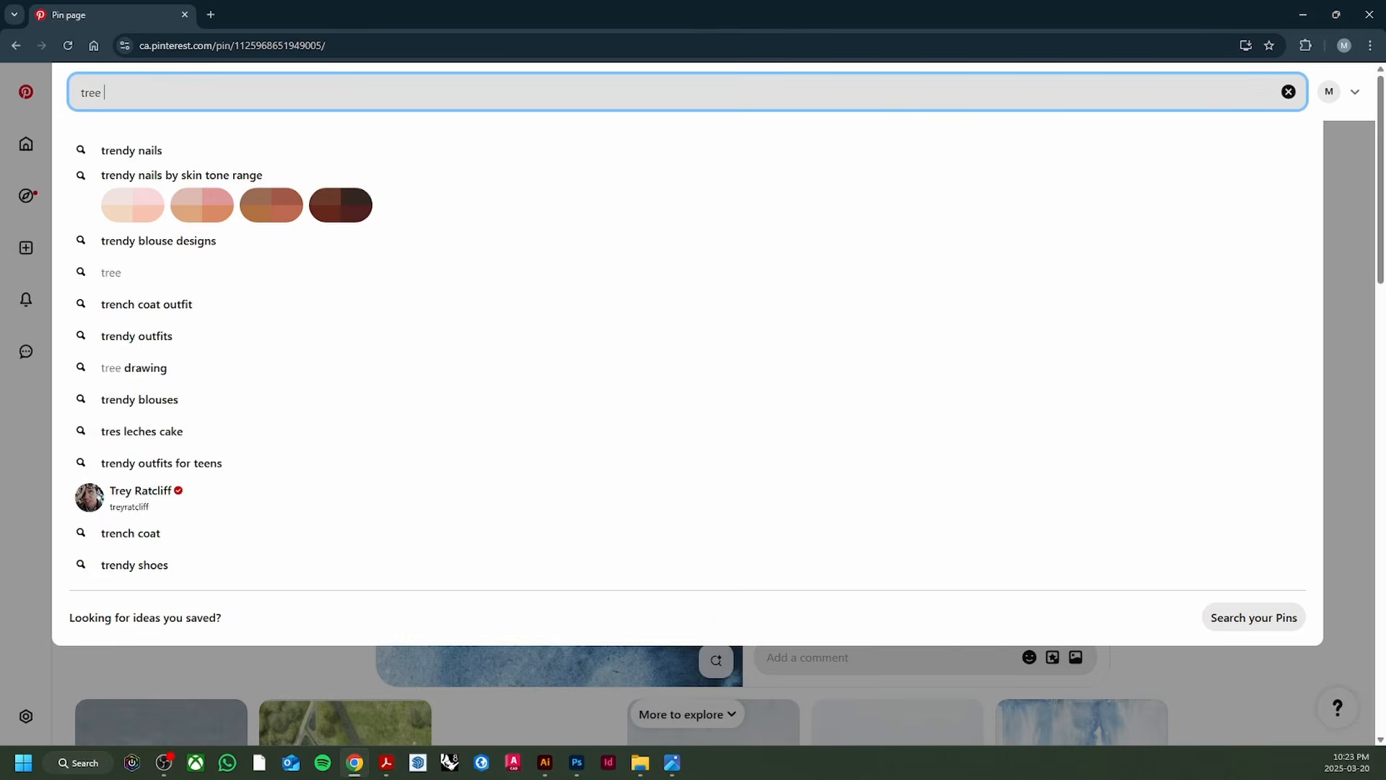
{"action": "type", "text": "plan"}
{"action": "key", "text": "Return"}
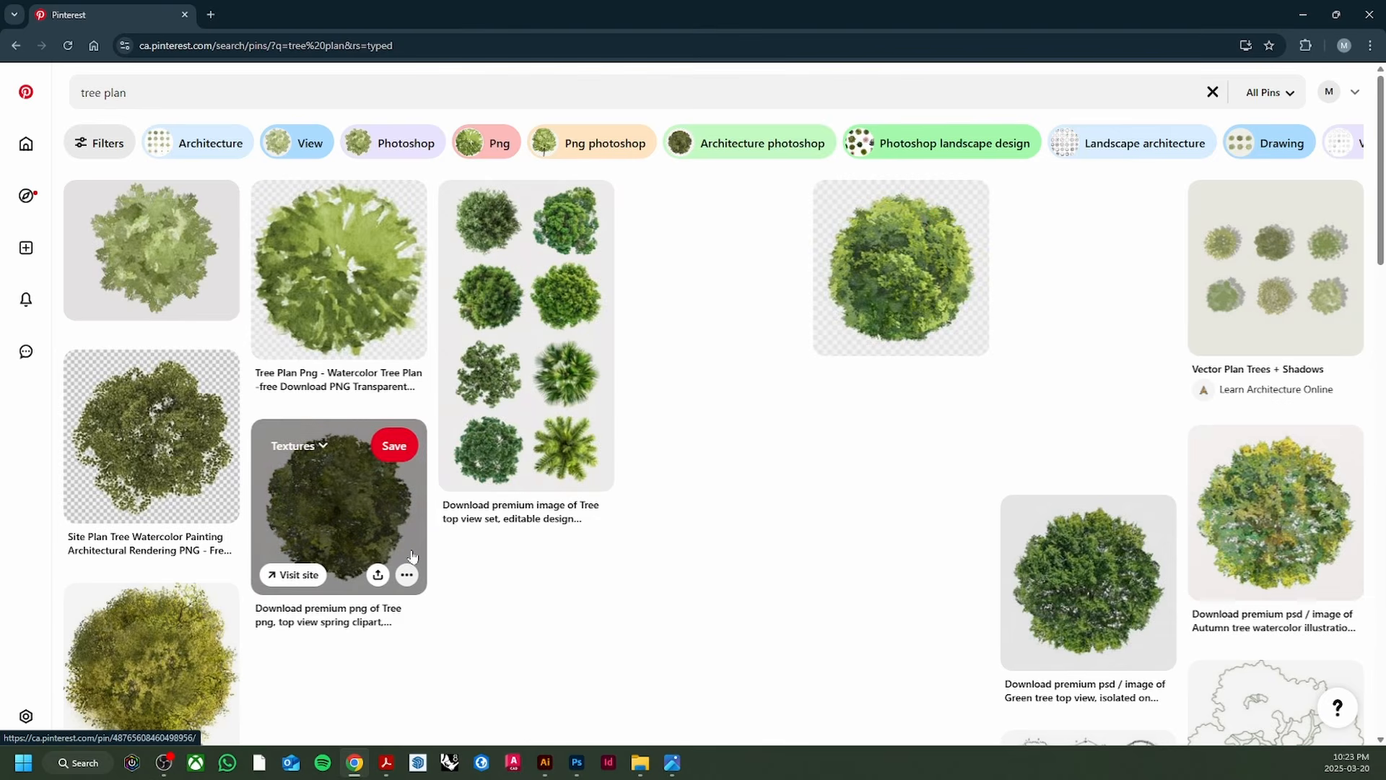
{"action": "left_click", "coordinate": [887, 298]}
{"action": "right_click", "coordinate": [582, 333]}
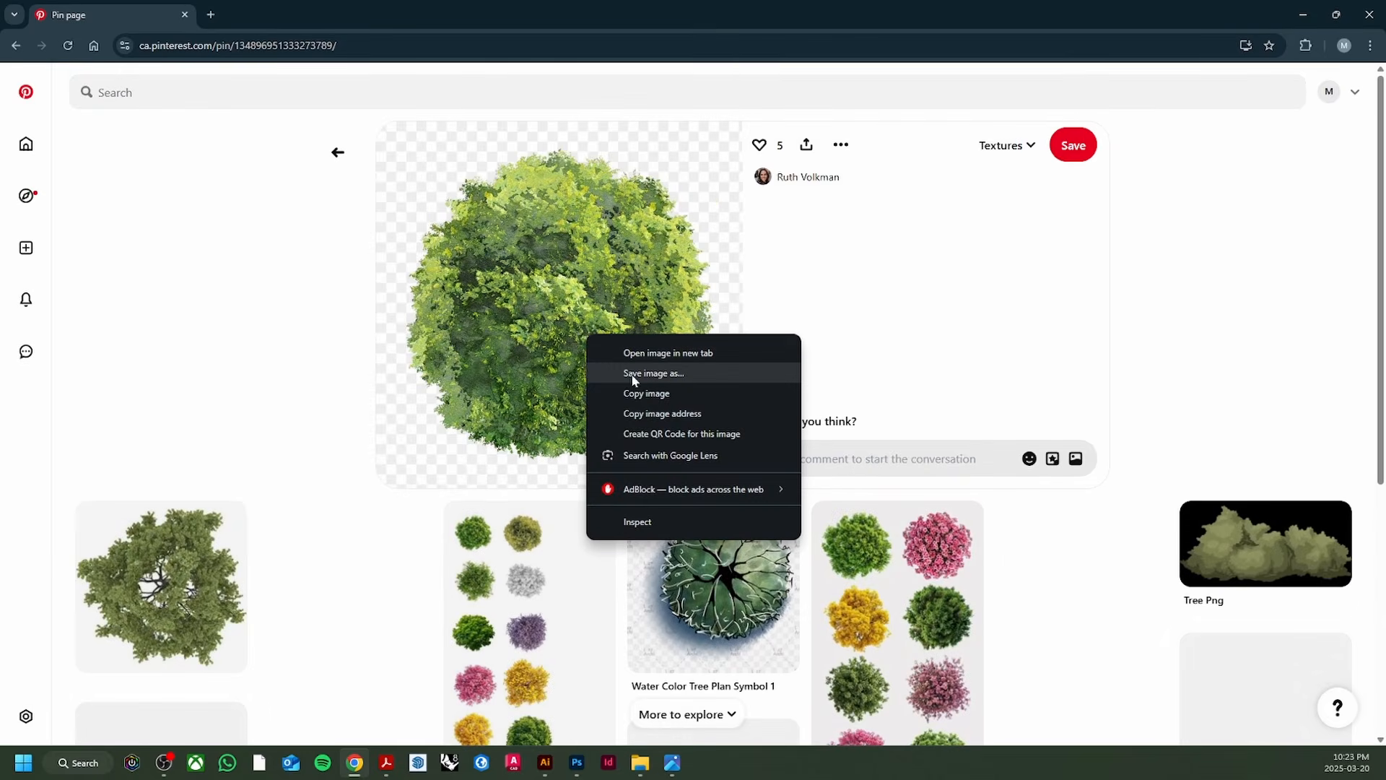
{"action": "left_click", "coordinate": [638, 396]}
Step: Paste the tree image into PLAN.psd as Layer 2, trying then undoing automatic background removal
{"action": "key", "text": "alt+Tab"}
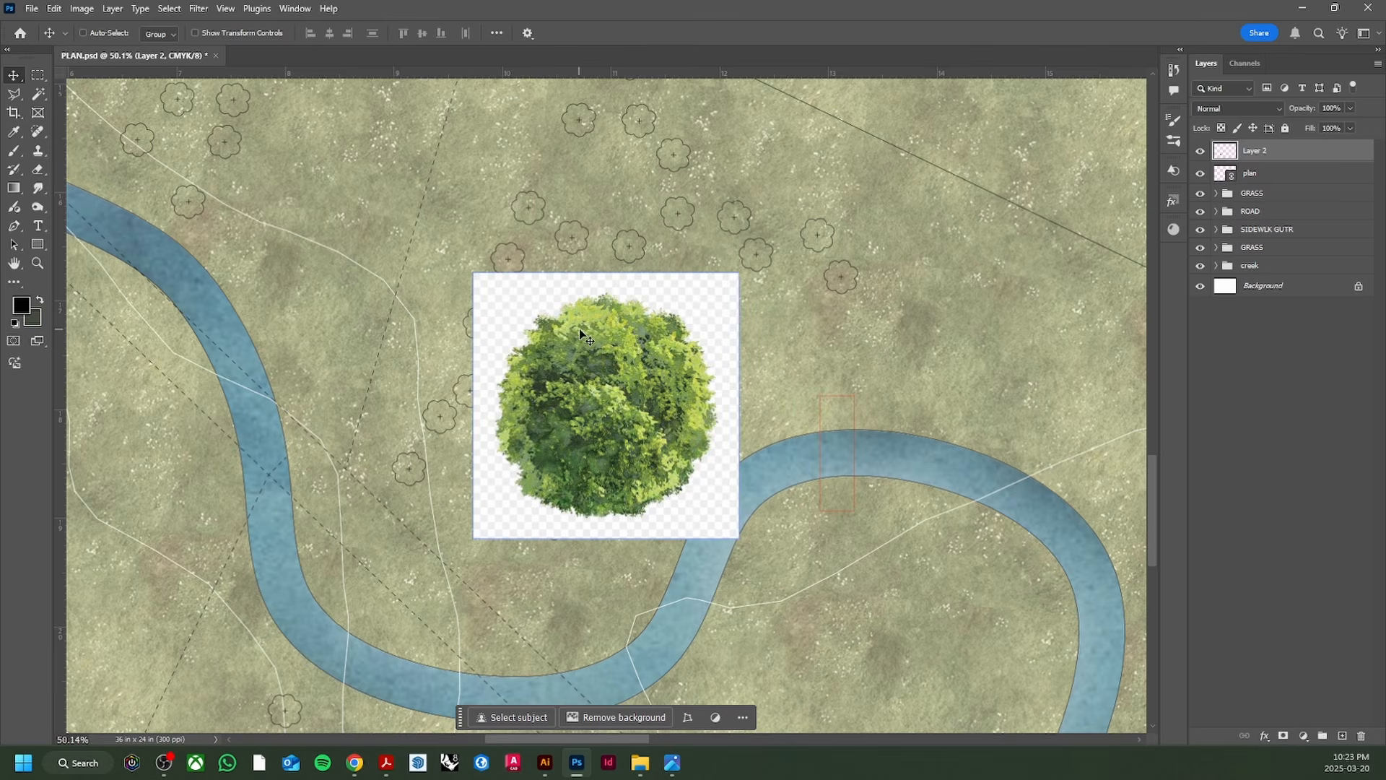
{"action": "key", "text": "ctrl+v"}
{"action": "key", "text": "w"}
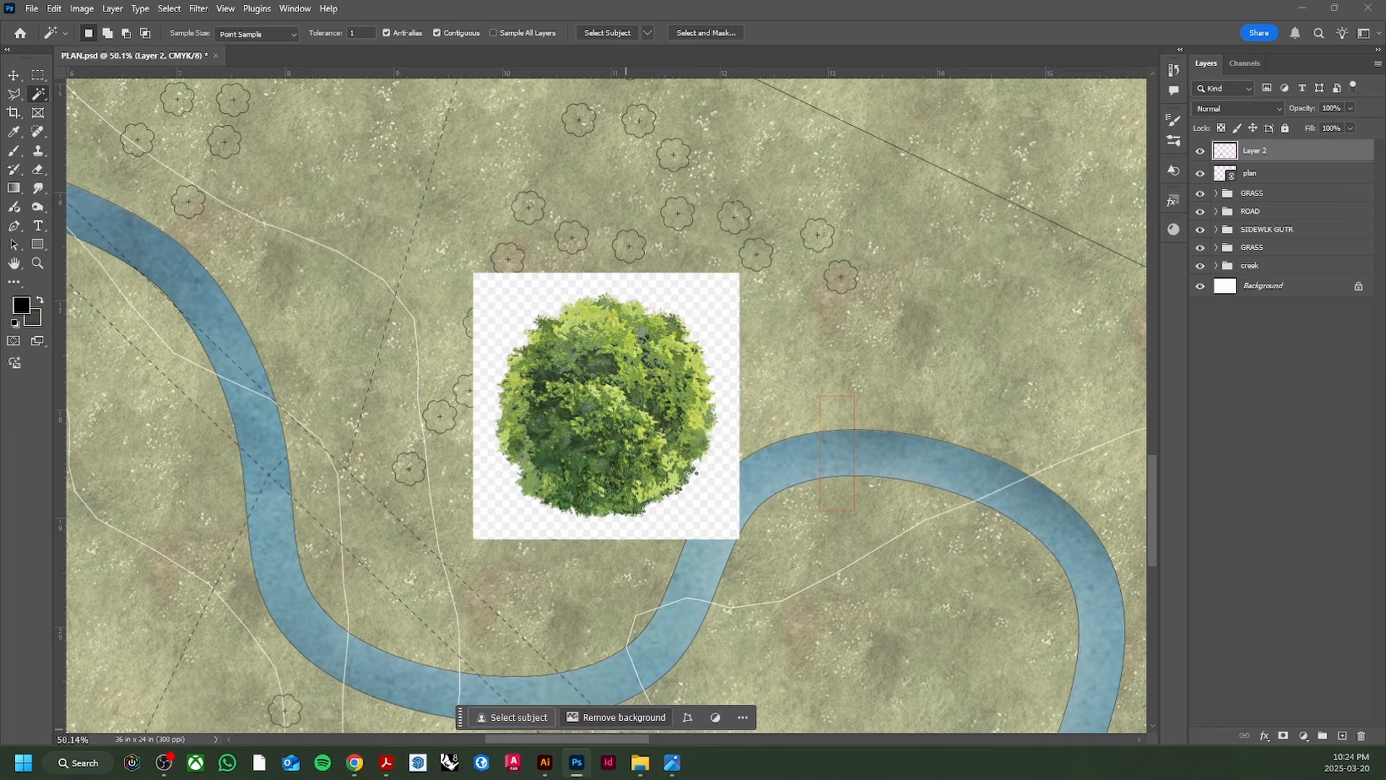
{"action": "left_click", "coordinate": [625, 718]}
{"action": "scroll", "coordinate": [636, 513], "scroll_direction": "up", "scroll_amount": 2}
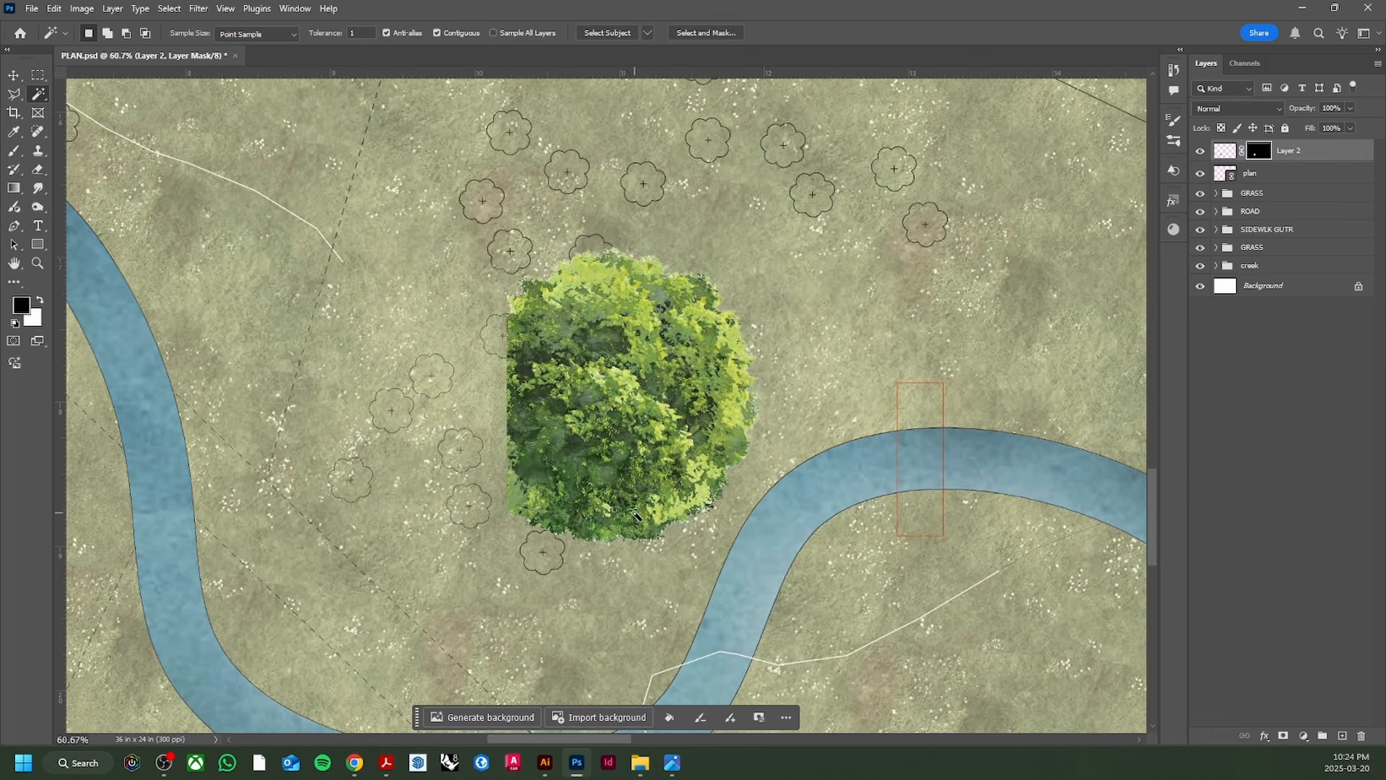
{"action": "scroll", "coordinate": [635, 514], "scroll_direction": "up", "scroll_amount": 4}
{"action": "scroll", "coordinate": [637, 515], "scroll_direction": "down", "scroll_amount": 7}
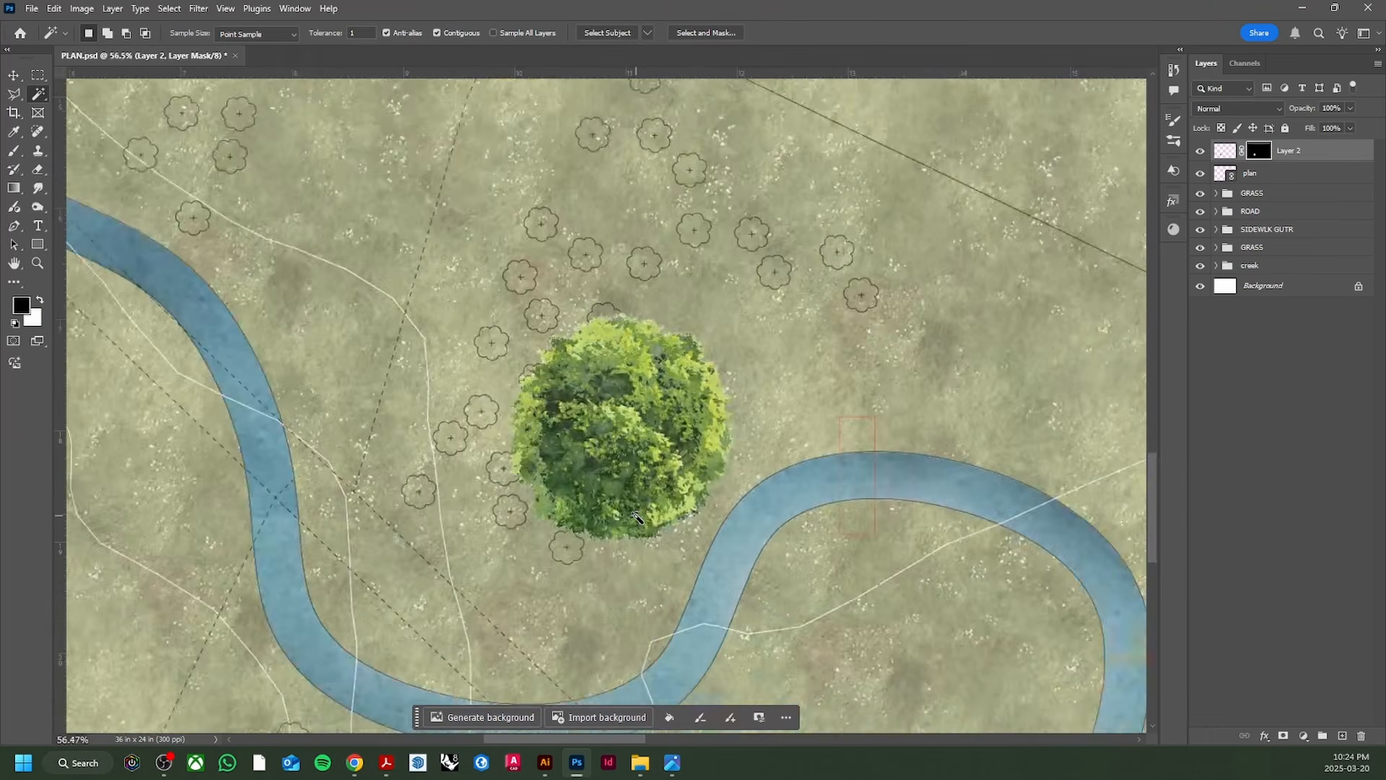
{"action": "scroll", "coordinate": [634, 516], "scroll_direction": "down", "scroll_amount": 2}
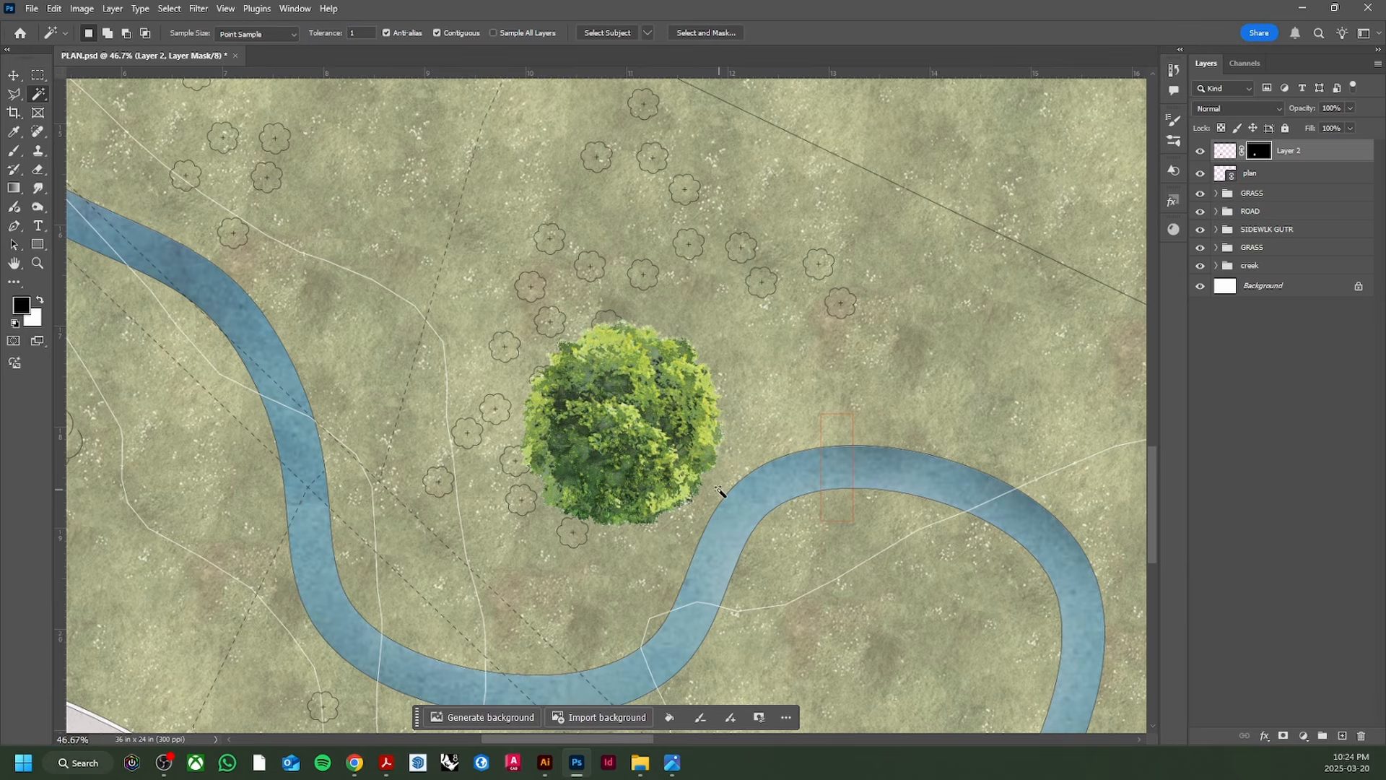
{"action": "key", "text": "ctrl+z"}
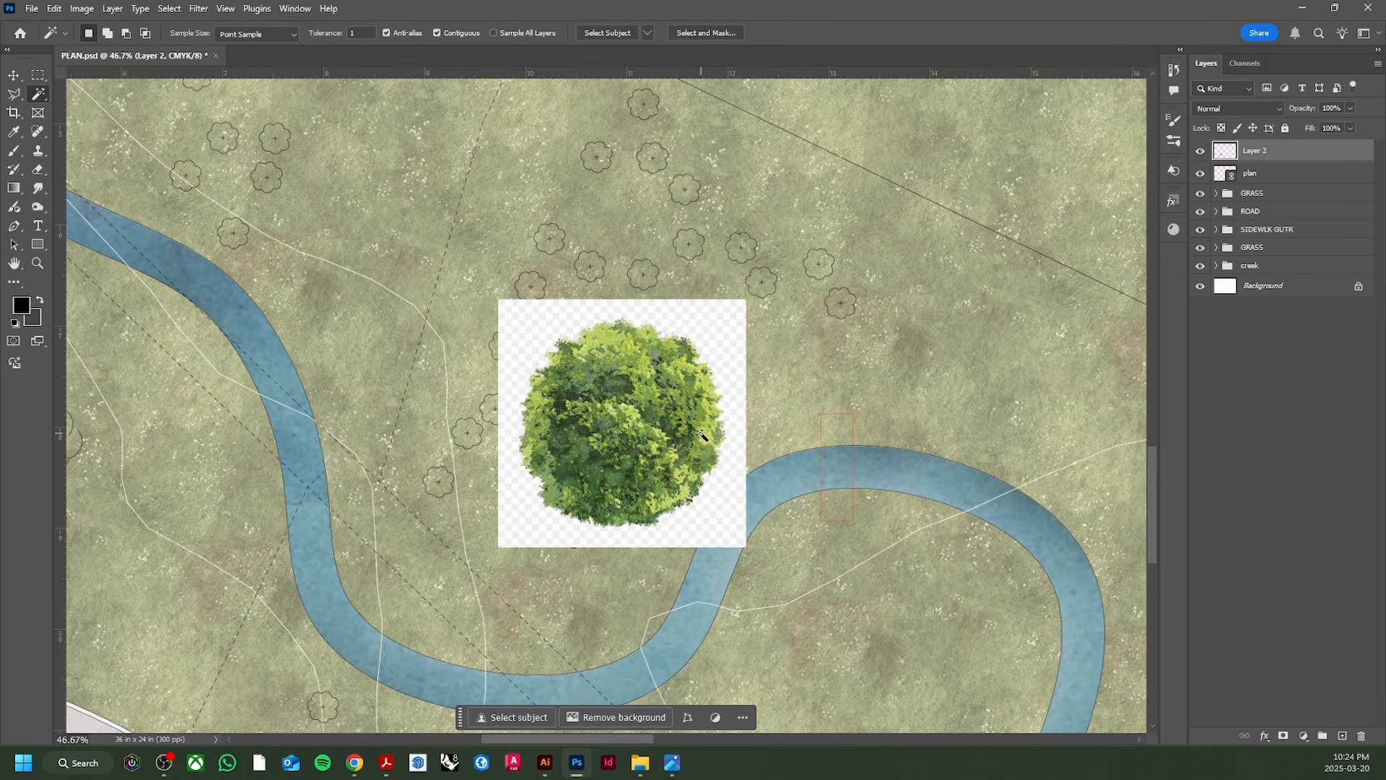
Step: Try selecting the white background around the tree with Magic Wand and Color Range
{"action": "right_click", "coordinate": [720, 528]}
{"action": "left_click", "coordinate": [688, 515]}
{"action": "left_click", "coordinate": [717, 511]}
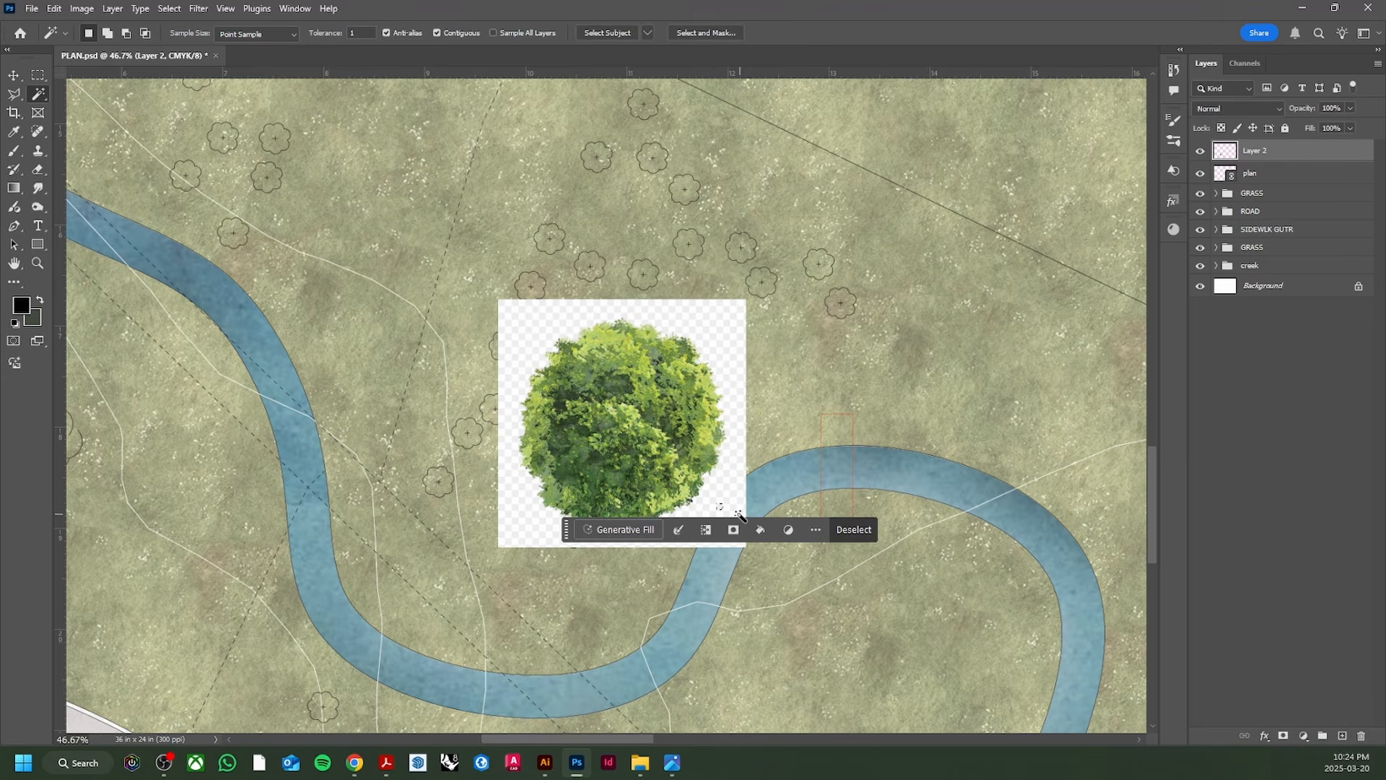
{"action": "right_click", "coordinate": [721, 514]}
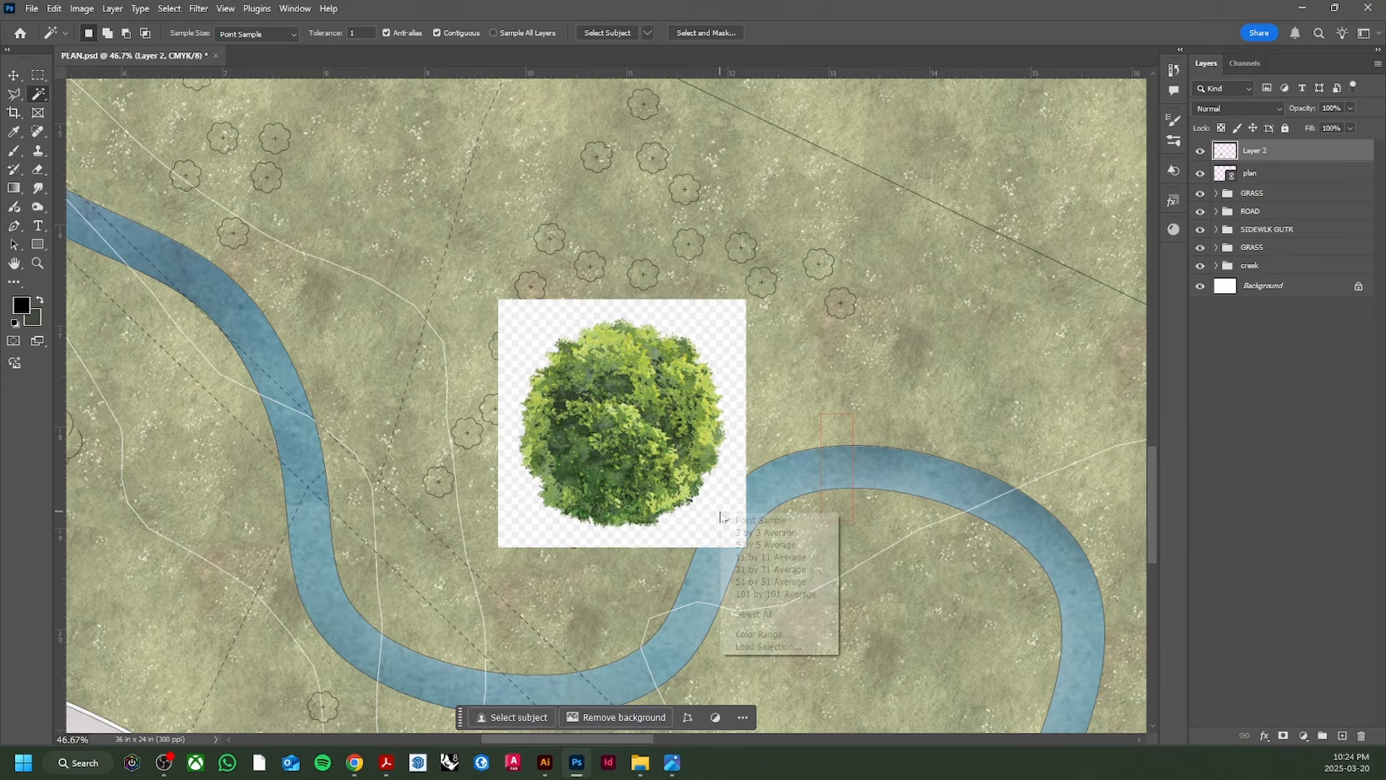
{"action": "left_click", "coordinate": [766, 637]}
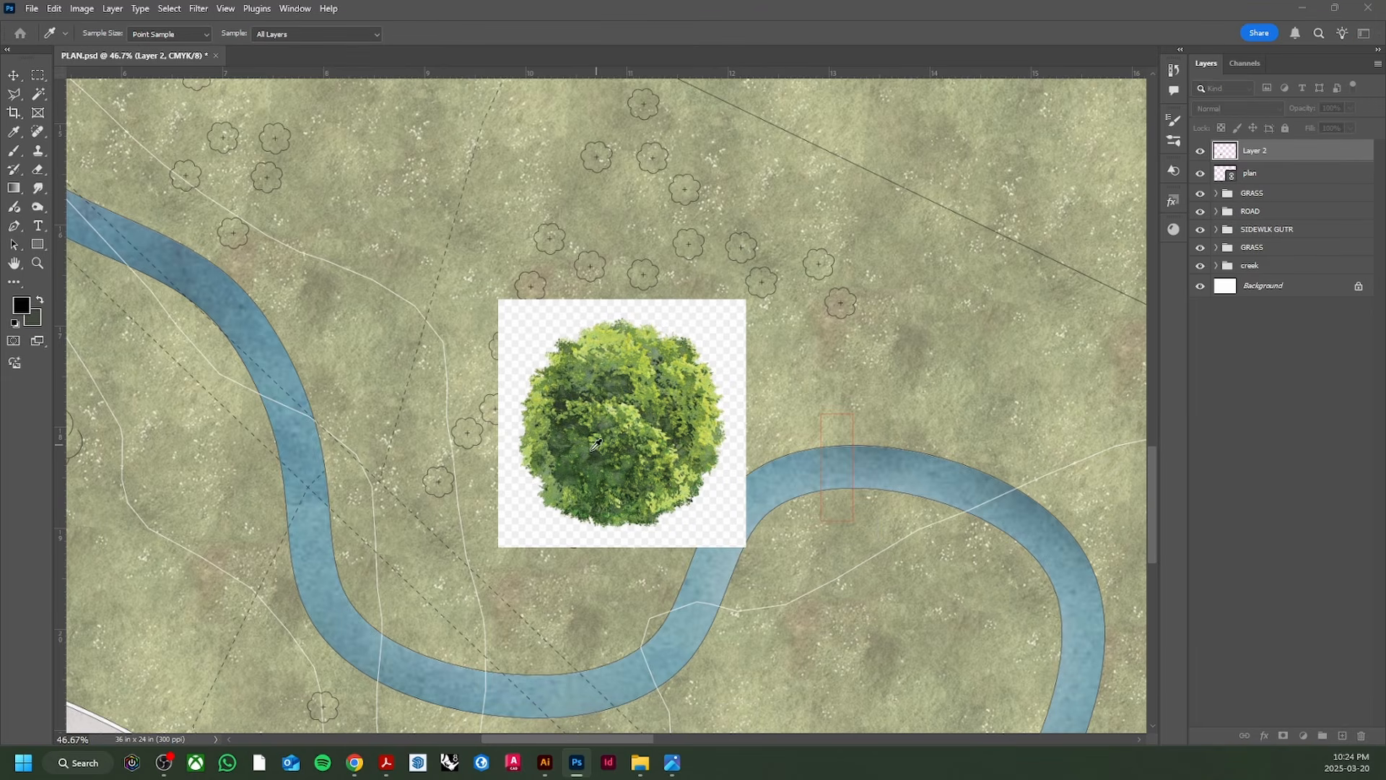
{"action": "left_click", "coordinate": [523, 507]}
{"action": "key", "text": "Return"}
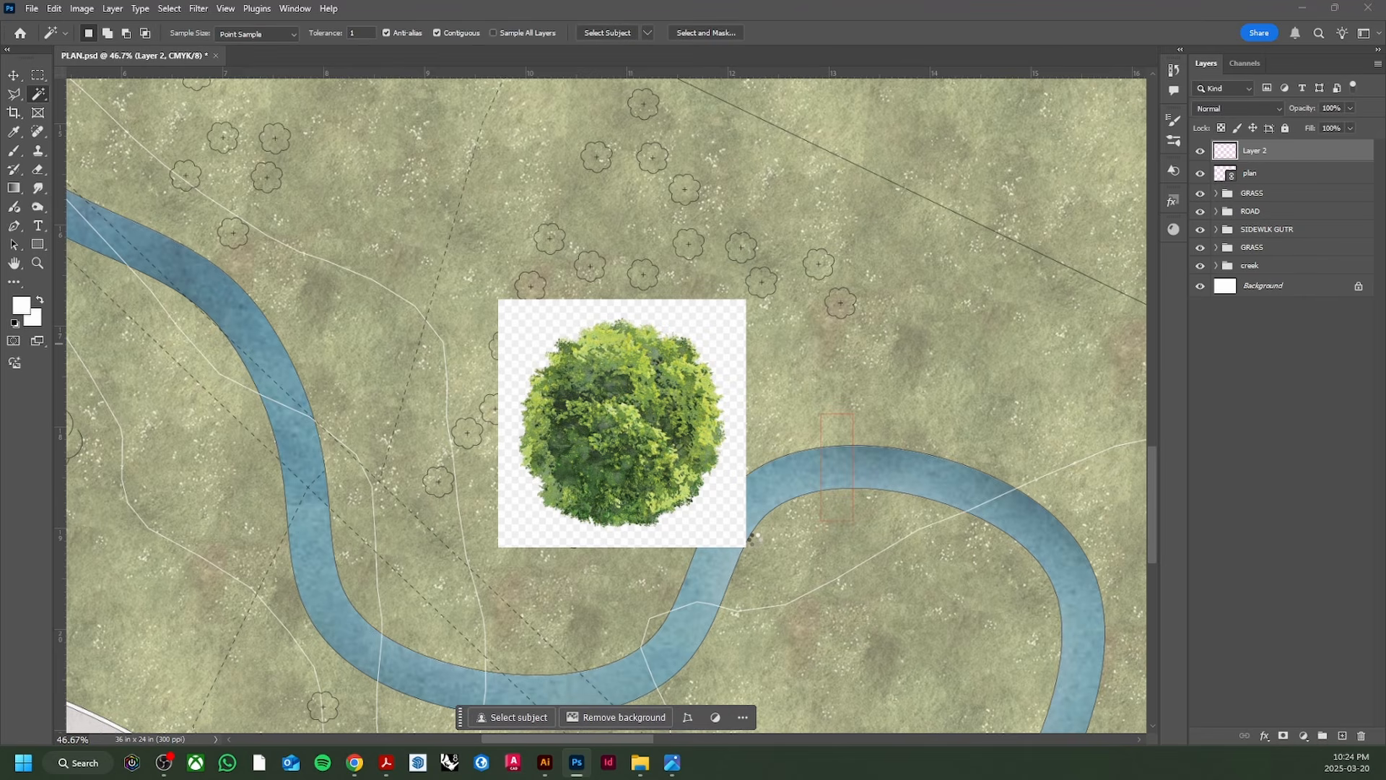
Step: Delete the white background around the pasted tree using the Magic Wand
{"action": "left_click", "coordinate": [753, 539]}
{"action": "key", "text": "Delete"}
{"action": "key", "text": "ctrl+d"}
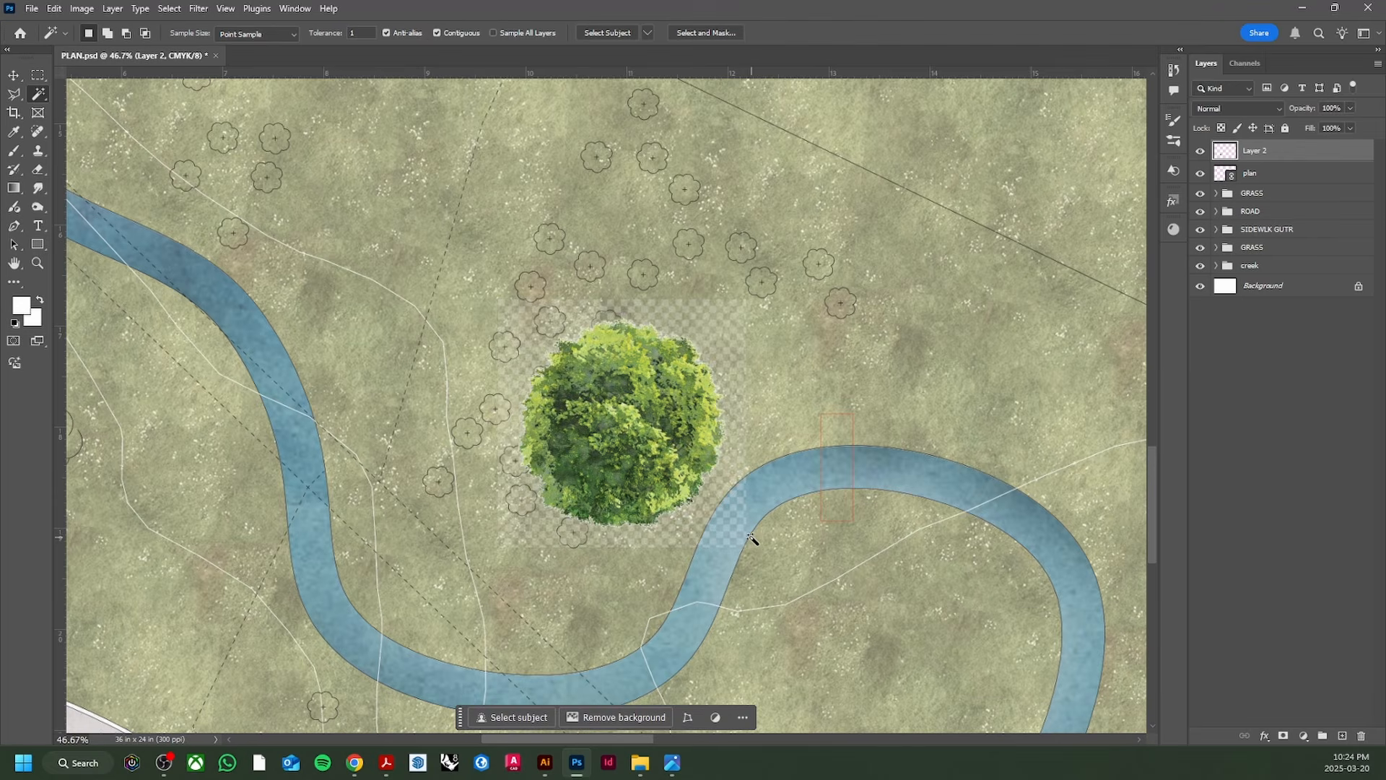
Step: Select the leftover checkered squares with Color Range and delete them
{"action": "key", "text": "i"}
{"action": "right_click", "coordinate": [728, 534]}
{"action": "left_click", "coordinate": [766, 654]}
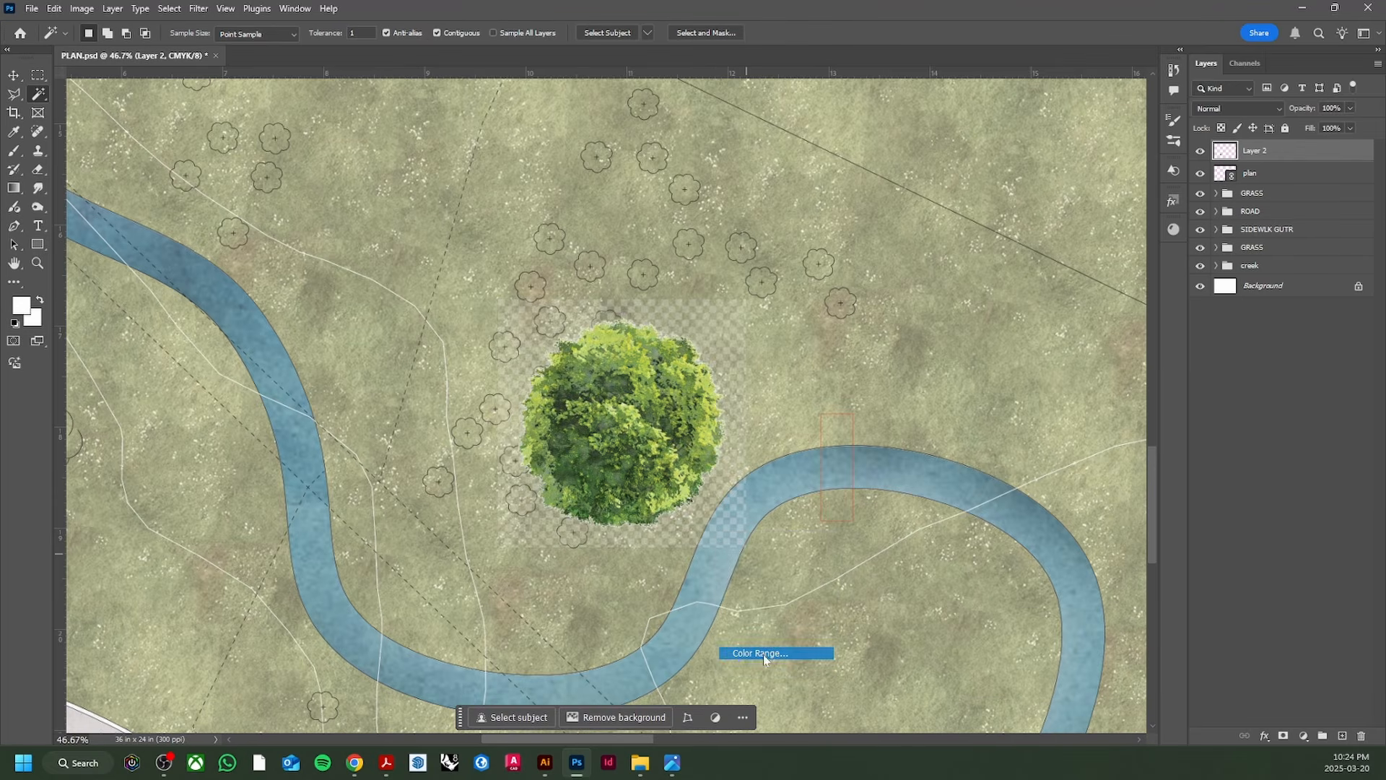
{"action": "left_click", "coordinate": [697, 532]}
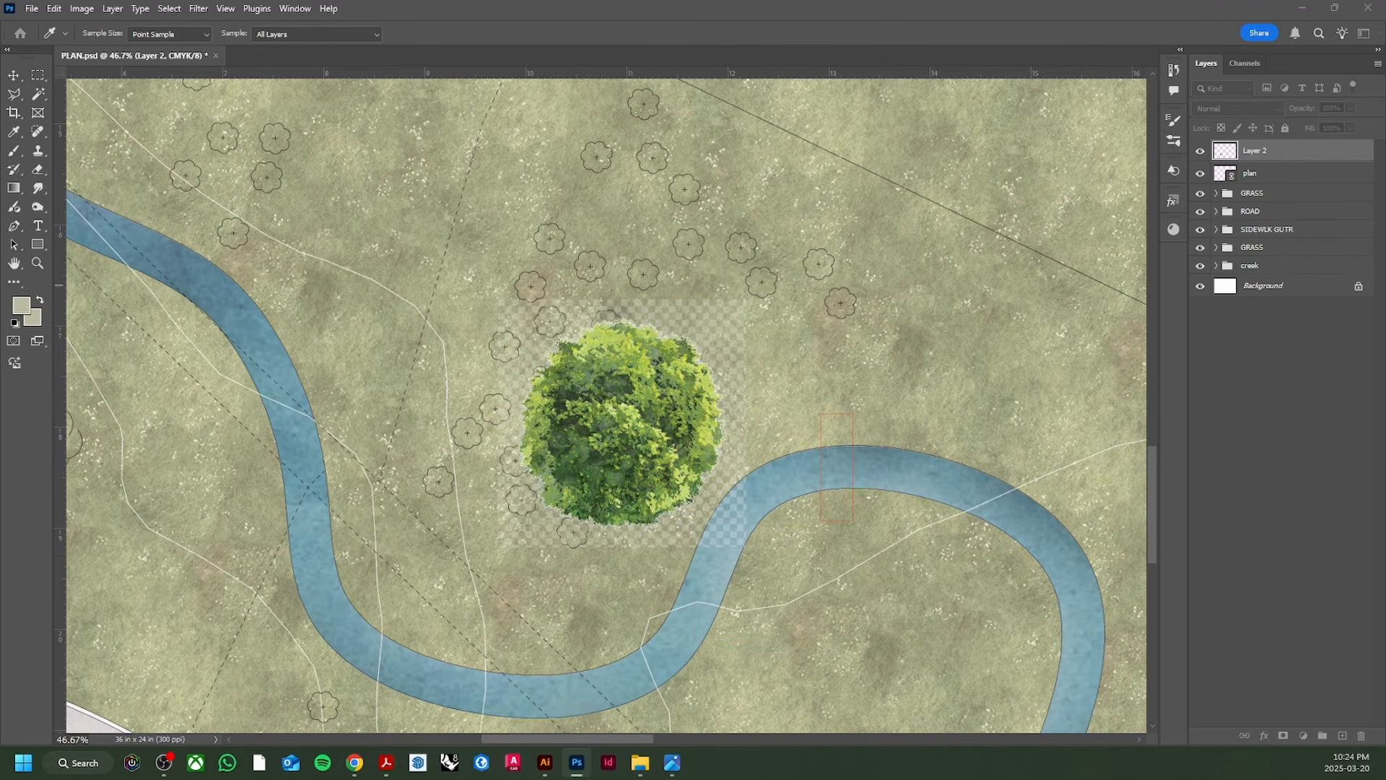
{"action": "key", "text": "Return"}
{"action": "key", "text": "Delete"}
{"action": "key", "text": "ctrl+d"}
{"action": "scroll", "coordinate": [735, 527], "scroll_direction": "up", "scroll_amount": 3}
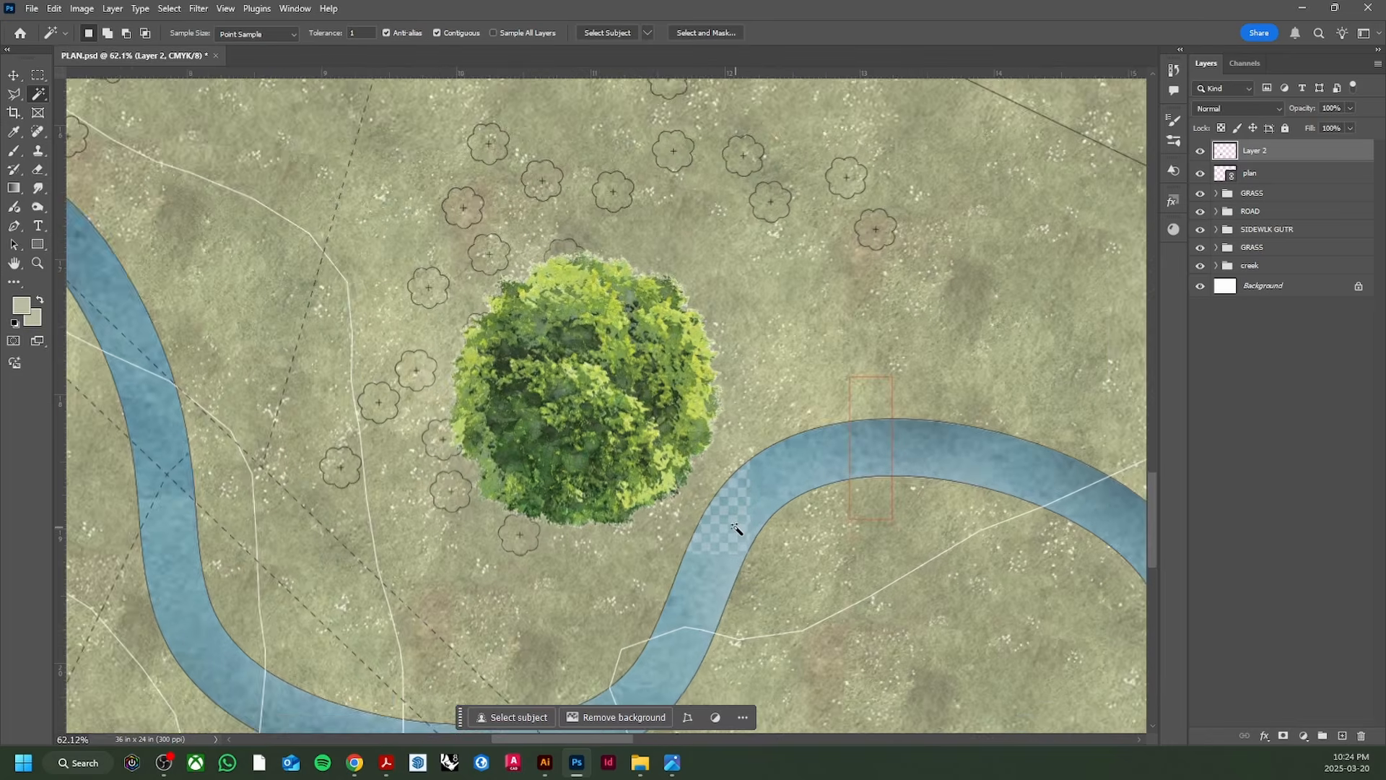
{"action": "scroll", "coordinate": [735, 529], "scroll_direction": "up", "scroll_amount": 3}
{"action": "scroll", "coordinate": [533, 519], "scroll_direction": "down", "scroll_amount": 2}
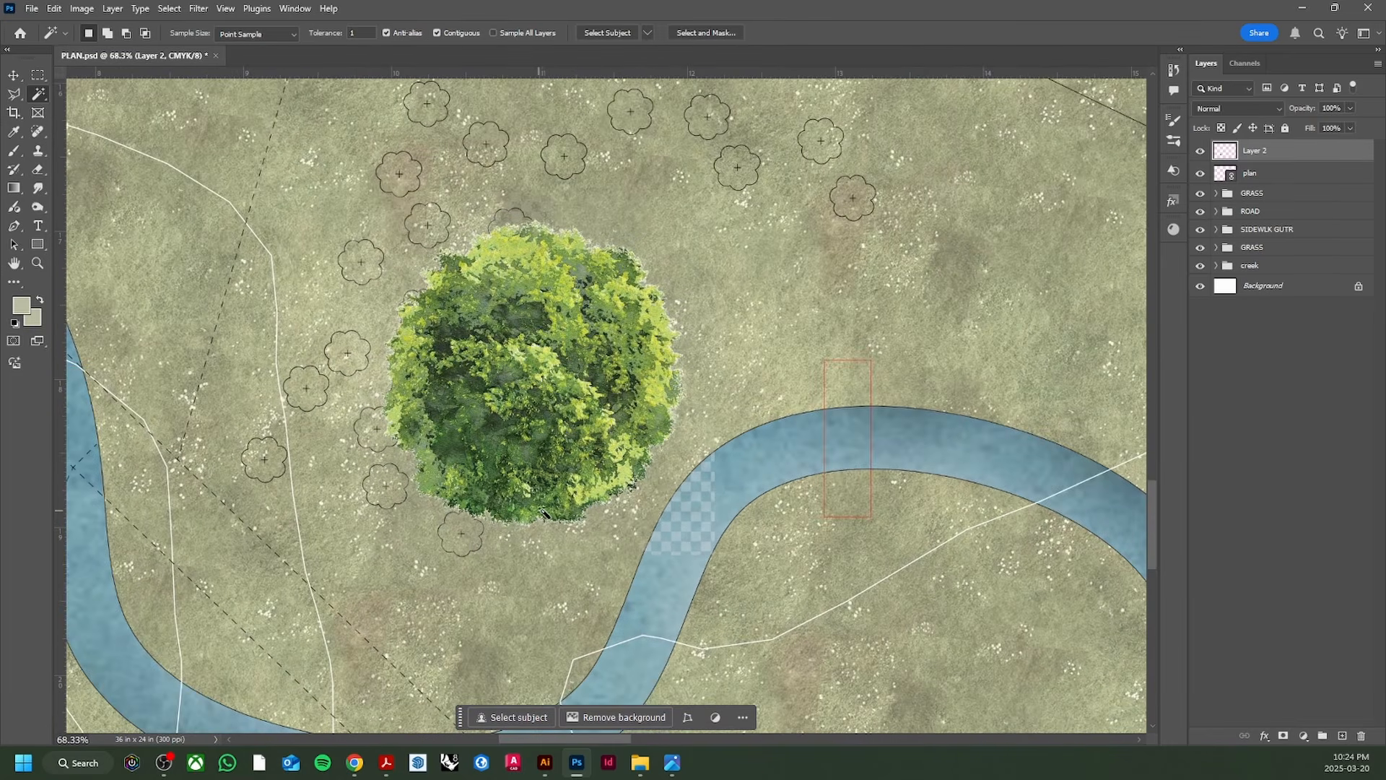
{"action": "key", "text": "e"}
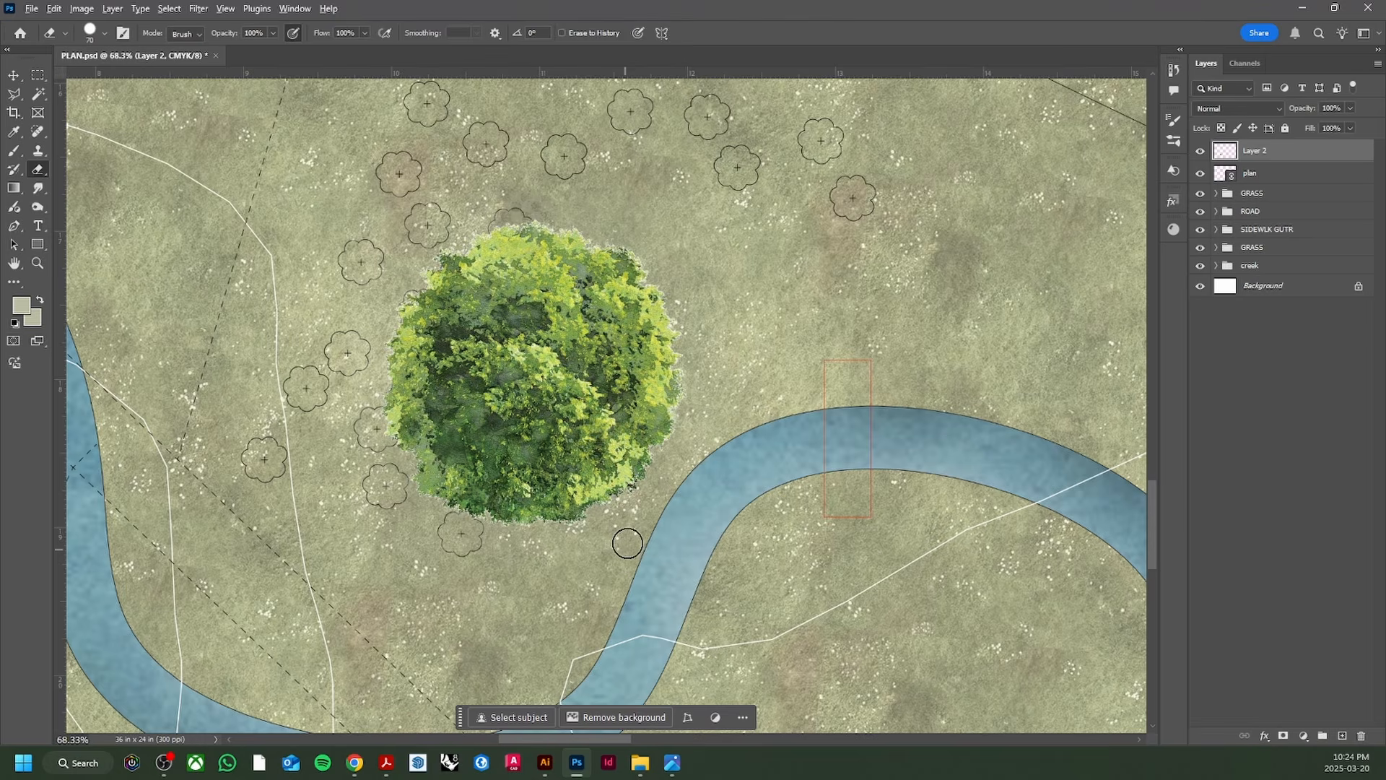
{"action": "scroll", "coordinate": [628, 540], "scroll_direction": "down", "scroll_amount": 5}
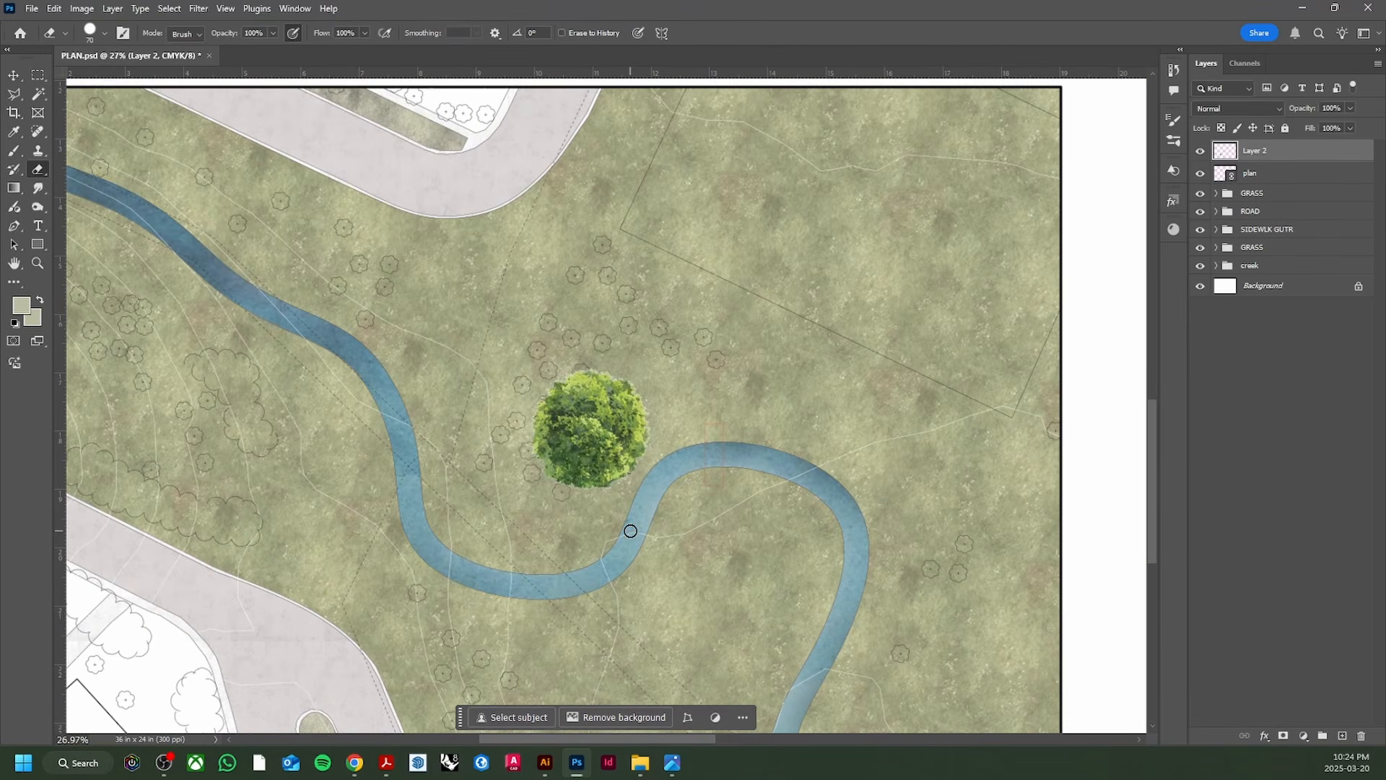
Step: Move the tree beside the creek bend and scale it down to about 29%
{"action": "key", "text": "v"}
{"action": "scroll", "coordinate": [600, 415], "scroll_direction": "down", "scroll_amount": 1}
{"action": "left_click_drag", "start_coordinate": [595, 396], "coordinate": [594, 412]}
{"action": "key", "text": "ctrl+t"}
{"action": "left_click_drag", "start_coordinate": [579, 341], "coordinate": [561, 460]}
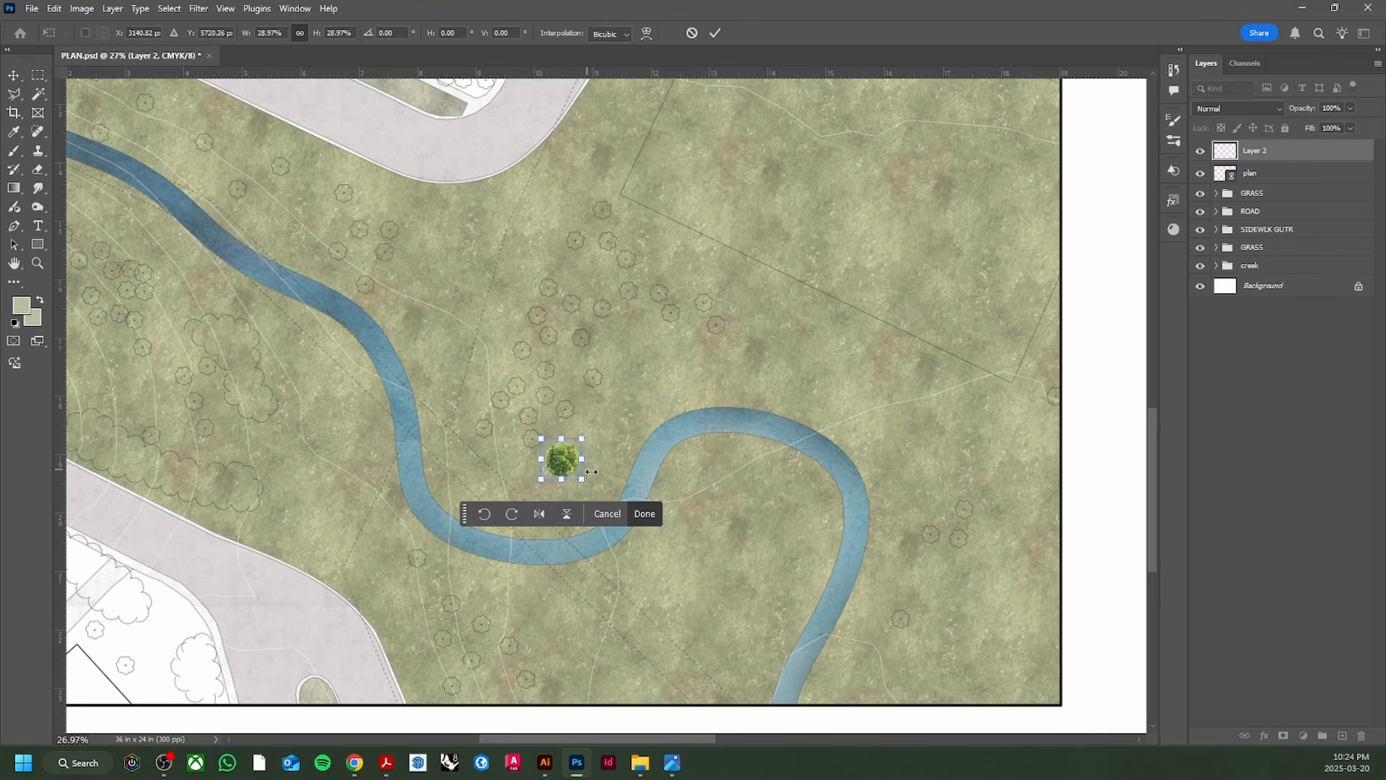
{"action": "key", "text": "Return"}
{"action": "scroll", "coordinate": [570, 462], "scroll_direction": "up", "scroll_amount": 3}
{"action": "scroll", "coordinate": [571, 449], "scroll_direction": "up", "scroll_amount": 1}
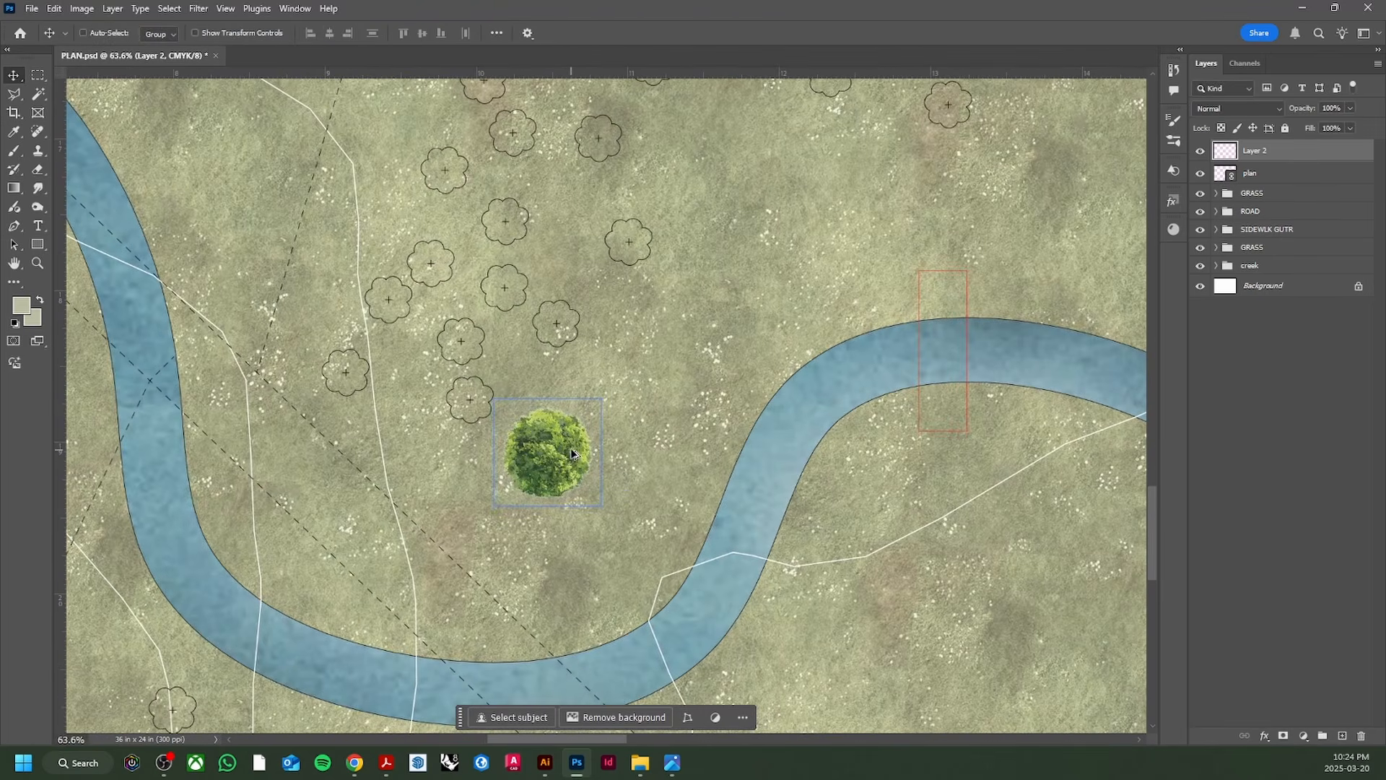
{"action": "scroll", "coordinate": [569, 447], "scroll_direction": "up", "scroll_amount": 4}
{"action": "scroll", "coordinate": [543, 439], "scroll_direction": "down", "scroll_amount": 5}
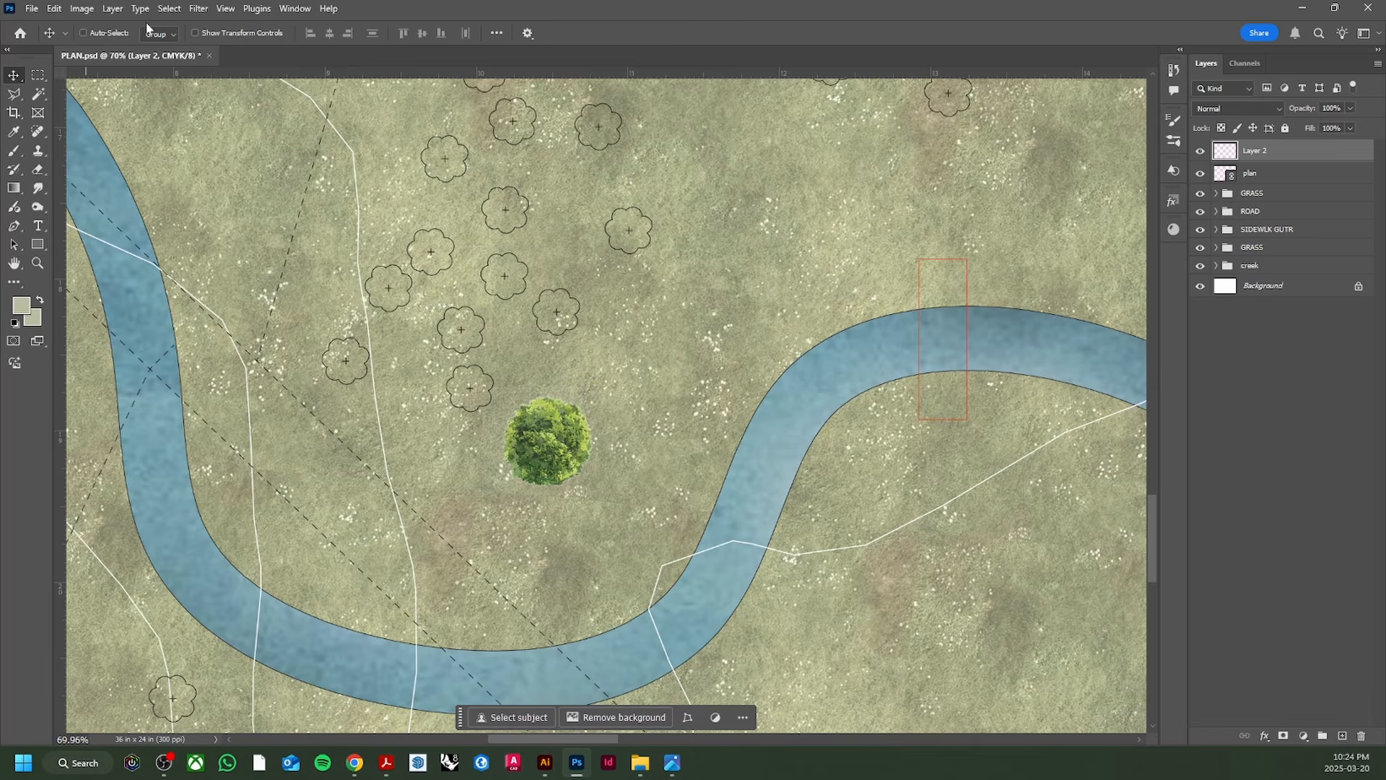
Step: Browse the Image menu's adjustments list without applying anything
{"action": "left_click", "coordinate": [82, 8]}
{"action": "mouse_move", "coordinate": [130, 51]}
{"action": "left_click", "coordinate": [90, 10]}
{"action": "left_click", "coordinate": [82, 12]}
{"action": "left_click", "coordinate": [545, 429]}
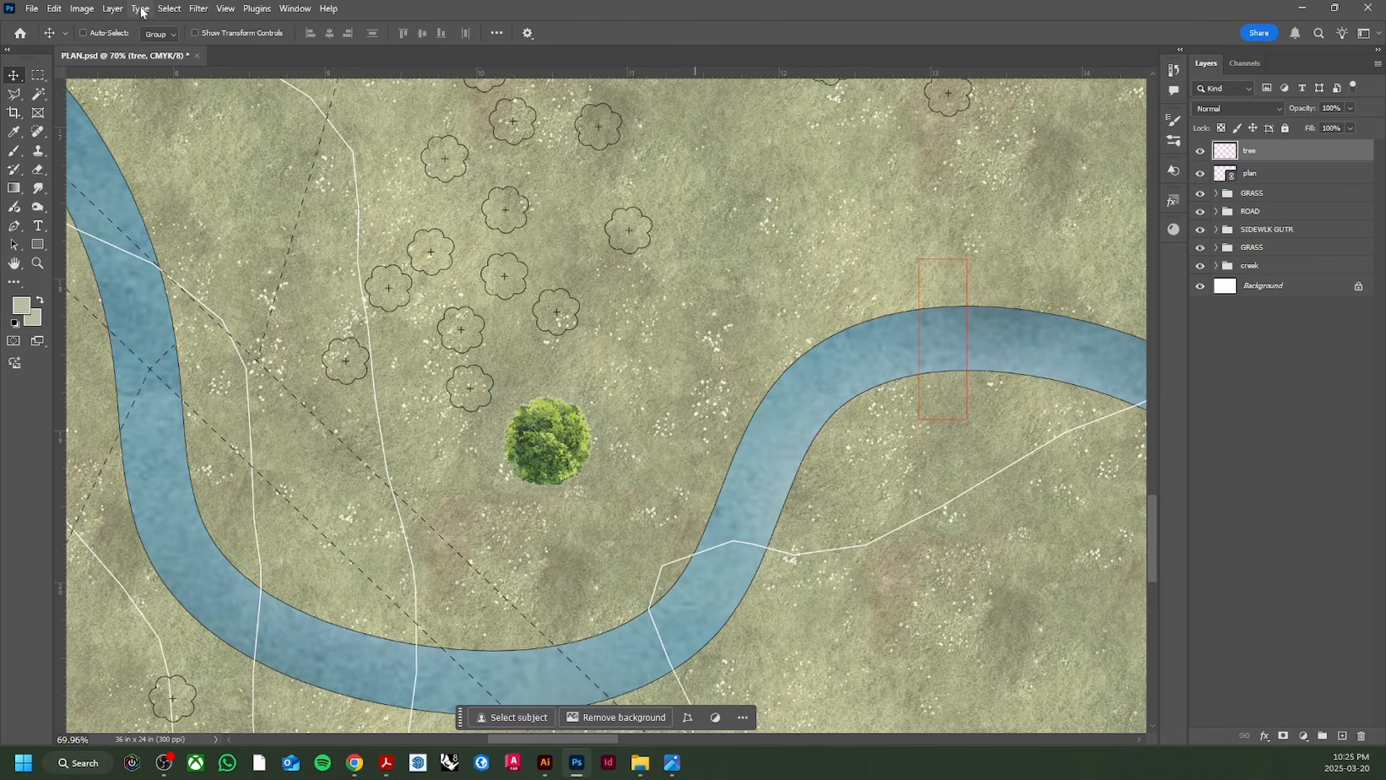
Step: Apply Hue/Saturation to the tree: hue +8, saturation -14, lightness +6
{"action": "left_click", "coordinate": [81, 9]}
{"action": "mouse_move", "coordinate": [110, 50]}
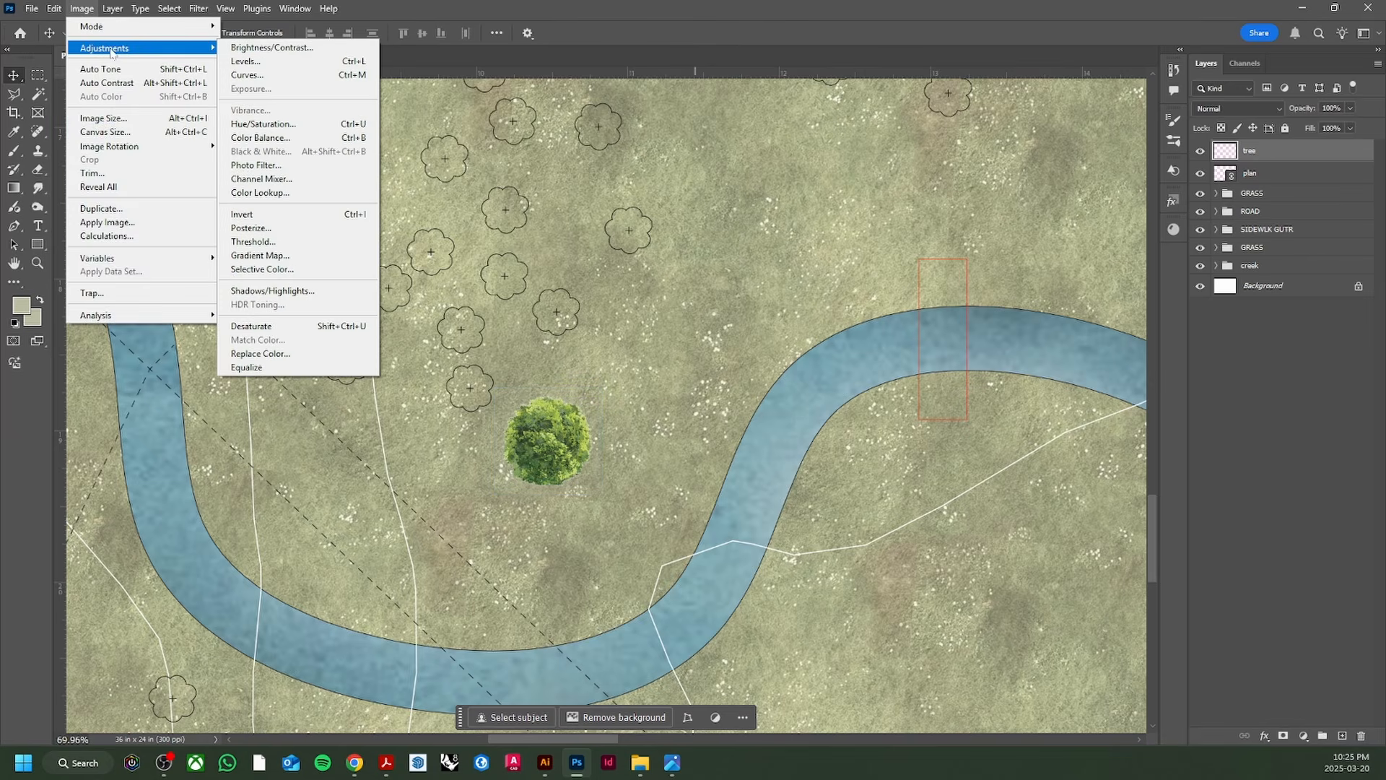
{"action": "left_click", "coordinate": [261, 123]}
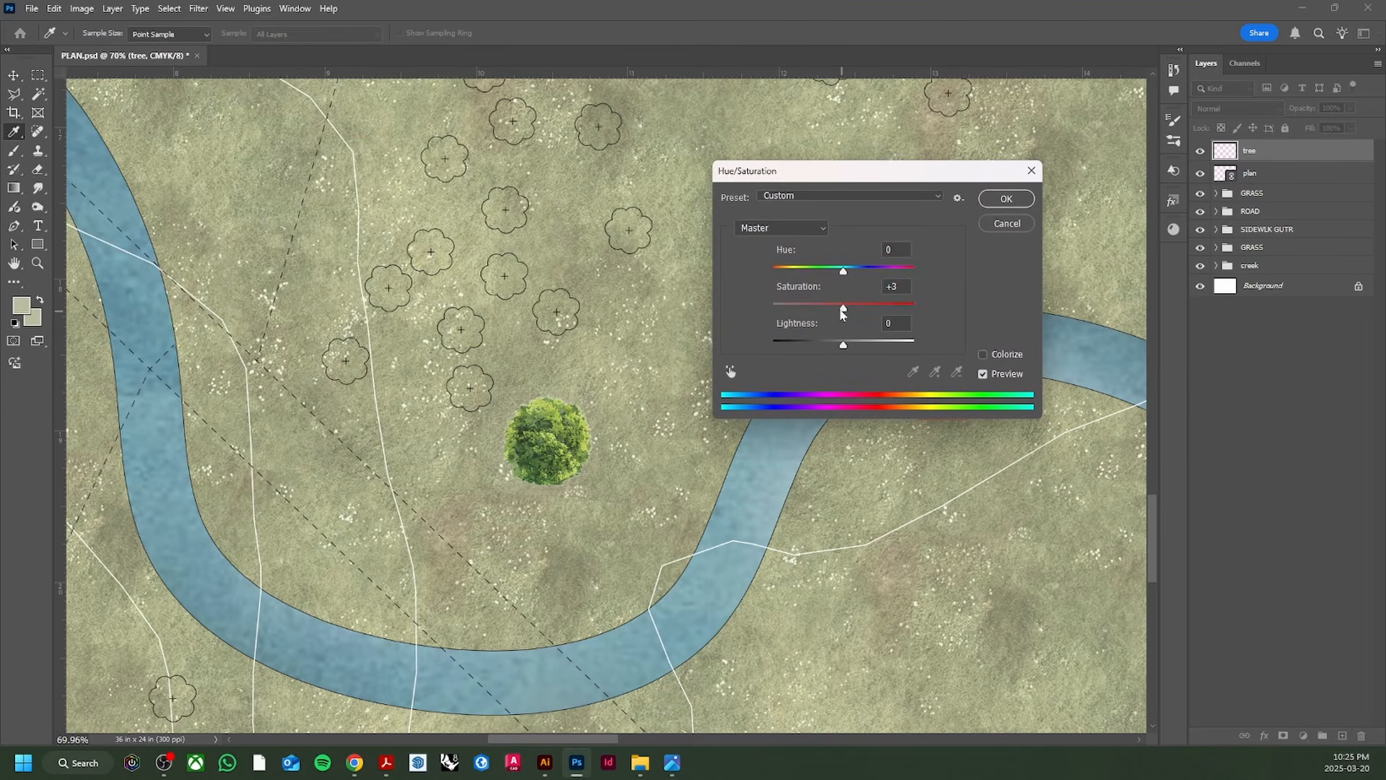
{"action": "left_click_drag", "start_coordinate": [842, 312], "coordinate": [834, 313]}
{"action": "left_click_drag", "start_coordinate": [840, 275], "coordinate": [851, 274]}
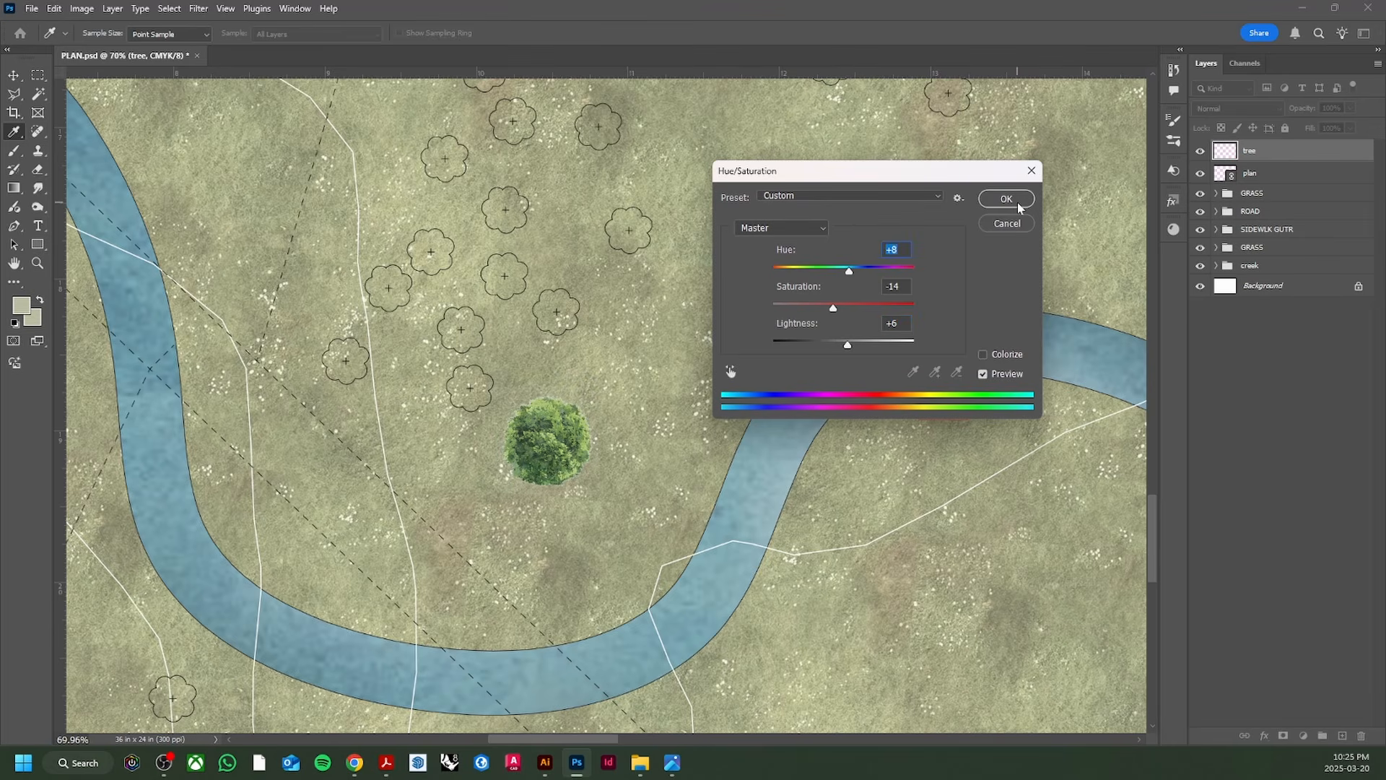
{"action": "left_click", "coordinate": [1006, 199]}
Step: Inspect the grass Hue/Saturation adjustment inside the GRASS group, then collapse the group
{"action": "scroll", "coordinate": [560, 433], "scroll_direction": "down", "scroll_amount": 2}
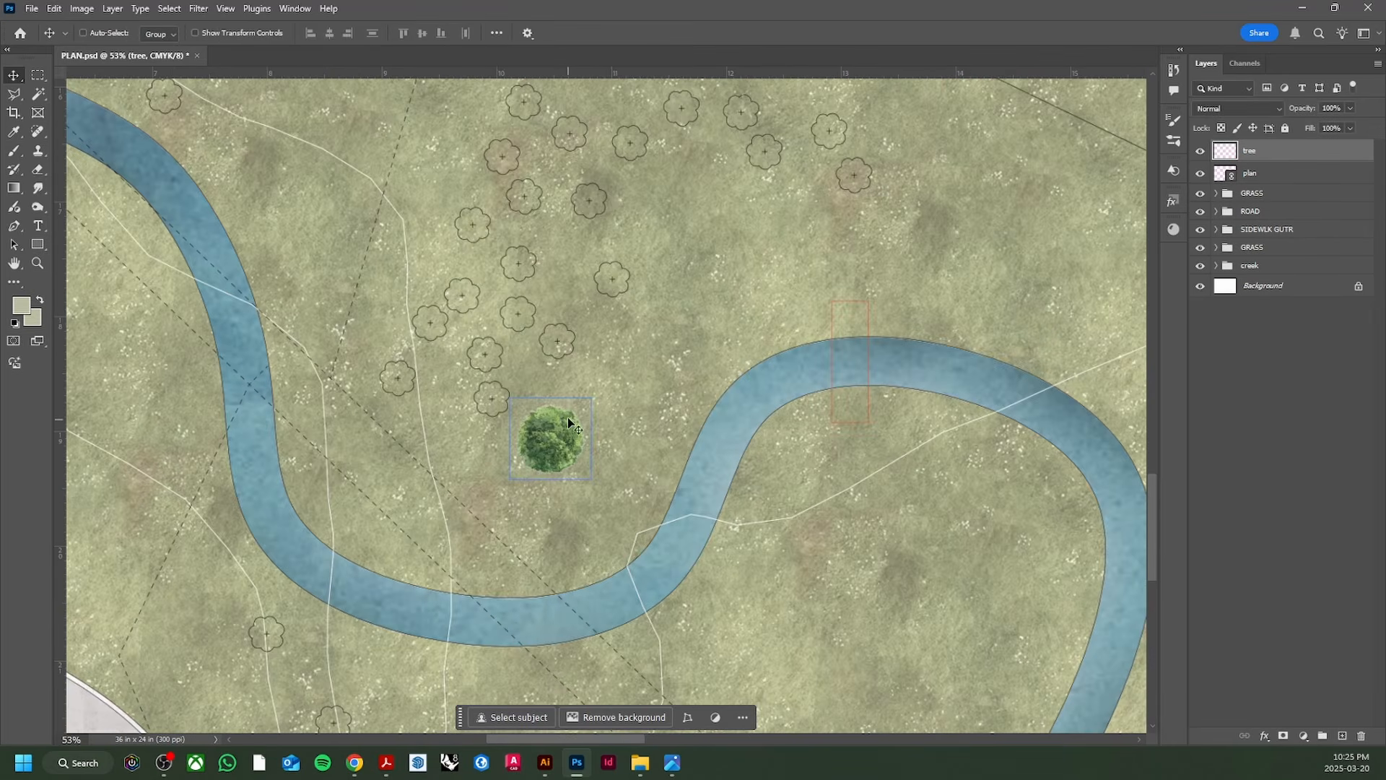
{"action": "scroll", "coordinate": [535, 436], "scroll_direction": "up", "scroll_amount": 3}
{"action": "scroll", "coordinate": [539, 442], "scroll_direction": "down", "scroll_amount": 3}
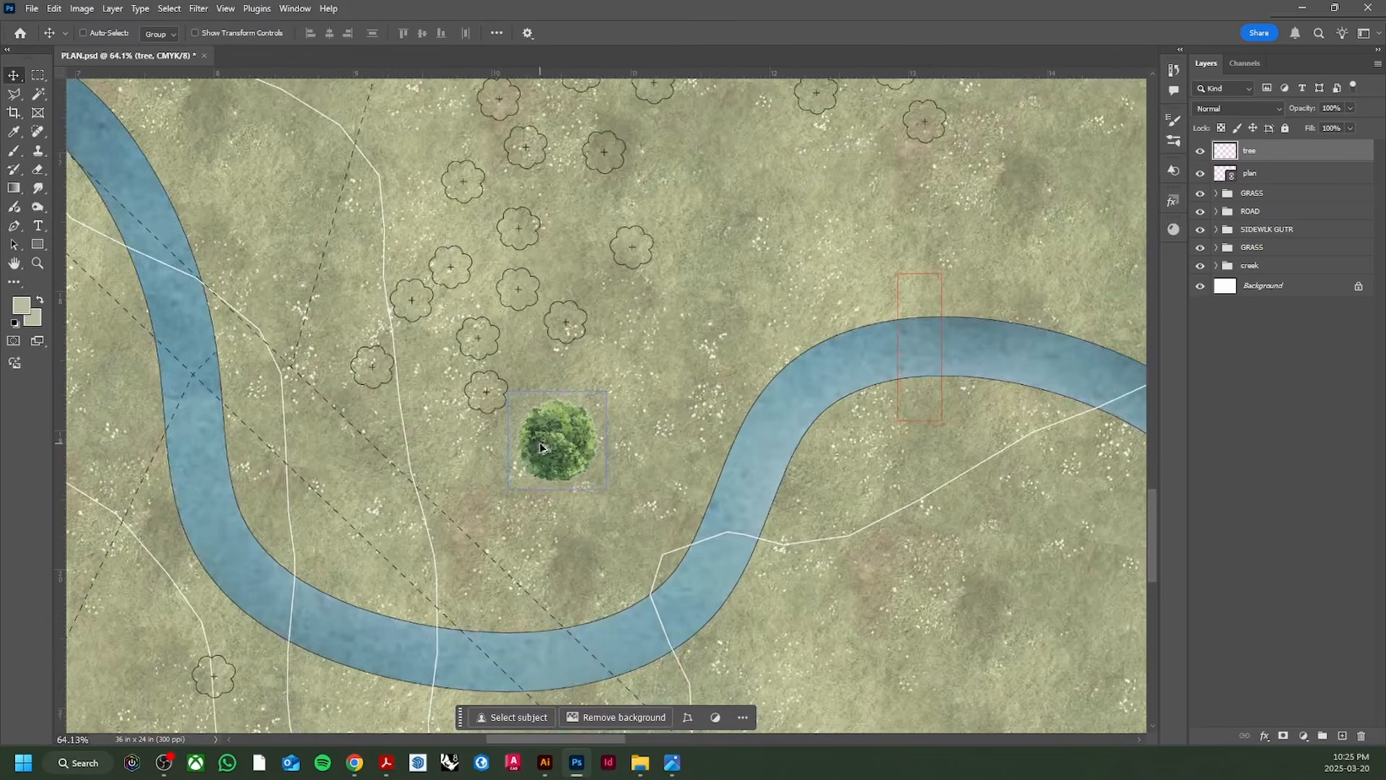
{"action": "left_click", "coordinate": [1218, 195]}
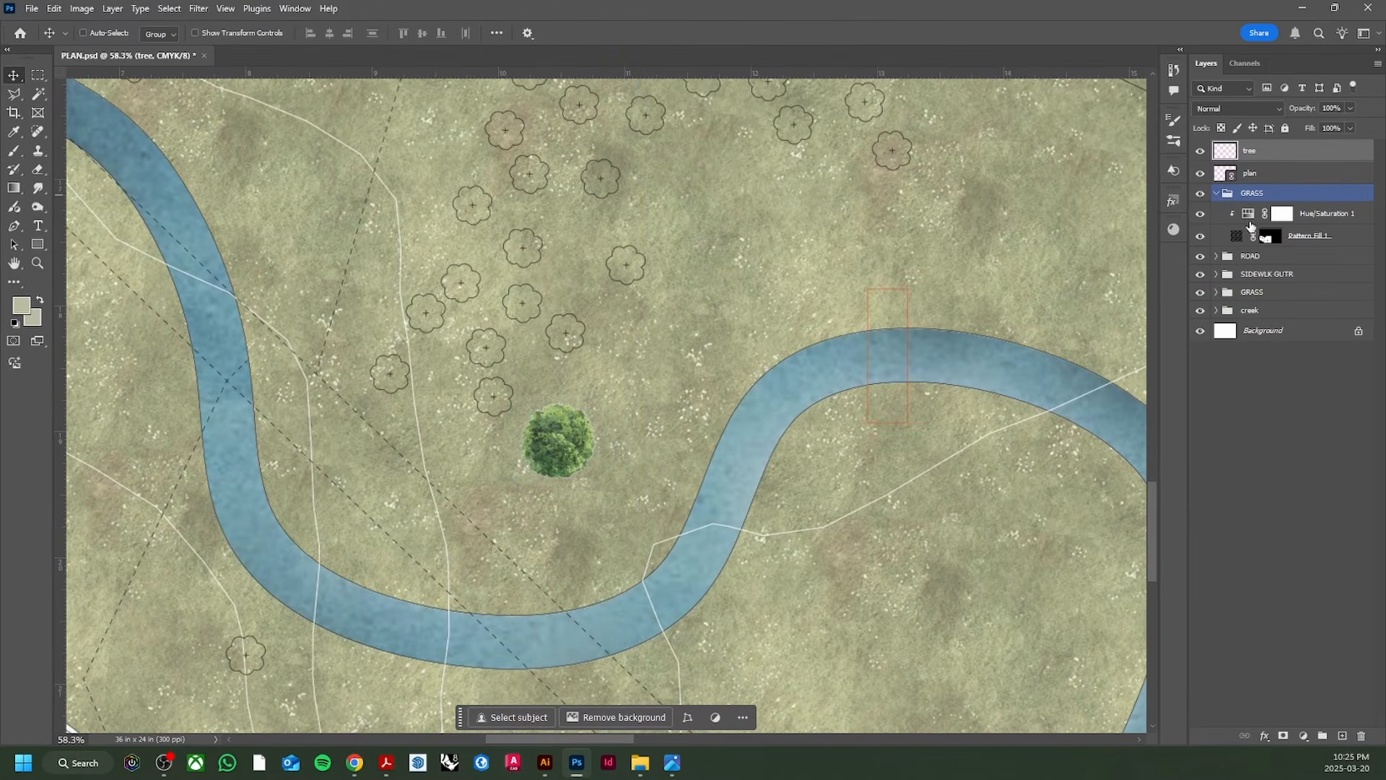
{"action": "left_click", "coordinate": [1298, 219]}
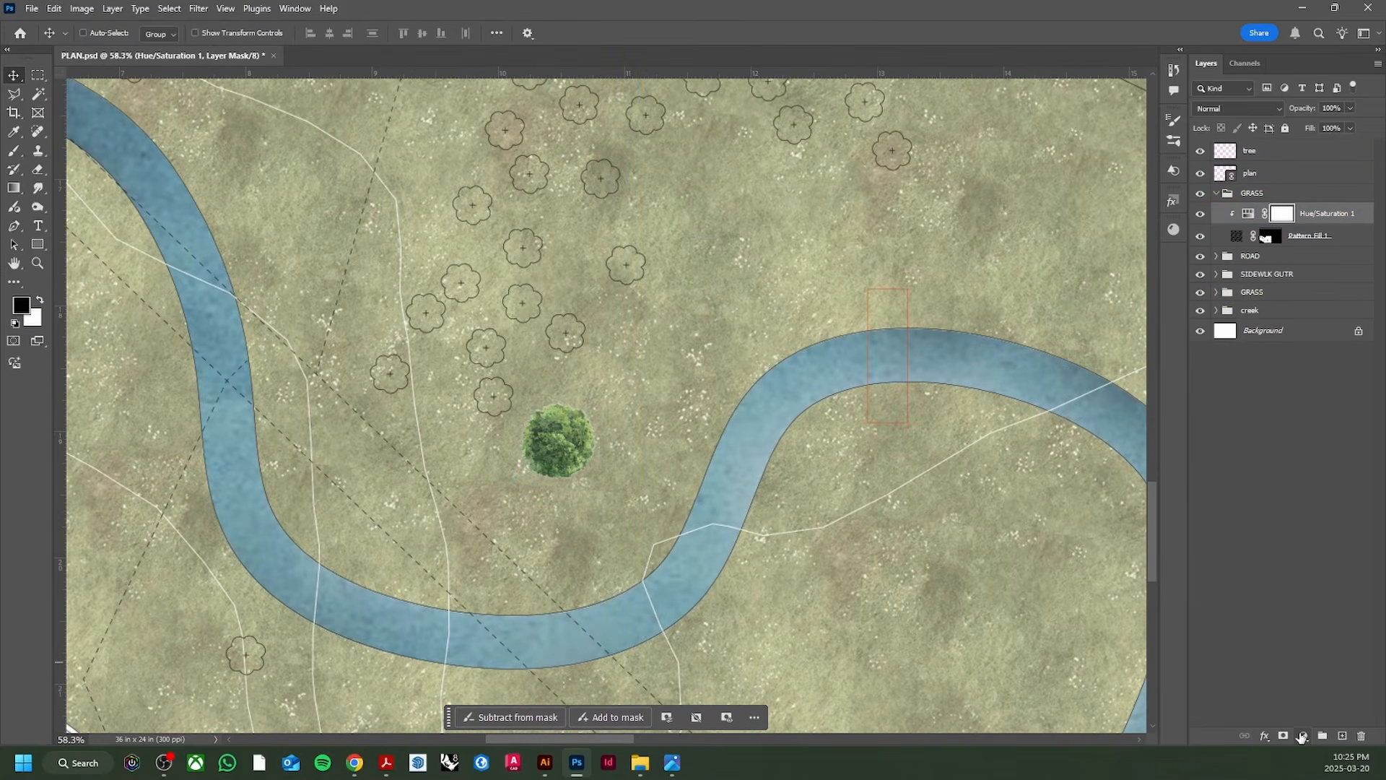
{"action": "left_click", "coordinate": [1303, 735]}
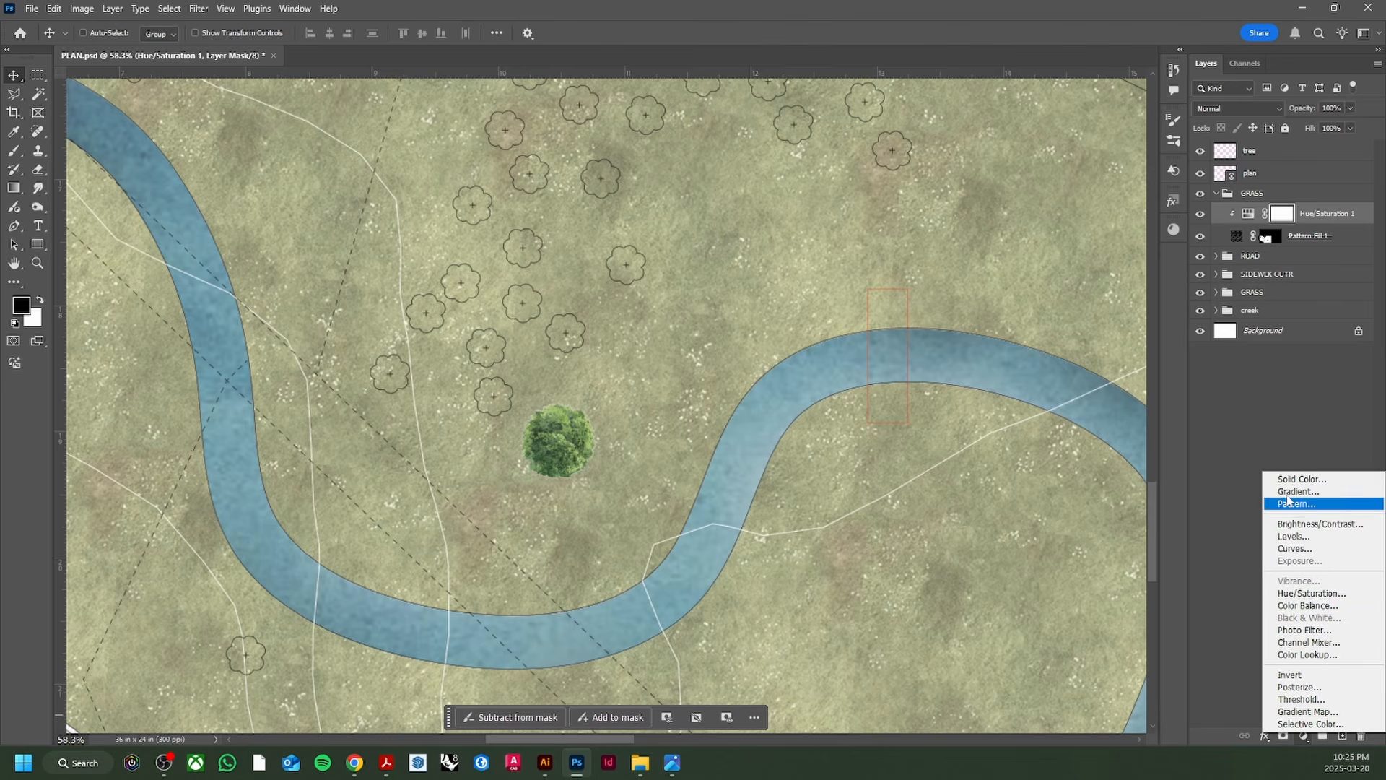
{"action": "left_click", "coordinate": [1218, 196]}
{"action": "left_click", "coordinate": [1217, 196]}
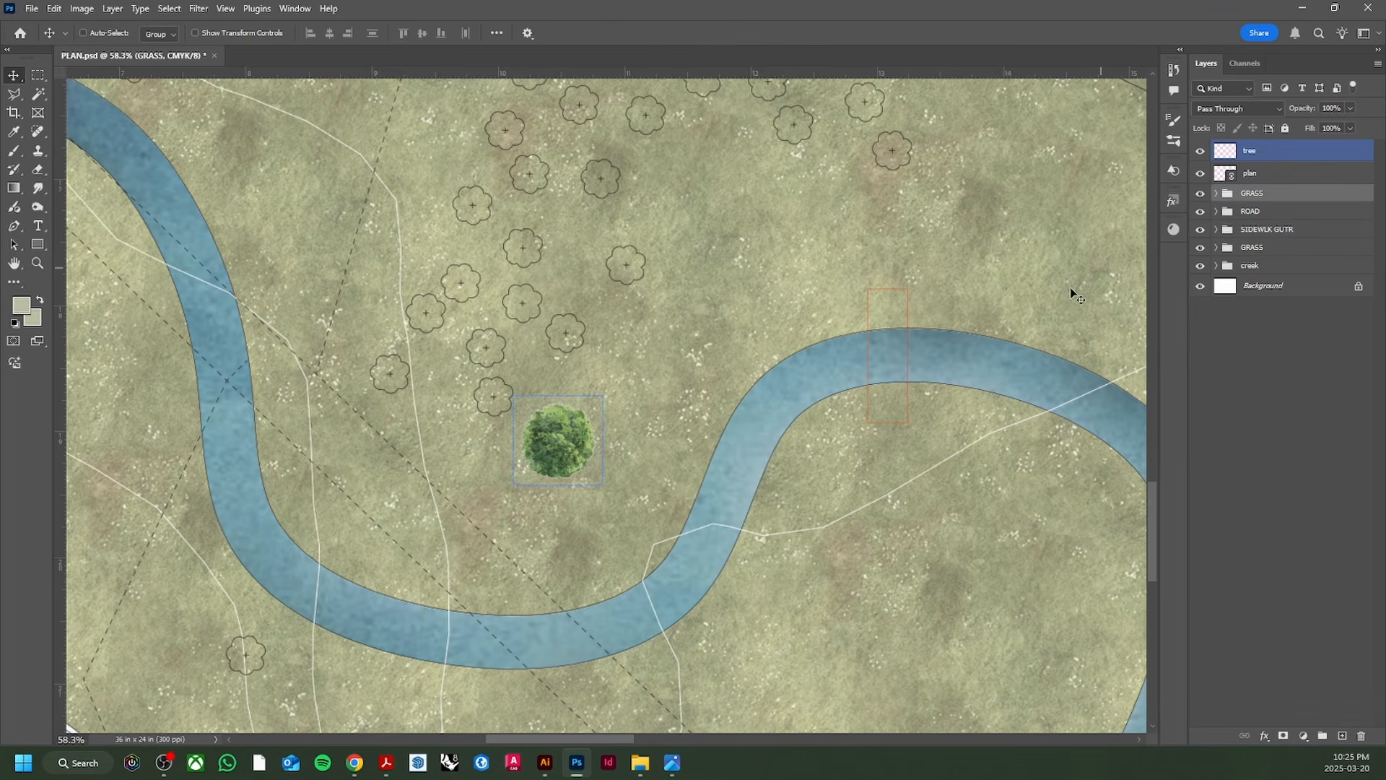
Step: Set the tree layer's opacity to 60%
{"action": "scroll", "coordinate": [264, 399], "scroll_direction": "down", "scroll_amount": 2}
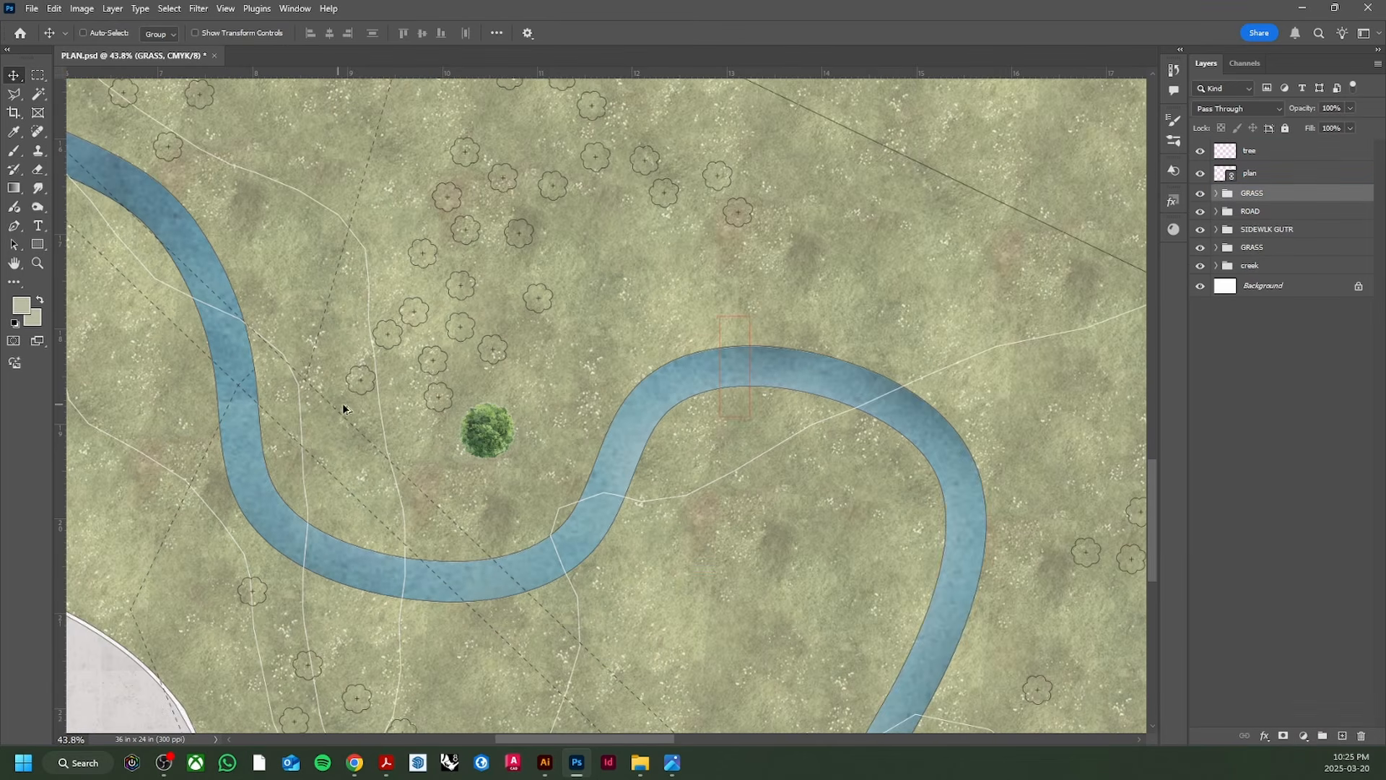
{"action": "left_click", "coordinate": [510, 456], "text": "ctrl"}
{"action": "scroll", "coordinate": [510, 456], "scroll_direction": "up", "scroll_amount": 2}
{"action": "scroll", "coordinate": [480, 429], "scroll_direction": "down", "scroll_amount": 3}
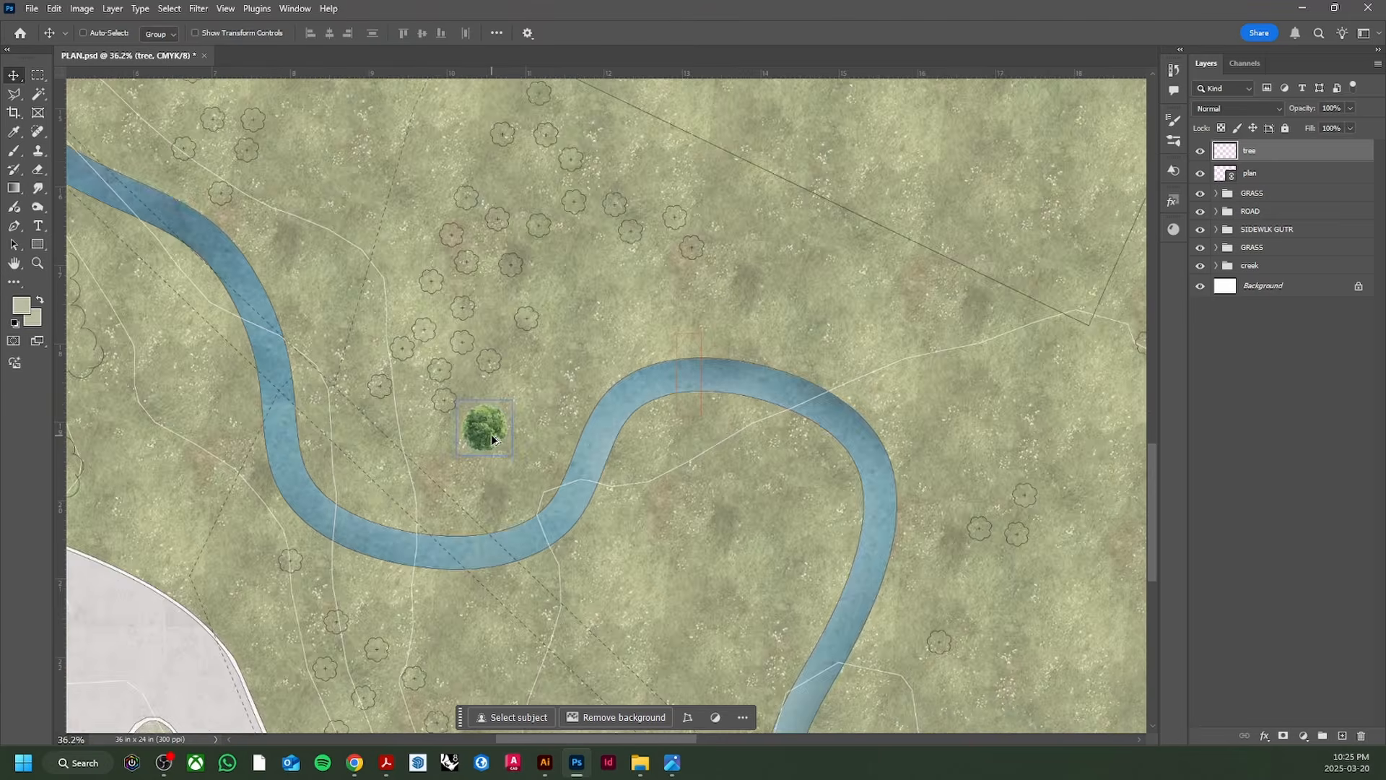
{"action": "scroll", "coordinate": [485, 436], "scroll_direction": "up", "scroll_amount": 2}
{"action": "scroll", "coordinate": [485, 437], "scroll_direction": "up", "scroll_amount": 4}
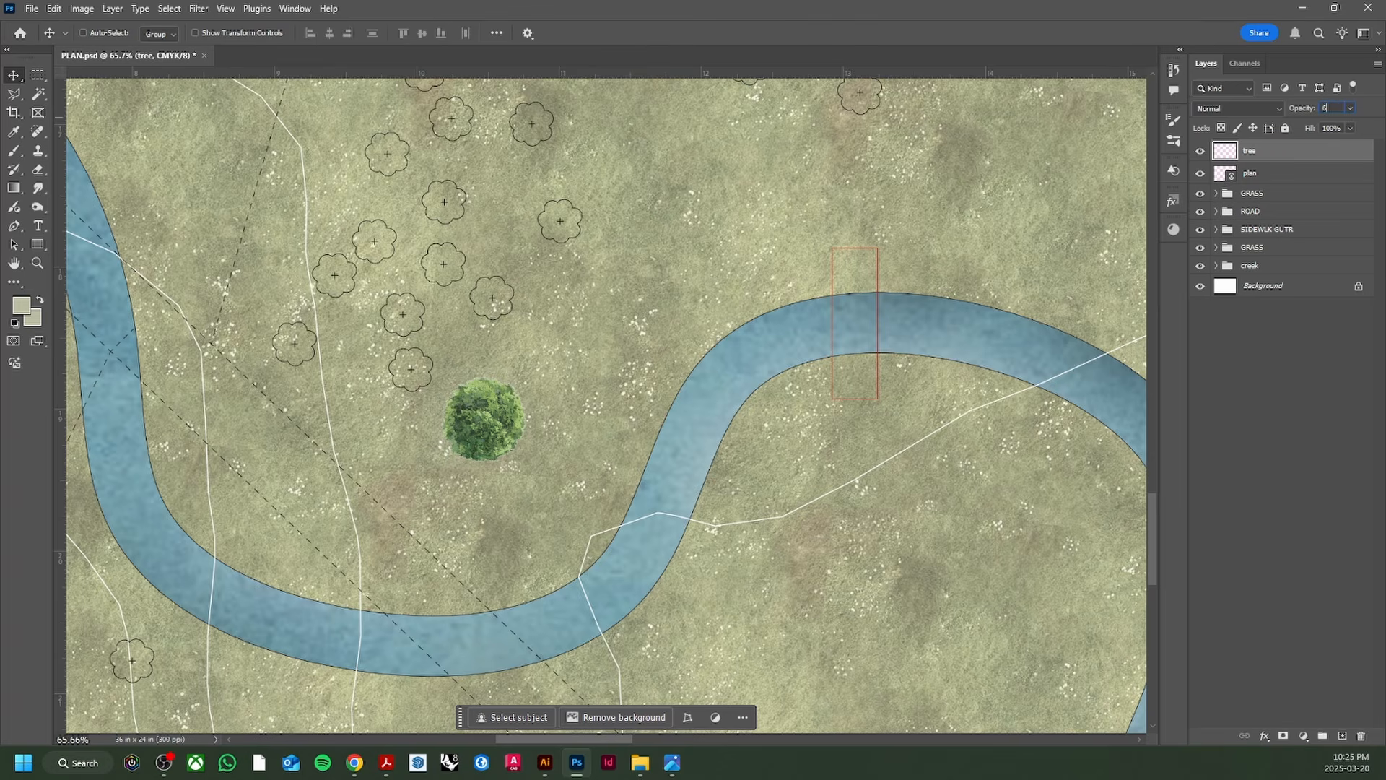
{"action": "scroll", "coordinate": [470, 431], "scroll_direction": "down", "scroll_amount": 4}
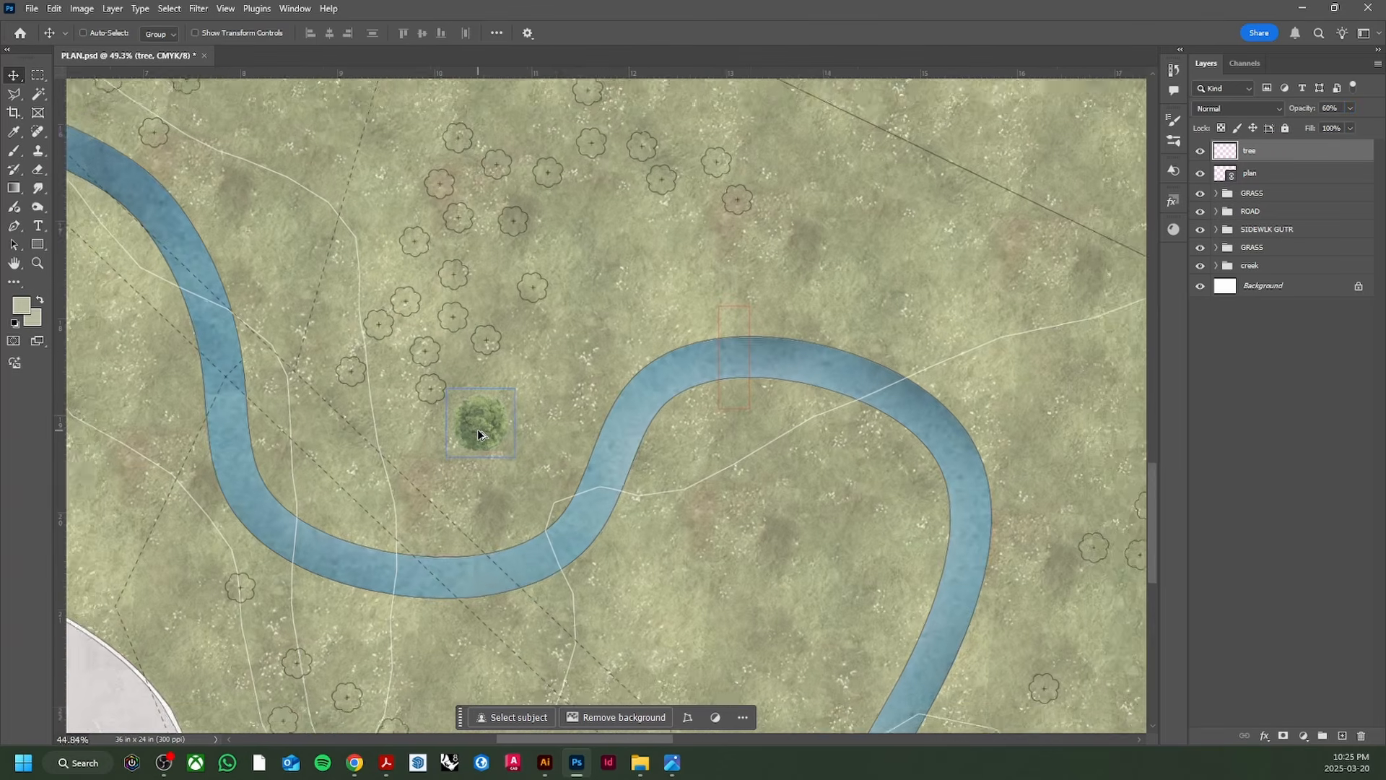
{"action": "scroll", "coordinate": [480, 434], "scroll_direction": "up", "scroll_amount": 4}
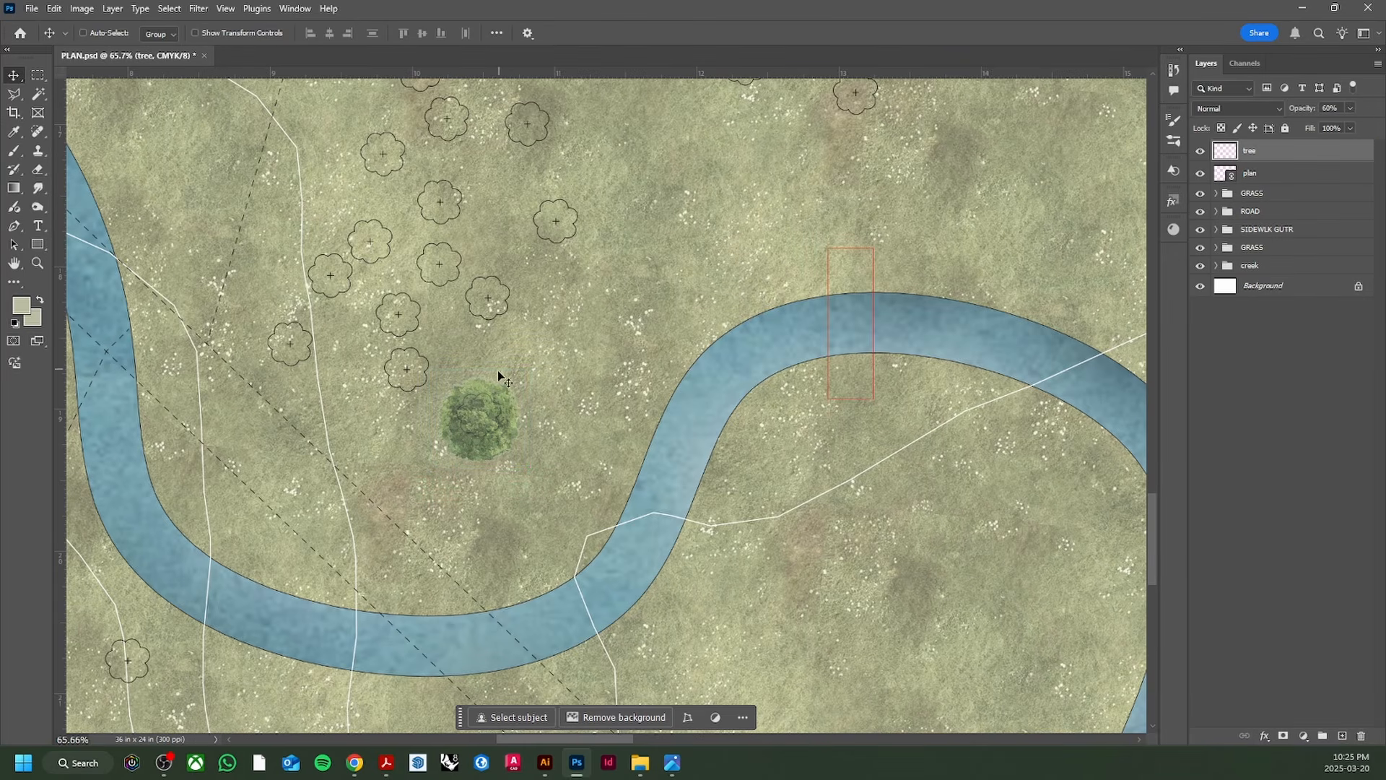
{"action": "scroll", "coordinate": [498, 375], "scroll_direction": "up", "scroll_amount": 2}
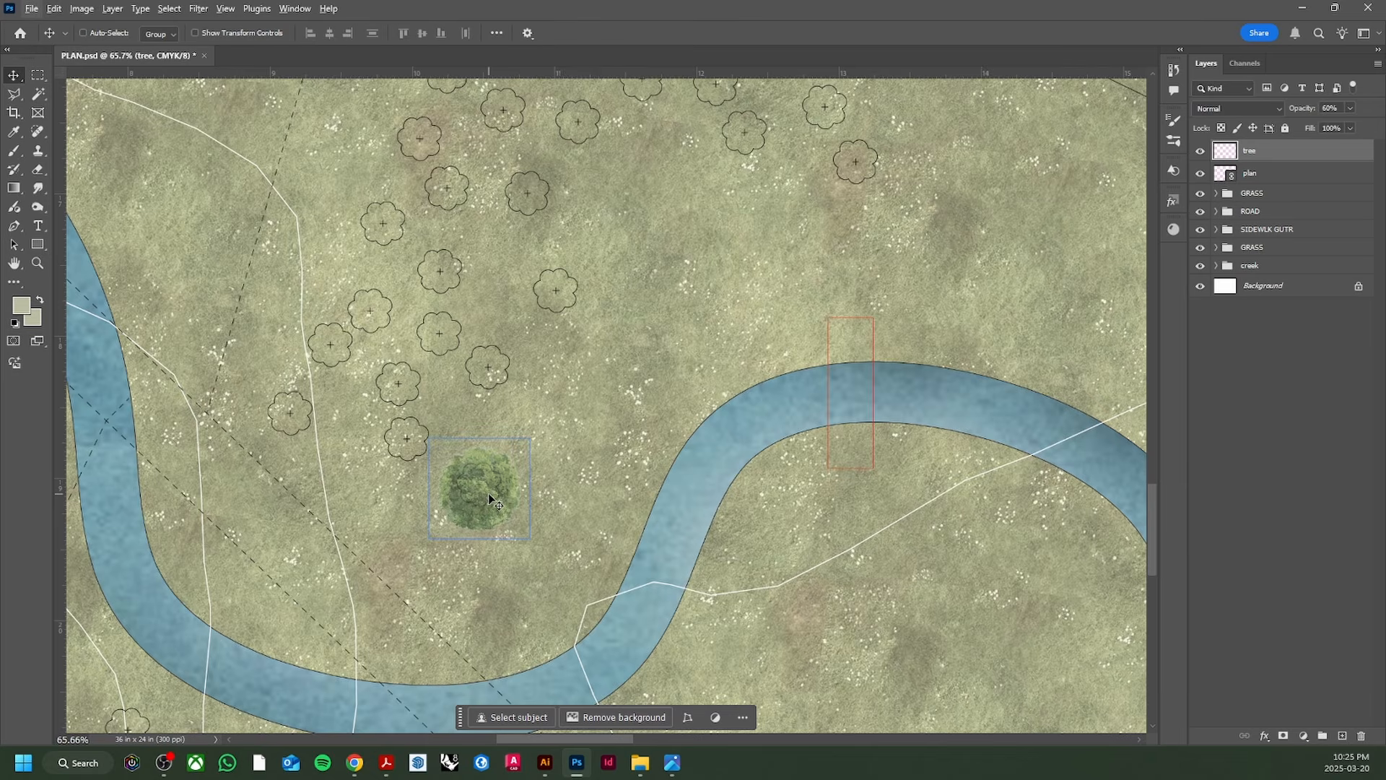
Step: Alt-drag tree copies onto the first tree symbols of the grove north of the creek
{"action": "left_click_drag", "start_coordinate": [490, 494], "coordinate": [398, 390]}
{"action": "left_click_drag", "start_coordinate": [393, 386], "coordinate": [449, 327]}
{"action": "left_click_drag", "start_coordinate": [407, 341], "coordinate": [460, 188]}
{"action": "left_click_drag", "start_coordinate": [465, 195], "coordinate": [589, 211]}
Step: Duplicate trees across the rest of the central grove, up to tree copy 38
{"action": "scroll", "coordinate": [529, 379], "scroll_direction": "up", "scroll_amount": 10}
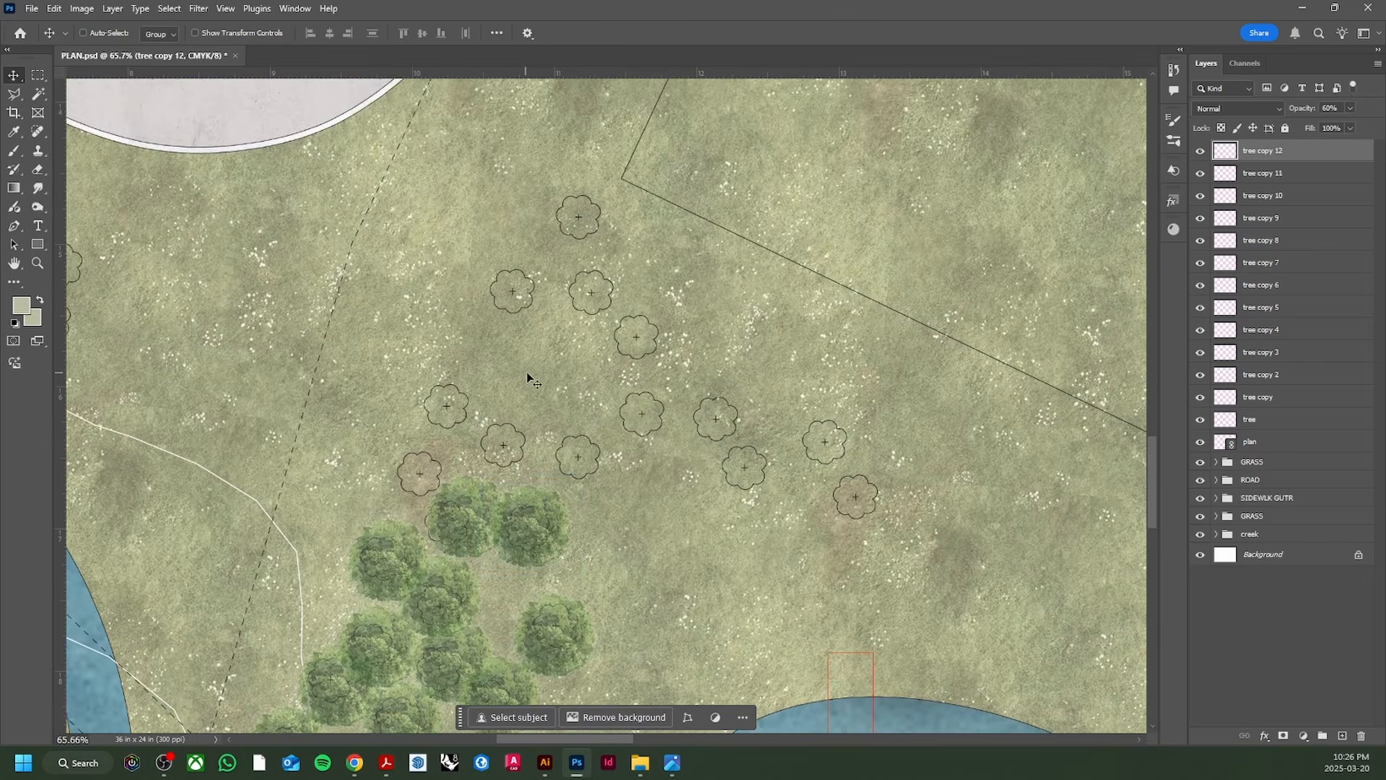
{"action": "left_click_drag", "start_coordinate": [540, 528], "coordinate": [499, 521]}
{"action": "left_click_drag", "start_coordinate": [432, 492], "coordinate": [645, 413]}
{"action": "left_click_drag", "start_coordinate": [643, 413], "coordinate": [827, 481]}
{"action": "left_click_drag", "start_coordinate": [665, 361], "coordinate": [533, 280]}
{"action": "left_click_drag", "start_coordinate": [585, 217], "coordinate": [582, 218]}
{"action": "scroll", "coordinate": [582, 217], "scroll_direction": "down", "scroll_amount": 5}
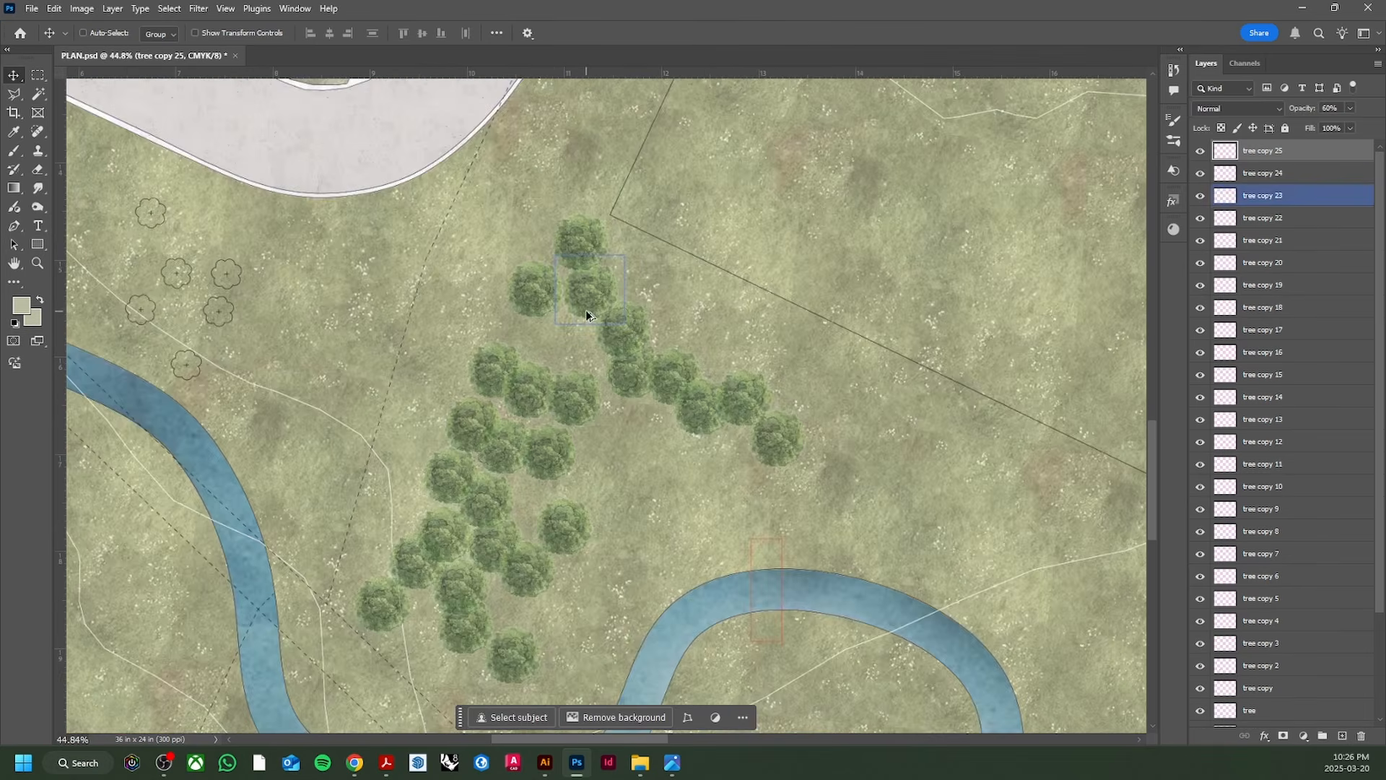
{"action": "left_click_drag", "start_coordinate": [584, 289], "coordinate": [372, 308]}
{"action": "left_click_drag", "start_coordinate": [371, 307], "coordinate": [150, 176]}
{"action": "left_click_drag", "start_coordinate": [150, 175], "coordinate": [116, 181]}
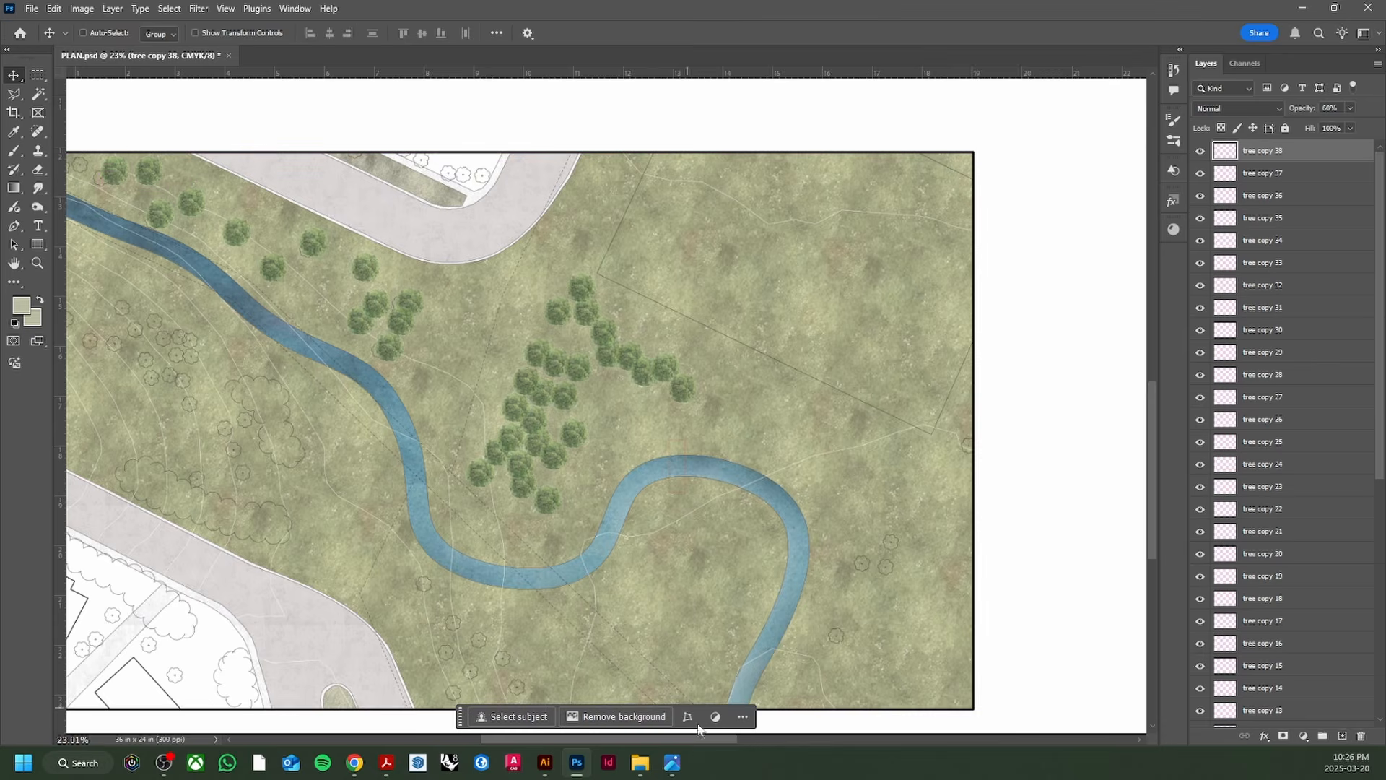
Step: Place tree copies on the symbols west of and below the creek, out to the left edge
{"action": "left_click_drag", "start_coordinate": [682, 739], "coordinate": [621, 741]}
{"action": "left_click_drag", "start_coordinate": [376, 176], "coordinate": [323, 169]}
{"action": "left_click_drag", "start_coordinate": [323, 170], "coordinate": [453, 347]}
{"action": "left_click_drag", "start_coordinate": [453, 347], "coordinate": [437, 339]}
{"action": "left_click_drag", "start_coordinate": [437, 340], "coordinate": [387, 307]}
{"action": "left_click_drag", "start_coordinate": [387, 307], "coordinate": [468, 473]}
{"action": "left_click_drag", "start_coordinate": [469, 469], "coordinate": [486, 526]}
{"action": "left_click_drag", "start_coordinate": [485, 525], "coordinate": [518, 517]}
{"action": "left_click_drag", "start_coordinate": [516, 518], "coordinate": [545, 531]}
{"action": "left_click_drag", "start_coordinate": [542, 531], "coordinate": [537, 527]}
{"action": "left_click_drag", "start_coordinate": [415, 508], "coordinate": [361, 570]}
{"action": "left_click_drag", "start_coordinate": [360, 570], "coordinate": [365, 605]}
{"action": "left_click_drag", "start_coordinate": [365, 605], "coordinate": [332, 648]}
Step: Add tree copies along the lower side of the road
{"action": "scroll", "coordinate": [414, 611], "scroll_direction": "up", "scroll_amount": 2}
{"action": "scroll", "coordinate": [414, 611], "scroll_direction": "up", "scroll_amount": 5}
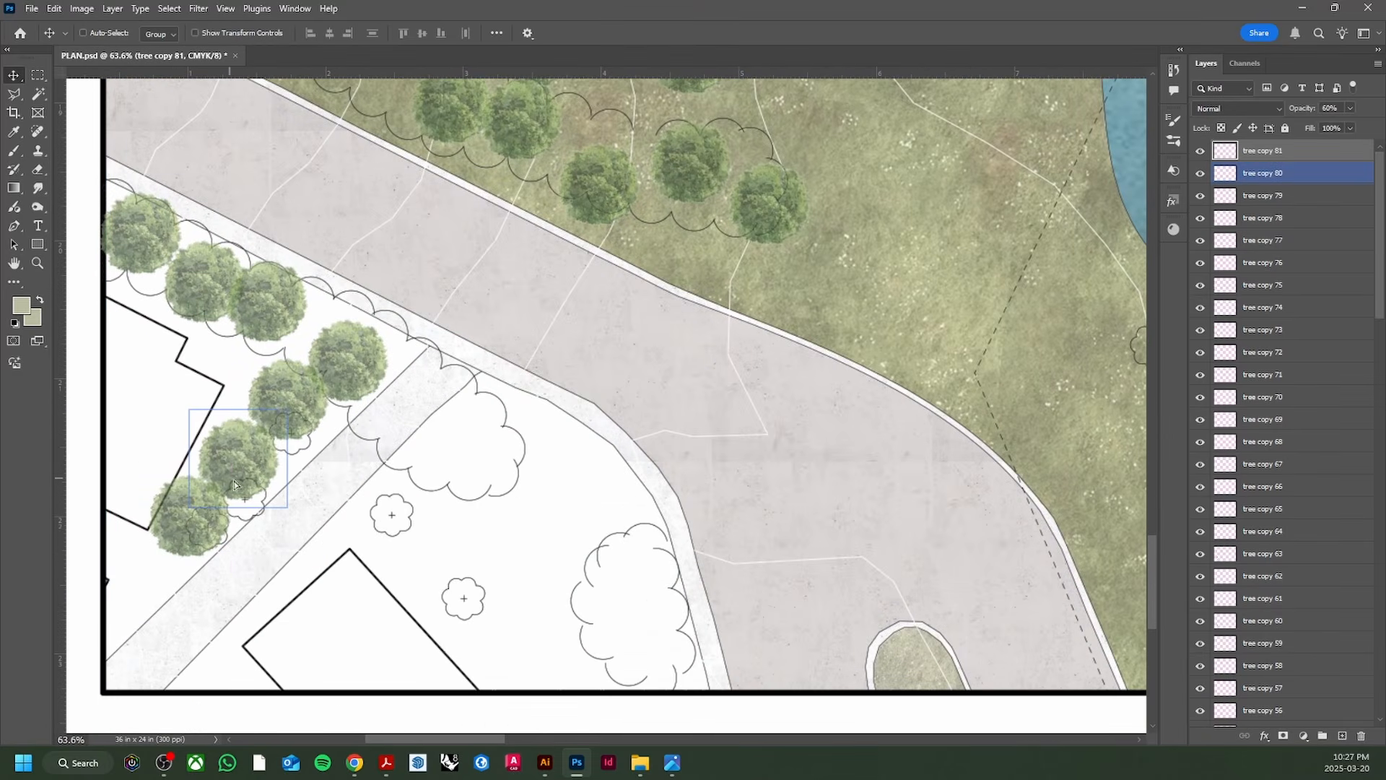
{"action": "left_click_drag", "start_coordinate": [233, 485], "coordinate": [628, 554]}
{"action": "left_click_drag", "start_coordinate": [621, 629], "coordinate": [688, 656]}
{"action": "scroll", "coordinate": [686, 628], "scroll_direction": "down", "scroll_amount": 4}
{"action": "scroll", "coordinate": [688, 625], "scroll_direction": "down", "scroll_amount": 2}
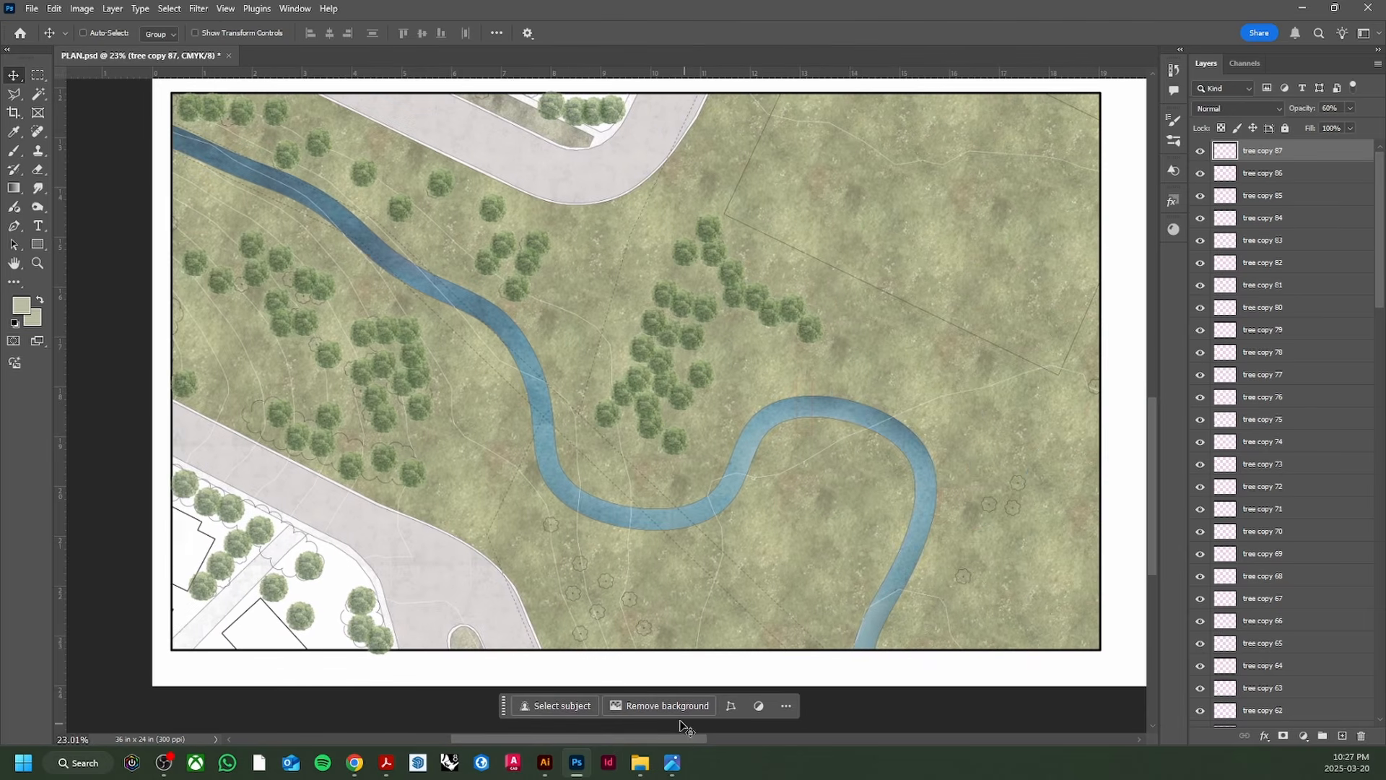
Step: Fill the lower-middle and right-hand symbols east of the bend, reaching tree copy 100
{"action": "left_click_drag", "start_coordinate": [372, 648], "coordinate": [567, 591]}
{"action": "left_click_drag", "start_coordinate": [567, 591], "coordinate": [637, 630]}
{"action": "left_click_drag", "start_coordinate": [637, 630], "coordinate": [966, 577]}
{"action": "left_click_drag", "start_coordinate": [966, 578], "coordinate": [1030, 481]}
{"action": "left_click_drag", "start_coordinate": [1030, 481], "coordinate": [1097, 387]}
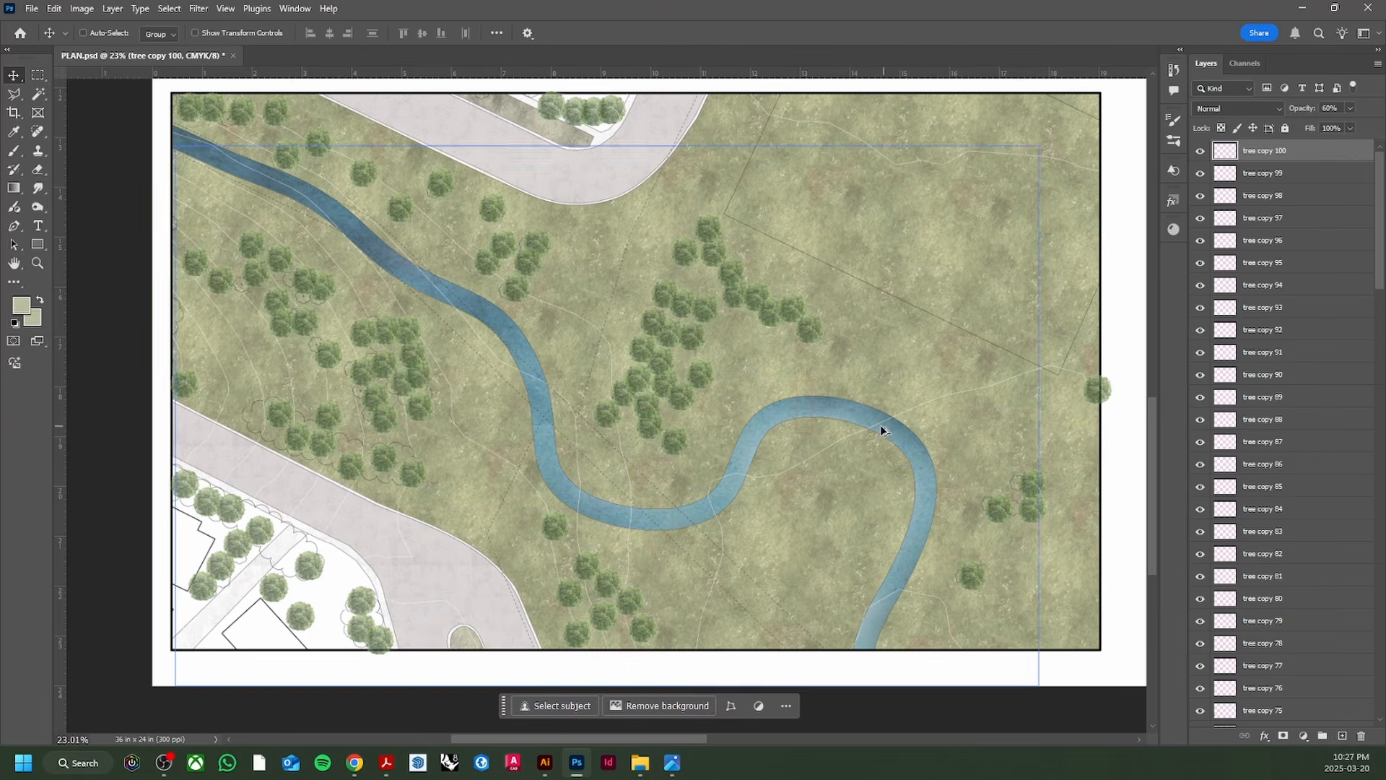
{"action": "scroll", "coordinate": [881, 434], "scroll_direction": "down", "scroll_amount": 2}
{"action": "scroll", "coordinate": [1293, 434], "scroll_direction": "down", "scroll_amount": 15}
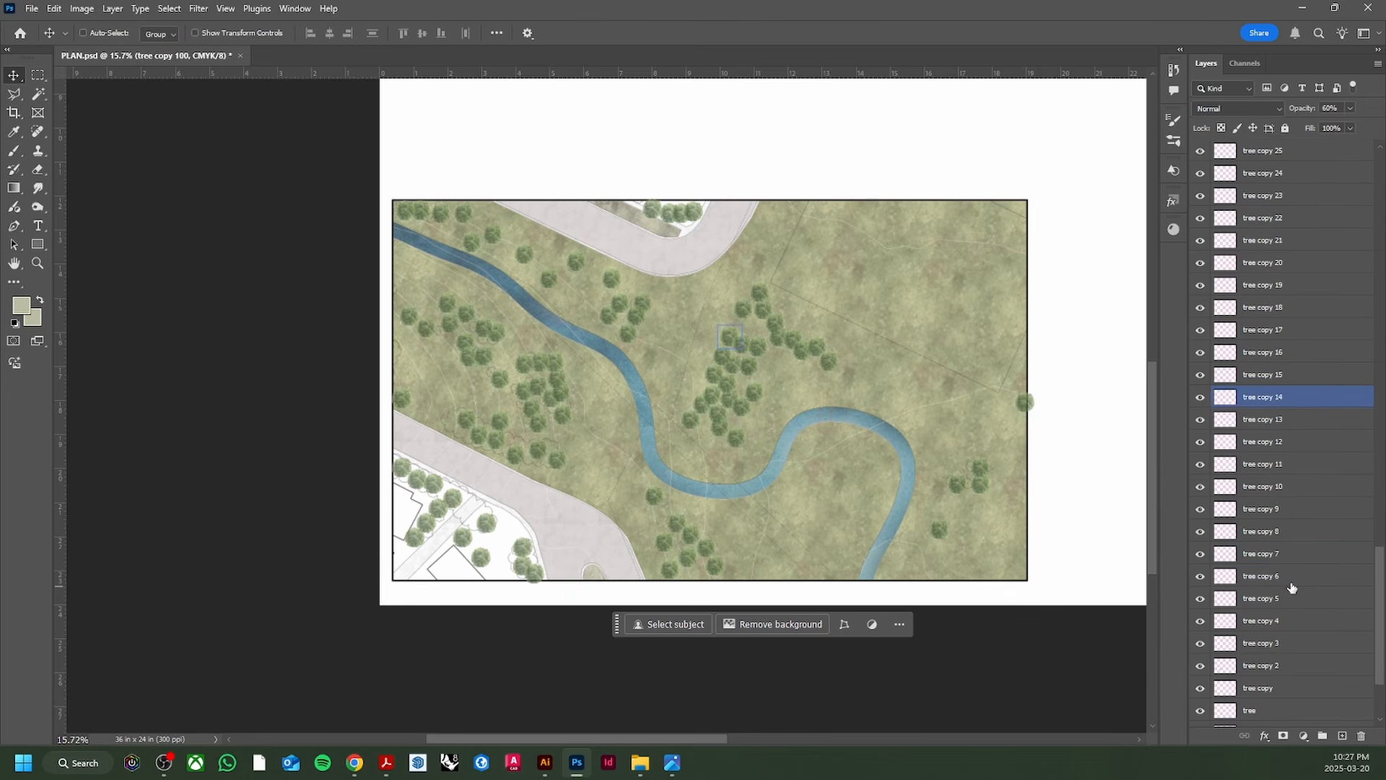
{"action": "scroll", "coordinate": [1292, 585], "scroll_direction": "down", "scroll_amount": 6}
Step: Group the tree and all tree copy layers into a folder named EXISTING TREES
{"action": "left_click", "coordinate": [1254, 556], "text": "shift"}
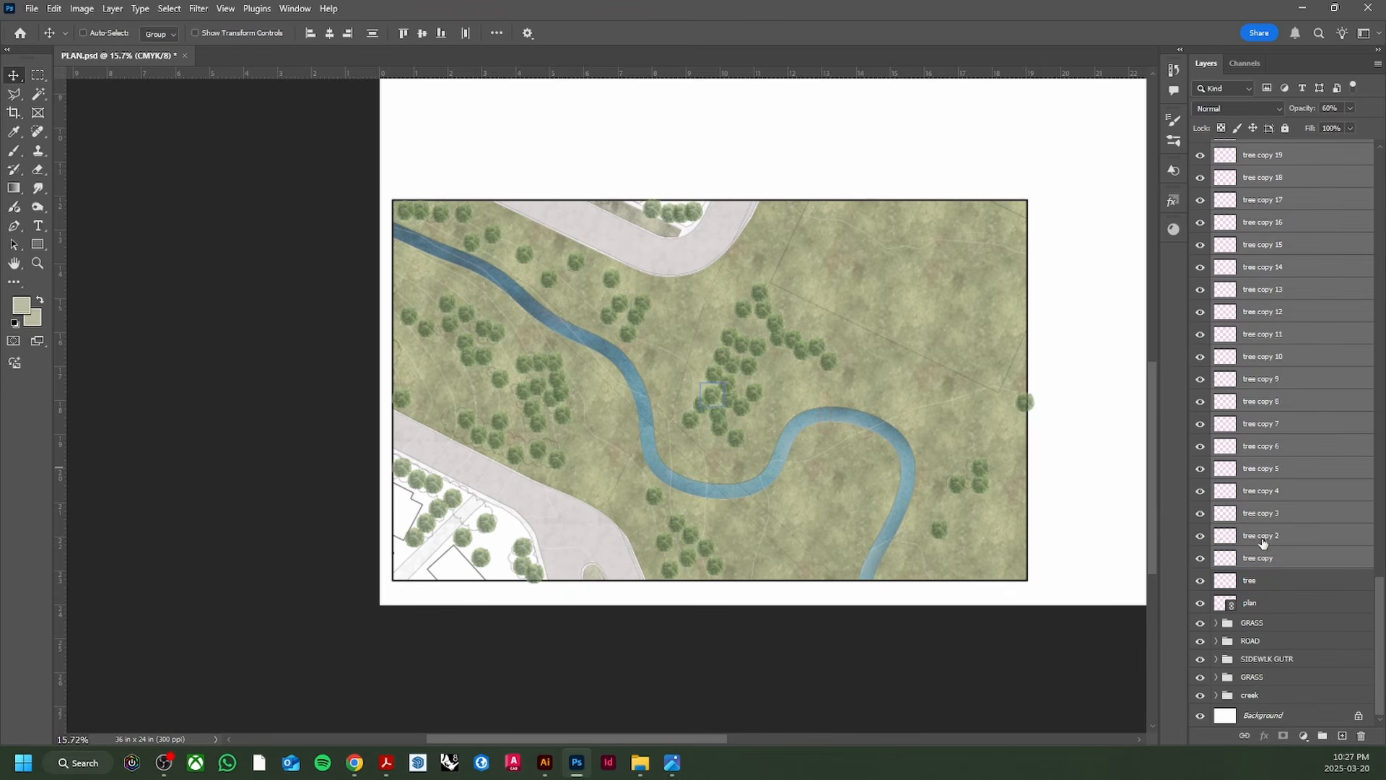
{"action": "scroll", "coordinate": [1271, 362], "scroll_direction": "up", "scroll_amount": 20}
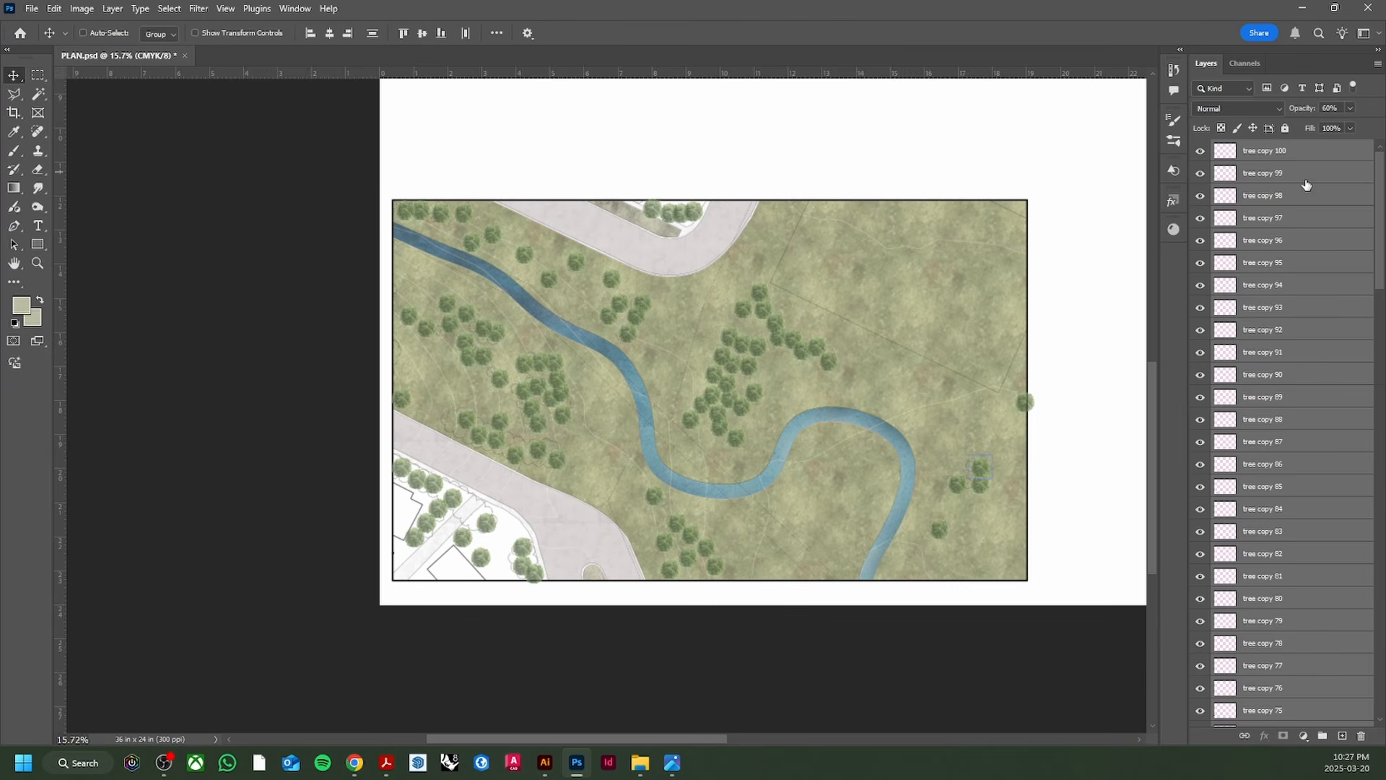
{"action": "key", "text": "ctrl+g"}
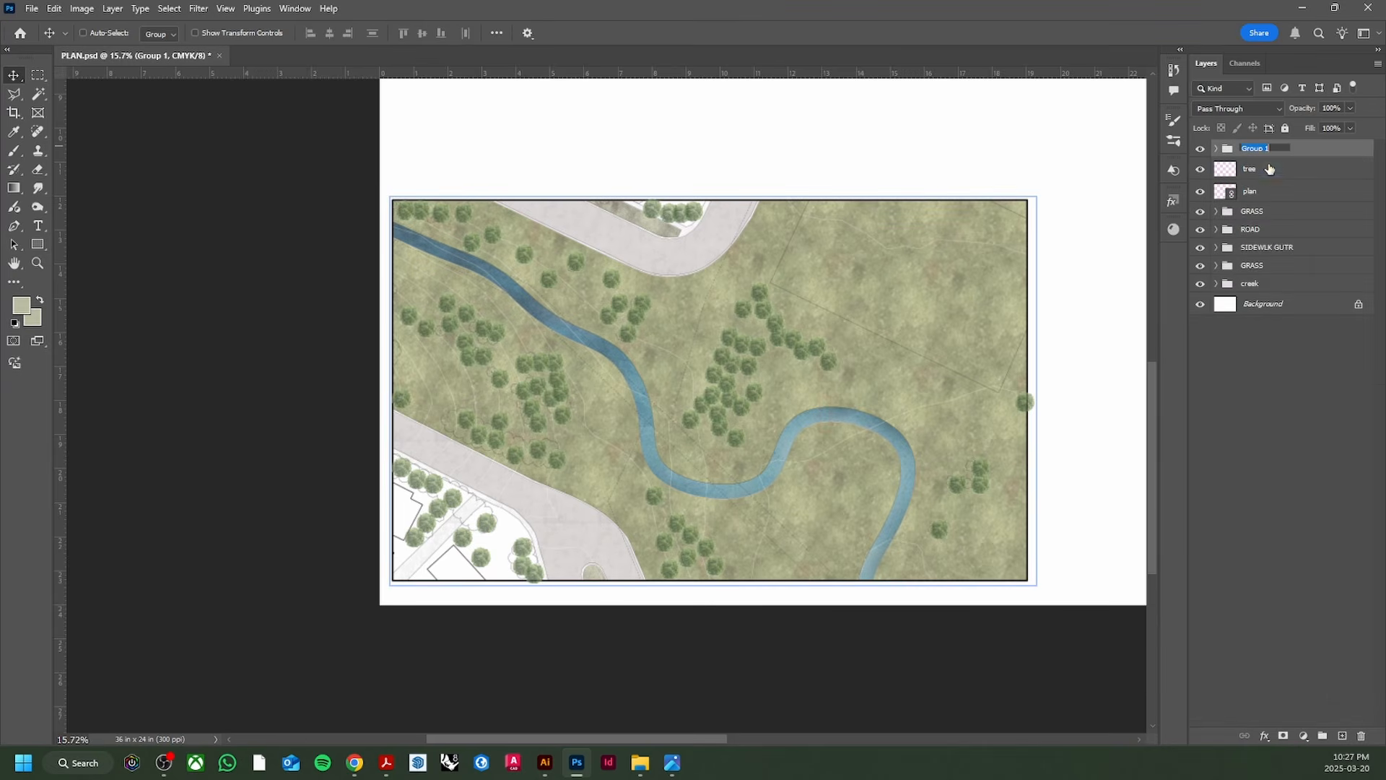
{"action": "left_click_drag", "start_coordinate": [1270, 169], "coordinate": [1260, 152]}
{"action": "left_click", "coordinate": [1283, 189]}
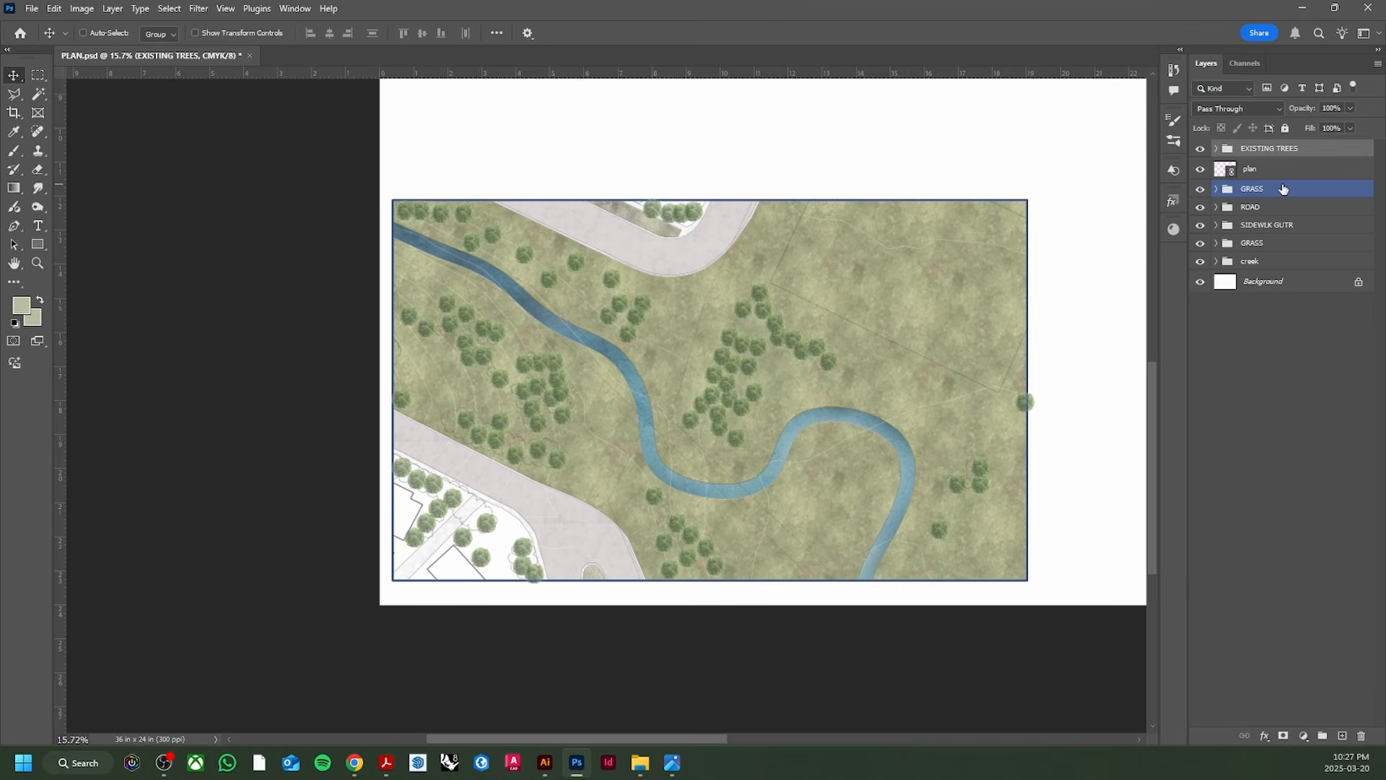
Step: Lower the tree layers' opacity to 41%, keeping them inside EXISTING TREES
{"action": "left_click", "coordinate": [1278, 148]}
{"action": "left_click", "coordinate": [1216, 148]}
{"action": "left_click", "coordinate": [1276, 177]}
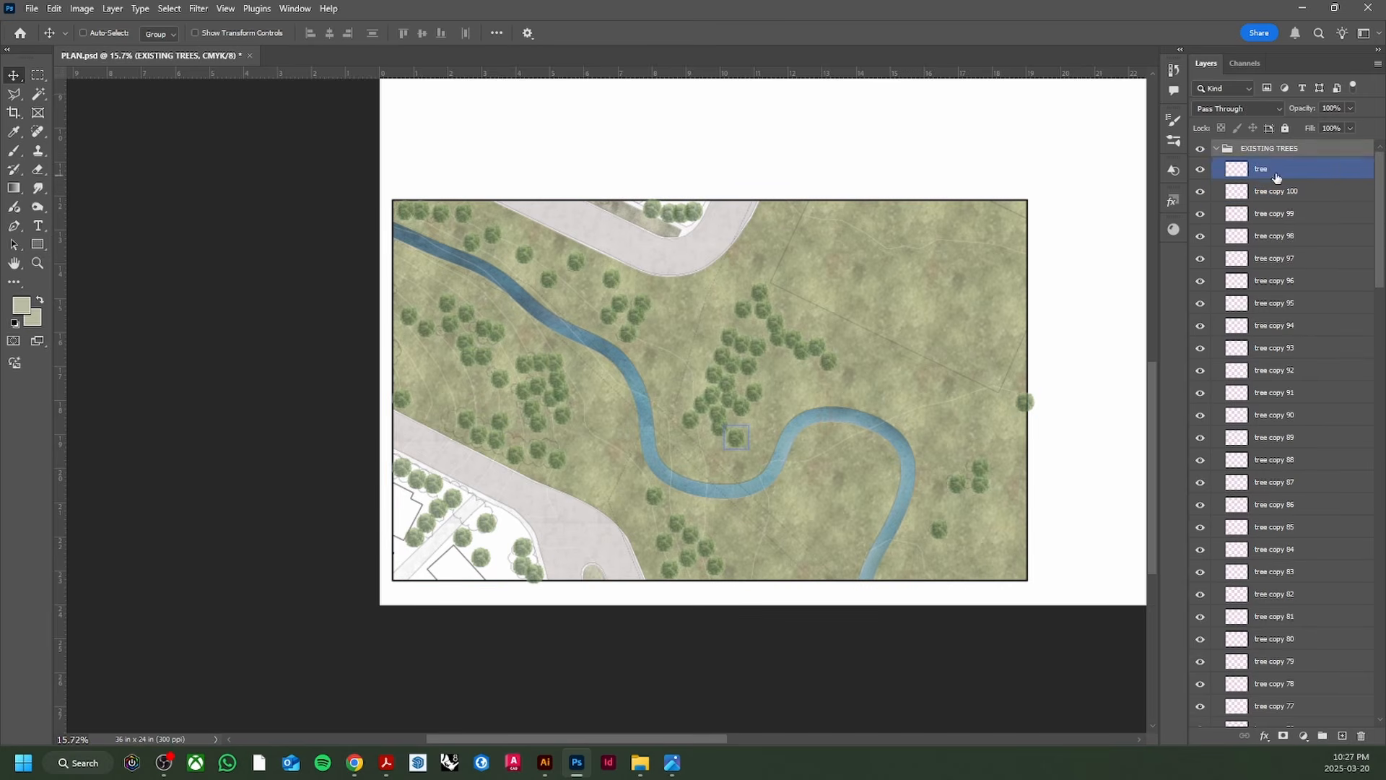
{"action": "scroll", "coordinate": [700, 367], "scroll_direction": "up", "scroll_amount": 2}
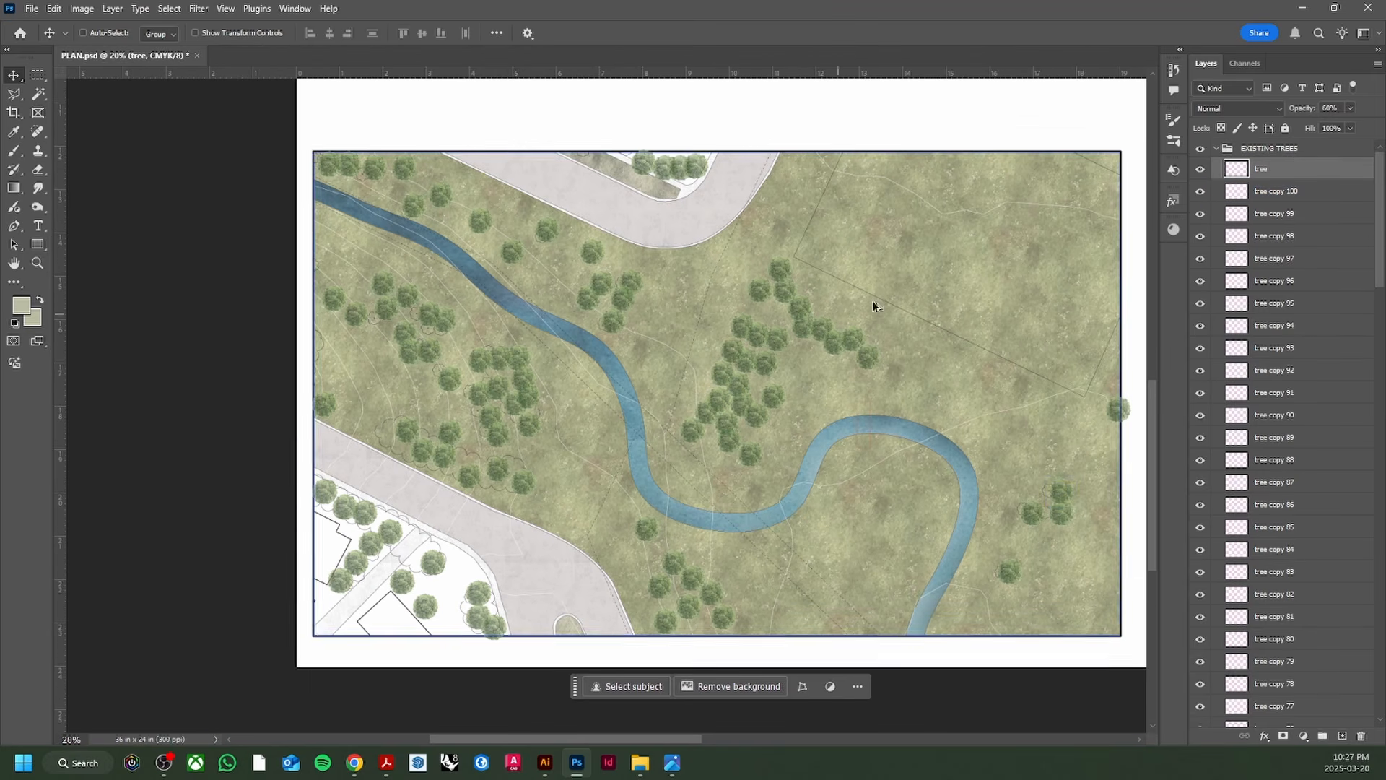
{"action": "scroll", "coordinate": [1284, 433], "scroll_direction": "down", "scroll_amount": 20}
{"action": "left_click", "coordinate": [1284, 595]}
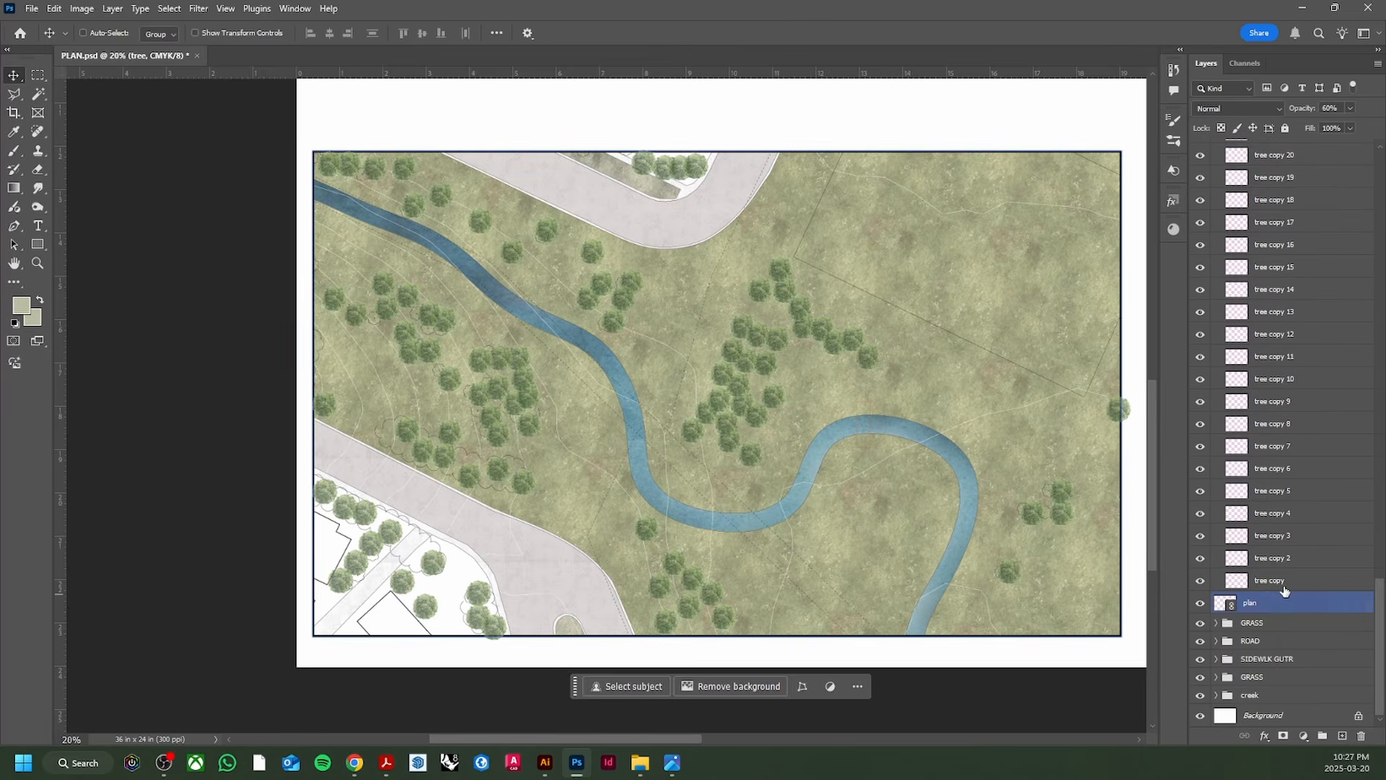
{"action": "left_click", "coordinate": [1284, 587], "text": "shift"}
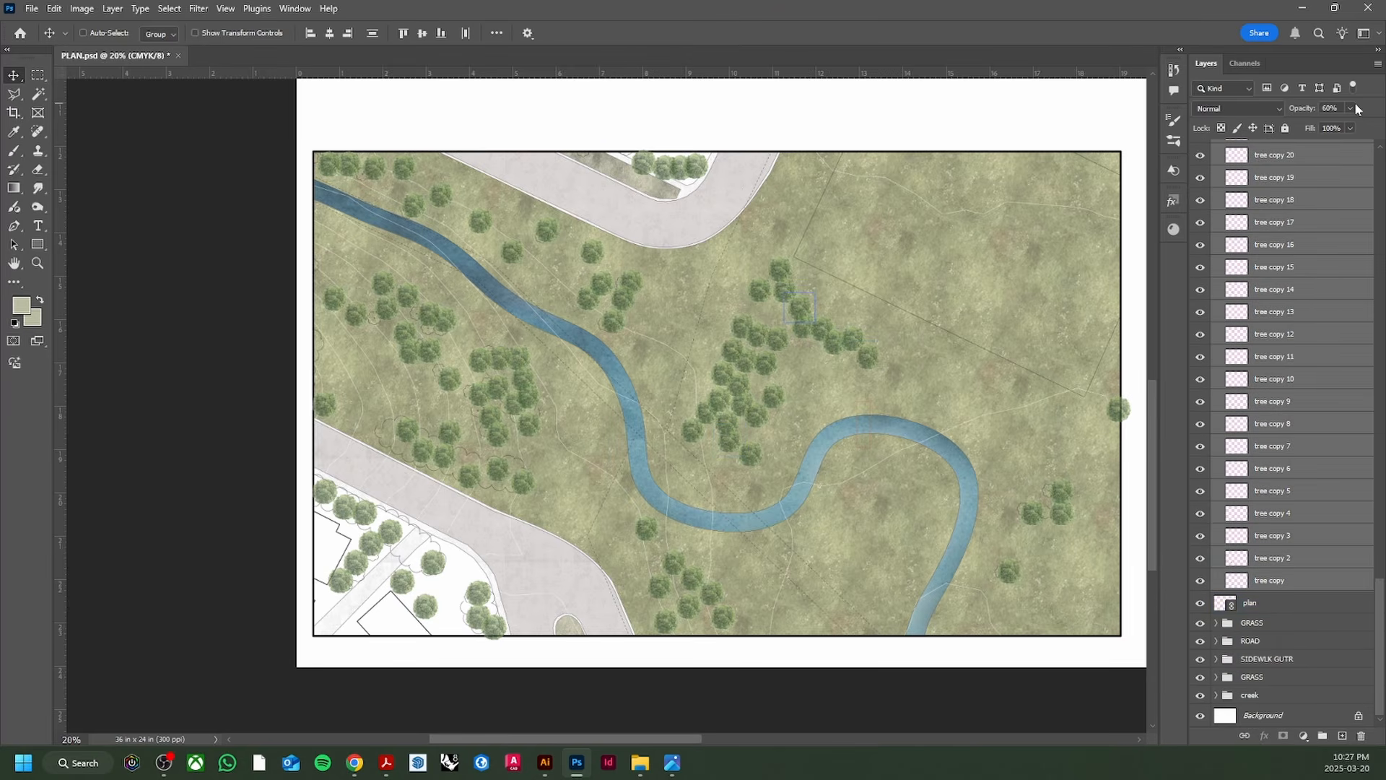
{"action": "left_click_drag", "start_coordinate": [1333, 126], "coordinate": [1339, 128]}
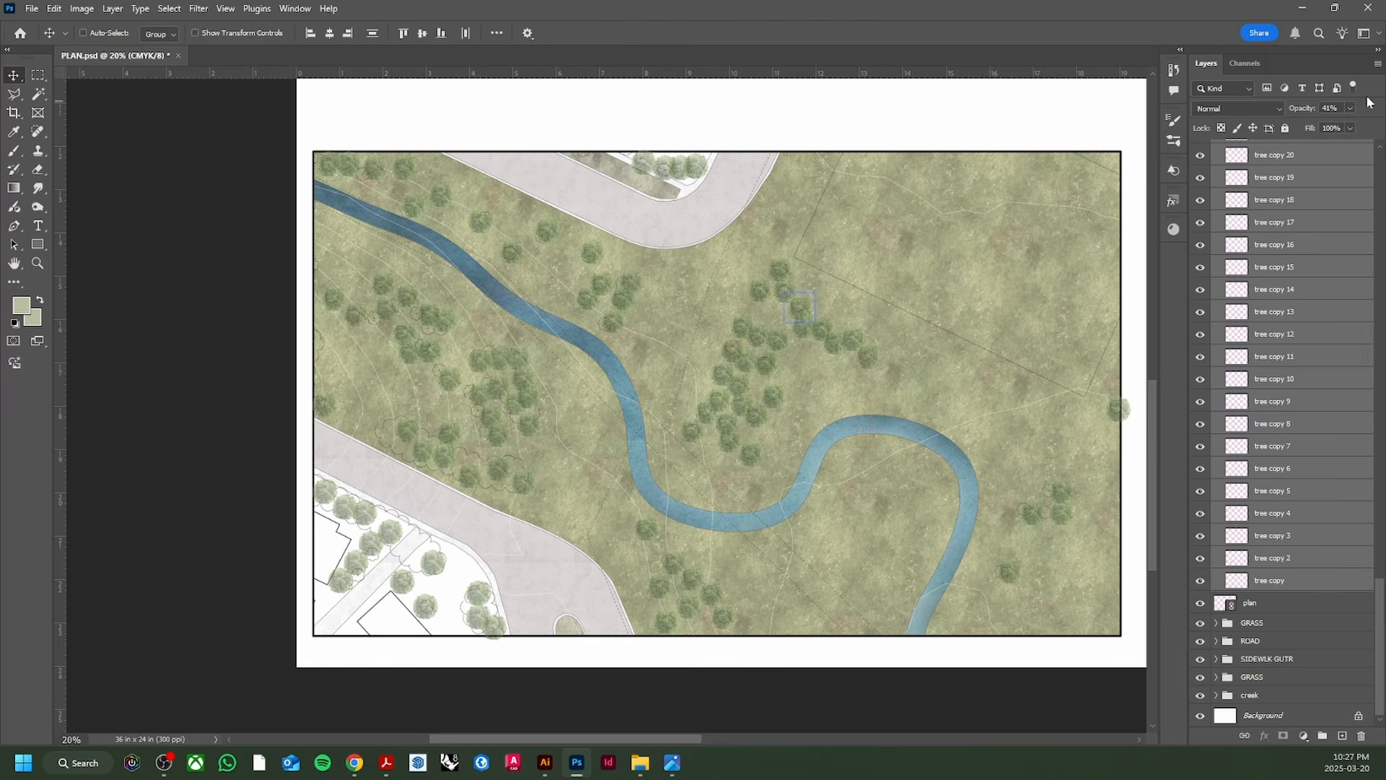
{"action": "scroll", "coordinate": [1383, 625], "scroll_direction": "up", "scroll_amount": 1}
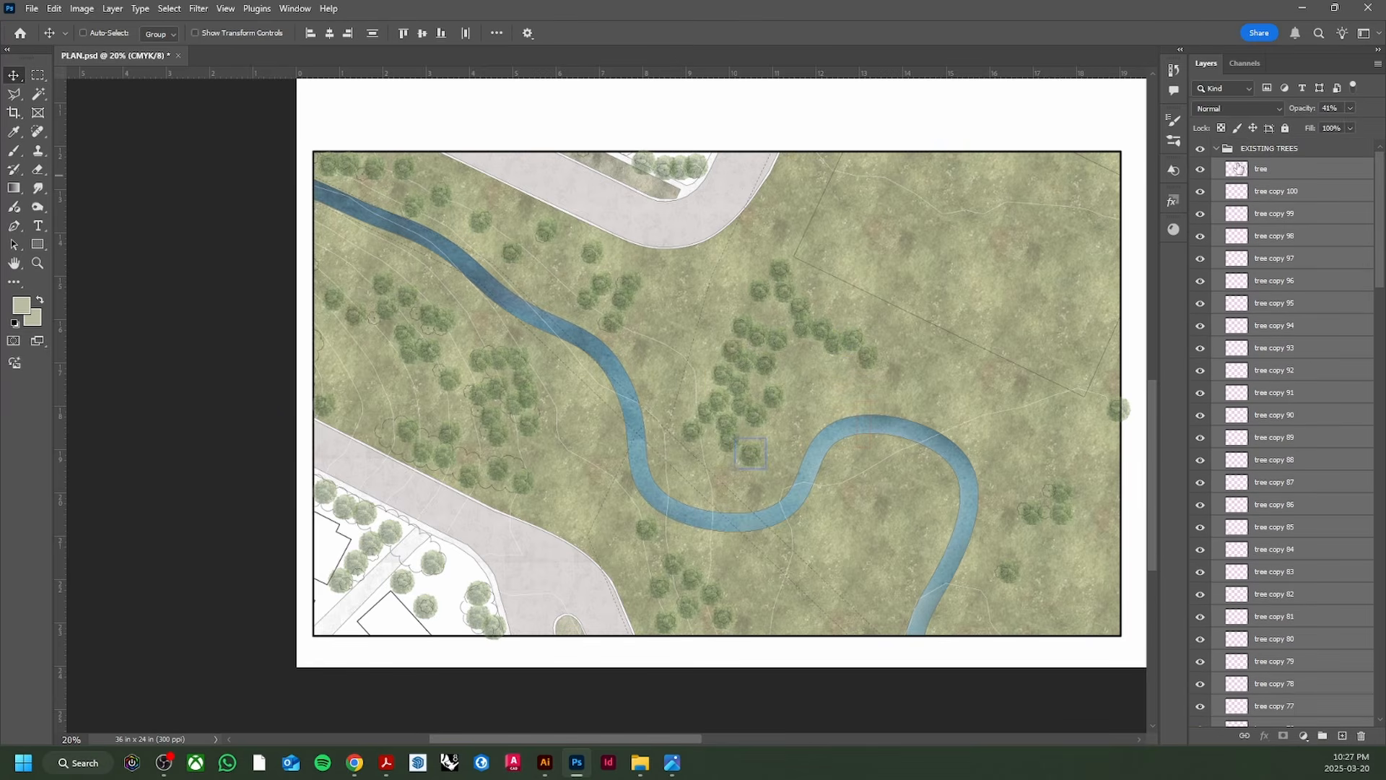
{"action": "key", "text": "ctrl+g"}
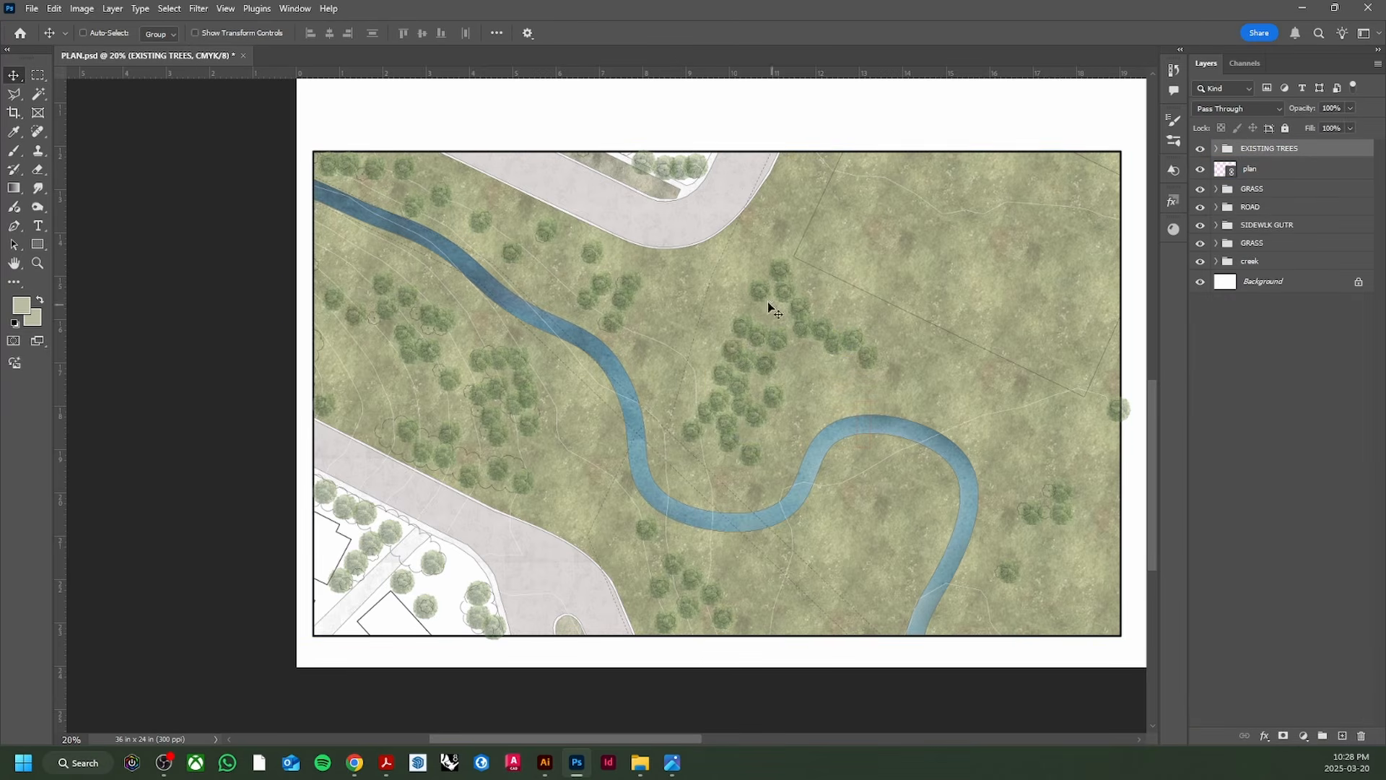
{"action": "scroll", "coordinate": [515, 391], "scroll_direction": "up", "scroll_amount": 2}
{"action": "scroll", "coordinate": [531, 382], "scroll_direction": "down", "scroll_amount": 1}
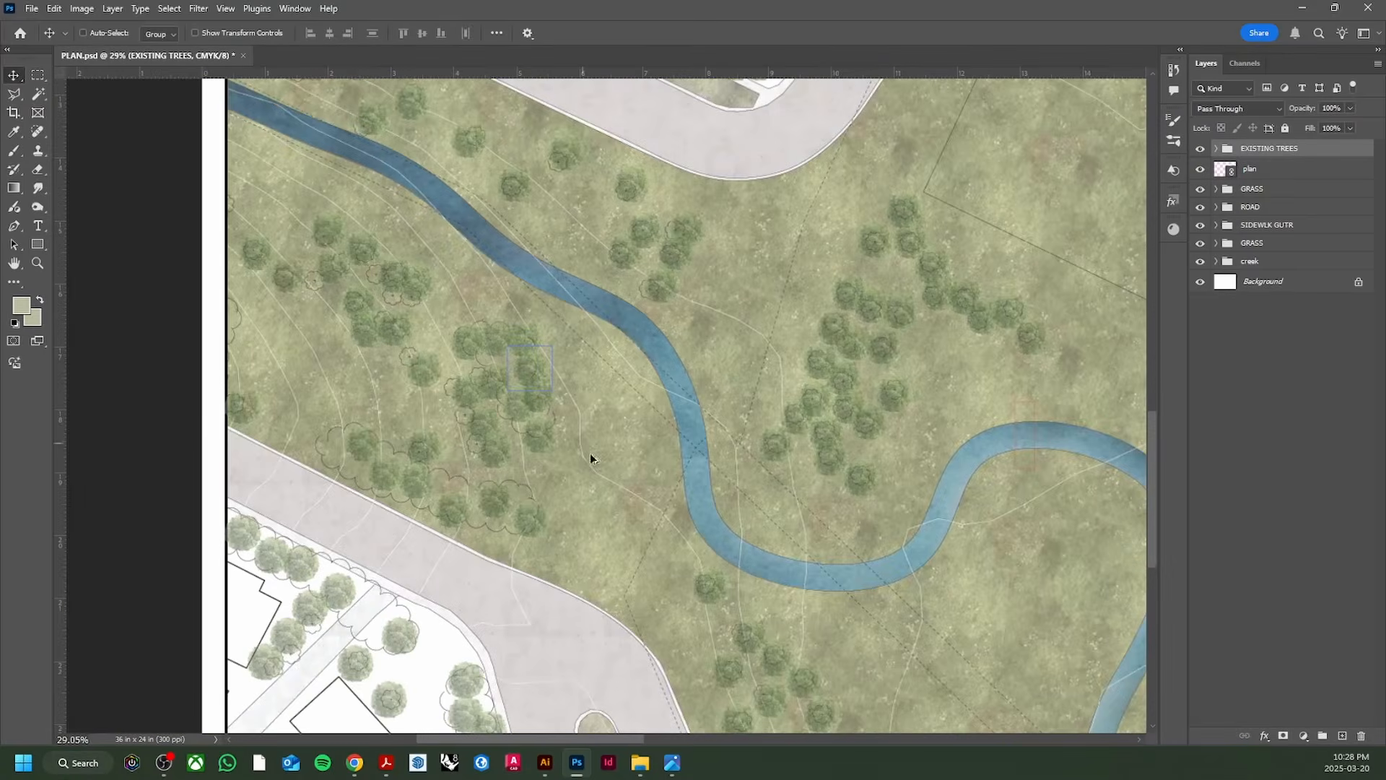
Step: Hide the TREES EXISTING and SCALE layers in plan.ai in Illustrator, then return to Photoshop
{"action": "left_click", "coordinate": [538, 762]}
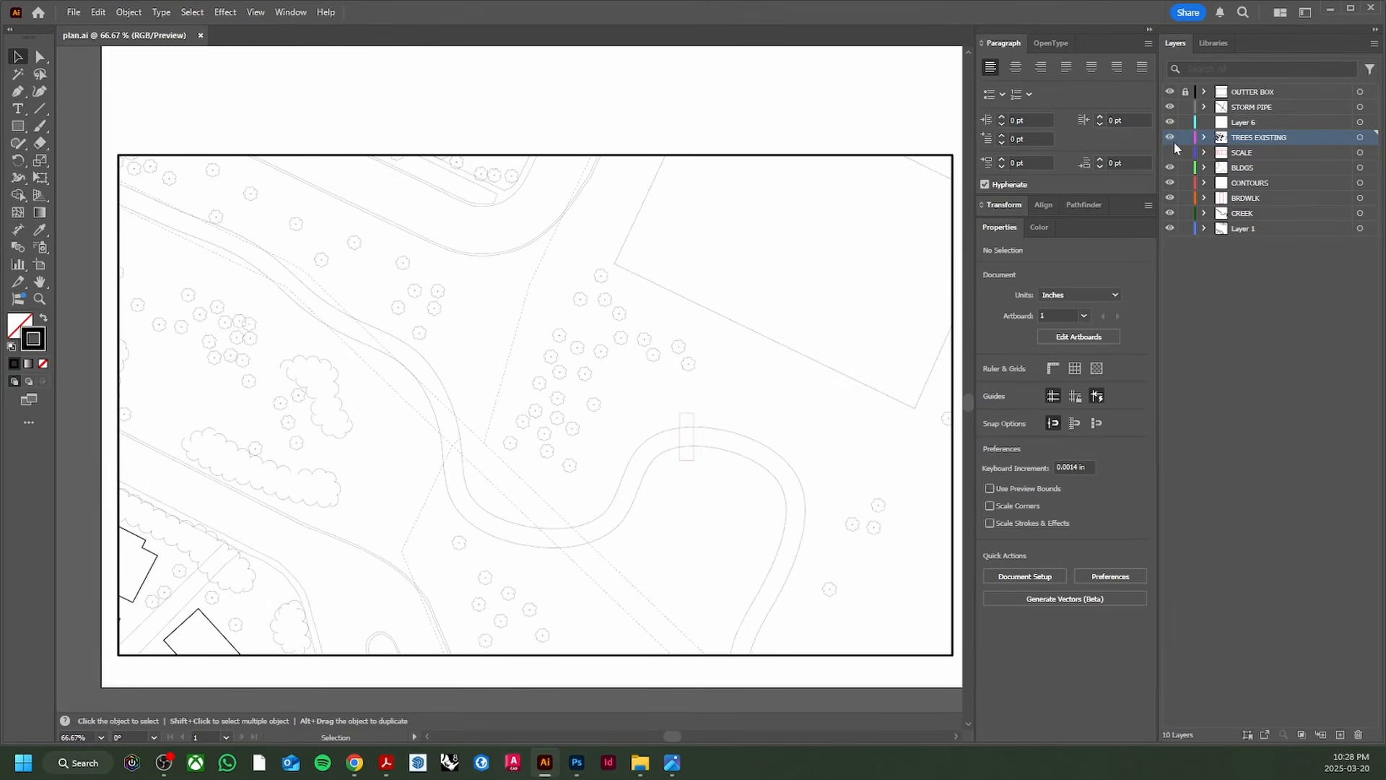
{"action": "left_click_drag", "start_coordinate": [1169, 142], "coordinate": [1170, 152]}
{"action": "left_click_drag", "start_coordinate": [592, 115], "coordinate": [561, 148]}
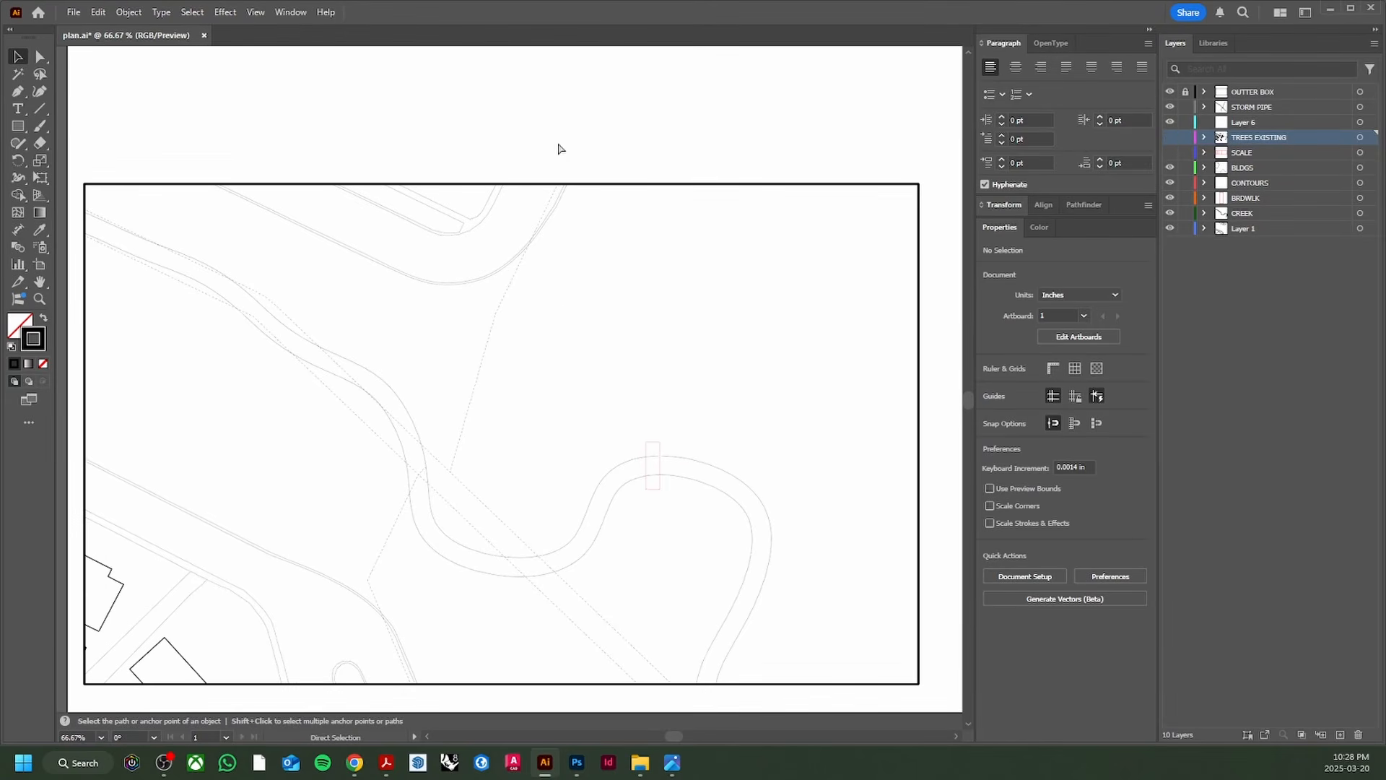
{"action": "left_click", "coordinate": [576, 762]}
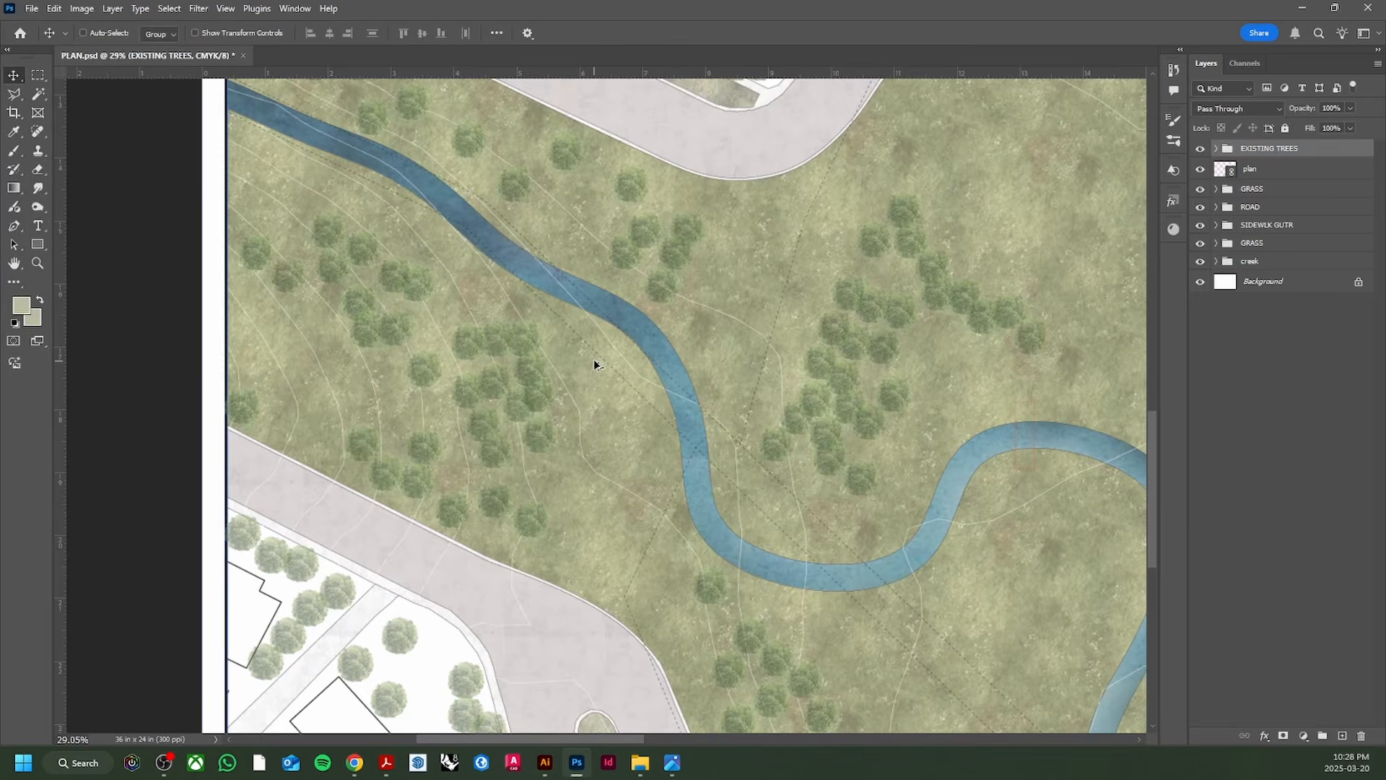
{"action": "scroll", "coordinate": [744, 343], "scroll_direction": "up", "scroll_amount": 2}
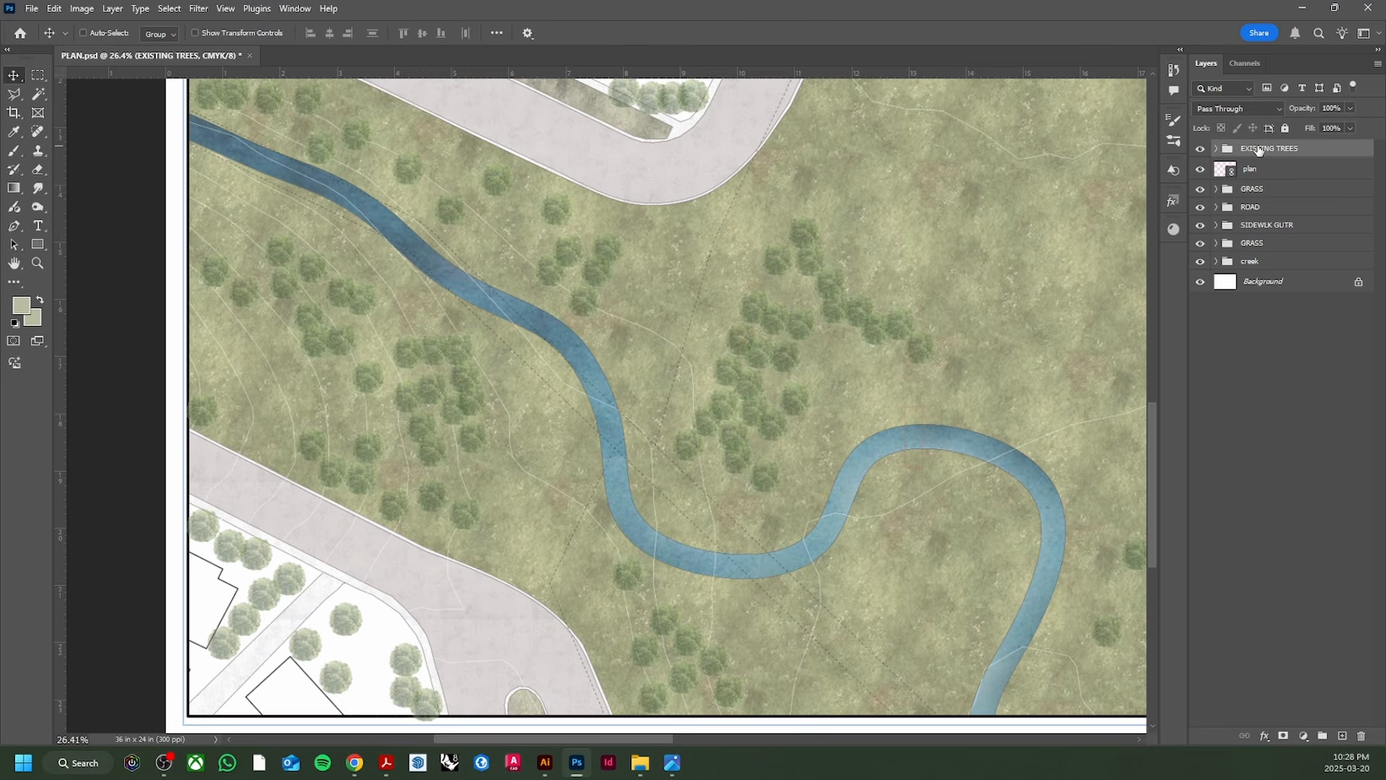
{"action": "left_click", "coordinate": [1264, 735]}
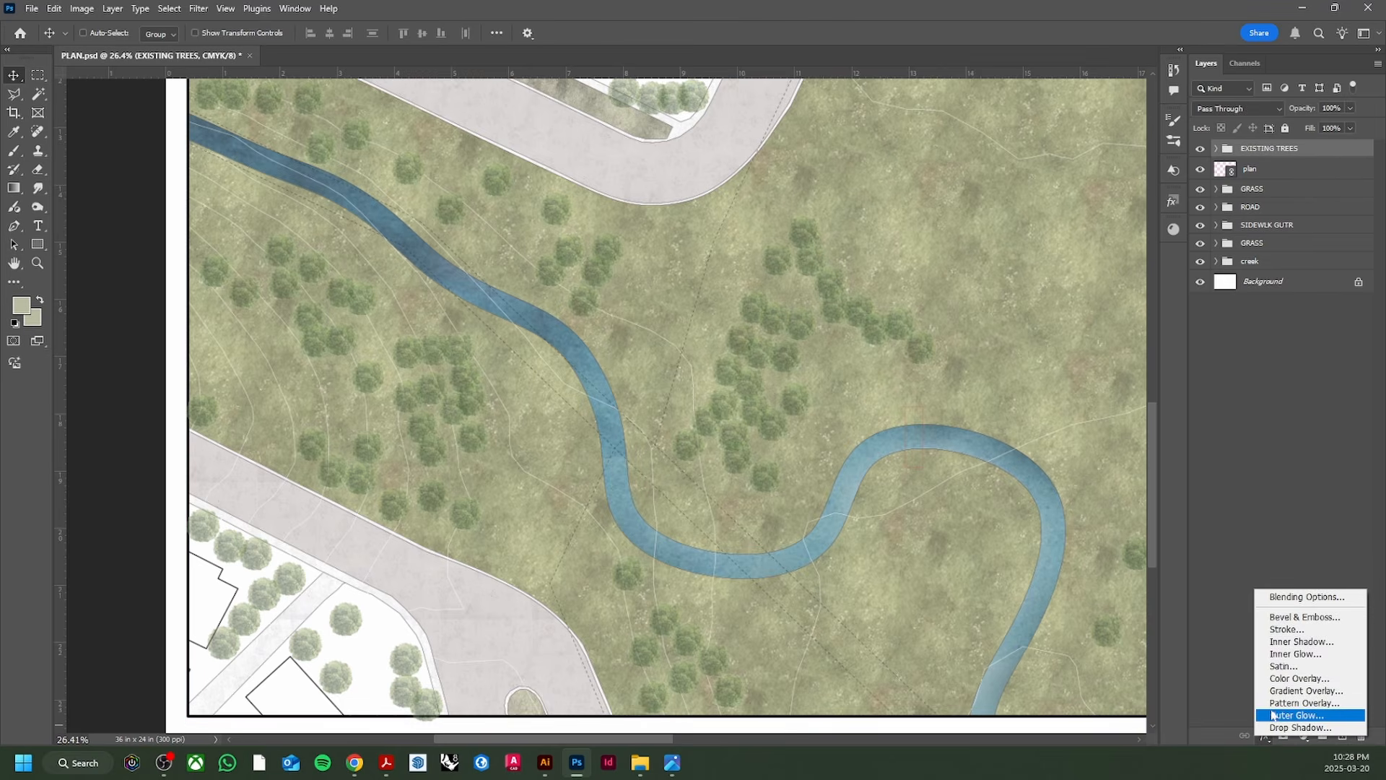
{"action": "left_click", "coordinate": [1288, 632]}
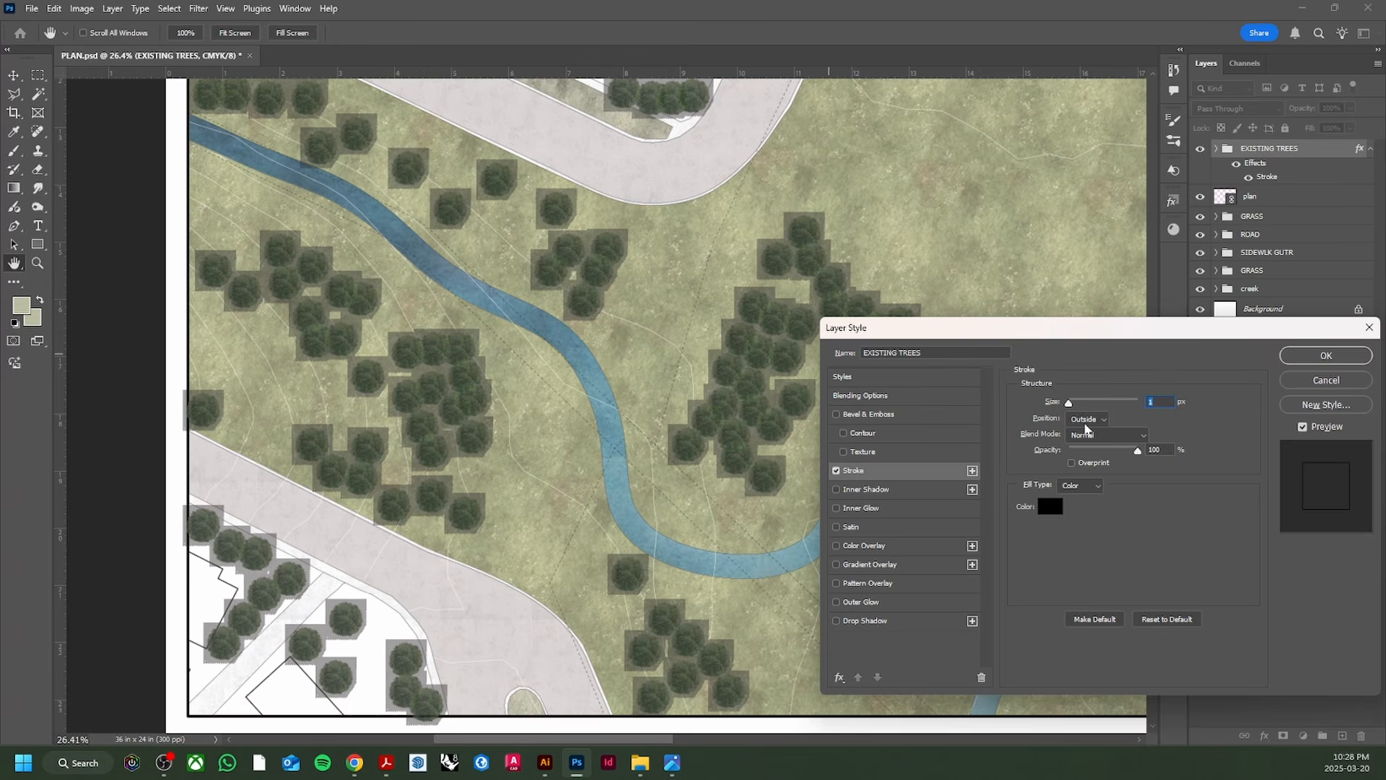
{"action": "left_click", "coordinate": [836, 471]}
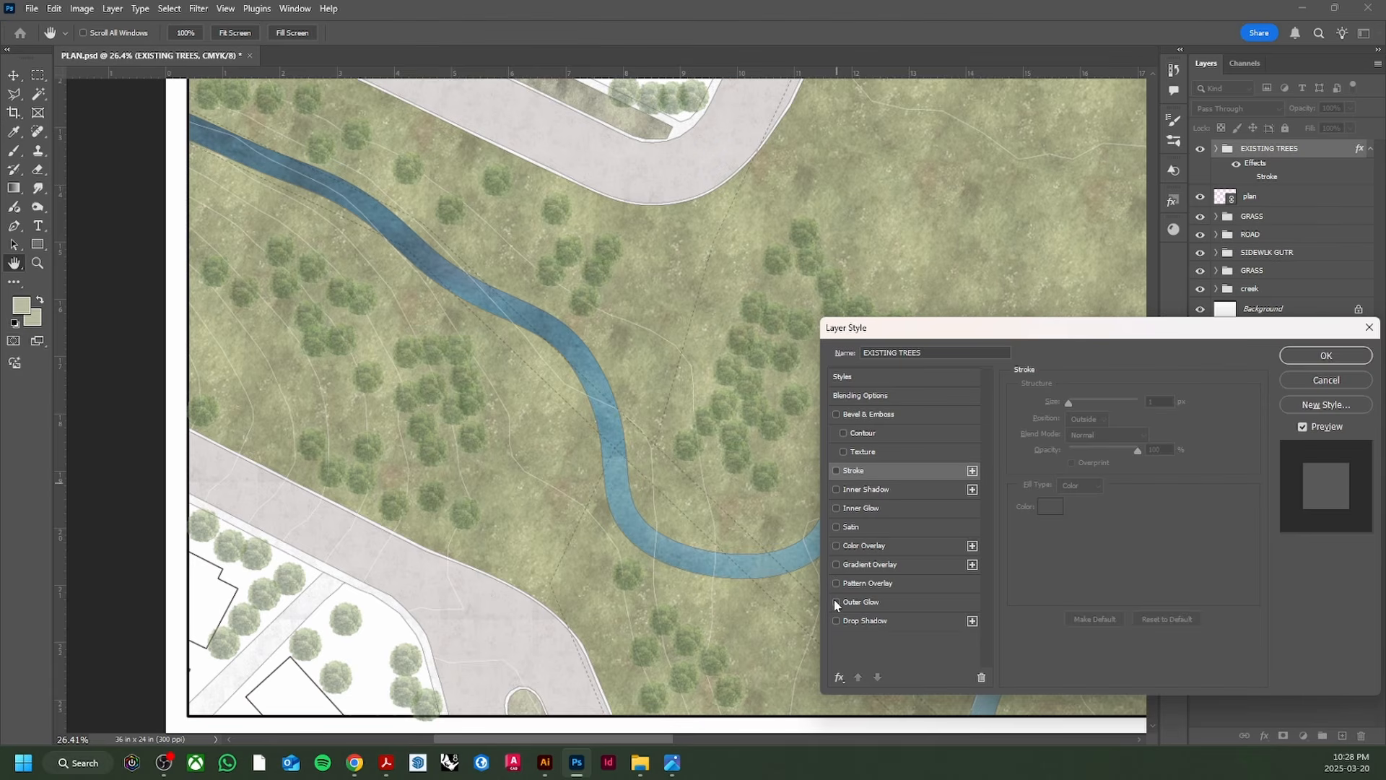
{"action": "left_click", "coordinate": [836, 602]}
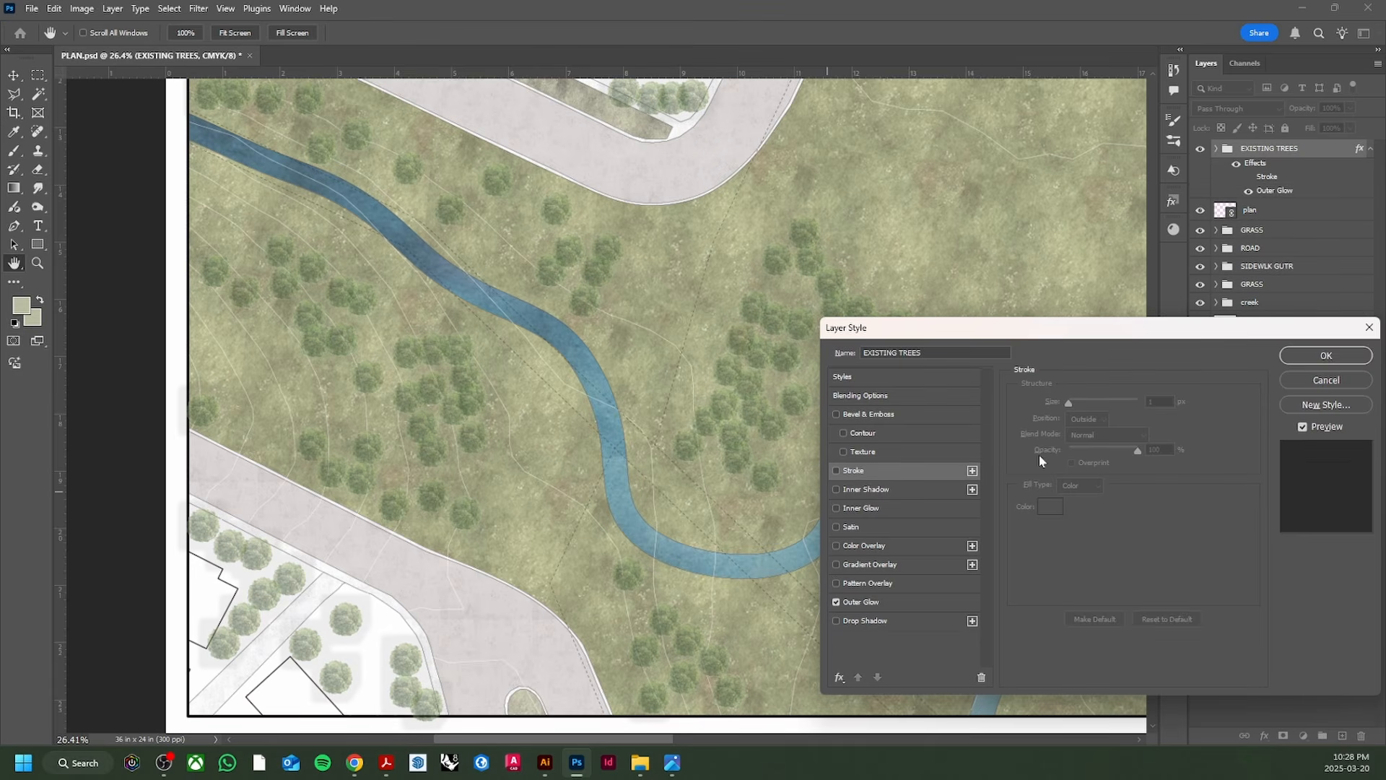
{"action": "left_click", "coordinate": [863, 602]}
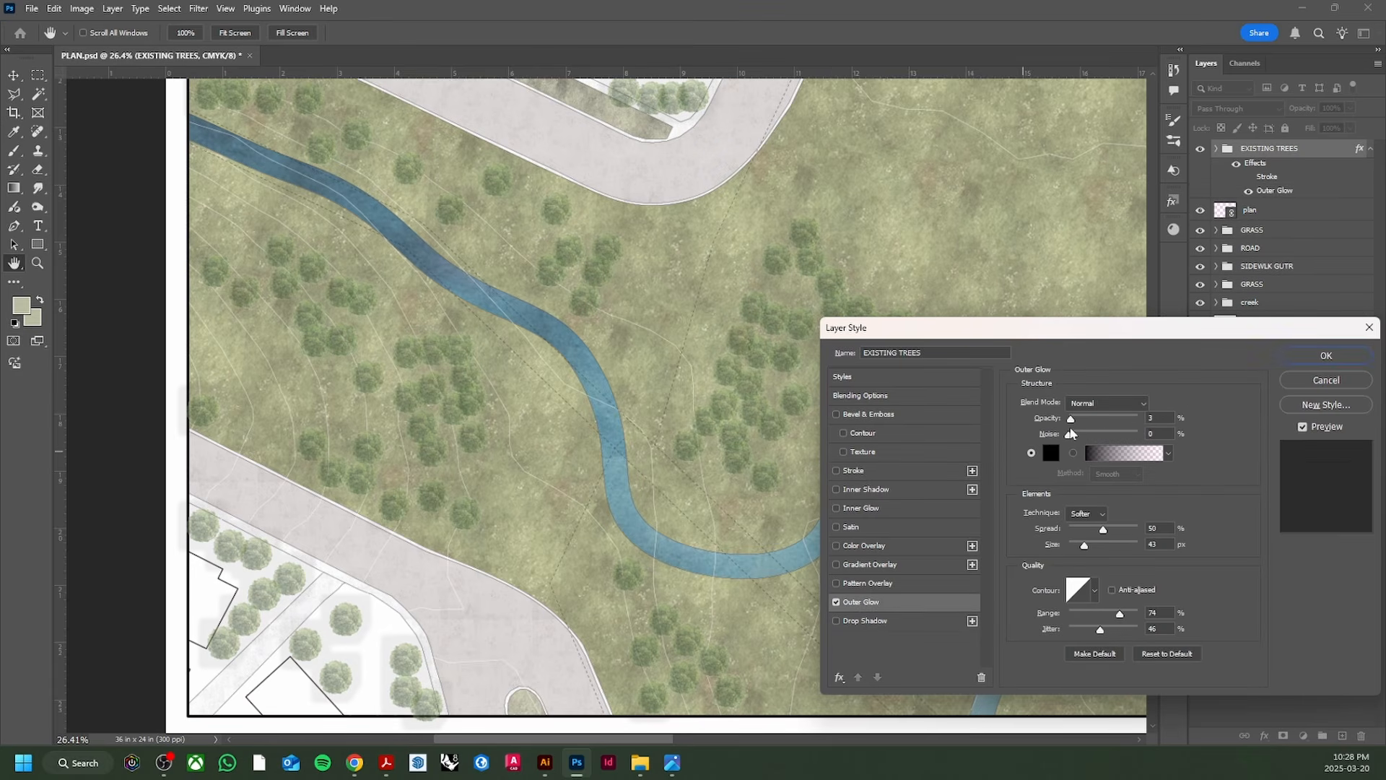
{"action": "mouse_move", "coordinate": [1077, 419]}
{"action": "left_mouse_down"}
{"action": "mouse_move", "coordinate": [1143, 422]}
{"action": "mouse_move", "coordinate": [1083, 420]}
{"action": "mouse_move", "coordinate": [1068, 436]}
{"action": "left_mouse_up"}
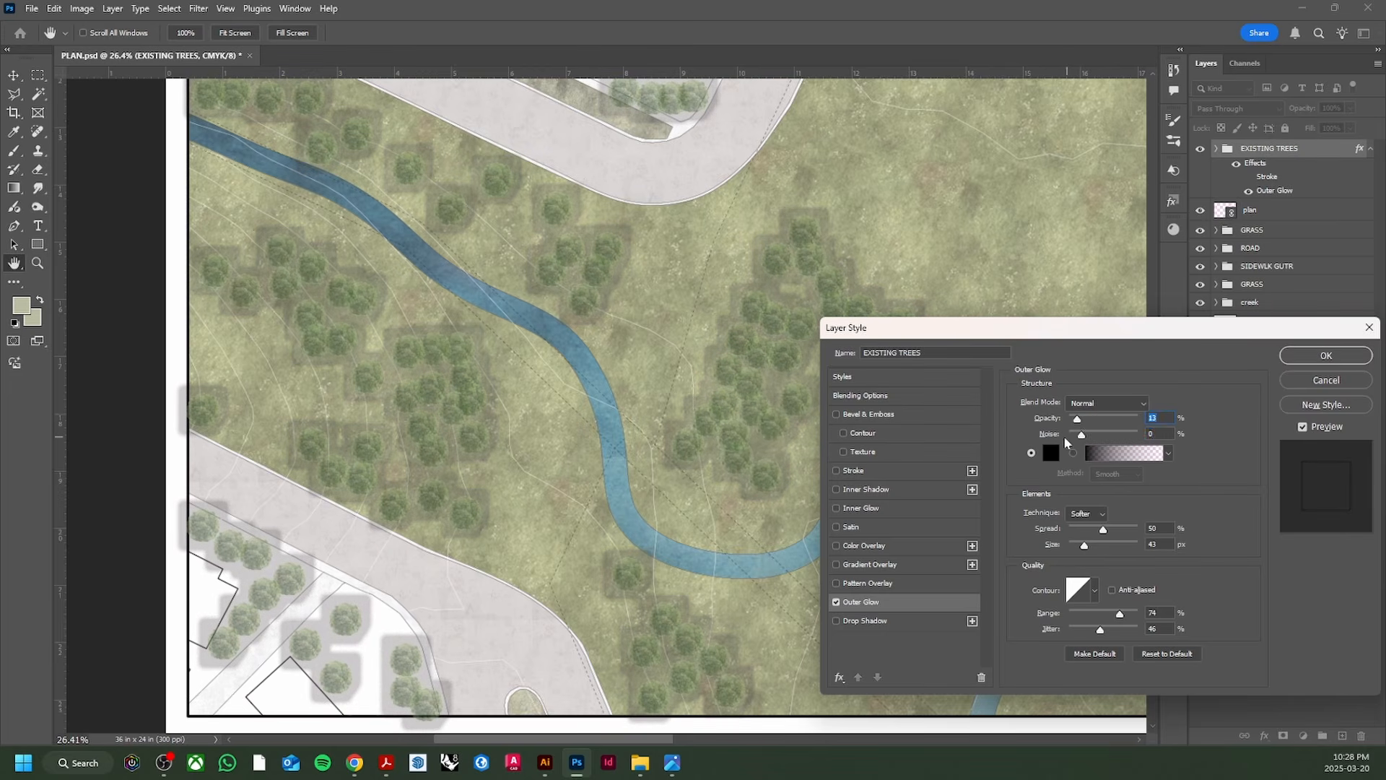
{"action": "left_click", "coordinate": [836, 604]}
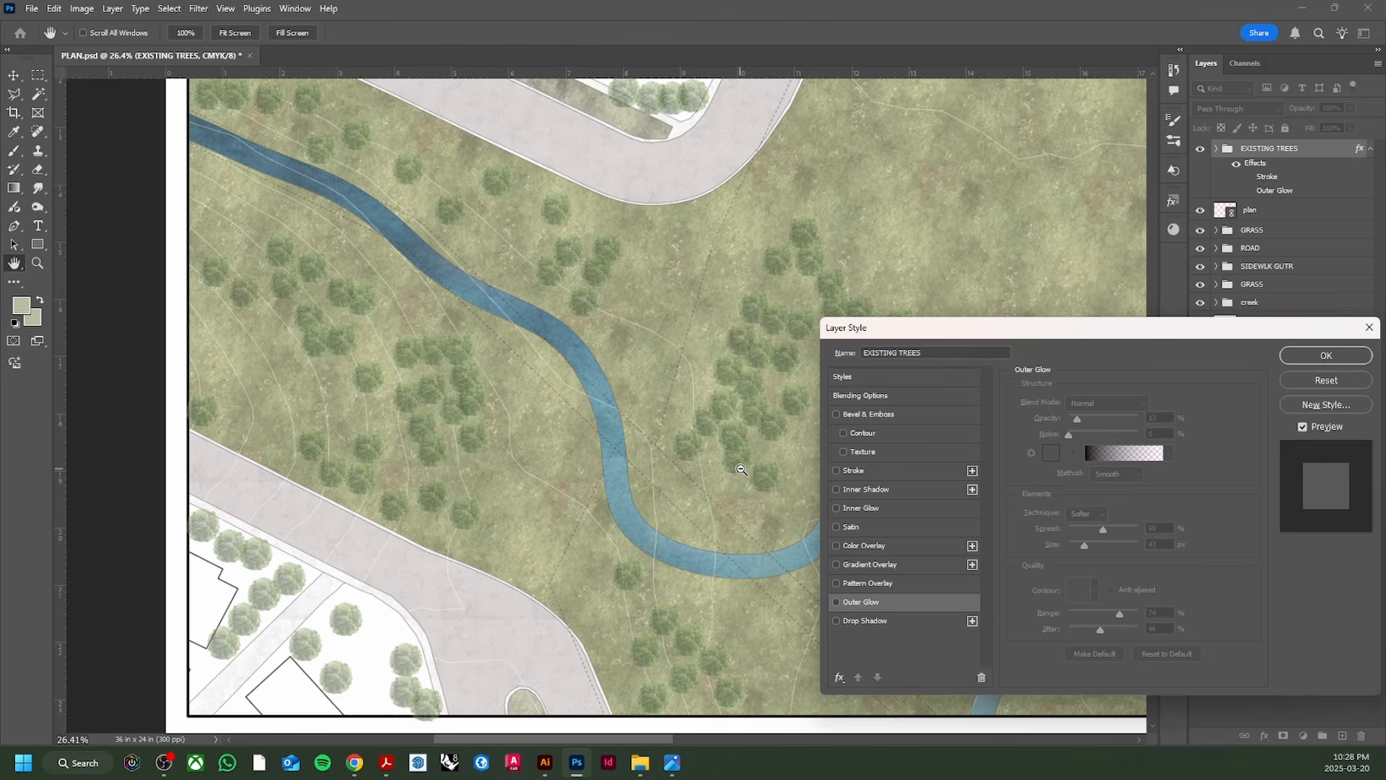
{"action": "scroll", "coordinate": [811, 584], "scroll_direction": "up", "scroll_amount": 1}
{"action": "left_click", "coordinate": [836, 470]}
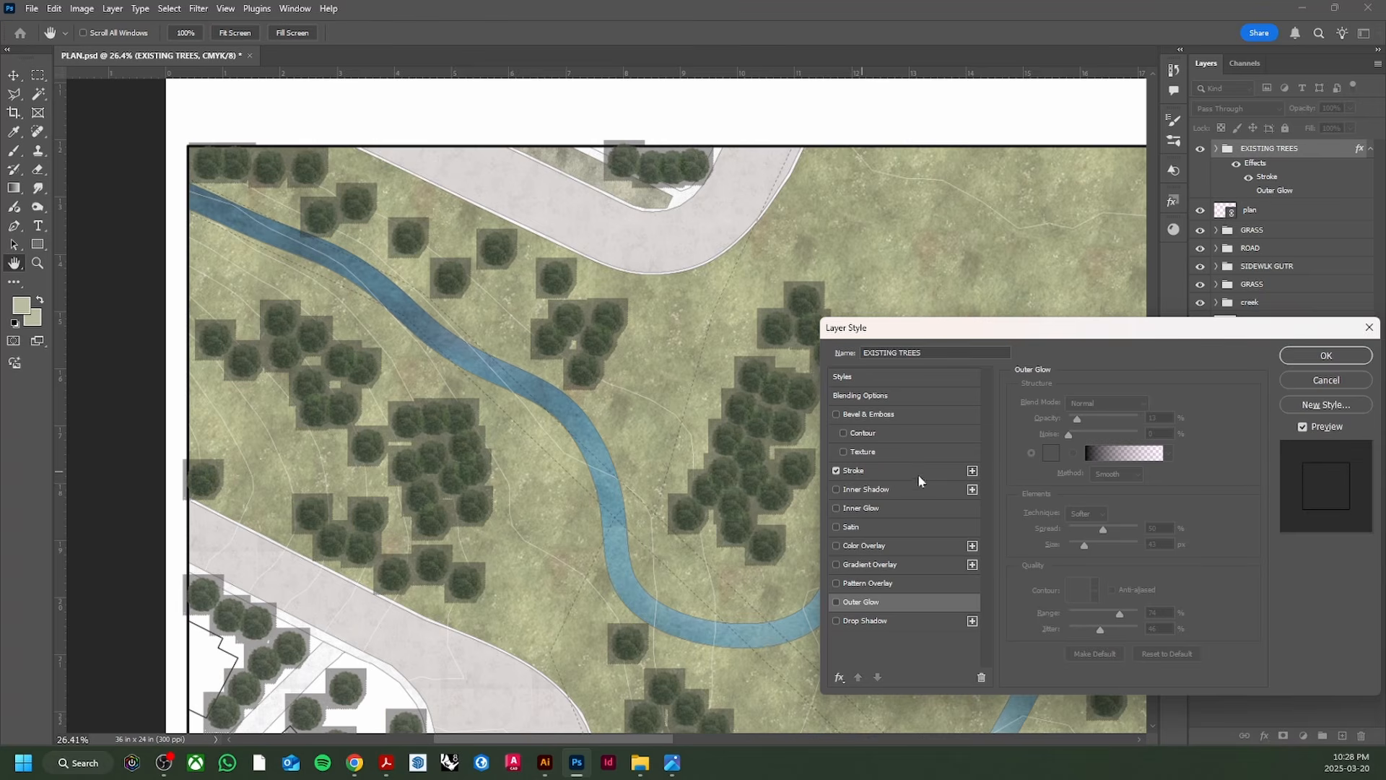
{"action": "left_click", "coordinate": [1327, 379]}
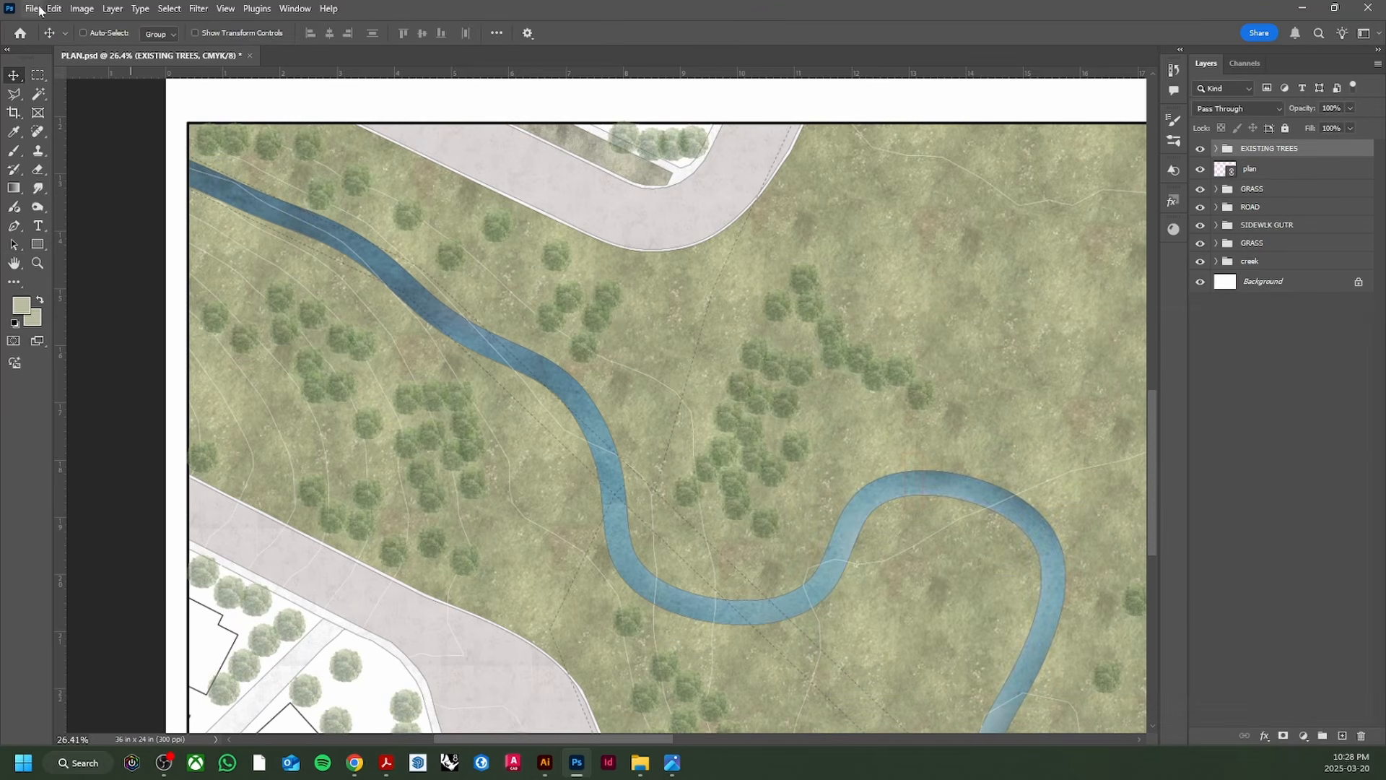
{"action": "left_click", "coordinate": [32, 9]}
Step: Place the coniferous tree image embedded, shrink it and position it over the plan
{"action": "left_click", "coordinate": [108, 310]}
{"action": "key", "text": "Escape"}
{"action": "scroll", "coordinate": [442, 226], "scroll_direction": "down", "scroll_amount": 8}
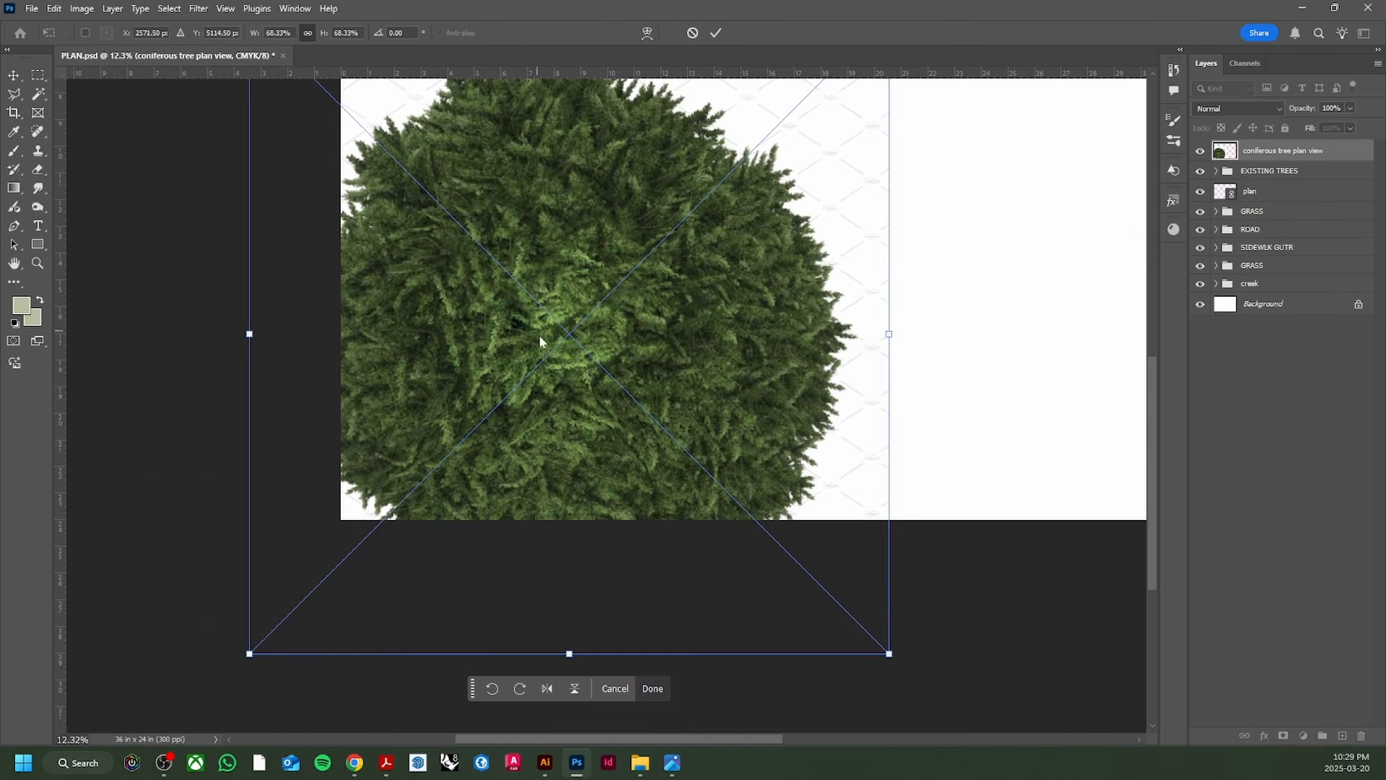
{"action": "left_click_drag", "start_coordinate": [891, 335], "coordinate": [741, 360]}
{"action": "left_click_drag", "start_coordinate": [648, 200], "coordinate": [648, 238]}
{"action": "left_click", "coordinate": [744, 512]}
Step: Remove the tree's background and shrink it to about 12% on the grass east of the creek
{"action": "scroll", "coordinate": [655, 421], "scroll_direction": "up", "scroll_amount": 4}
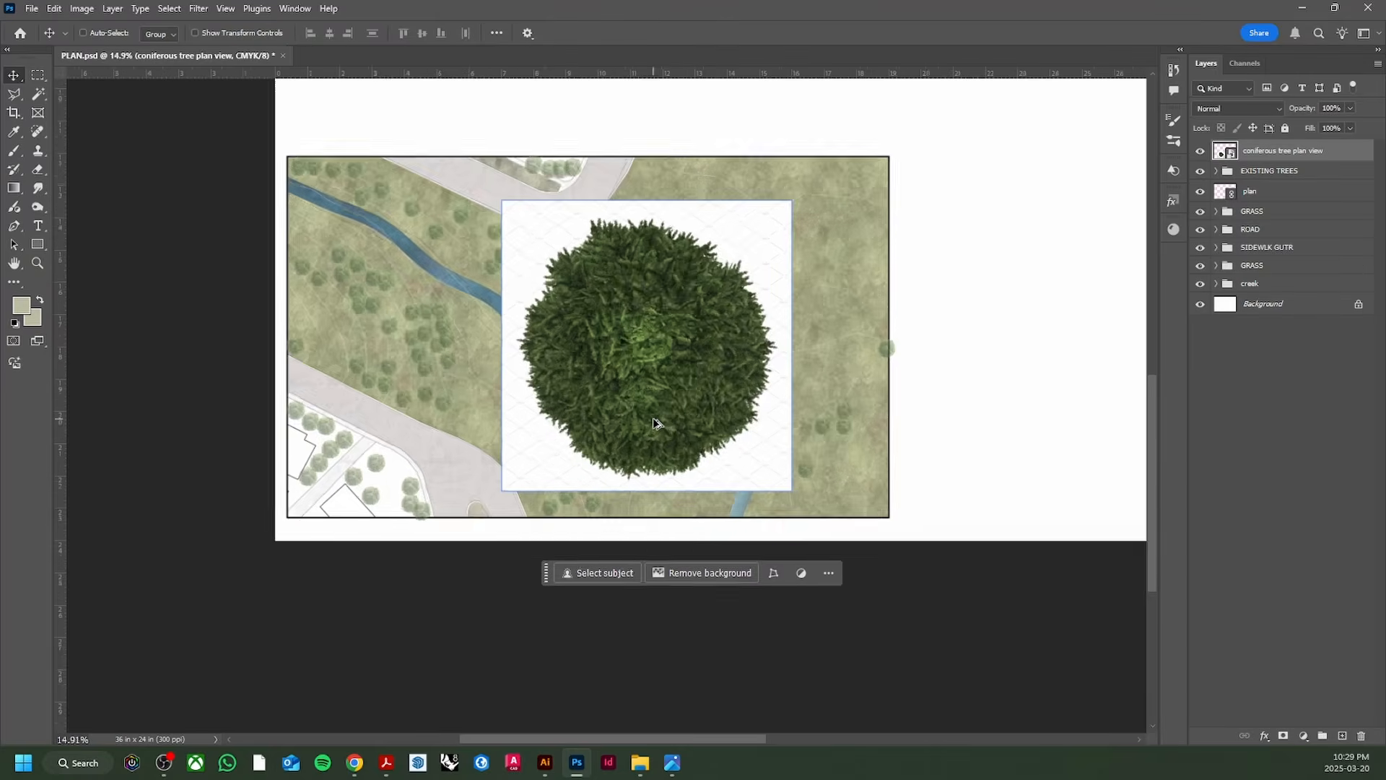
{"action": "left_click", "coordinate": [691, 589]}
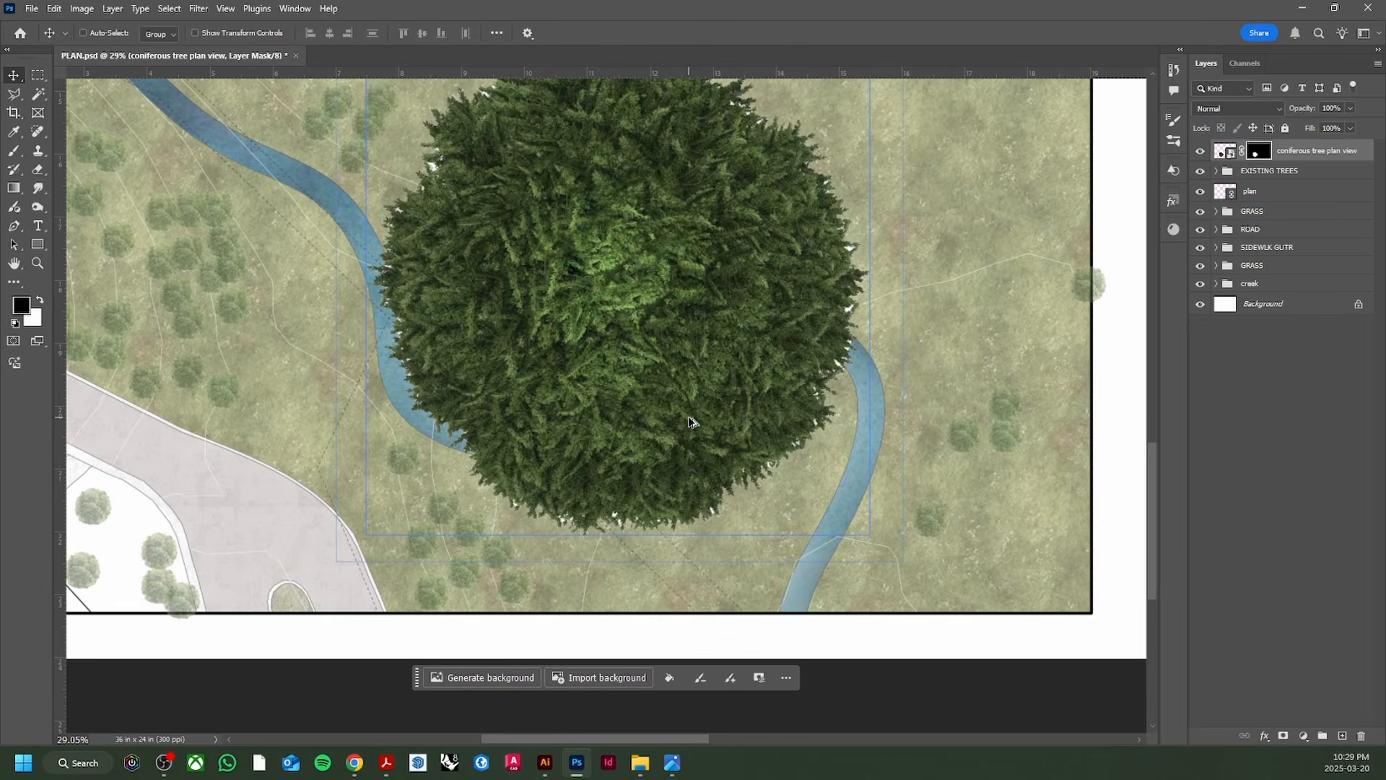
{"action": "key", "text": "ctrl+t"}
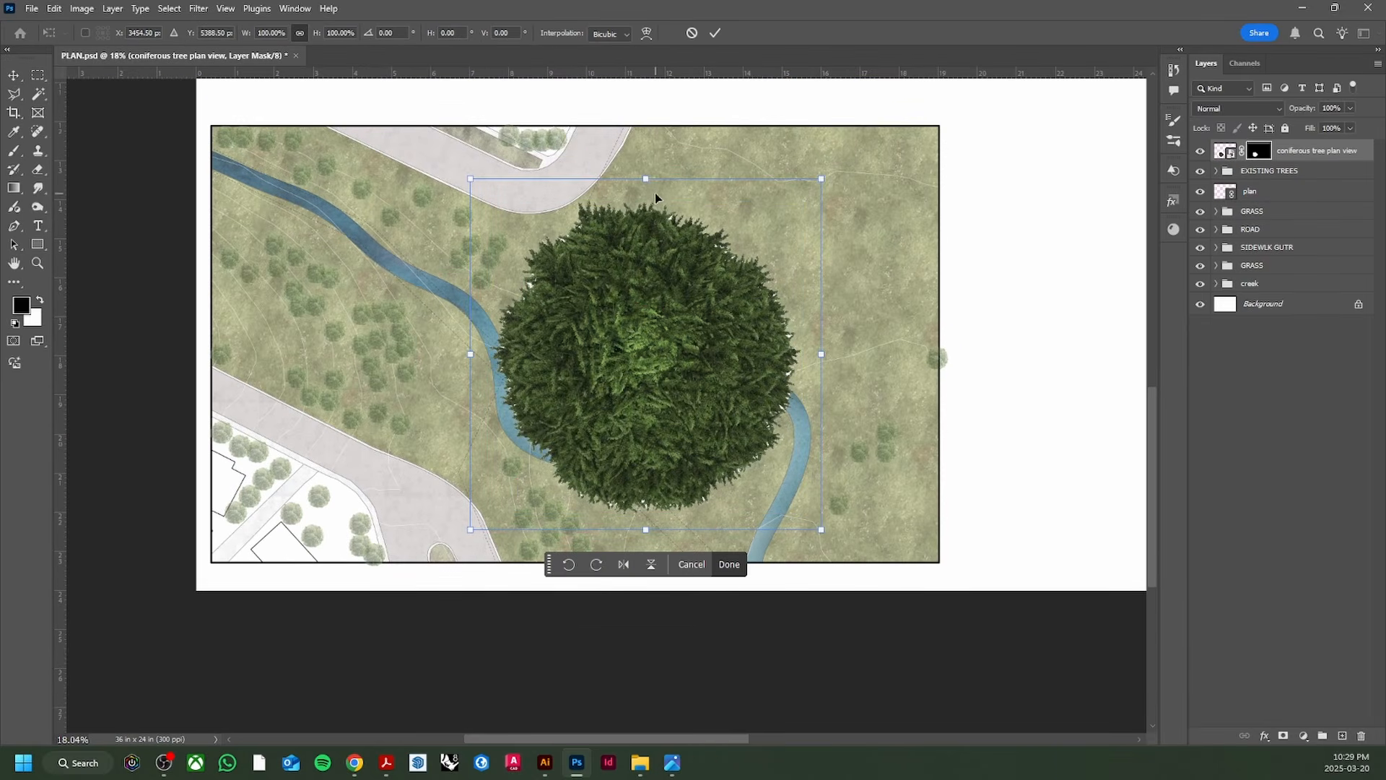
{"action": "left_click_drag", "start_coordinate": [646, 179], "coordinate": [646, 378]}
{"action": "left_click_drag", "start_coordinate": [656, 445], "coordinate": [813, 245]}
{"action": "left_click_drag", "start_coordinate": [803, 178], "coordinate": [805, 285]}
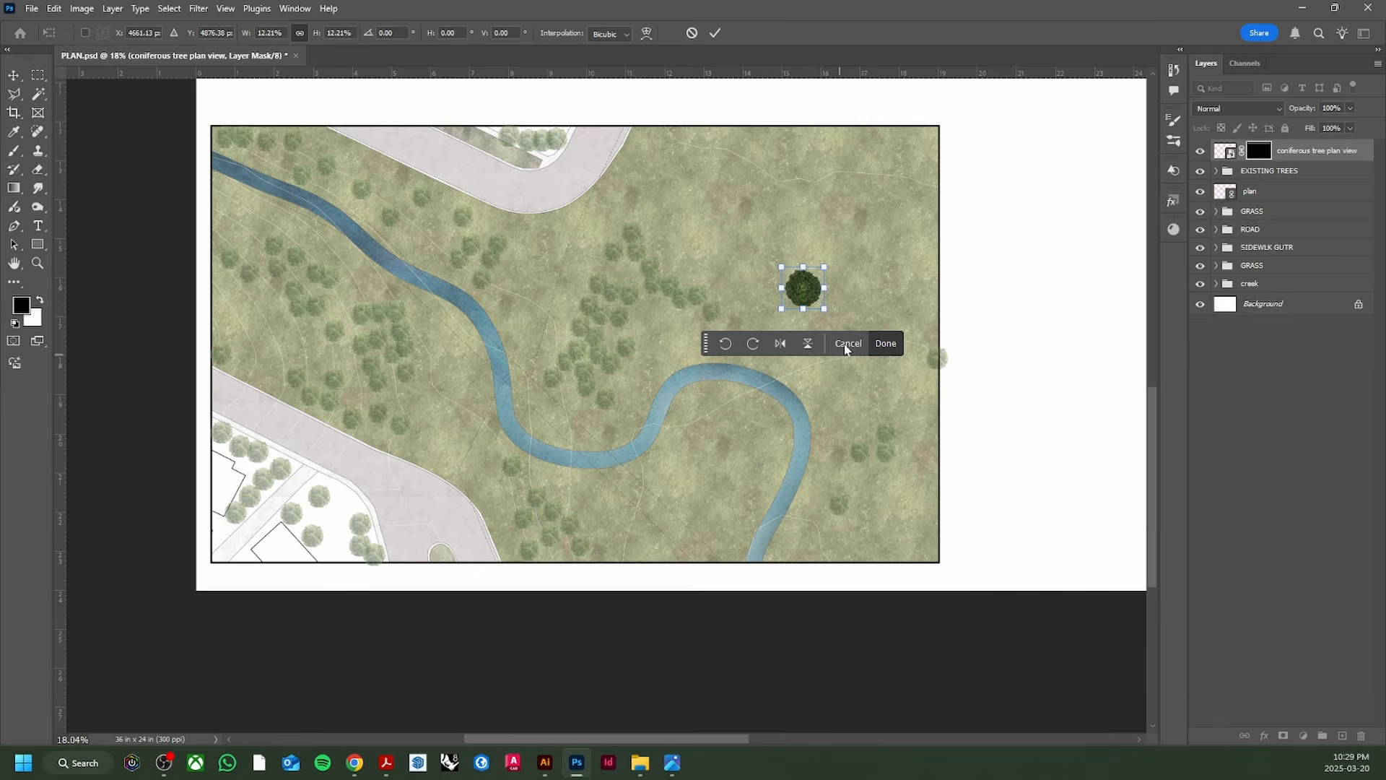
{"action": "left_click", "coordinate": [886, 343]}
{"action": "left_click", "coordinate": [1264, 736]}
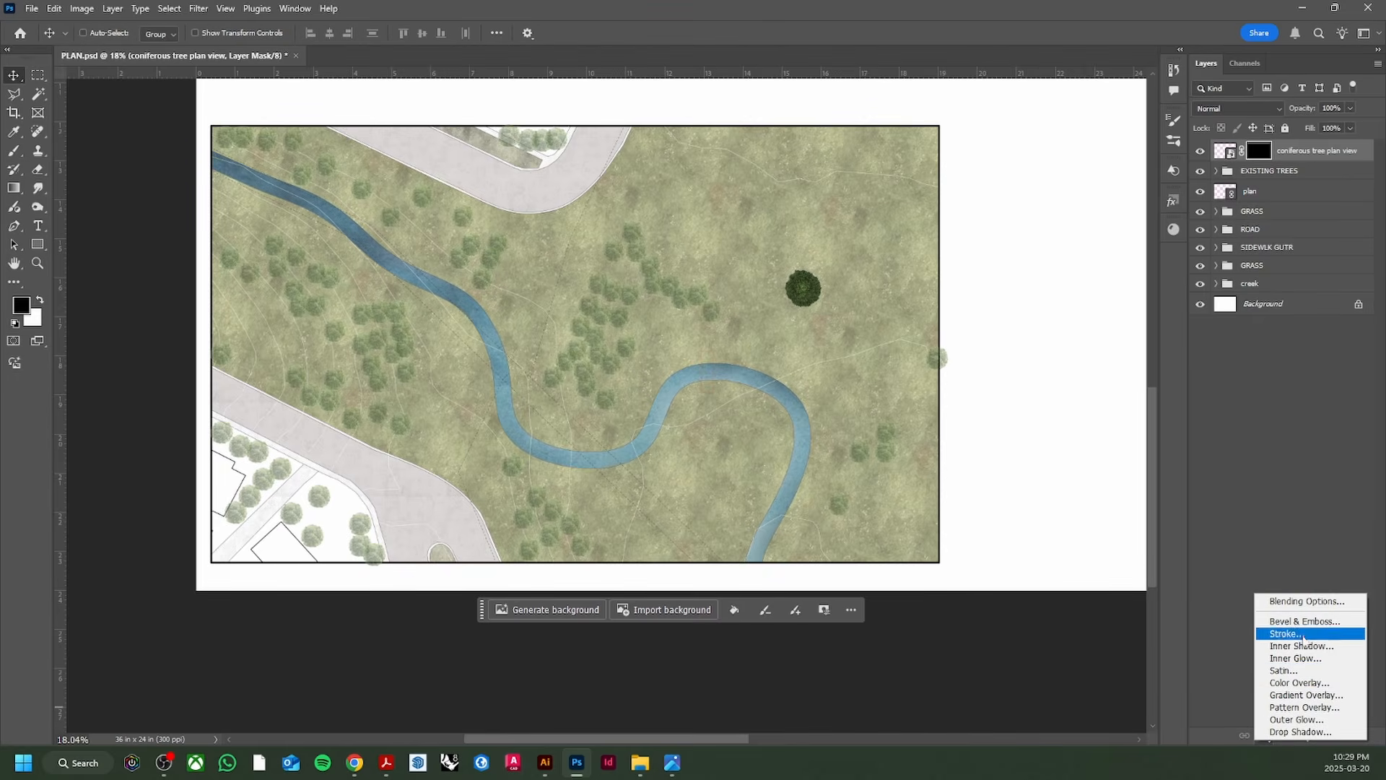
Step: Apply a Stroke layer effect to the coniferous tree and set its colour to white
{"action": "left_click", "coordinate": [1300, 634]}
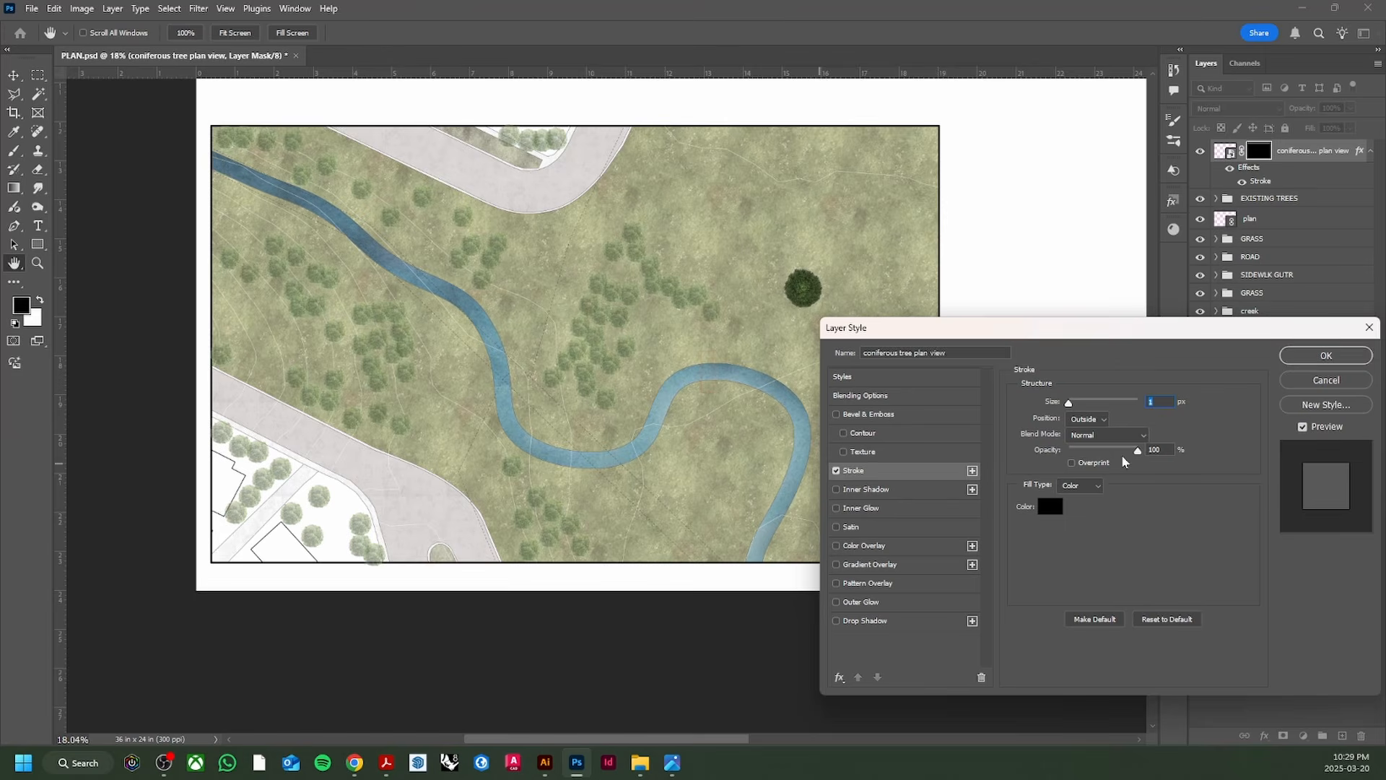
{"action": "left_click", "coordinate": [1321, 356]}
{"action": "scroll", "coordinate": [812, 297], "scroll_direction": "up", "scroll_amount": 4}
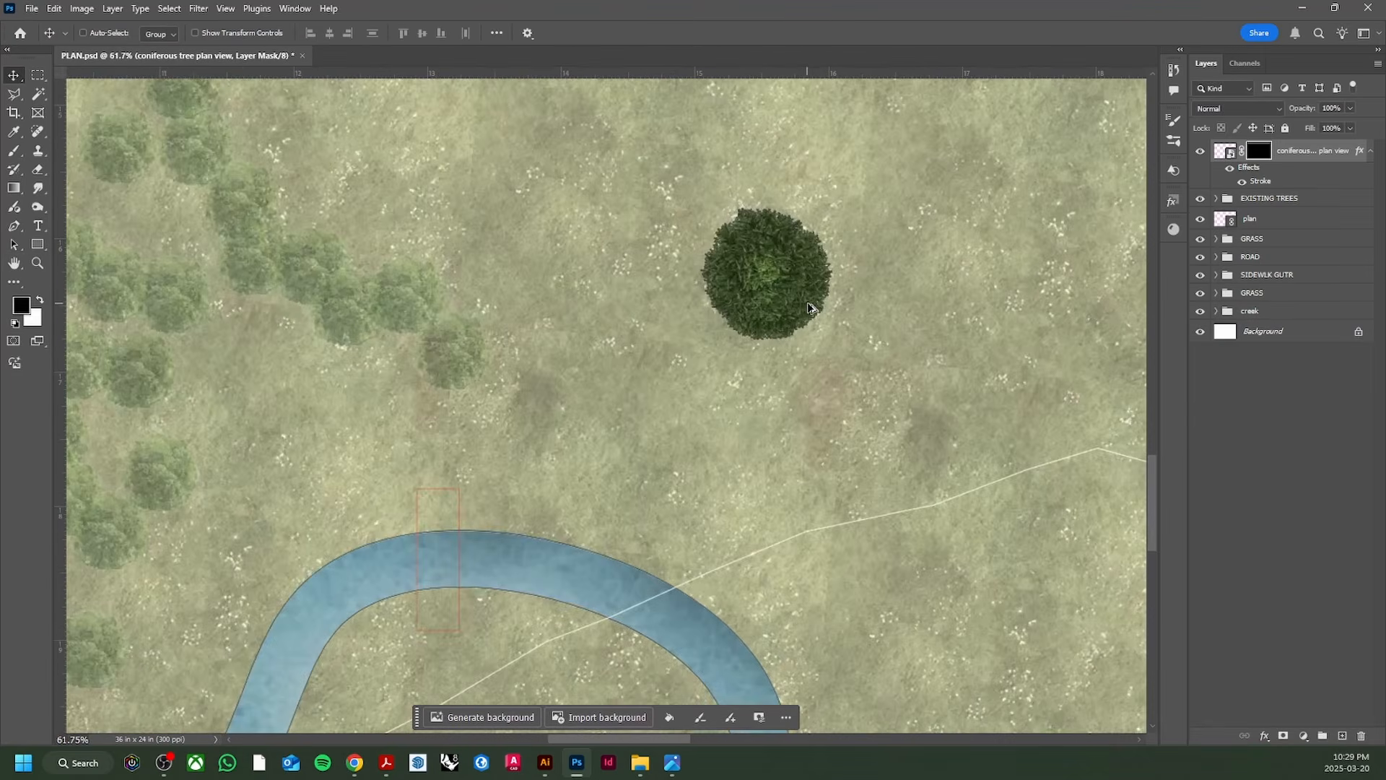
{"action": "scroll", "coordinate": [810, 309], "scroll_direction": "up", "scroll_amount": 1}
{"action": "scroll", "coordinate": [812, 310], "scroll_direction": "up", "scroll_amount": 3}
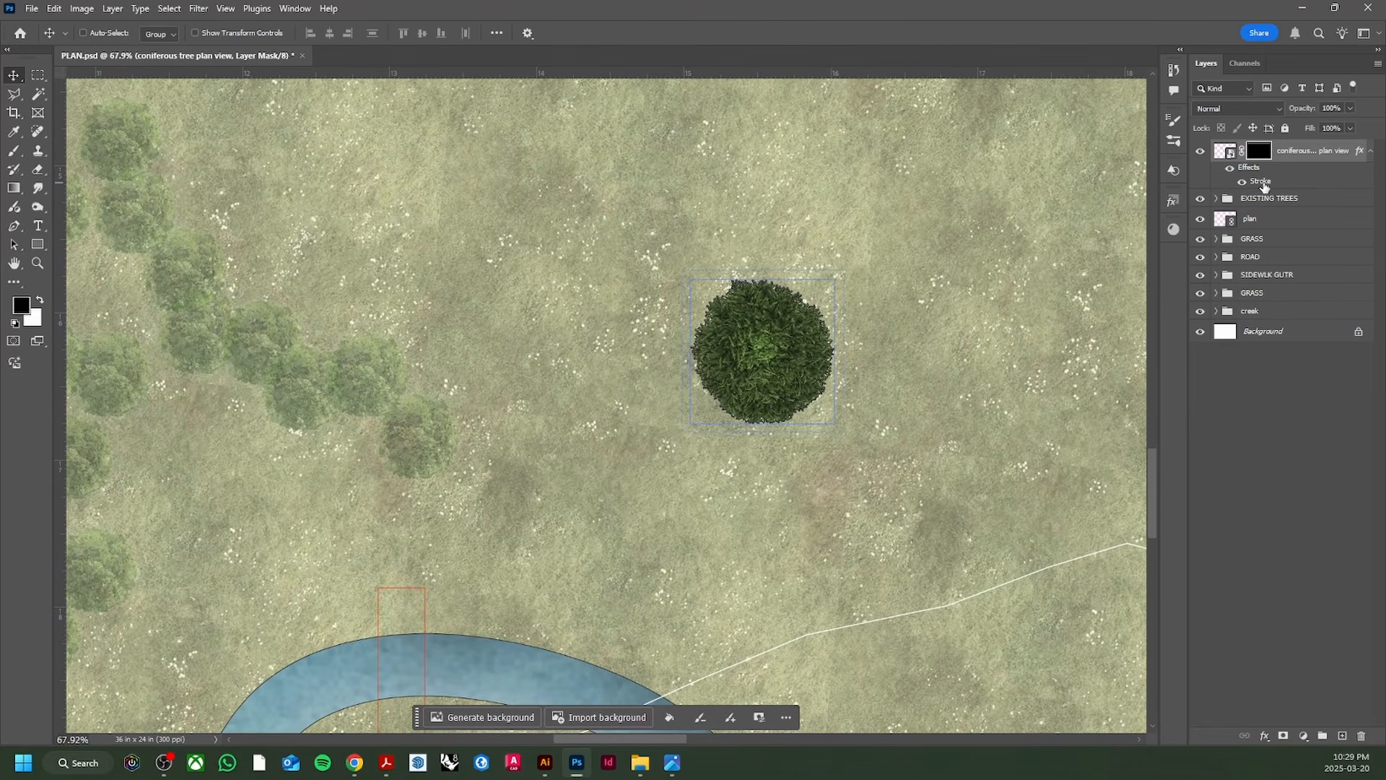
{"action": "double_click", "coordinate": [1264, 186]}
{"action": "left_click", "coordinate": [1050, 507]}
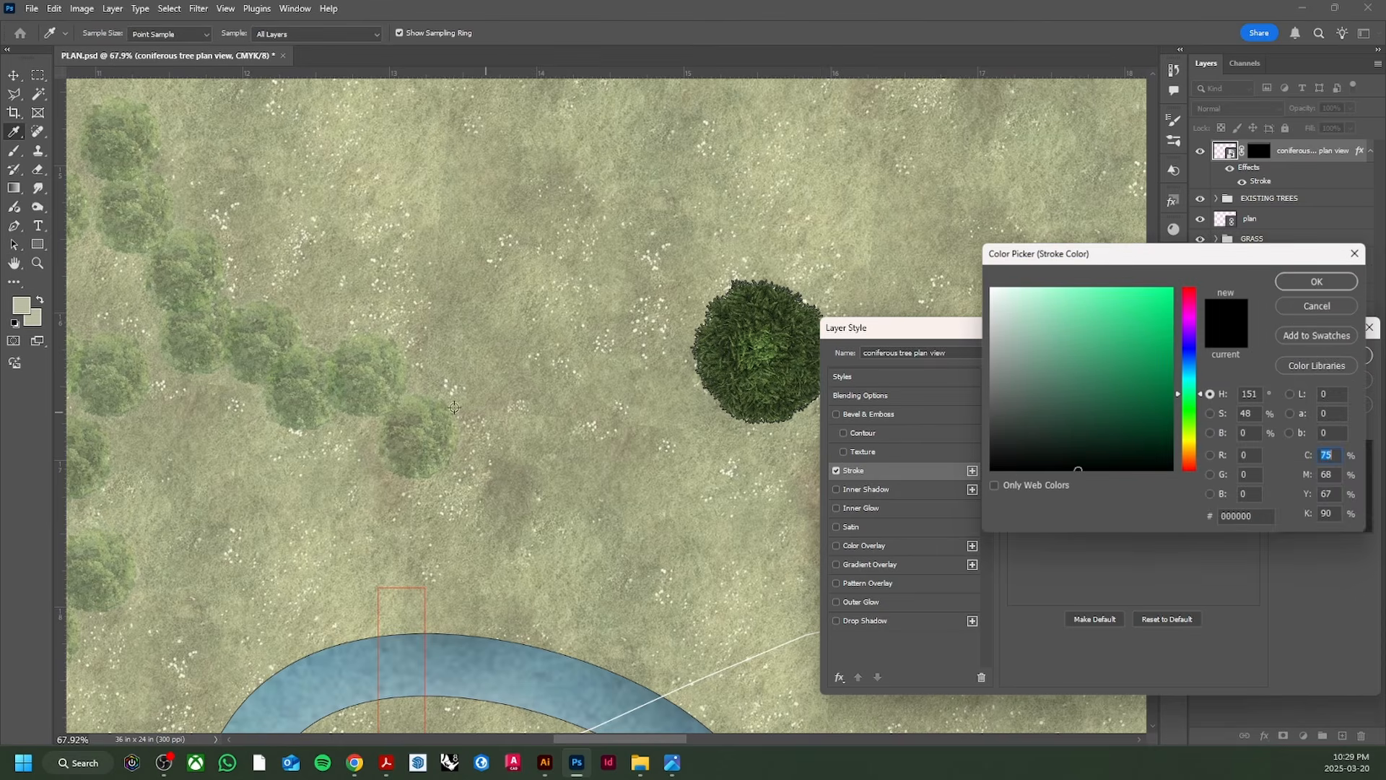
{"action": "left_click", "coordinate": [992, 289]}
{"action": "left_click", "coordinate": [1318, 281]}
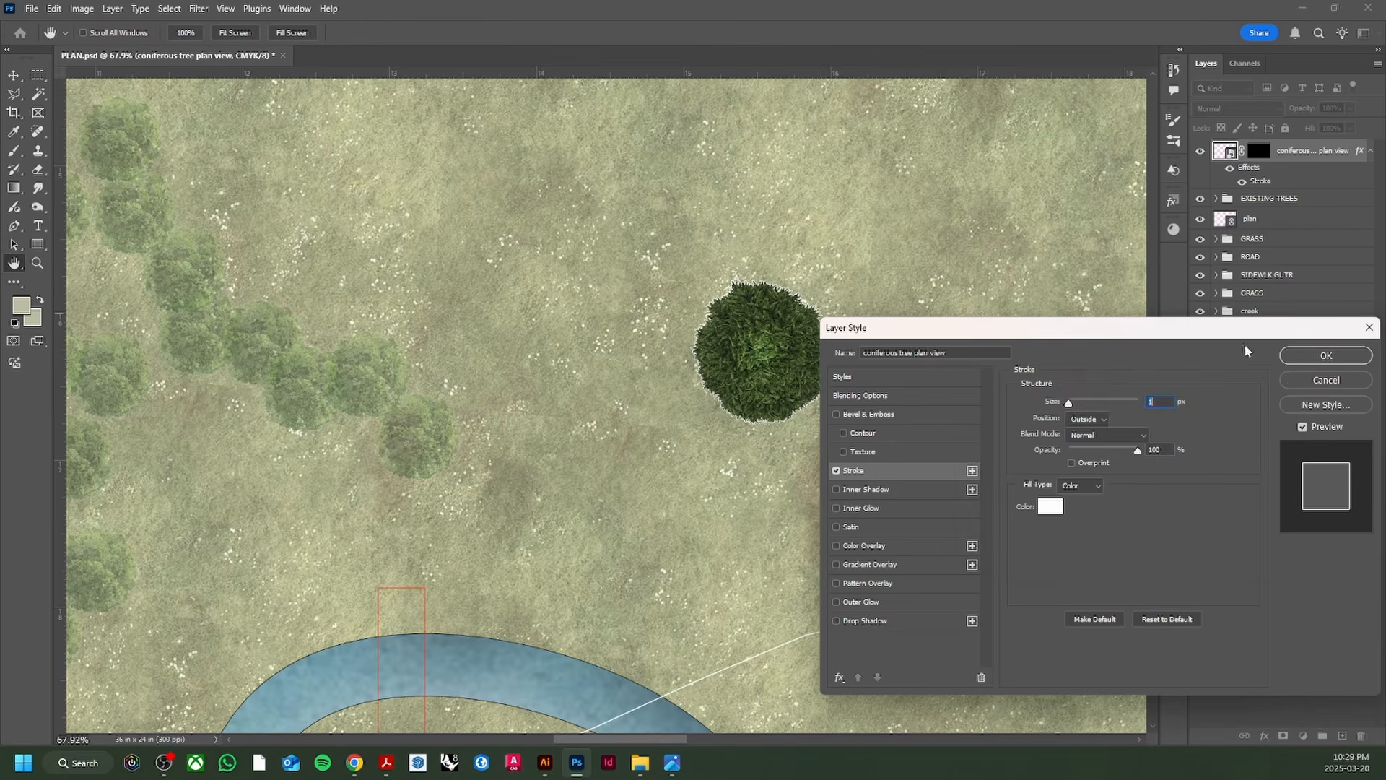
{"action": "left_click", "coordinate": [1321, 354]}
{"action": "left_click", "coordinate": [1244, 203]}
Step: Group the coniferous tree as NEW TREES and lower the group's opacity to 80%
{"action": "key", "text": "ctrl+g"}
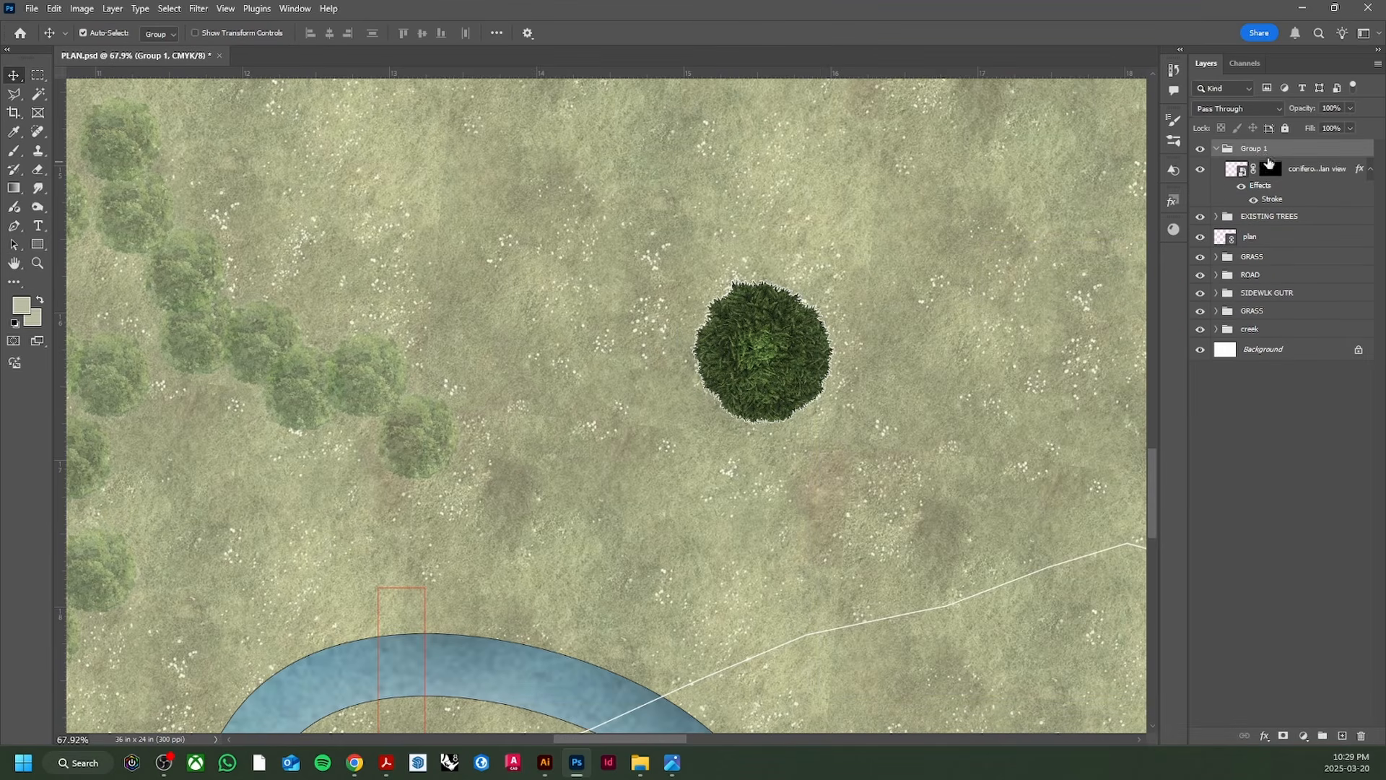
{"action": "double_click", "coordinate": [1257, 150]}
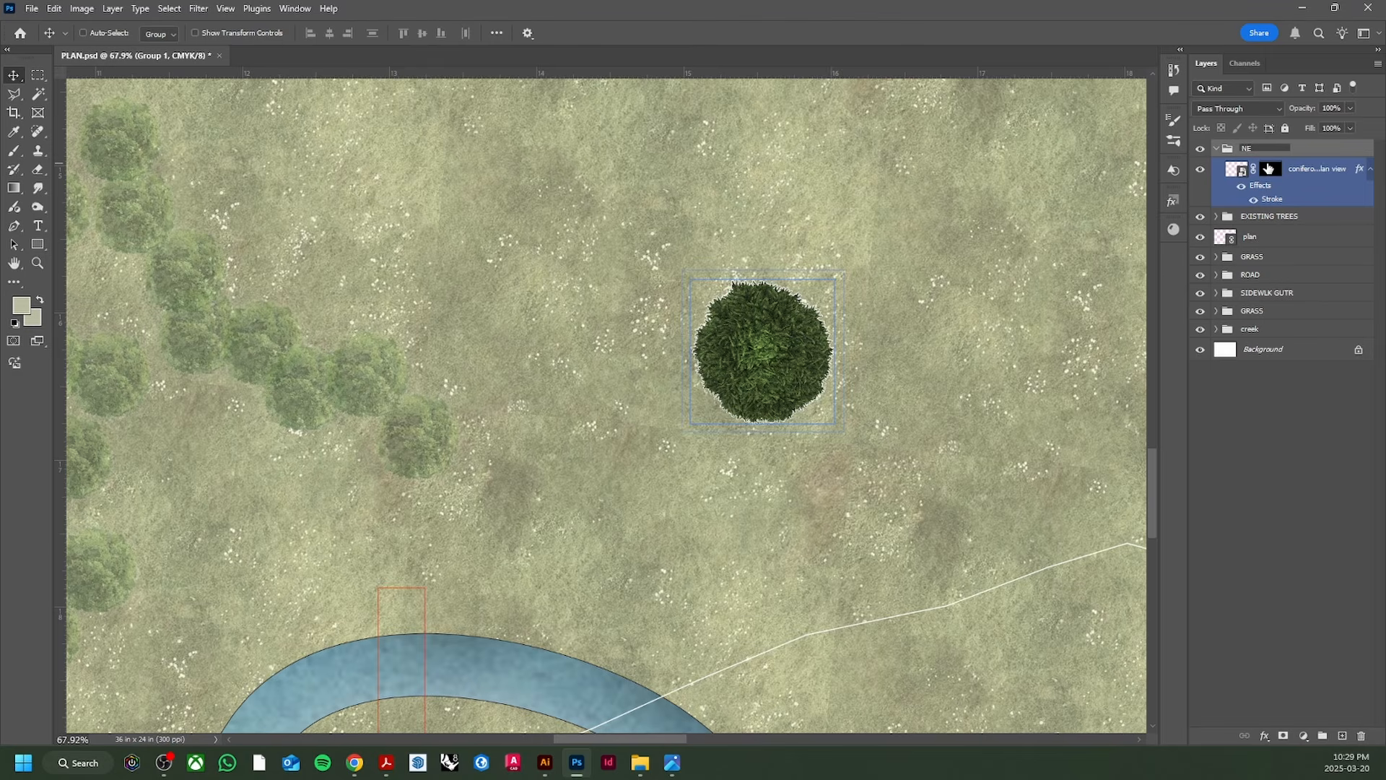
{"action": "type", "text": "NEW TREES"}
{"action": "key", "text": "Return"}
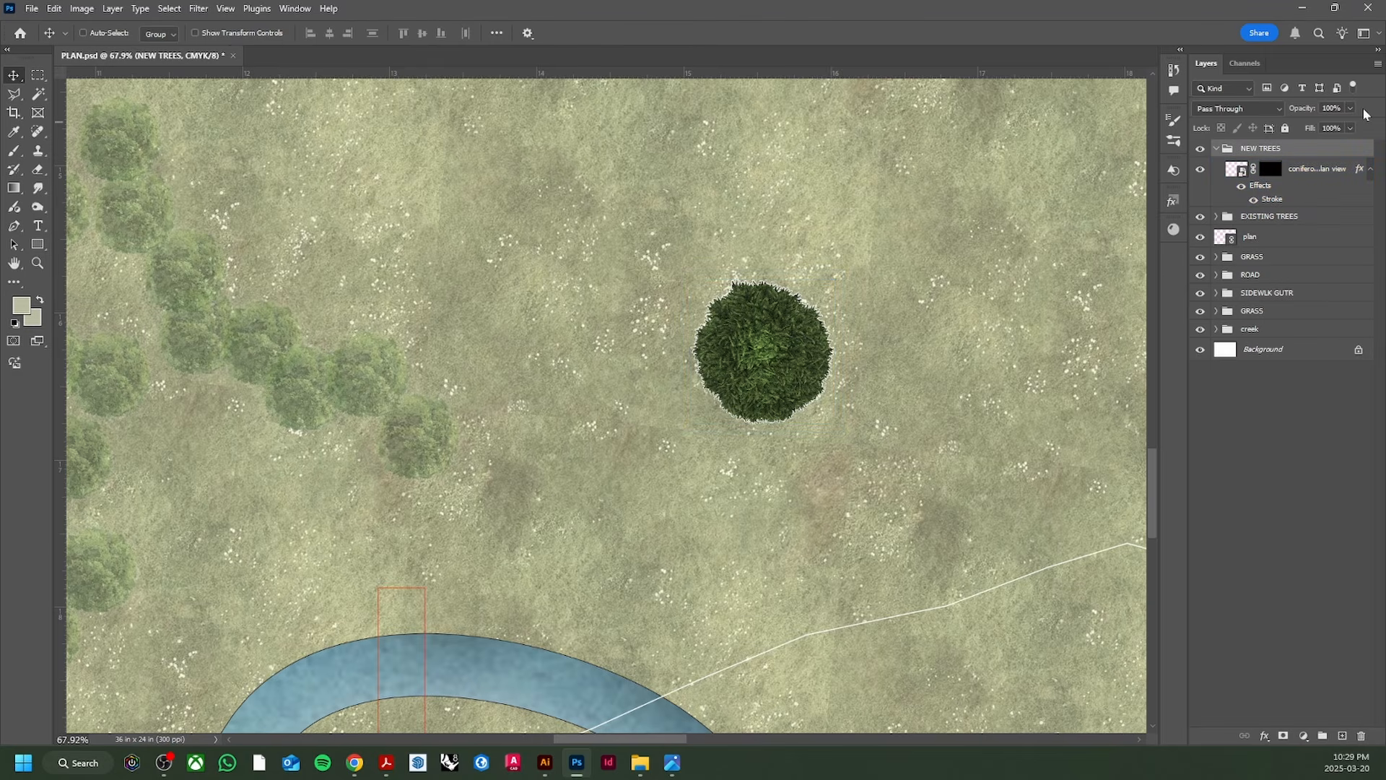
{"action": "left_click", "coordinate": [1350, 108]}
{"action": "left_click_drag", "start_coordinate": [1353, 125], "coordinate": [1339, 127]}
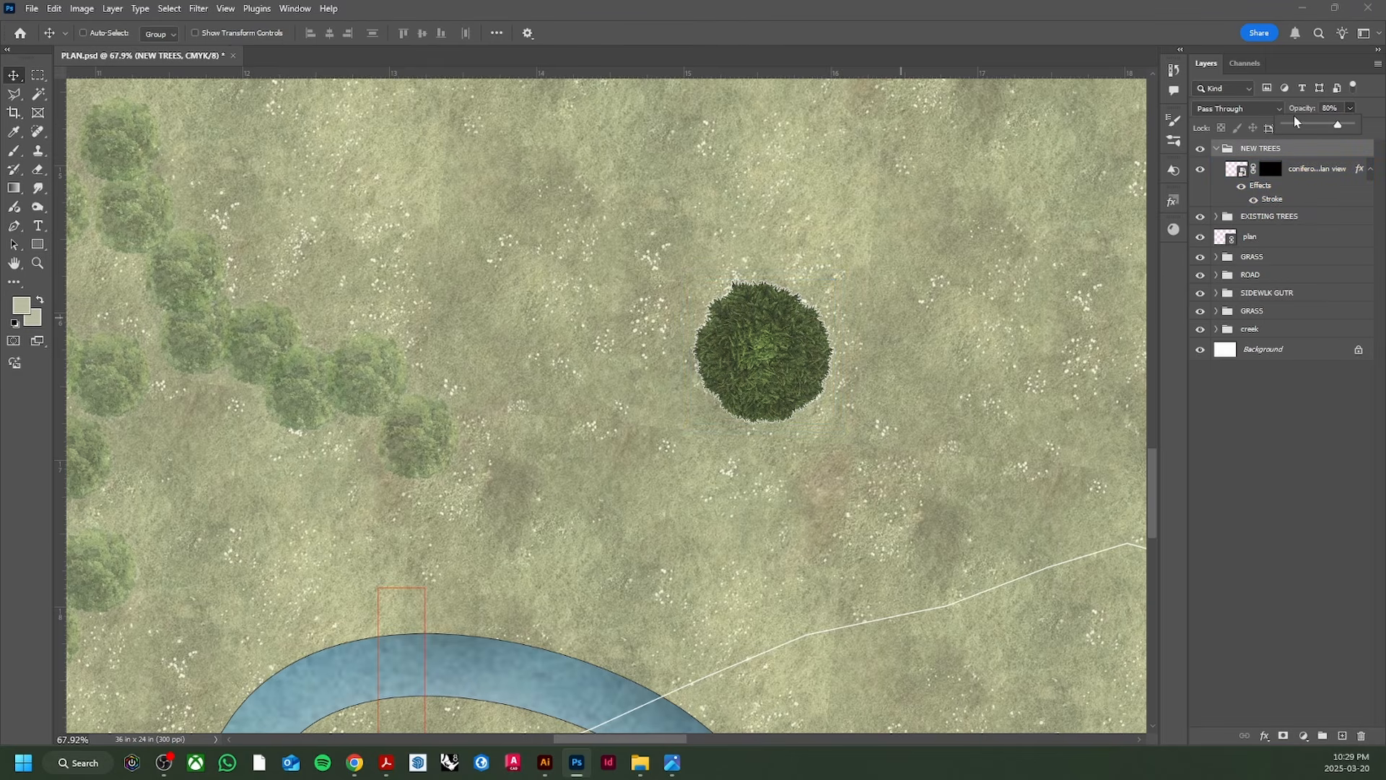
Step: Expand the EXISTING TREES group and select all of its tree copy layers
{"action": "left_click", "coordinate": [1279, 217]}
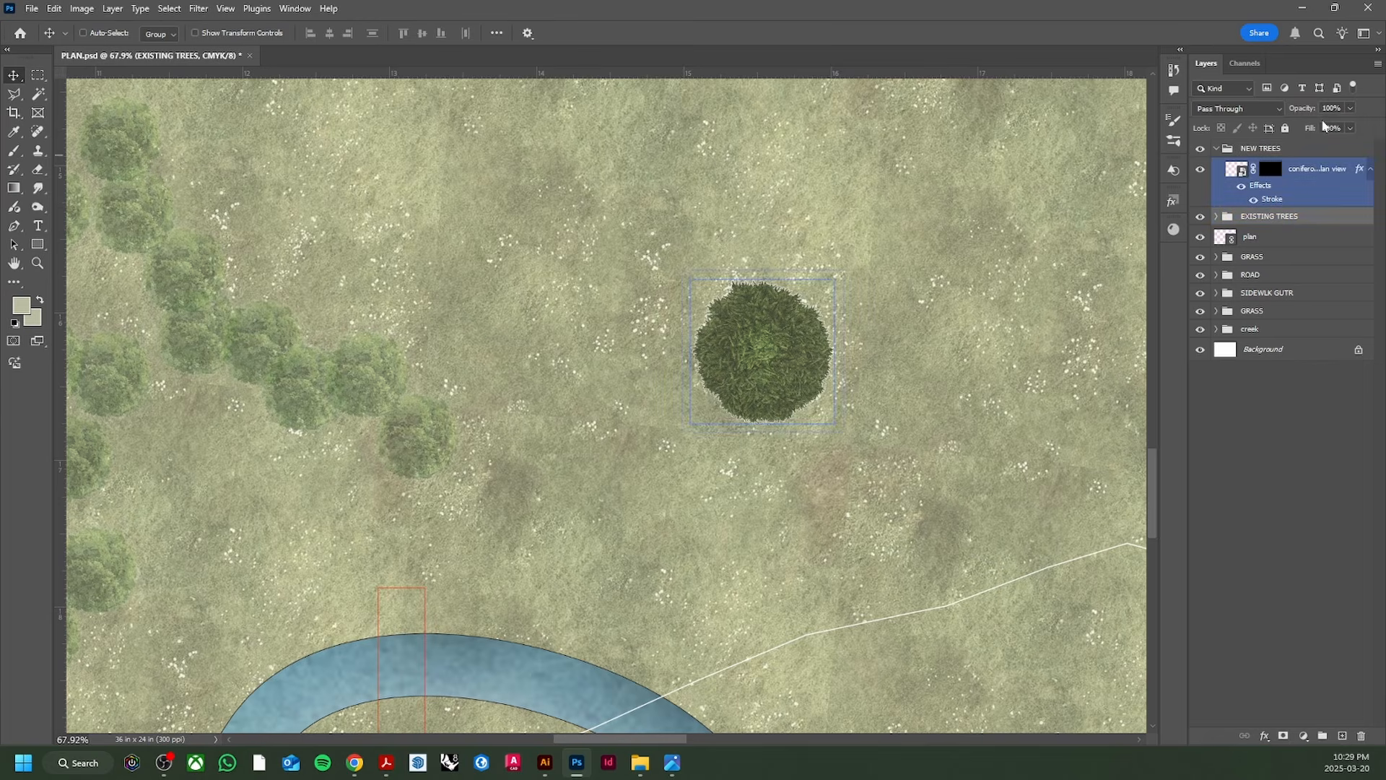
{"action": "left_click", "coordinate": [1216, 217]}
{"action": "left_click", "coordinate": [1281, 241]}
{"action": "scroll", "coordinate": [1290, 353], "scroll_direction": "down", "scroll_amount": 5}
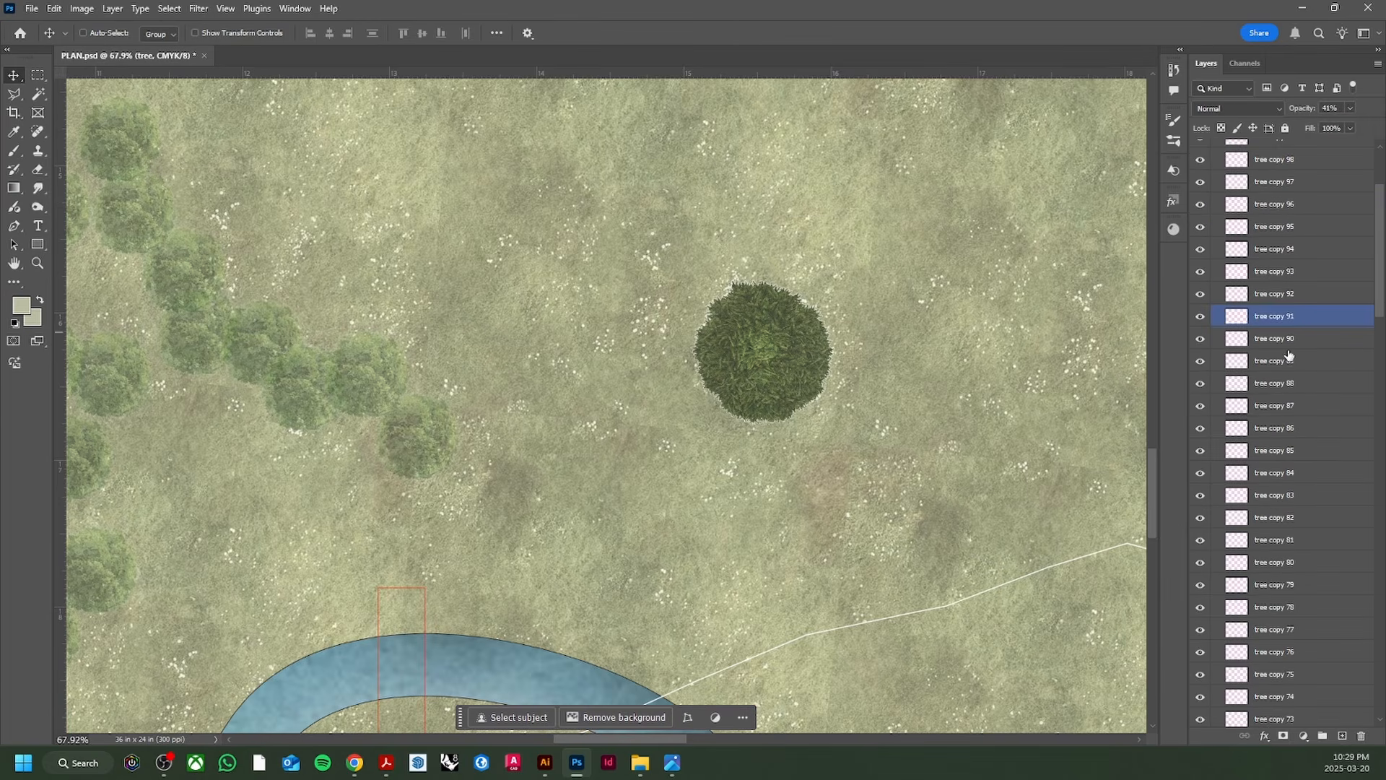
{"action": "left_click_drag", "start_coordinate": [1380, 316], "coordinate": [1380, 678]}
{"action": "left_click", "coordinate": [1285, 581], "text": "shift"}
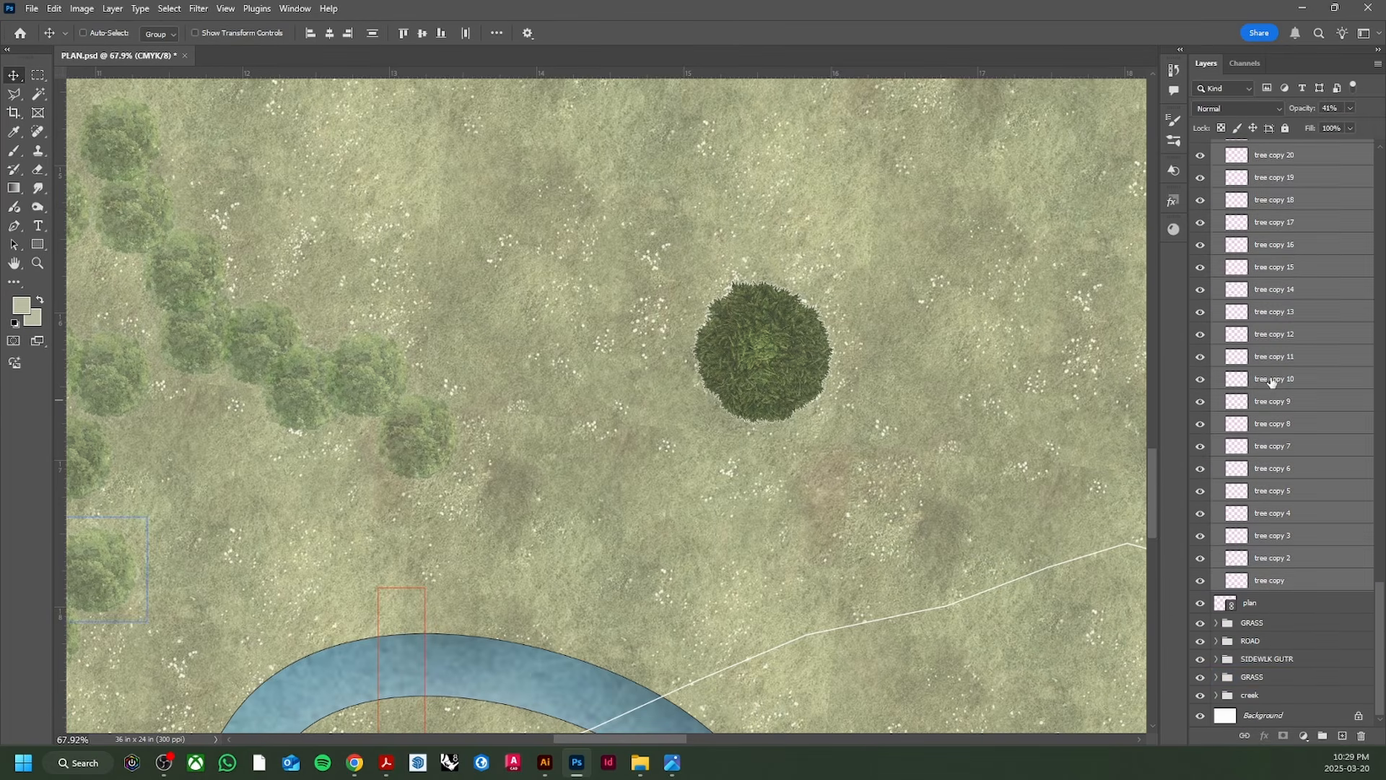
{"action": "scroll", "coordinate": [1274, 385], "scroll_direction": "up", "scroll_amount": 6}
{"action": "scroll", "coordinate": [1277, 390], "scroll_direction": "up", "scroll_amount": 10}
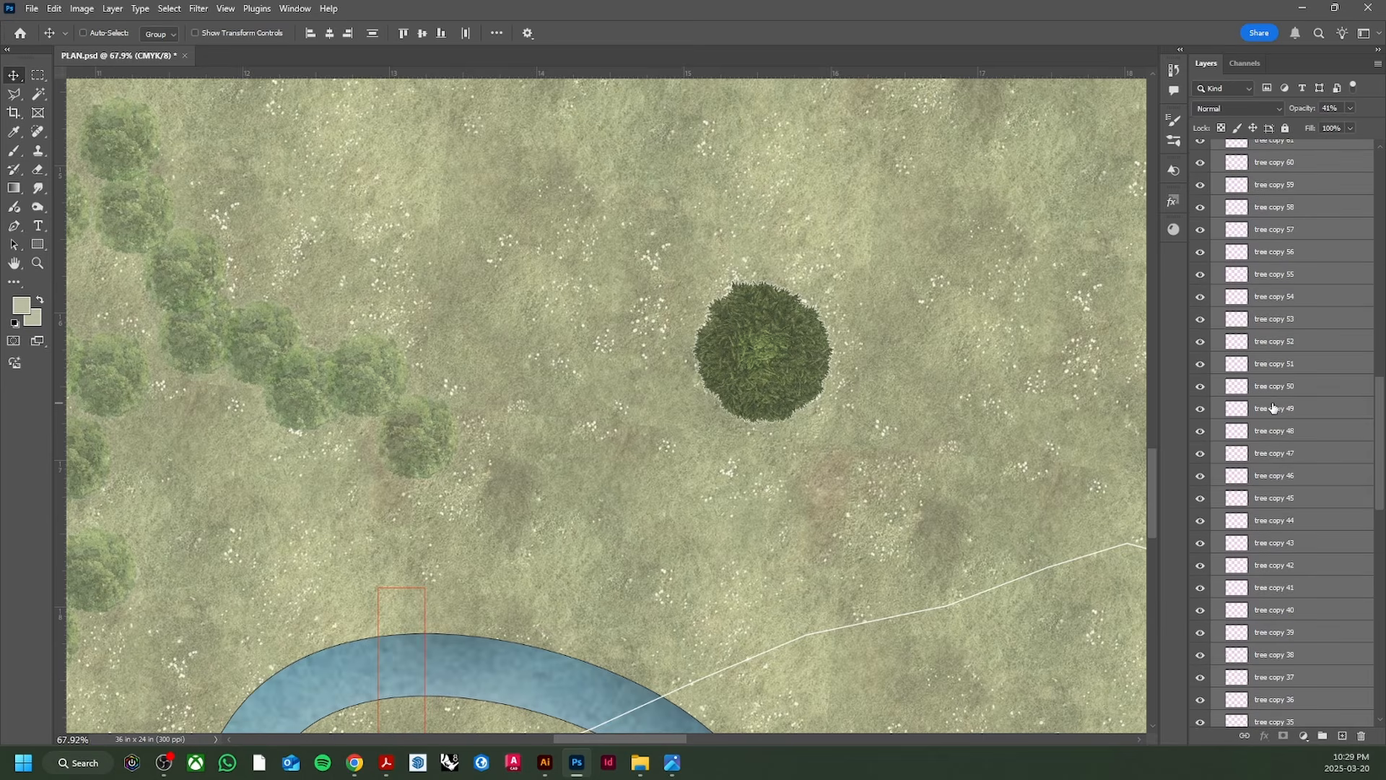
{"action": "scroll", "coordinate": [1367, 359], "scroll_direction": "up", "scroll_amount": 11}
{"action": "scroll", "coordinate": [903, 354], "scroll_direction": "up", "scroll_amount": 1}
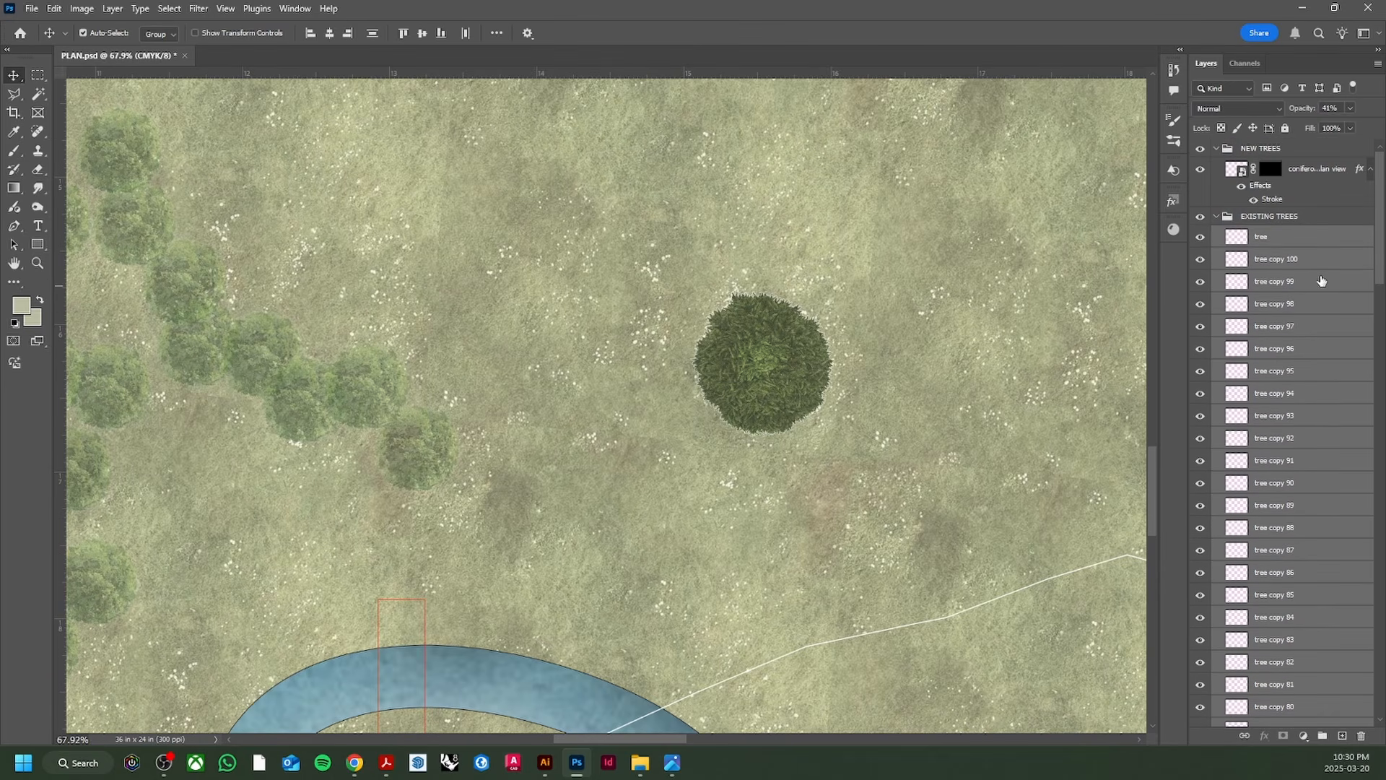
Step: Merge the selected tree copies into one layer at about 59% opacity
{"action": "key", "text": "ctrl+e"}
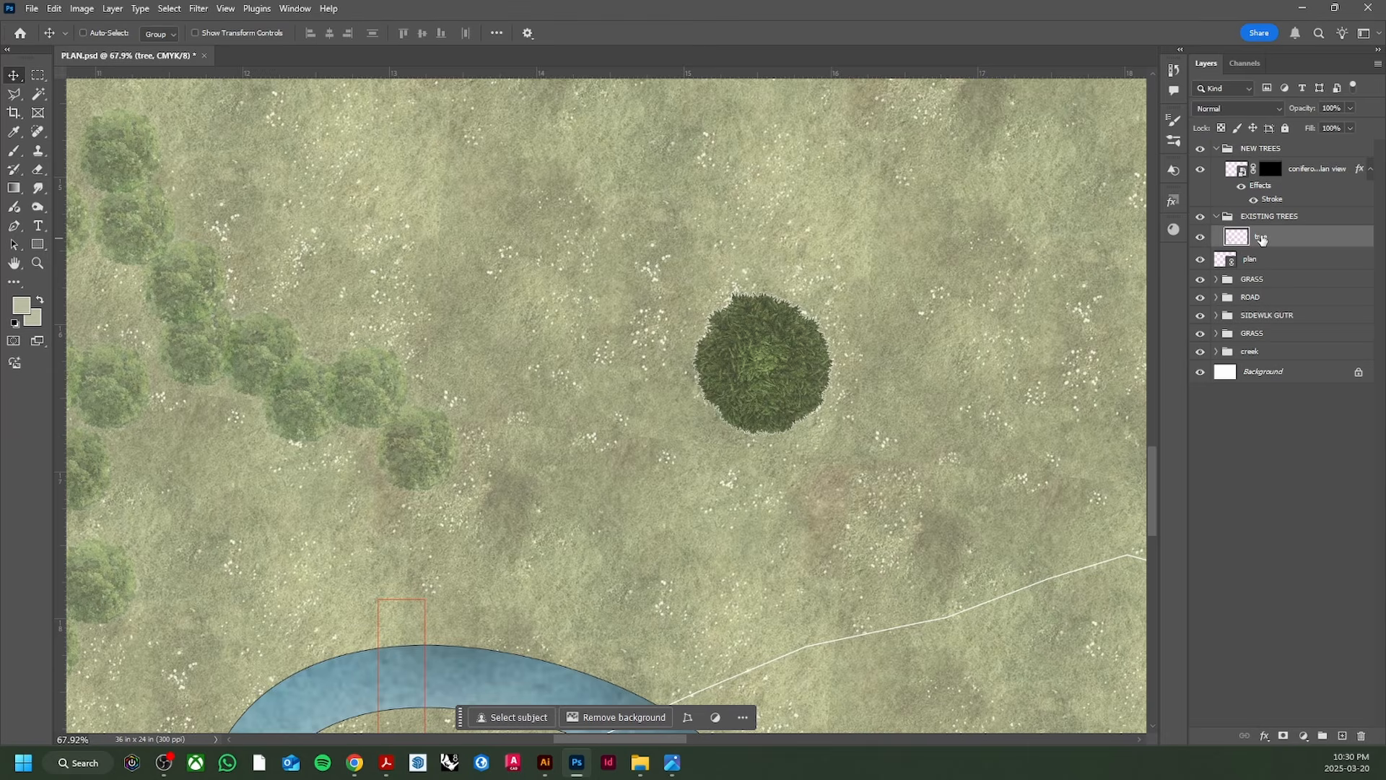
{"action": "key", "text": "ctrl+z"}
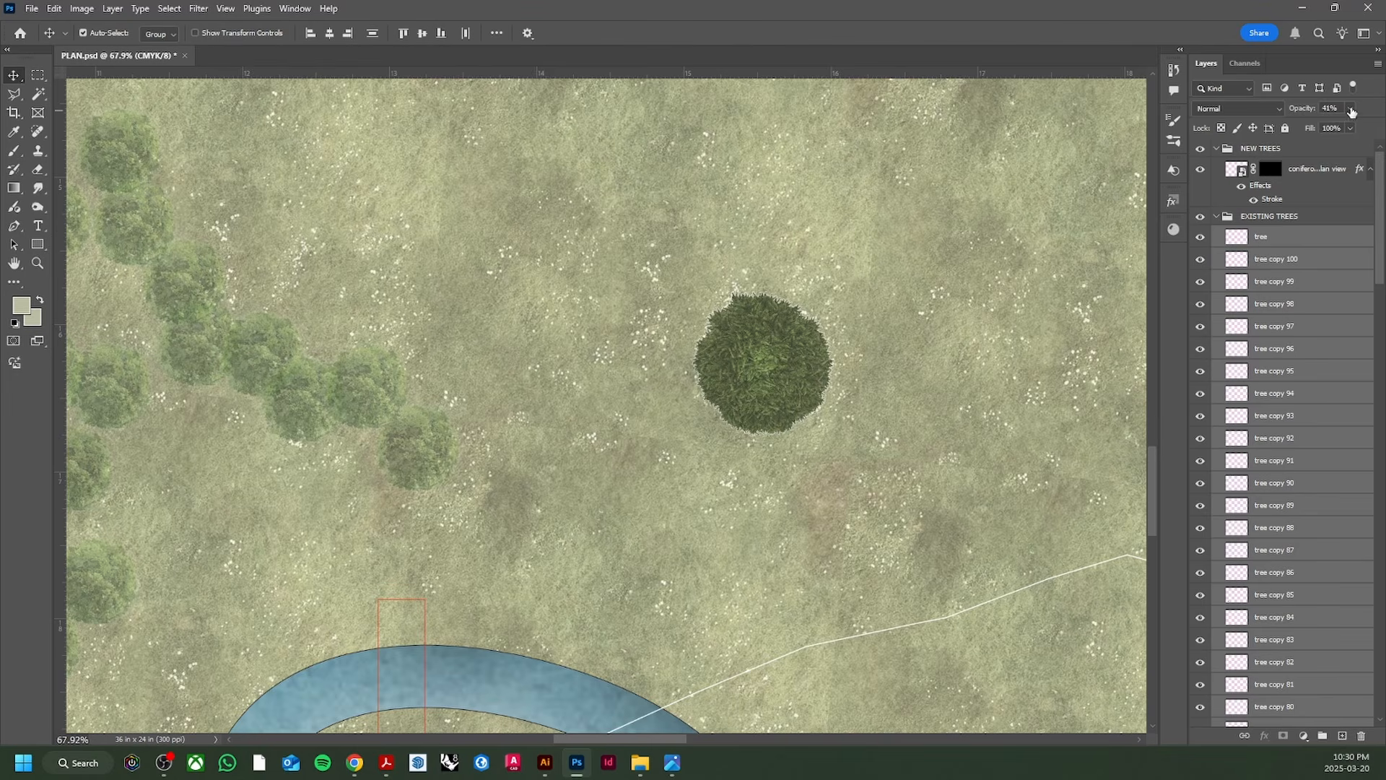
{"action": "left_click", "coordinate": [1351, 109]}
{"action": "left_click_drag", "start_coordinate": [1339, 128], "coordinate": [1376, 125]}
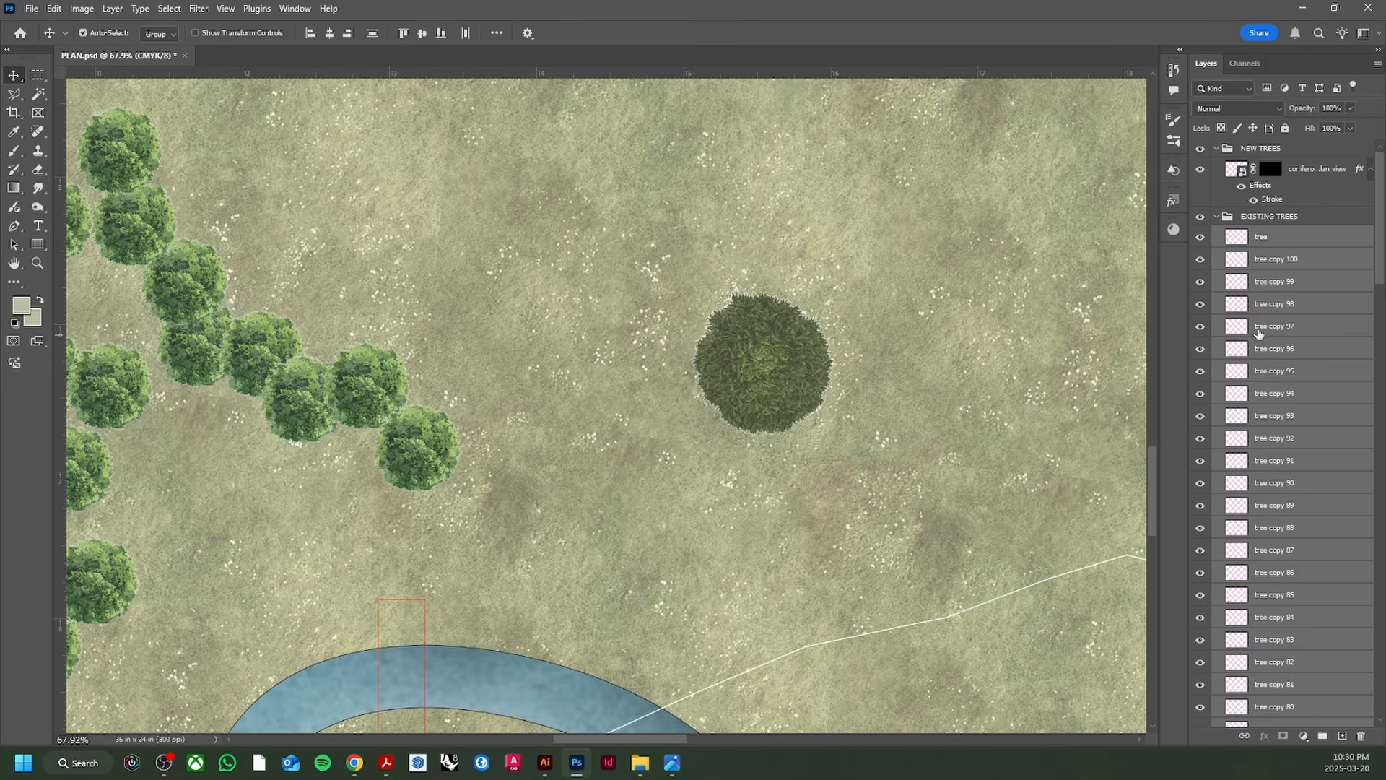
{"action": "key", "text": "ctrl+e"}
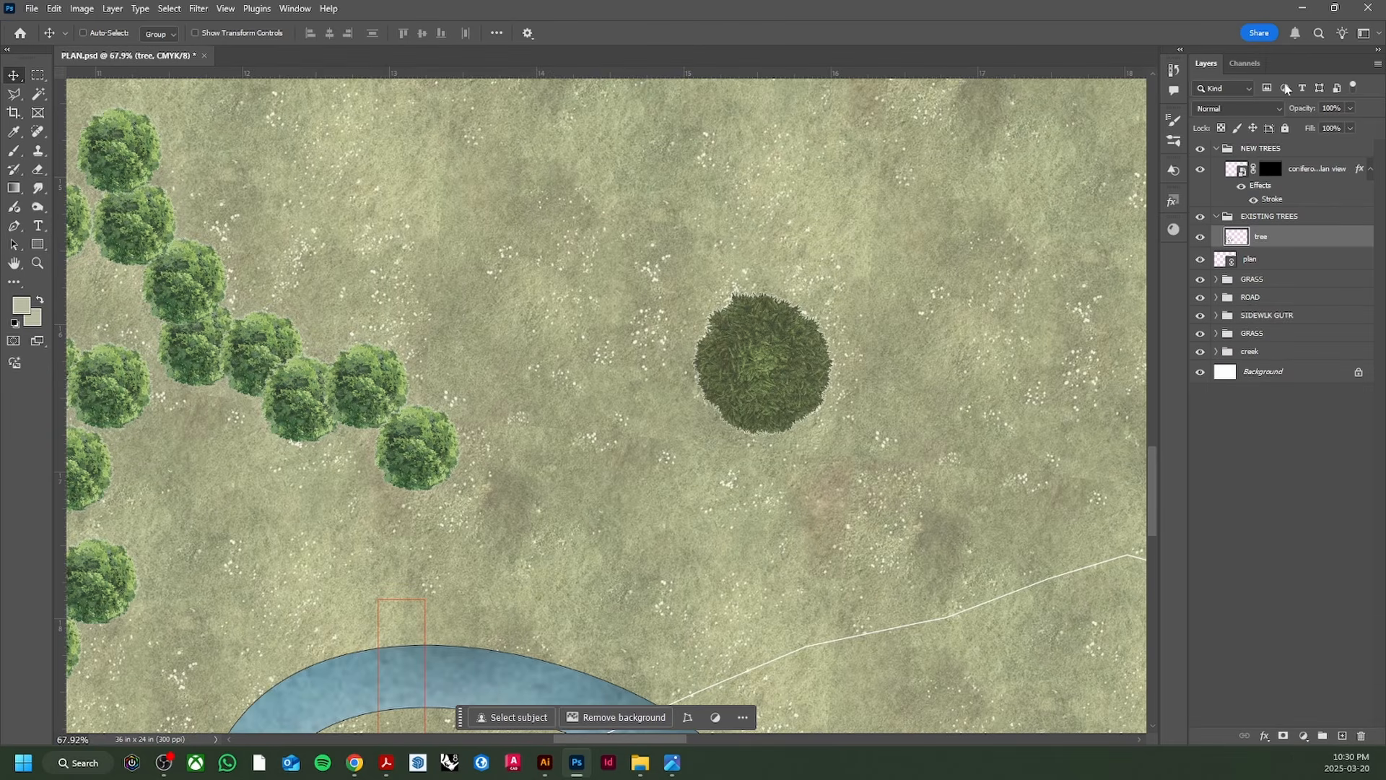
{"action": "left_click", "coordinate": [1352, 109]}
{"action": "left_click_drag", "start_coordinate": [1356, 125], "coordinate": [1328, 127]}
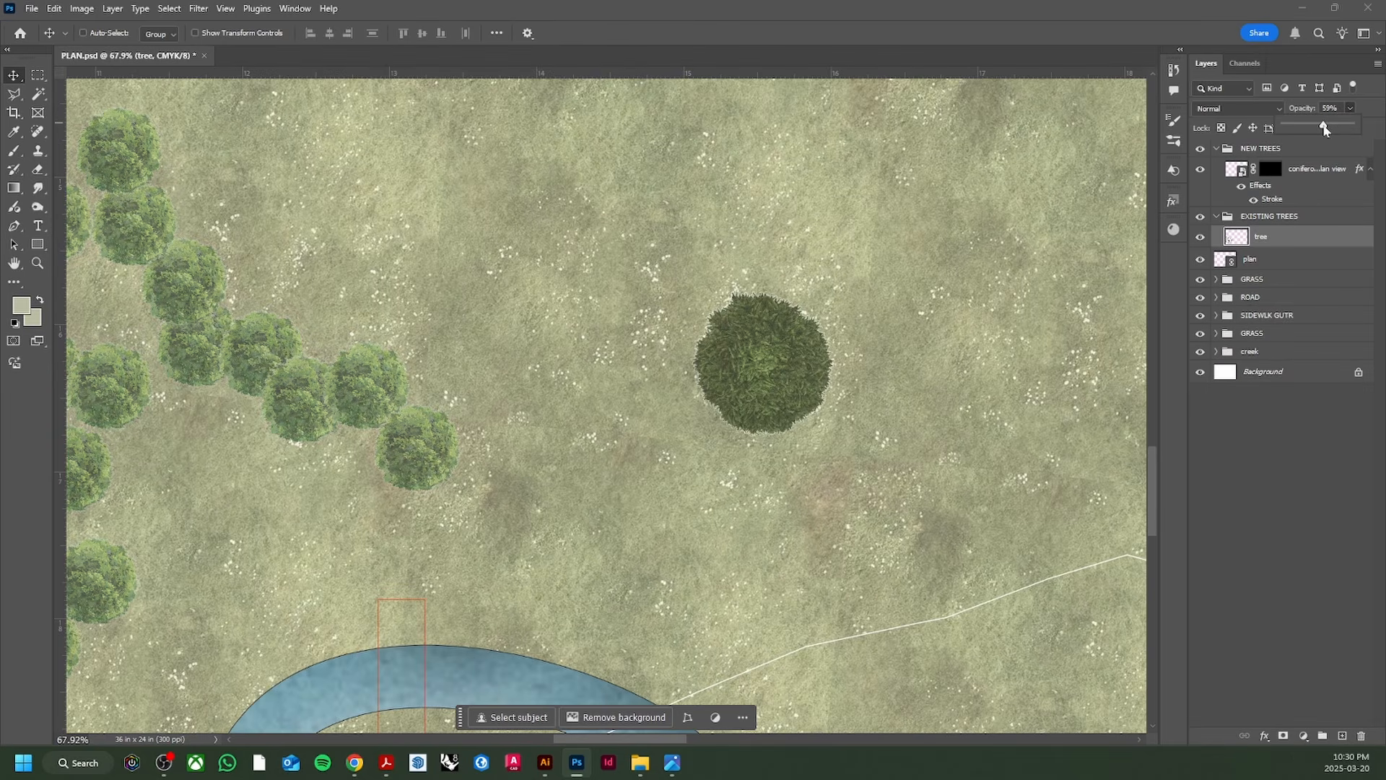
{"action": "scroll", "coordinate": [512, 434], "scroll_direction": "down", "scroll_amount": 5}
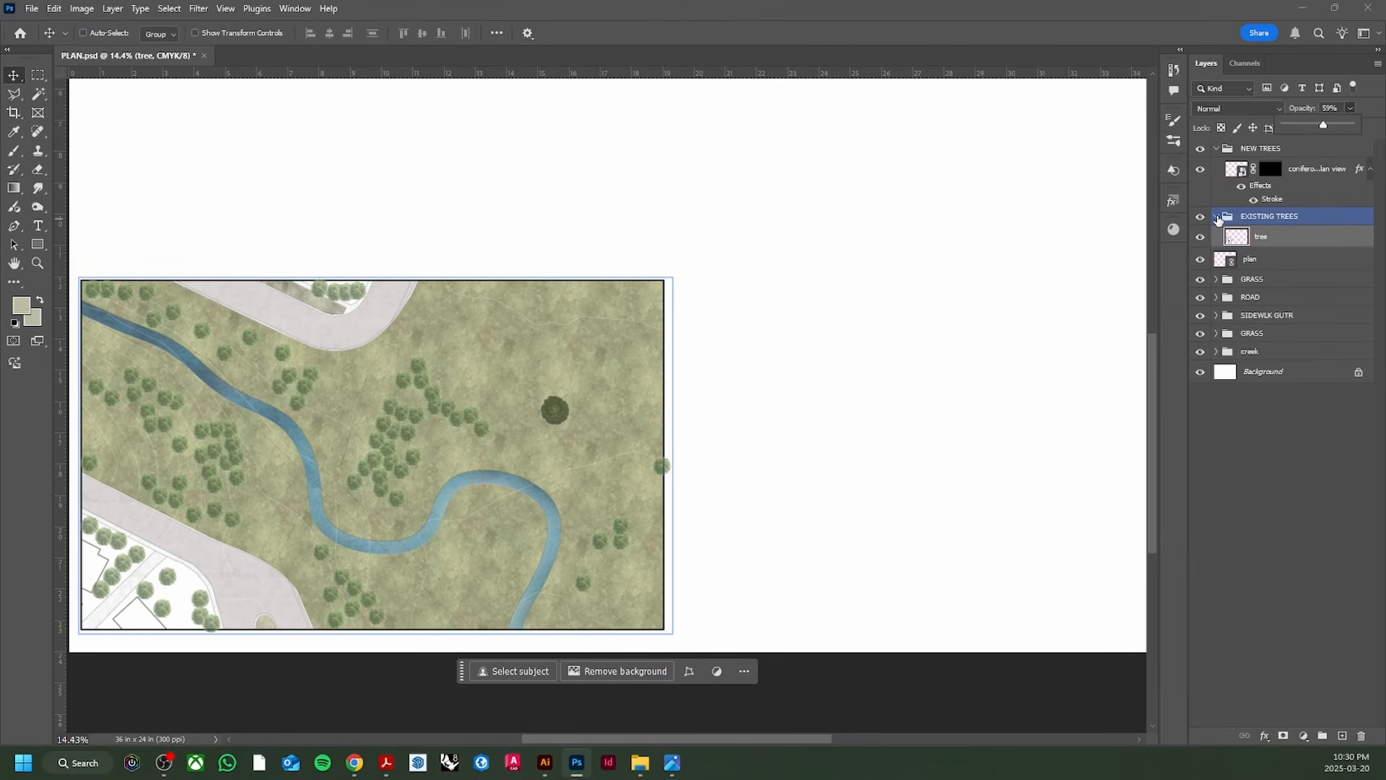
Step: Collapse EXISTING TREES and place coniferous tree copies below the creek
{"action": "left_click", "coordinate": [1217, 217]}
{"action": "scroll", "coordinate": [558, 416], "scroll_direction": "up", "scroll_amount": 1}
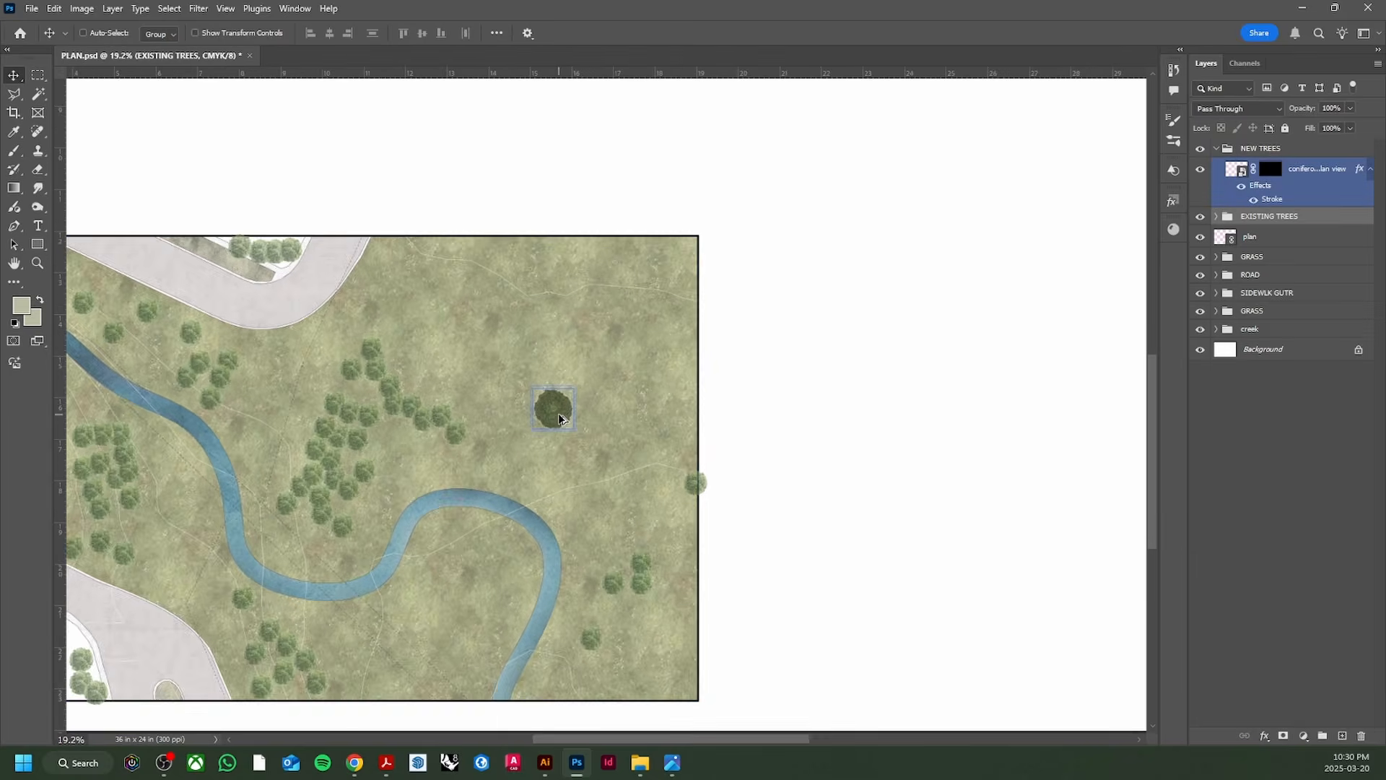
{"action": "scroll", "coordinate": [560, 419], "scroll_direction": "up", "scroll_amount": 1}
{"action": "left_click", "coordinate": [553, 405], "text": "ctrl"}
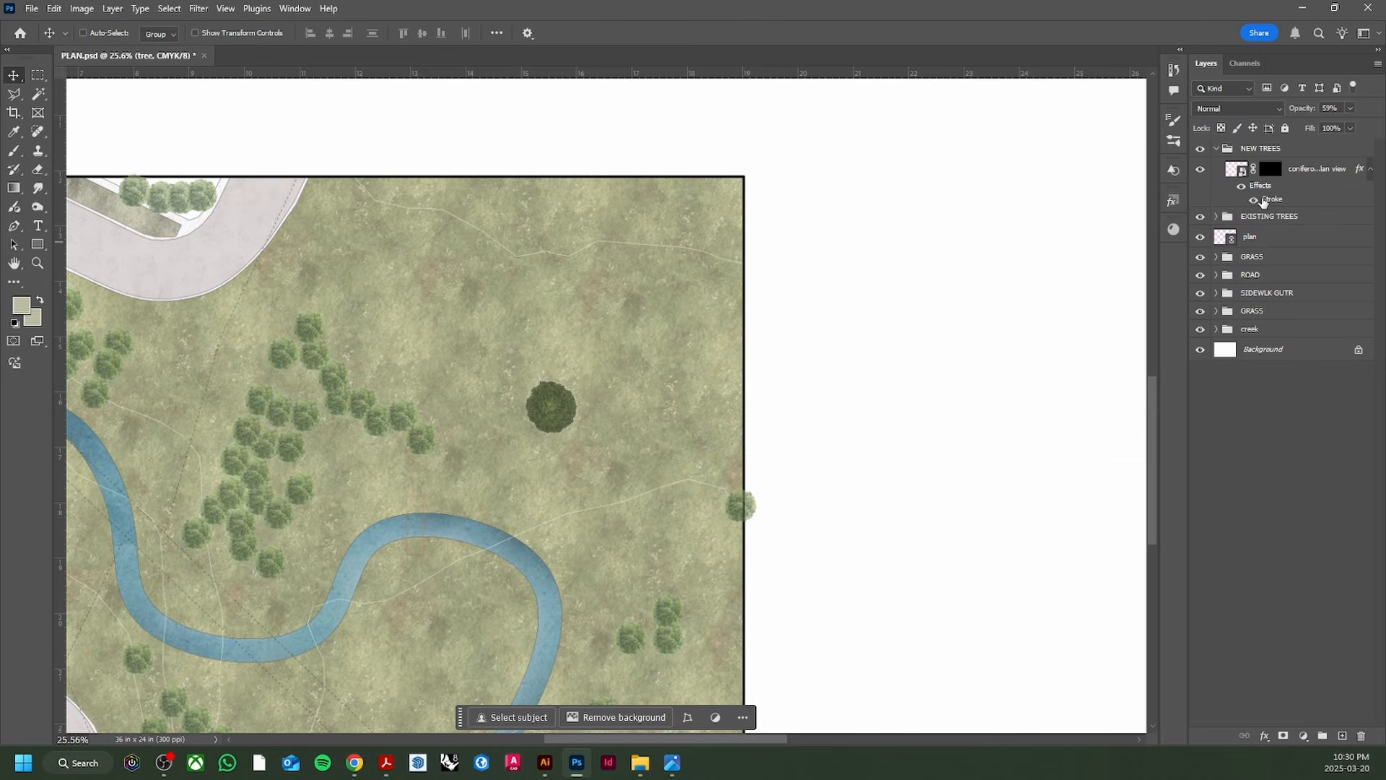
{"action": "left_click_drag", "start_coordinate": [563, 402], "coordinate": [448, 696], "text": "alt"}
{"action": "left_click_drag", "start_coordinate": [446, 696], "coordinate": [359, 658], "text": "alt"}
{"action": "left_click_drag", "start_coordinate": [382, 657], "coordinate": [464, 606], "text": "alt"}
{"action": "left_click_drag", "start_coordinate": [464, 607], "coordinate": [419, 121], "text": "alt"}
Step: Add another cluster of coniferous tree copies to the lower left
{"action": "scroll", "coordinate": [425, 287], "scroll_direction": "down", "scroll_amount": 3}
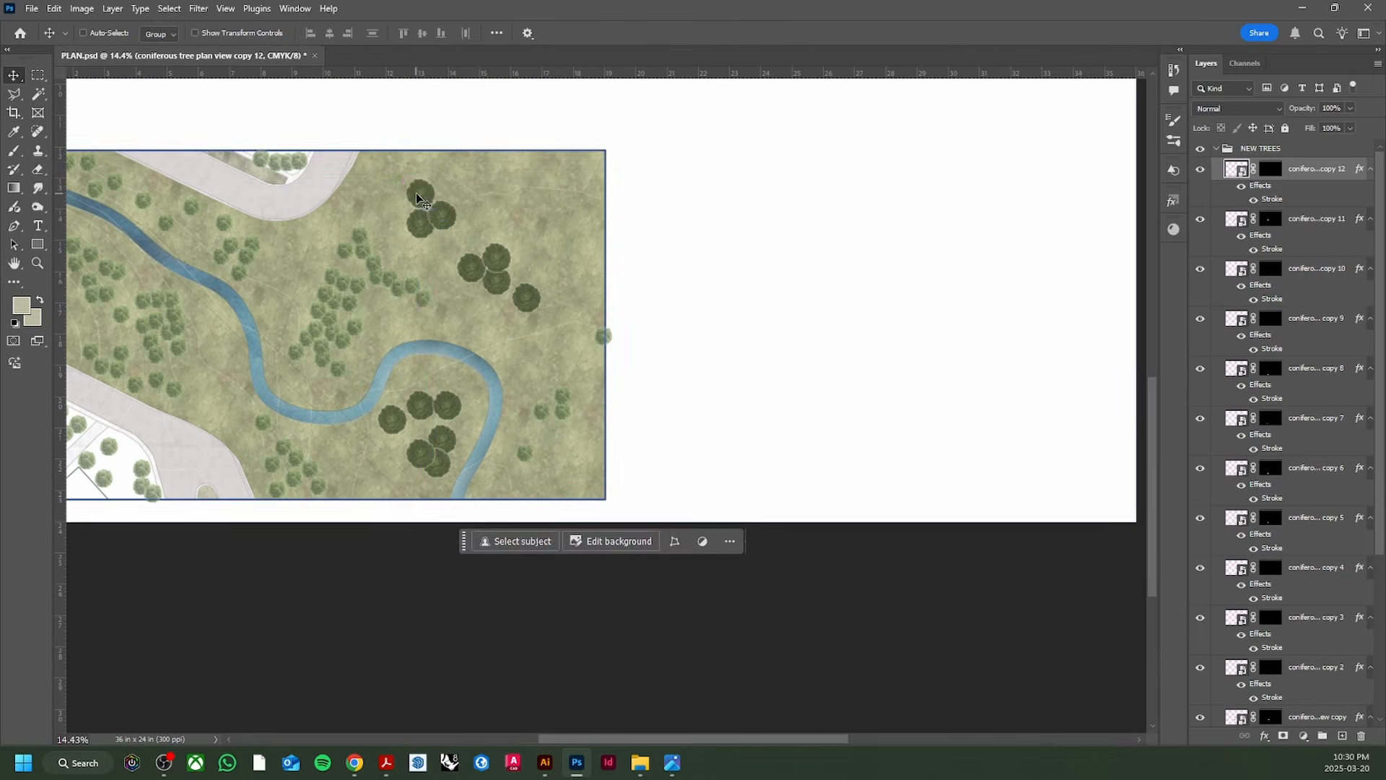
{"action": "left_click_drag", "start_coordinate": [417, 202], "coordinate": [200, 368], "text": "alt"}
{"action": "left_click_drag", "start_coordinate": [199, 369], "coordinate": [297, 295], "text": "alt"}
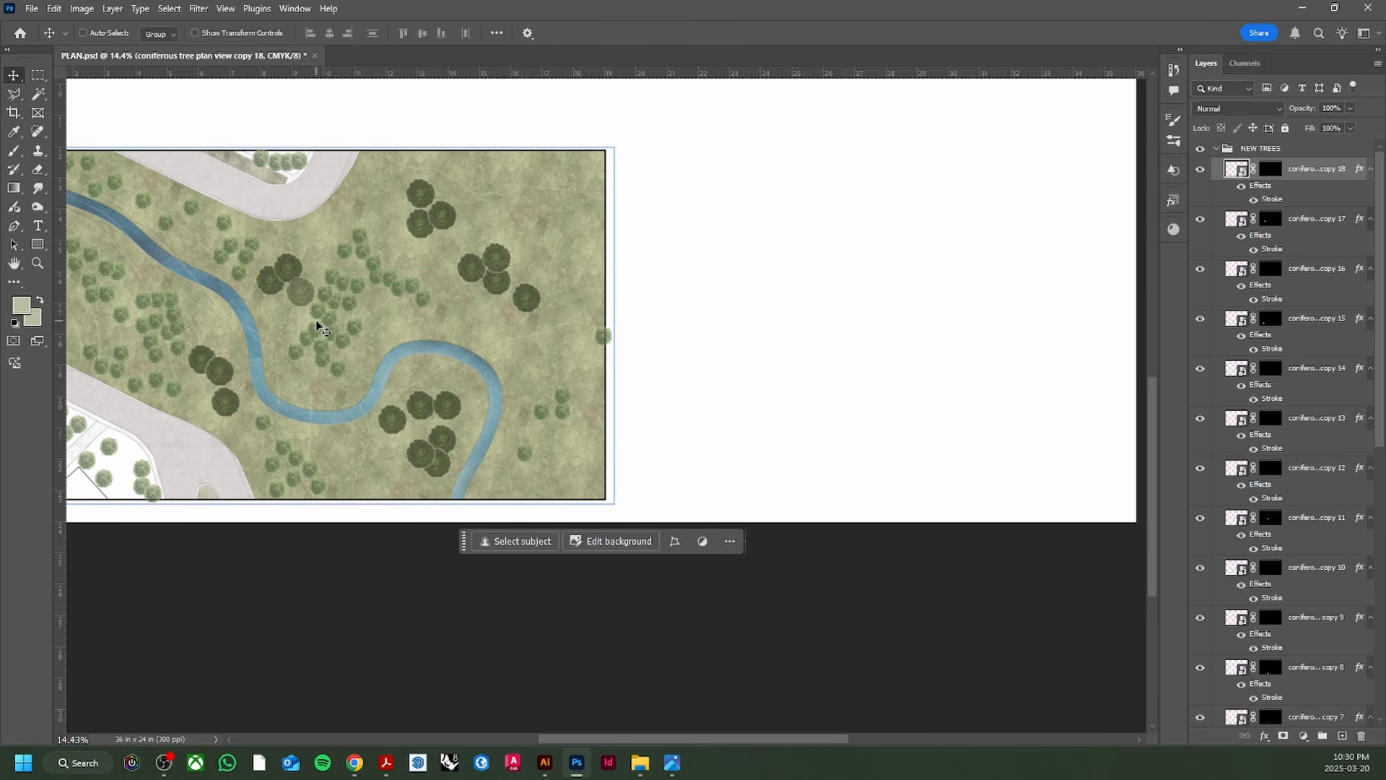
{"action": "scroll", "coordinate": [315, 324], "scroll_direction": "down", "scroll_amount": 2}
{"action": "scroll", "coordinate": [178, 308], "scroll_direction": "up", "scroll_amount": 2}
{"action": "scroll", "coordinate": [303, 328], "scroll_direction": "down", "scroll_amount": 1}
{"action": "scroll", "coordinate": [364, 318], "scroll_direction": "up", "scroll_amount": 2}
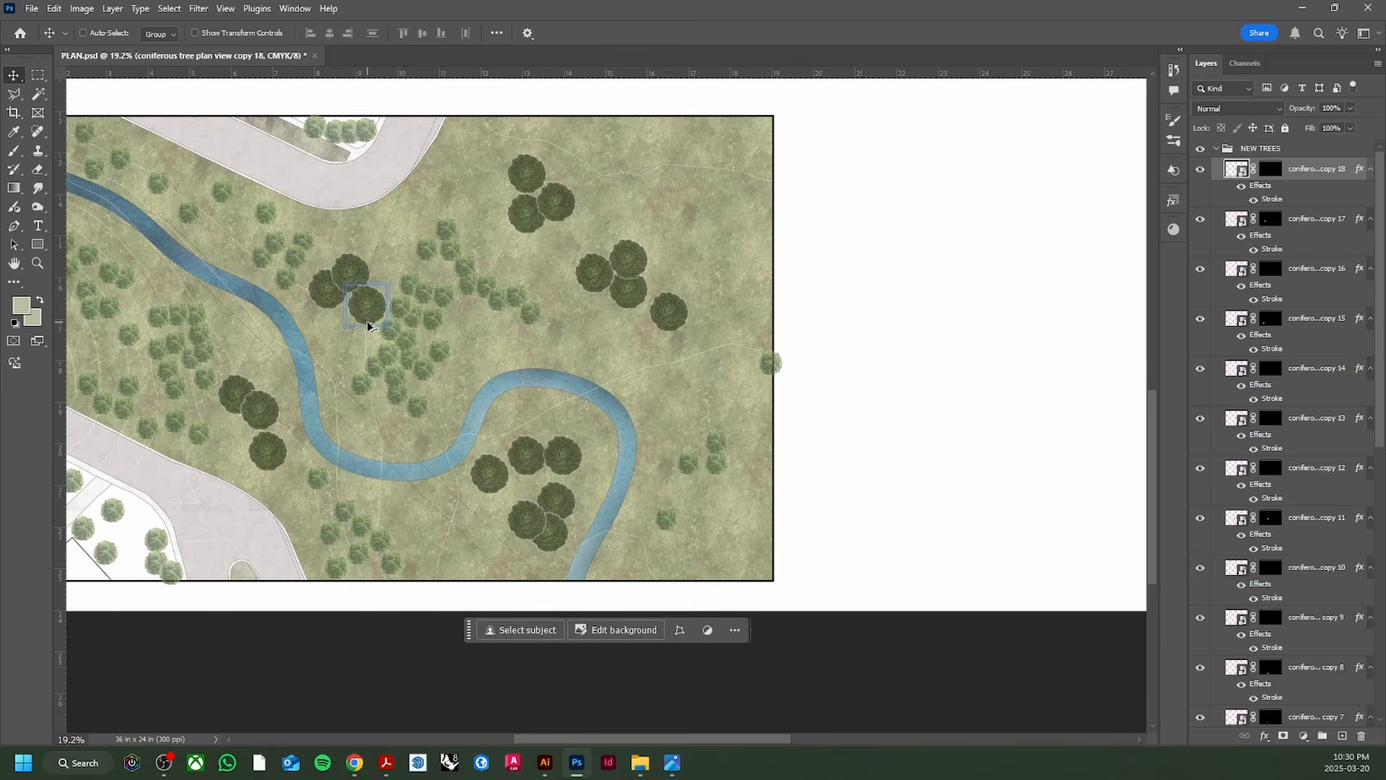
Step: Place three more tree copies up-right, then undo the extras
{"action": "left_click_drag", "start_coordinate": [366, 302], "coordinate": [716, 234], "text": "alt"}
{"action": "left_click_drag", "start_coordinate": [717, 233], "coordinate": [707, 196], "text": "alt"}
{"action": "left_click_drag", "start_coordinate": [708, 195], "coordinate": [660, 197], "text": "alt"}
{"action": "key", "text": "ctrl+z"}
{"action": "key", "text": "ctrl+z"}
{"action": "key", "text": "ctrl+z"}
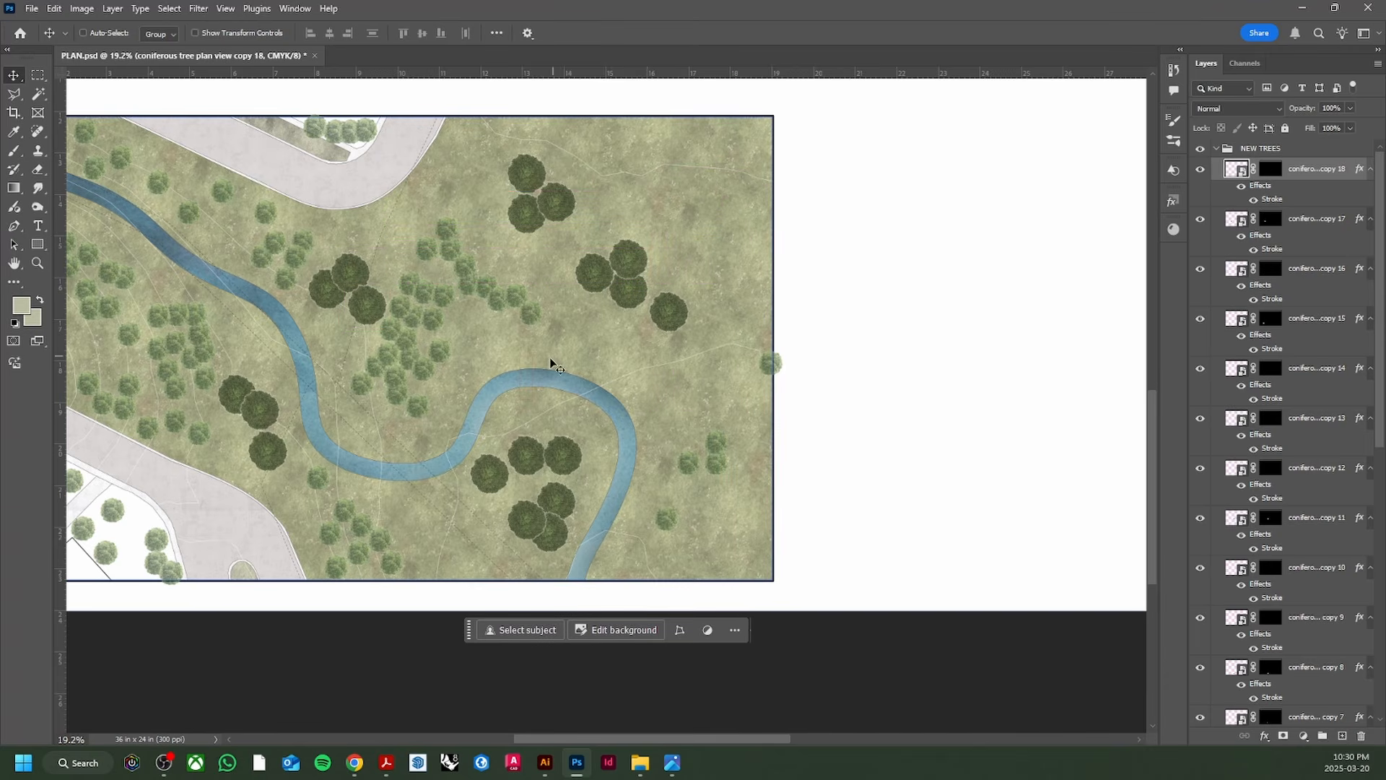
{"action": "scroll", "coordinate": [530, 408], "scroll_direction": "down", "scroll_amount": 2}
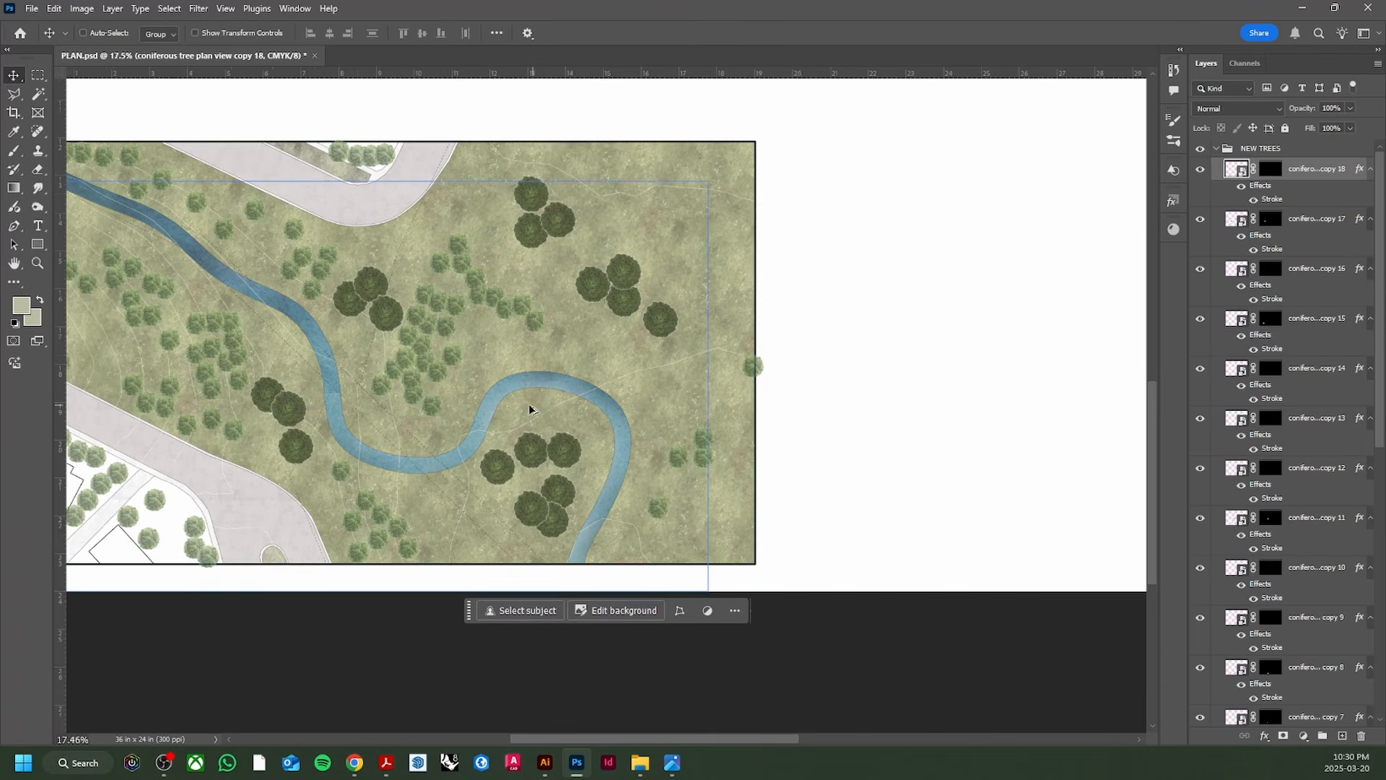
{"action": "scroll", "coordinate": [347, 413], "scroll_direction": "up", "scroll_amount": 3}
{"action": "scroll", "coordinate": [346, 413], "scroll_direction": "up", "scroll_amount": 1}
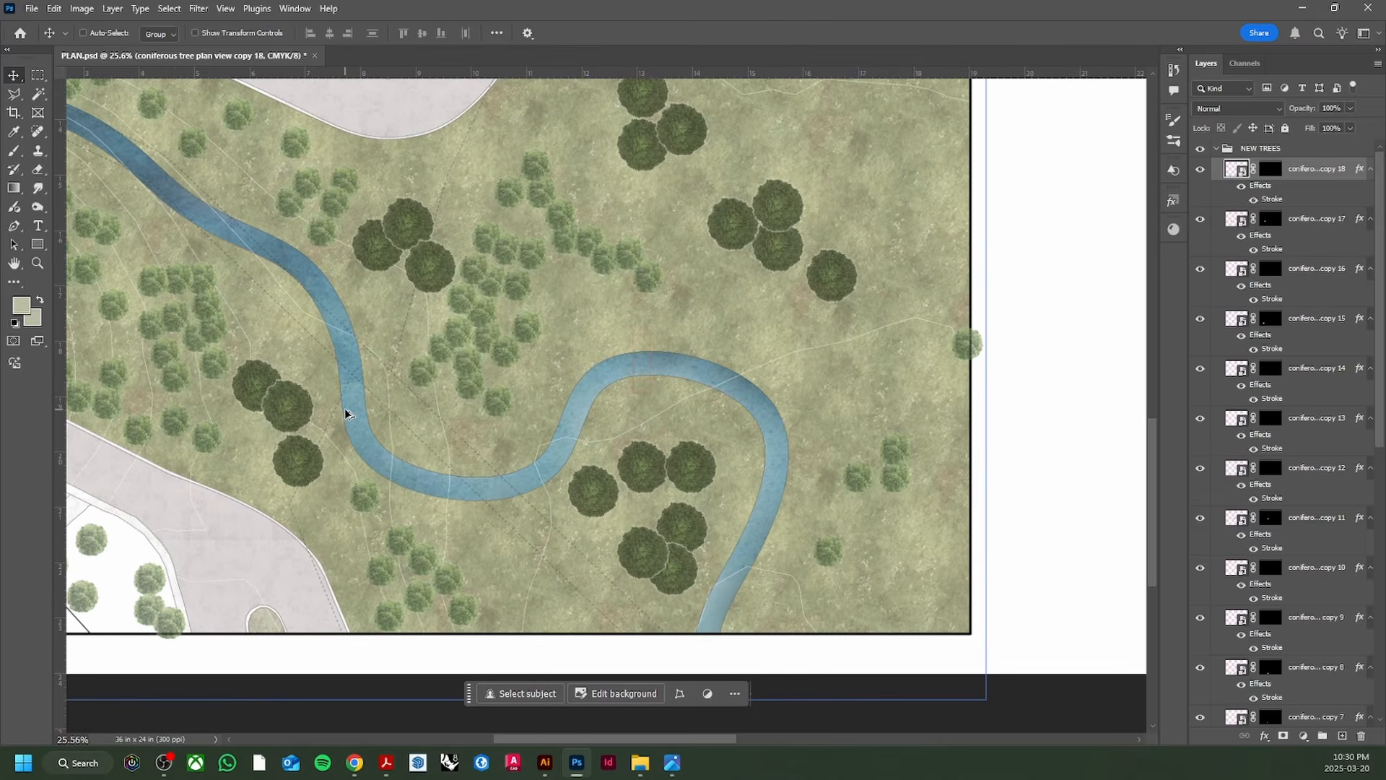
{"action": "scroll", "coordinate": [390, 412], "scroll_direction": "down", "scroll_amount": 3}
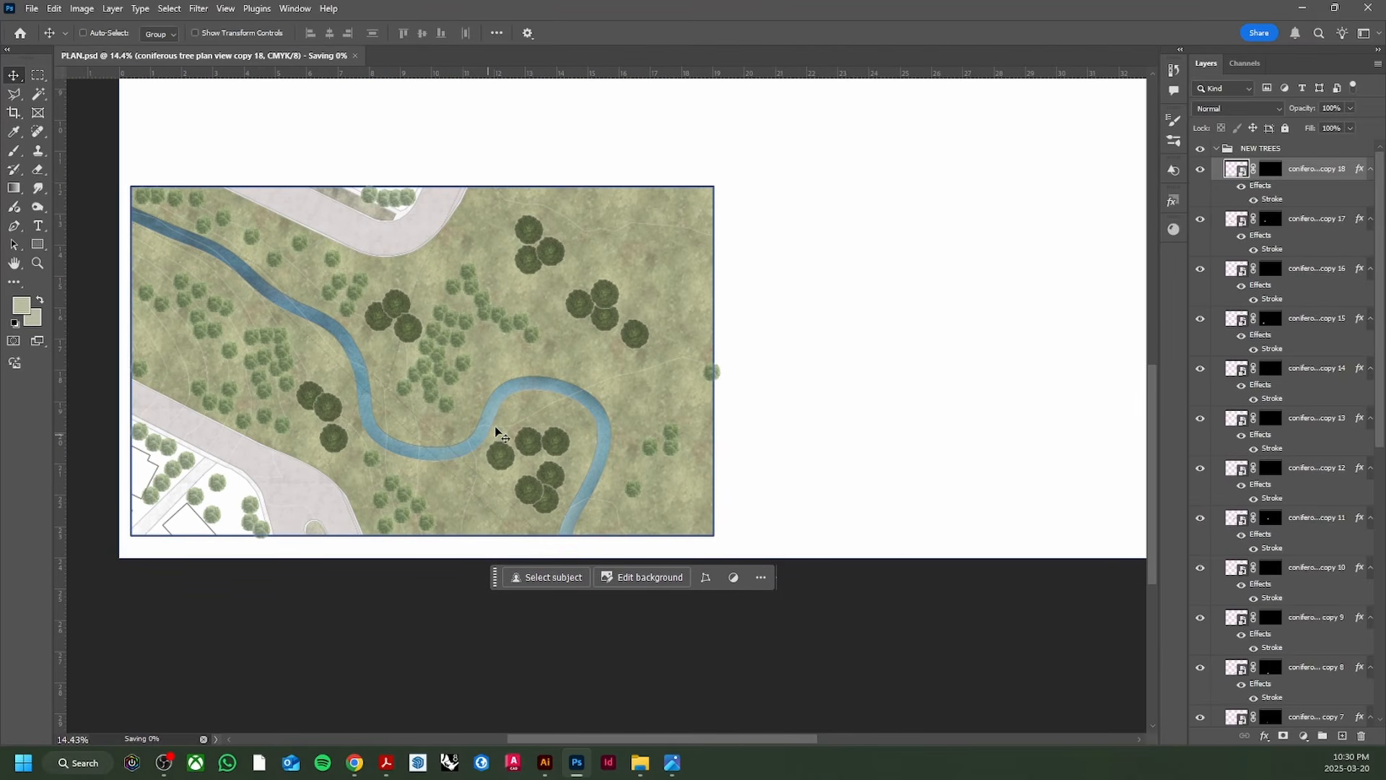
Step: Compare the Photoshop plan against the reference plan image in Photos
{"action": "left_click", "coordinate": [673, 763]}
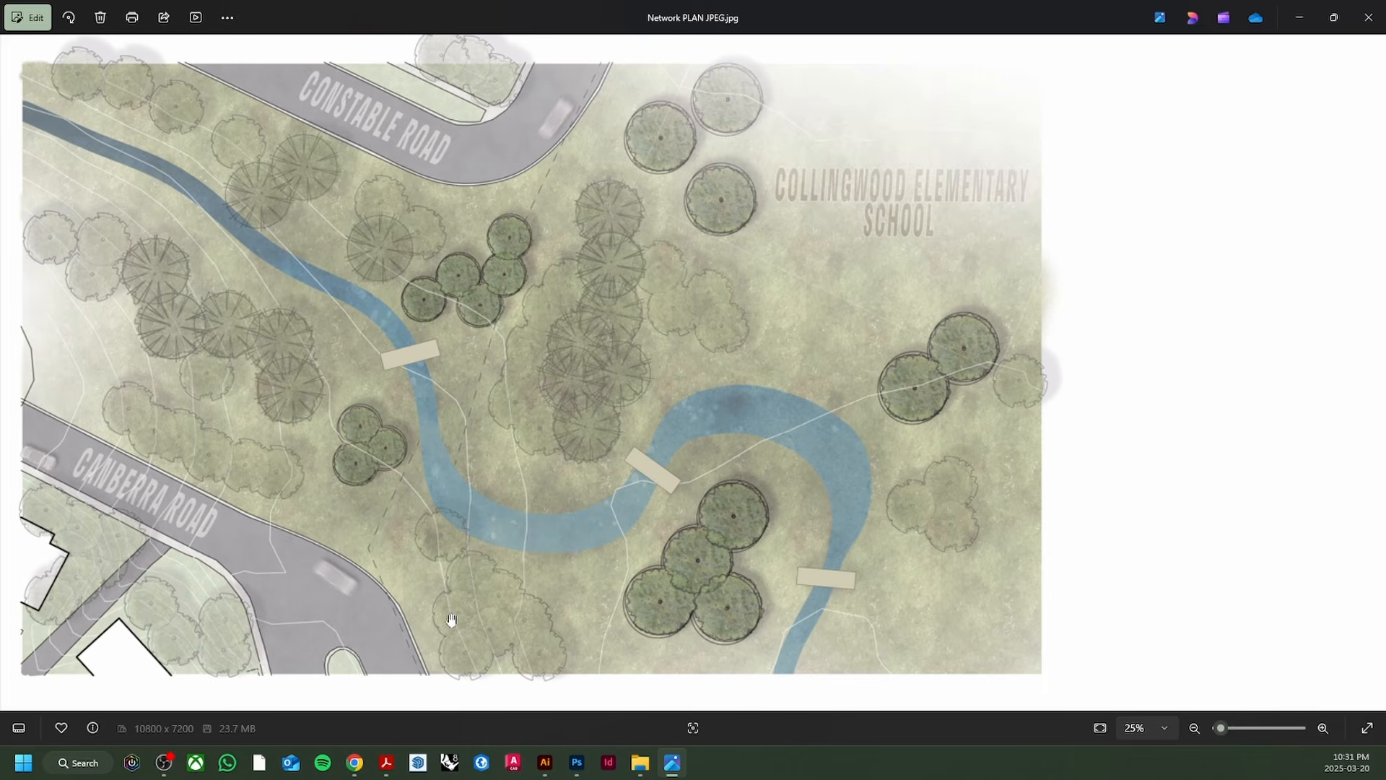
{"action": "left_click", "coordinate": [577, 763]}
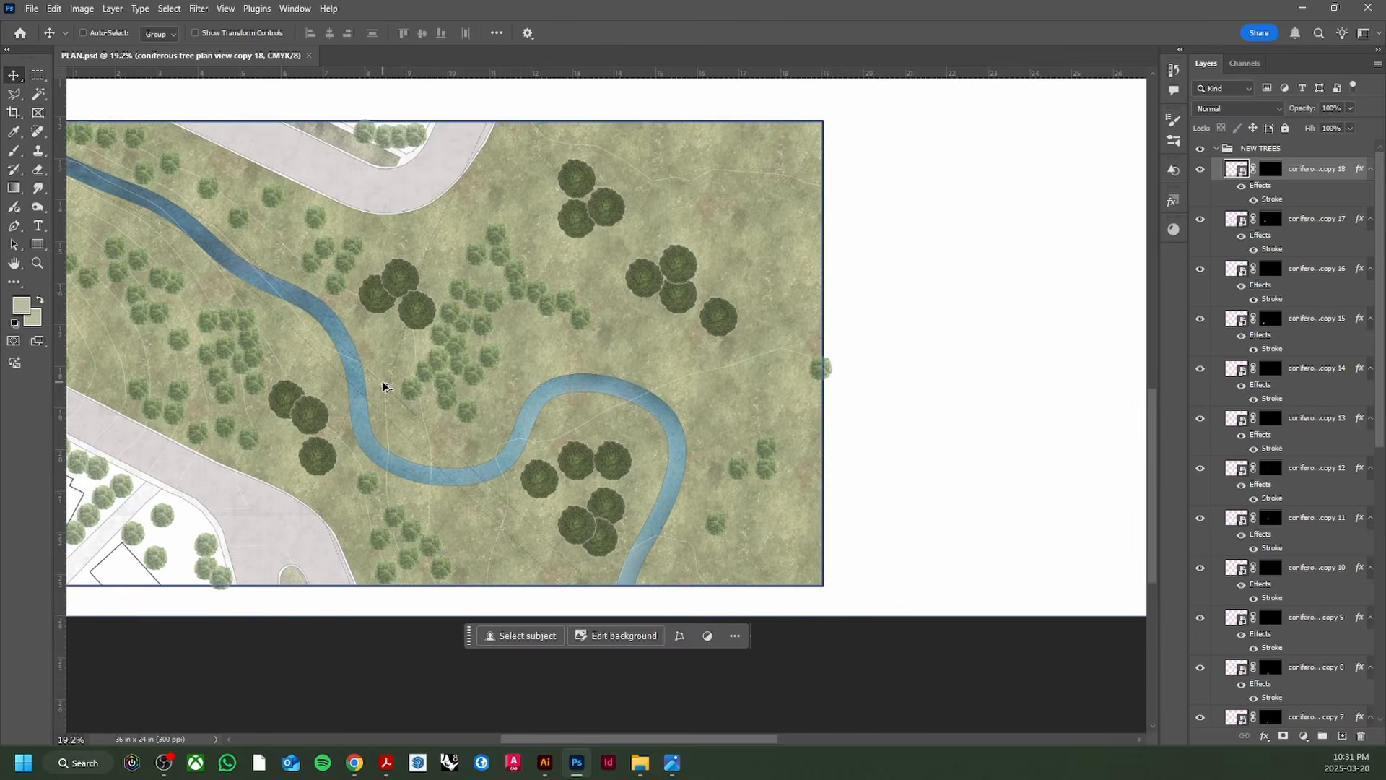
{"action": "scroll", "coordinate": [382, 386], "scroll_direction": "up", "scroll_amount": 1}
{"action": "left_click_drag", "start_coordinate": [736, 742], "coordinate": [700, 748]}
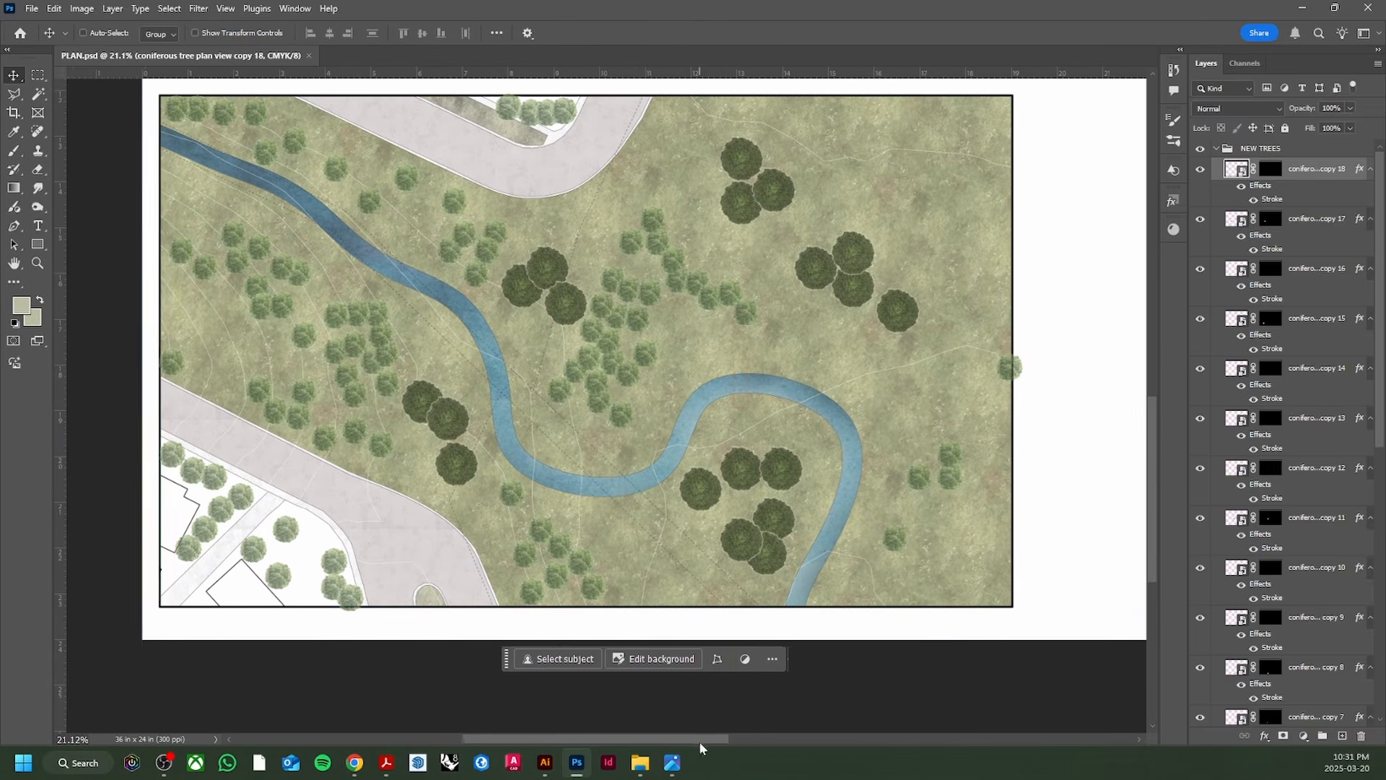
{"action": "left_click", "coordinate": [667, 768]}
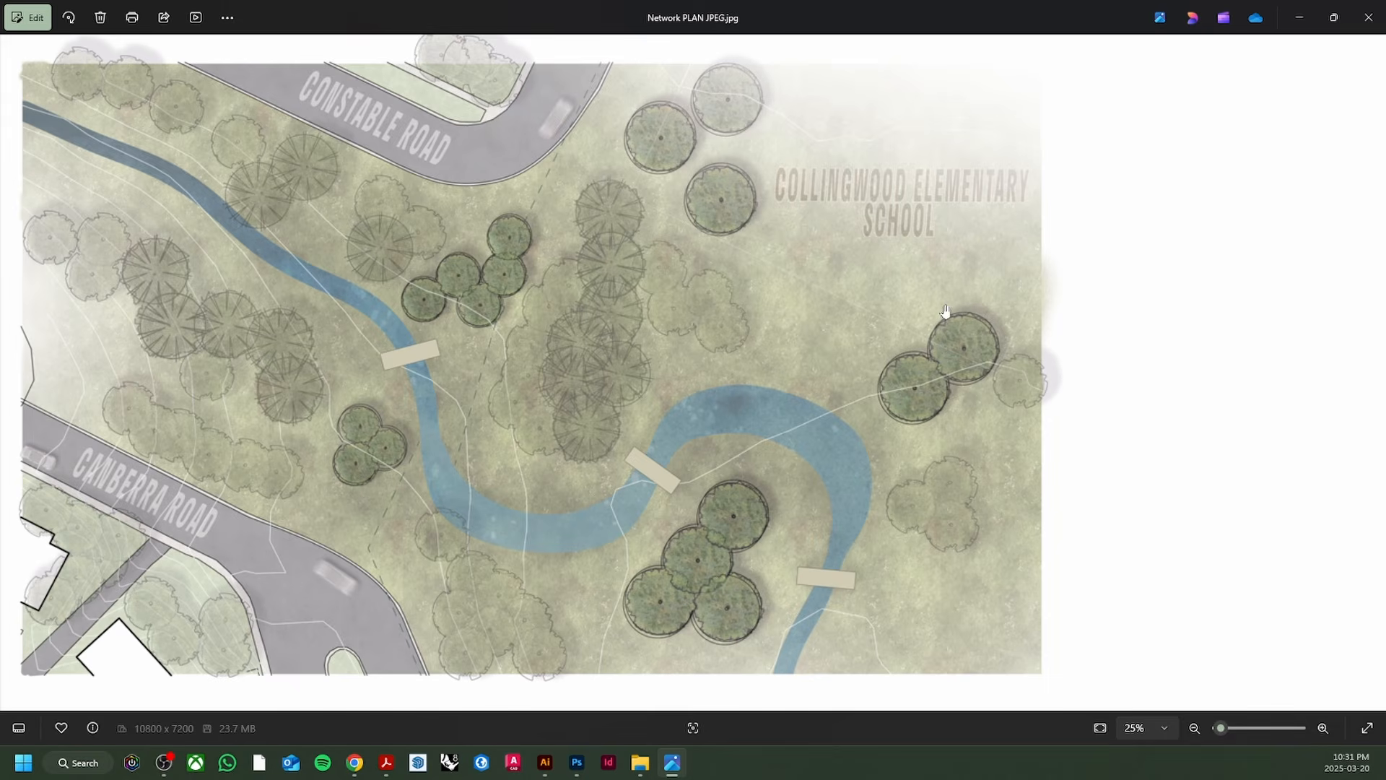
{"action": "left_click", "coordinate": [577, 776]}
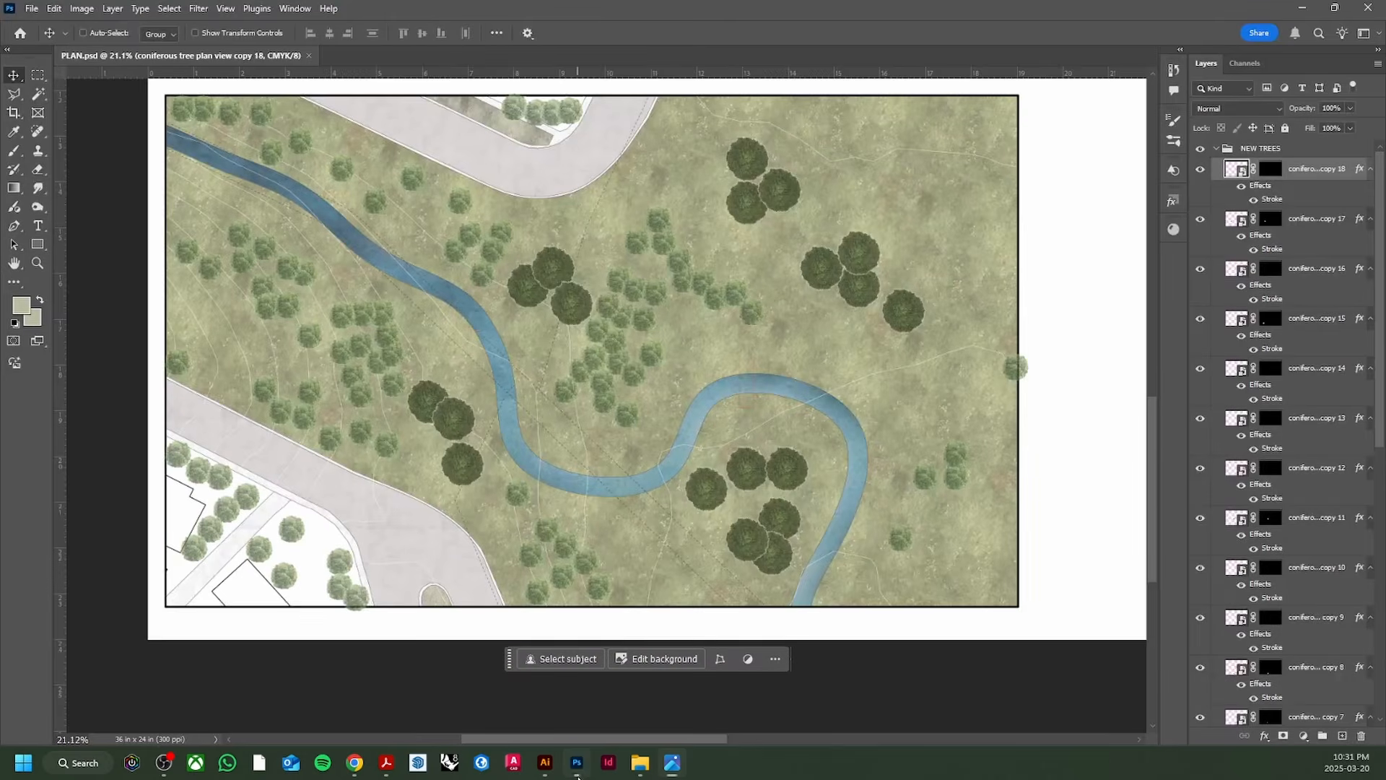
Step: Collapse NEW TREES, select the plan linework layer, and switch to the Magic Wand
{"action": "left_click", "coordinate": [1217, 148]}
{"action": "left_click", "coordinate": [1271, 187]}
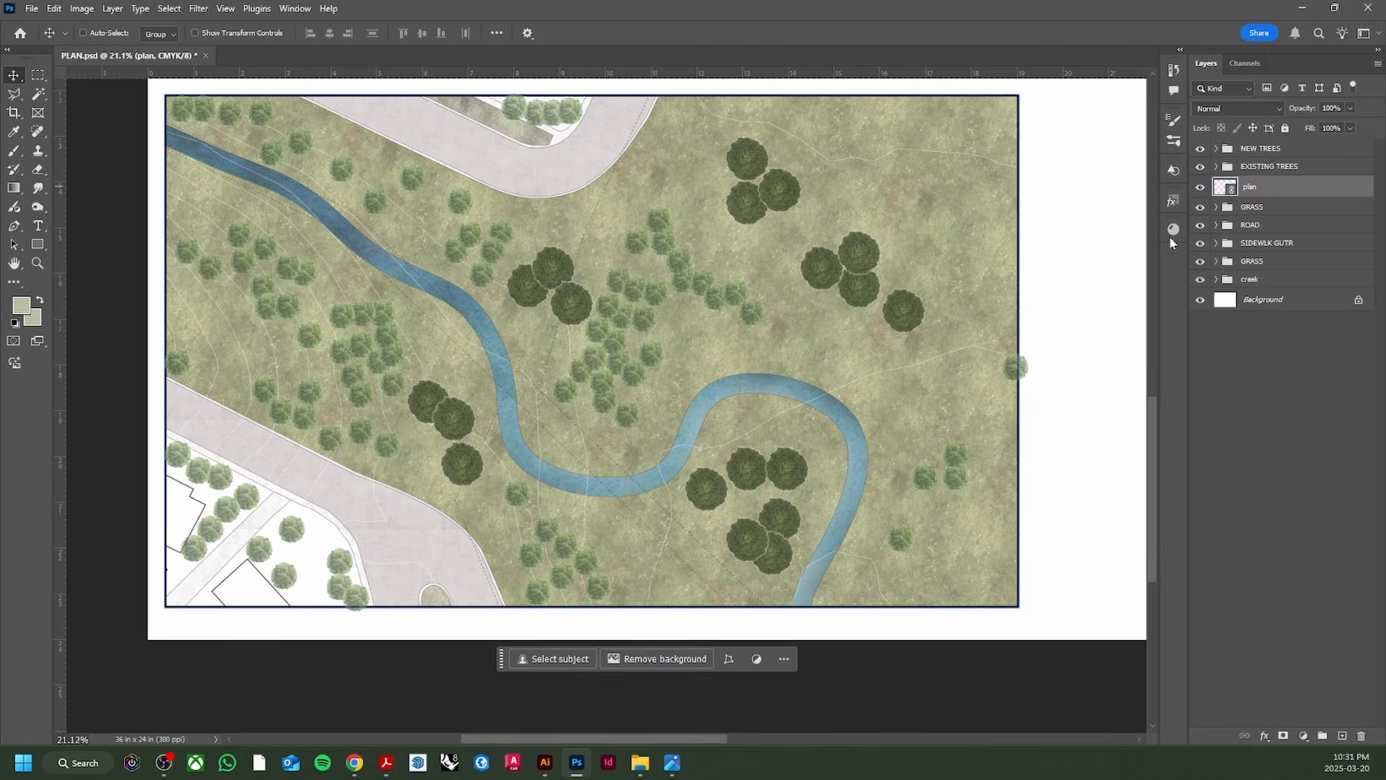
{"action": "scroll", "coordinate": [747, 388], "scroll_direction": "up", "scroll_amount": 5}
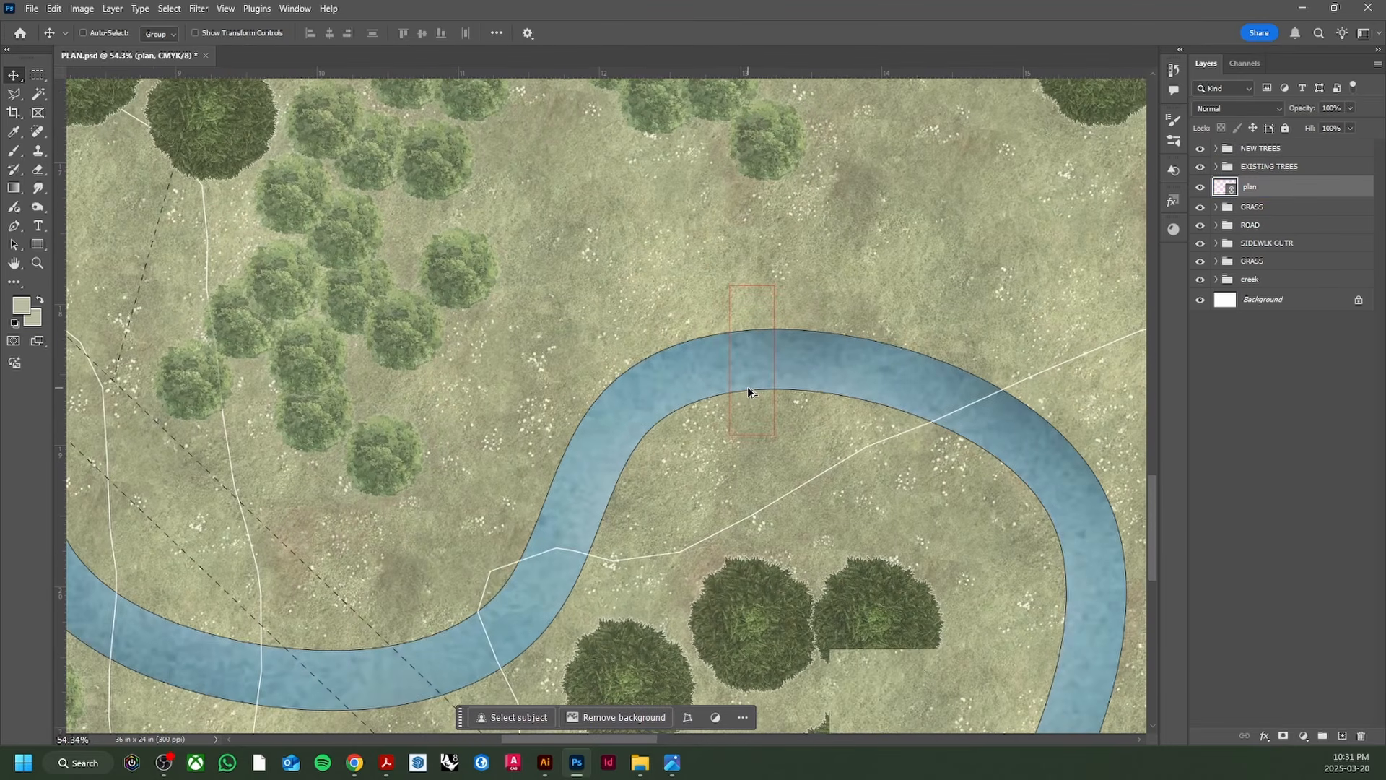
{"action": "scroll", "coordinate": [725, 390], "scroll_direction": "up", "scroll_amount": 2}
{"action": "key", "text": "w"}
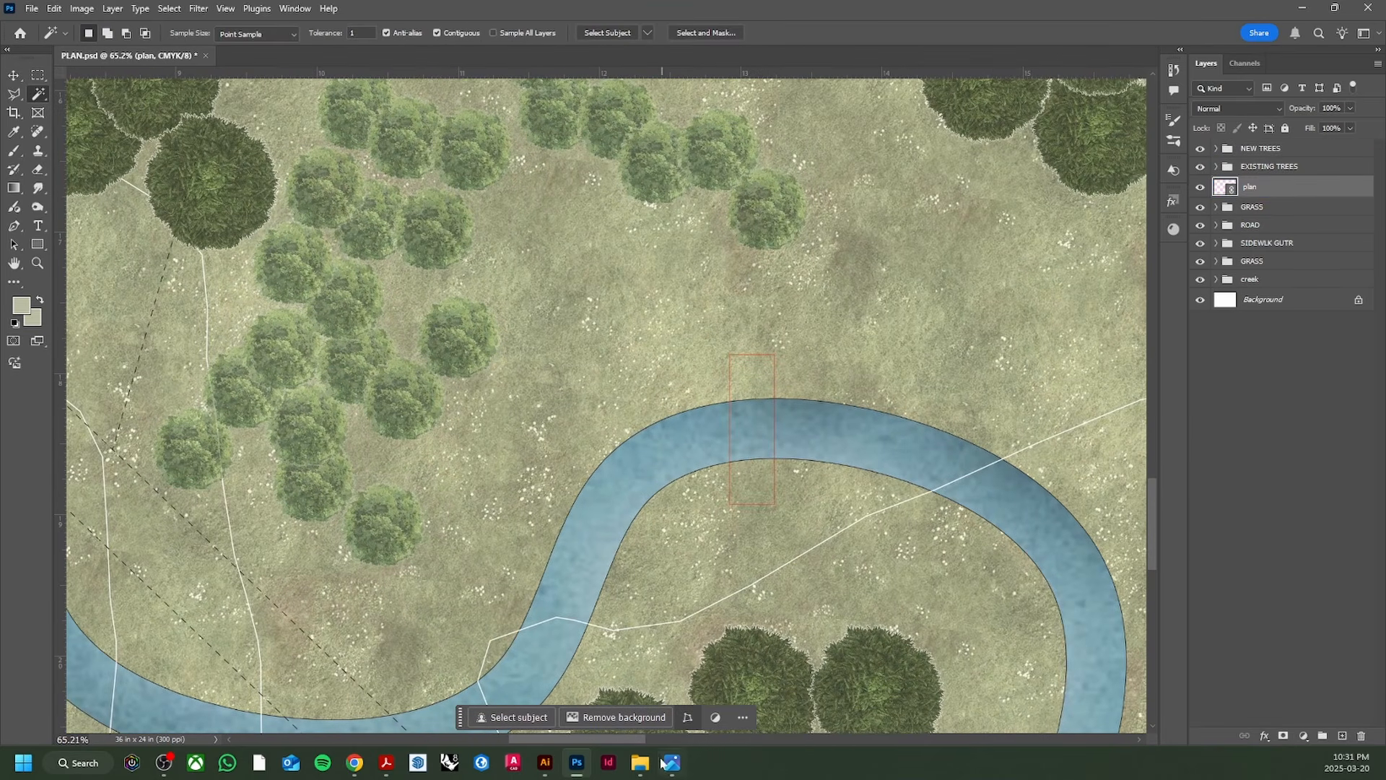
Step: In Illustrator, give the bridge rectangle on the BRDWLK layer a black stroke
{"action": "left_click", "coordinate": [545, 763]}
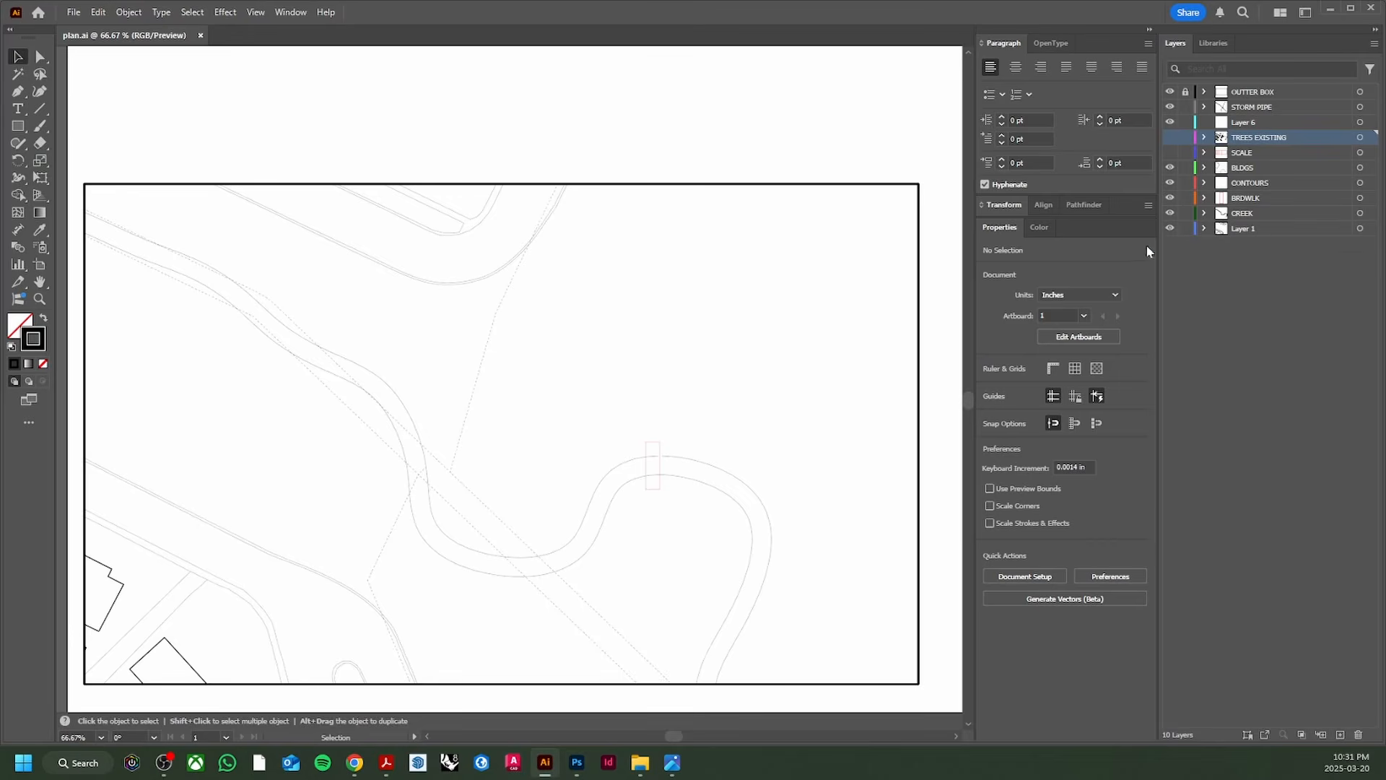
{"action": "left_click", "coordinate": [1361, 199]}
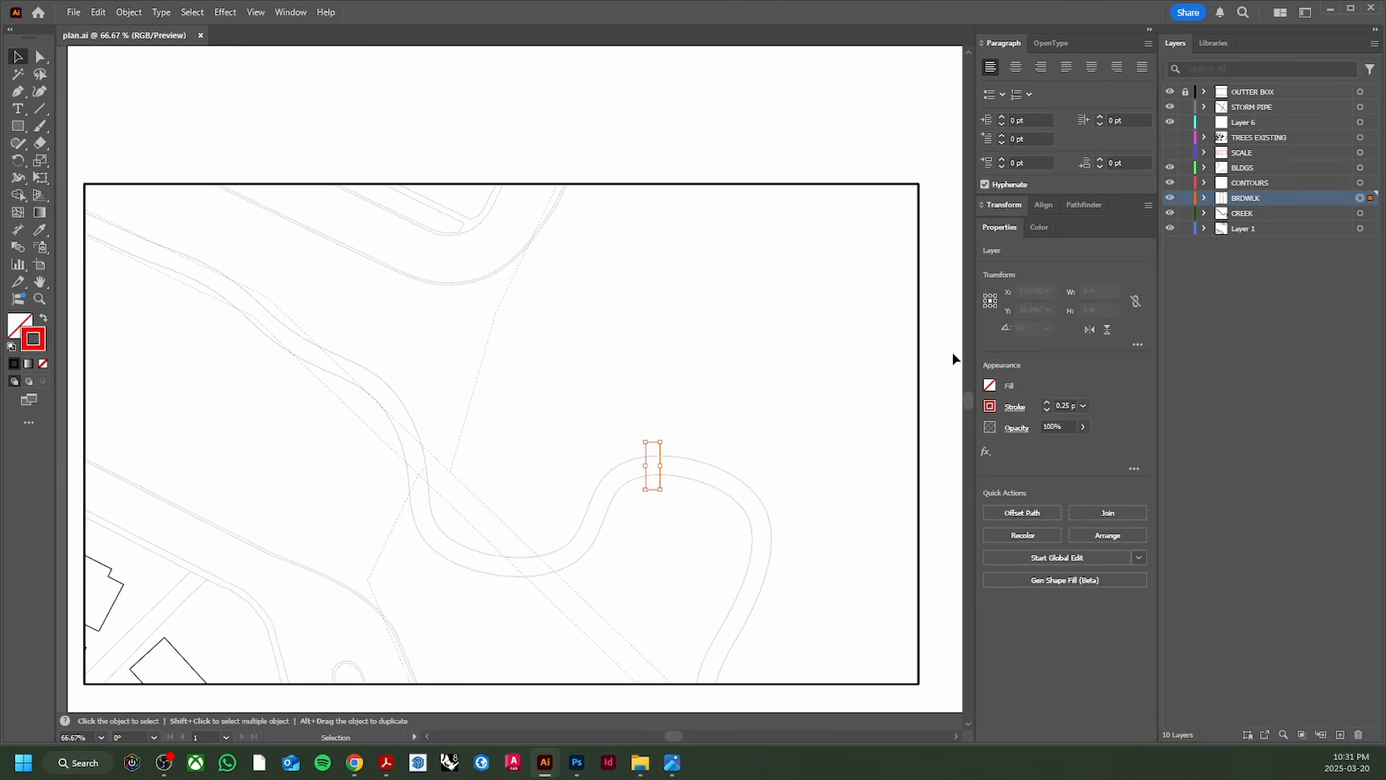
{"action": "double_click", "coordinate": [42, 347]}
{"action": "left_click_drag", "start_coordinate": [702, 397], "coordinate": [578, 570]}
{"action": "left_click", "coordinate": [987, 338]}
{"action": "key", "text": "ctrl+shift+a"}
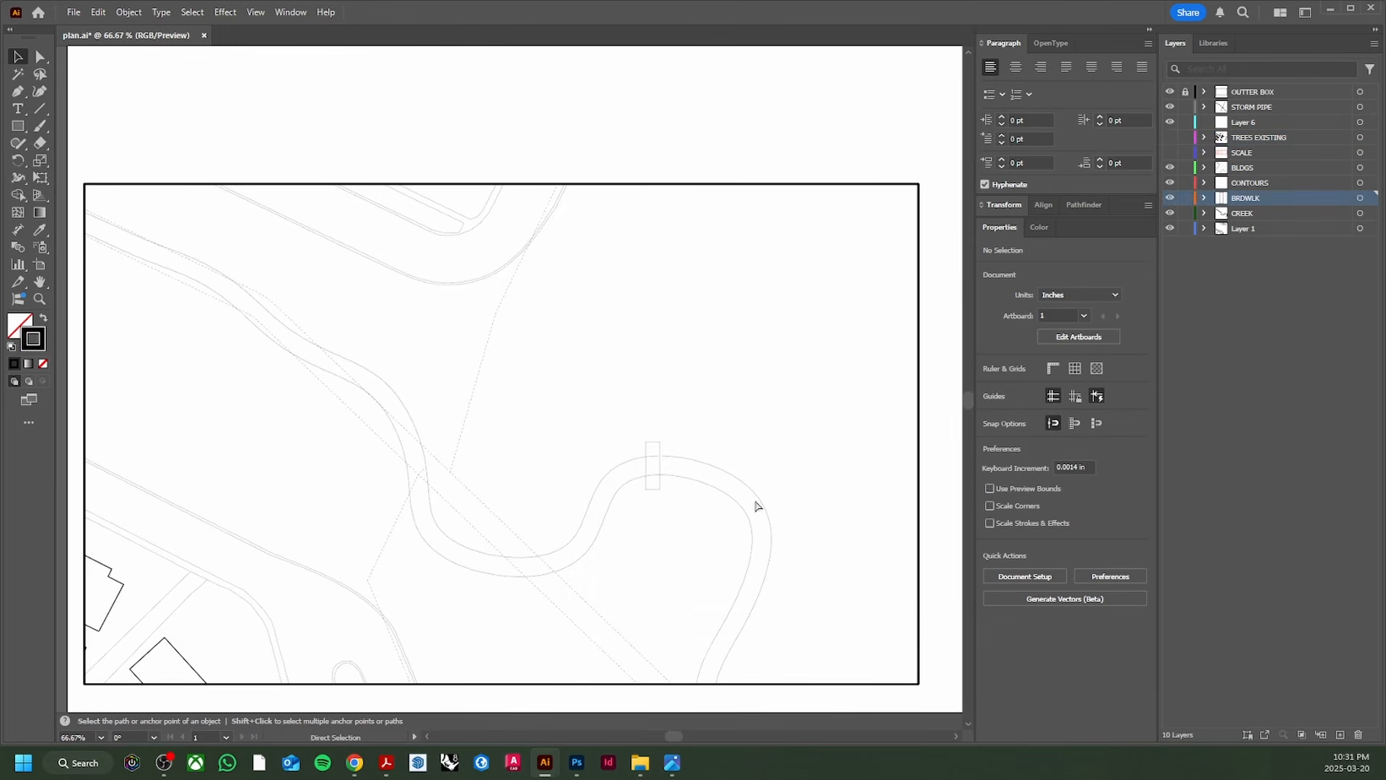
{"action": "key", "text": "alt+Tab"}
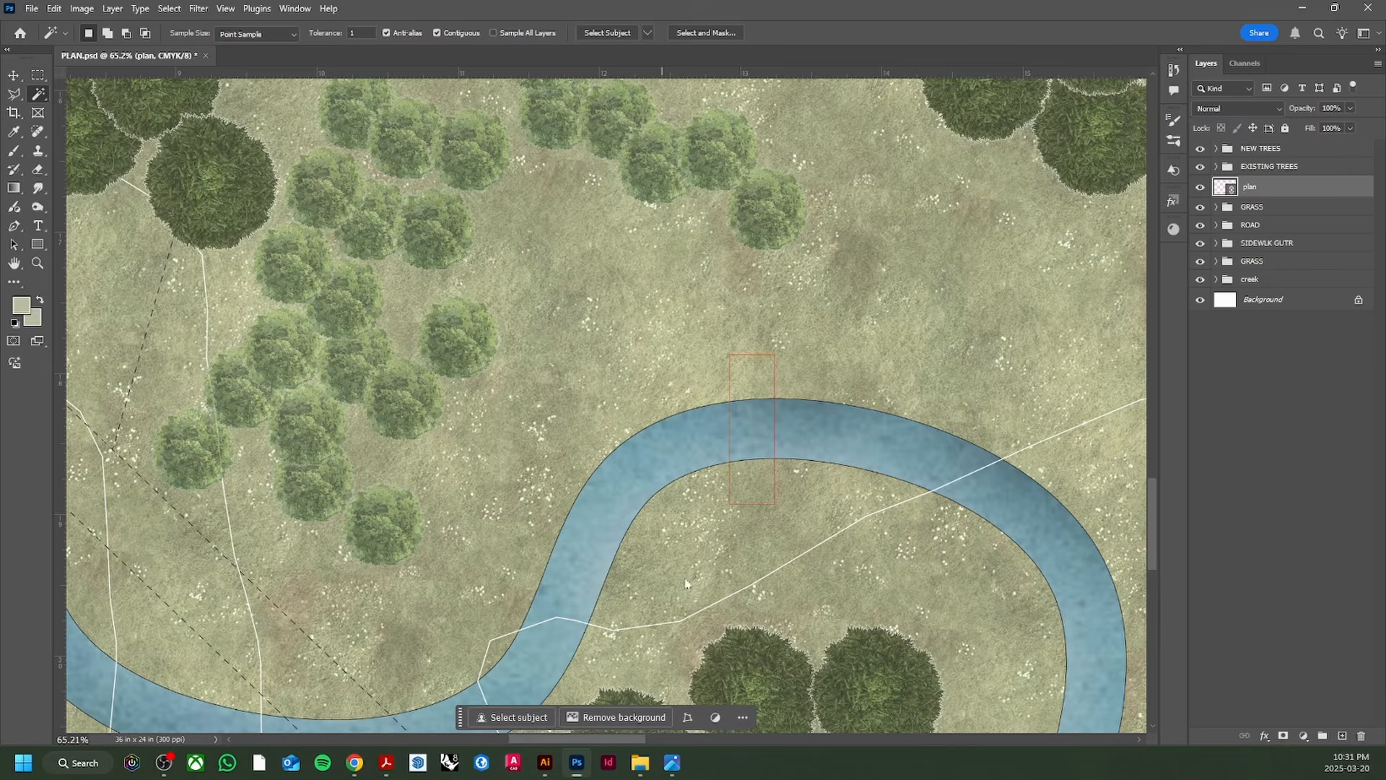
Step: Hide the CREEK layer in Illustrator so the bridge outline can be selected cleanly
{"action": "left_click", "coordinate": [761, 390]}
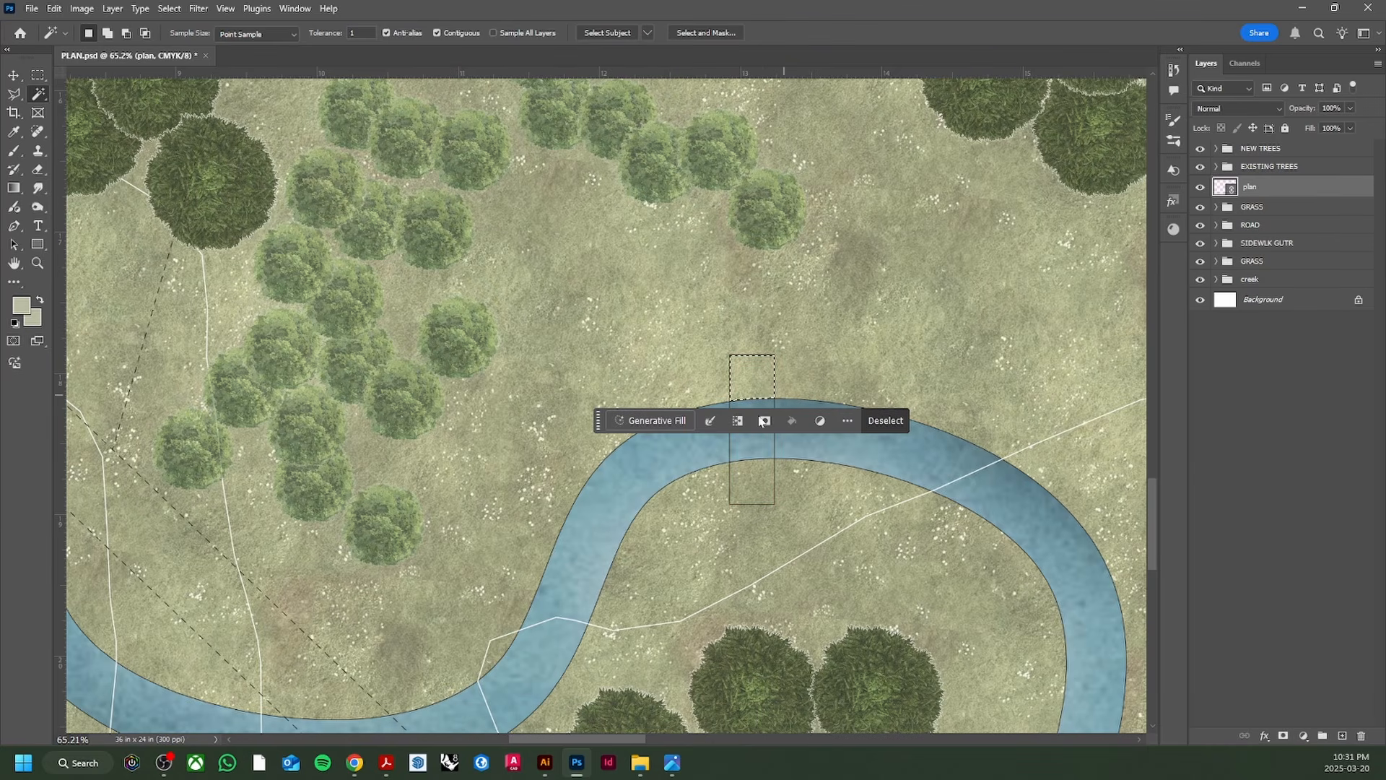
{"action": "left_click_drag", "start_coordinate": [599, 420], "coordinate": [629, 545]}
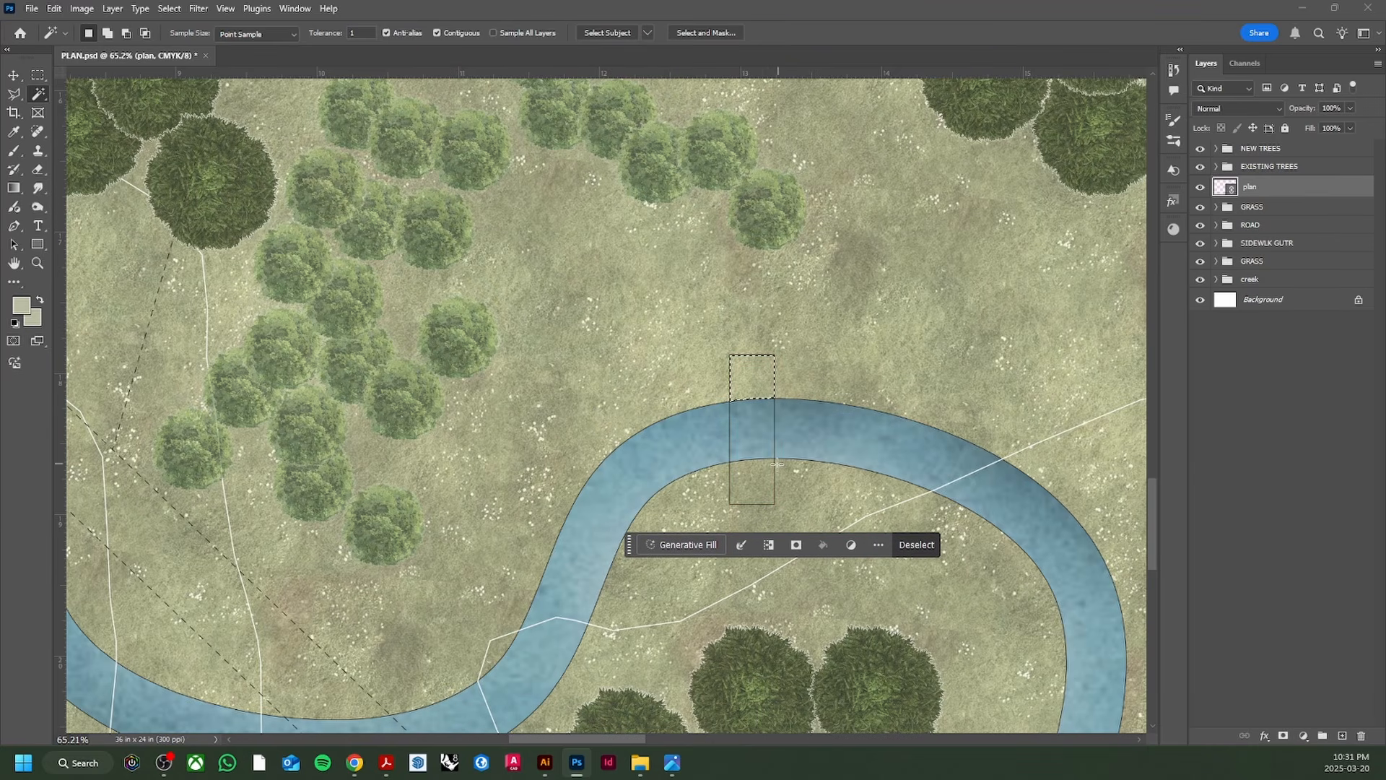
{"action": "left_click", "coordinate": [754, 430], "text": "shift"}
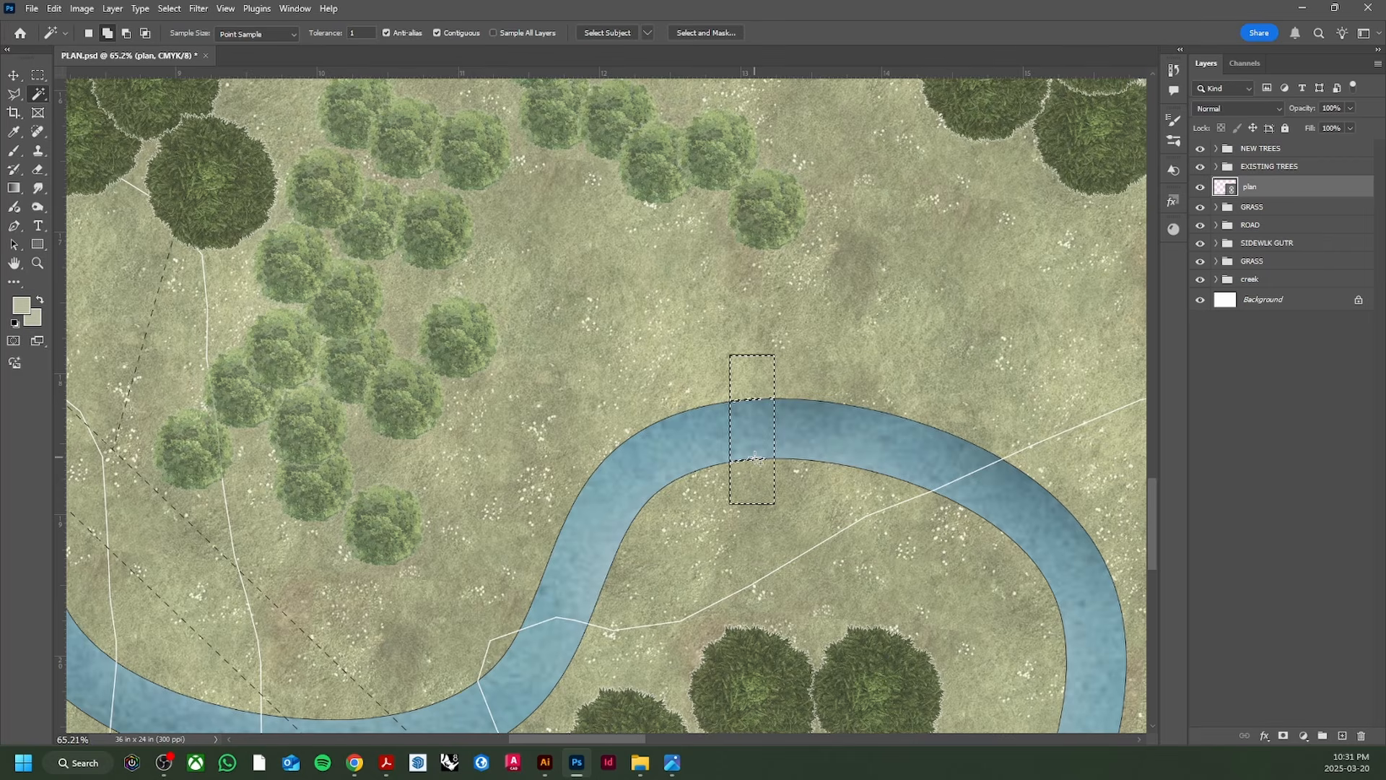
{"action": "key", "text": "ctrl+d"}
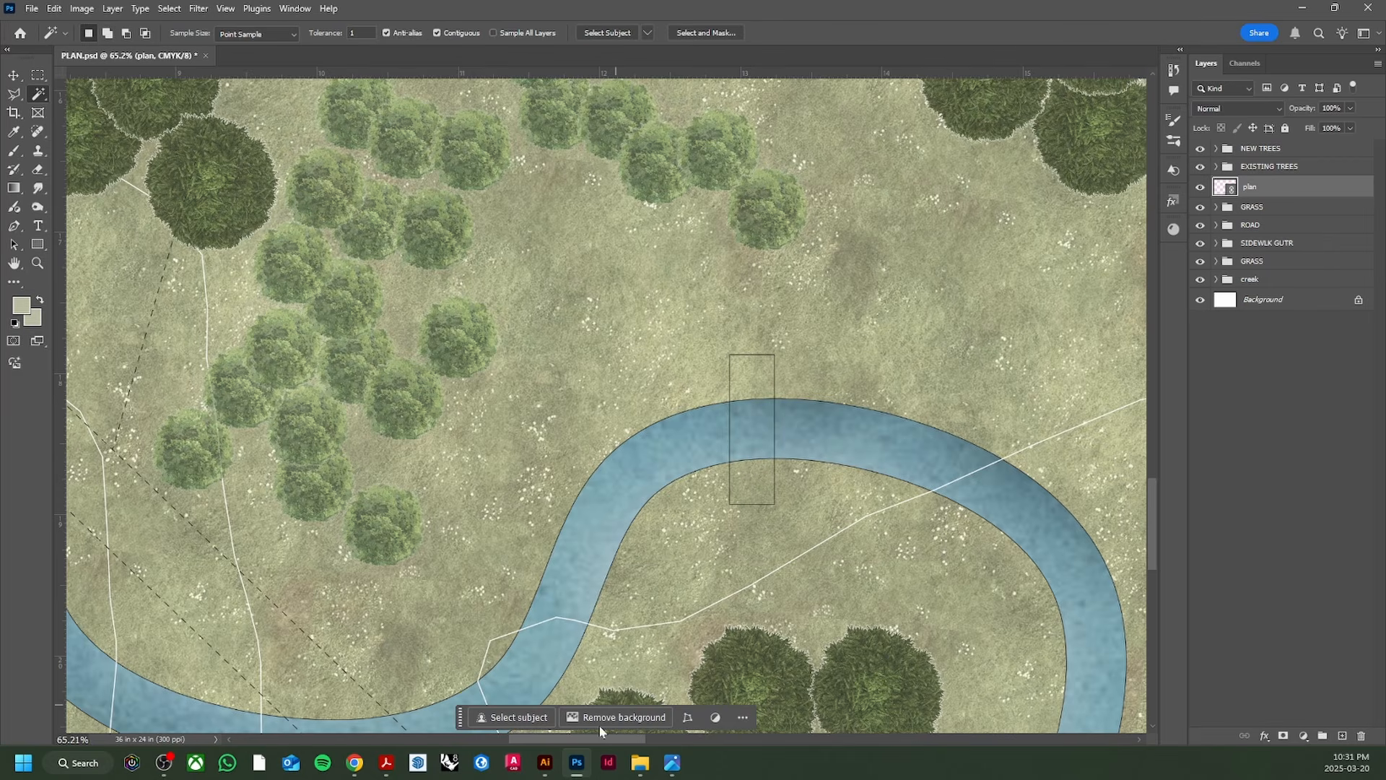
{"action": "left_click", "coordinate": [545, 763]}
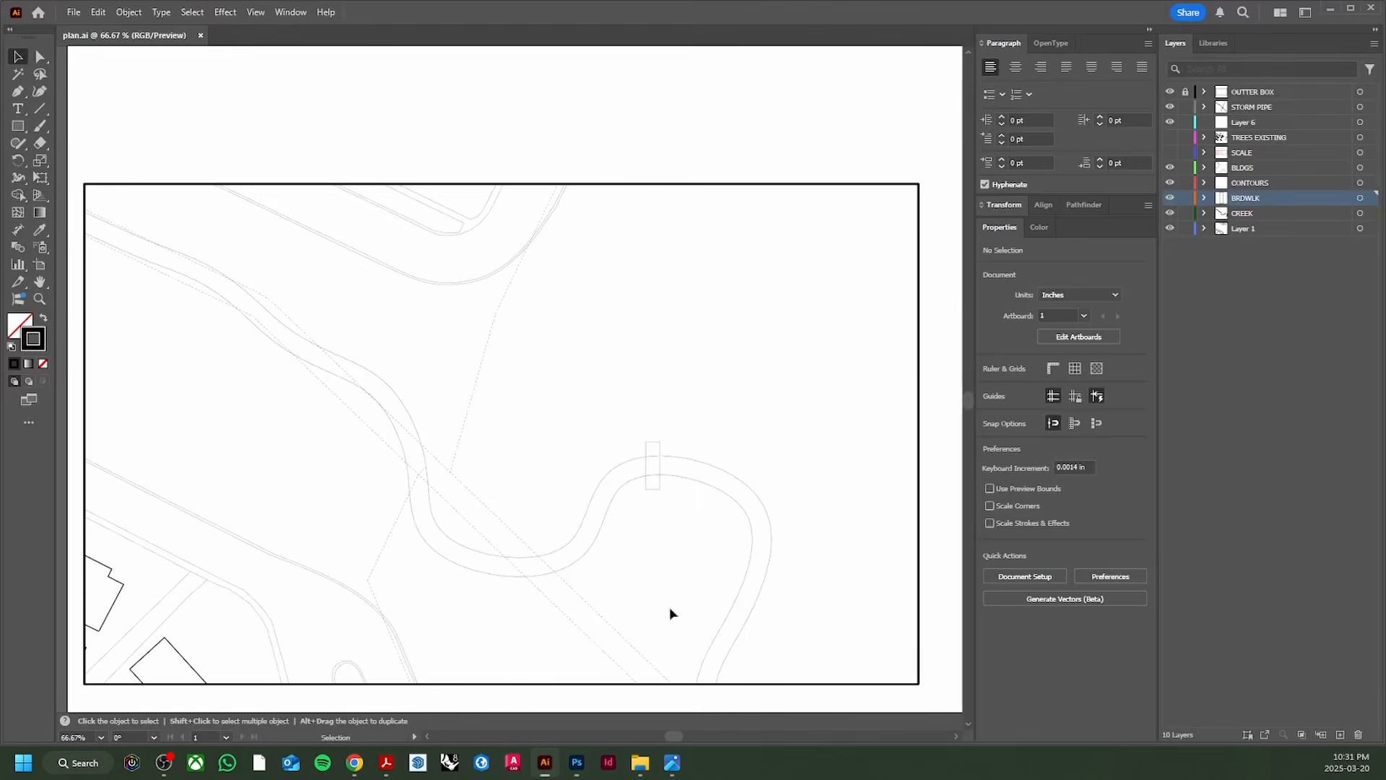
{"action": "left_click", "coordinate": [1170, 213]}
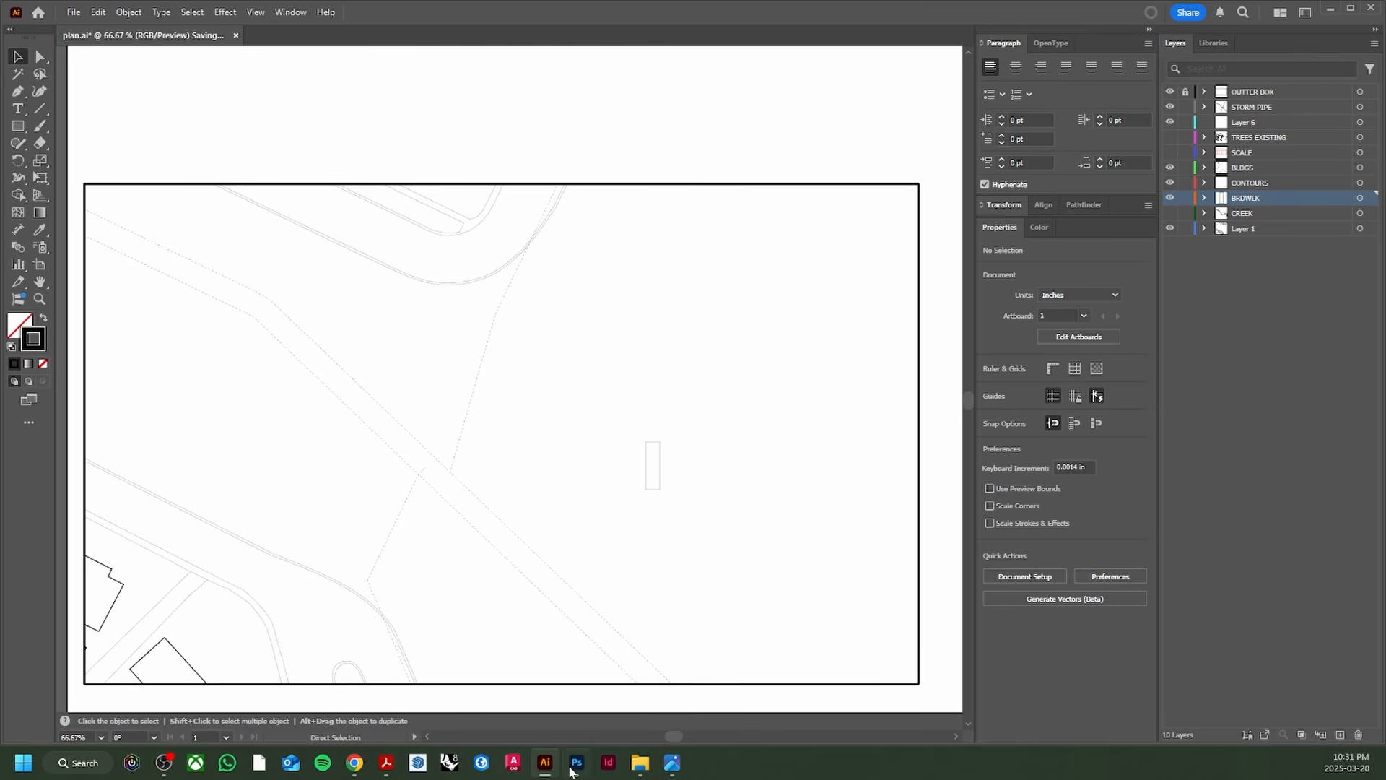
{"action": "left_click", "coordinate": [584, 767]}
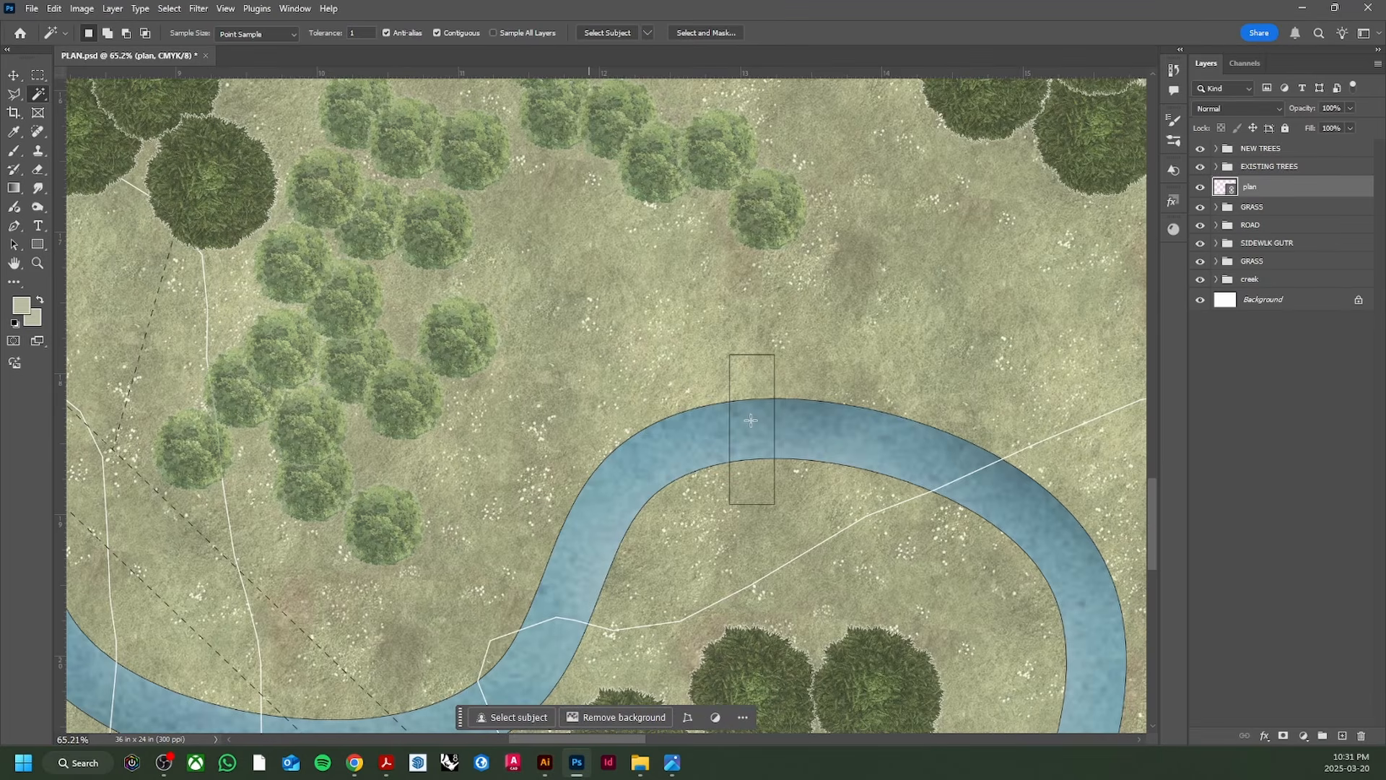
Step: Fill the bridge selection with a pale cream (#e1e4c3) Solid Color fill layer
{"action": "left_click", "coordinate": [752, 378]}
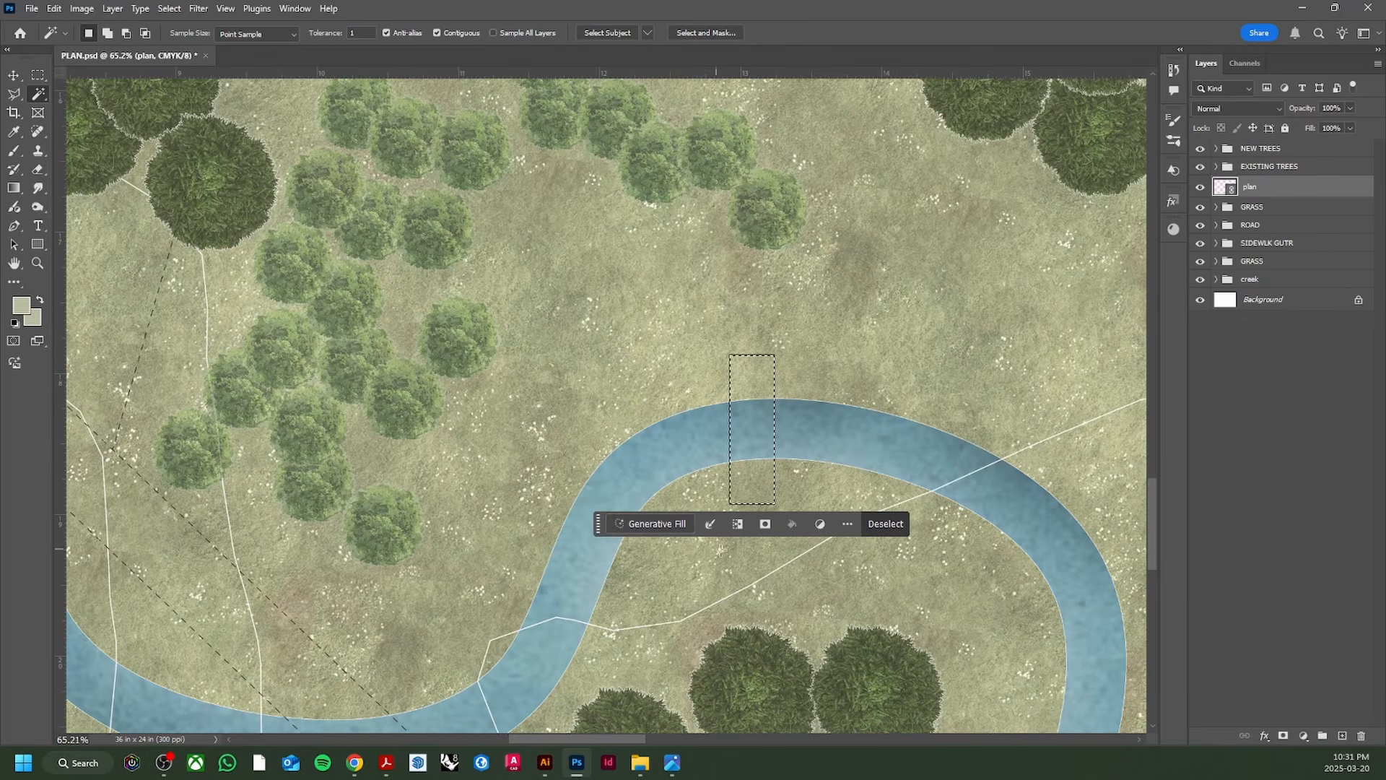
{"action": "left_click", "coordinate": [1304, 737]}
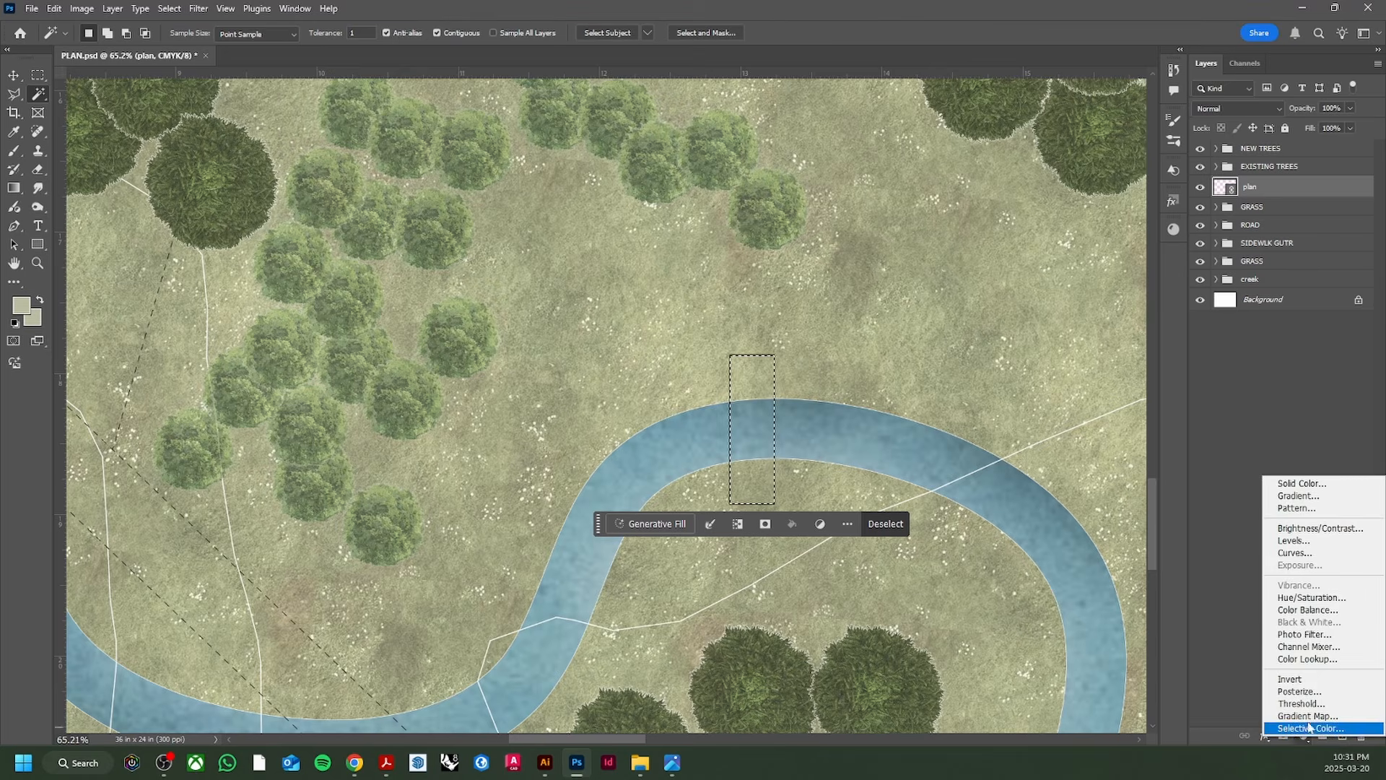
{"action": "left_click", "coordinate": [1336, 483]}
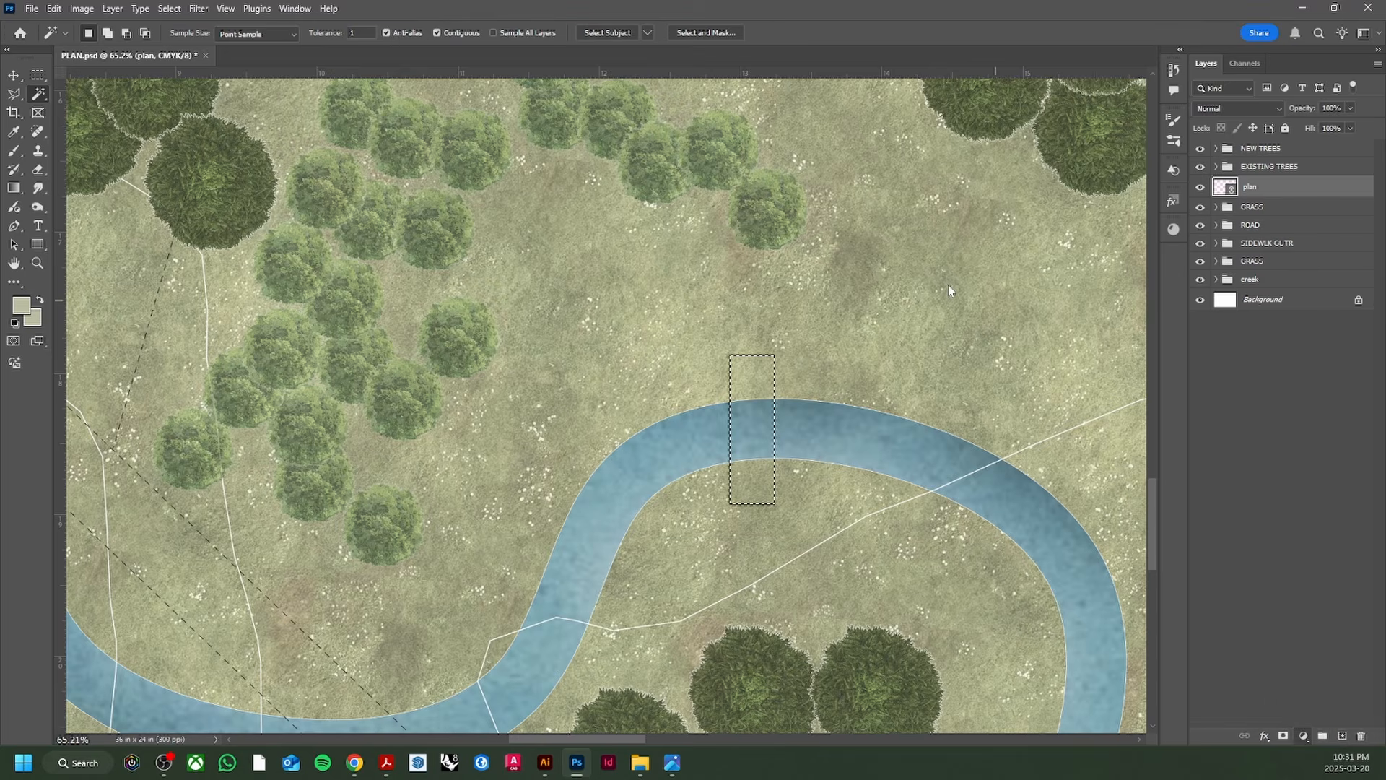
{"action": "left_click", "coordinate": [1018, 306]}
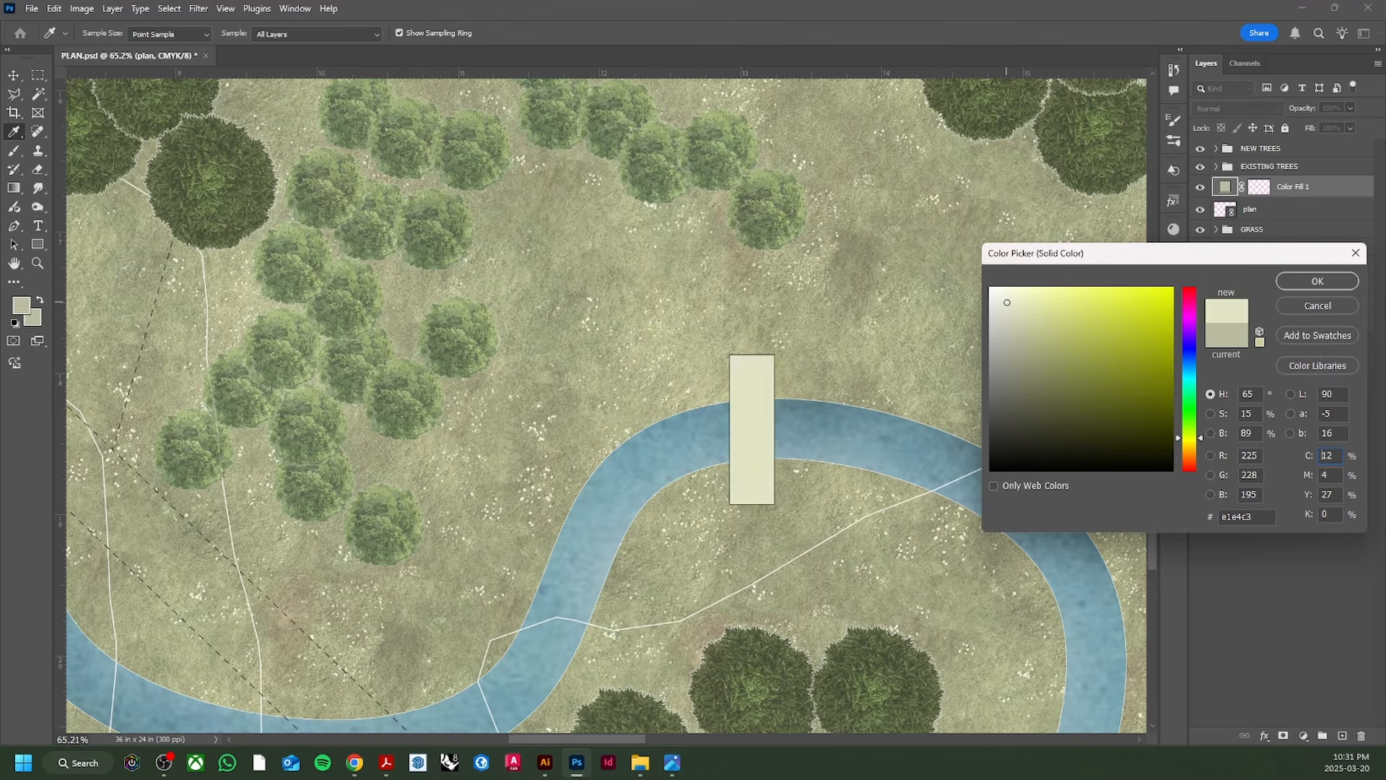
{"action": "left_click", "coordinate": [1318, 281]}
Step: Turn the CREEK layer back on in Illustrator and save the plan
{"action": "key", "text": "w"}
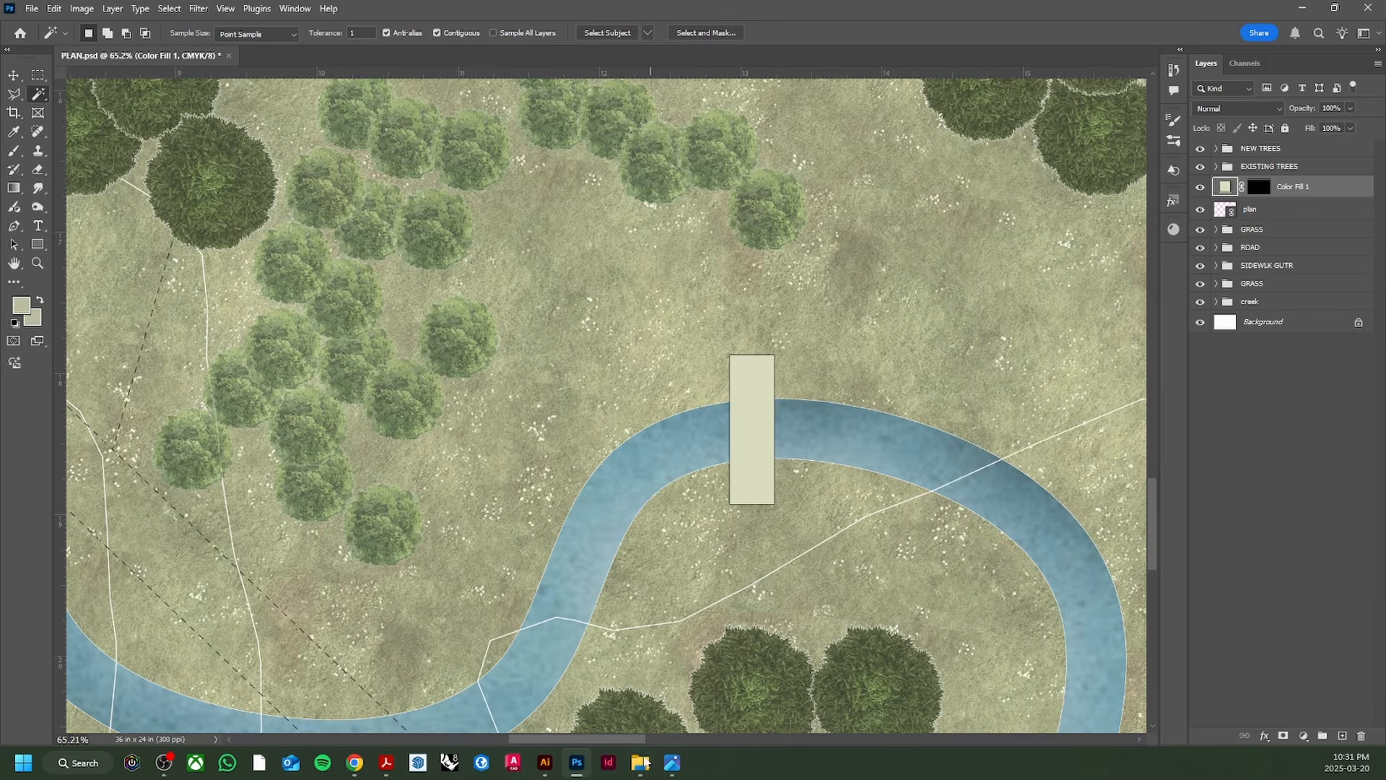
{"action": "left_click", "coordinate": [551, 769]}
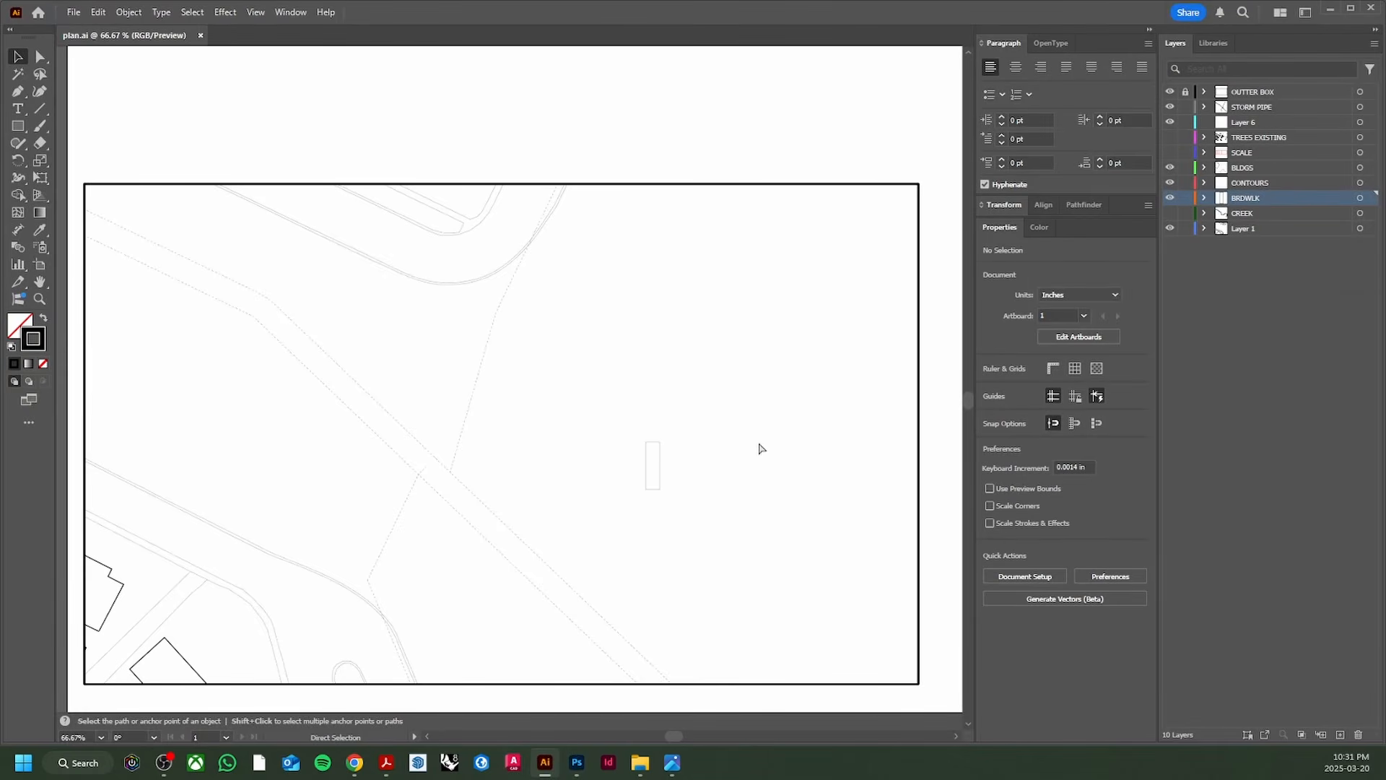
{"action": "key", "text": "ctrl+z"}
{"action": "key", "text": "ctrl+s"}
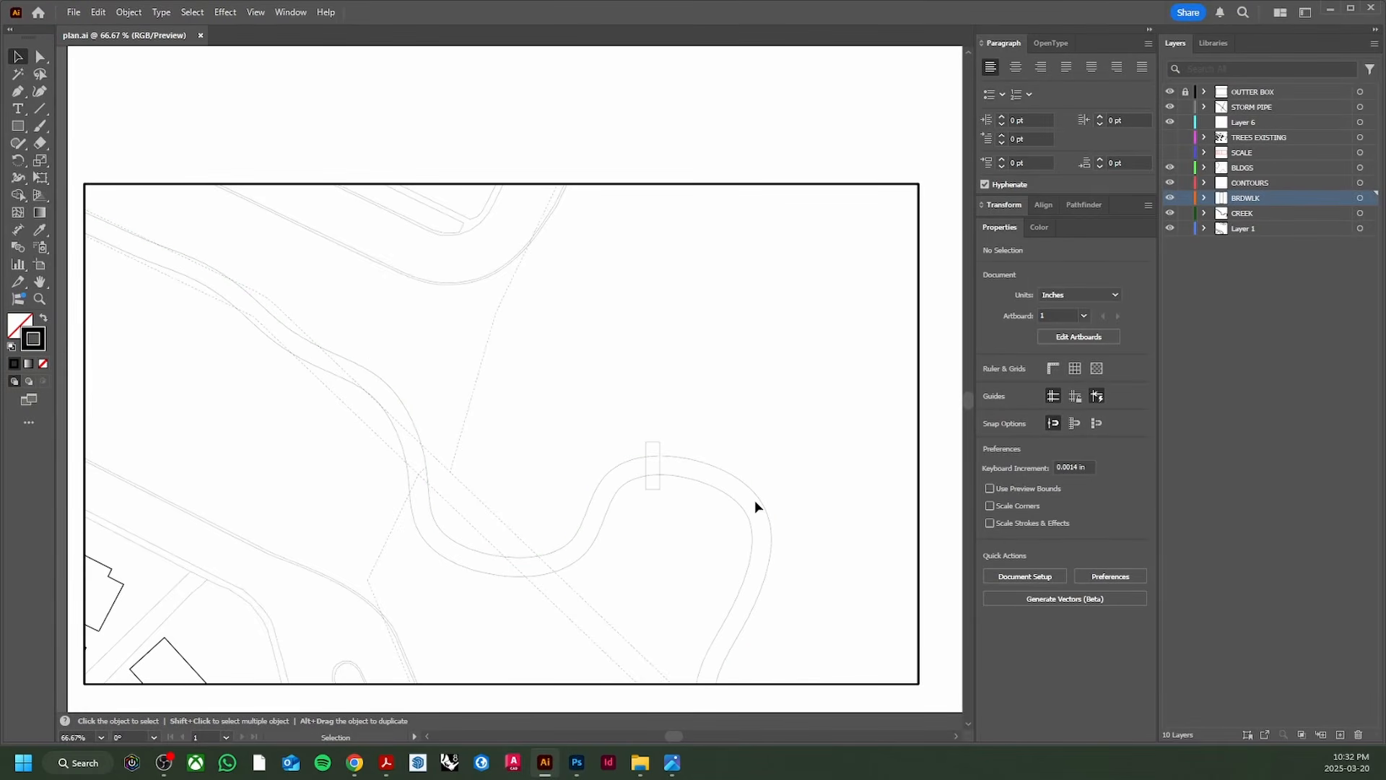
Step: Back in Photoshop, adjust the view and open the reference Network PLAN JPEG.jpg
{"action": "left_click", "coordinate": [577, 764]}
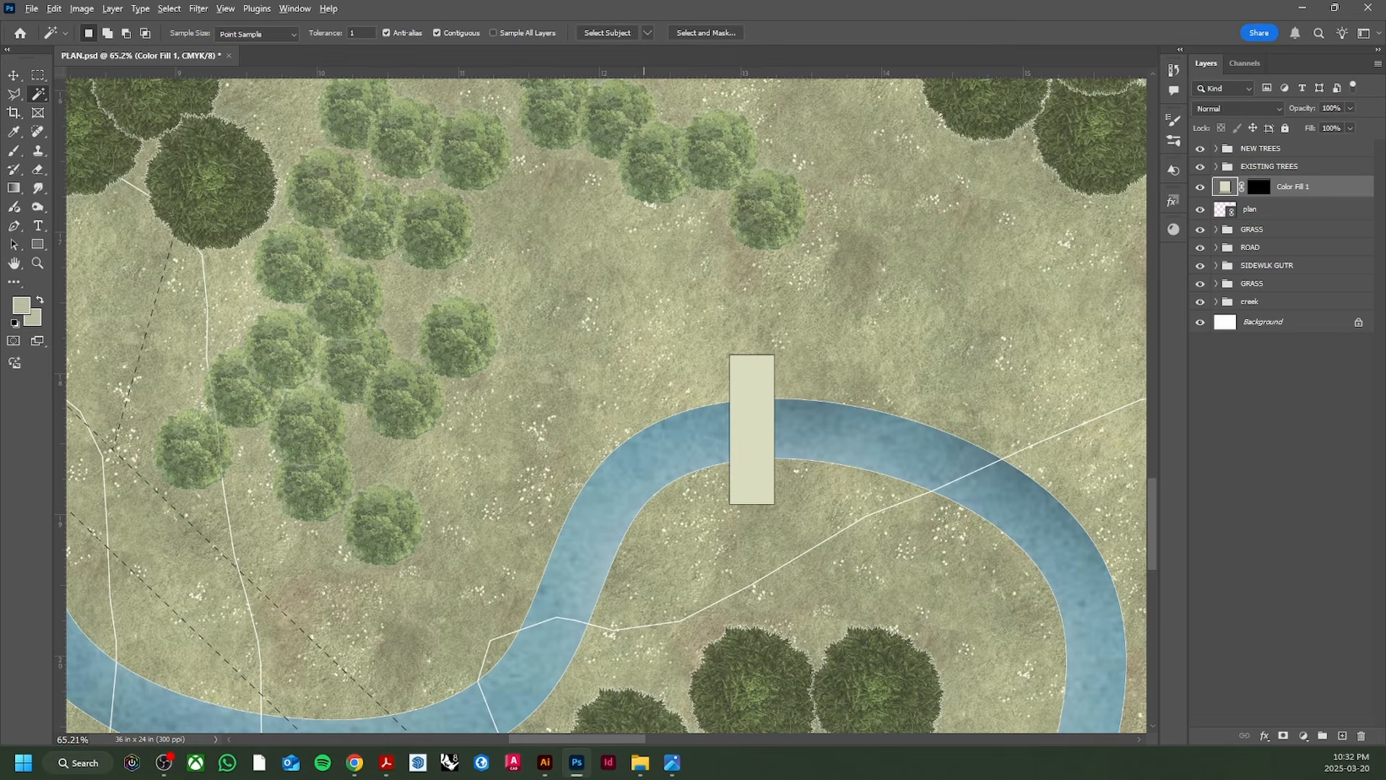
{"action": "scroll", "coordinate": [552, 517], "scroll_direction": "down", "scroll_amount": 5}
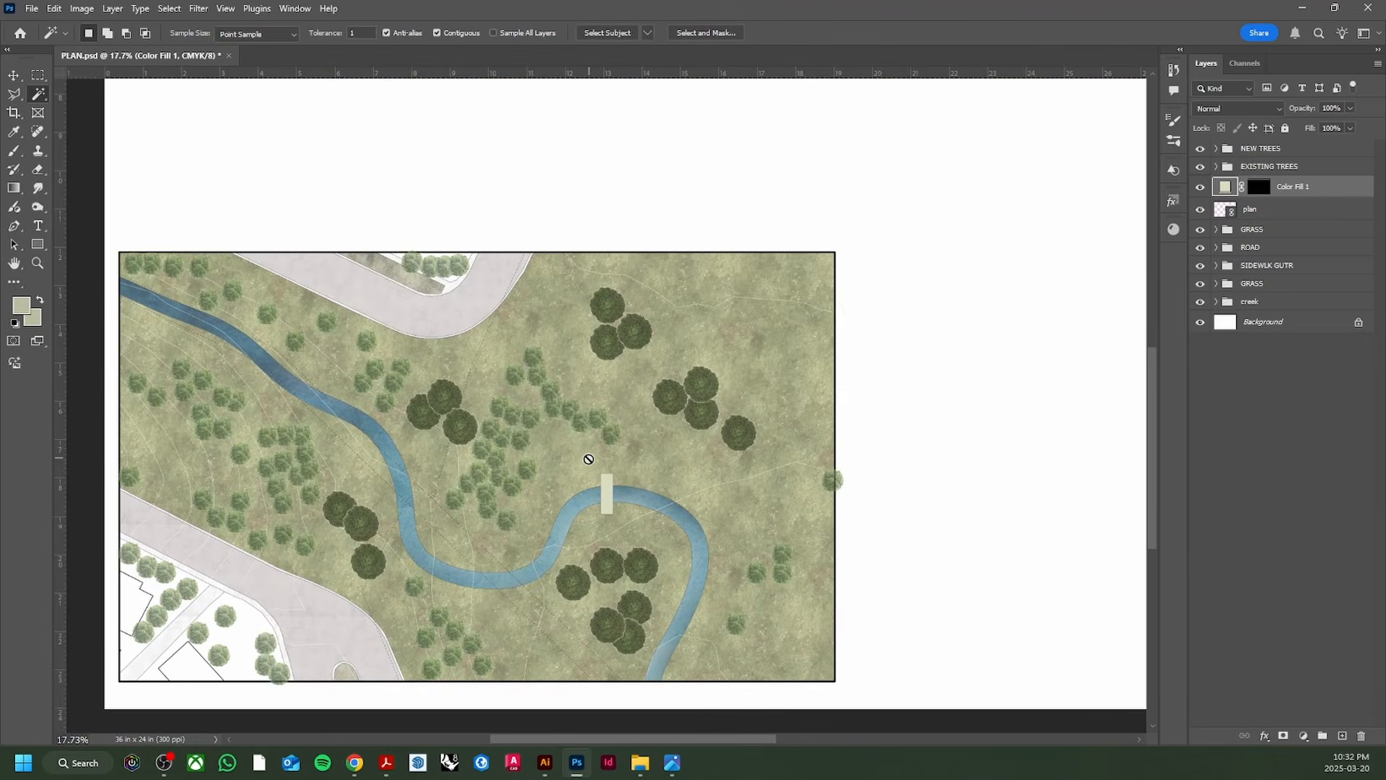
{"action": "scroll", "coordinate": [600, 477], "scroll_direction": "up", "scroll_amount": 3}
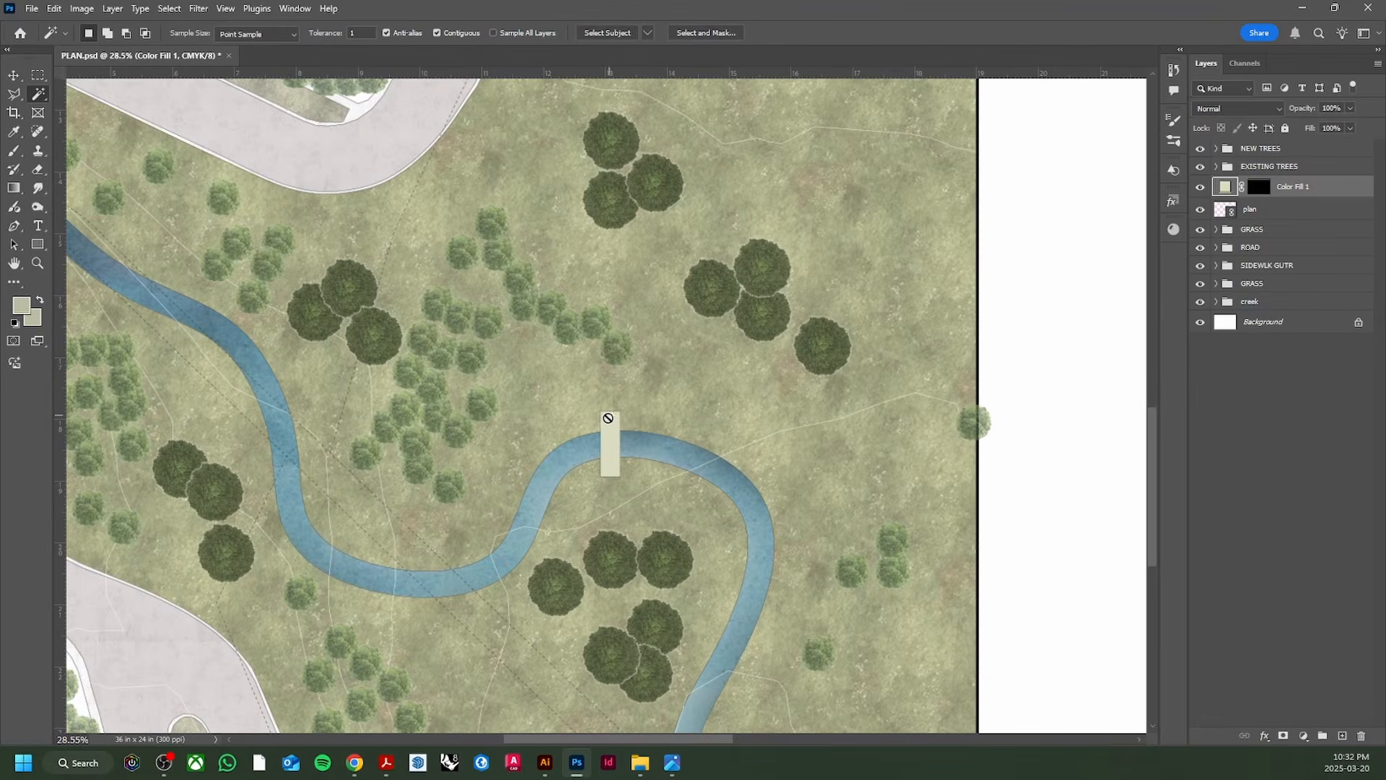
{"action": "scroll", "coordinate": [373, 575], "scroll_direction": "down", "scroll_amount": 2}
{"action": "left_click", "coordinate": [673, 763]}
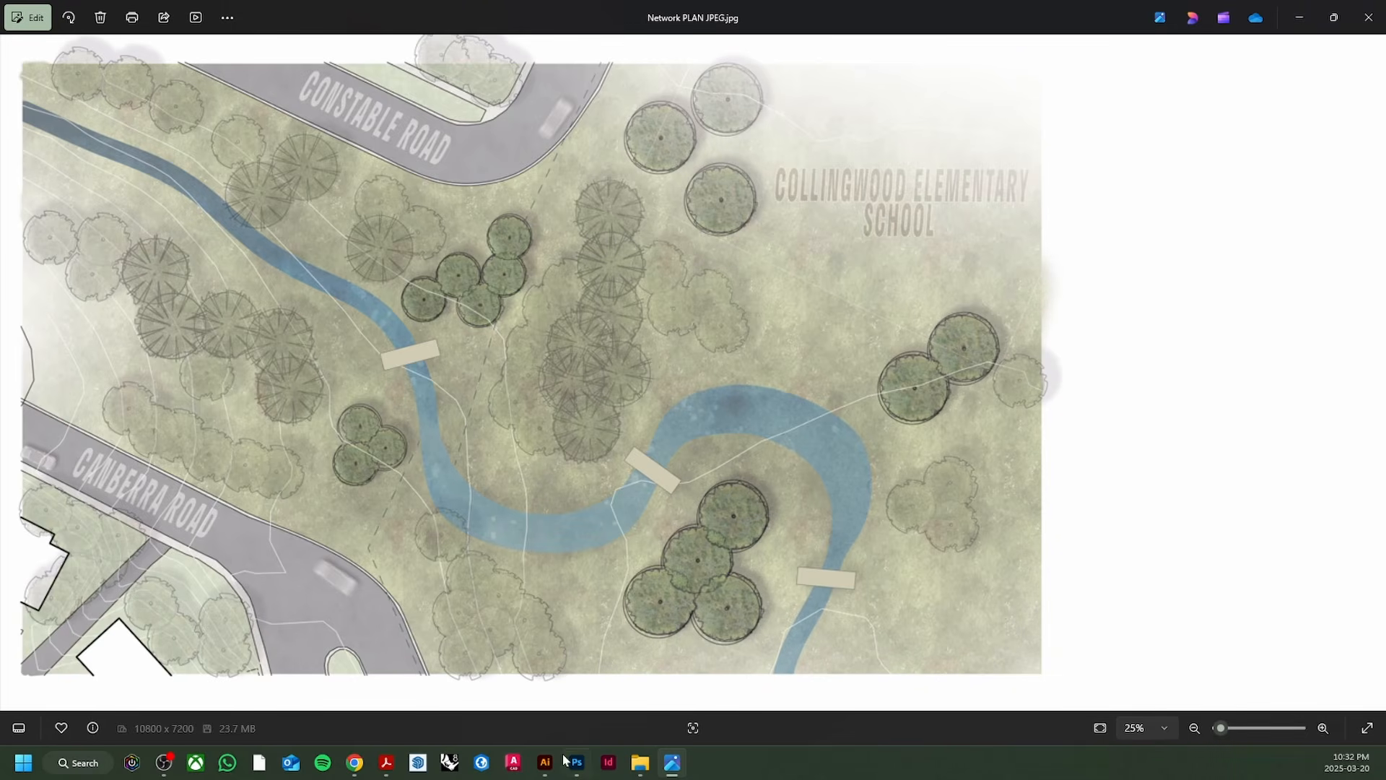
Step: Switch between PLAN.psd and the reference image to compare the creek bridges
{"action": "mouse_move", "coordinate": [568, 761]}
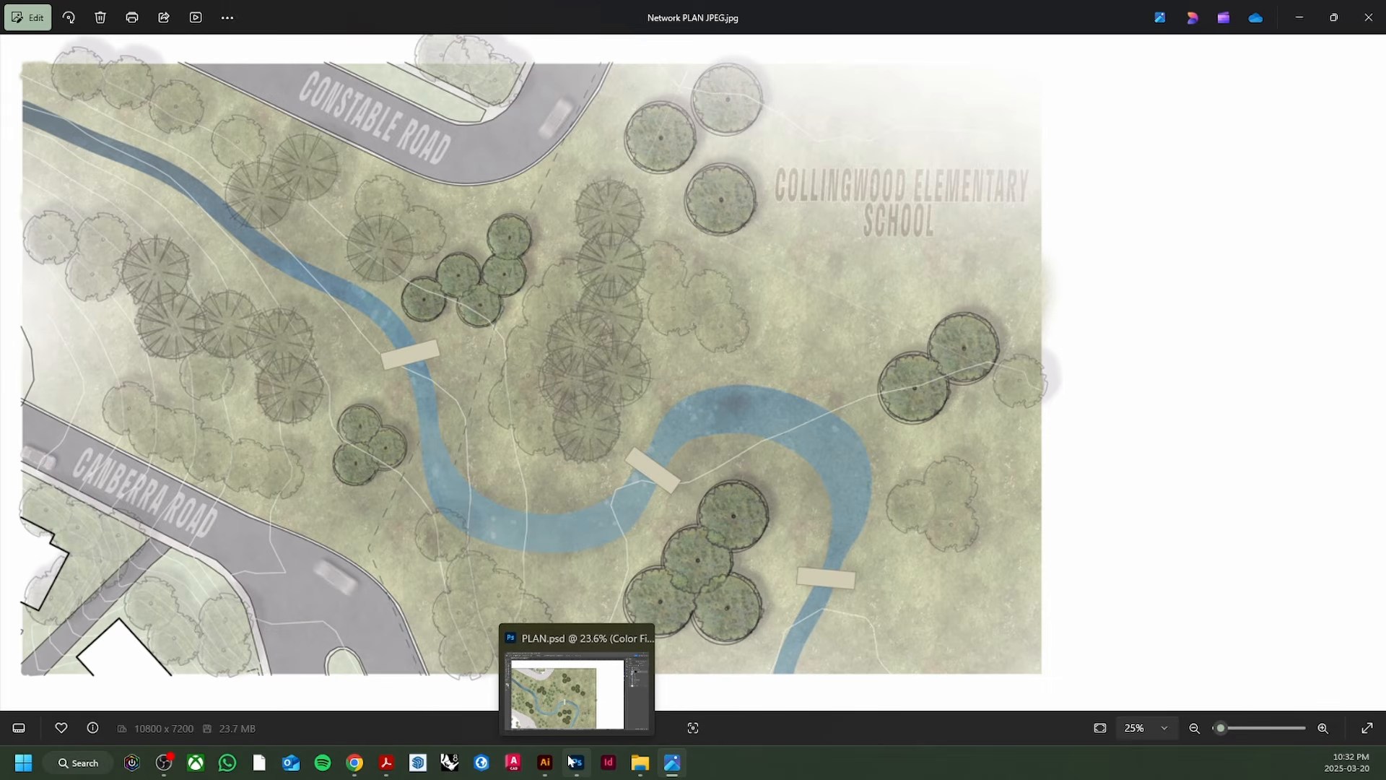
{"action": "left_click", "coordinate": [571, 761]}
{"action": "left_click_drag", "start_coordinate": [607, 635], "coordinate": [596, 590]}
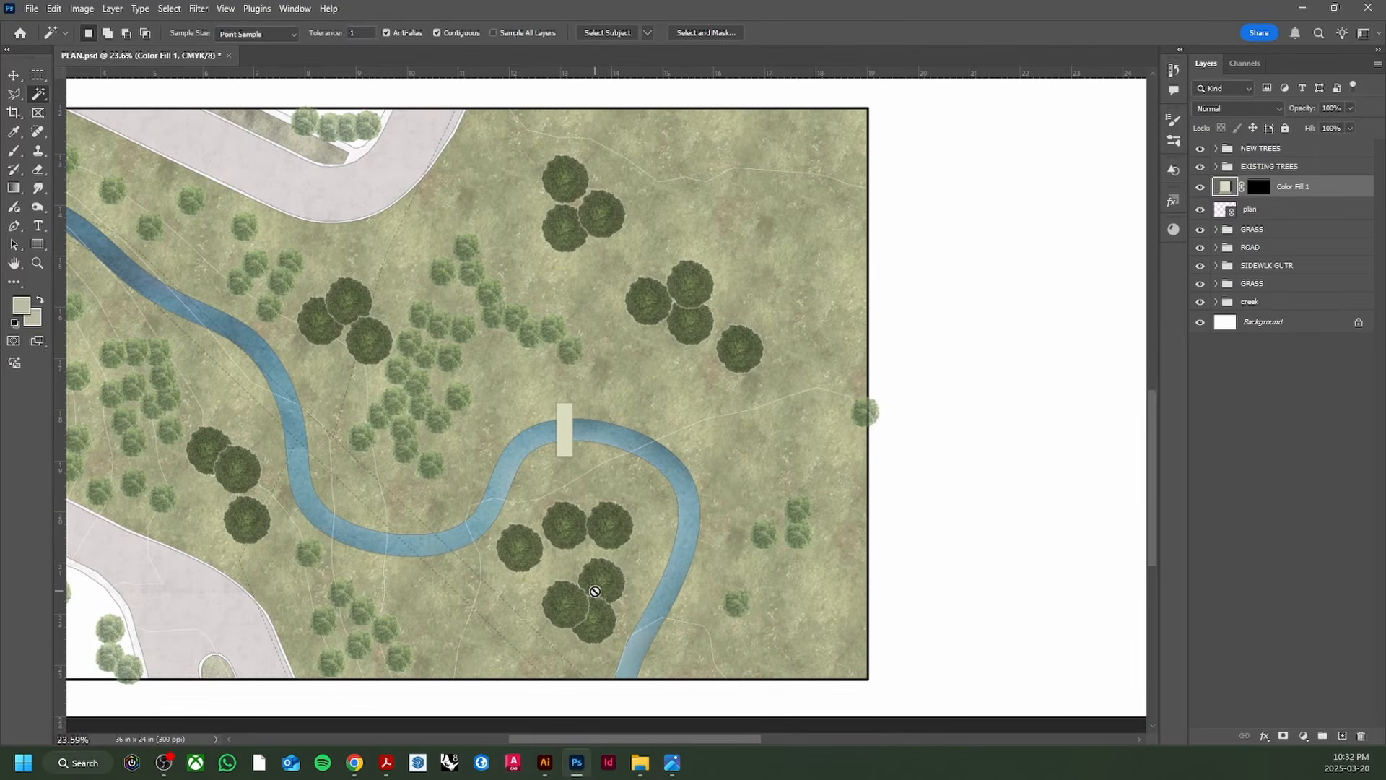
{"action": "left_click_drag", "start_coordinate": [744, 740], "coordinate": [717, 744]}
{"action": "key", "text": "v"}
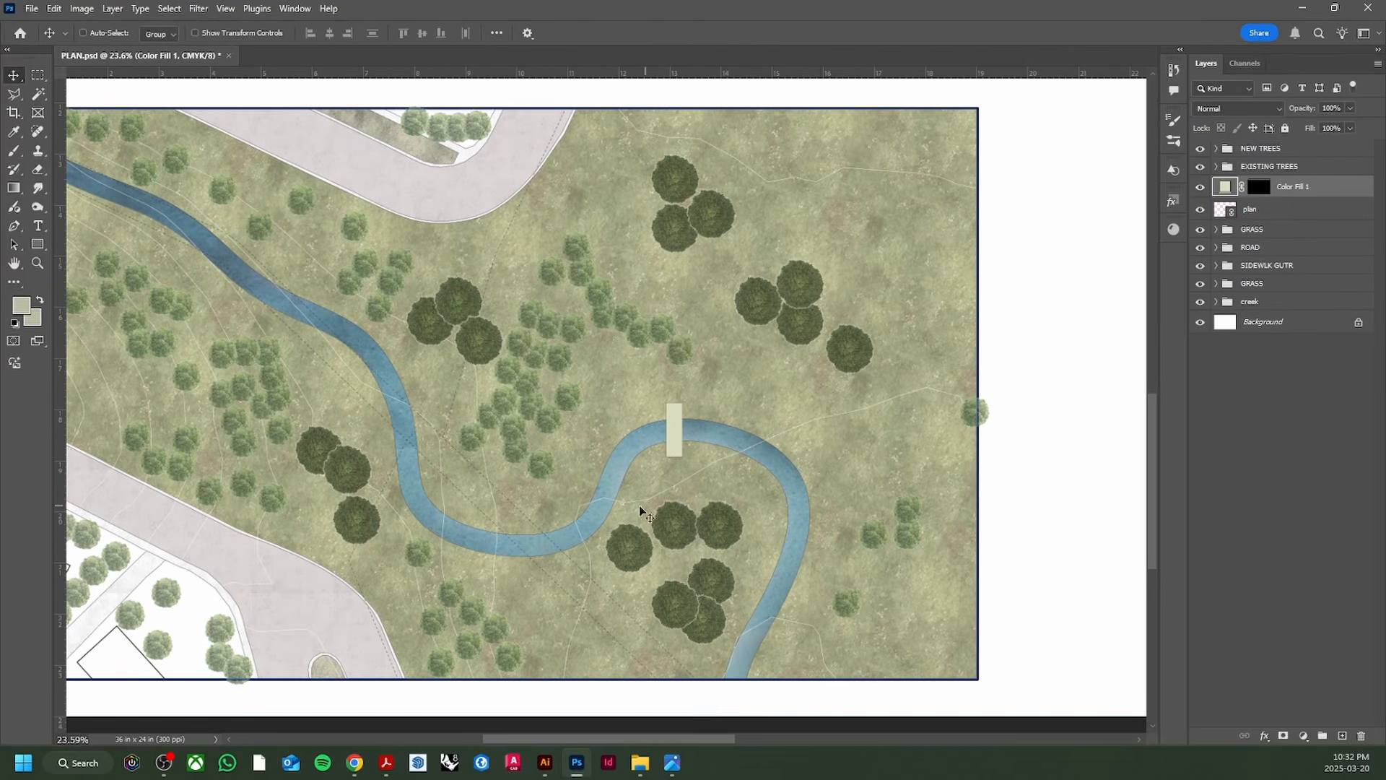
{"action": "scroll", "coordinate": [490, 528], "scroll_direction": "down", "scroll_amount": 1}
{"action": "left_click", "coordinate": [671, 762]}
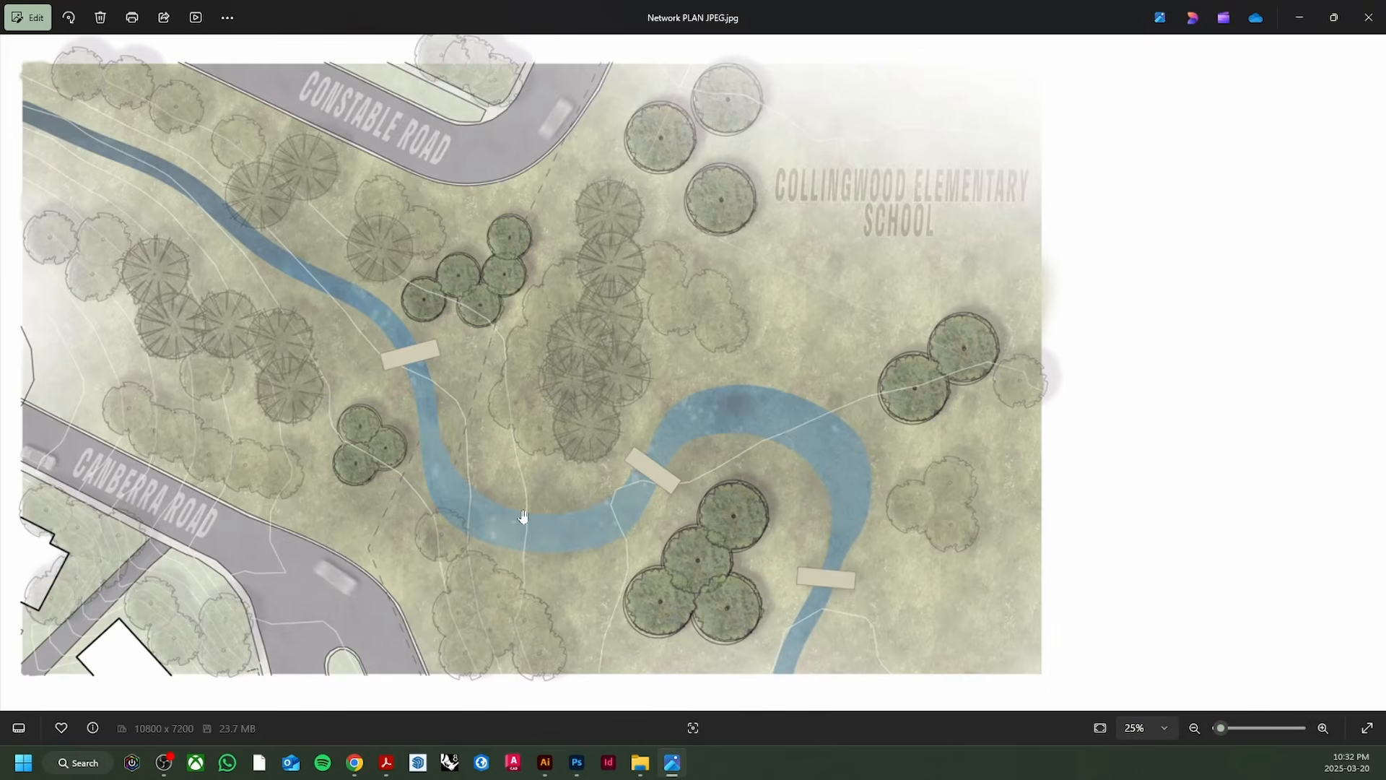
{"action": "left_click_drag", "start_coordinate": [523, 517], "coordinate": [533, 532]}
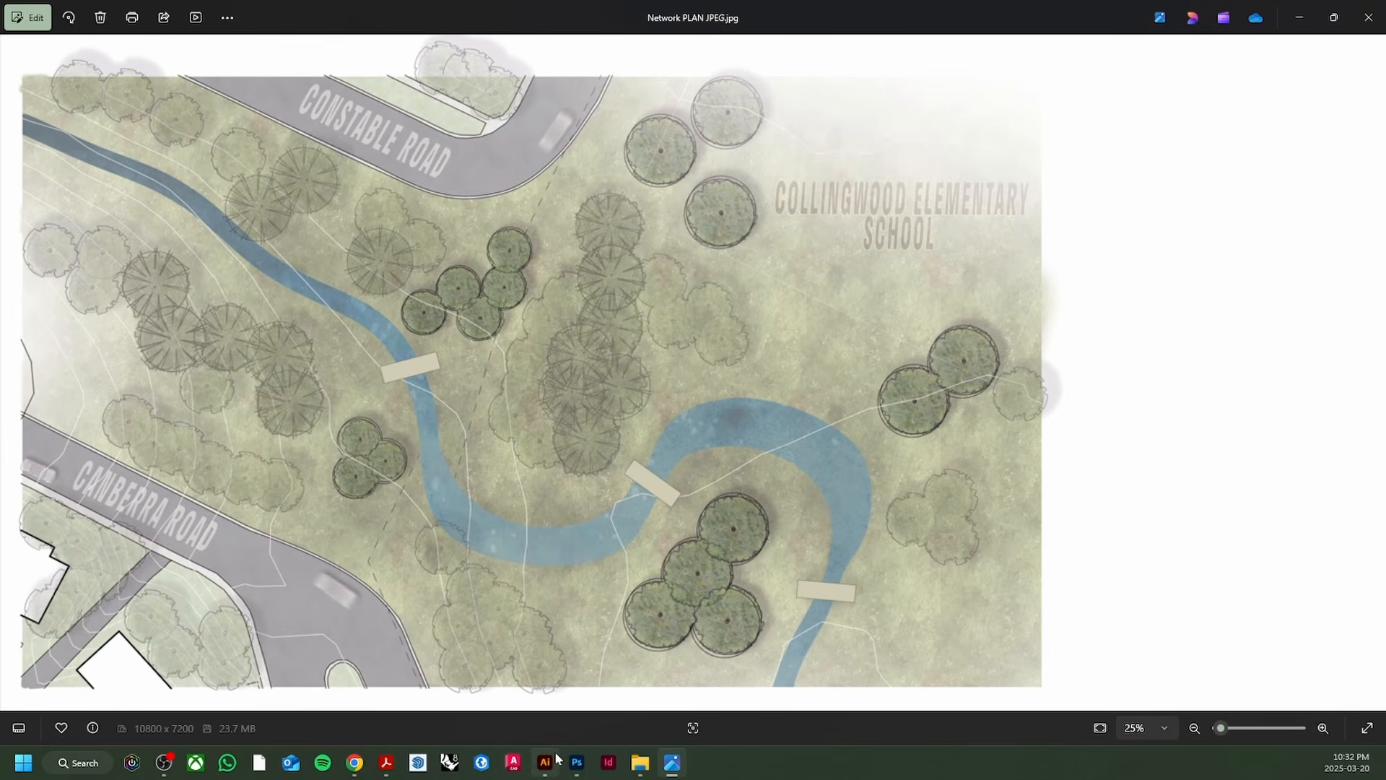
{"action": "left_click", "coordinate": [577, 762]}
{"action": "scroll", "coordinate": [356, 356], "scroll_direction": "up", "scroll_amount": 1}
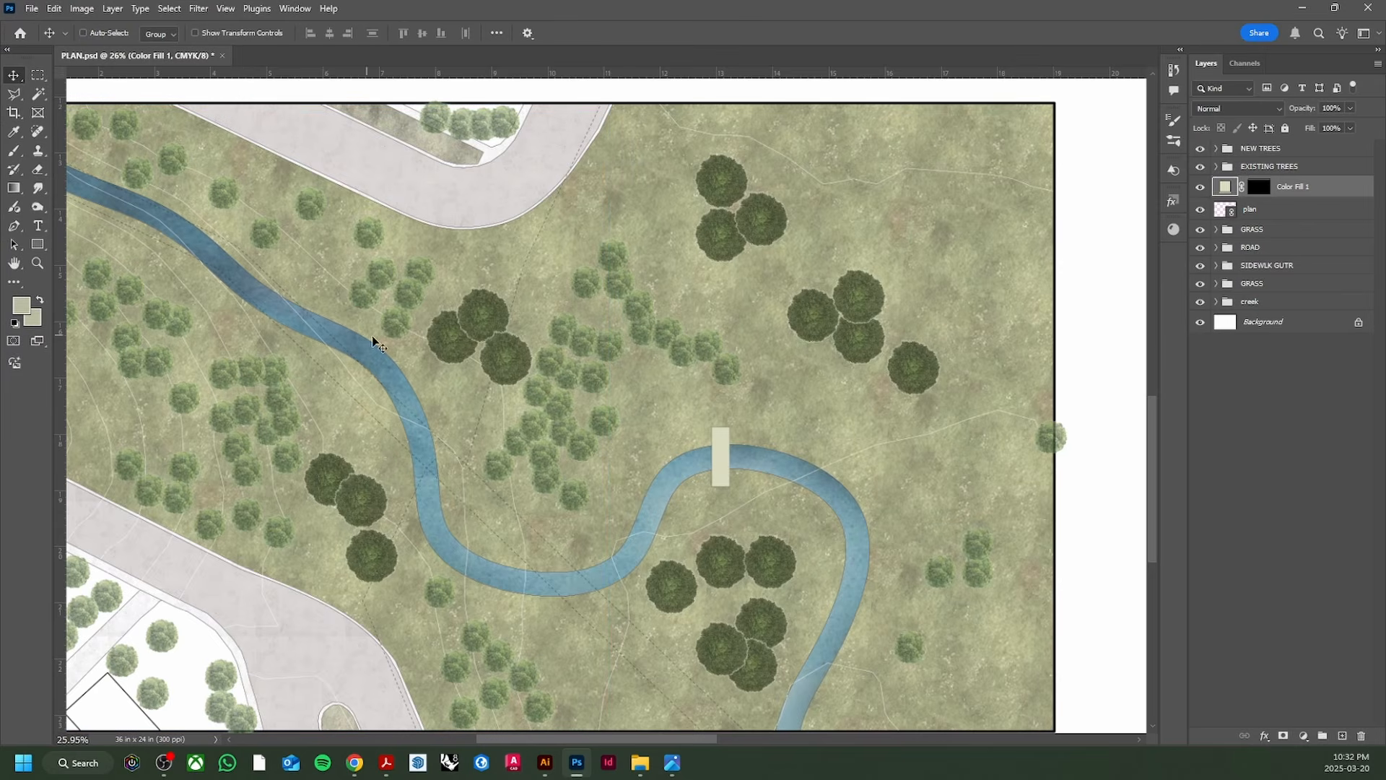
Step: Switch to the Brush tool and add a new empty layer above EXISTING TREES
{"action": "key", "text": "b"}
{"action": "left_click", "coordinate": [1293, 166]}
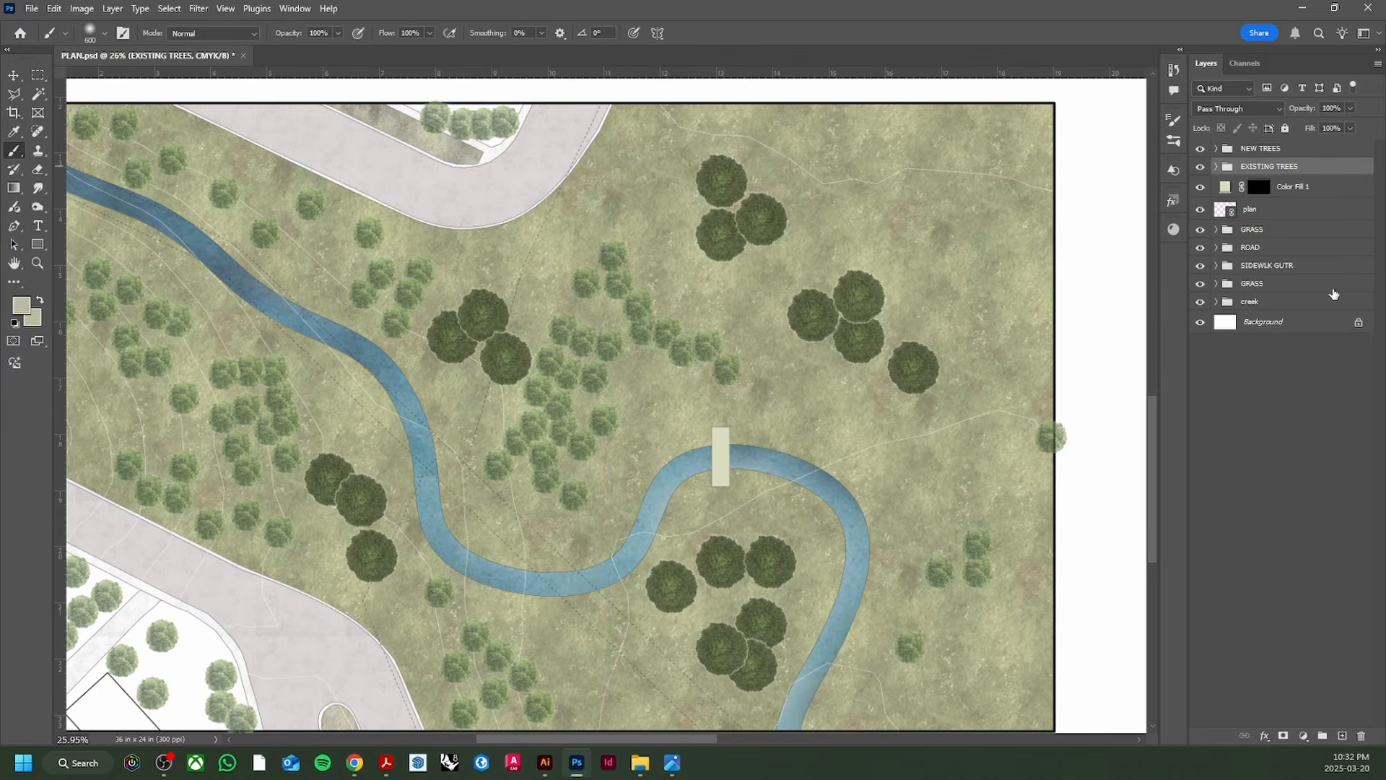
{"action": "left_click", "coordinate": [1343, 736]}
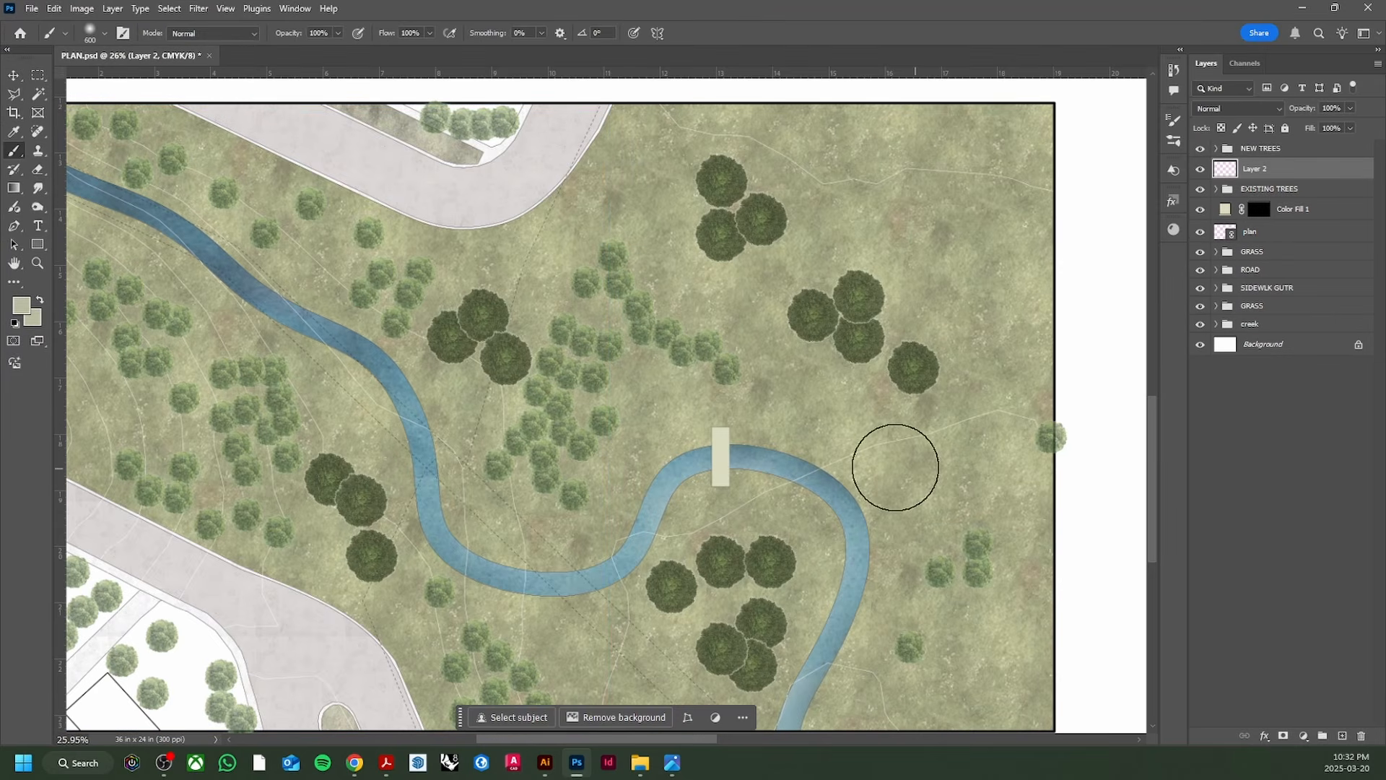
Step: Load a tree brush from the Minimalist Plant Brushes preset set
{"action": "left_click", "coordinate": [105, 34]}
{"action": "left_click", "coordinate": [26, 491]}
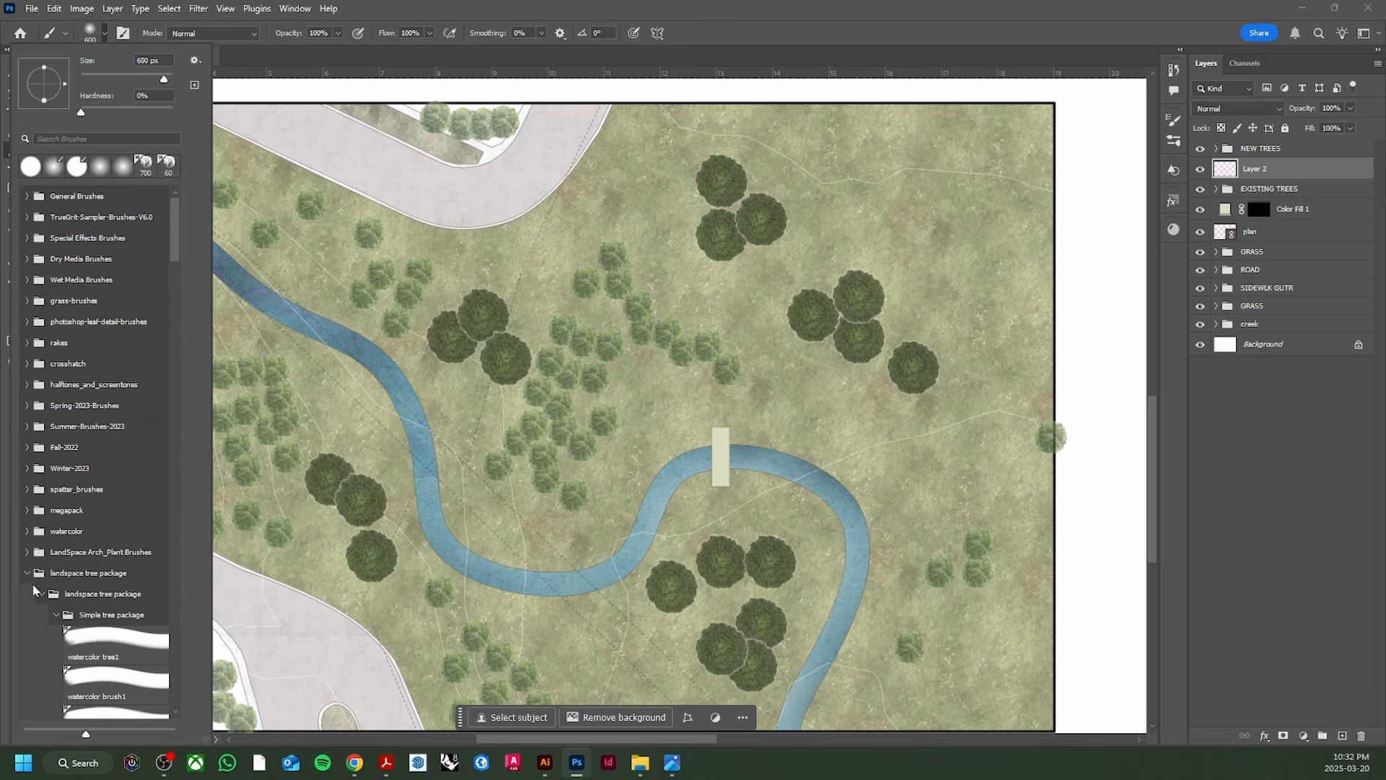
{"action": "left_click", "coordinate": [26, 573]}
{"action": "left_click", "coordinate": [27, 593]}
{"action": "scroll", "coordinate": [101, 505], "scroll_direction": "down", "scroll_amount": 5}
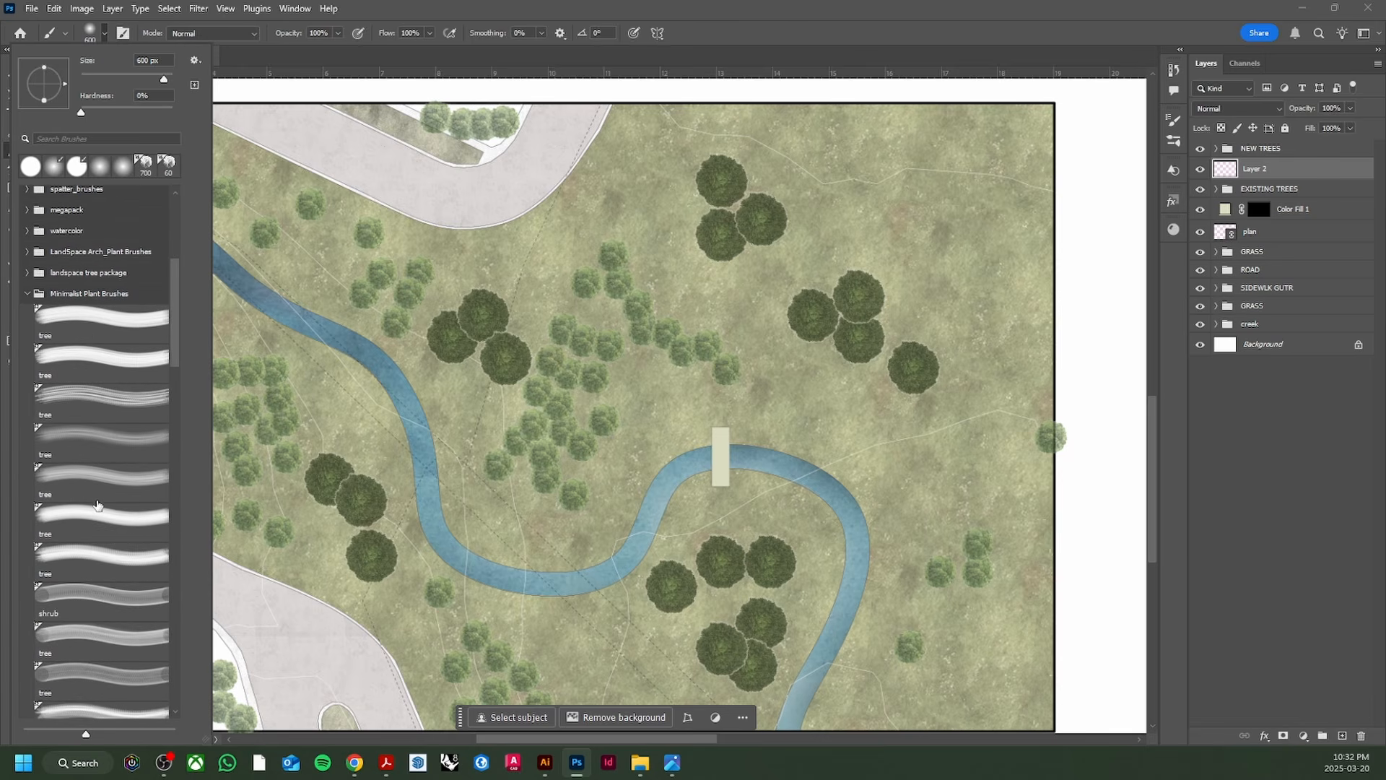
{"action": "left_click", "coordinate": [101, 482]}
{"action": "left_click", "coordinate": [159, 527]}
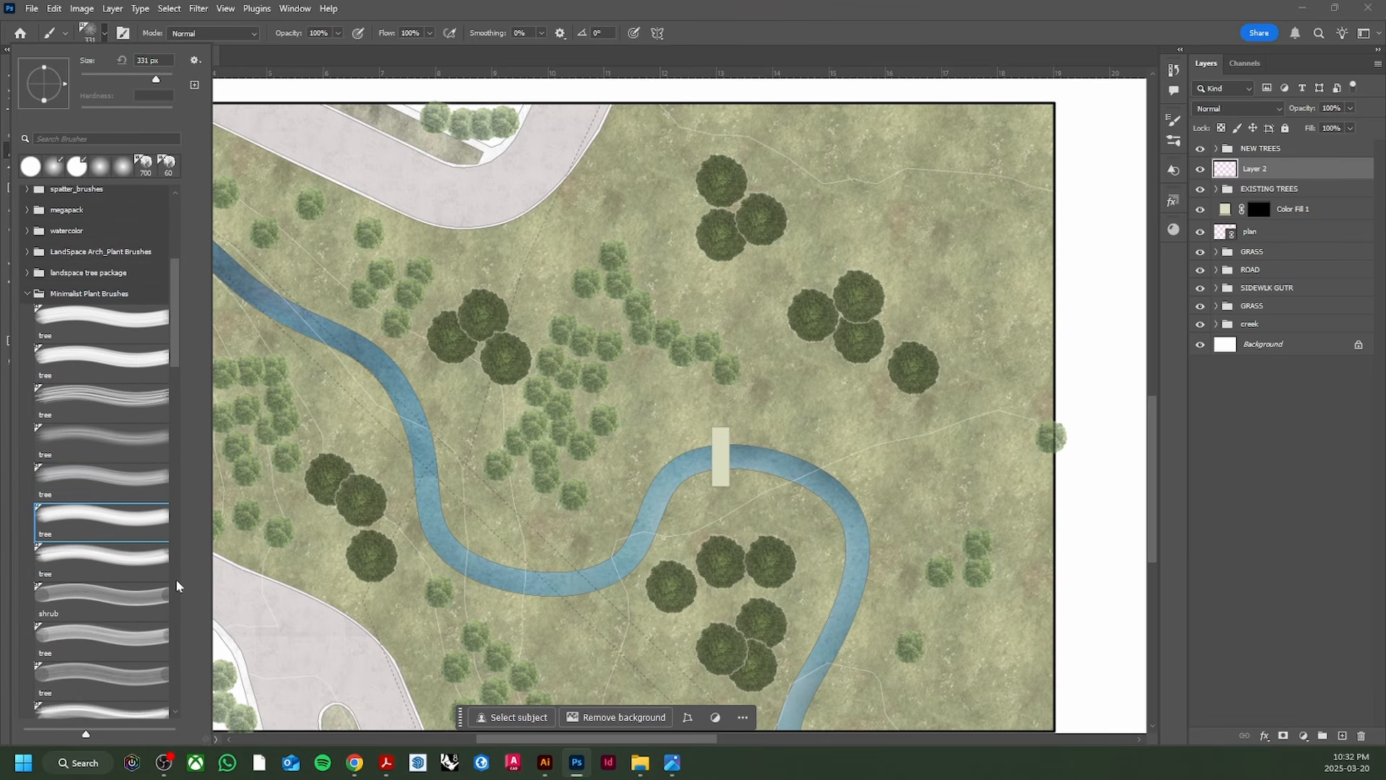
{"action": "left_click", "coordinate": [141, 609]}
{"action": "left_click", "coordinate": [135, 640]}
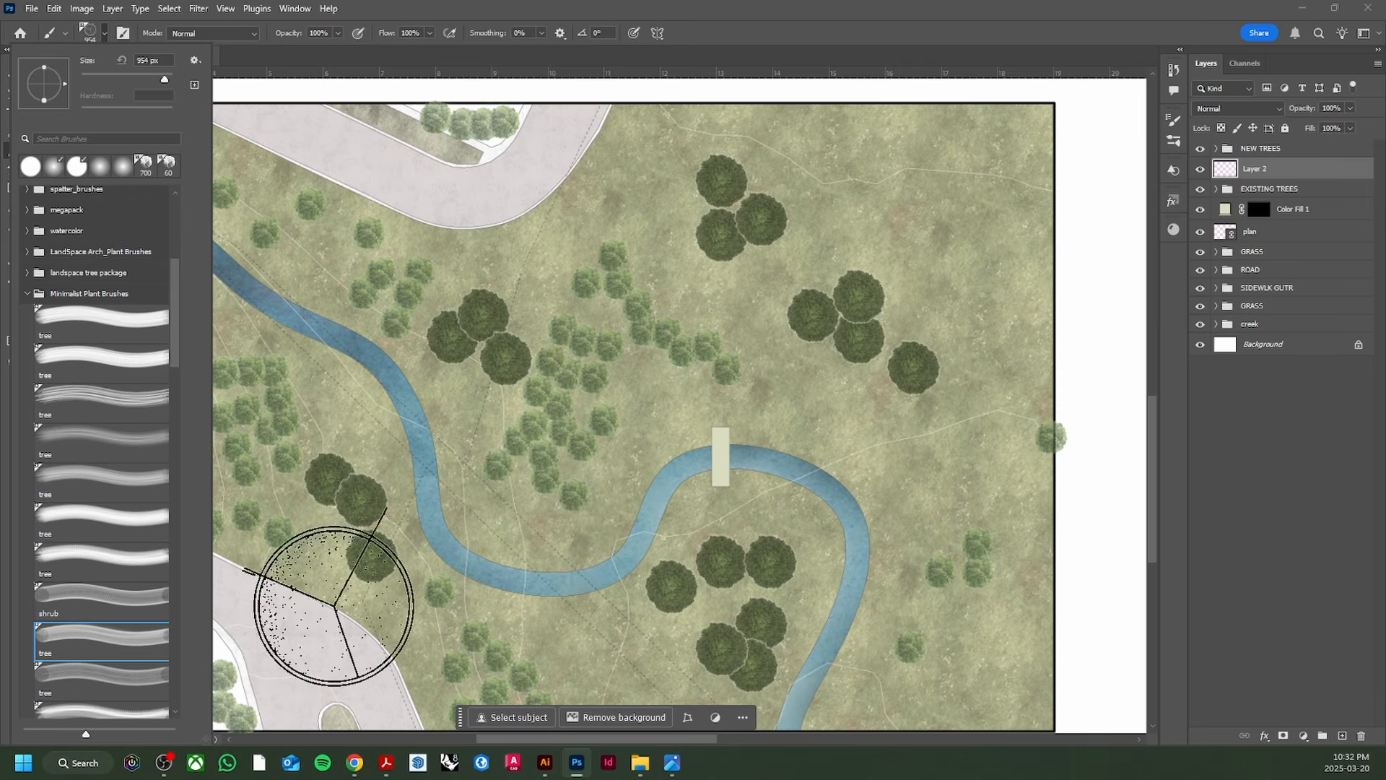
{"action": "left_click", "coordinate": [120, 670]}
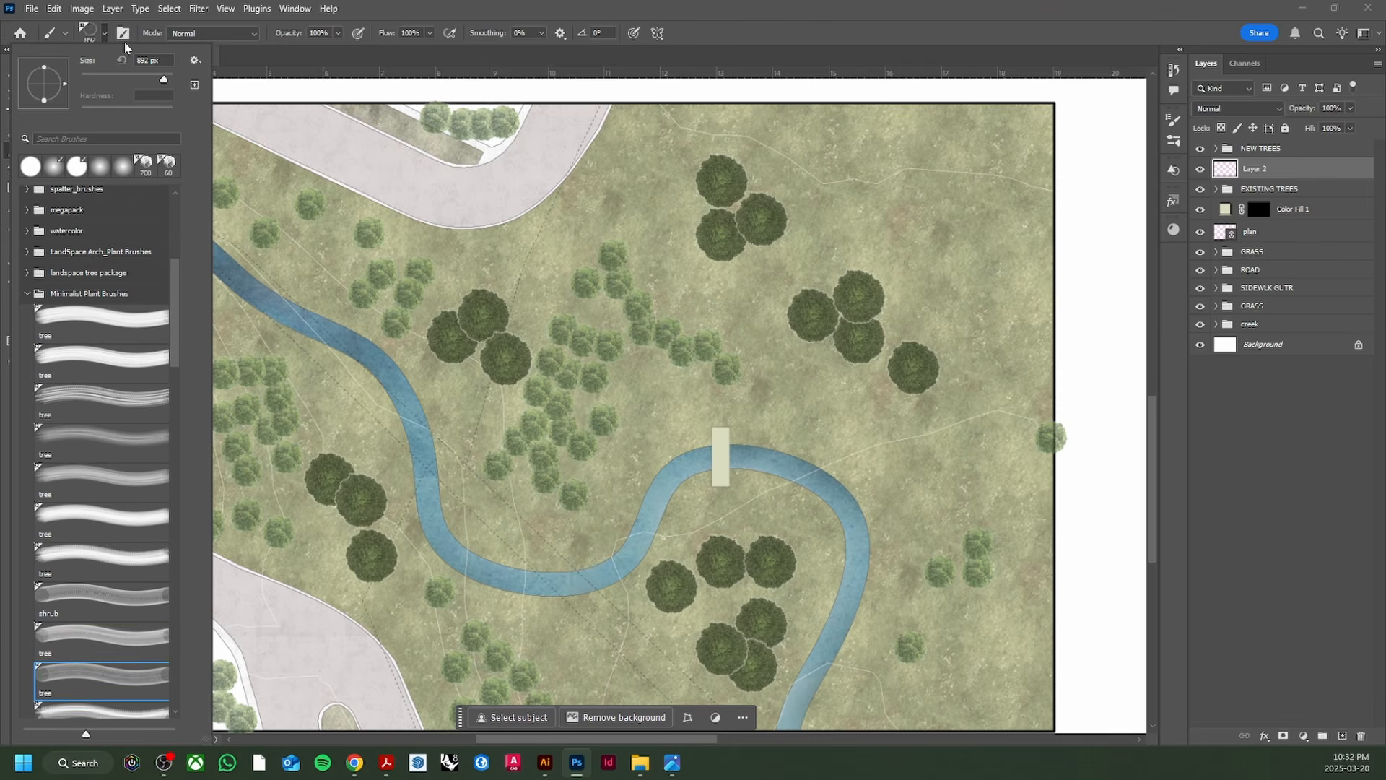
{"action": "left_click", "coordinate": [104, 34]}
Step: Set the brush to 300 px and the foreground colour to pure black
{"action": "key", "text": "bracketleft"}
{"action": "key", "text": "bracketleft"}
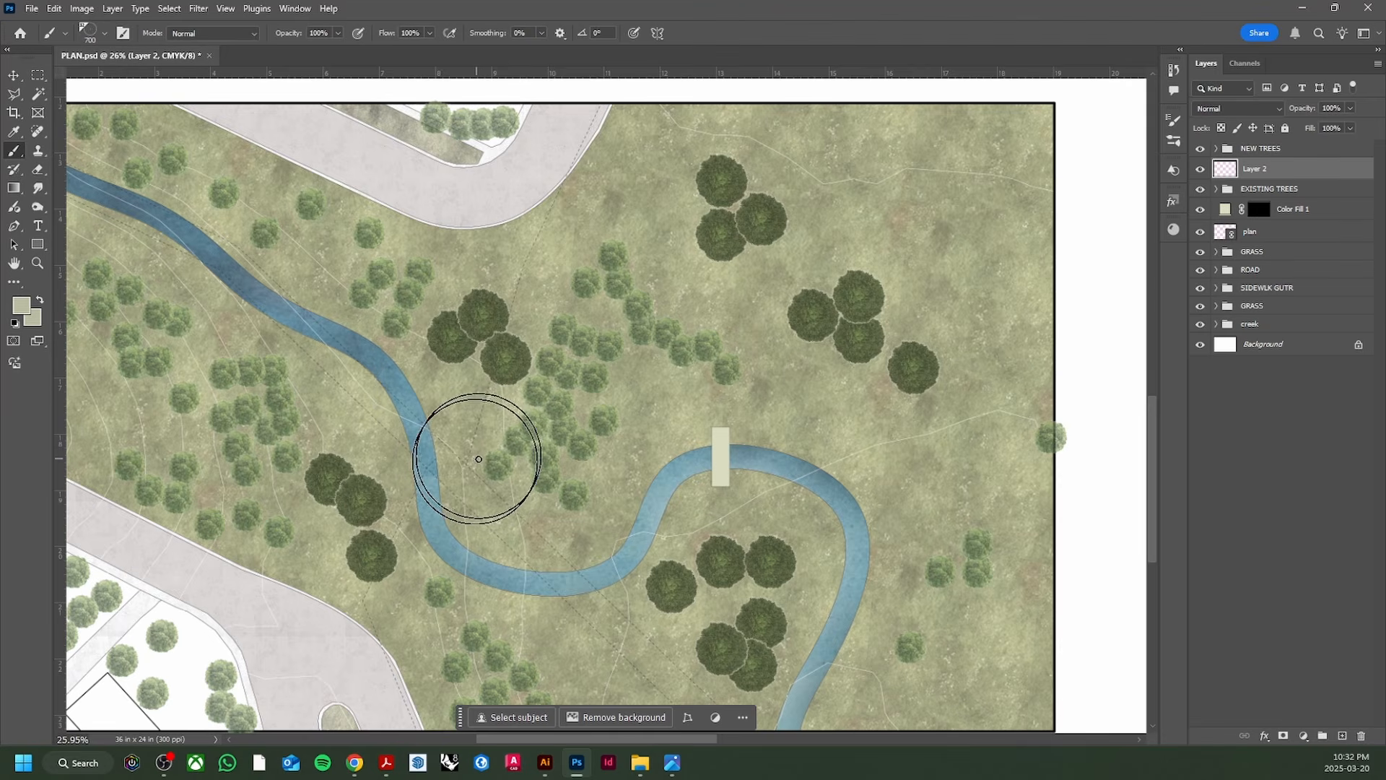
{"action": "key", "text": "bracketleft"}
{"action": "key", "text": "bracketleft"}
{"action": "key", "text": "bracketleft"}
{"action": "key", "text": "bracketleft"}
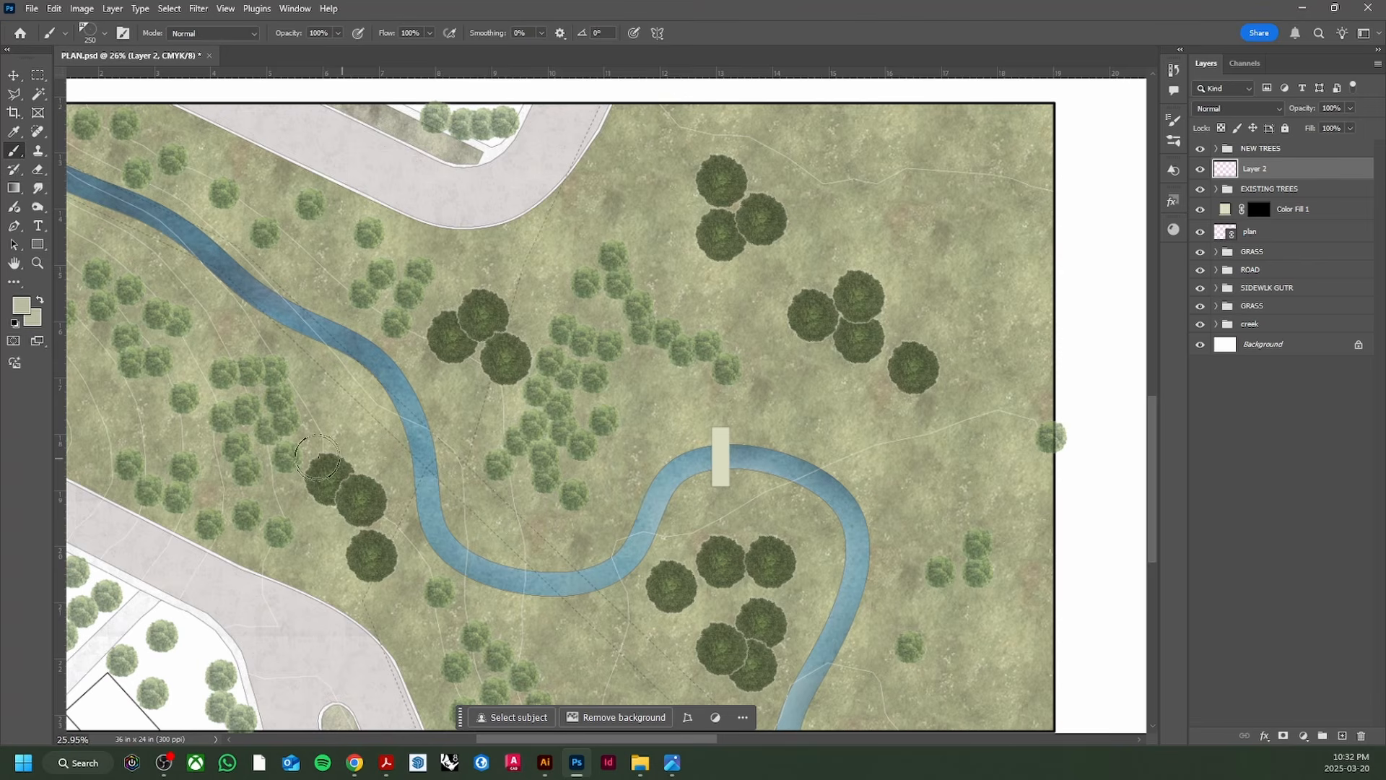
{"action": "left_click", "coordinate": [19, 309]}
{"action": "left_click", "coordinate": [991, 469]}
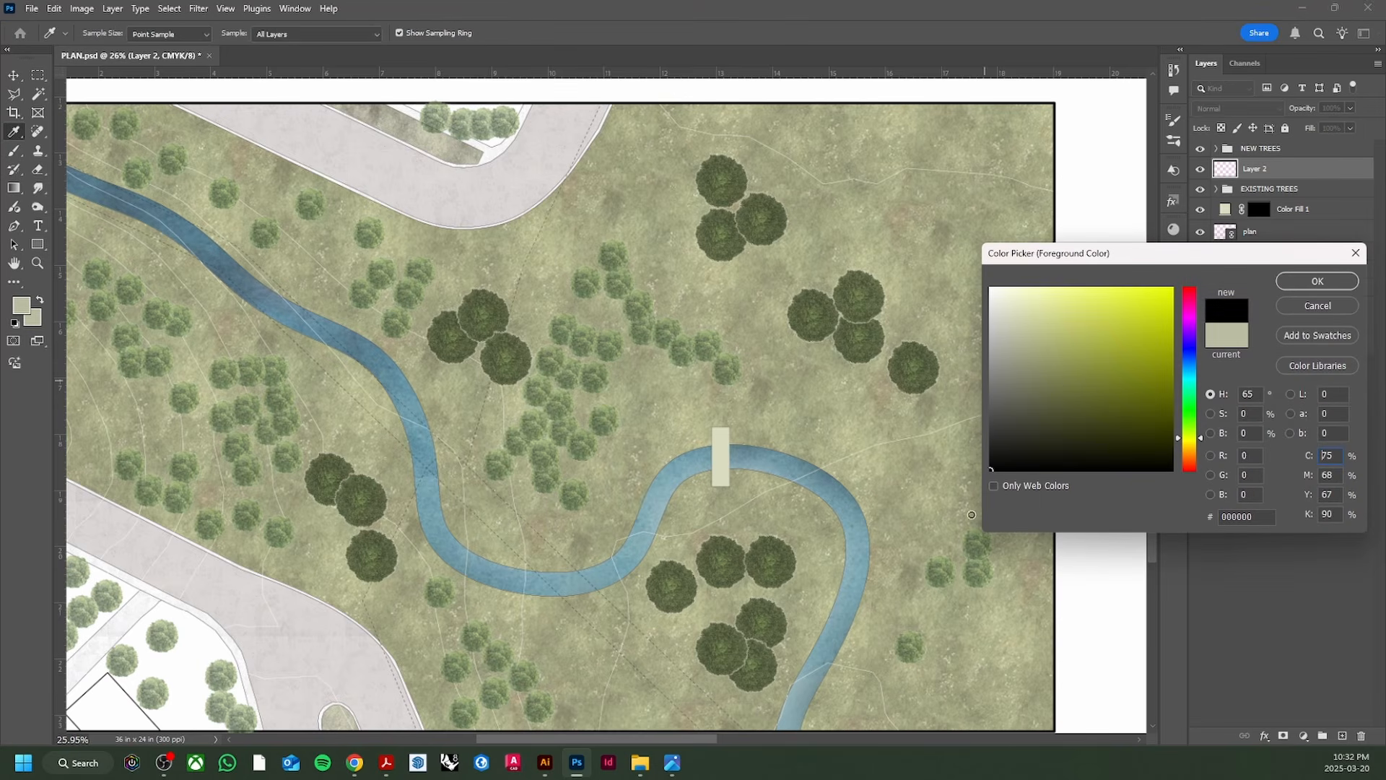
{"action": "left_click", "coordinate": [1312, 289]}
{"action": "scroll", "coordinate": [735, 378], "scroll_direction": "up", "scroll_amount": 5}
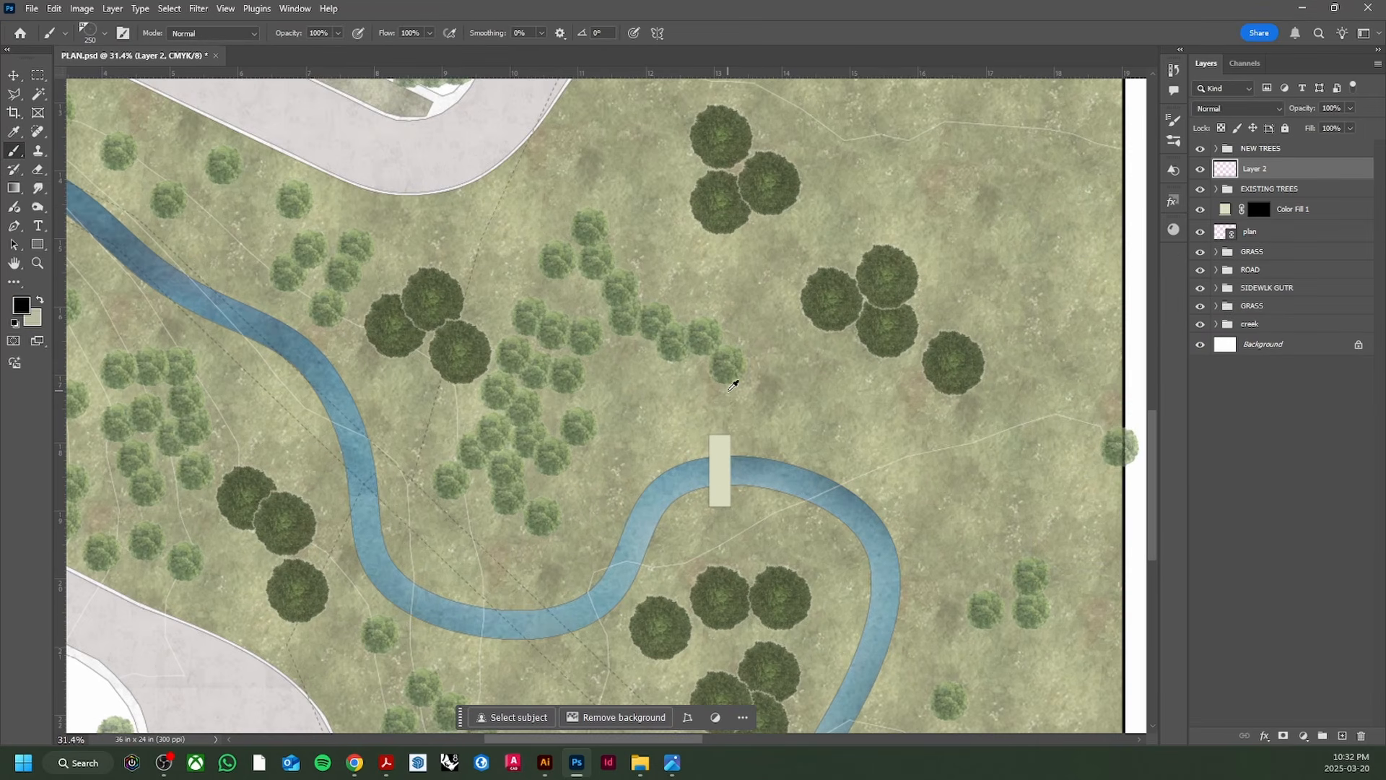
{"action": "scroll", "coordinate": [764, 387], "scroll_direction": "up", "scroll_amount": 1}
{"action": "scroll", "coordinate": [767, 390], "scroll_direction": "down", "scroll_amount": 3}
{"action": "scroll", "coordinate": [893, 376], "scroll_direction": "up", "scroll_amount": 1}
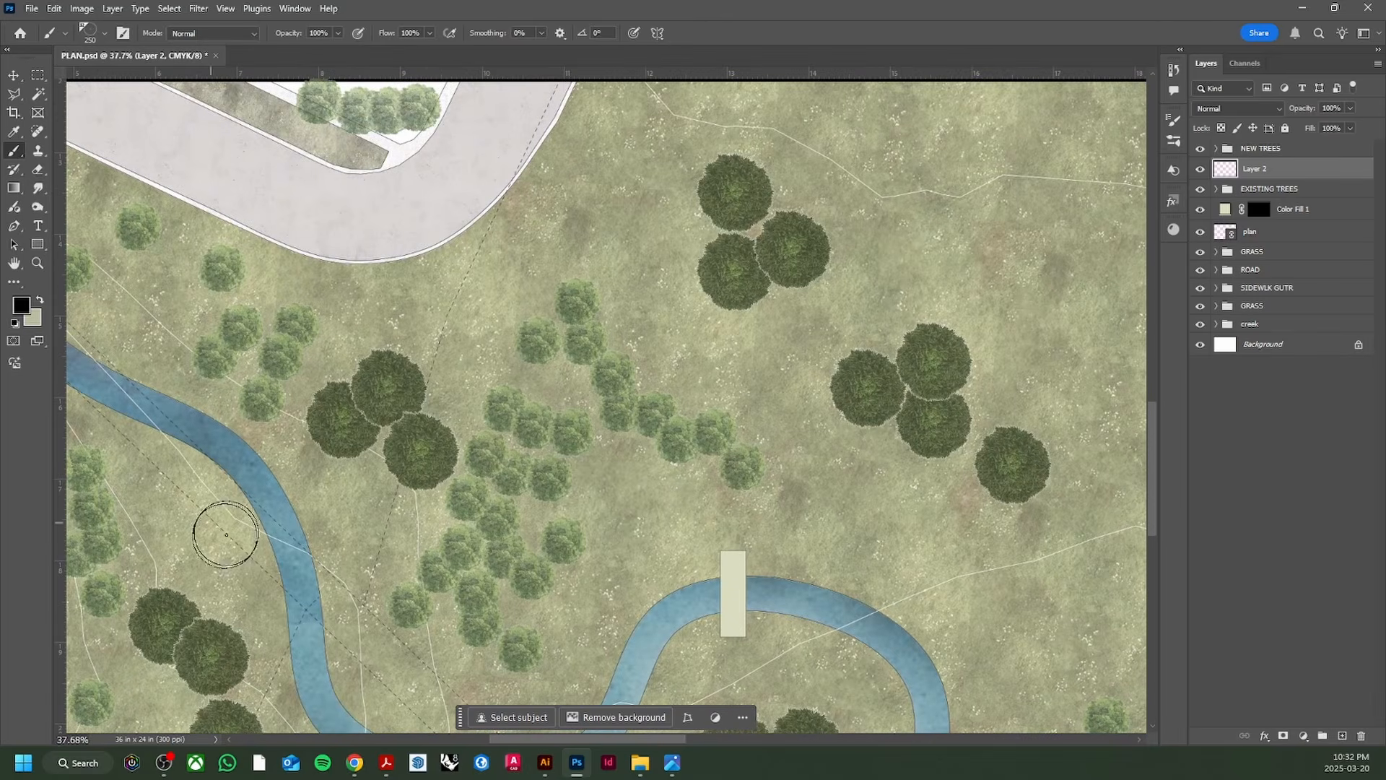
{"action": "key", "text": "bracketright"}
{"action": "key", "text": "bracketright"}
{"action": "key", "text": "bracketleft"}
{"action": "key", "text": "bracketleft"}
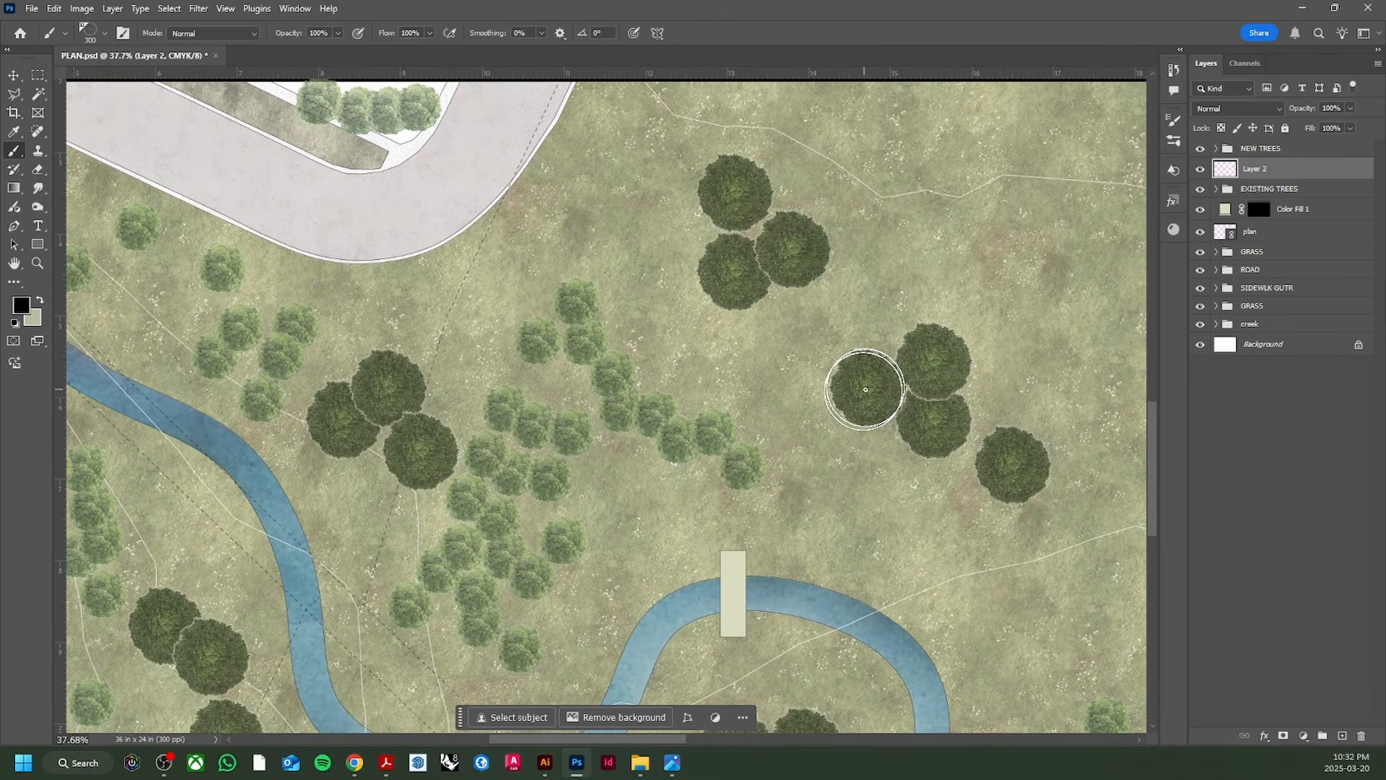
Step: Stamp outlines on the right-group, lone right and top-group trees, then move the outline layer to the top
{"action": "left_click", "coordinate": [866, 390]}
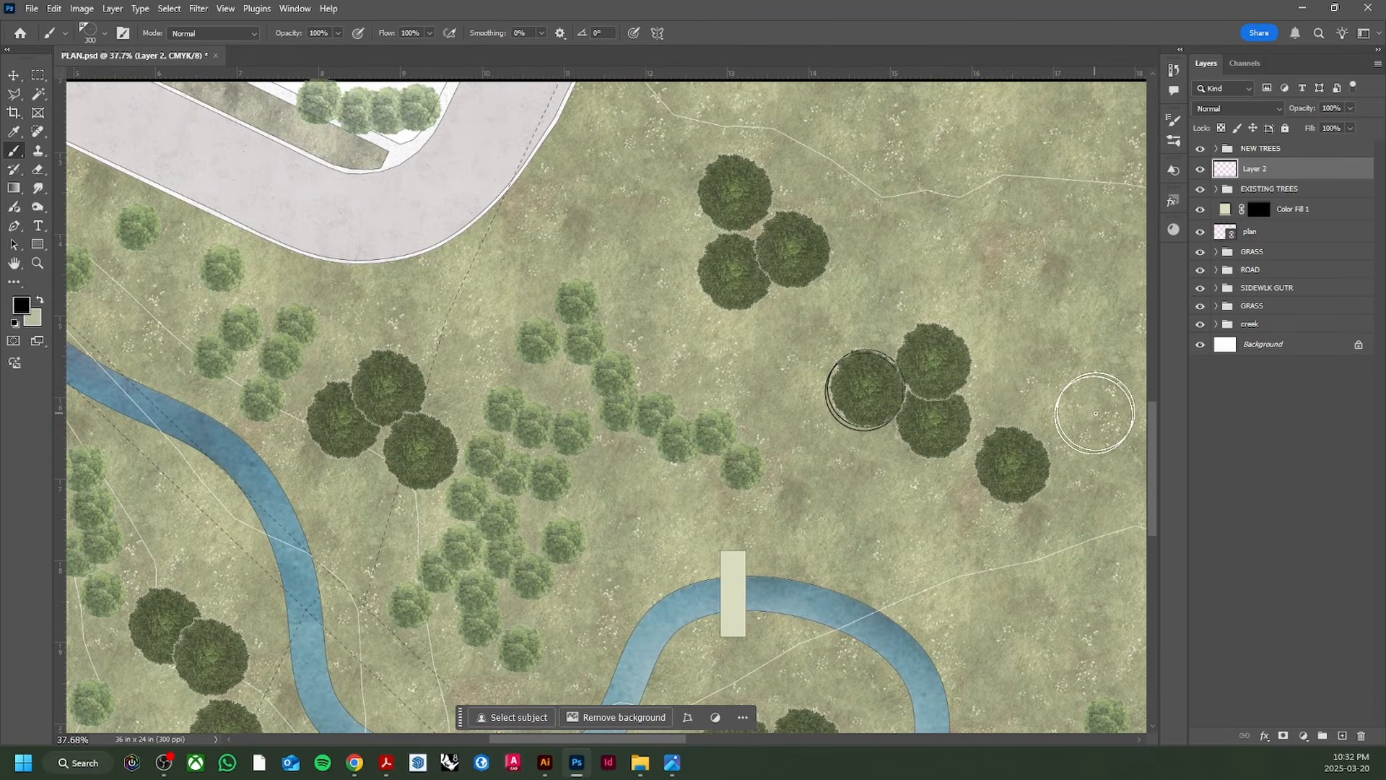
{"action": "left_click", "coordinate": [933, 364]}
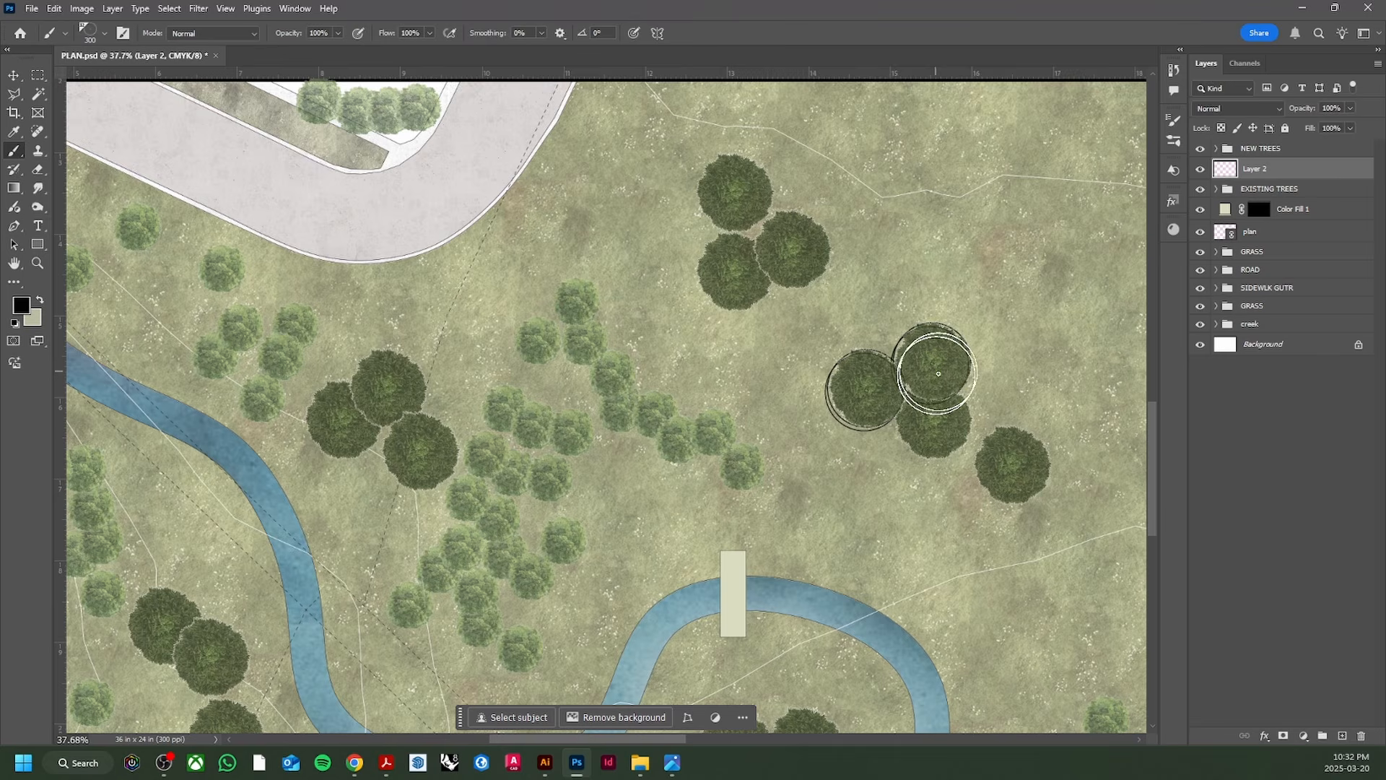
{"action": "left_click", "coordinate": [934, 423]}
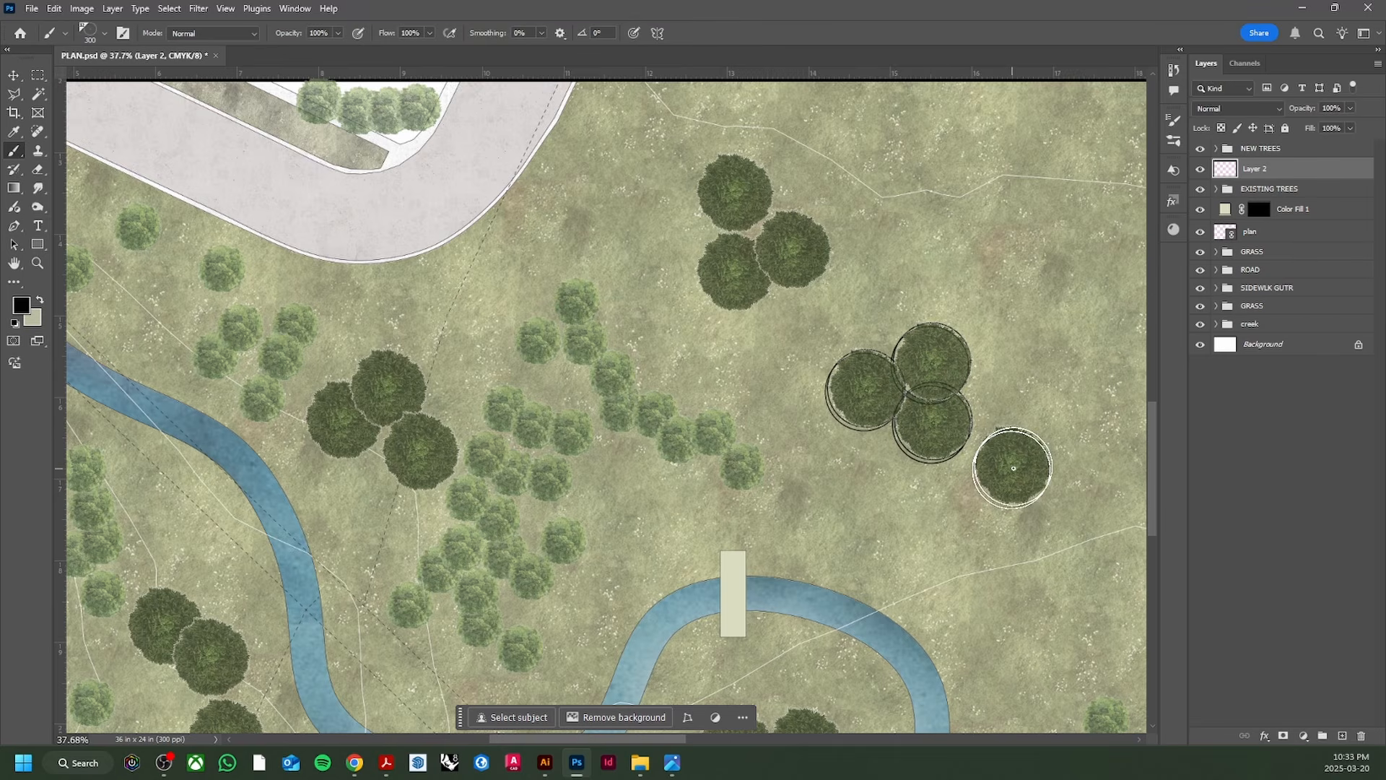
{"action": "left_click", "coordinate": [1013, 464]}
{"action": "left_click", "coordinate": [795, 249]}
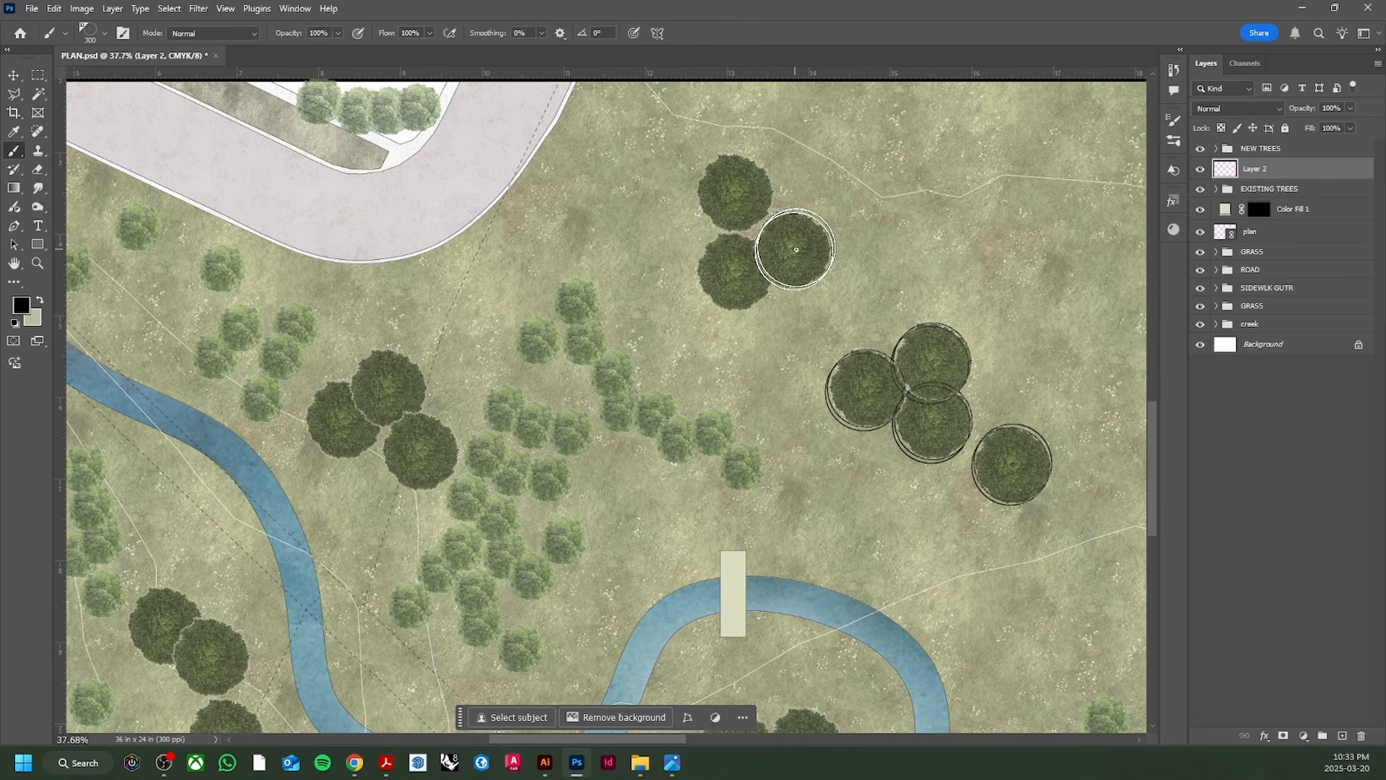
{"action": "left_click", "coordinate": [738, 269]}
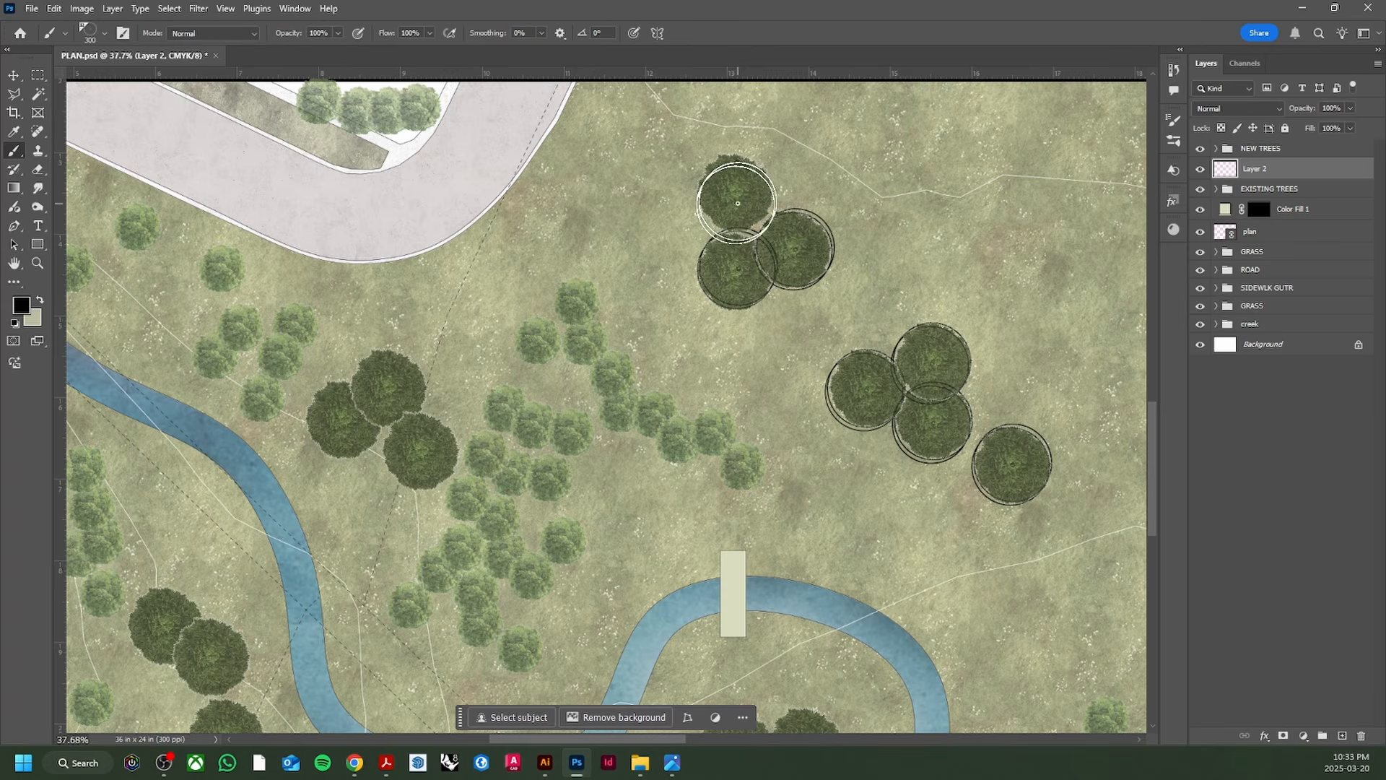
{"action": "left_click_drag", "start_coordinate": [1244, 177], "coordinate": [1275, 142]}
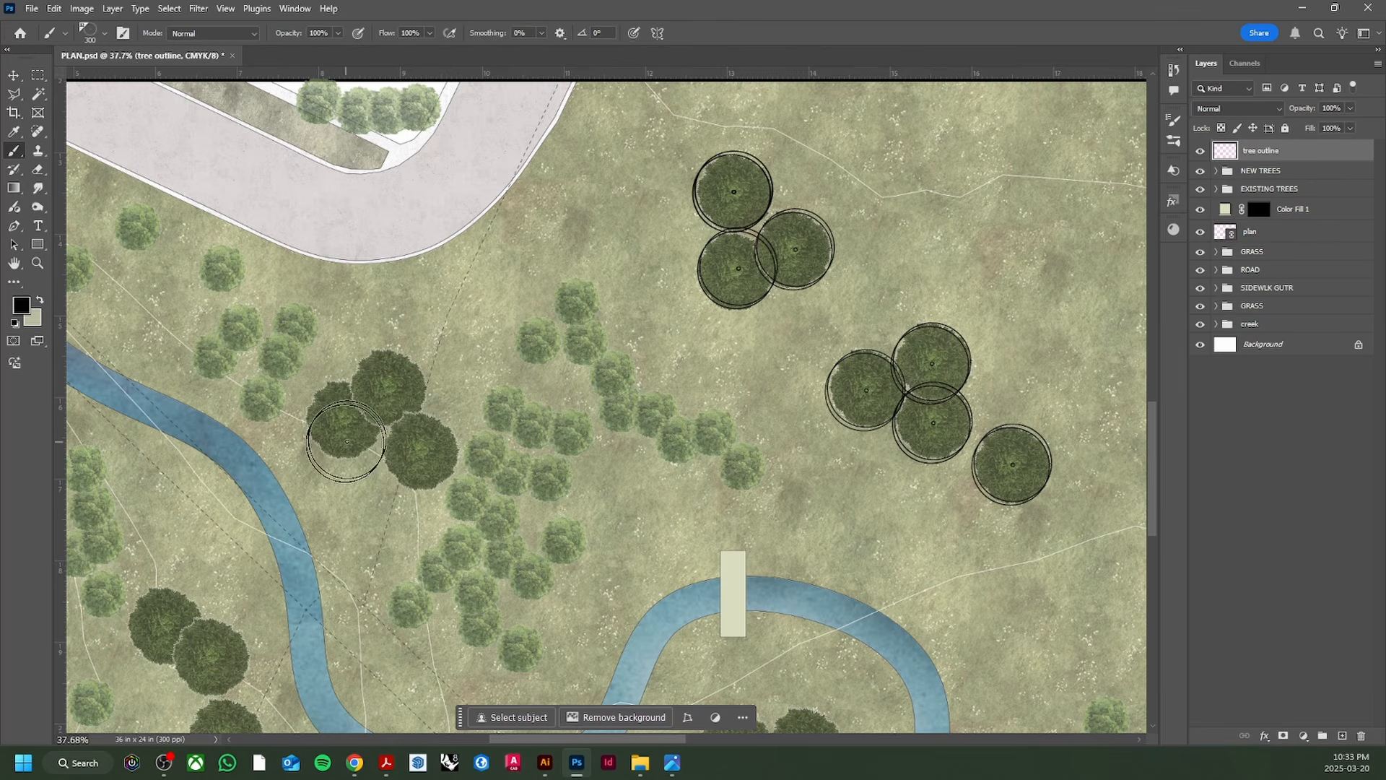
Step: Outline the centre-left group and lower-left trees, undoing a stray stamp on the grass
{"action": "left_click", "coordinate": [421, 453]}
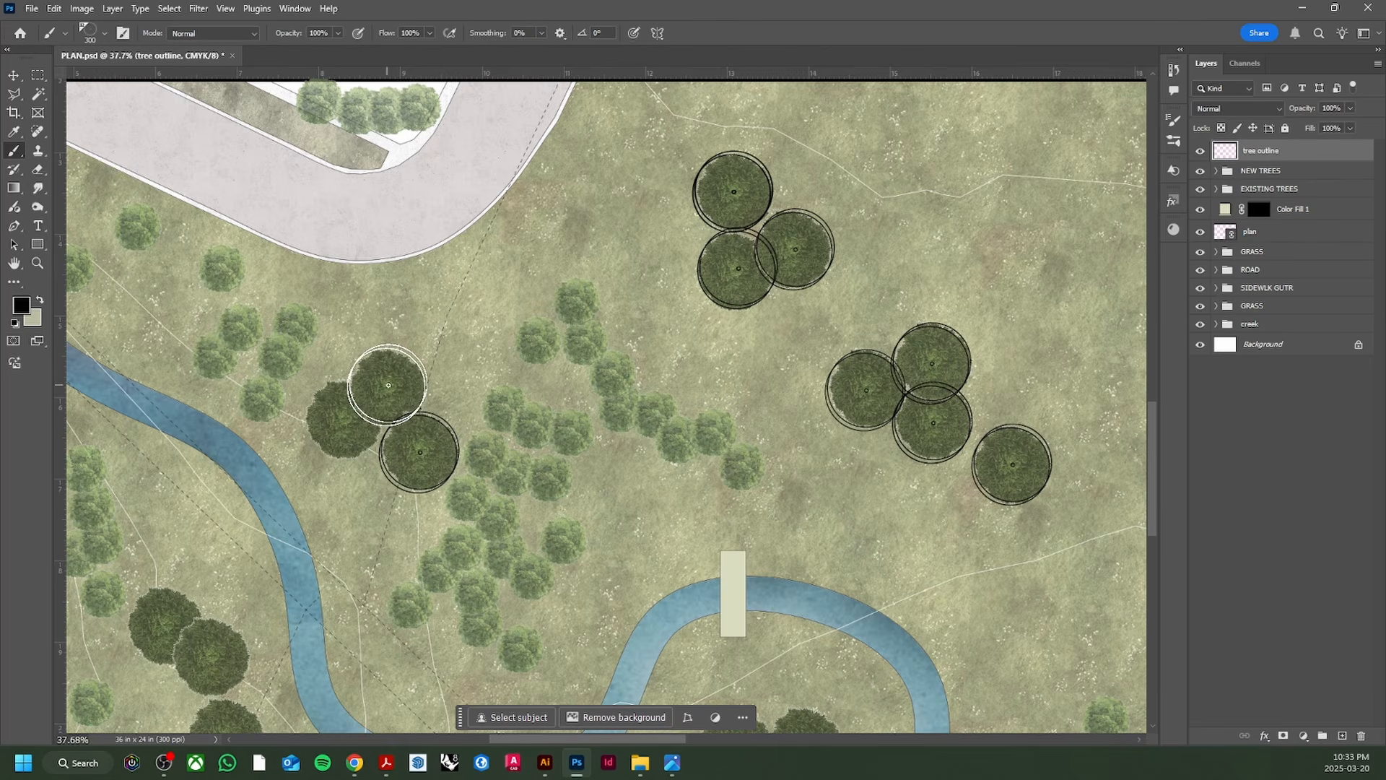
{"action": "left_click", "coordinate": [387, 386]}
{"action": "left_click", "coordinate": [343, 417]}
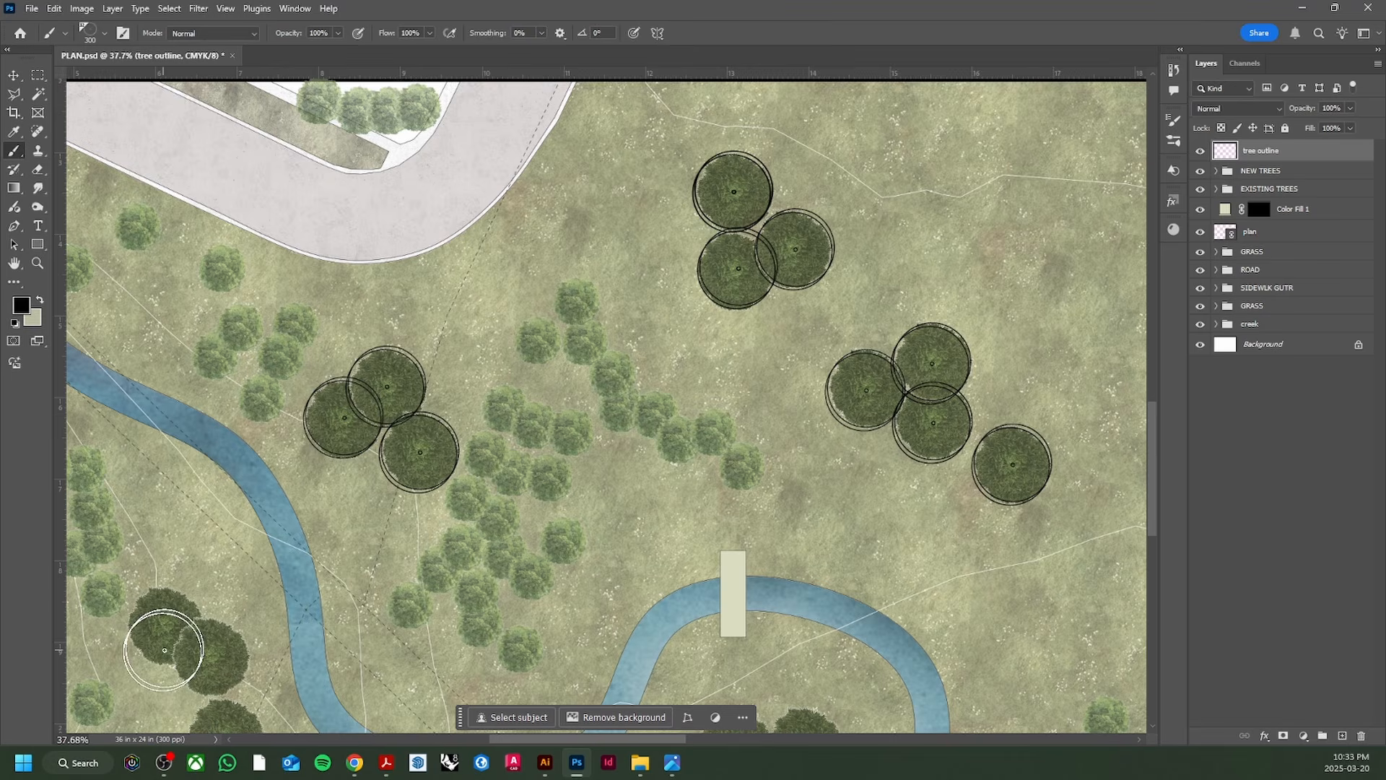
{"action": "left_click", "coordinate": [166, 626]}
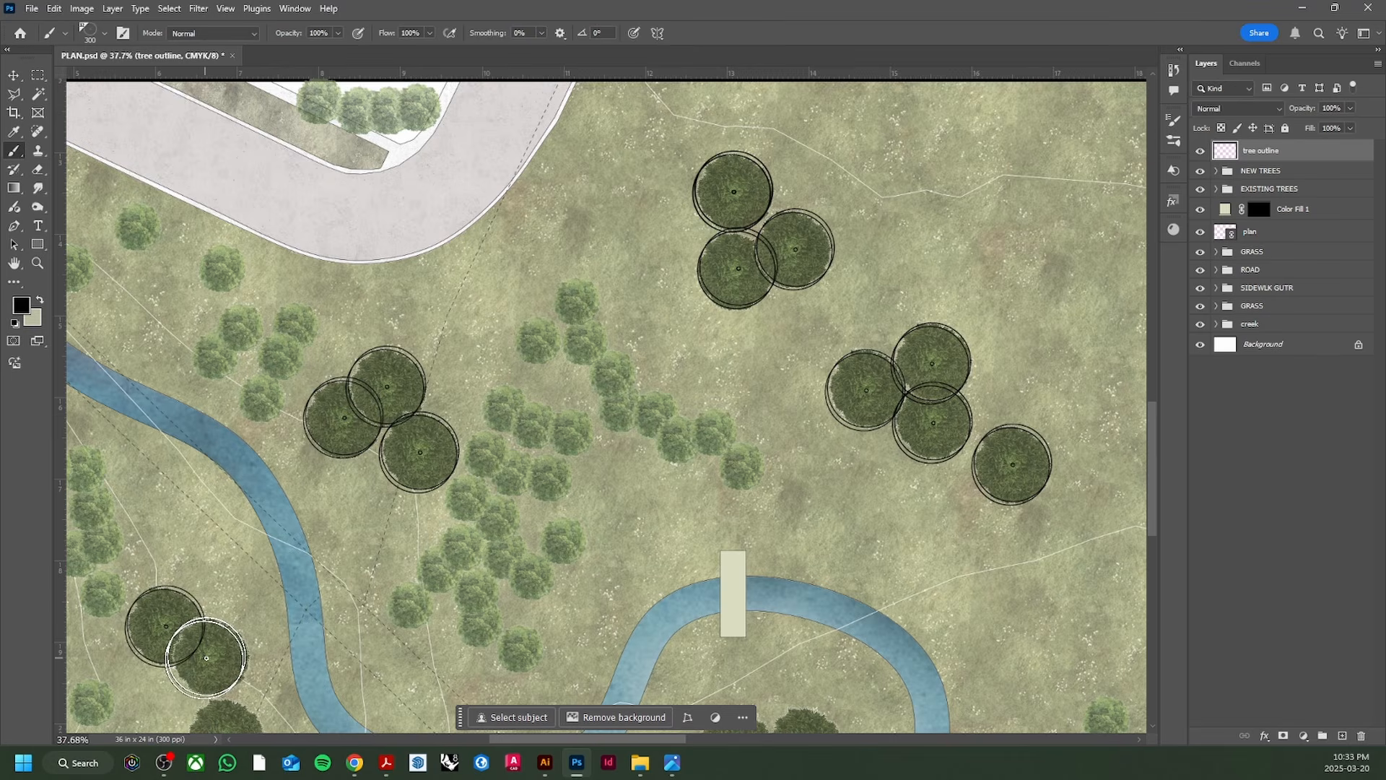
{"action": "scroll", "coordinate": [208, 658], "scroll_direction": "down", "scroll_amount": 3}
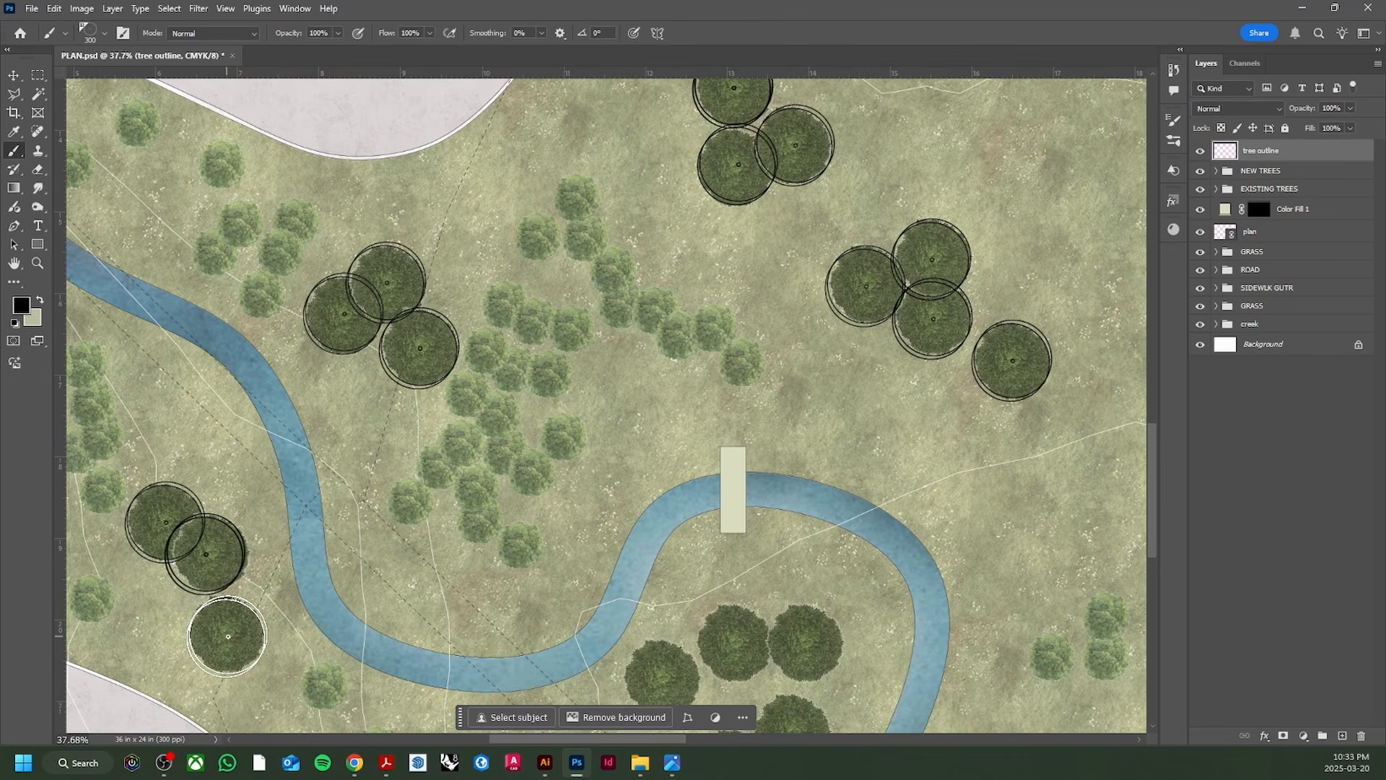
{"action": "left_click", "coordinate": [227, 636]}
{"action": "left_click", "coordinate": [643, 409]}
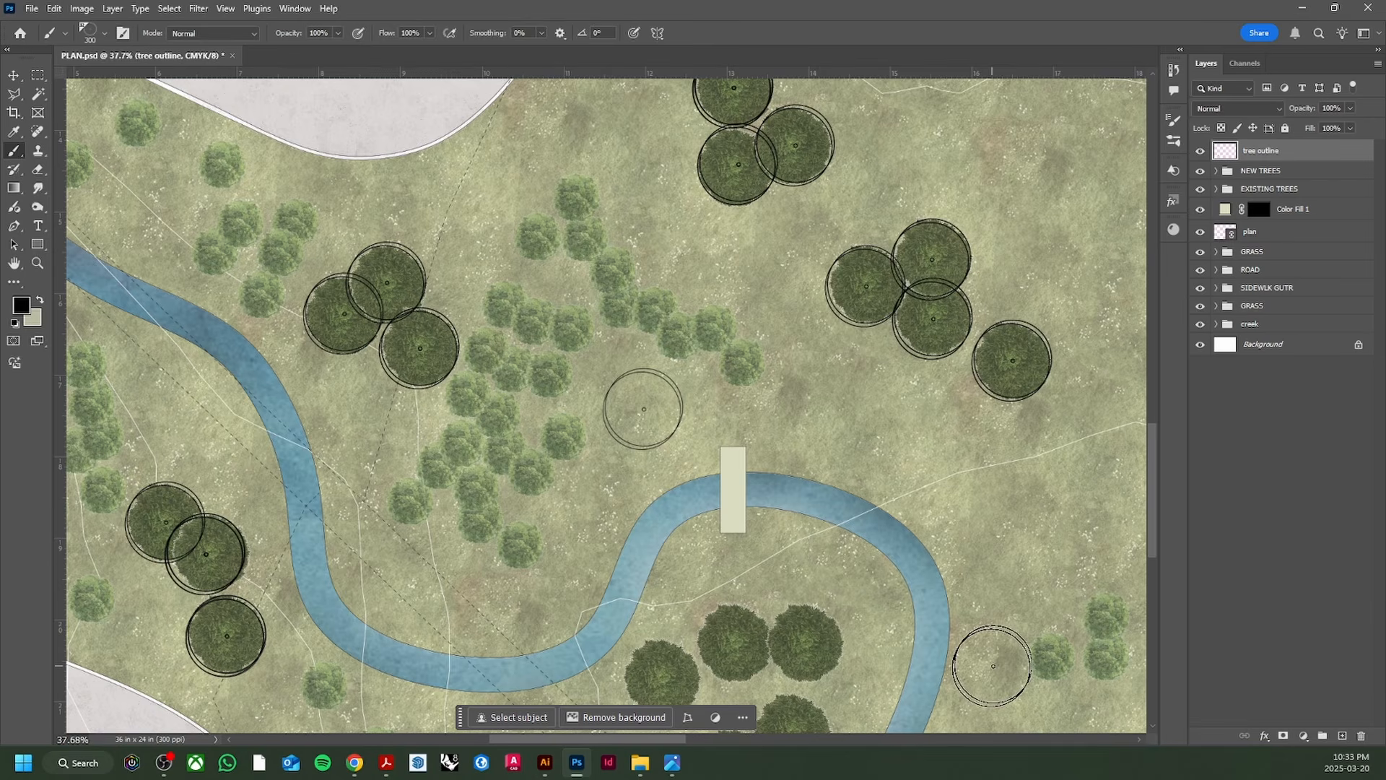
{"action": "key", "text": "ctrl+z"}
{"action": "scroll", "coordinate": [660, 650], "scroll_direction": "down", "scroll_amount": 4}
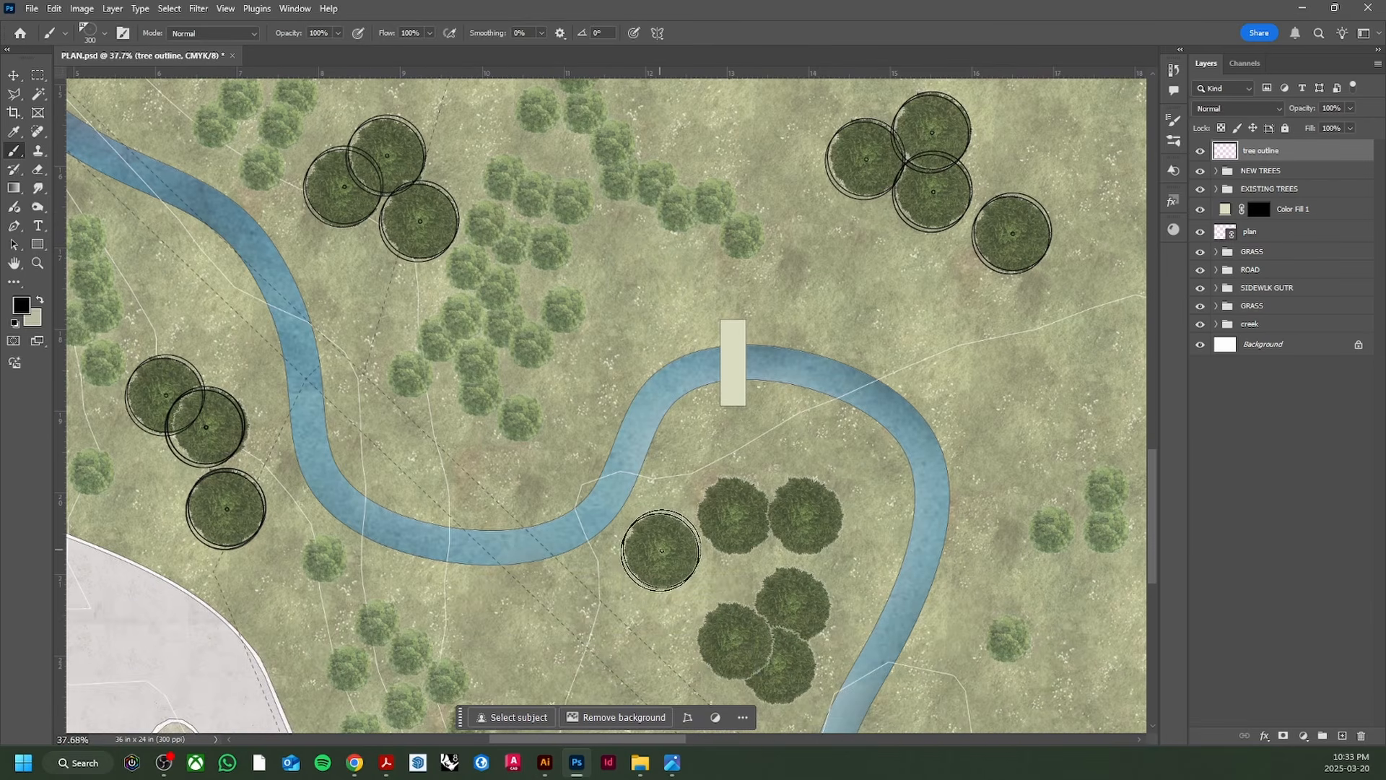
Step: Outline the three trees inside the creek bend and the two trees of the lower group
{"action": "left_click", "coordinate": [663, 553]}
{"action": "left_click", "coordinate": [735, 517]}
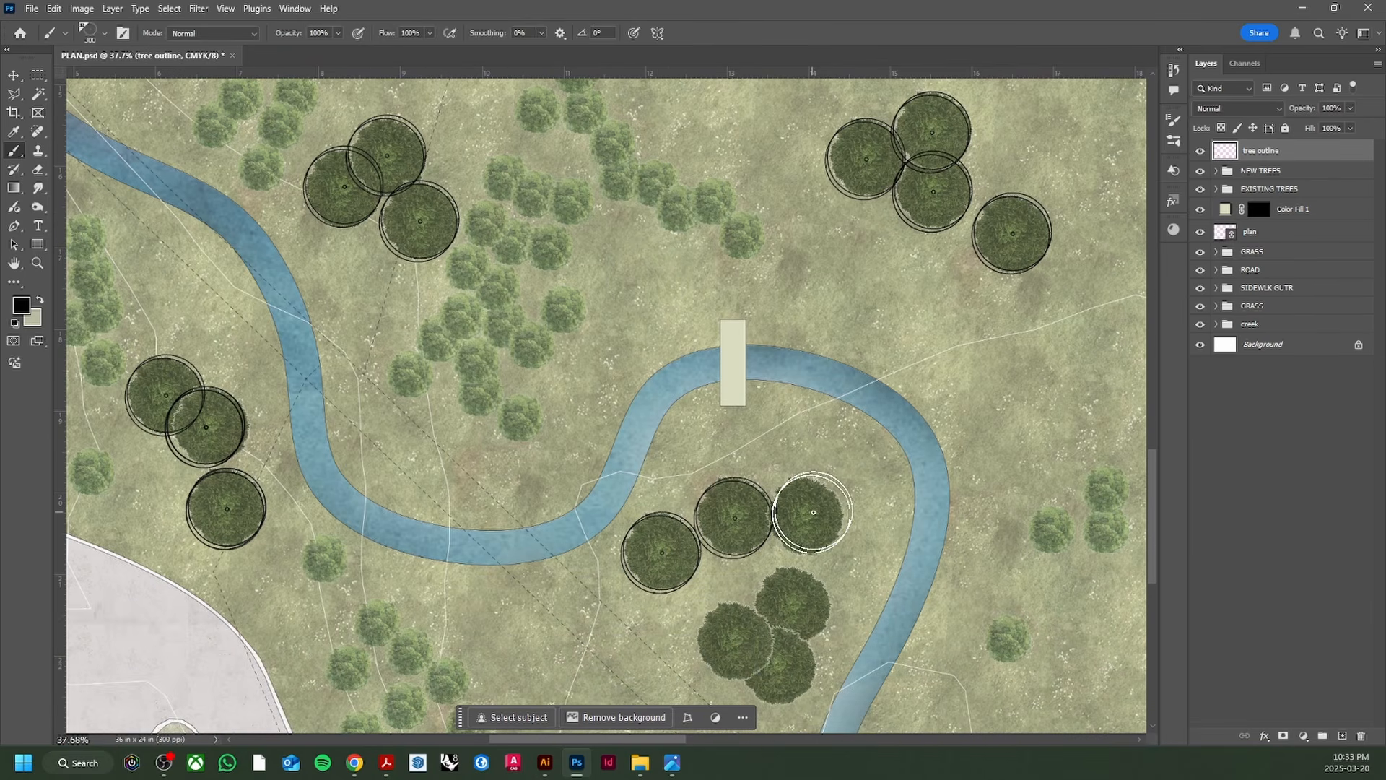
{"action": "left_click", "coordinate": [809, 517]}
{"action": "left_click", "coordinate": [797, 601]}
{"action": "left_click", "coordinate": [737, 639]}
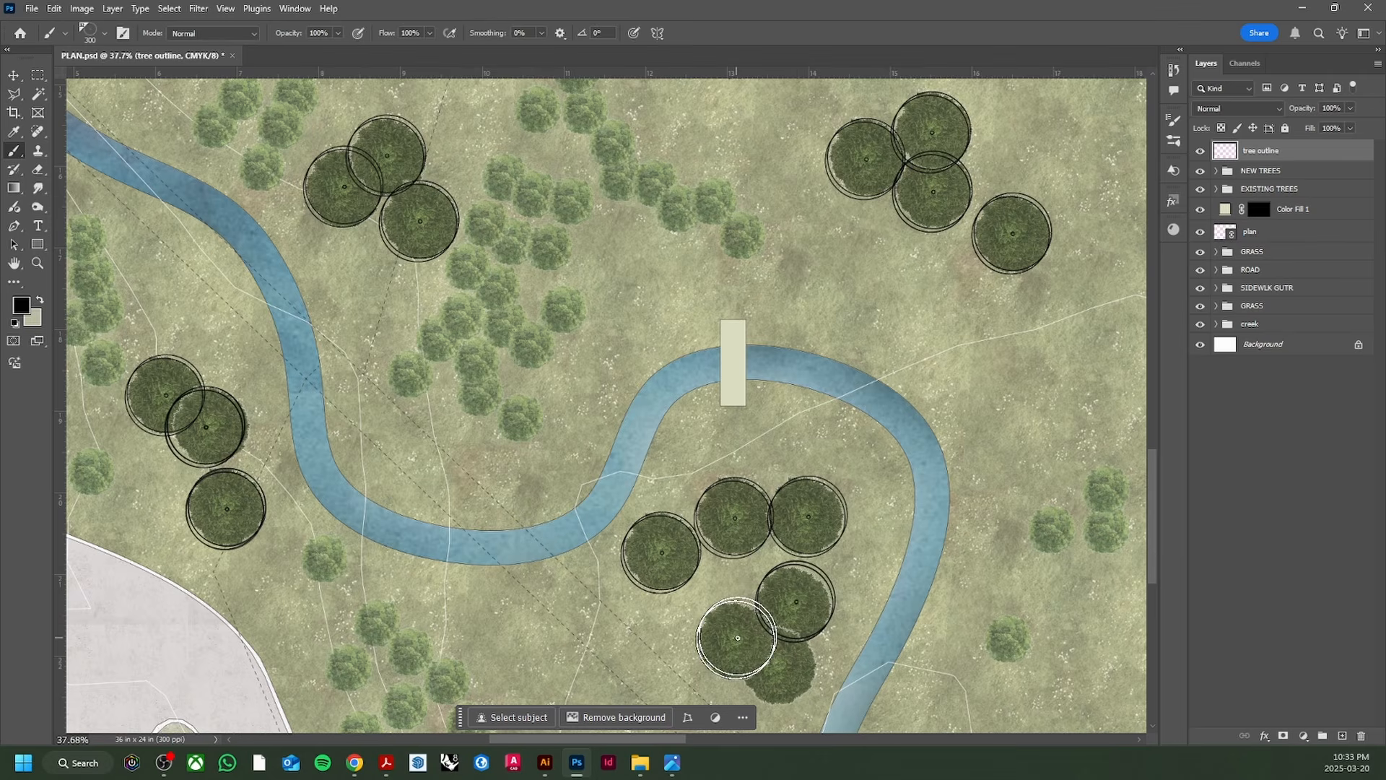
{"action": "scroll", "coordinate": [761, 656], "scroll_direction": "up", "scroll_amount": 5}
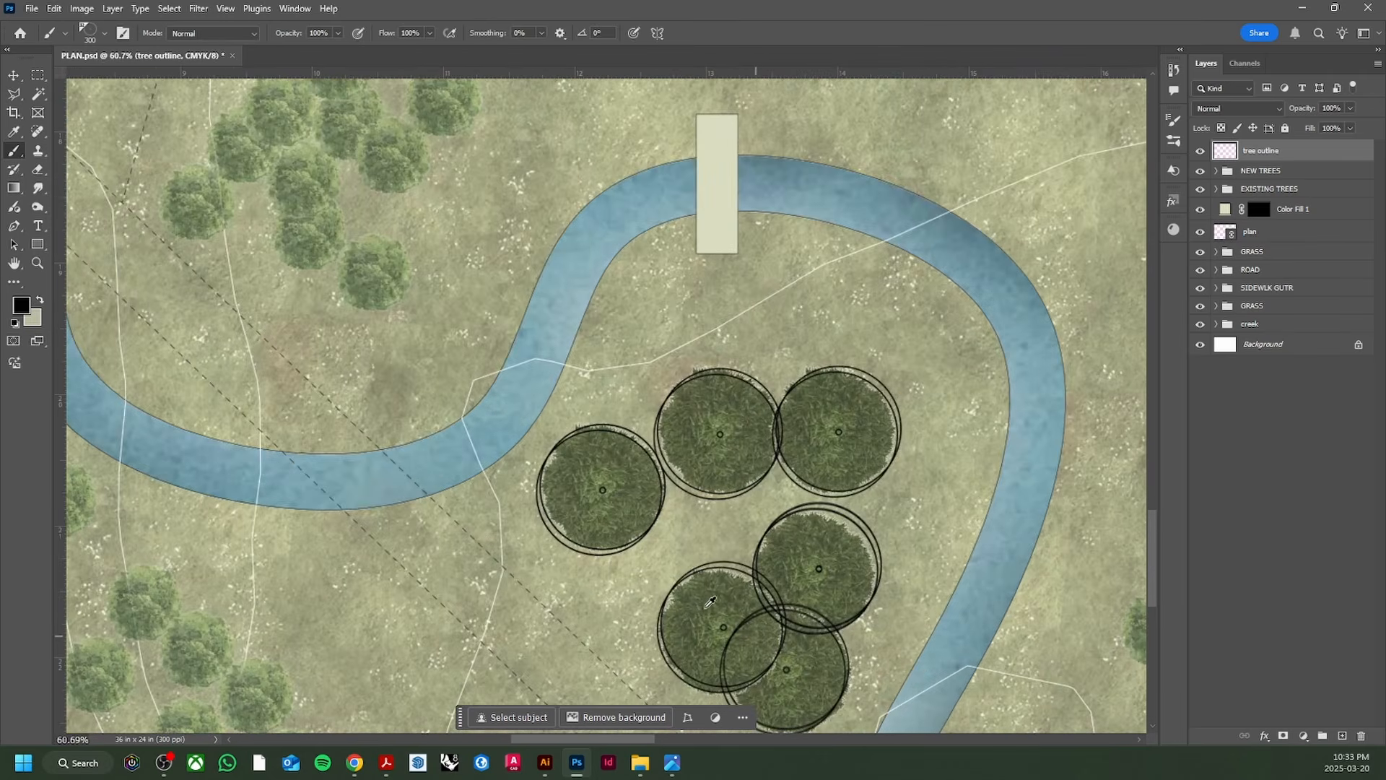
{"action": "scroll", "coordinate": [710, 601], "scroll_direction": "up", "scroll_amount": 6}
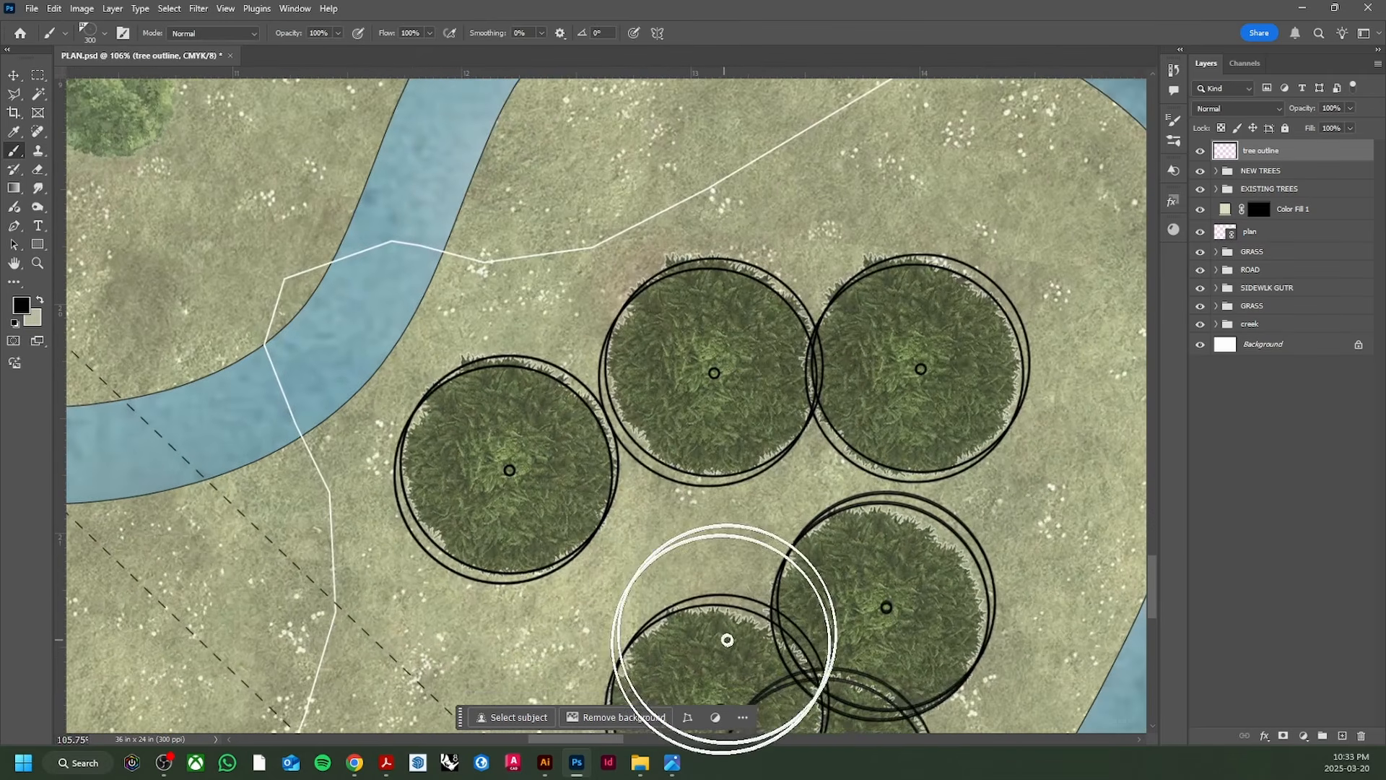
{"action": "scroll", "coordinate": [490, 476], "scroll_direction": "down", "scroll_amount": 7}
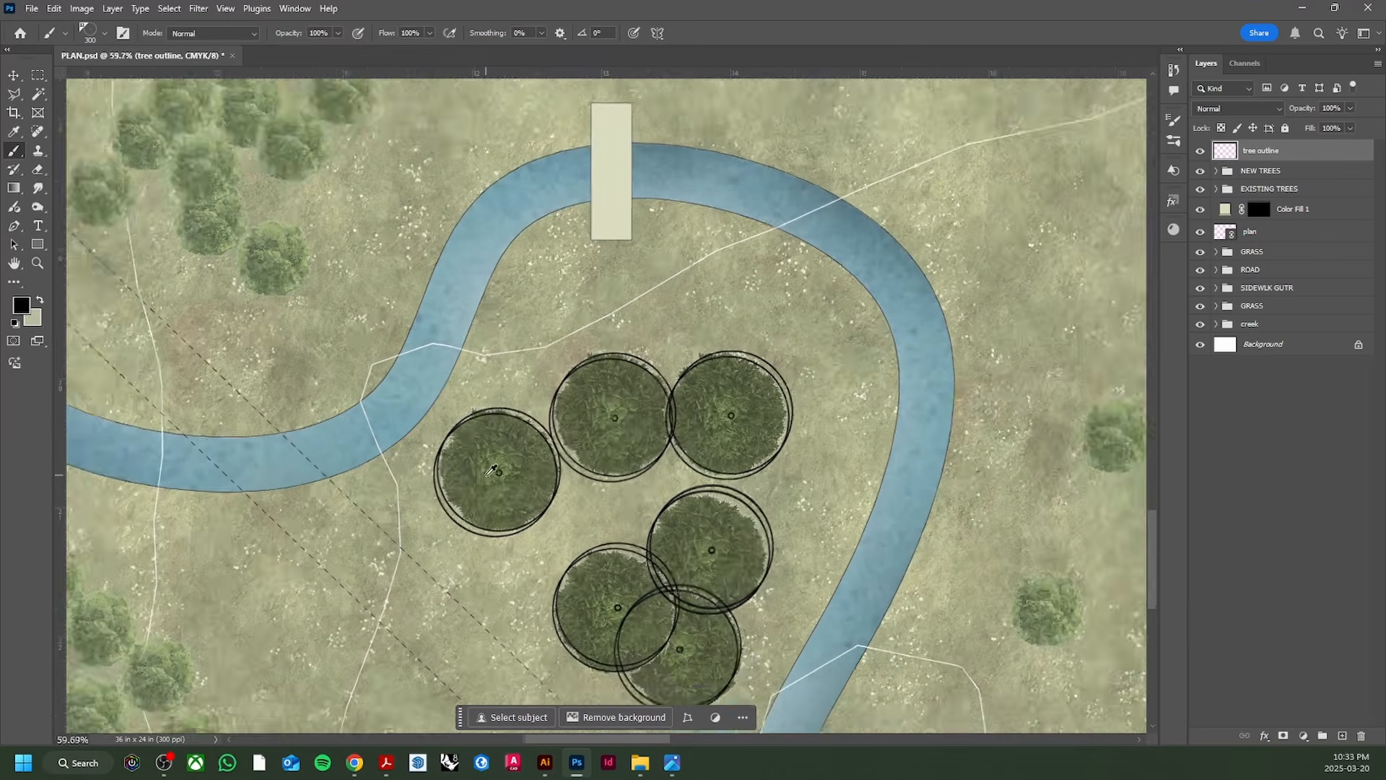
{"action": "left_click", "coordinate": [107, 42]}
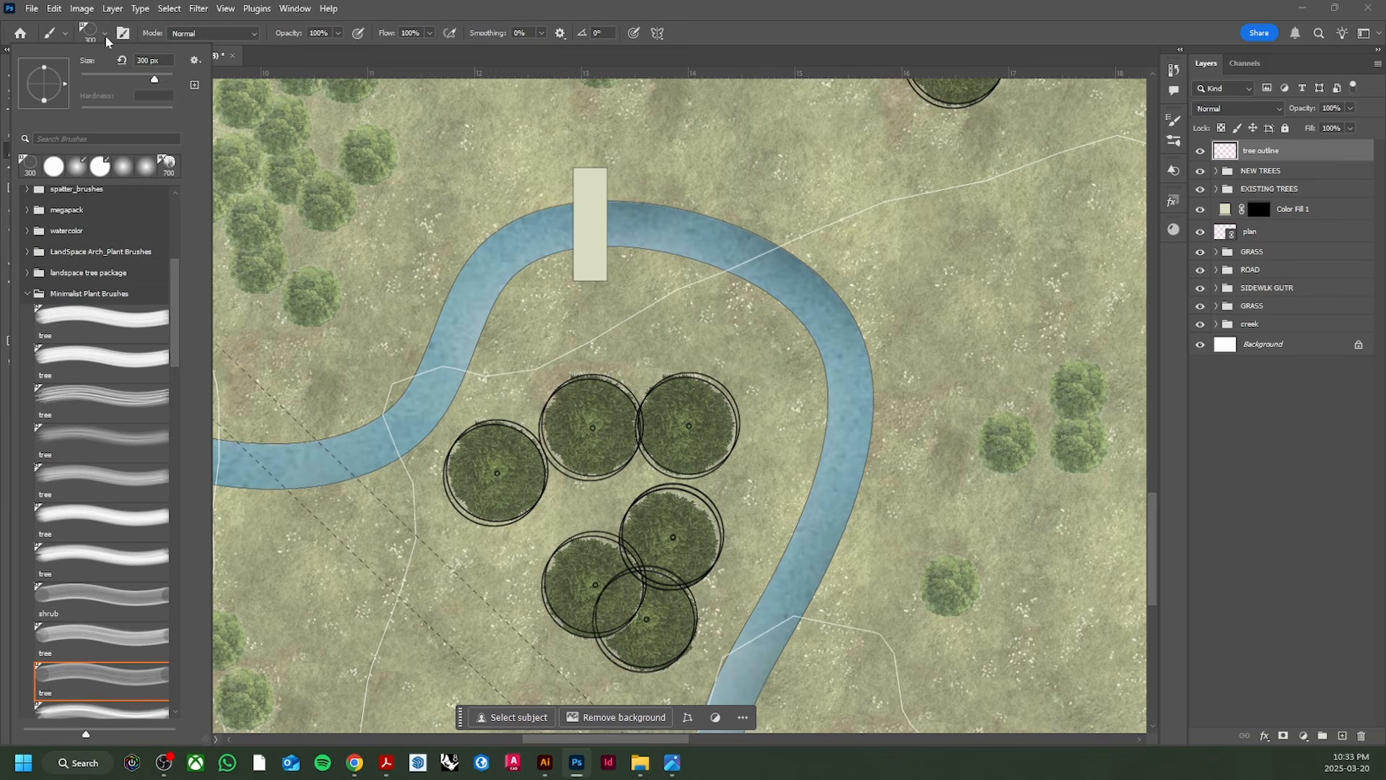
{"action": "scroll", "coordinate": [98, 607], "scroll_direction": "down", "scroll_amount": 3}
{"action": "left_click", "coordinate": [103, 587]}
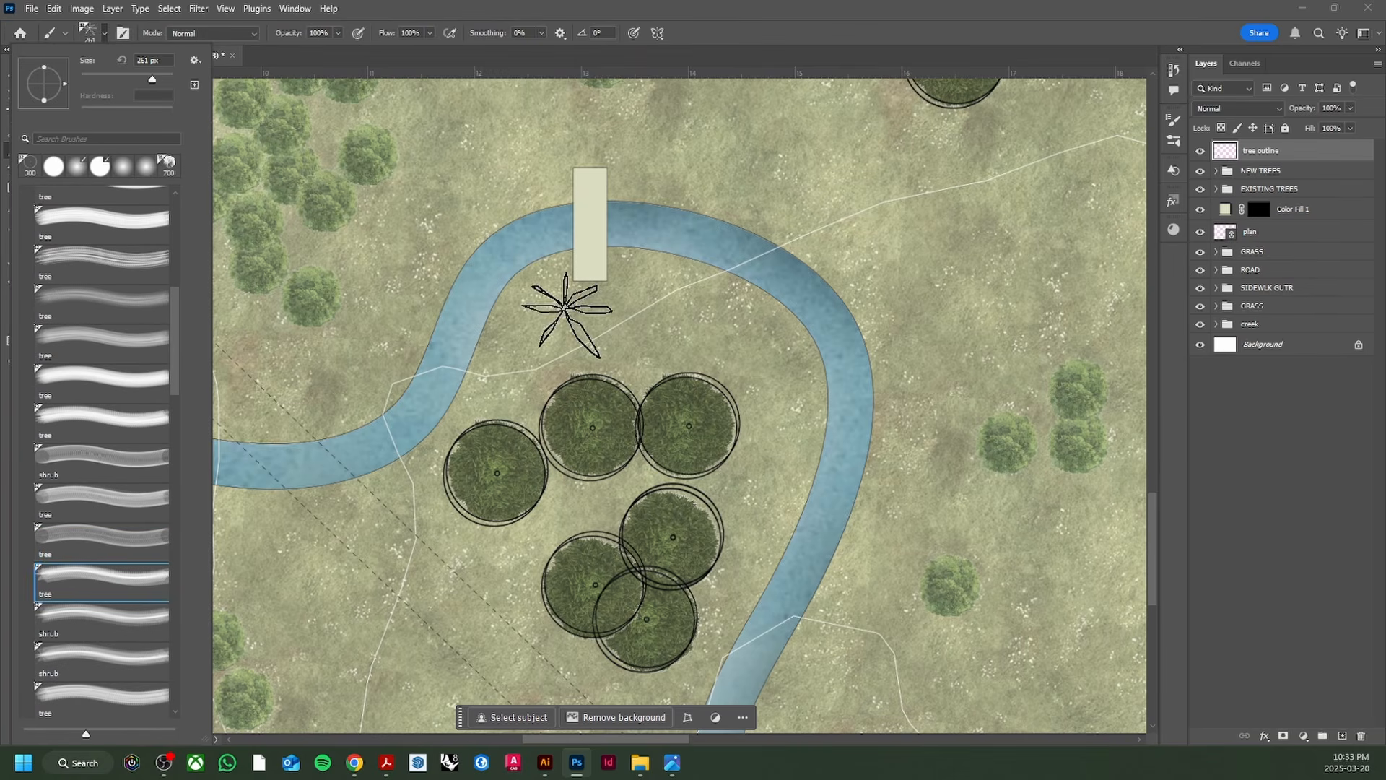
{"action": "left_click", "coordinate": [115, 631]}
{"action": "left_click", "coordinate": [123, 650]}
{"action": "scroll", "coordinate": [289, 549], "scroll_direction": "down", "scroll_amount": 1}
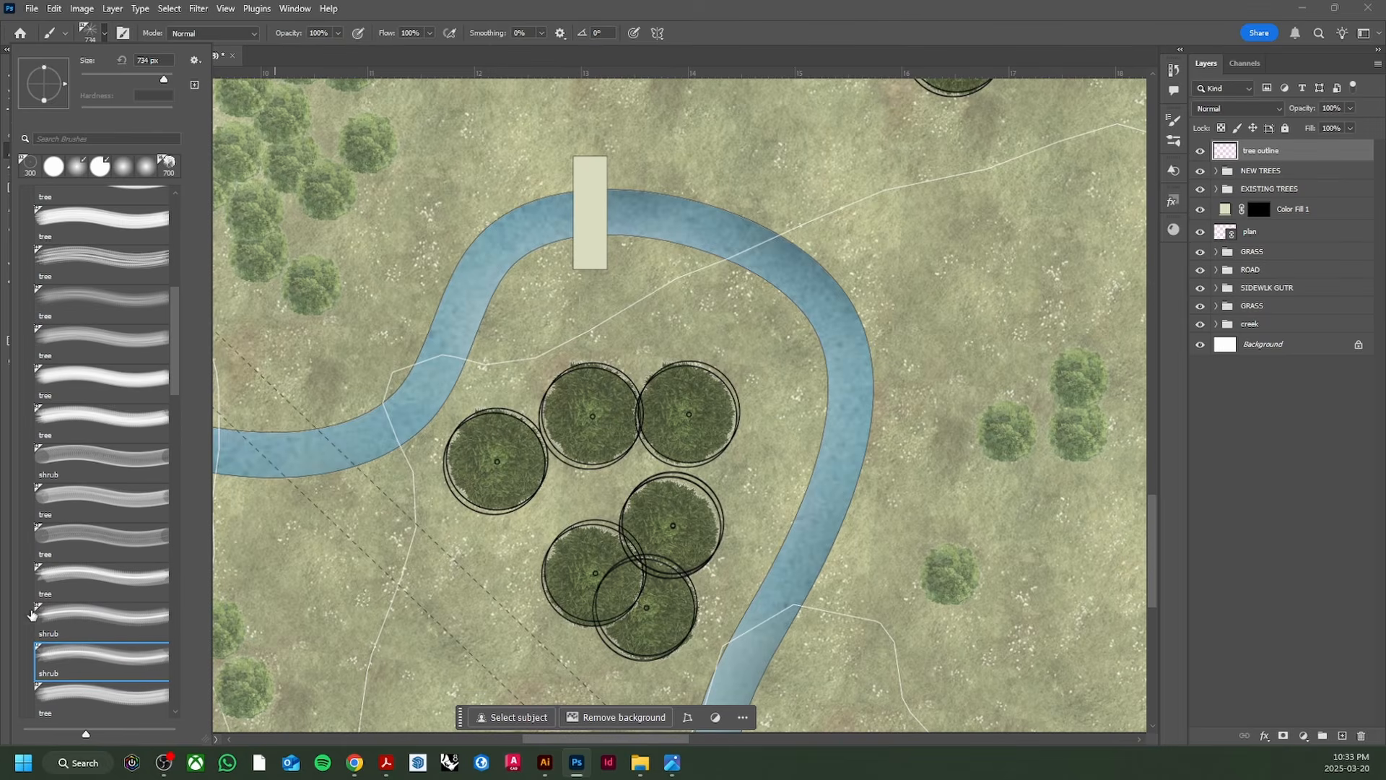
{"action": "scroll", "coordinate": [72, 642], "scroll_direction": "down", "scroll_amount": 2}
{"action": "left_click", "coordinate": [90, 648]}
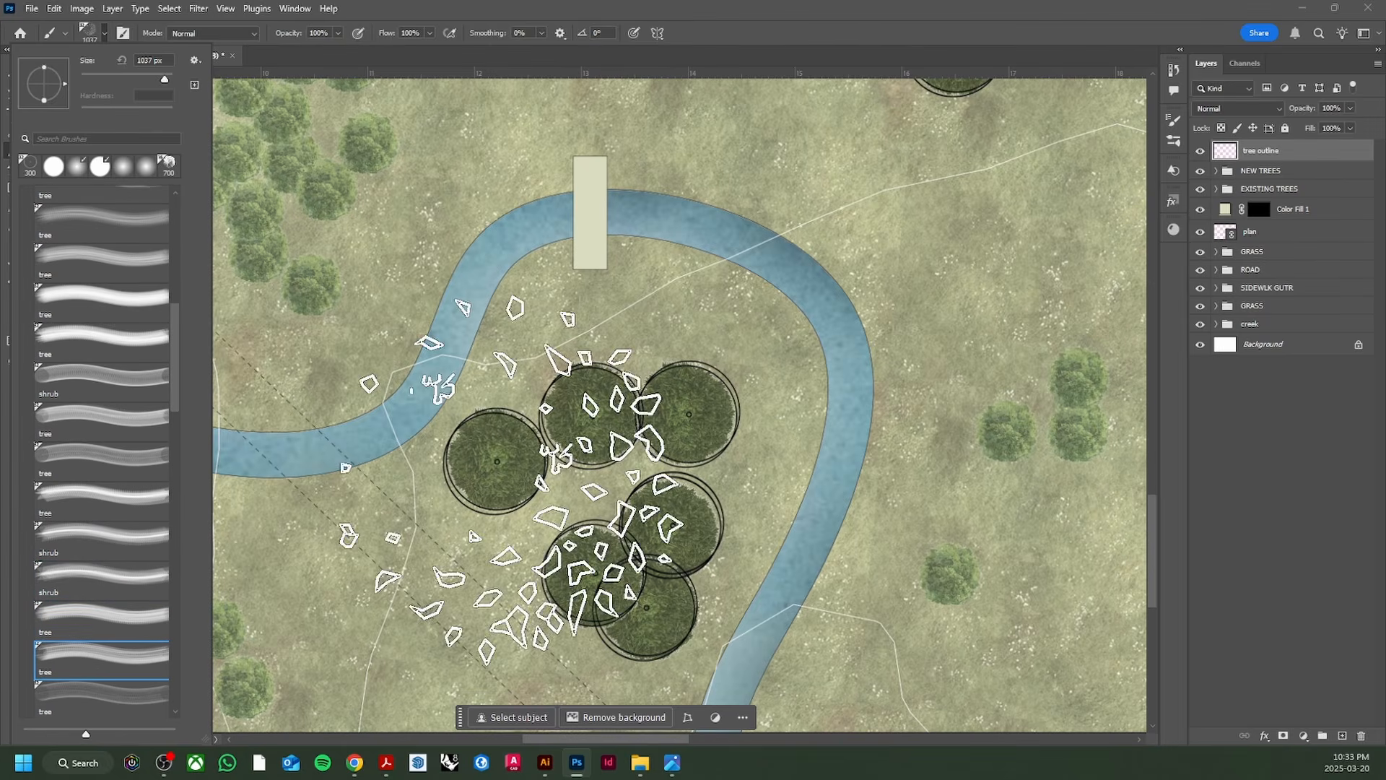
{"action": "scroll", "coordinate": [110, 631], "scroll_direction": "down", "scroll_amount": 2}
{"action": "left_click", "coordinate": [110, 632]}
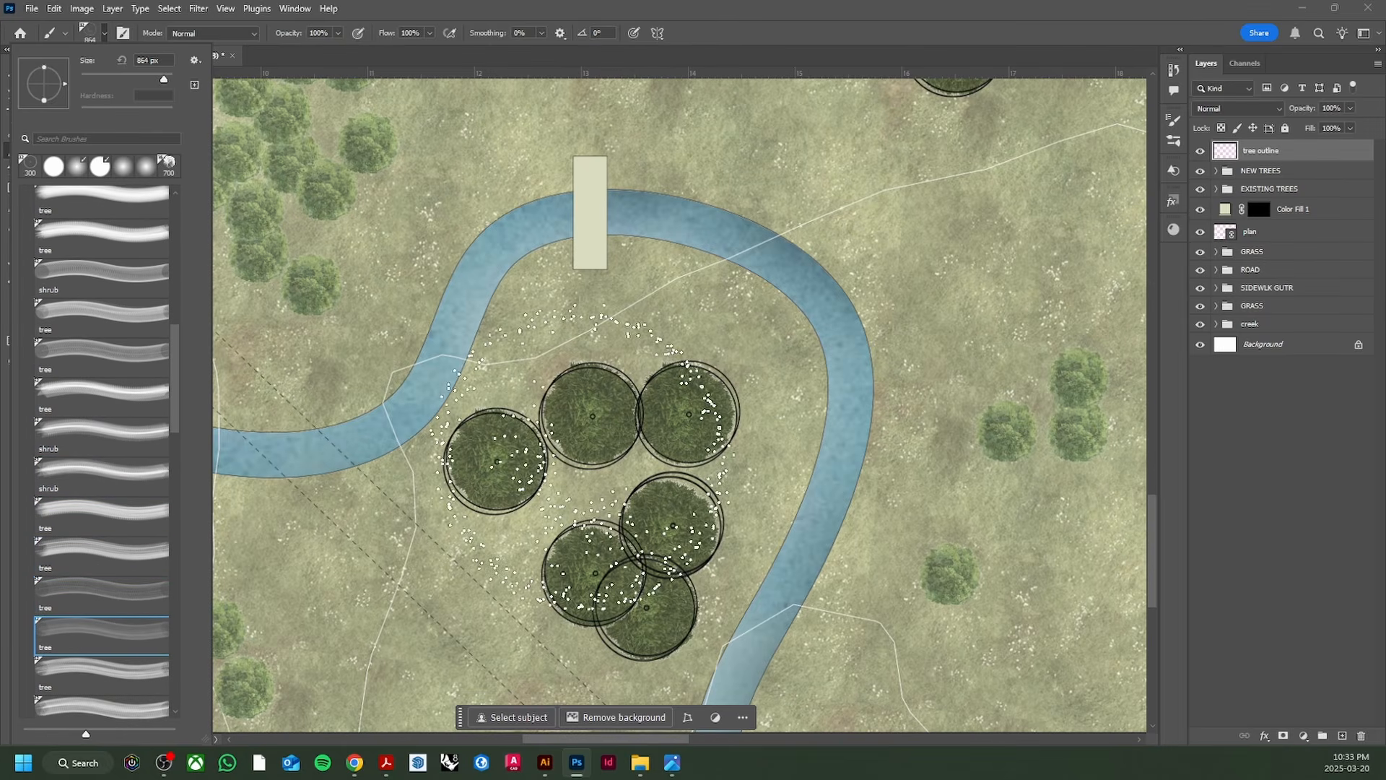
{"action": "scroll", "coordinate": [105, 683], "scroll_direction": "down", "scroll_amount": 2}
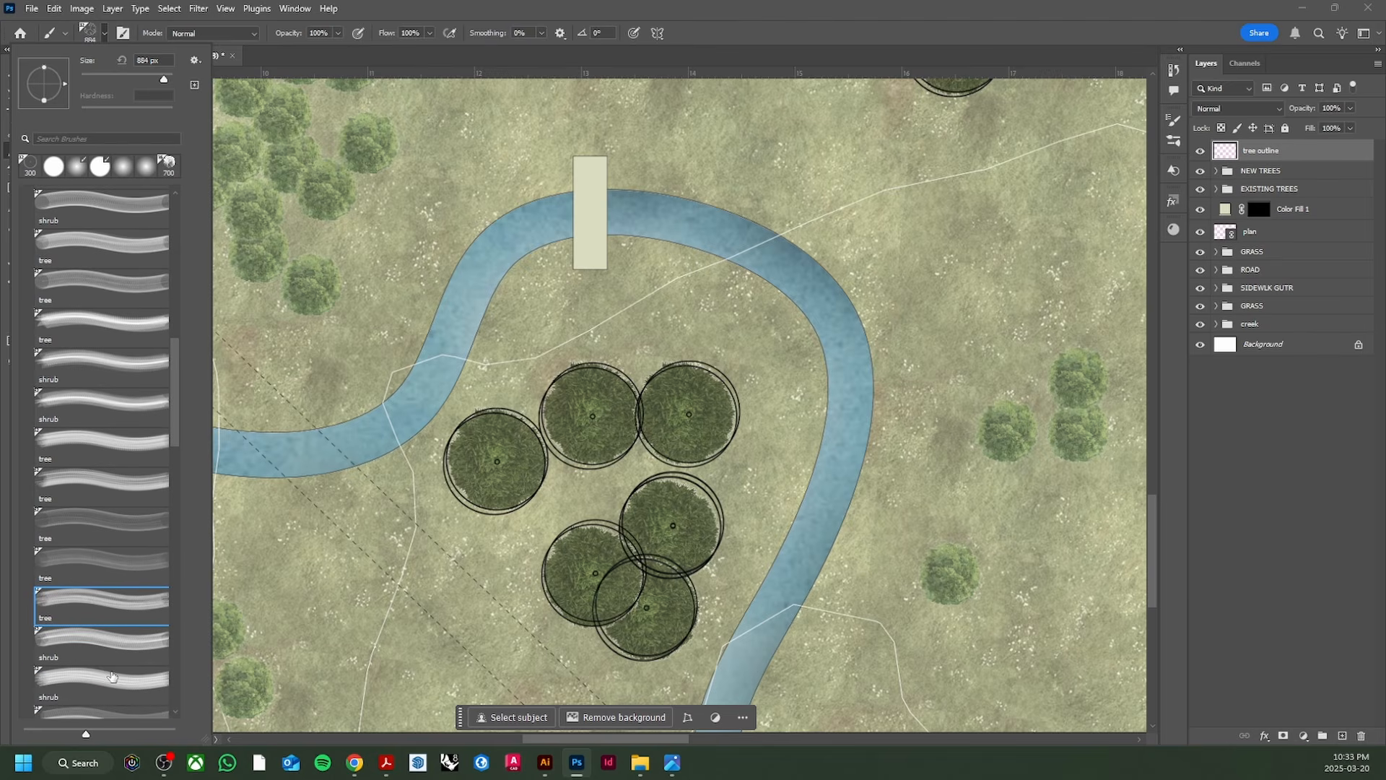
{"action": "left_click", "coordinate": [100, 648]}
{"action": "scroll", "coordinate": [102, 665], "scroll_direction": "down", "scroll_amount": 1}
{"action": "left_click", "coordinate": [101, 679]}
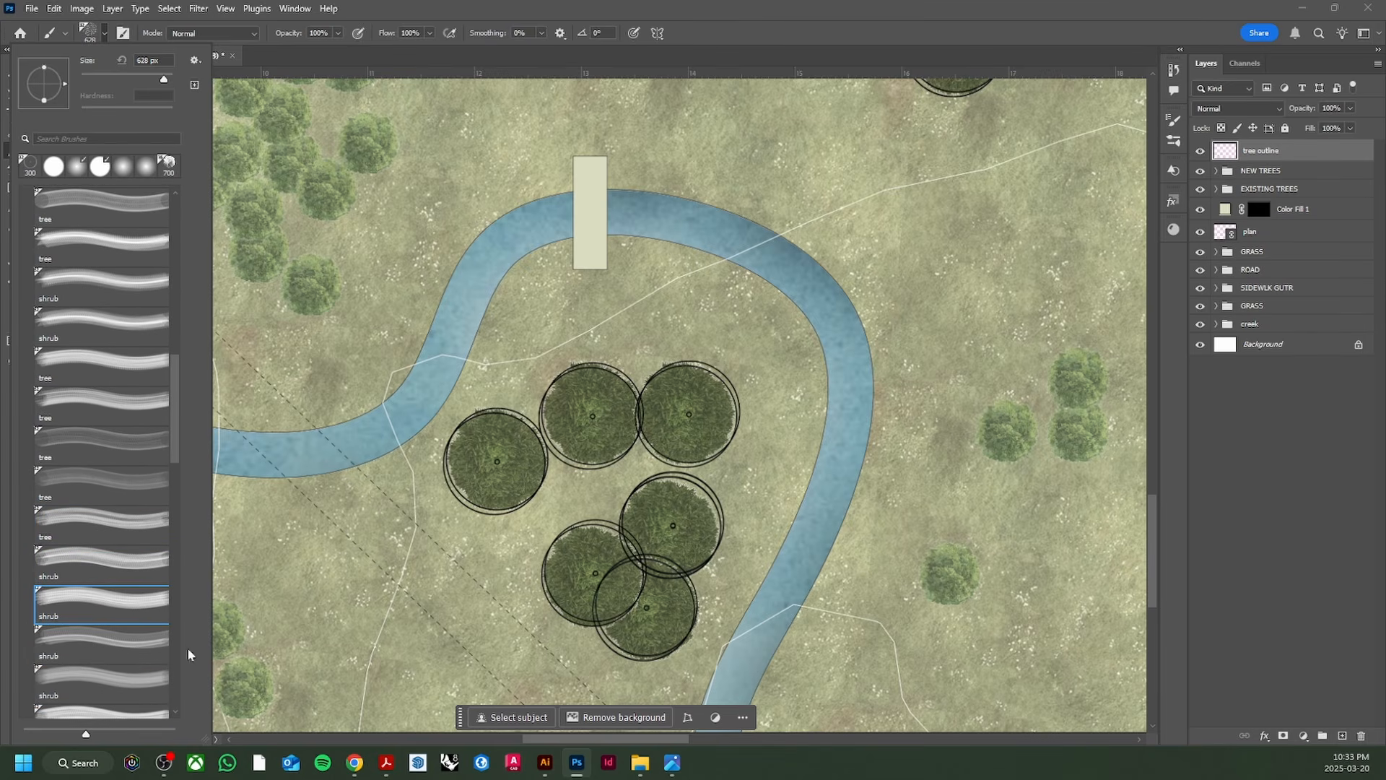
{"action": "scroll", "coordinate": [102, 636], "scroll_direction": "down", "scroll_amount": 8}
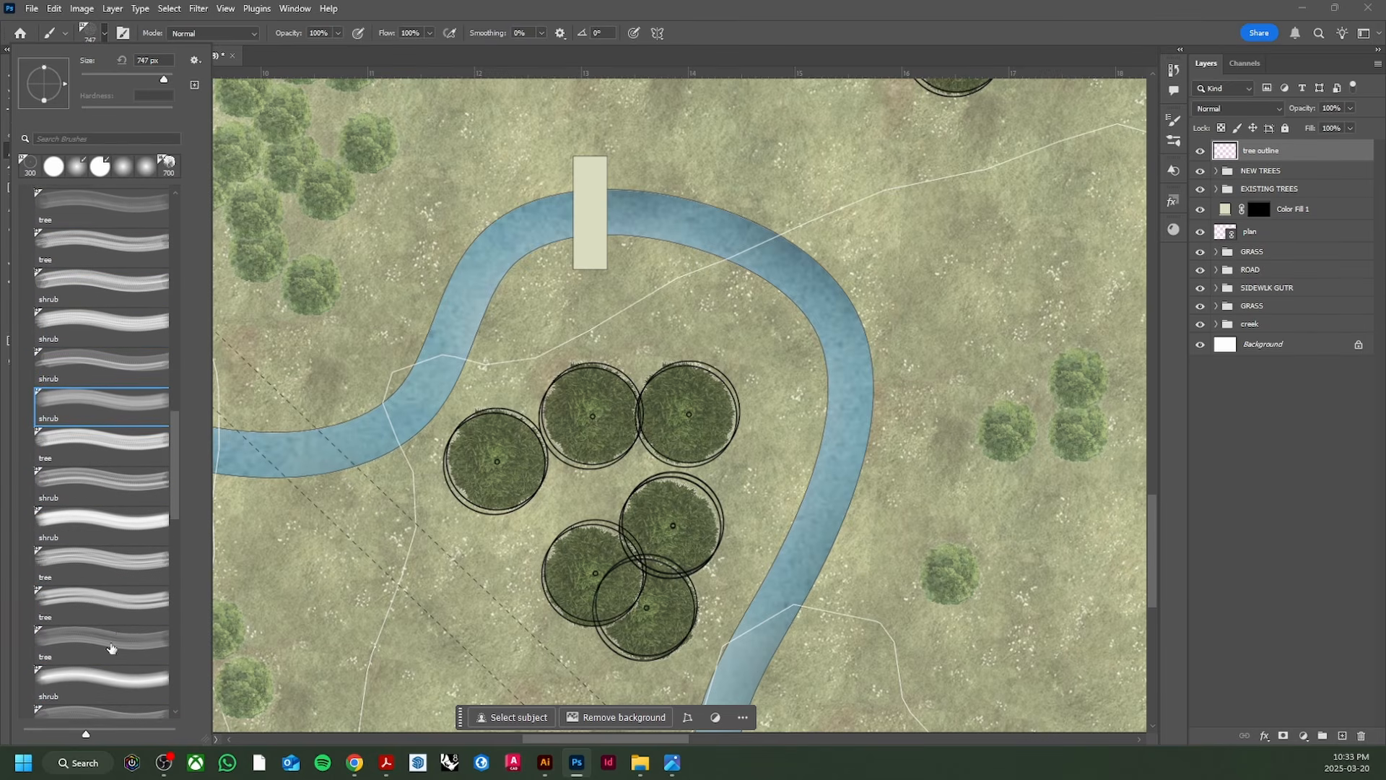
{"action": "left_click", "coordinate": [144, 608]}
{"action": "left_click", "coordinate": [101, 645]}
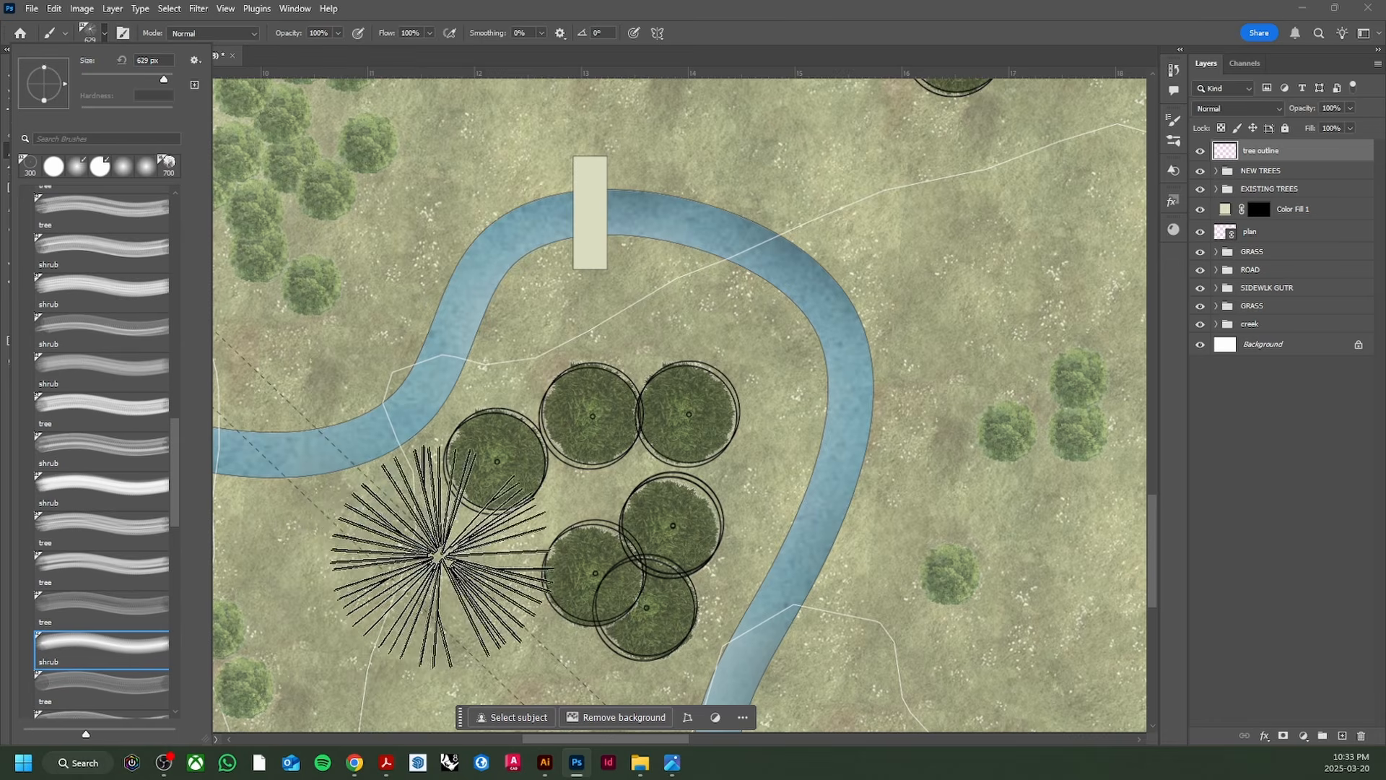
{"action": "double_click", "coordinate": [604, 261]}
{"action": "key", "text": "ctrl+z"}
{"action": "key", "text": "ctrl+z"}
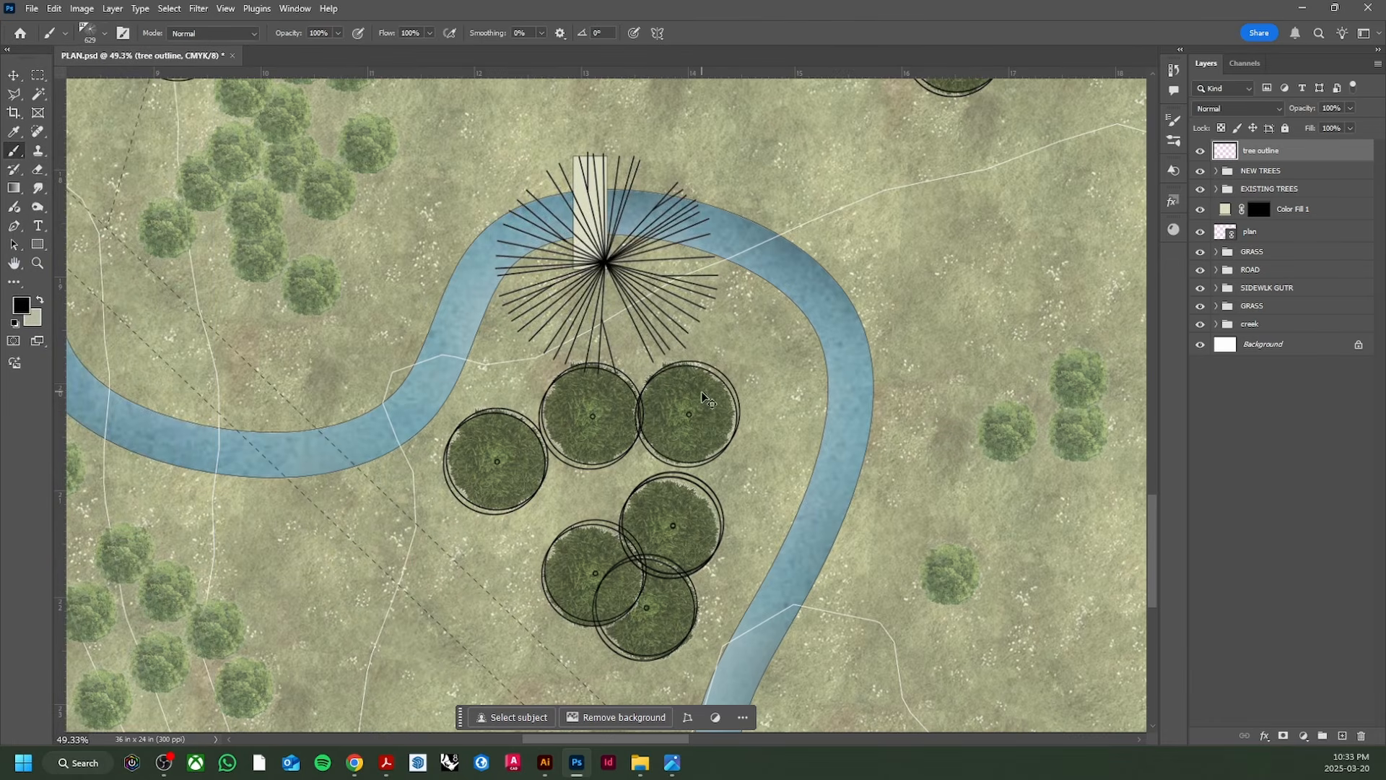
Step: With the Eraser, remove overlapping outline arcs in the upper and centre-left tree clusters
{"action": "key", "text": "v"}
{"action": "scroll", "coordinate": [500, 520], "scroll_direction": "down", "scroll_amount": 7}
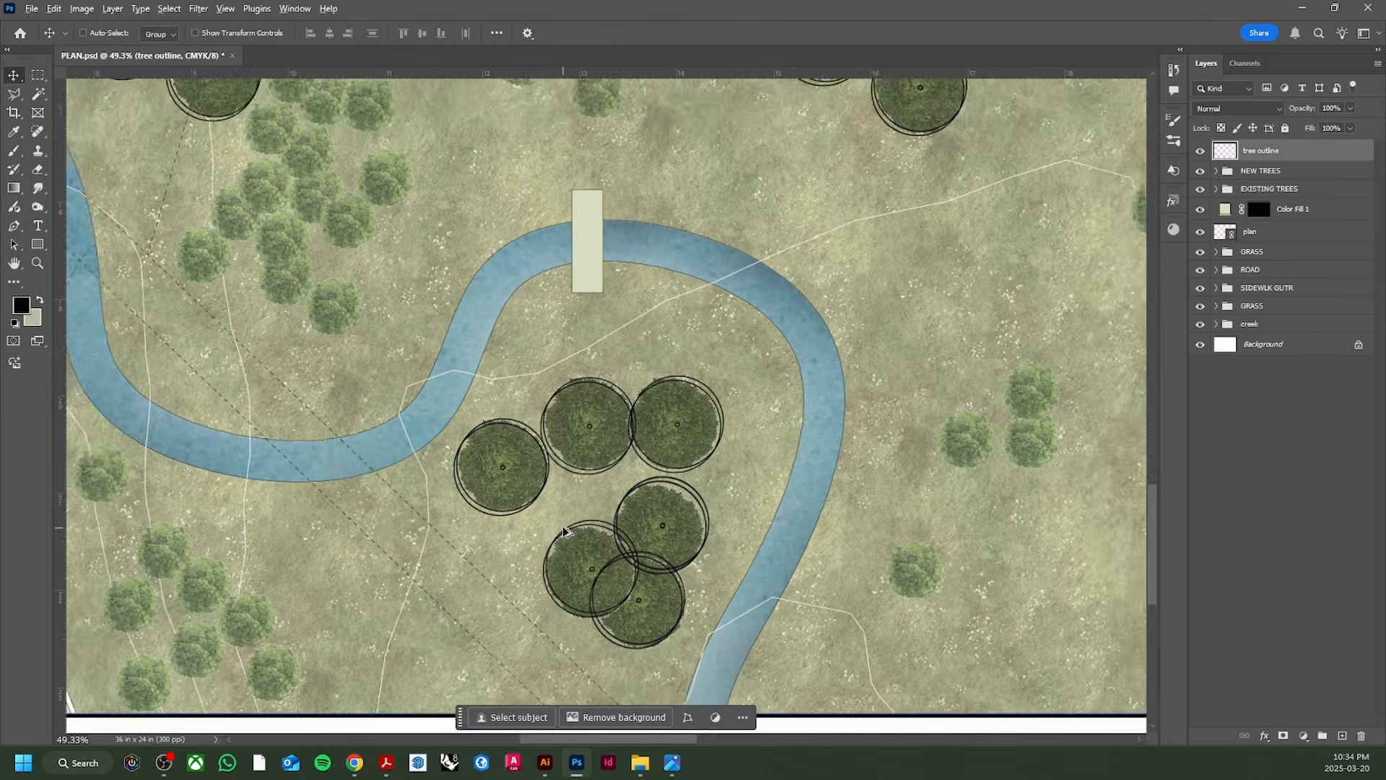
{"action": "scroll", "coordinate": [625, 345], "scroll_direction": "up", "scroll_amount": 10}
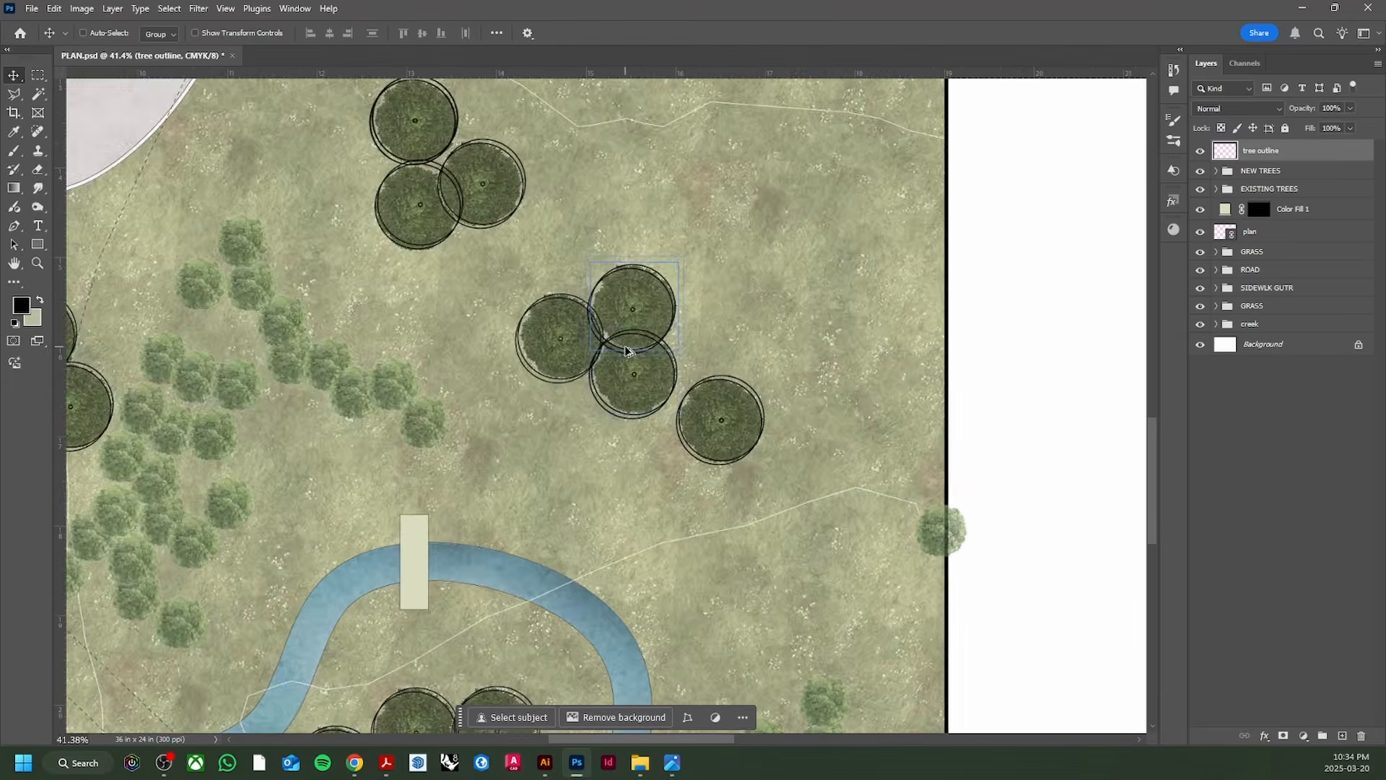
{"action": "key", "text": "e"}
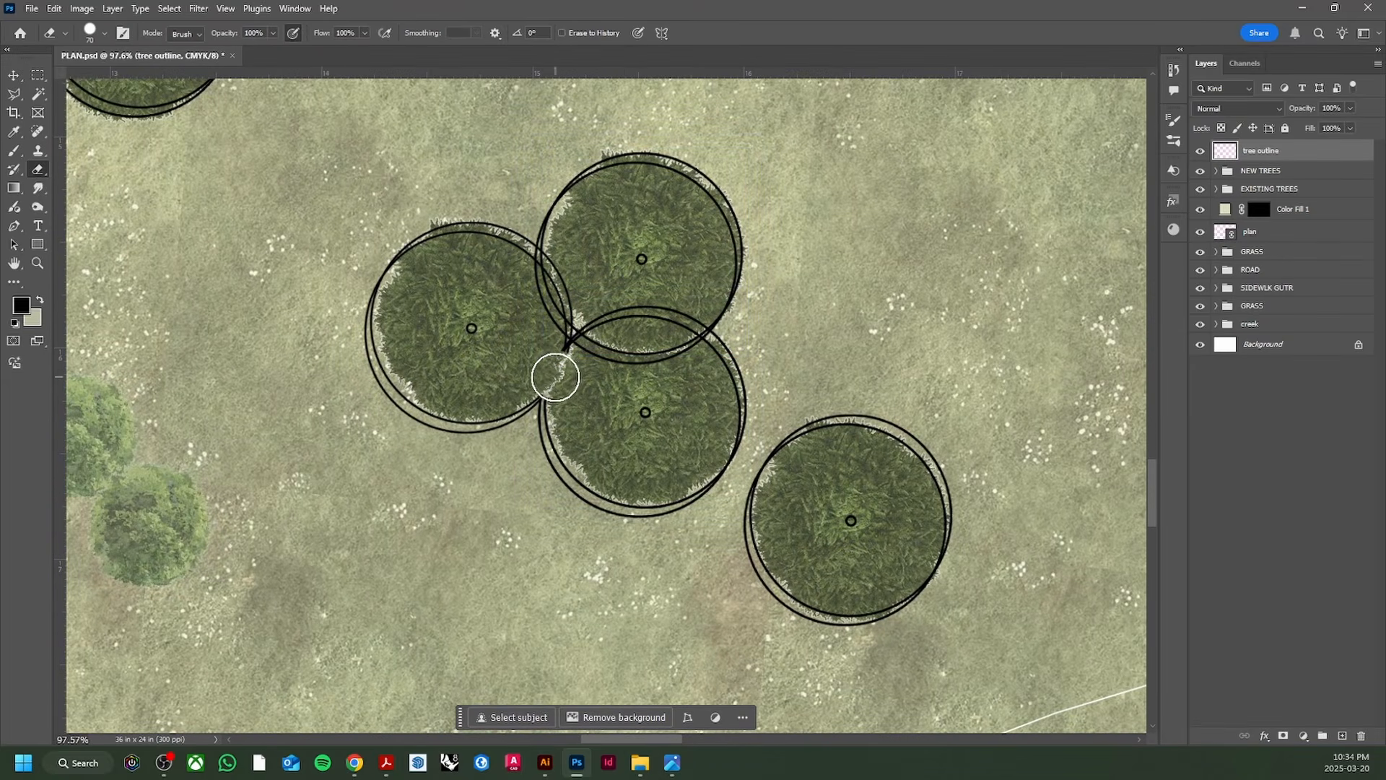
{"action": "mouse_move", "coordinate": [555, 377]}
{"action": "left_mouse_down"}
{"action": "mouse_move", "coordinate": [575, 329]}
{"action": "mouse_move", "coordinate": [550, 296]}
{"action": "left_mouse_up"}
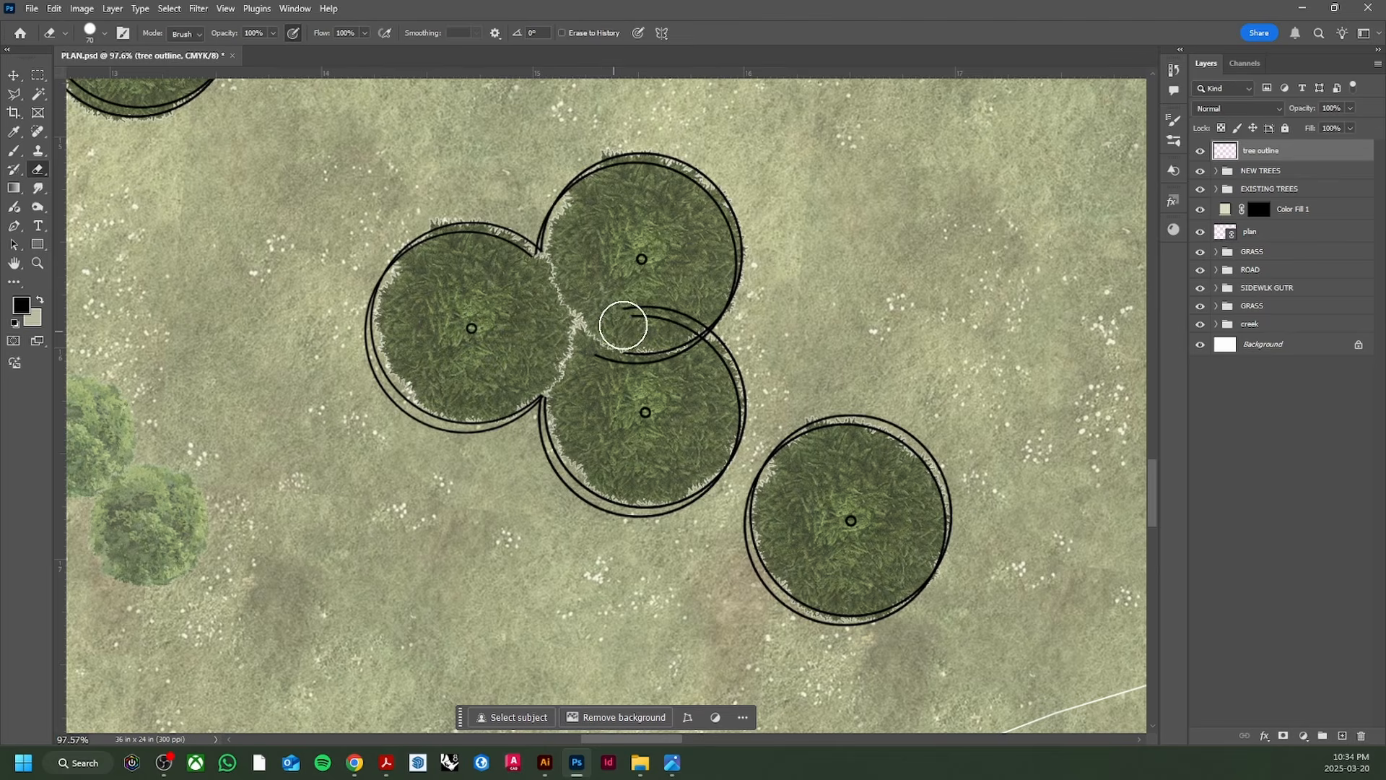
{"action": "left_click_drag", "start_coordinate": [687, 323], "coordinate": [602, 350]}
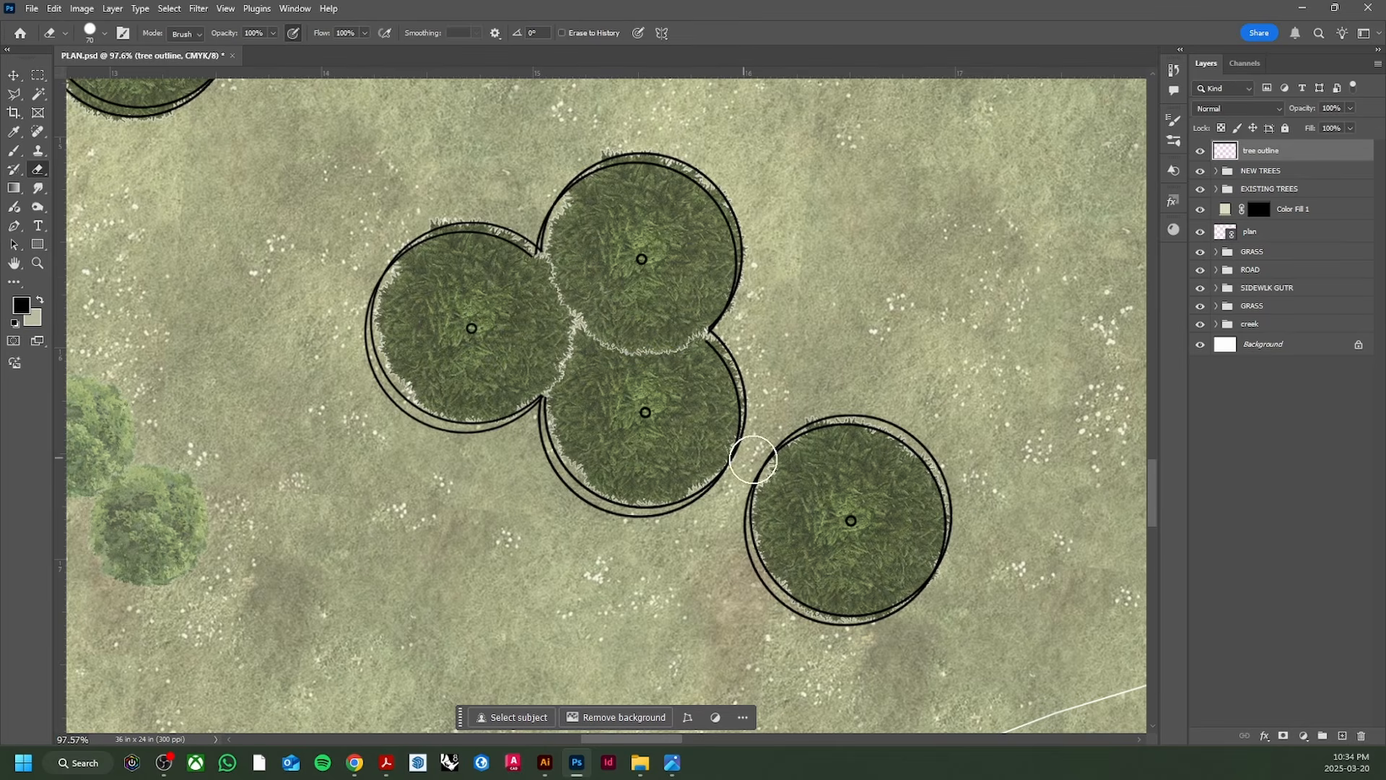
{"action": "scroll", "coordinate": [461, 403], "scroll_direction": "down", "scroll_amount": 5}
{"action": "scroll", "coordinate": [407, 298], "scroll_direction": "up", "scroll_amount": 5}
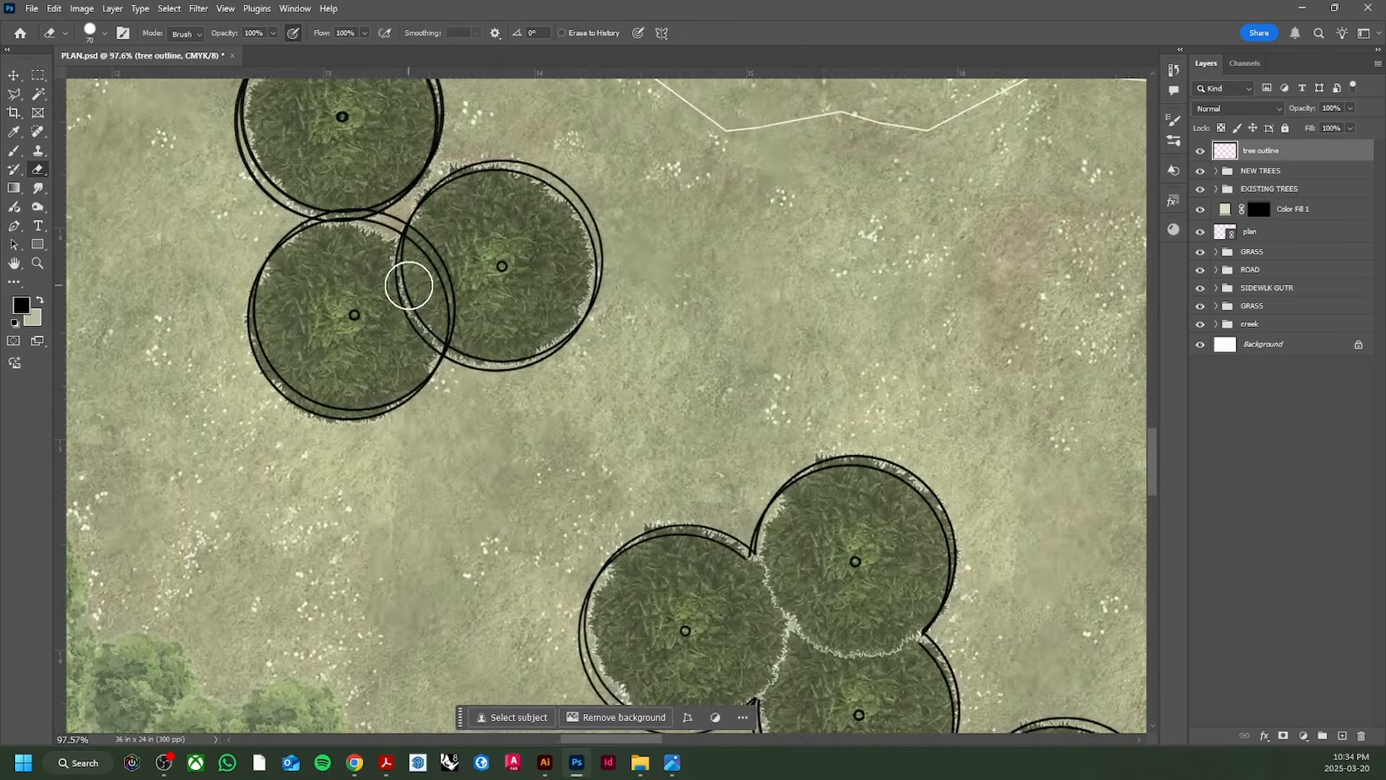
{"action": "mouse_move", "coordinate": [405, 285]}
{"action": "left_mouse_down"}
{"action": "mouse_move", "coordinate": [420, 250]}
{"action": "mouse_move", "coordinate": [446, 277]}
{"action": "mouse_move", "coordinate": [433, 319]}
{"action": "left_mouse_up"}
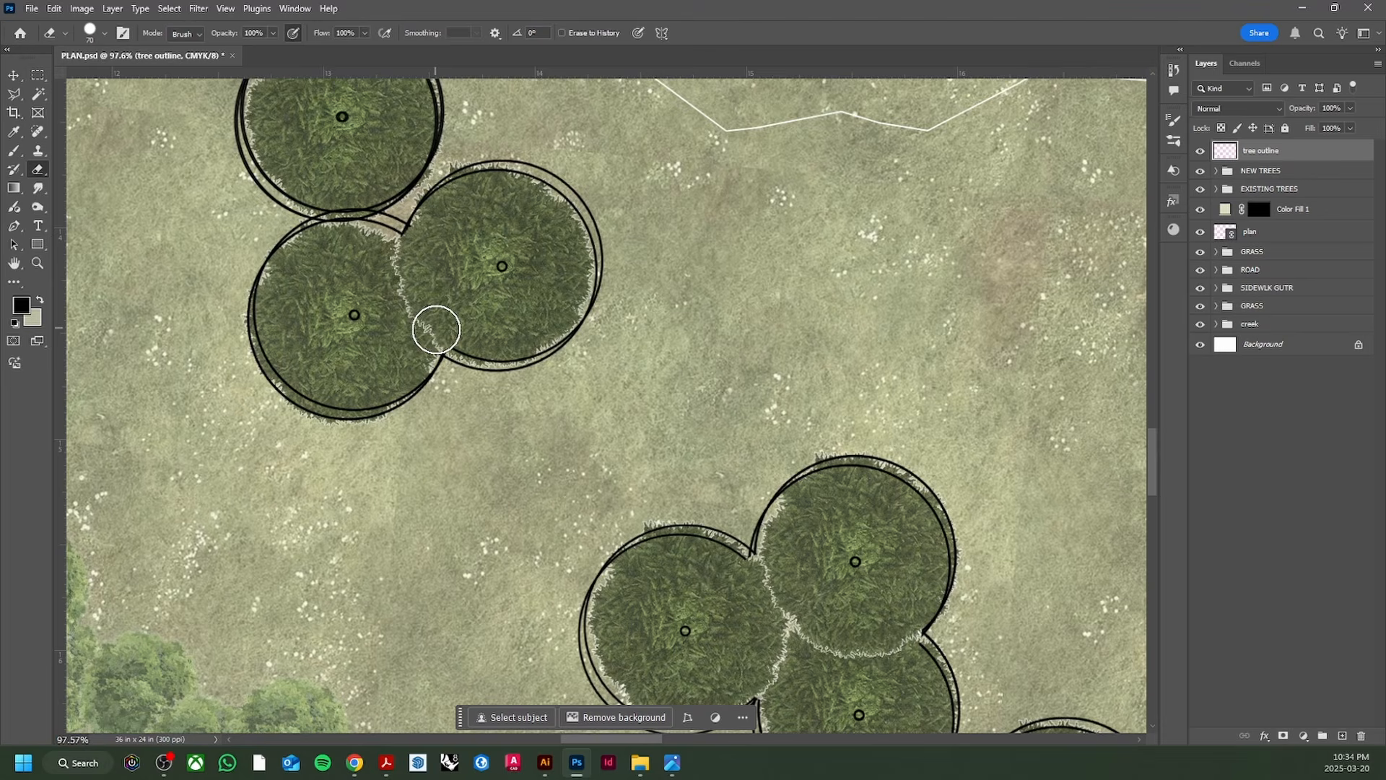
Step: Erase the remaining overlapping arcs, including those in the creek-bend and lower tree groups
{"action": "scroll", "coordinate": [384, 400], "scroll_direction": "down", "scroll_amount": 5}
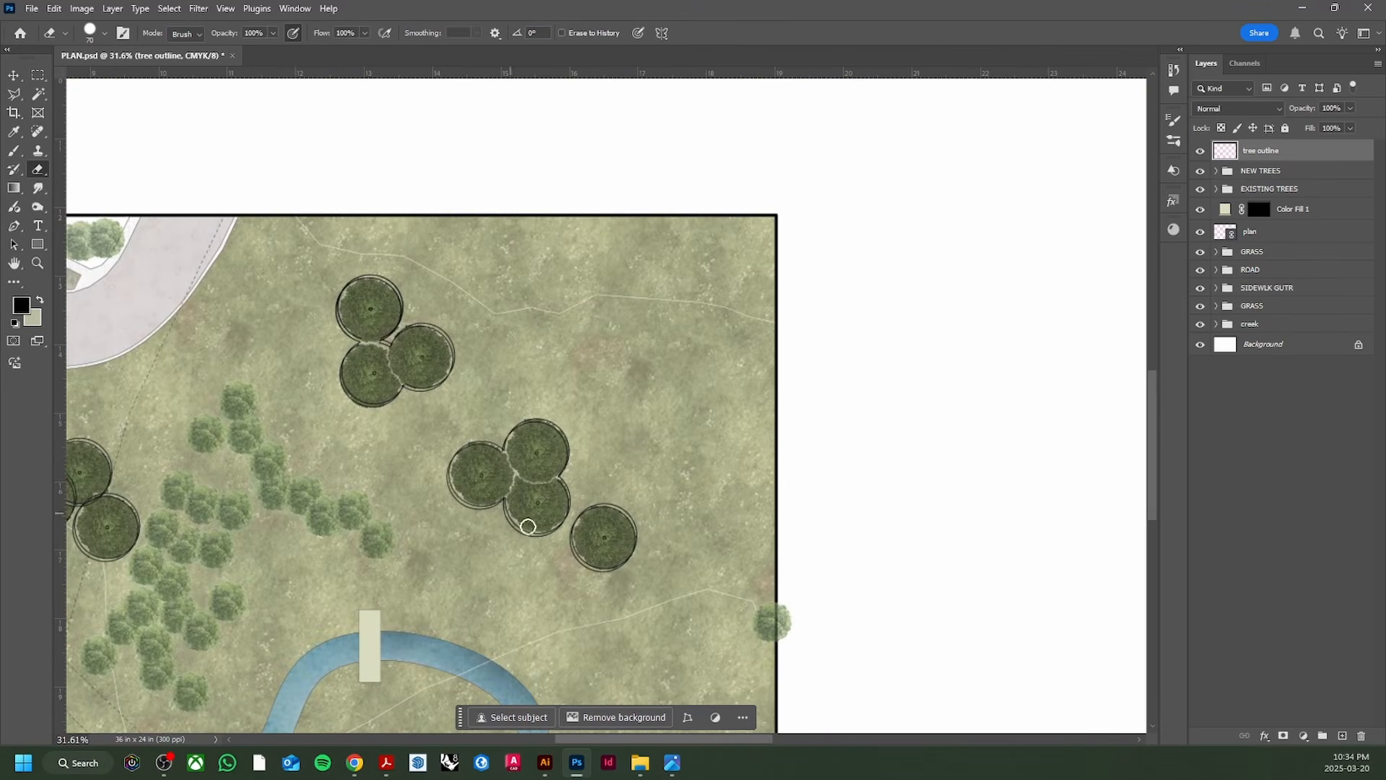
{"action": "scroll", "coordinate": [471, 453], "scroll_direction": "up", "scroll_amount": 5}
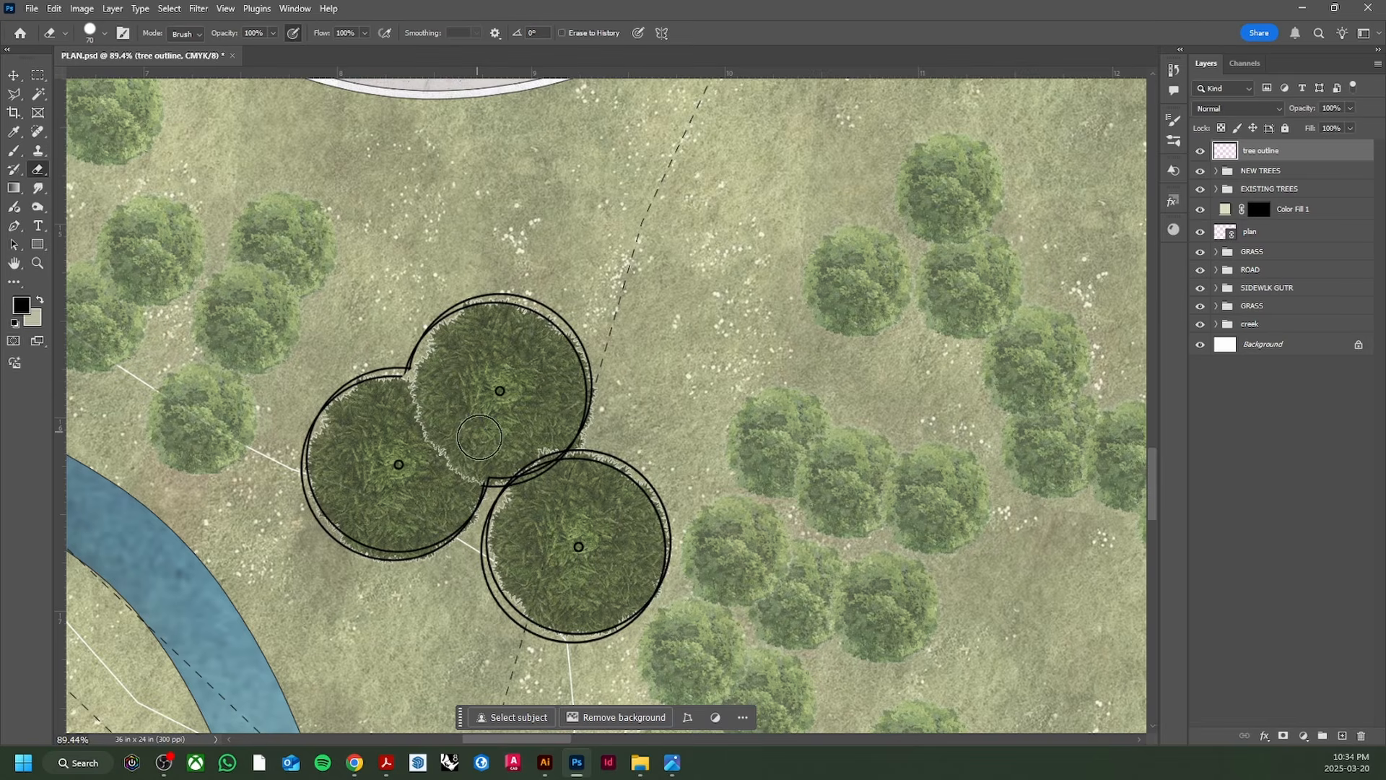
{"action": "scroll", "coordinate": [545, 461], "scroll_direction": "down", "scroll_amount": 6}
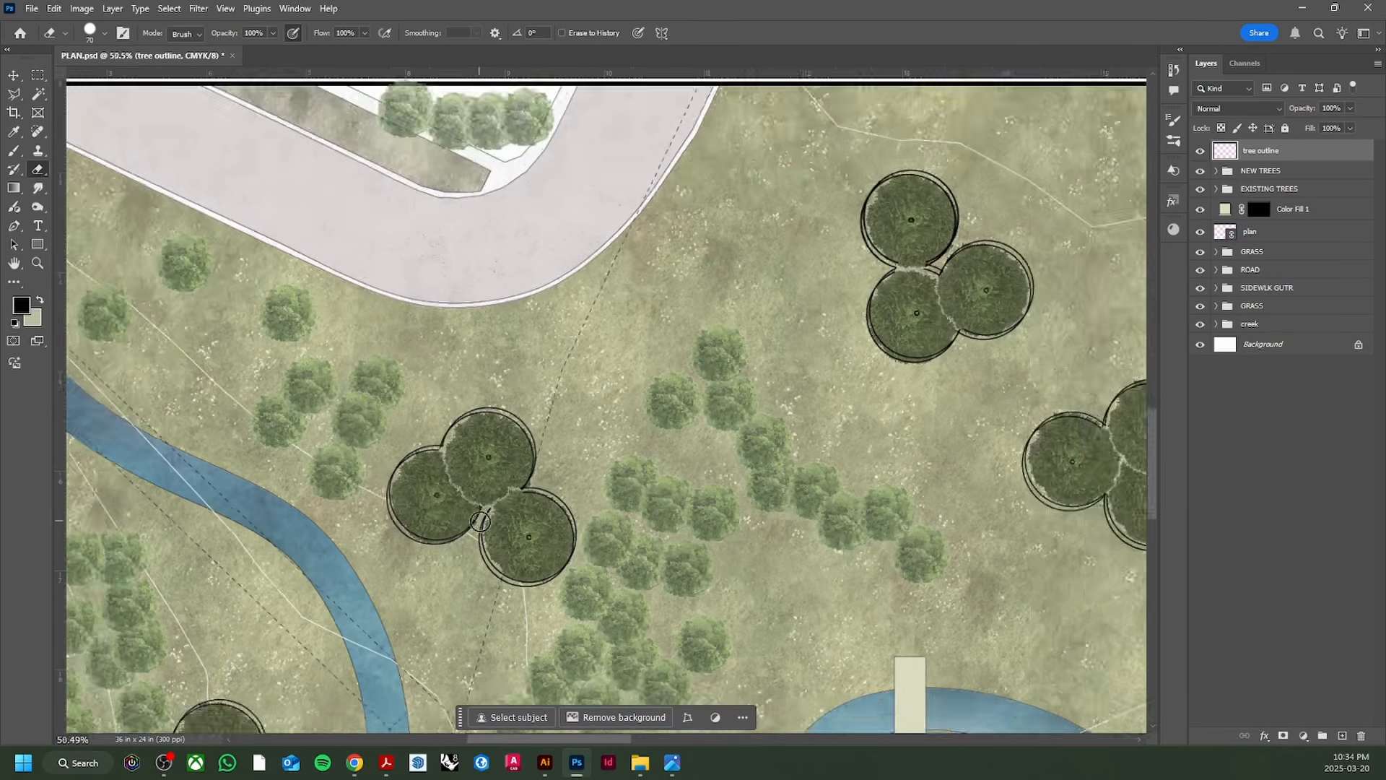
{"action": "scroll", "coordinate": [383, 524], "scroll_direction": "up", "scroll_amount": 2}
{"action": "scroll", "coordinate": [383, 523], "scroll_direction": "up", "scroll_amount": 5}
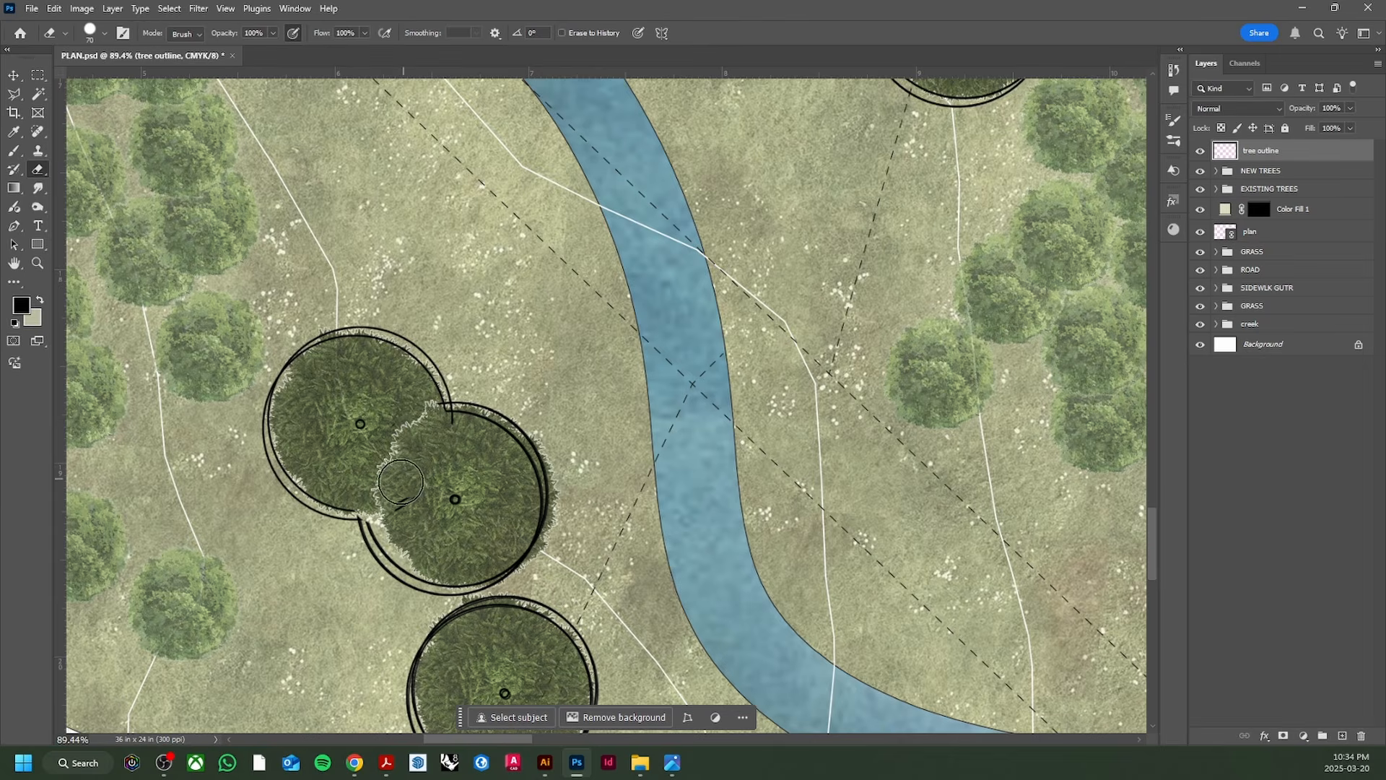
{"action": "scroll", "coordinate": [443, 442], "scroll_direction": "down", "scroll_amount": 6}
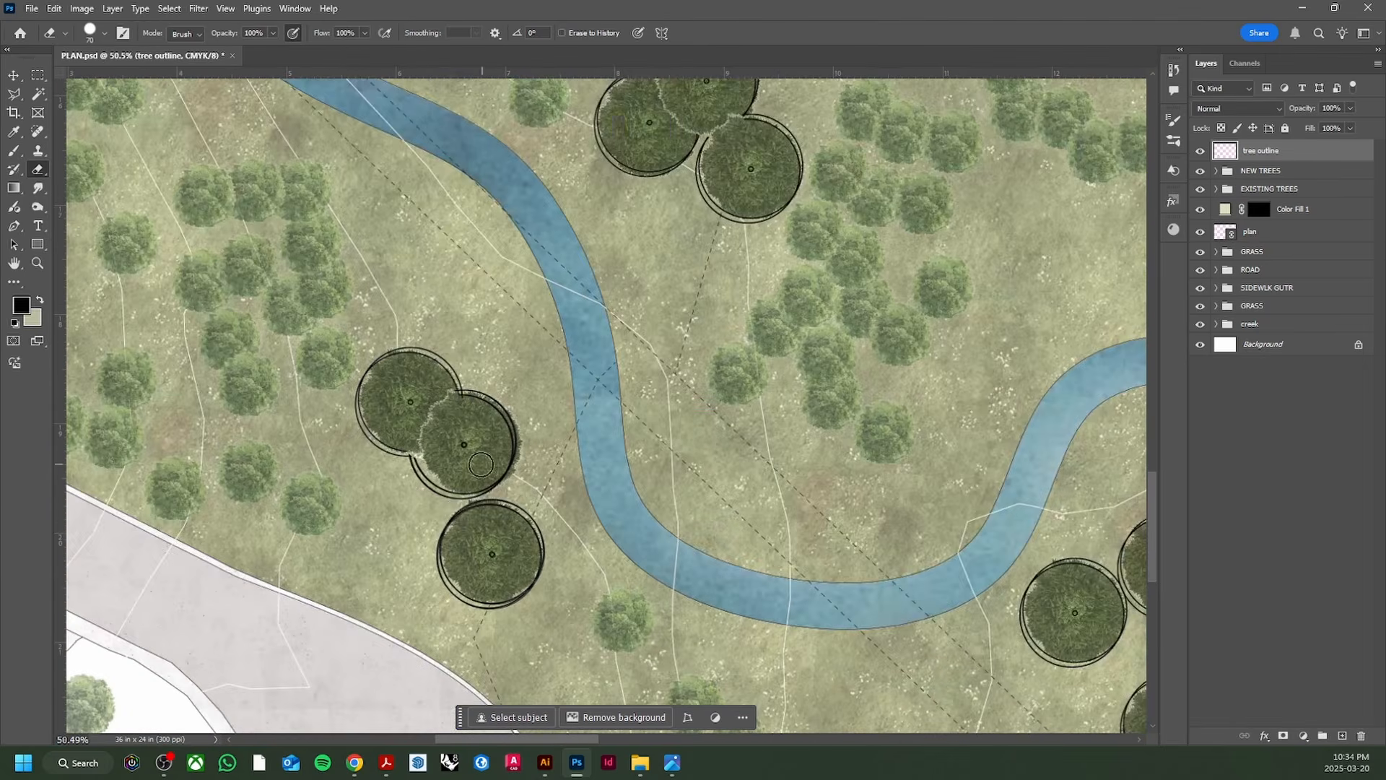
{"action": "scroll", "coordinate": [752, 561], "scroll_direction": "up", "scroll_amount": 10}
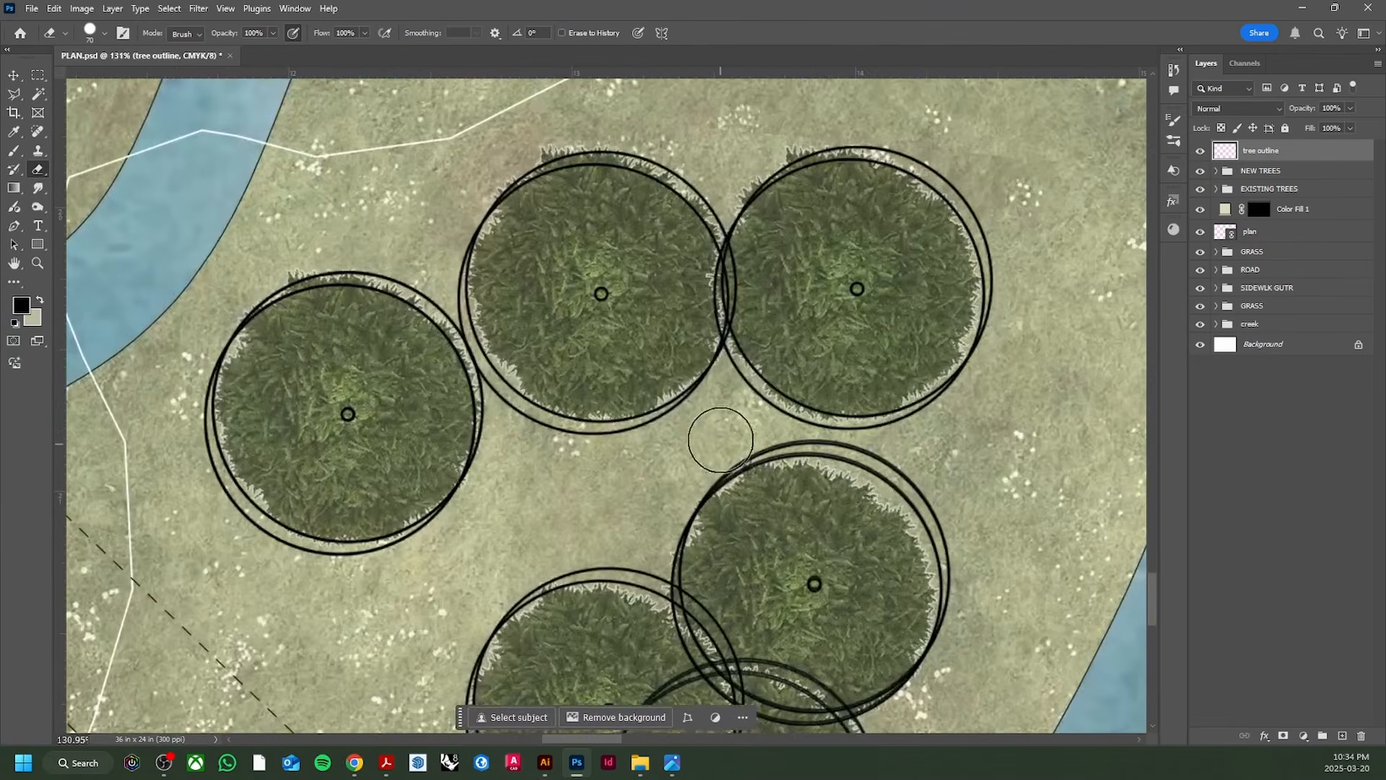
{"action": "left_click_drag", "start_coordinate": [725, 307], "coordinate": [730, 291]}
{"action": "scroll", "coordinate": [715, 594], "scroll_direction": "down", "scroll_amount": 1}
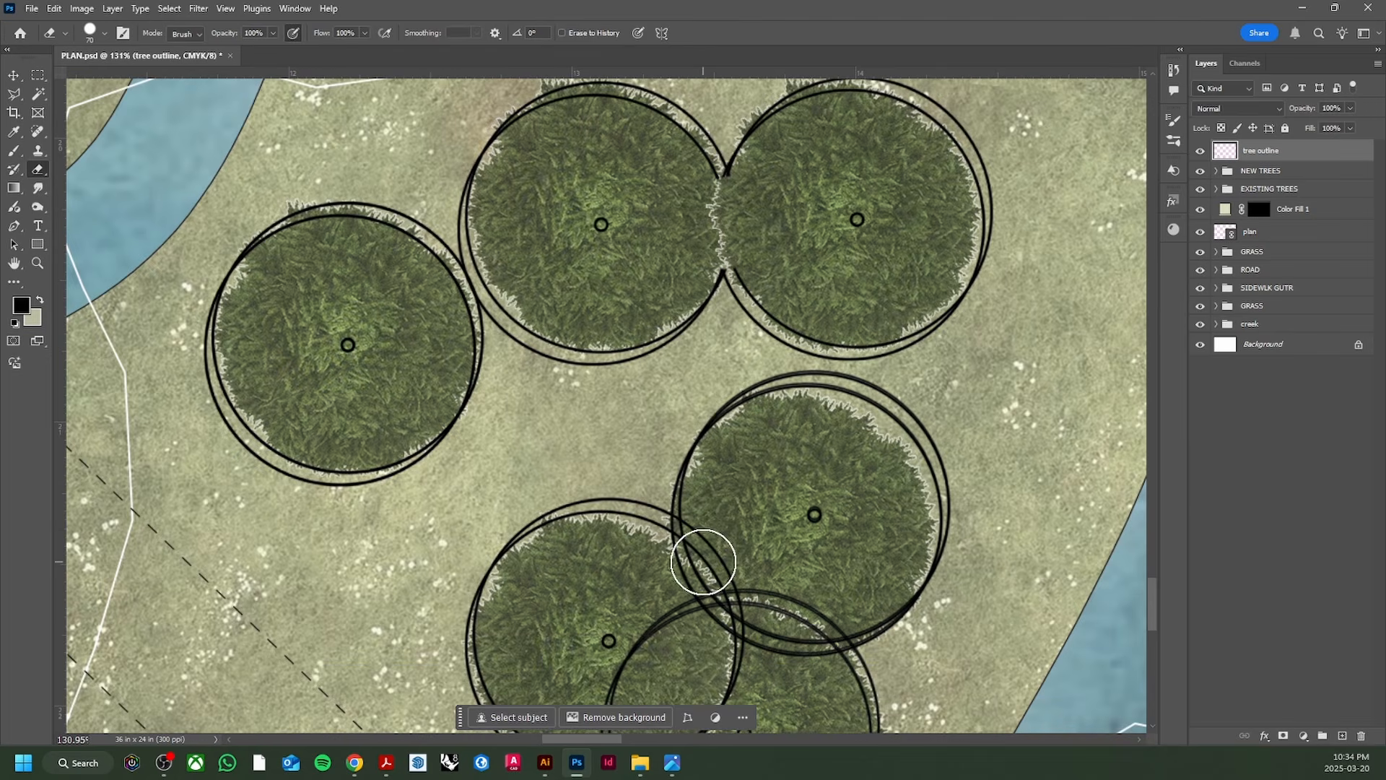
{"action": "mouse_move", "coordinate": [706, 560]}
{"action": "left_mouse_down"}
{"action": "mouse_move", "coordinate": [713, 613]}
{"action": "mouse_move", "coordinate": [682, 622]}
{"action": "mouse_move", "coordinate": [765, 637]}
{"action": "mouse_move", "coordinate": [786, 612]}
{"action": "mouse_move", "coordinate": [820, 627]}
{"action": "left_mouse_up"}
{"action": "scroll", "coordinate": [786, 594], "scroll_direction": "down", "scroll_amount": 2}
{"action": "mouse_move", "coordinate": [725, 486]}
{"action": "left_mouse_down"}
{"action": "mouse_move", "coordinate": [703, 551]}
{"action": "mouse_move", "coordinate": [636, 586]}
{"action": "mouse_move", "coordinate": [619, 548]}
{"action": "mouse_move", "coordinate": [743, 505]}
{"action": "left_mouse_up"}
{"action": "scroll", "coordinate": [722, 527], "scroll_direction": "down", "scroll_amount": 6}
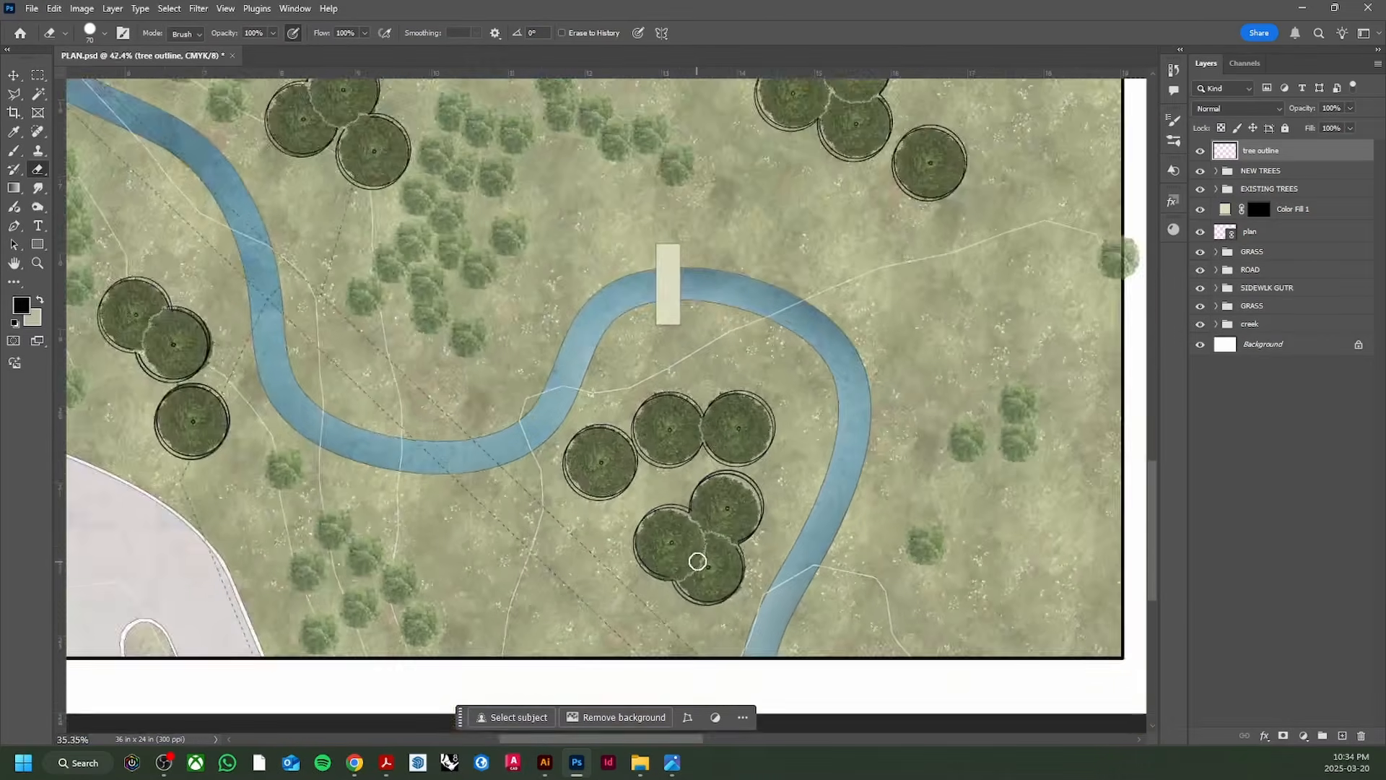
Step: Save the PLAN.psd document
{"action": "key", "text": "v"}
{"action": "scroll", "coordinate": [581, 466], "scroll_direction": "up", "scroll_amount": 1}
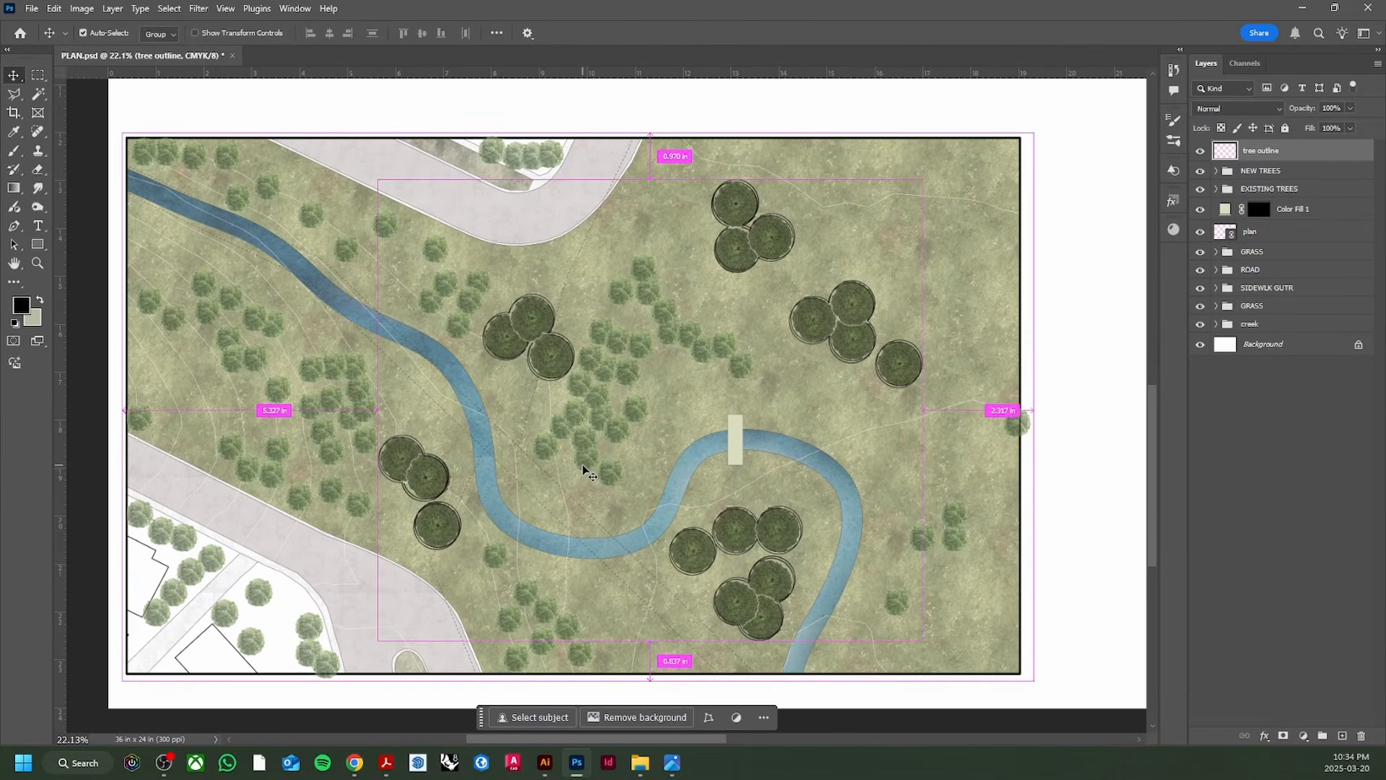
{"action": "key", "text": "ctrl+s"}
Step: Compare the plan against the Network PLAN JPEG reference in Photos, alternating with Photoshop
{"action": "left_click", "coordinate": [672, 763]}
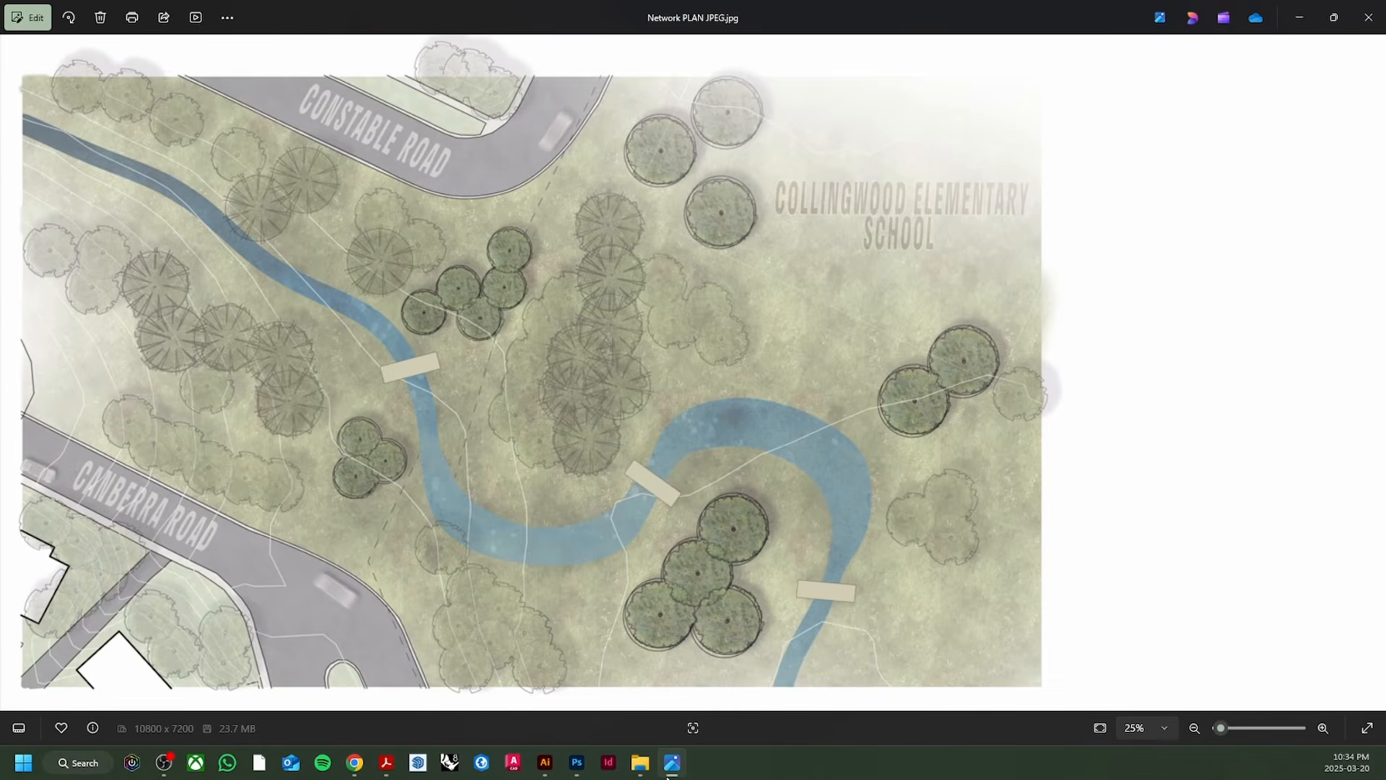
{"action": "left_click", "coordinate": [668, 773]}
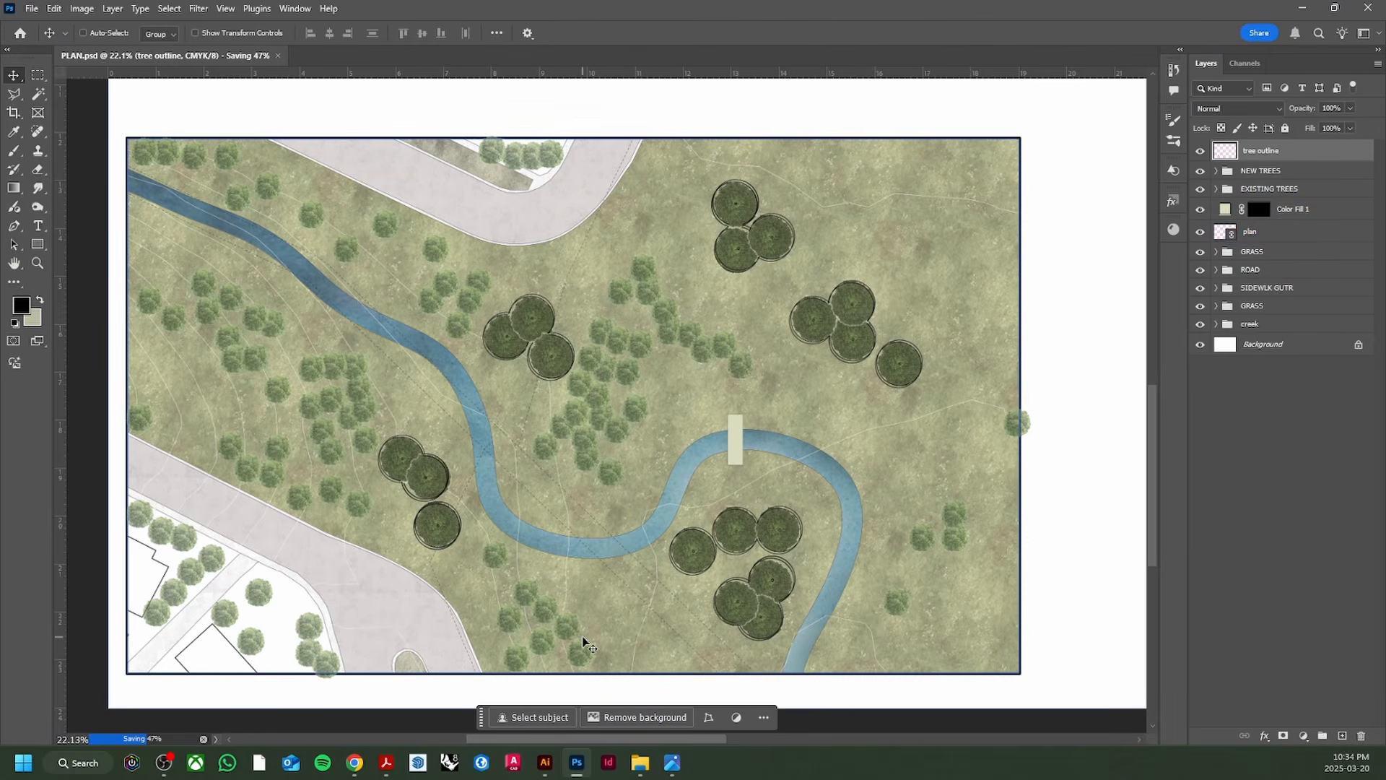
{"action": "left_click", "coordinate": [673, 766]}
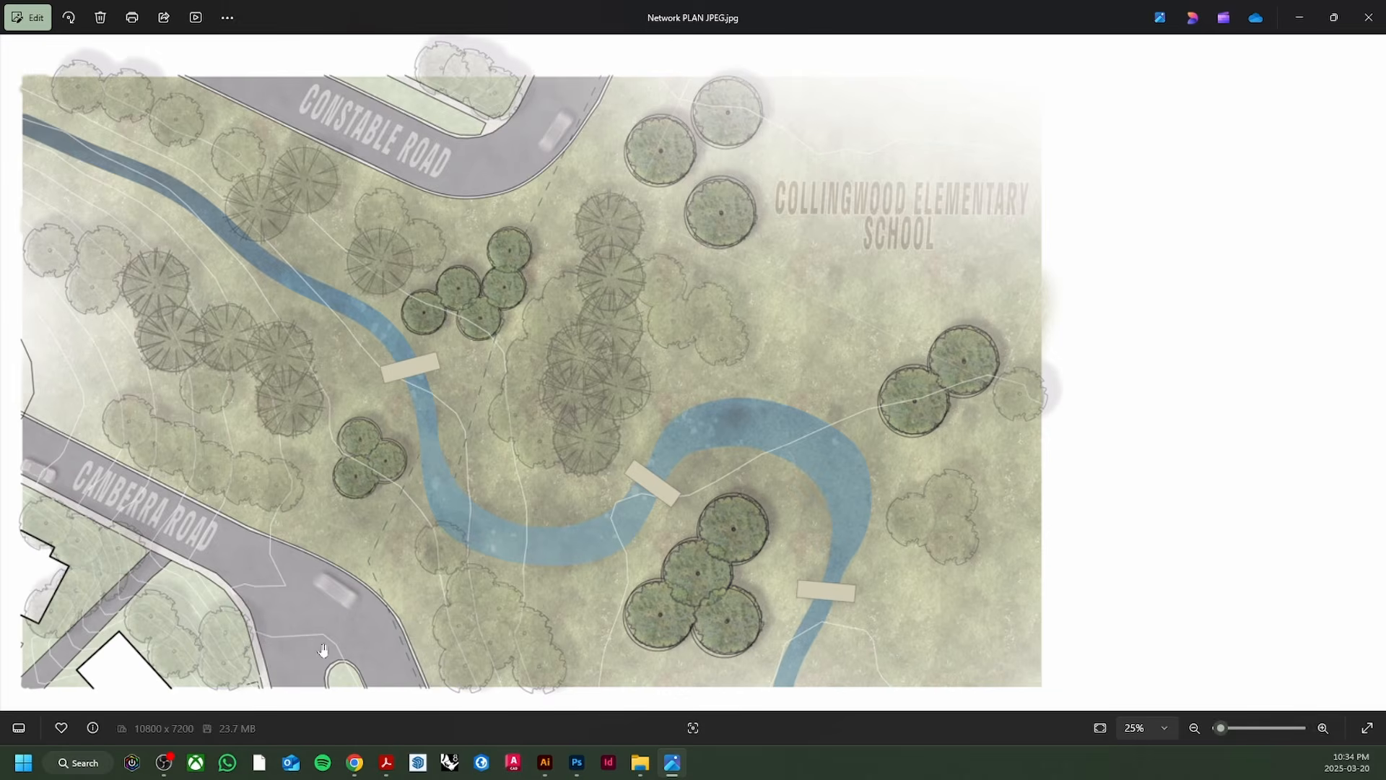
{"action": "left_click", "coordinate": [577, 764]}
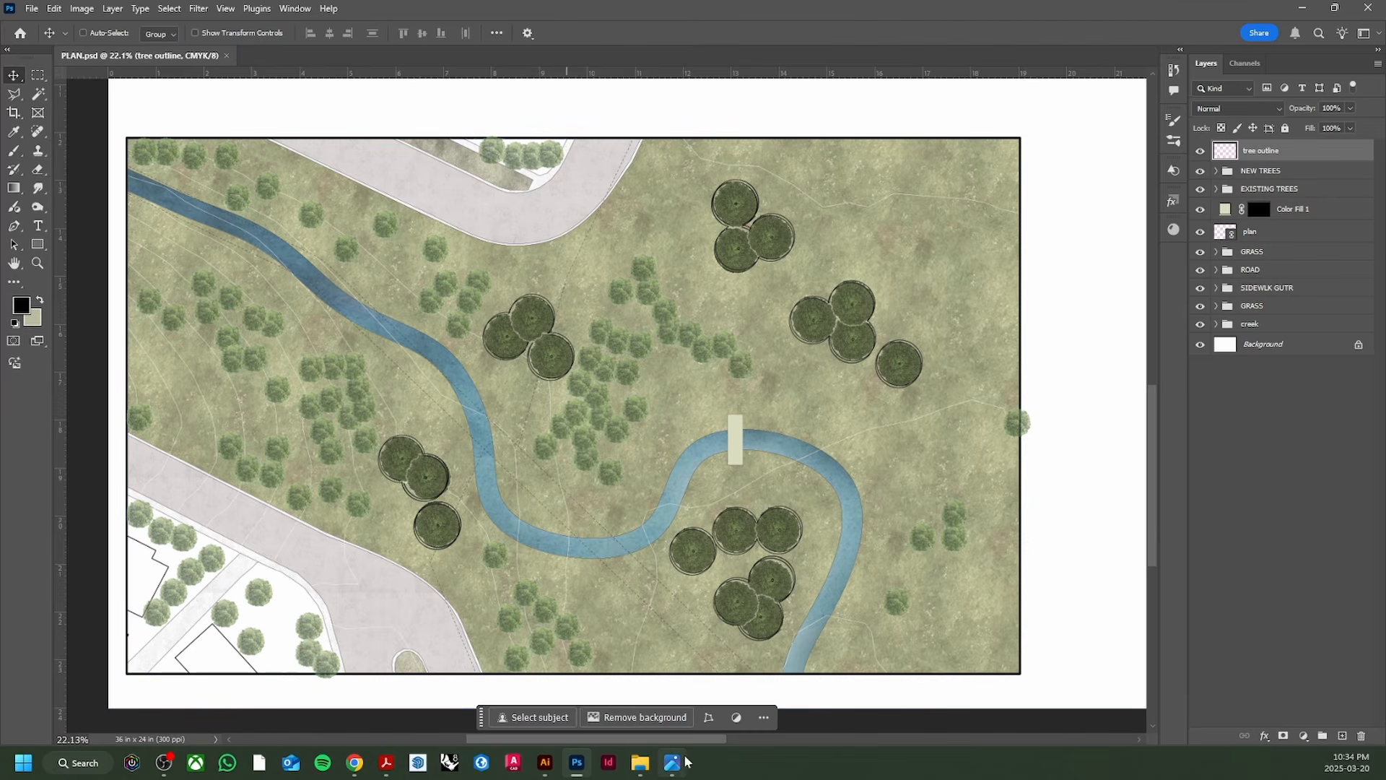
{"action": "key", "text": "alt+Tab"}
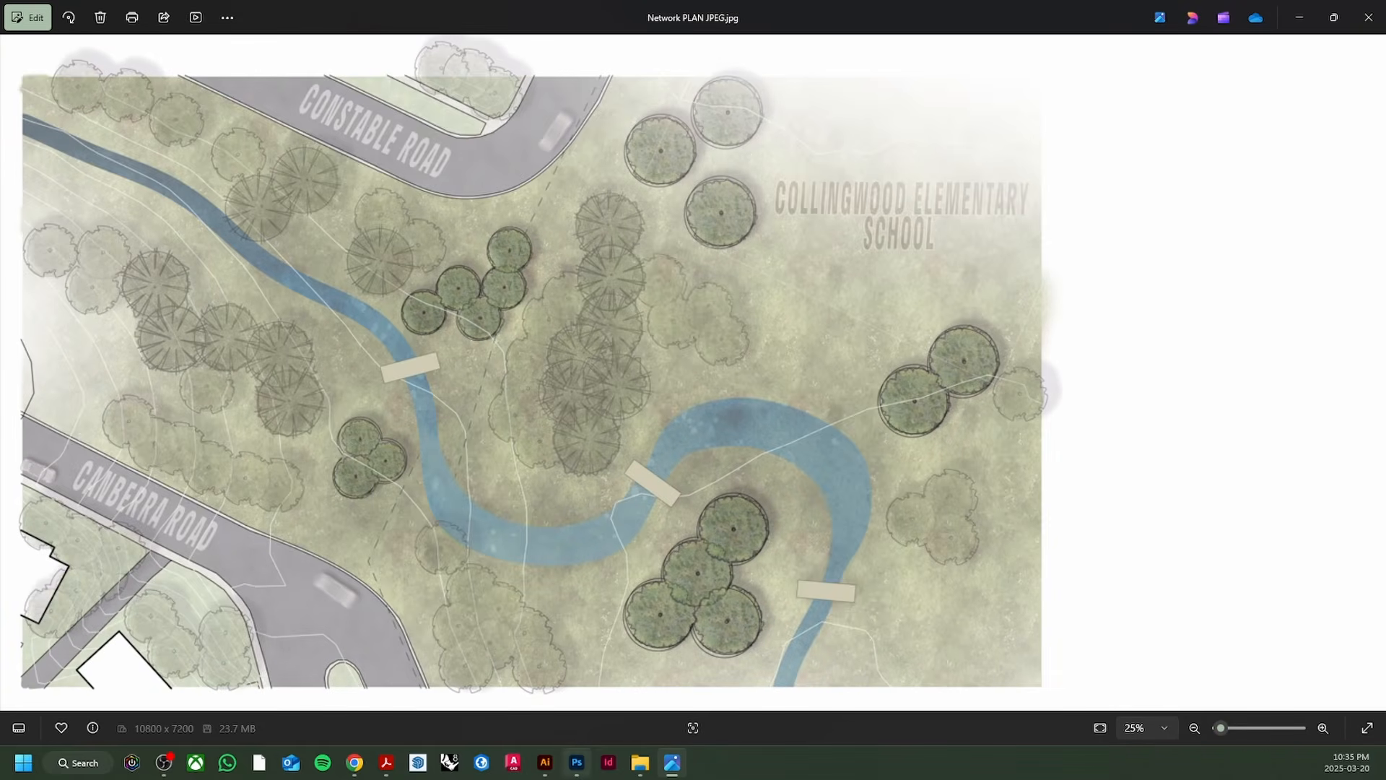
{"action": "key", "text": "alt+Tab"}
Step: Choose the Dots 1 brush from the spatter_brushes preset folder
{"action": "key", "text": "b"}
{"action": "left_click", "coordinate": [104, 32]}
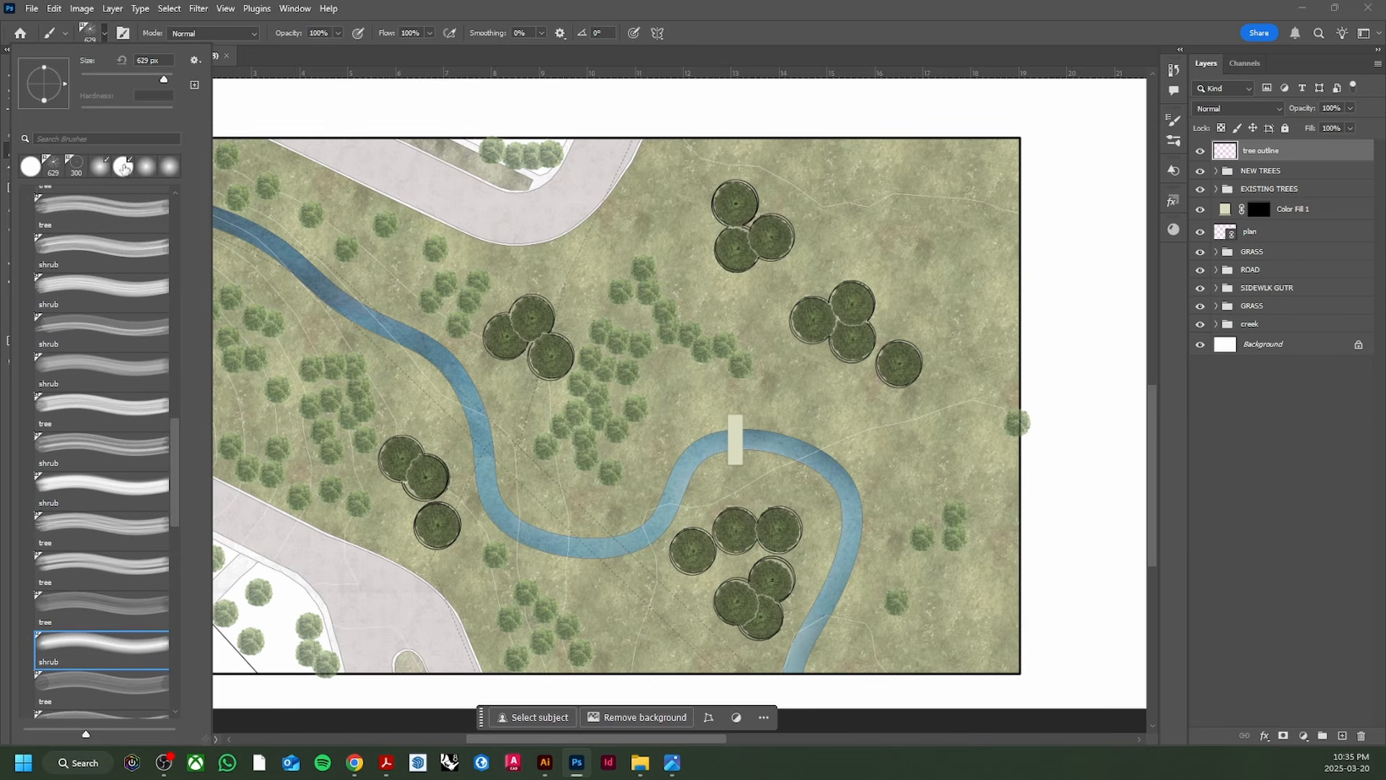
{"action": "left_click_drag", "start_coordinate": [176, 439], "coordinate": [164, 252]}
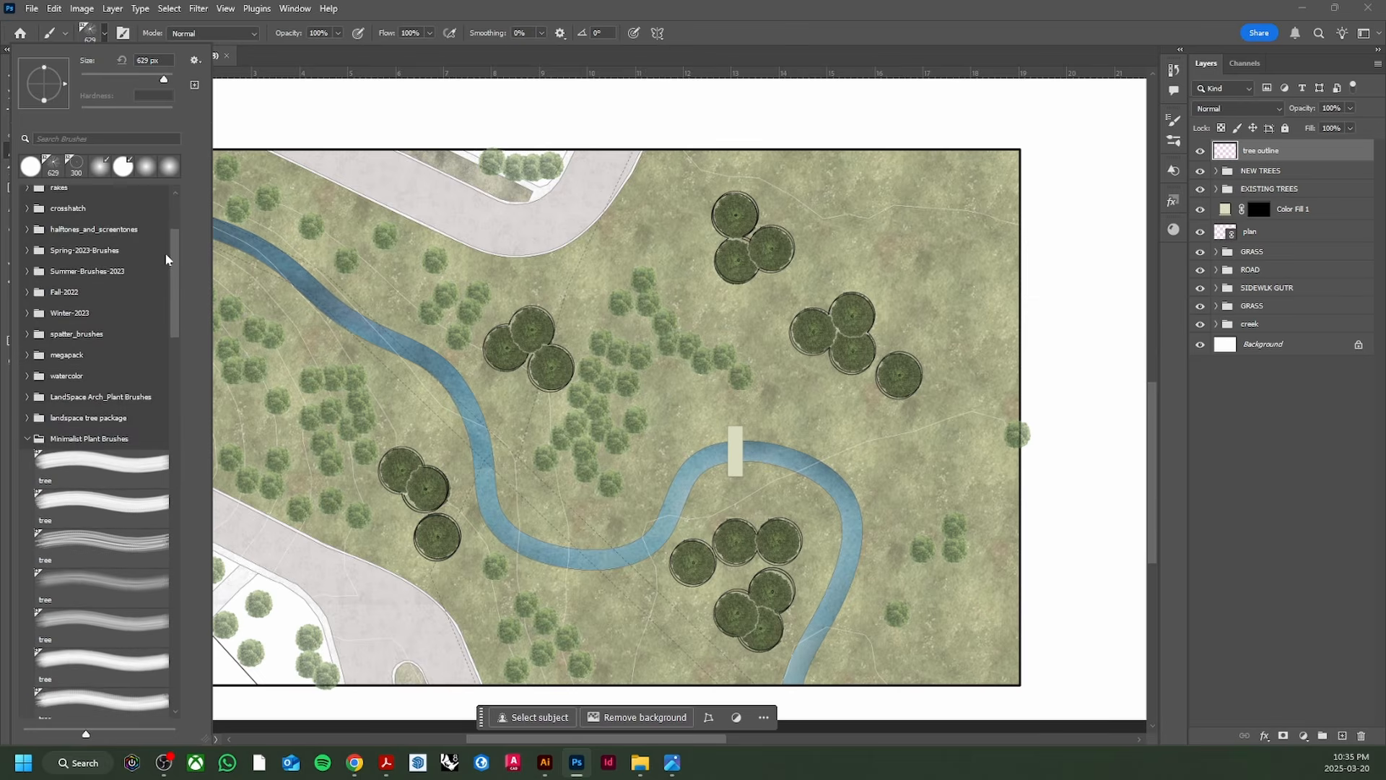
{"action": "left_click", "coordinate": [27, 422]}
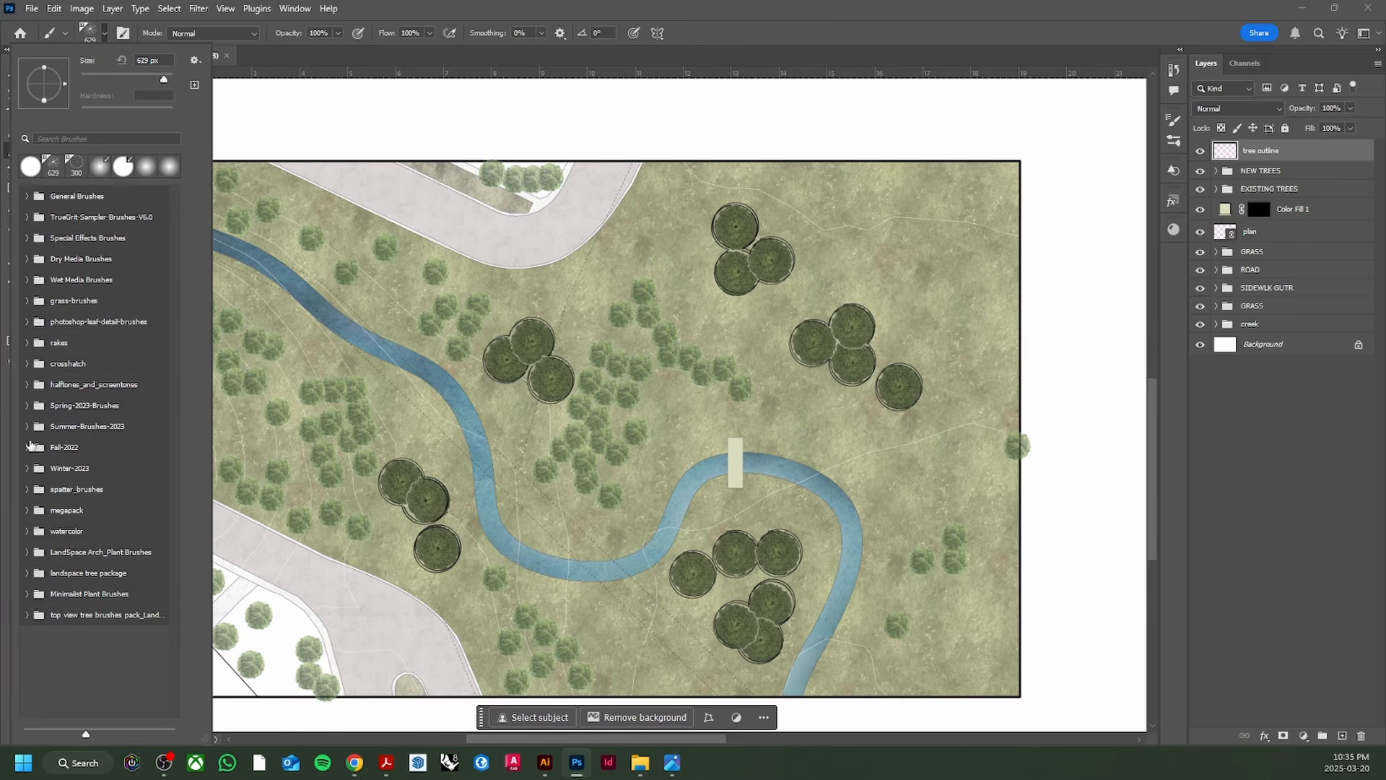
{"action": "left_click", "coordinate": [27, 489]}
{"action": "scroll", "coordinate": [108, 477], "scroll_direction": "down", "scroll_amount": 4}
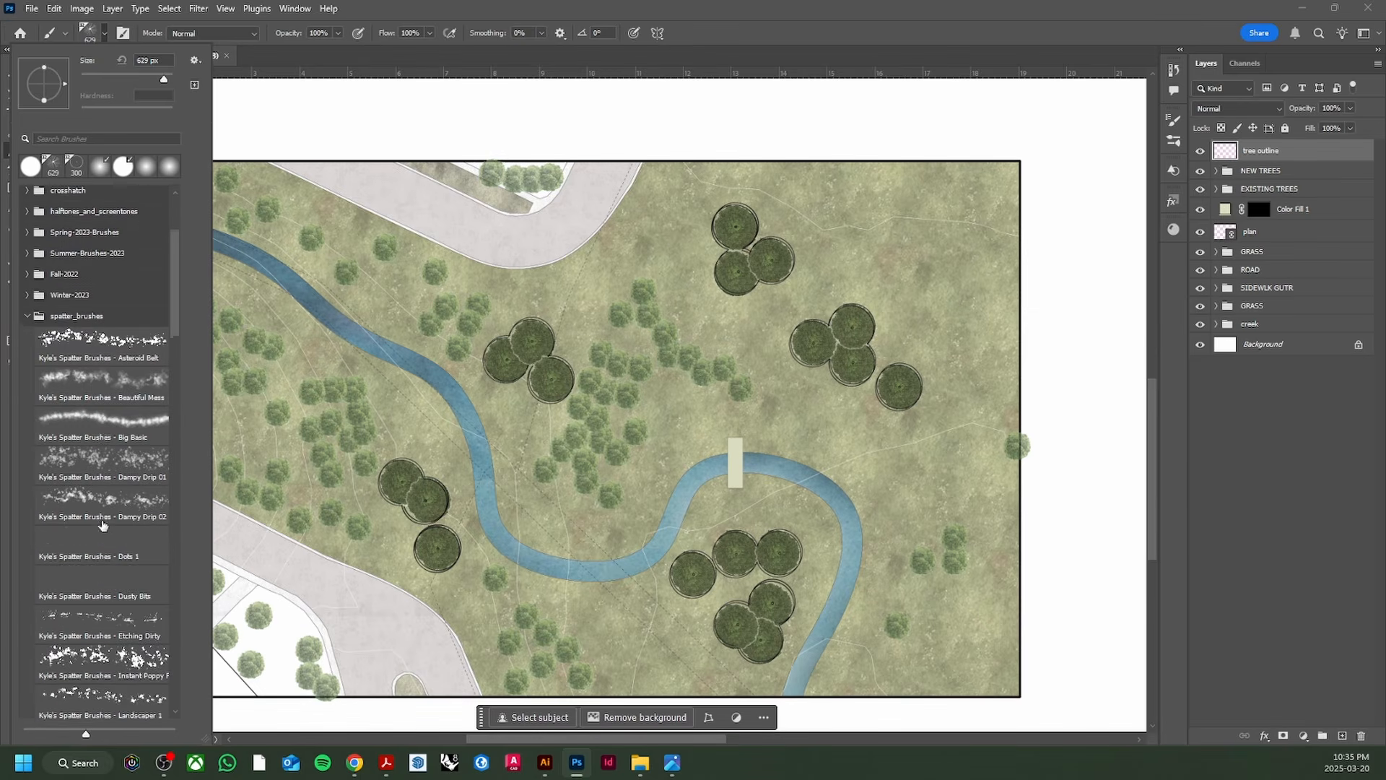
{"action": "left_click", "coordinate": [113, 487]}
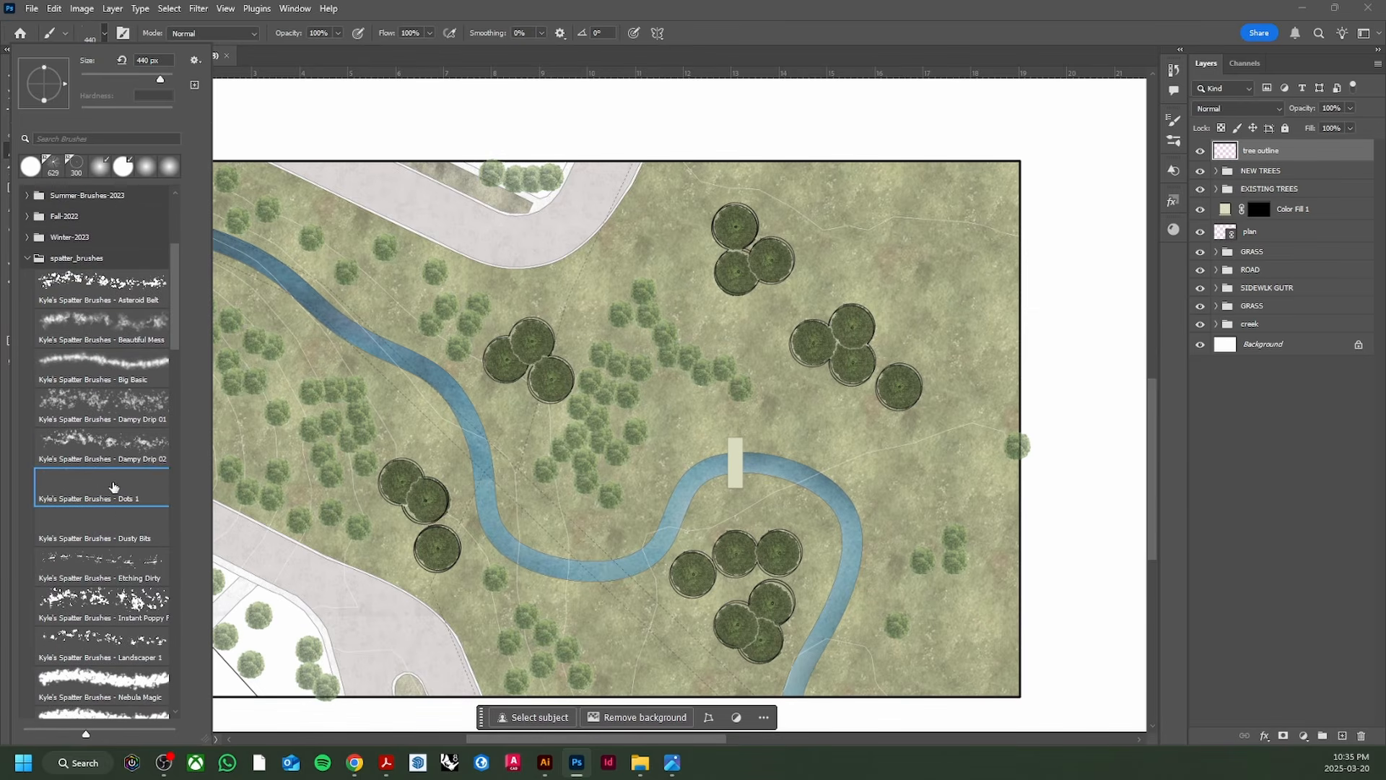
{"action": "left_click", "coordinate": [107, 38]}
Step: Set the foreground colour to white
{"action": "left_click", "coordinate": [21, 305]}
{"action": "left_click", "coordinate": [992, 288]}
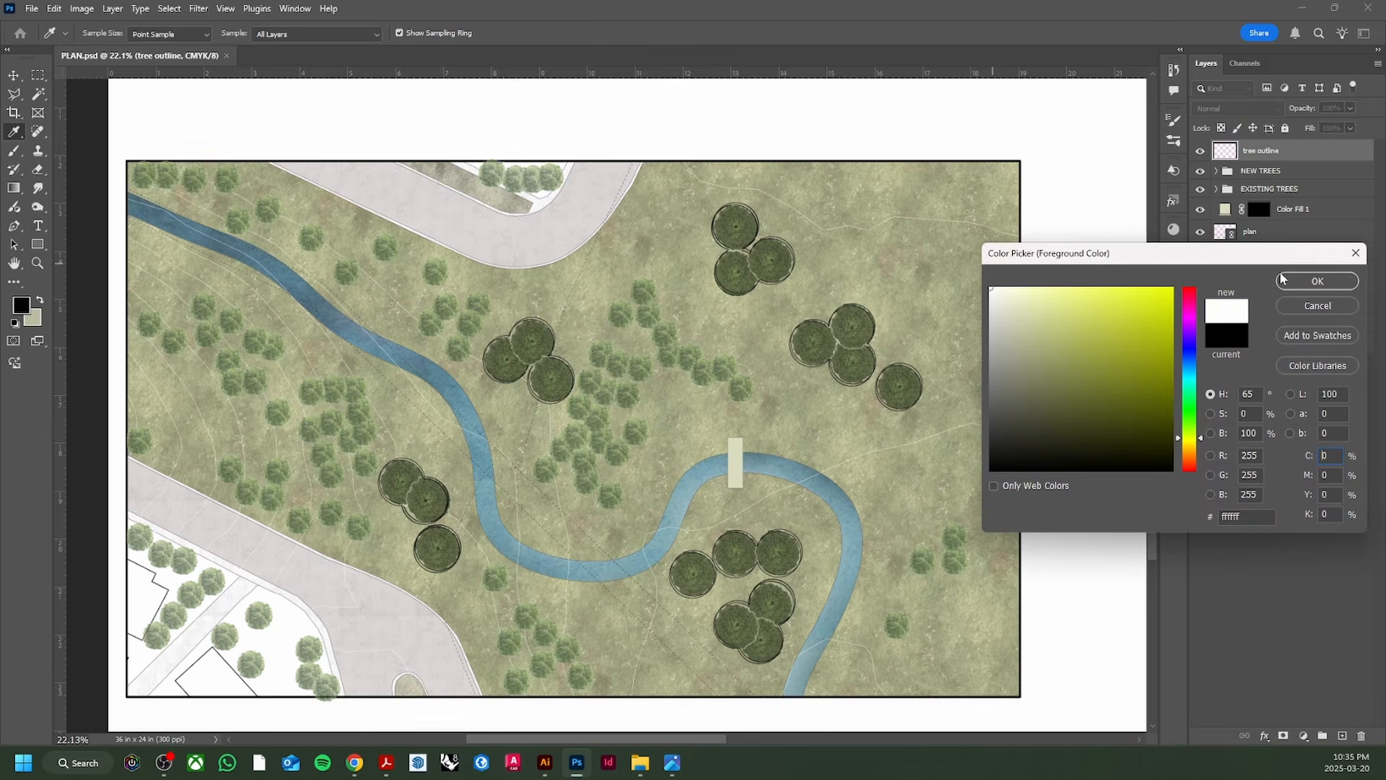
{"action": "left_click", "coordinate": [1284, 281]}
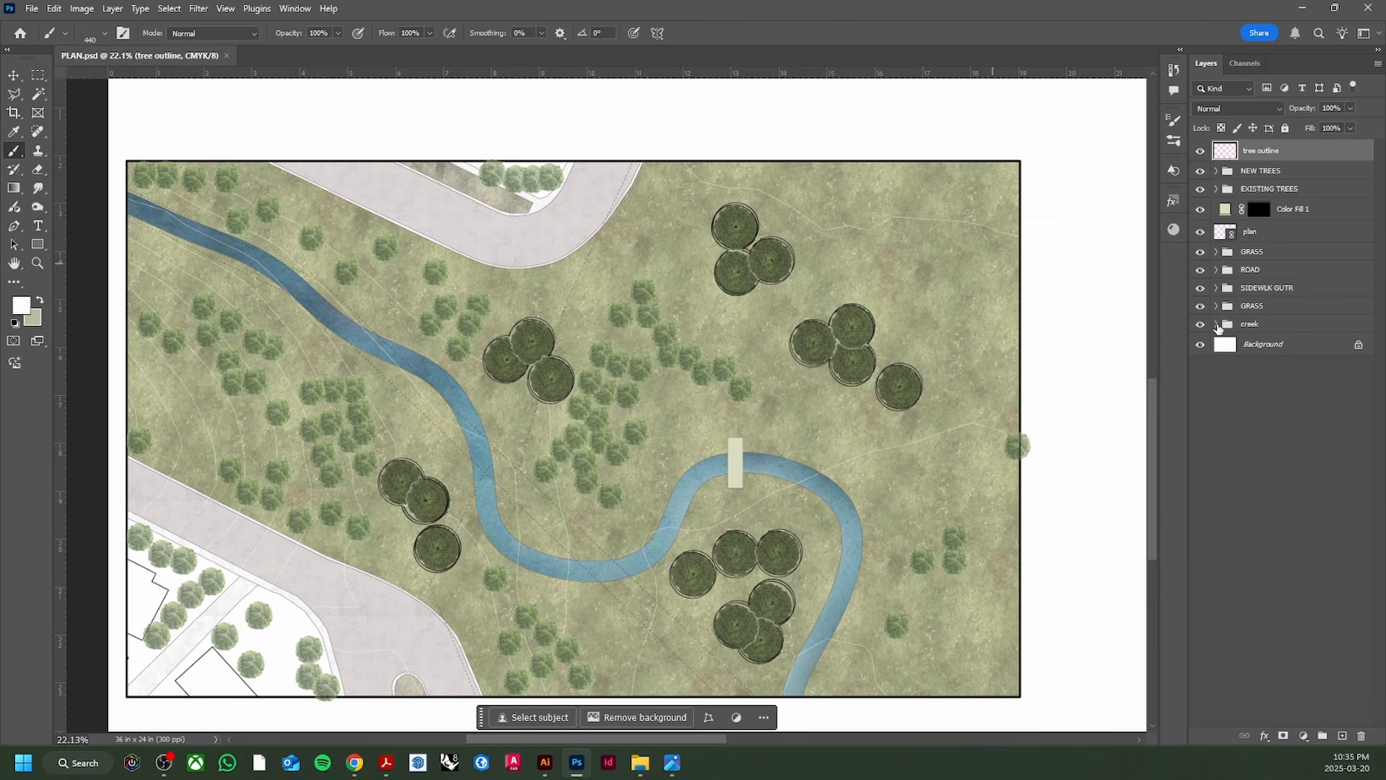
Step: Select Layer 1 inside the creek group and make it visible
{"action": "left_click", "coordinate": [1217, 325]}
{"action": "left_click", "coordinate": [1284, 349]}
{"action": "left_click", "coordinate": [1205, 347]}
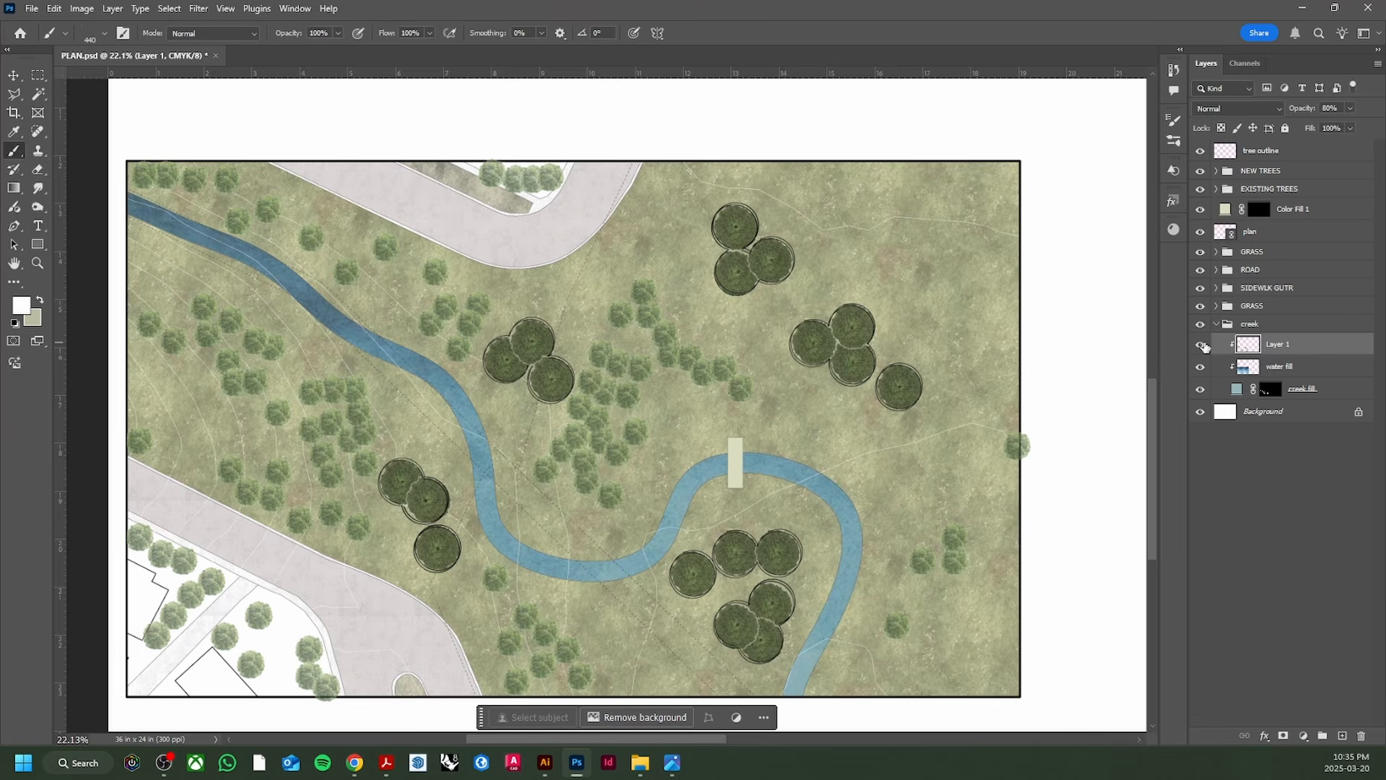
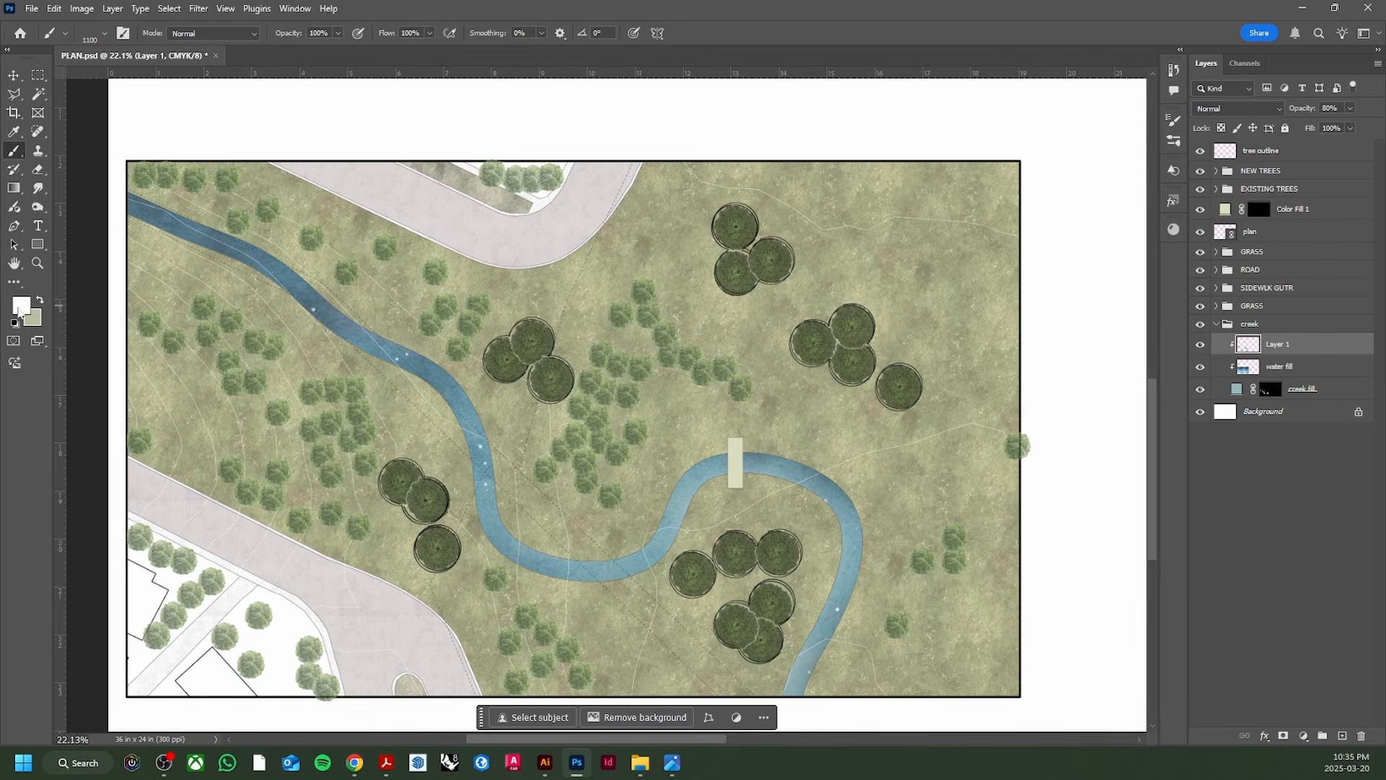
Step: Set the foreground painting colour to black
{"action": "left_click", "coordinate": [20, 310]}
{"action": "left_click_drag", "start_coordinate": [993, 406], "coordinate": [991, 471]}
{"action": "left_click", "coordinate": [1317, 282]}
Step: Switch to the Move tool, collapse the creek group and save PLAN.psd
{"action": "scroll", "coordinate": [691, 501], "scroll_direction": "down", "scroll_amount": 5}
{"action": "key", "text": "v"}
{"action": "scroll", "coordinate": [639, 485], "scroll_direction": "up", "scroll_amount": 6}
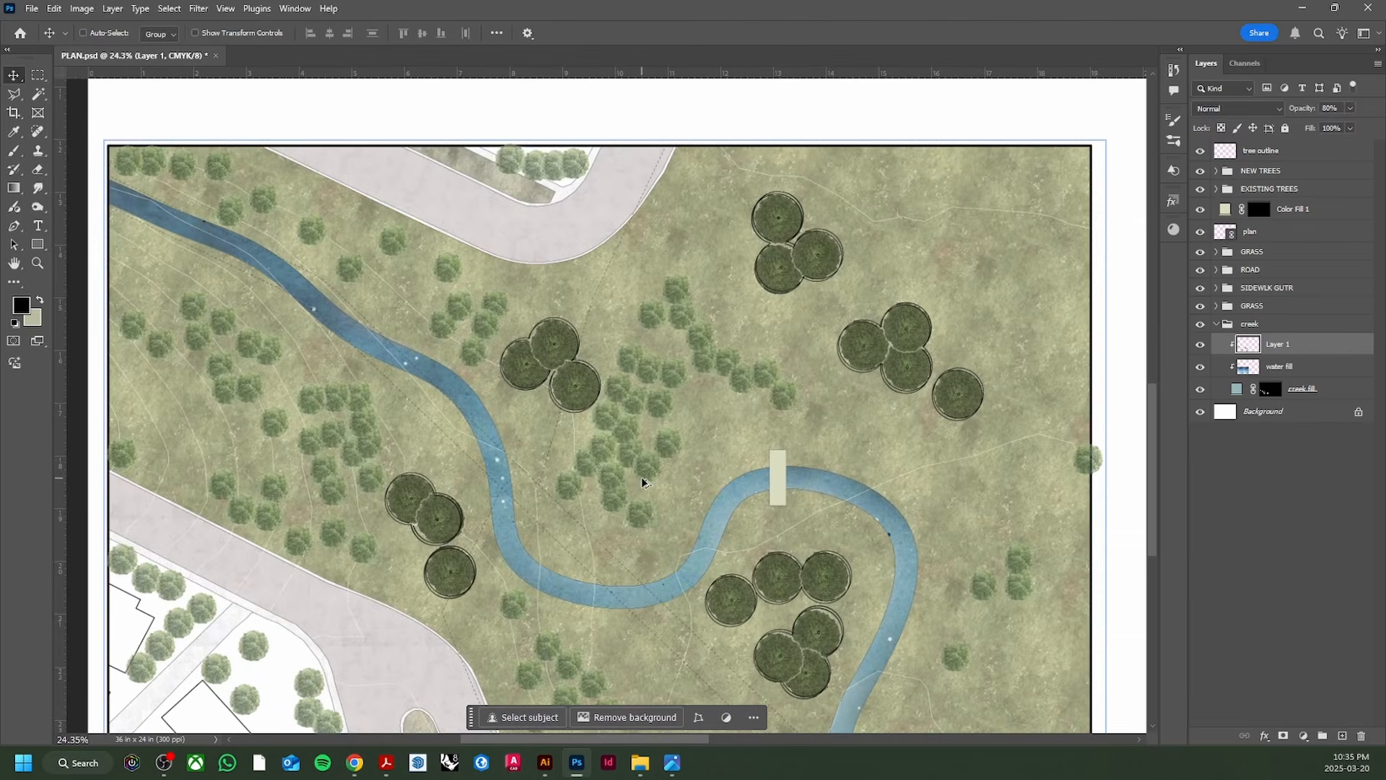
{"action": "scroll", "coordinate": [643, 478], "scroll_direction": "down", "scroll_amount": 1}
{"action": "scroll", "coordinate": [644, 481], "scroll_direction": "down", "scroll_amount": 1}
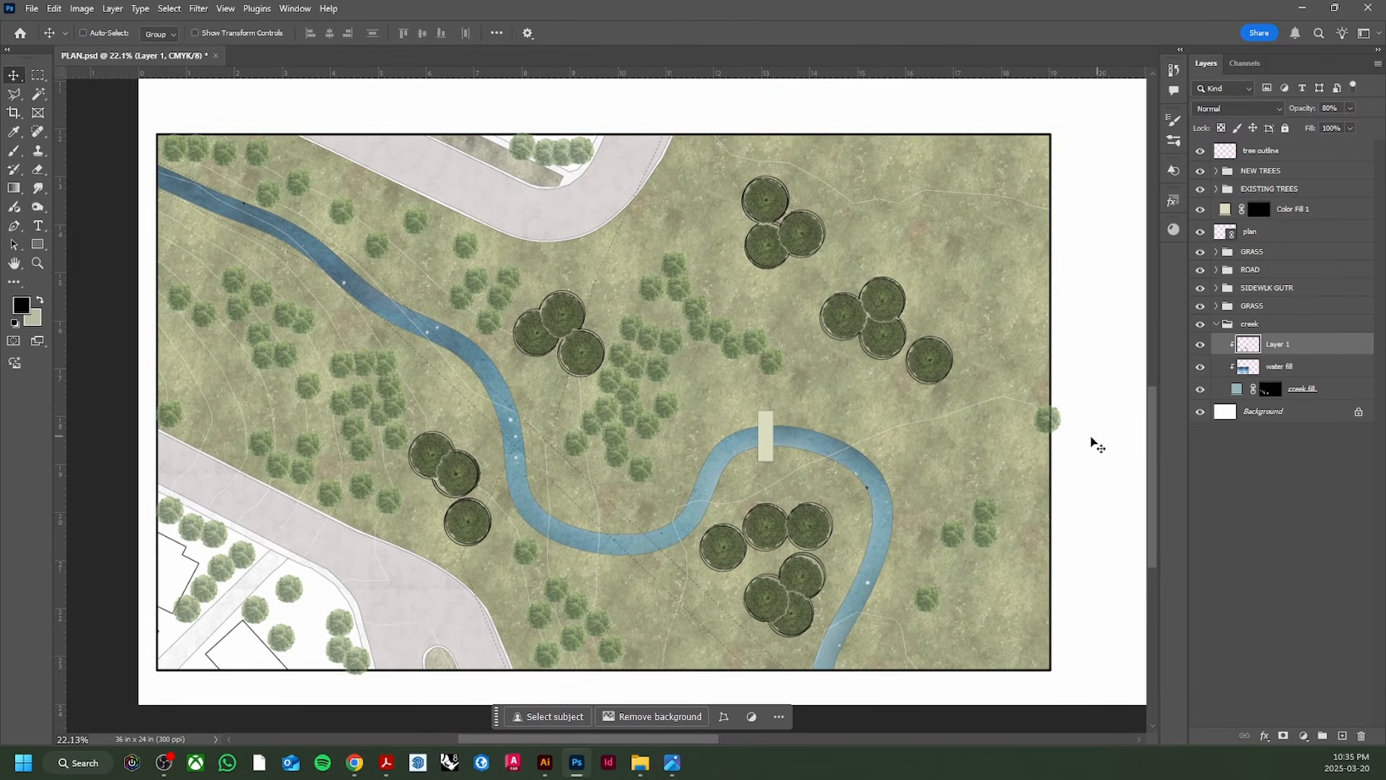
{"action": "left_click", "coordinate": [1217, 324]}
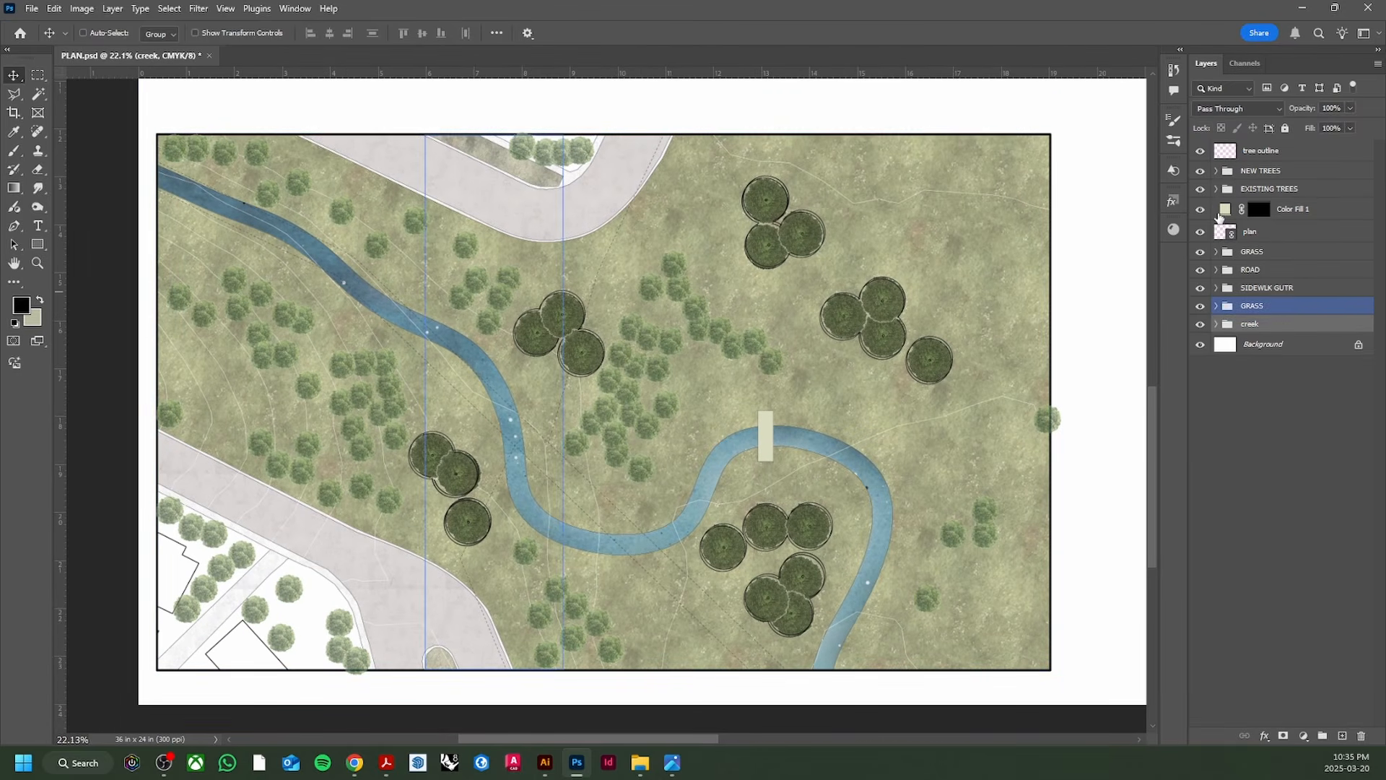
{"action": "key", "text": "ctrl+s"}
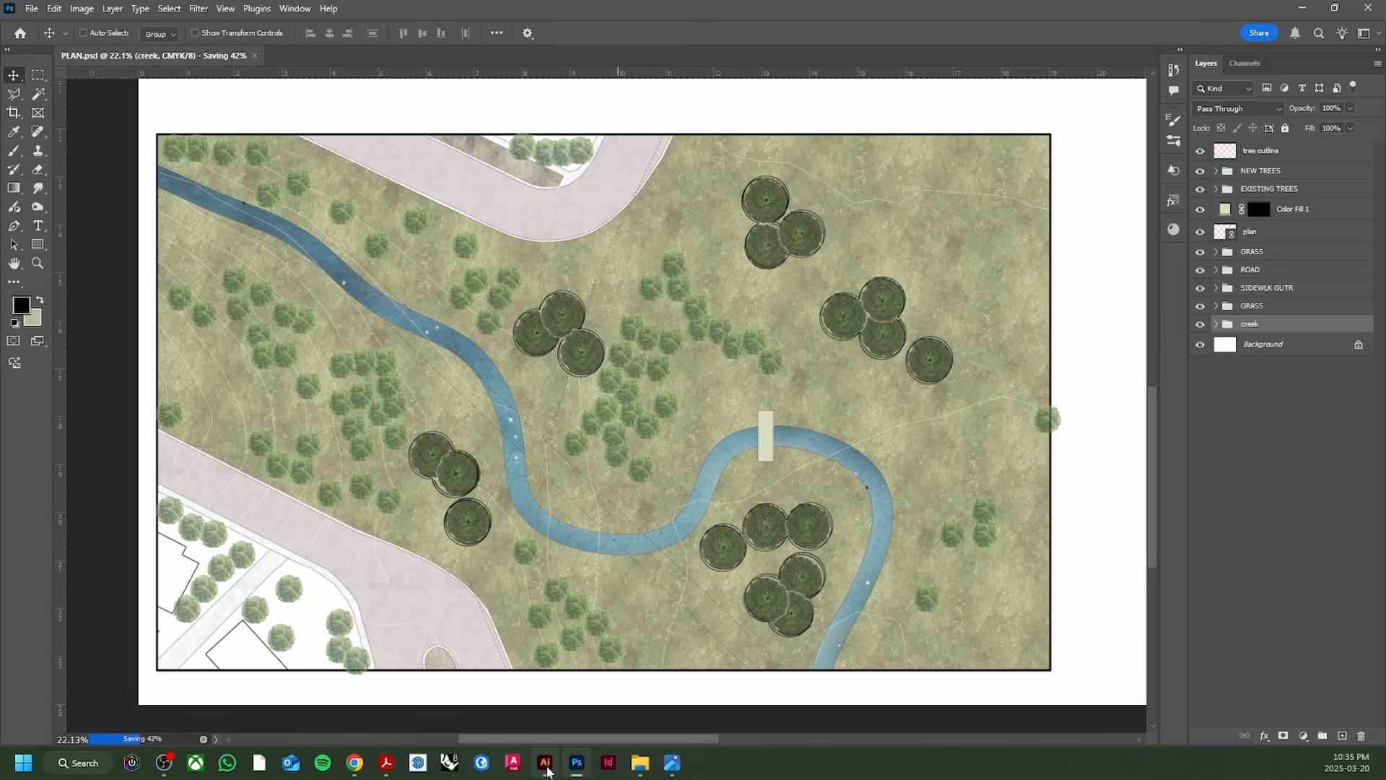
{"action": "mouse_move", "coordinate": [547, 771]}
{"action": "left_click", "coordinate": [546, 689]}
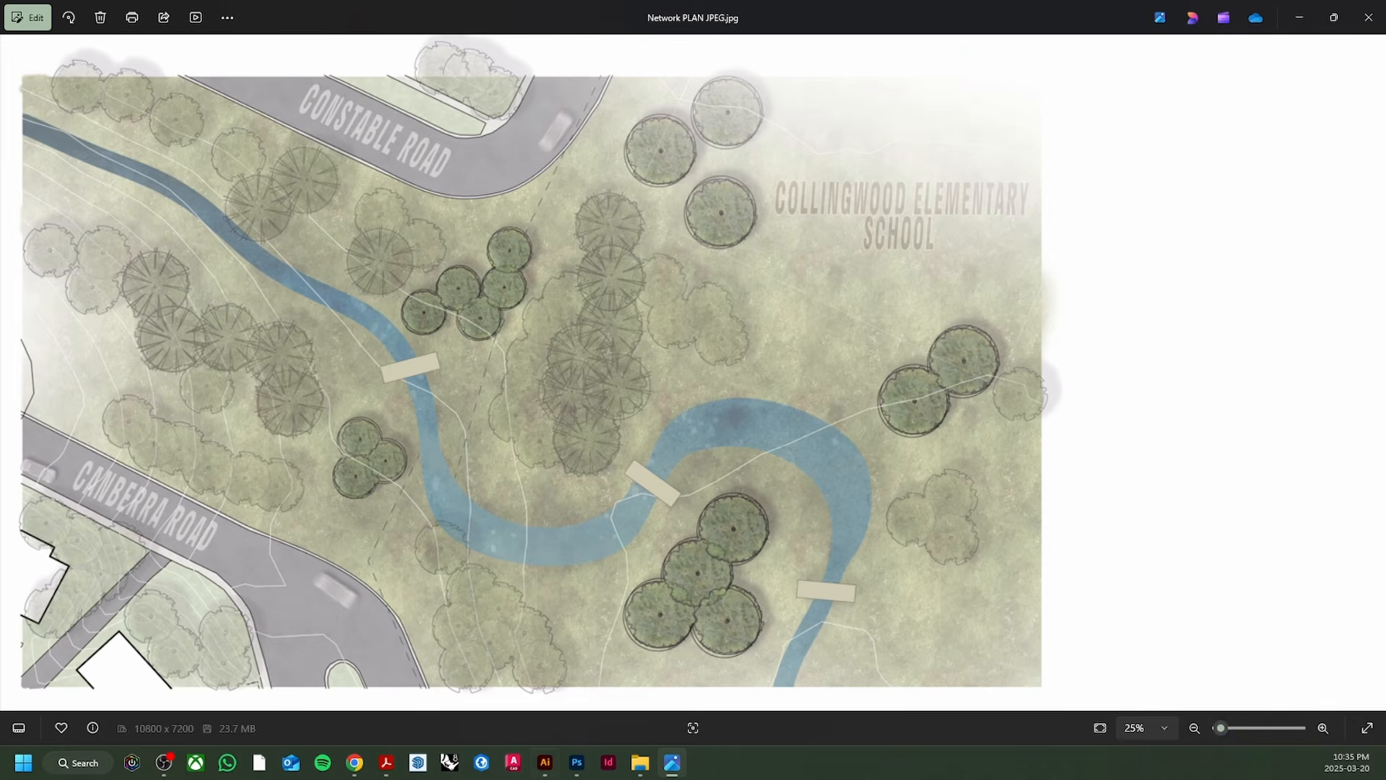
{"action": "left_click", "coordinate": [582, 770]}
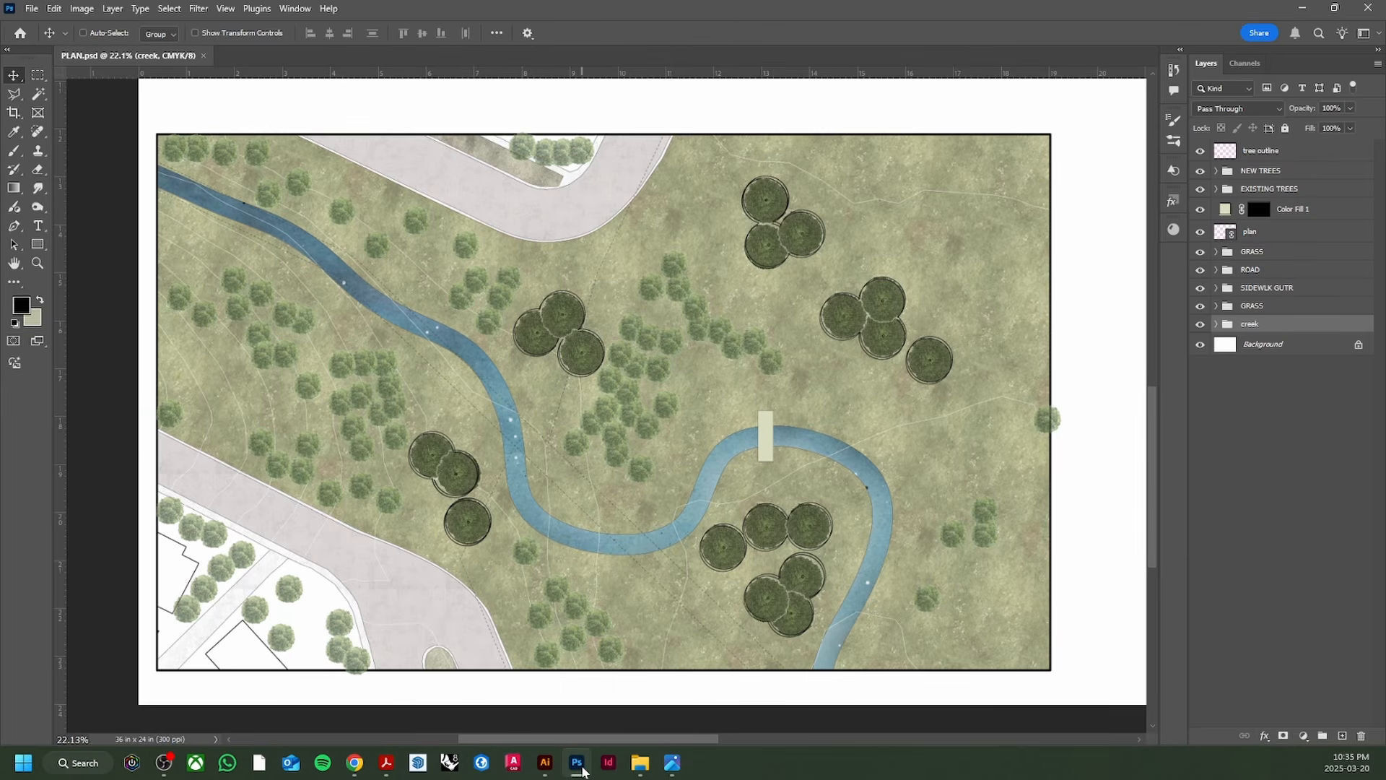
{"action": "left_click", "coordinate": [582, 771]}
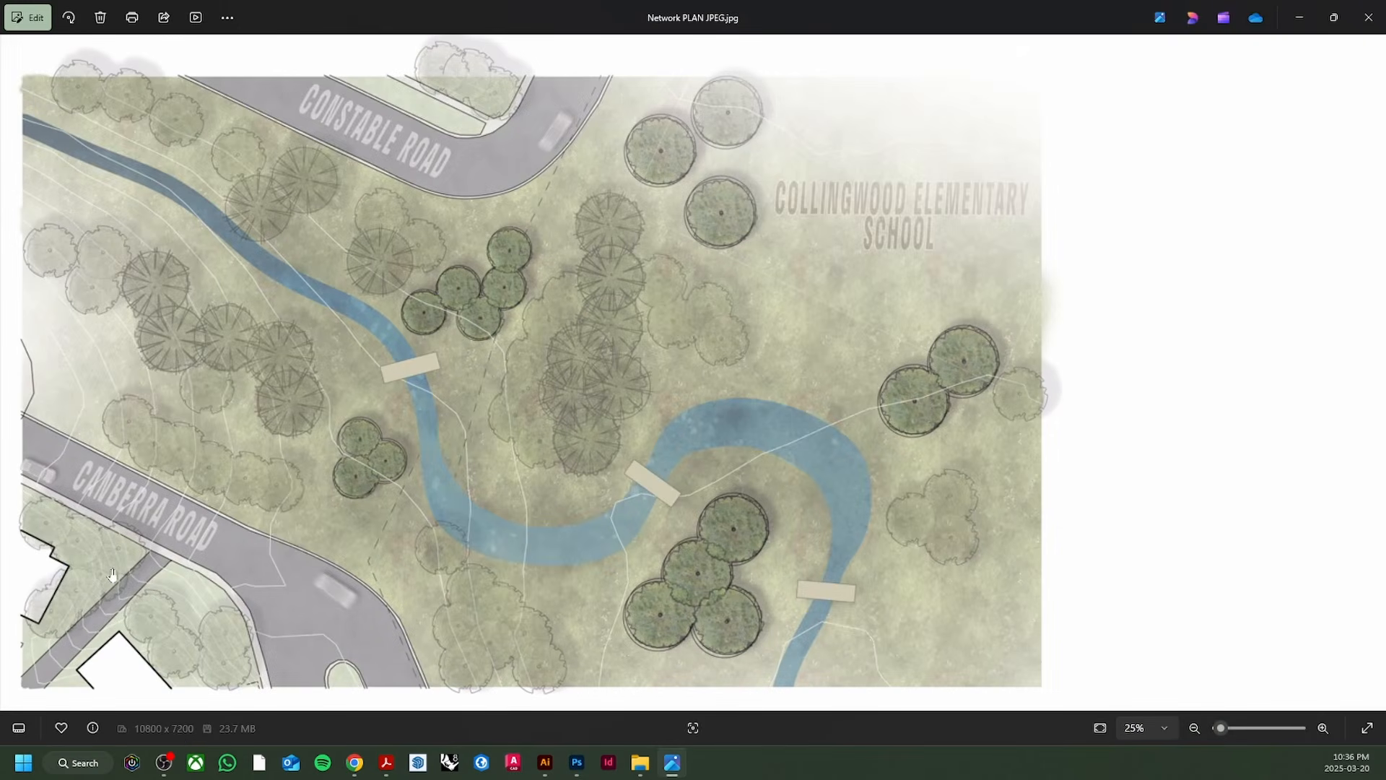
{"action": "left_click", "coordinate": [578, 762]}
{"action": "scroll", "coordinate": [316, 656], "scroll_direction": "up", "scroll_amount": 4}
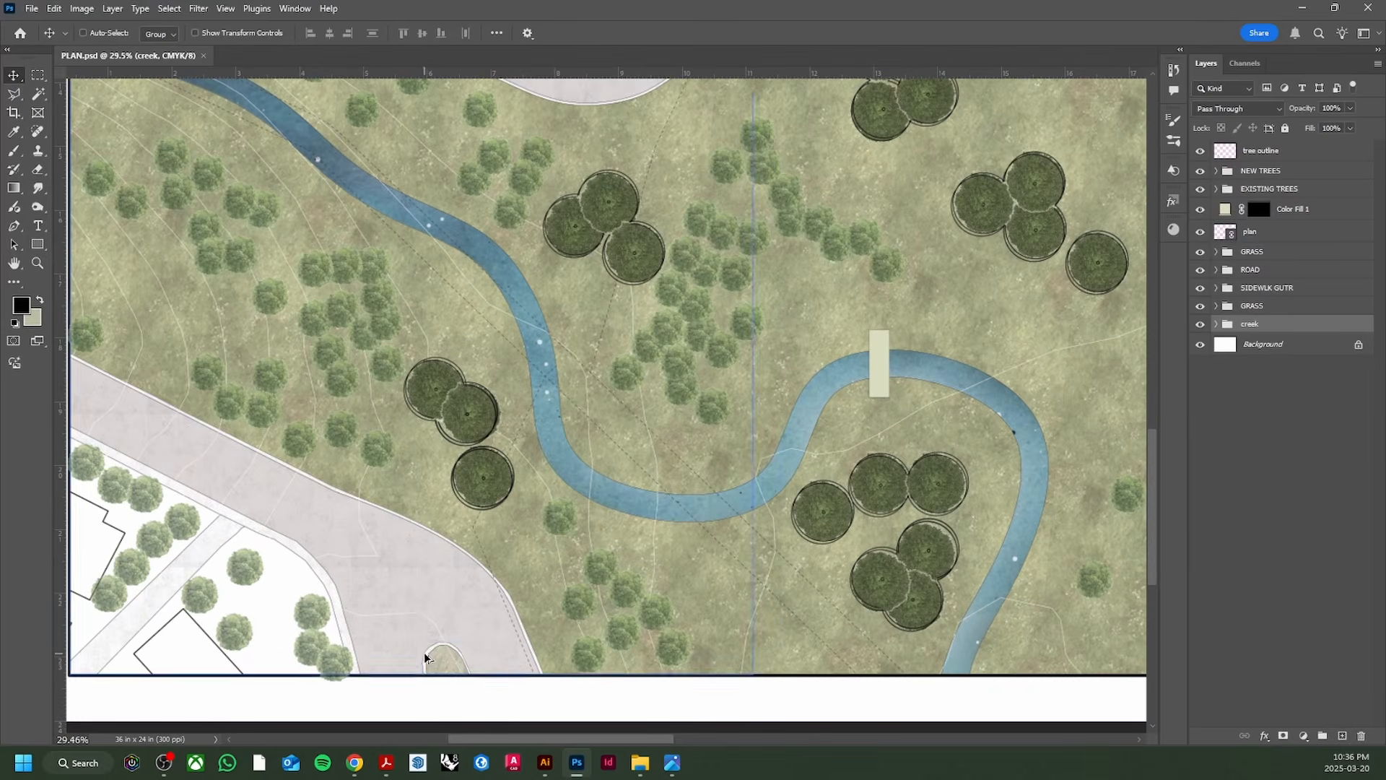
{"action": "scroll", "coordinate": [451, 665], "scroll_direction": "down", "scroll_amount": 5}
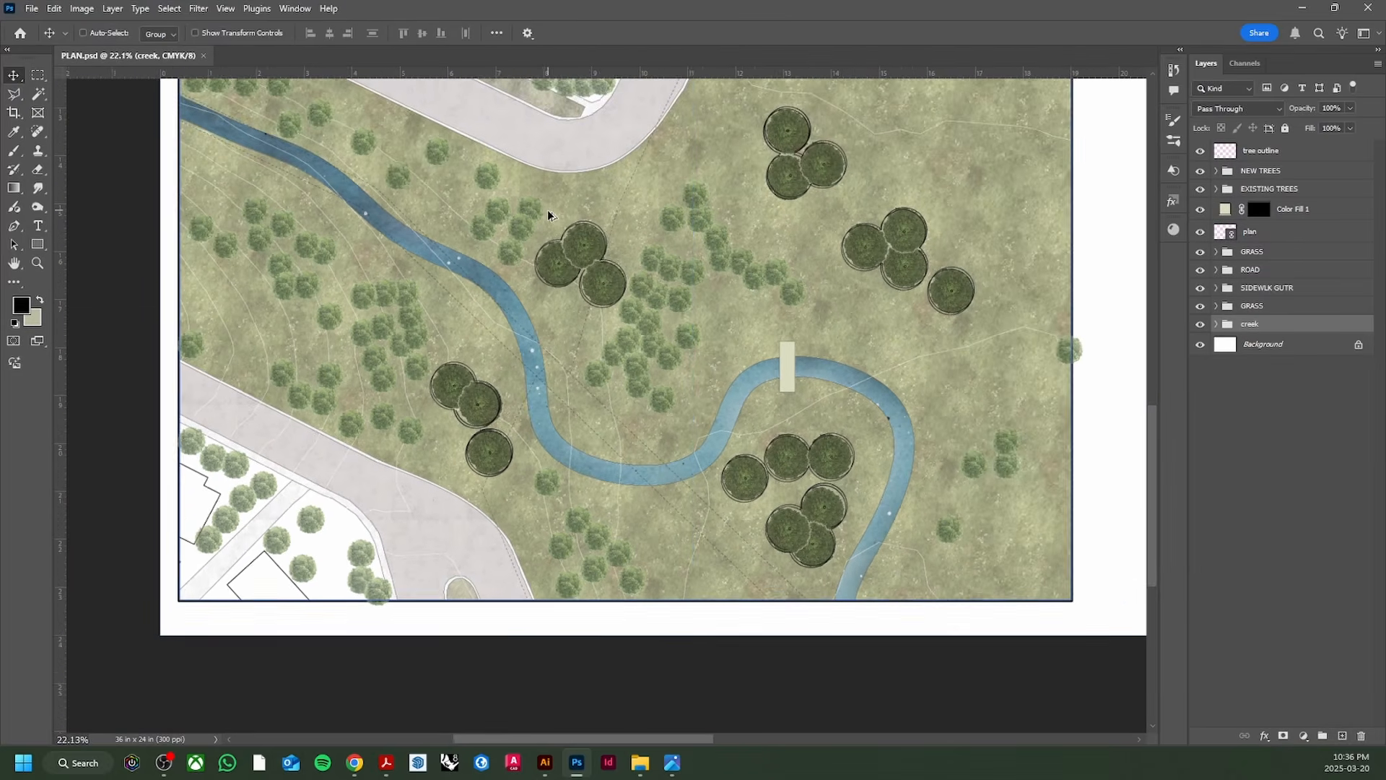
{"action": "scroll", "coordinate": [561, 226], "scroll_direction": "up", "scroll_amount": 2}
{"action": "key", "text": "w"}
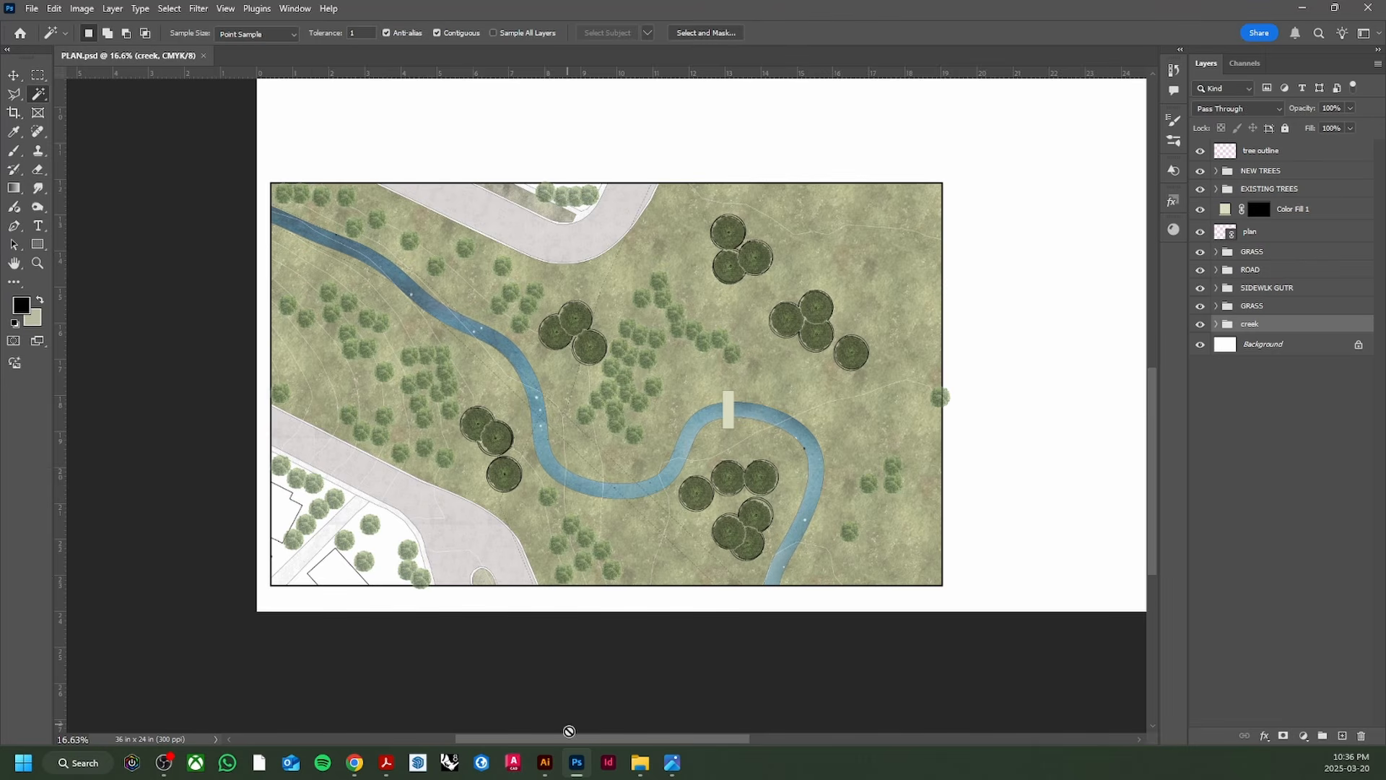
{"action": "left_click", "coordinate": [545, 762]}
{"action": "left_click", "coordinate": [577, 763]}
{"action": "scroll", "coordinate": [418, 545], "scroll_direction": "up", "scroll_amount": 2}
{"action": "scroll", "coordinate": [418, 545], "scroll_direction": "down", "scroll_amount": 1}
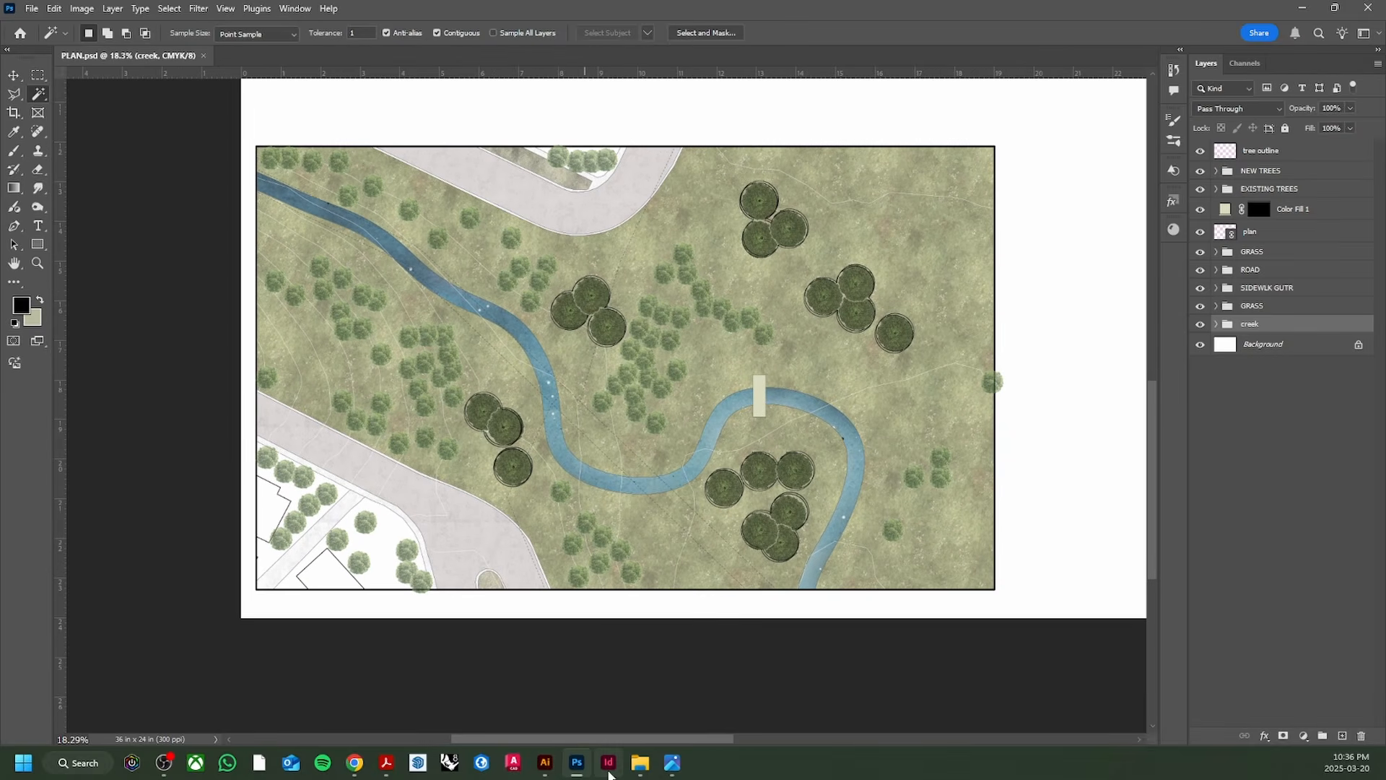
{"action": "left_click", "coordinate": [609, 770]}
{"action": "left_click", "coordinate": [672, 762]}
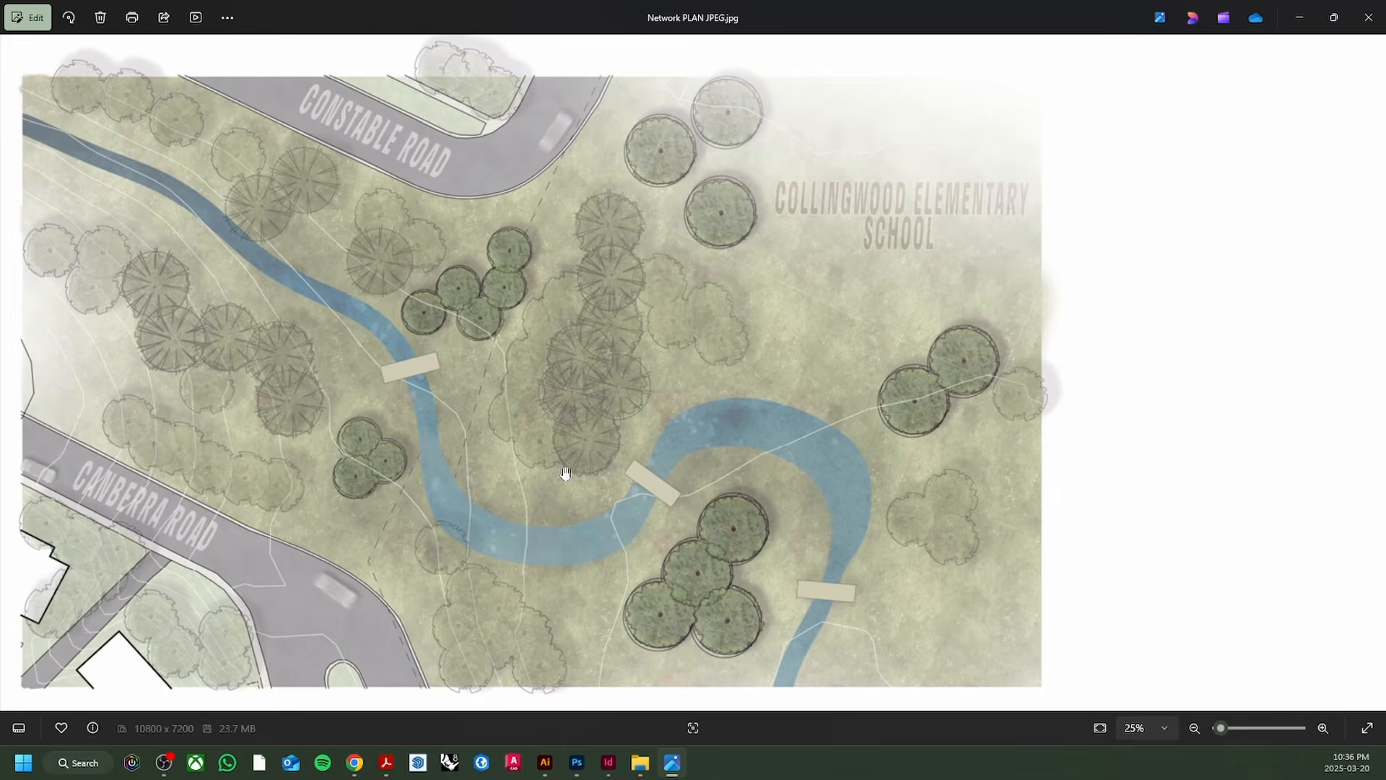
{"action": "scroll", "coordinate": [565, 472], "scroll_direction": "down", "scroll_amount": 1}
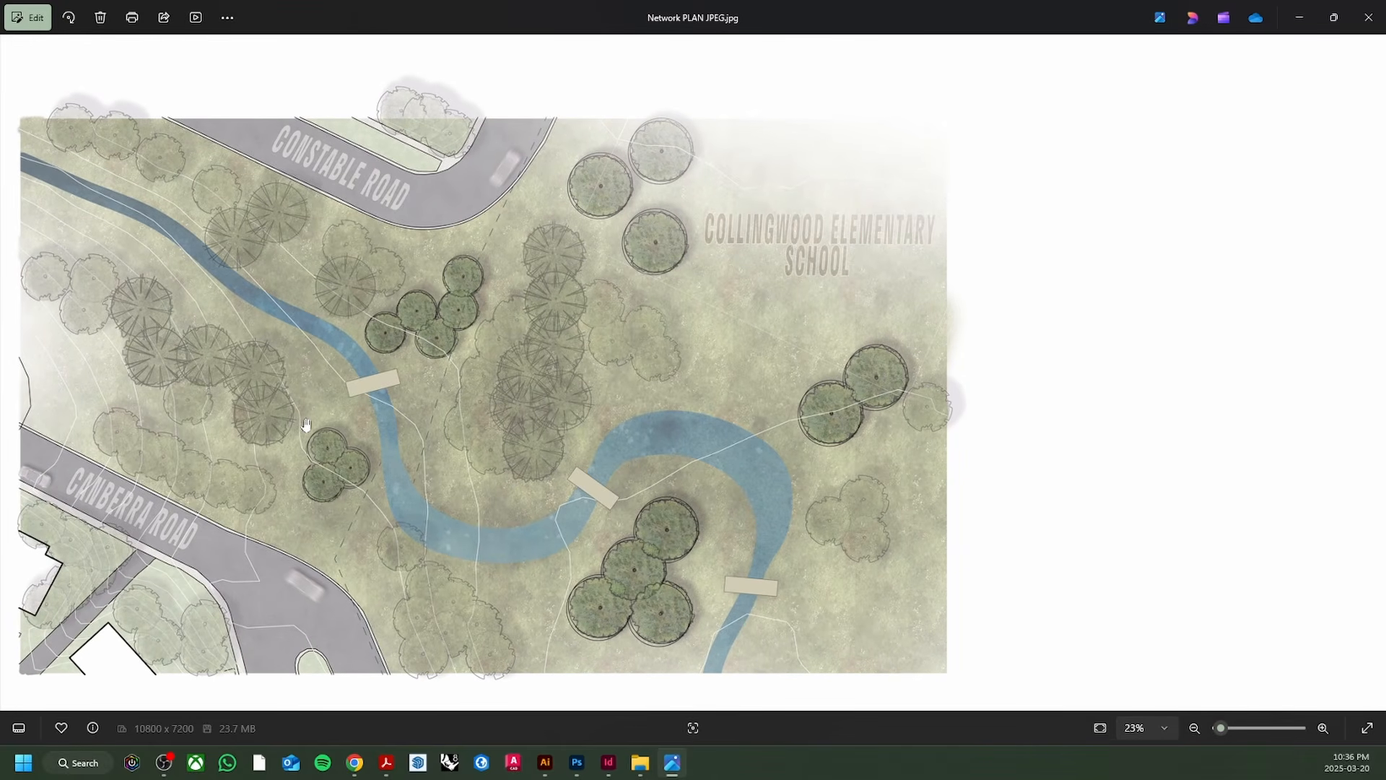
{"action": "right_click", "coordinate": [609, 768]}
{"action": "left_click", "coordinate": [628, 723]}
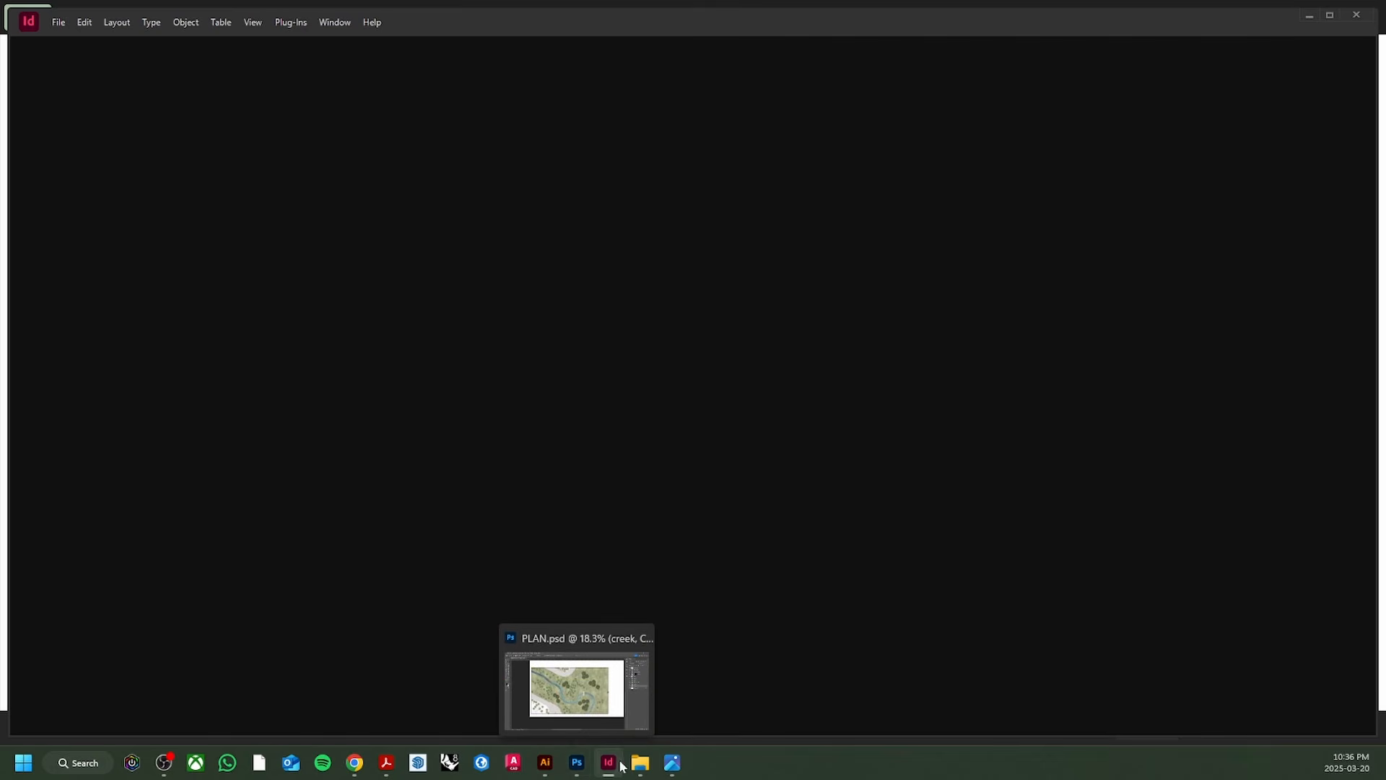
{"action": "left_click", "coordinate": [576, 767]}
{"action": "scroll", "coordinate": [498, 545], "scroll_direction": "up", "scroll_amount": 1}
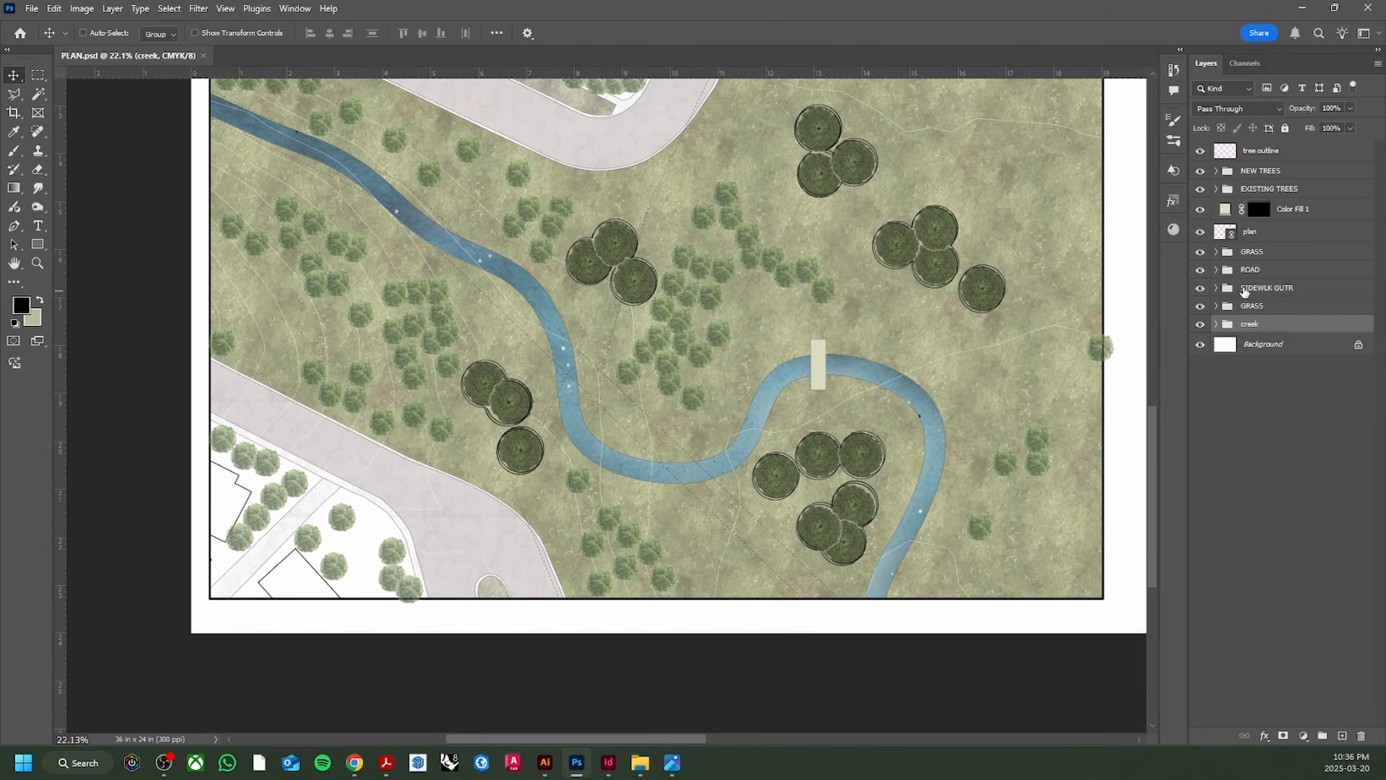
Step: Add a 'ROAD' text label in a chosen font above the central tree cluster
{"action": "left_click", "coordinate": [1260, 150]}
{"action": "left_click", "coordinate": [40, 224]}
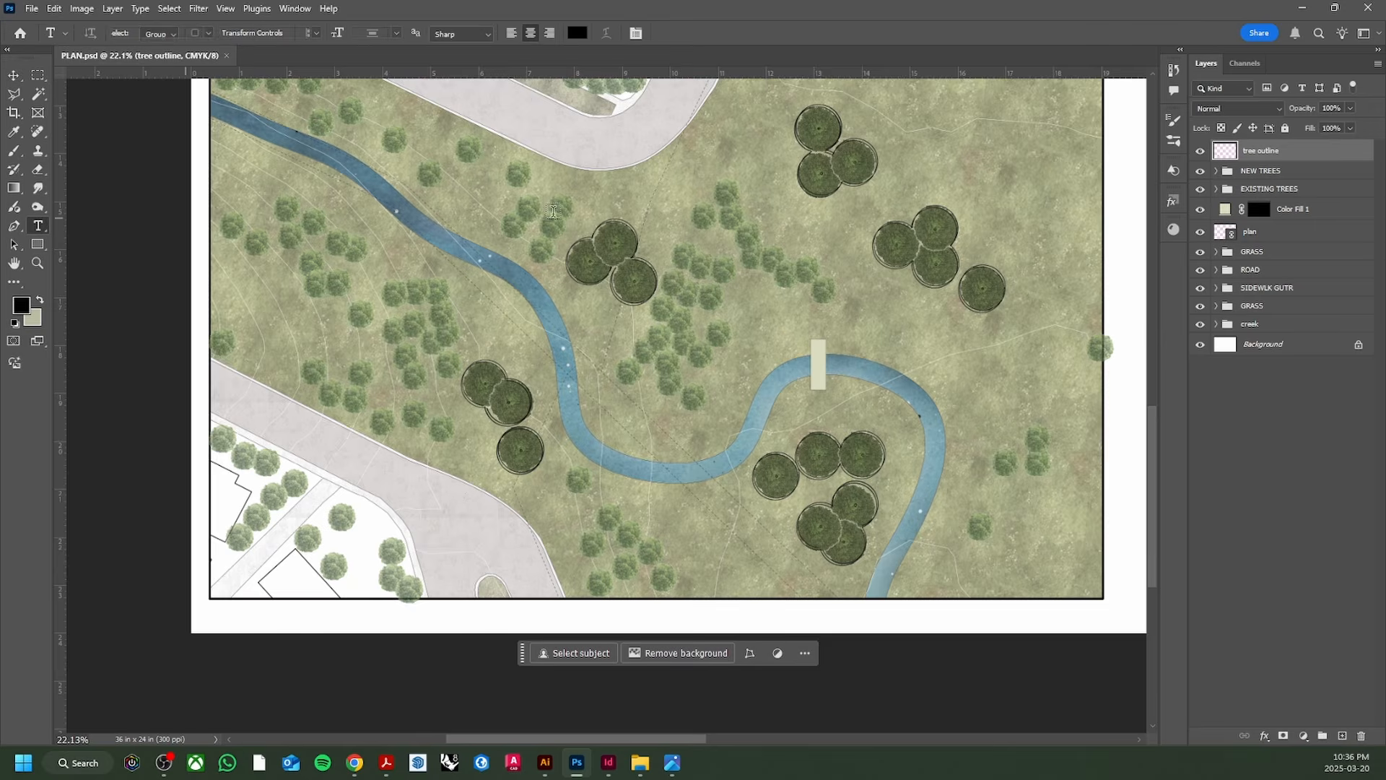
{"action": "left_click_drag", "start_coordinate": [522, 176], "coordinate": [784, 238]}
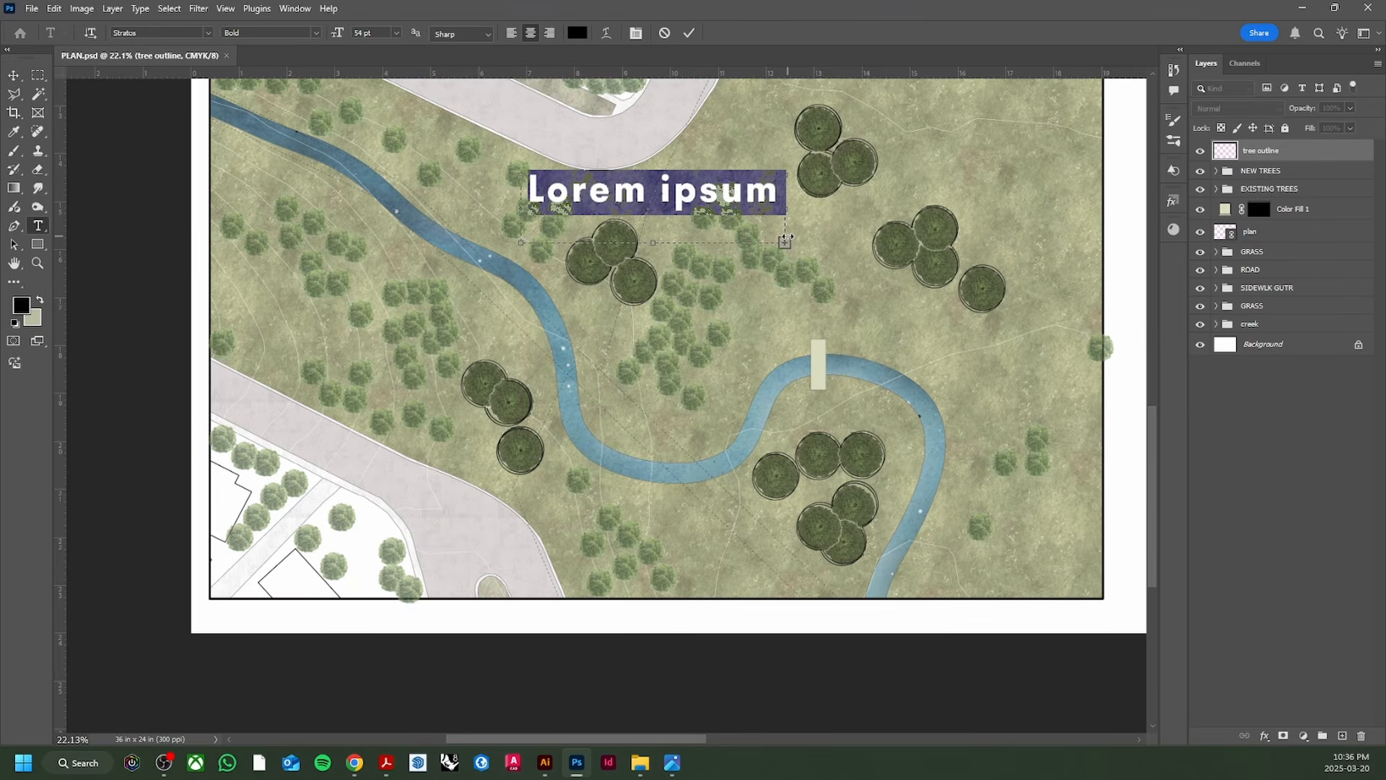
{"action": "type", "text": "ROAD"}
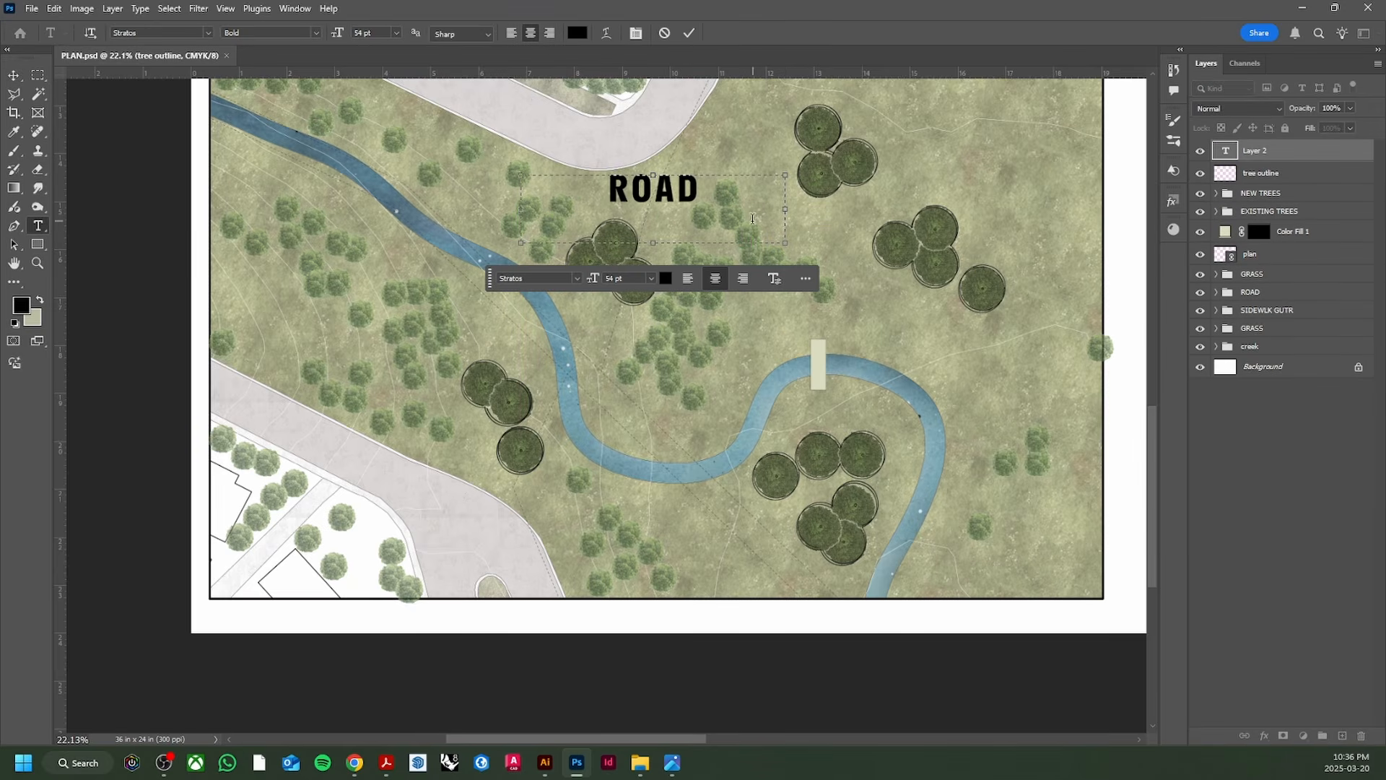
{"action": "left_click", "coordinate": [577, 279]}
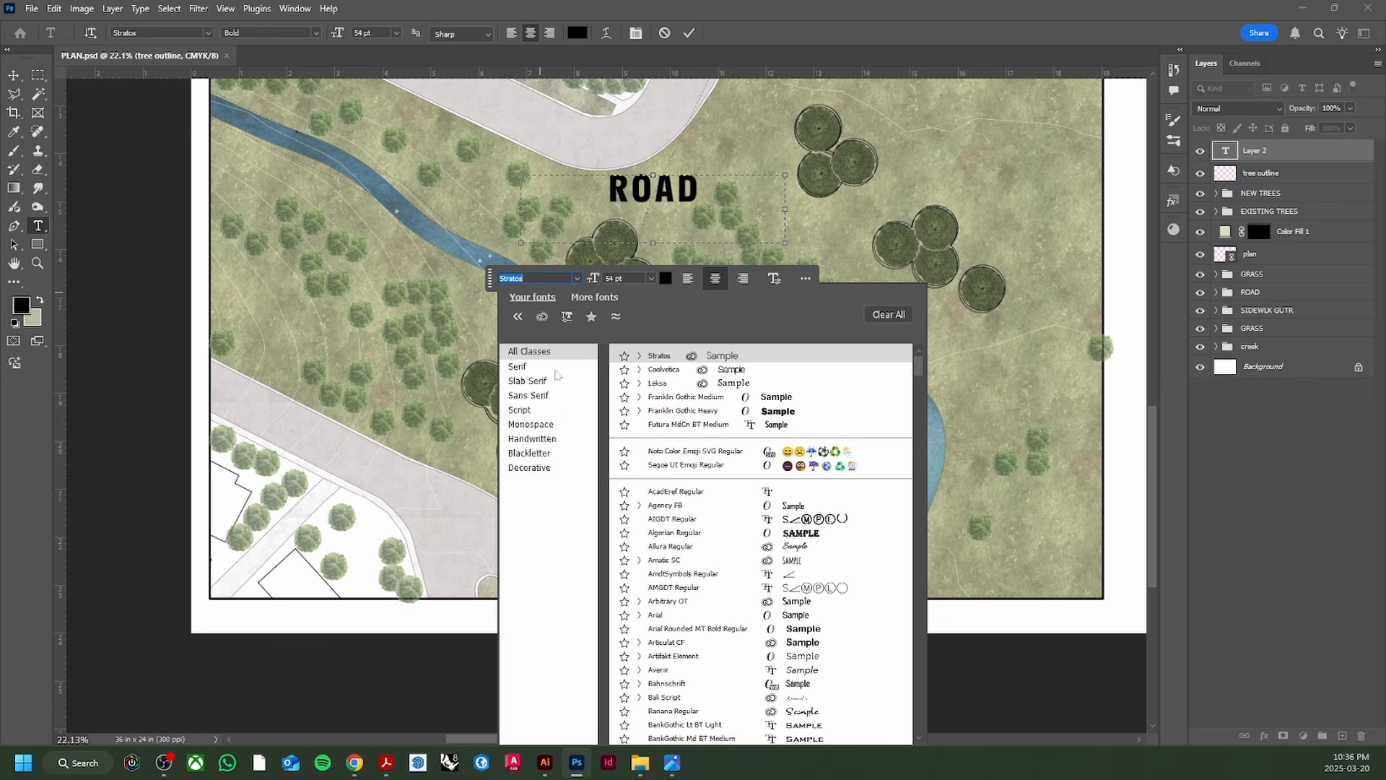
{"action": "left_click", "coordinate": [900, 221]}
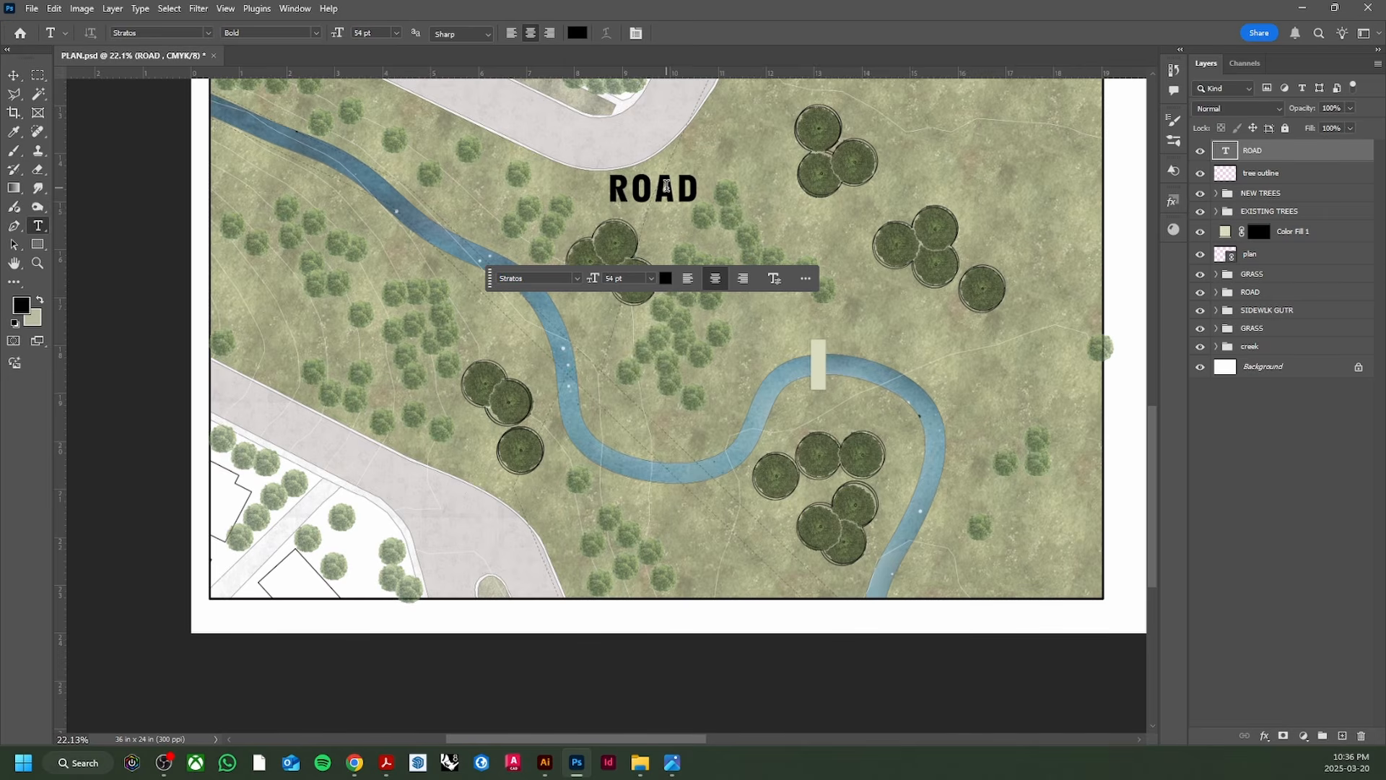
{"action": "key", "text": "v"}
Step: Move and rotate the ROAD label so it lies along the upper road
{"action": "left_click_drag", "start_coordinate": [668, 195], "coordinate": [572, 140]}
{"action": "scroll", "coordinate": [556, 269], "scroll_direction": "up", "scroll_amount": 3}
{"action": "scroll", "coordinate": [550, 268], "scroll_direction": "up", "scroll_amount": 1}
{"action": "mouse_move", "coordinate": [548, 237]}
{"action": "left_mouse_down"}
{"action": "mouse_move", "coordinate": [588, 244]}
{"action": "mouse_move", "coordinate": [488, 200]}
{"action": "mouse_move", "coordinate": [582, 223]}
{"action": "mouse_move", "coordinate": [531, 219]}
{"action": "left_mouse_up"}
{"action": "key", "text": "ctrl+t"}
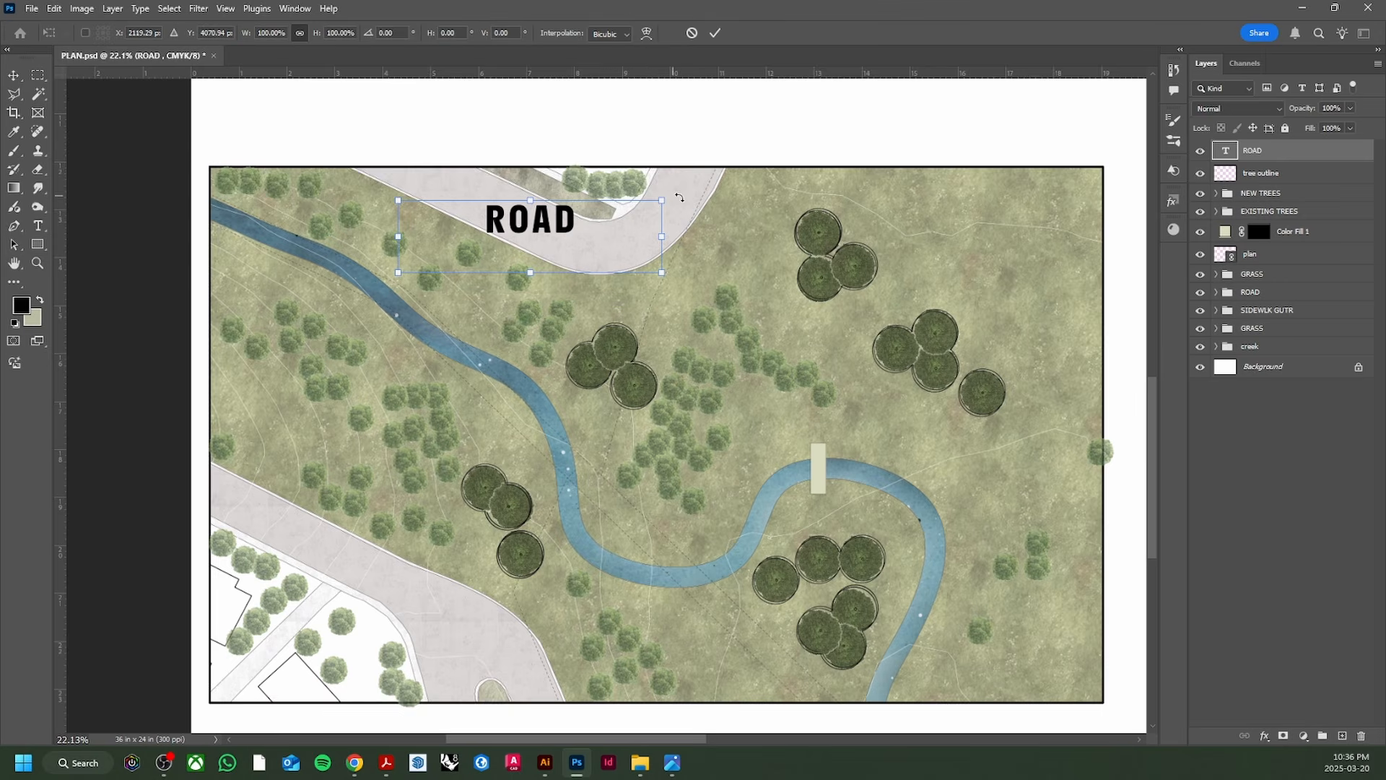
{"action": "left_click_drag", "start_coordinate": [676, 196], "coordinate": [731, 274]}
{"action": "left_click_drag", "start_coordinate": [560, 243], "coordinate": [538, 237]}
{"action": "left_click", "coordinate": [600, 358]}
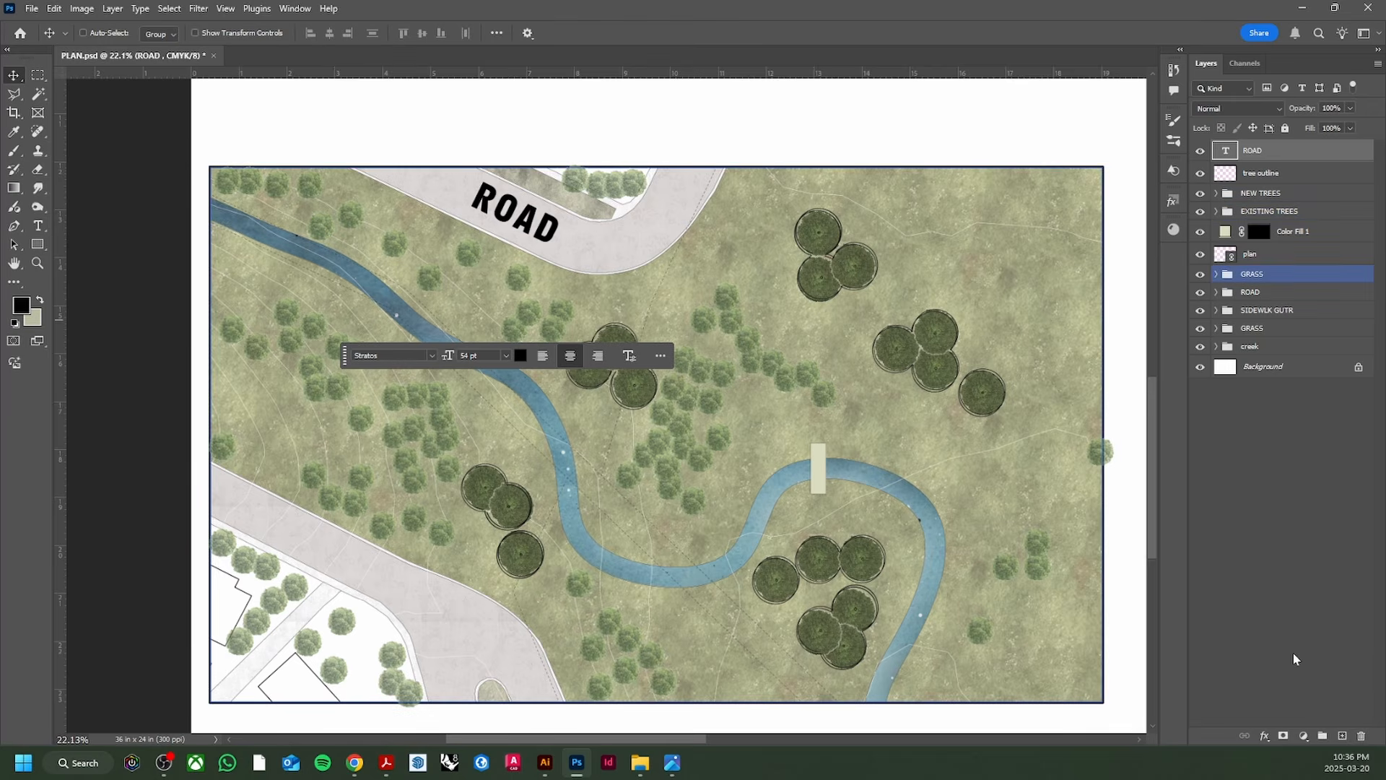
{"action": "left_click", "coordinate": [1266, 736]}
Step: Give the ROAD label a thickened white outside stroke
{"action": "left_click", "coordinate": [1287, 628]}
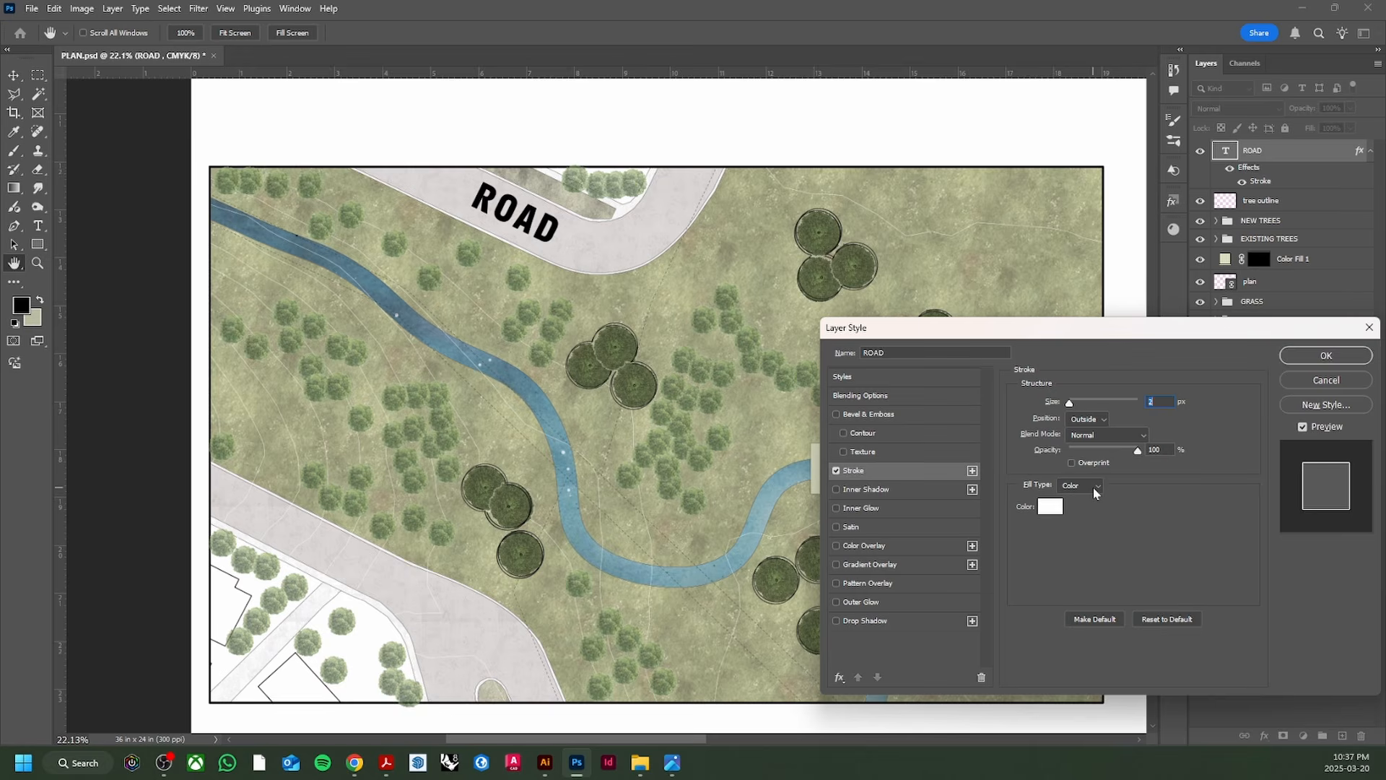
{"action": "key", "text": "Up"}
{"action": "key", "text": "Up"}
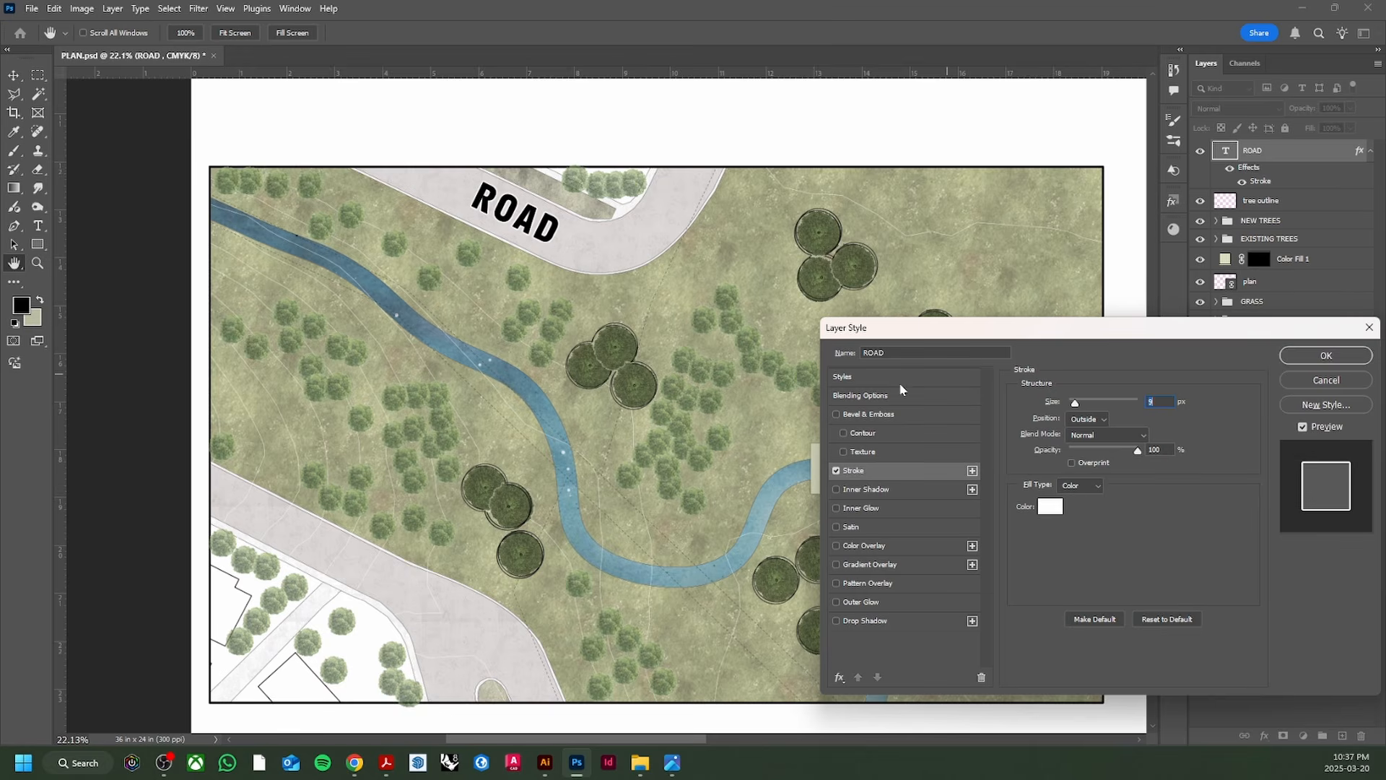
{"action": "key", "text": "Up"}
{"action": "key", "text": "Up"}
{"action": "key", "text": "Up"}
{"action": "key", "text": "Up"}
{"action": "left_click", "coordinate": [1307, 361]}
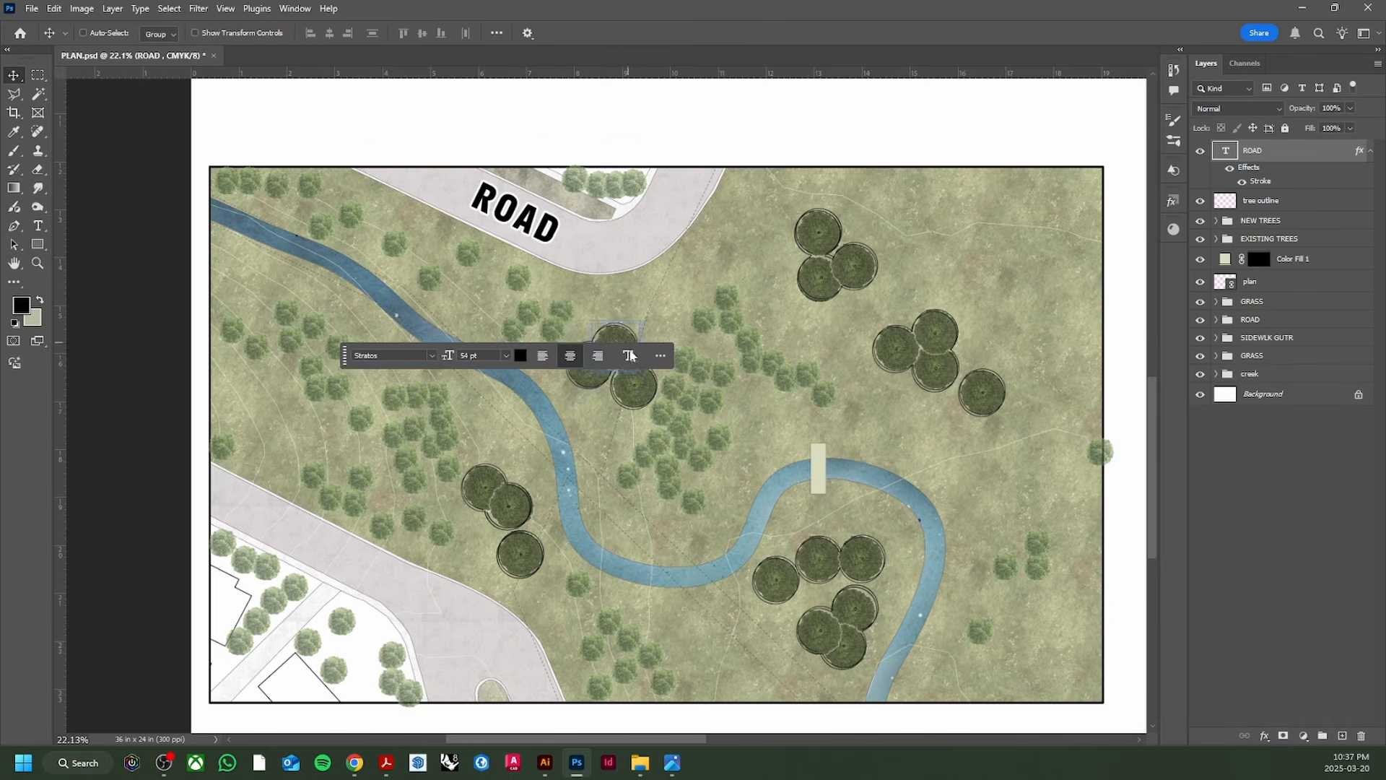
Step: Set the ROAD label layer's opacity to 20%
{"action": "left_click_drag", "start_coordinate": [351, 355], "coordinate": [854, 119]}
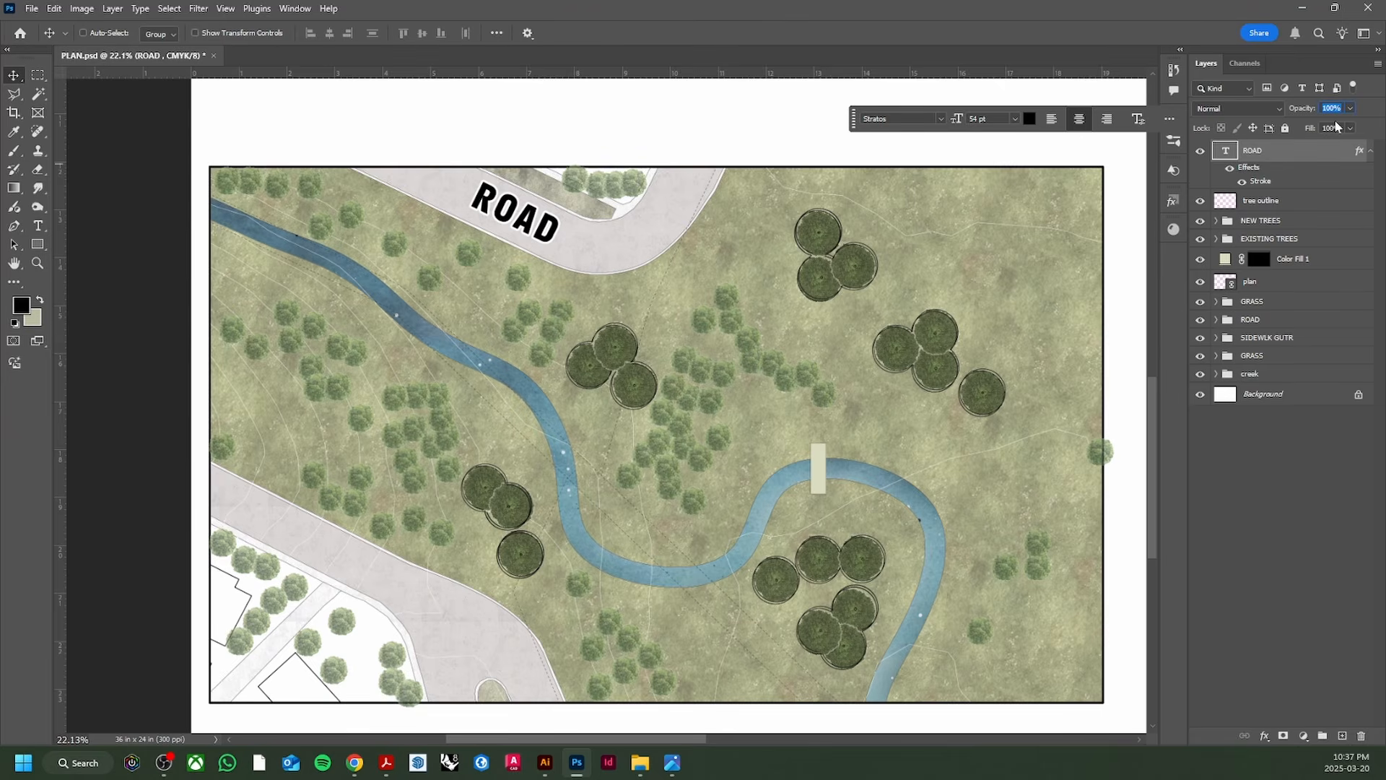
{"action": "type", "text": "30"}
{"action": "key", "text": "Return"}
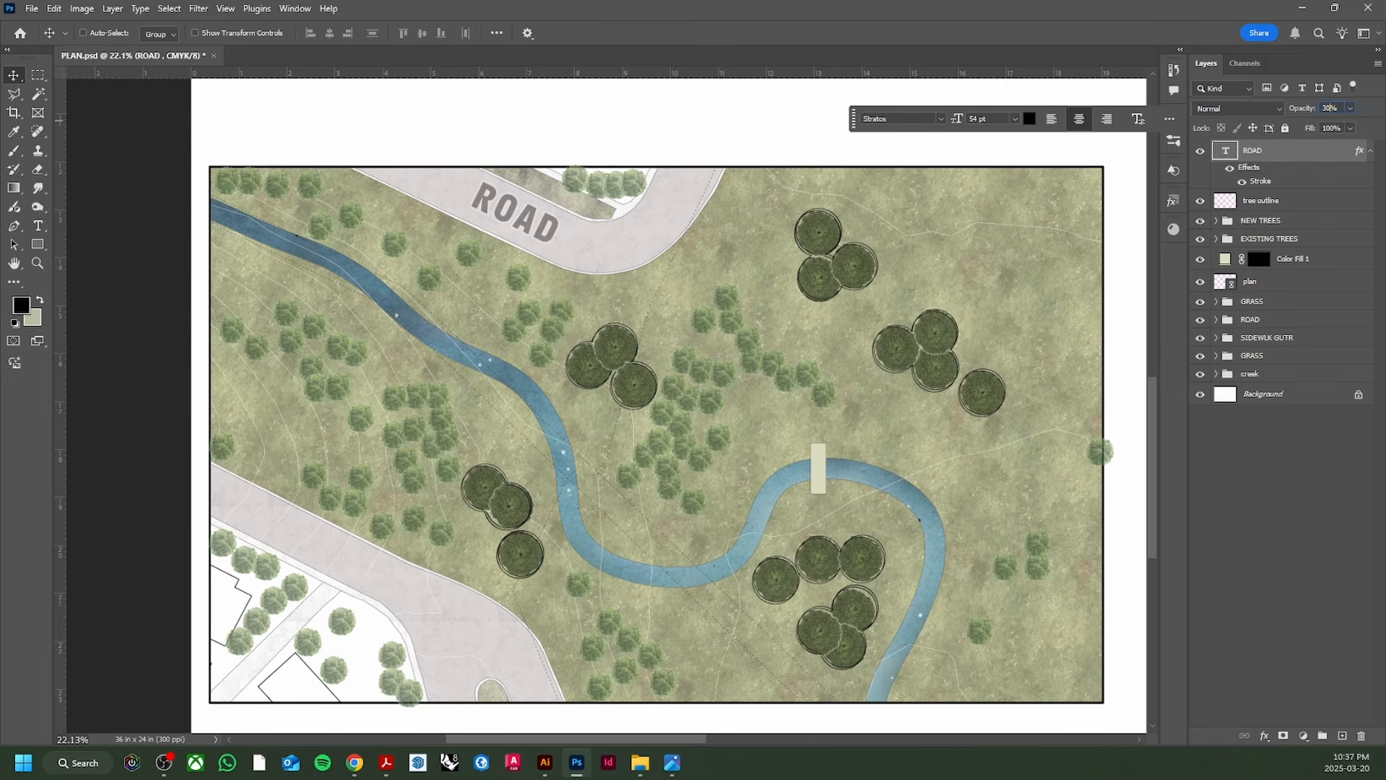
{"action": "type", "text": "0"}
{"action": "key", "text": "Return"}
{"action": "key", "text": "Return"}
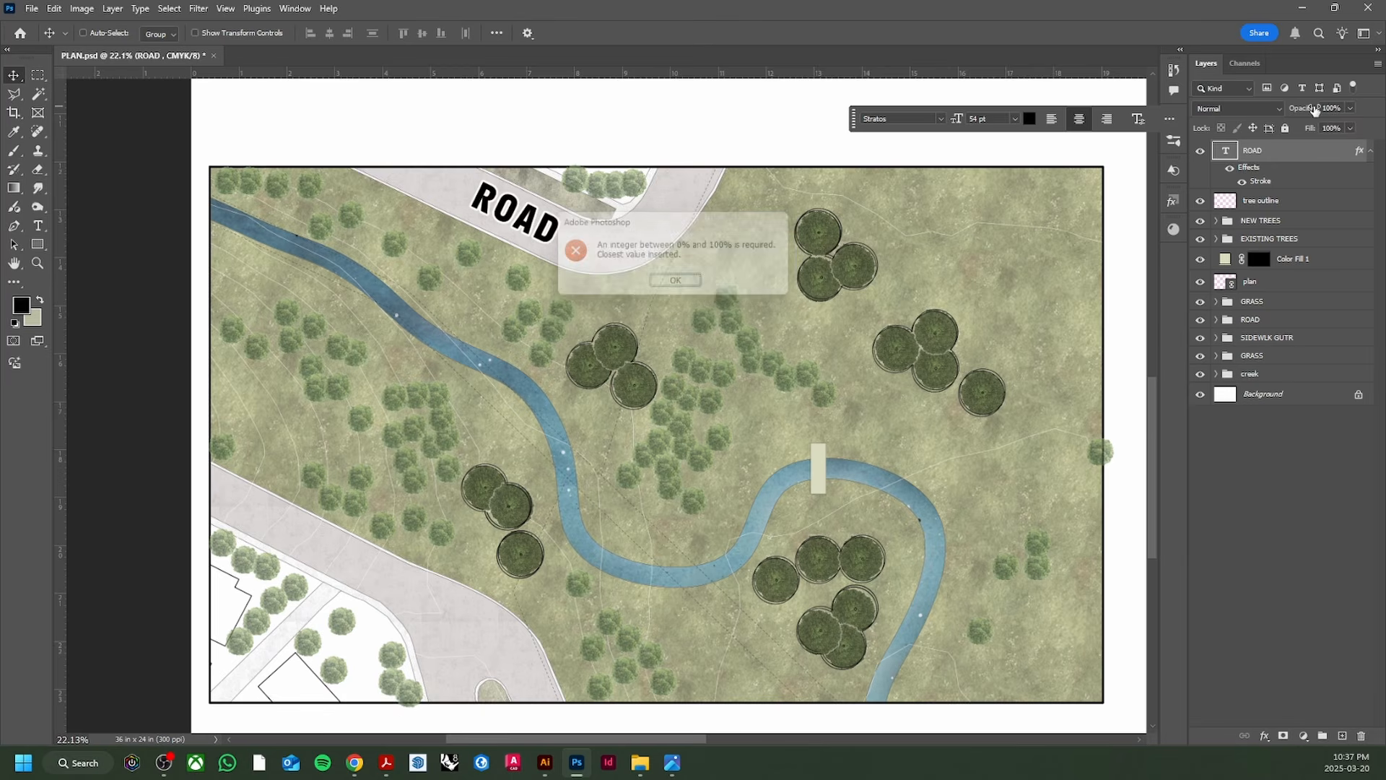
{"action": "type", "text": "20"}
{"action": "key", "text": "Return"}
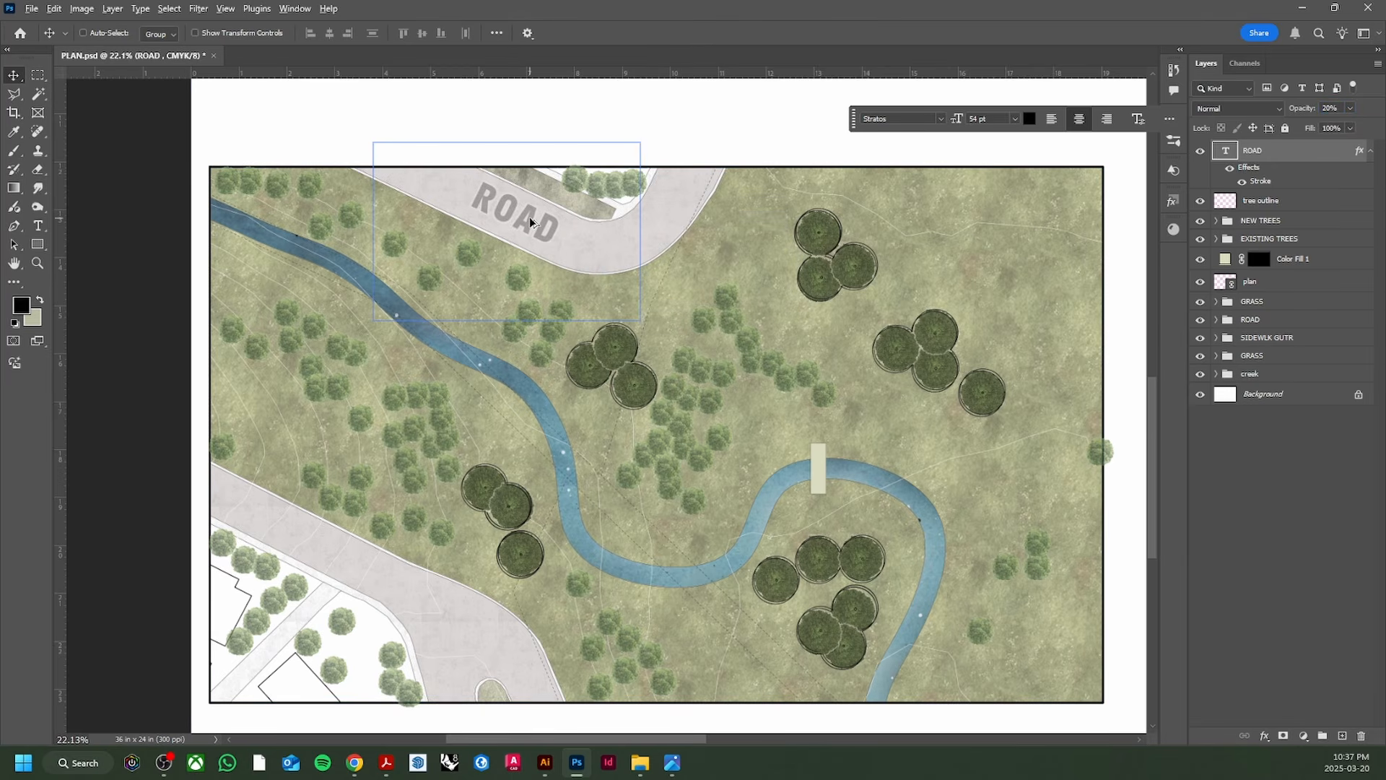
Step: Duplicate the ROAD label onto the lower-left road and rotate it to match
{"action": "left_click_drag", "start_coordinate": [531, 222], "coordinate": [1045, 273]}
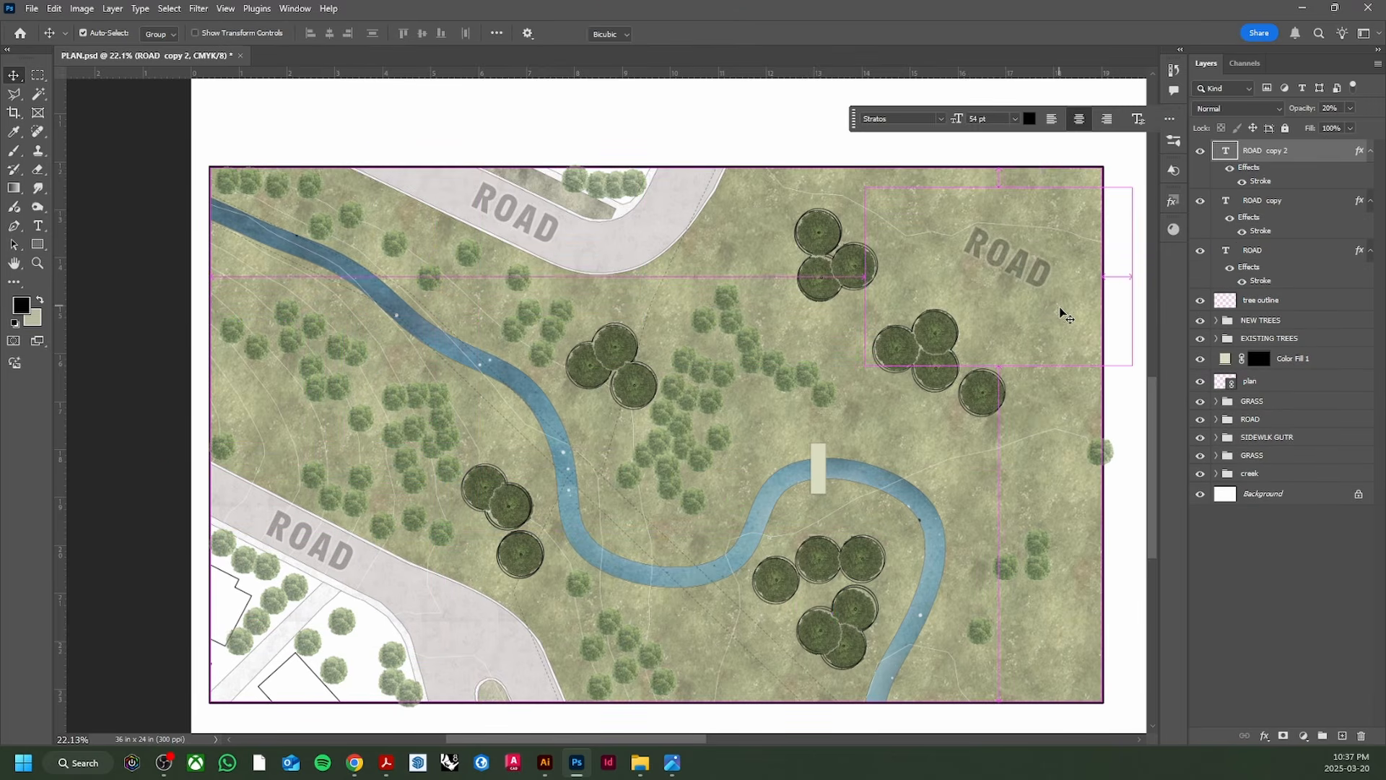
{"action": "key", "text": "ctrl+t"}
{"action": "left_click_drag", "start_coordinate": [1140, 375], "coordinate": [1171, 327]}
{"action": "key", "text": "Return"}
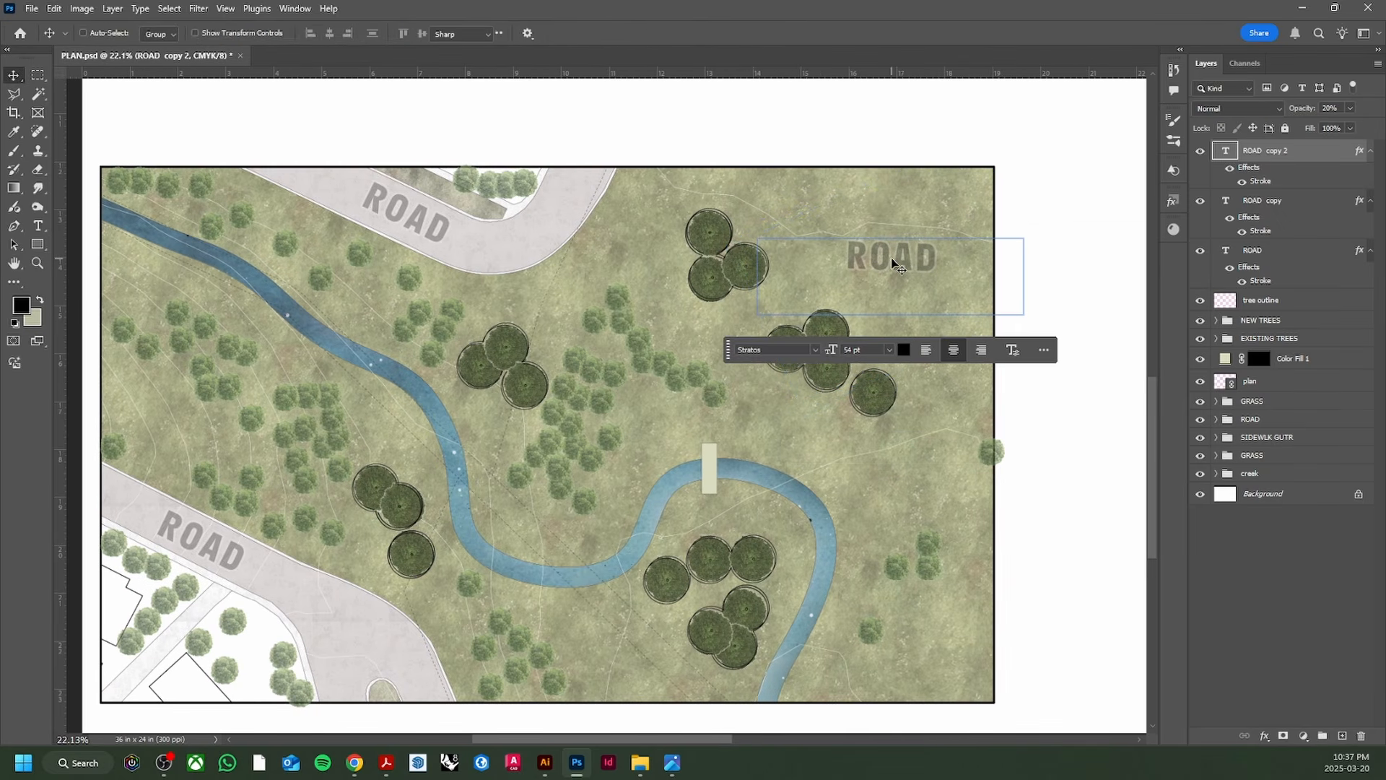
Step: Retype the copied label as 'SCHOOL YARD' and tilt it slightly
{"action": "double_click", "coordinate": [898, 266]}
{"action": "type", "text": "SCHOOL"}
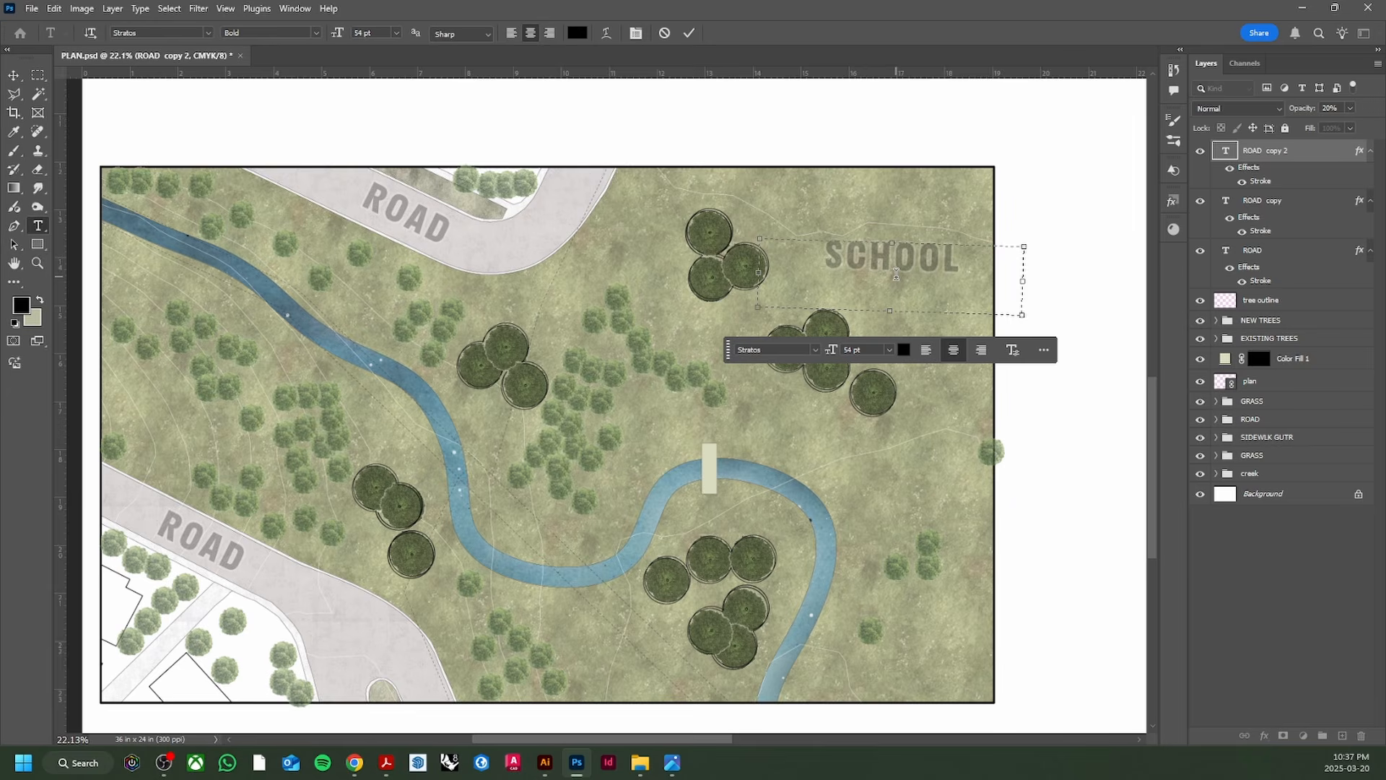
{"action": "type", "text": " YARD"}
{"action": "key", "text": "ctrl+Return"}
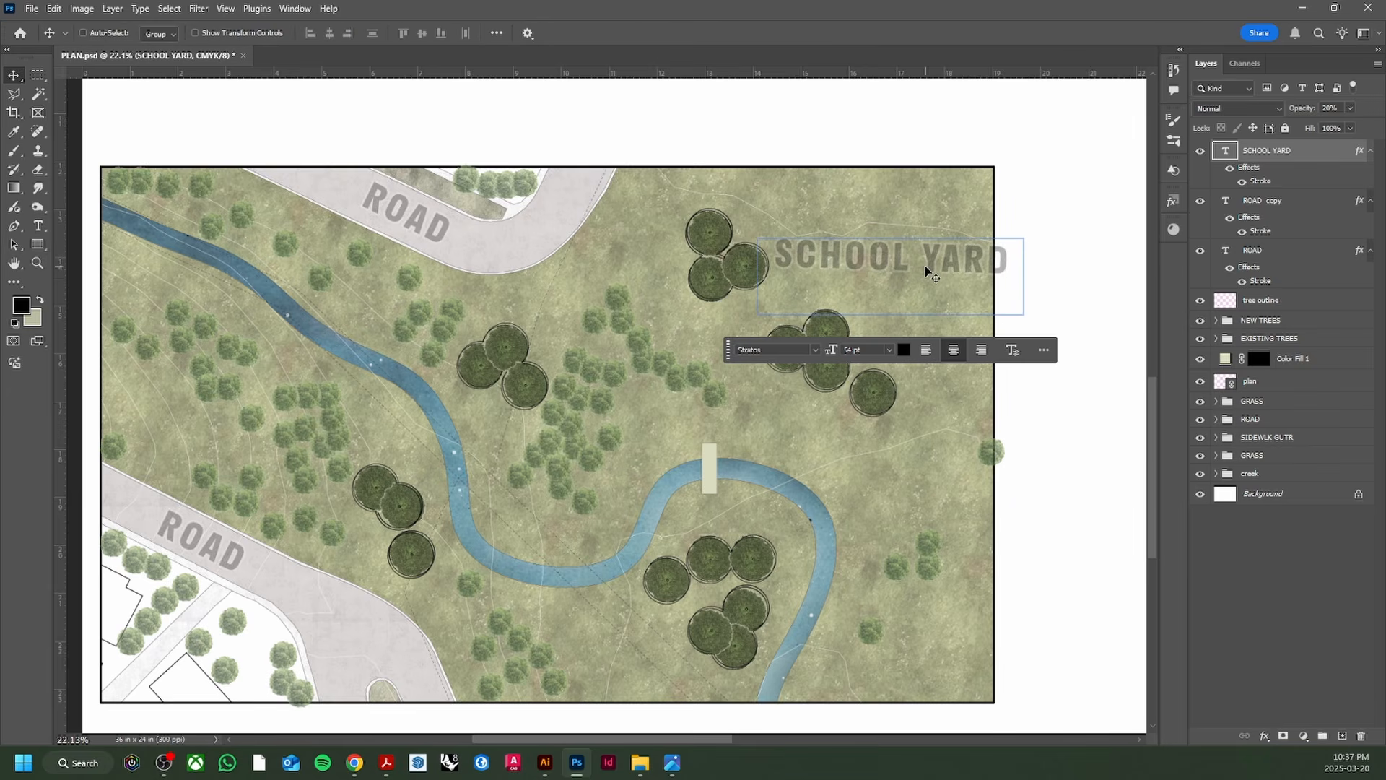
{"action": "key", "text": "ctrl+t"}
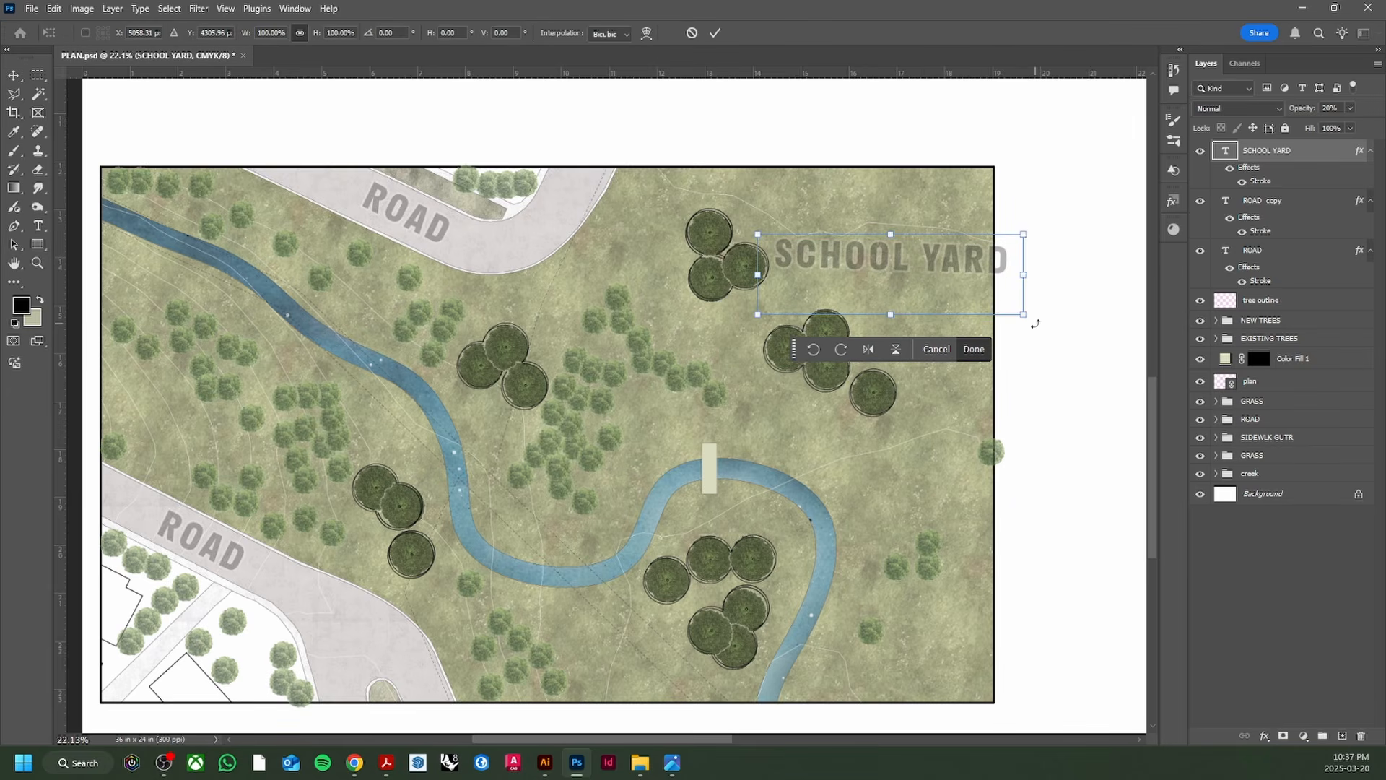
{"action": "left_click_drag", "start_coordinate": [1035, 324], "coordinate": [1044, 322]}
{"action": "double_click", "coordinate": [922, 267]}
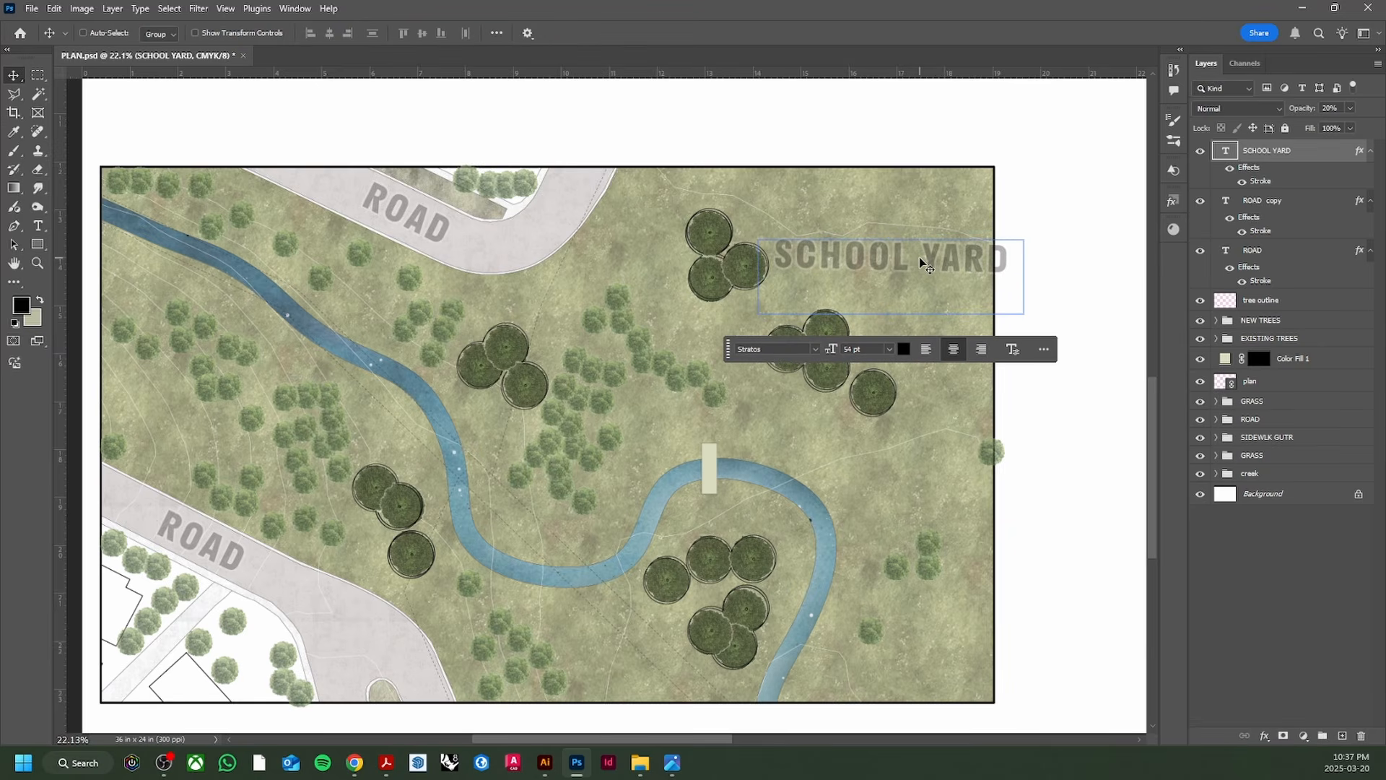
Step: Break SCHOOL YARD onto two lines and enlarge its text box so YARD shows
{"action": "left_click", "coordinate": [924, 254]}
{"action": "key", "text": "BackSpace"}
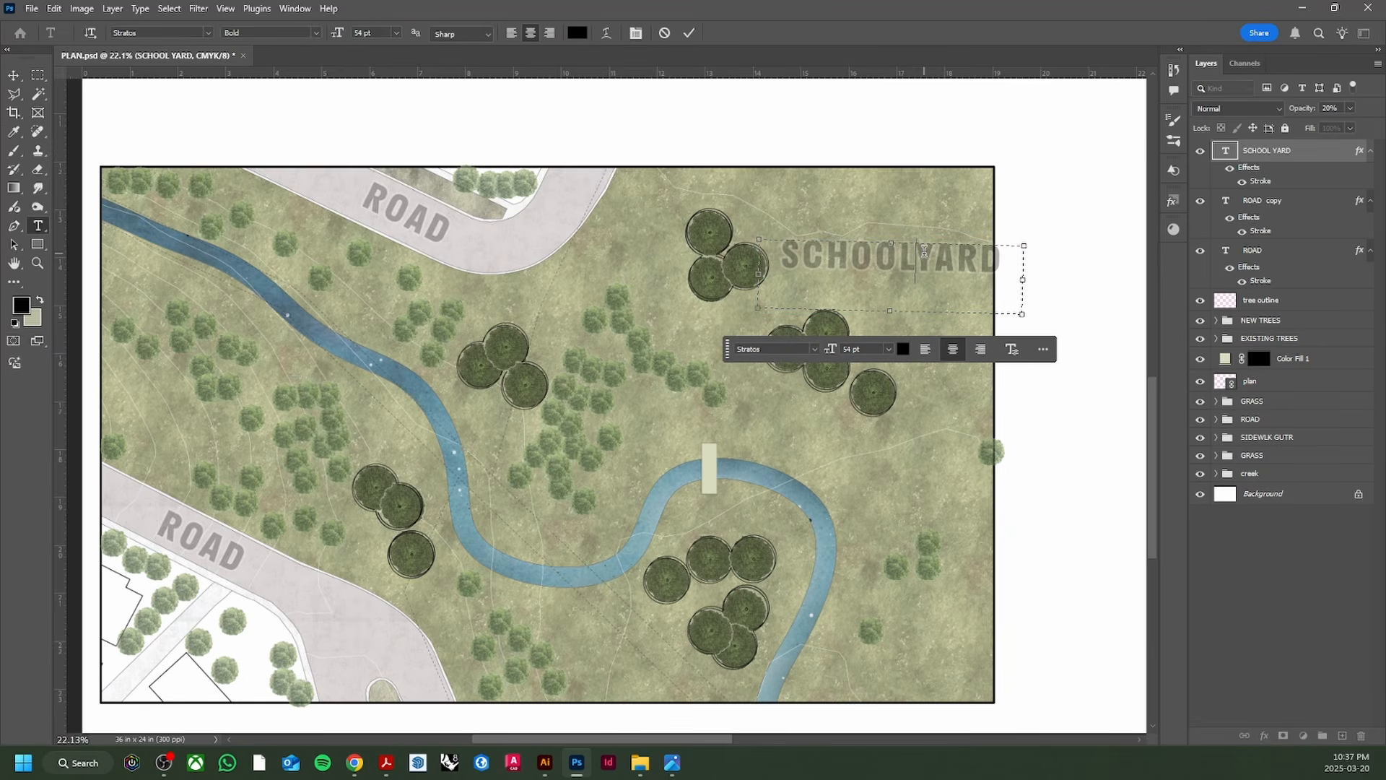
{"action": "key", "text": "Delete"}
{"action": "key", "text": "Delete"}
{"action": "key", "text": "Delete"}
{"action": "key", "text": "Delete"}
{"action": "key", "text": "Escape"}
{"action": "double_click", "coordinate": [911, 268]}
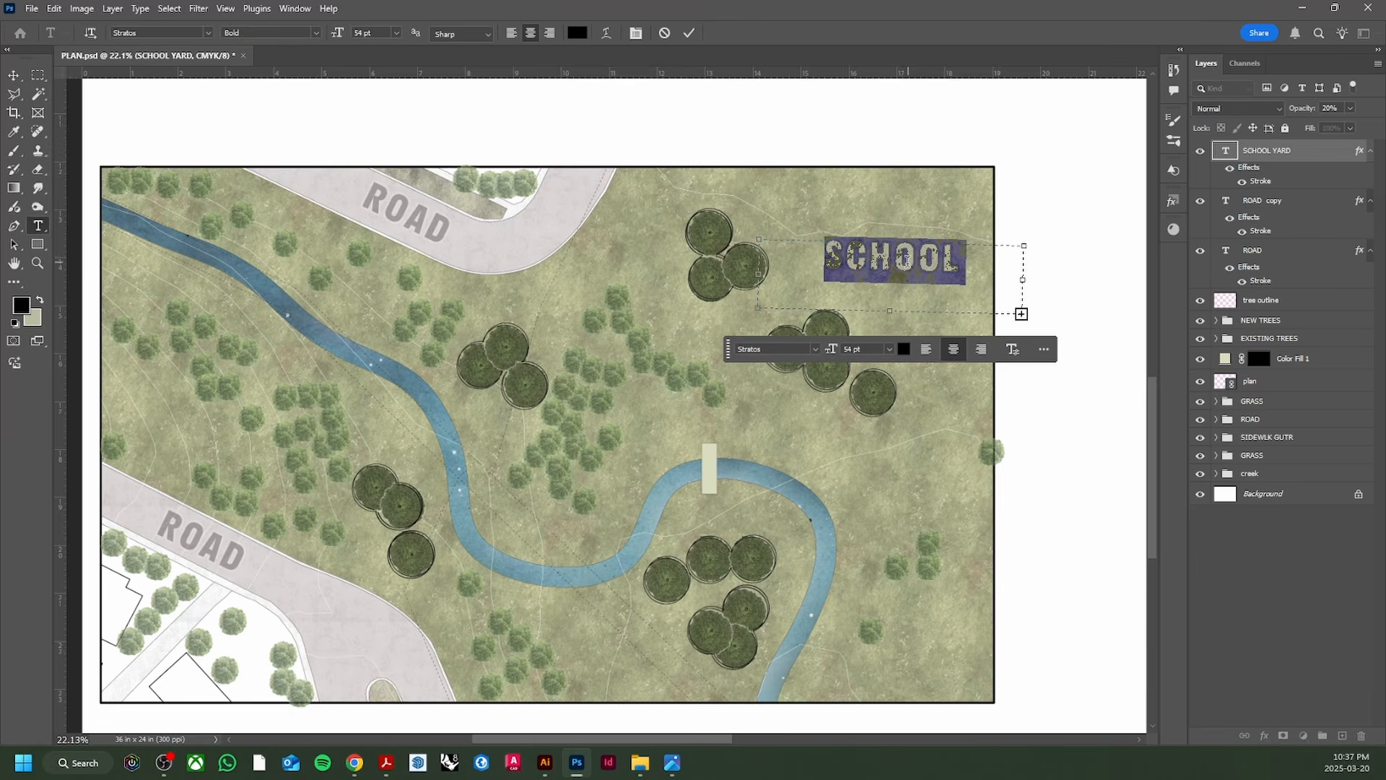
{"action": "left_click_drag", "start_coordinate": [891, 315], "coordinate": [895, 324]}
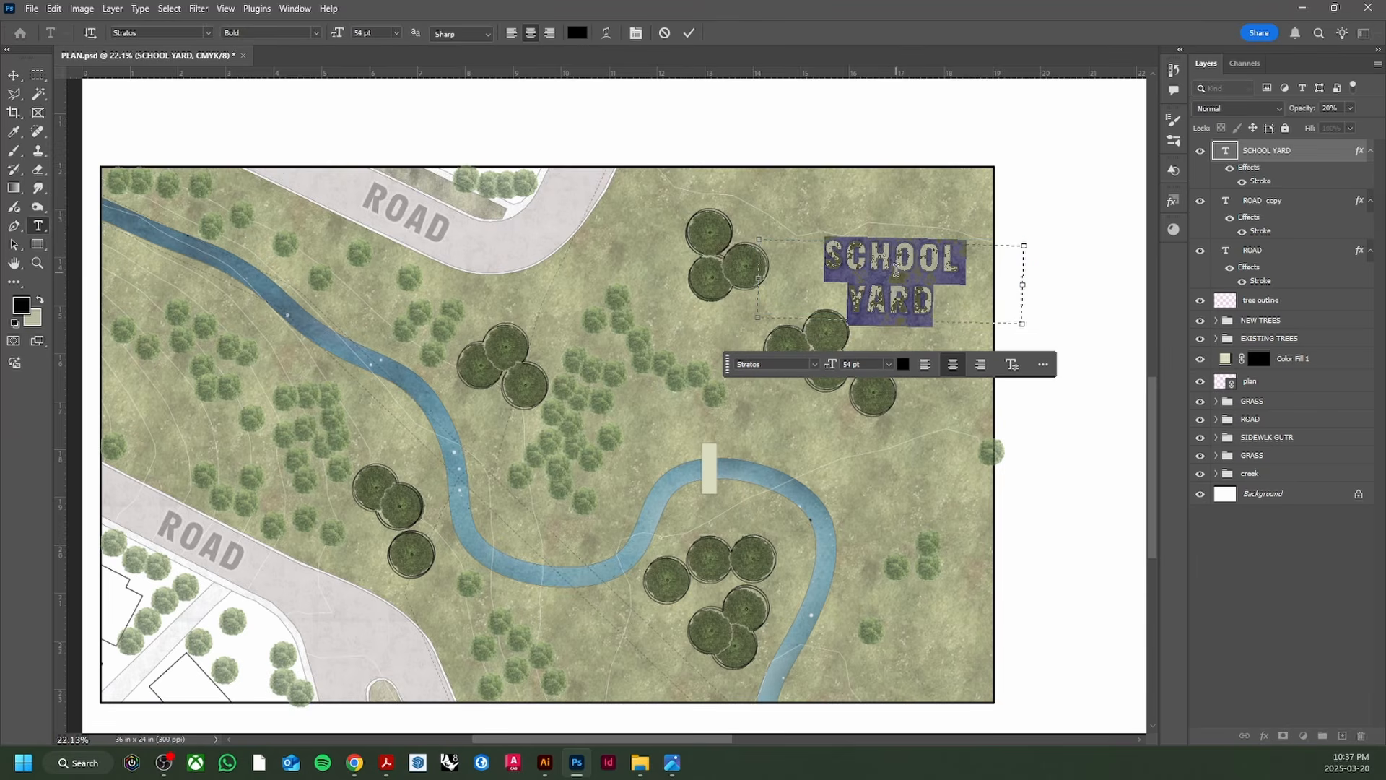
{"action": "key", "text": "Escape"}
Step: Move the SCHOOL YARD label to the plan's top-right, rotate it slightly, and save
{"action": "left_click_drag", "start_coordinate": [899, 273], "coordinate": [878, 228]}
{"action": "key", "text": "ctrl+t"}
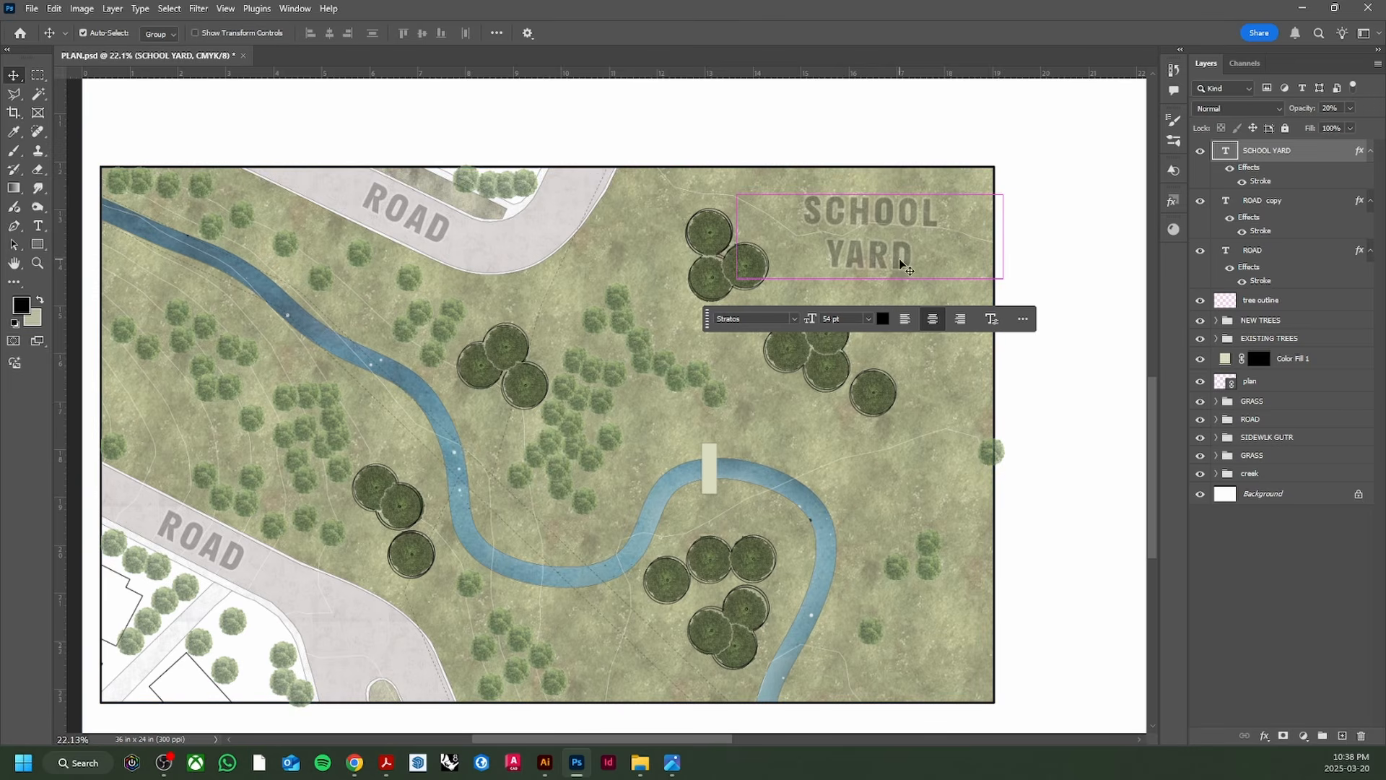
{"action": "left_click_drag", "start_coordinate": [1019, 291], "coordinate": [1023, 291]}
{"action": "left_click", "coordinate": [950, 320]}
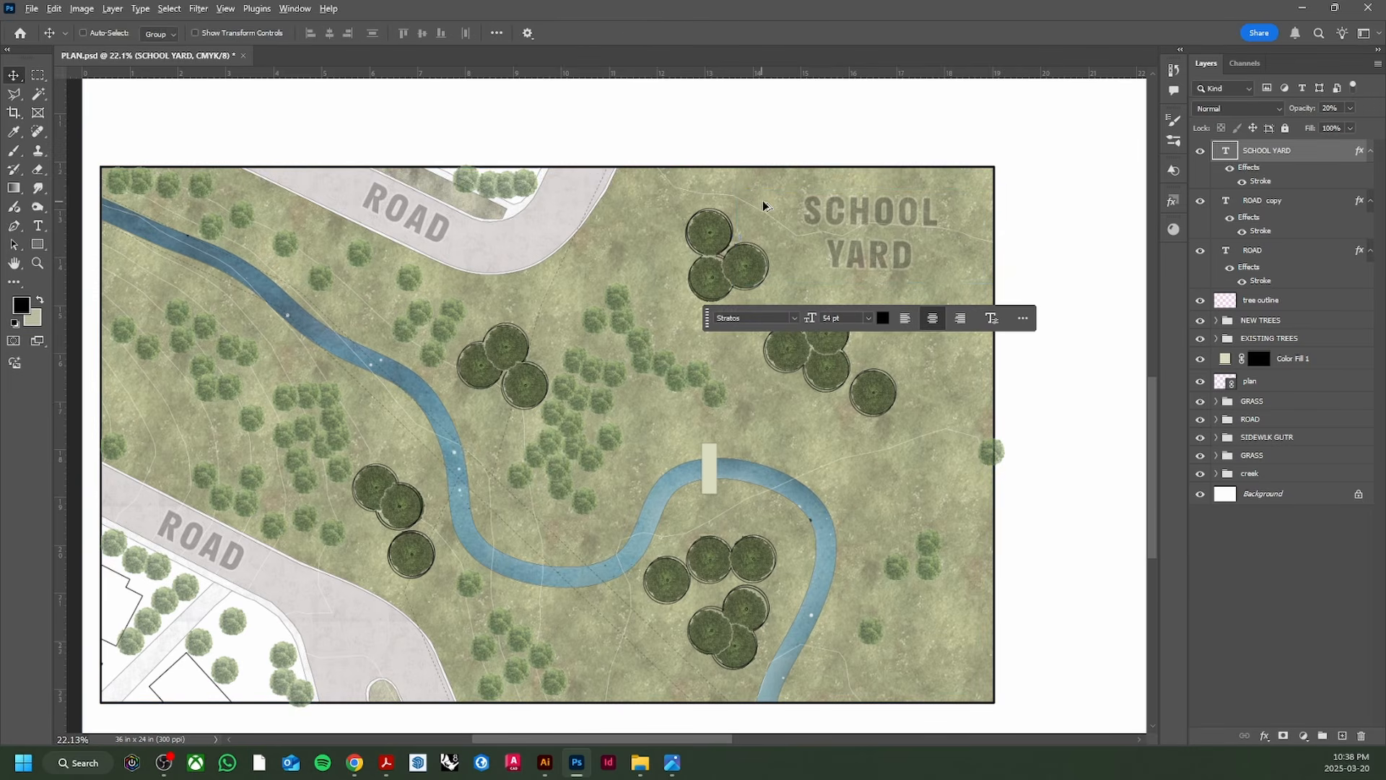
{"action": "scroll", "coordinate": [765, 216], "scroll_direction": "down", "scroll_amount": 2}
{"action": "key", "text": "ctrl+s"}
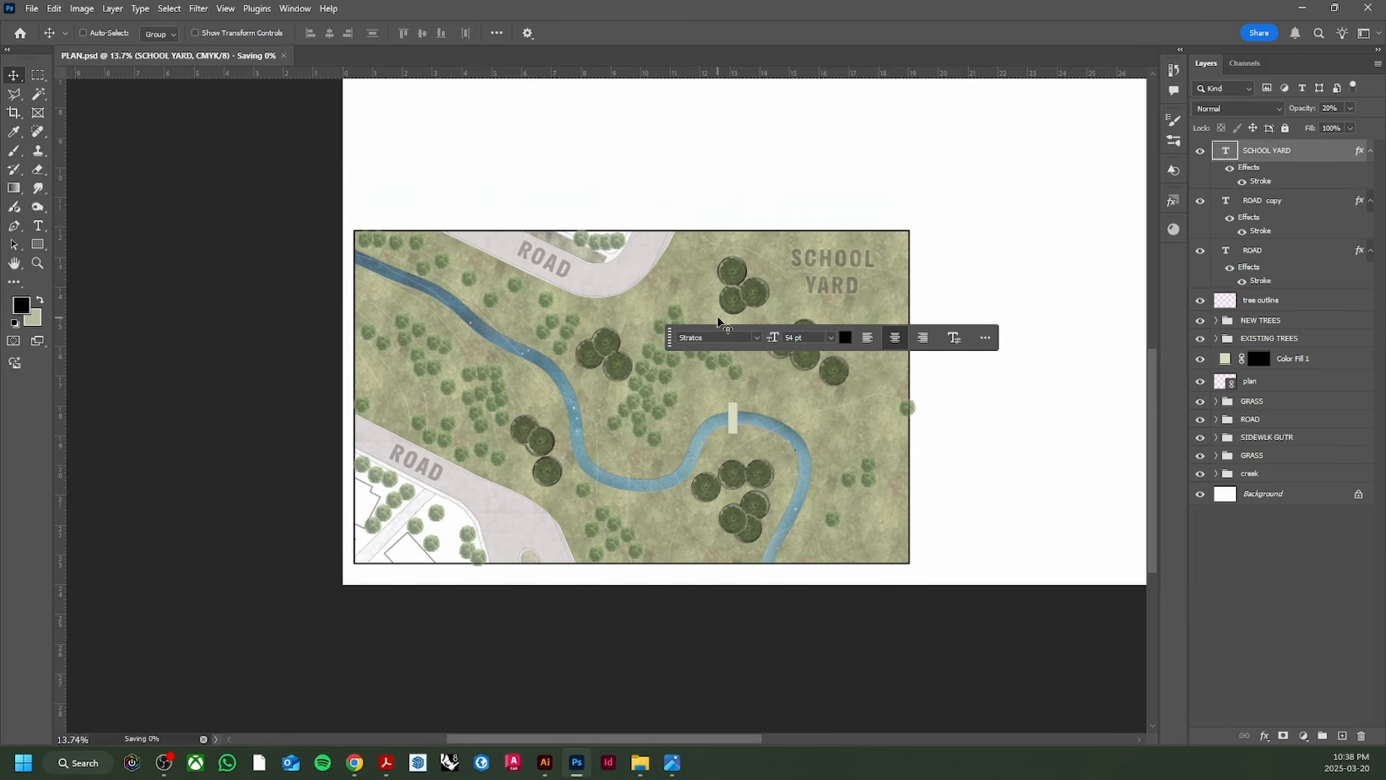
Step: Browse the Stratos font weights without changing, then select all three text layers
{"action": "scroll", "coordinate": [637, 309], "scroll_direction": "up", "scroll_amount": 1}
{"action": "left_click_drag", "start_coordinate": [689, 341], "coordinate": [715, 478]}
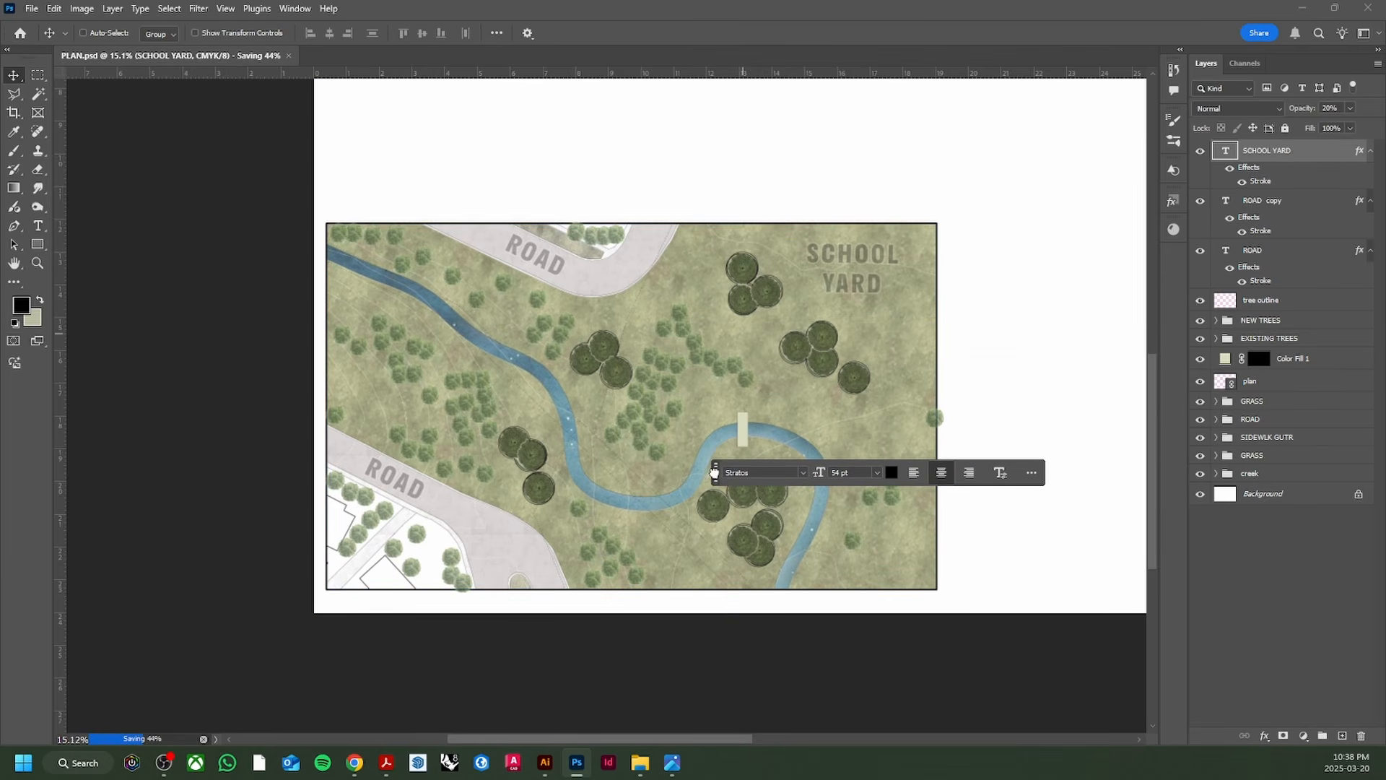
{"action": "left_click", "coordinate": [803, 476]}
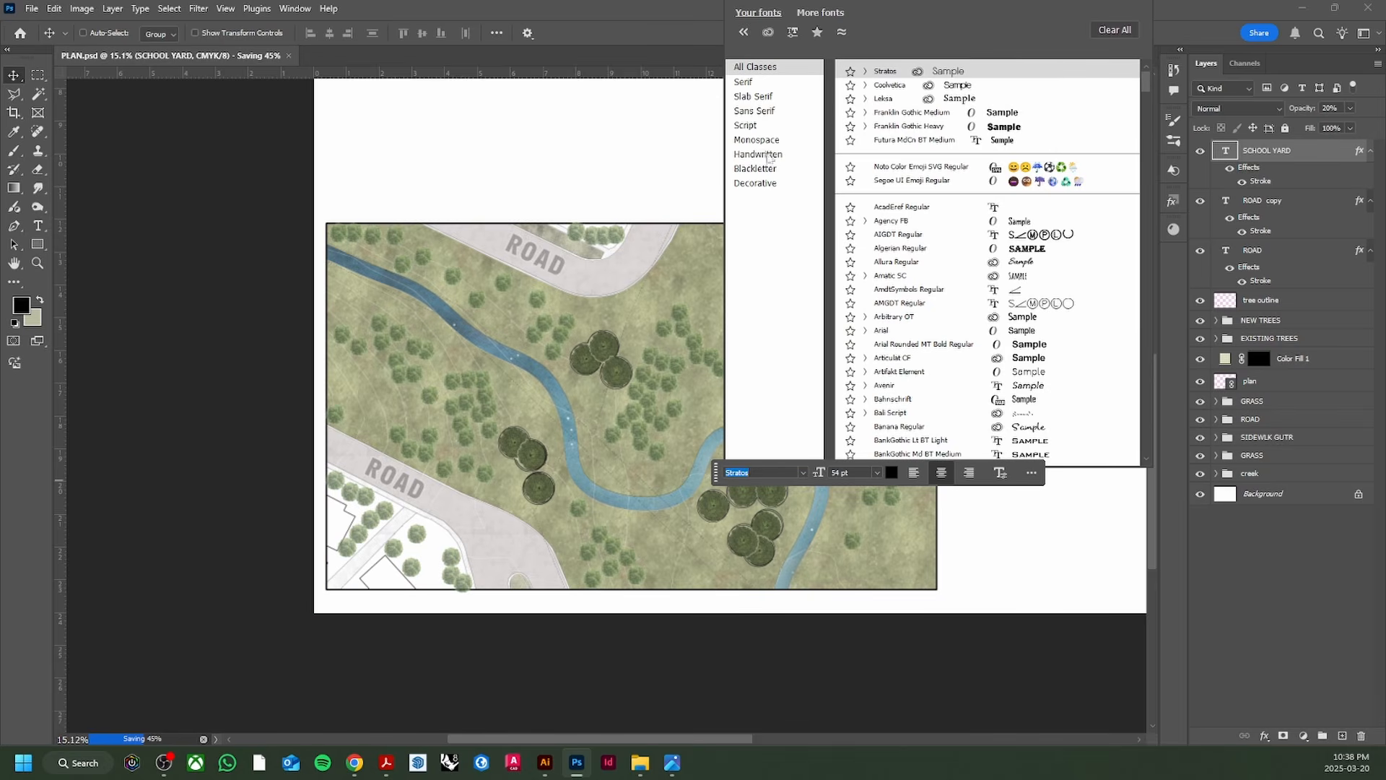
{"action": "left_click", "coordinate": [866, 71]}
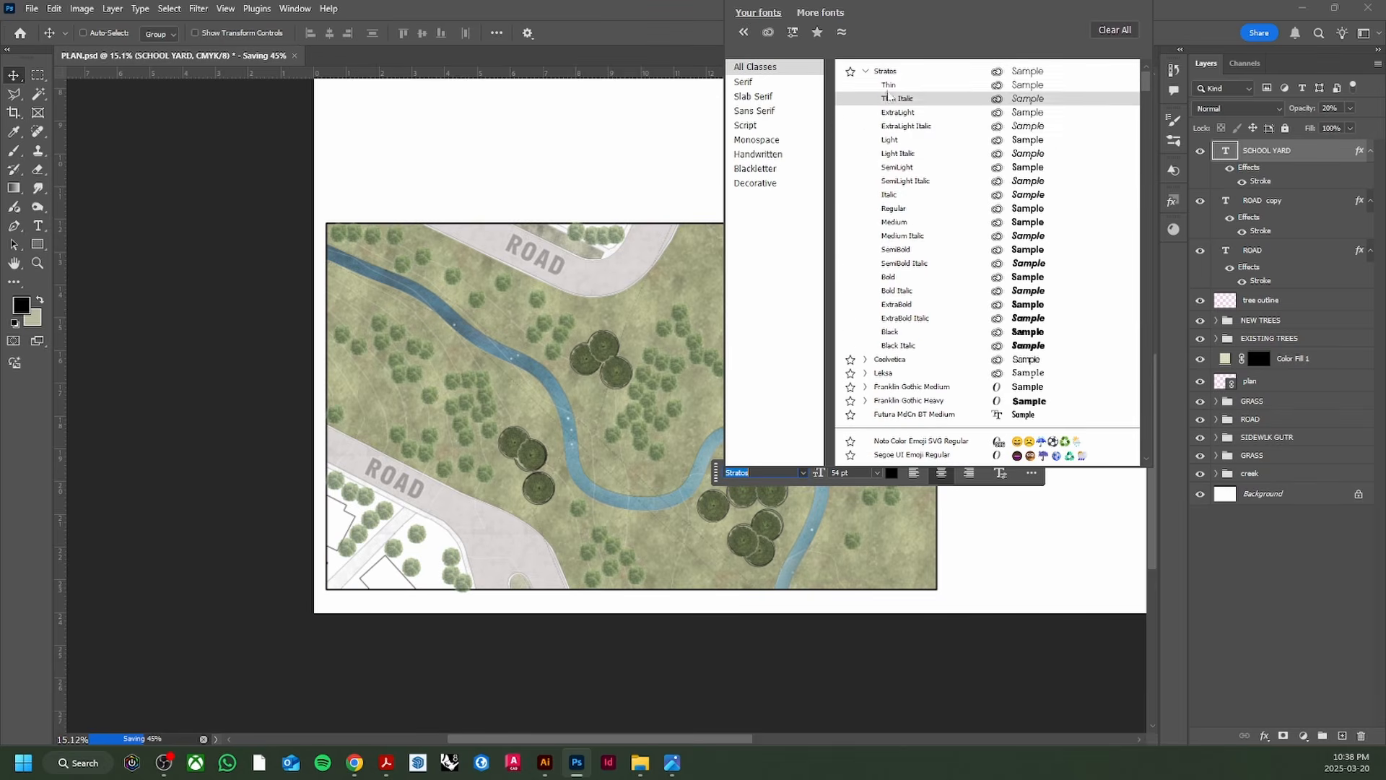
{"action": "left_click", "coordinate": [652, 192]}
{"action": "left_click", "coordinate": [1271, 251], "text": "shift"}
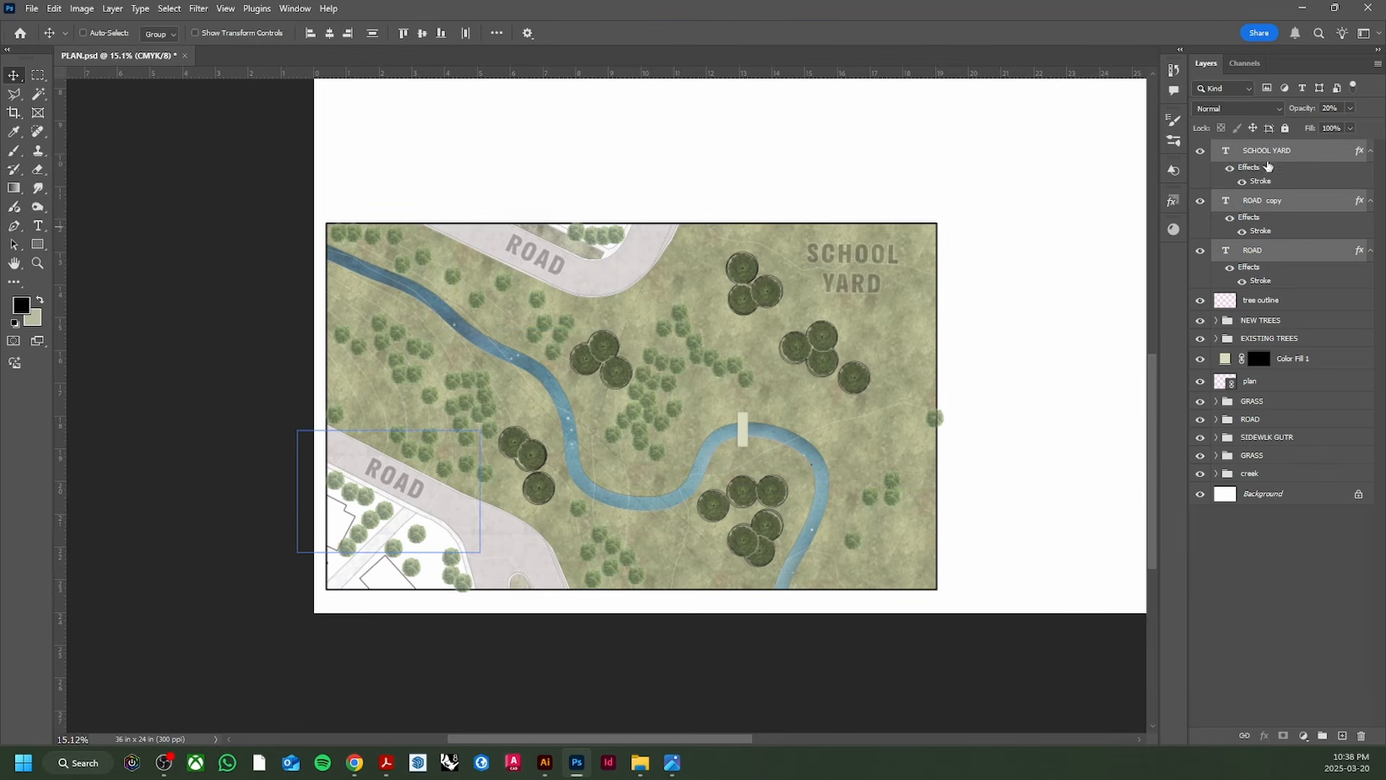
Step: Group the three text layers as 'TEXT' and save the plan
{"action": "key", "text": "ctrl+g"}
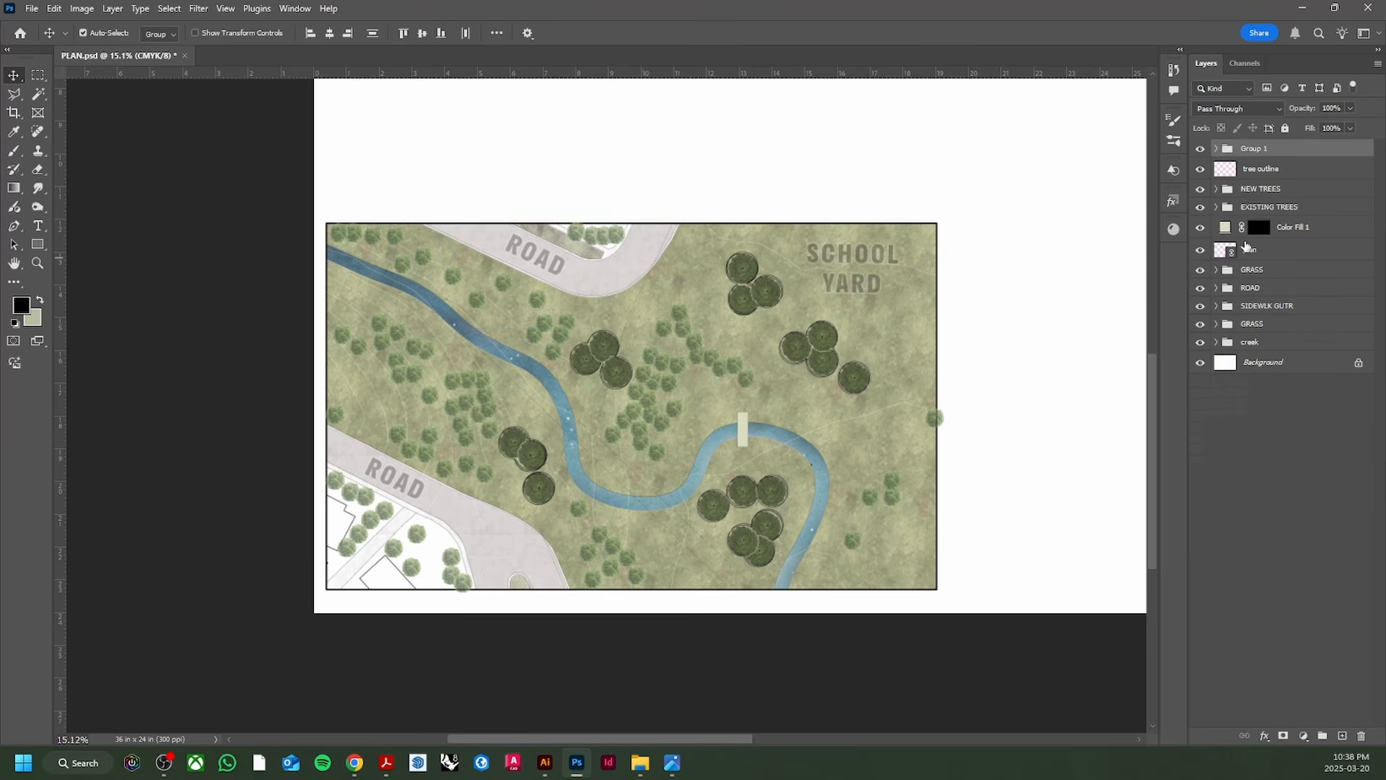
{"action": "double_click", "coordinate": [1257, 148]}
{"action": "type", "text": "TEXT"}
{"action": "key", "text": "Return"}
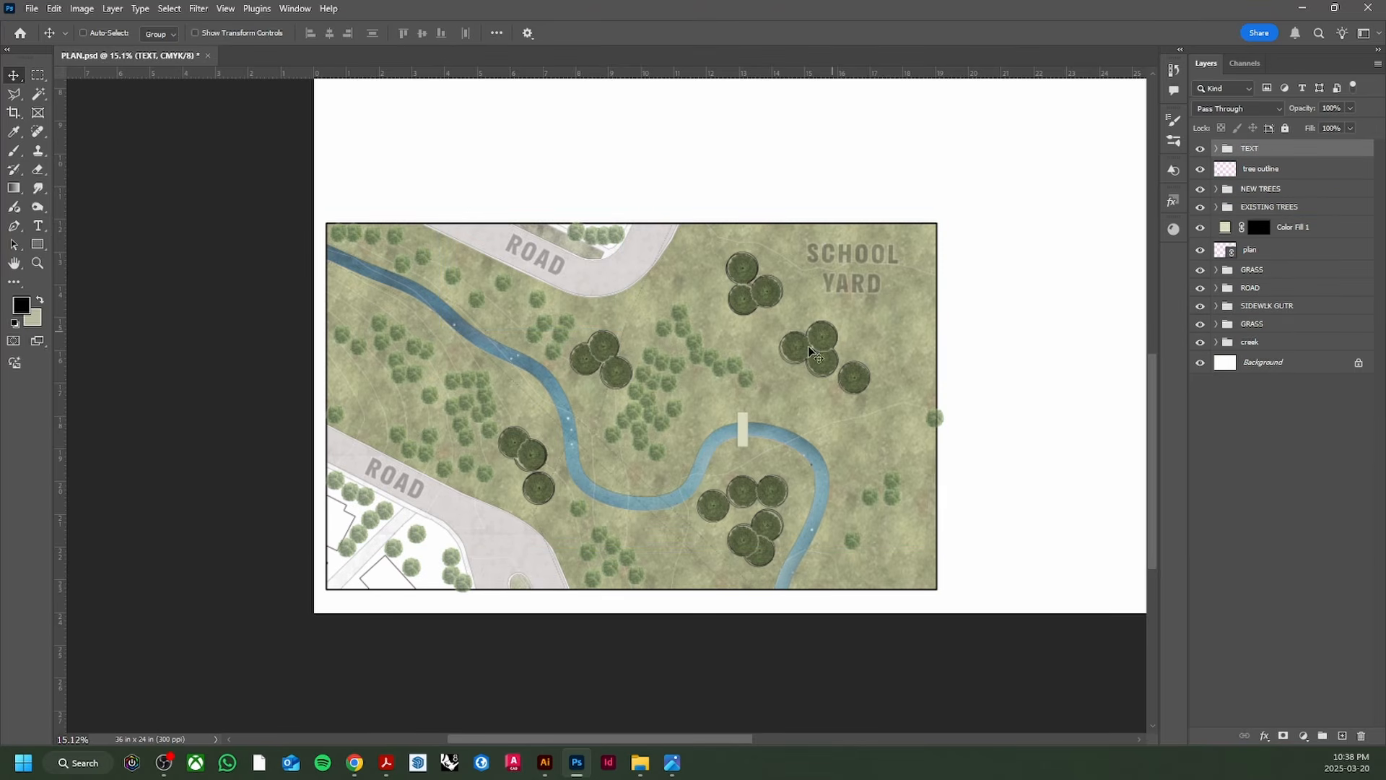
{"action": "key", "text": "ctrl+s"}
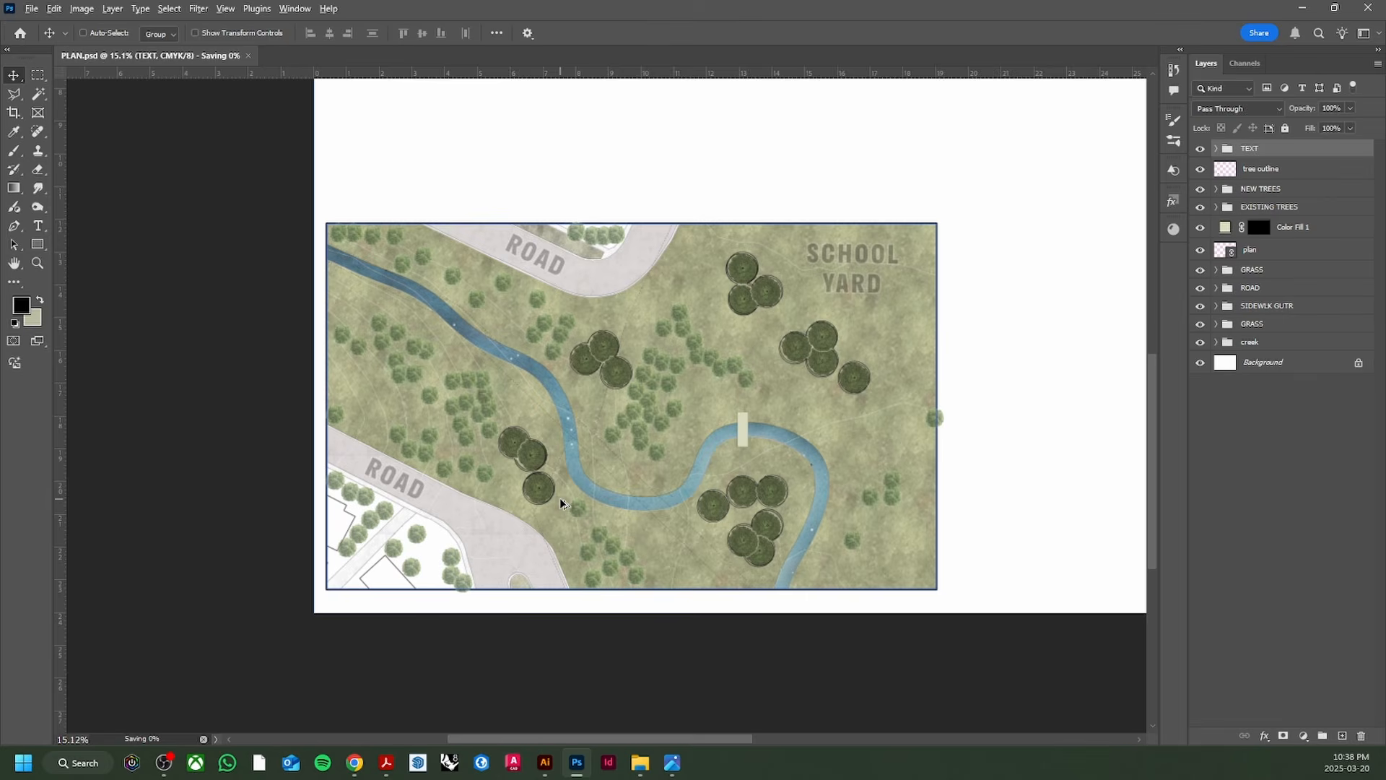
Step: Select the bridge layer in the Layers panel
{"action": "scroll", "coordinate": [562, 503], "scroll_direction": "up", "scroll_amount": 2}
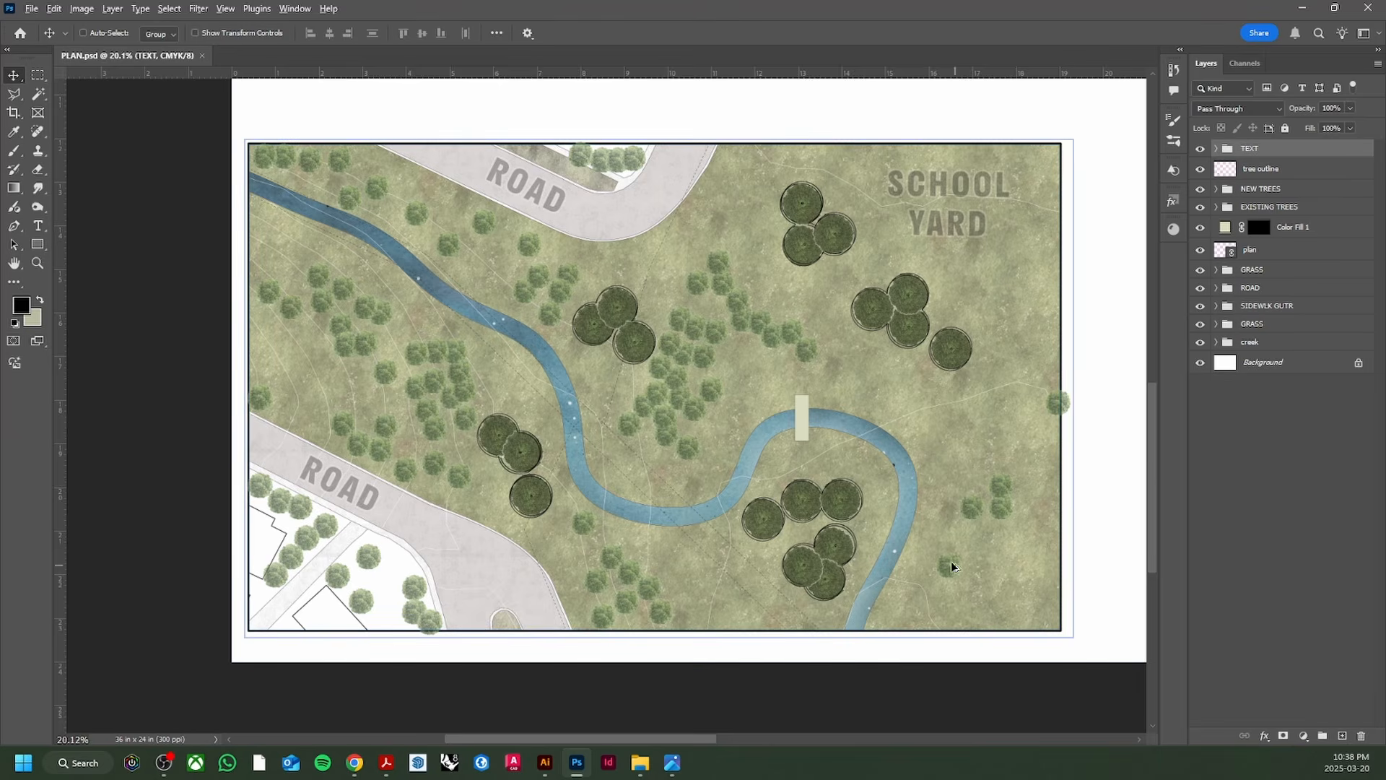
{"action": "left_click", "coordinate": [800, 402], "text": "ctrl"}
{"action": "scroll", "coordinate": [799, 397], "scroll_direction": "up", "scroll_amount": 5}
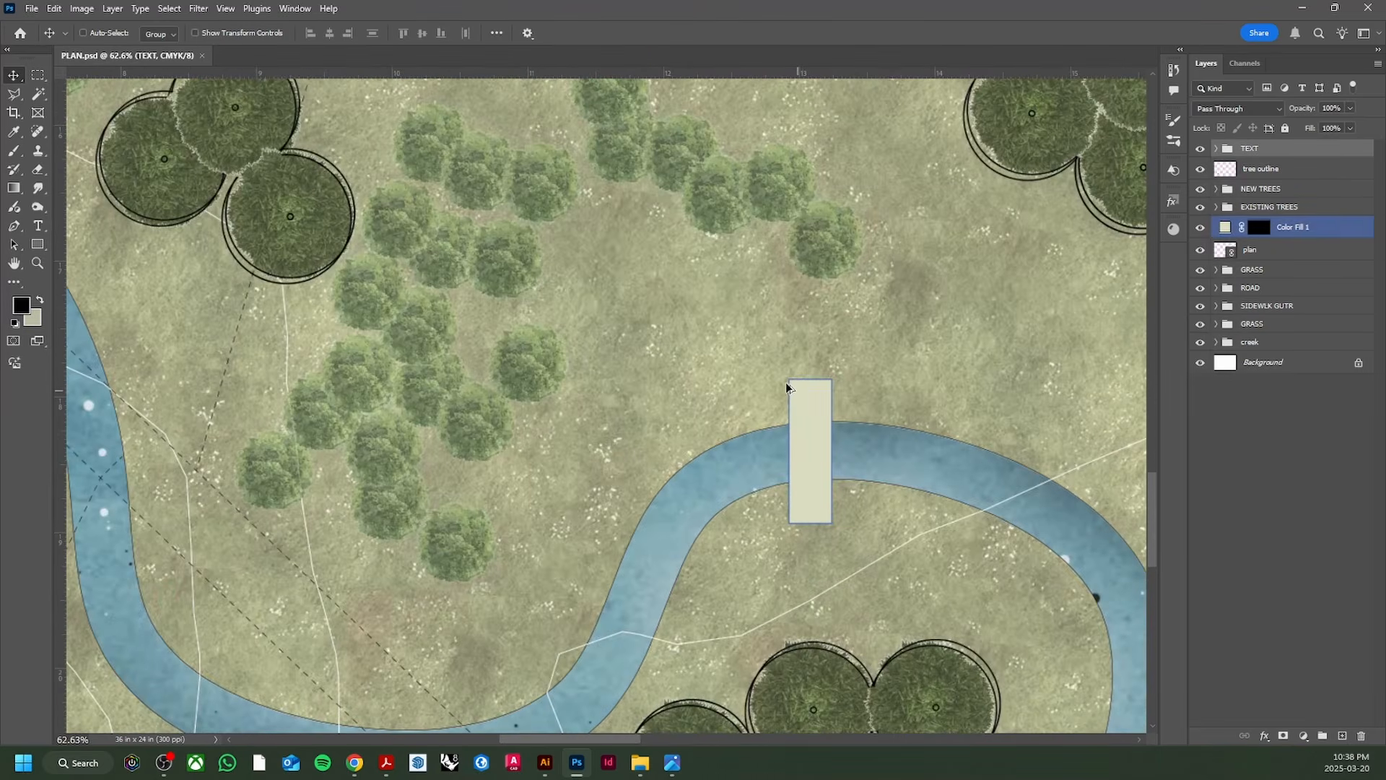
{"action": "scroll", "coordinate": [786, 388], "scroll_direction": "up", "scroll_amount": 1}
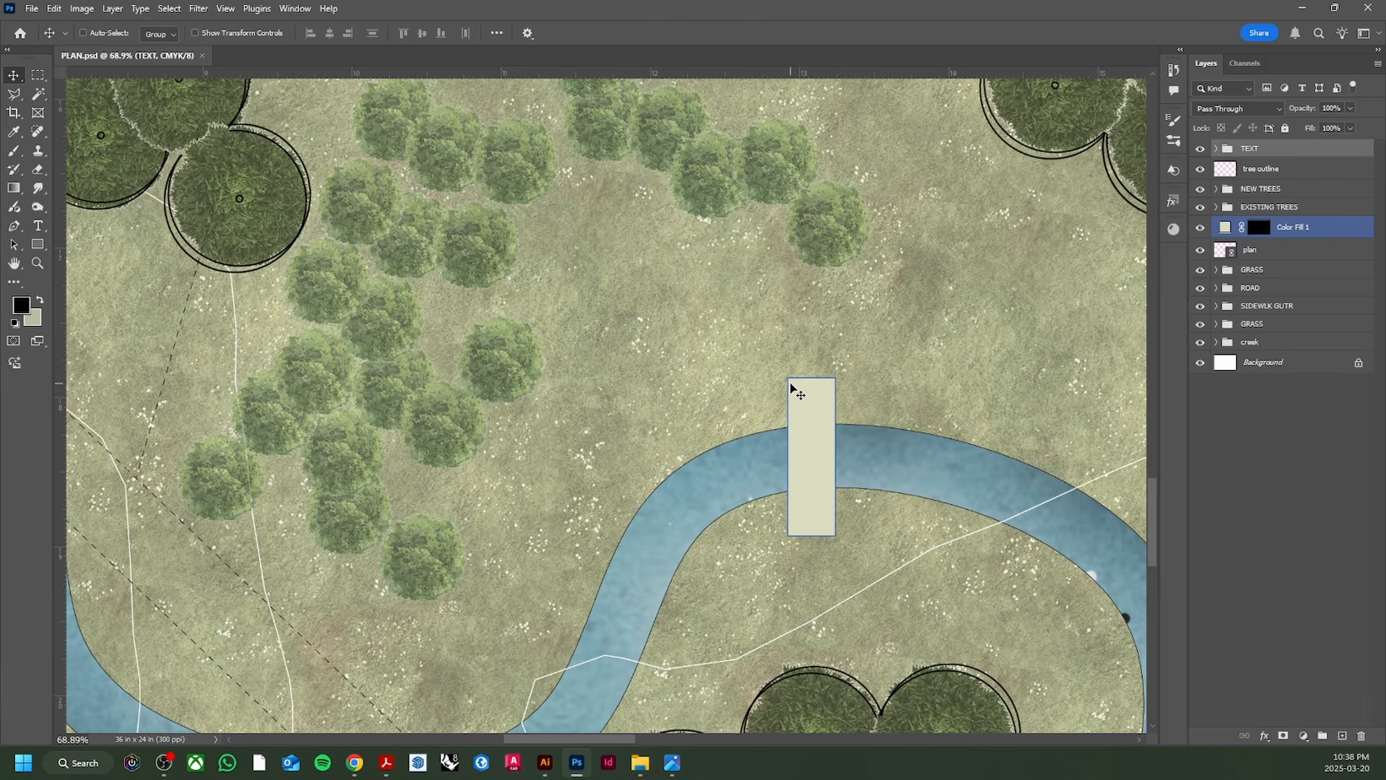
{"action": "scroll", "coordinate": [716, 440], "scroll_direction": "down", "scroll_amount": 13}
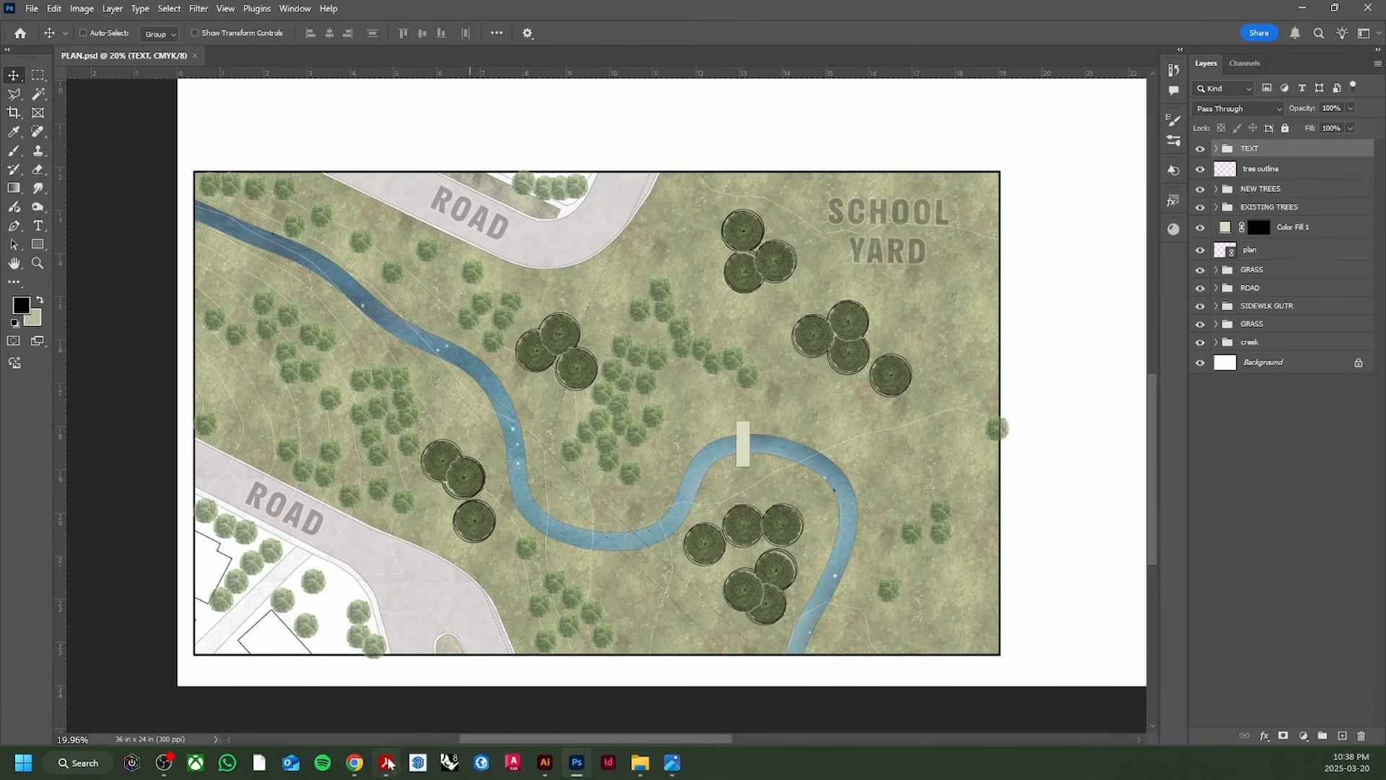
Step: Search Pinterest for 'CAR plan view' and copy the white top-view car image
{"action": "left_click", "coordinate": [365, 767]}
{"action": "left_click", "coordinate": [369, 93]}
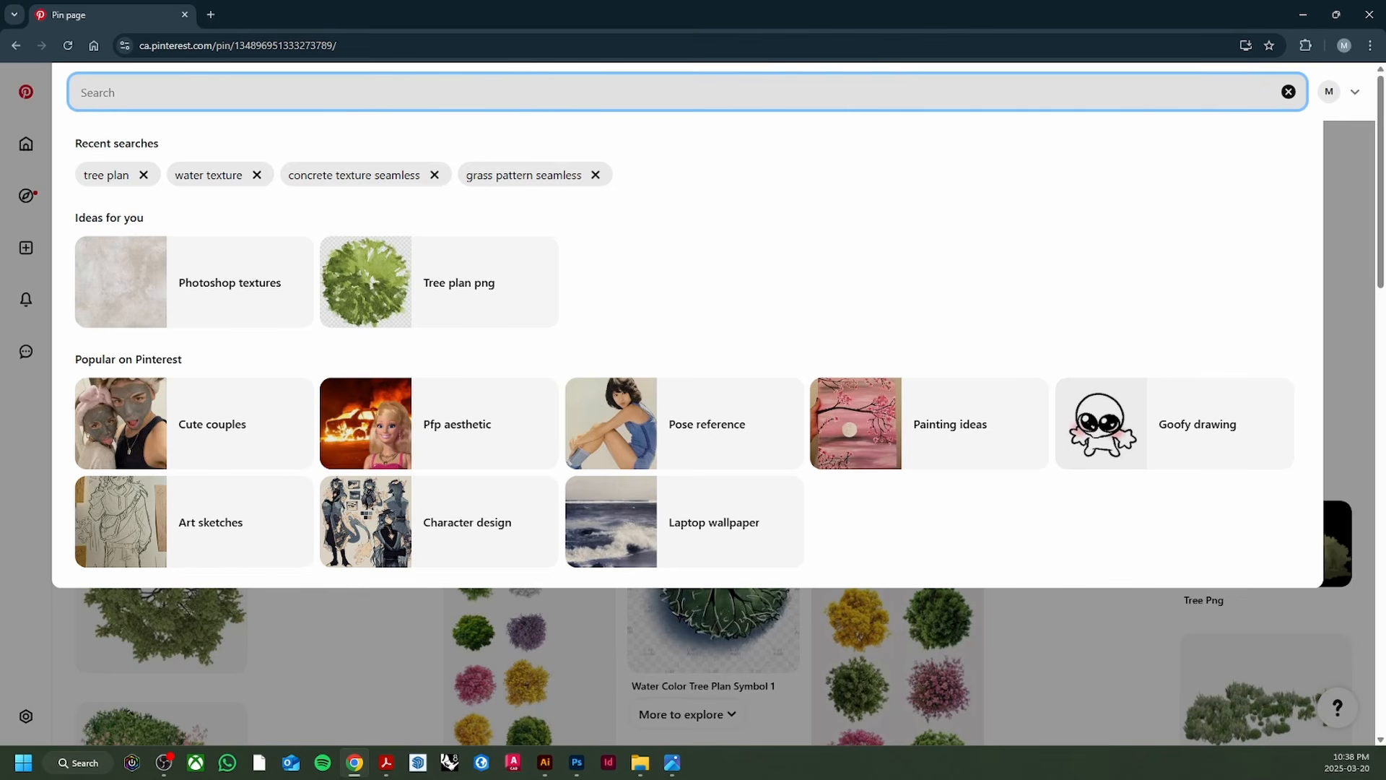
{"action": "type", "text": "CAR"}
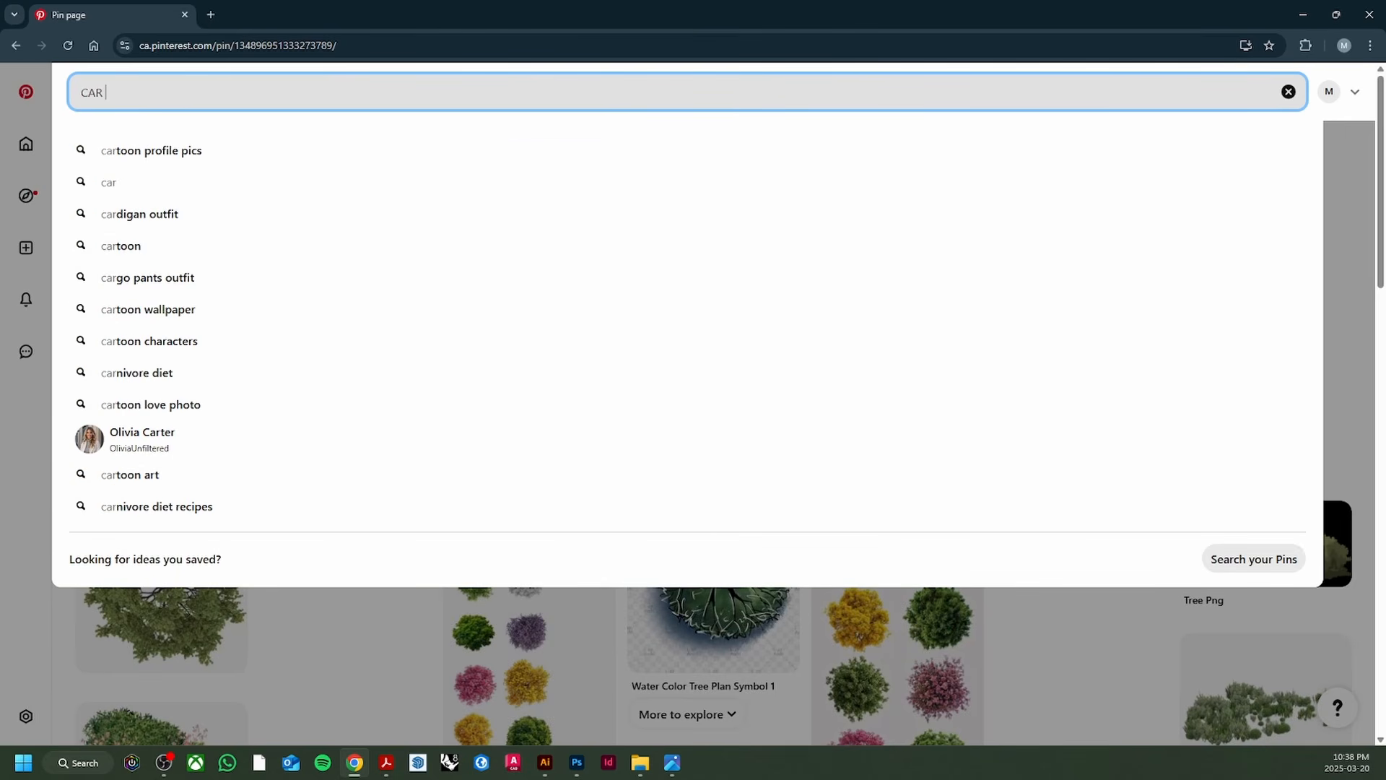
{"action": "type", "text": " plan view"}
{"action": "key", "text": "Return"}
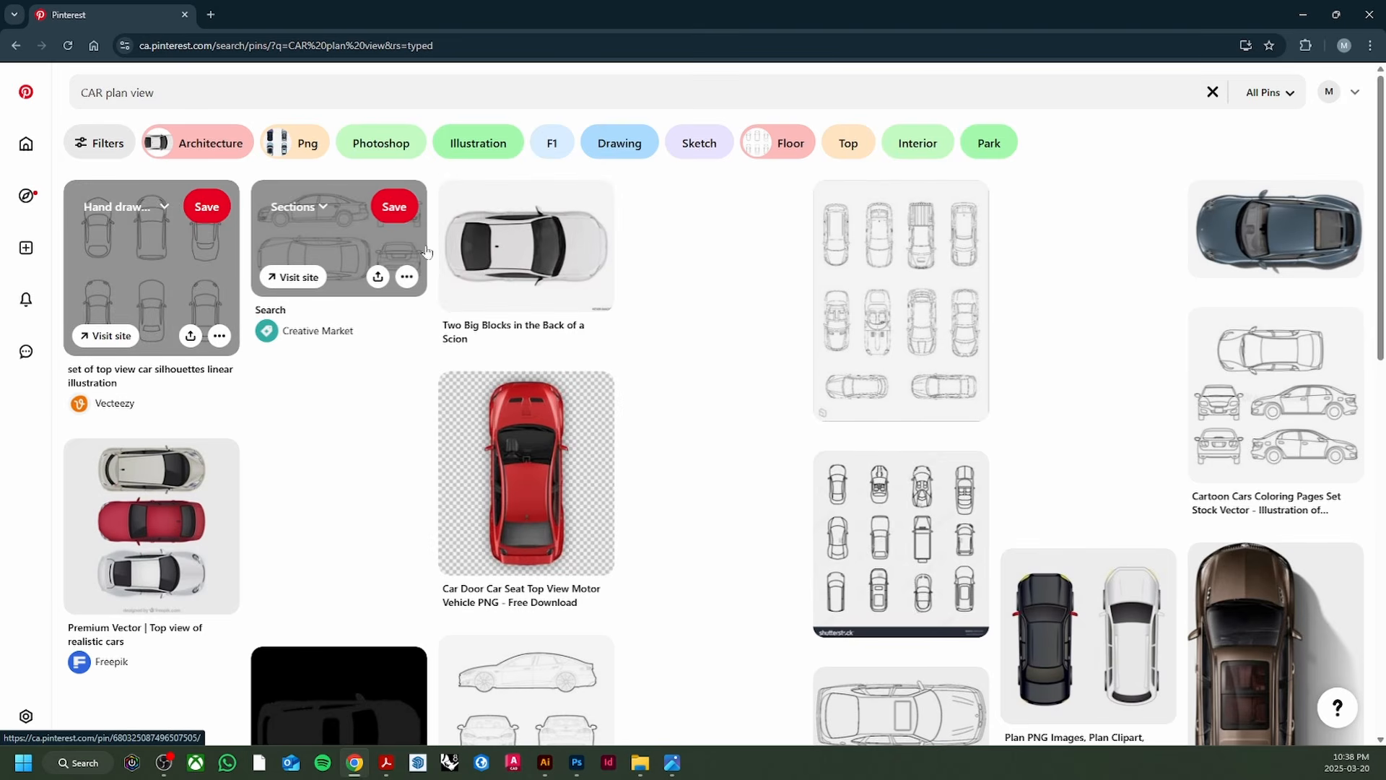
{"action": "left_click", "coordinate": [498, 245]}
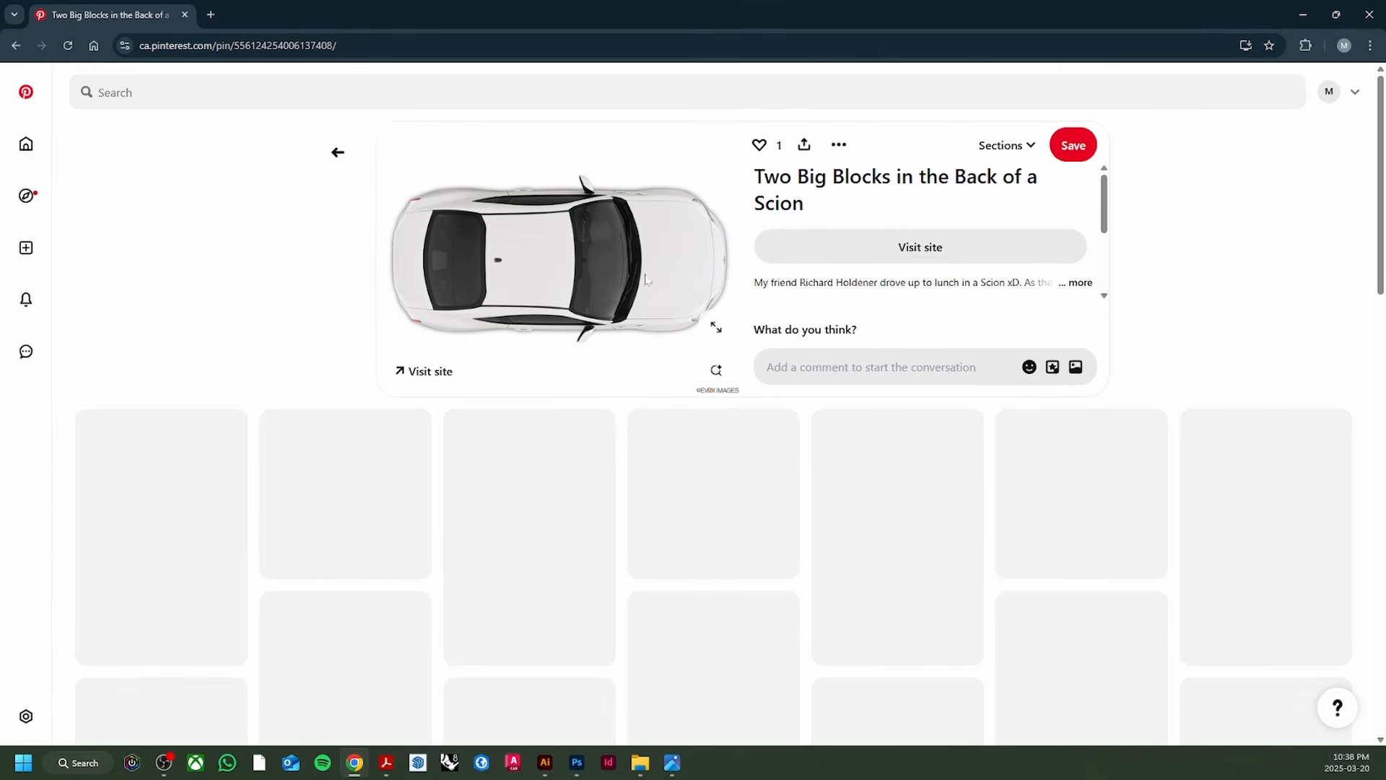
{"action": "right_click", "coordinate": [624, 267]}
{"action": "left_click", "coordinate": [660, 327]}
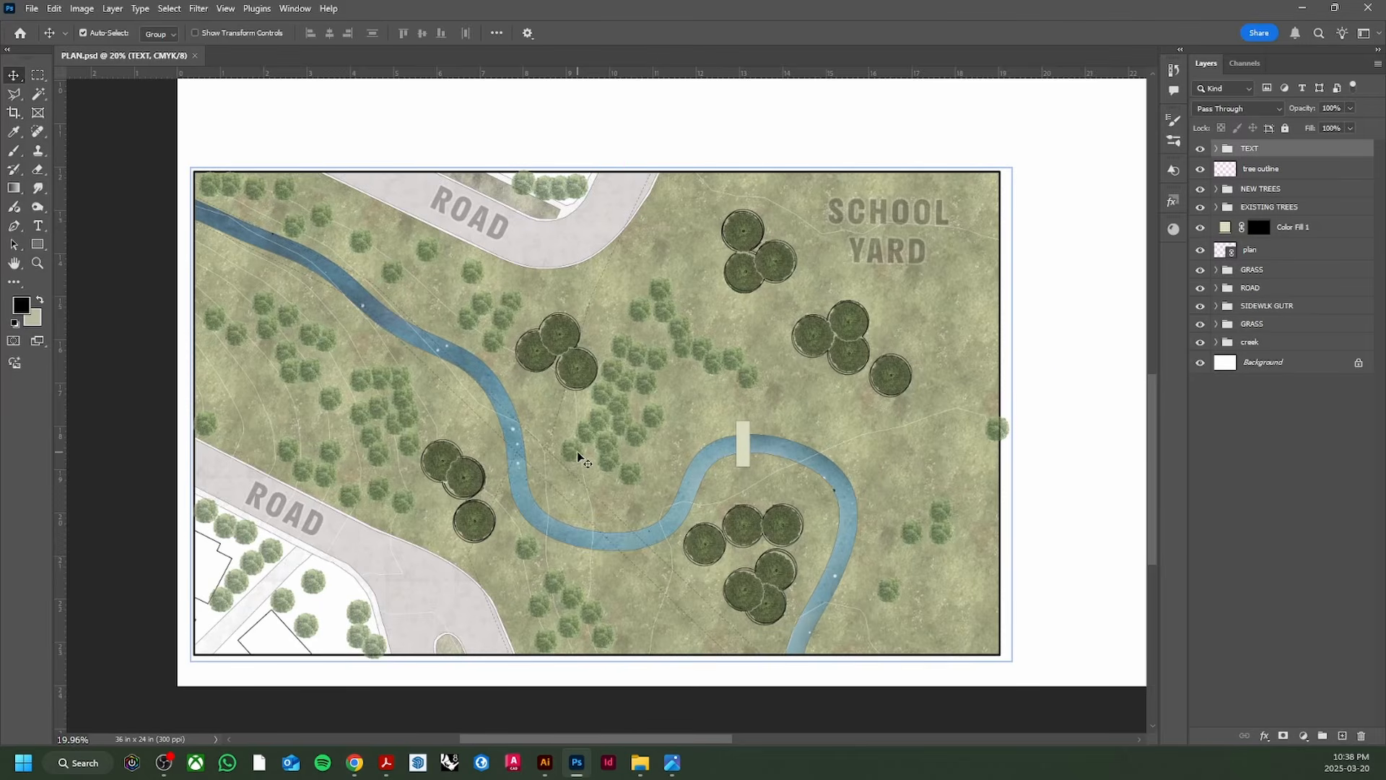
Step: Paste the car image into the plan and delete its white backdrop
{"action": "key", "text": "ctrl+v"}
{"action": "key", "text": "w"}
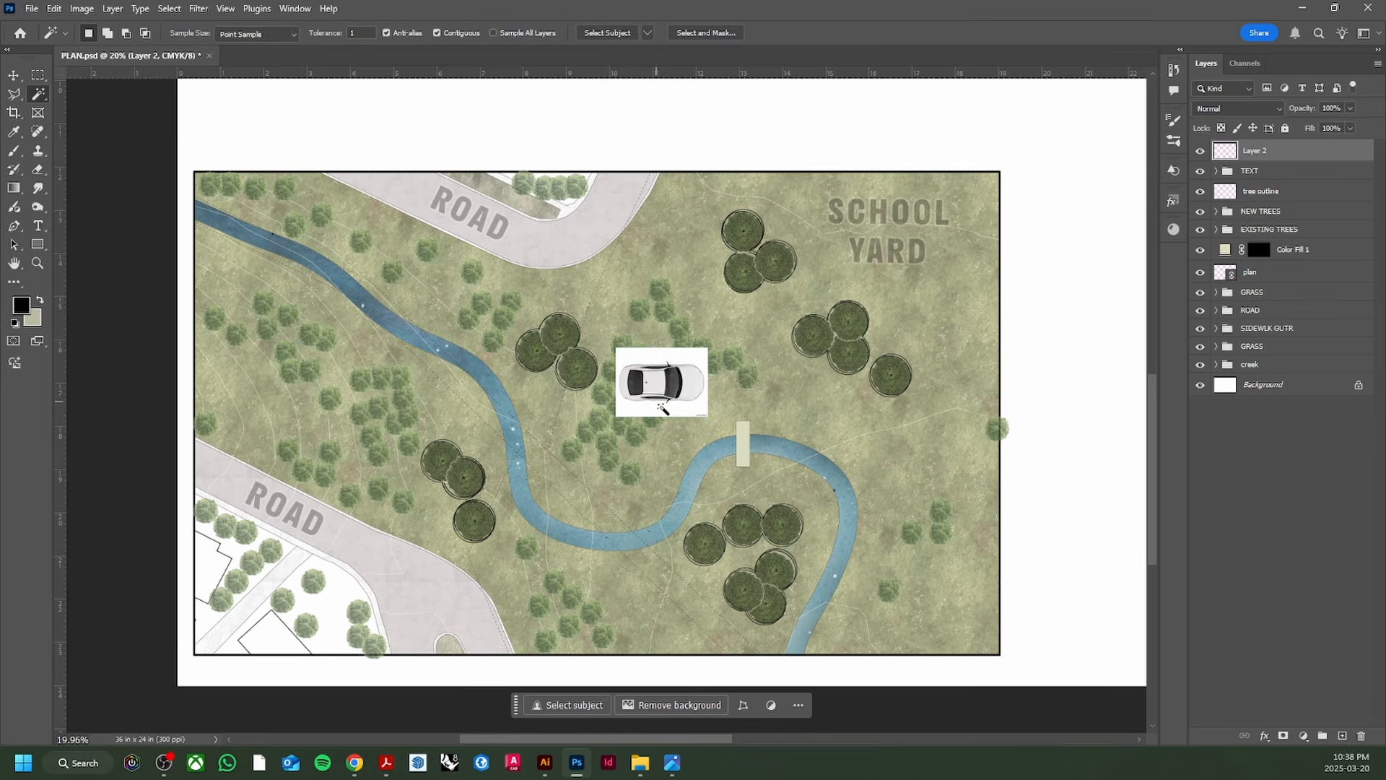
{"action": "scroll", "coordinate": [659, 402], "scroll_direction": "up", "scroll_amount": 5}
{"action": "scroll", "coordinate": [659, 399], "scroll_direction": "up", "scroll_amount": 2}
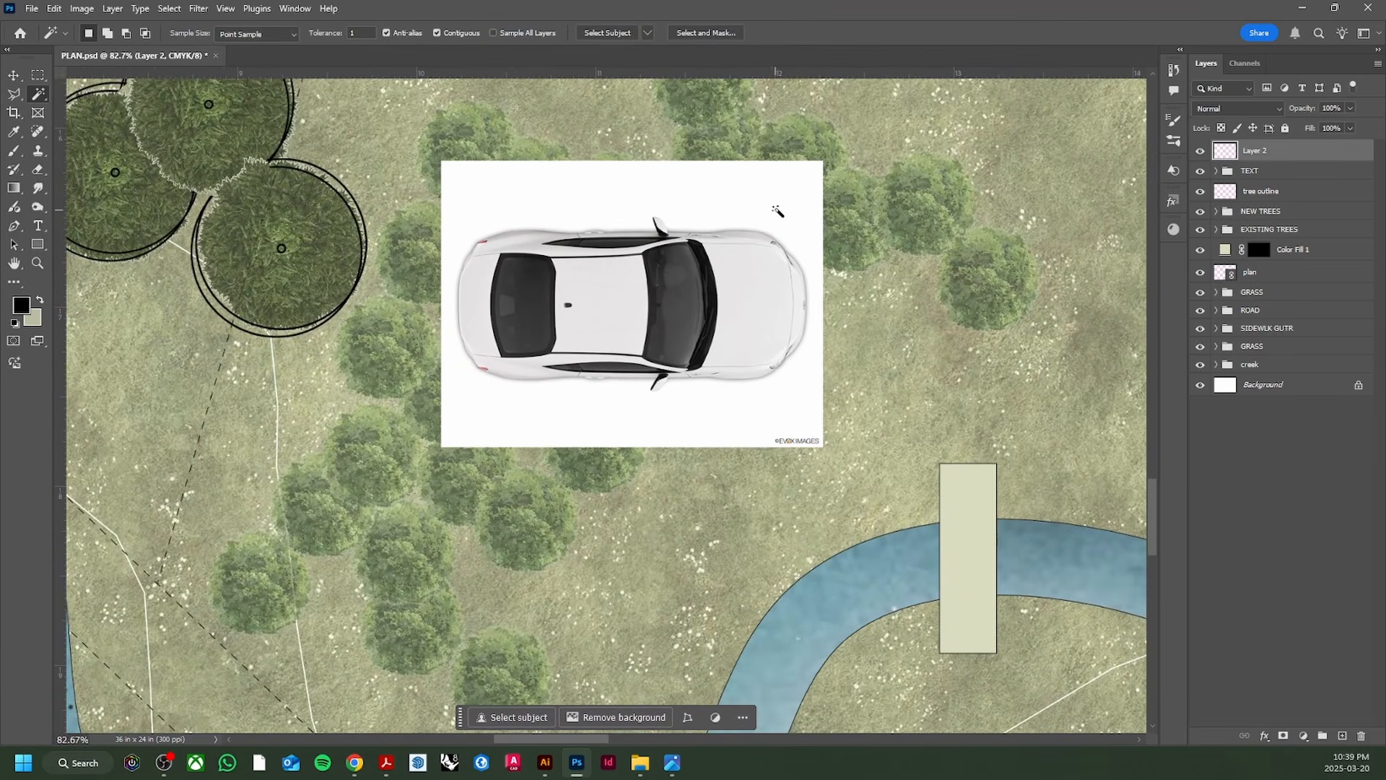
{"action": "right_click", "coordinate": [778, 207]}
{"action": "left_click", "coordinate": [828, 329]}
{"action": "left_click", "coordinate": [742, 200]}
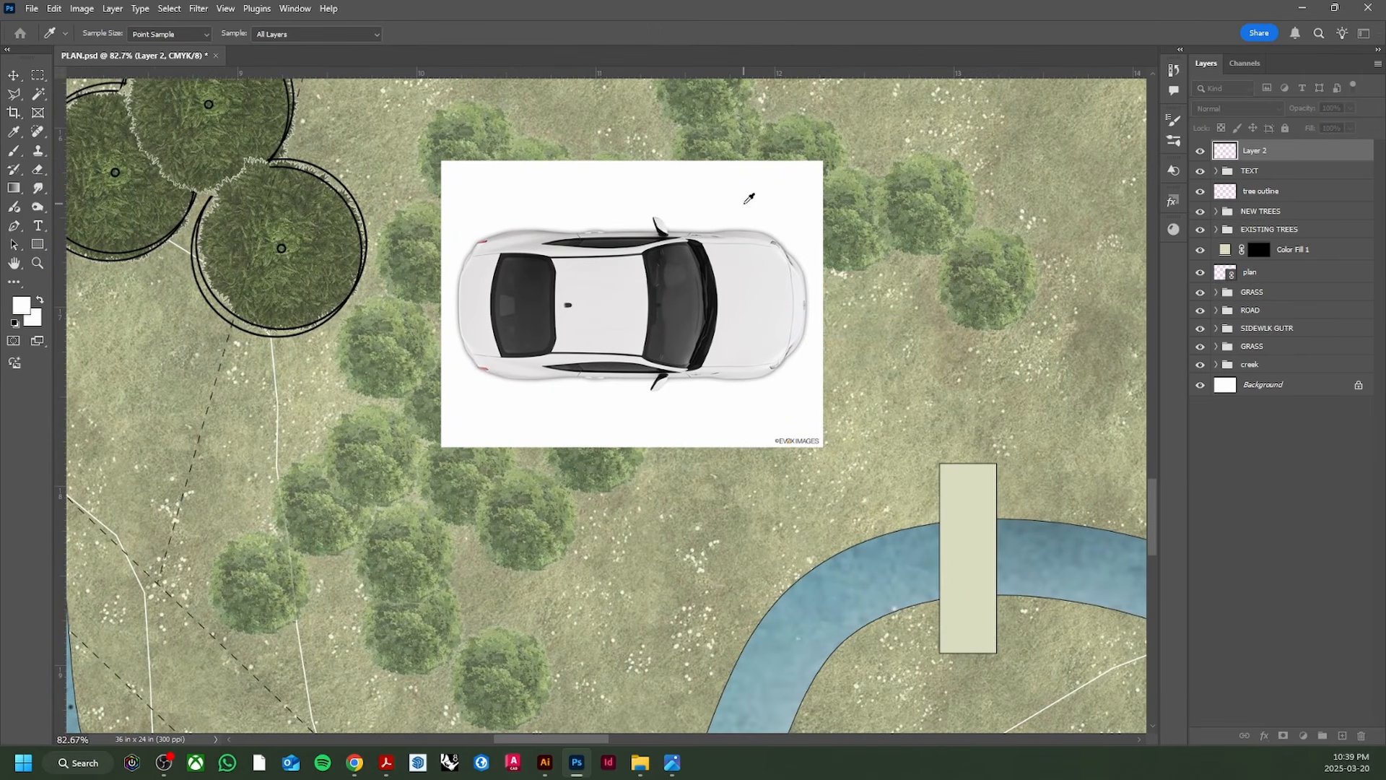
{"action": "key", "text": "w"}
{"action": "left_click", "coordinate": [747, 205]}
{"action": "key", "text": "Delete"}
{"action": "key", "text": "ctrl+d"}
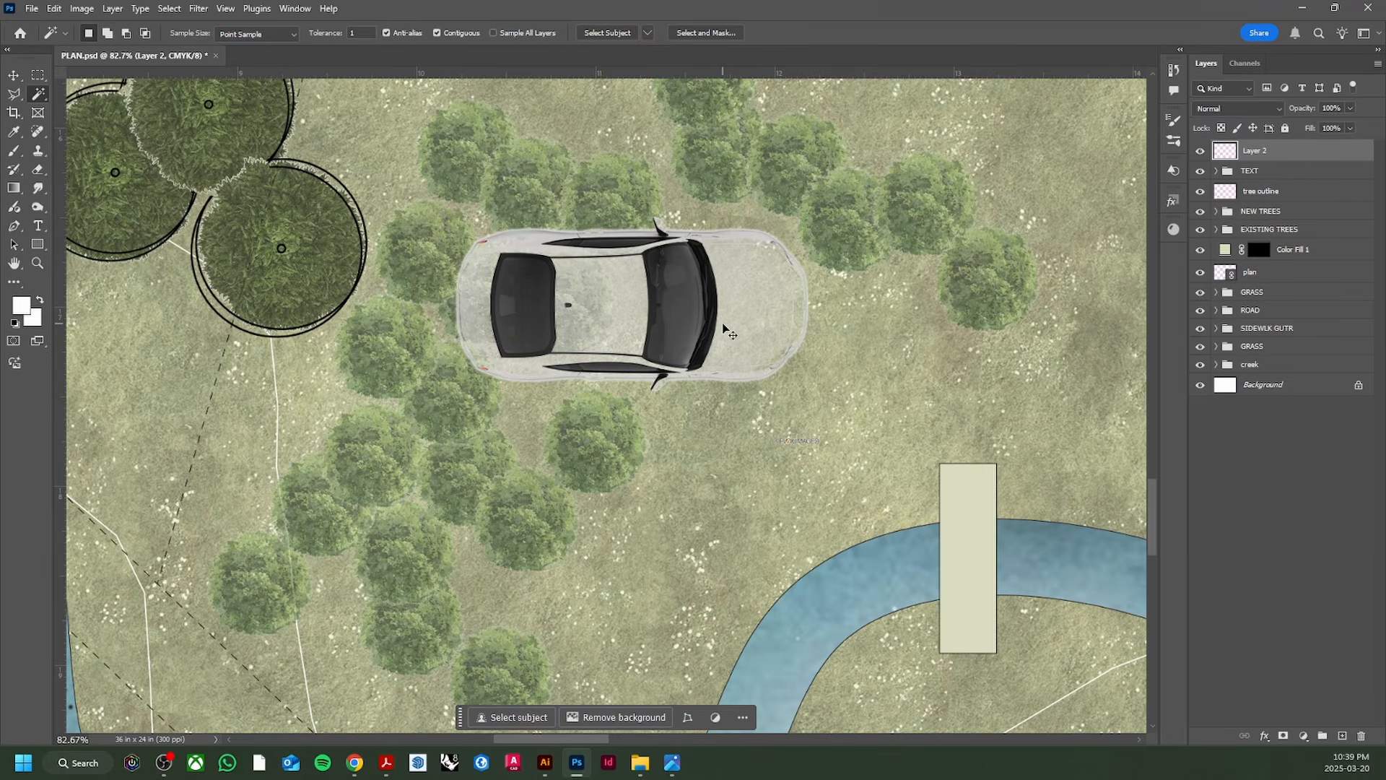
Step: Undo and redo the backdrop removal, deleting the white area around the car cleanly
{"action": "key", "text": "ctrl+z"}
{"action": "key", "text": "ctrl+z"}
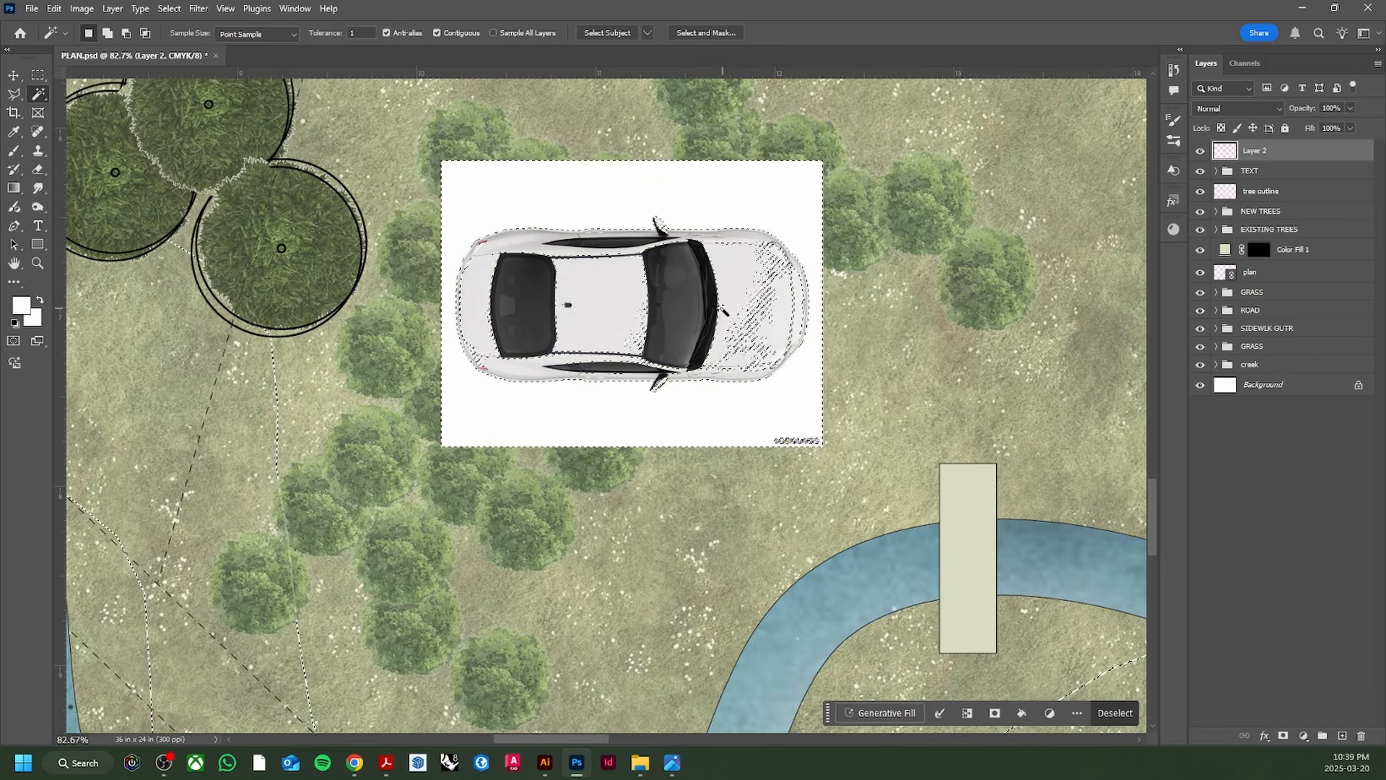
{"action": "key", "text": "ctrl+d"}
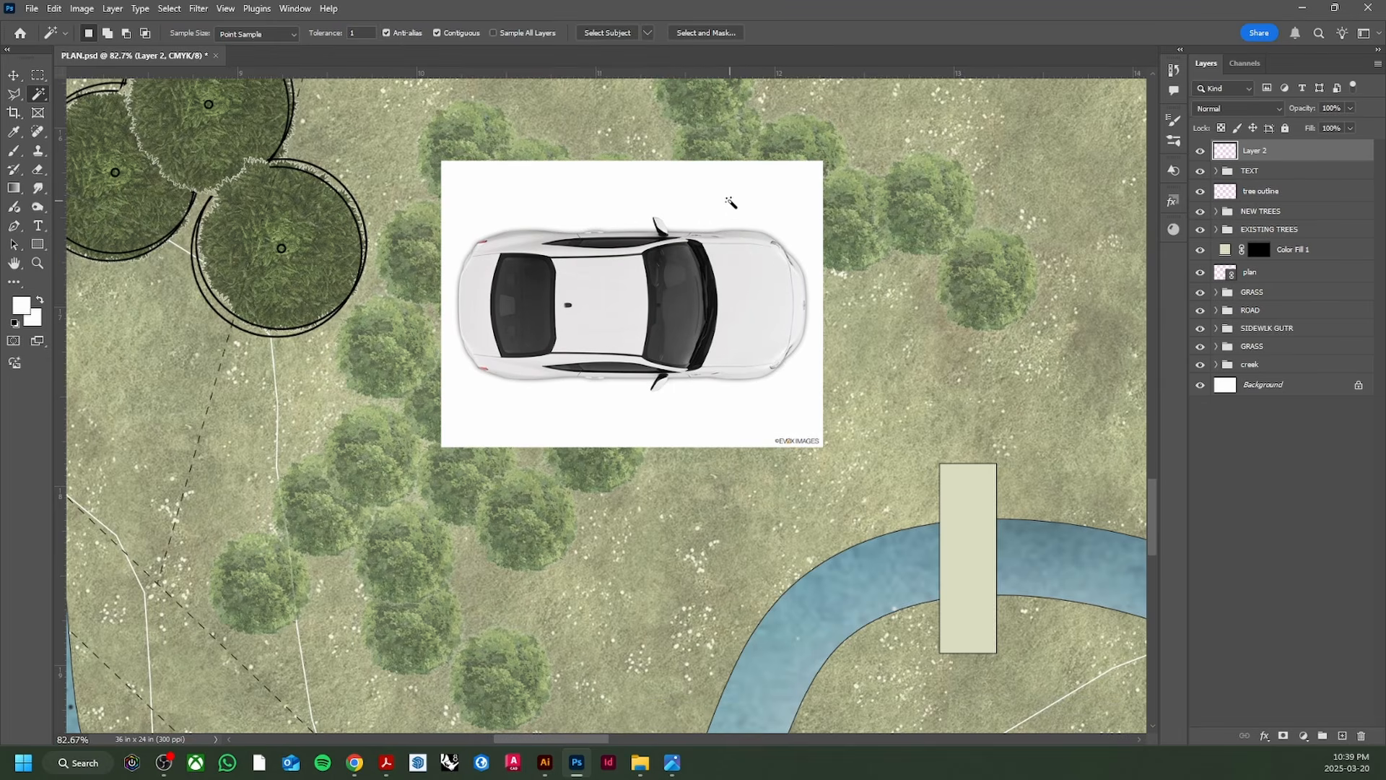
{"action": "left_click", "coordinate": [731, 203]}
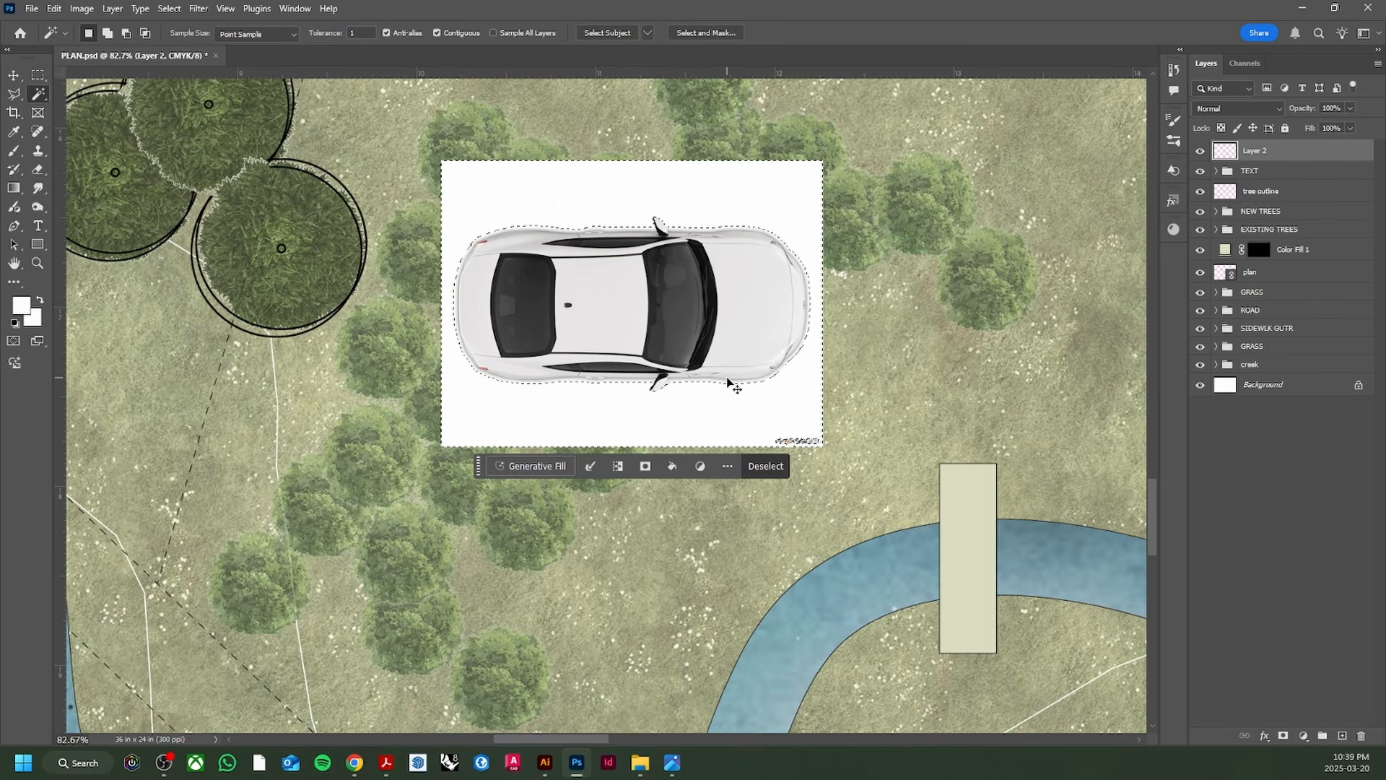
{"action": "key", "text": "Delete"}
{"action": "key", "text": "ctrl+d"}
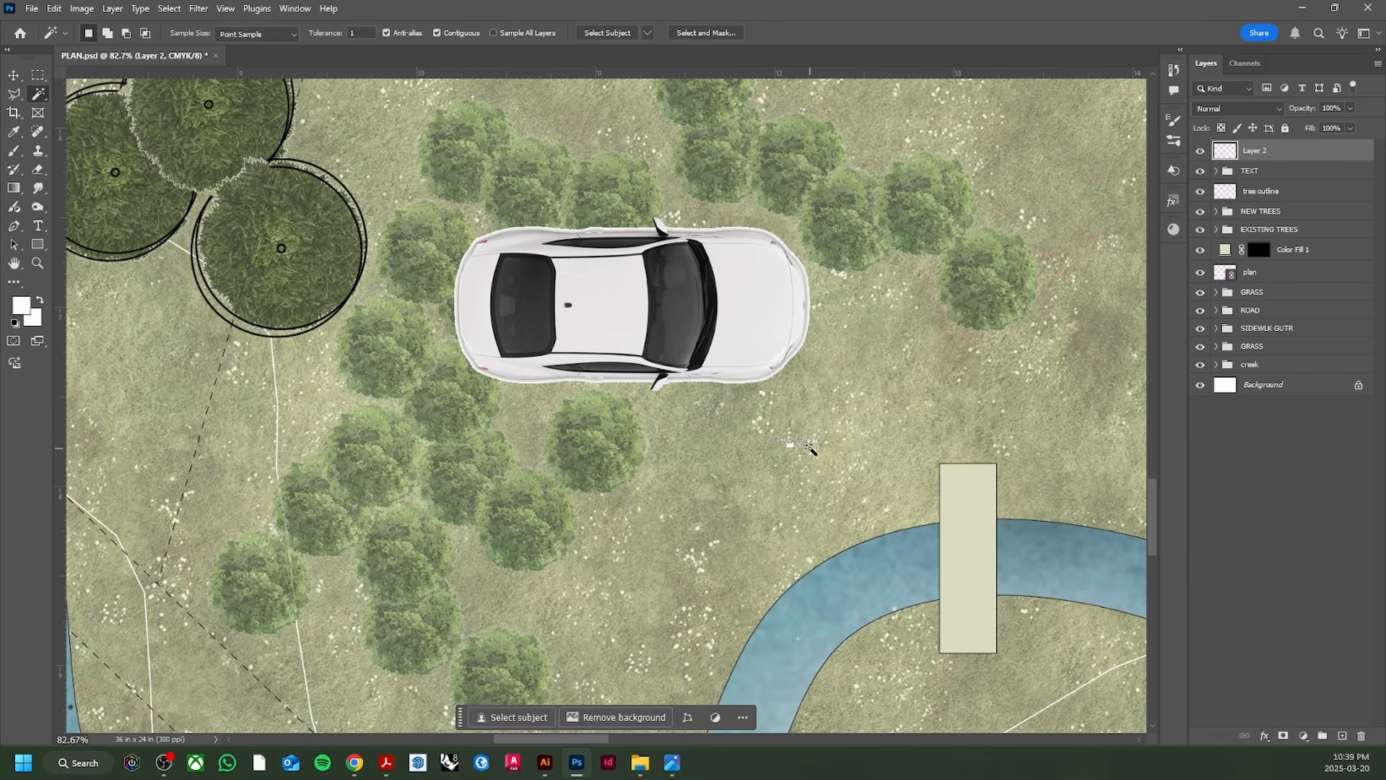
{"action": "key", "text": "e"}
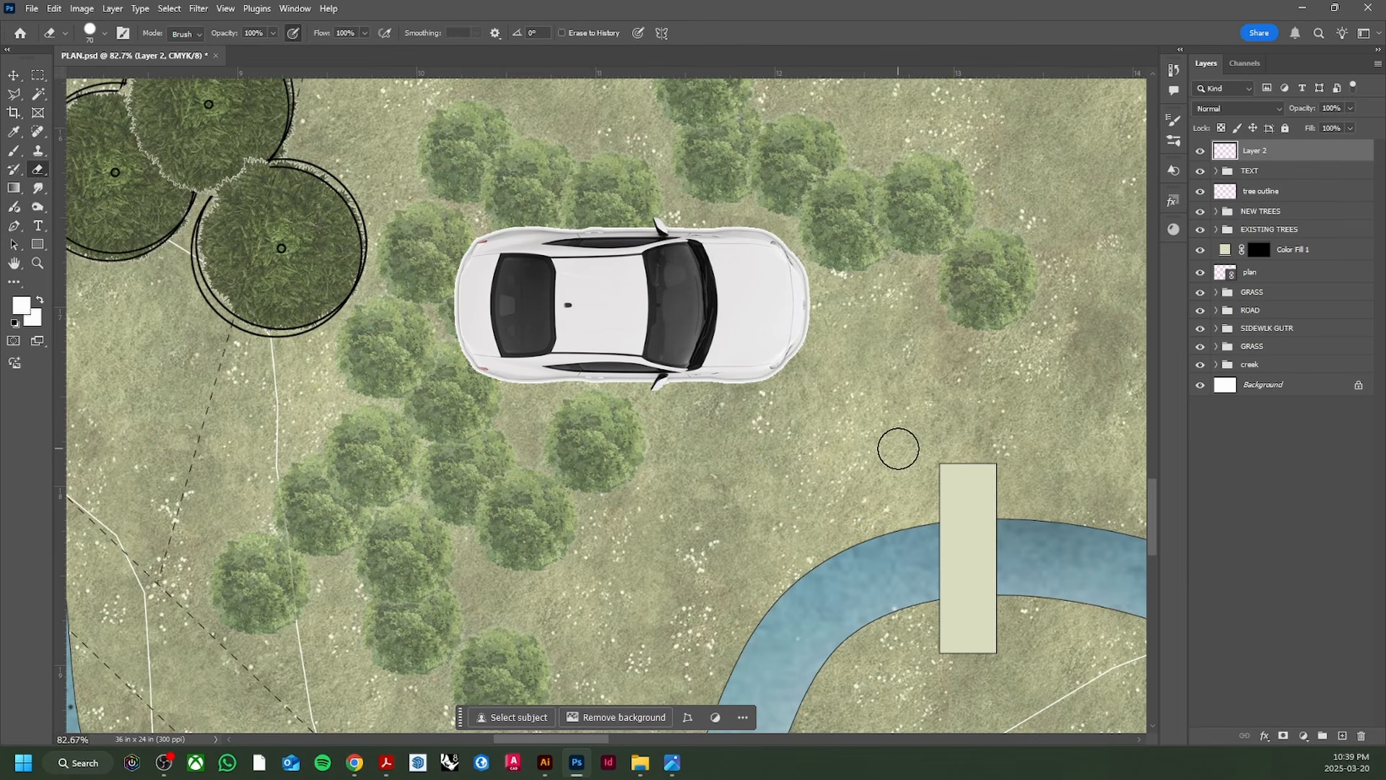
{"action": "scroll", "coordinate": [898, 450], "scroll_direction": "down", "scroll_amount": 2}
Step: Rename the car image's layer to 'car'
{"action": "double_click", "coordinate": [1256, 150]}
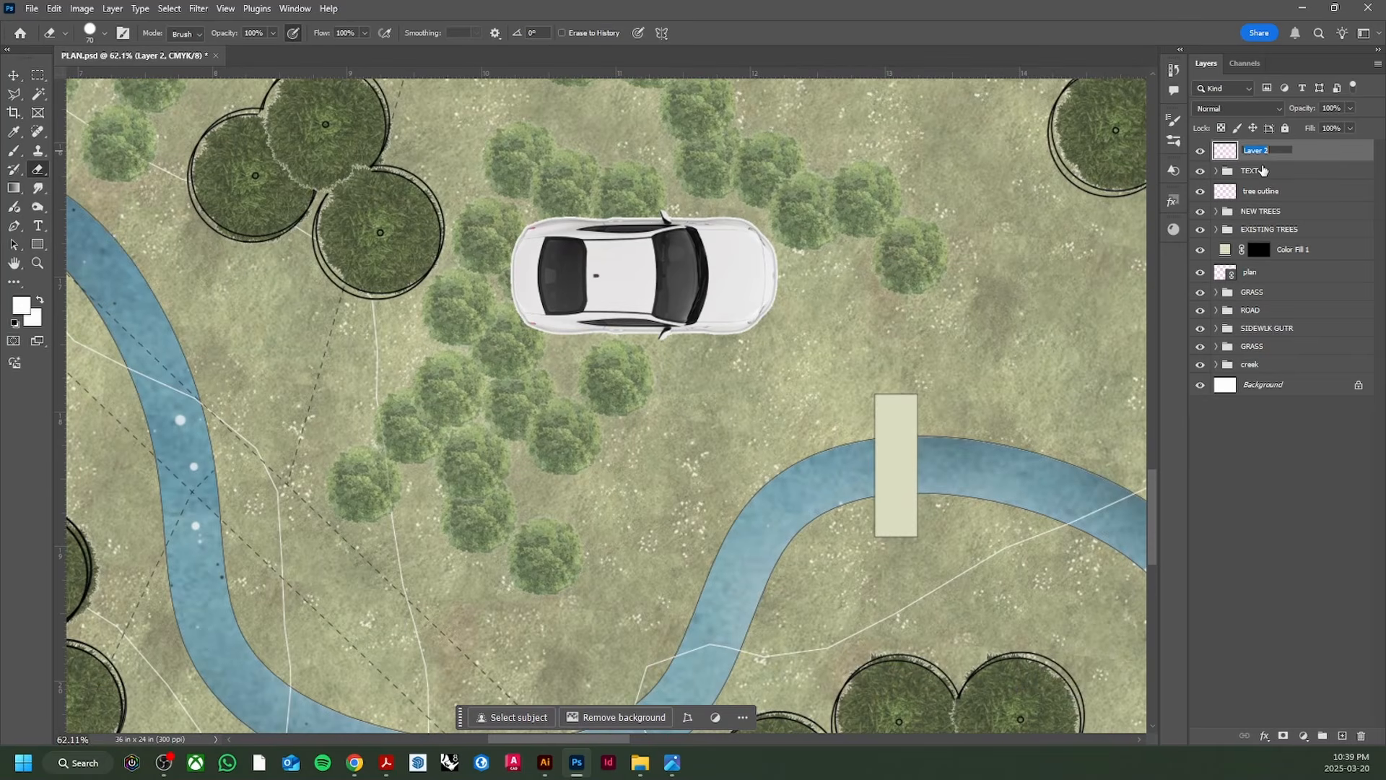
{"action": "type", "text": "car"}
{"action": "key", "text": "Return"}
{"action": "scroll", "coordinate": [867, 274], "scroll_direction": "down", "scroll_amount": 3}
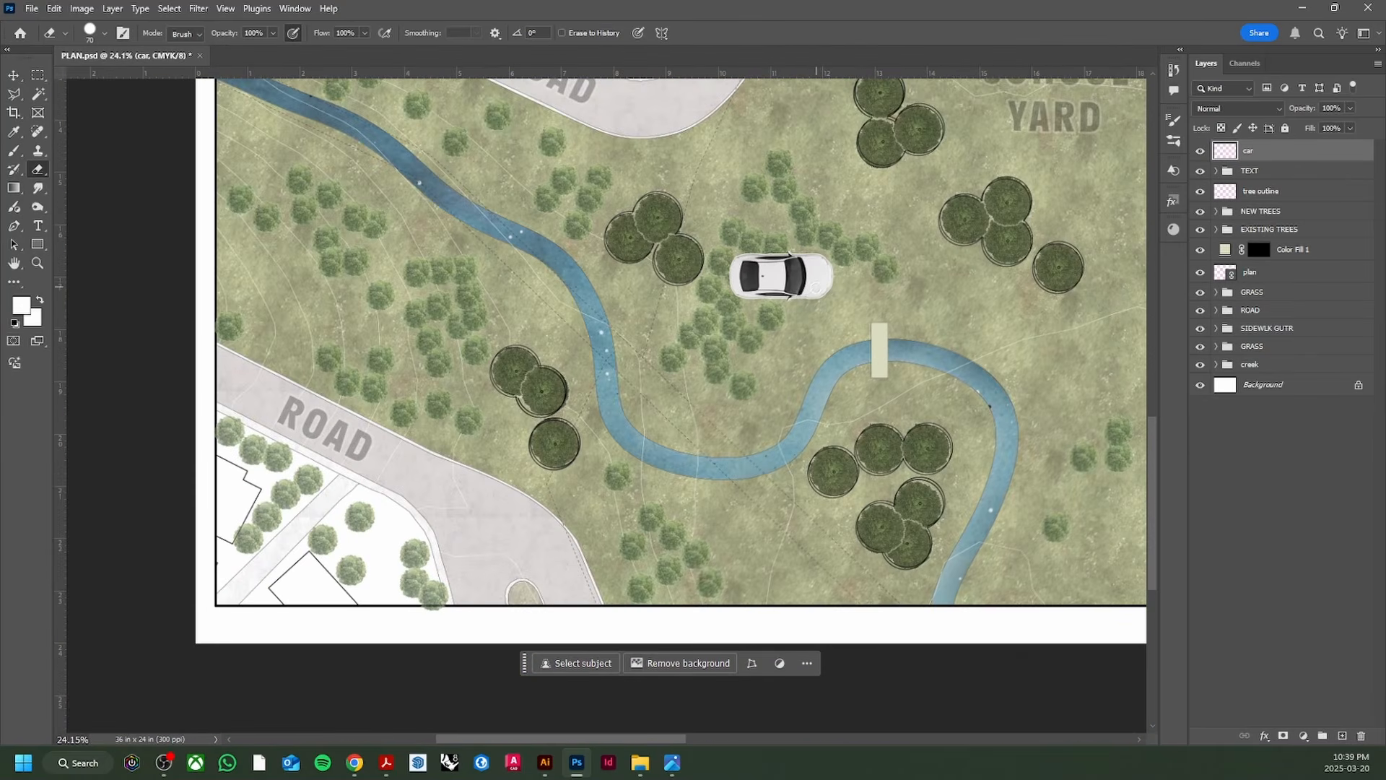
Step: Scale the car down to about 25% and place it on the bridge
{"action": "key", "text": "ctrl+t"}
{"action": "left_click_drag", "start_coordinate": [781, 252], "coordinate": [782, 280]}
{"action": "scroll", "coordinate": [880, 334], "scroll_direction": "up", "scroll_amount": 3}
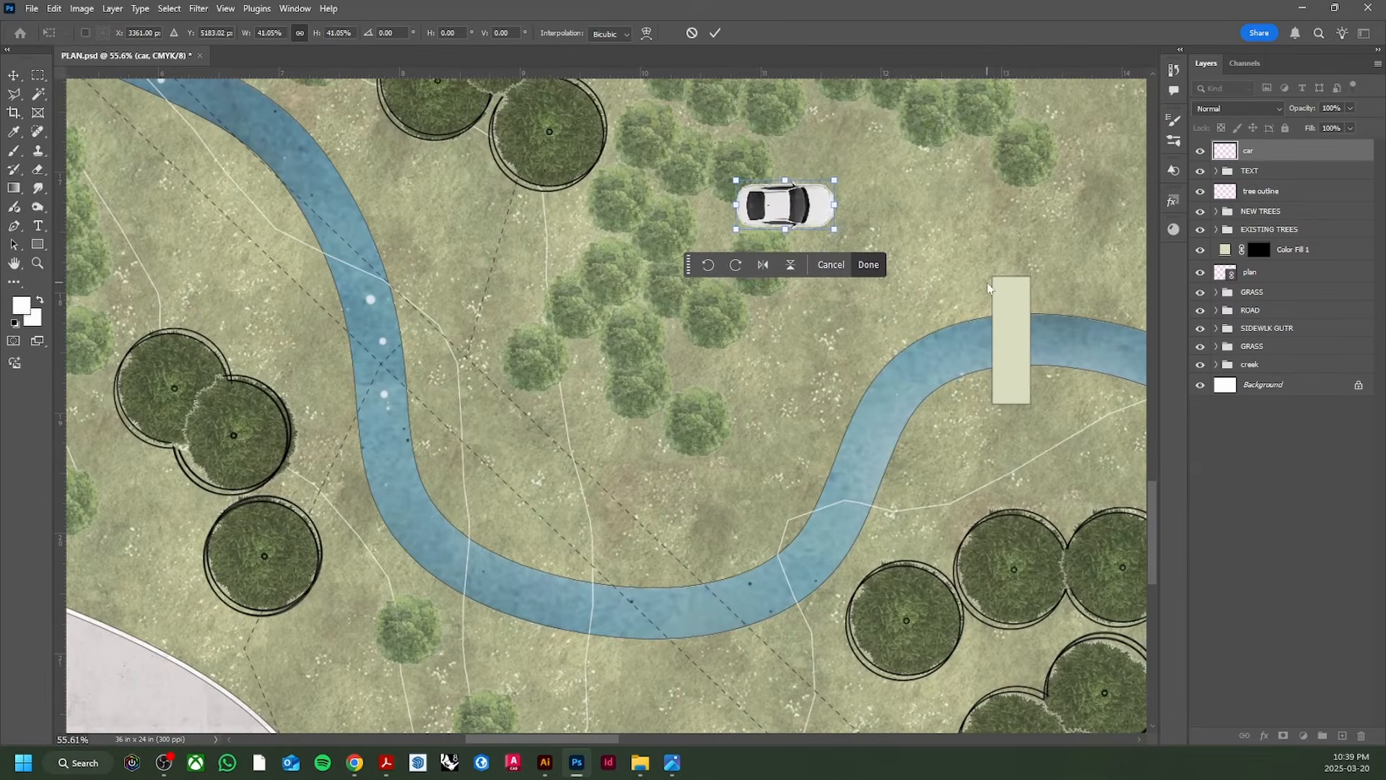
{"action": "left_click_drag", "start_coordinate": [785, 181], "coordinate": [1031, 258]}
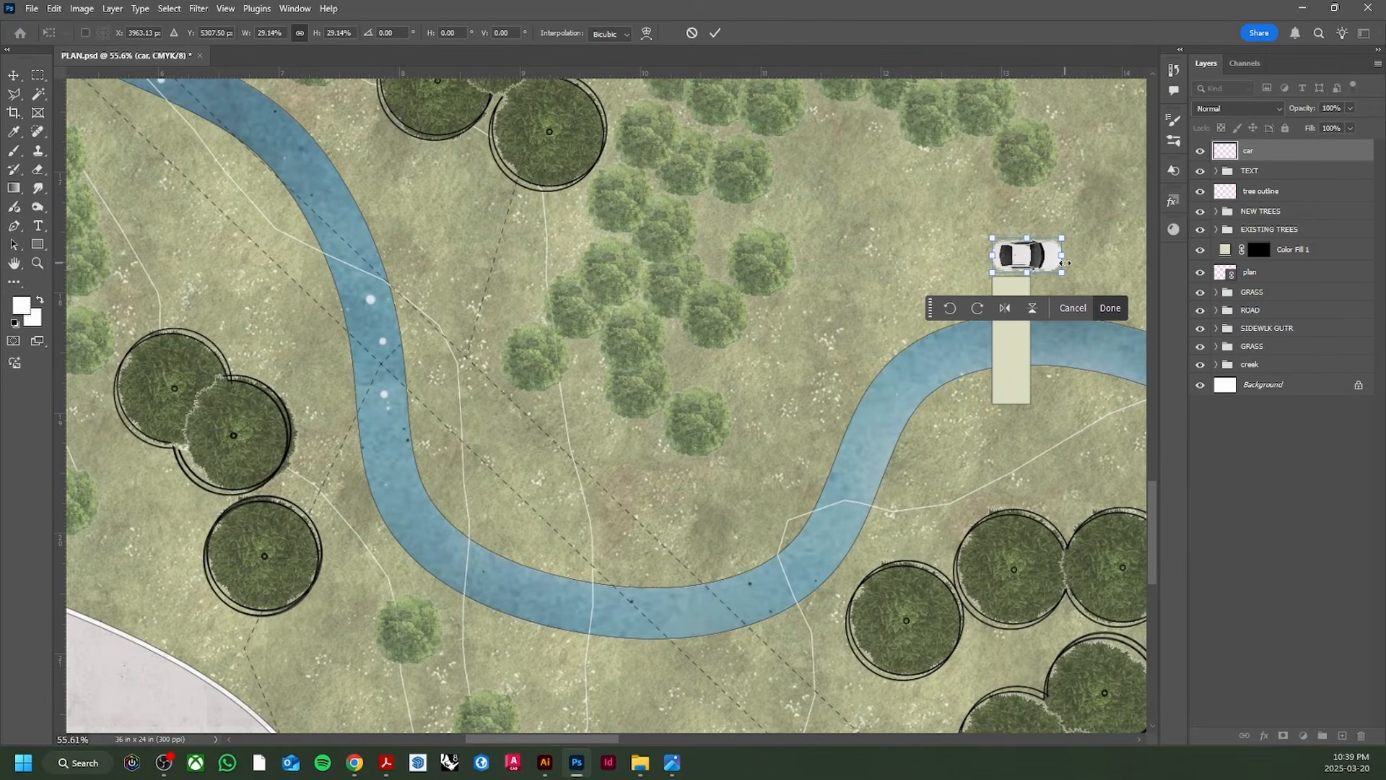
{"action": "scroll", "coordinate": [1030, 260], "scroll_direction": "up", "scroll_amount": 3}
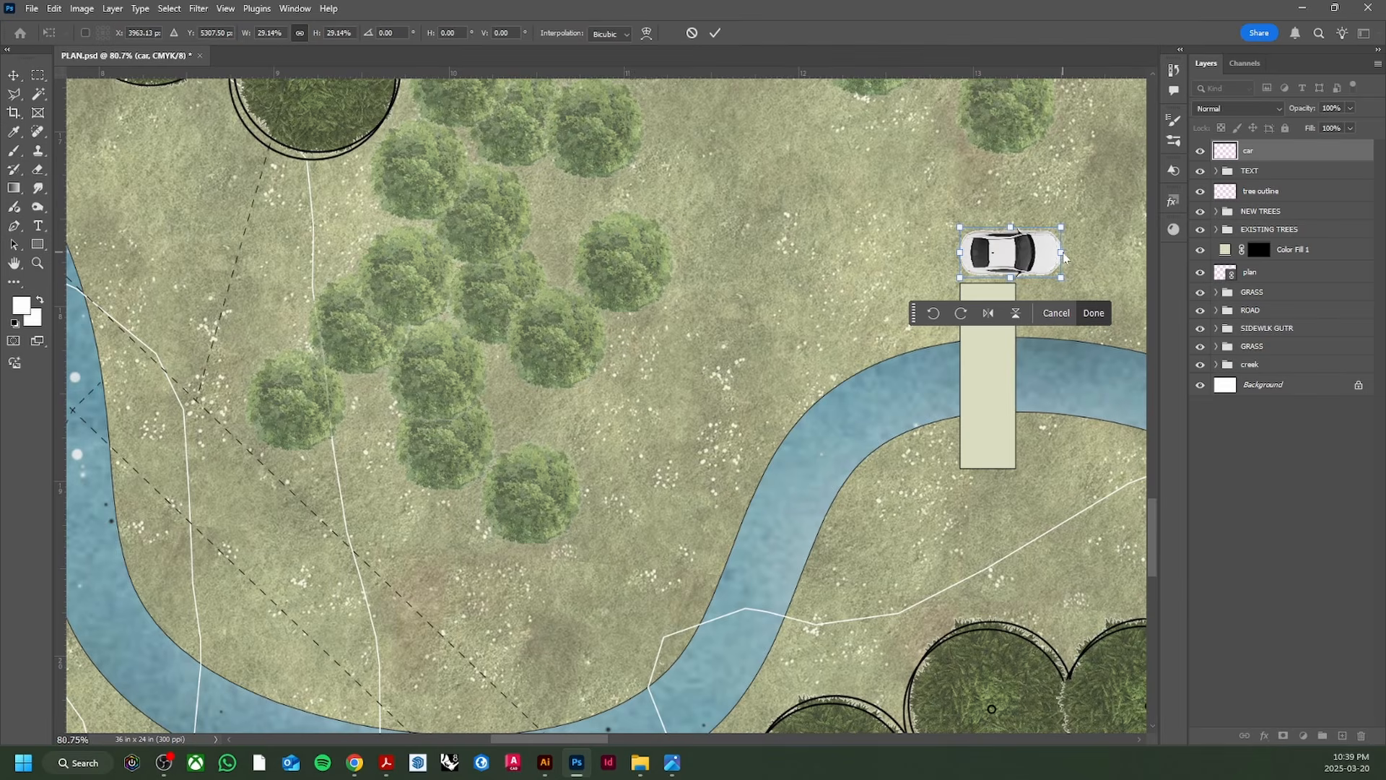
{"action": "left_click_drag", "start_coordinate": [1061, 253], "coordinate": [1033, 257]}
{"action": "scroll", "coordinate": [1024, 258], "scroll_direction": "down", "scroll_amount": 9}
{"action": "scroll", "coordinate": [1010, 263], "scroll_direction": "down", "scroll_amount": 4}
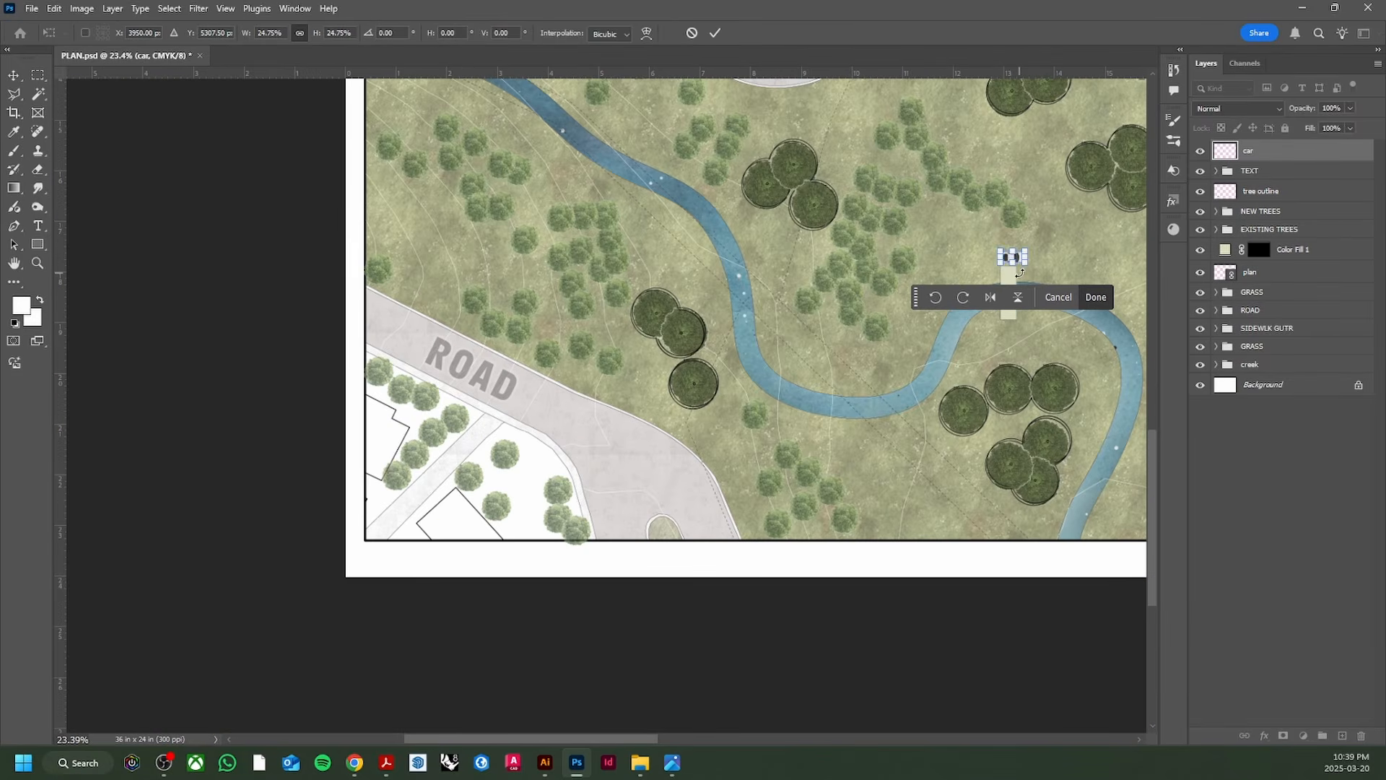
{"action": "key", "text": "Return"}
Step: Reapply Free Transform to the car several times without further changes
{"action": "key", "text": "ctrl+t"}
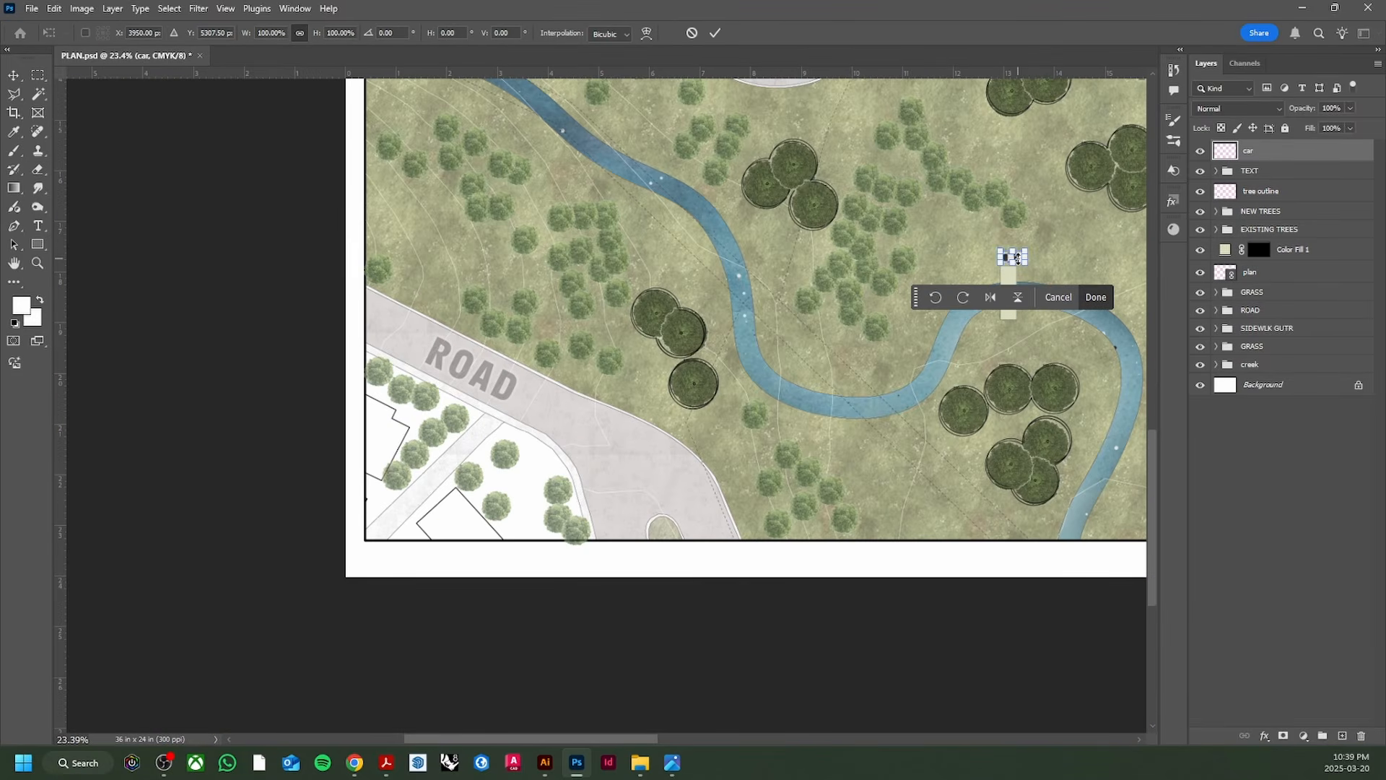
{"action": "scroll", "coordinate": [1017, 259], "scroll_direction": "up", "scroll_amount": 5}
{"action": "key", "text": "Return"}
{"action": "key", "text": "e"}
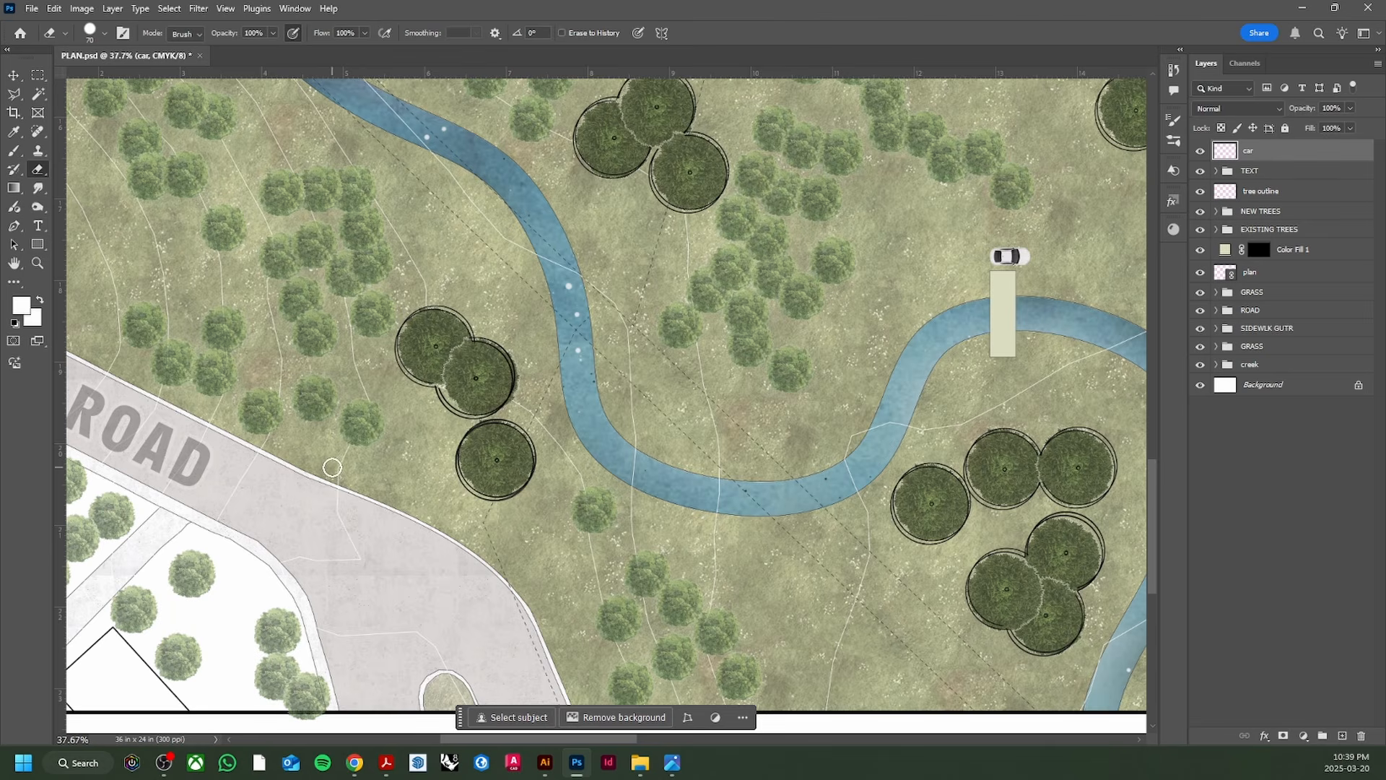
{"action": "key", "text": "ctrl+t"}
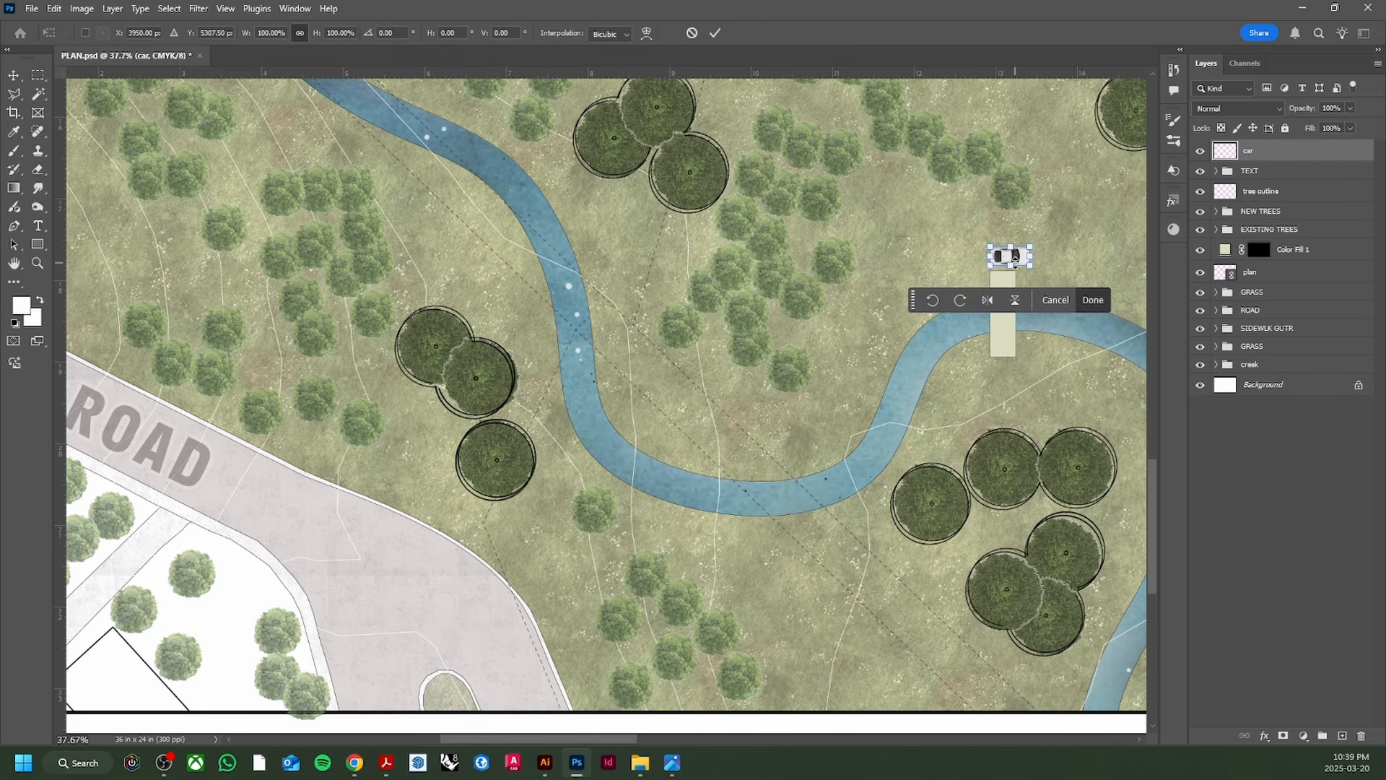
{"action": "key", "text": "Return"}
{"action": "key", "text": "e"}
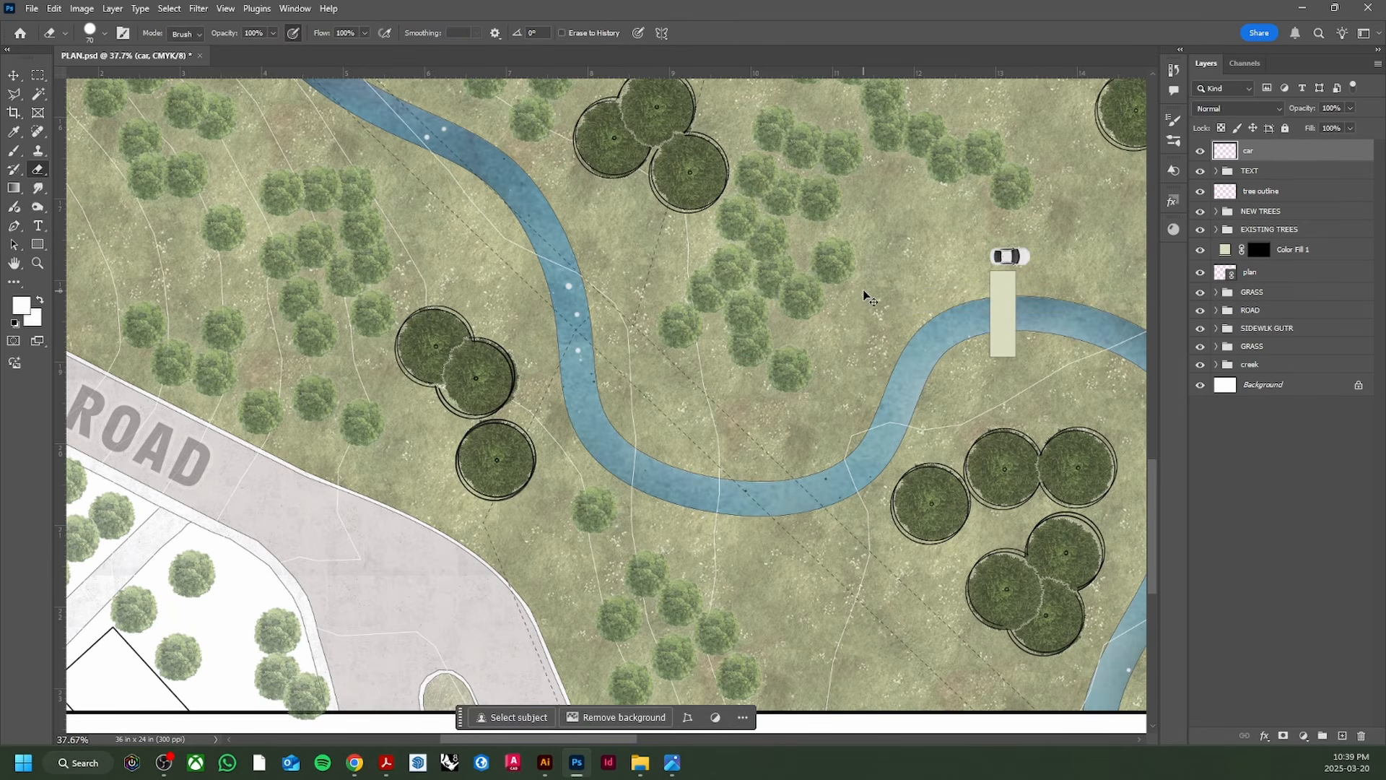
{"action": "key", "text": "ctrl+t"}
Step: Move the car onto the lower road and rotate it to follow the road
{"action": "mouse_move", "coordinate": [1012, 258]}
{"action": "left_mouse_down"}
{"action": "mouse_move", "coordinate": [539, 397]}
{"action": "mouse_move", "coordinate": [386, 466]}
{"action": "mouse_move", "coordinate": [275, 465]}
{"action": "left_mouse_up"}
{"action": "key", "text": "Escape"}
{"action": "key", "text": "v"}
{"action": "mouse_move", "coordinate": [1011, 258]}
{"action": "left_mouse_down"}
{"action": "mouse_move", "coordinate": [260, 488]}
{"action": "mouse_move", "coordinate": [292, 493]}
{"action": "mouse_move", "coordinate": [286, 507]}
{"action": "mouse_move", "coordinate": [253, 479]}
{"action": "mouse_move", "coordinate": [374, 513]}
{"action": "mouse_move", "coordinate": [460, 590]}
{"action": "mouse_move", "coordinate": [514, 596]}
{"action": "mouse_move", "coordinate": [529, 388]}
{"action": "mouse_move", "coordinate": [555, 304]}
{"action": "mouse_move", "coordinate": [593, 270]}
{"action": "mouse_move", "coordinate": [520, 263]}
{"action": "mouse_move", "coordinate": [534, 252]}
{"action": "left_mouse_up"}
{"action": "key", "text": "ctrl+t"}
{"action": "left_click", "coordinate": [343, 527]}
Step: Rotate a new car copy into place along the road
{"action": "key", "text": "ctrl+t"}
{"action": "left_click", "coordinate": [545, 626]}
{"action": "scroll", "coordinate": [511, 593], "scroll_direction": "down", "scroll_amount": 8}
{"action": "scroll", "coordinate": [511, 593], "scroll_direction": "up", "scroll_amount": 1}
{"action": "scroll", "coordinate": [554, 307], "scroll_direction": "up", "scroll_amount": 4}
{"action": "scroll", "coordinate": [554, 307], "scroll_direction": "up", "scroll_amount": 1}
Step: Angle another car copy along the upper road's curve
{"action": "key", "text": "ctrl+t"}
{"action": "left_click_drag", "start_coordinate": [569, 296], "coordinate": [711, 273]}
{"action": "key", "text": "Return"}
{"action": "key", "text": "ctrl+t"}
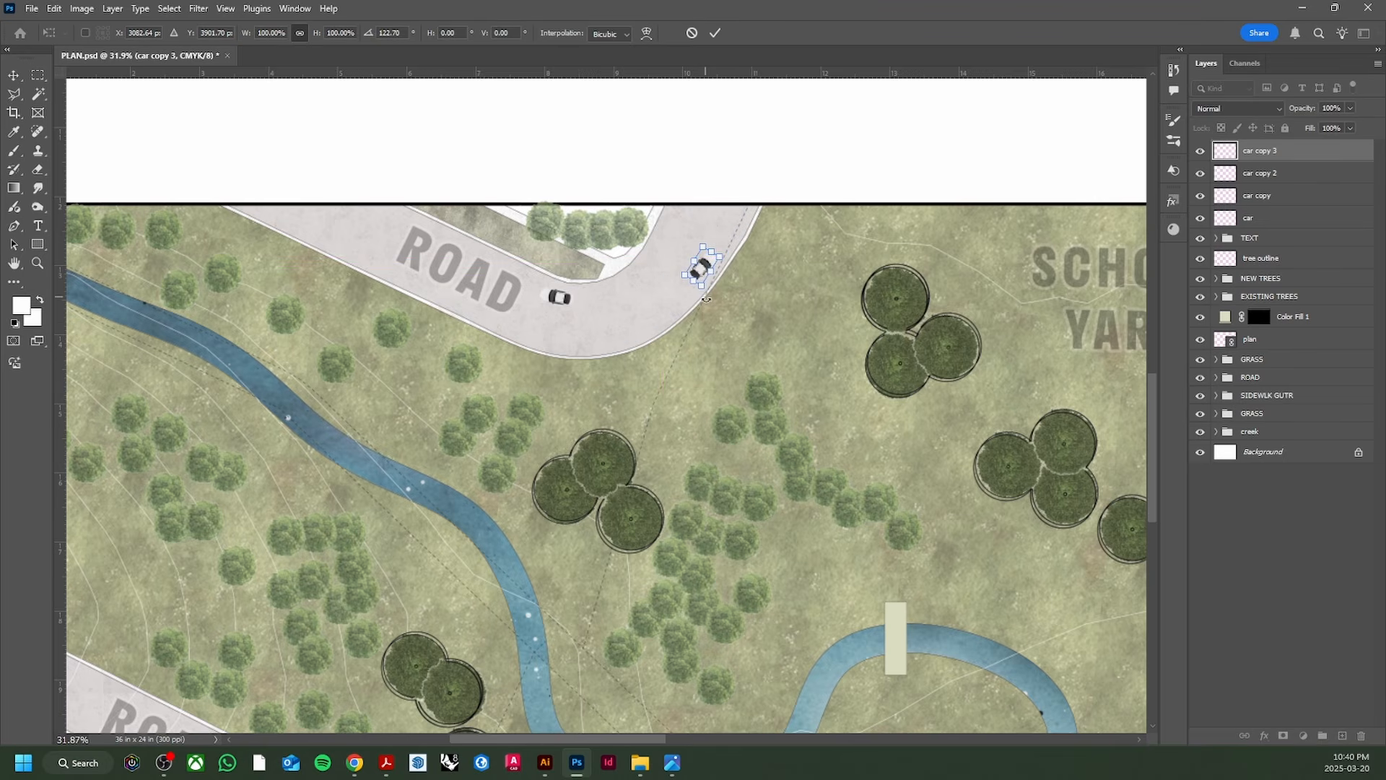
Step: Apply the pending transform on the newest car copy
{"action": "left_click", "coordinate": [785, 320]}
{"action": "scroll", "coordinate": [576, 336], "scroll_direction": "down", "scroll_amount": 2}
{"action": "scroll", "coordinate": [576, 336], "scroll_direction": "down", "scroll_amount": 1}
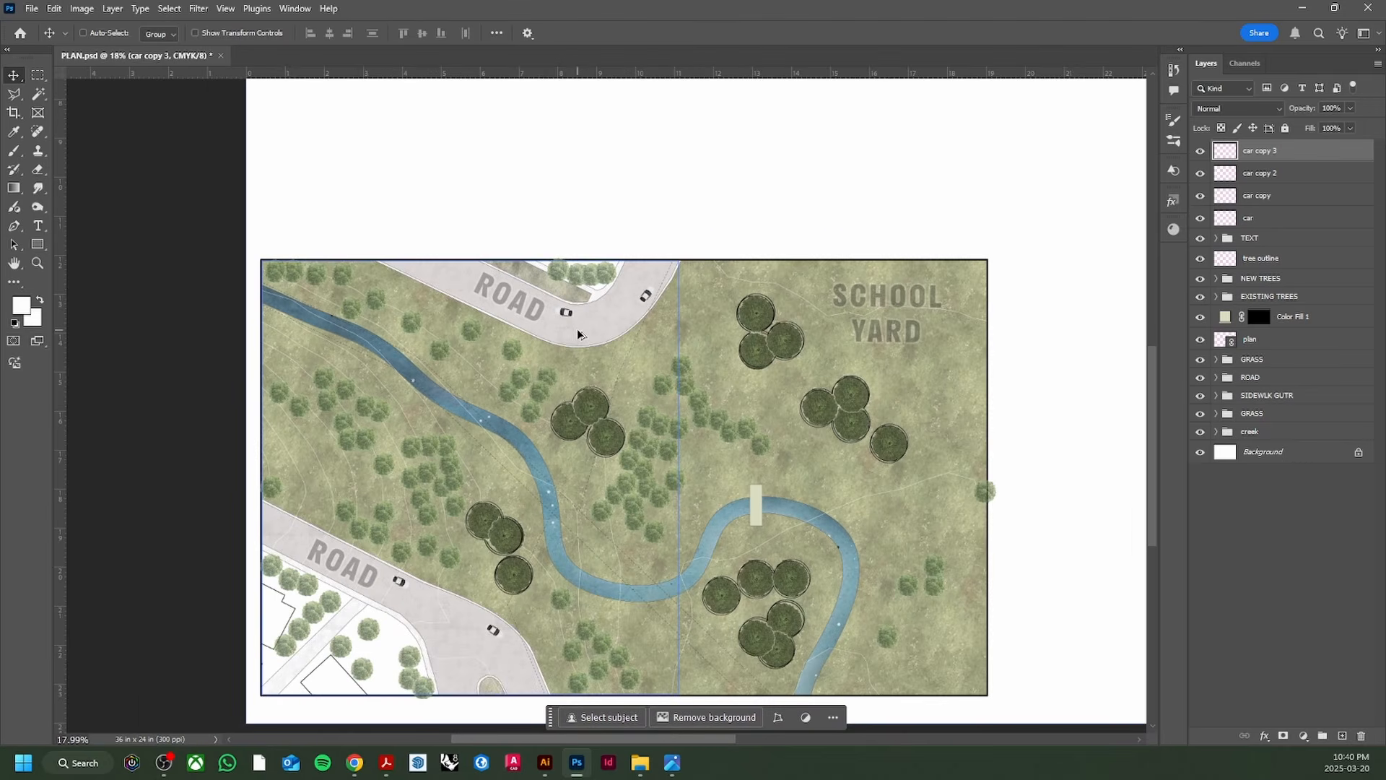
{"action": "scroll", "coordinate": [506, 505], "scroll_direction": "down", "scroll_amount": 1}
{"action": "scroll", "coordinate": [466, 598], "scroll_direction": "up", "scroll_amount": 2}
{"action": "scroll", "coordinate": [468, 598], "scroll_direction": "up", "scroll_amount": 3}
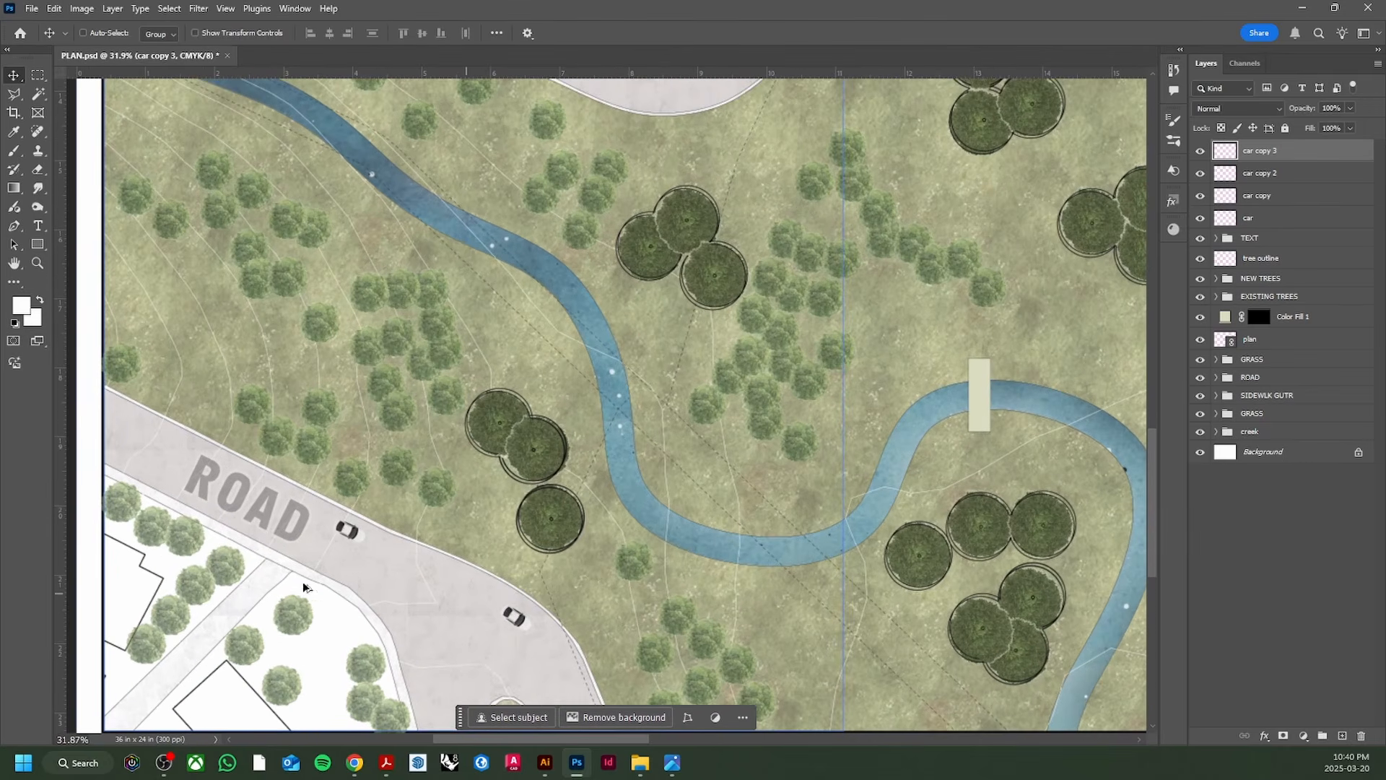
{"action": "scroll", "coordinate": [347, 528], "scroll_direction": "down", "scroll_amount": 3}
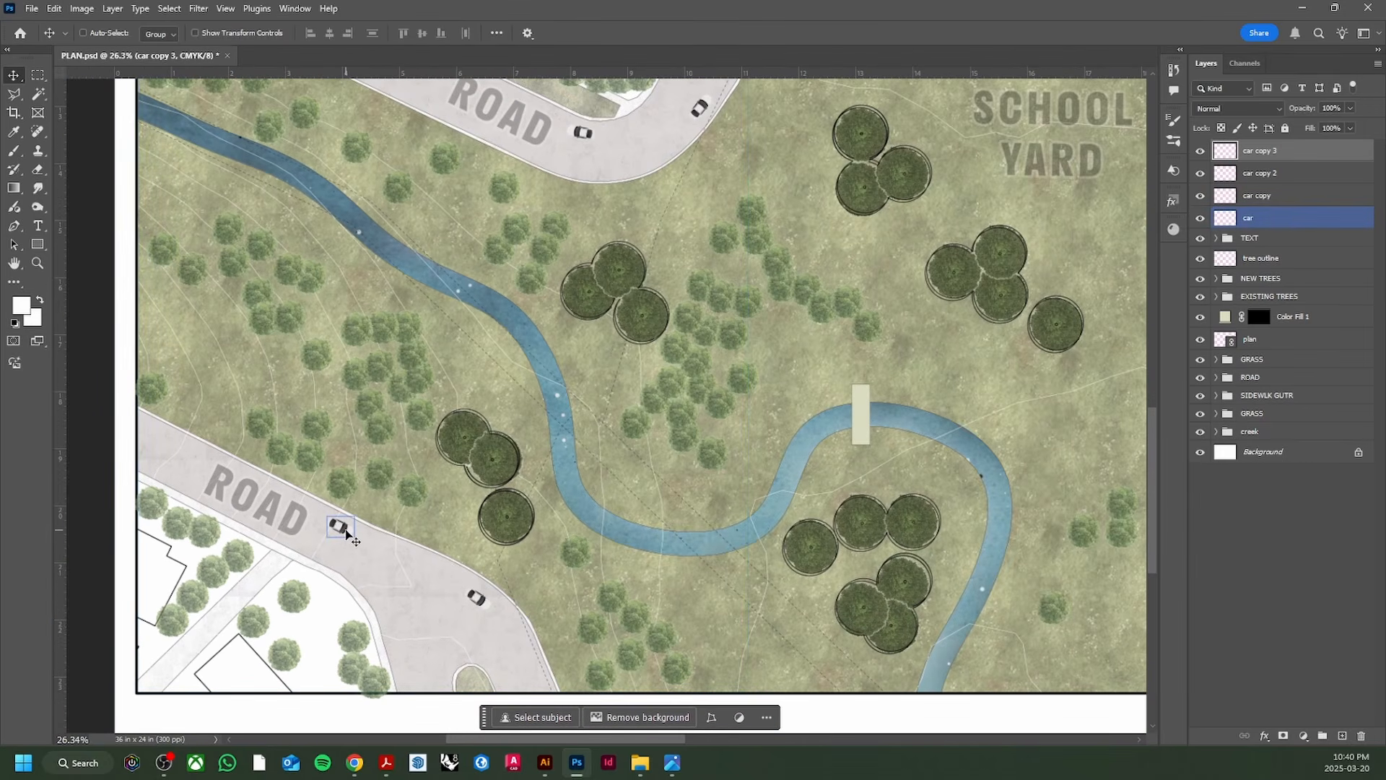
Step: Rotate the left car on the lower road about 177° to face the other way
{"action": "left_click", "coordinate": [352, 528], "text": "ctrl"}
{"action": "key", "text": "ctrl+t"}
{"action": "left_click_drag", "start_coordinate": [375, 541], "coordinate": [307, 515]}
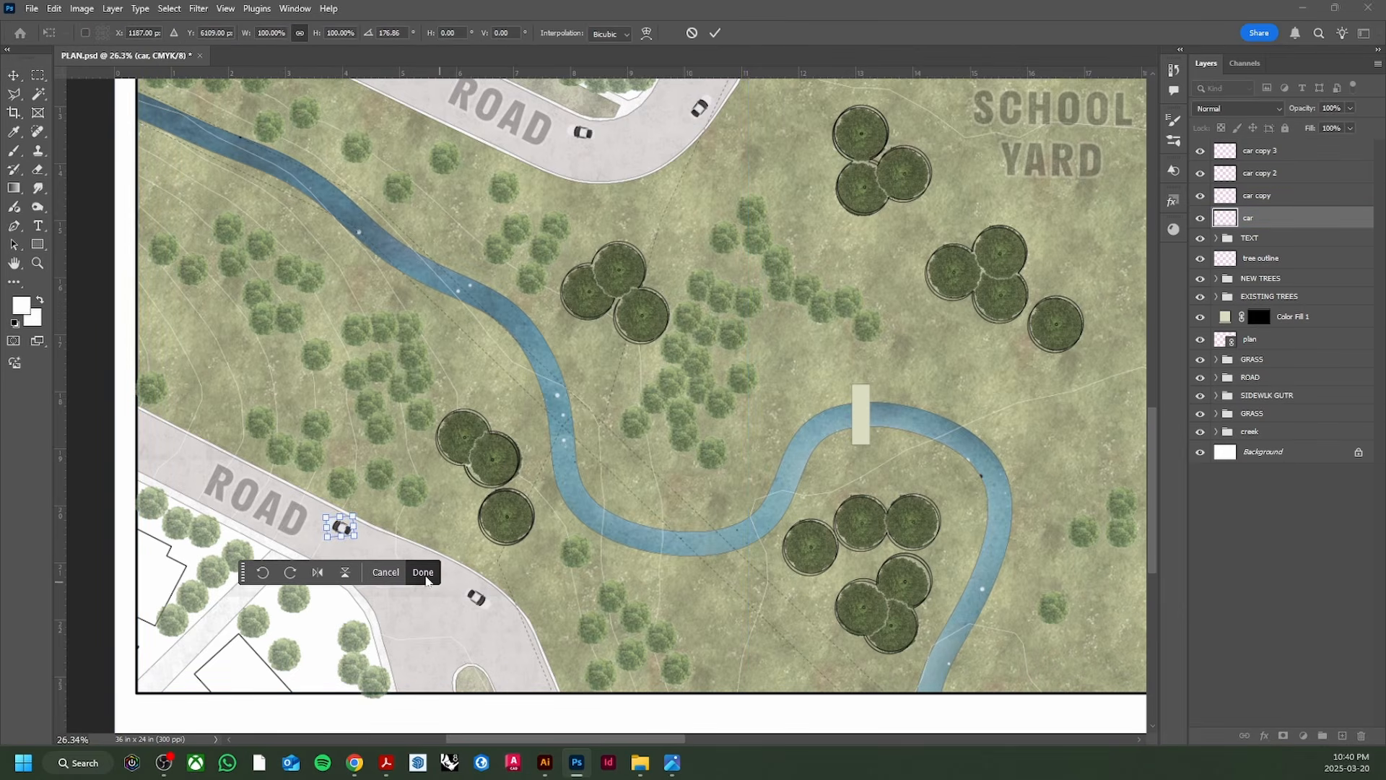
{"action": "left_click", "coordinate": [423, 572]}
Step: Rotate the lower car about 178° and scale it to 110%
{"action": "left_click", "coordinate": [1257, 195]}
{"action": "key", "text": "ctrl+t"}
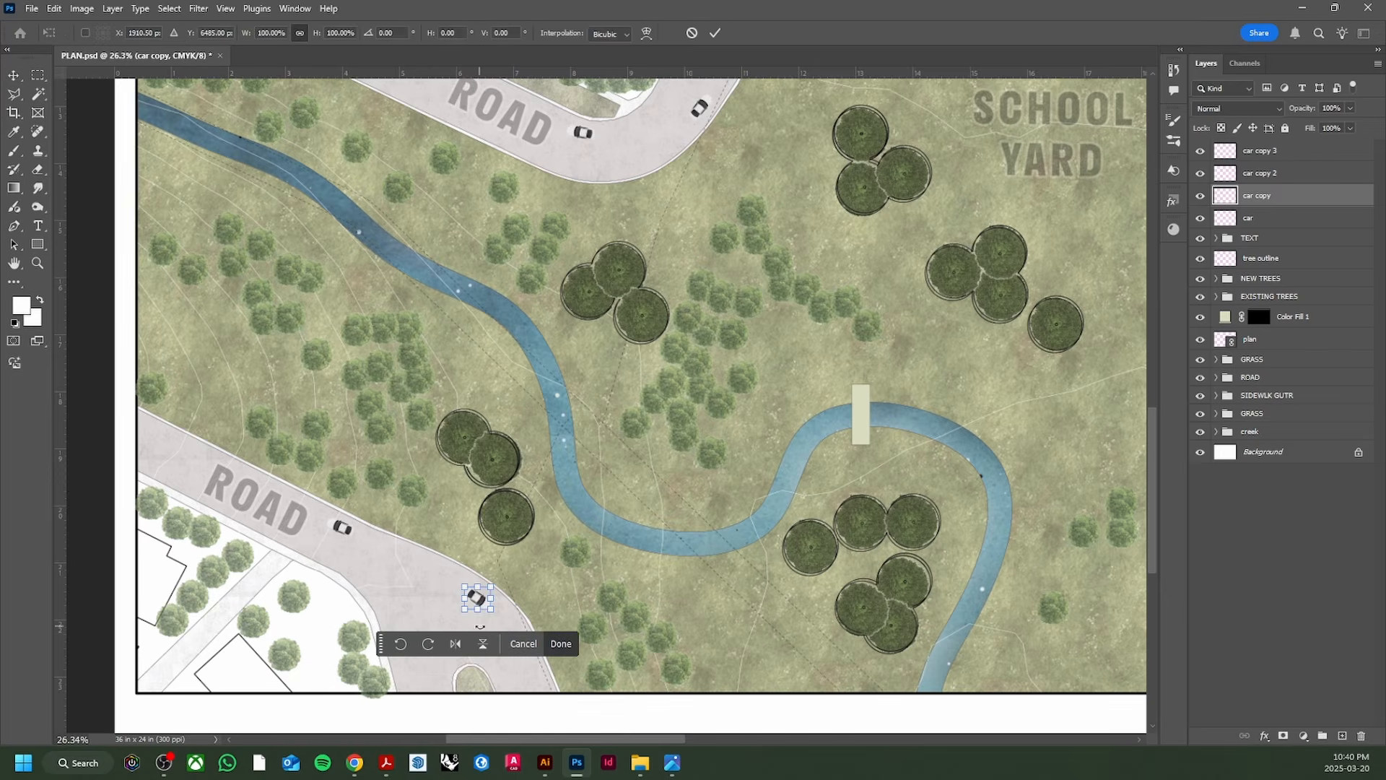
{"action": "left_click_drag", "start_coordinate": [514, 620], "coordinate": [437, 574]}
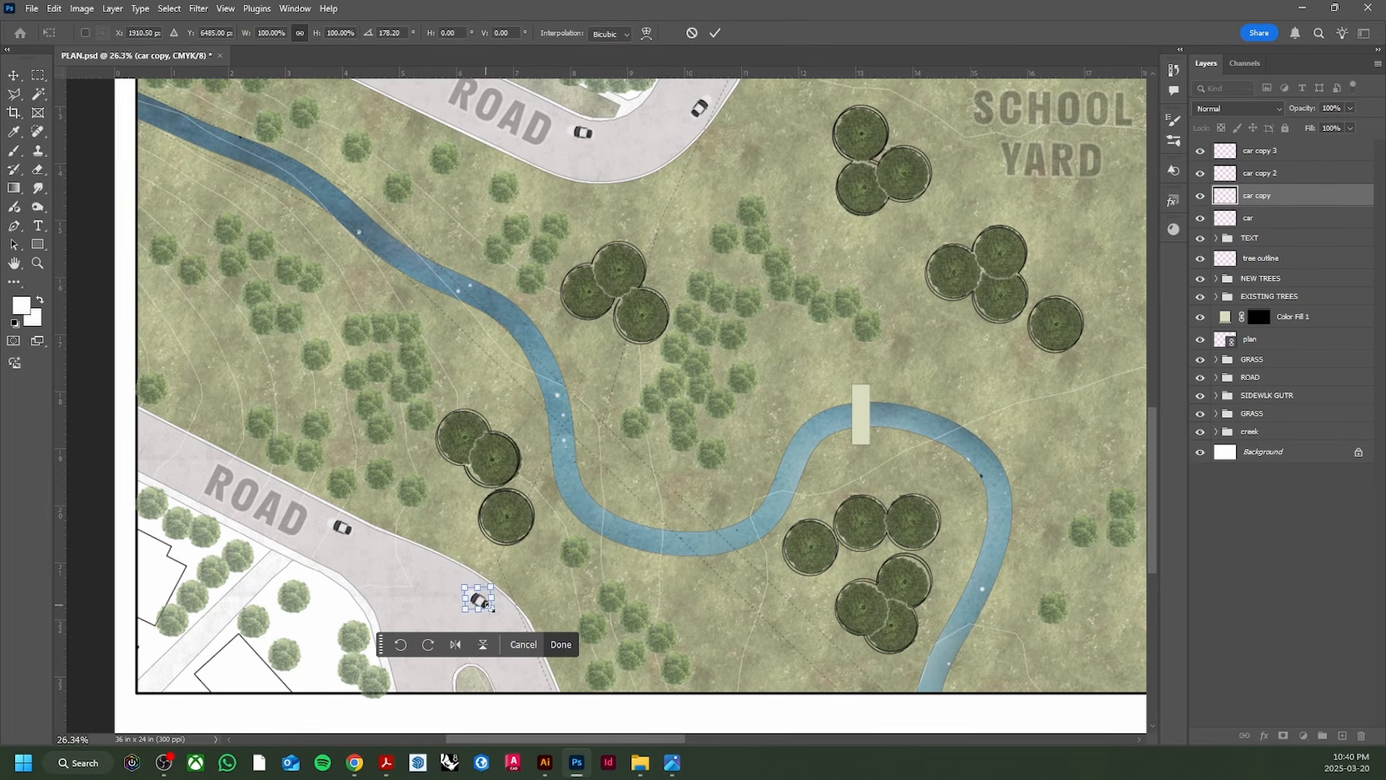
{"action": "left_click_drag", "start_coordinate": [493, 610], "coordinate": [499, 611]}
{"action": "key", "text": "Return"}
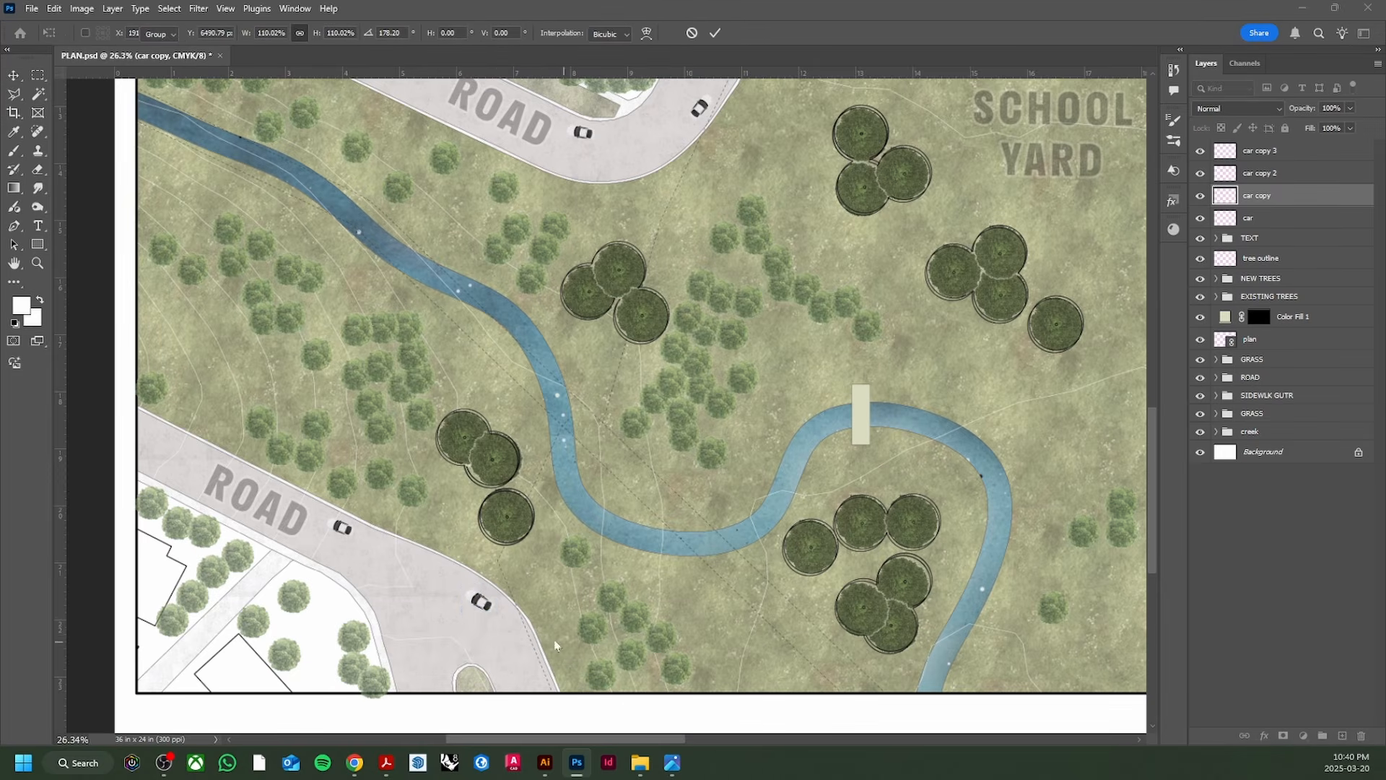
{"action": "scroll", "coordinate": [477, 596], "scroll_direction": "up", "scroll_amount": 3}
{"action": "scroll", "coordinate": [477, 596], "scroll_direction": "down", "scroll_amount": 3}
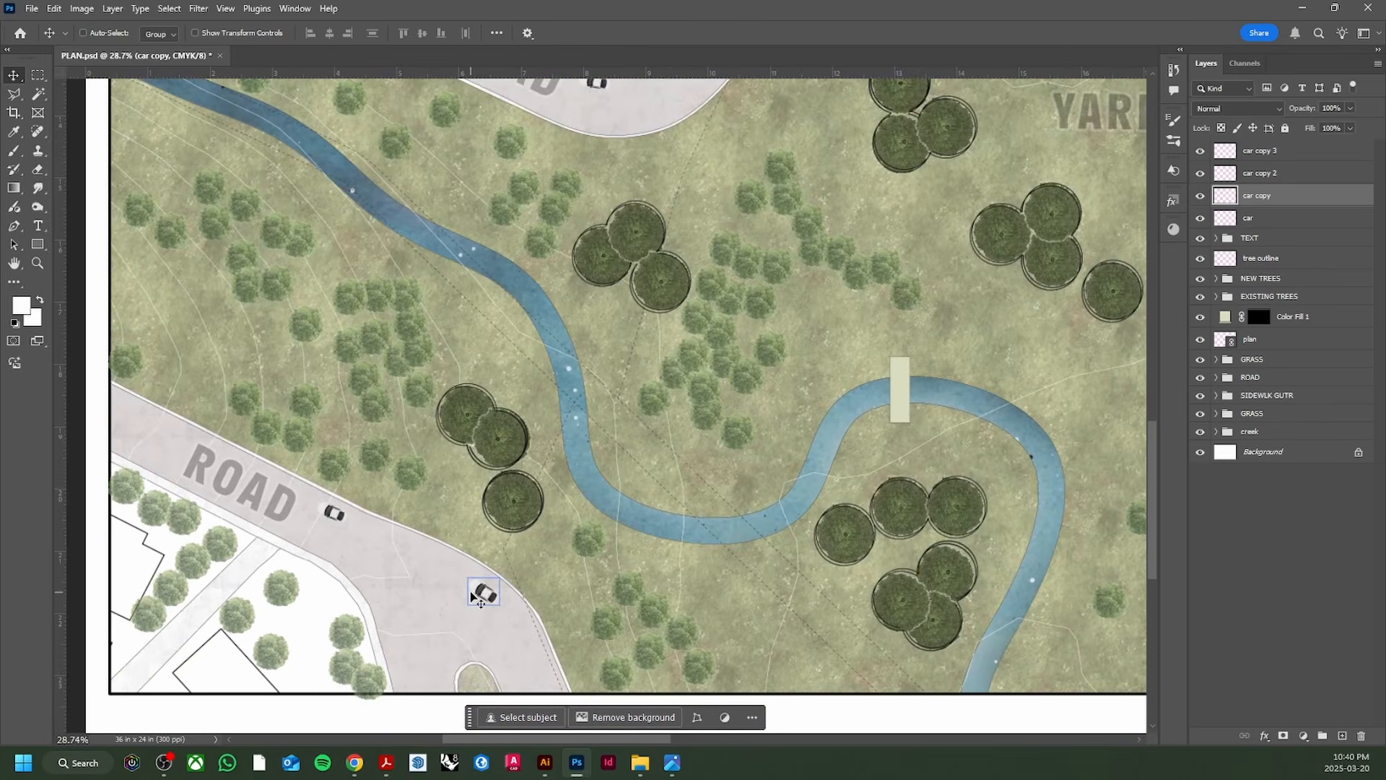
{"action": "scroll", "coordinate": [486, 606], "scroll_direction": "up", "scroll_amount": 1}
{"action": "scroll", "coordinate": [505, 563], "scroll_direction": "up", "scroll_amount": 2}
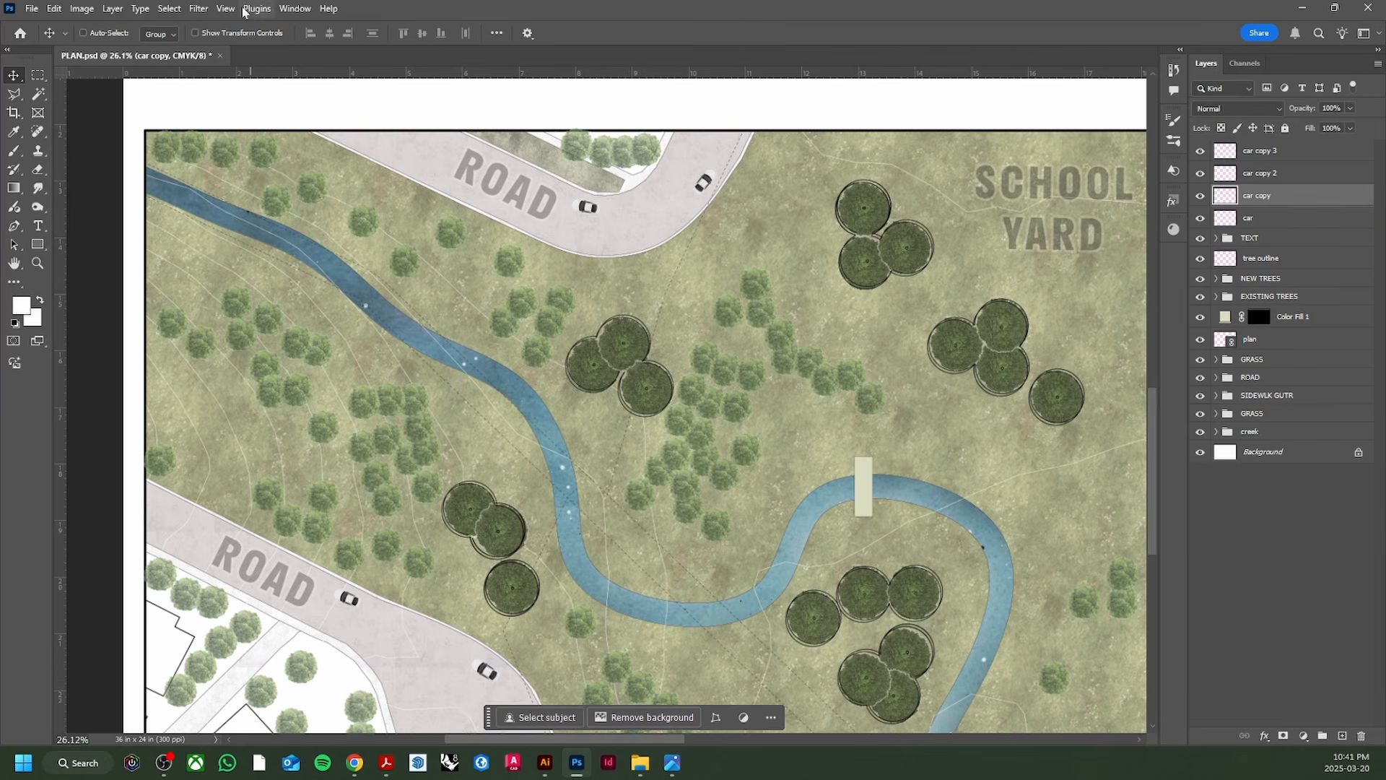
Step: Apply a Motion Blur filter to the lower car
{"action": "left_click", "coordinate": [198, 8]}
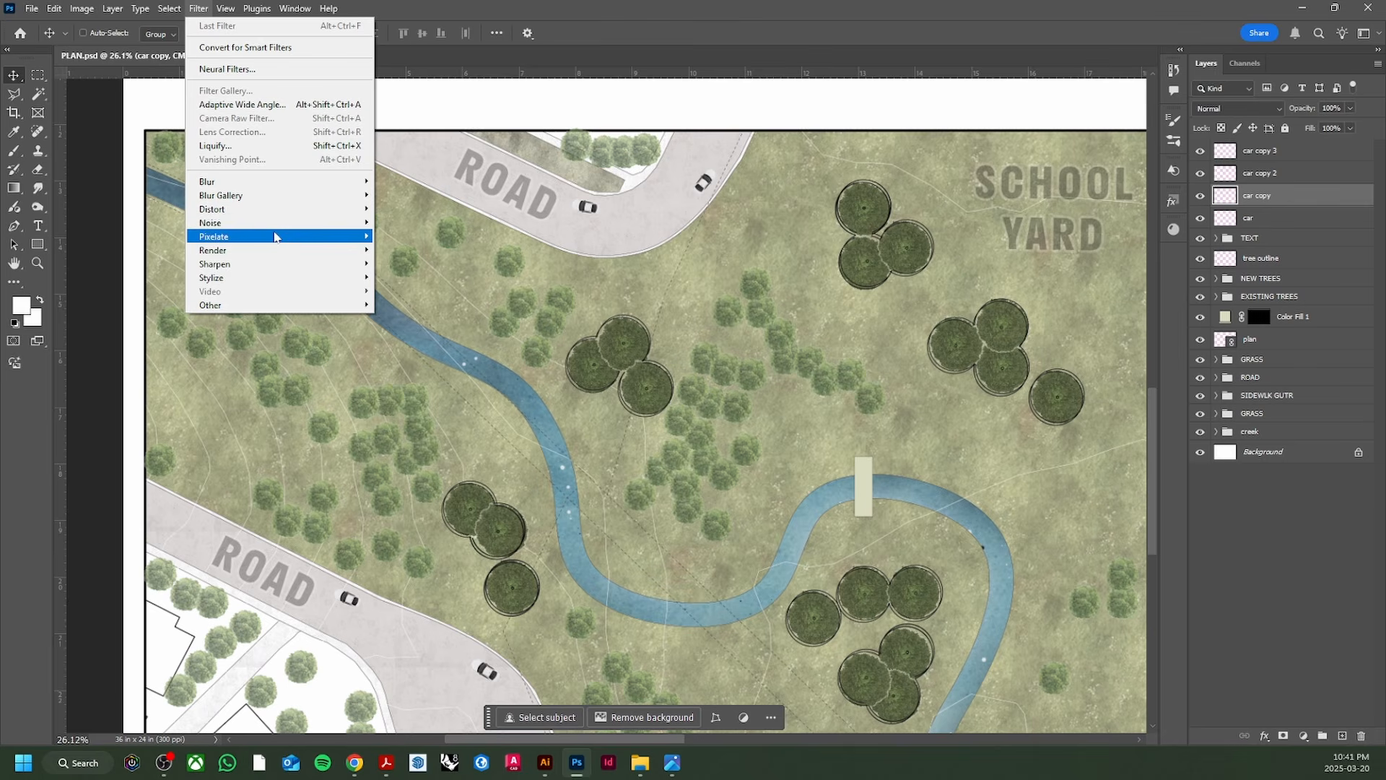
{"action": "mouse_move", "coordinate": [288, 181]}
{"action": "left_click", "coordinate": [415, 265]}
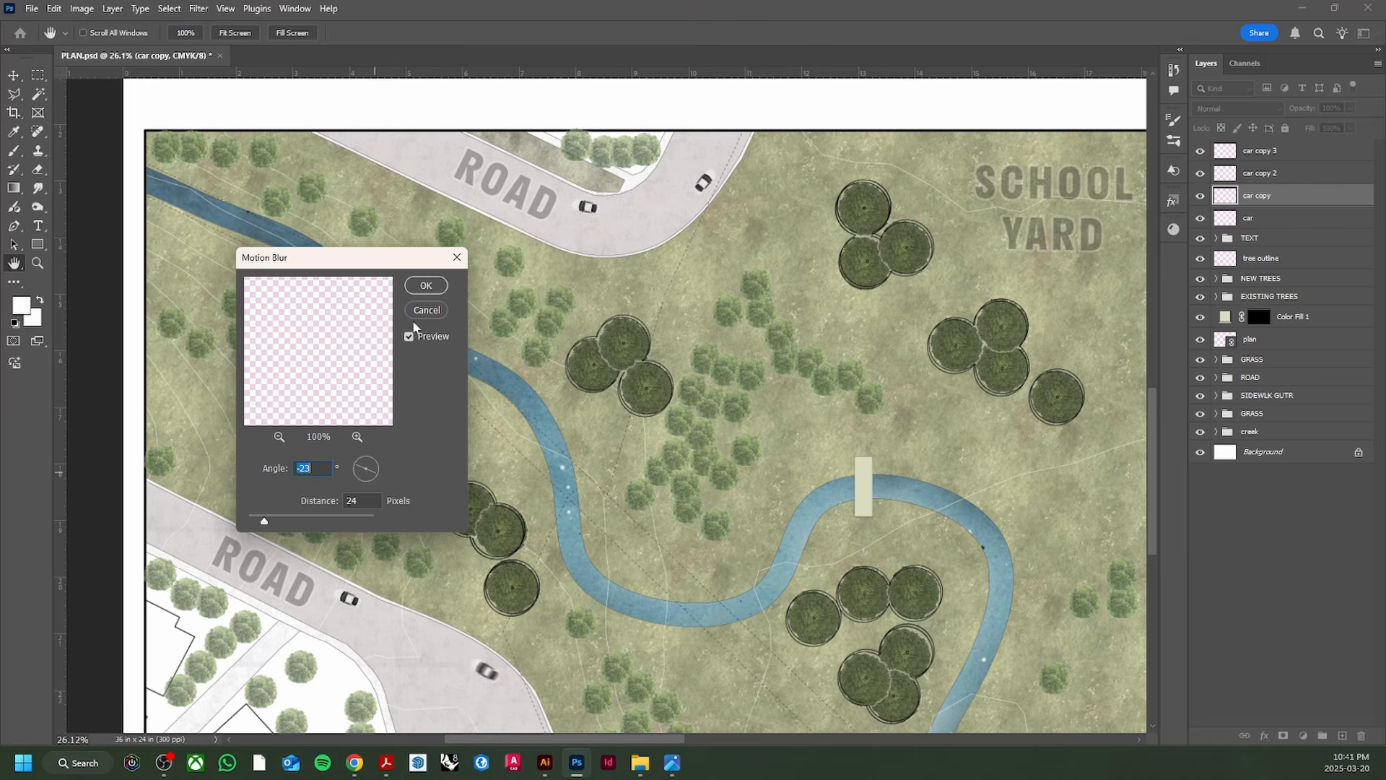
{"action": "left_click", "coordinate": [426, 285]}
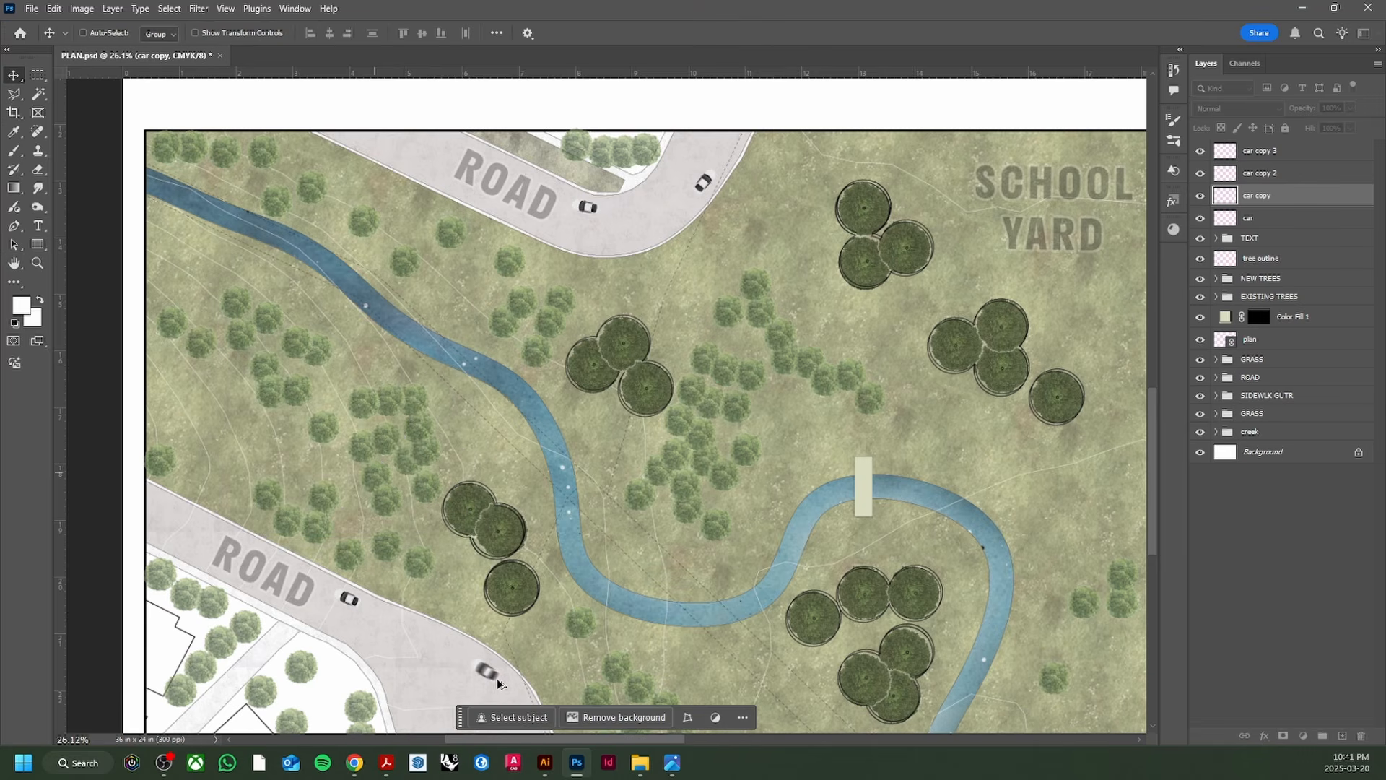
{"action": "scroll", "coordinate": [499, 685], "scroll_direction": "up", "scroll_amount": 5}
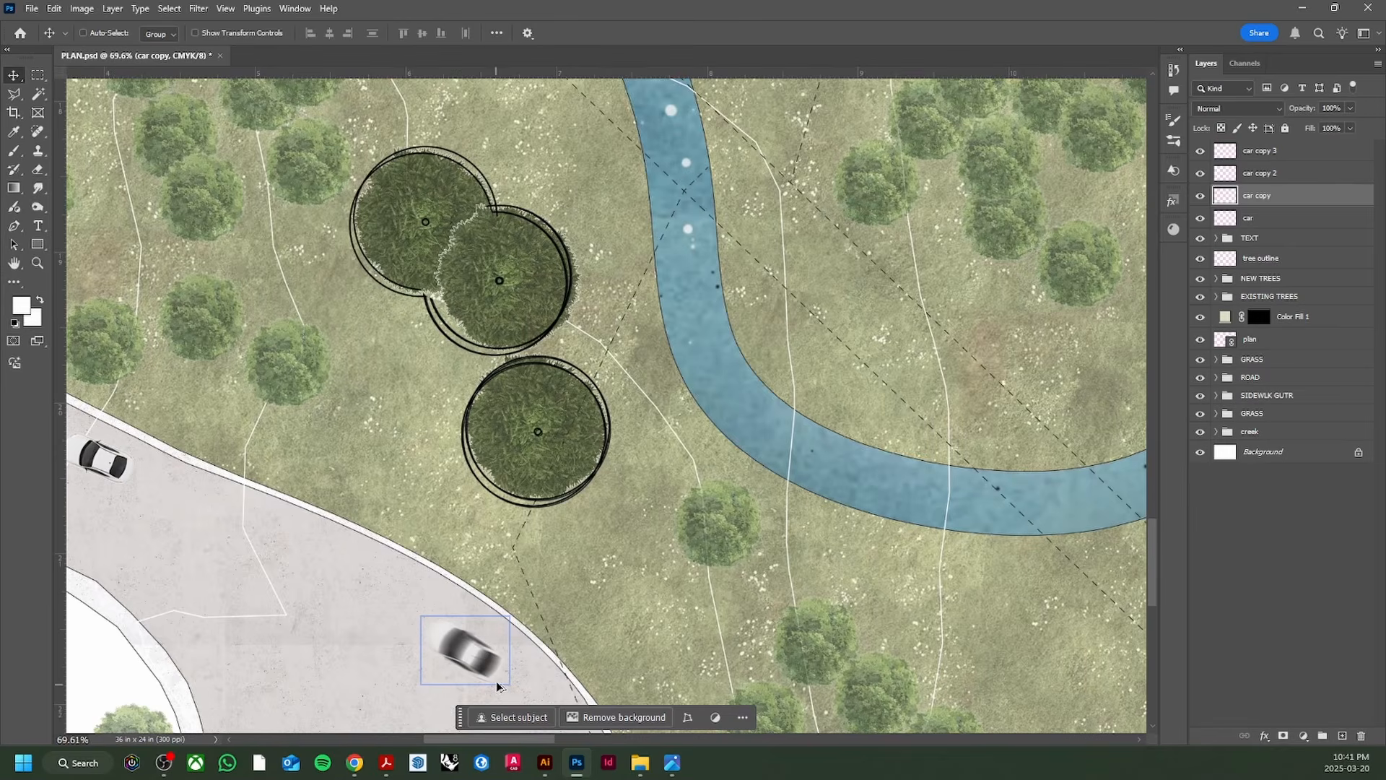
{"action": "scroll", "coordinate": [498, 685], "scroll_direction": "down", "scroll_amount": 3}
{"action": "scroll", "coordinate": [499, 681], "scroll_direction": "down", "scroll_amount": 8}
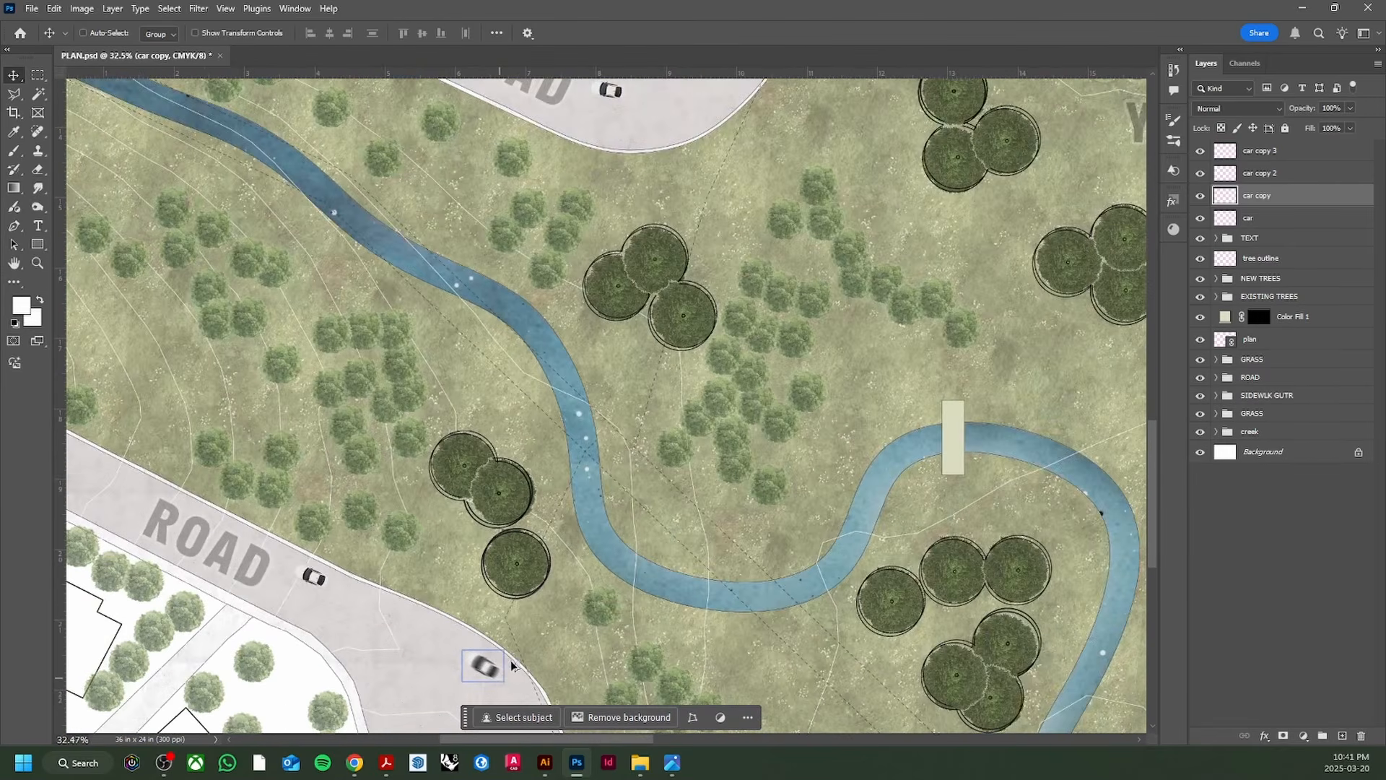
Step: Save PLAN.psd and bring up the reference rendering in Photos
{"action": "key", "text": "ctrl"}
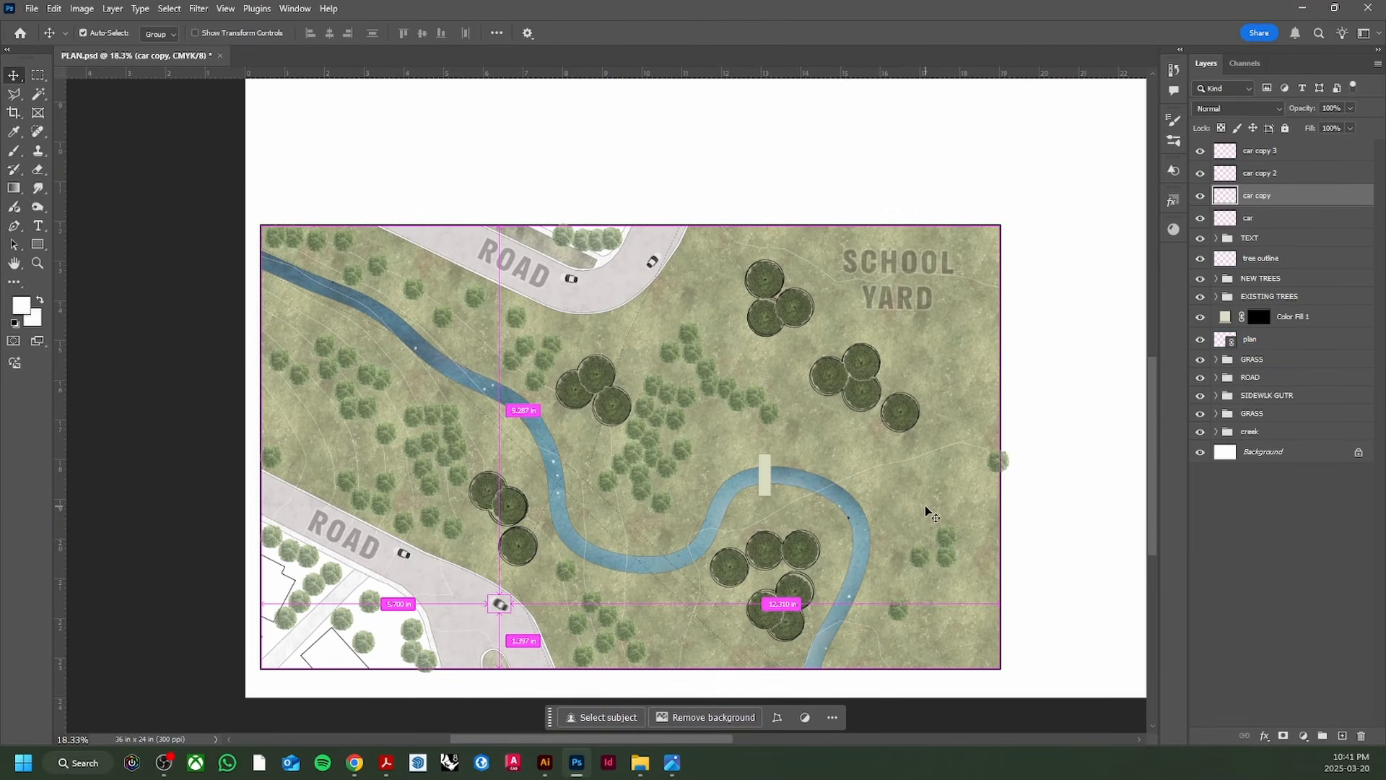
{"action": "key", "text": "ctrl+s"}
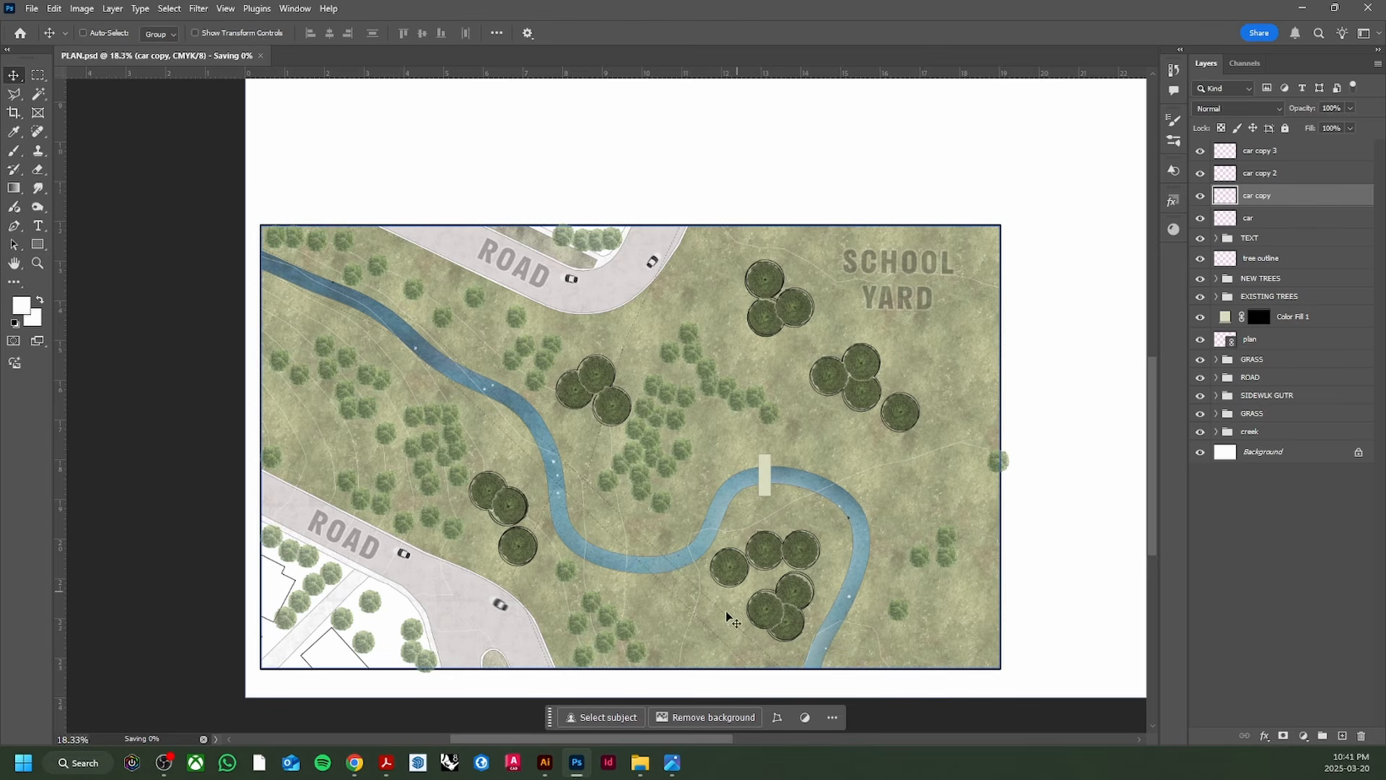
{"action": "scroll", "coordinate": [450, 501], "scroll_direction": "up", "scroll_amount": 2}
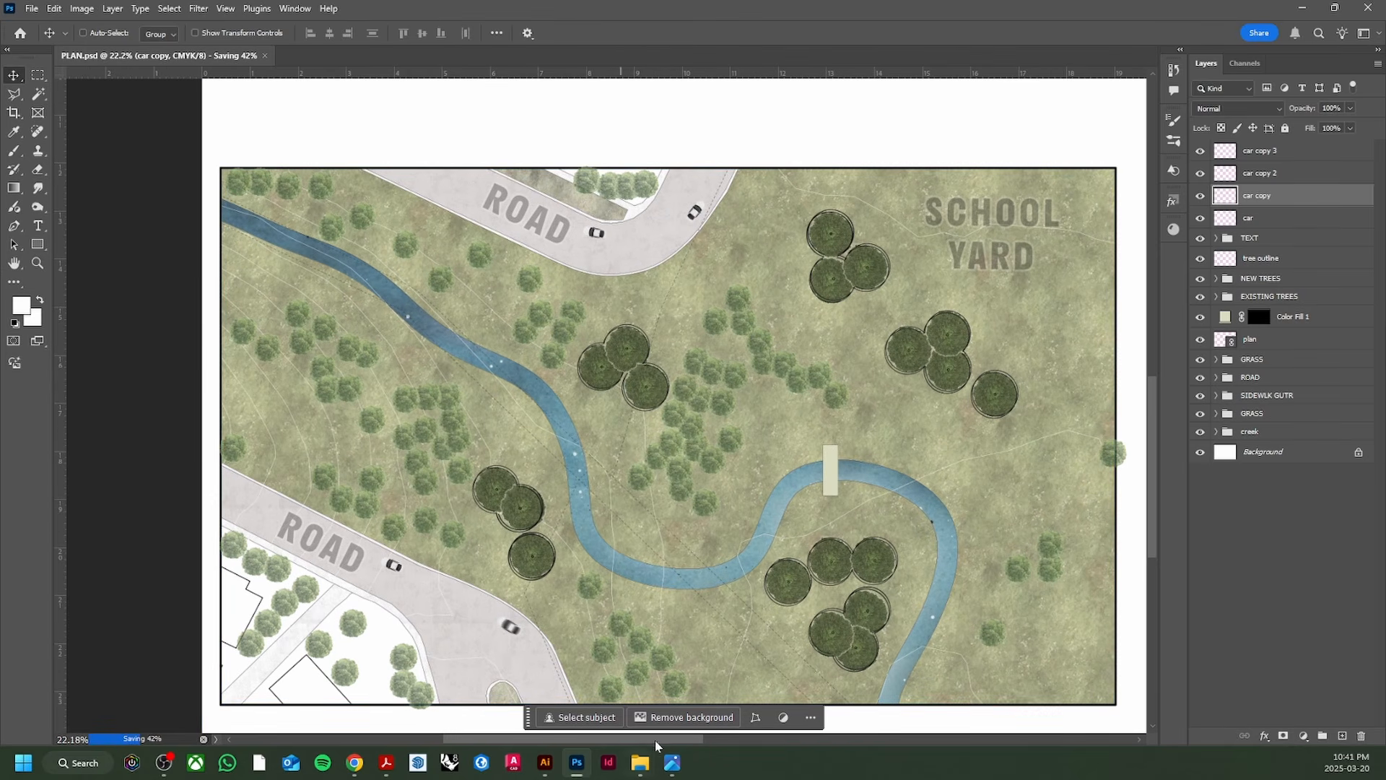
{"action": "left_click_drag", "start_coordinate": [658, 740], "coordinate": [678, 743]}
{"action": "left_click", "coordinate": [673, 764]}
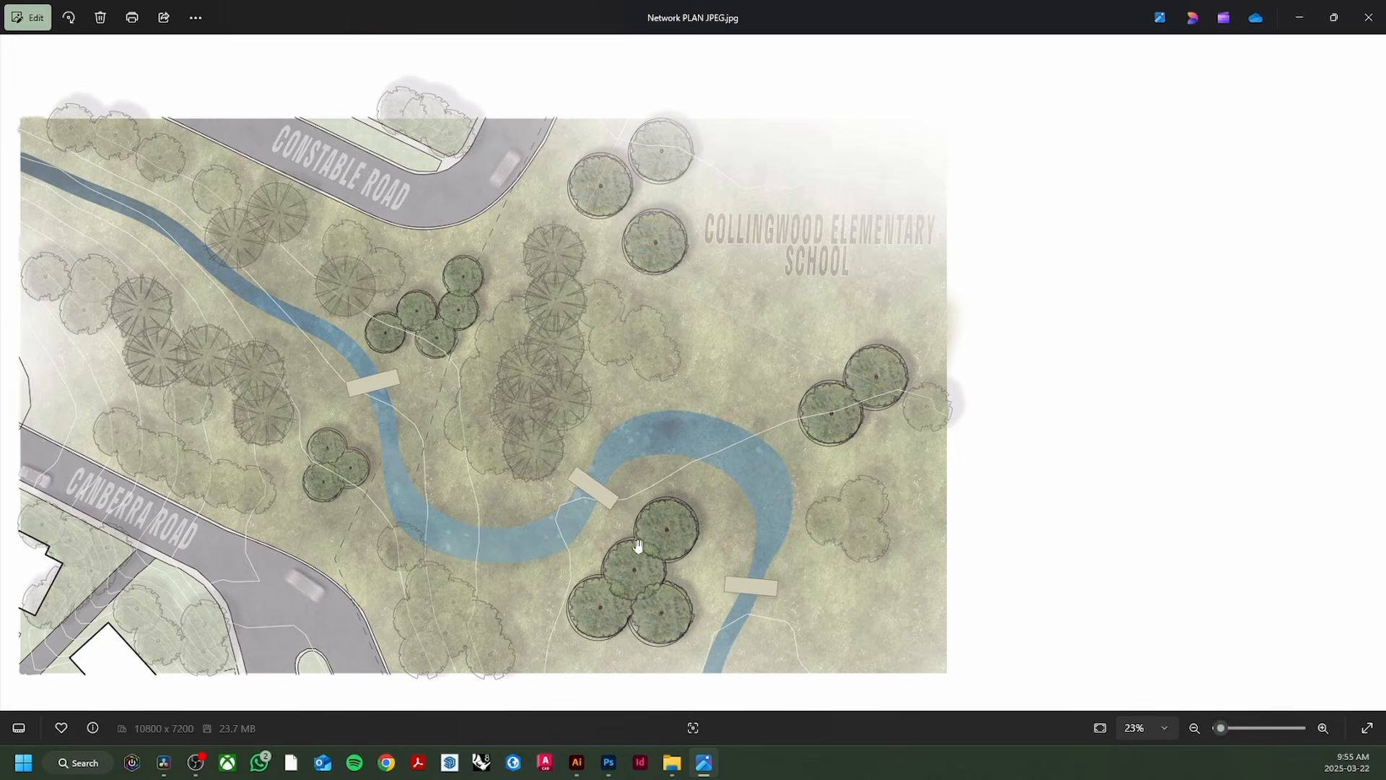
Step: Back in Photoshop, expand EXISTING TREES and select its tree layer
{"action": "left_click", "coordinate": [620, 760]}
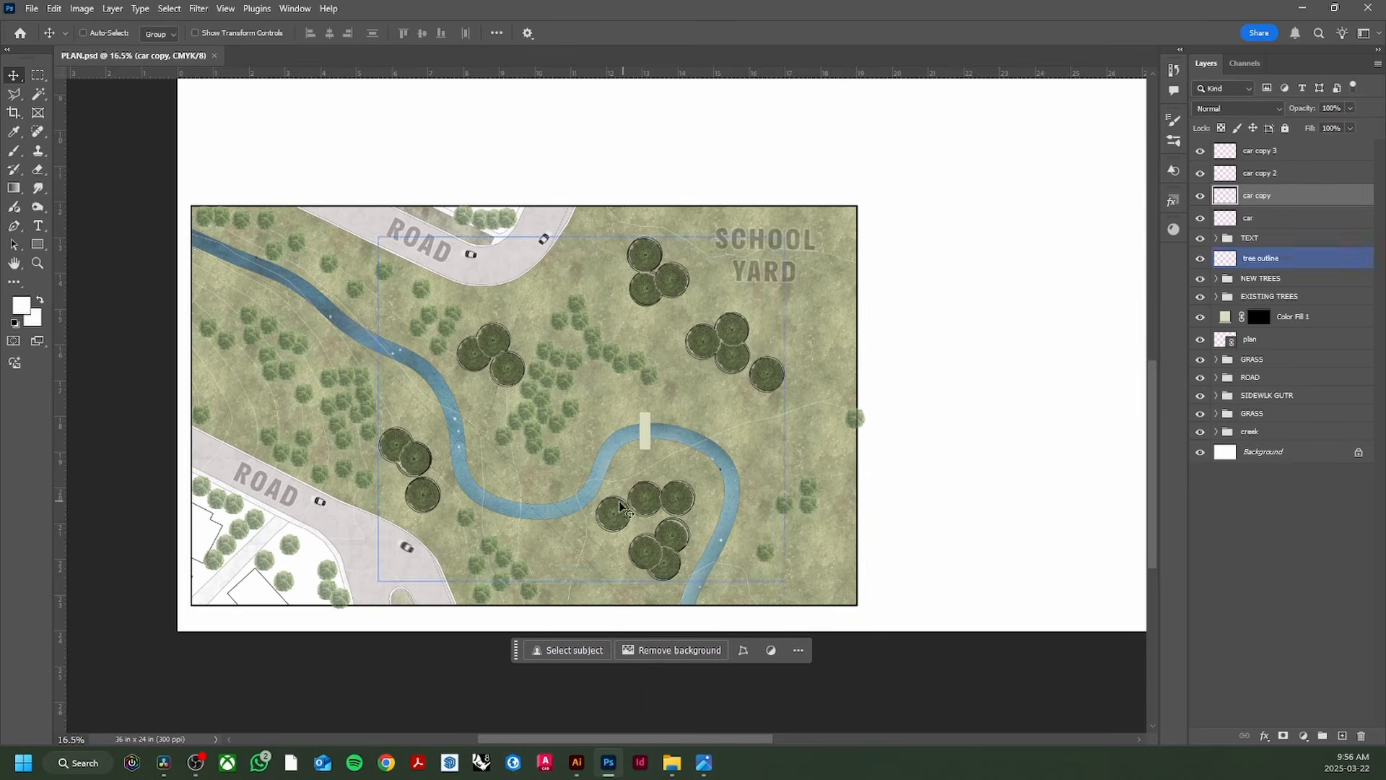
{"action": "scroll", "coordinate": [373, 471], "scroll_direction": "up", "scroll_amount": 1}
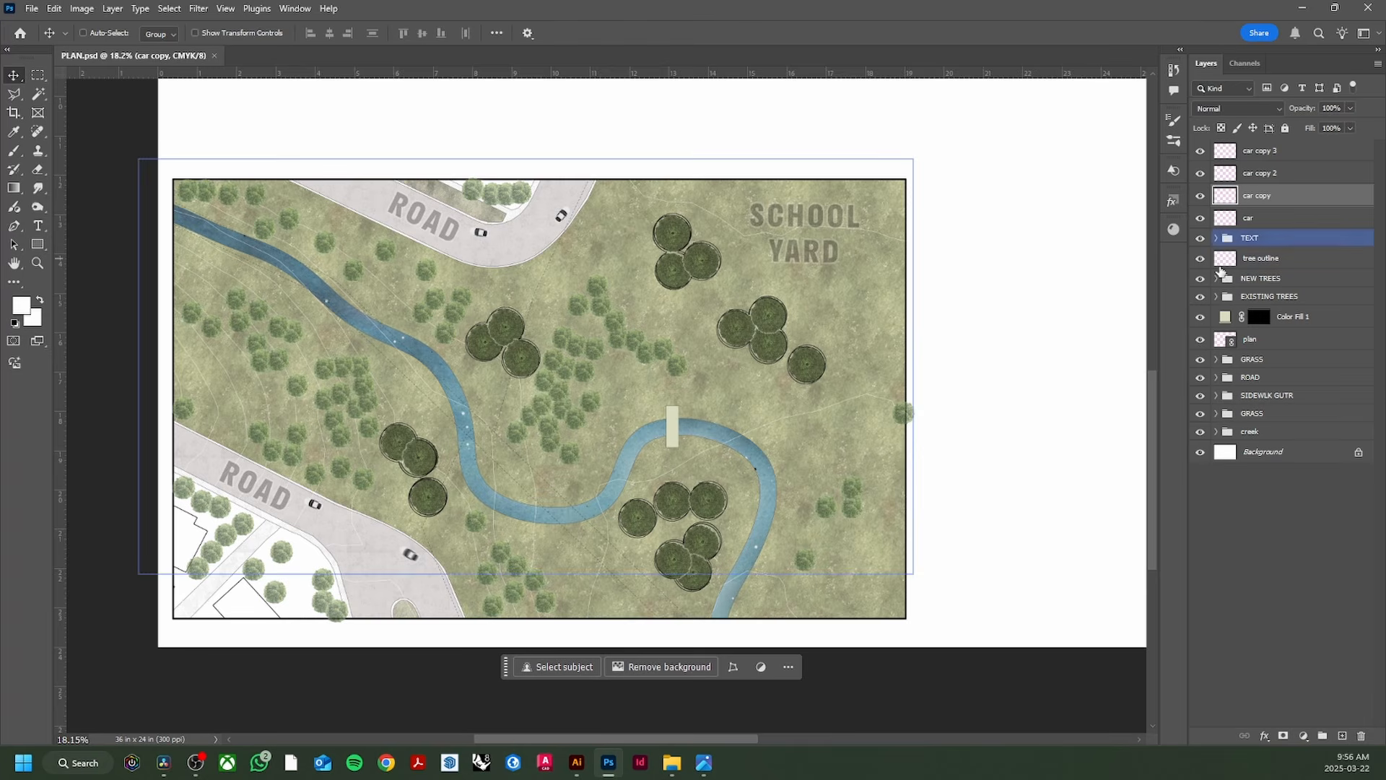
{"action": "left_click", "coordinate": [1246, 282]}
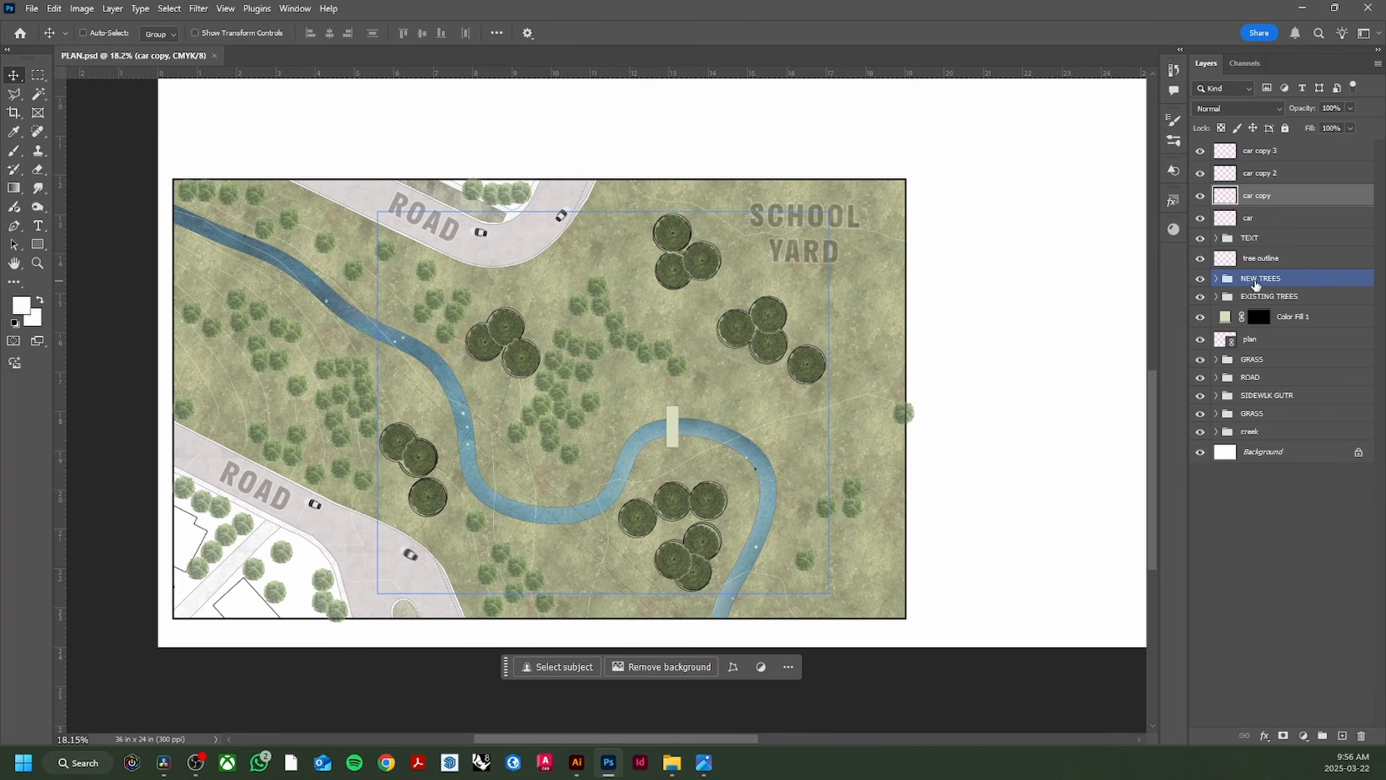
{"action": "left_click", "coordinate": [1257, 293]}
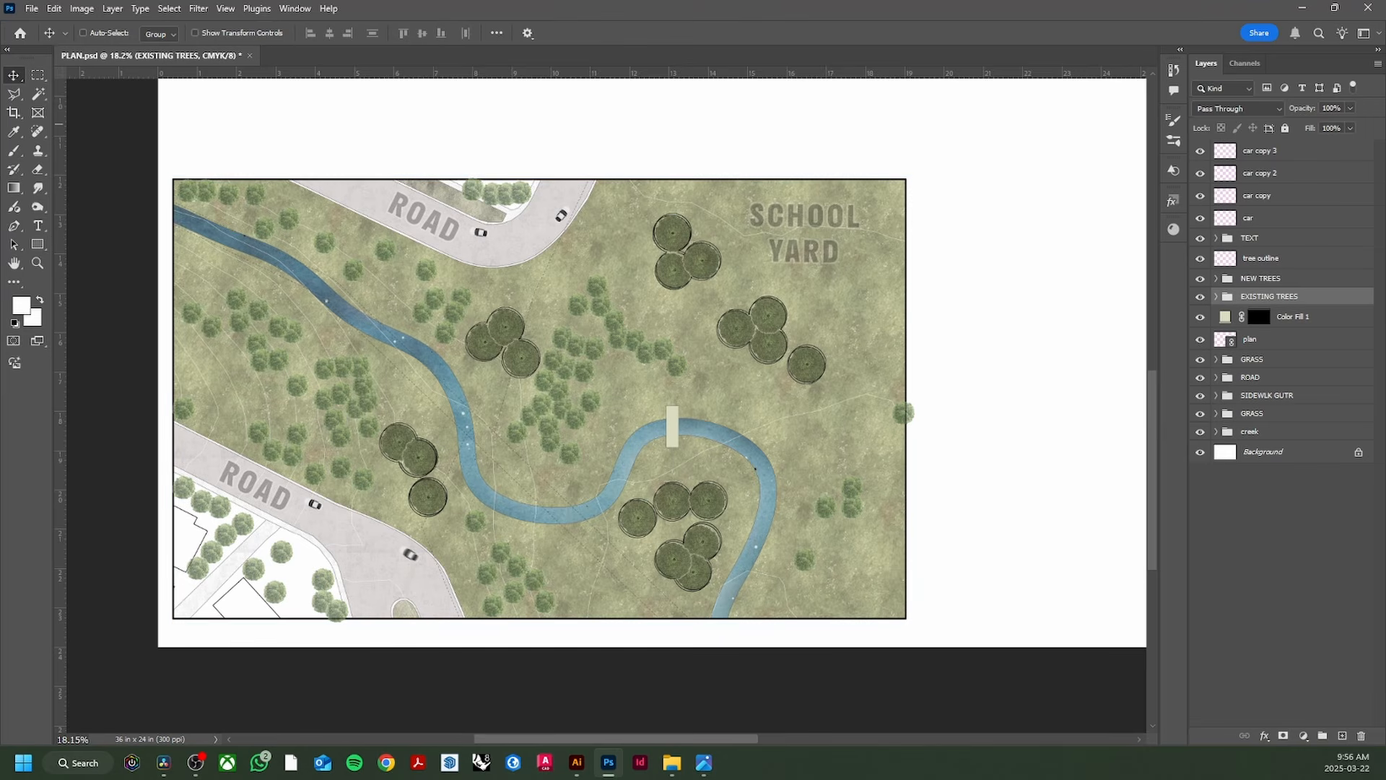
{"action": "left_click", "coordinate": [1338, 147]}
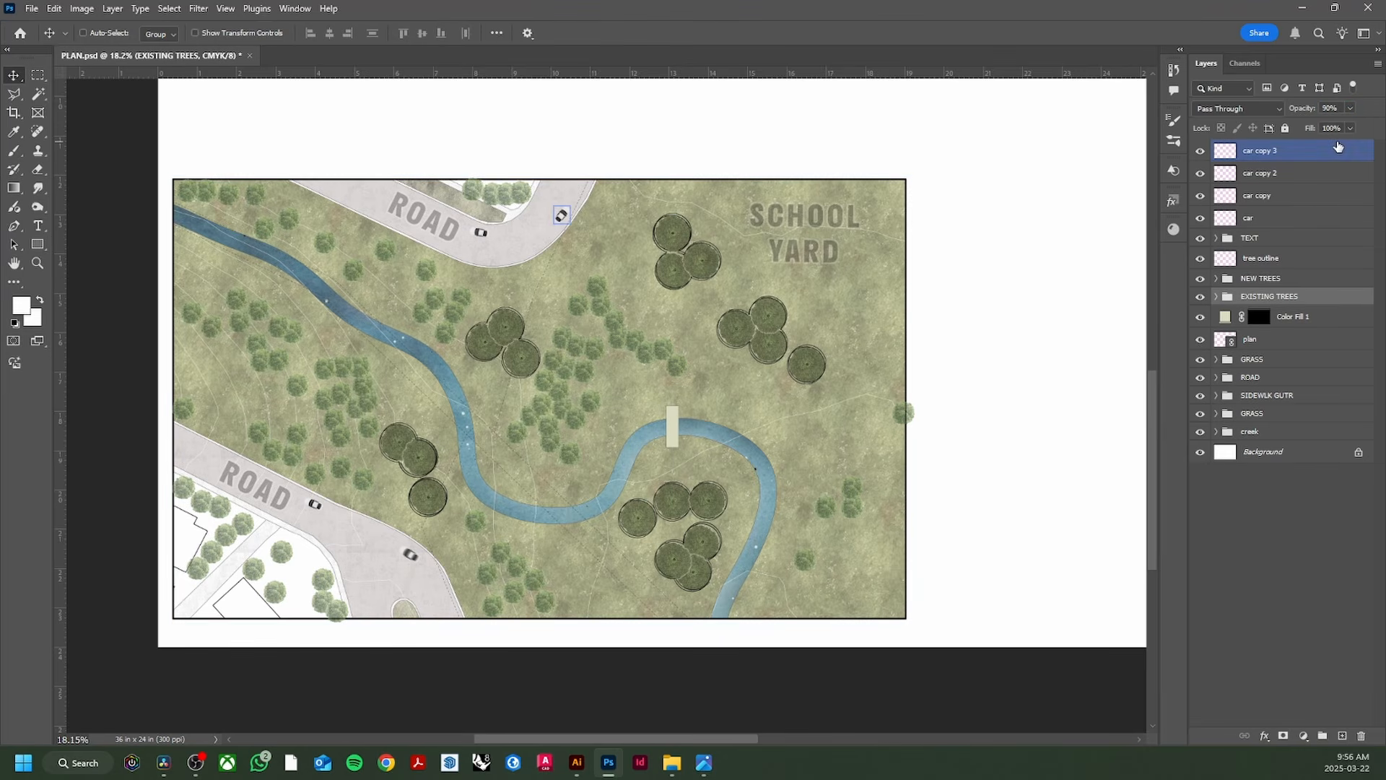
{"action": "left_click", "coordinate": [1256, 293]}
{"action": "left_click", "coordinate": [1216, 296]}
{"action": "left_click", "coordinate": [1283, 318]}
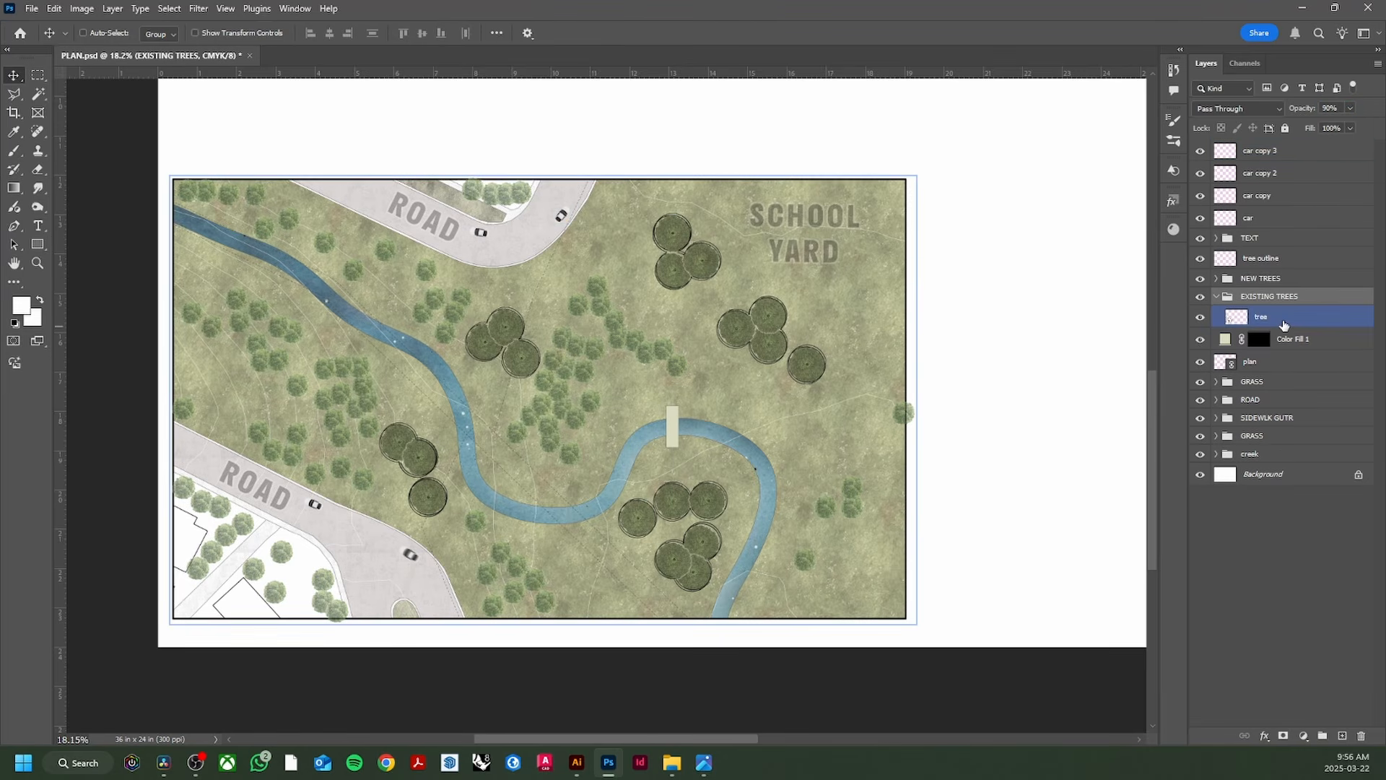
Step: Try a Stroke effect on the tree layer, cancel it, then switch to Illustrator
{"action": "left_click", "coordinate": [1265, 736]}
{"action": "left_click", "coordinate": [1307, 630]}
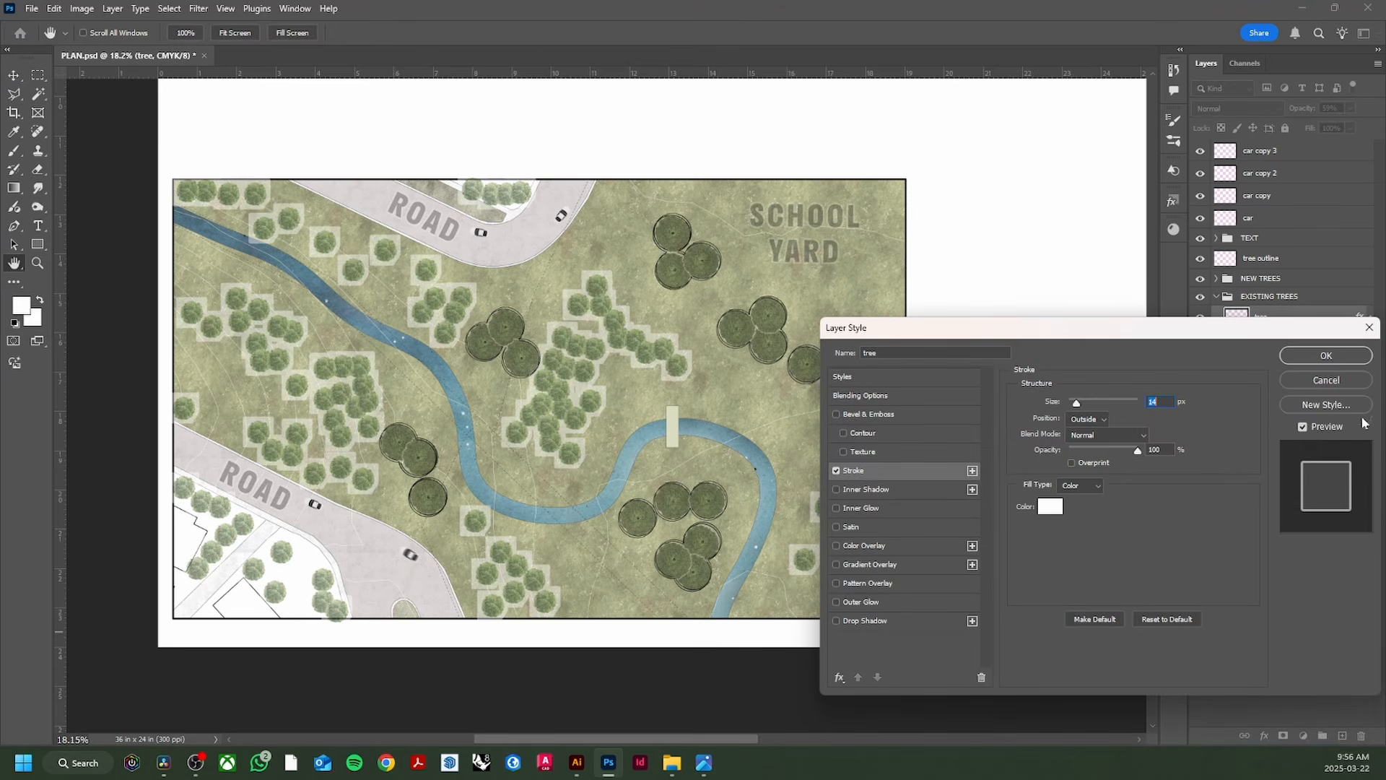
{"action": "left_click", "coordinate": [1326, 379]}
{"action": "left_click", "coordinate": [1258, 296]}
{"action": "left_click", "coordinate": [1216, 296]}
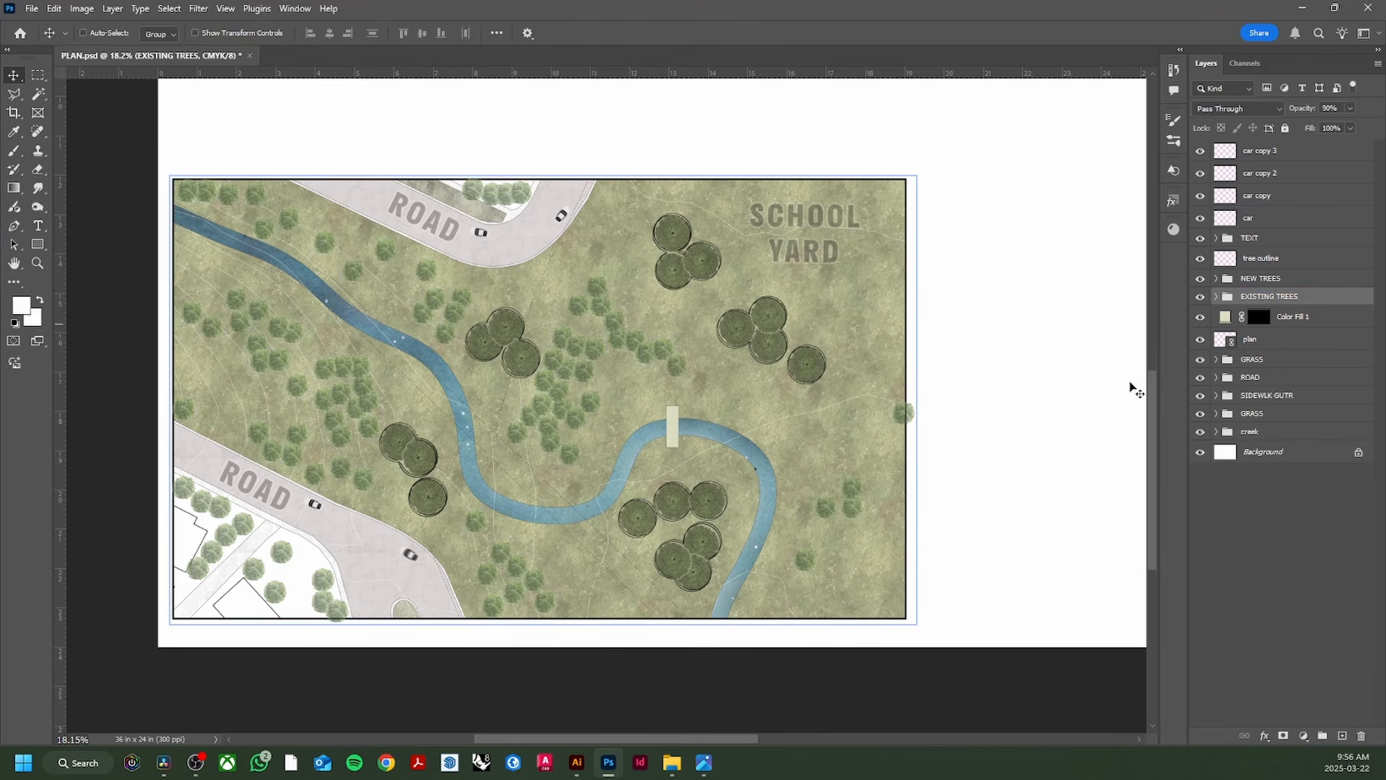
{"action": "left_click", "coordinate": [577, 762]}
Step: Zoom in on the reference rendering's trees and creek, comparing it against the Photoshop plan
{"action": "left_click", "coordinate": [704, 762]}
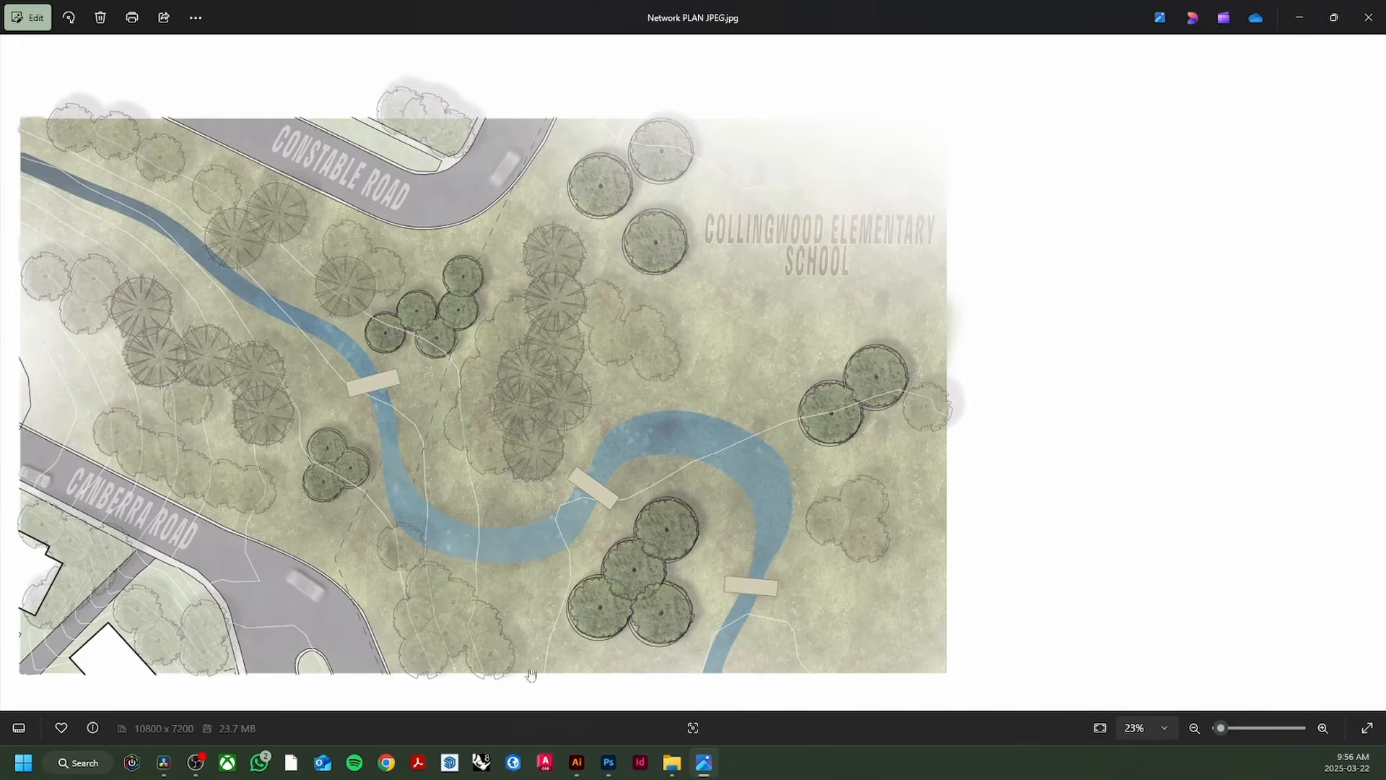
{"action": "scroll", "coordinate": [414, 591], "scroll_direction": "up", "scroll_amount": 5}
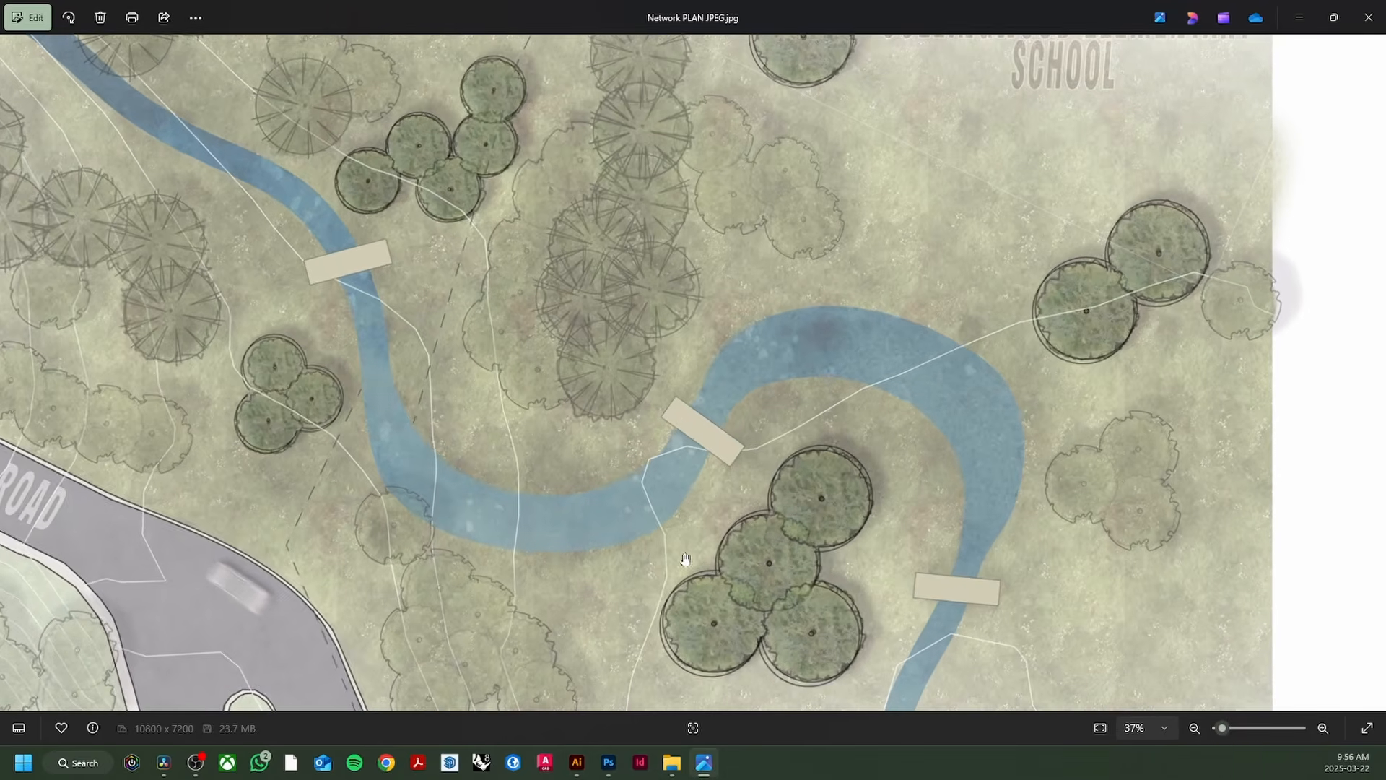
{"action": "scroll", "coordinate": [686, 565], "scroll_direction": "down", "scroll_amount": 2}
{"action": "left_click", "coordinate": [608, 762]}
{"action": "scroll", "coordinate": [657, 506], "scroll_direction": "up", "scroll_amount": 6}
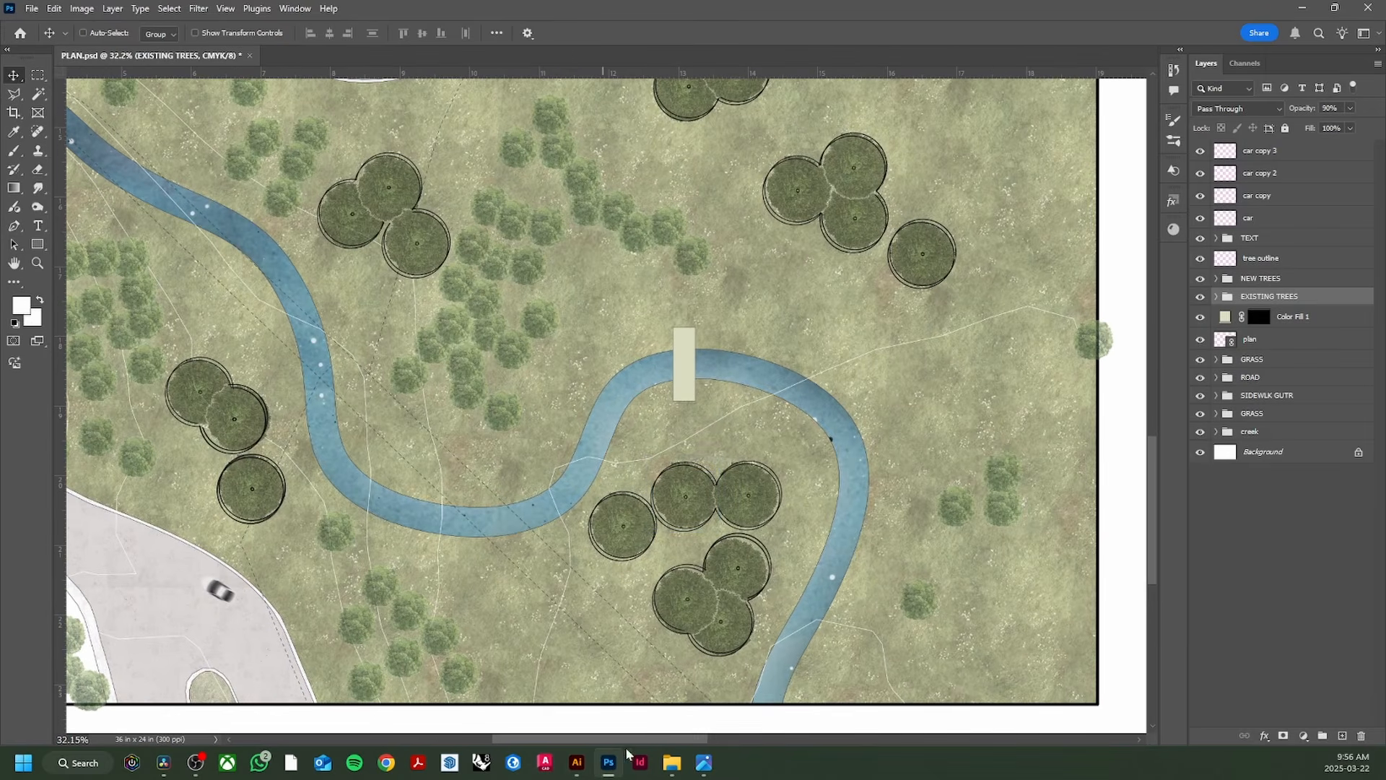
{"action": "left_click", "coordinate": [704, 762]}
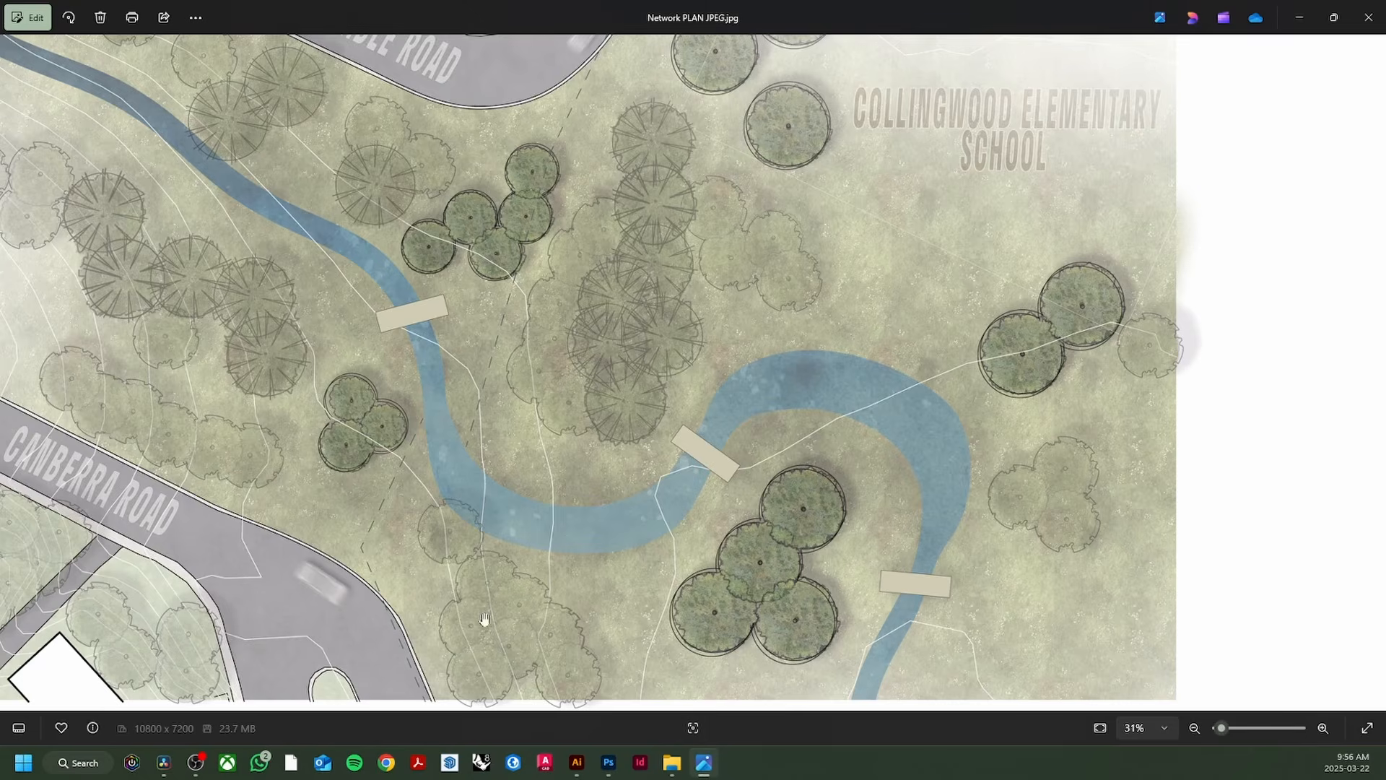
{"action": "scroll", "coordinate": [554, 421], "scroll_direction": "down", "scroll_amount": 3}
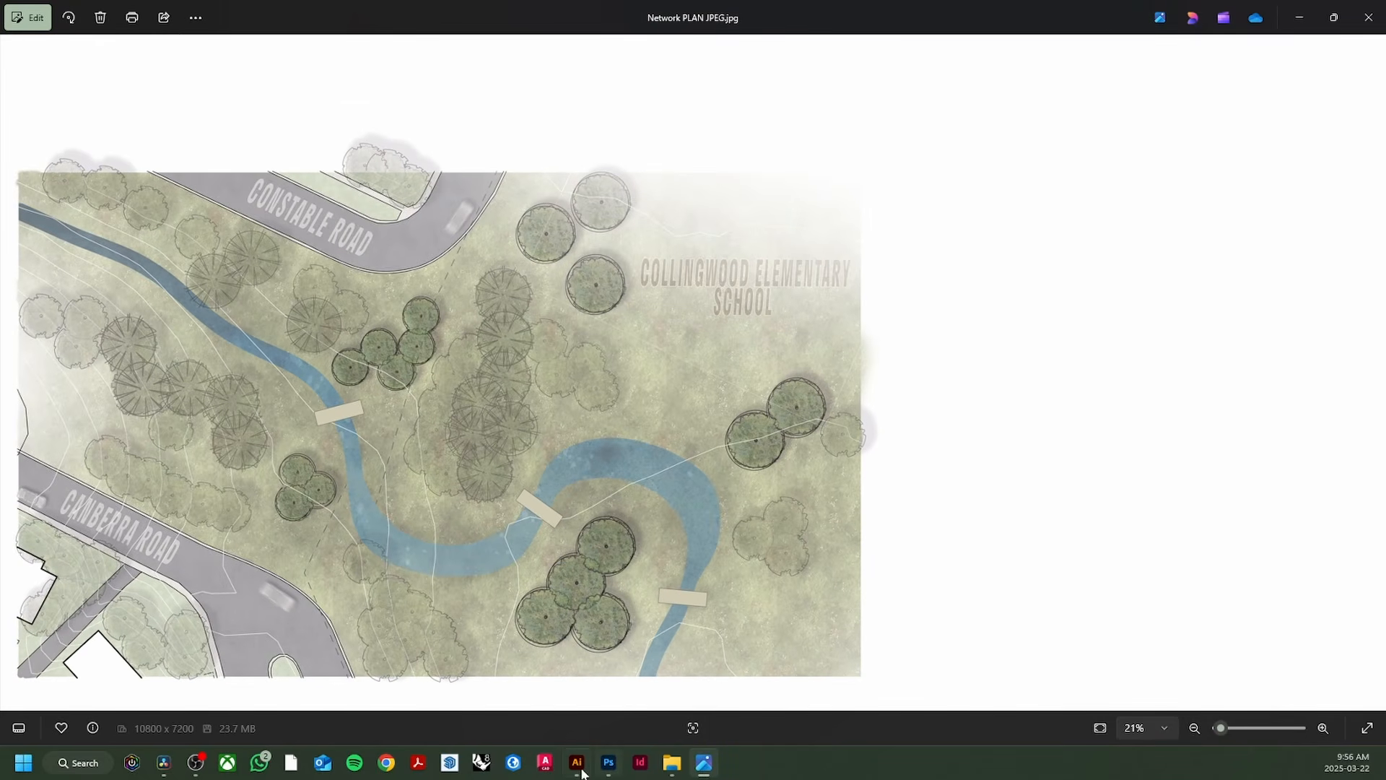
{"action": "left_click", "coordinate": [609, 762]}
{"action": "scroll", "coordinate": [596, 455], "scroll_direction": "down", "scroll_amount": 3}
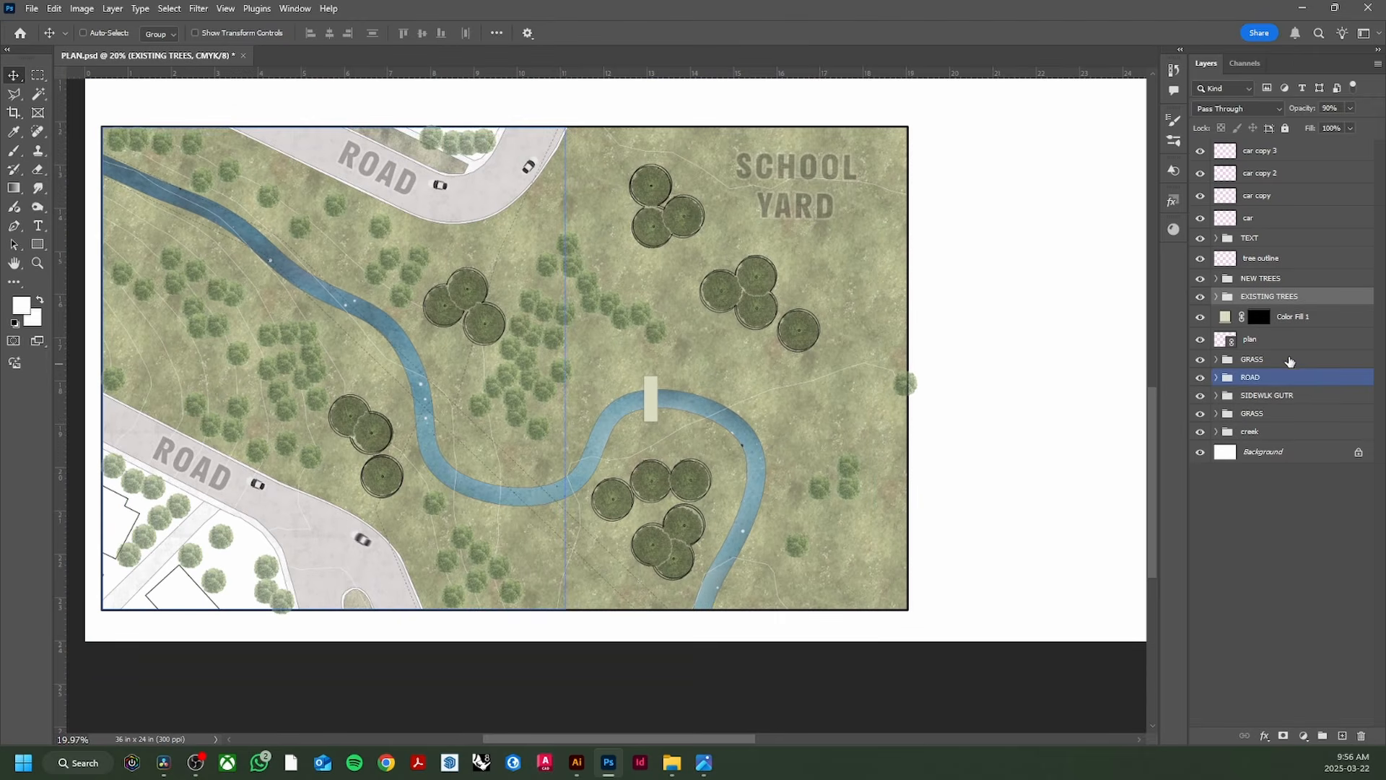
Step: Expand the GRASS group and lower Hue/Saturation 1 saturation to -16
{"action": "left_click", "coordinate": [1201, 360]}
{"action": "left_click", "coordinate": [1201, 361]}
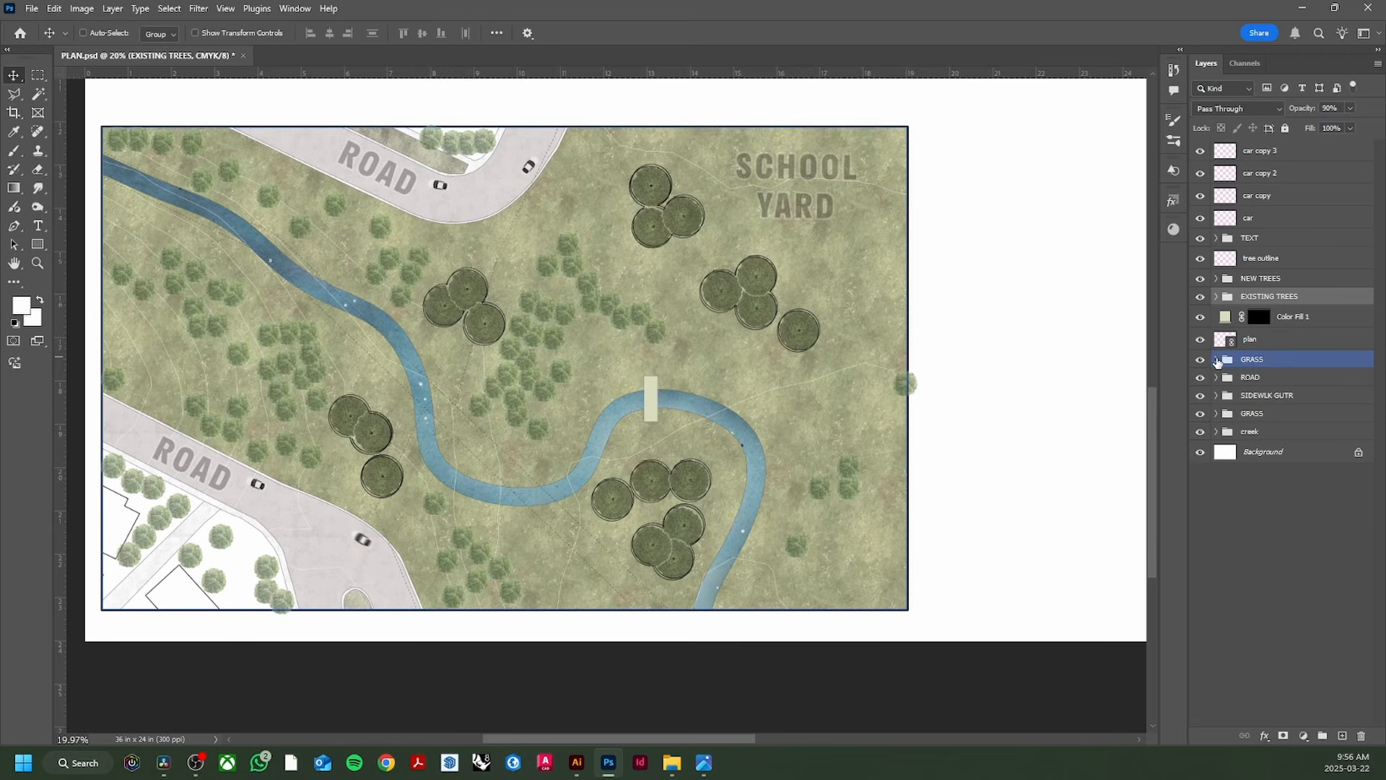
{"action": "left_click", "coordinate": [1217, 360]}
{"action": "left_click", "coordinate": [1316, 363]}
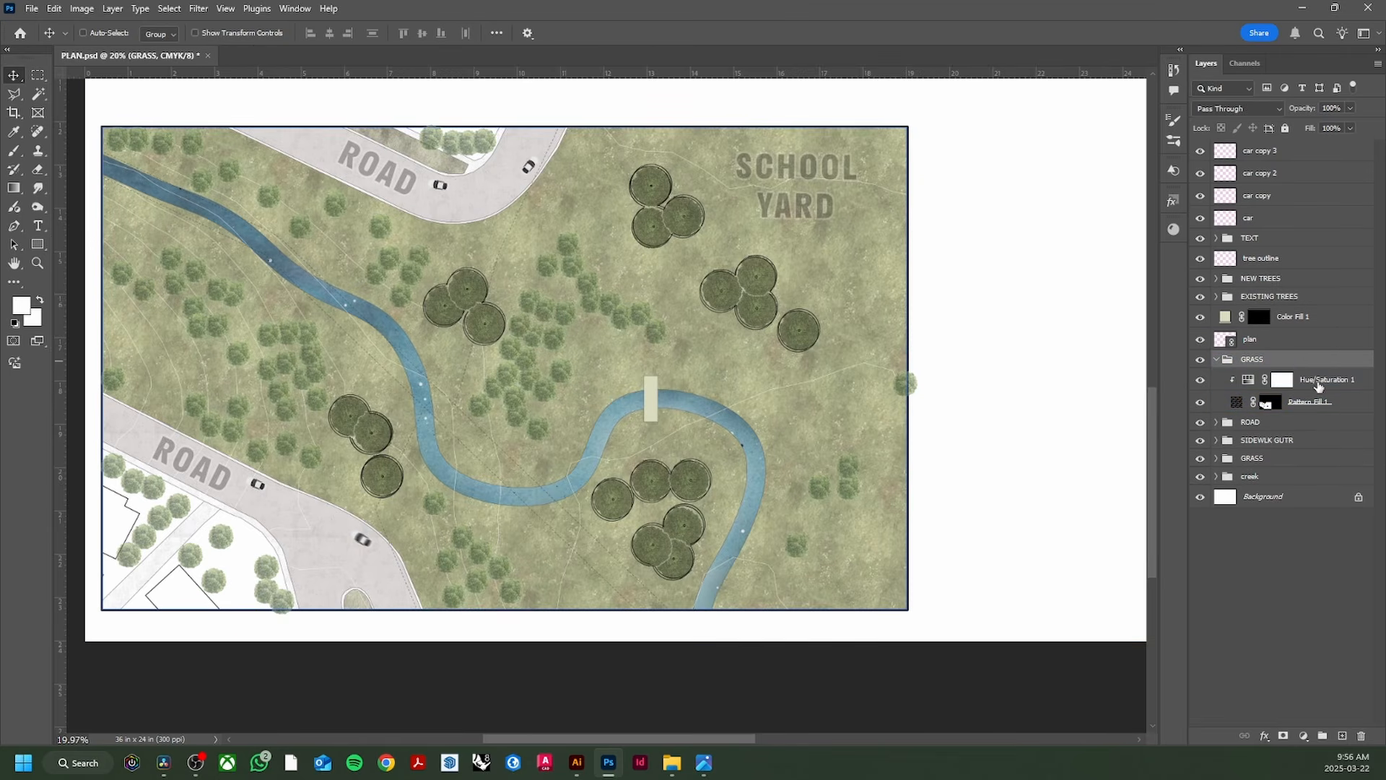
{"action": "left_click", "coordinate": [1319, 386]}
{"action": "left_click", "coordinate": [1249, 381]}
{"action": "double_click", "coordinate": [1247, 384]}
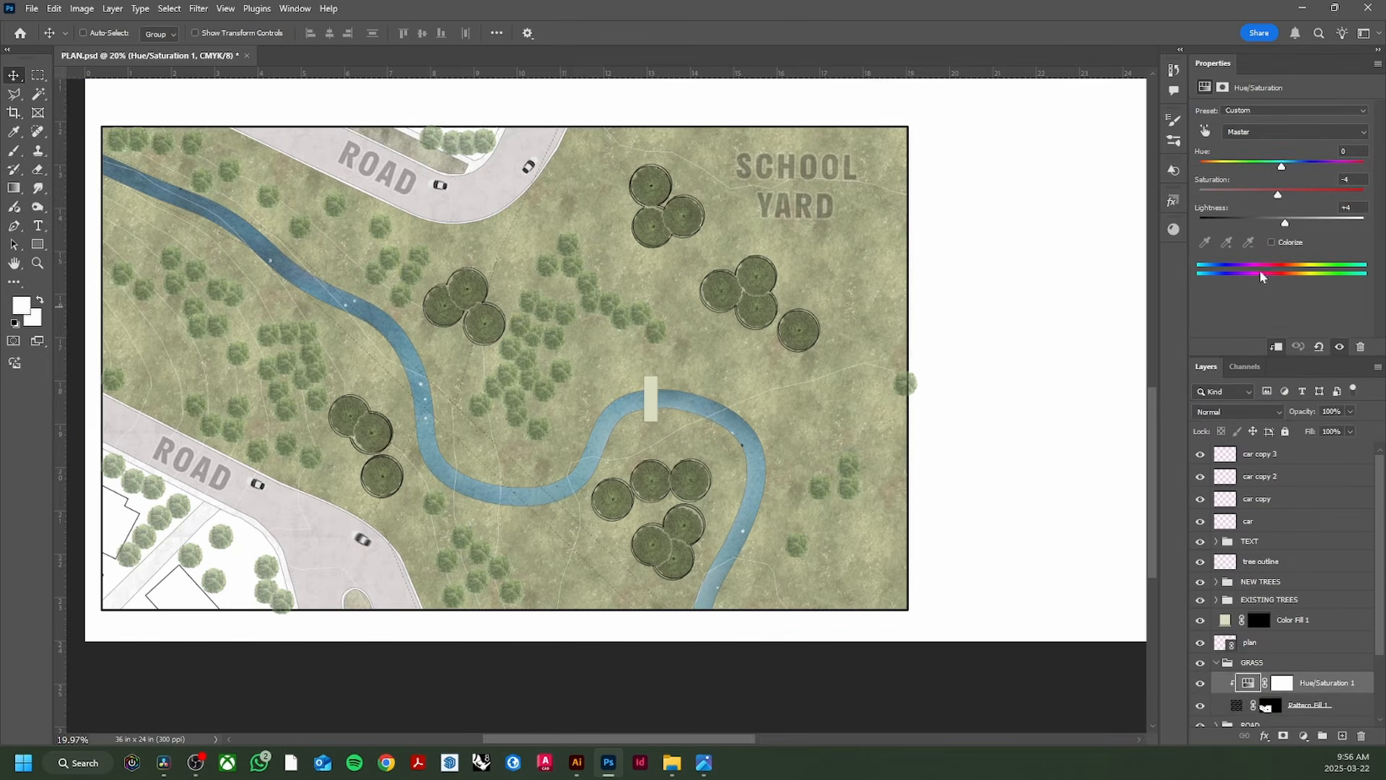
{"action": "left_click_drag", "start_coordinate": [1277, 197], "coordinate": [1274, 198]}
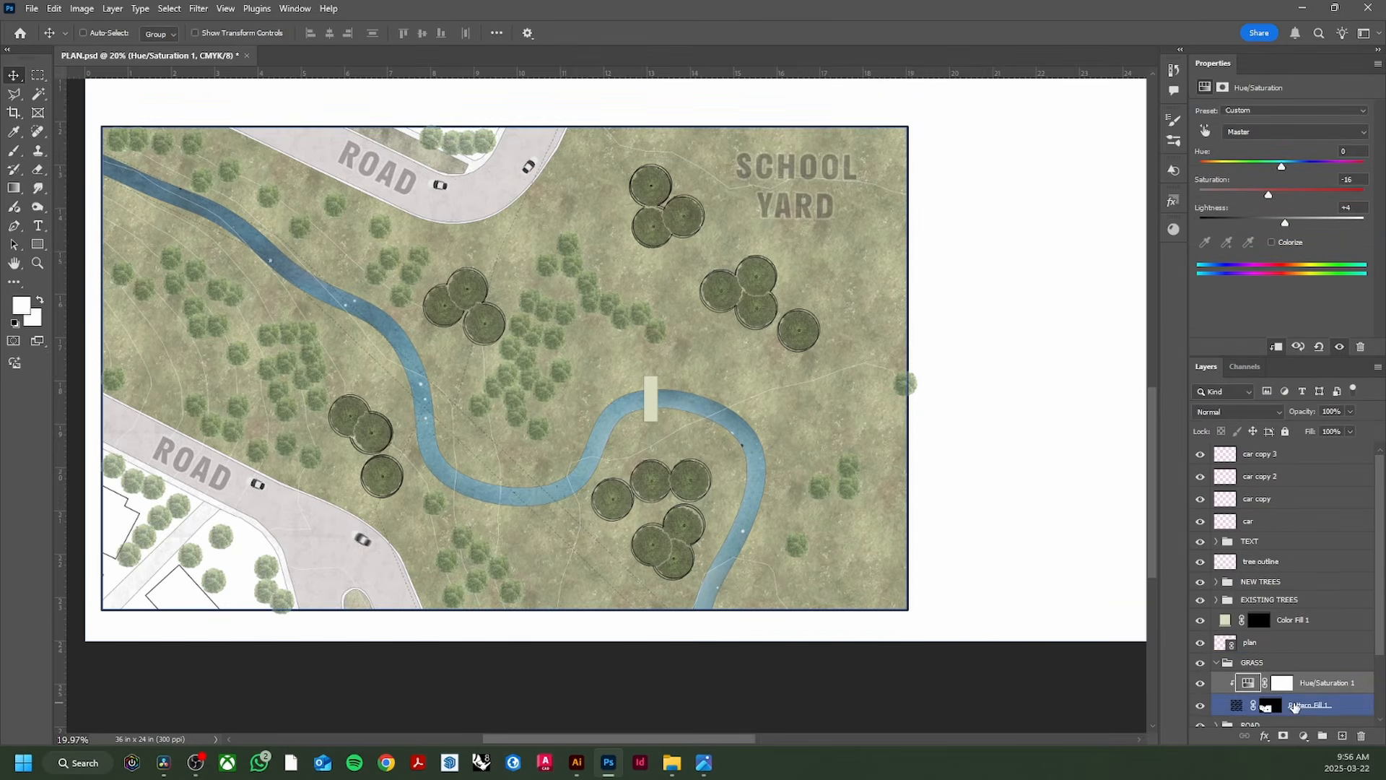
Step: Set Pattern Fill 1 to 50% opacity and add a new empty Layer 2 in GRASS
{"action": "left_click", "coordinate": [1314, 704]}
{"action": "left_click", "coordinate": [1328, 413]}
{"action": "type", "text": "50"}
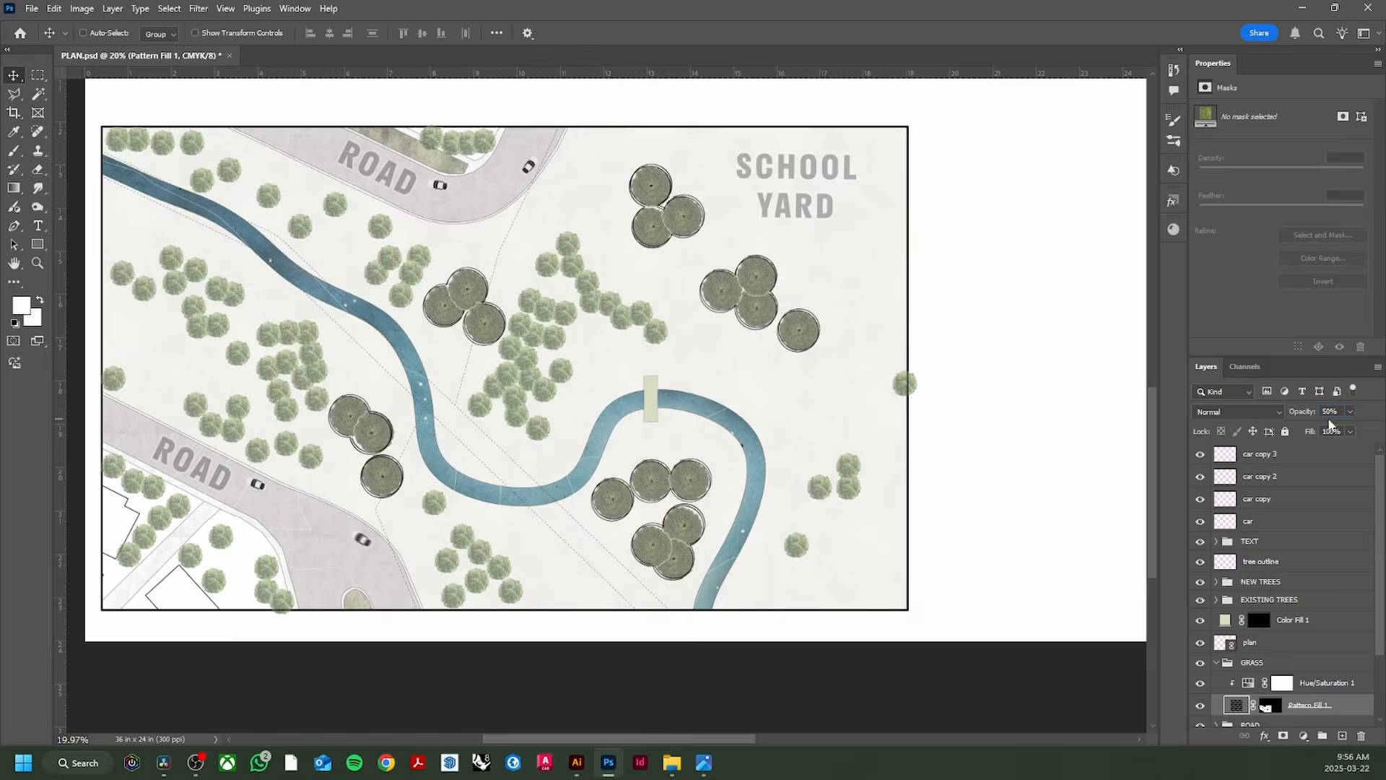
{"action": "key", "text": "Return"}
{"action": "scroll", "coordinate": [1252, 585], "scroll_direction": "down", "scroll_amount": 3}
{"action": "left_click", "coordinate": [1226, 596]}
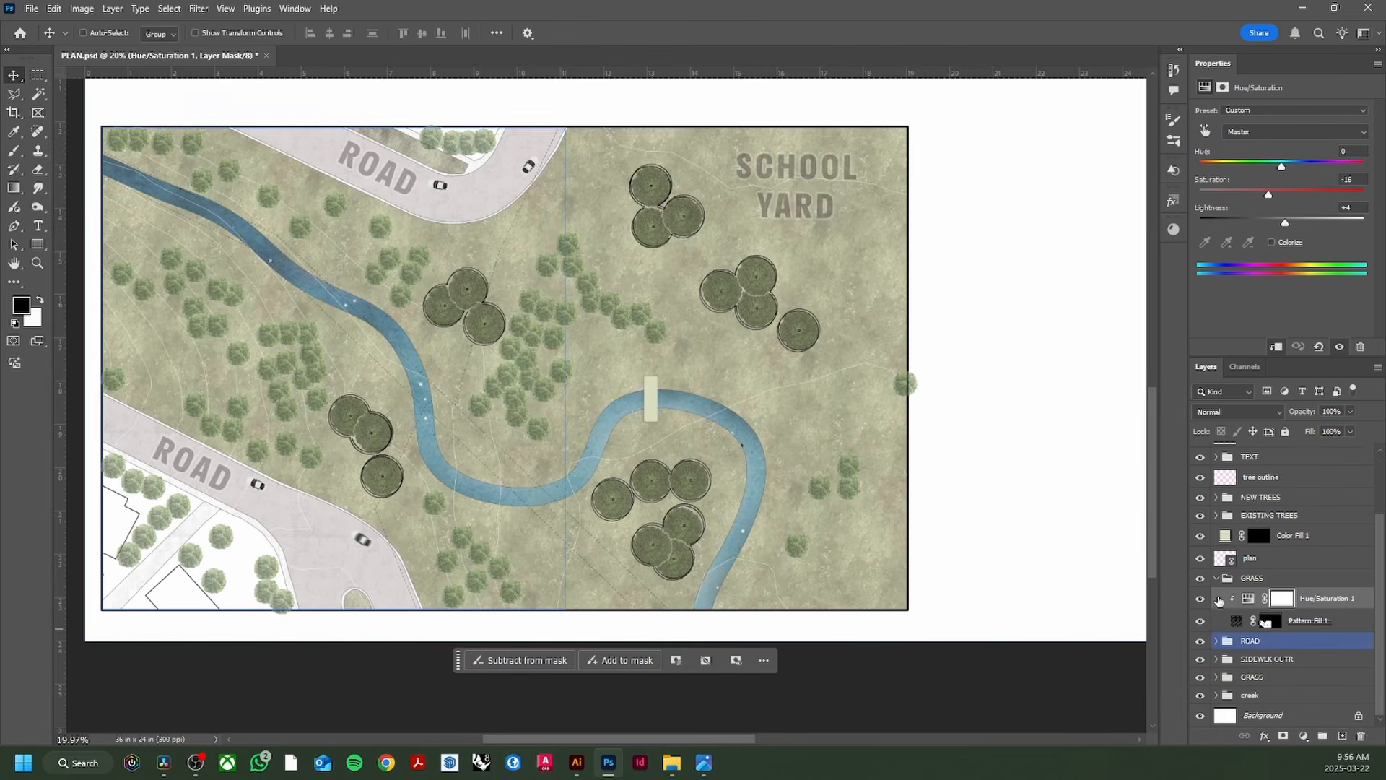
{"action": "left_click", "coordinate": [1342, 736]}
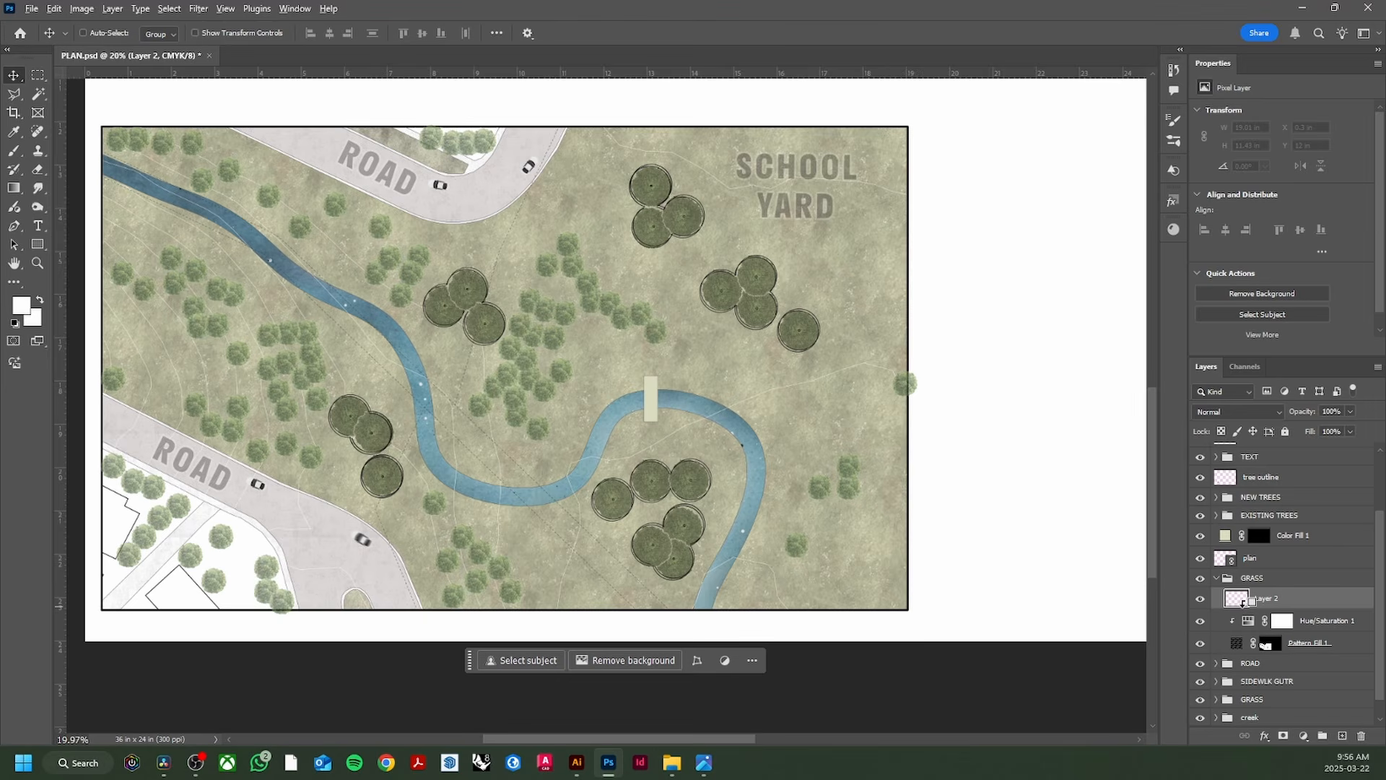
Step: Clip Layer 2 to the layer below and set up a large soft brush
{"action": "left_click", "coordinate": [1240, 604], "text": "alt"}
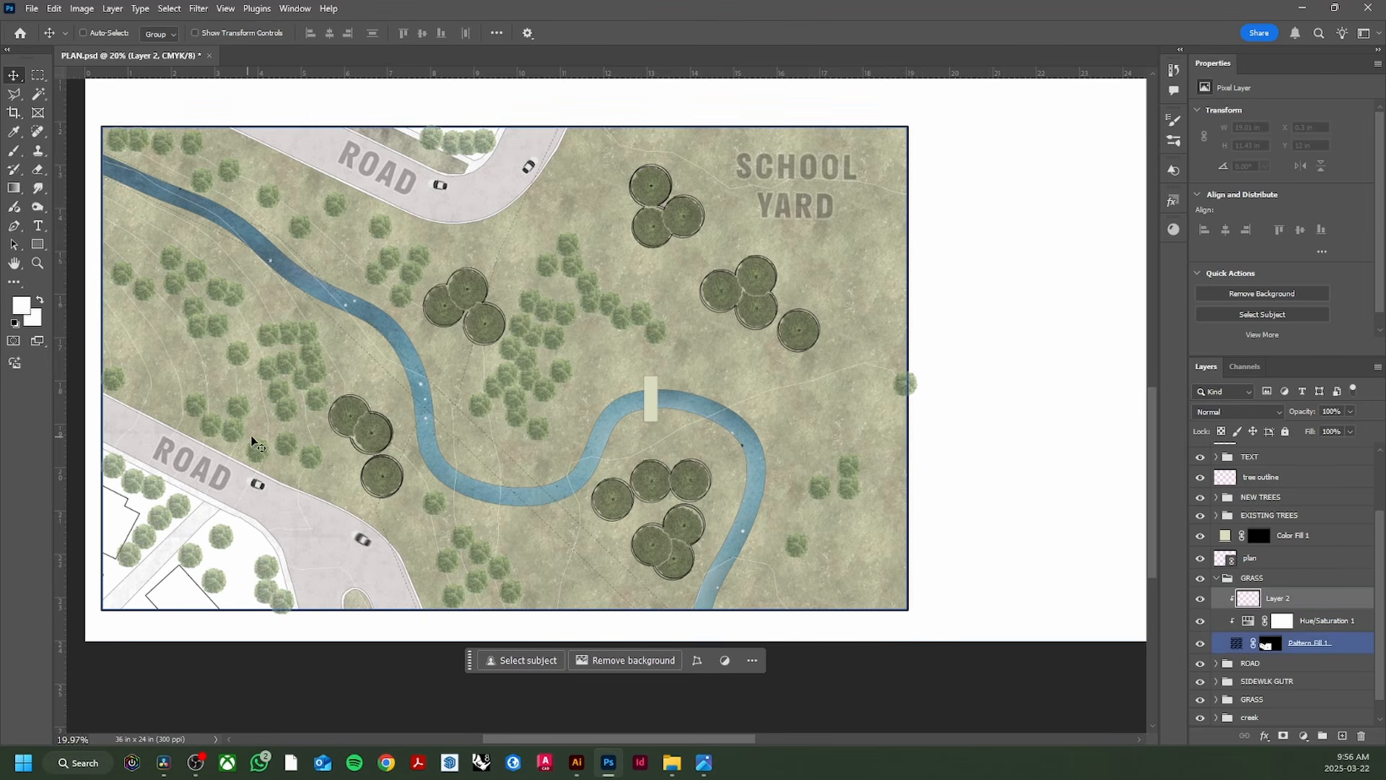
{"action": "key", "text": "b"}
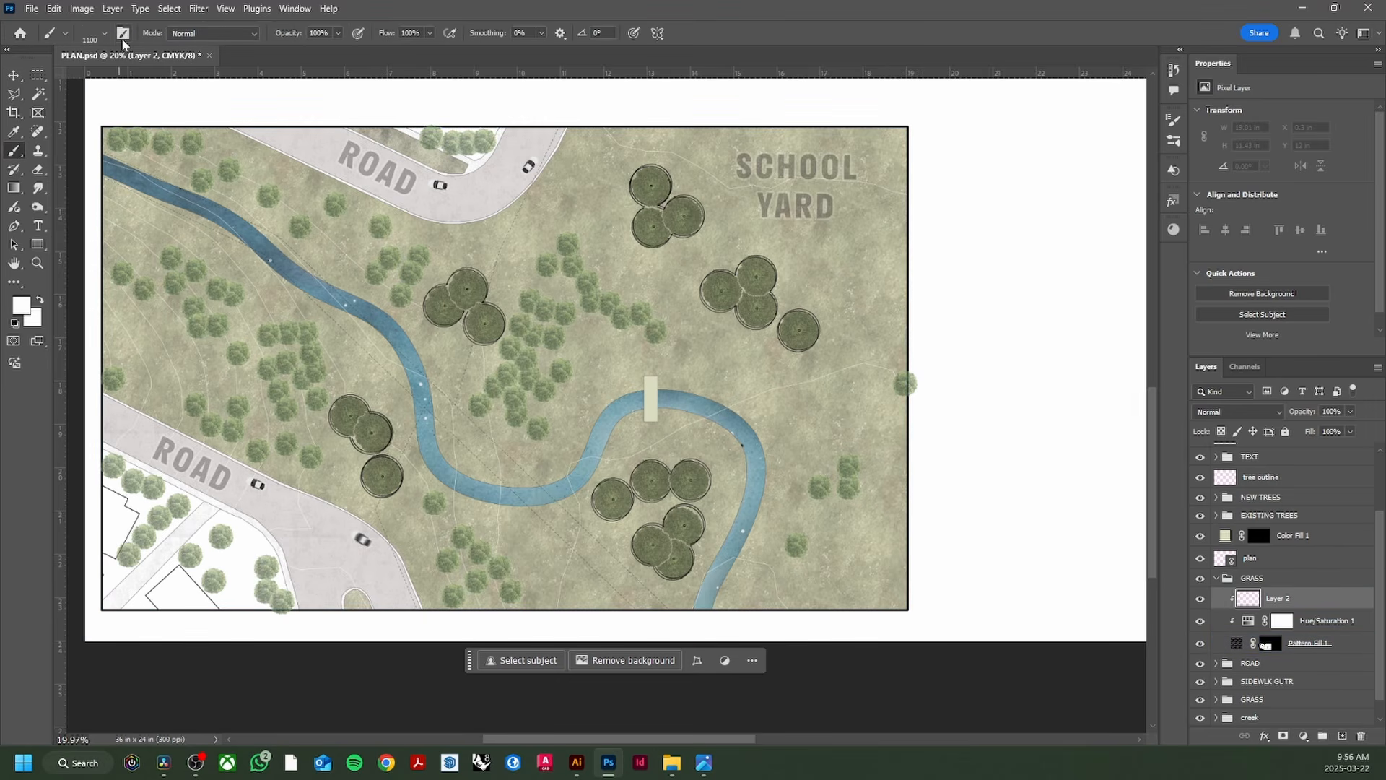
{"action": "left_click", "coordinate": [105, 33]}
{"action": "left_click_drag", "start_coordinate": [129, 110], "coordinate": [83, 110]}
{"action": "left_click", "coordinate": [104, 35]}
{"action": "scroll", "coordinate": [336, 332], "scroll_direction": "down", "scroll_amount": 2}
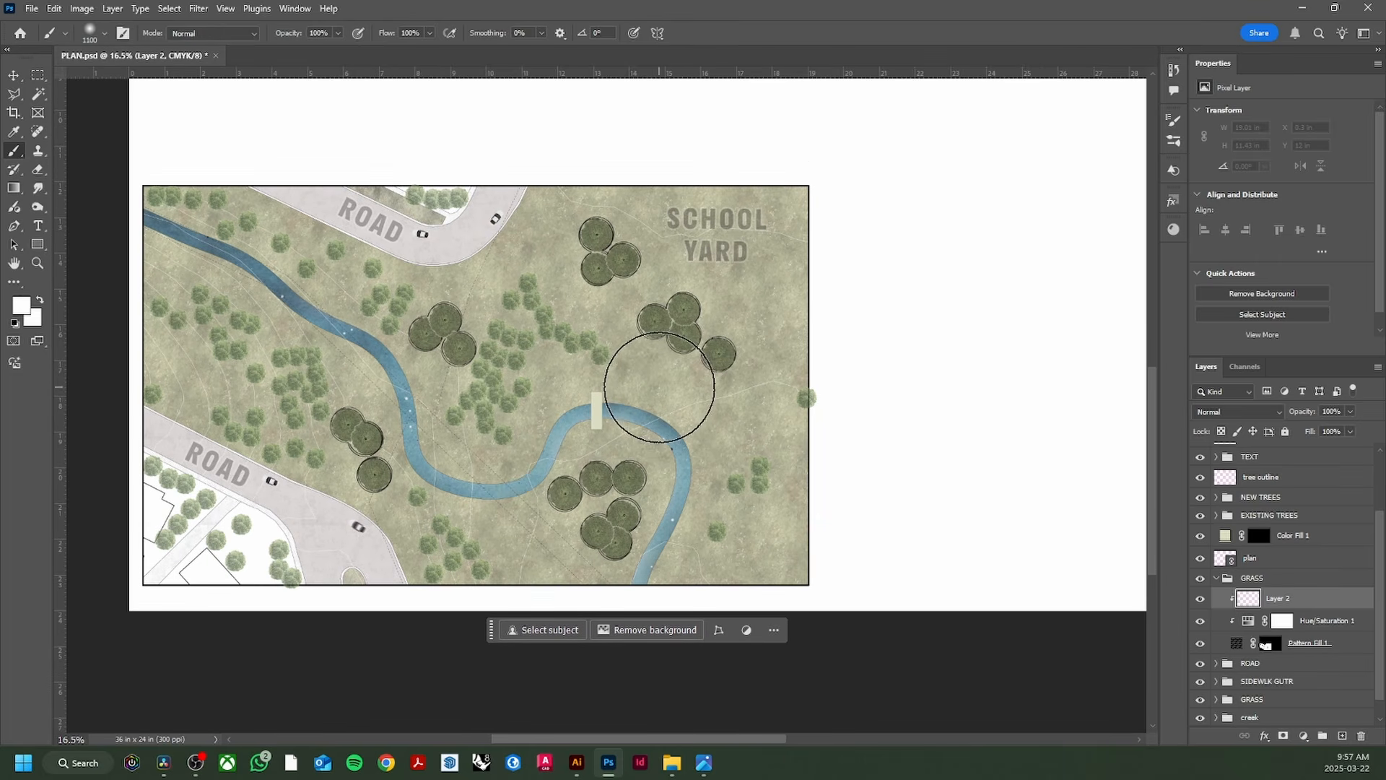
{"action": "key", "text": "bracketright"}
{"action": "key", "text": "bracketright"}
{"action": "key", "text": "bracketright"}
{"action": "key", "text": "bracketright"}
{"action": "key", "text": "bracketright"}
{"action": "key", "text": "bracketright"}
{"action": "key", "text": "bracketright"}
{"action": "key", "text": "bracketright"}
{"action": "key", "text": "bracketright"}
{"action": "key", "text": "bracketright"}
{"action": "key", "text": "bracketright"}
{"action": "key", "text": "bracketright"}
{"action": "key", "text": "bracketright"}
{"action": "key", "text": "bracketright"}
{"action": "key", "text": "bracketright"}
{"action": "key", "text": "bracketright"}
{"action": "key", "text": "bracketright"}
{"action": "key", "text": "bracketright"}
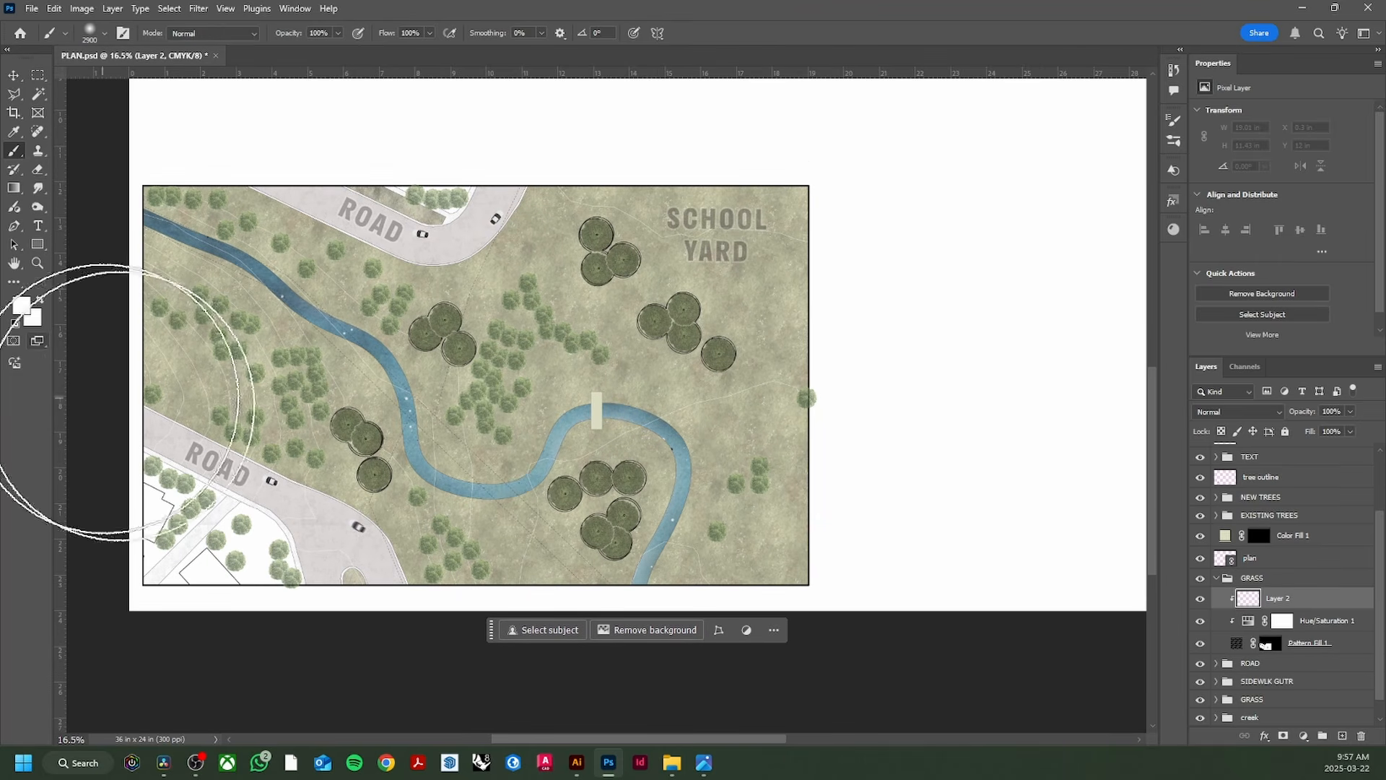
{"action": "scroll", "coordinate": [888, 370], "scroll_direction": "down", "scroll_amount": 2}
{"action": "scroll", "coordinate": [902, 347], "scroll_direction": "up", "scroll_amount": 2}
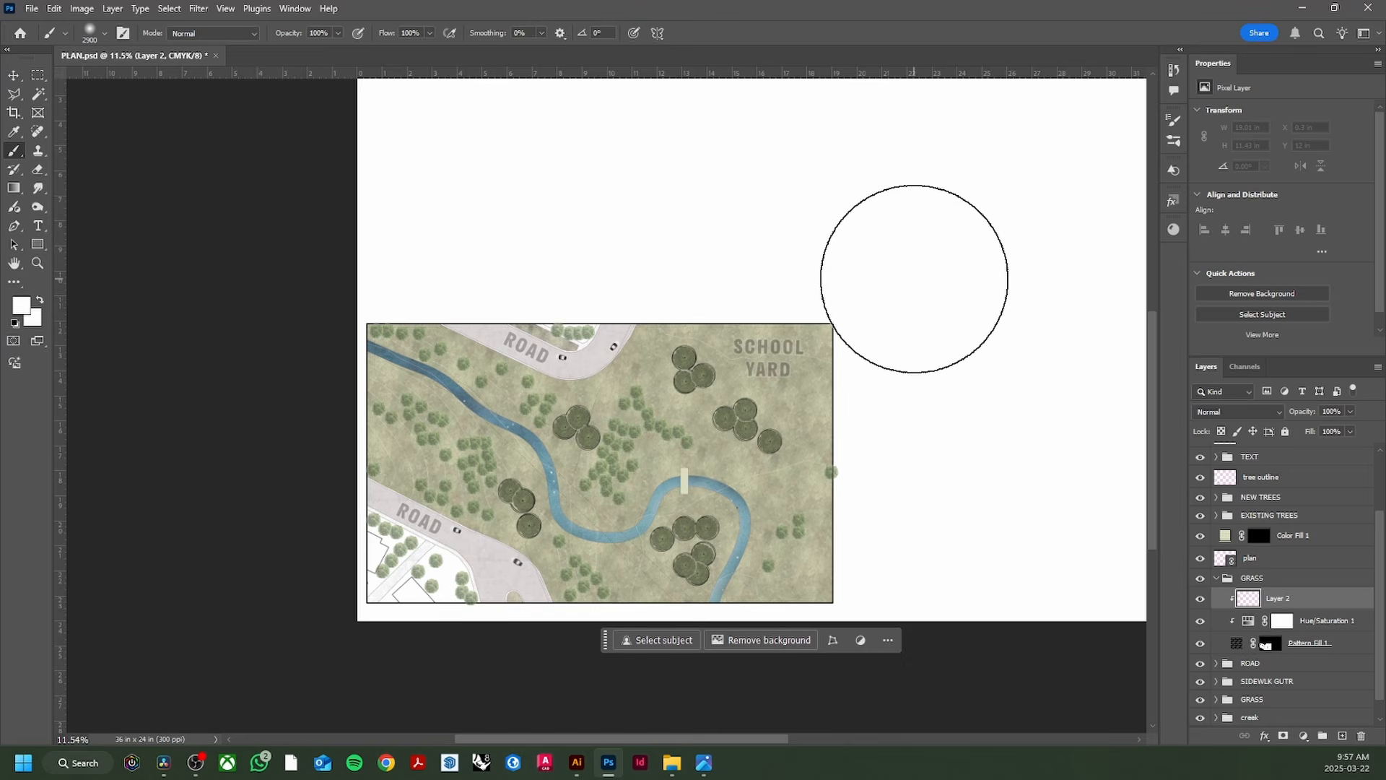
Step: Paint soft white along the grass edges, including the plan's left edge
{"action": "left_click", "coordinate": [913, 280]}
{"action": "left_click", "coordinate": [962, 368]}
{"action": "left_click", "coordinate": [804, 264]}
{"action": "left_click", "coordinate": [718, 241]}
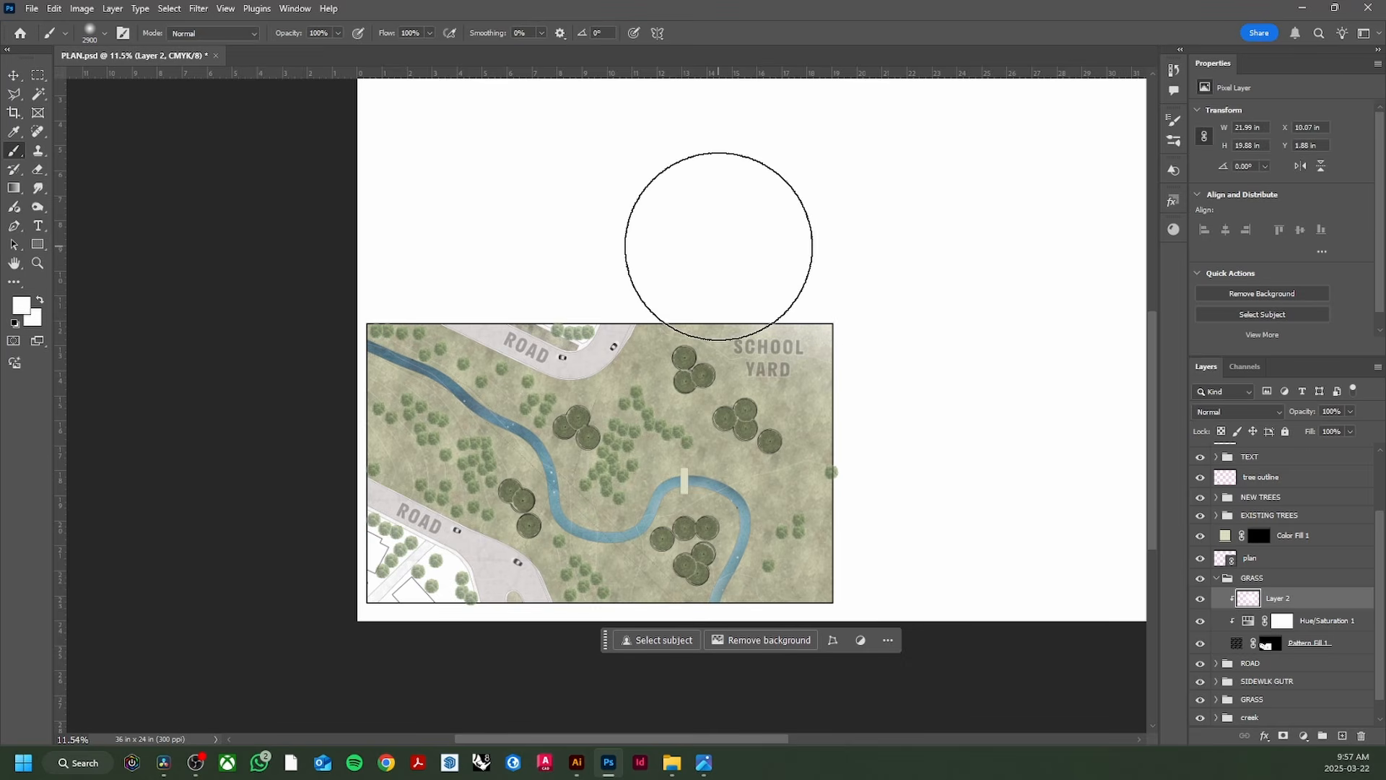
{"action": "key", "text": "bracketright"}
{"action": "key", "text": "bracketright"}
{"action": "key", "text": "bracketright"}
{"action": "key", "text": "bracketright"}
{"action": "key", "text": "bracketright"}
{"action": "key", "text": "bracketright"}
{"action": "key", "text": "bracketright"}
{"action": "key", "text": "bracketright"}
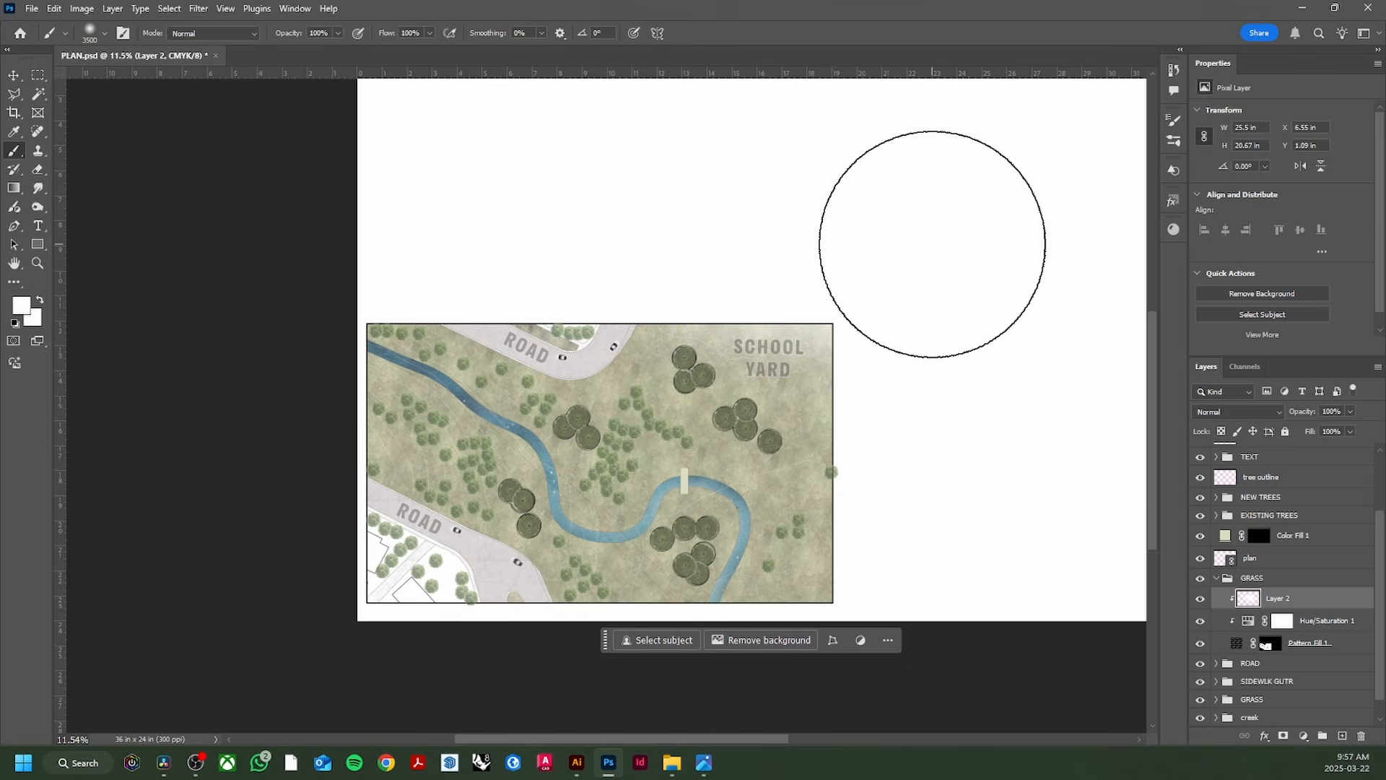
{"action": "left_click", "coordinate": [932, 252]}
{"action": "left_click", "coordinate": [980, 410]}
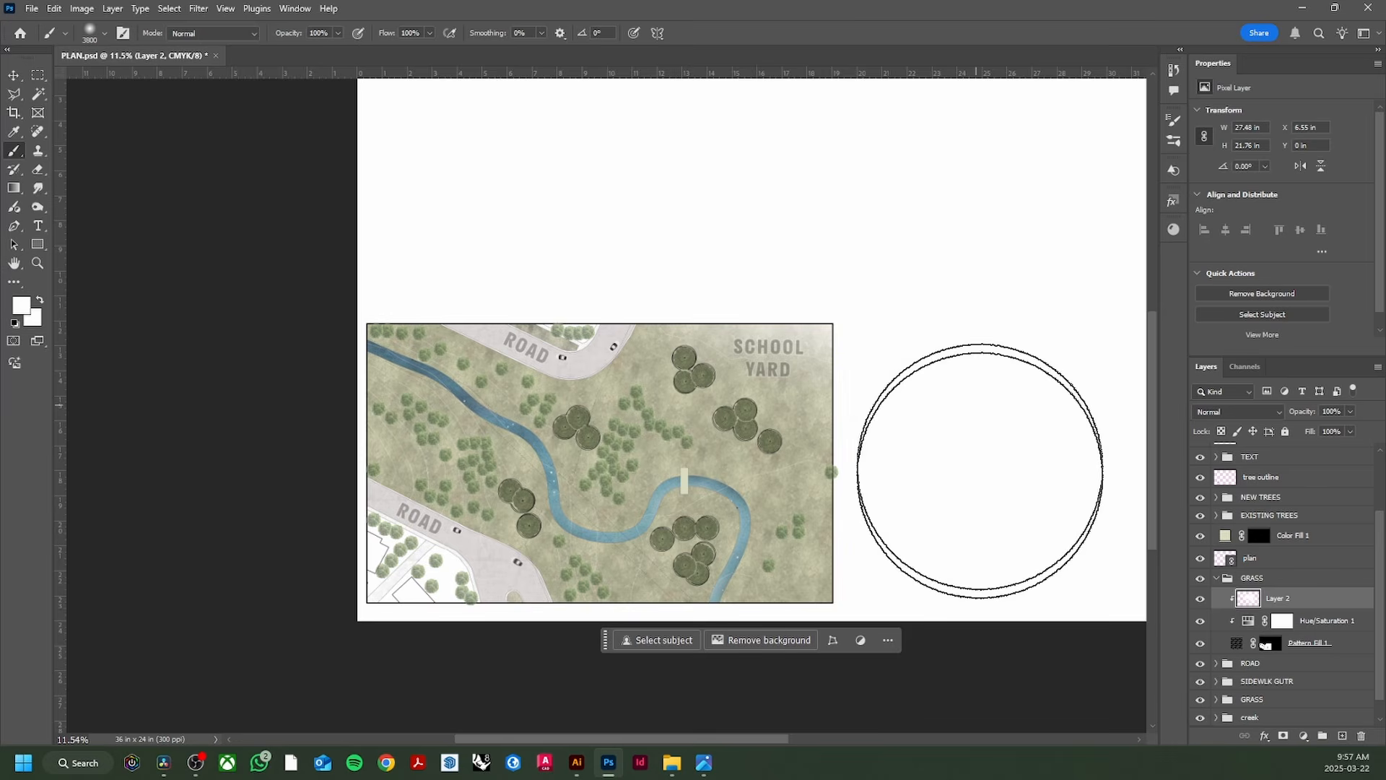
{"action": "left_click", "coordinate": [980, 473]}
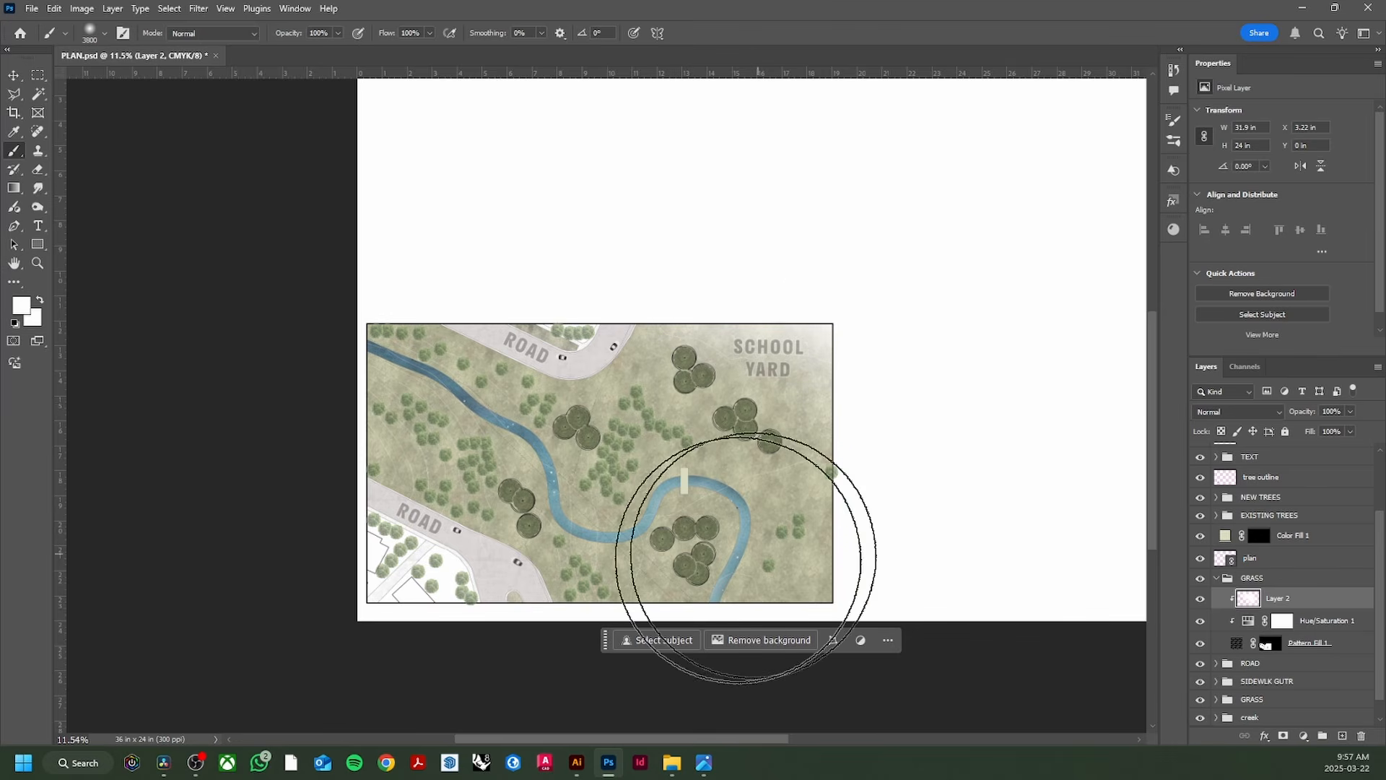
{"action": "scroll", "coordinate": [743, 558], "scroll_direction": "down", "scroll_amount": 2}
{"action": "left_click", "coordinate": [251, 453]}
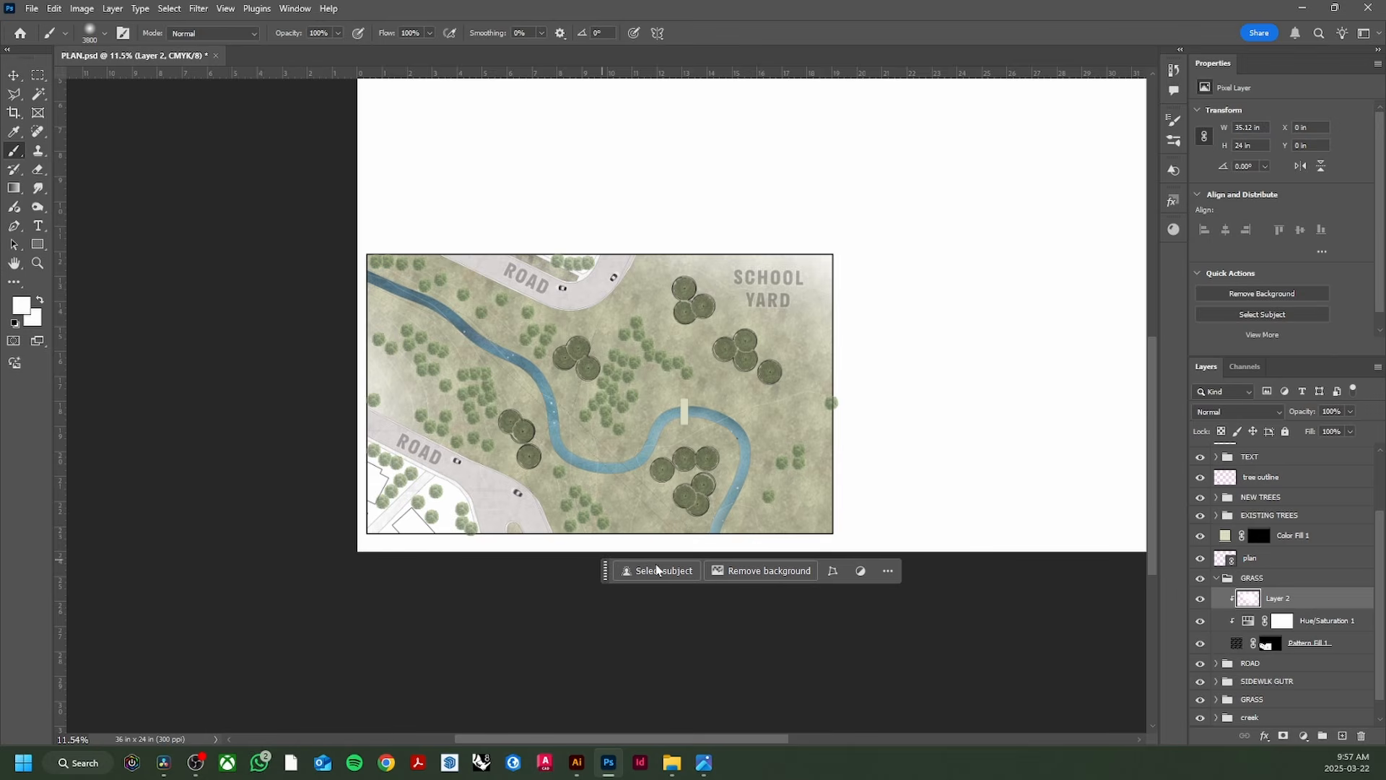
Step: Pick dark green #4e6648, paint a patch on the grass, then show the reference in Photos
{"action": "left_click", "coordinate": [29, 305]}
{"action": "left_click", "coordinate": [1189, 417]}
{"action": "left_click", "coordinate": [1031, 411]}
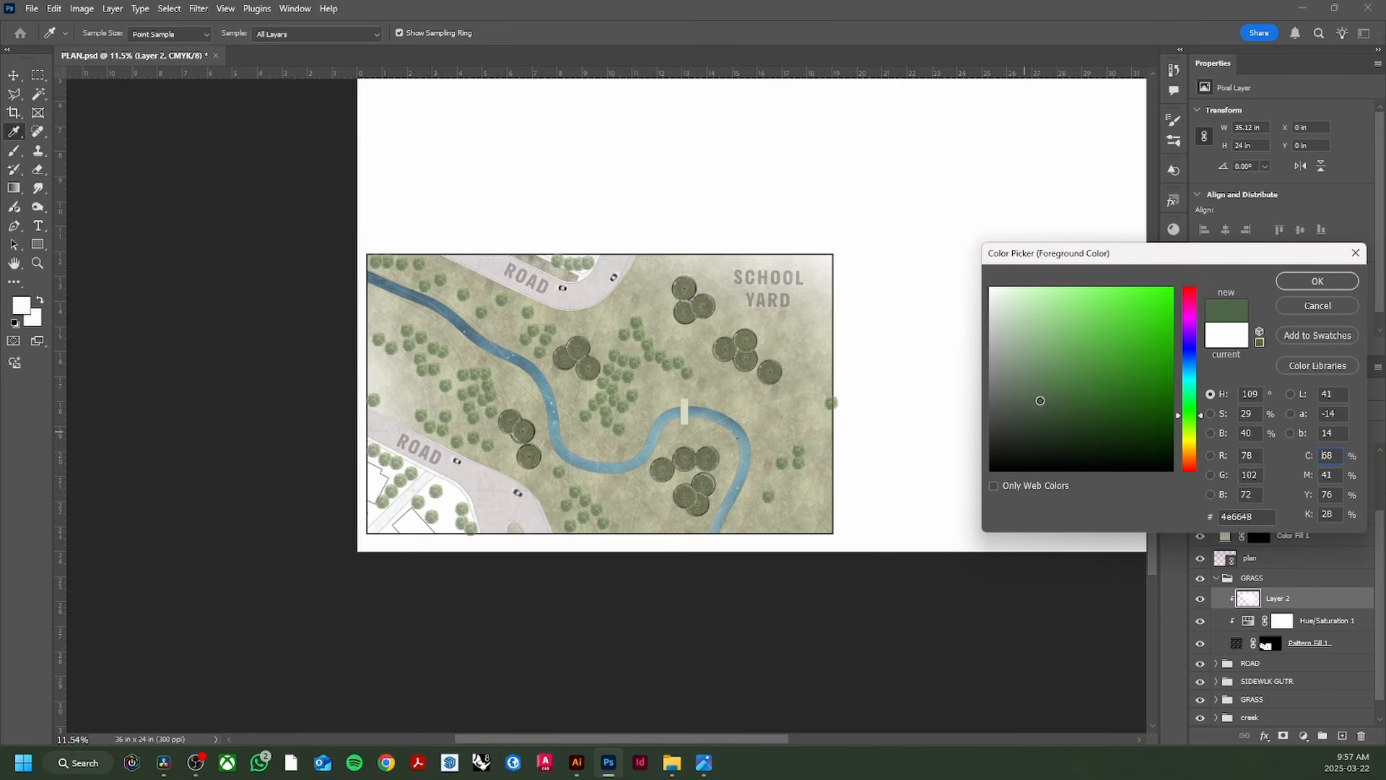
{"action": "left_click", "coordinate": [1318, 282]}
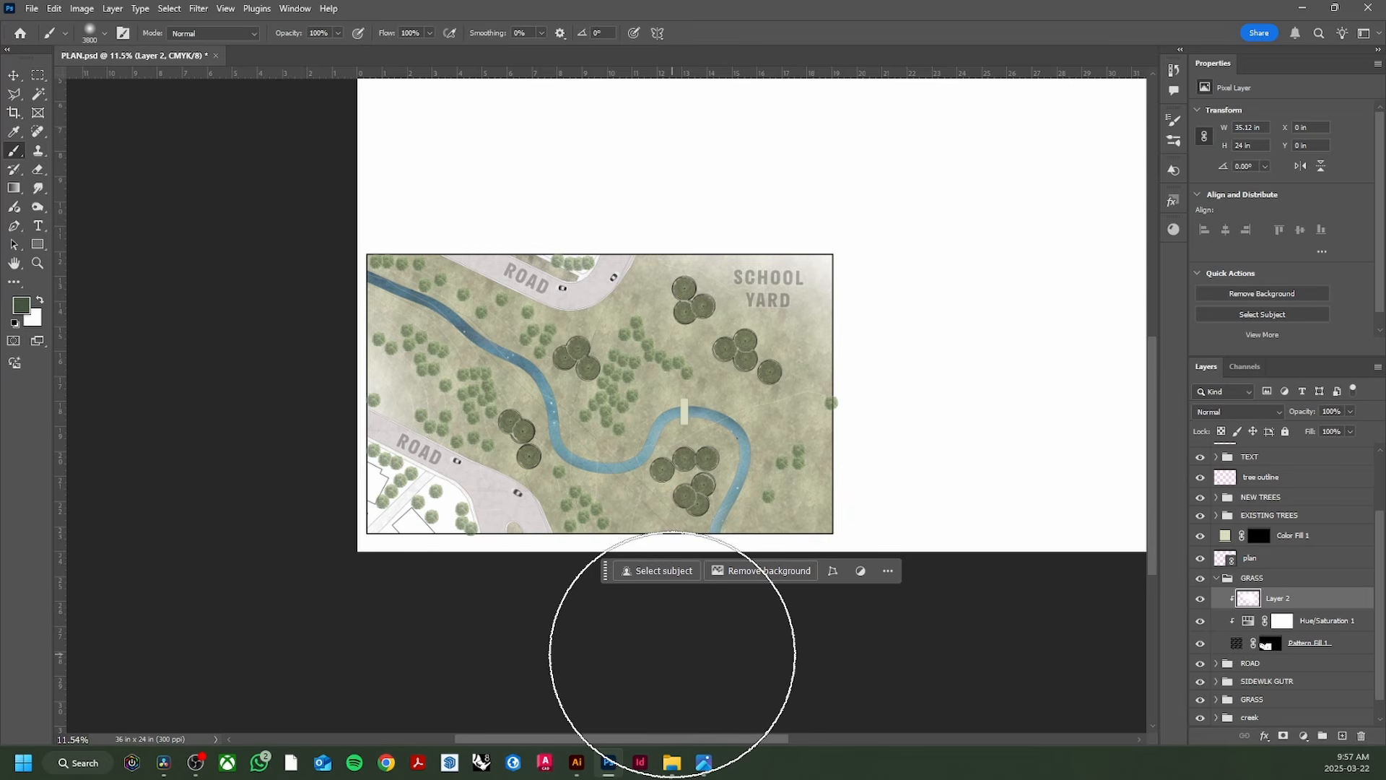
{"action": "left_click", "coordinate": [516, 181]}
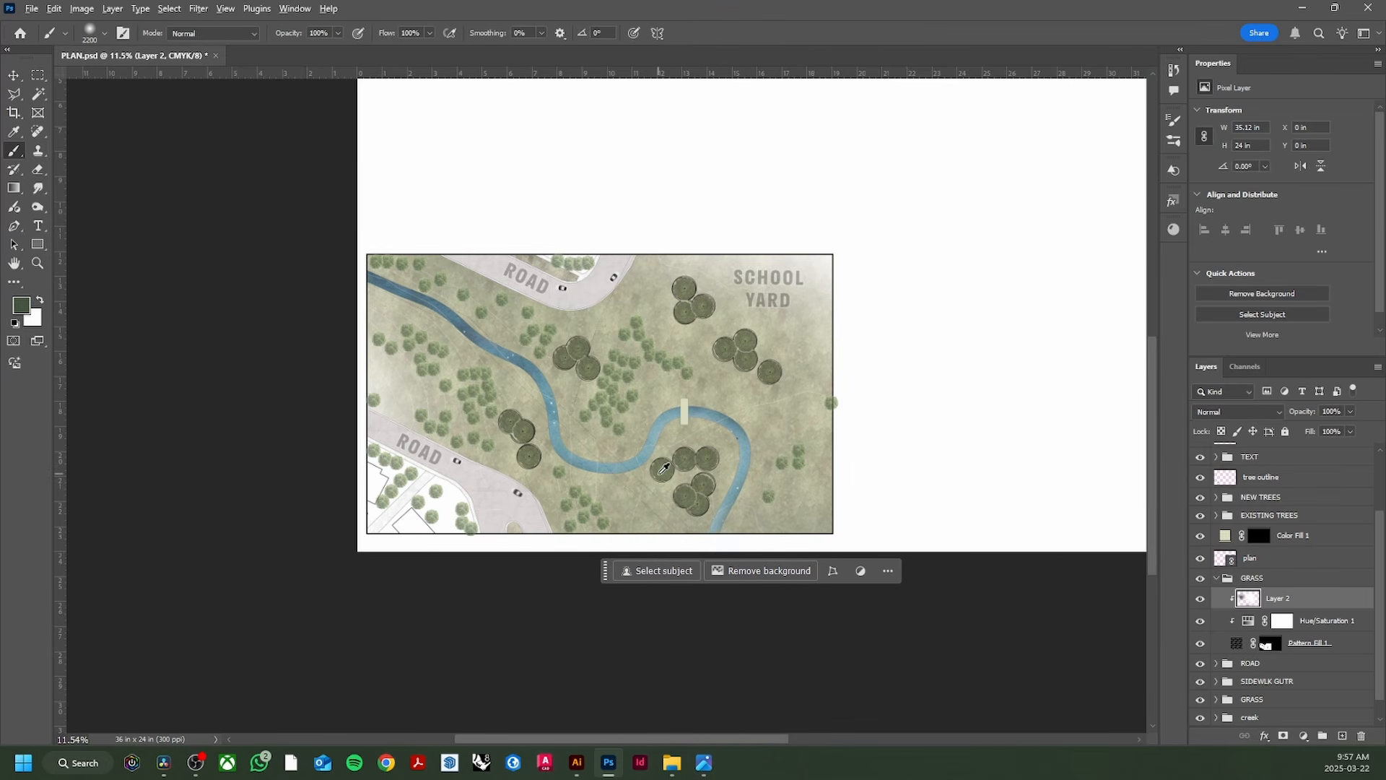
{"action": "scroll", "coordinate": [659, 425], "scroll_direction": "up", "scroll_amount": 2}
{"action": "key", "text": "v"}
{"action": "left_click", "coordinate": [704, 763]}
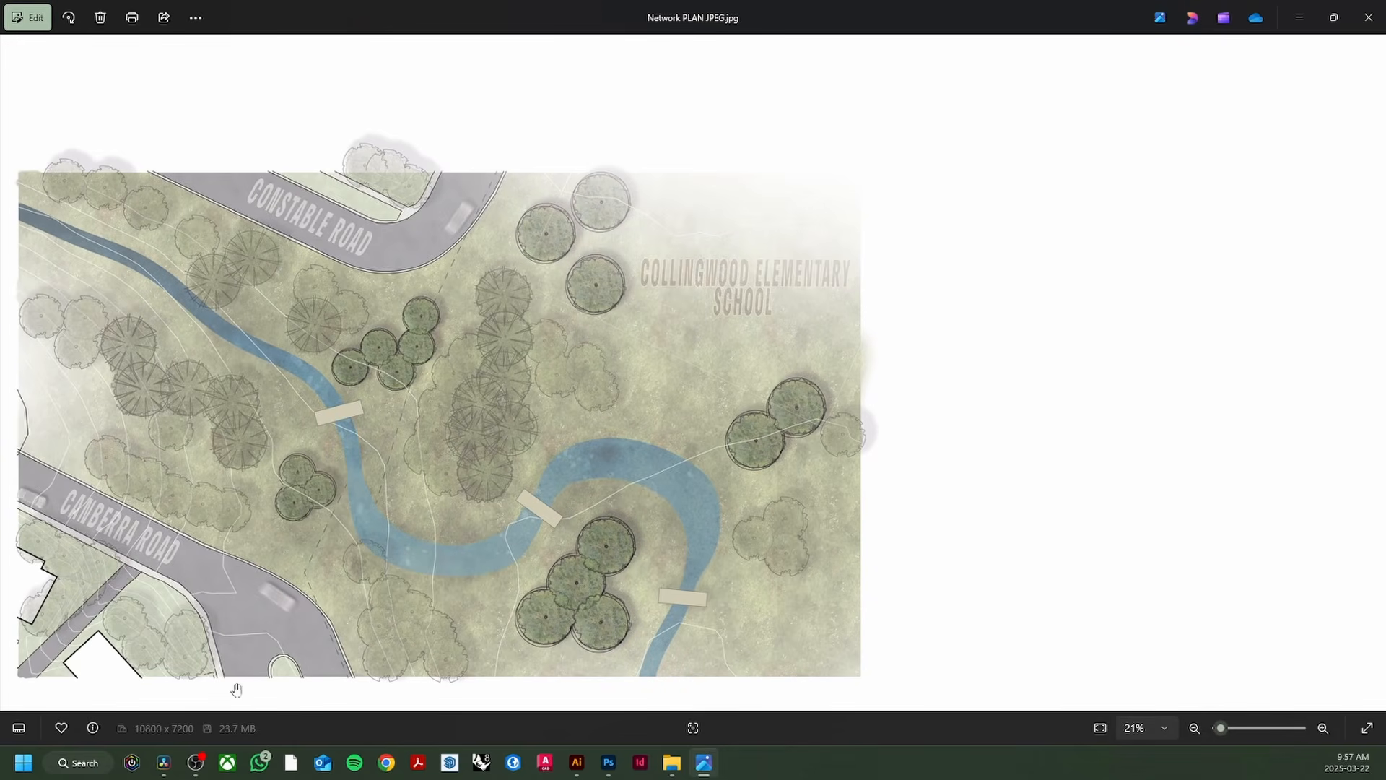
Step: Close the Properties panel, collapse GRASS and select the NEW TREES group
{"action": "left_click", "coordinate": [609, 762]}
{"action": "scroll", "coordinate": [442, 416], "scroll_direction": "up", "scroll_amount": 2}
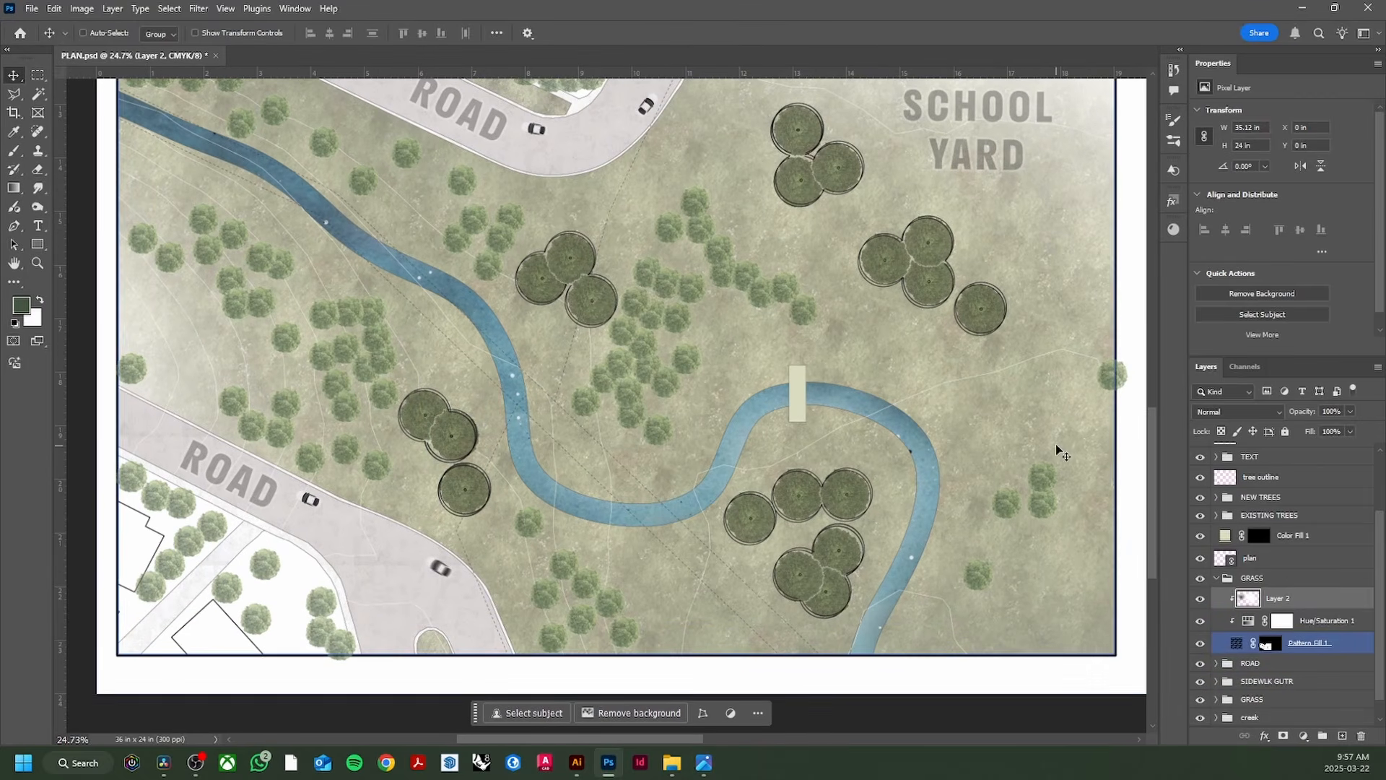
{"action": "right_click", "coordinate": [1307, 72]}
{"action": "left_click", "coordinate": [1304, 89]}
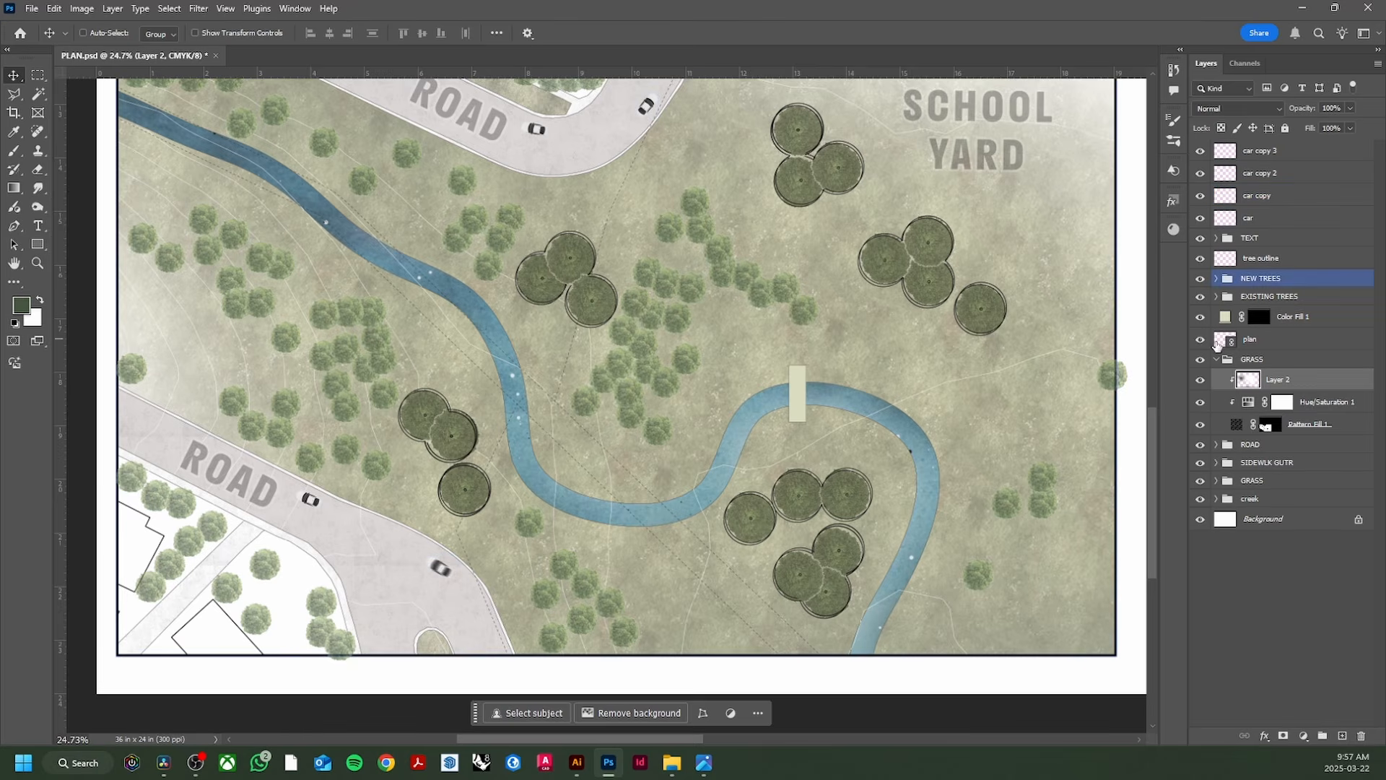
{"action": "left_click", "coordinate": [1216, 359]}
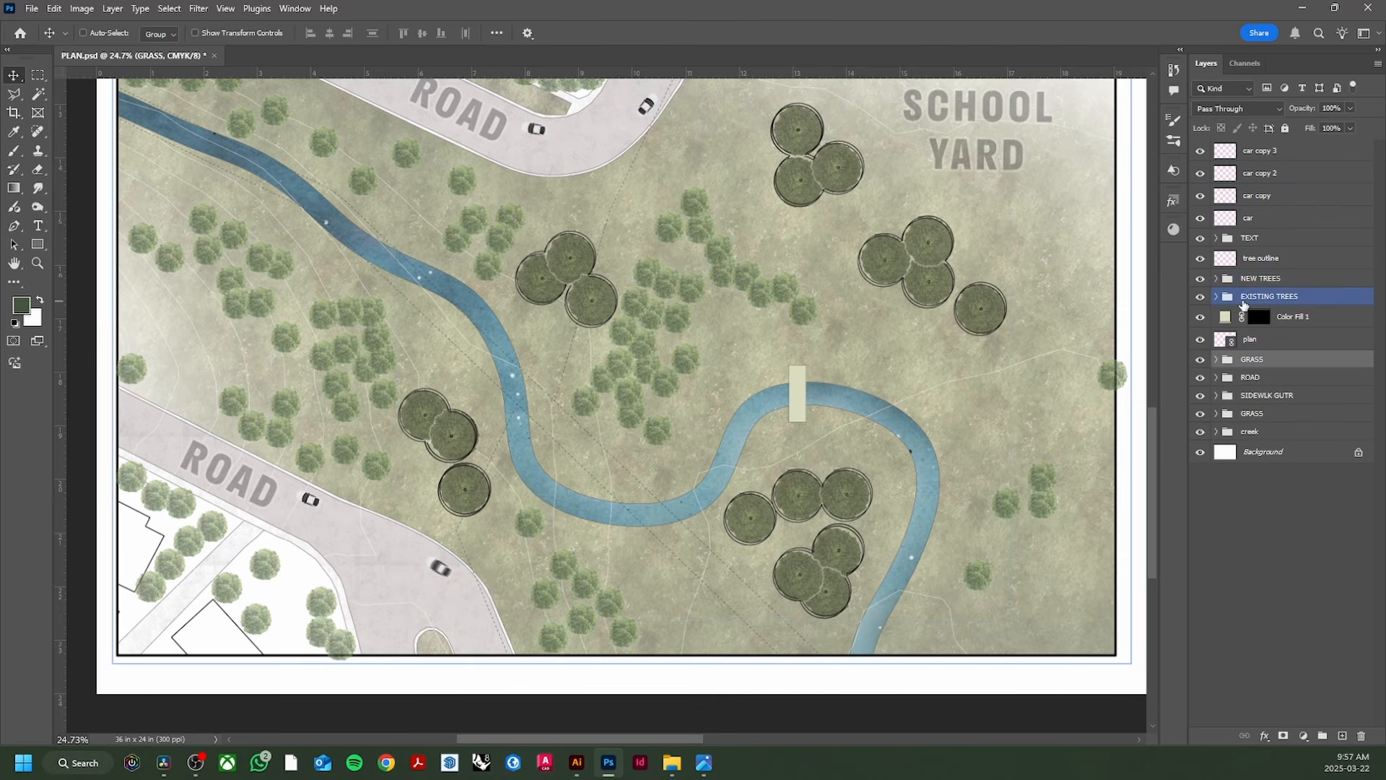
{"action": "left_click", "coordinate": [1216, 281]}
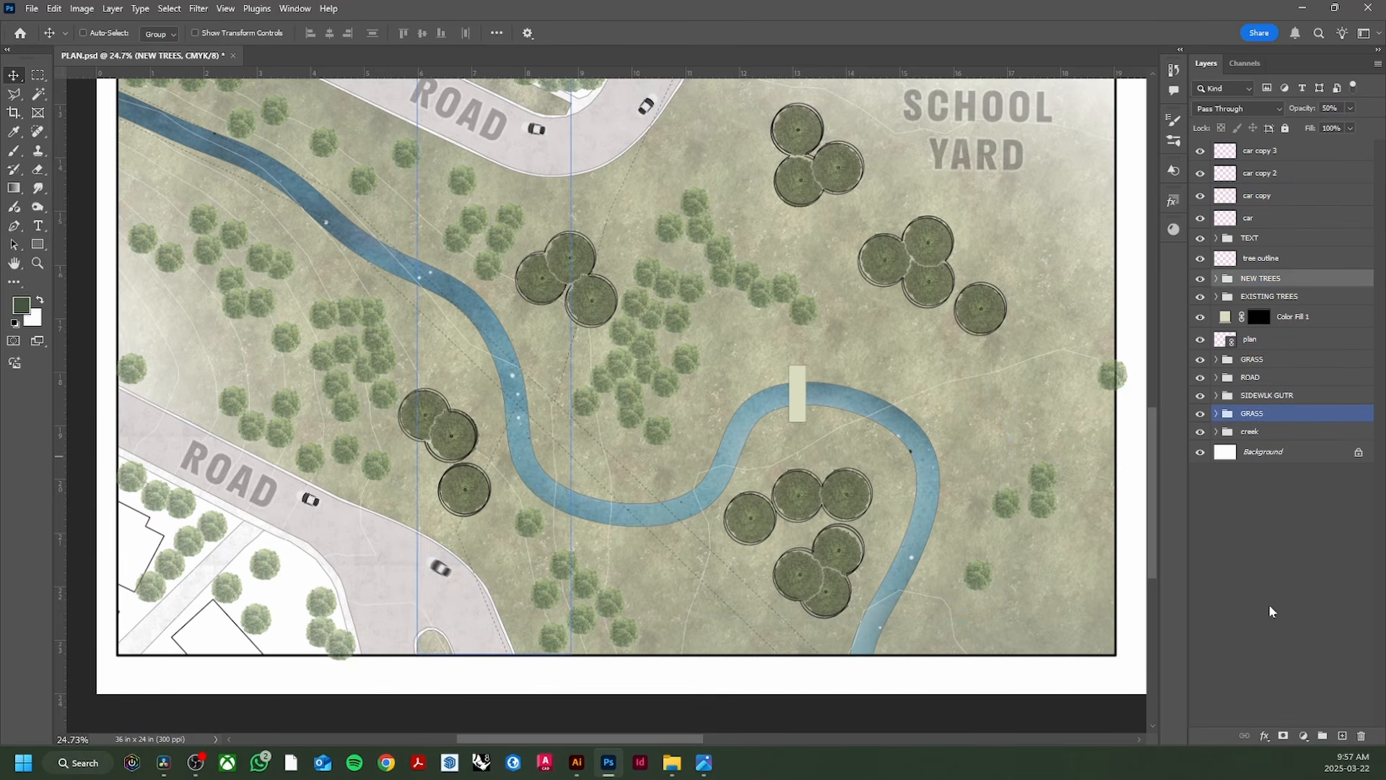
{"action": "left_click", "coordinate": [1304, 736]}
{"action": "left_click", "coordinate": [1266, 736]}
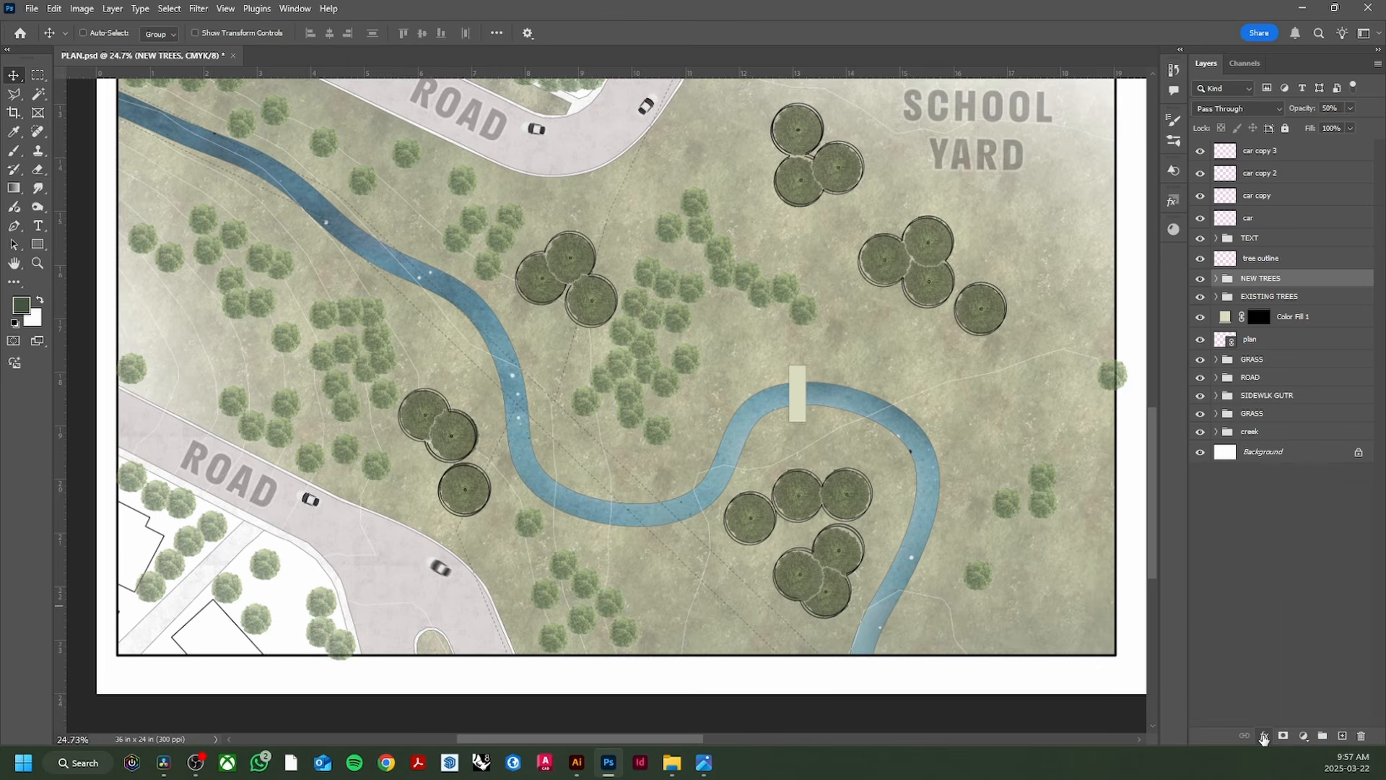
Step: Add a Drop Shadow to NEW TREES, adjusting its opacity, angle, distance and size
{"action": "left_click", "coordinate": [1266, 736]}
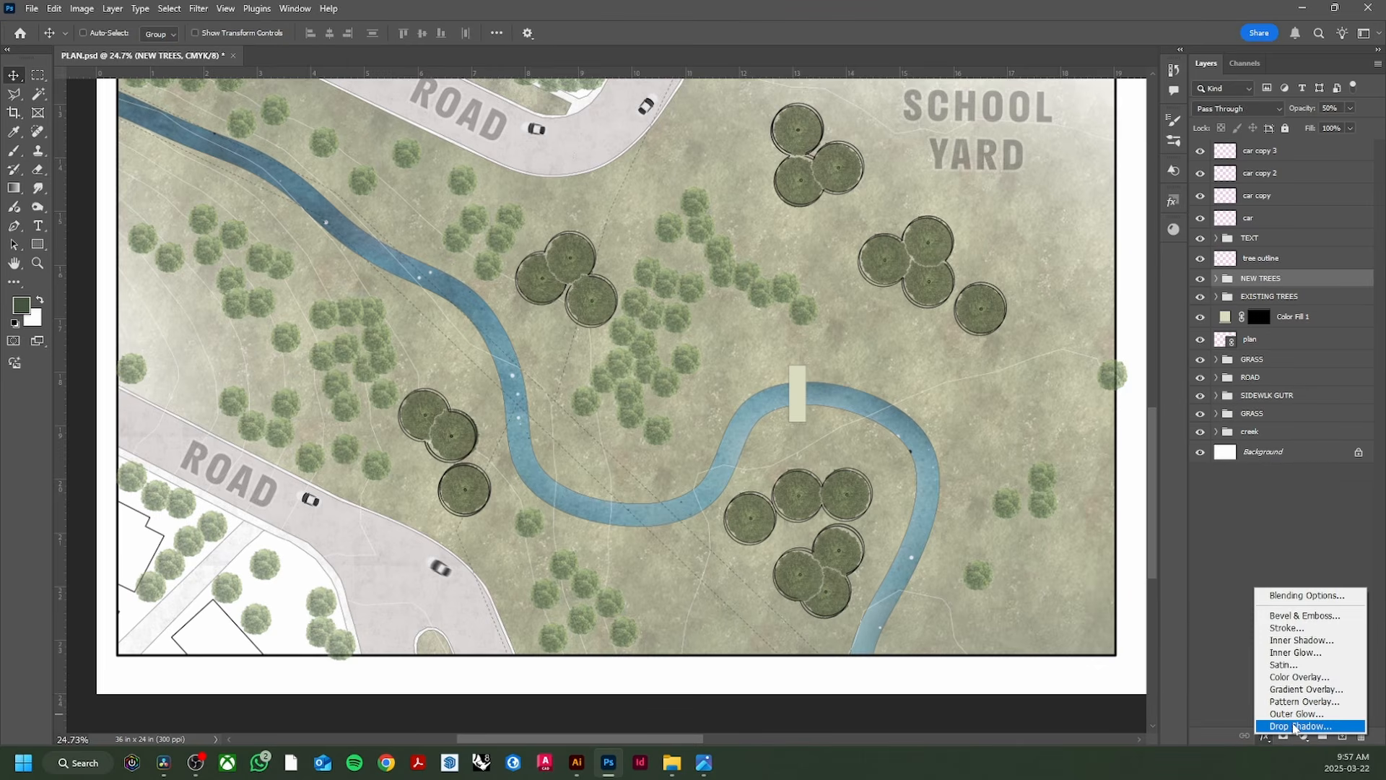
{"action": "left_click", "coordinate": [1300, 725]}
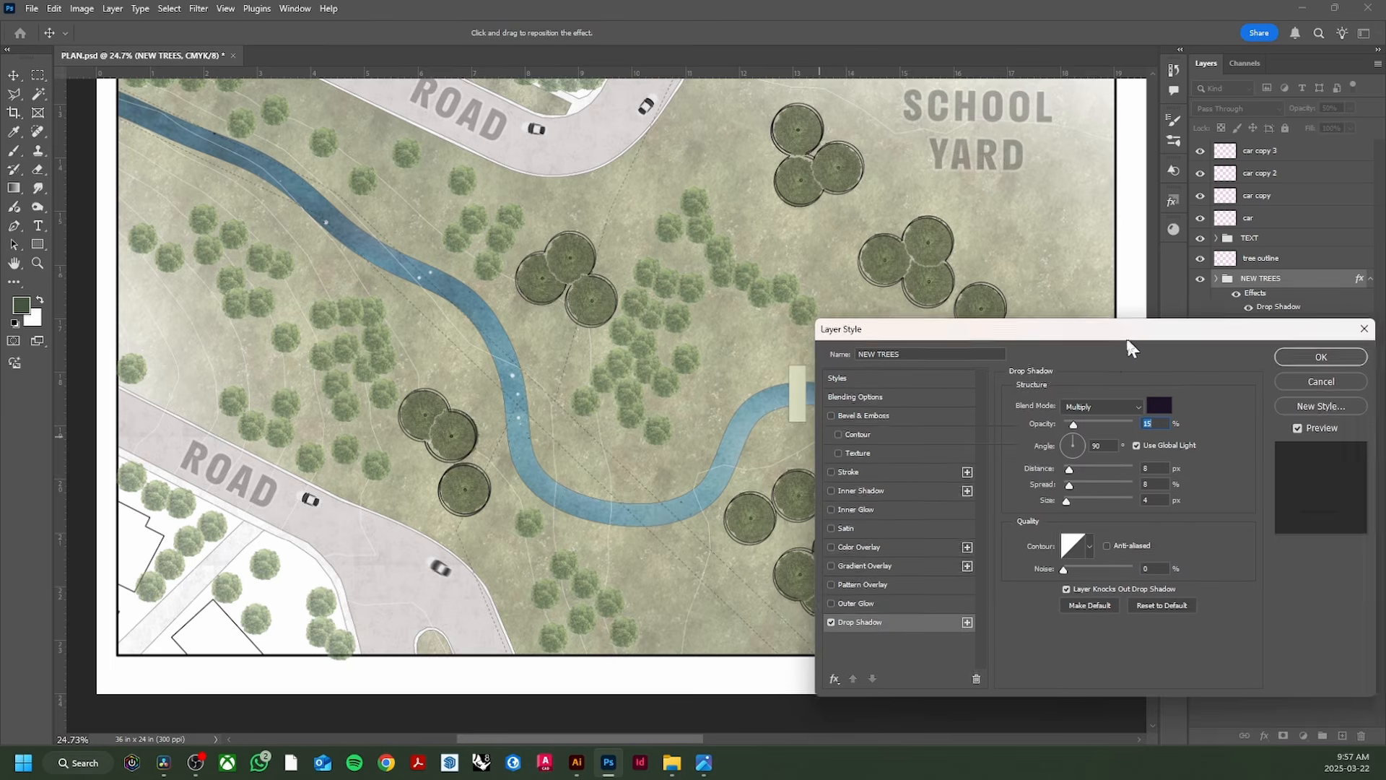
{"action": "left_click_drag", "start_coordinate": [1153, 364], "coordinate": [549, 345]}
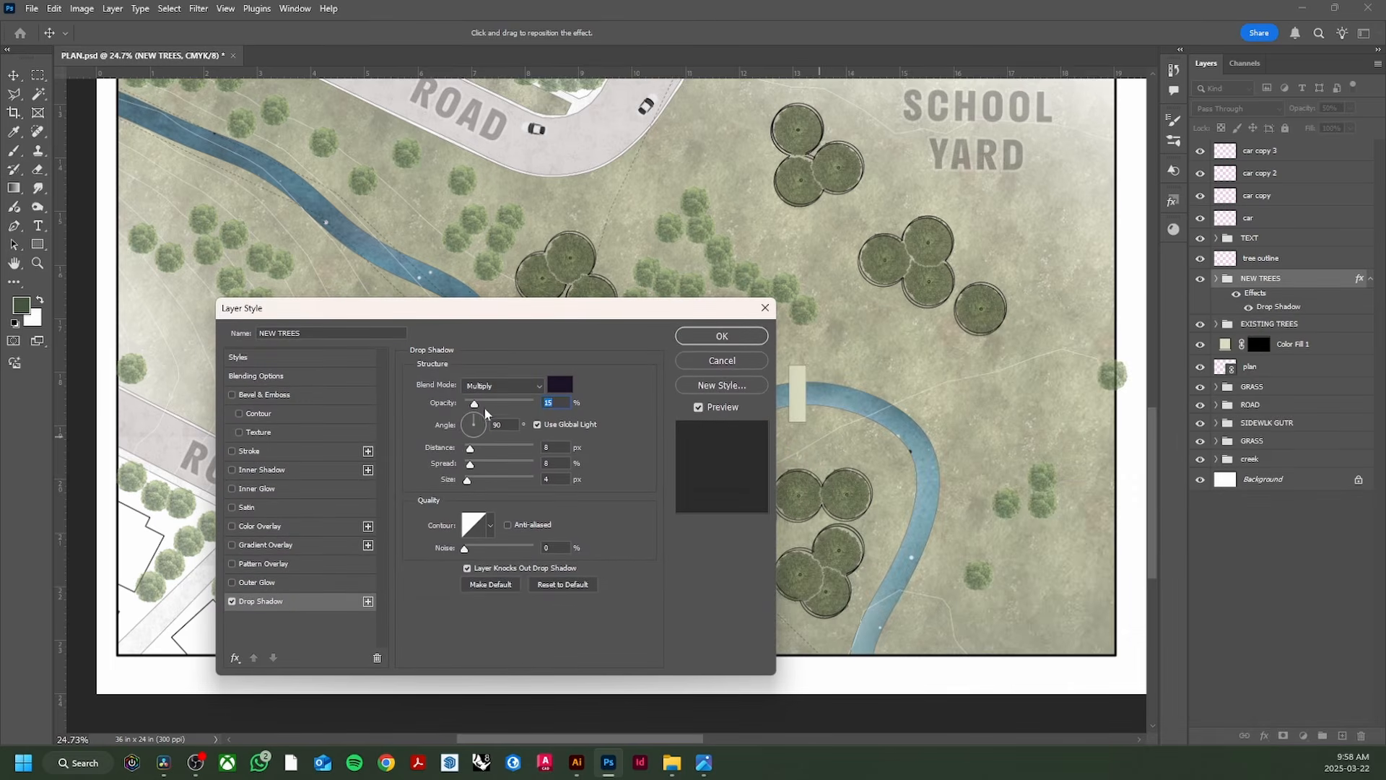
{"action": "left_click_drag", "start_coordinate": [485, 413], "coordinate": [538, 407]}
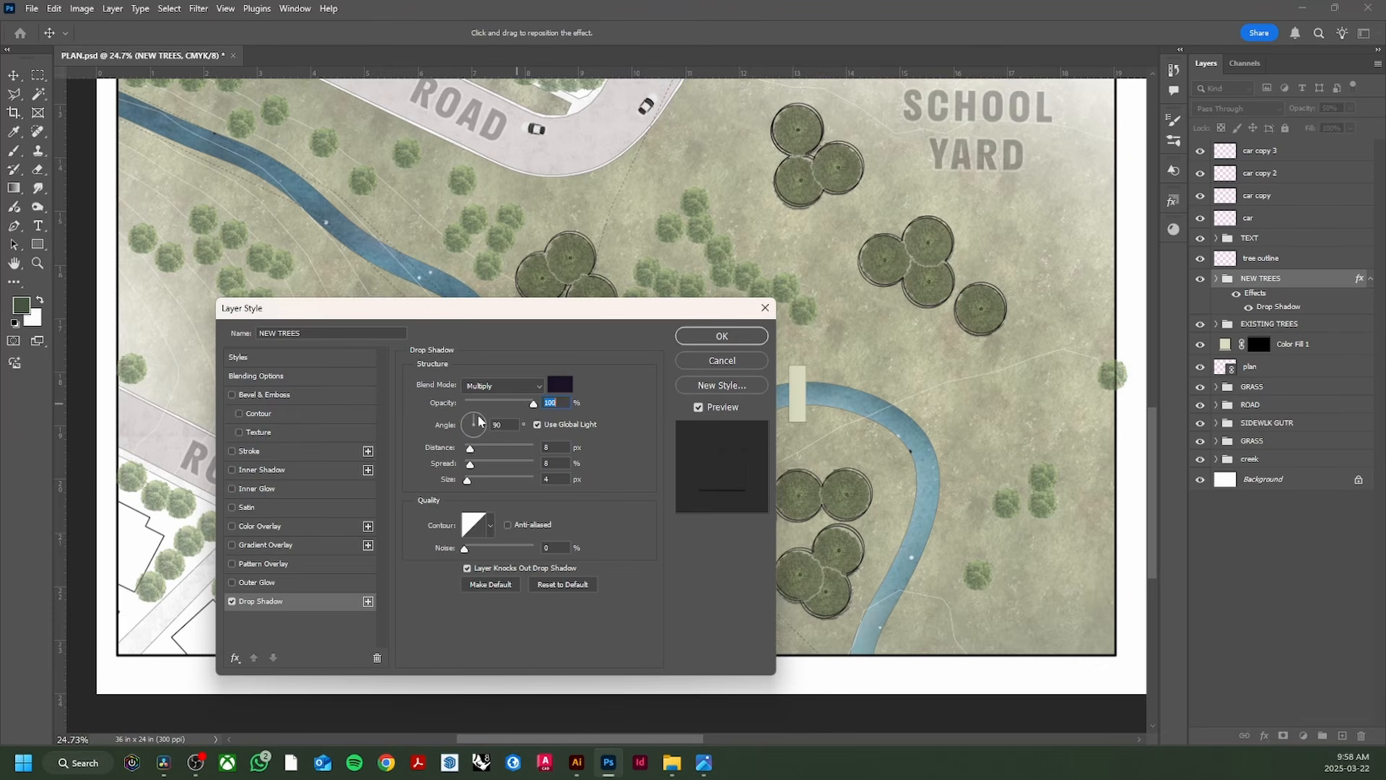
{"action": "mouse_move", "coordinate": [479, 421]}
{"action": "left_mouse_down"}
{"action": "mouse_move", "coordinate": [483, 437]}
{"action": "mouse_move", "coordinate": [469, 438]}
{"action": "left_mouse_up"}
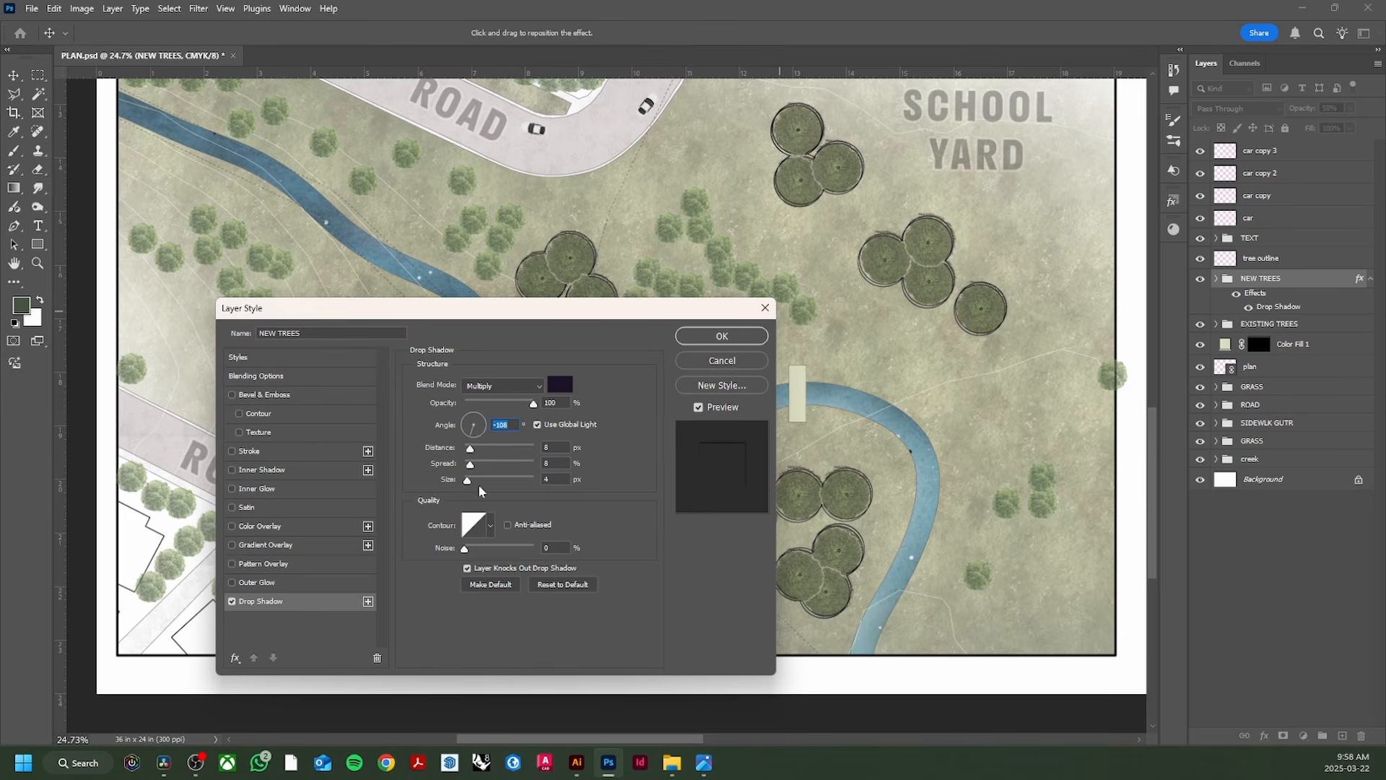
{"action": "mouse_move", "coordinate": [470, 449]}
{"action": "left_mouse_down"}
{"action": "mouse_move", "coordinate": [478, 436]}
{"action": "mouse_move", "coordinate": [477, 467]}
{"action": "left_mouse_up"}
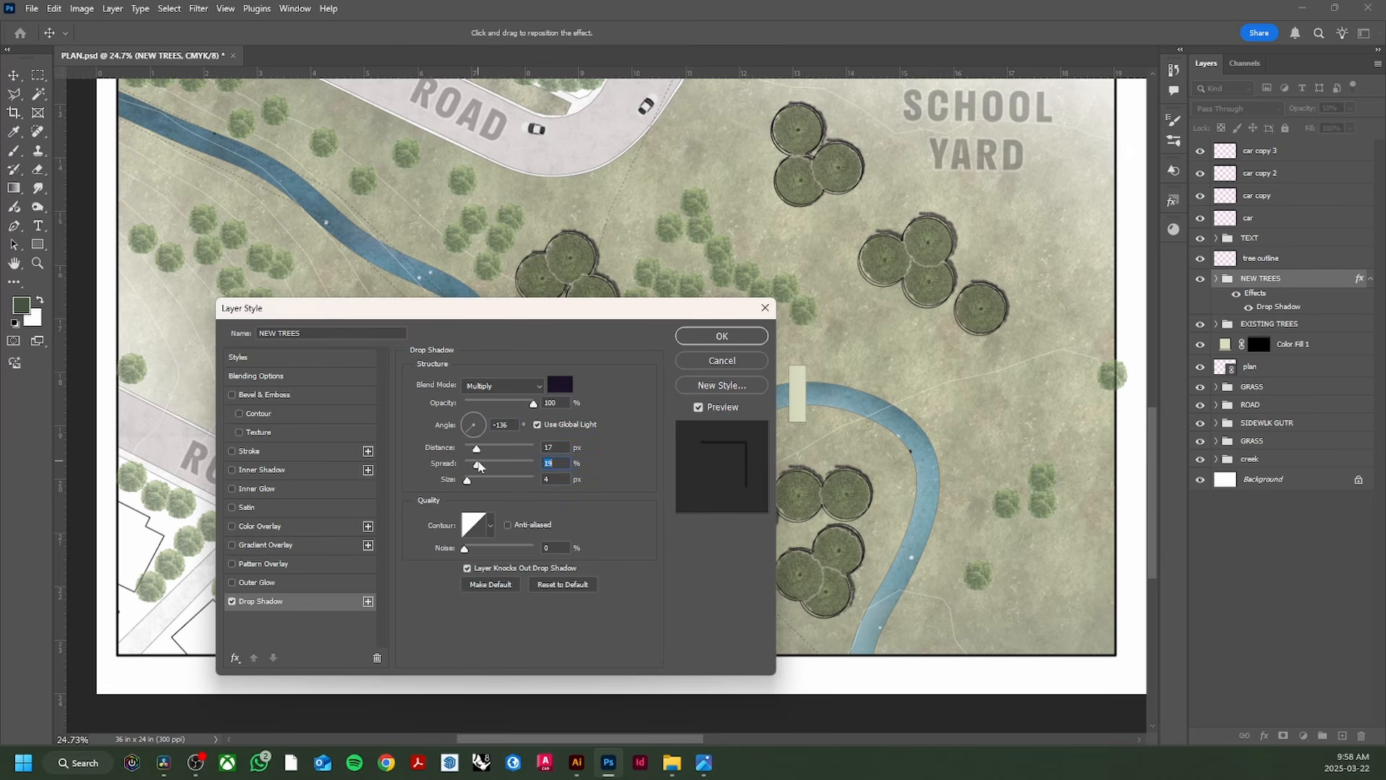
{"action": "left_click_drag", "start_coordinate": [474, 482], "coordinate": [476, 483]}
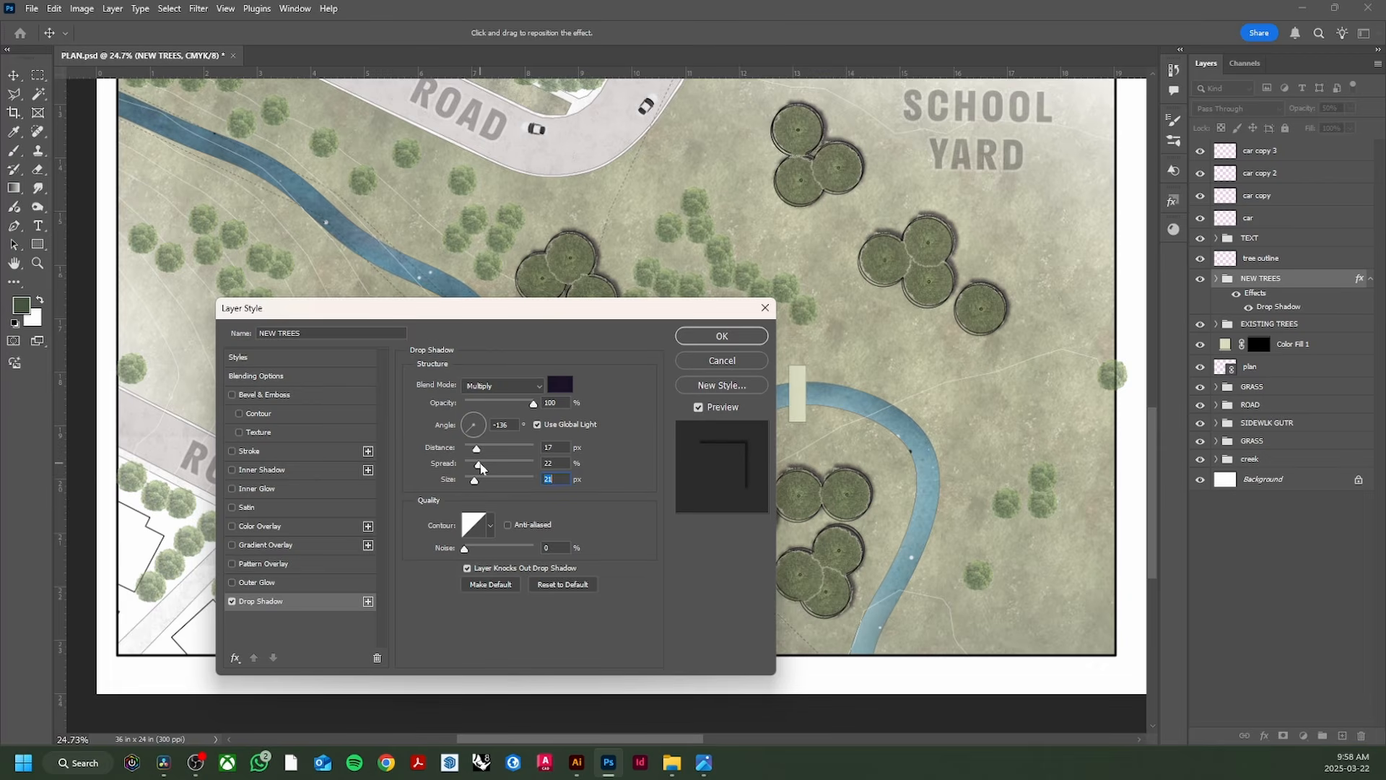
Step: Fine-tune the shadow to 36 px distance and 30% opacity, then apply it
{"action": "left_click_drag", "start_coordinate": [477, 449], "coordinate": [484, 449]}
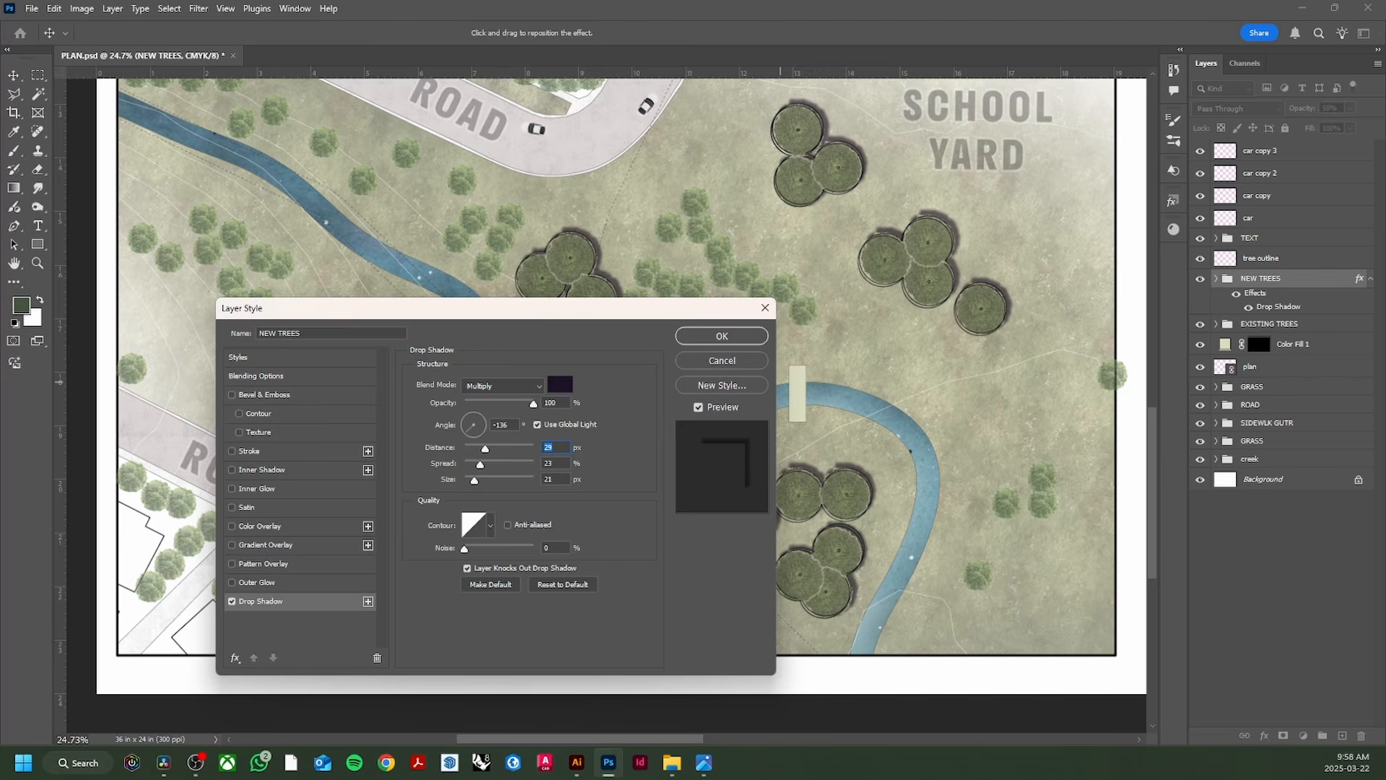
{"action": "key", "text": "Up"}
{"action": "key", "text": "Up"}
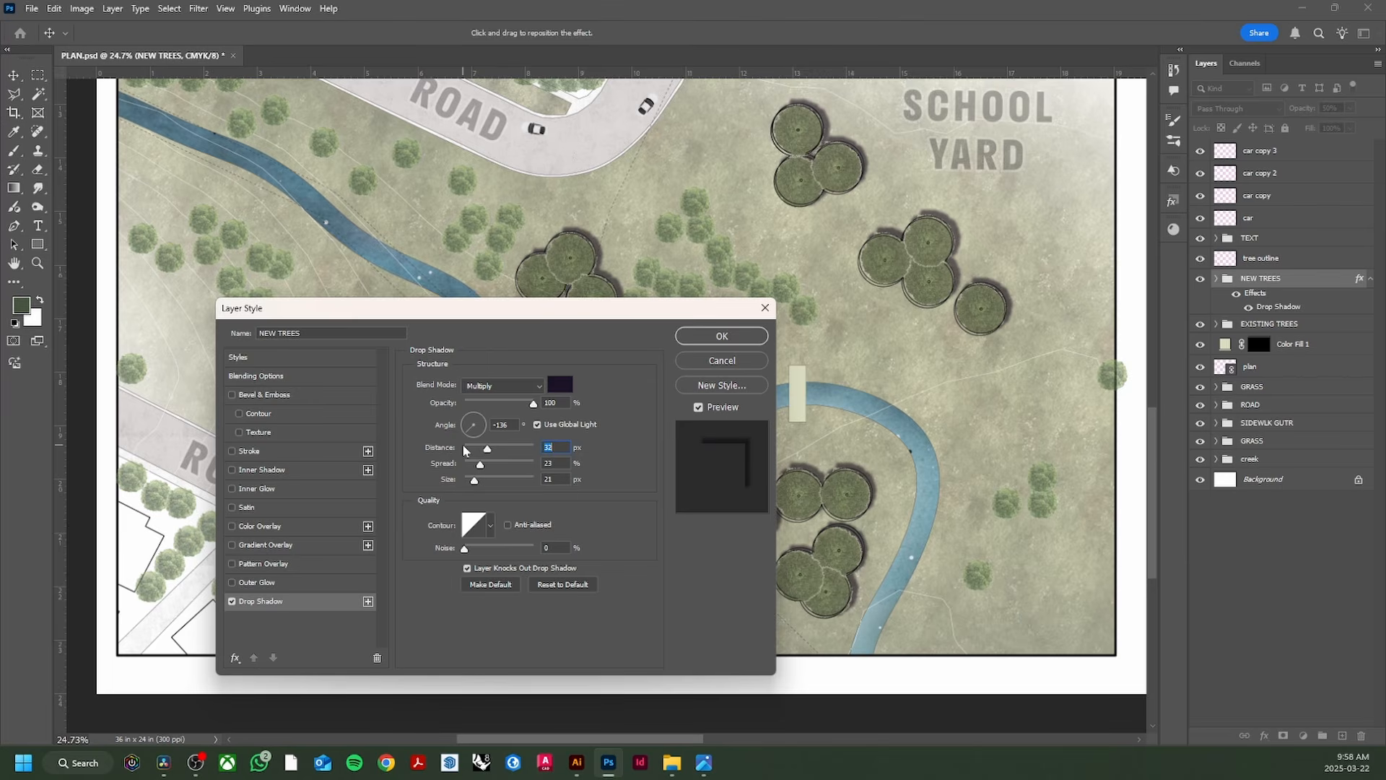
{"action": "key", "text": "Up"}
{"action": "key", "text": "Up"}
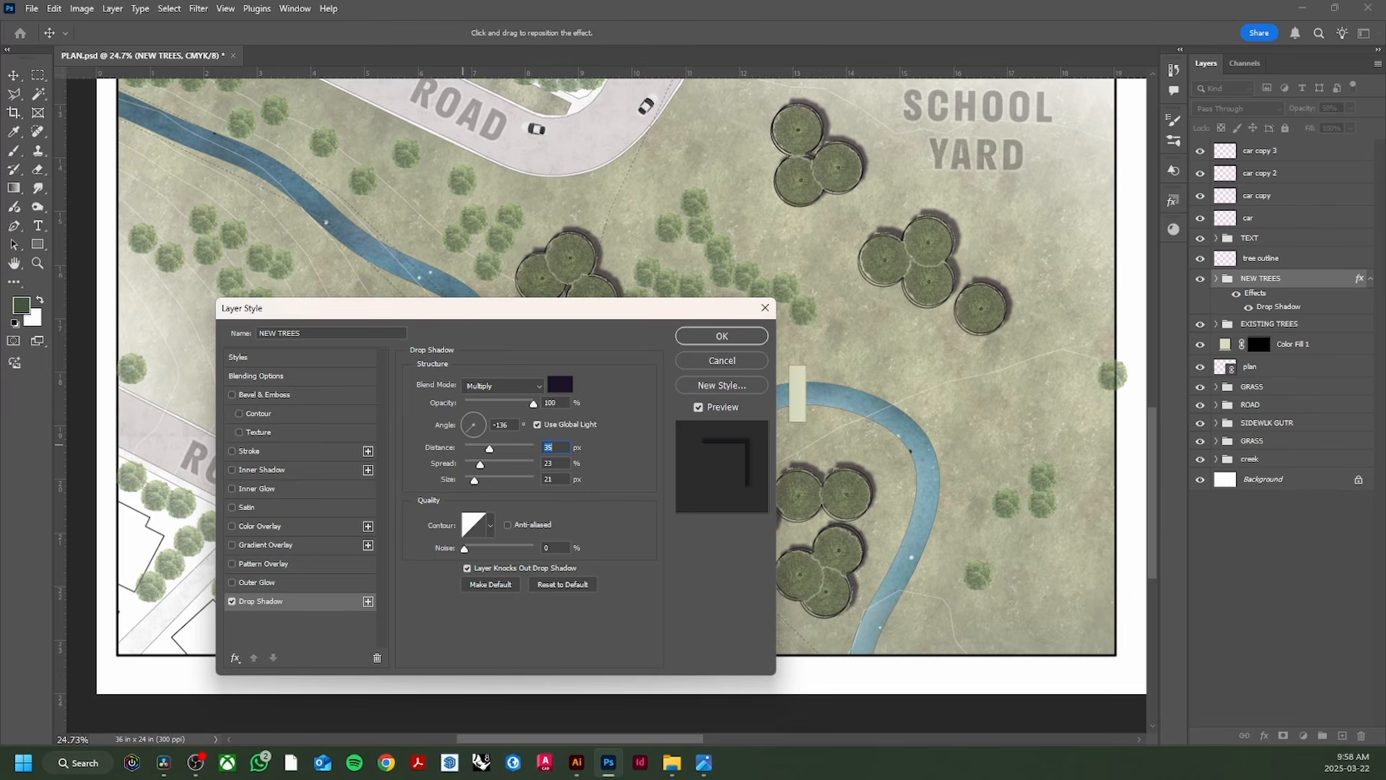
{"action": "key", "text": "Up"}
{"action": "left_click_drag", "start_coordinate": [528, 410], "coordinate": [488, 412]}
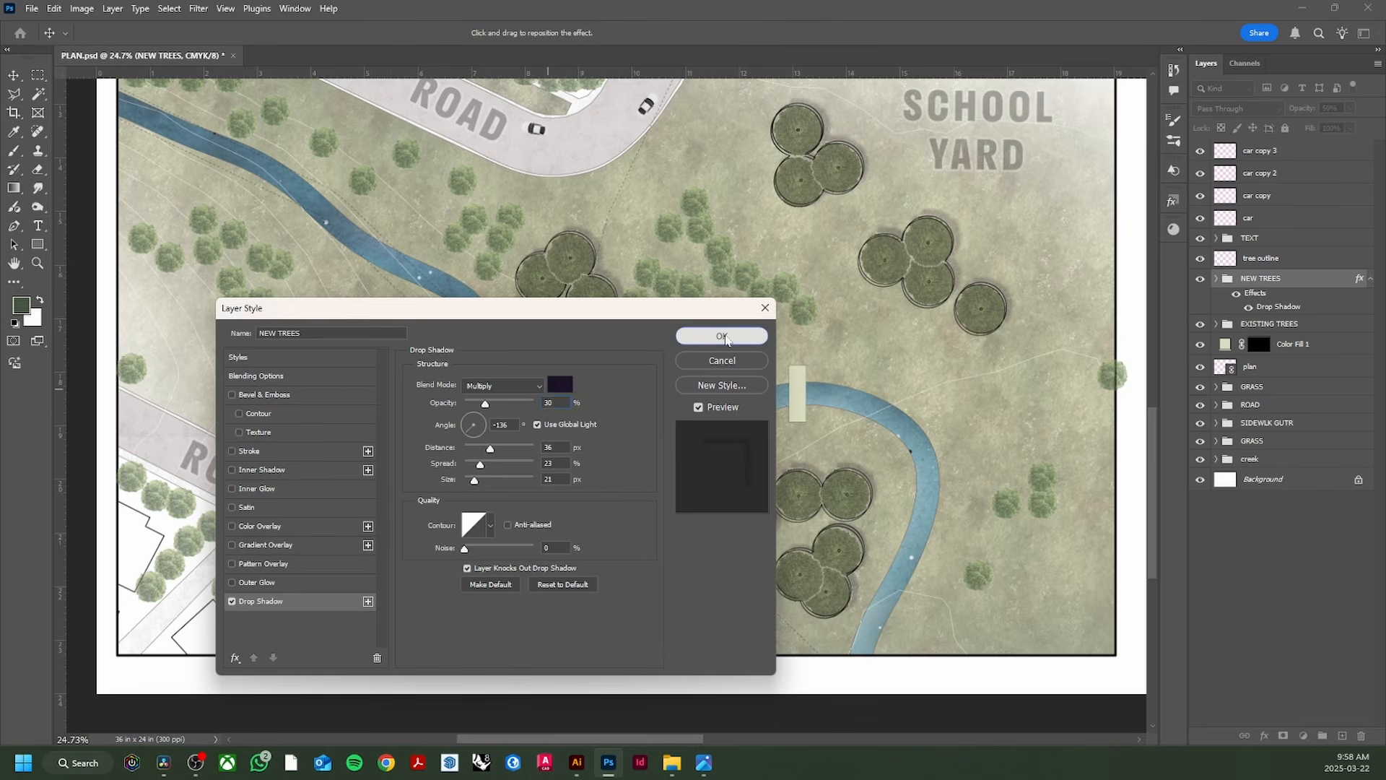
{"action": "key", "text": "Return"}
{"action": "scroll", "coordinate": [389, 466], "scroll_direction": "down", "scroll_amount": 2}
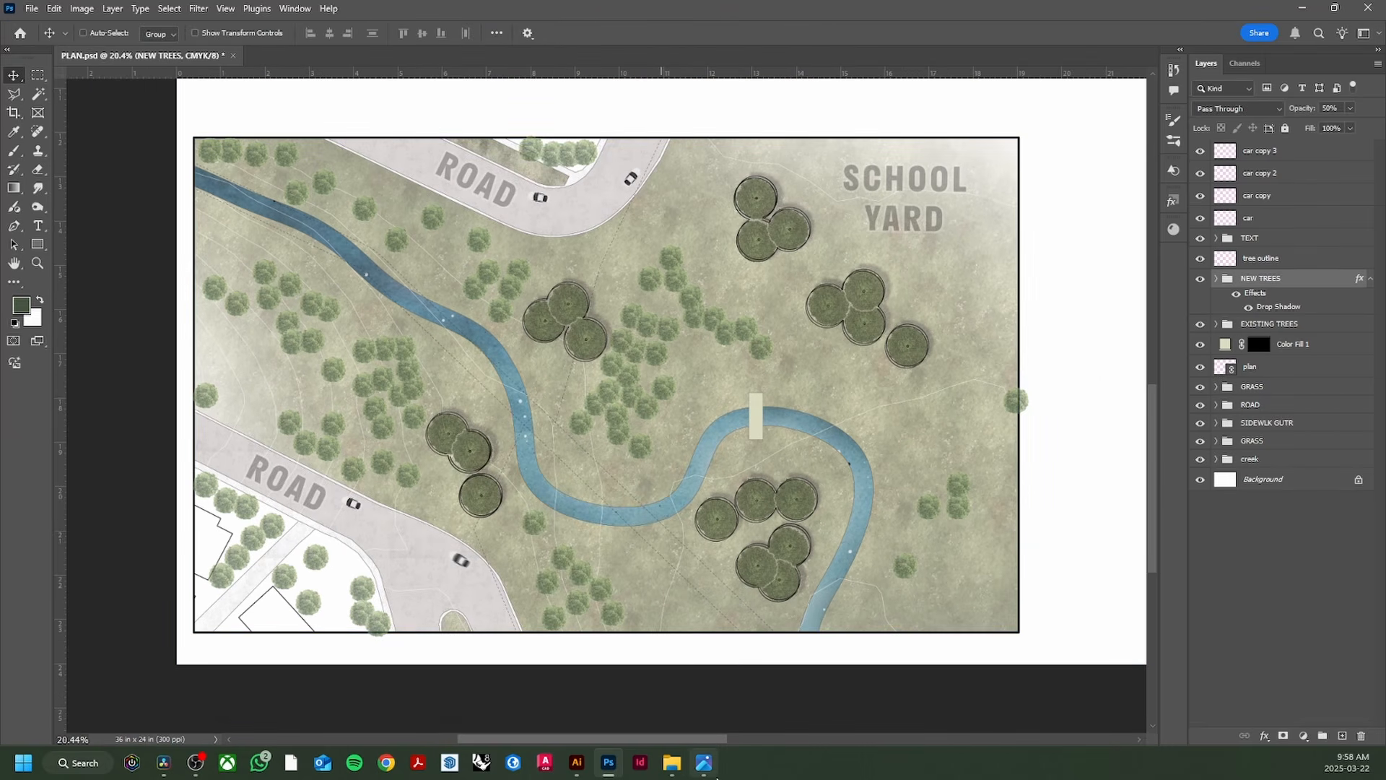
Step: After checking the reference, add a Drop Shadow to the EXISTING TREES group
{"action": "left_click", "coordinate": [705, 762]}
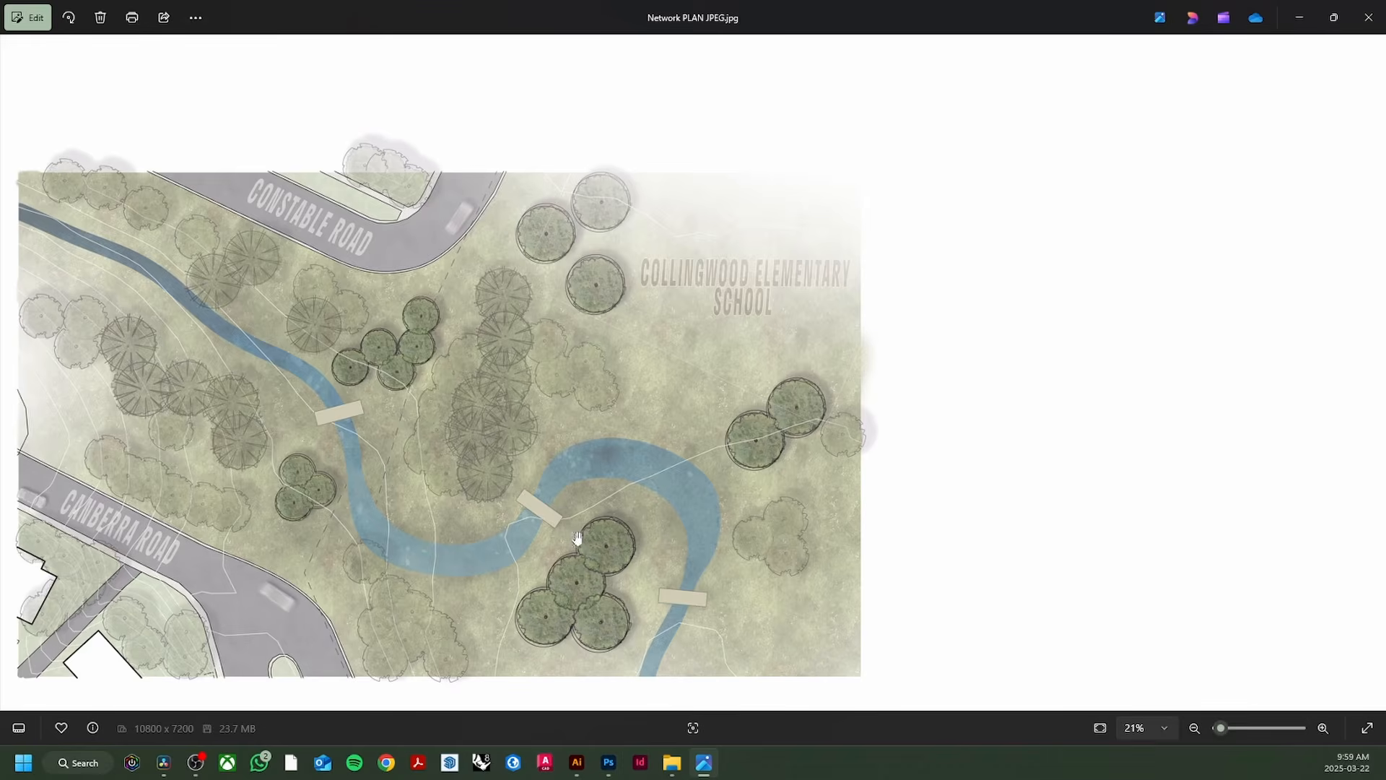
{"action": "left_click", "coordinate": [609, 762]}
{"action": "scroll", "coordinate": [776, 485], "scroll_direction": "up", "scroll_amount": 2}
{"action": "scroll", "coordinate": [776, 485], "scroll_direction": "down", "scroll_amount": 2}
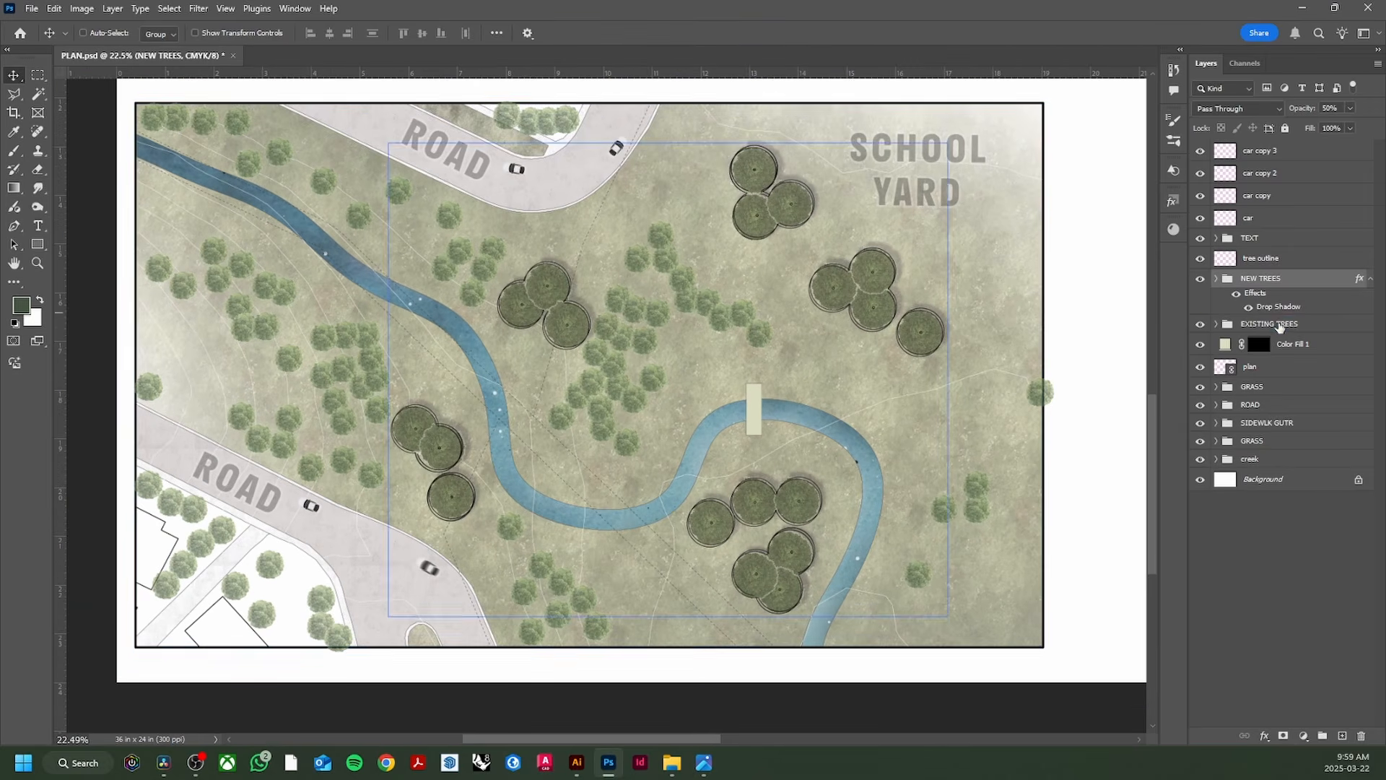
{"action": "left_click", "coordinate": [1269, 323]}
{"action": "left_click", "coordinate": [1263, 736]}
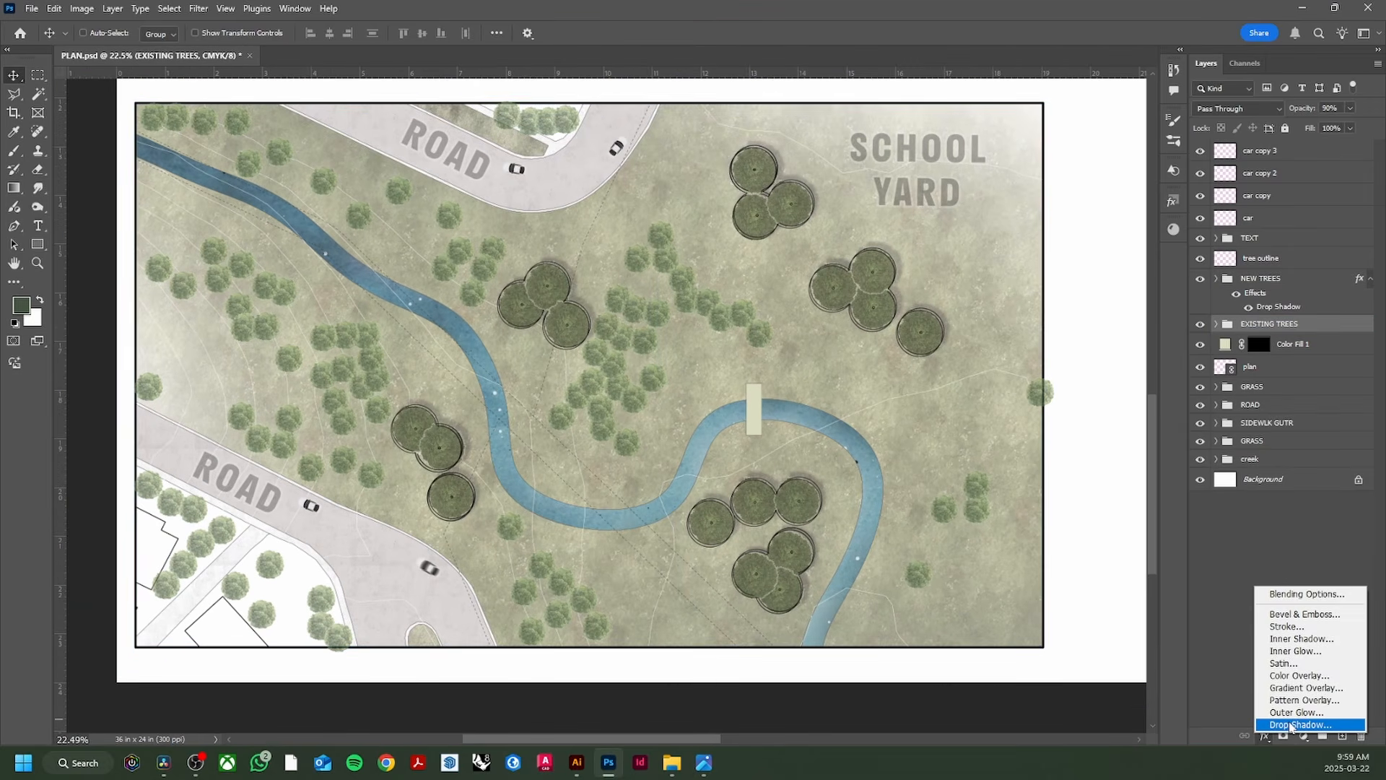
{"action": "left_click", "coordinate": [1292, 724]}
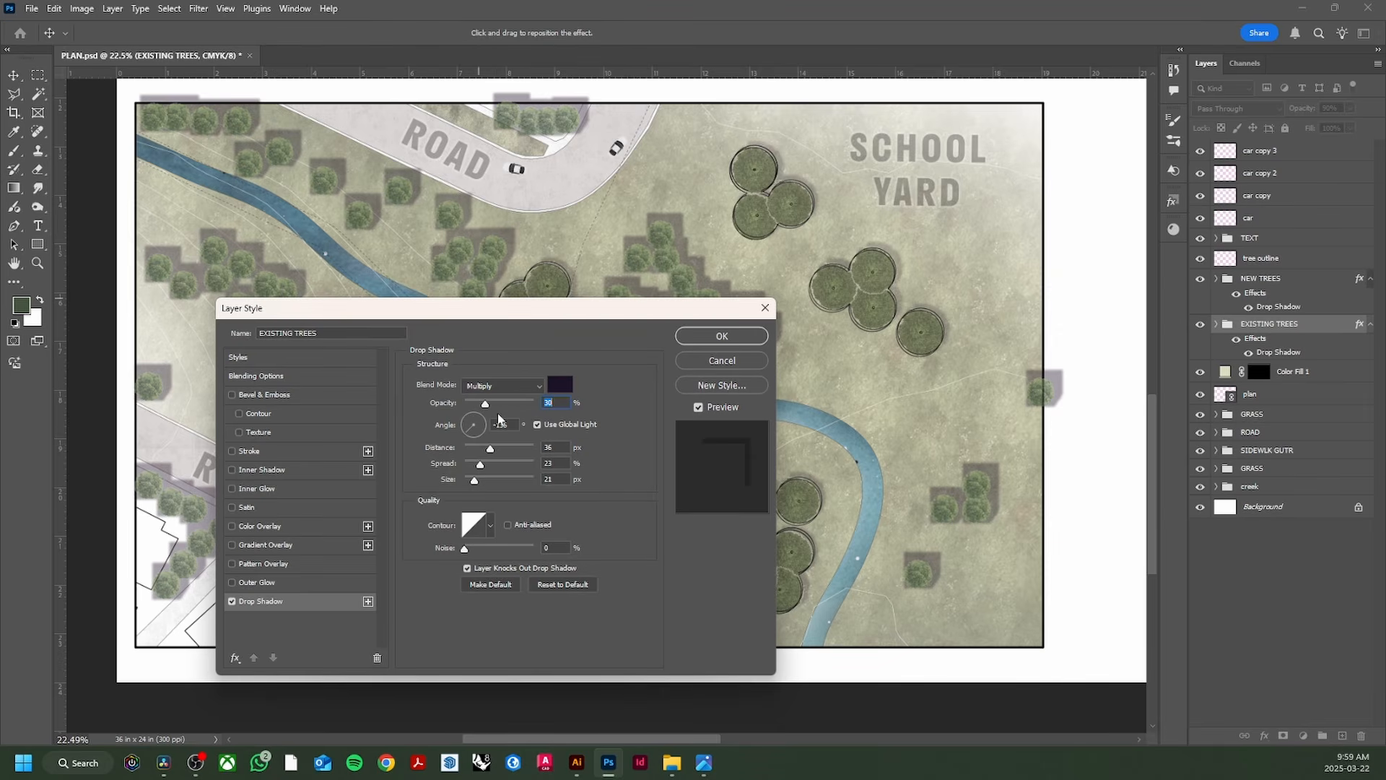
Step: Set the shadow to 22% opacity, 5% spread and 43 px size, apply, then reopen it
{"action": "left_click_drag", "start_coordinate": [485, 405], "coordinate": [481, 483]}
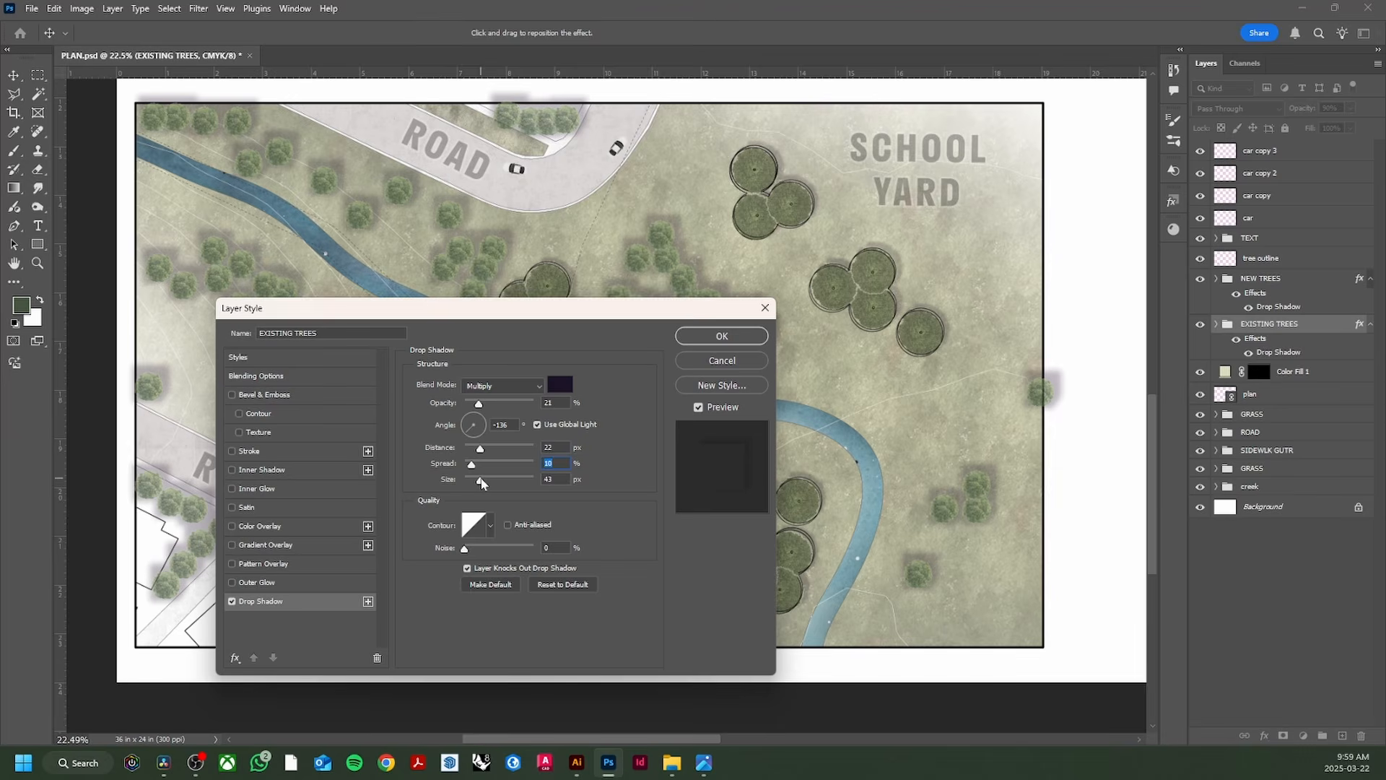
{"action": "left_click", "coordinate": [483, 484]}
{"action": "left_click", "coordinate": [470, 466]}
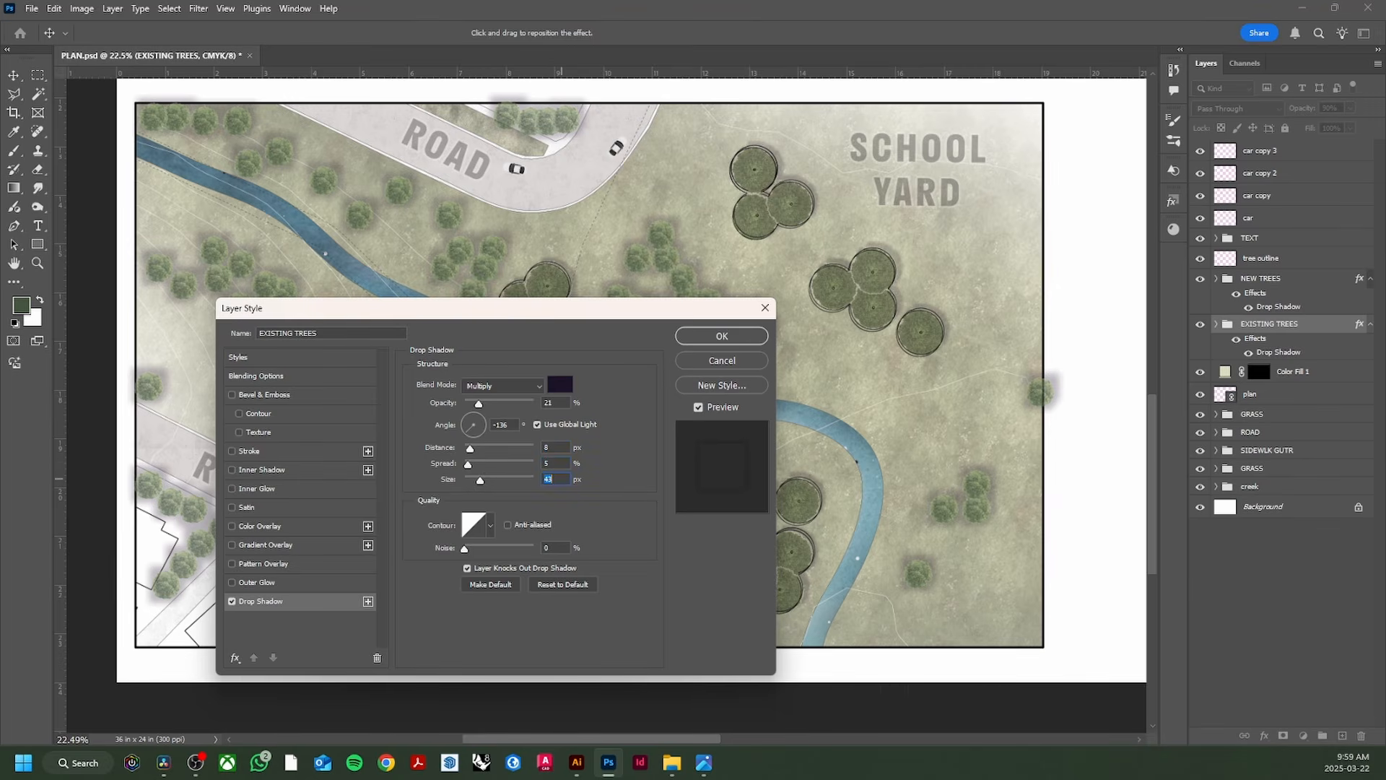
{"action": "left_click_drag", "start_coordinate": [484, 405], "coordinate": [484, 410]}
{"action": "left_click", "coordinate": [480, 406]}
{"action": "key", "text": "Return"}
{"action": "scroll", "coordinate": [621, 521], "scroll_direction": "down", "scroll_amount": 2}
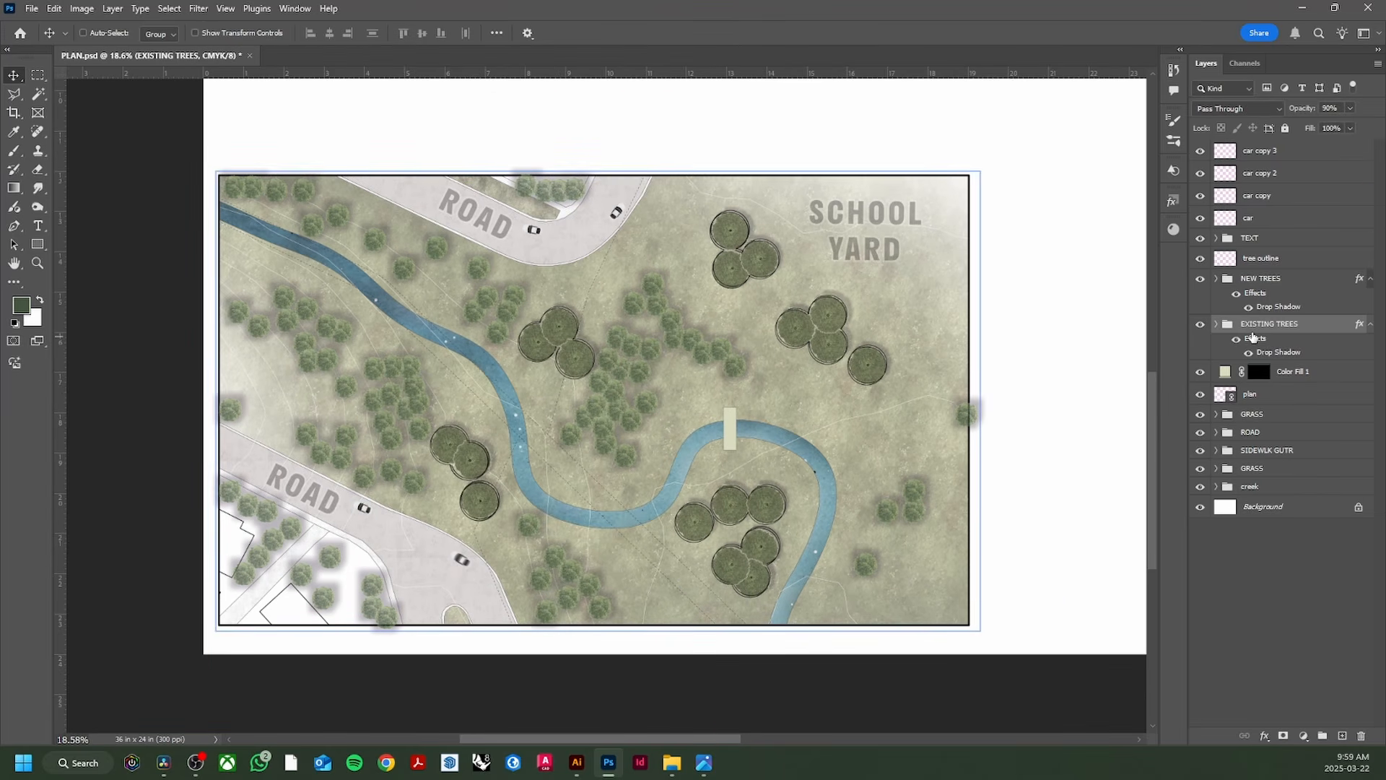
{"action": "double_click", "coordinate": [1286, 354]}
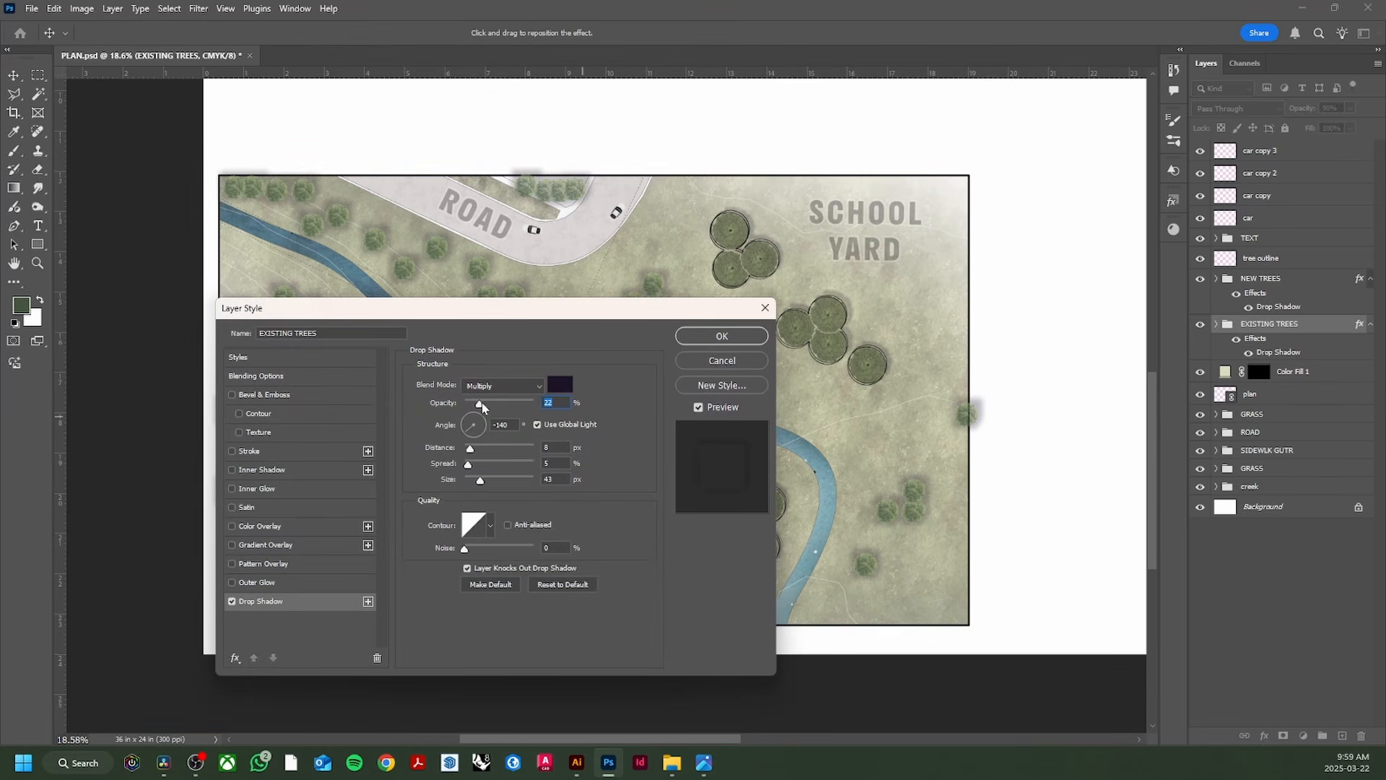
Step: Accept the tree shadow settings, fade the tree outline layer to 47% opacity, and save the plan
{"action": "left_click", "coordinate": [722, 337]}
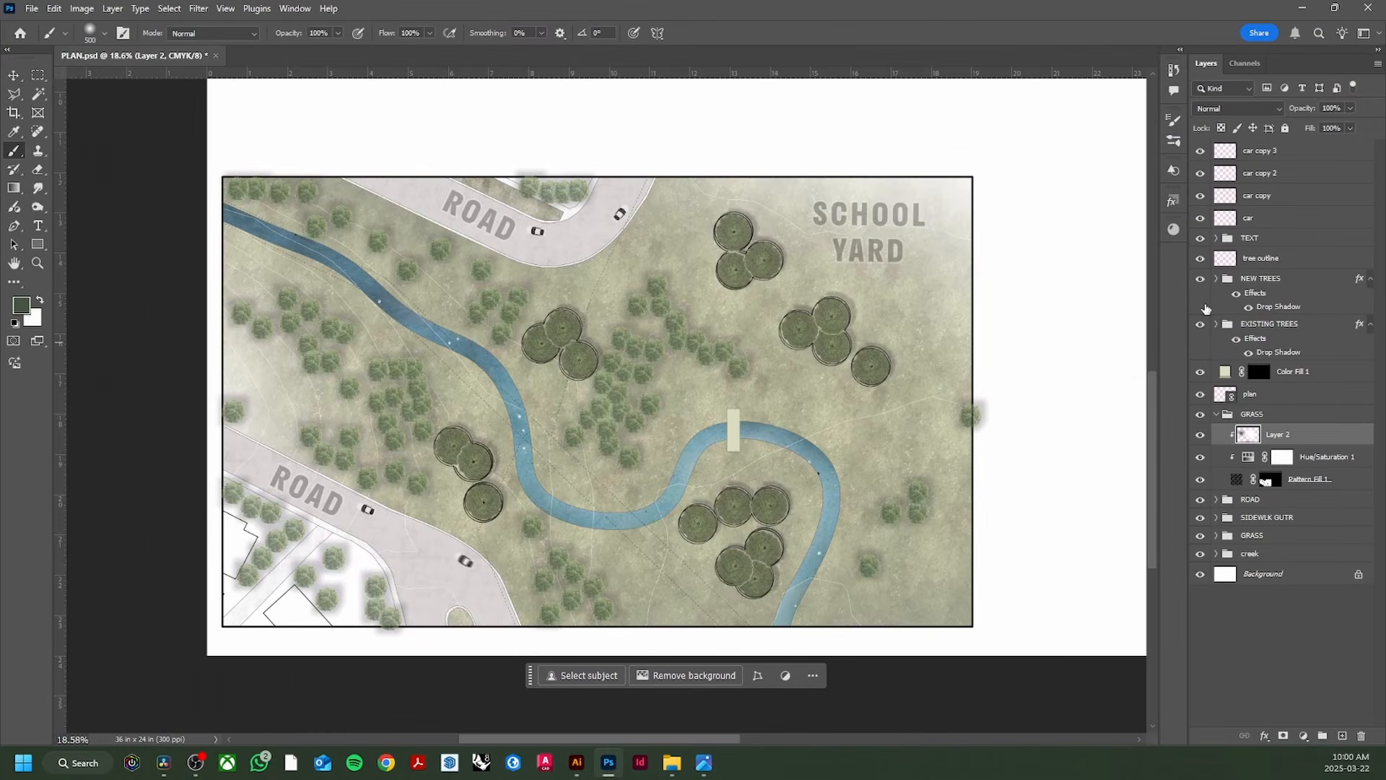
{"action": "left_click", "coordinate": [1263, 257]}
{"action": "left_click_drag", "start_coordinate": [1349, 108], "coordinate": [1320, 130]}
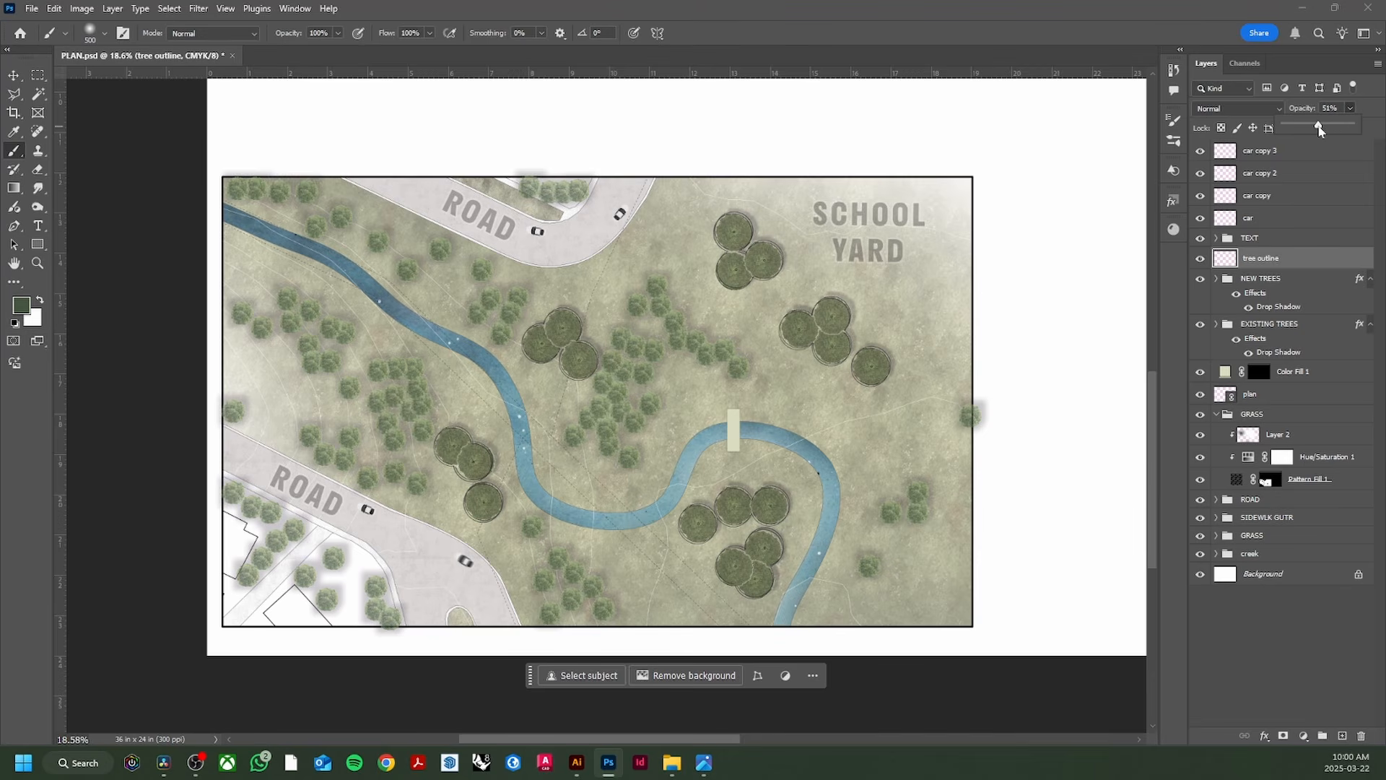
{"action": "key", "text": "v"}
{"action": "key", "text": "ctrl+s"}
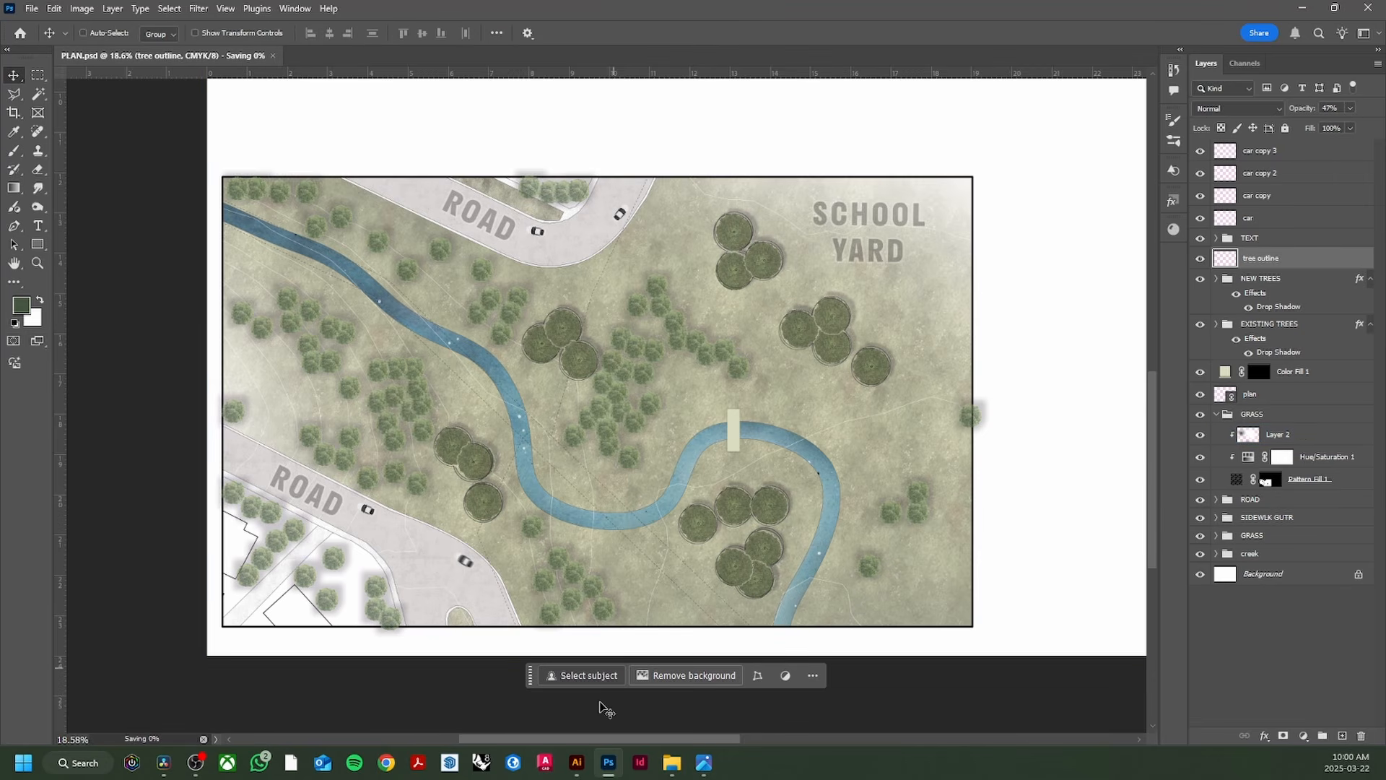
Step: Compare the plan with the reference JPEG in Photos and collapse the GRASS group
{"action": "left_click", "coordinate": [704, 762]}
{"action": "scroll", "coordinate": [712, 588], "scroll_direction": "down", "scroll_amount": 1}
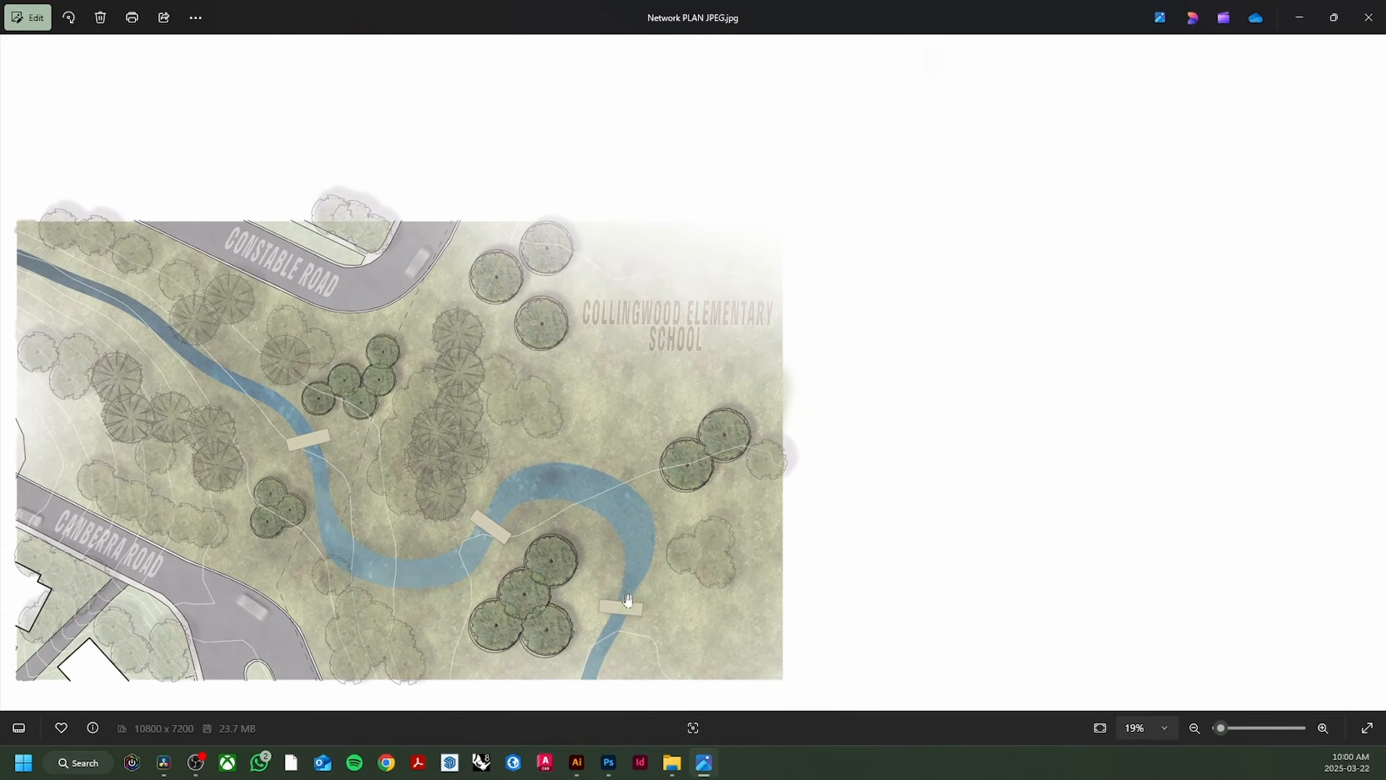
{"action": "left_click", "coordinate": [608, 762]}
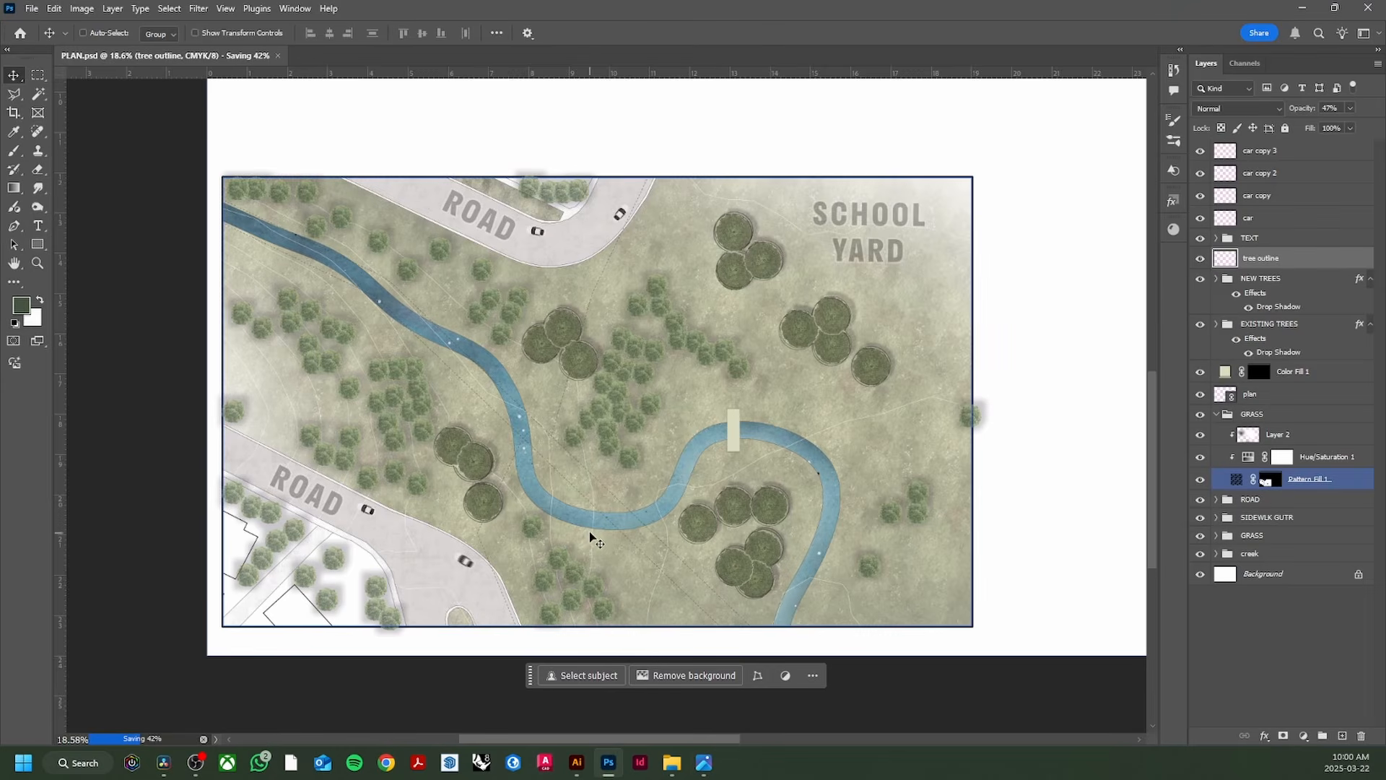
{"action": "scroll", "coordinate": [588, 541], "scroll_direction": "up", "scroll_amount": 1}
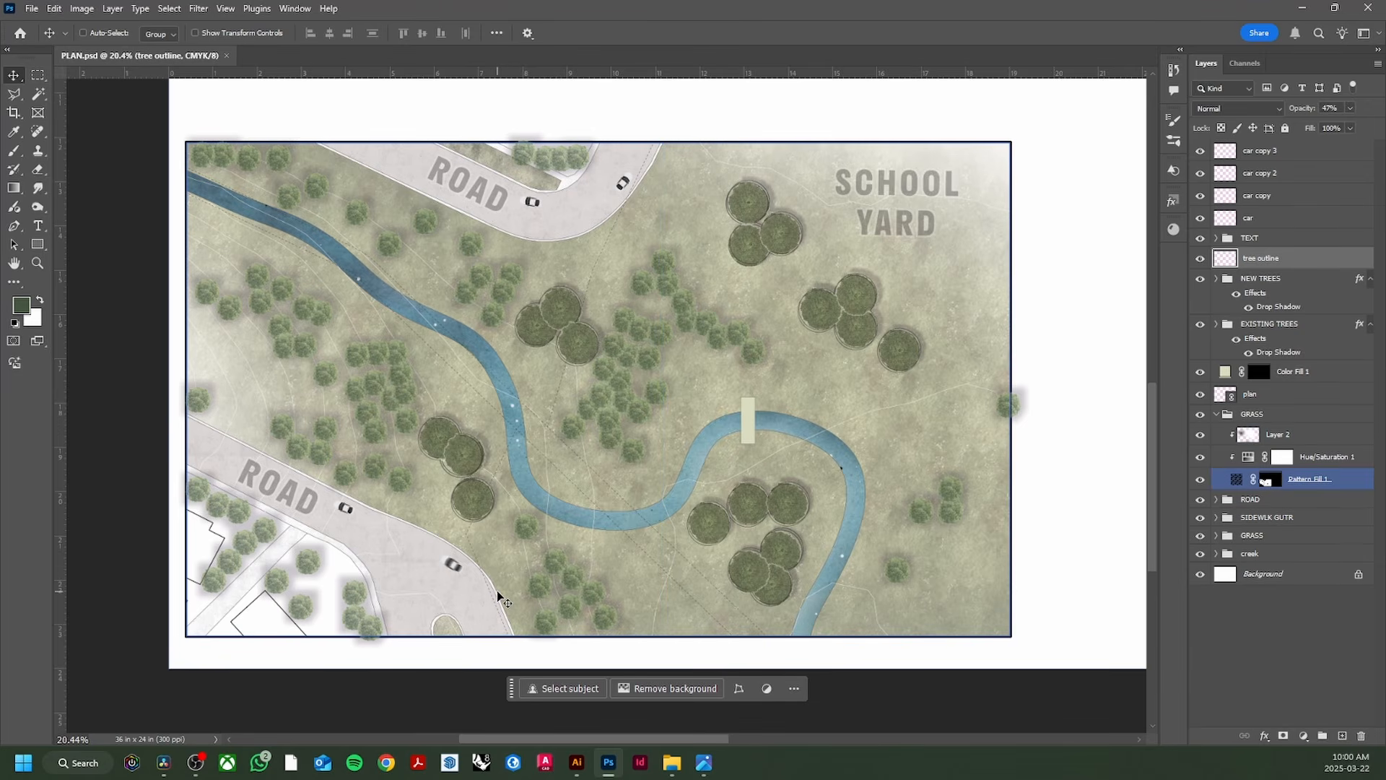
{"action": "left_click", "coordinate": [713, 766]}
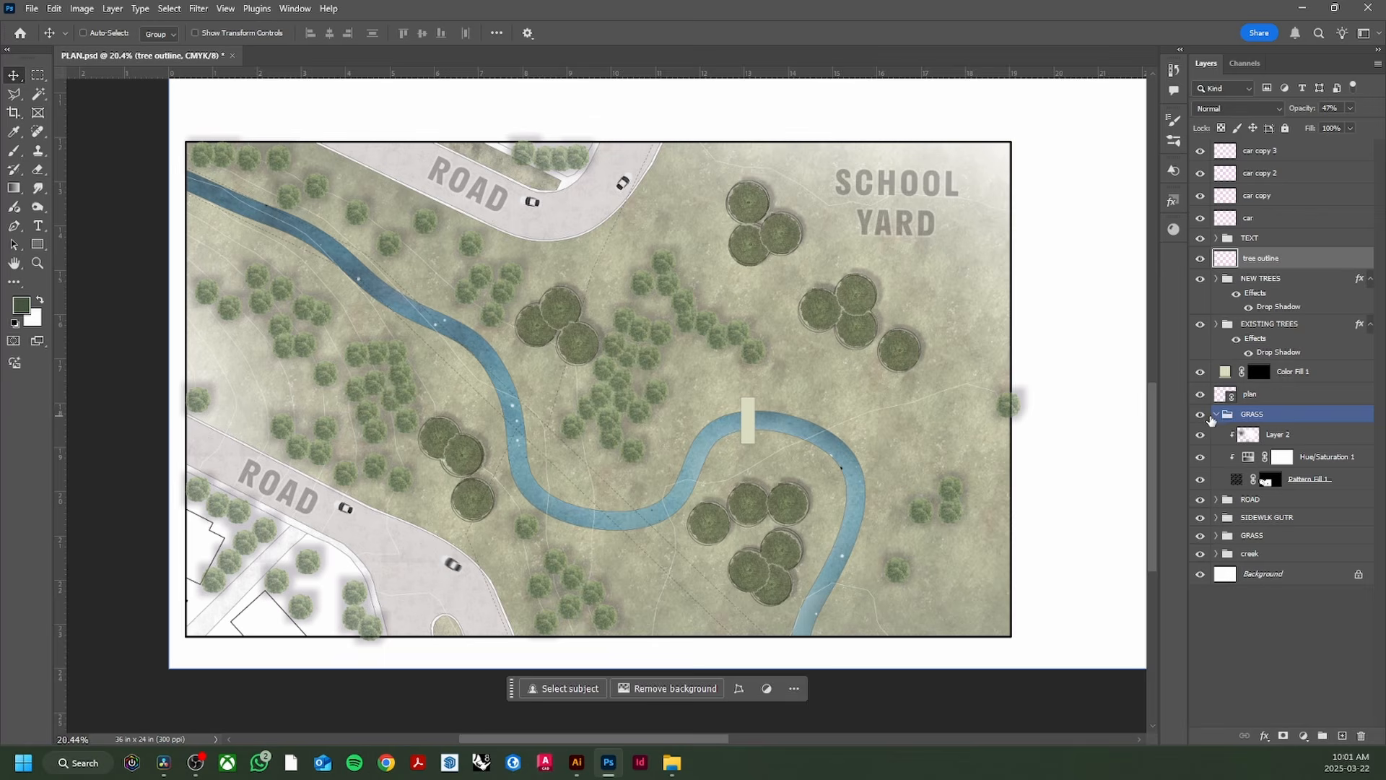
{"action": "left_click", "coordinate": [1216, 415]}
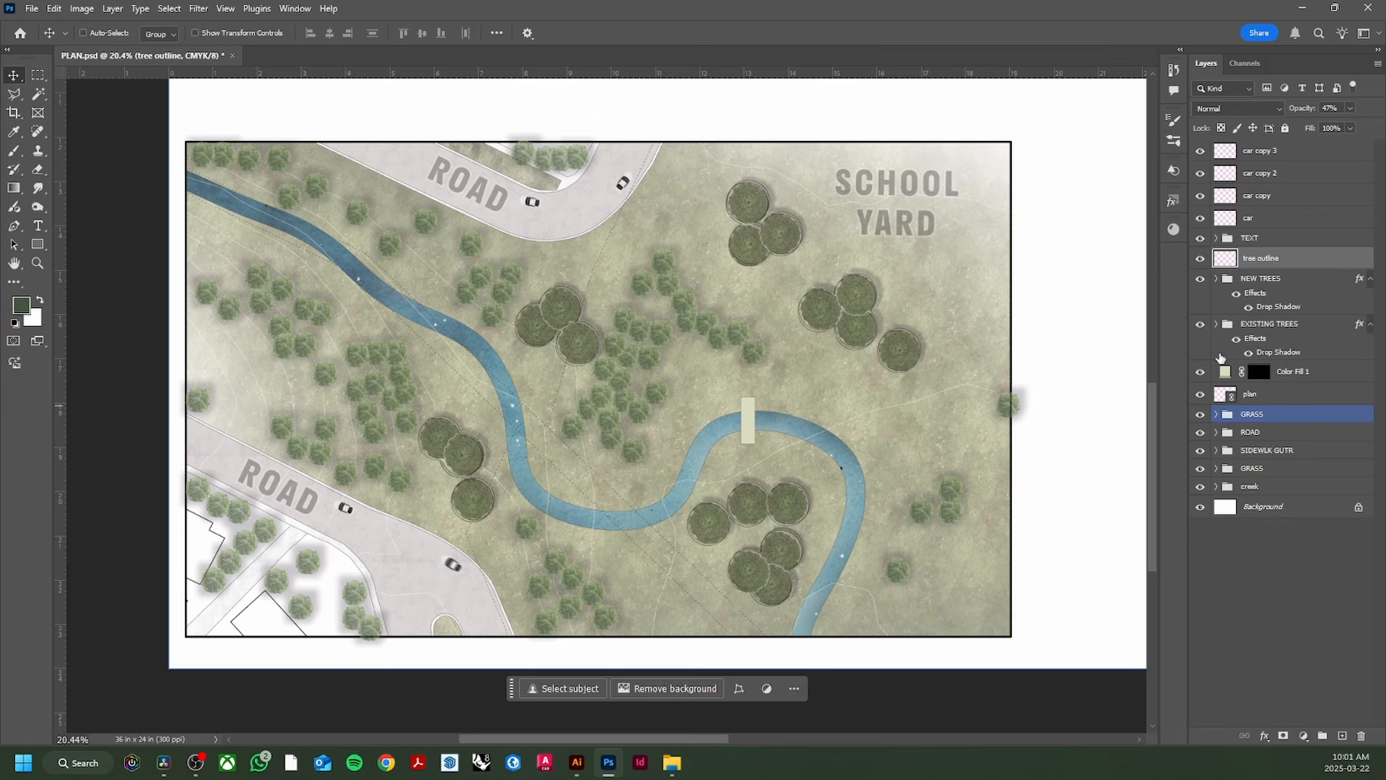
{"action": "left_click", "coordinate": [1260, 151]}
Step: Group the four car layers into a group named CAR
{"action": "left_click", "coordinate": [1265, 217], "text": "shift"}
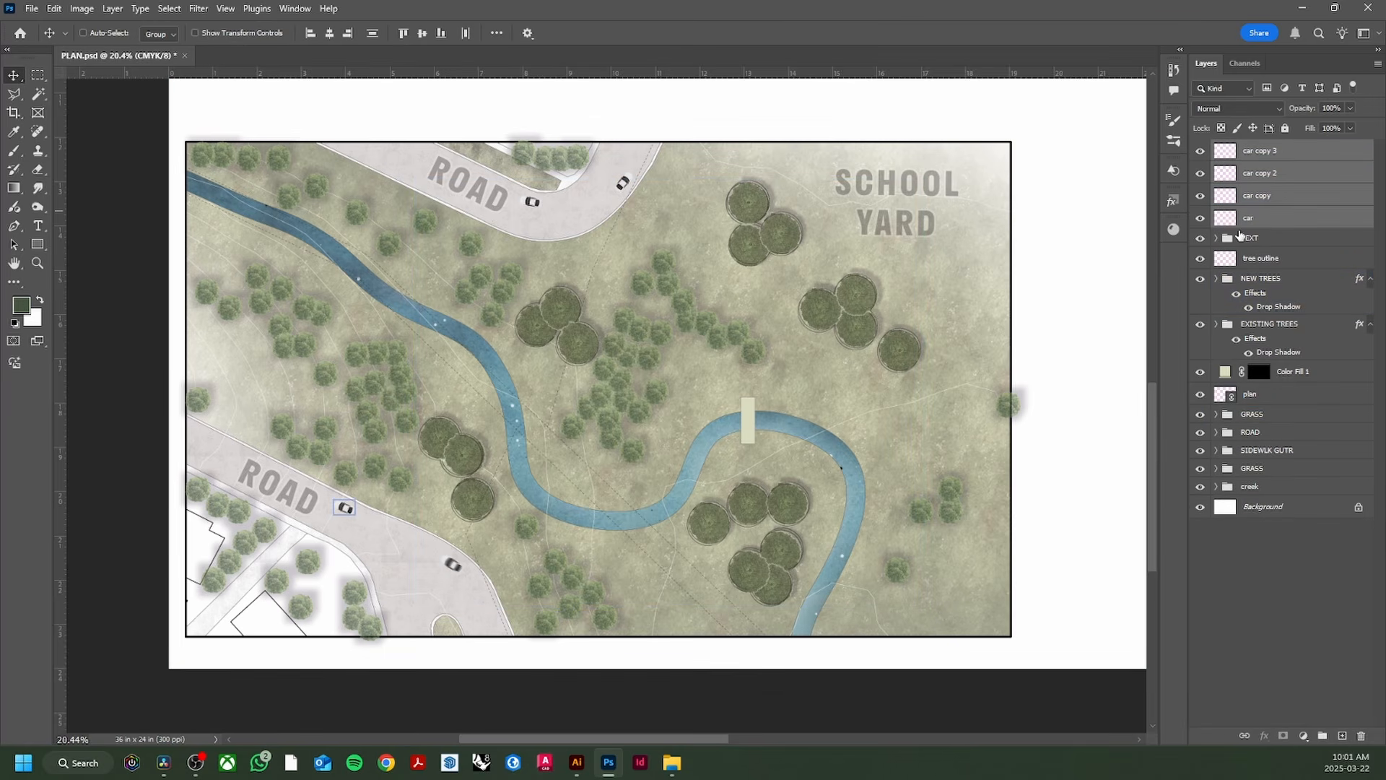
{"action": "key", "text": "ctrl+g"}
{"action": "double_click", "coordinate": [1272, 148]}
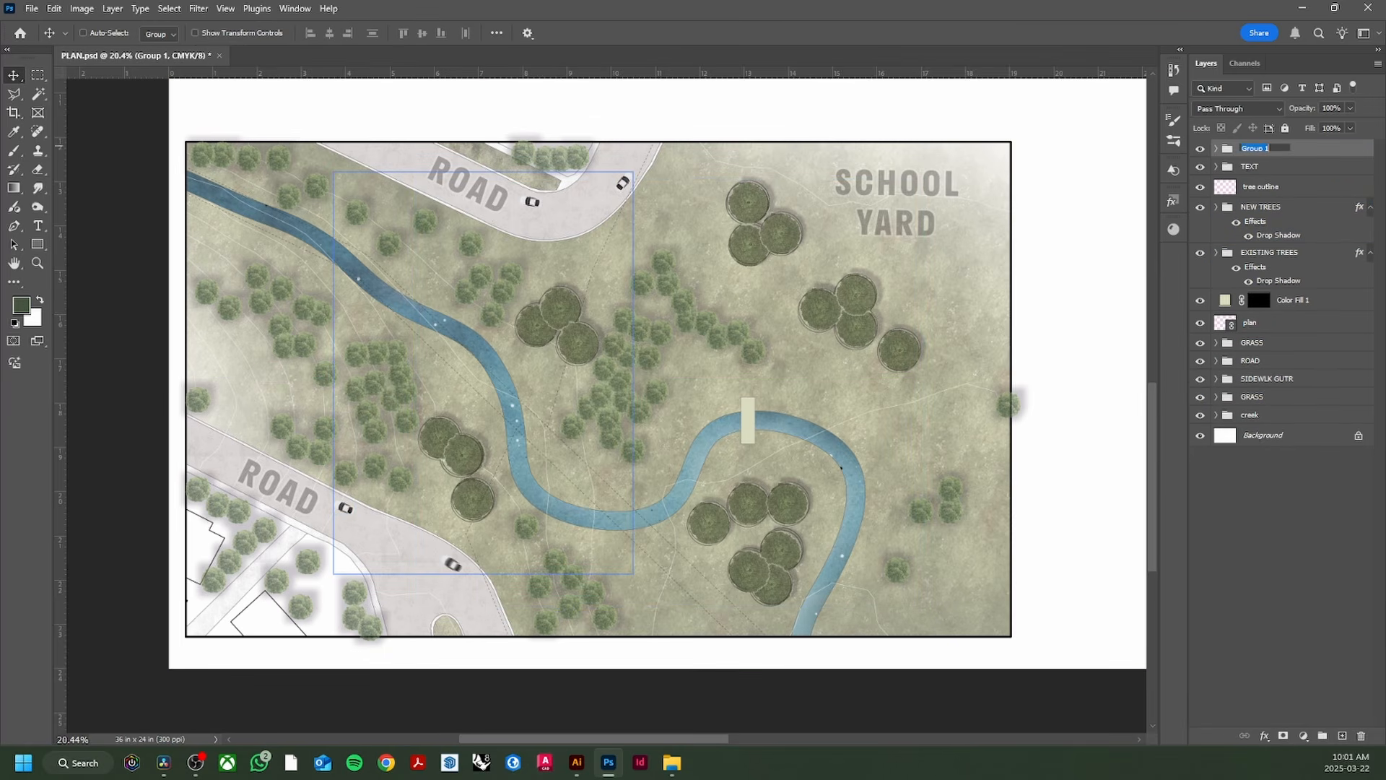
{"action": "type", "text": "CAR"}
{"action": "key", "text": "Return"}
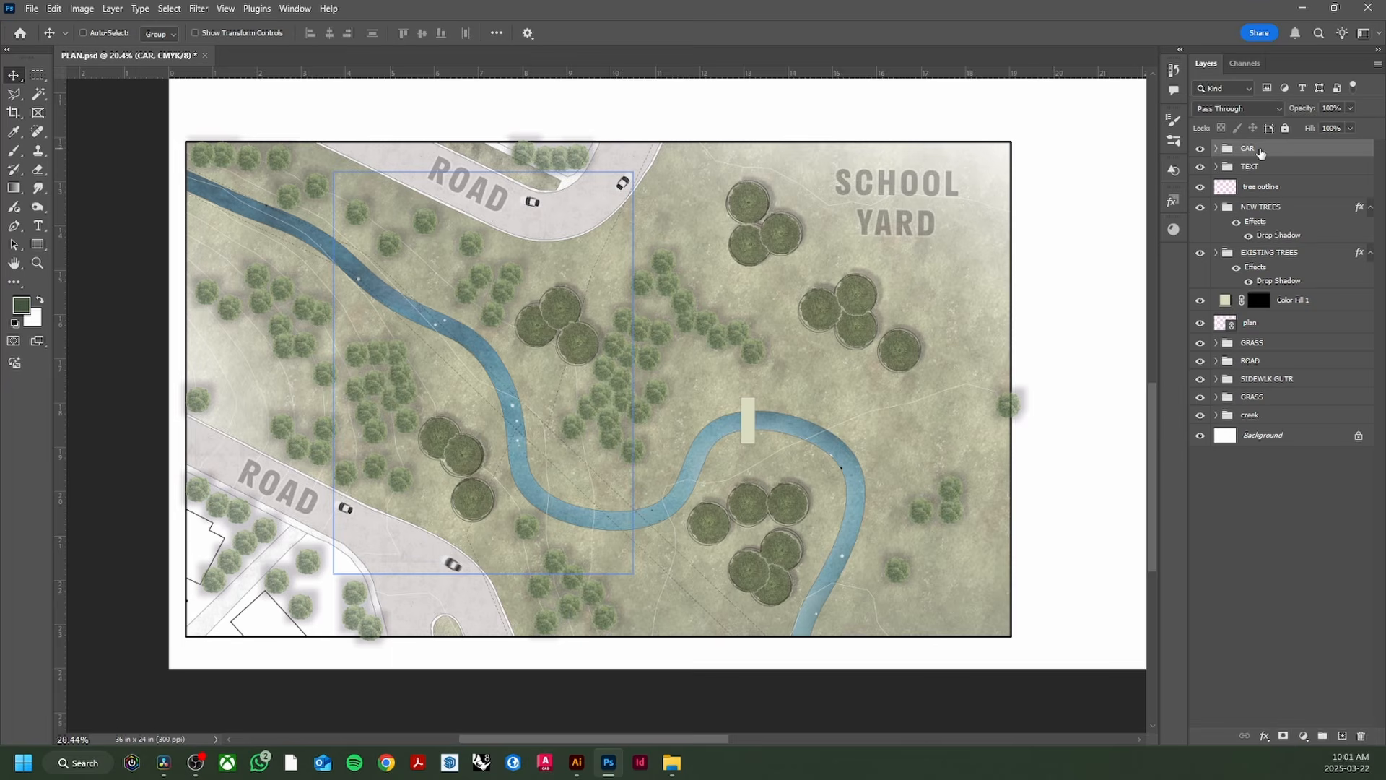
{"action": "left_click", "coordinate": [1216, 148]}
{"action": "left_click", "coordinate": [1289, 239], "text": "shift"}
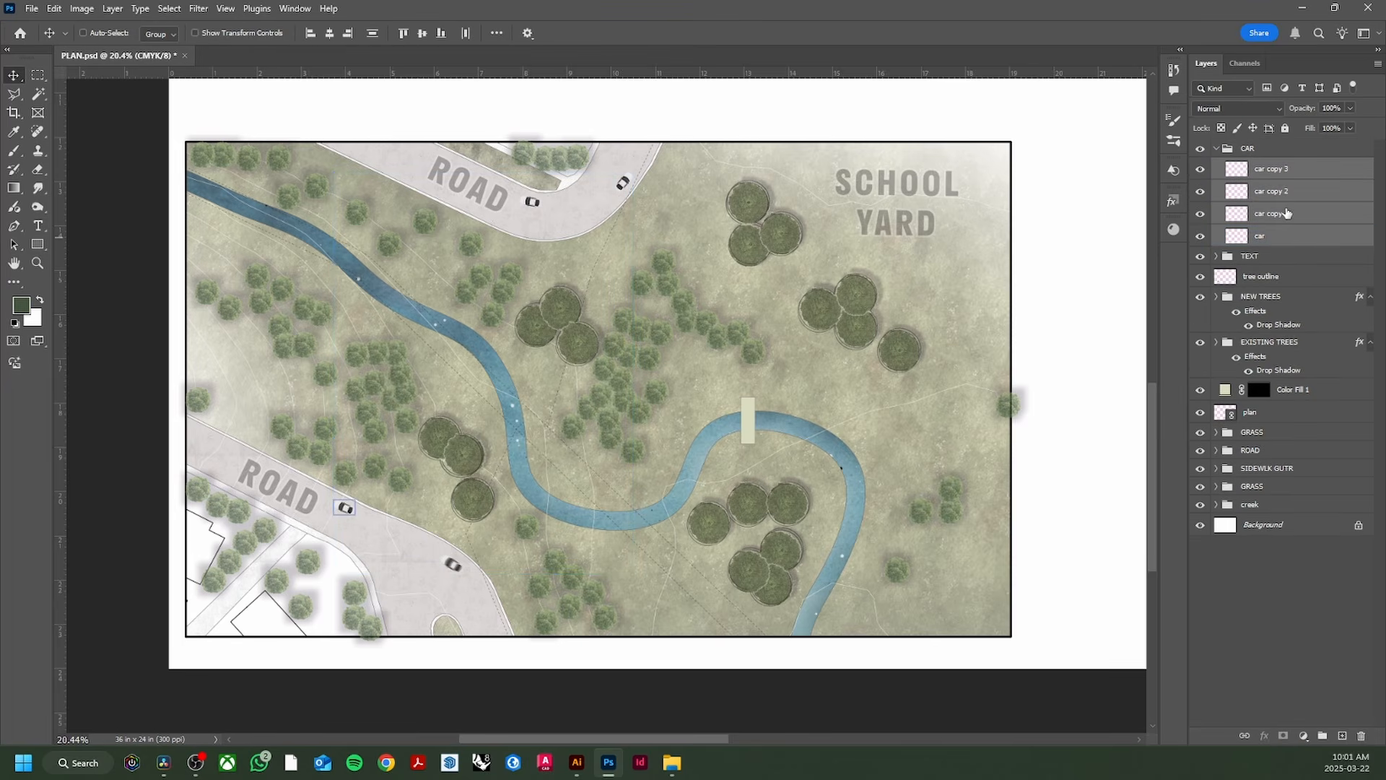
{"action": "left_click", "coordinate": [1223, 150]}
{"action": "left_click", "coordinate": [1216, 150]}
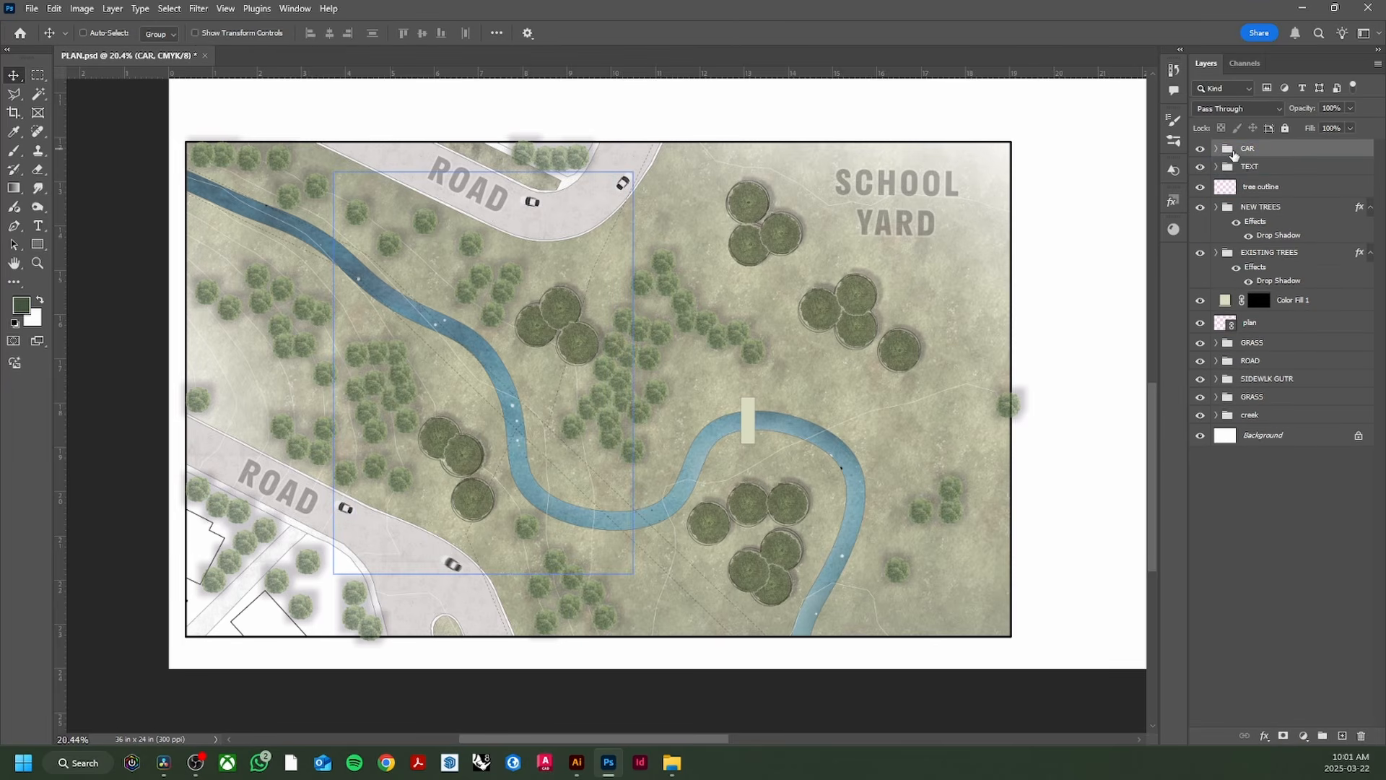
Step: Add a Drop Shadow layer style to the CAR group
{"action": "left_click", "coordinate": [1267, 738]}
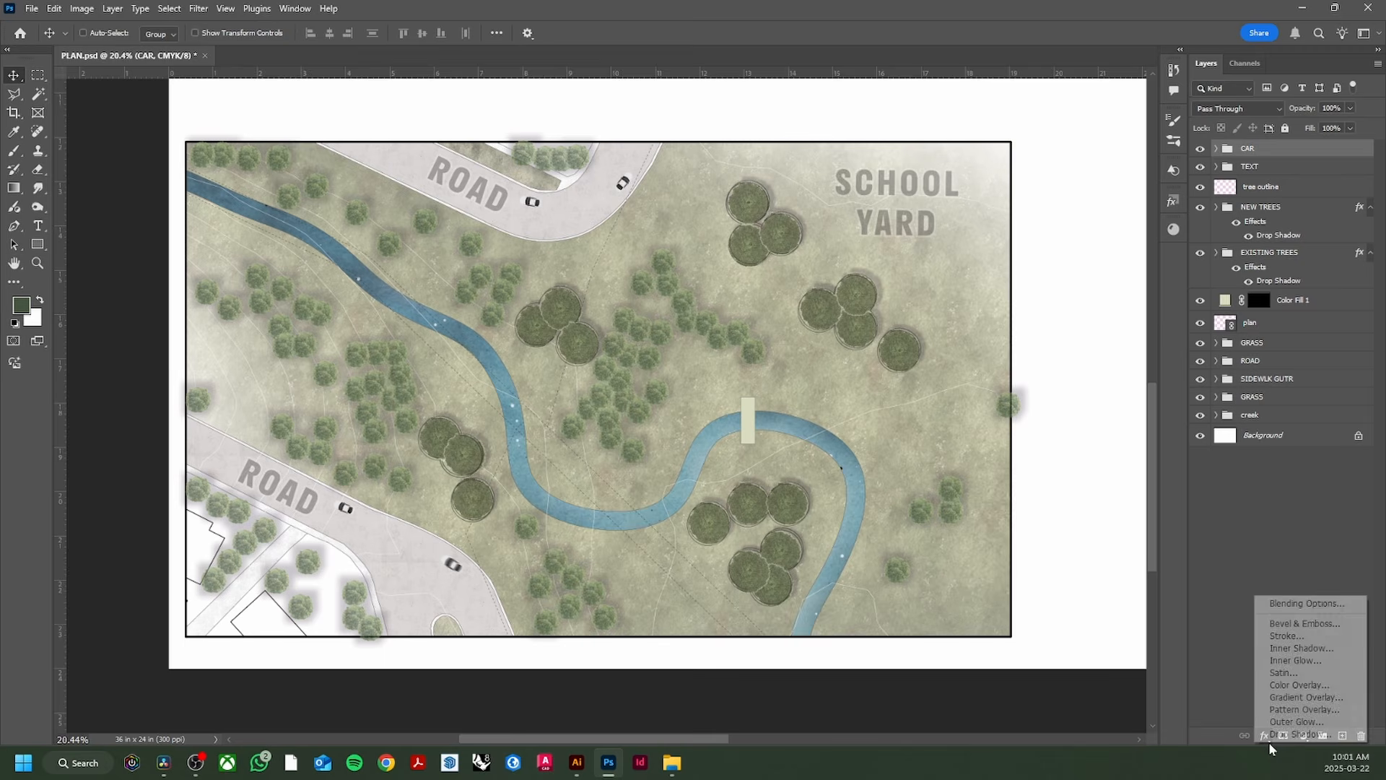
{"action": "left_click", "coordinate": [1285, 734]}
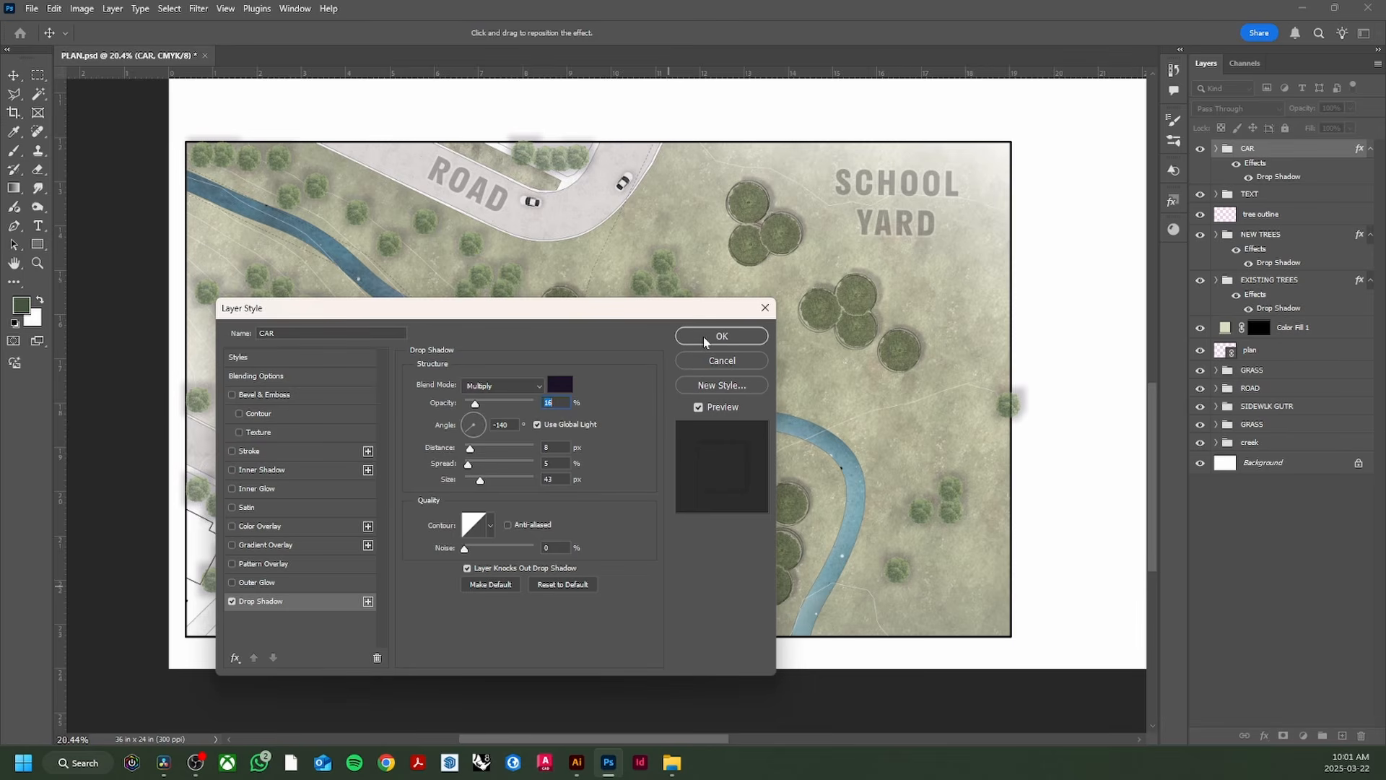
{"action": "left_click", "coordinate": [703, 336]}
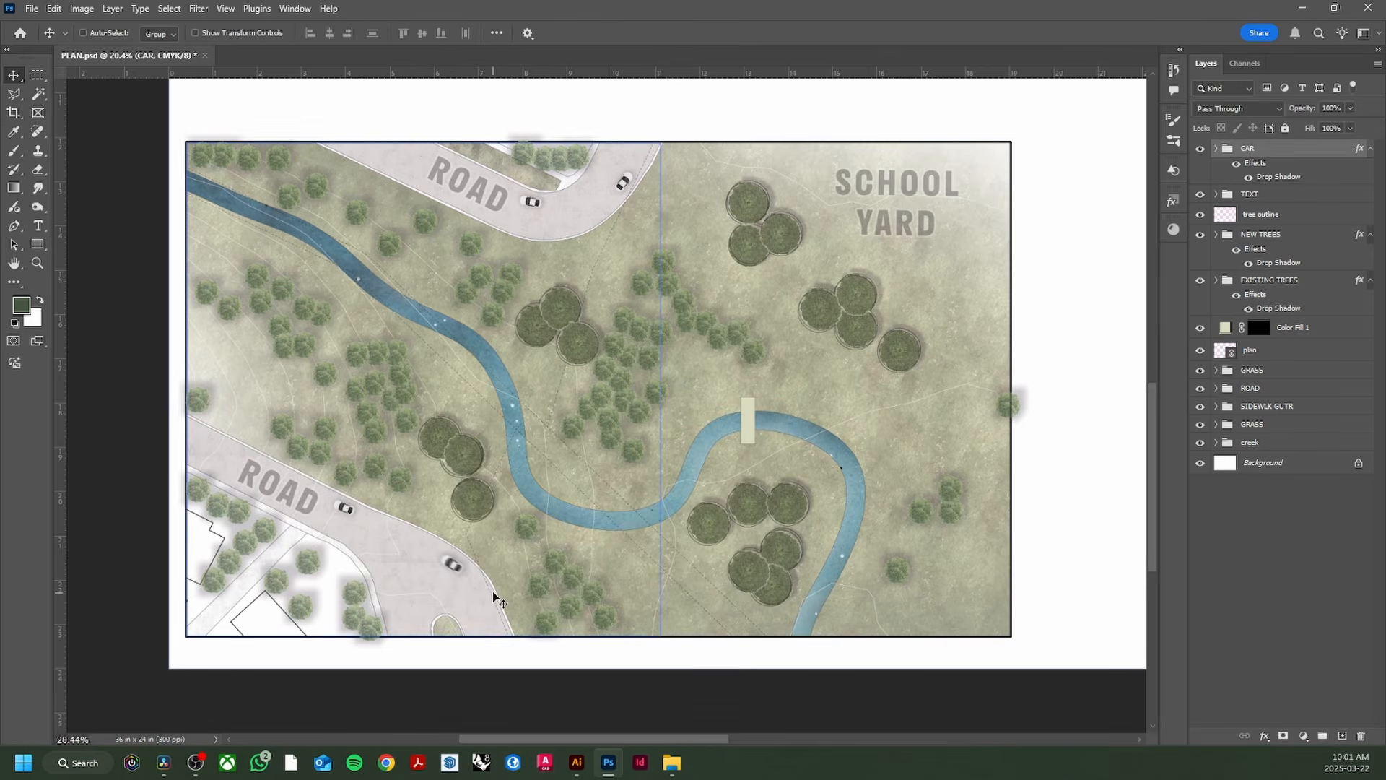
{"action": "scroll", "coordinate": [463, 581], "scroll_direction": "up", "scroll_amount": 2}
{"action": "scroll", "coordinate": [464, 581], "scroll_direction": "down", "scroll_amount": 4}
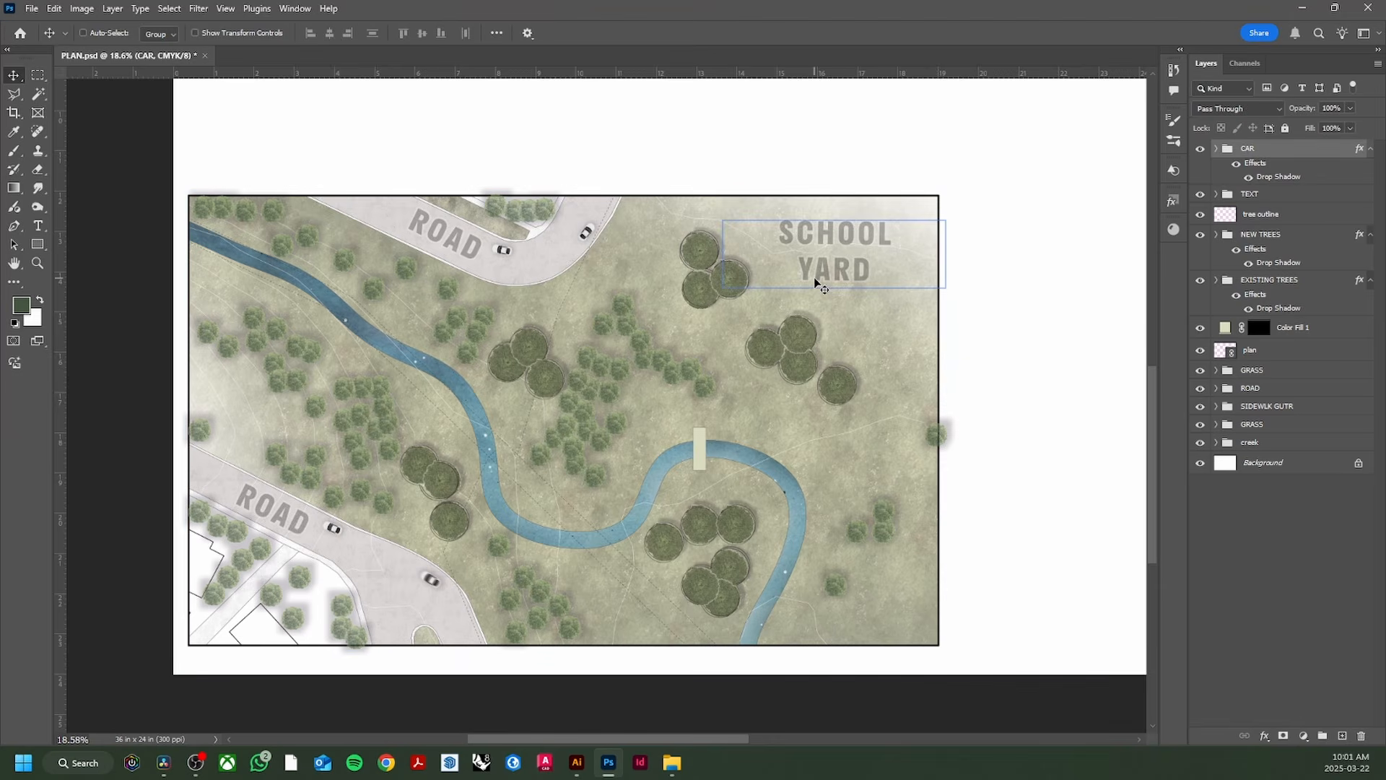
Step: Select the plan's grass area with the Magic Wand, then deselect it
{"action": "key", "text": "w"}
{"action": "left_click", "coordinate": [1253, 351]}
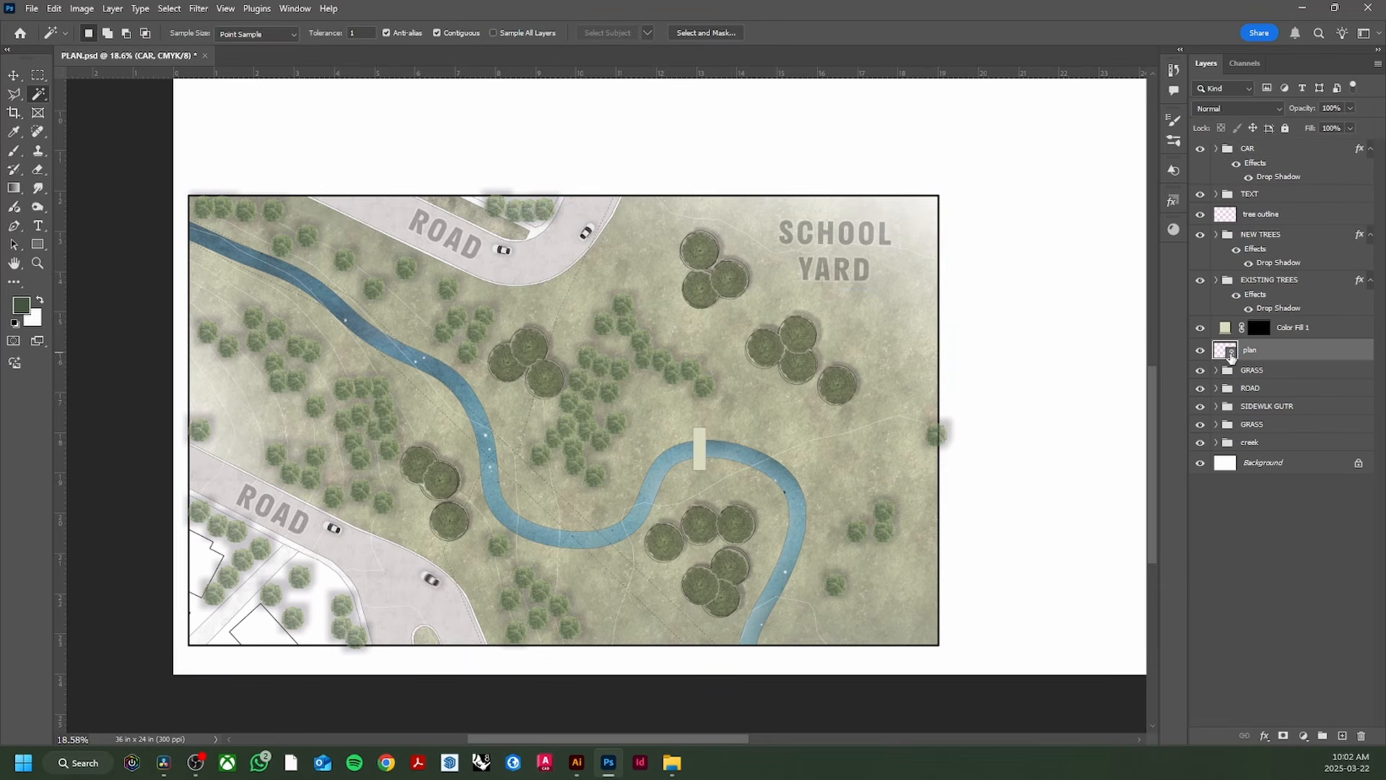
{"action": "left_click", "coordinate": [841, 338]}
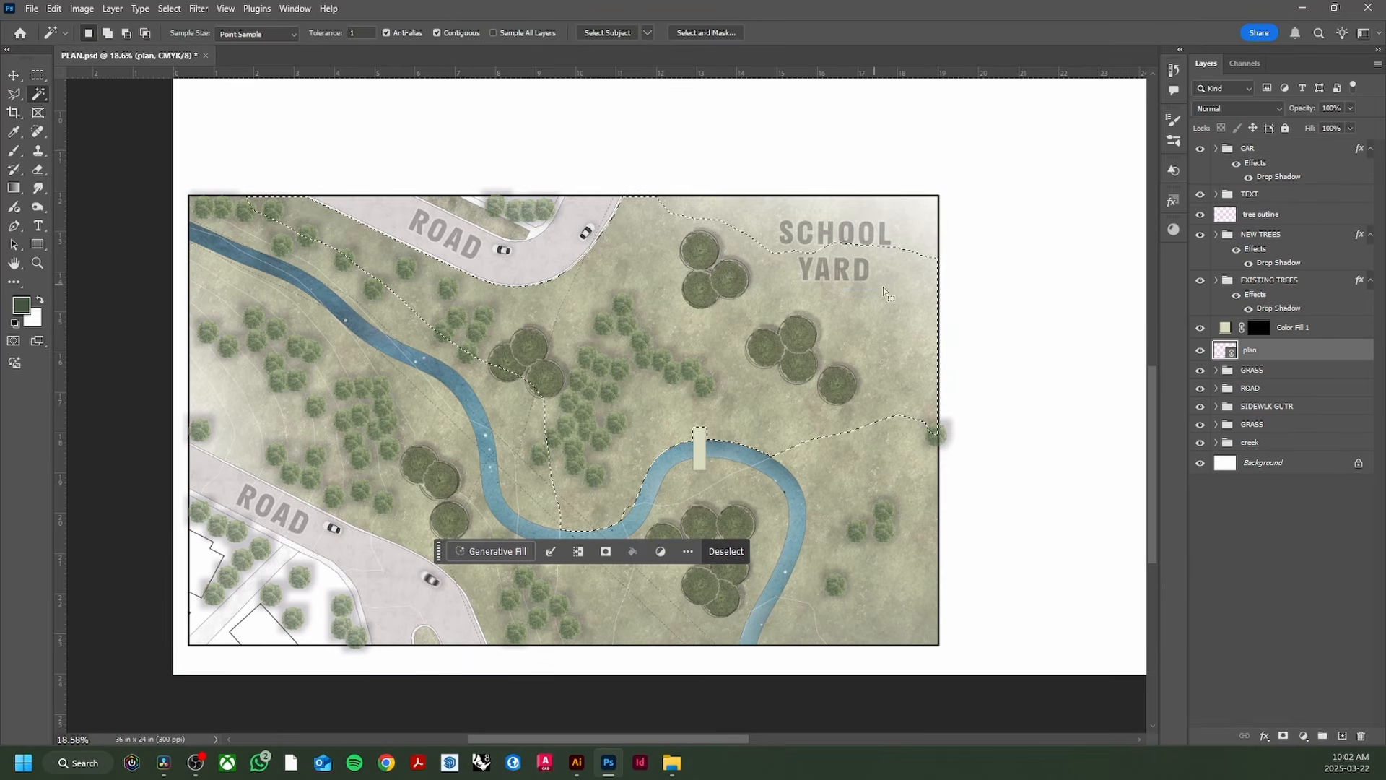
{"action": "key", "text": "ctrl+d"}
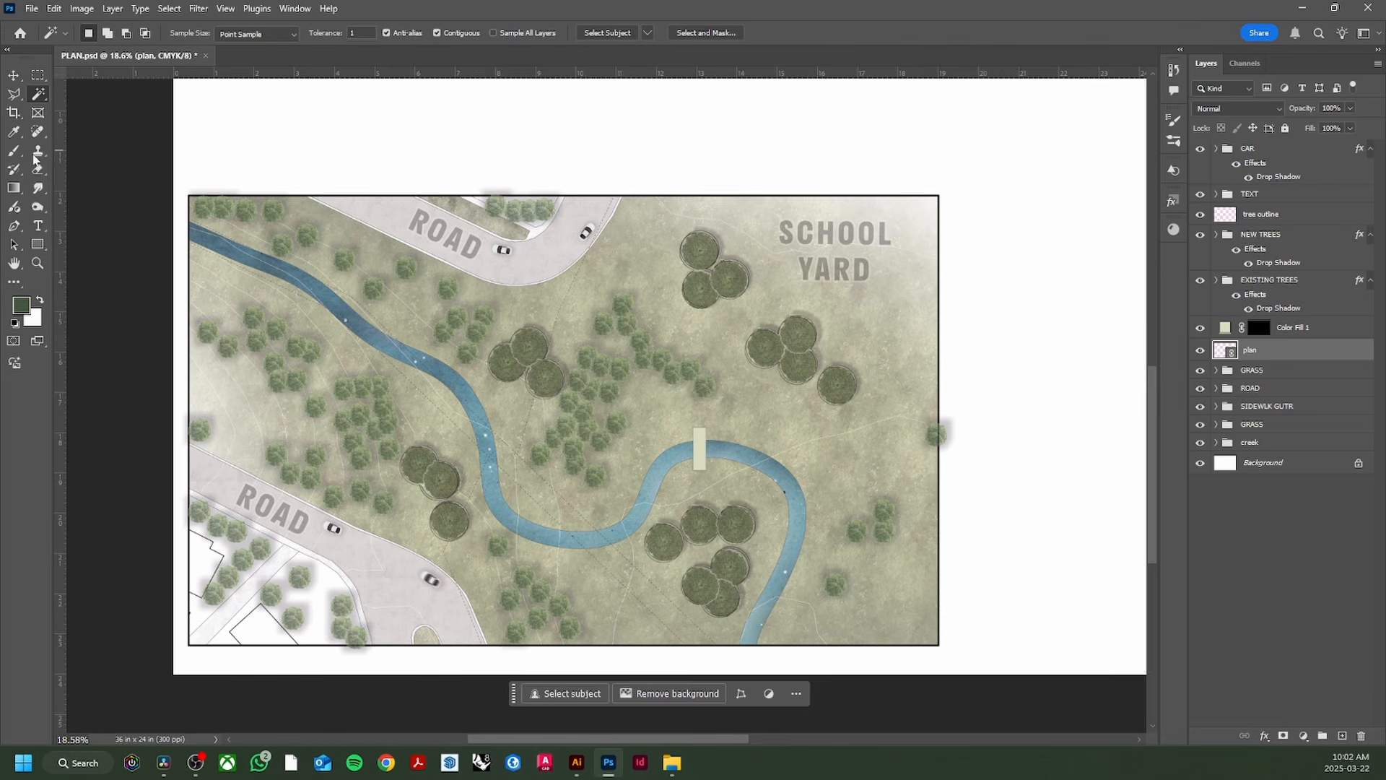
Step: Hide the OUTTER BOX border layer in Illustrator and return to Photoshop
{"action": "left_click", "coordinate": [576, 762]}
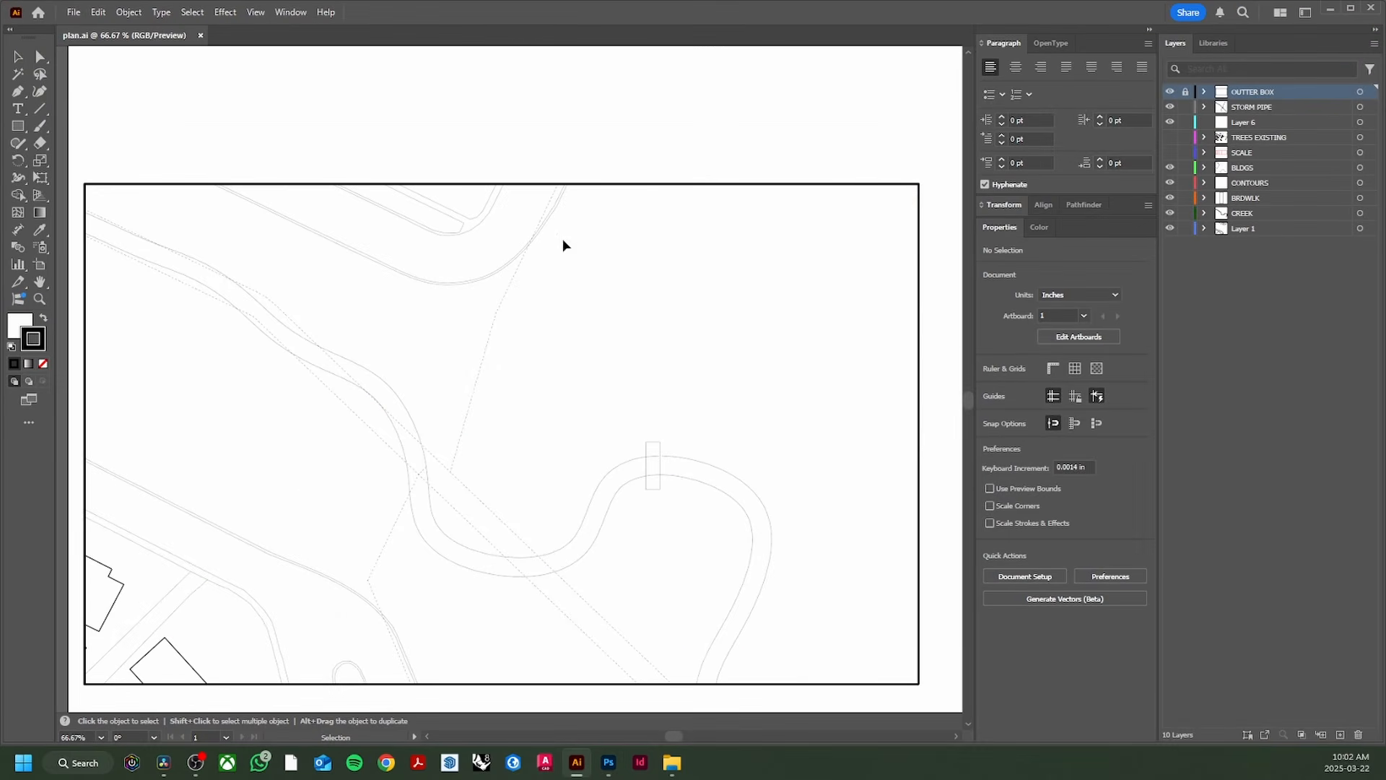
{"action": "left_click", "coordinate": [1171, 92]}
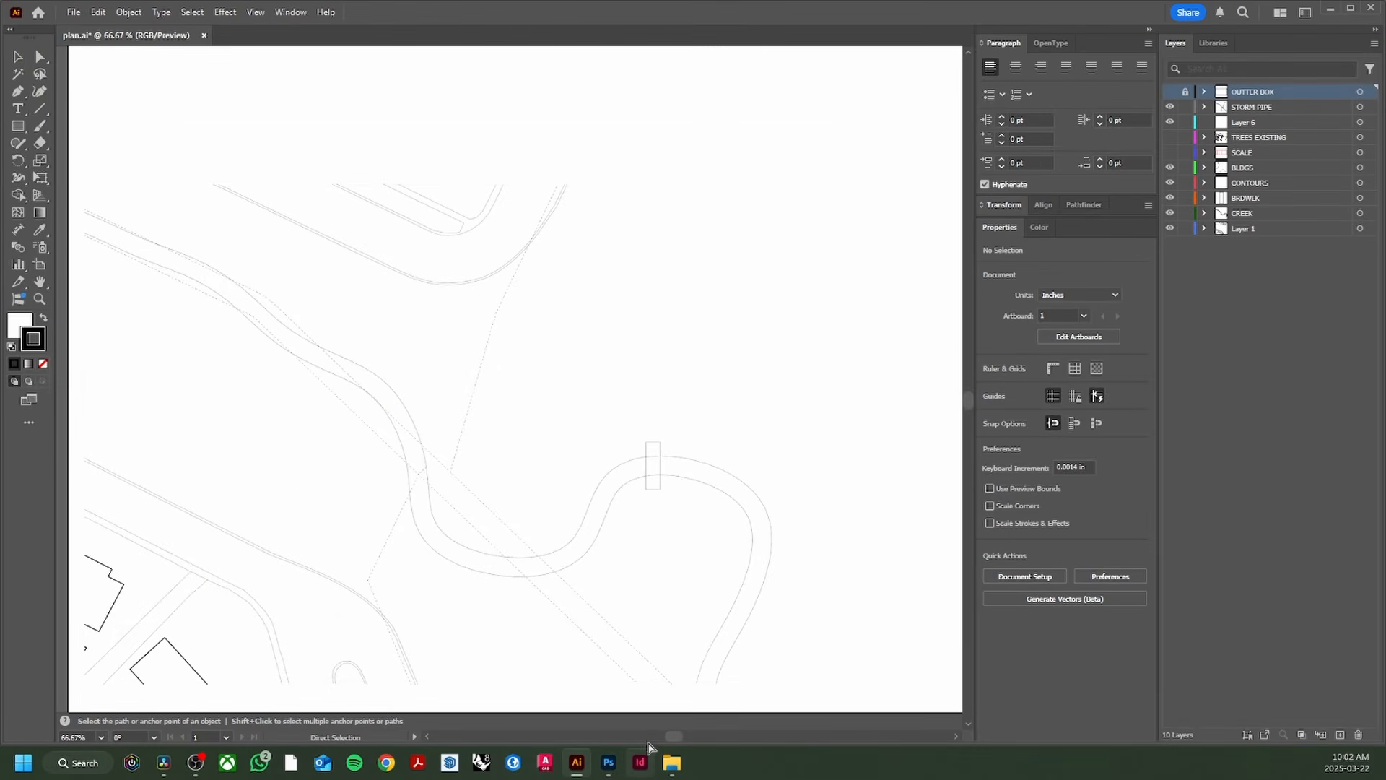
{"action": "left_click", "coordinate": [620, 764]}
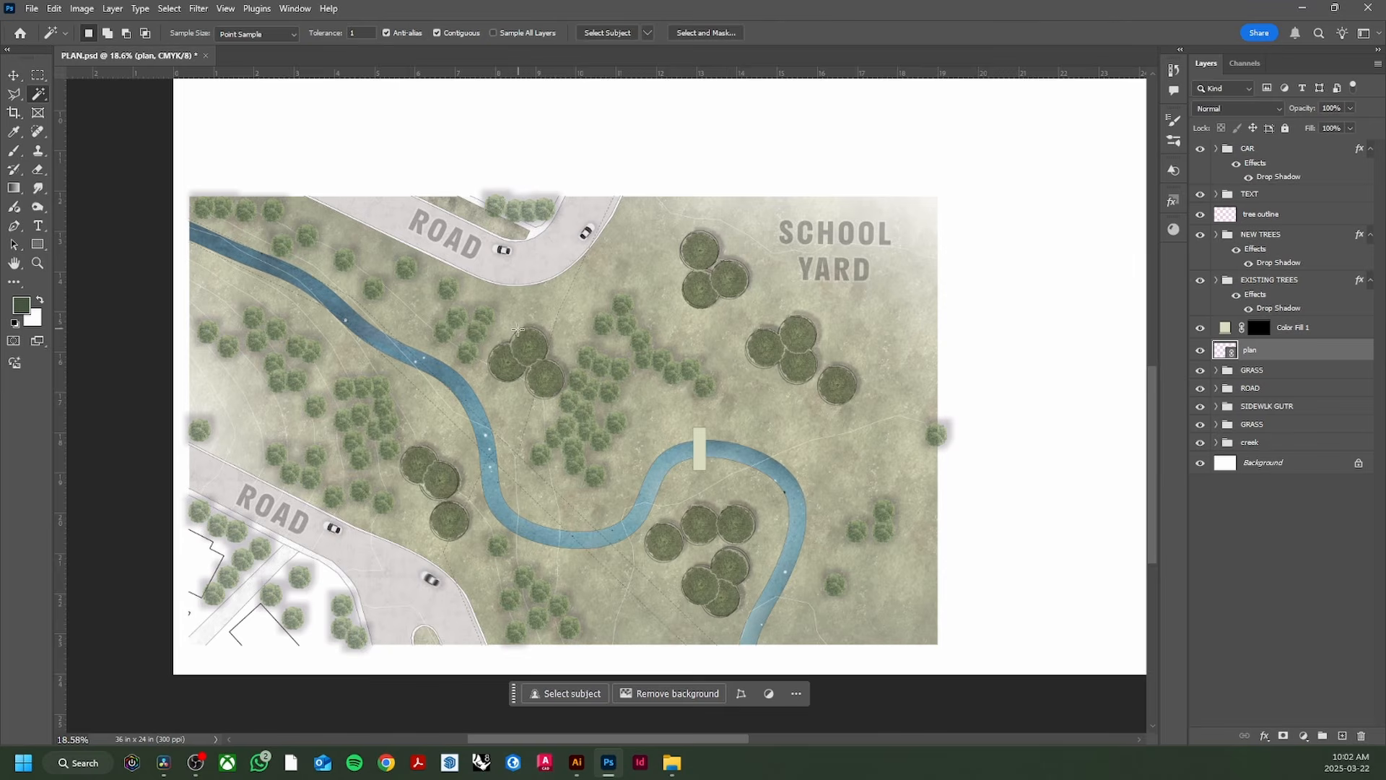
Step: Save PLAN.psd, close it briefly, and zoom in and out to review the finished plan
{"action": "scroll", "coordinate": [518, 330], "scroll_direction": "down", "scroll_amount": 1}
{"action": "key", "text": "ctrl+s"}
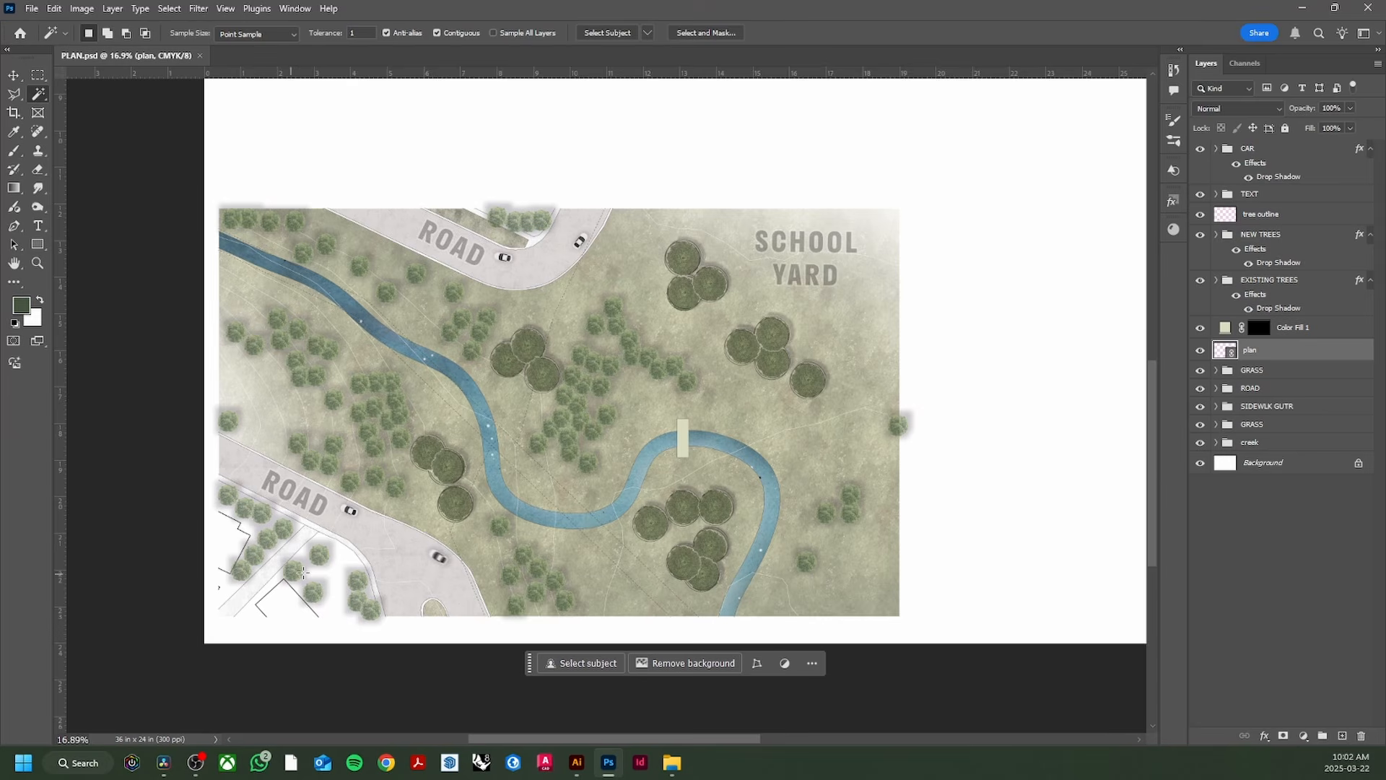
{"action": "key", "text": "ctrl+w"}
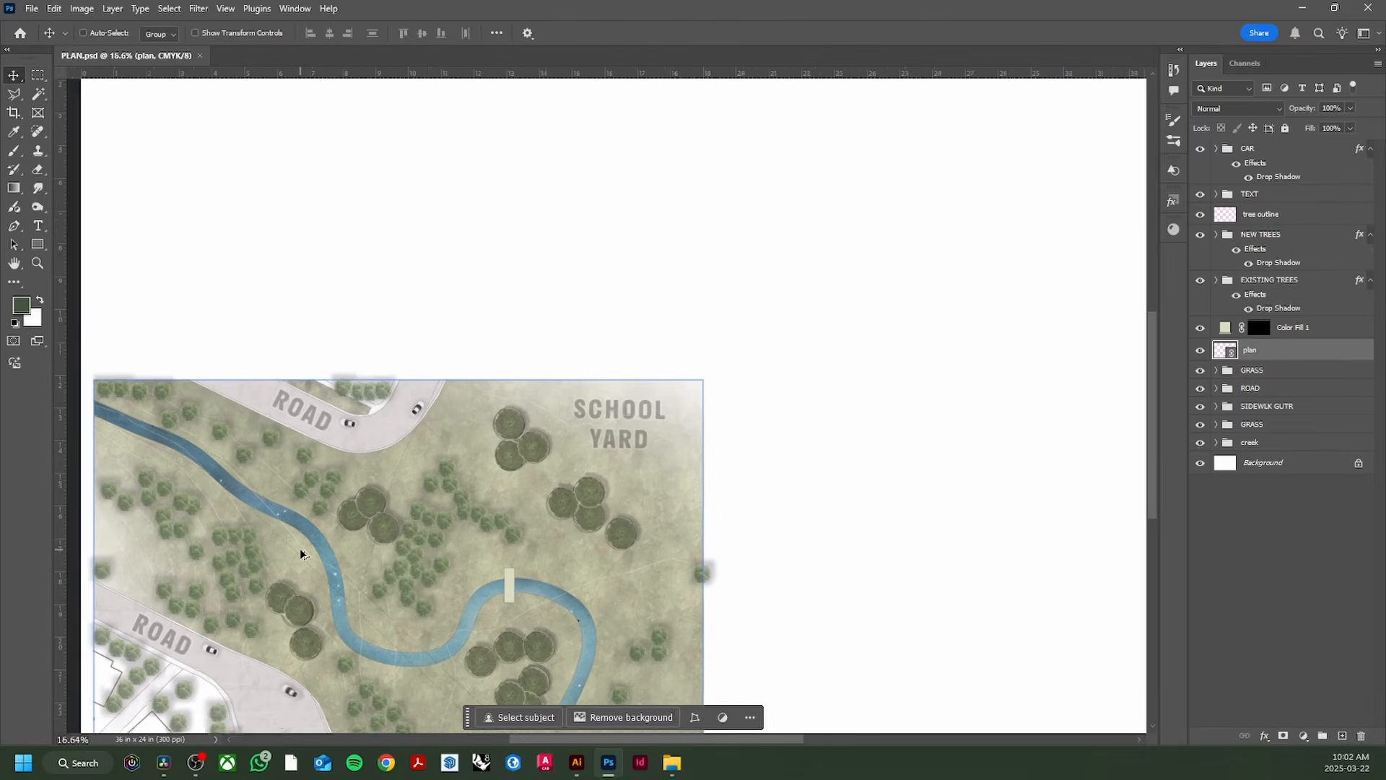
{"action": "scroll", "coordinate": [301, 550], "scroll_direction": "up", "scroll_amount": 5}
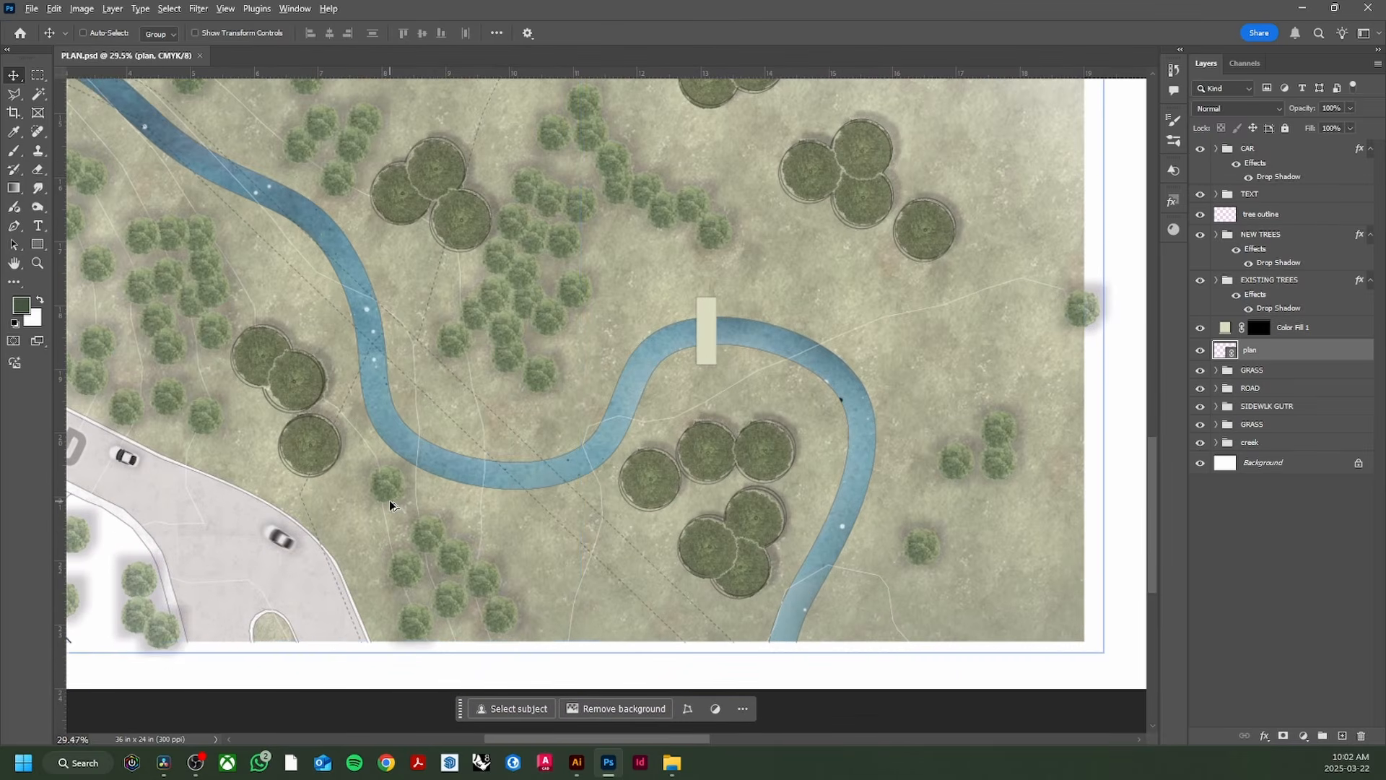
{"action": "scroll", "coordinate": [390, 505], "scroll_direction": "down", "scroll_amount": 4}
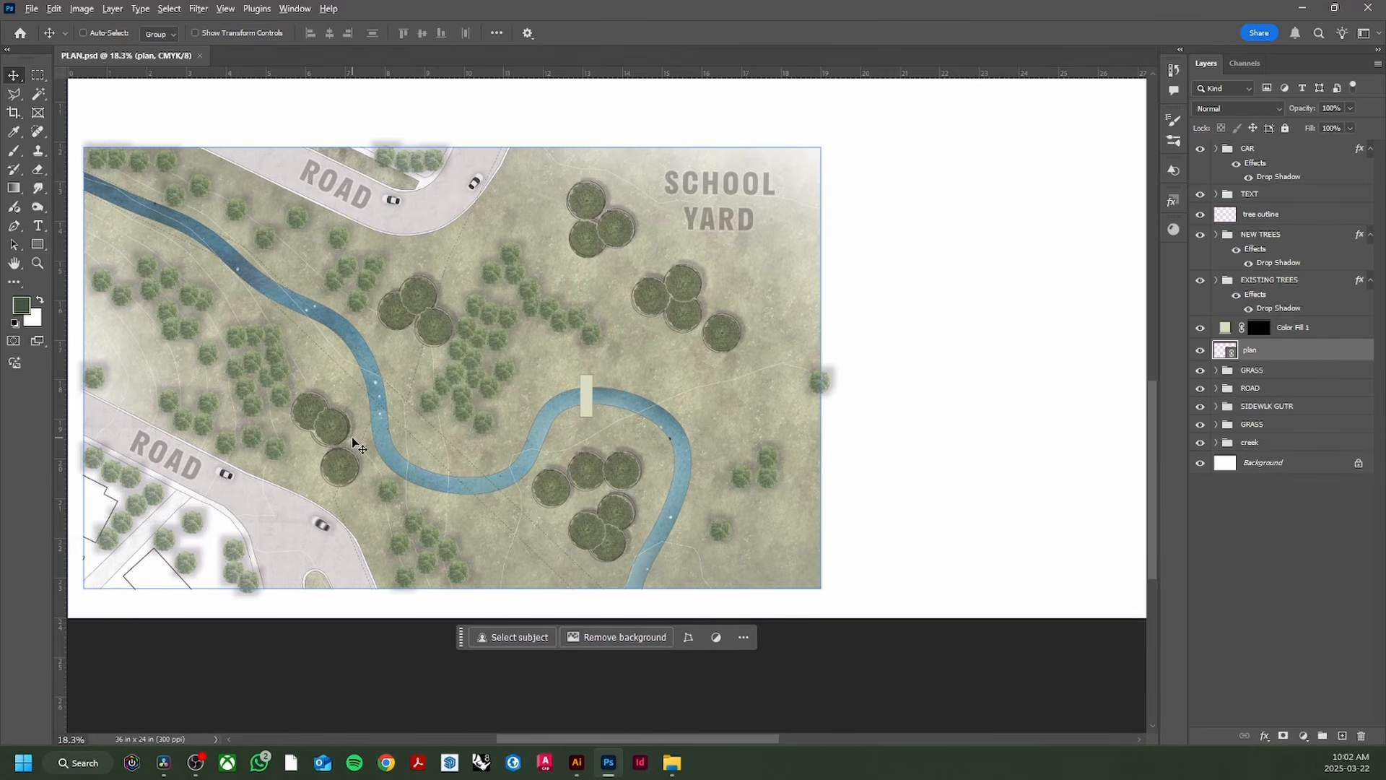
{"action": "scroll", "coordinate": [356, 444], "scroll_direction": "up", "scroll_amount": 2}
{"action": "scroll", "coordinate": [356, 444], "scroll_direction": "down", "scroll_amount": 3}
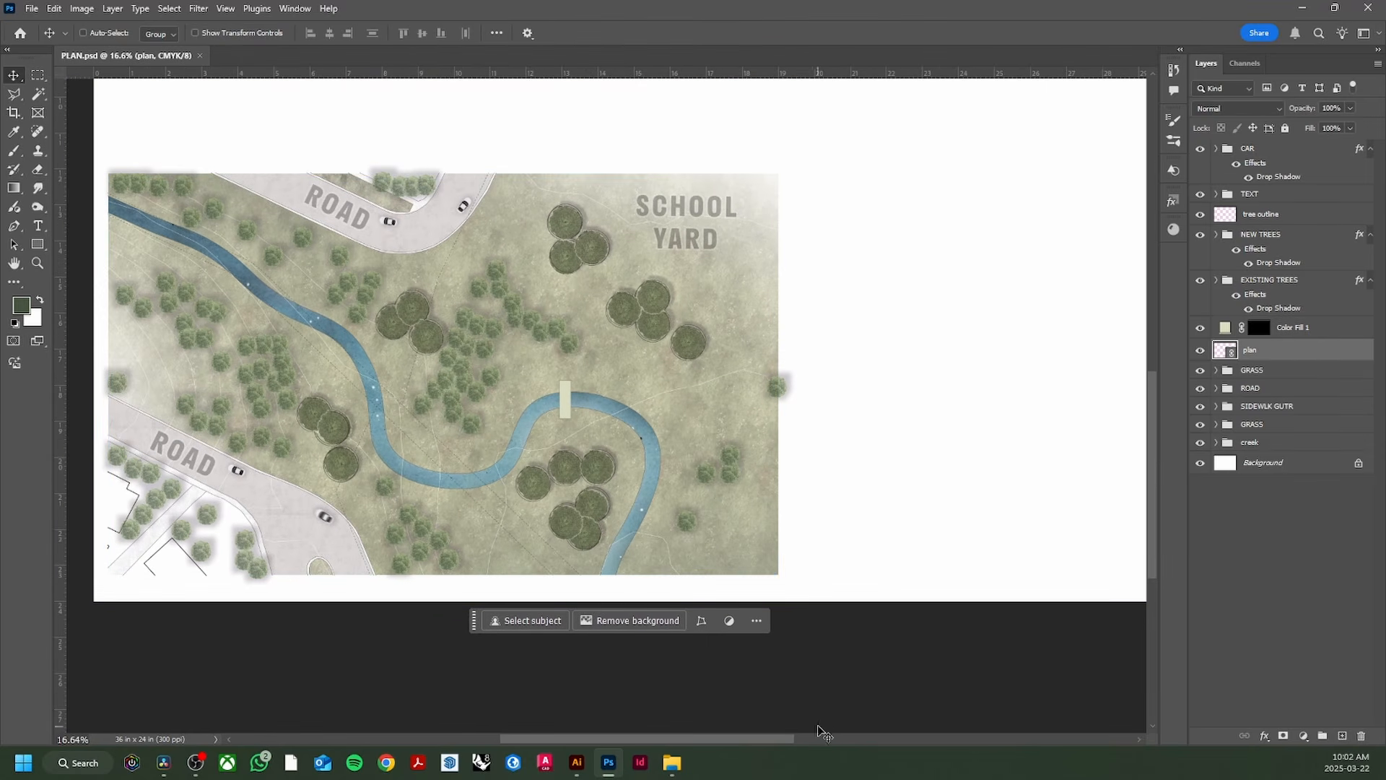